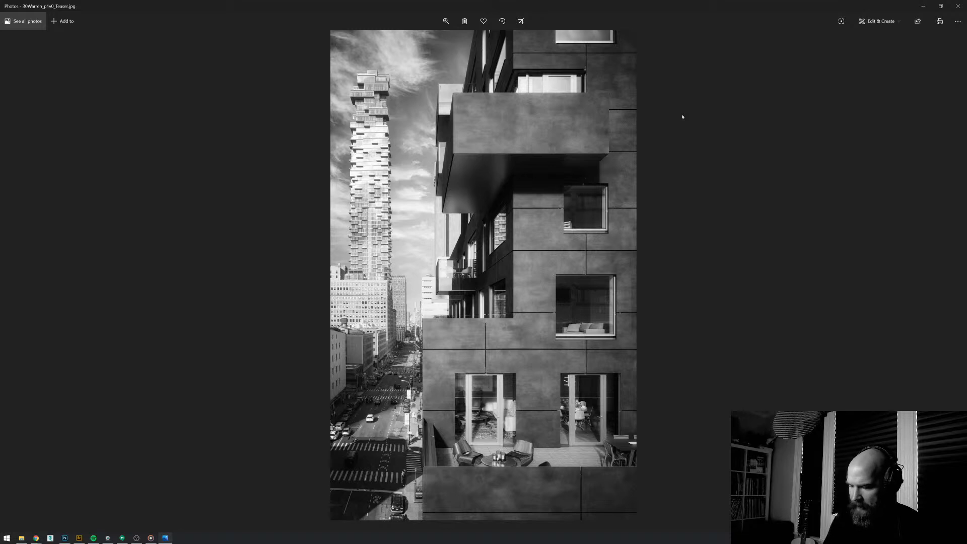
- Browse the 30Warren renders from the black-and-white teaser through the art-directed facade images, and close the image viewer
key(Right)
key(Left)
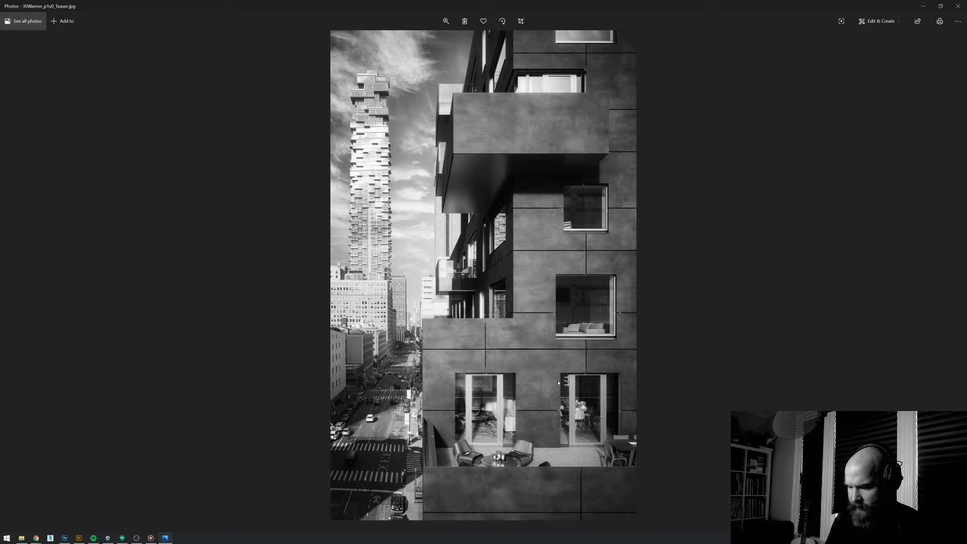
key(Right)
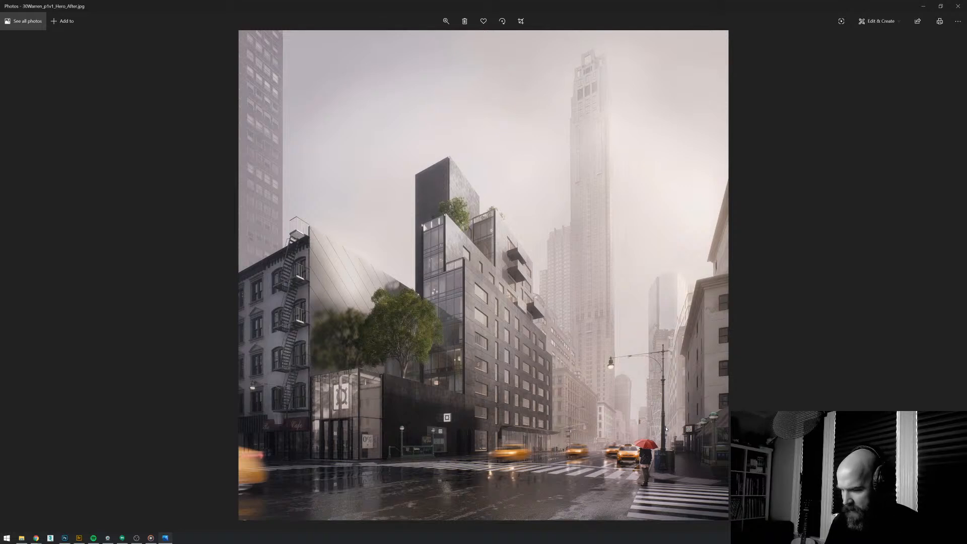
key(Right)
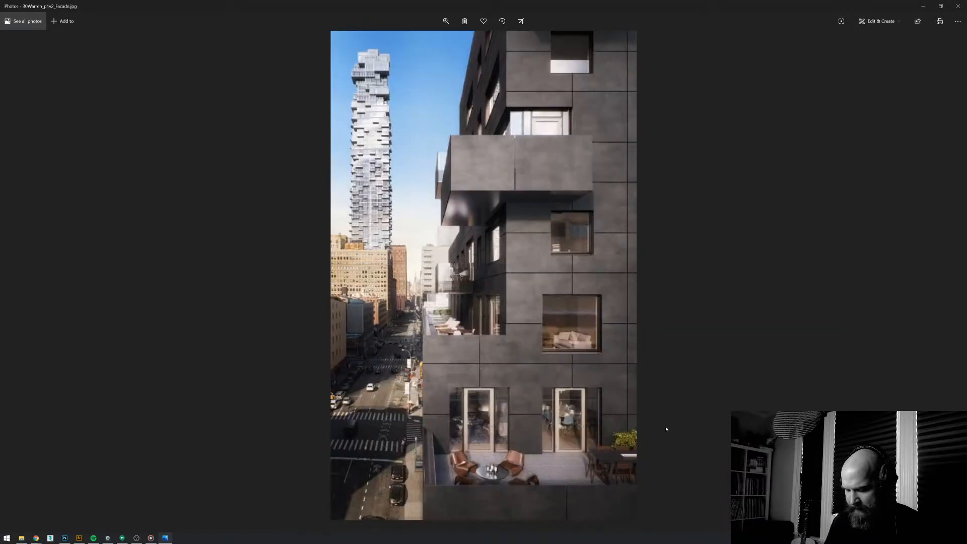
key(Right)
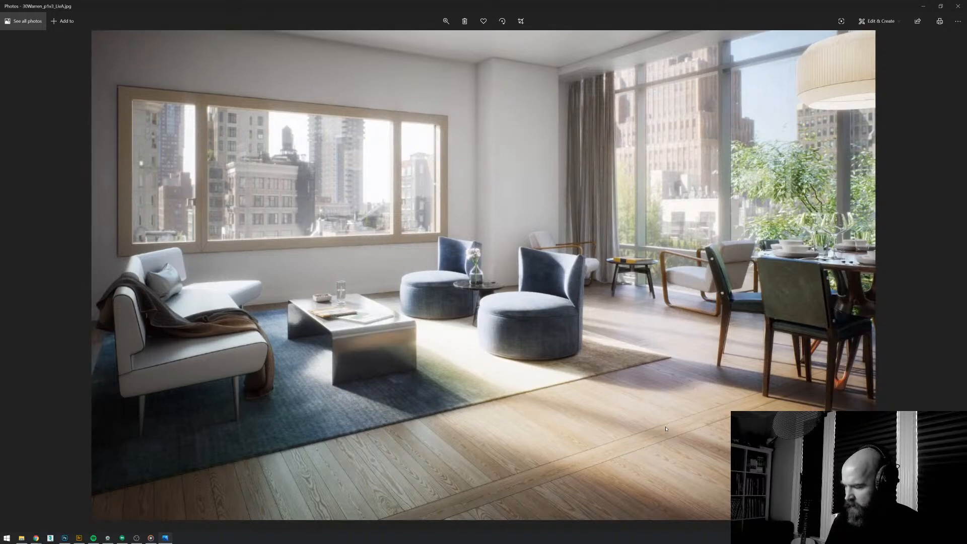
key(Right)
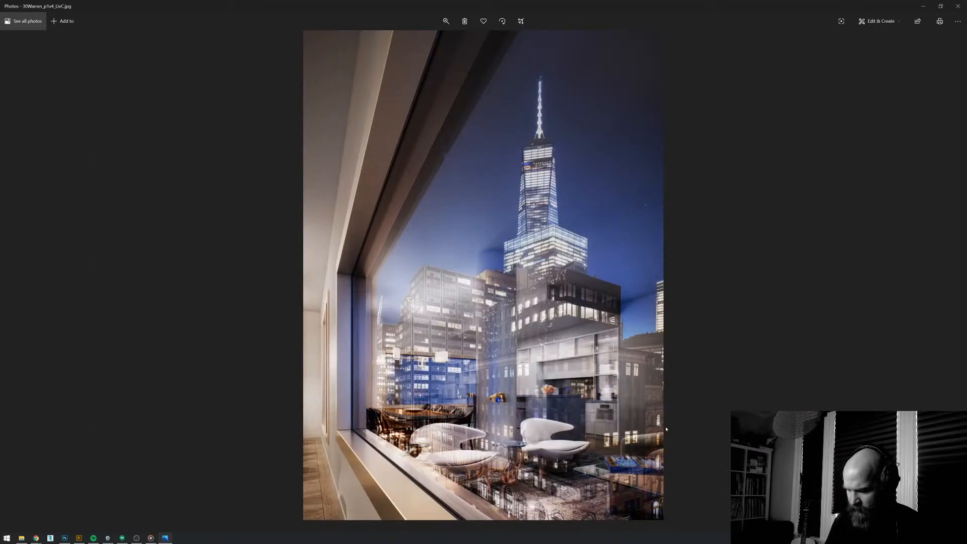
key(Right)
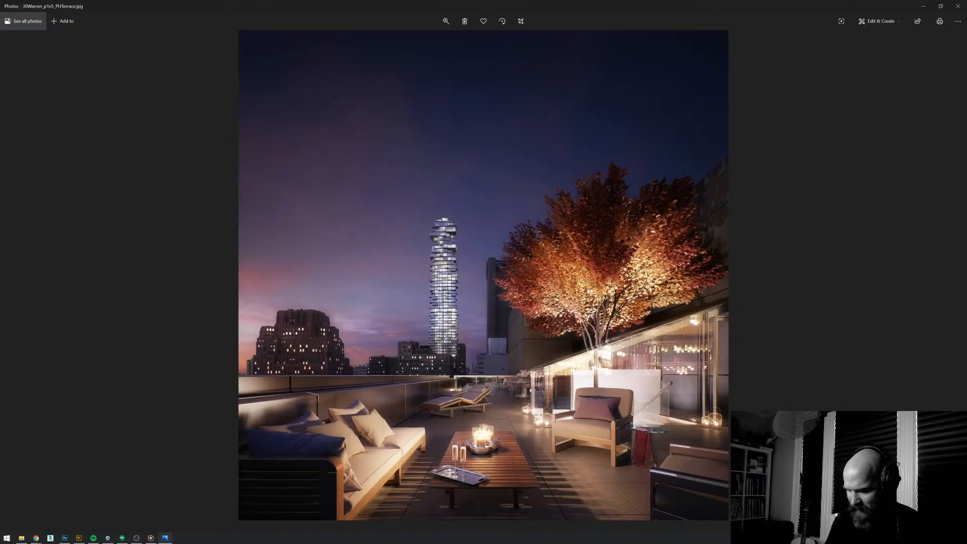
key(Right)
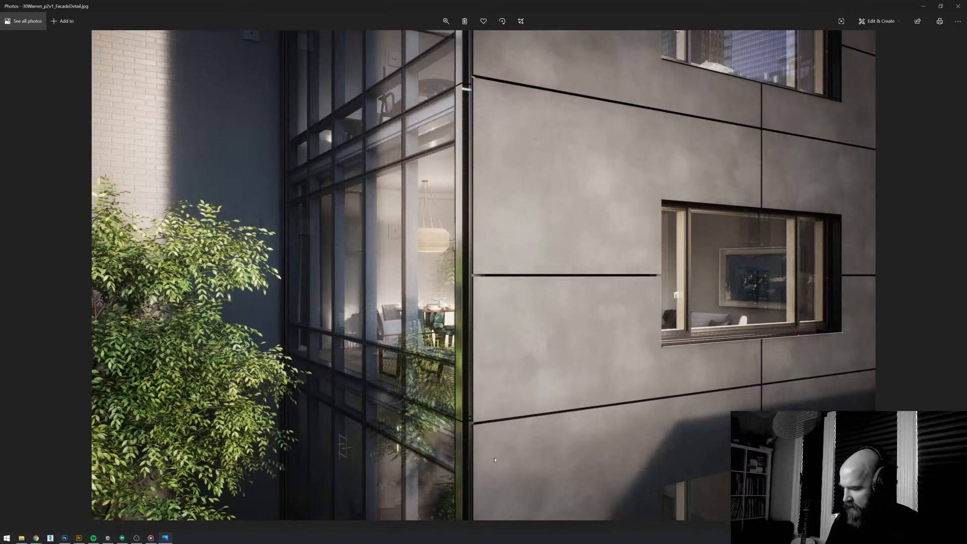
key(Right)
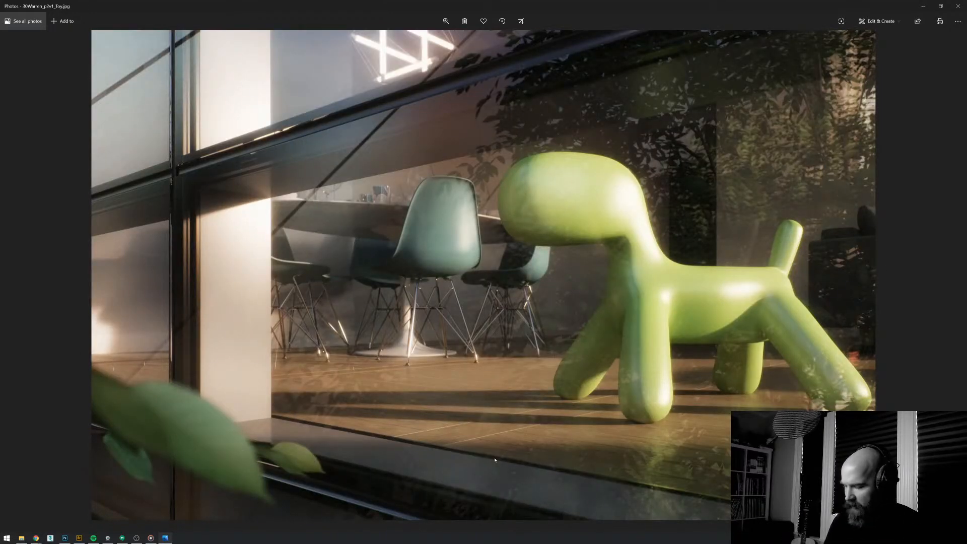
key(Right)
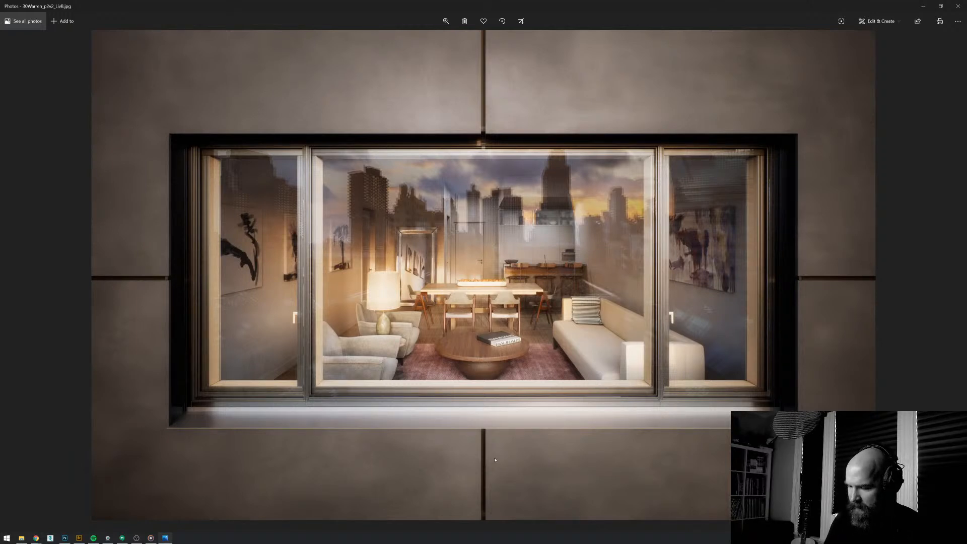
key(Right)
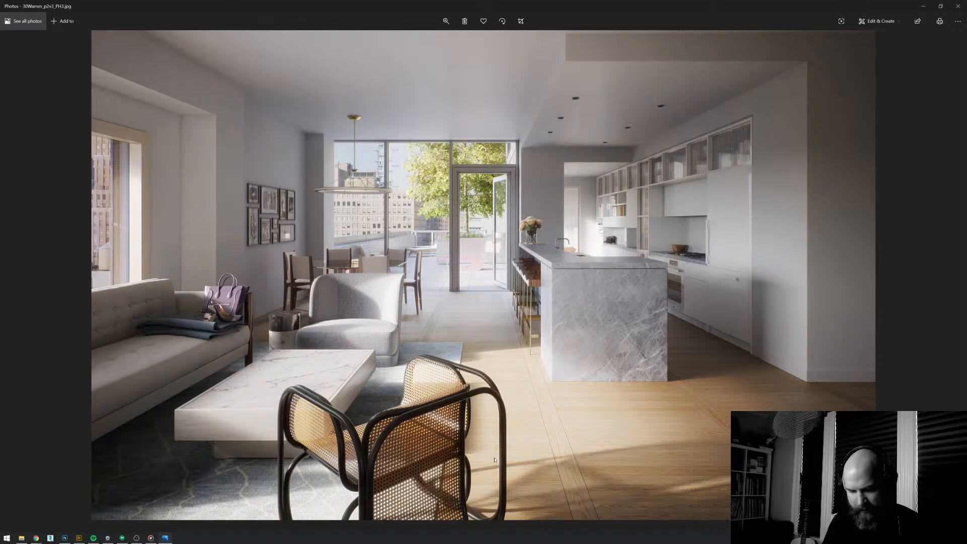
key(Right)
key(Right)
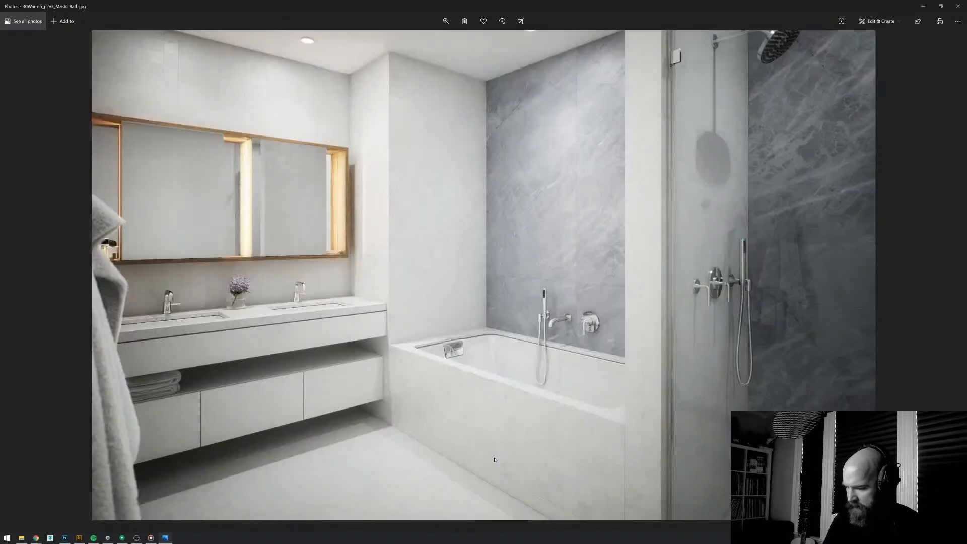
key(Right)
key(Right)
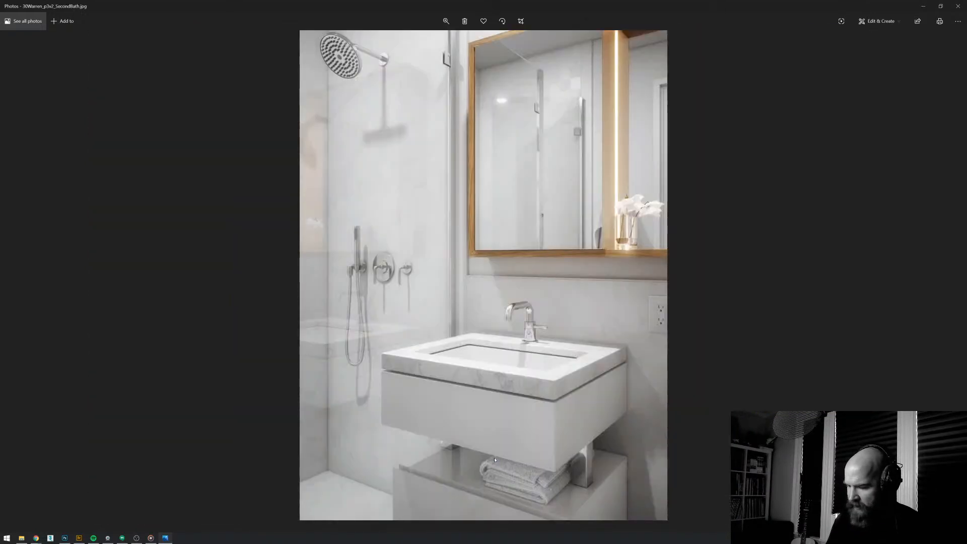
key(Right)
key(Right)
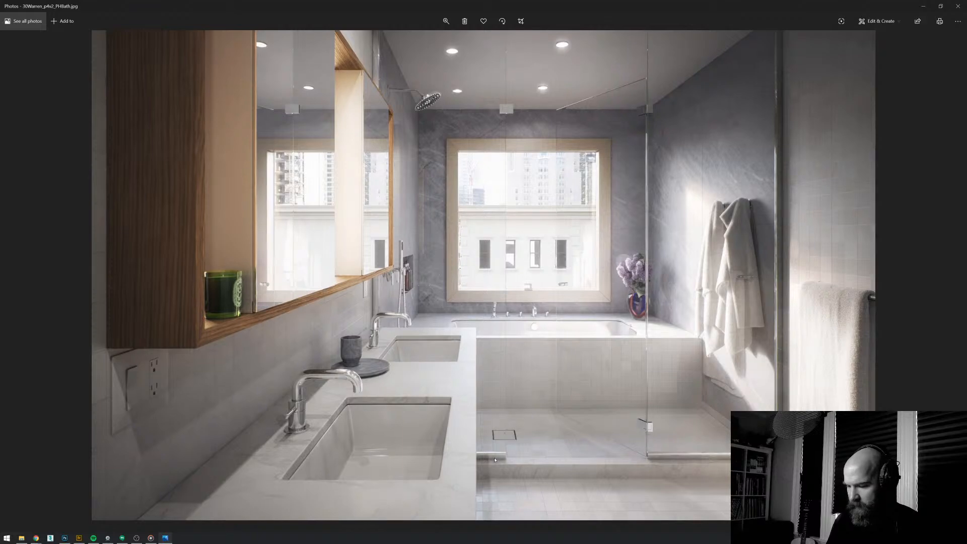
key(Right)
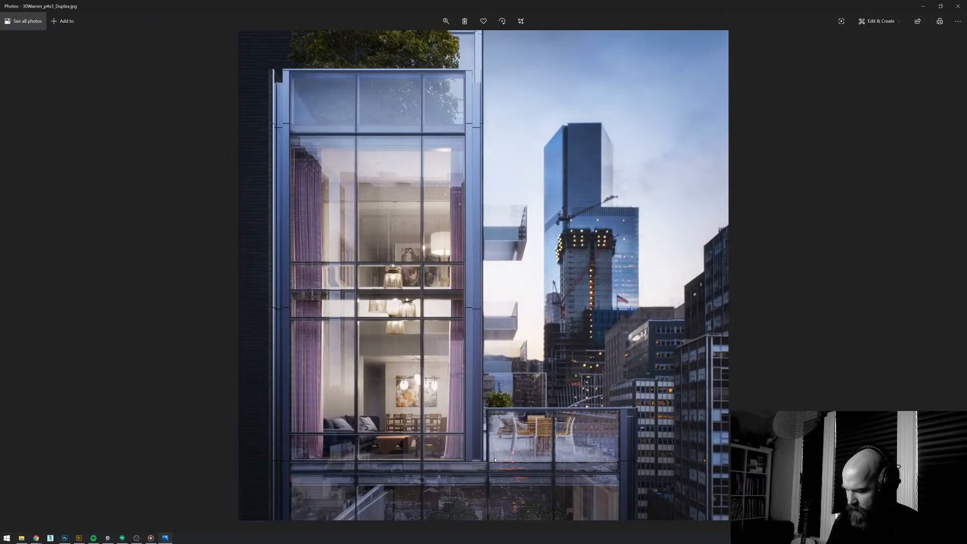
key(Right)
key(Right)
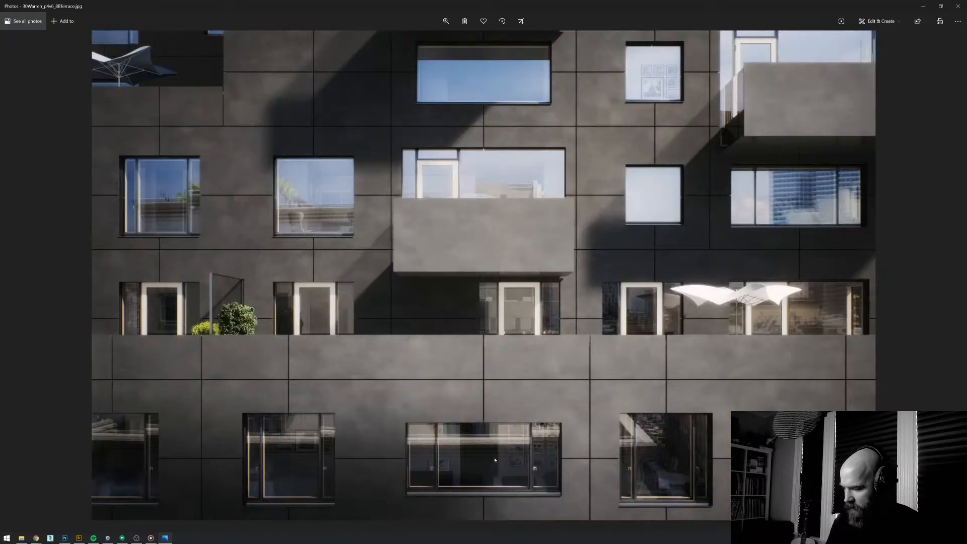
key(Right)
key(Right)
key(Right)
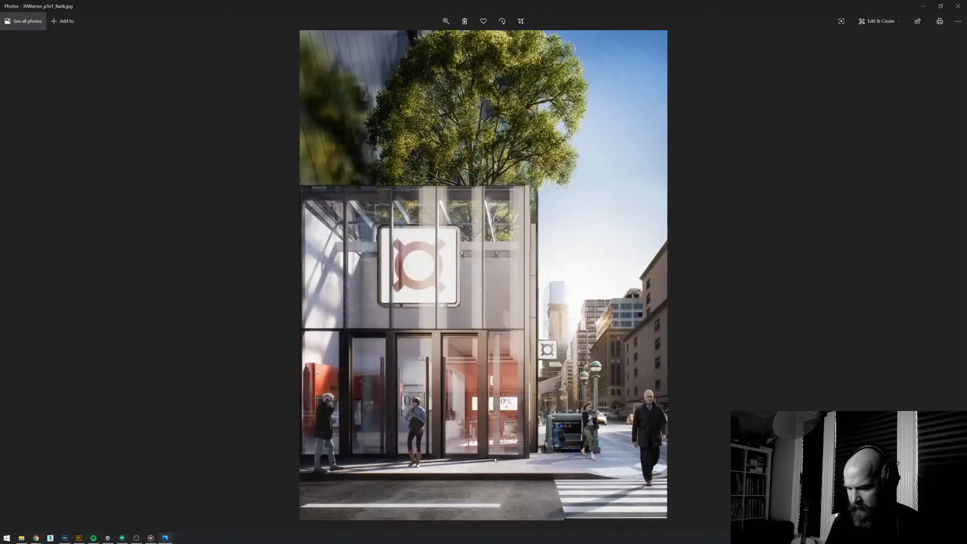
key(Right)
key(Right)
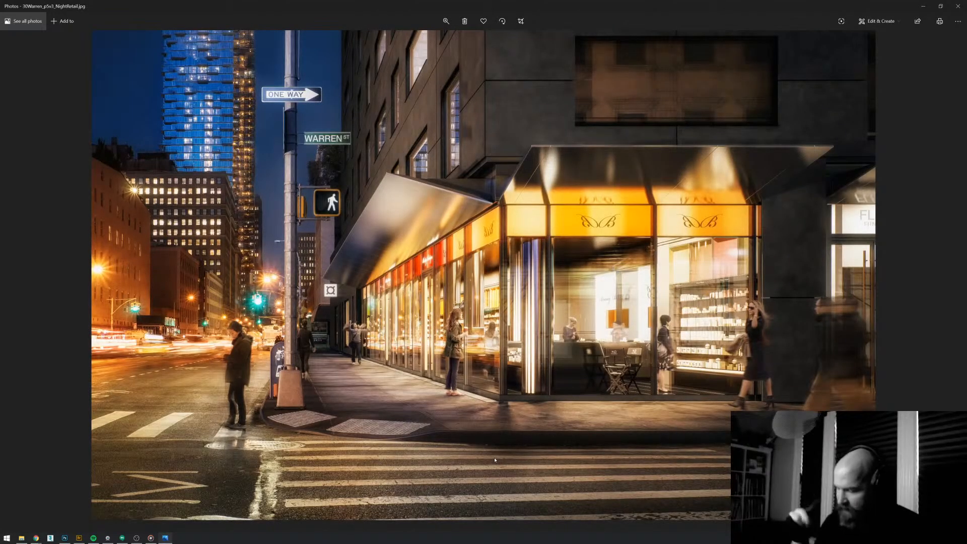
key(Right)
key(Right)
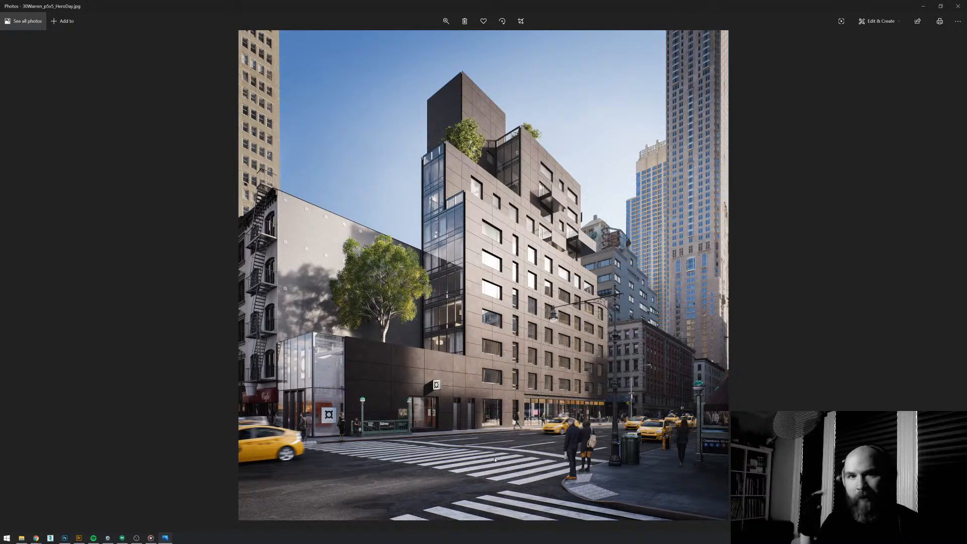
key(Right)
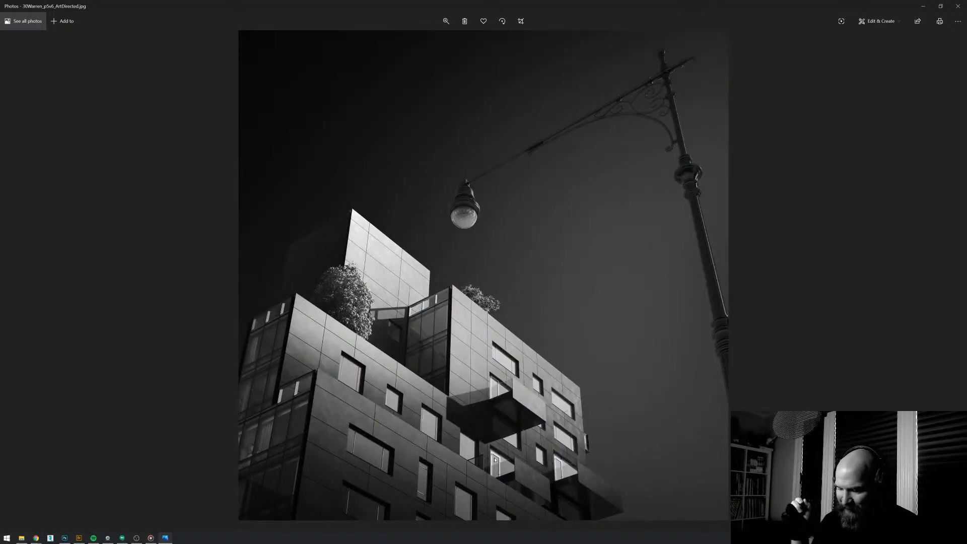
key(Right)
key(Right)
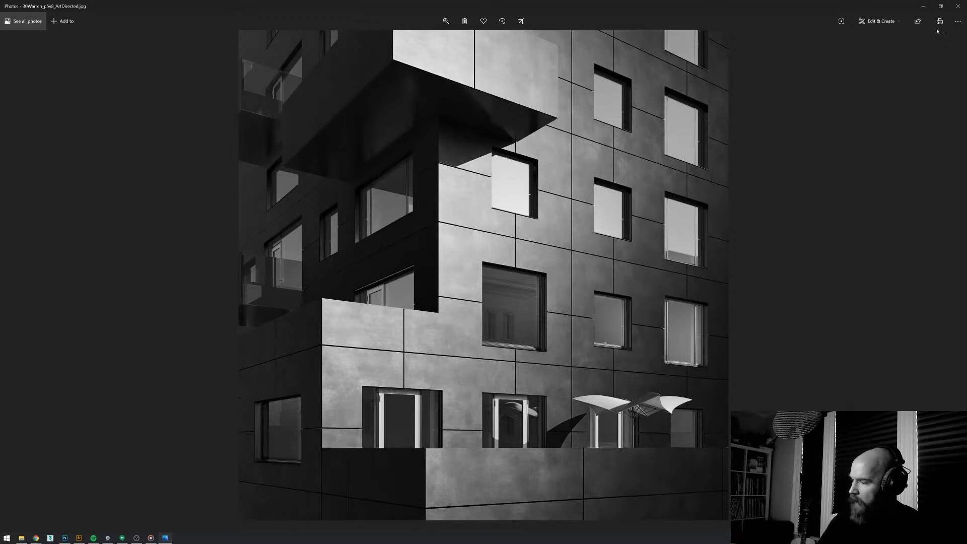
click(958, 7)
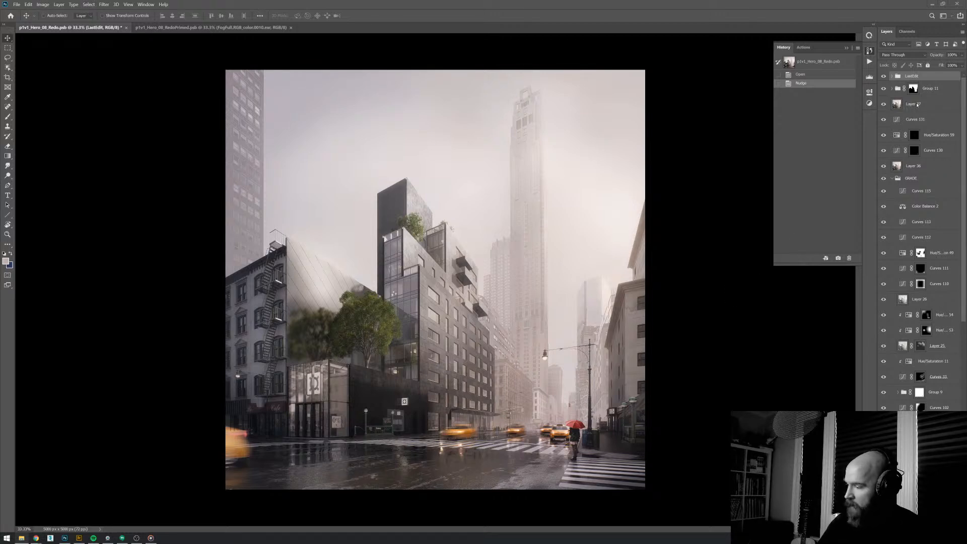
- Expand the LastEdit group in p1v1_Hero_08_Redo.psb and look through the layer stack down to the BASE group
click(892, 76)
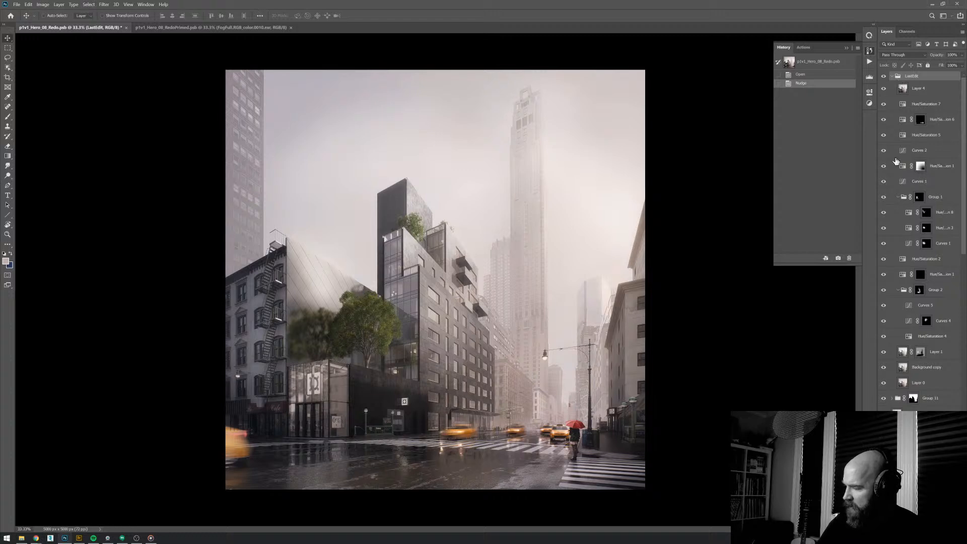
scroll(961, 175, down, 5)
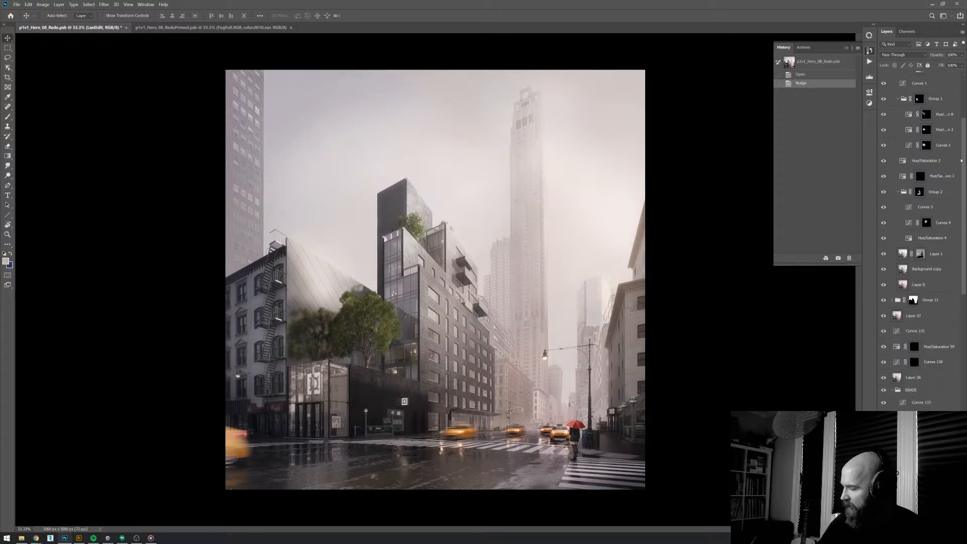
drag(960, 175, 958, 230)
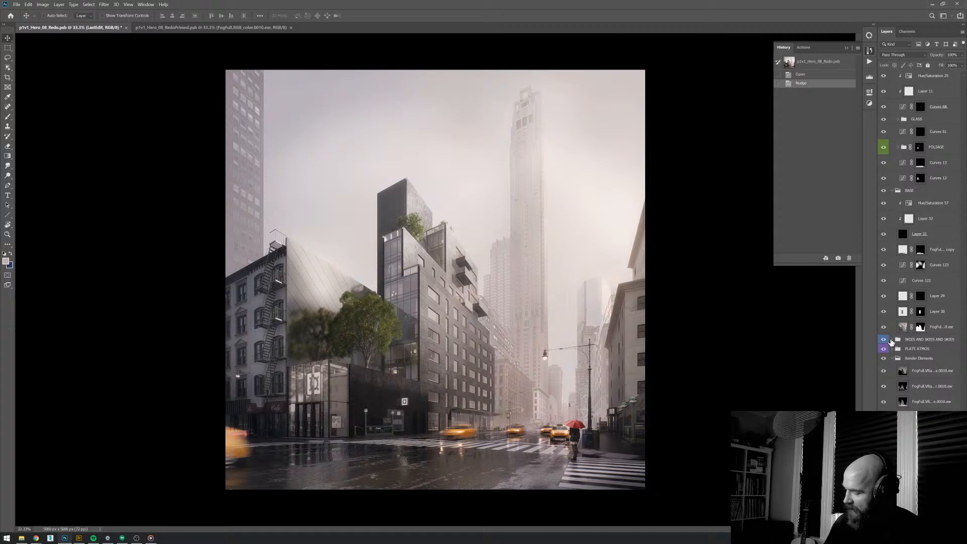
- Expand the SKIES AND SKIES AND SKIES and PLATE ATMOS groups, and examine their layers down to the PLATE layers
click(890, 339)
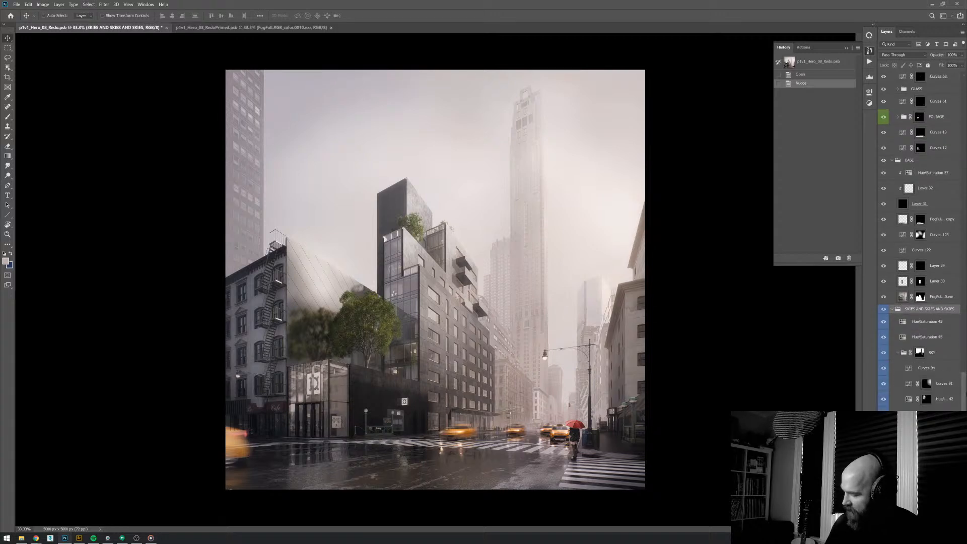
scroll(922, 242, down, 3)
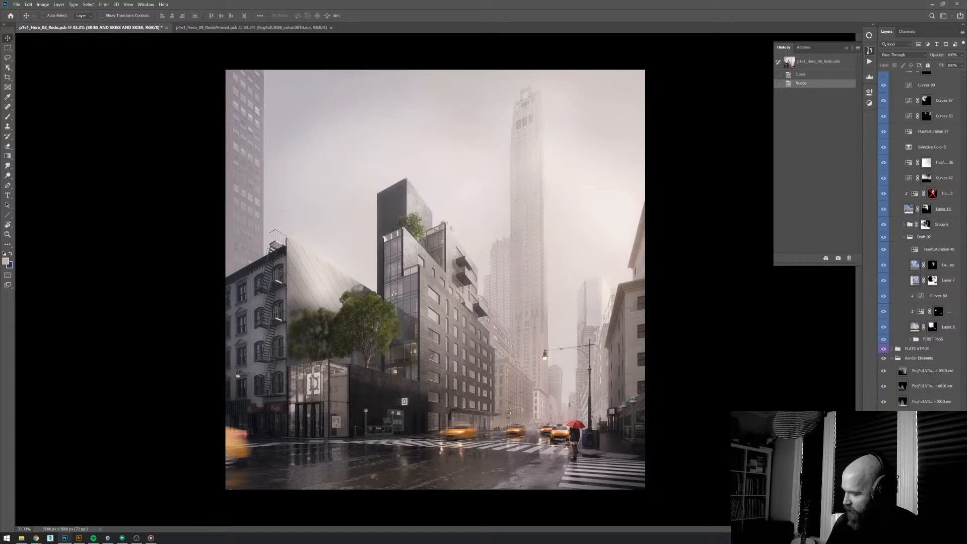
scroll(961, 383, down, 3)
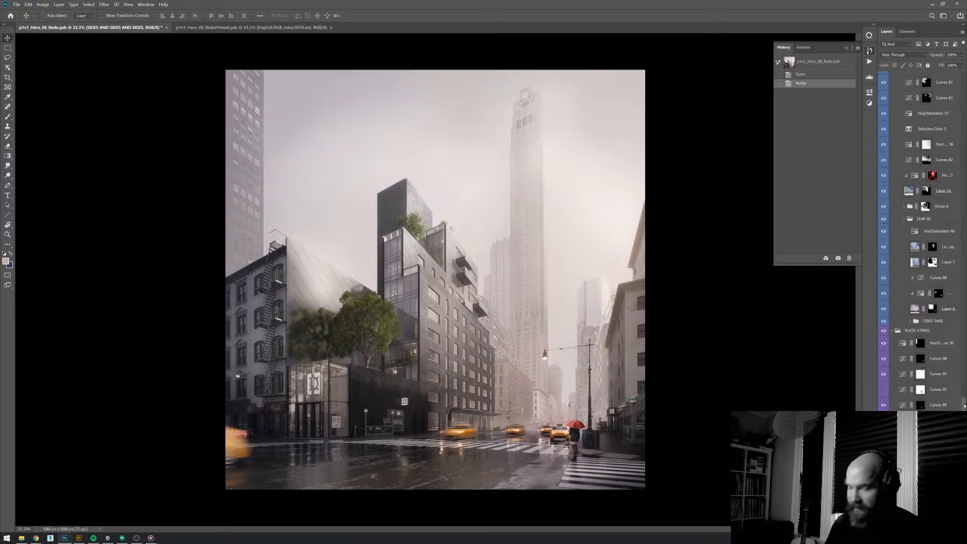
scroll(964, 409, down, 10)
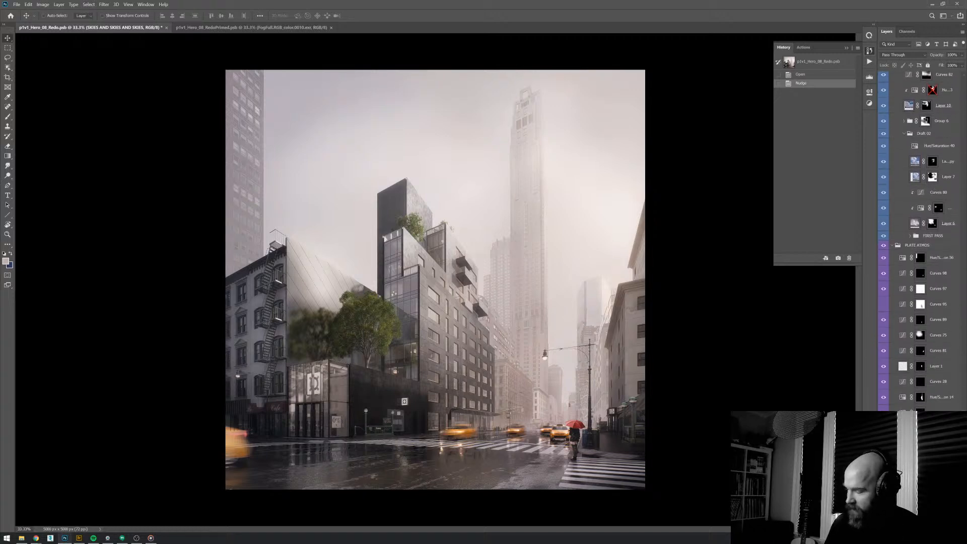
scroll(917, 242, down, 3)
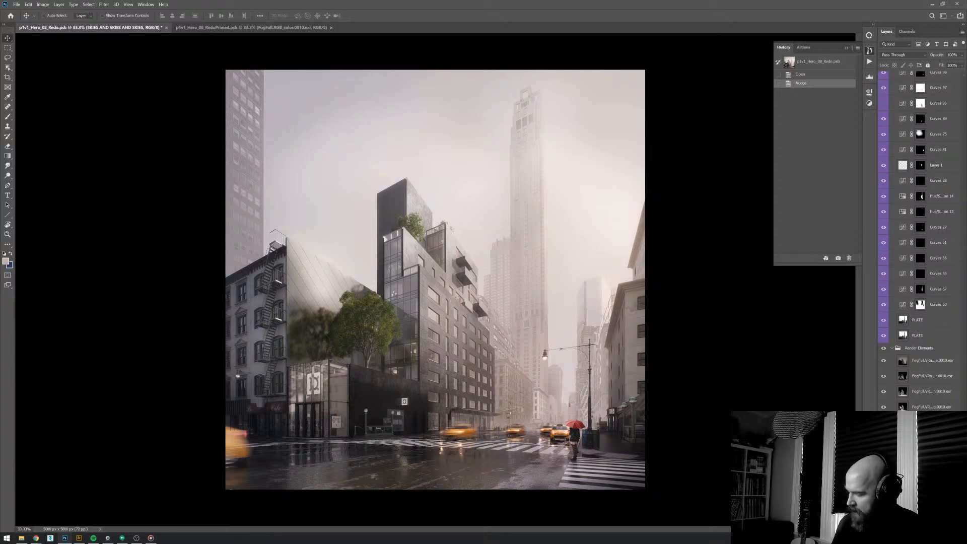
scroll(918, 429, up, 15)
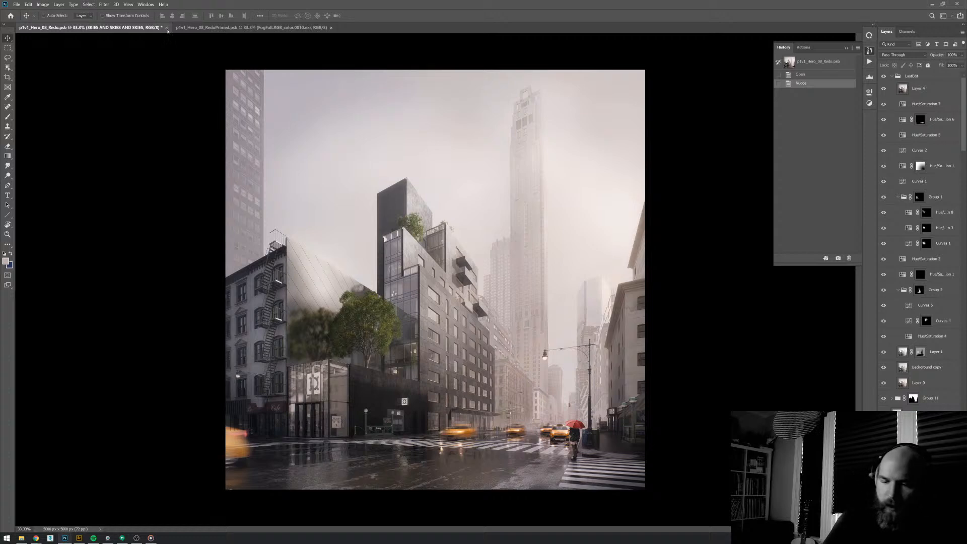
- In p1v1_Hero_08_RedoPrimed.psb, enable the mask of the FogFull RGB color layer and view the SKY group's mask on its own
click(191, 27)
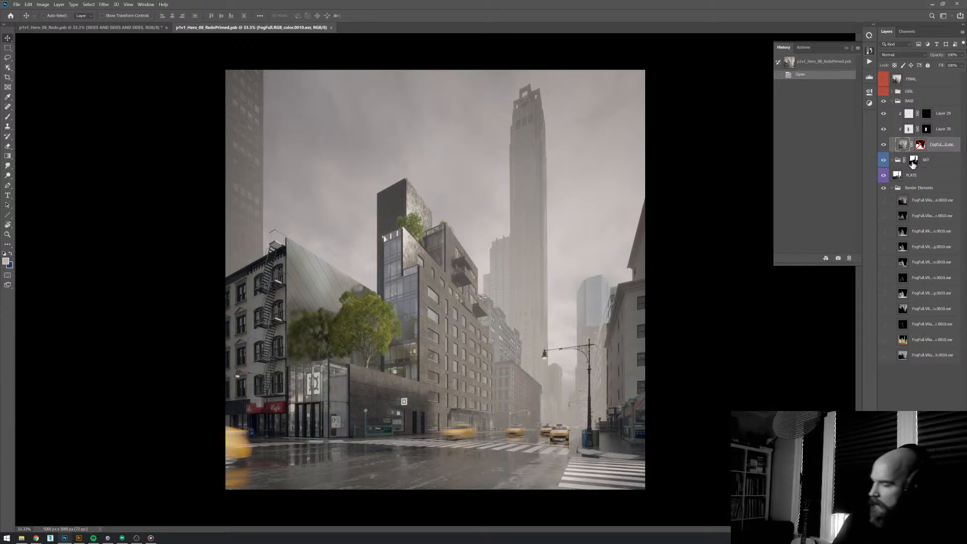
shift+click(920, 146)
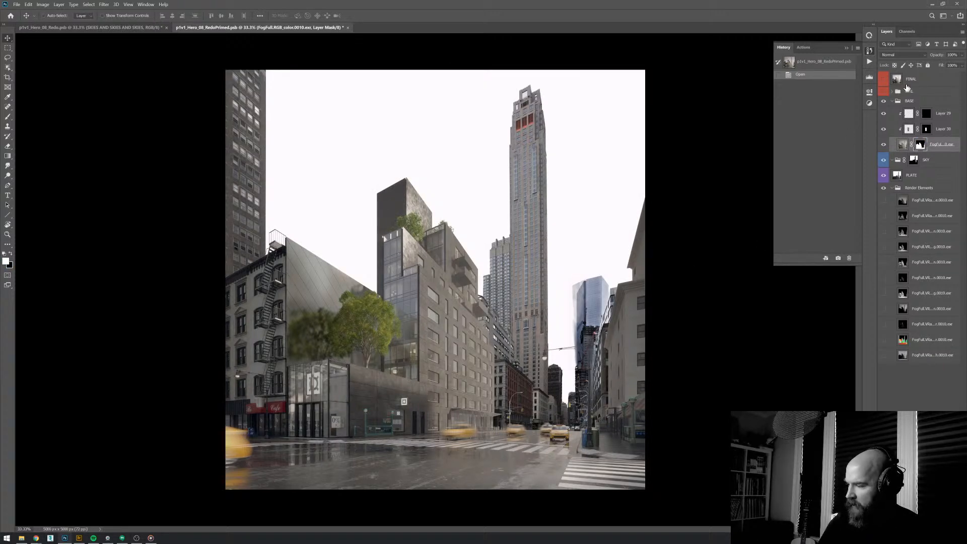
alt+click(915, 163)
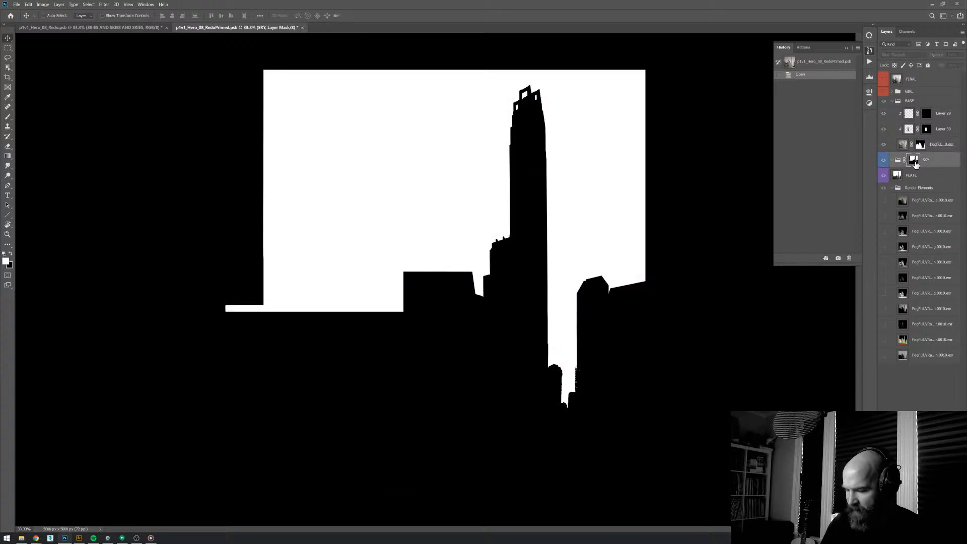
alt+click(915, 163)
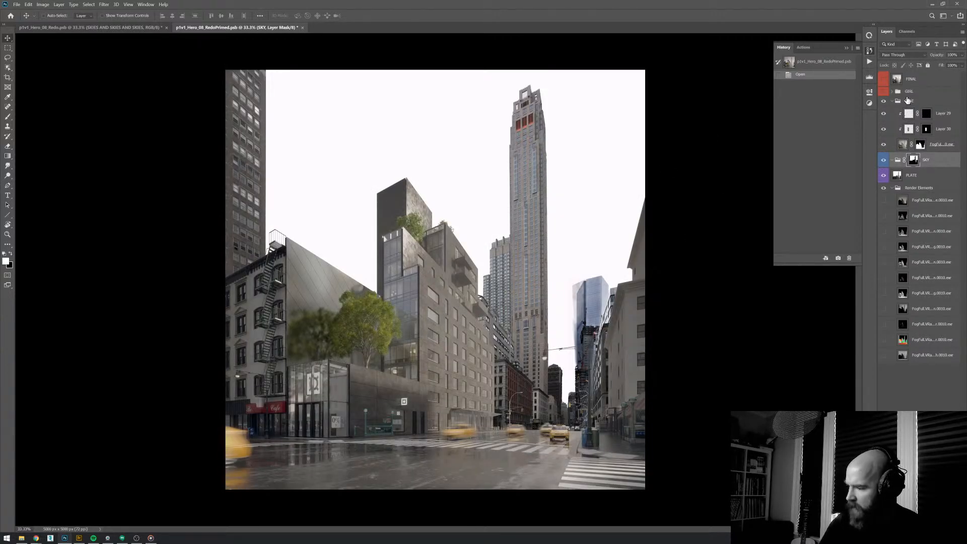
- Make the GIRL group visible and expand it to show its layers
click(909, 91)
click(884, 92)
click(893, 91)
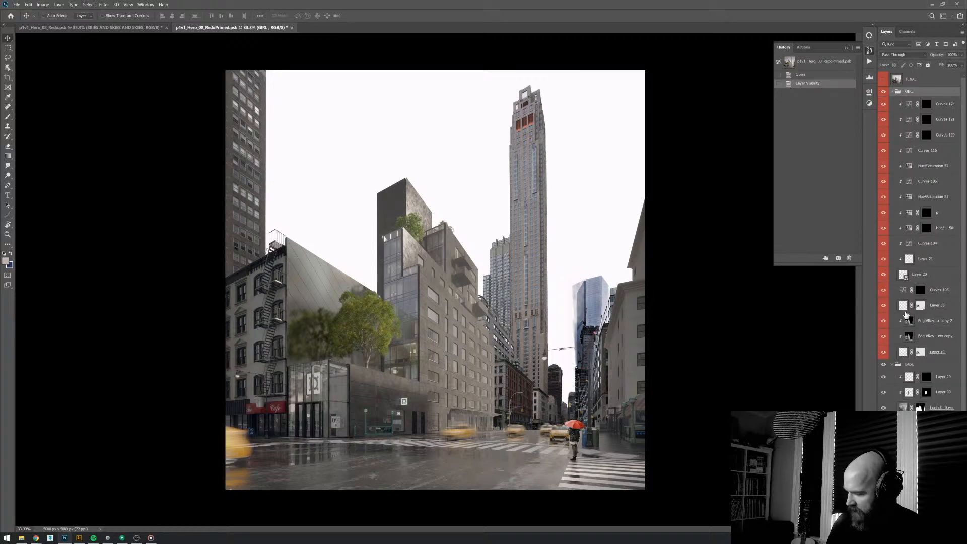
- Toggle the upper GIRL adjustment layers off and on, and show the FINAL layer with the GIRL group collapsed
drag(884, 106, 883, 175)
click(884, 104)
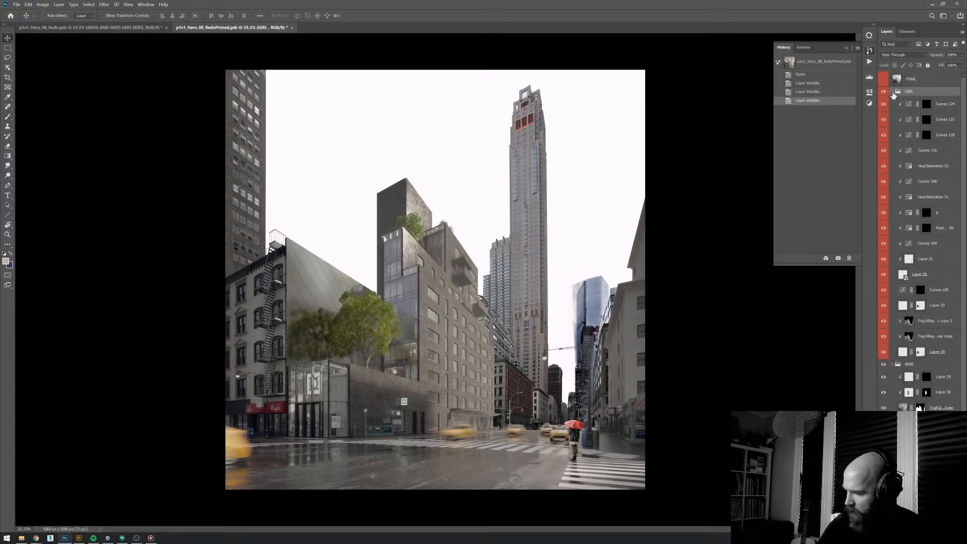
click(893, 91)
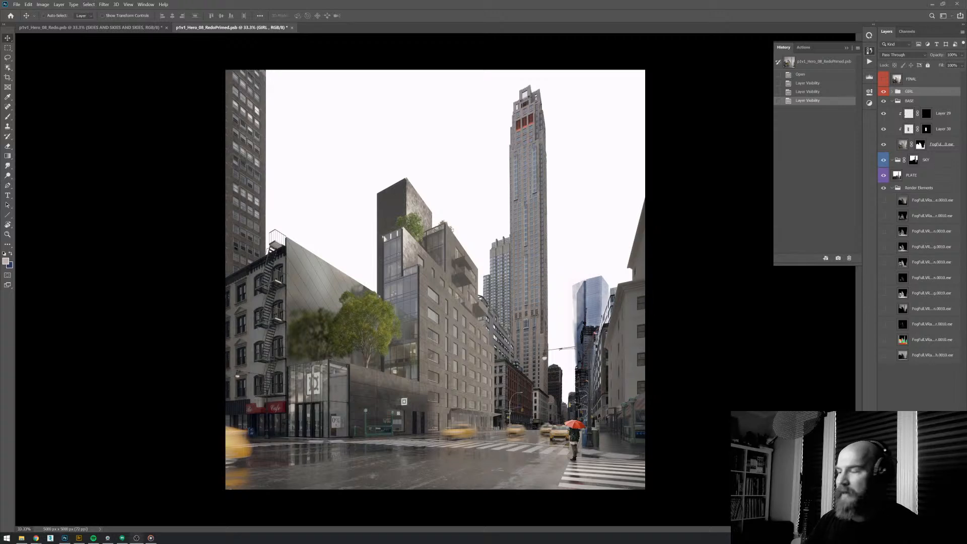
click(884, 79)
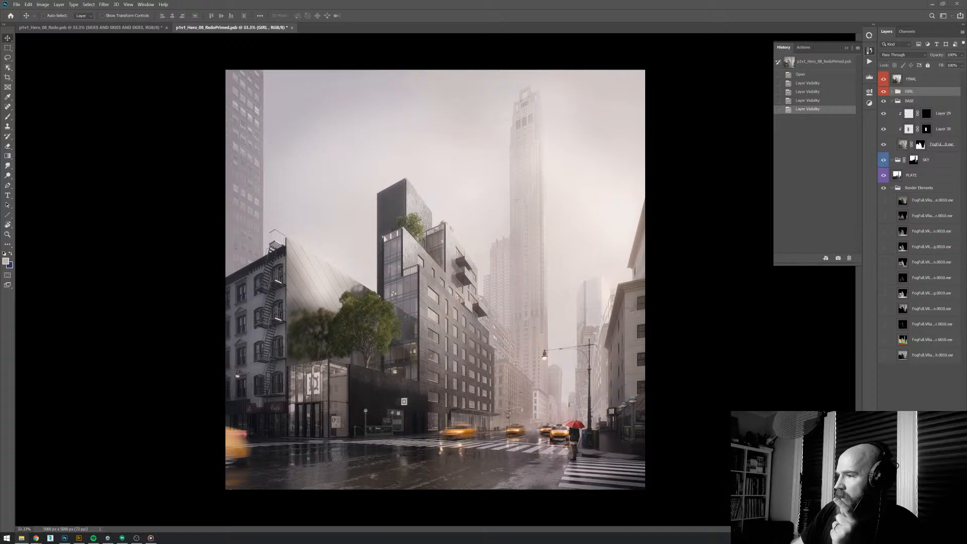
- Switch to File Explorer and open the Ref folder inside 09_WarrenRedo in a maximized window
key(super+e)
drag(711, 8, 634, 106)
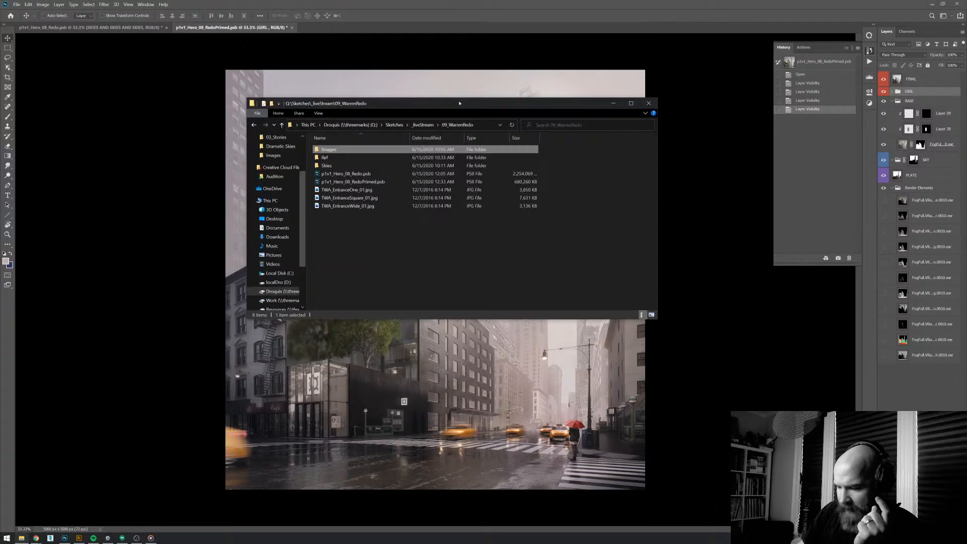
click(632, 103)
double_click(137, 60)
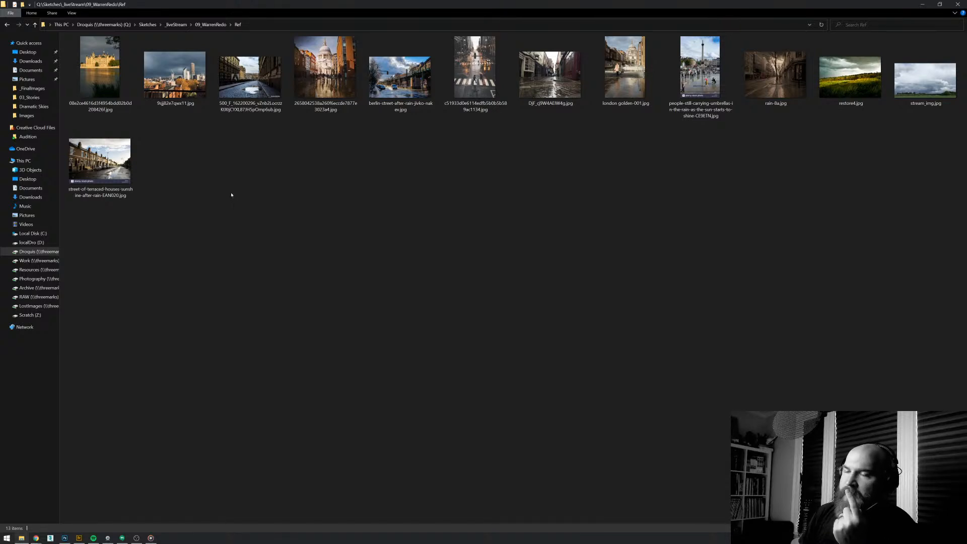
- Examine the reference photos in the Ref folder one by one, from the castle at the lake to the street of terraced houses
double_click(100, 67)
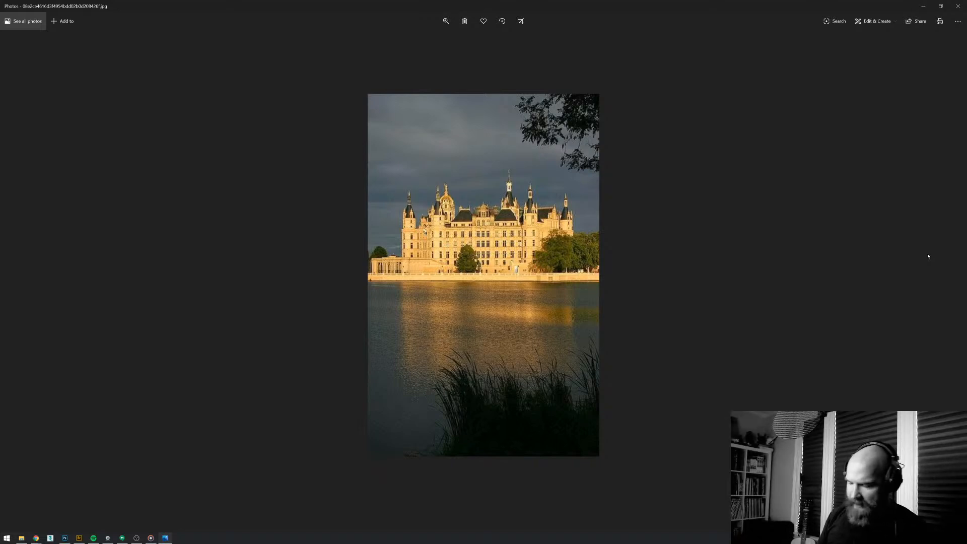
key(Right)
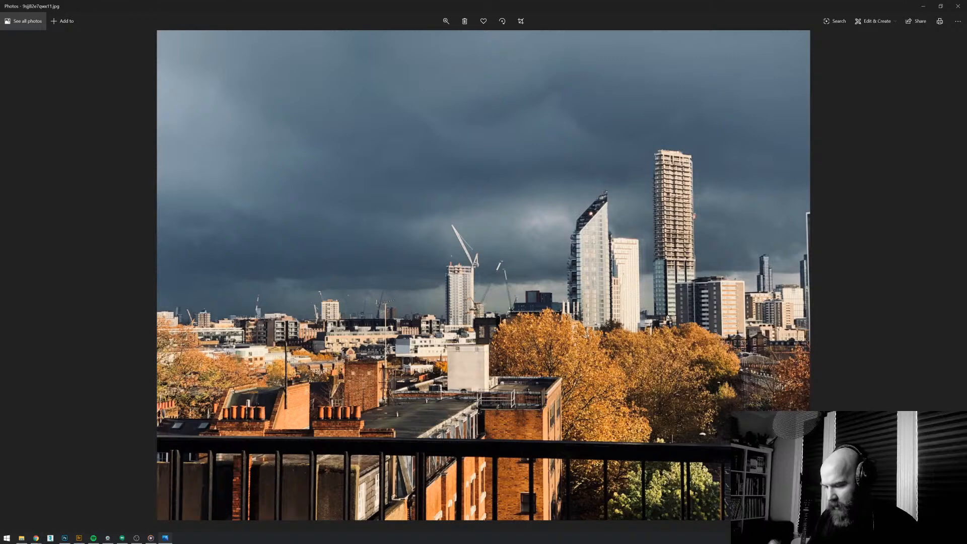
key(Right)
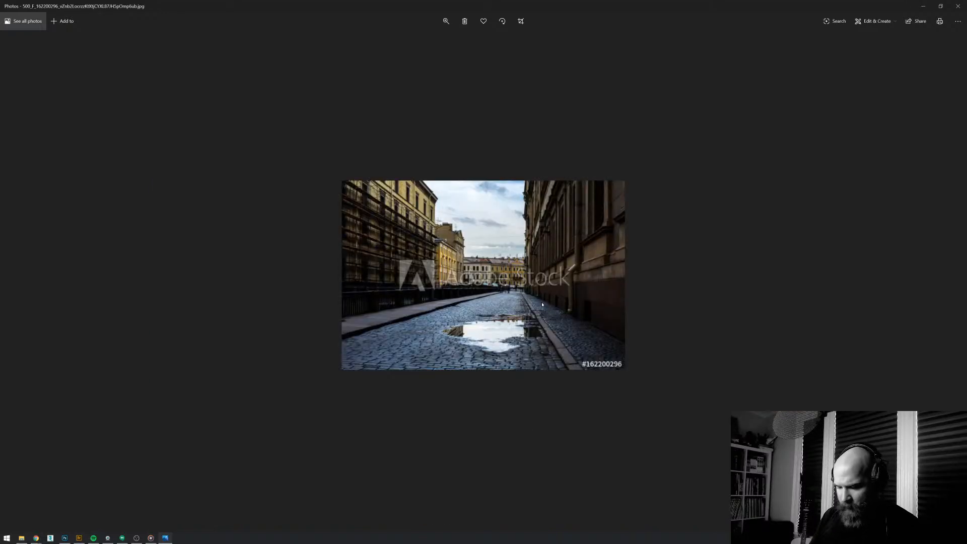
key(Right)
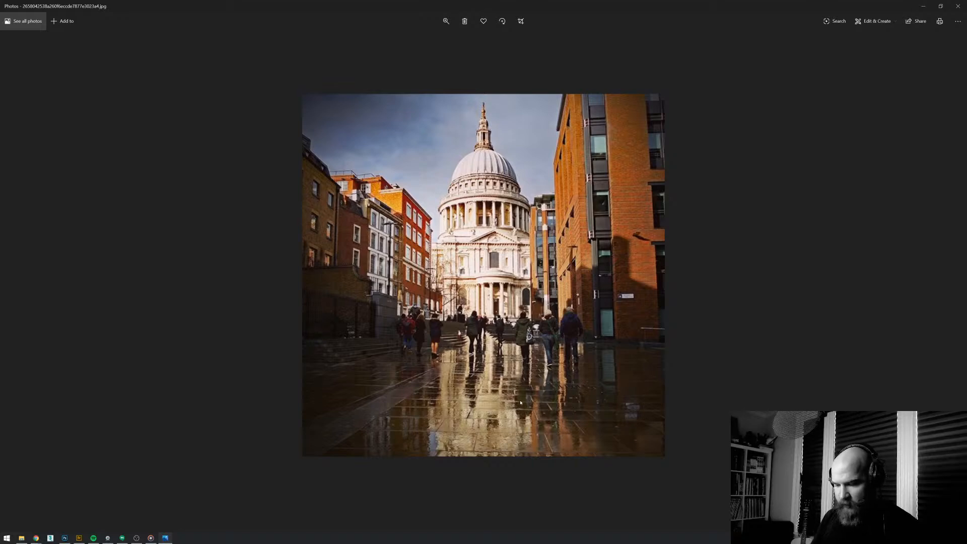
key(Right)
key(Right)
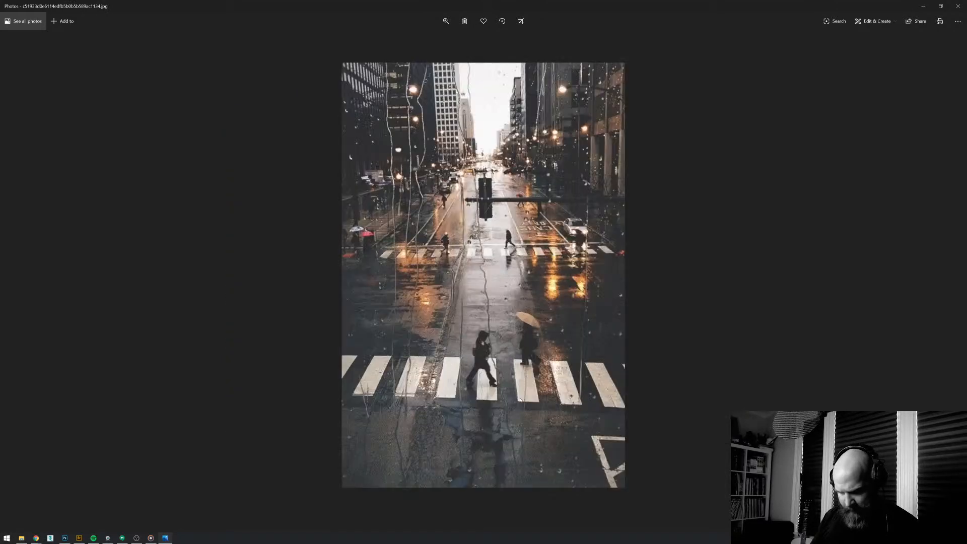
key(Right)
key(Right)
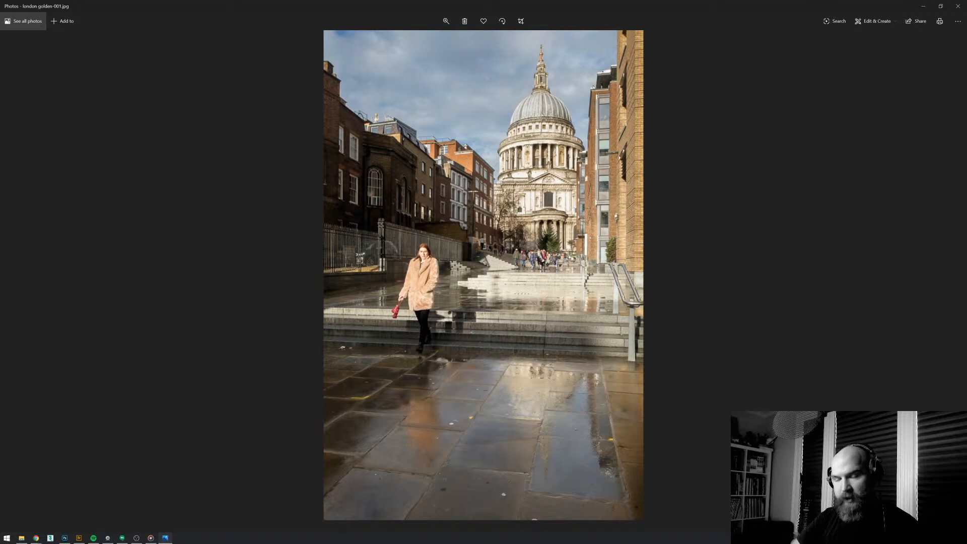
key(Right)
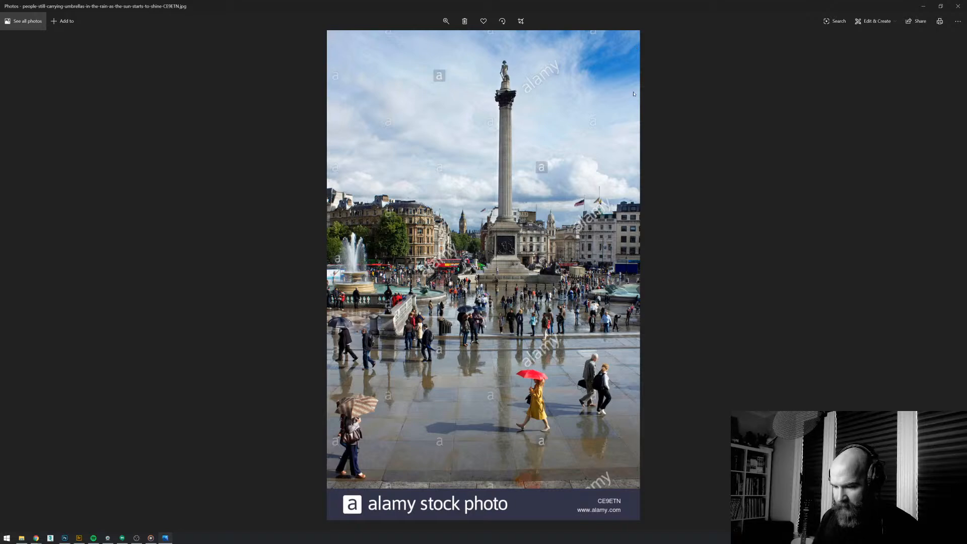
key(Right)
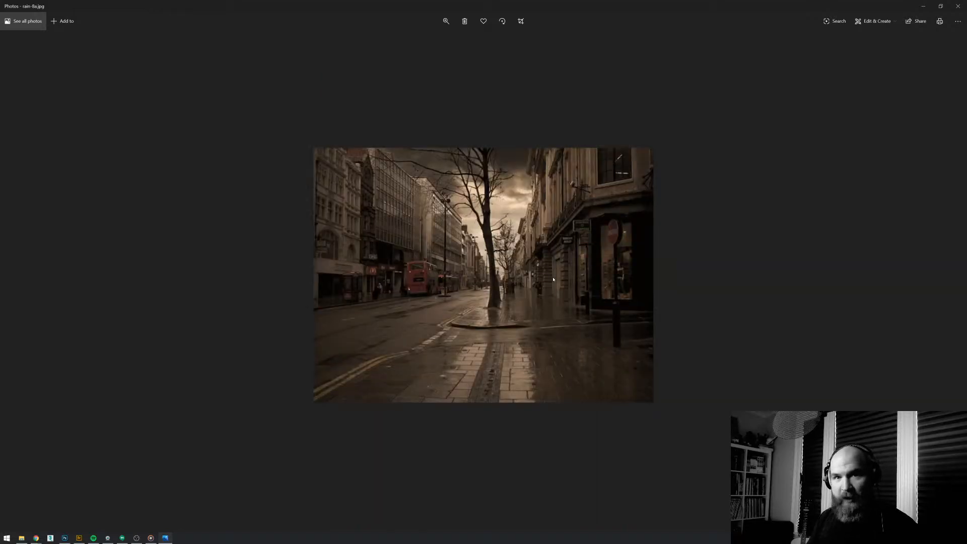
key(Right)
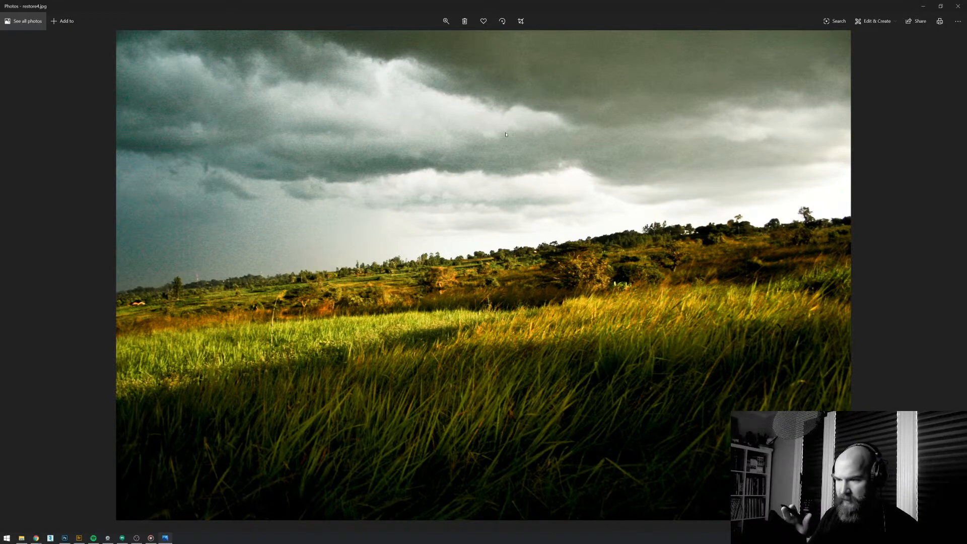
key(Right)
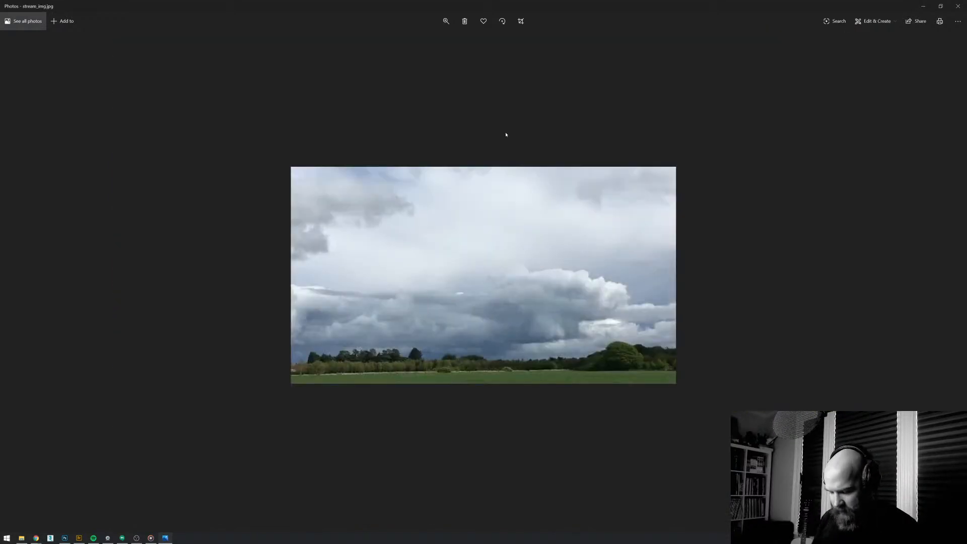
key(Right)
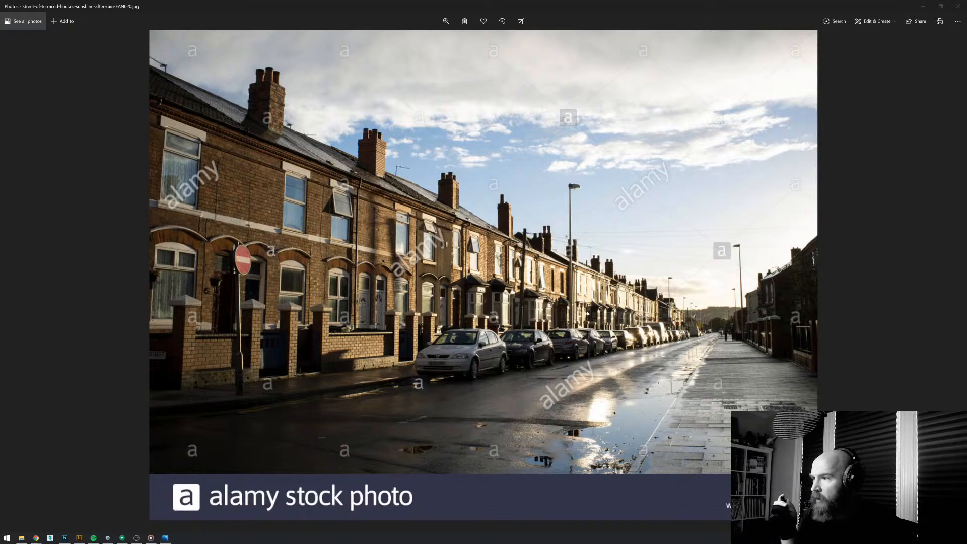
- Back in Photoshop, hide the FINAL layer and the GIRL group, and disable the mask of the FogFull layer in BASE
key(alt+Tab)
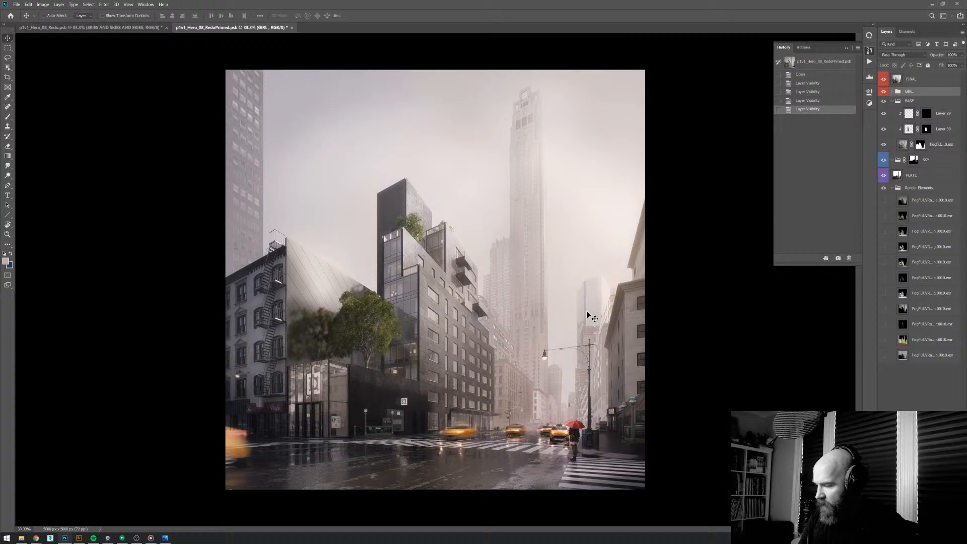
click(884, 79)
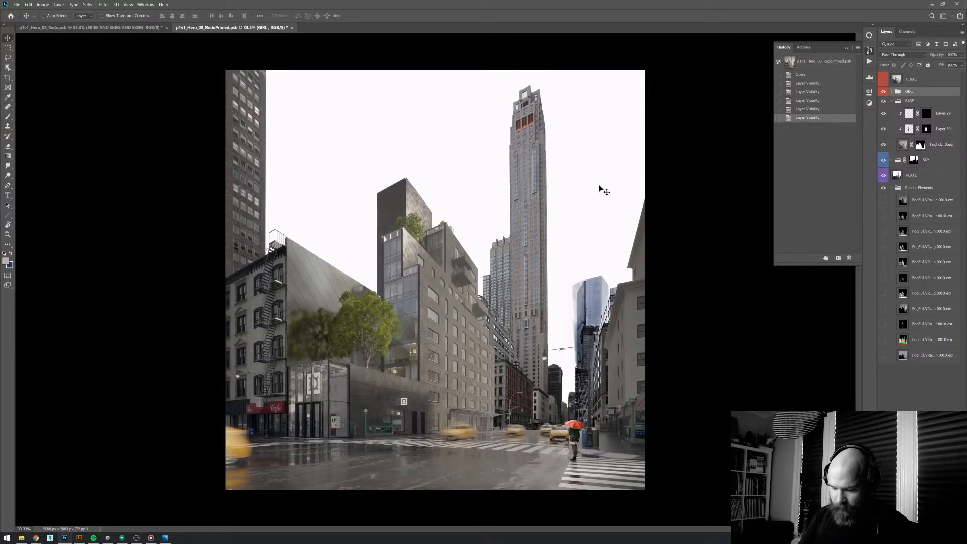
shift+click(920, 145)
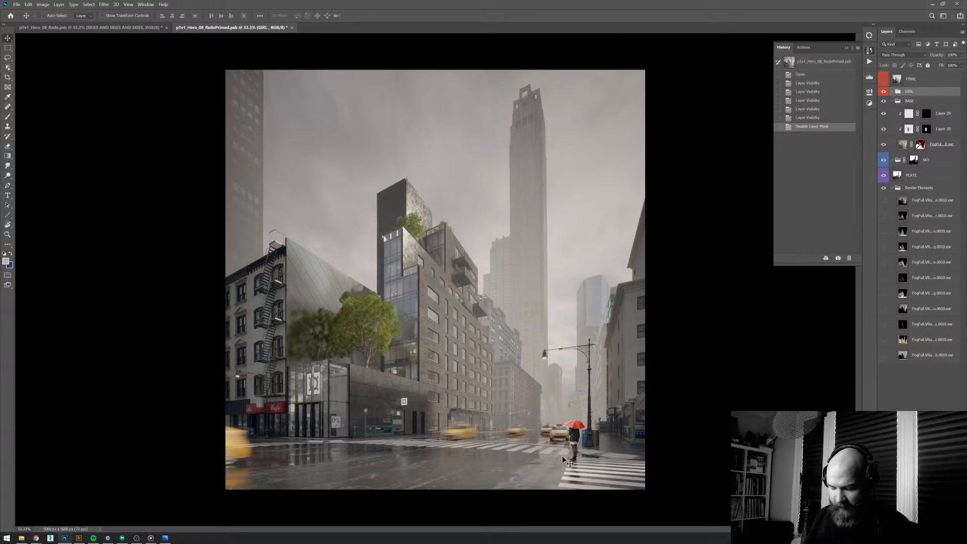
click(884, 92)
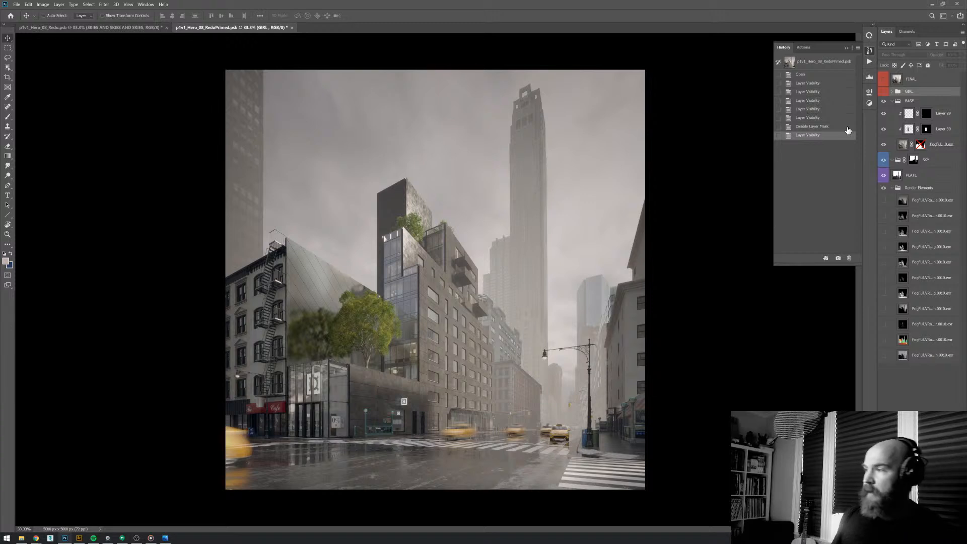
- Change to full-screen mode with menu bar and select the SKY group
key(f)
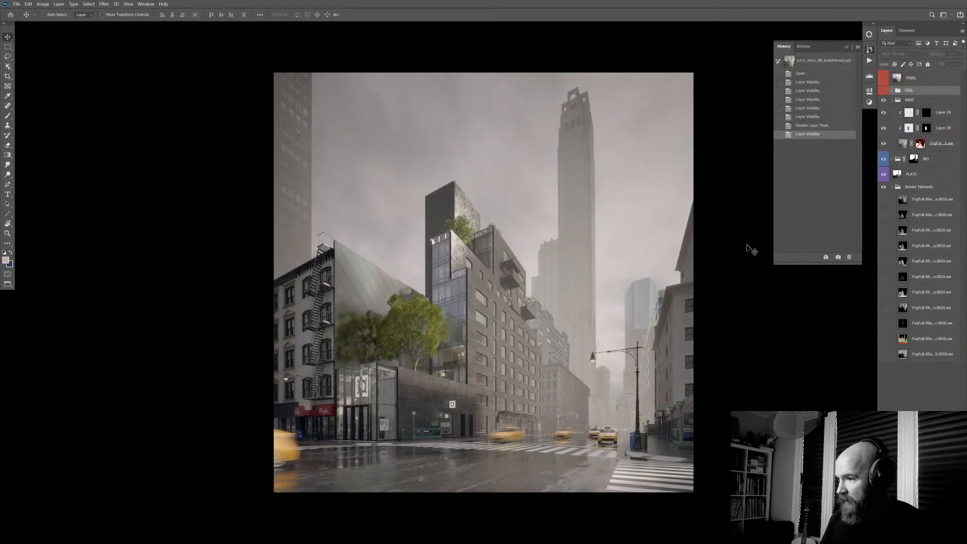
drag(692, 267, 686, 267)
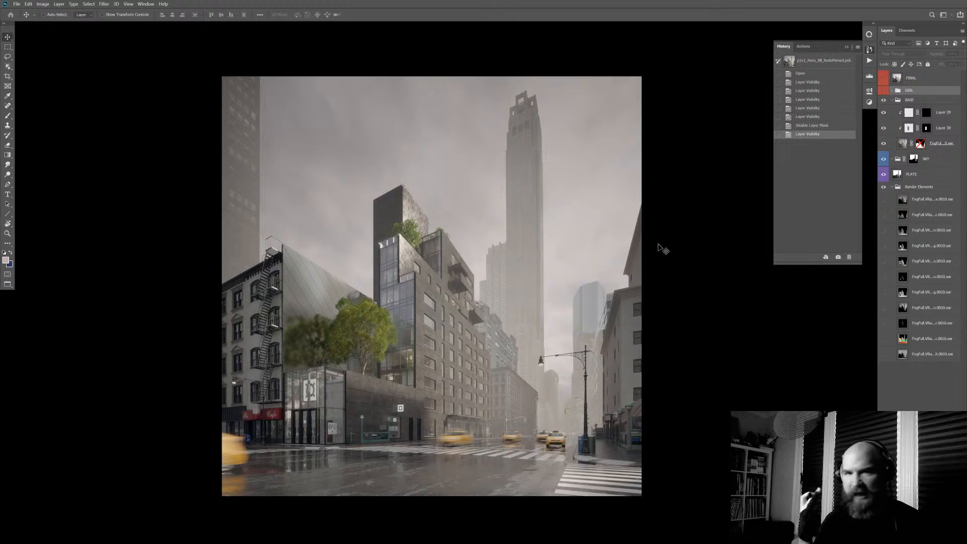
click(927, 164)
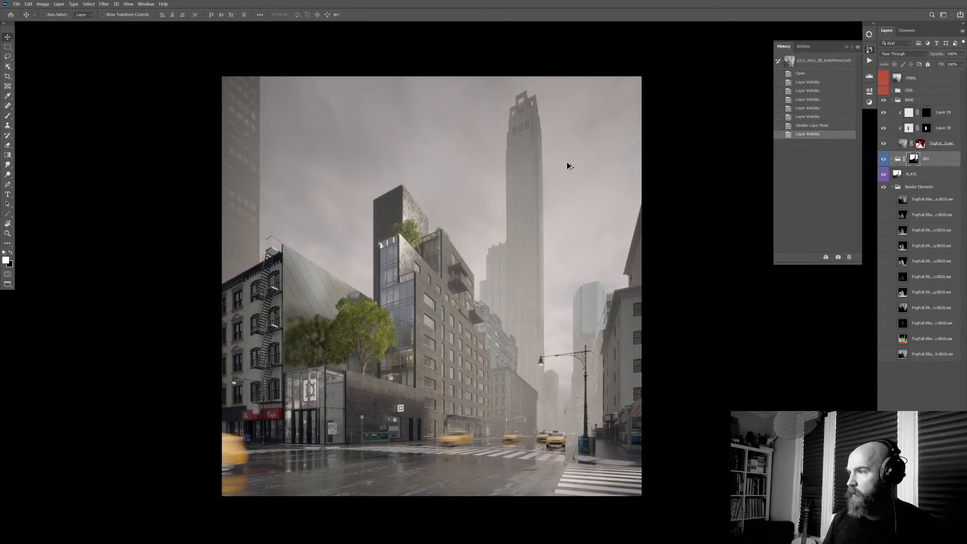
- Switch to File Explorer, open the Skies folder in 09_WarrenRedo and display its pictures as large icons
key(alt+Tab)
key(alt+Up)
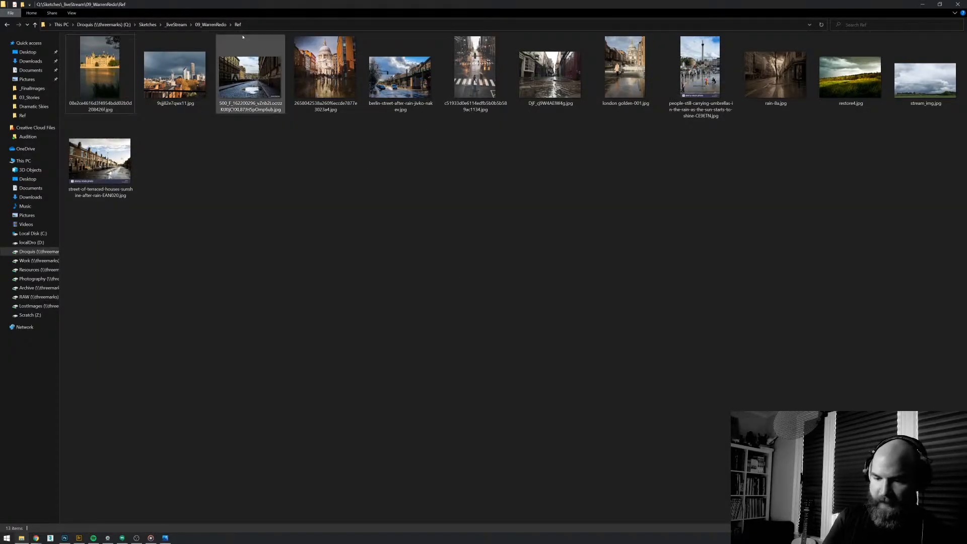
double_click(135, 66)
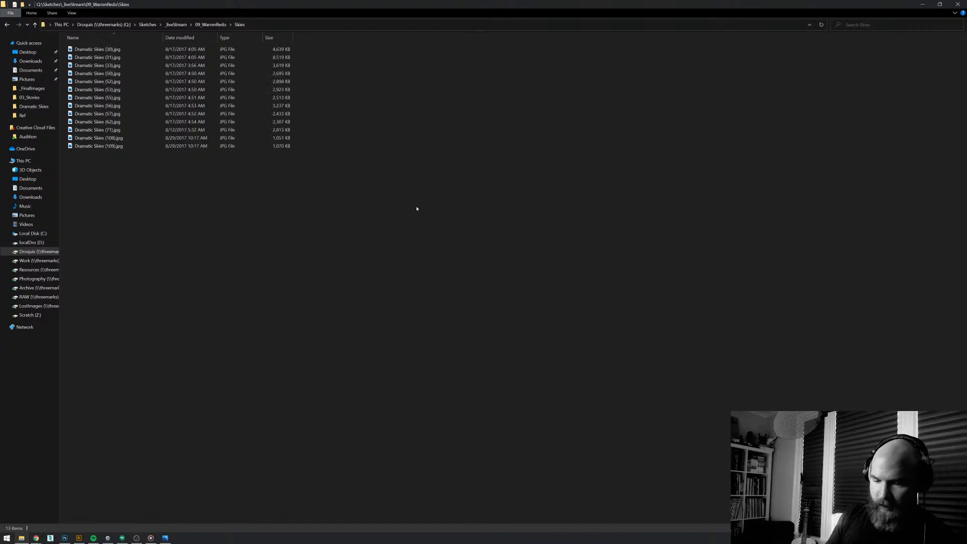
double_click(417, 208)
mouse_move(453, 226)
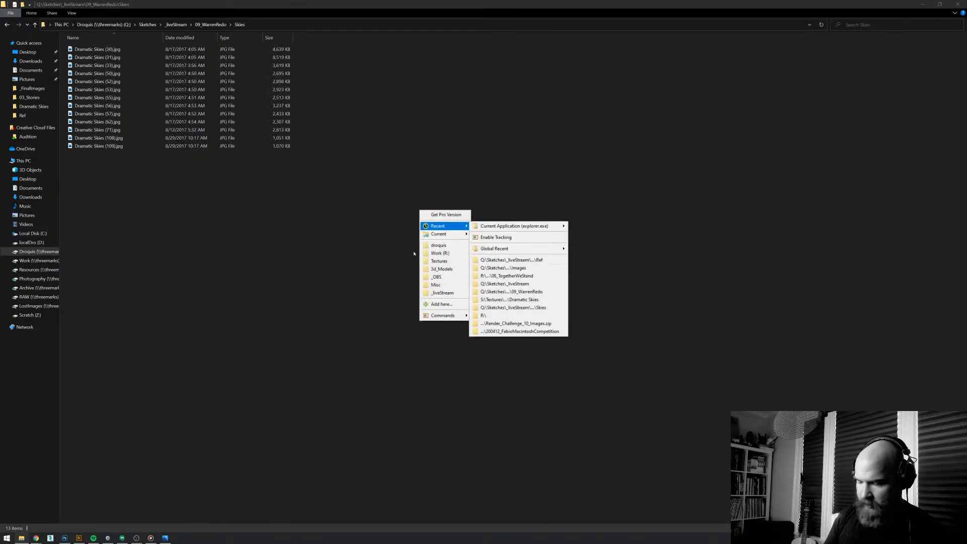
right_click(535, 163)
mouse_move(565, 167)
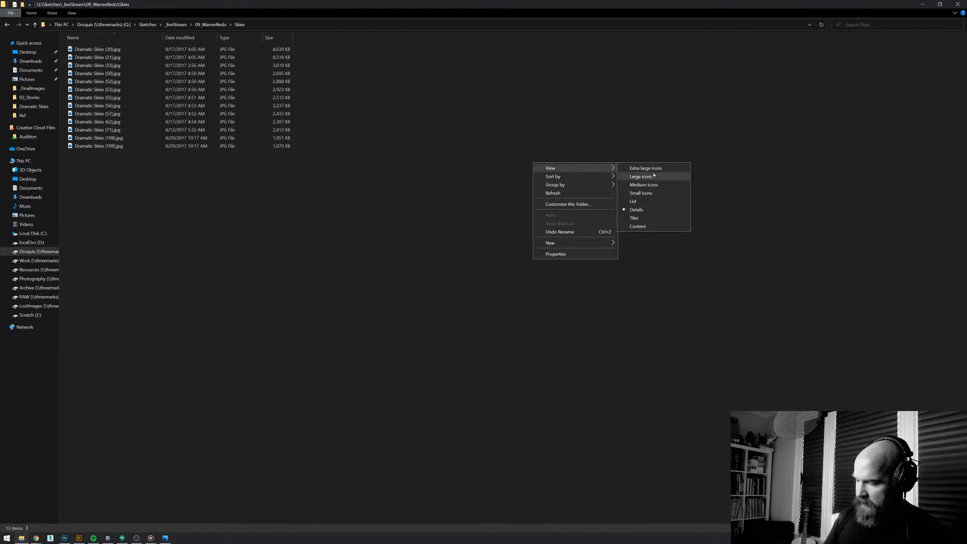
click(650, 176)
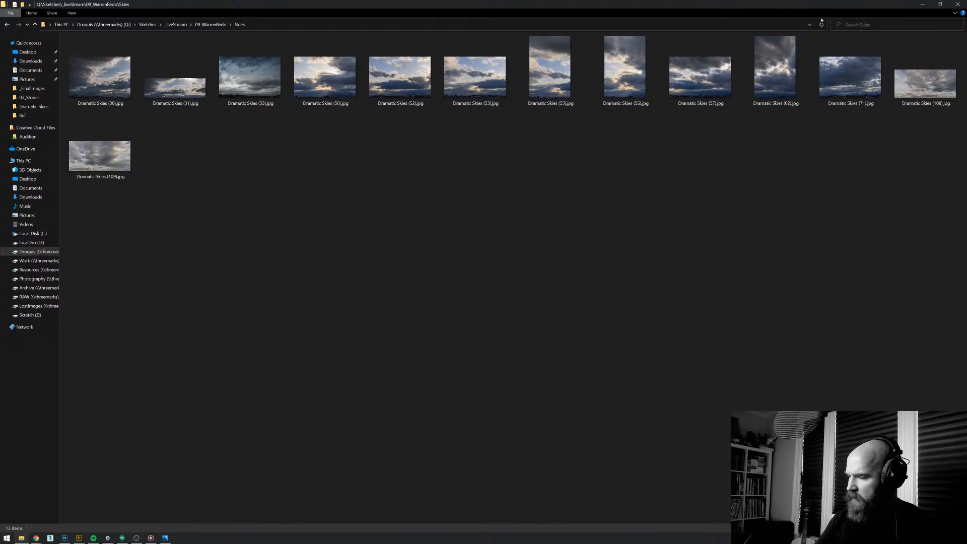
- Reduce the Skies folder to a floating window over the Photoshop image and bring it back to the front
drag(822, 5, 372, 83)
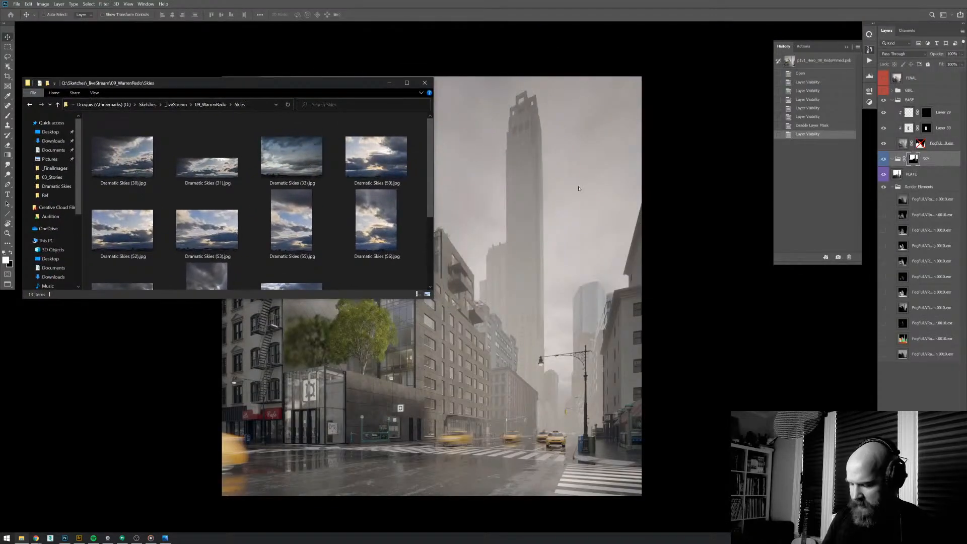
click(760, 268)
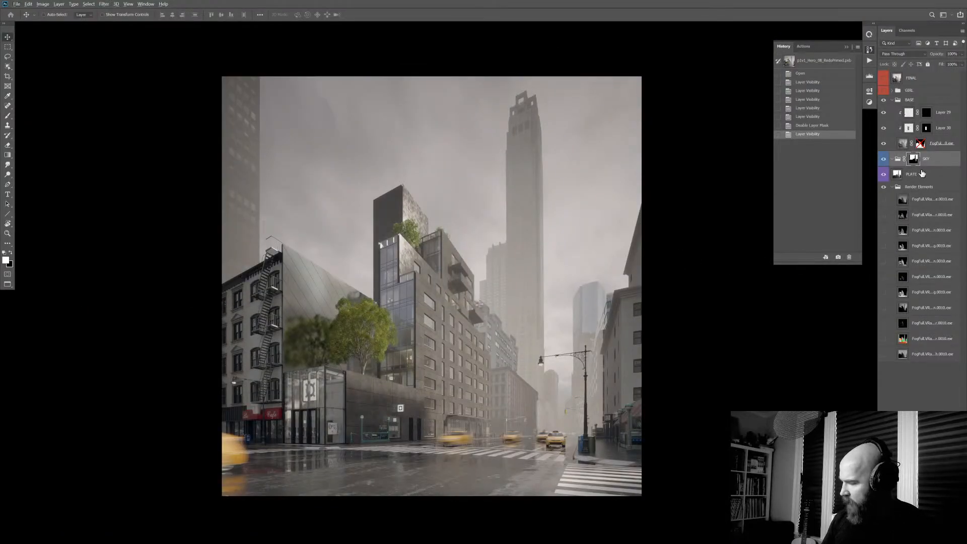
key(alt+Tab)
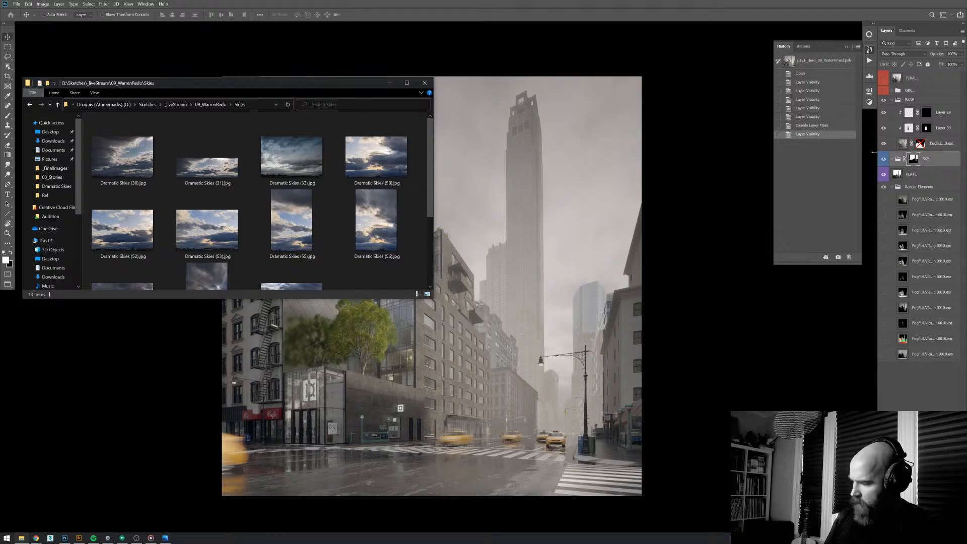
- Re-enable the FogFull layer's mask in the BASE group and toggle the layer off and back on
shift+click(921, 143)
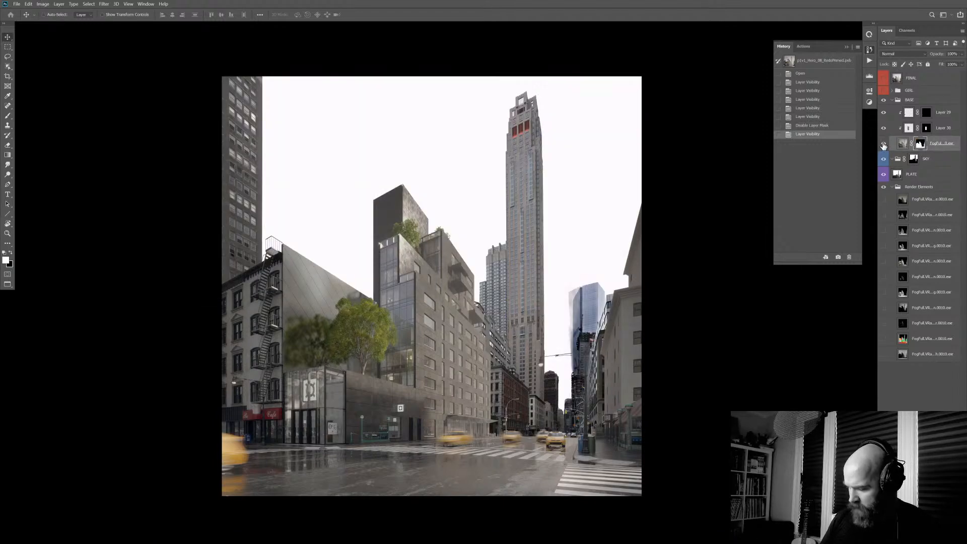
click(884, 145)
click(884, 145)
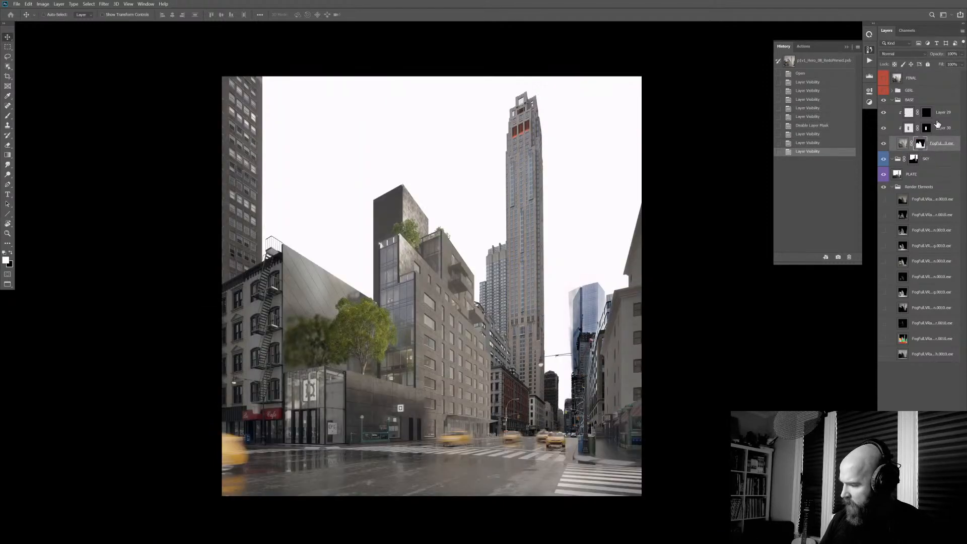
- Add a Curves adjustment layer directly above Layer 29 in the BASE group, clipped to the FogFull layer
click(937, 117)
click(472, 207)
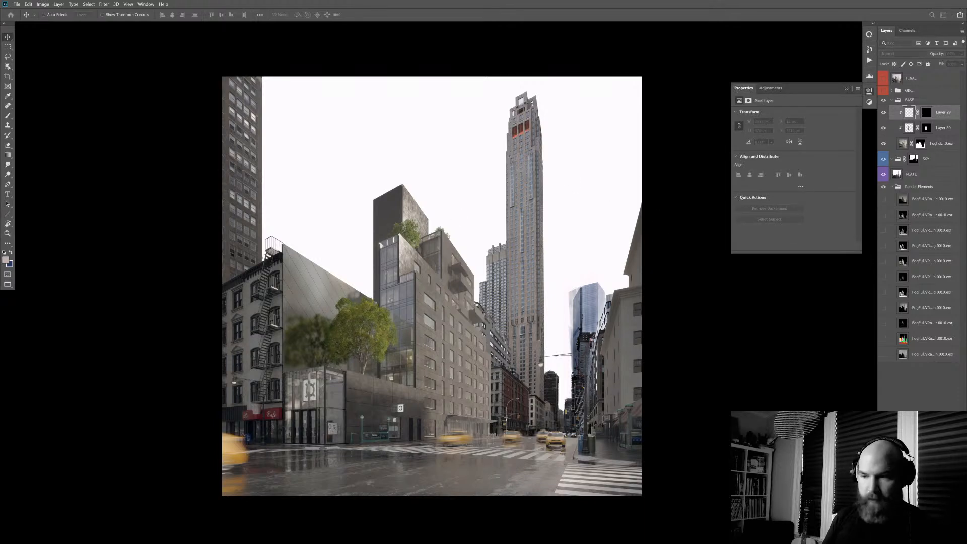
key(ctrl+alt+m)
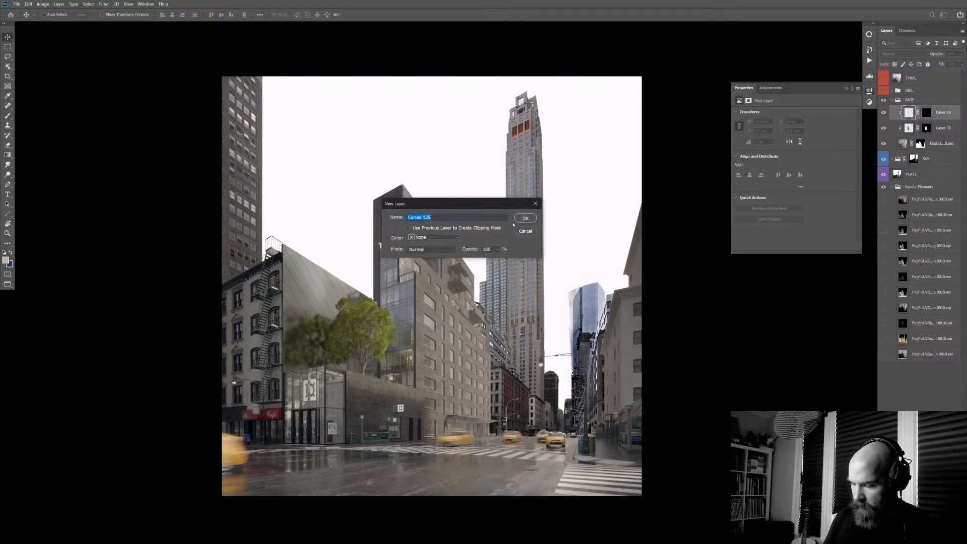
key(Return)
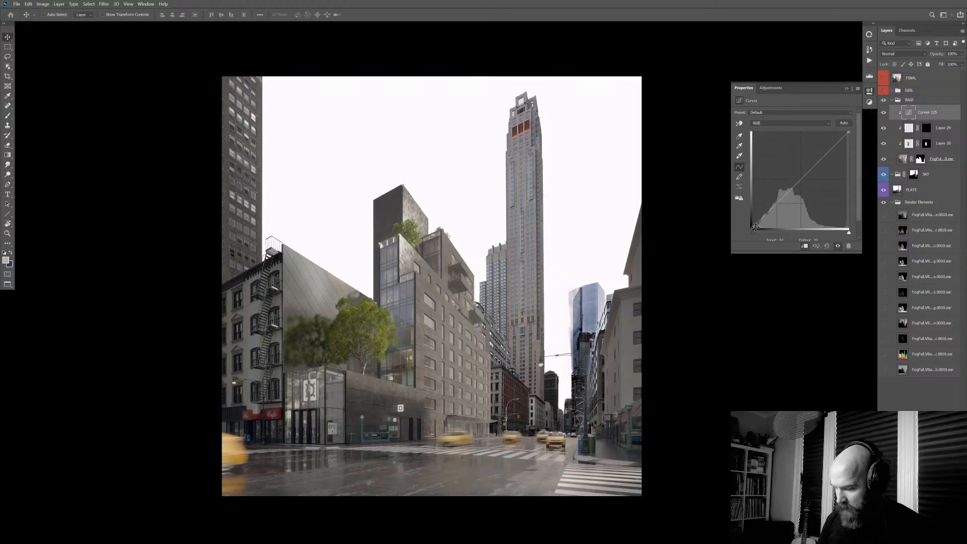
- Shape the Curves adjustment into a gentle S-curve, darkening the shadows and brightening the highlights of the building render
drag(771, 210, 776, 212)
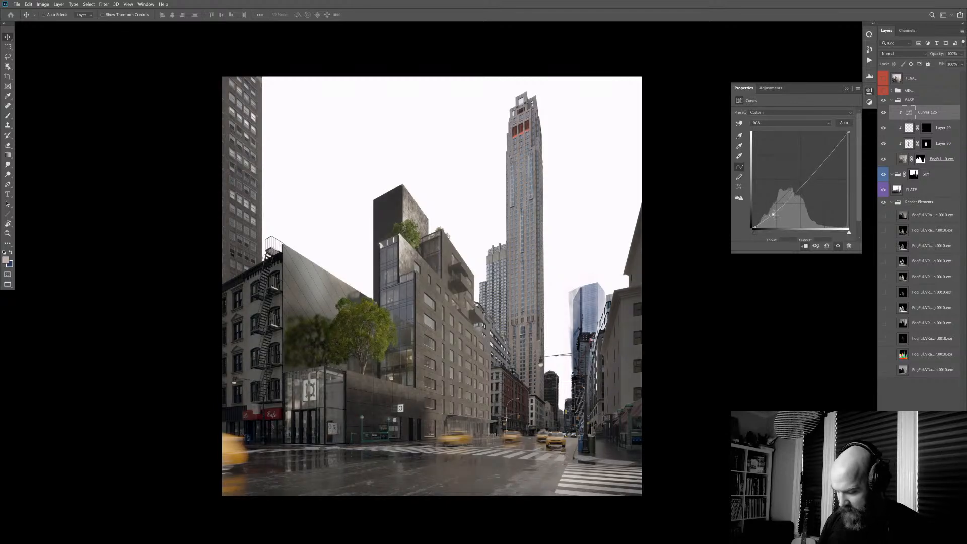
drag(825, 157, 824, 154)
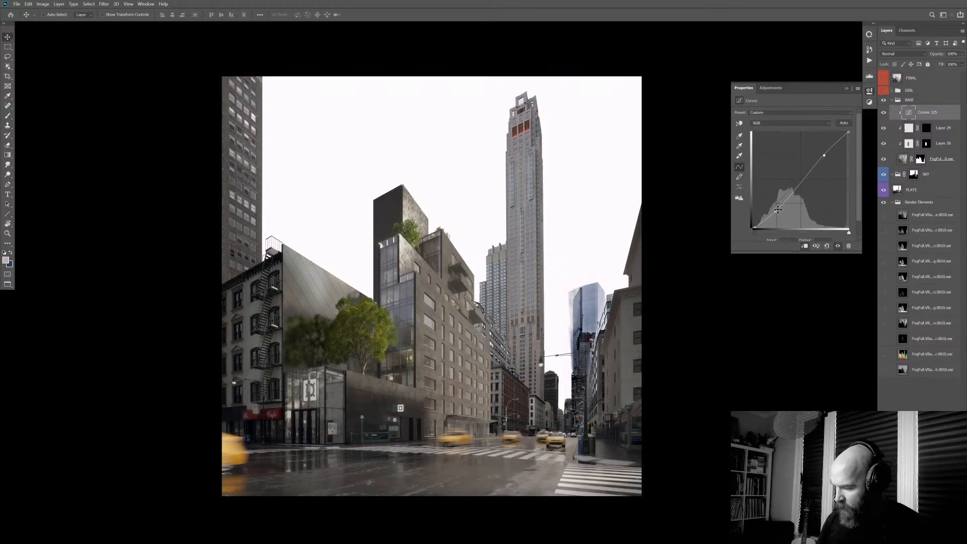
drag(778, 212, 780, 213)
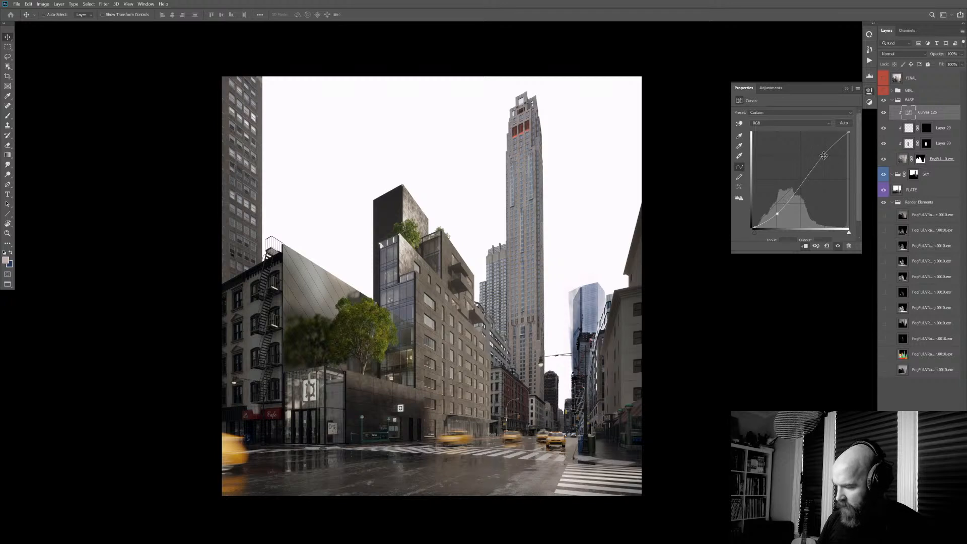
drag(824, 156, 824, 153)
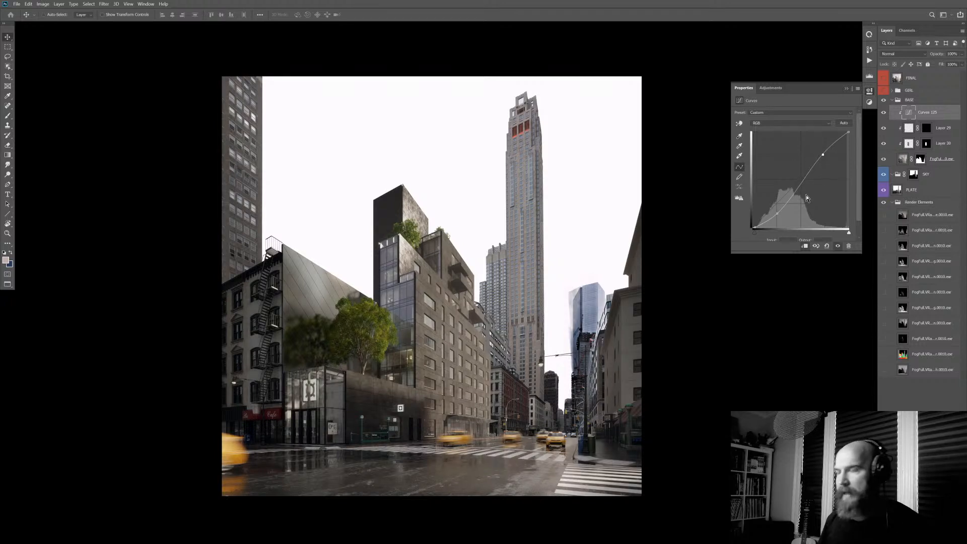
- Switch to File Explorer, enlarge the Skies folder window and select all the Dramatic Skies pictures
click(913, 190)
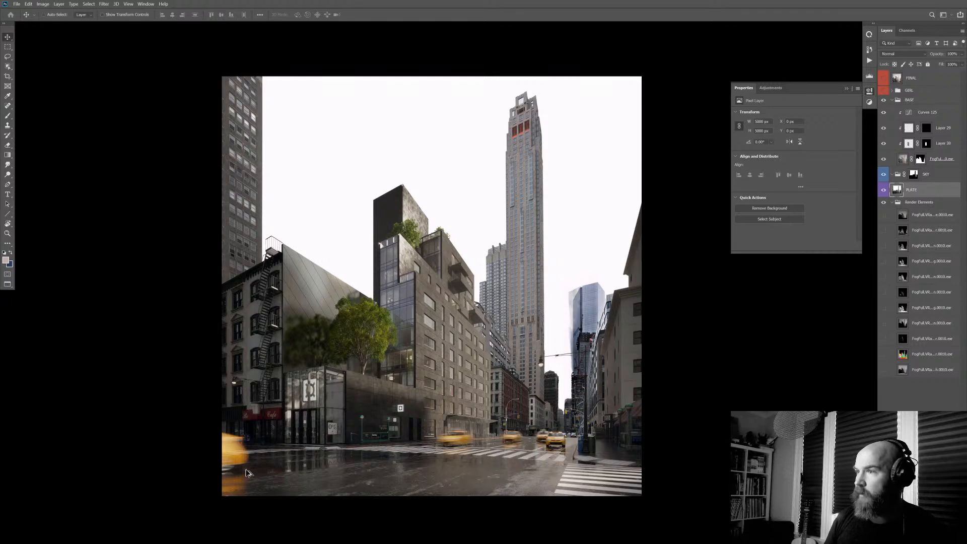
key(alt+Tab)
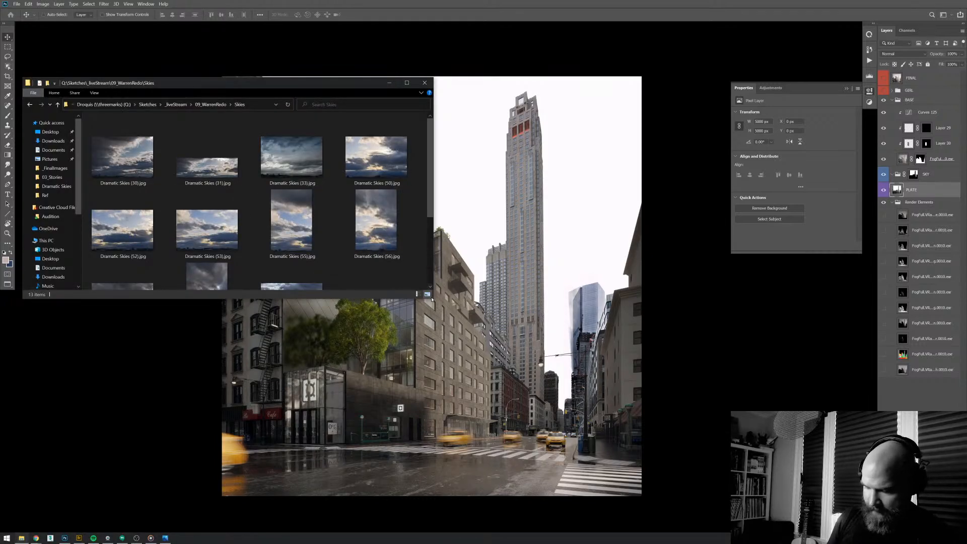
drag(432, 298, 487, 403)
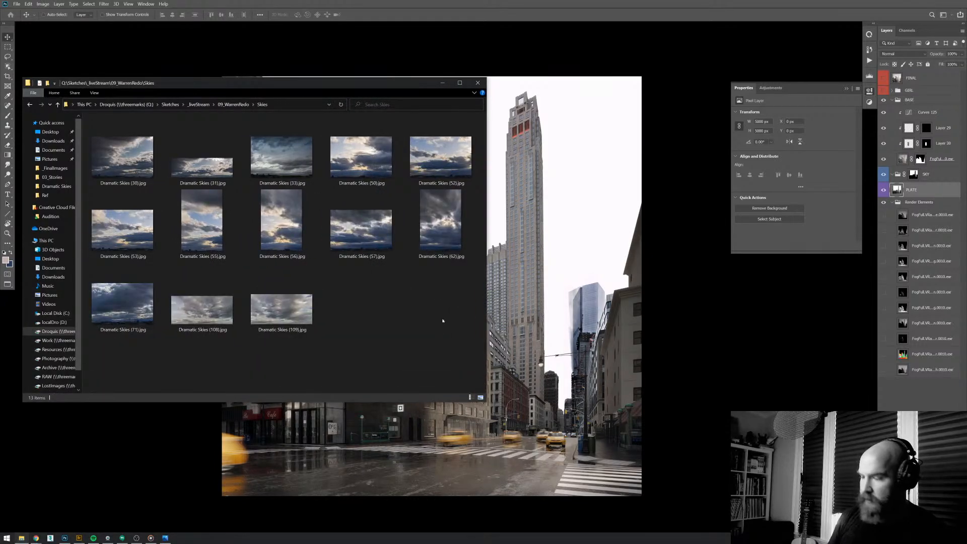
drag(455, 345, 134, 121)
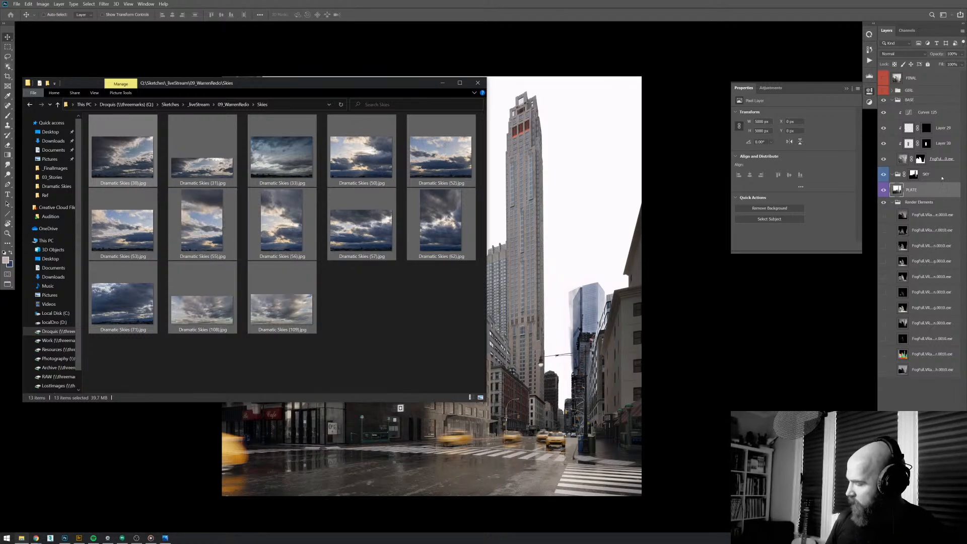
- Select the SKY group's mask and open all the selected Dramatic Skies pictures in Photoshop as separate documents
click(559, 260)
click(931, 177)
key(alt+Tab)
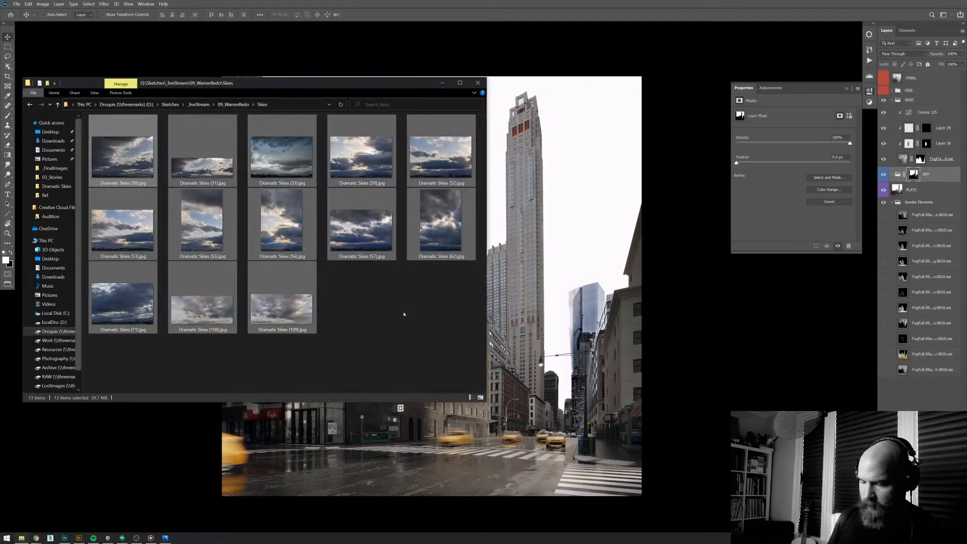
key(alt+Tab)
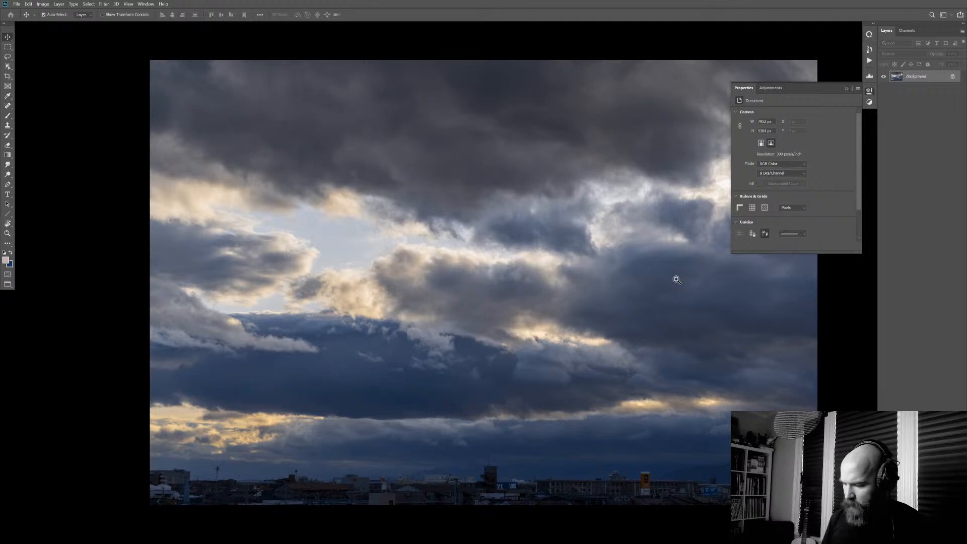
- Zoom out of the open sky picture and return to the standard screen mode with document tabs
scroll(606, 283, down, 2)
key(f)
key(f)
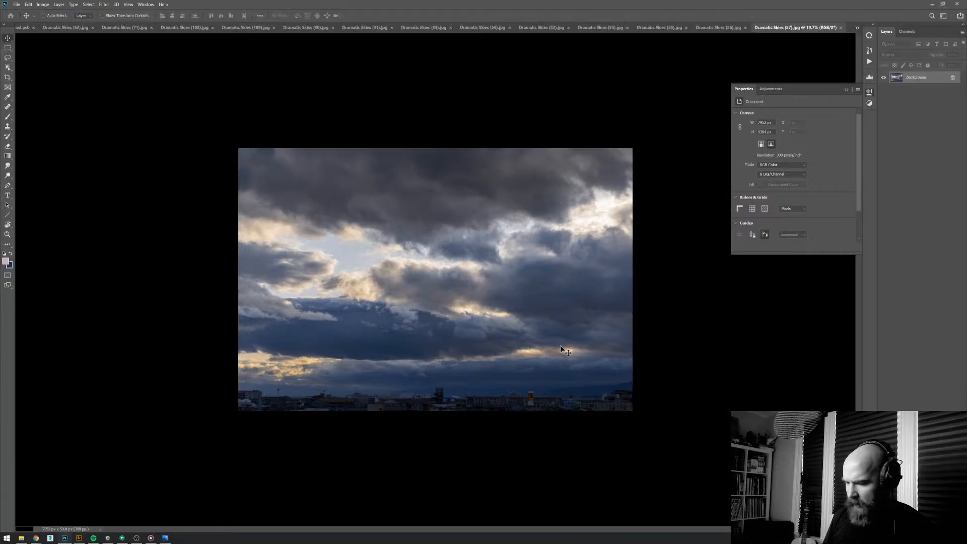
- Close p1v1_Hero_08_Redo.psb, and save and close p1v1_Hero_08_RedoPrimed.psb, leaving only the sky pictures open
click(145, 4)
click(169, 303)
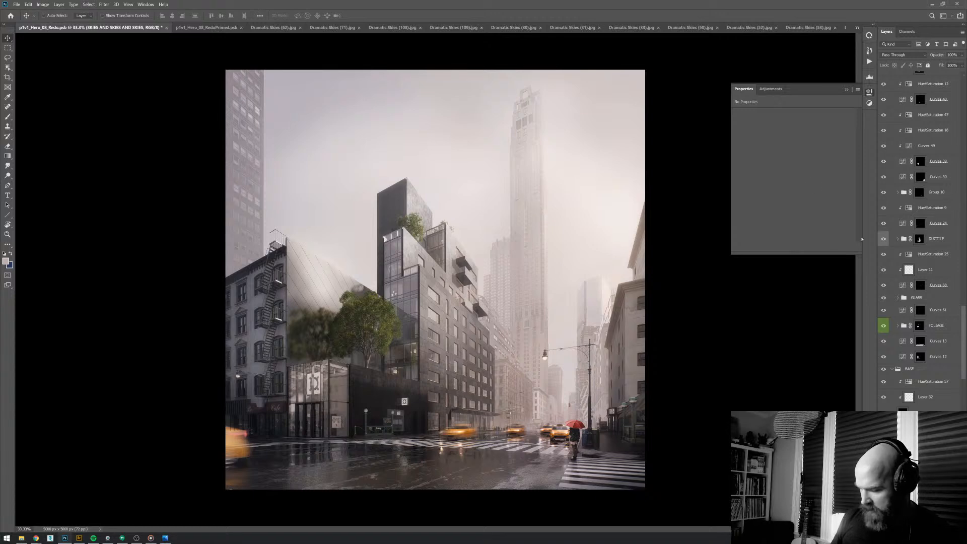
key(ctrl+w)
click(506, 202)
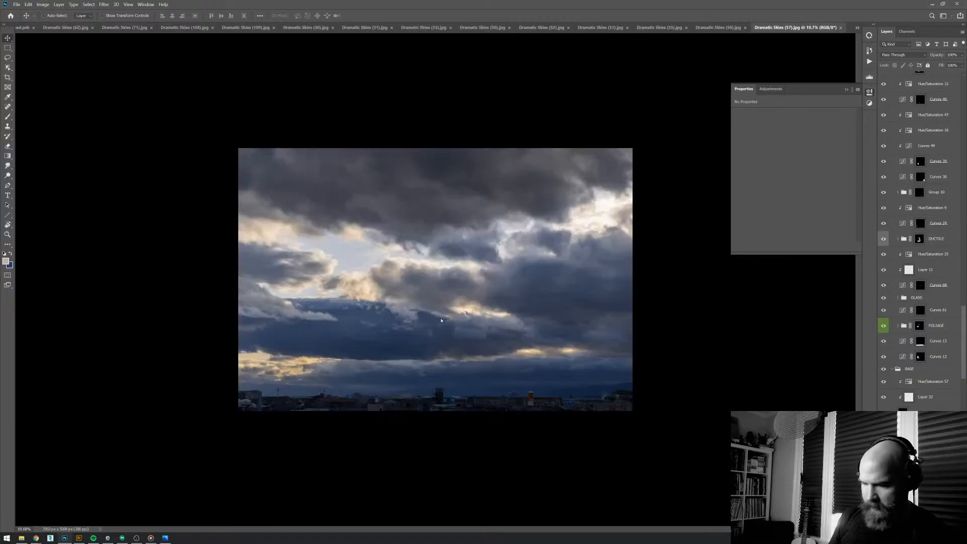
click(25, 27)
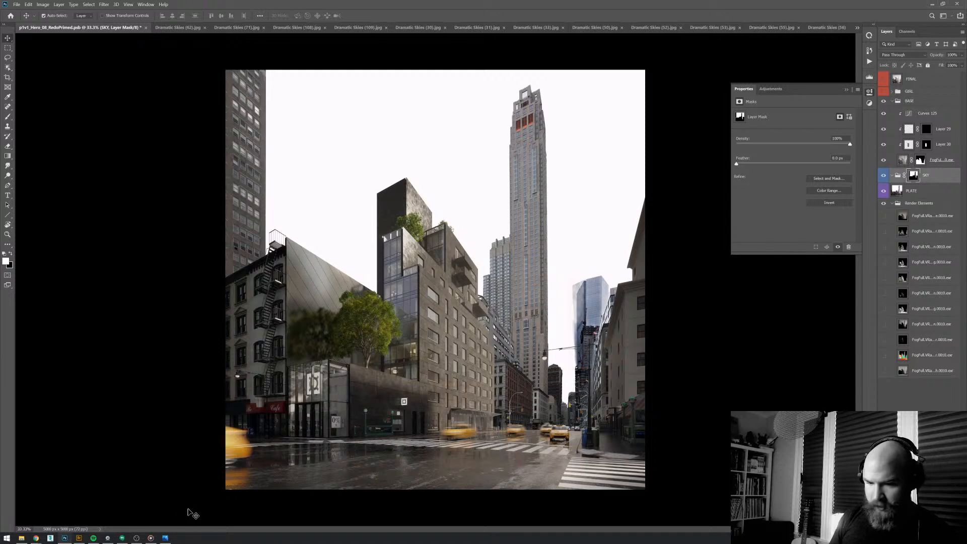
key(ctrl+s)
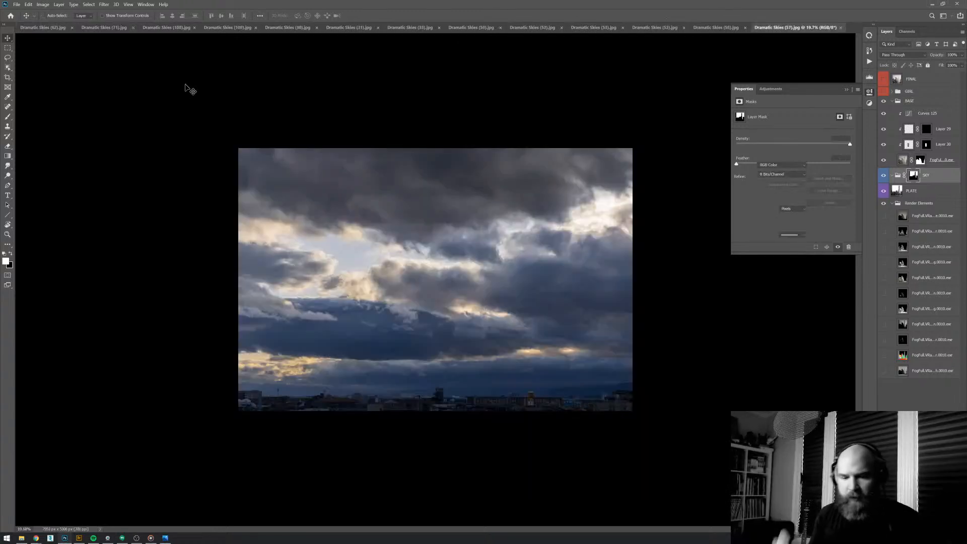
- Load all the open Dramatic Skies files into a stack as layers of one new document
click(17, 4)
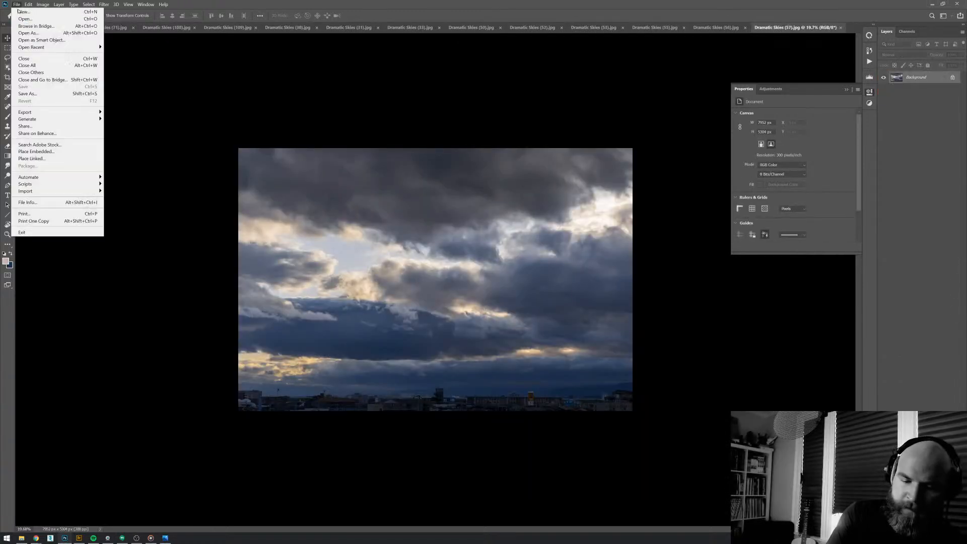
mouse_move(78, 185)
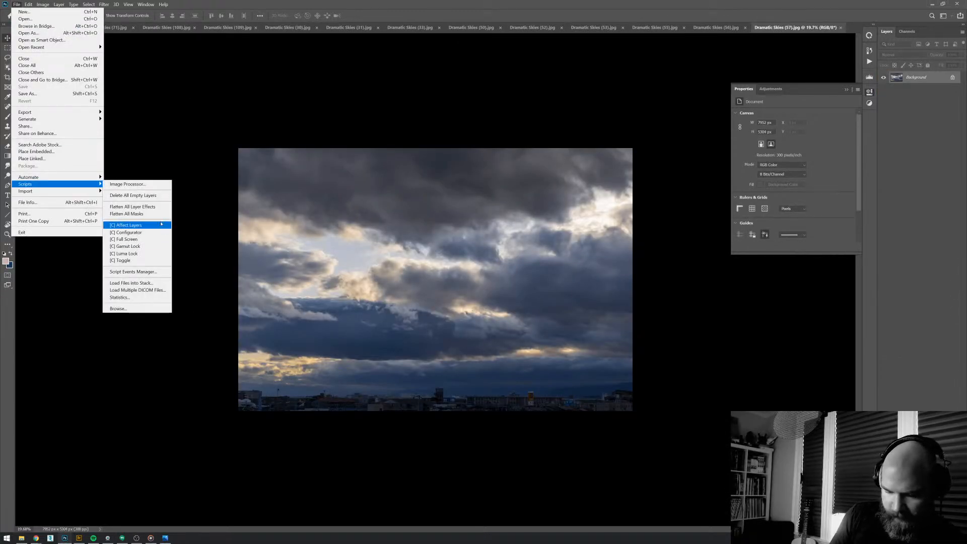
click(157, 283)
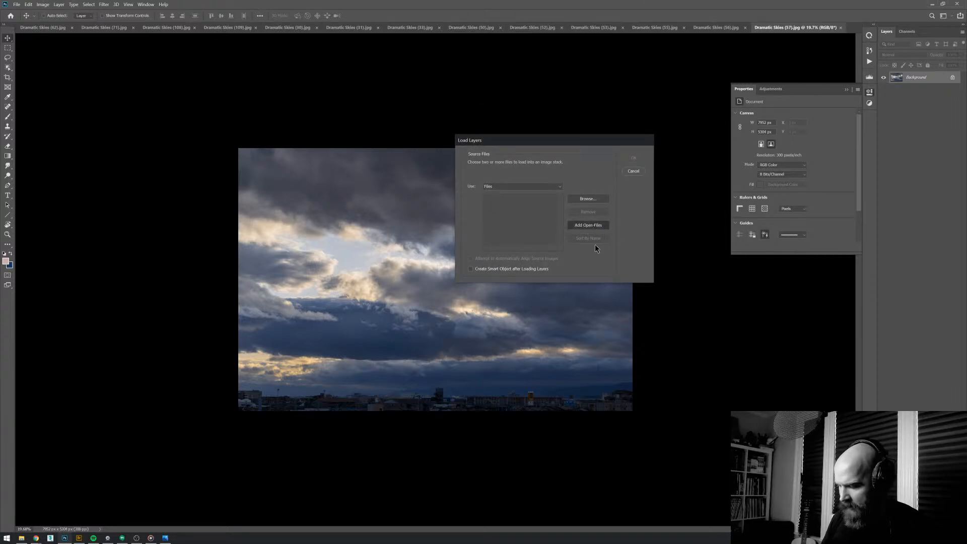
click(637, 158)
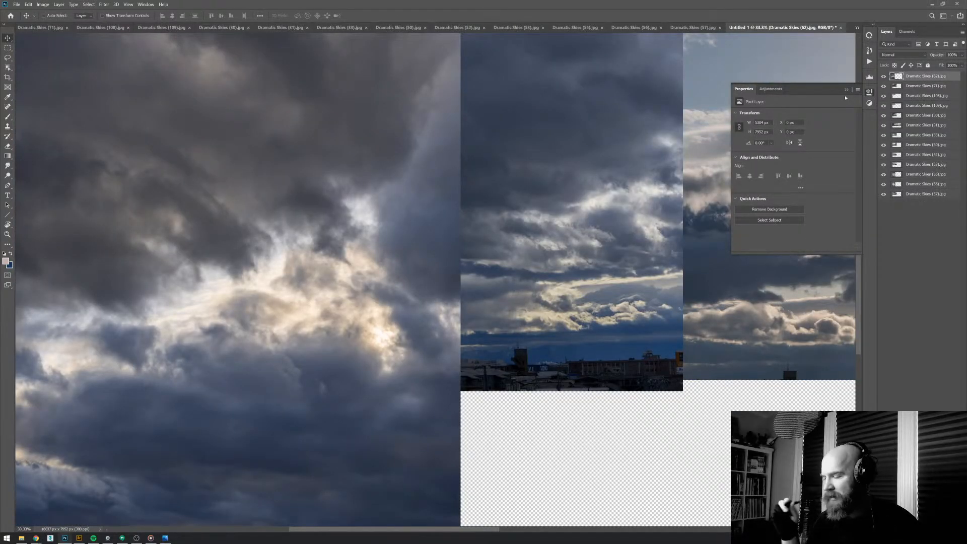
- Float the stacked sky document in its own window and close all the individual Dramatic Skies pictures
click(847, 90)
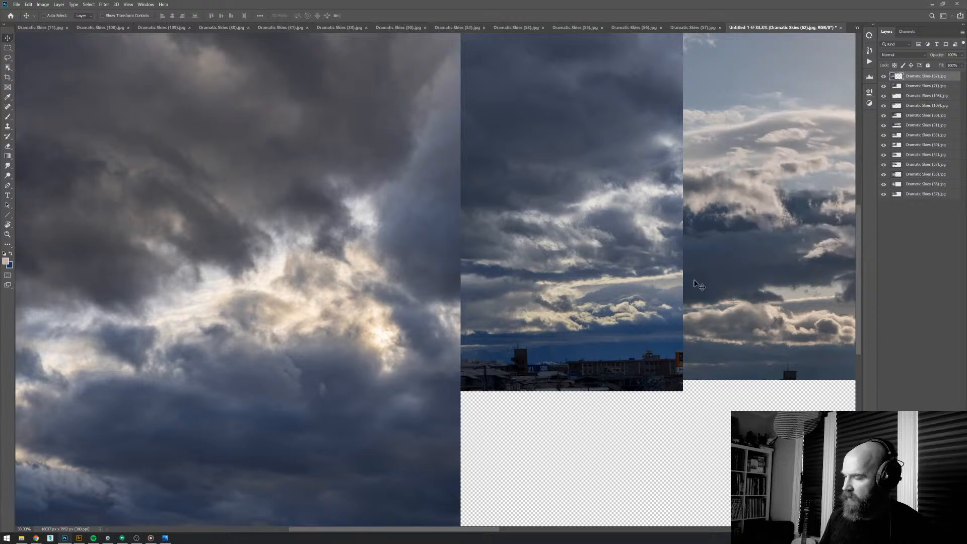
drag(779, 28, 517, 339)
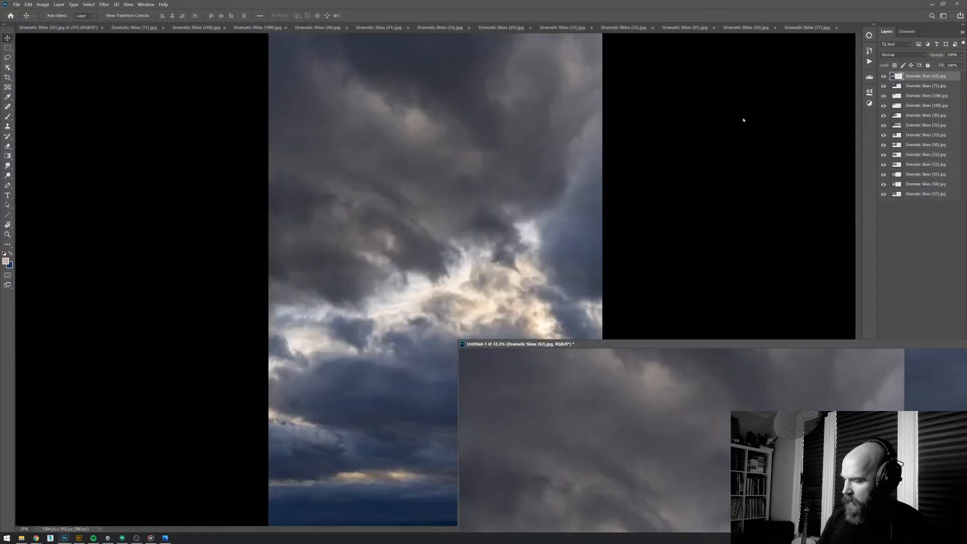
key(ctrl+w)
key(ctrl+w)
key(ctrl+w)
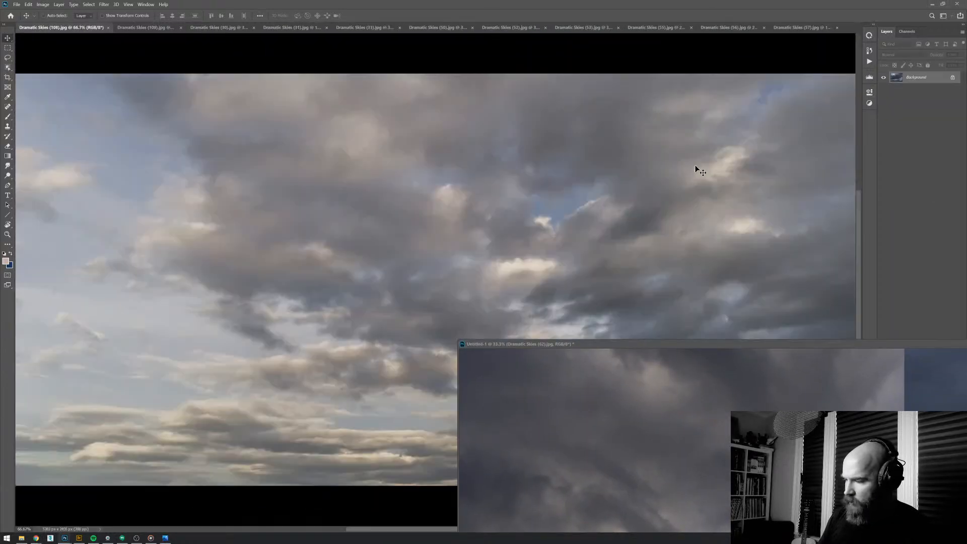
key(w)
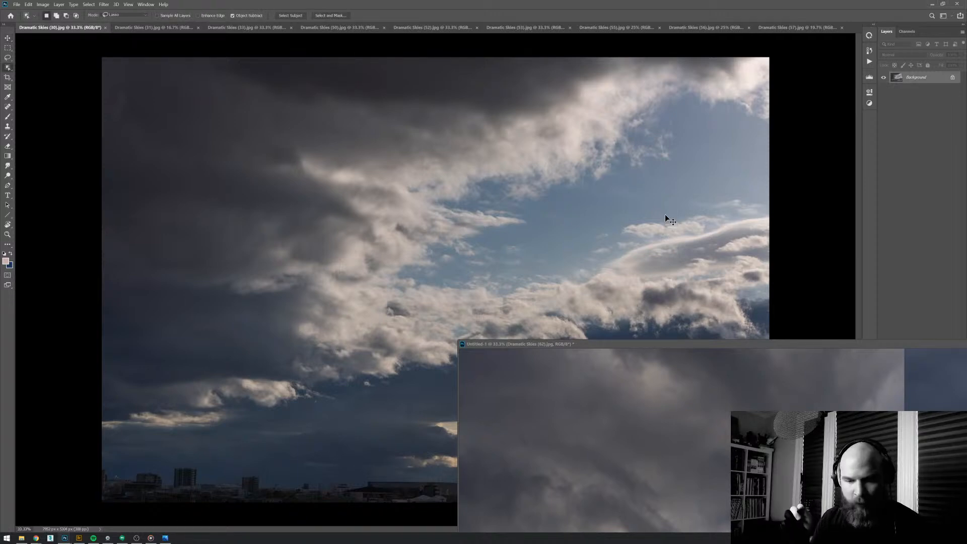
key(ctrl+w)
key(ctrl+w)
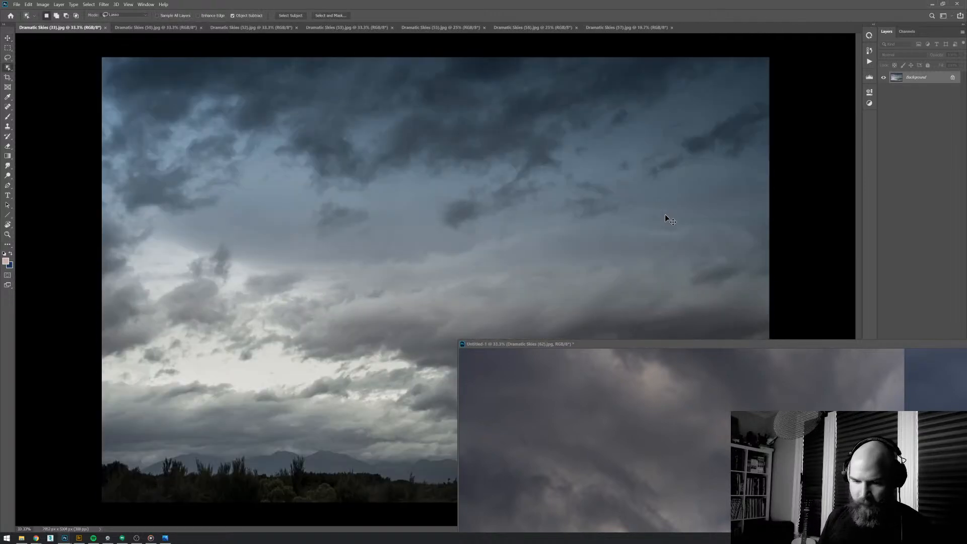
key(ctrl+w)
key(ctrl+w)
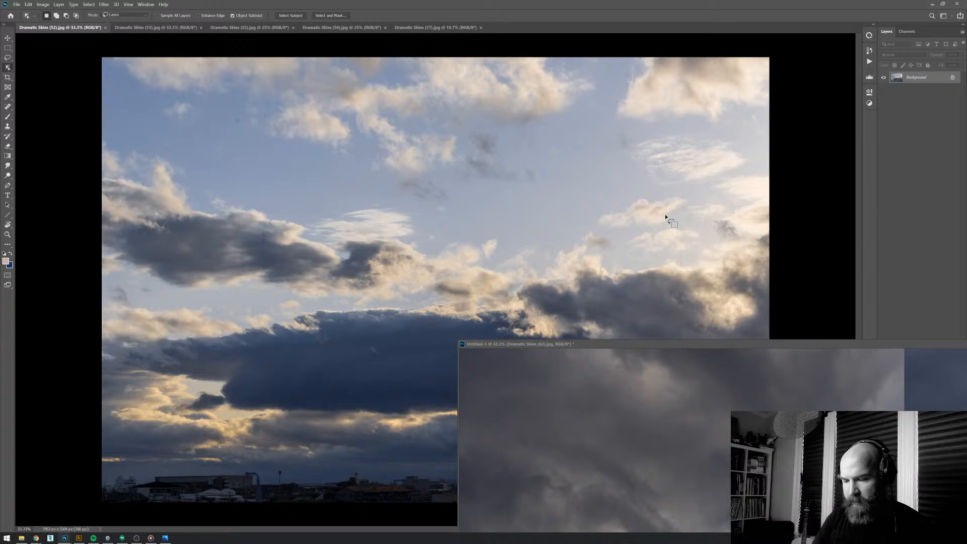
key(ctrl+w)
key(ctrl+w)
key(ctrl+w)
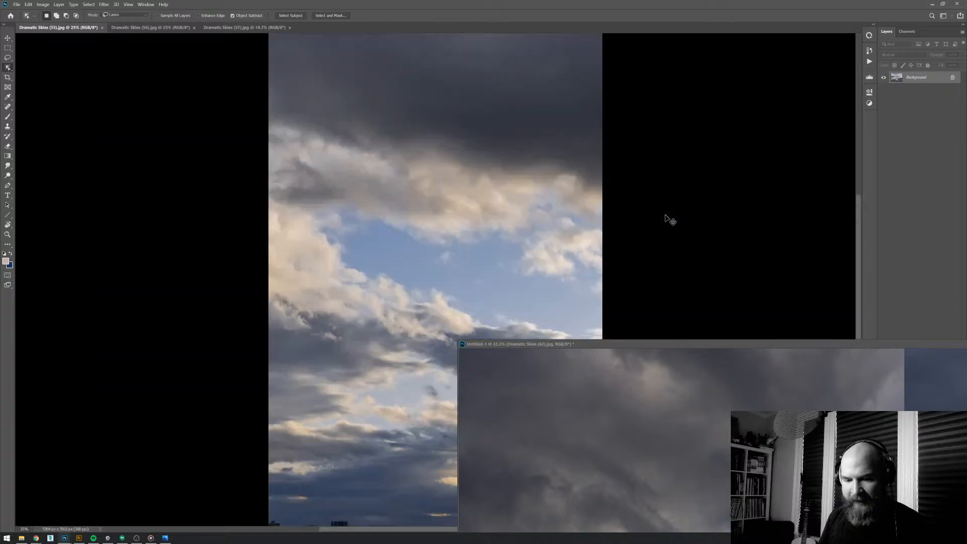
key(ctrl+w)
key(ctrl+w)
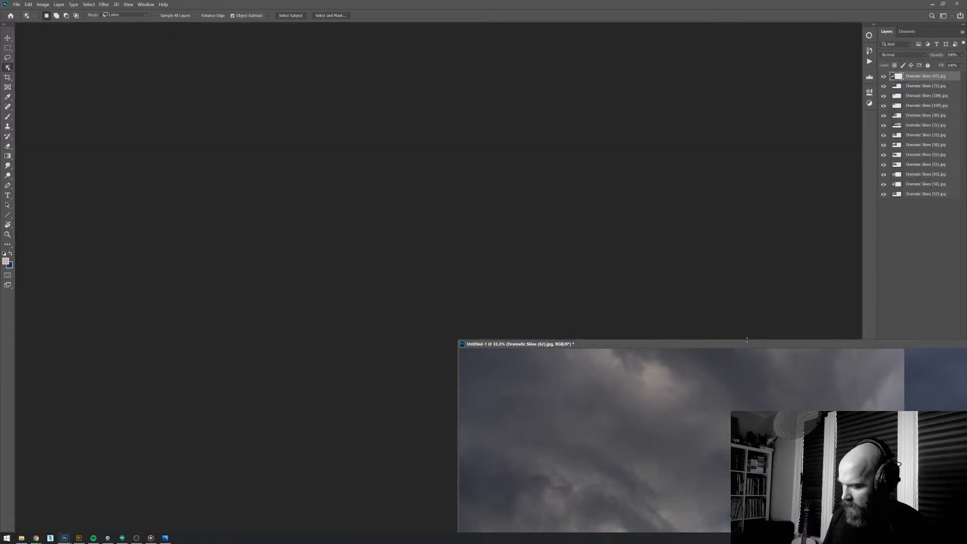
- Shift the floating sky stack aside and reopen p1v1_Hero_08_RedoPrimed.psb from the 09_WarrenRedo folder
drag(765, 346, 197, 77)
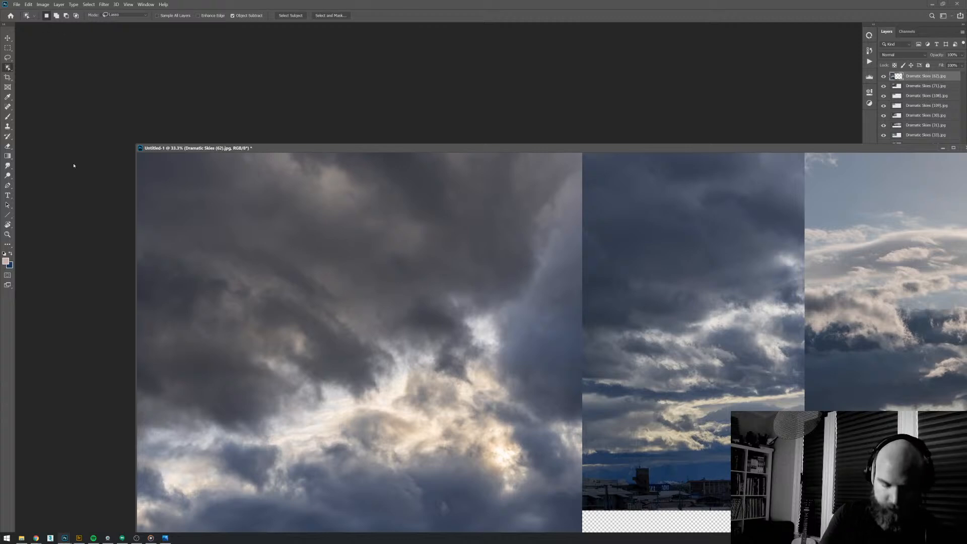
click(21, 538)
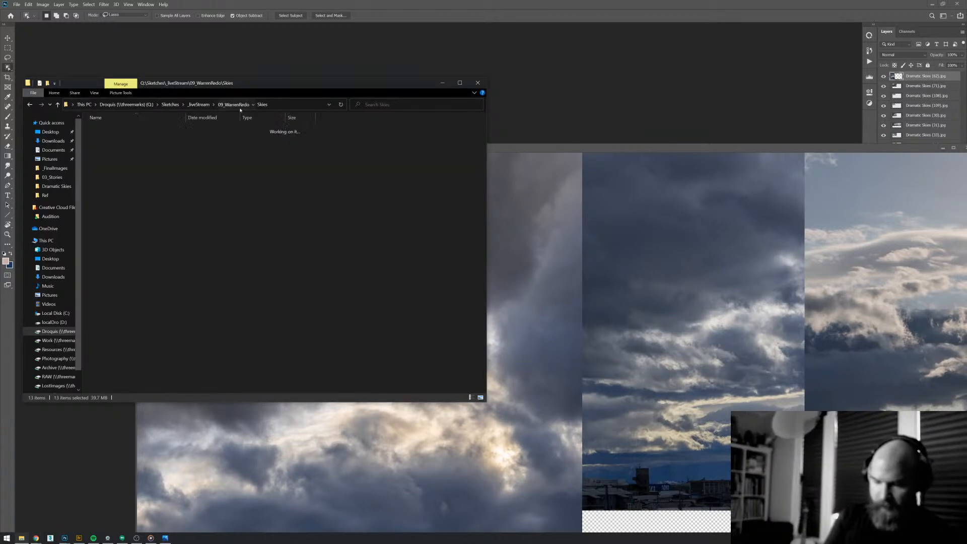
double_click(157, 163)
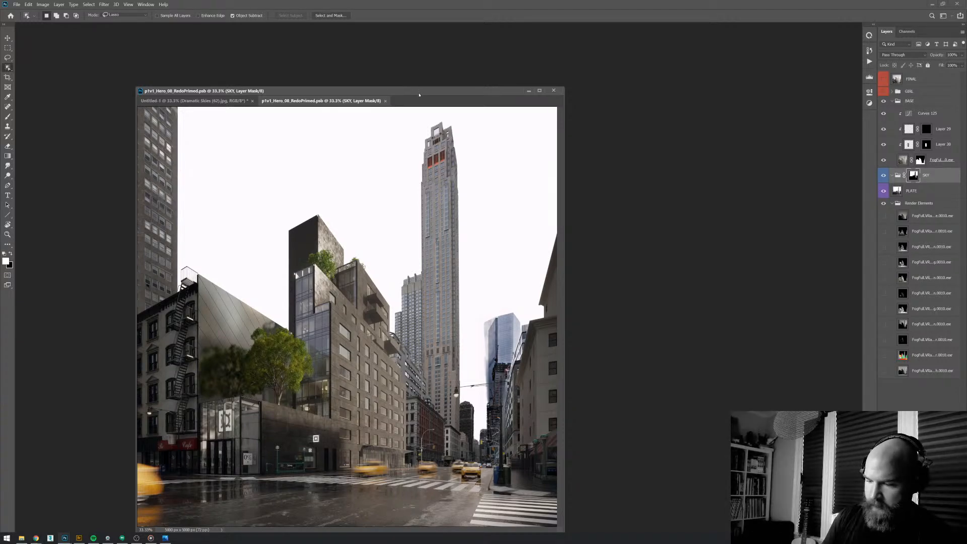
- Dock p1v1_Hero_08_RedoPrimed.psb in the main workspace and float the Untitled-1 sky stack in a separate window over it
drag(336, 94, 328, 25)
drag(412, 26, 413, 25)
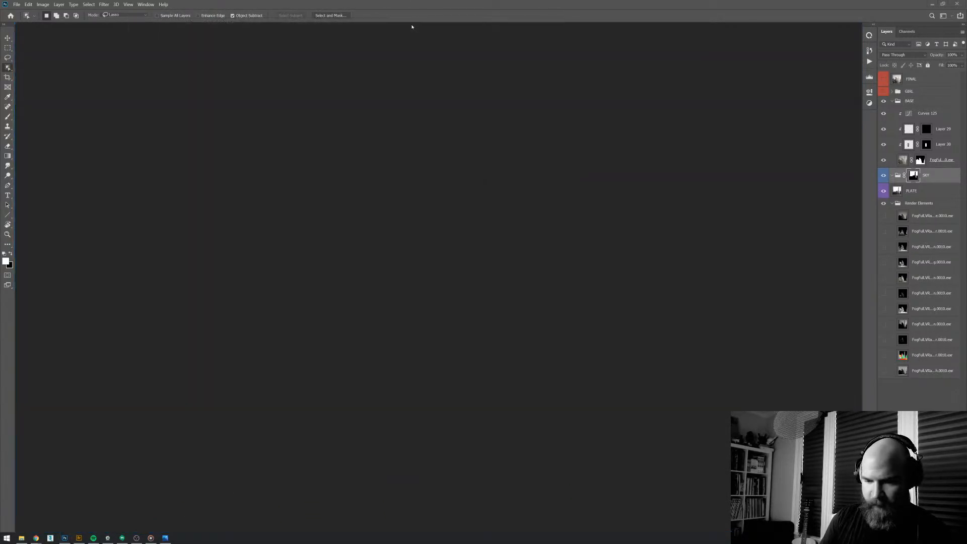
drag(121, 27, 126, 96)
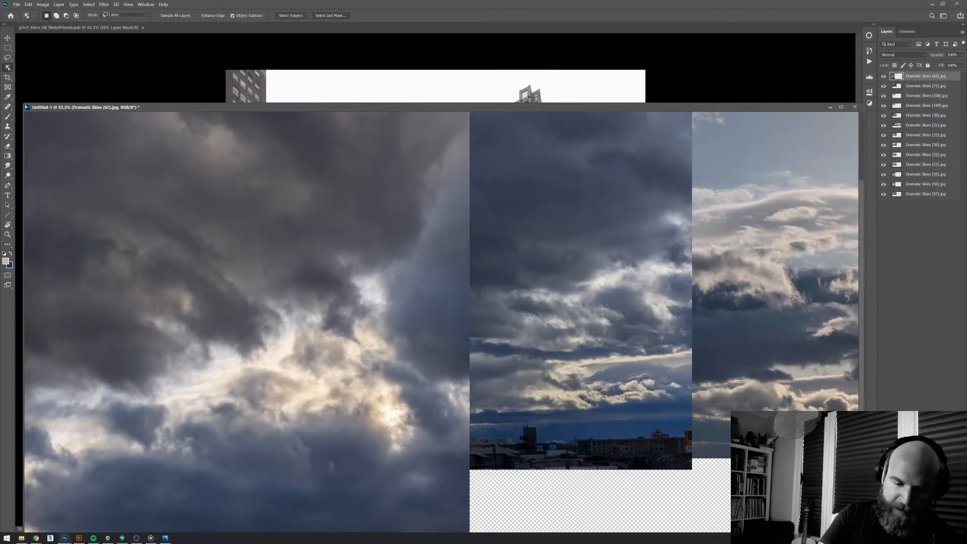
- Shift the floating Untitled-1 sky stack aside to expose the hero image, showing the whole row of skies in its window
drag(34, 104, 470, 77)
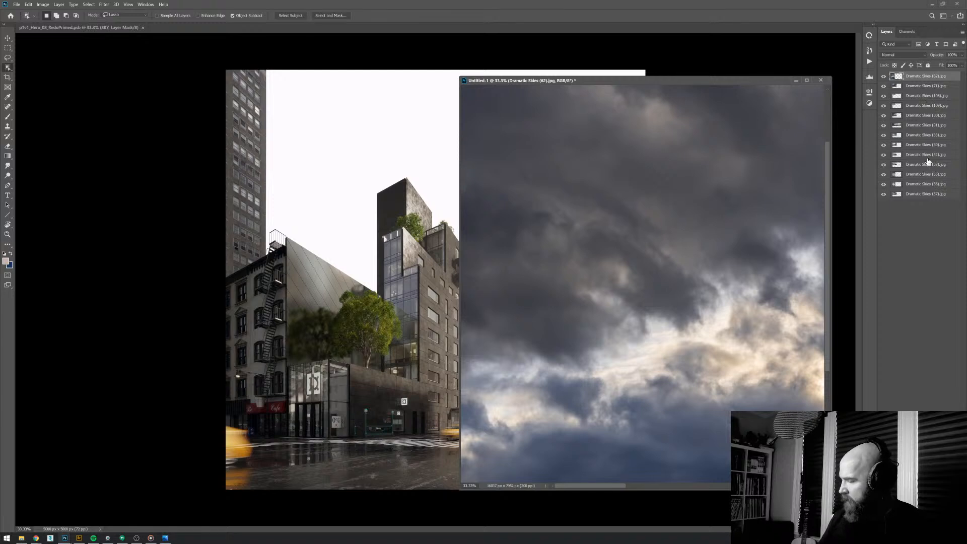
click(923, 136)
scroll(728, 247, down, 6)
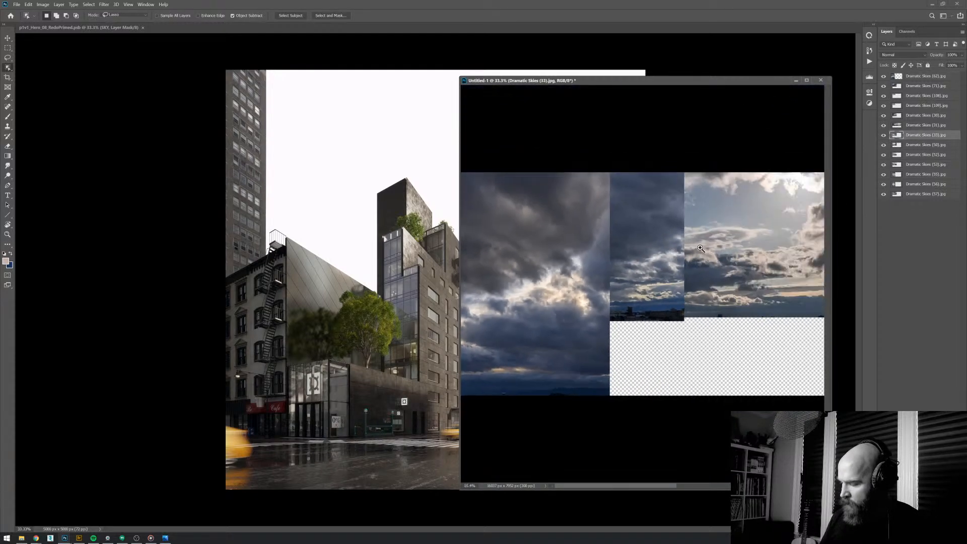
drag(746, 81, 763, 72)
click(411, 204)
key(f)
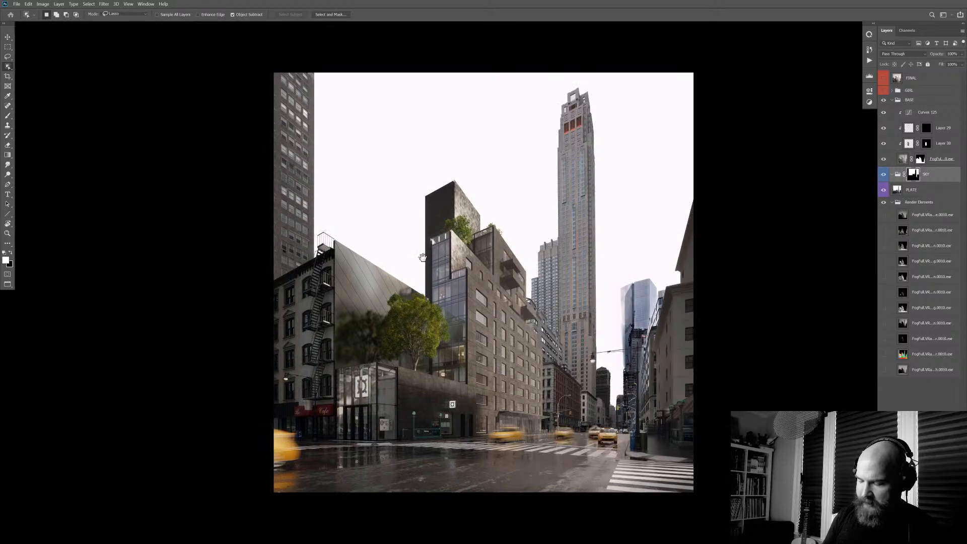
drag(447, 255, 255, 257)
key(alt+Tab)
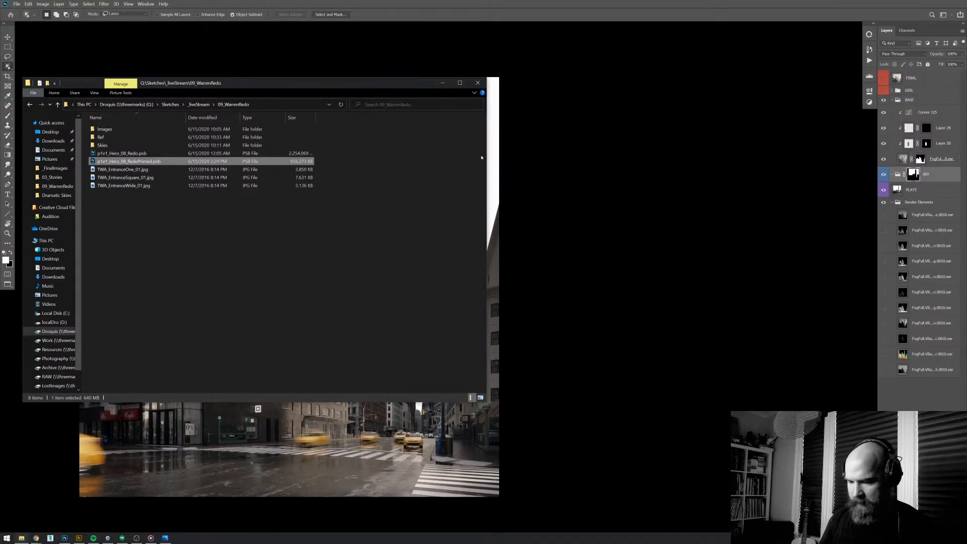
key(alt+Tab)
key(ctrl+Tab)
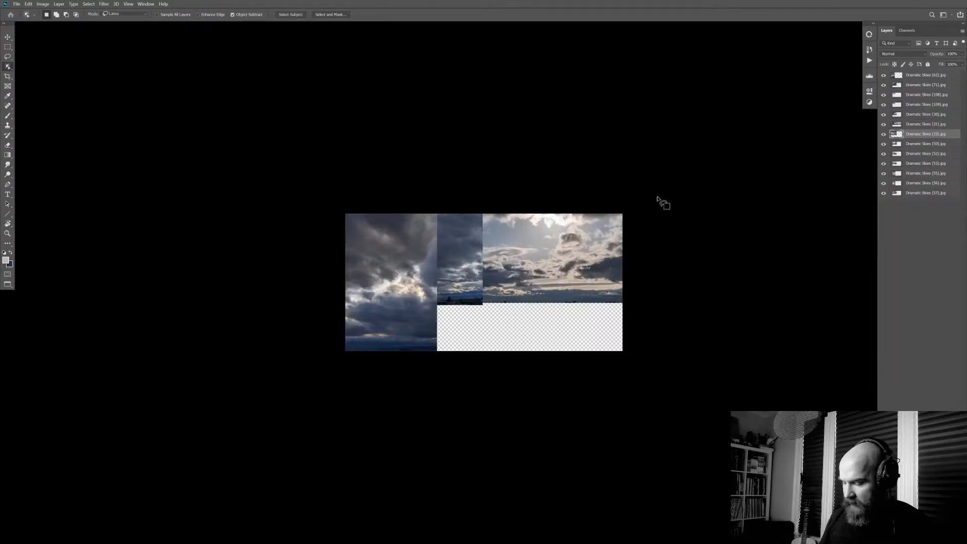
key(f)
key(f)
key(f)
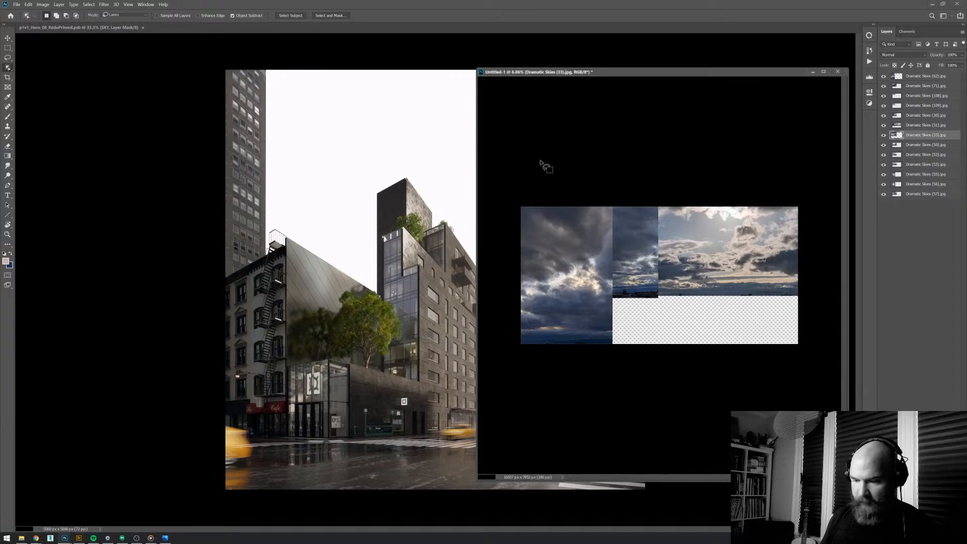
- Copy all the Dramatic Skies layers from Untitled-1 into the SKY group of p1v1_Hero_08_RedoPrimed.psb and minimize the stack window
drag(579, 71, 582, 47)
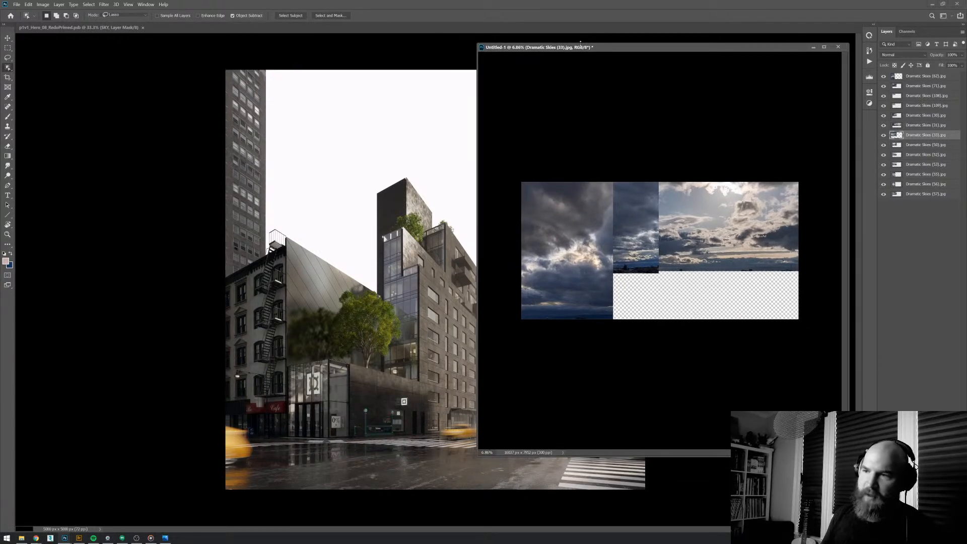
click(915, 77)
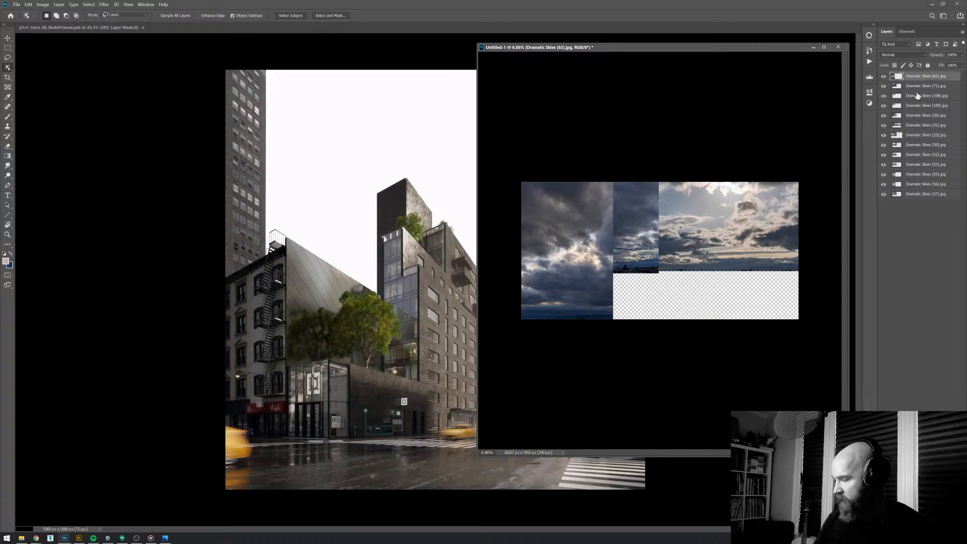
shift+click(922, 194)
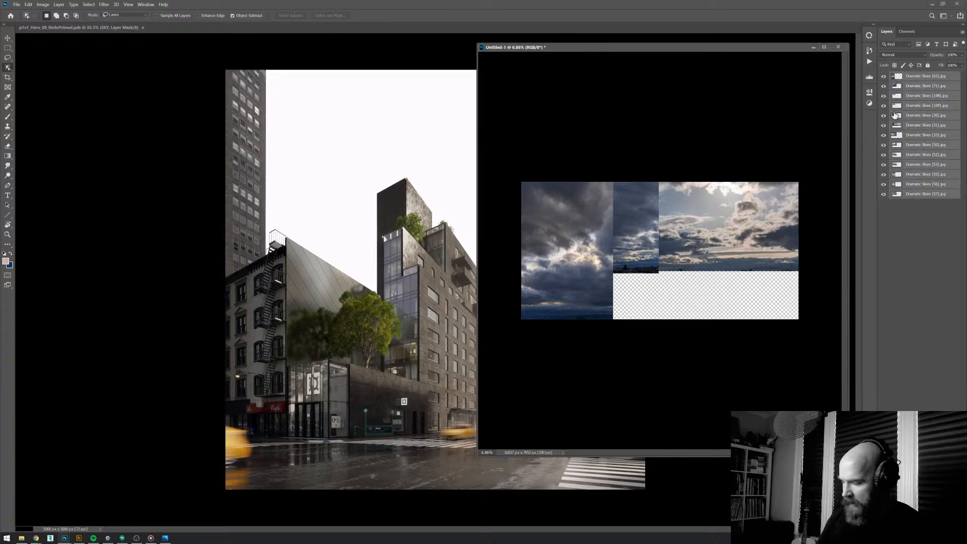
click(422, 188)
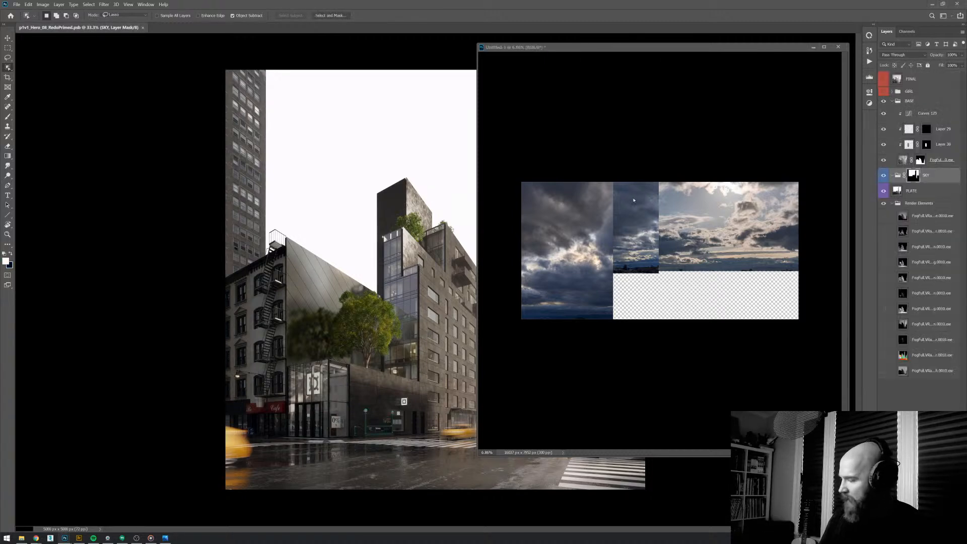
click(703, 141)
drag(929, 105, 389, 212)
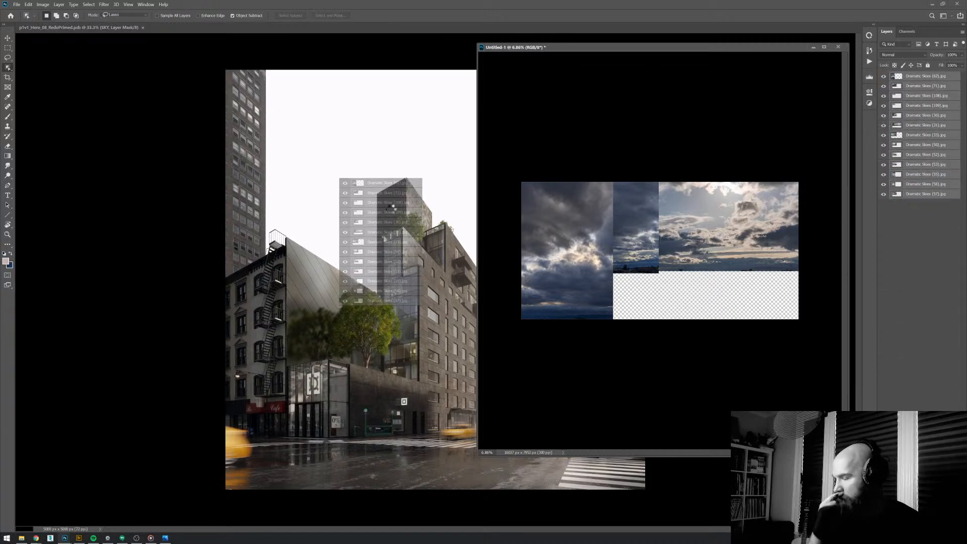
drag(391, 212, 391, 209)
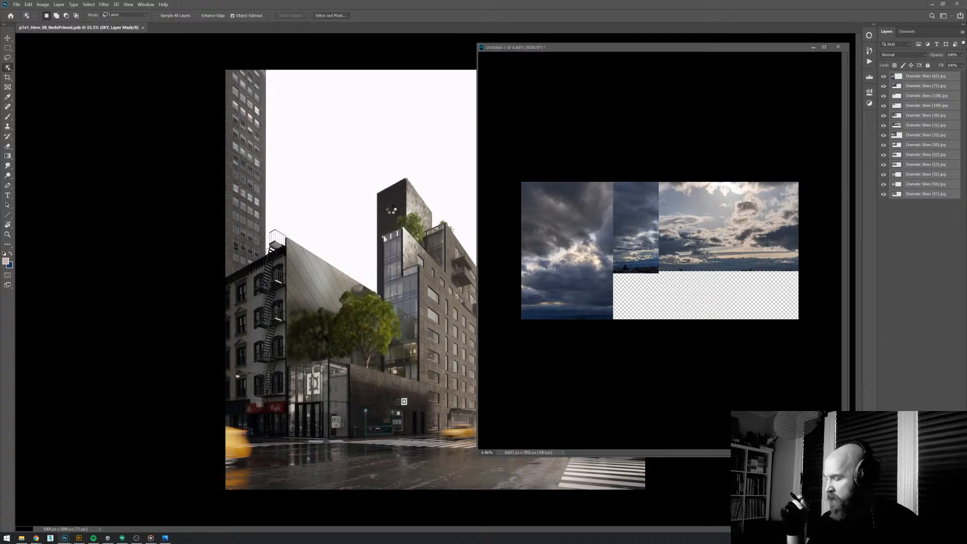
click(814, 47)
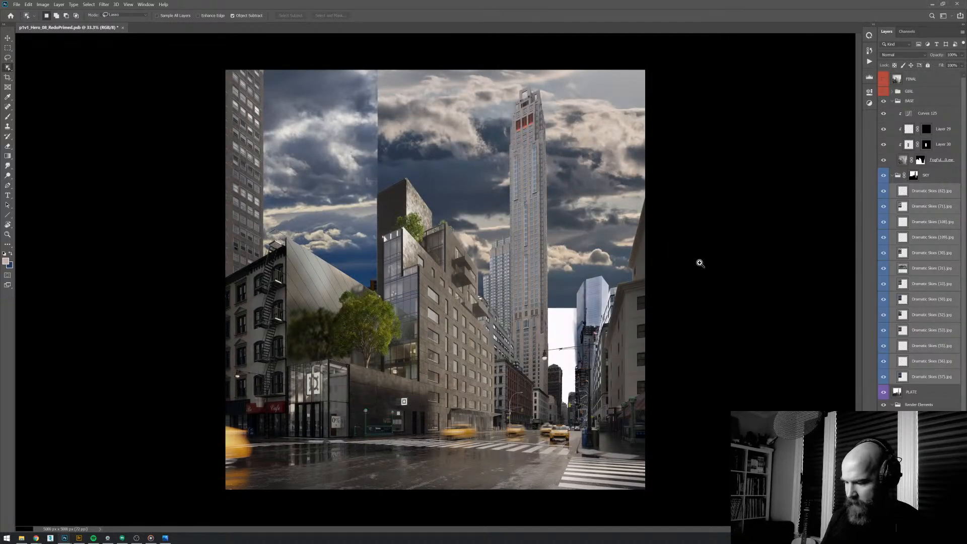
- Move all the Dramatic Skies layers in the SKY group together so they cover the hero image's sky area
scroll(698, 262, down, 2)
click(928, 178)
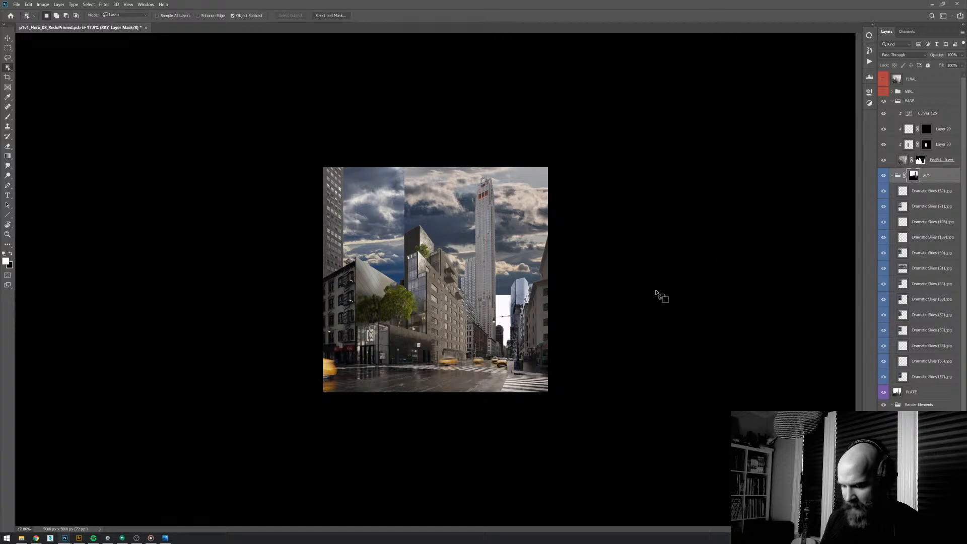
scroll(517, 281, up, 2)
key(v)
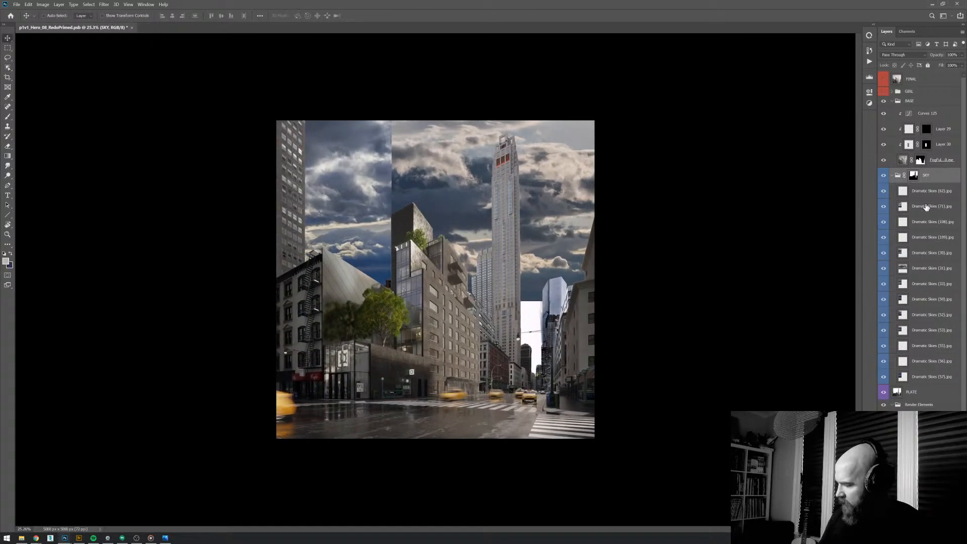
click(926, 193)
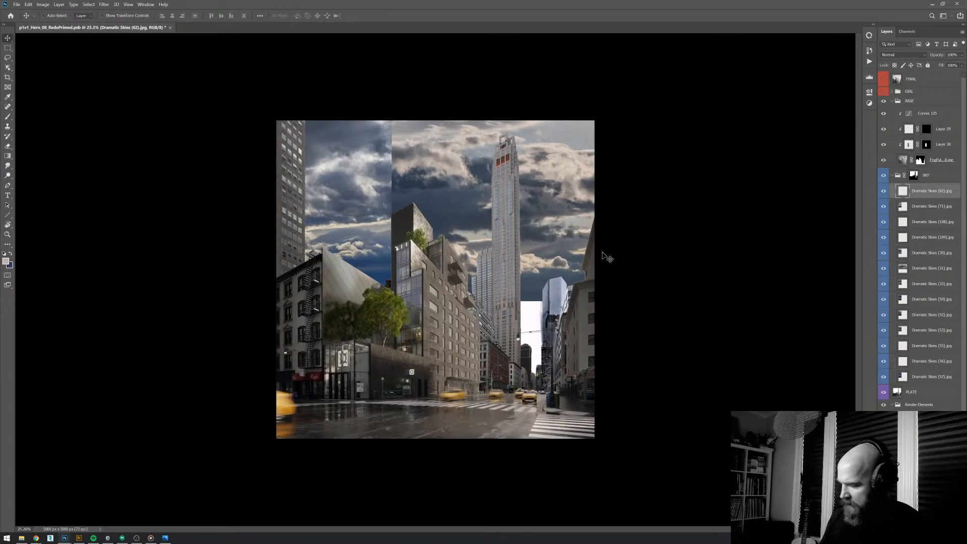
shift+click(924, 383)
drag(363, 156, 492, 181)
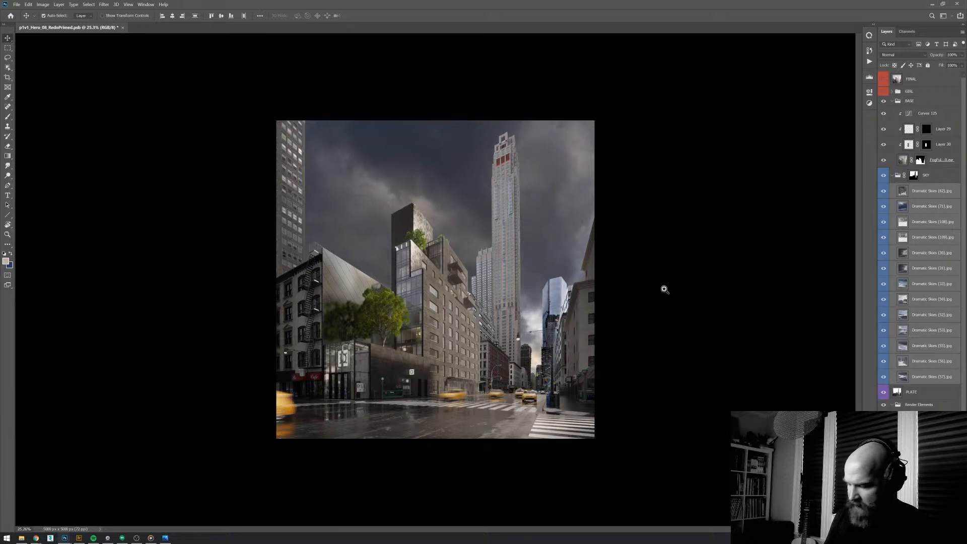
- Hide every sky layer in the SKY group except Dramatic Skies (57)
scroll(665, 290, down, 3)
click(646, 244)
scroll(524, 272, up, 2)
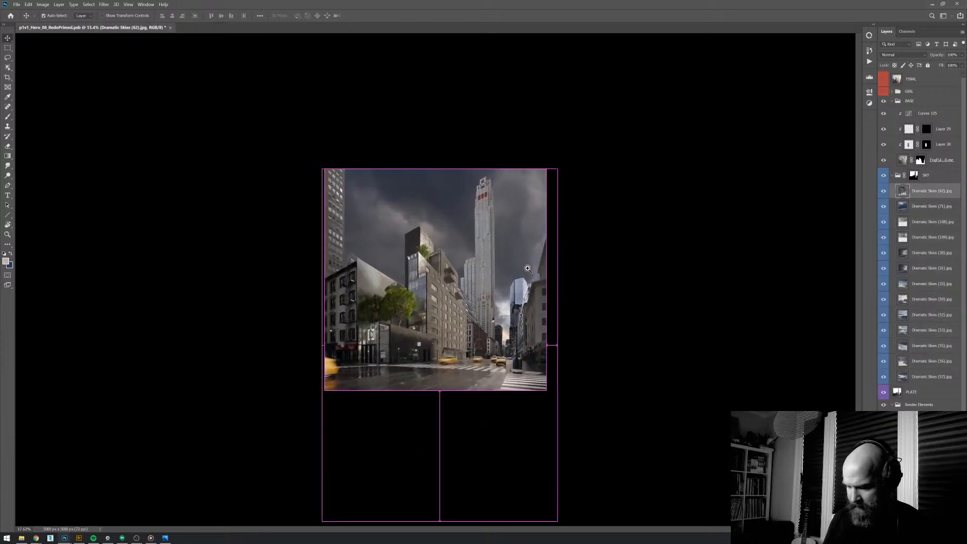
drag(885, 193, 884, 377)
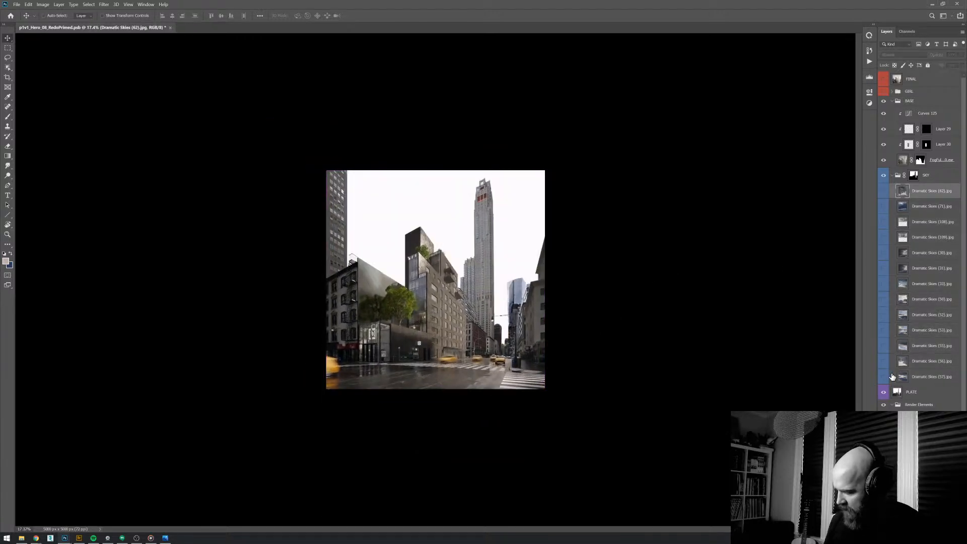
click(884, 377)
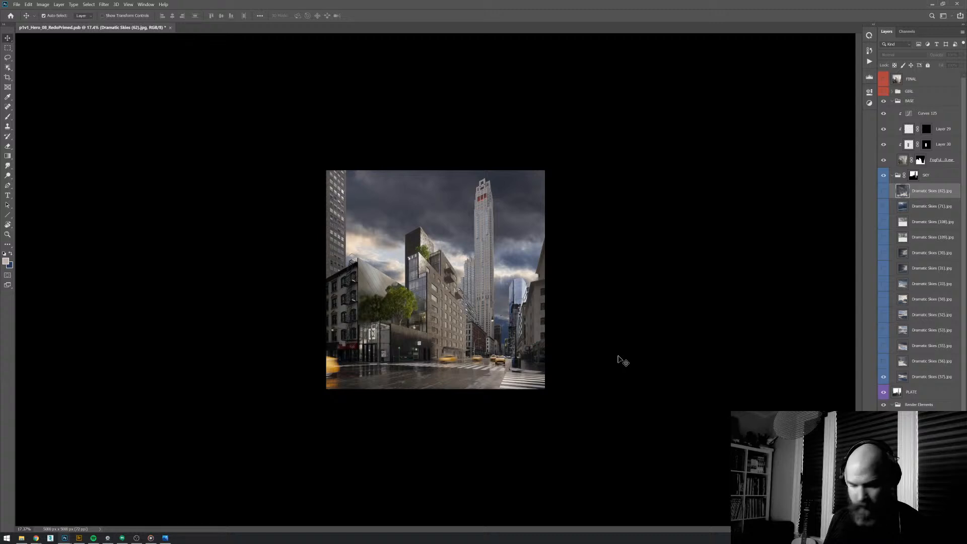
- Try scaling the Dramatic Skies (57) layer down to about 87% and shifting it sideways behind the buildings
scroll(593, 329, down, 1)
scroll(592, 329, down, 1)
click(925, 376)
key(ctrl+t)
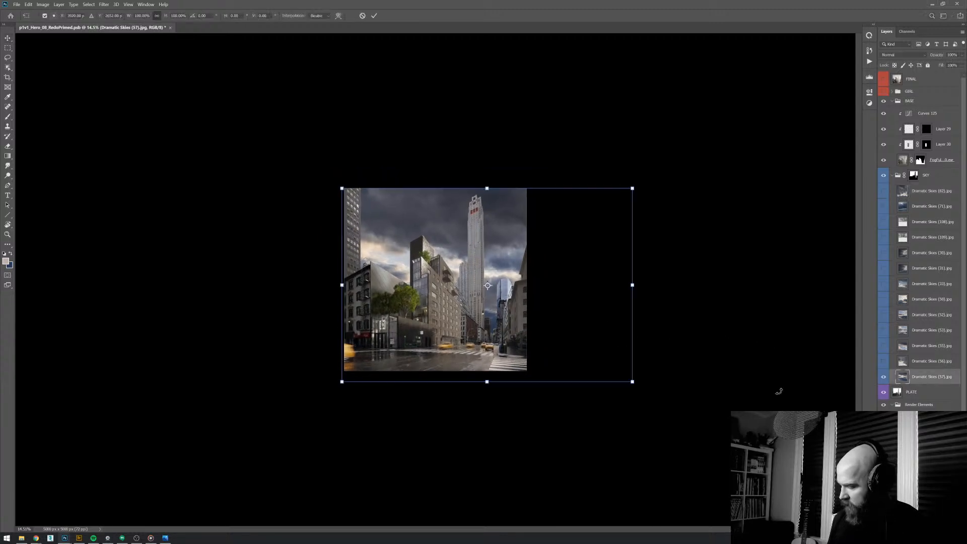
drag(636, 382, 571, 340)
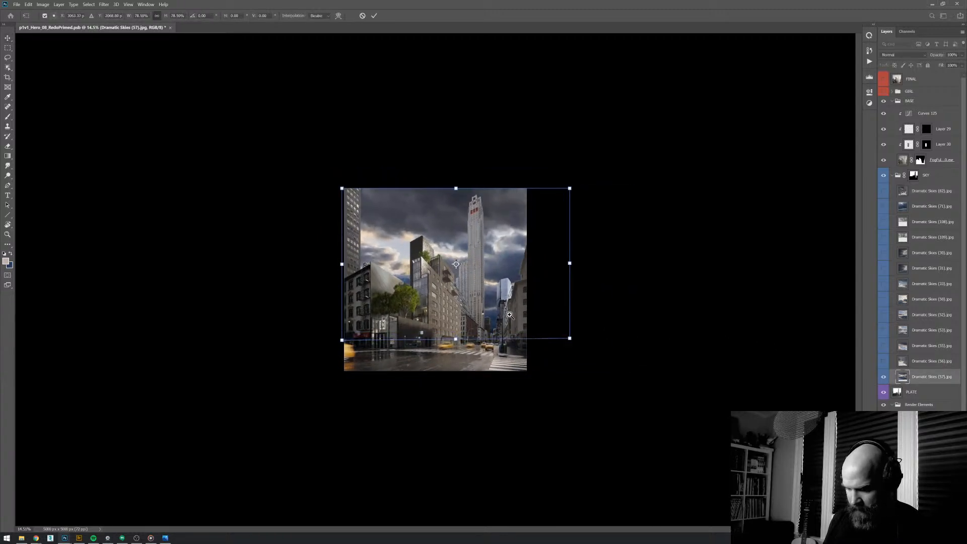
scroll(523, 306, up, 5)
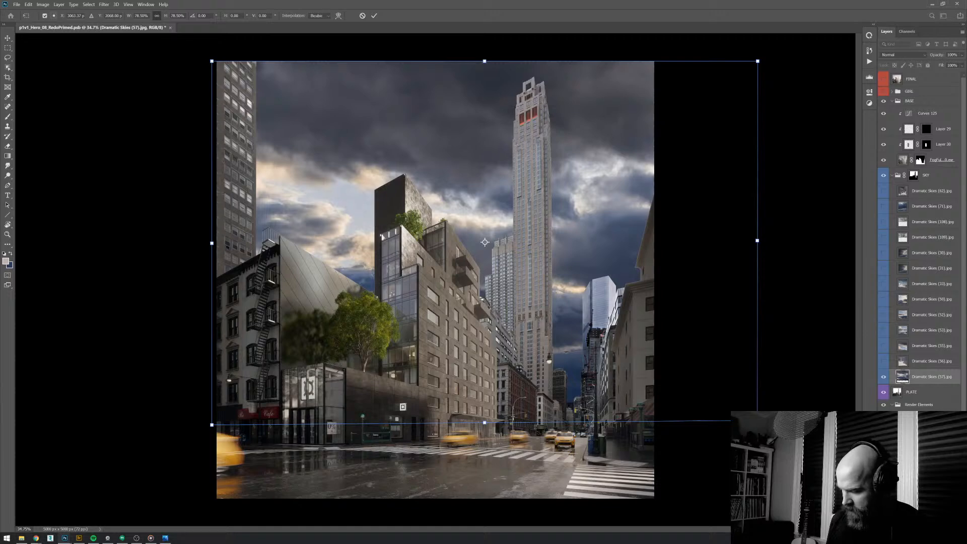
drag(758, 422, 817, 459)
scroll(691, 373, down, 4)
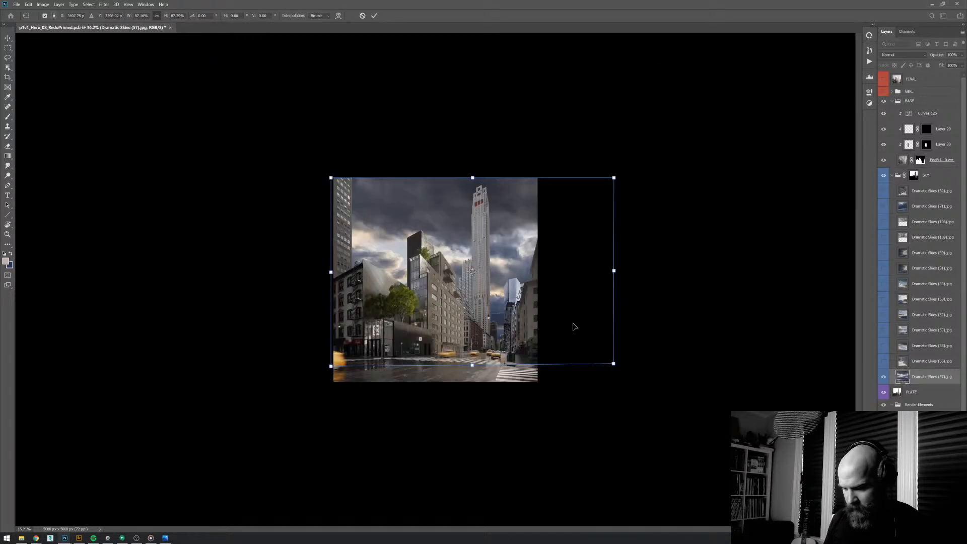
drag(575, 327, 586, 324)
scroll(546, 300, up, 3)
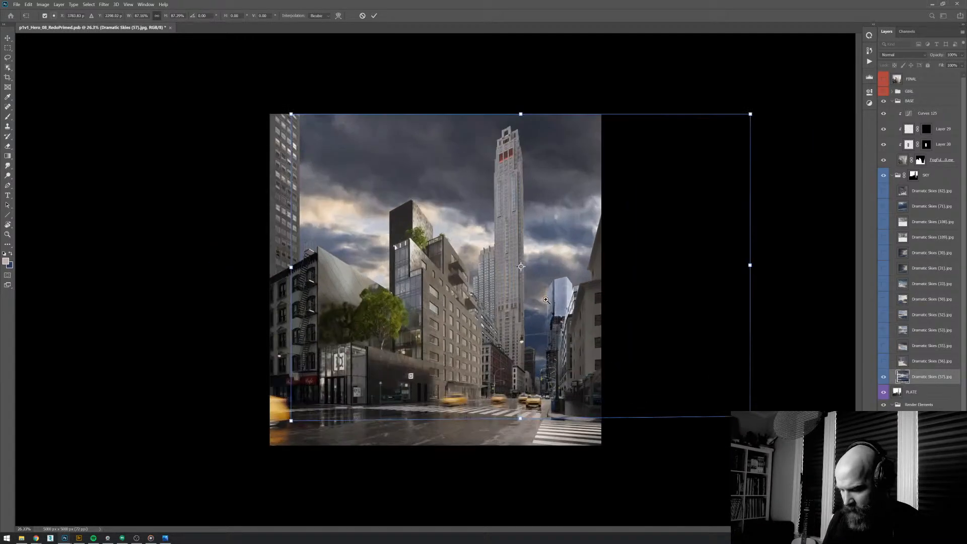
- Try the Dramatic Skies (57) layer flipped horizontally and nudged sideways, and cancel its transform
right_click(565, 309)
click(575, 432)
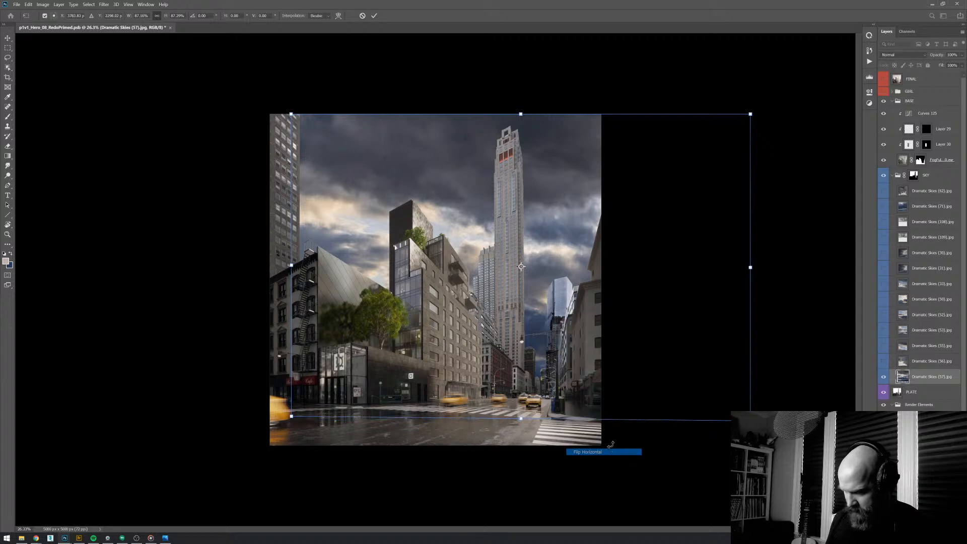
mouse_move(553, 347)
mouse_down()
mouse_move(434, 345)
mouse_move(539, 344)
mouse_up()
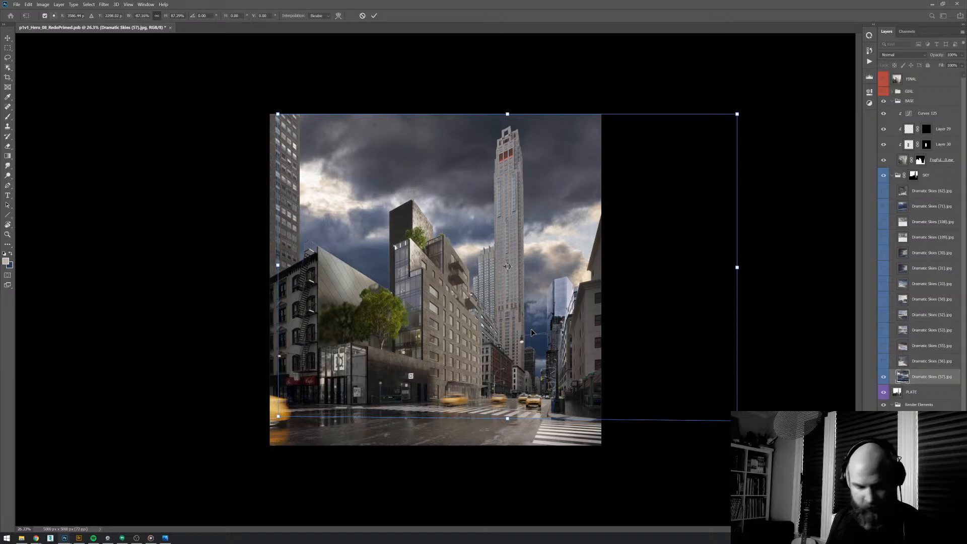
key(Escape)
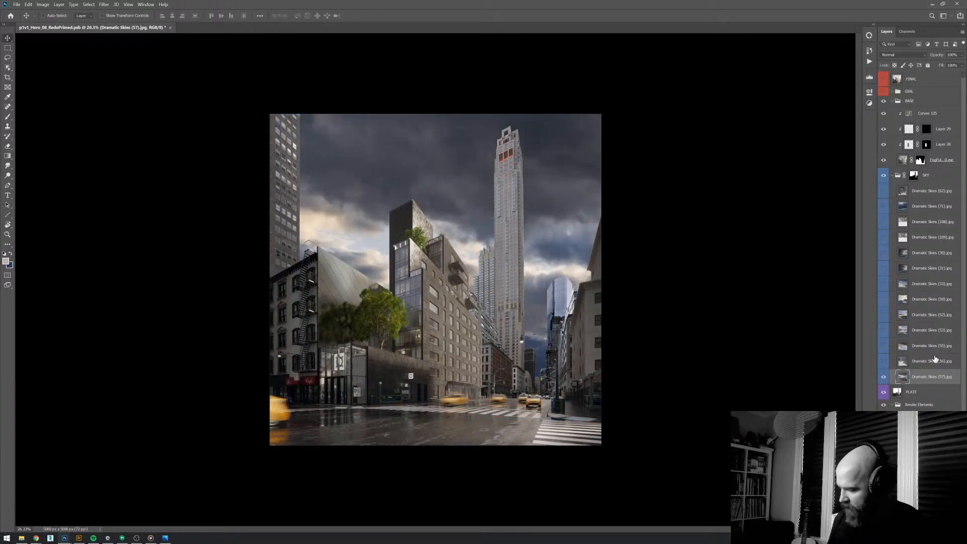
- Show Dramatic Skies (56) instead of Dramatic Skies (57), scale it to about 89% and raise it behind the buildings
click(884, 376)
click(884, 361)
click(927, 361)
key(ctrl+t)
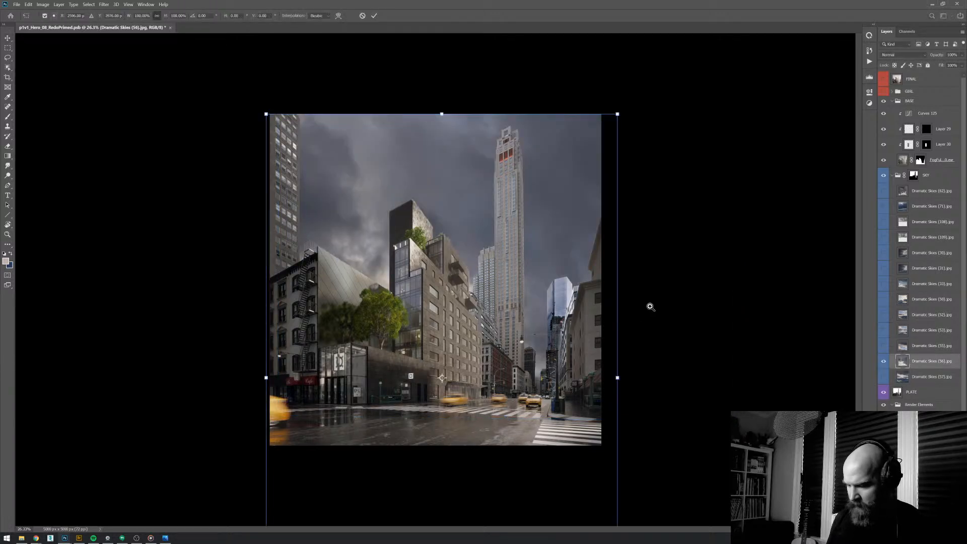
key(ctrl+minus)
key(ctrl+minus)
drag(506, 419, 521, 321)
key(ctrl+plus)
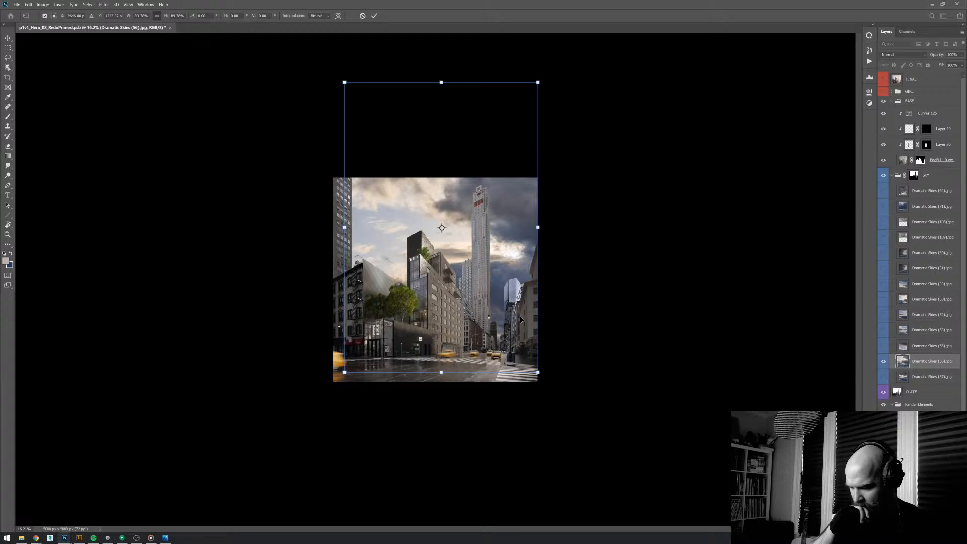
key(ctrl+plus)
- Flip the Dramatic Skies (56) layer horizontally and check its tones in the grayscale proof view
right_click(522, 290)
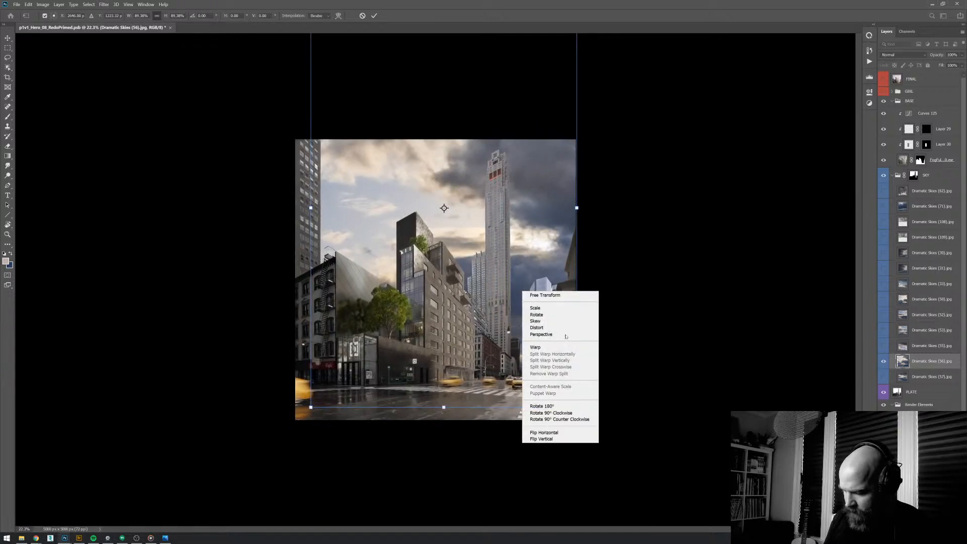
click(568, 434)
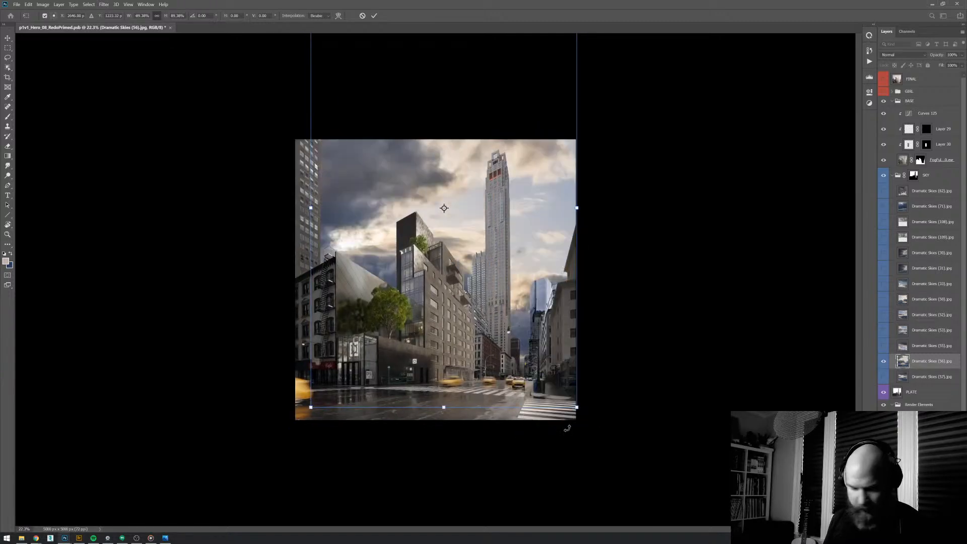
key(ctrl+y)
key(ctrl+plus)
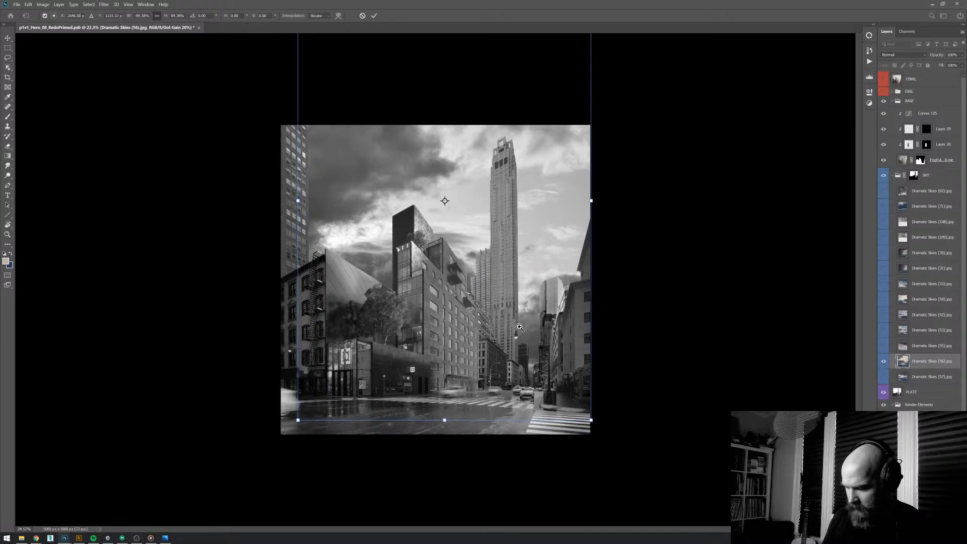
key(ctrl+minus)
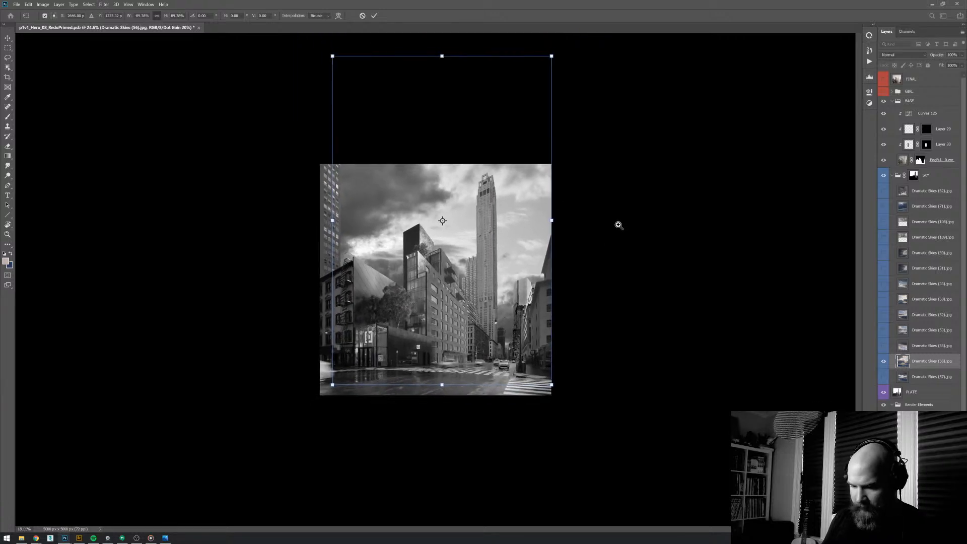
- Scale Dramatic Skies (56) to about 87%, lower it behind the buildings, return to the colour view and apply the transform
mouse_move(345, 79)
mouse_down()
mouse_move(392, 167)
mouse_move(350, 90)
mouse_up()
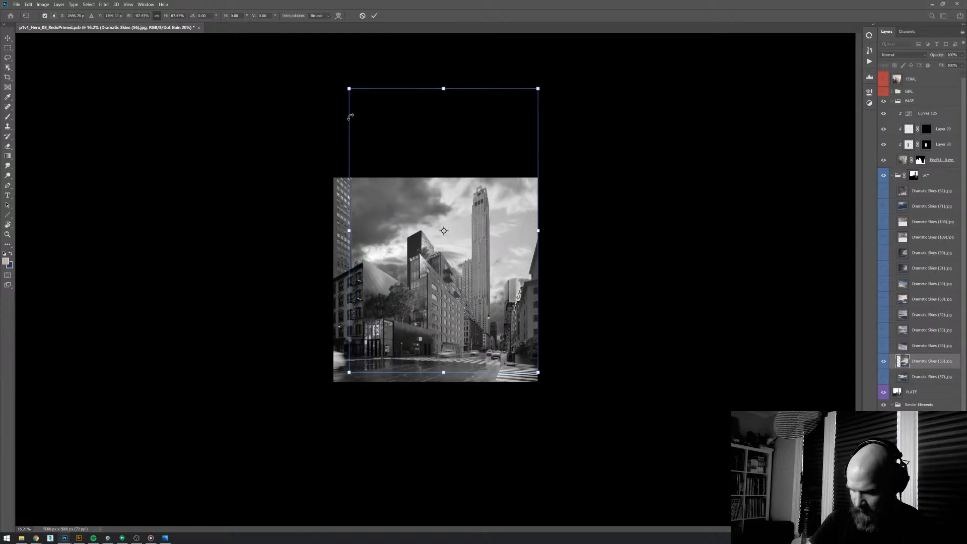
drag(517, 282, 525, 301)
key(ctrl+y)
drag(620, 336, 609, 339)
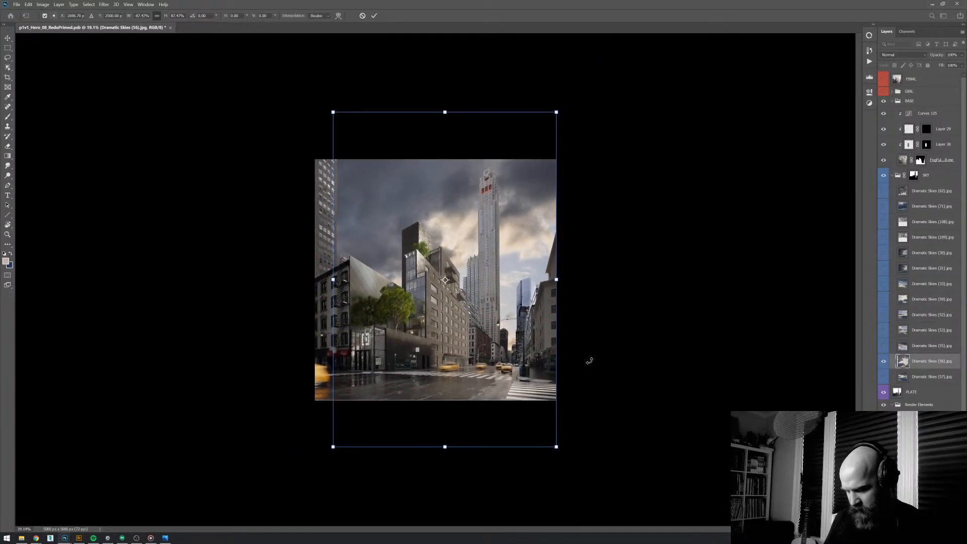
key(Return)
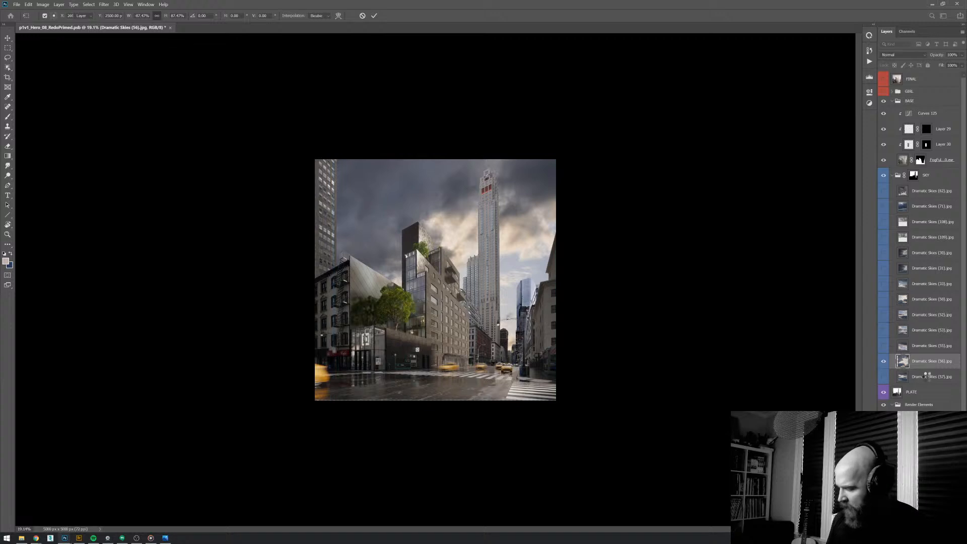
- Mark the Dramatic Skies (57) layer red and show Dramatic Skies (55) instead of Dramatic Skies (56)
click(932, 375)
right_click(885, 376)
click(895, 406)
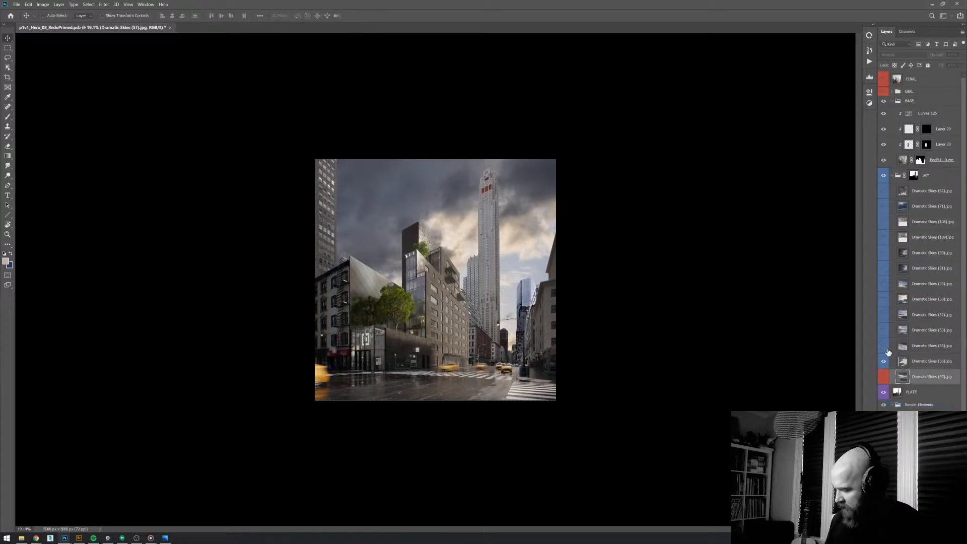
click(884, 361)
click(884, 346)
click(912, 346)
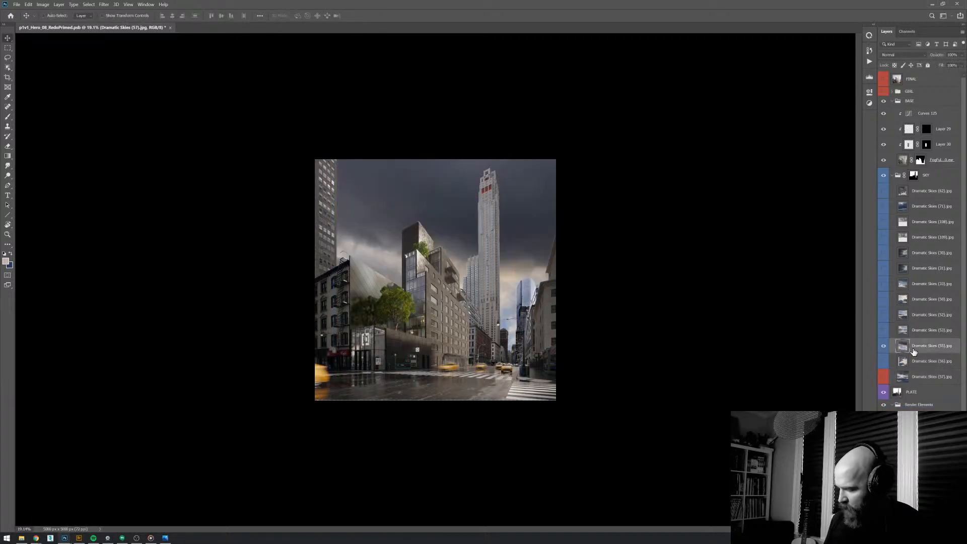
- Scale the Dramatic Skies (55) layer to about 83%, centre it horizontally on the image and raise it
key(ctrl+t)
scroll(635, 335, down, 5)
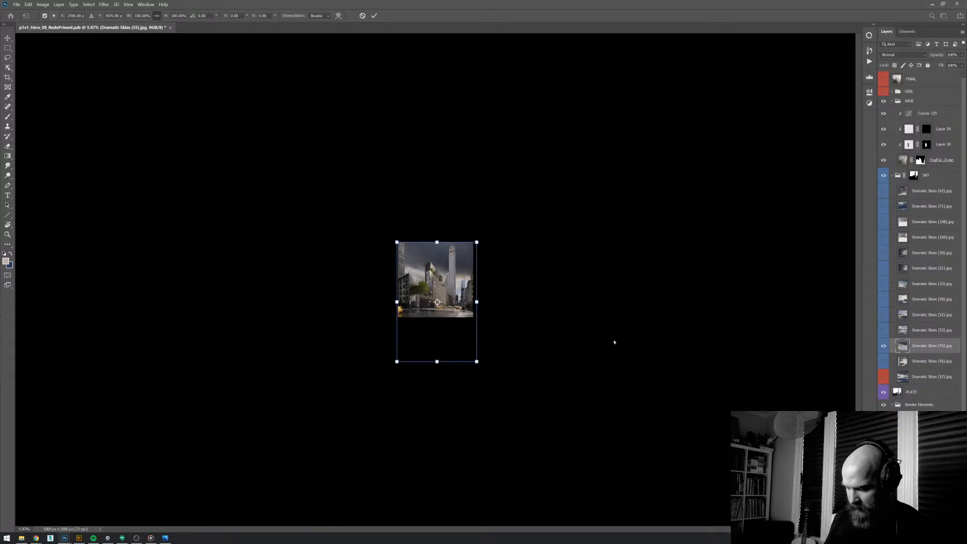
drag(397, 361, 397, 342)
scroll(439, 303, up, 3)
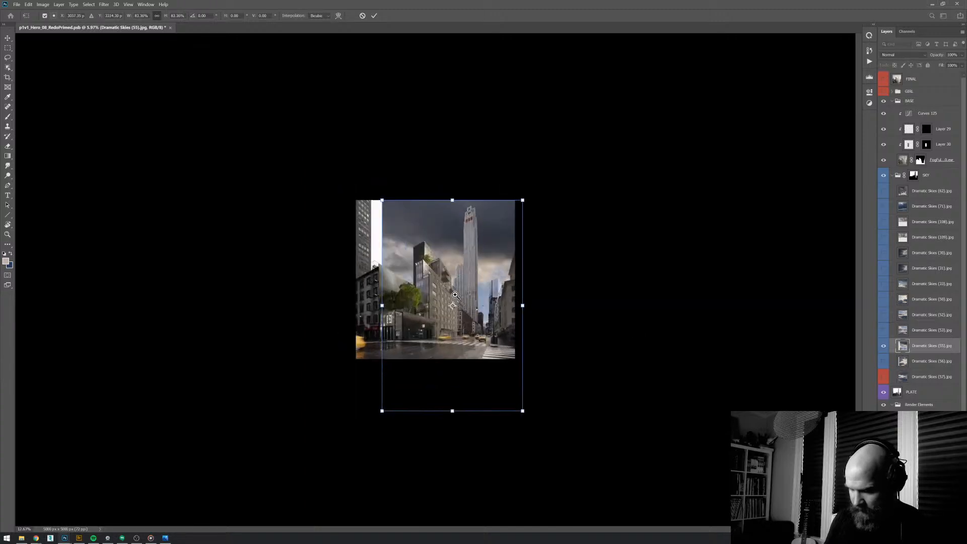
drag(475, 306, 465, 287)
scroll(435, 279, up, 2)
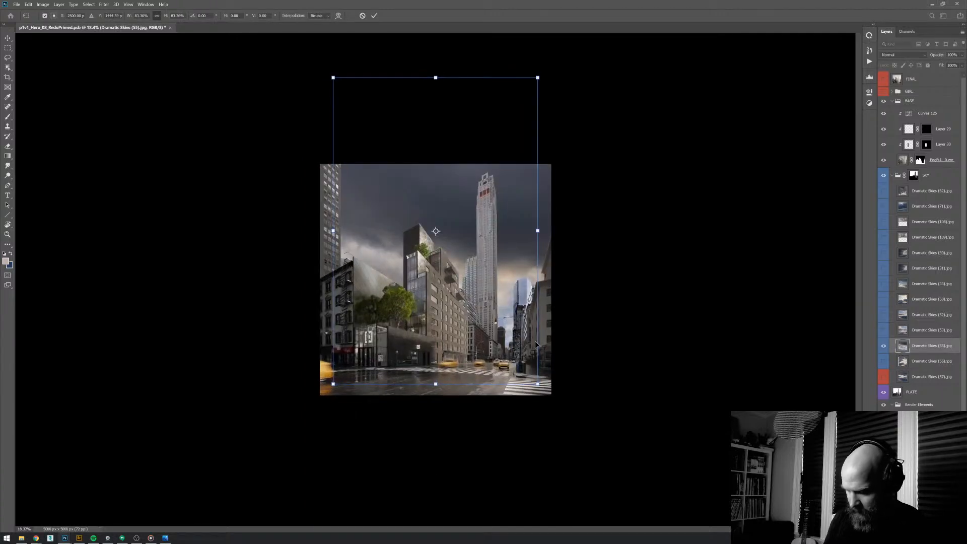
- Enlarge Dramatic Skies (55) to about 89%, raise it further behind the buildings and apply the transform
drag(538, 383, 557, 410)
drag(525, 355, 526, 293)
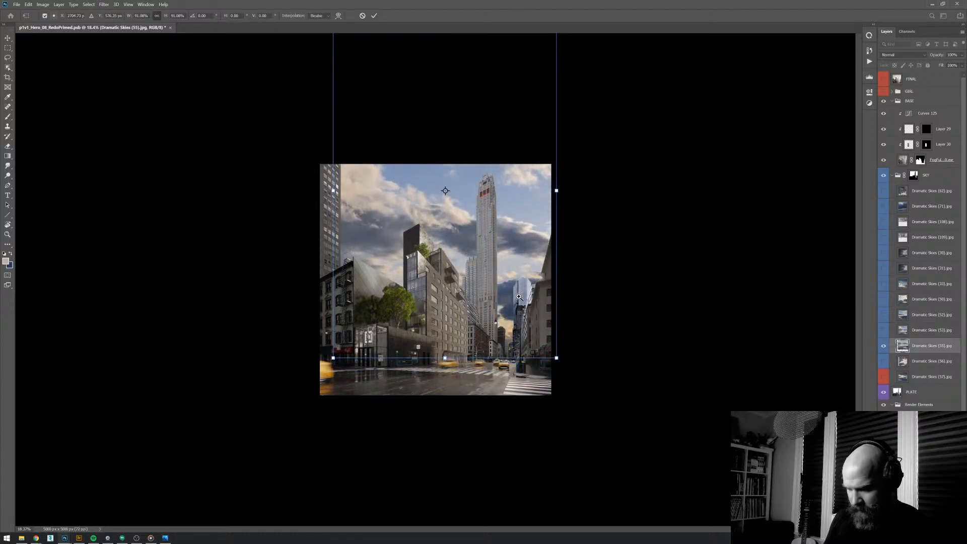
scroll(526, 293, up, 1)
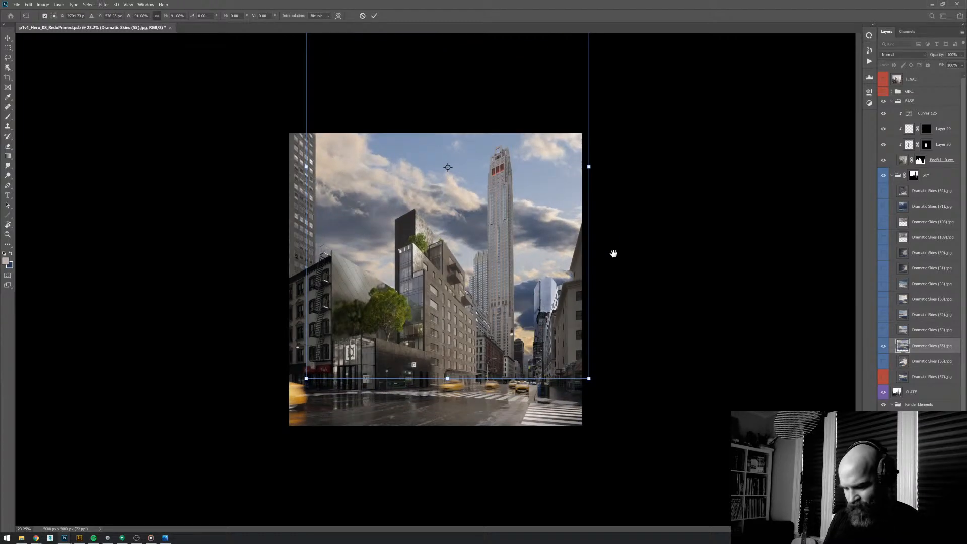
scroll(625, 262, down, 1)
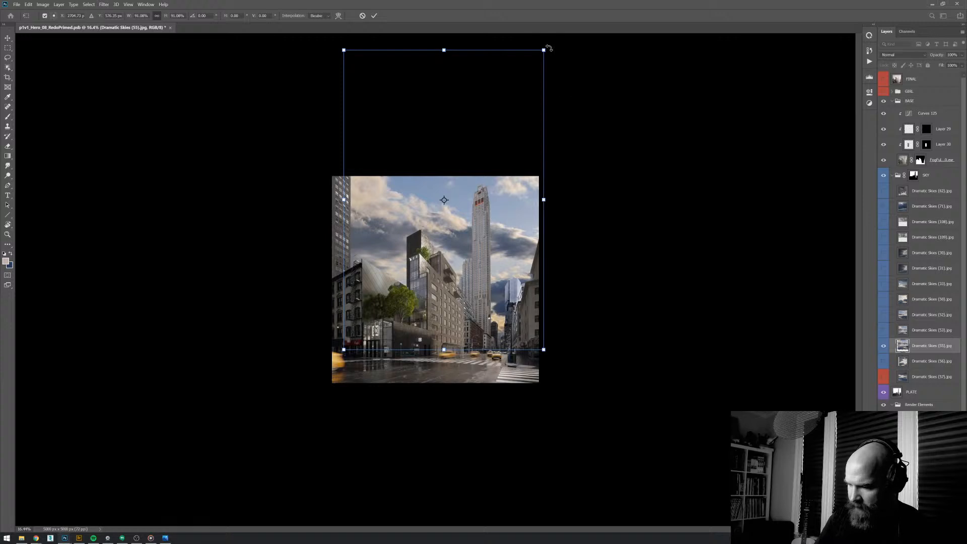
drag(549, 48, 549, 53)
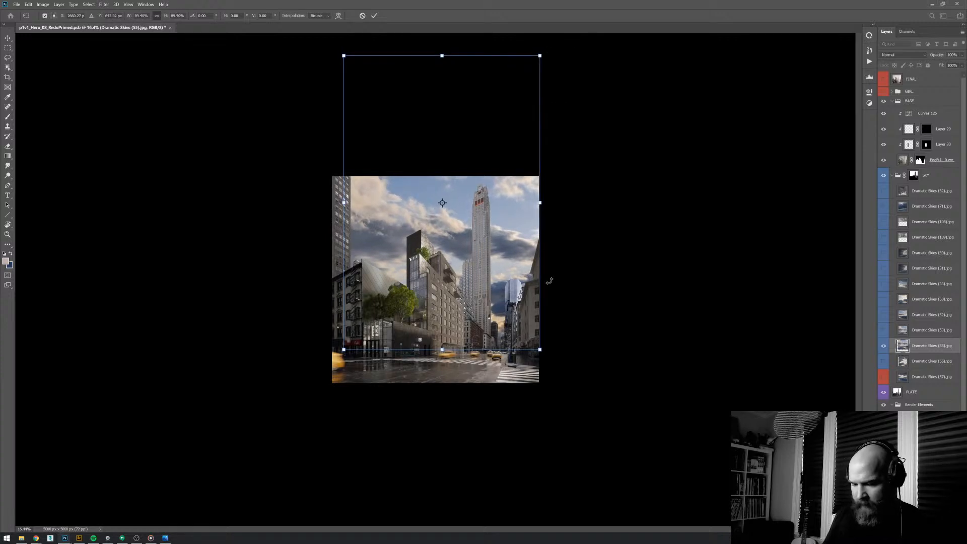
key(Return)
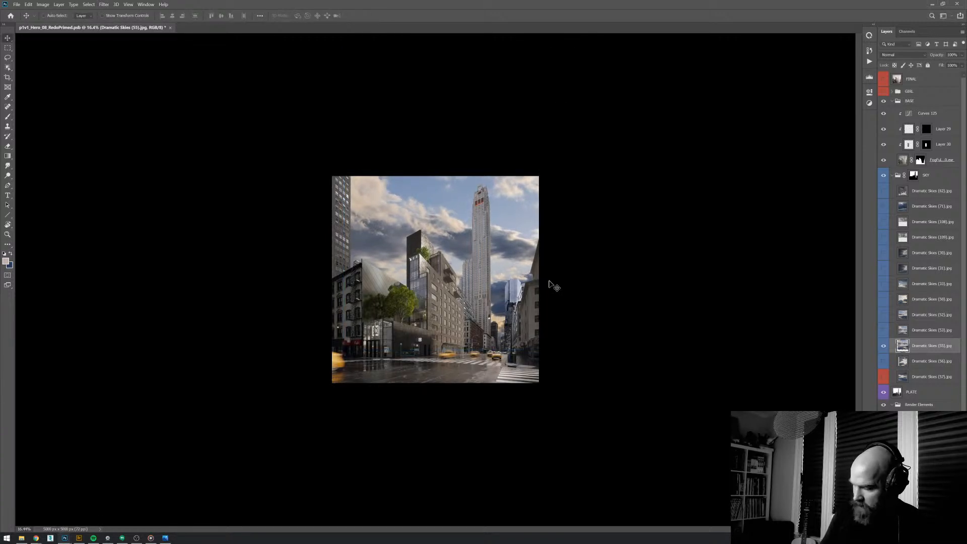
- Check the tonal balance between the Dramatic Skies (55) sky and the buildings in the grayscale proof view
key(ctrl)
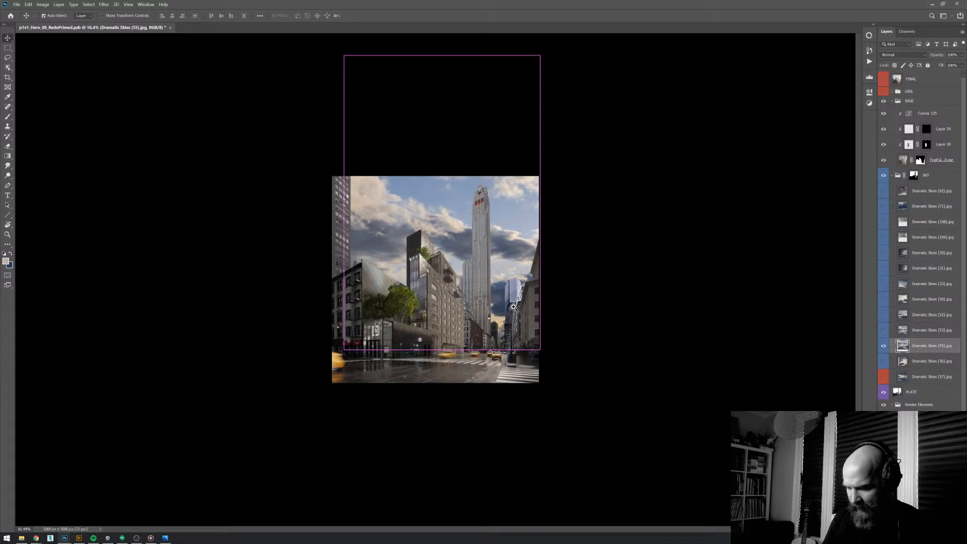
drag(513, 307, 520, 308)
key(ctrl+y)
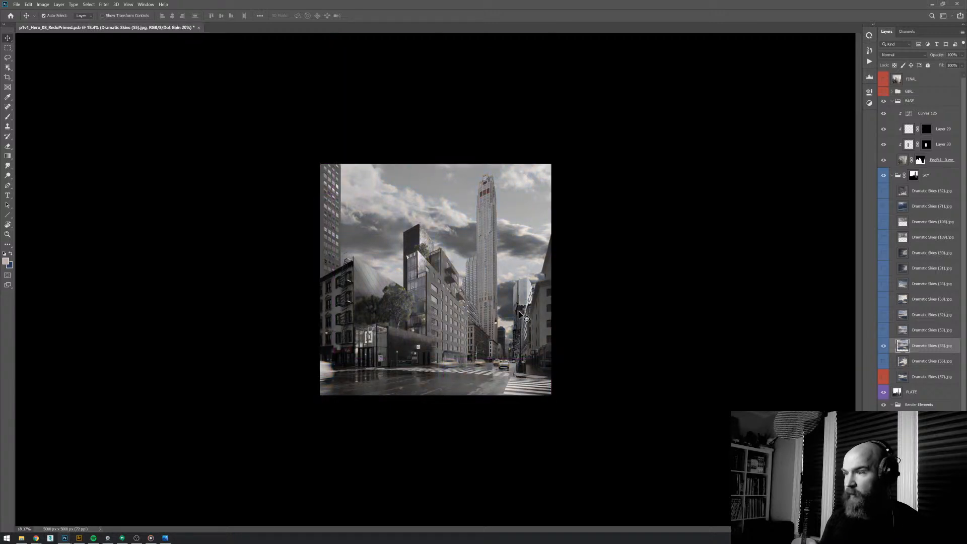
key(ctrl+y)
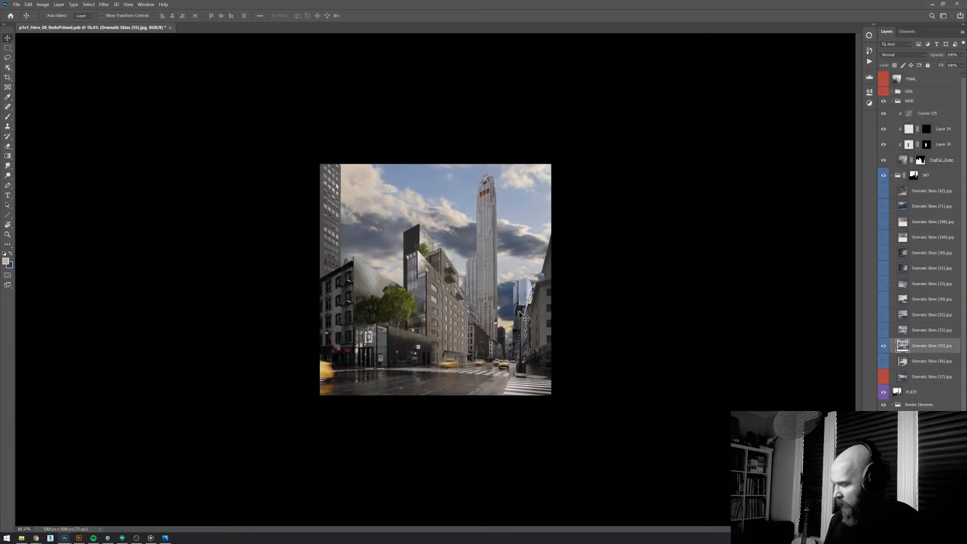
- Show Dramatic Skies (53) instead of Dramatic Skies (55), scale it to about 80% and shift it behind the buildings
click(883, 346)
click(893, 330)
click(884, 330)
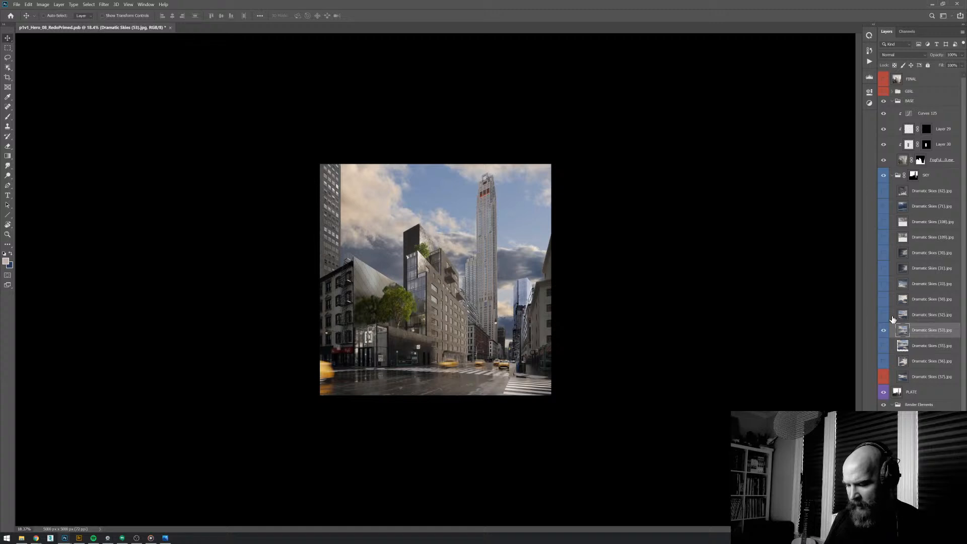
key(ctrl+t)
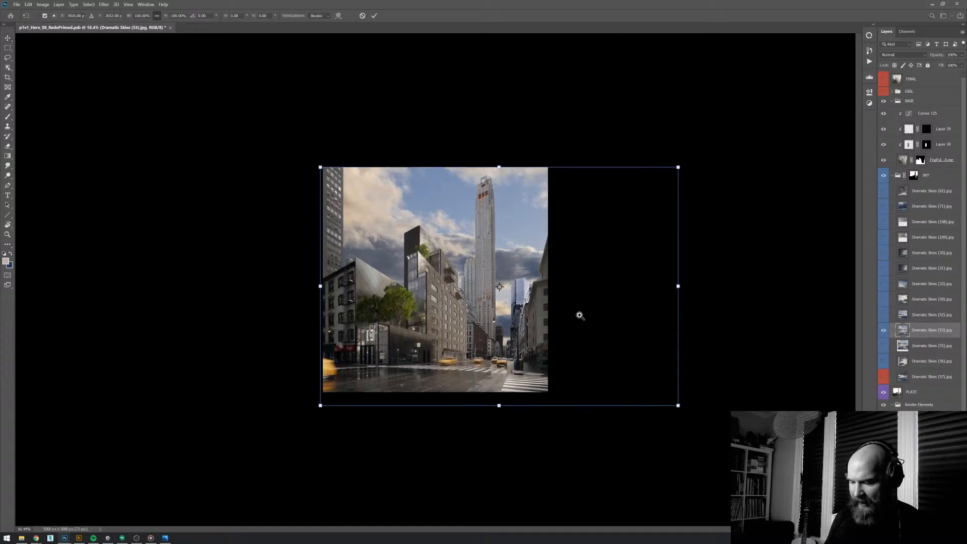
key(ctrl+minus)
drag(630, 381, 571, 342)
drag(531, 318, 549, 317)
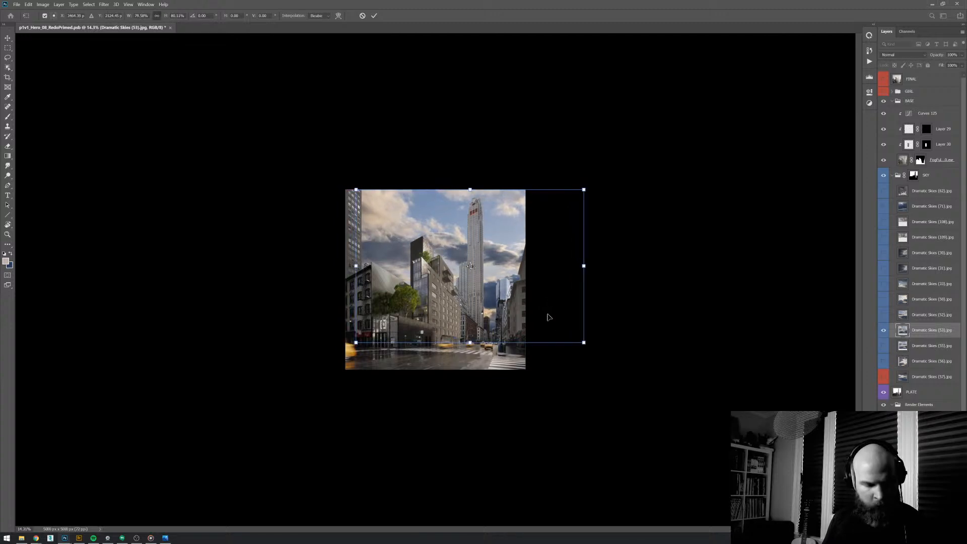
- Check the Dramatic Skies (53) sky in grayscale, enlarge it to about 81% and apply the transform
key(ctrl+y)
key(ctrl+y)
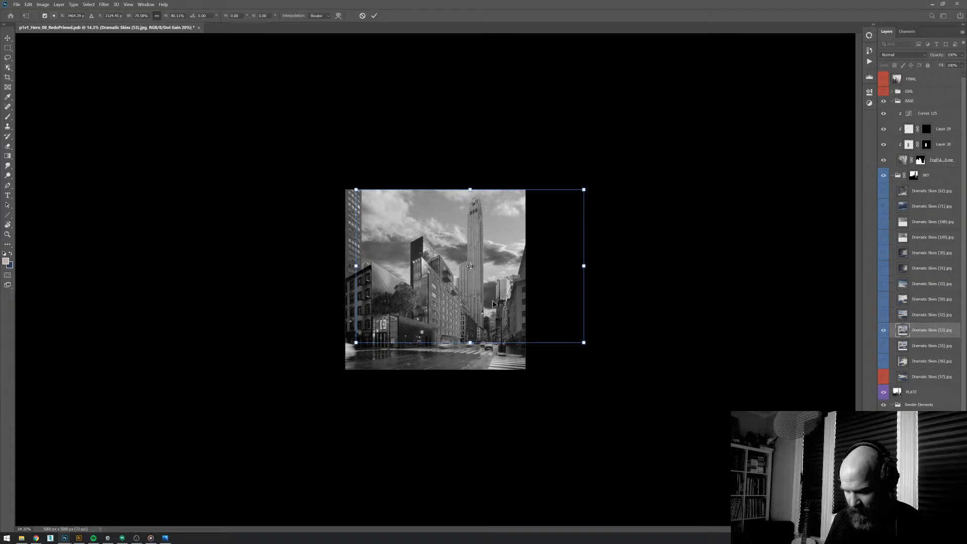
key(ctrl+y)
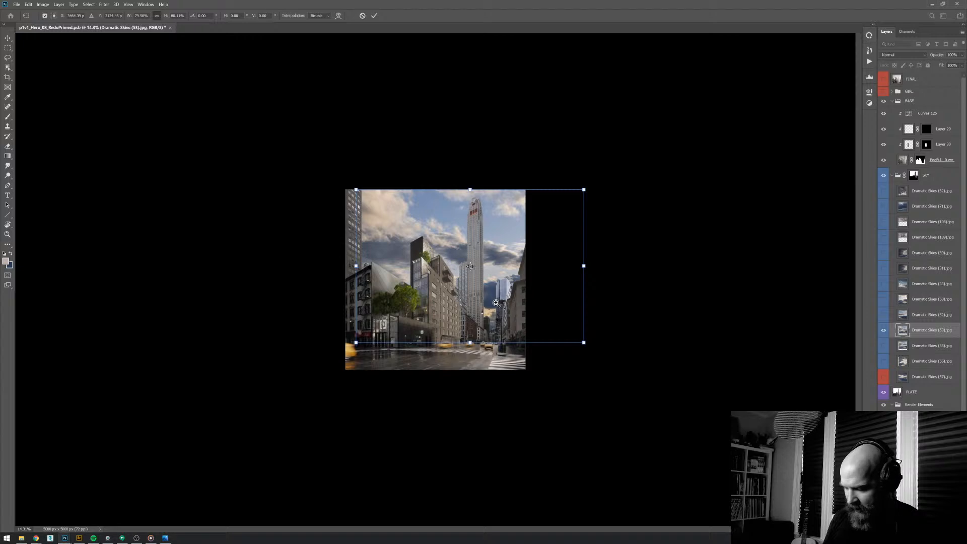
key(ctrl+plus)
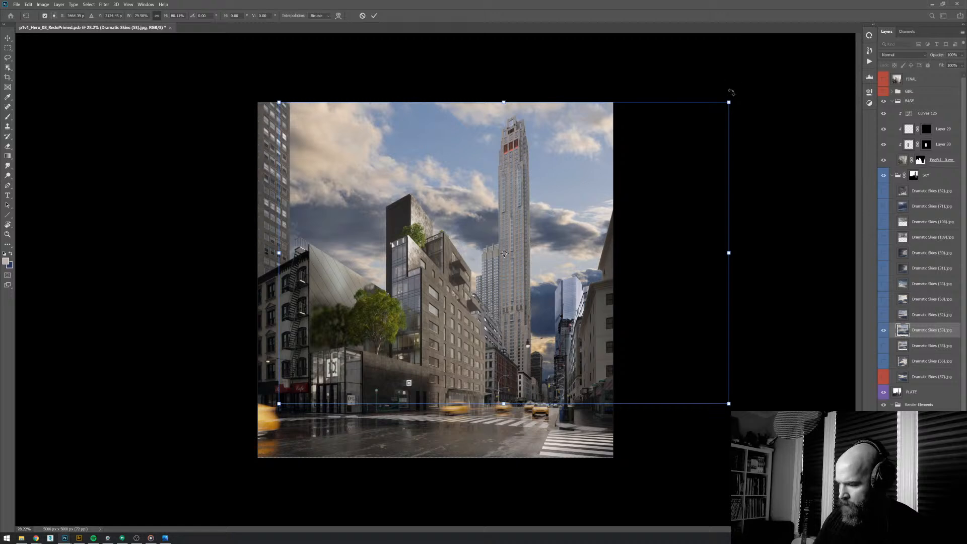
drag(732, 92, 736, 88)
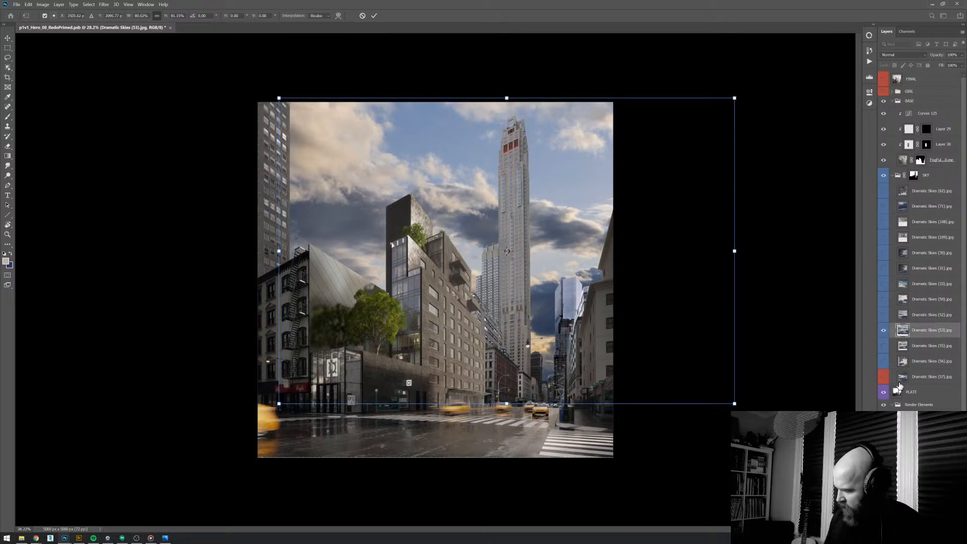
key(Return)
- Switch the visible sky from Dramatic Skies (53) to Dramatic Skies (56), previewing Dramatic Skies (55) in between
click(884, 331)
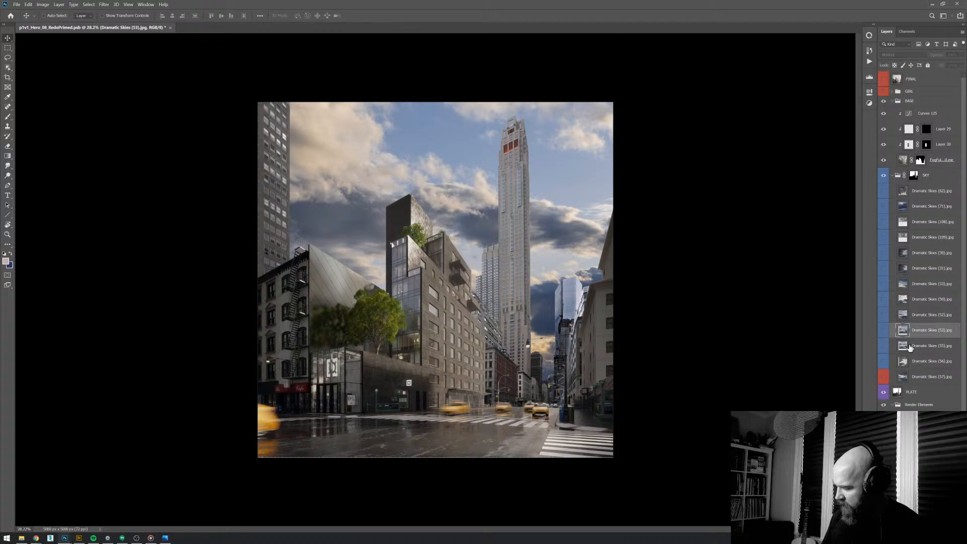
click(908, 346)
click(883, 346)
click(884, 347)
click(883, 362)
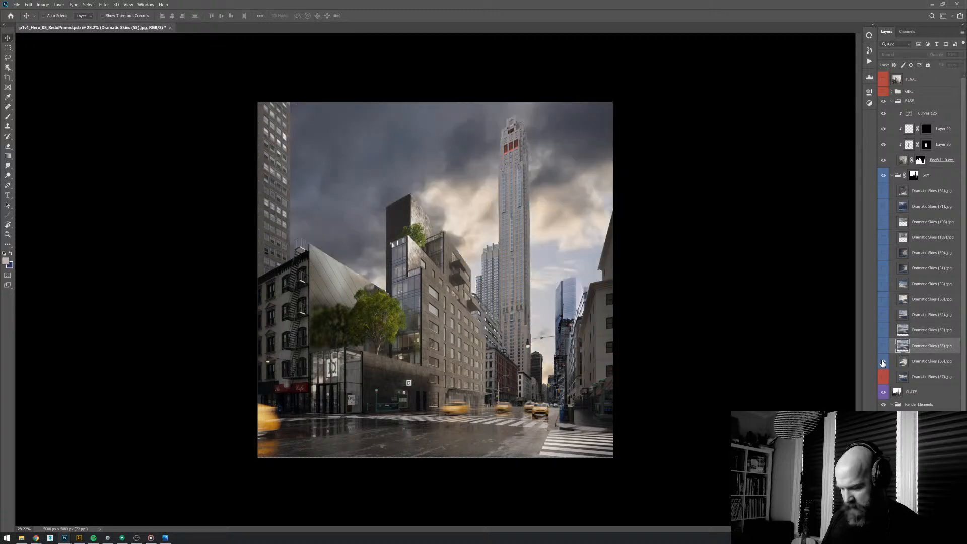
click(901, 365)
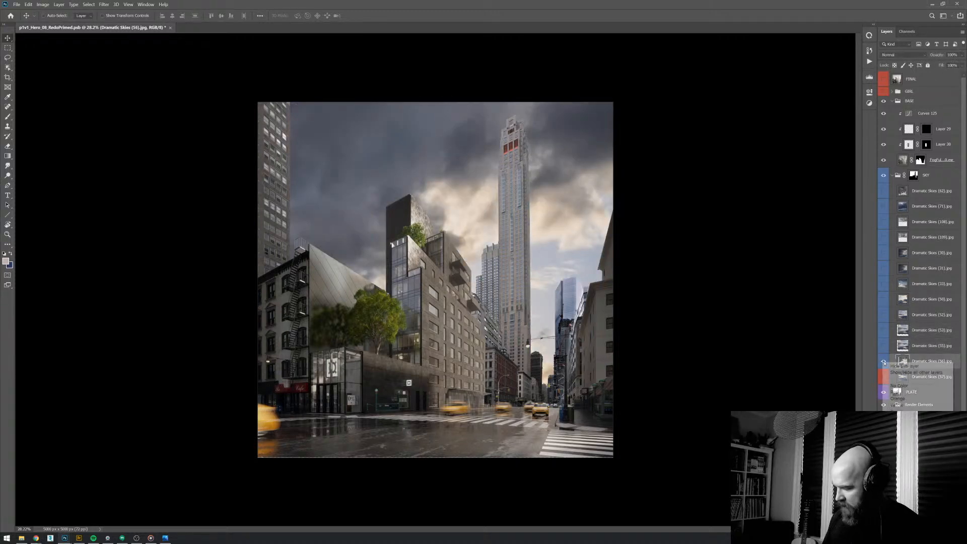
- Mark the Dramatic Skies (56) and Dramatic Skies (55) layers orange
right_click(884, 362)
click(900, 398)
right_click(883, 345)
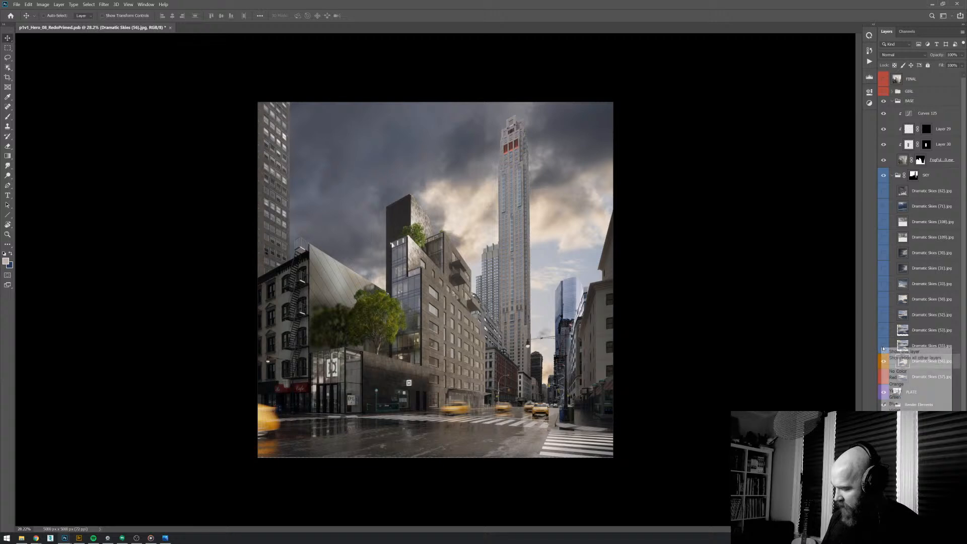
click(900, 381)
- Compare Dramatic Skies (55) against Dramatic Skies (56) by toggling its visibility, leave it hidden and select Dramatic Skies (53)
click(884, 346)
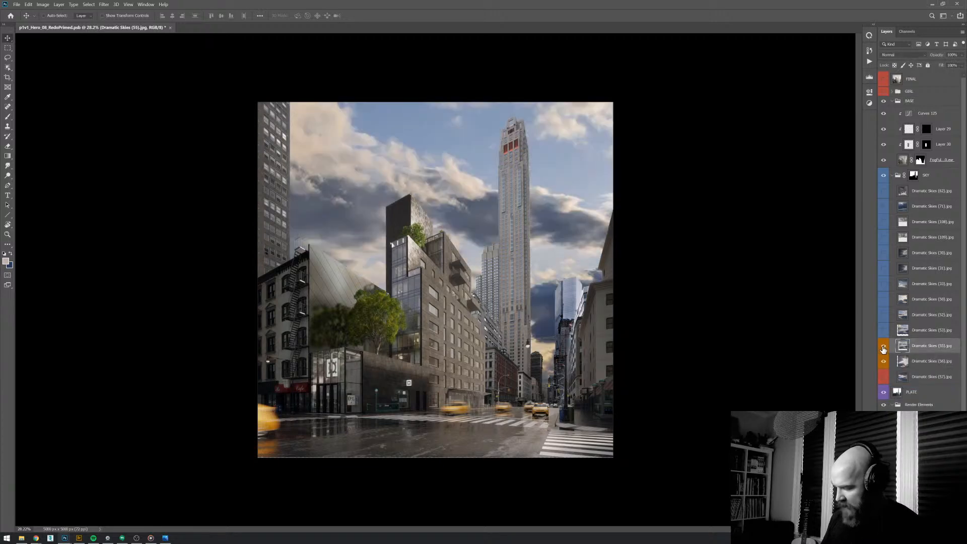
click(884, 347)
click(884, 347)
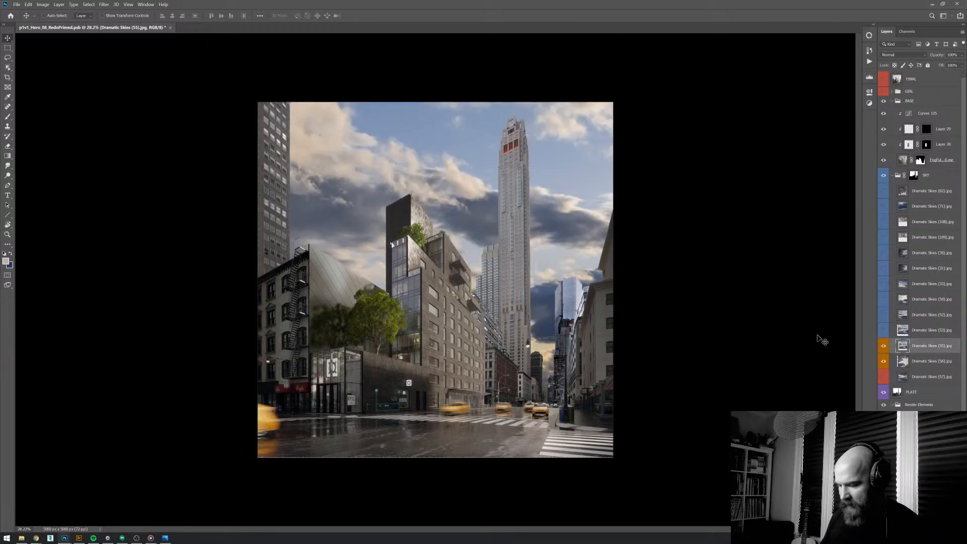
click(885, 347)
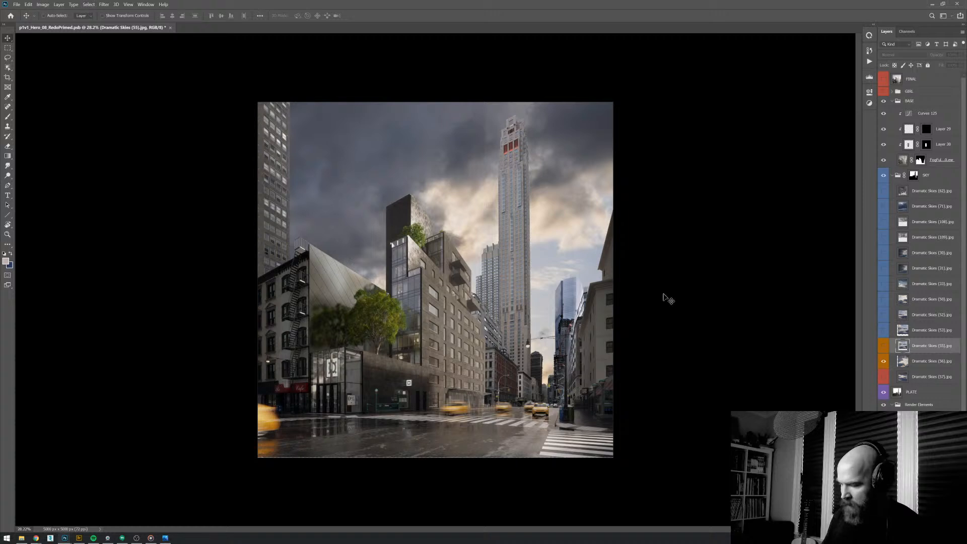
click(888, 333)
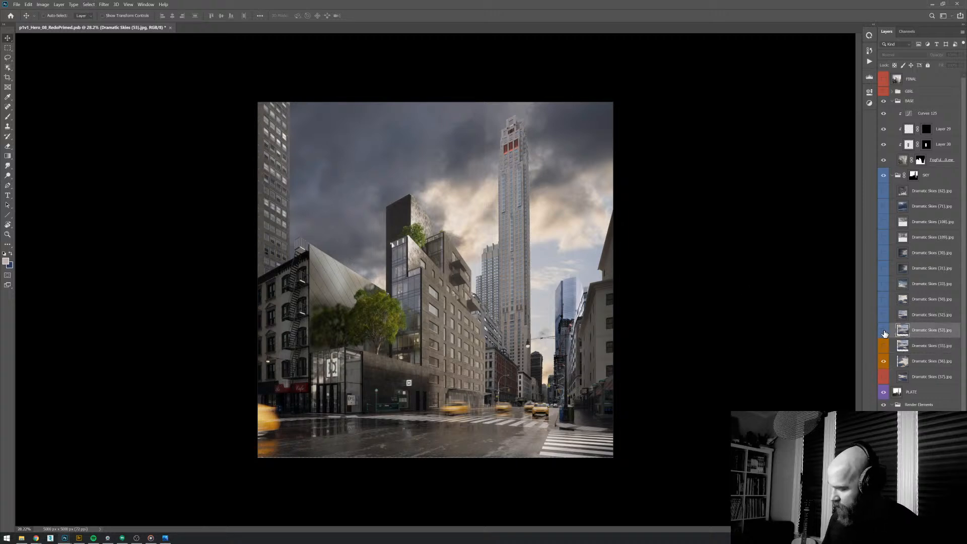
- Compare Dramatic Skies (53) by toggling its visibility, show Dramatic Skies (52) instead and scale that sky to about 77.5% over the canvas
click(884, 330)
click(884, 330)
click(891, 319)
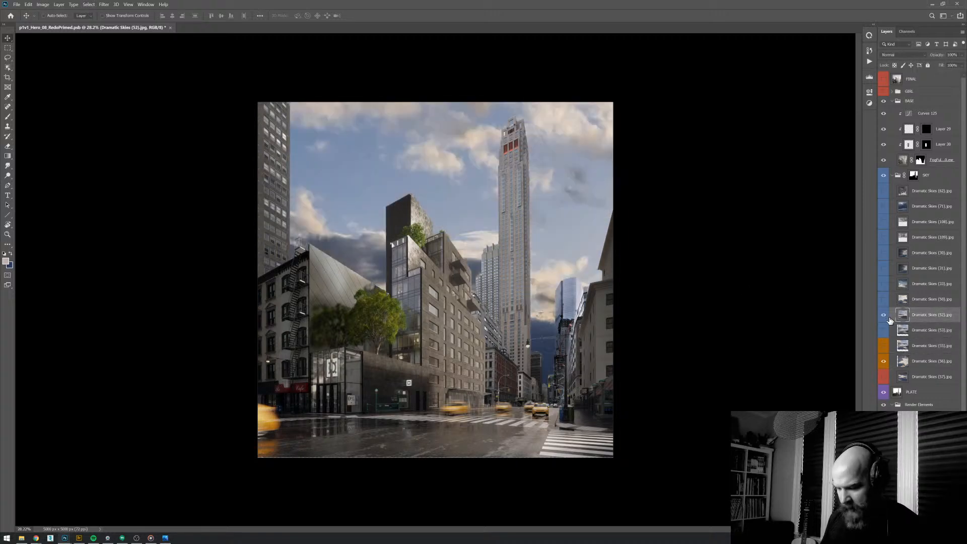
alt+click(751, 325)
key(ctrl+t)
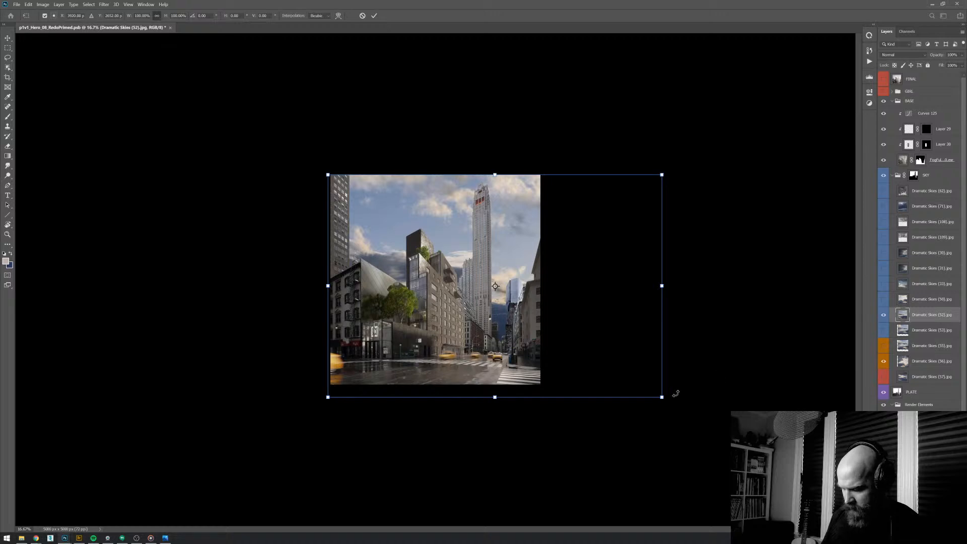
drag(662, 398, 524, 317)
ctrl+click(539, 313)
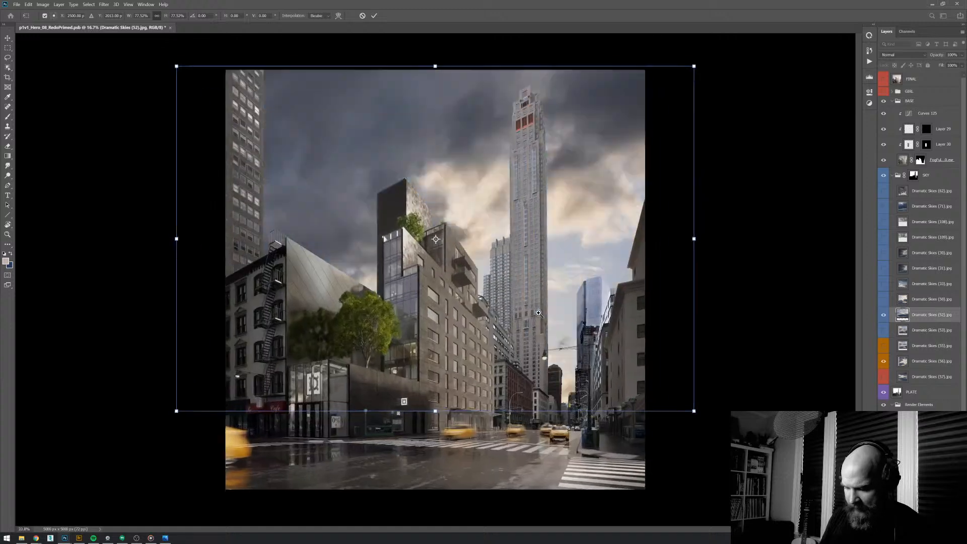
scroll(539, 314, down, 1)
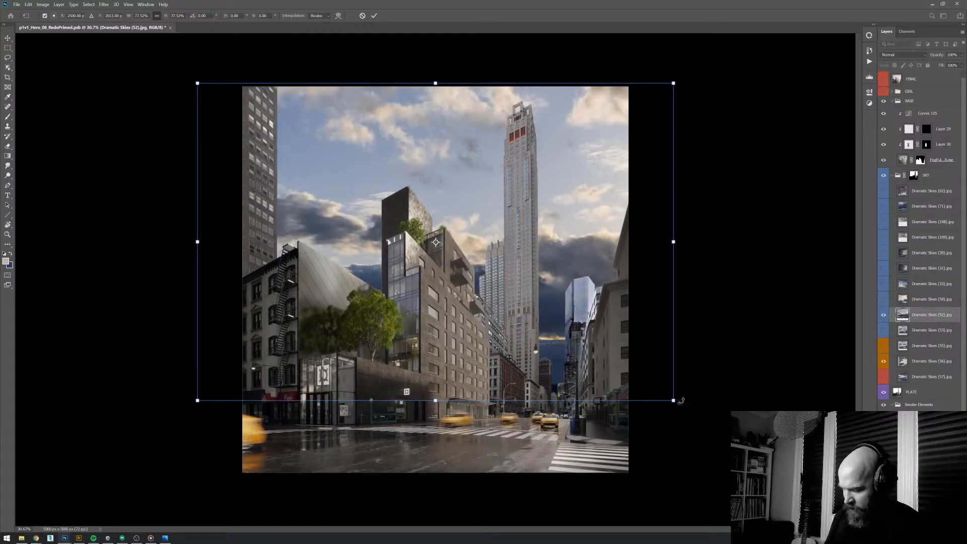
- Enlarge the Dramatic Skies (52) sky to about 102%, extending it above and beyond the canvas, and apply the transform
drag(681, 401, 701, 414)
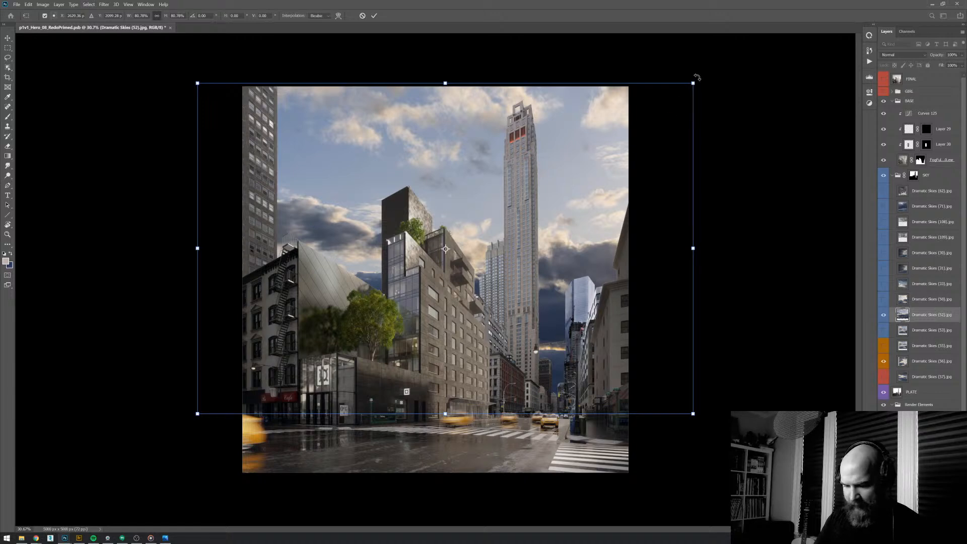
drag(693, 82, 763, 47)
scroll(670, 214, down, 2)
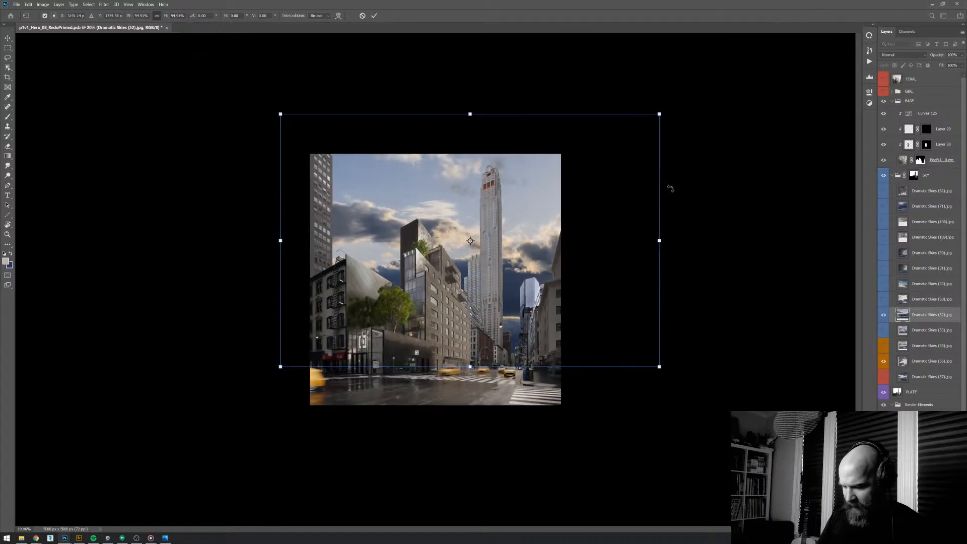
drag(659, 114, 682, 95)
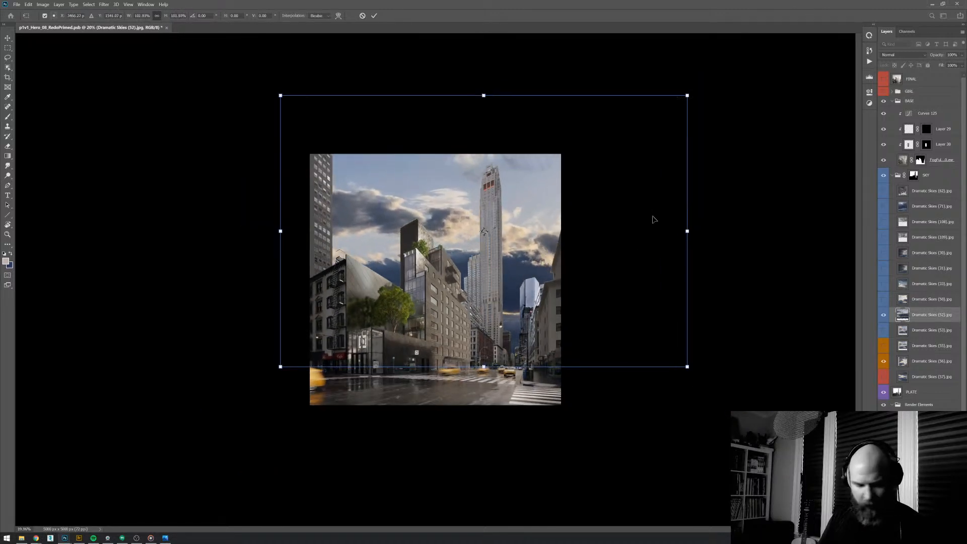
key(Return)
- Replace the visible Dramatic Skies (52) with Dramatic Skies (50) and shift it sideways until its right edge meets the canvas edge
click(883, 314)
click(884, 299)
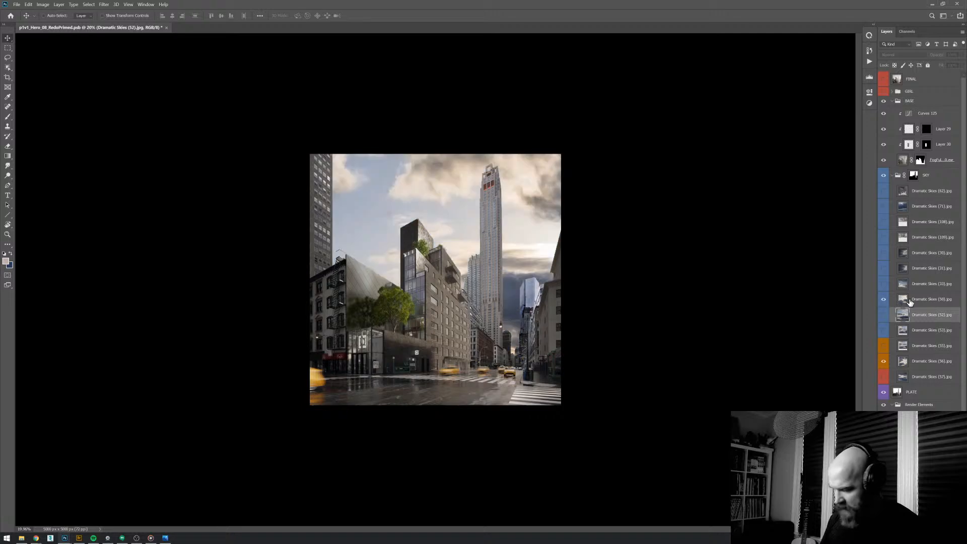
click(911, 299)
key(ctrl+t)
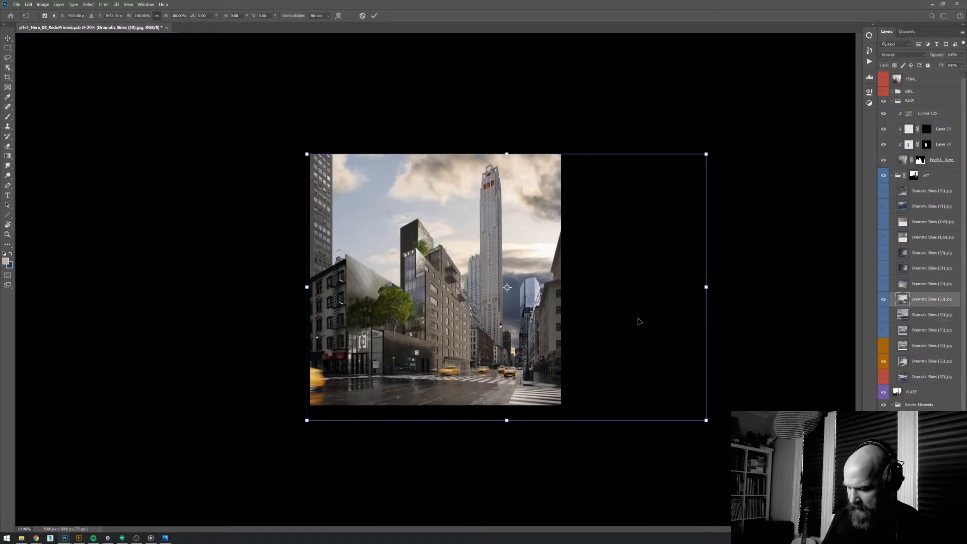
drag(639, 322, 493, 314)
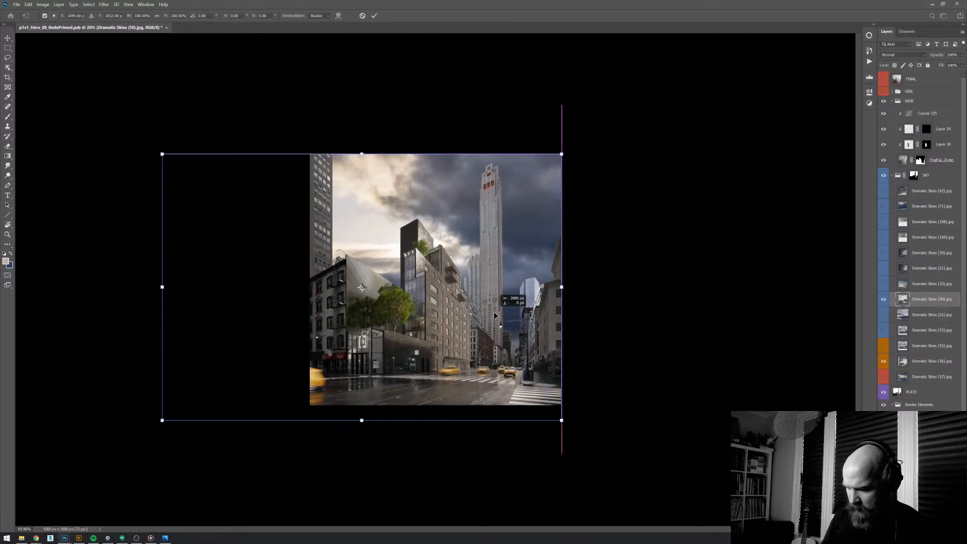
- Flip the Dramatic Skies (50) sky horizontally, shift it so its dark clouds sit behind the left-hand buildings and apply the transform
right_click(495, 305)
click(537, 445)
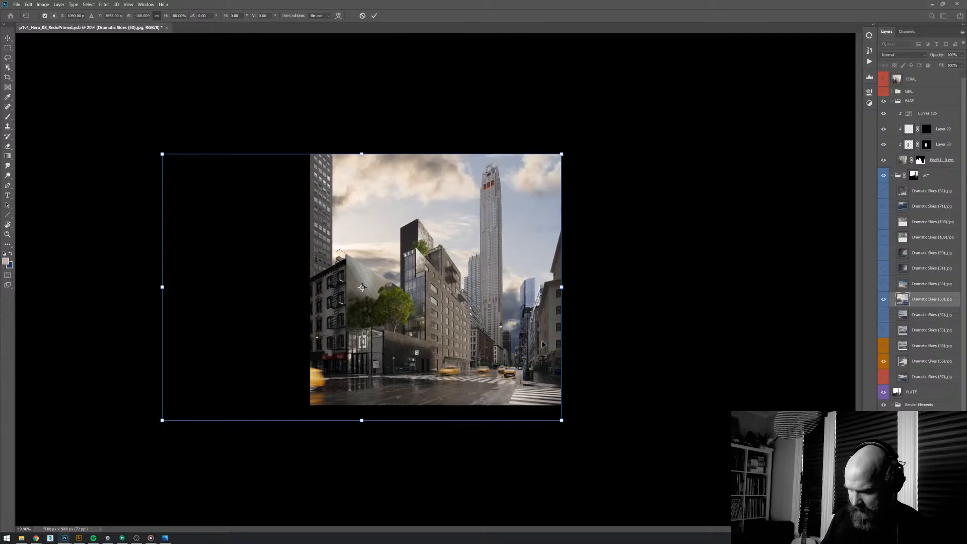
drag(542, 344, 614, 344)
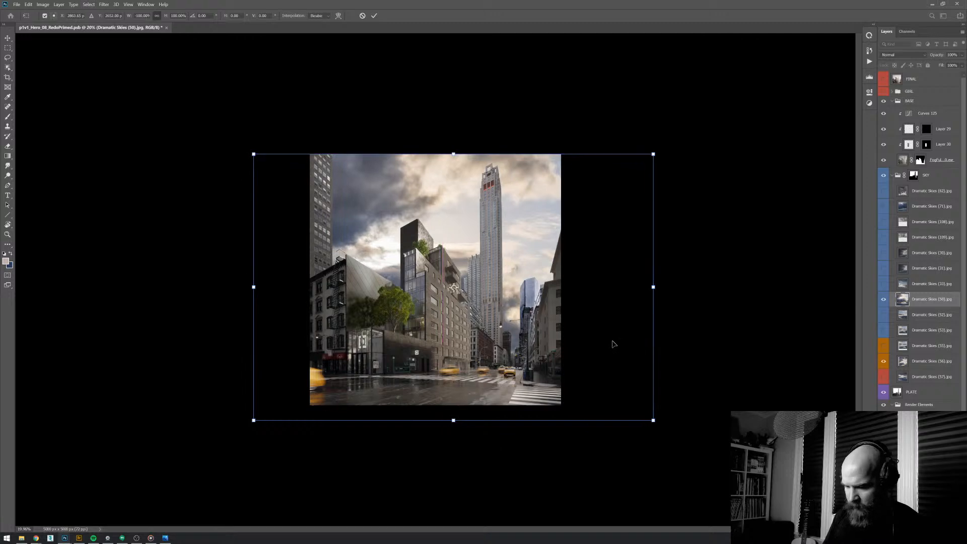
key(Return)
- Switch the visible sky from Dramatic Skies (50) to Dramatic Skies (33) and select its layer
click(884, 299)
click(884, 284)
click(932, 283)
key(ctrl+t)
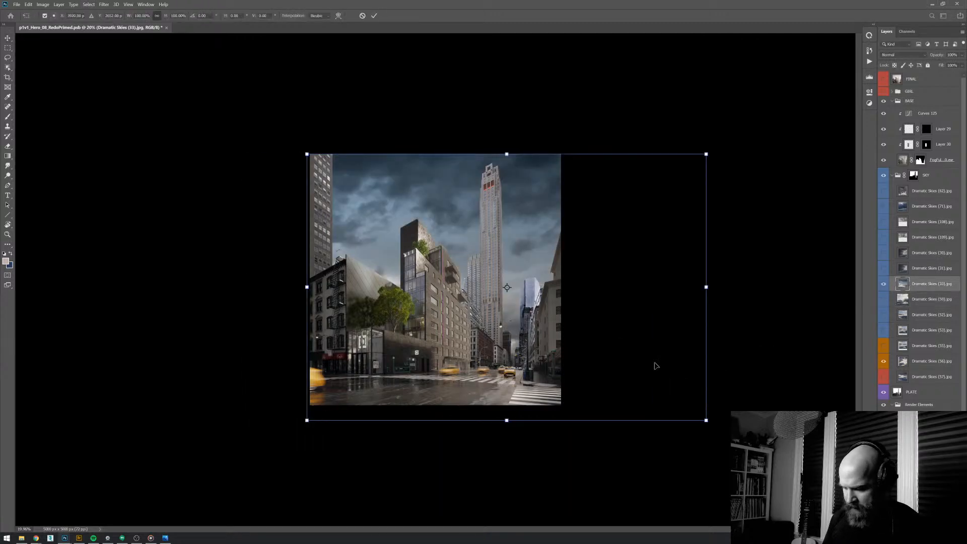
drag(712, 419, 611, 362)
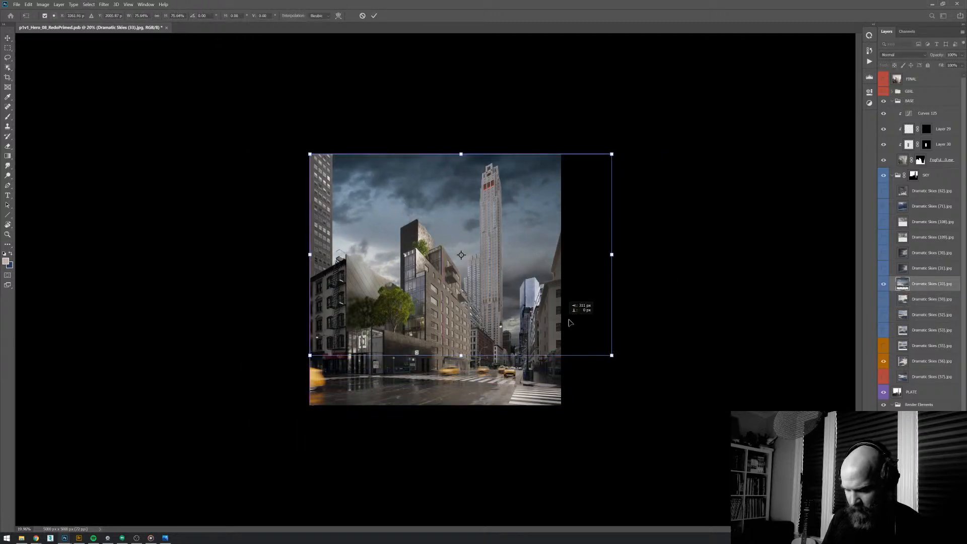
mouse_move(548, 316)
mouse_down()
mouse_move(684, 316)
mouse_move(547, 316)
mouse_up()
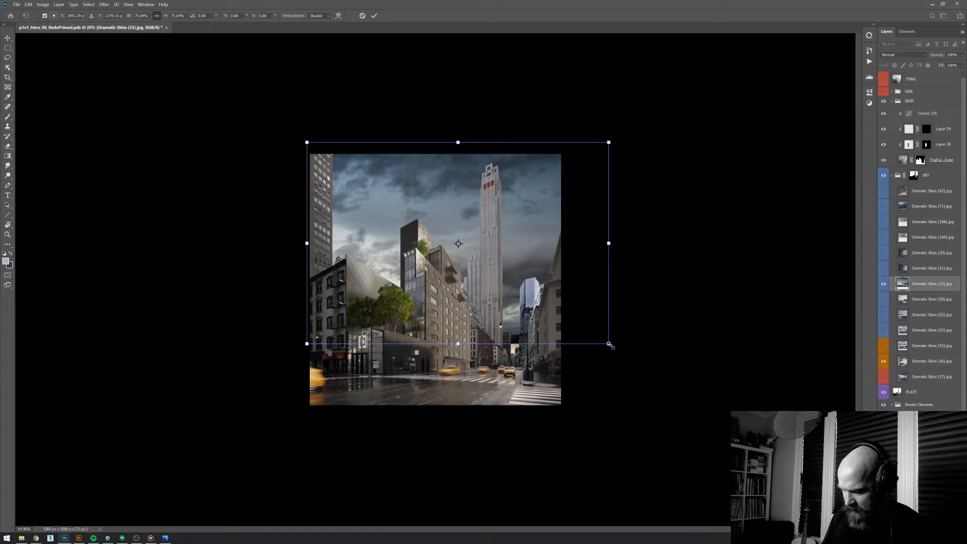
drag(612, 342, 642, 370)
right_click(587, 365)
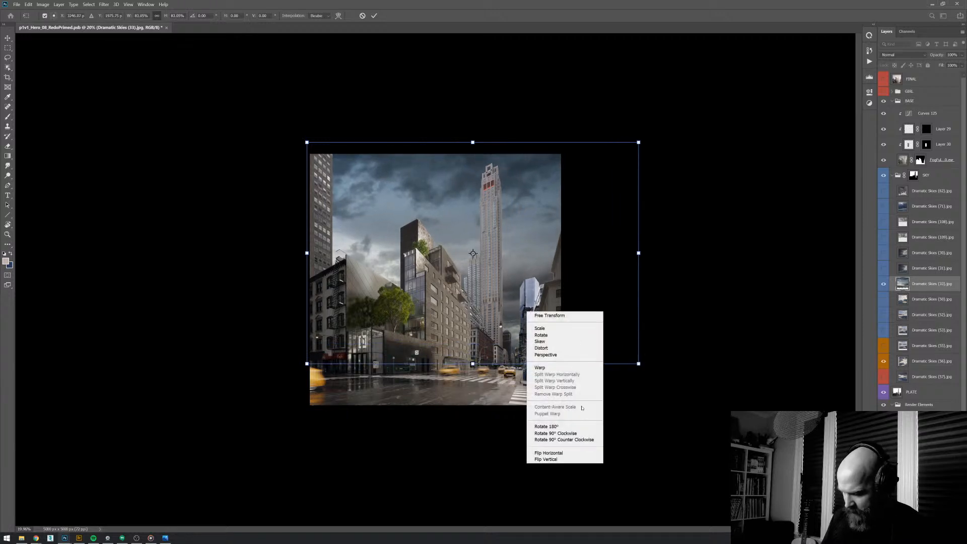
click(557, 433)
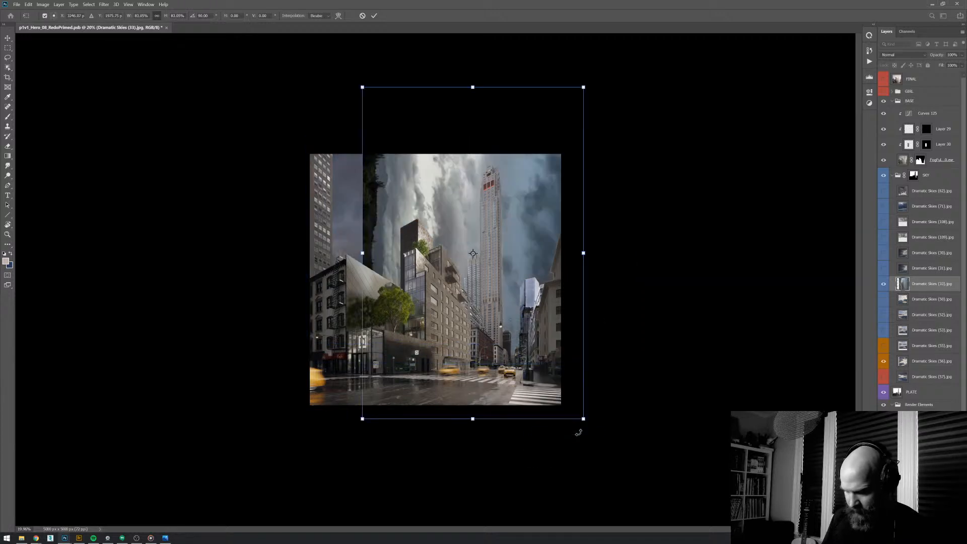
key(Escape)
- Flip the Dramatic Skies (33) sky horizontally, shift it left across the canvas and scale it to about 85%
key(ctrl+t)
right_click(533, 326)
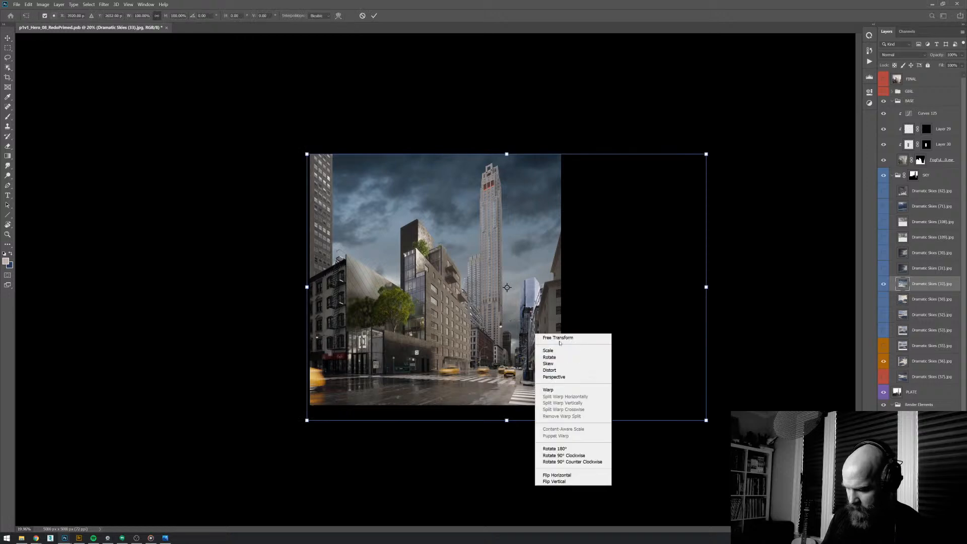
click(560, 475)
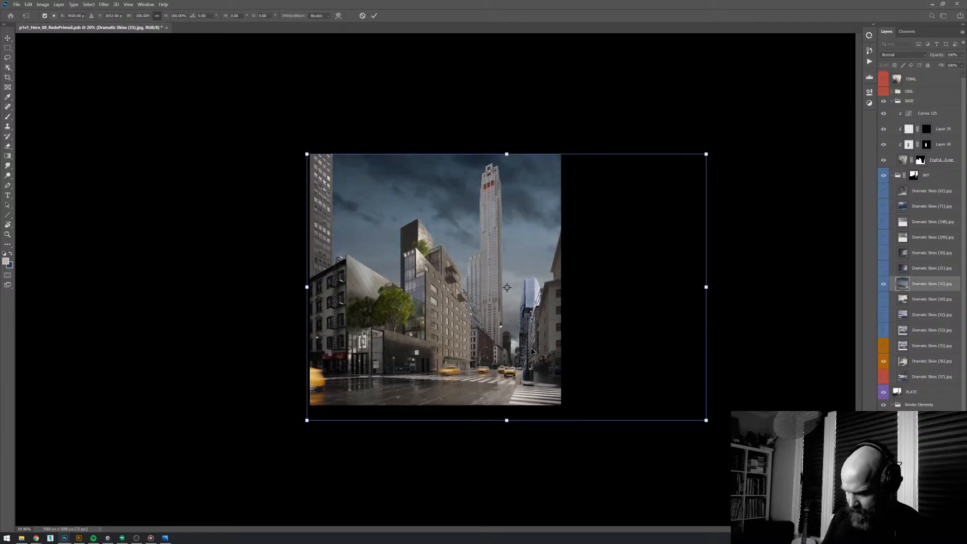
drag(533, 346, 403, 346)
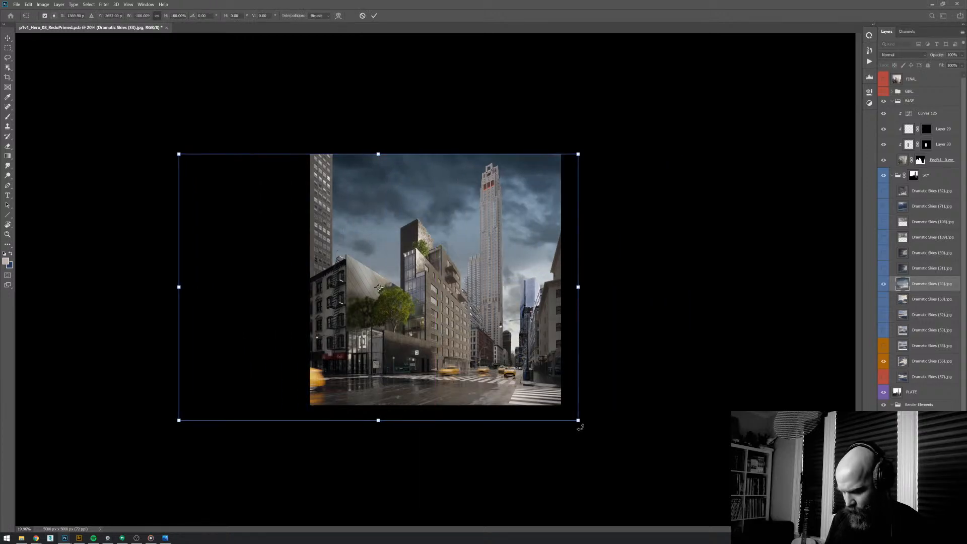
drag(579, 421, 557, 357)
- Preview the image in grayscale, shrink the flipped Dramatic Skies (33) sky to about 83% and apply the transform
key(ctrl+y)
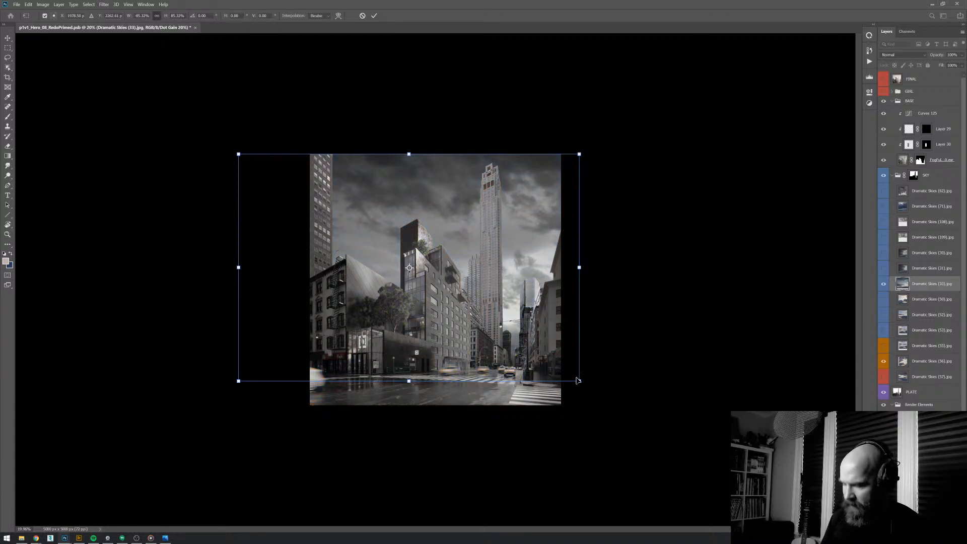
drag(580, 381, 569, 373)
key(Return)
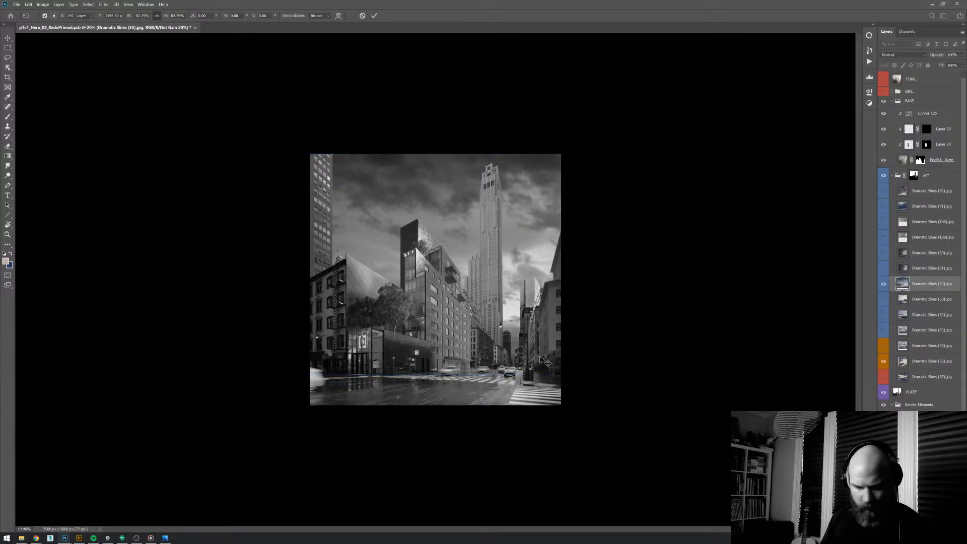
- Mark the Dramatic Skies (33) layer orange and replace it in view with Dramatic Skies (31)
right_click(883, 284)
click(894, 321)
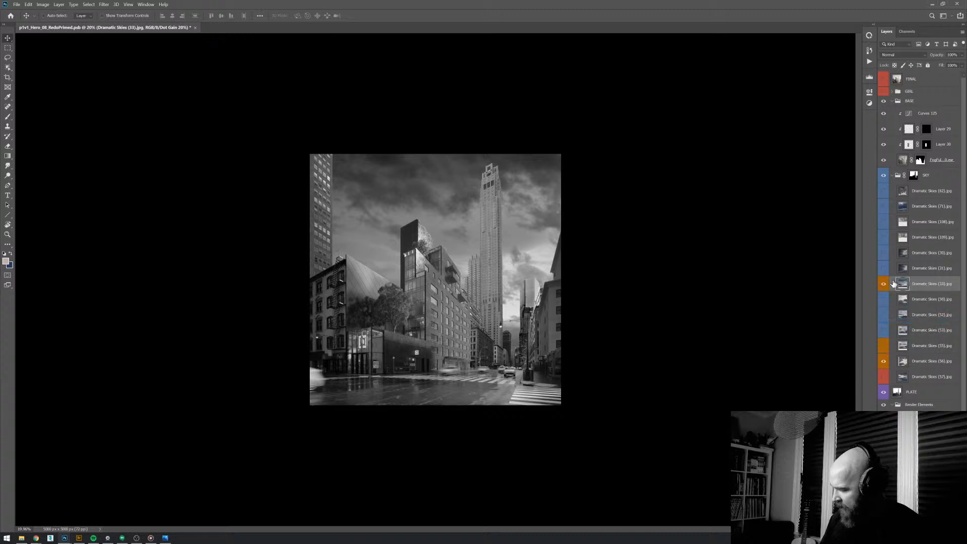
click(884, 284)
click(884, 268)
click(921, 270)
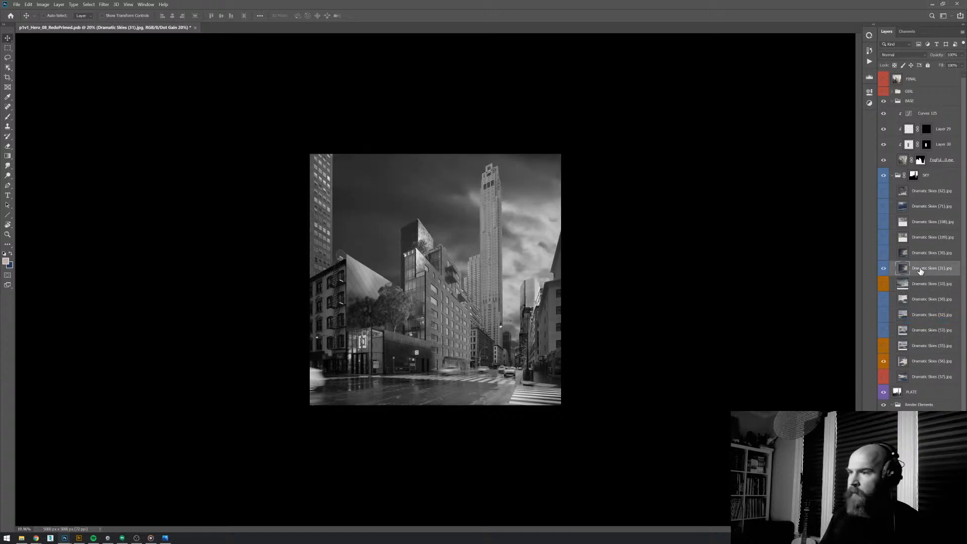
drag(457, 317, 513, 396)
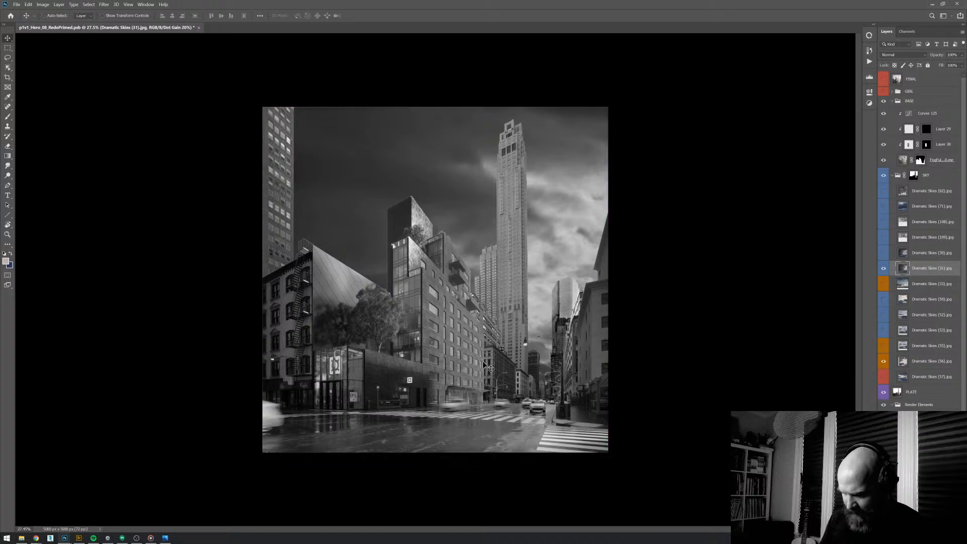
- Return to the colour view and compare the isolated FogFull render layer with the full composite
key(ctrl+2)
click(920, 162)
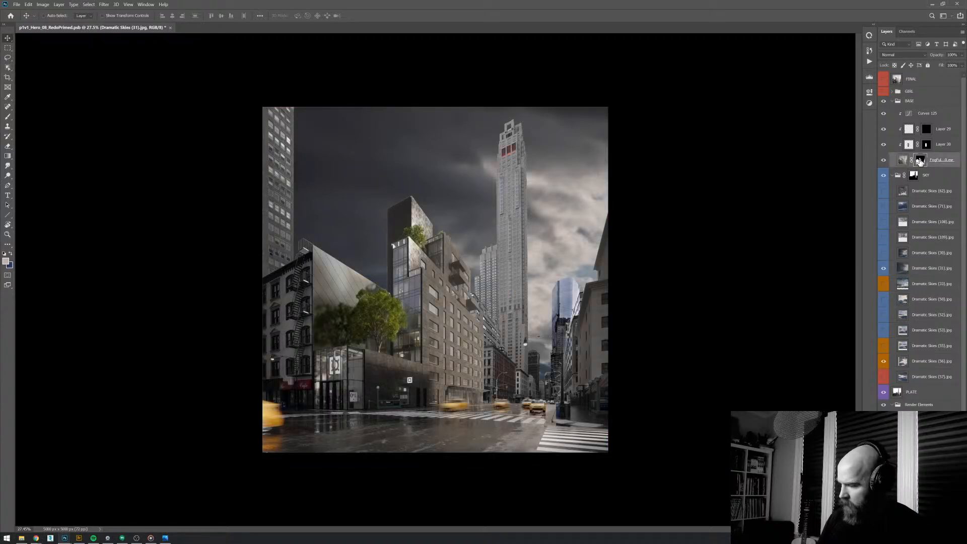
alt+click(885, 161)
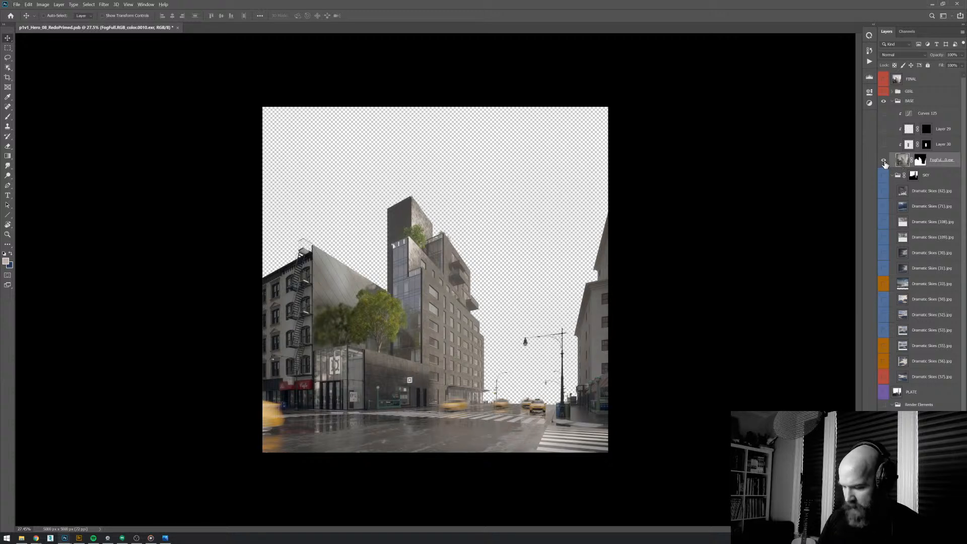
alt+click(885, 162)
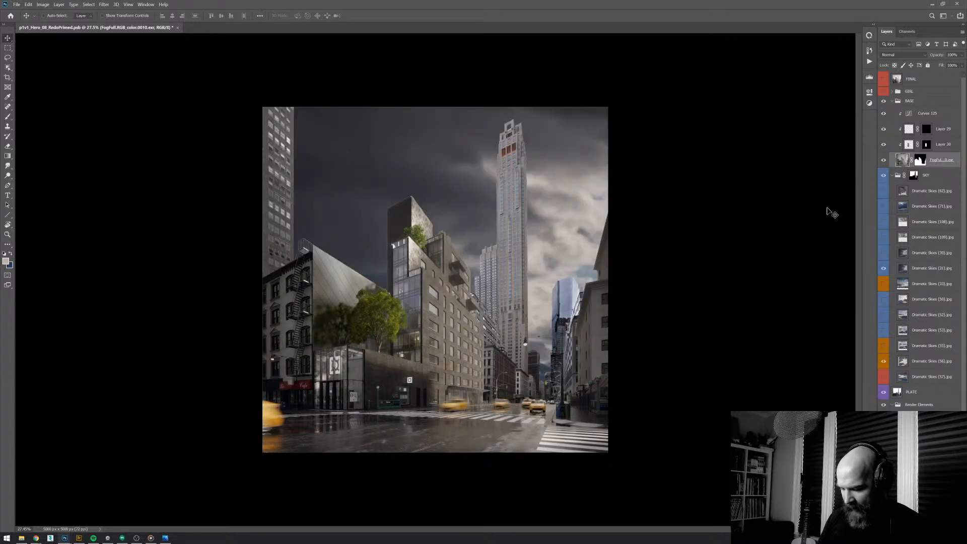
alt+click(885, 160)
alt+click(884, 161)
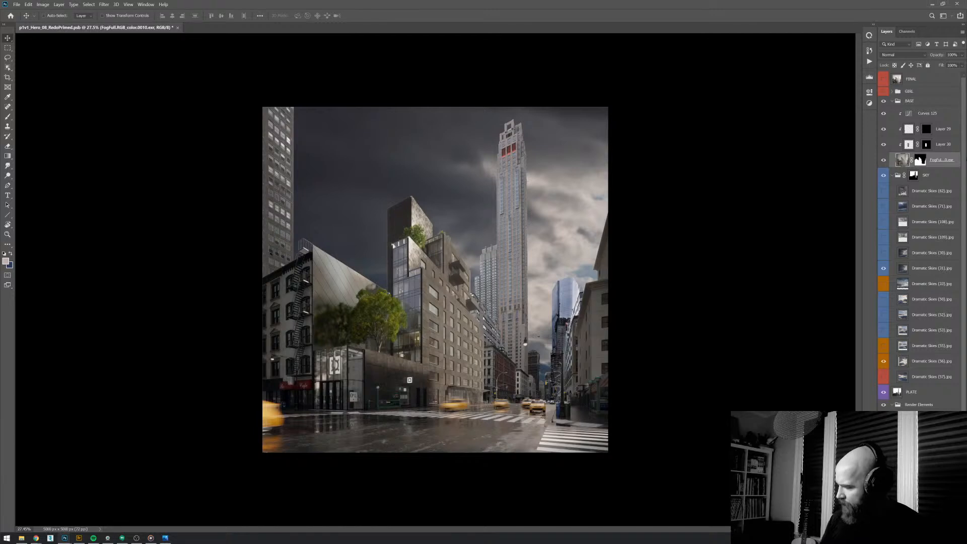
- Check the Dramatic Skies (31) sky in the grayscale preview by toggling its visibility, leaving it shown and selected
key(ctrl+y)
click(909, 274)
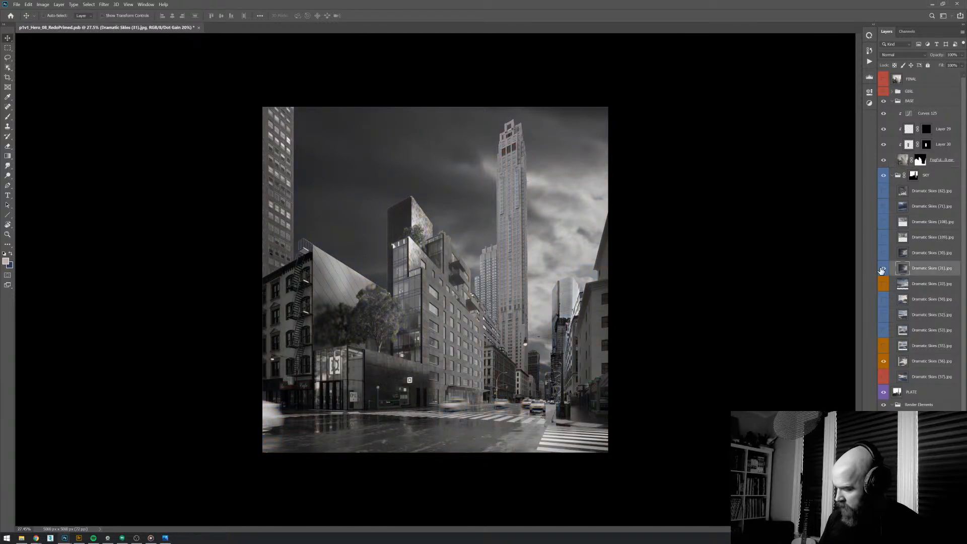
click(884, 268)
click(884, 268)
- Scale the Dramatic Skies (31) sky to about 79.7%, reposition it horizontally behind the skyline and apply the transform
key(ctrl+t)
scroll(742, 350, down, 6)
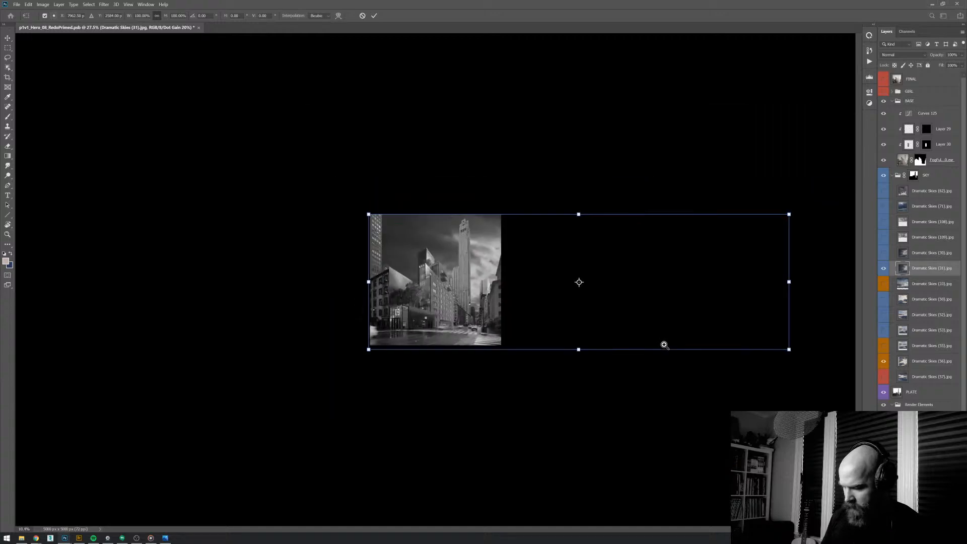
drag(740, 341, 666, 323)
scroll(630, 314, up, 5)
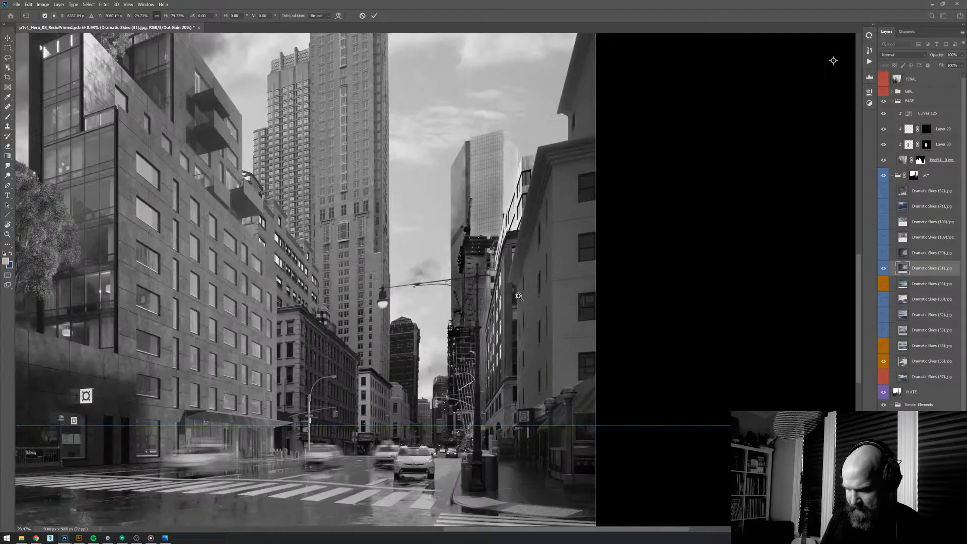
scroll(610, 313, down, 3)
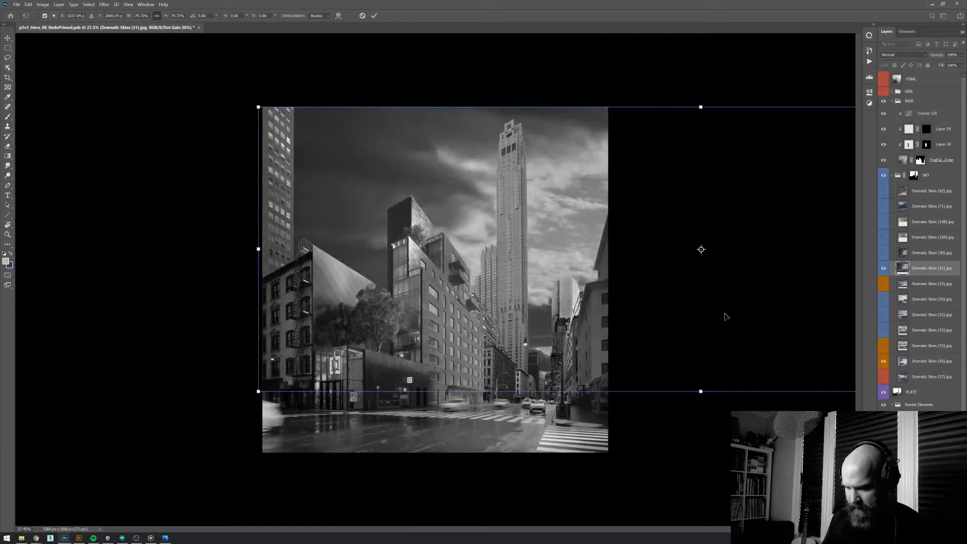
drag(724, 318, 284, 352)
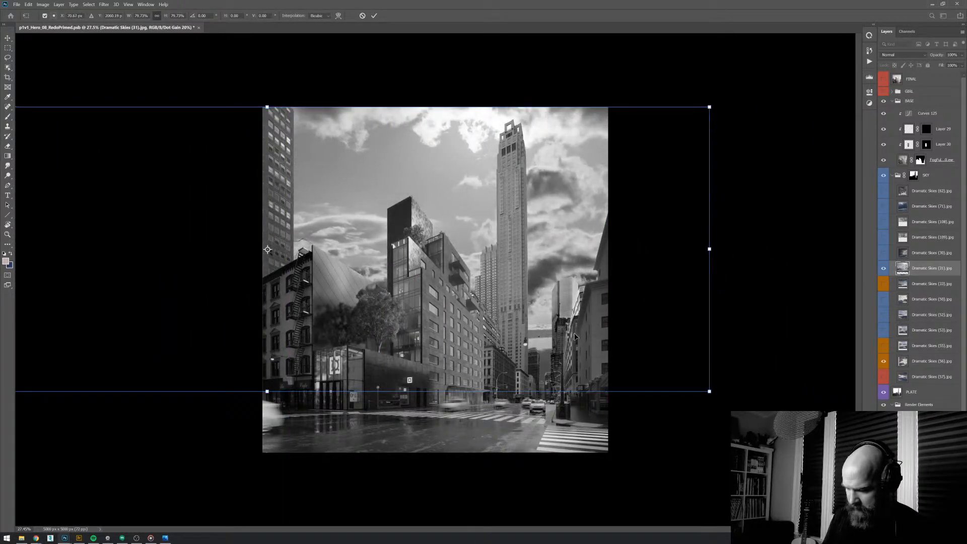
drag(577, 336, 600, 311)
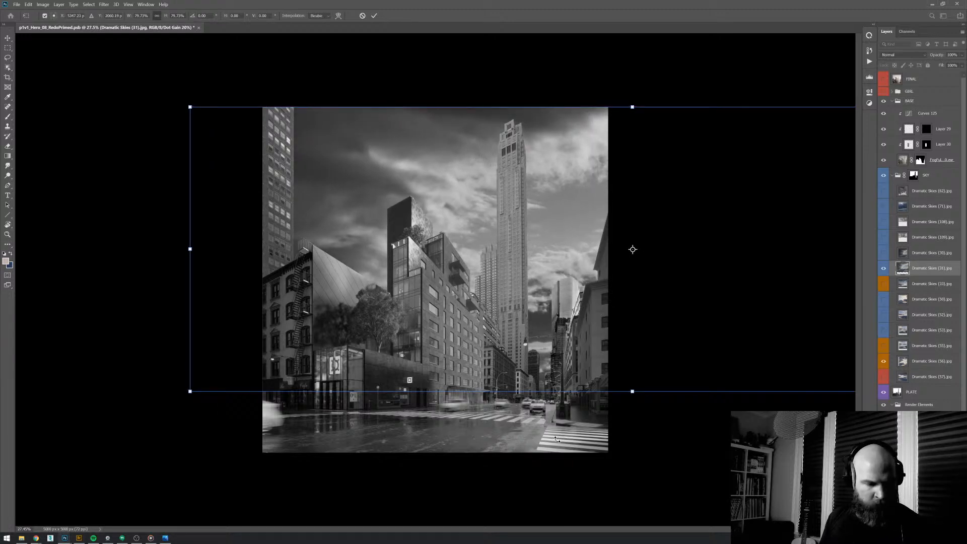
key(Return)
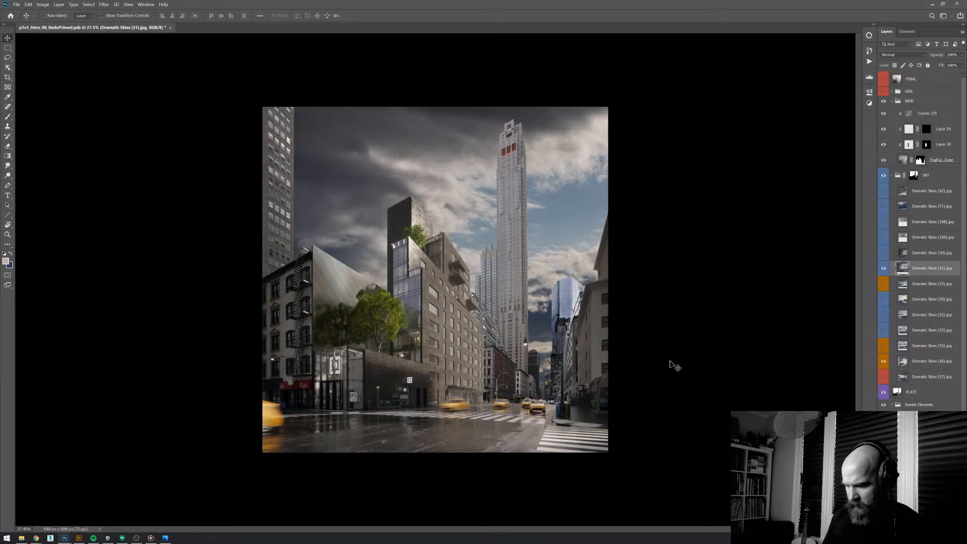
- Mark the Dramatic Skies (31) layer orange and replace it in view with Dramatic Skies (30)
drag(634, 271, 625, 272)
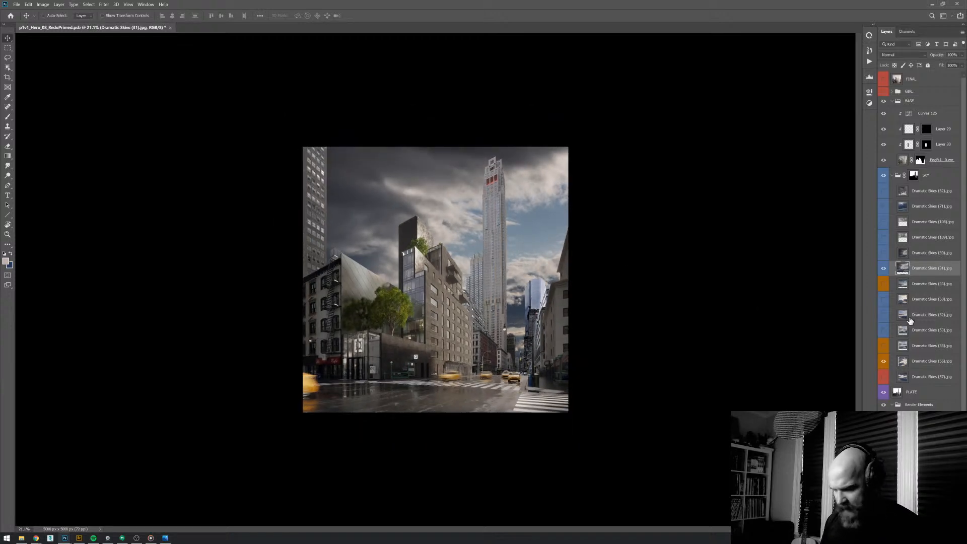
drag(391, 195, 396, 195)
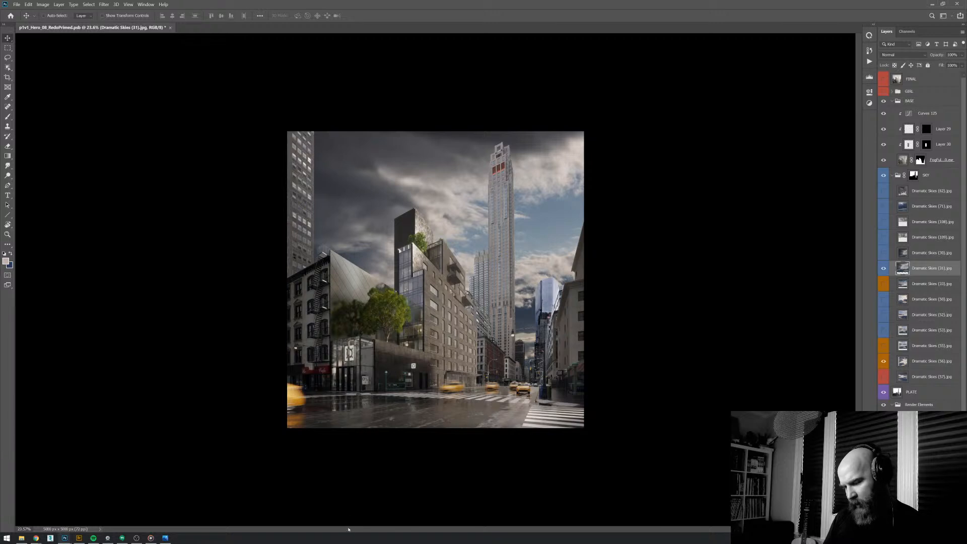
right_click(882, 273)
click(892, 304)
click(884, 268)
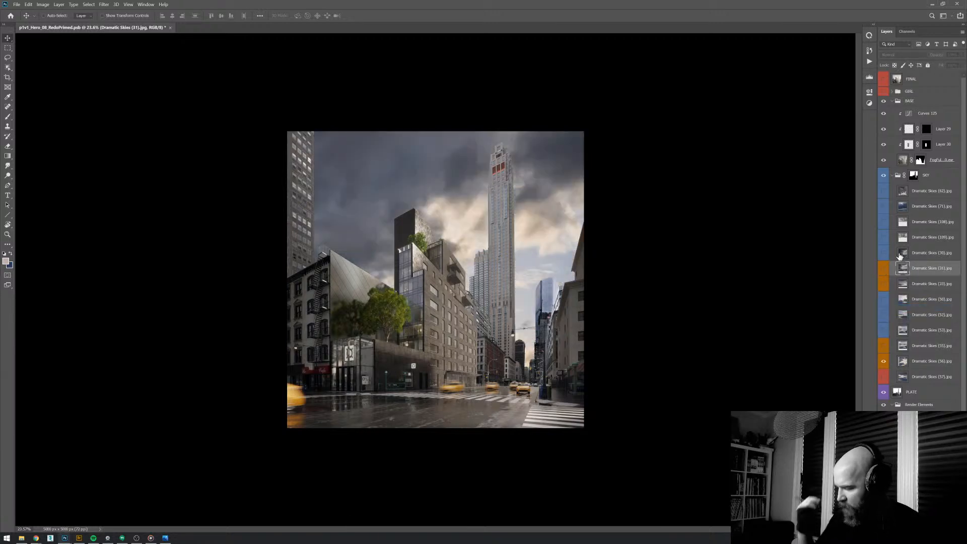
click(885, 256)
scroll(651, 344, down, 2)
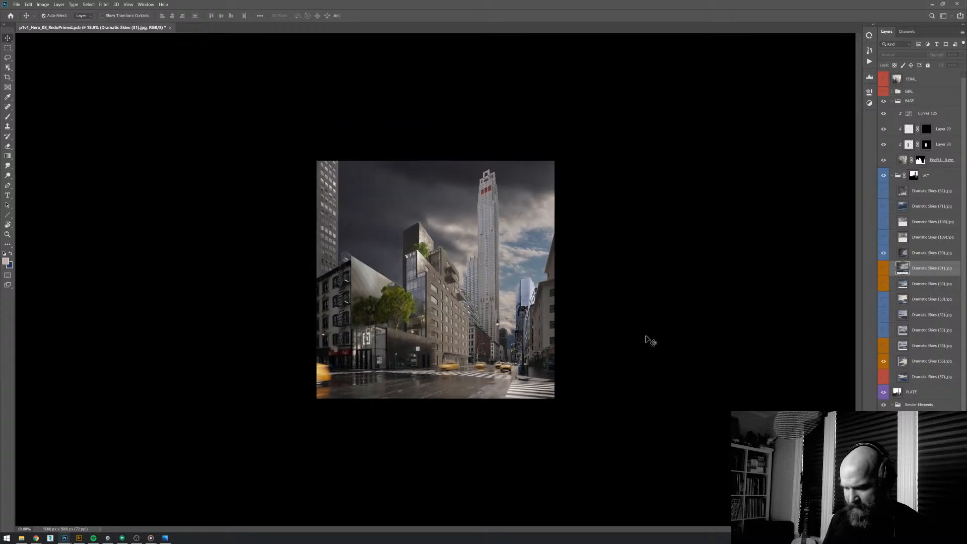
- Shrink the Dramatic Skies (30) sky to about 77.1% and position it behind the buildings in the grayscale preview, applying the transform
click(928, 252)
key(ctrl+t)
scroll(600, 362, down, 3)
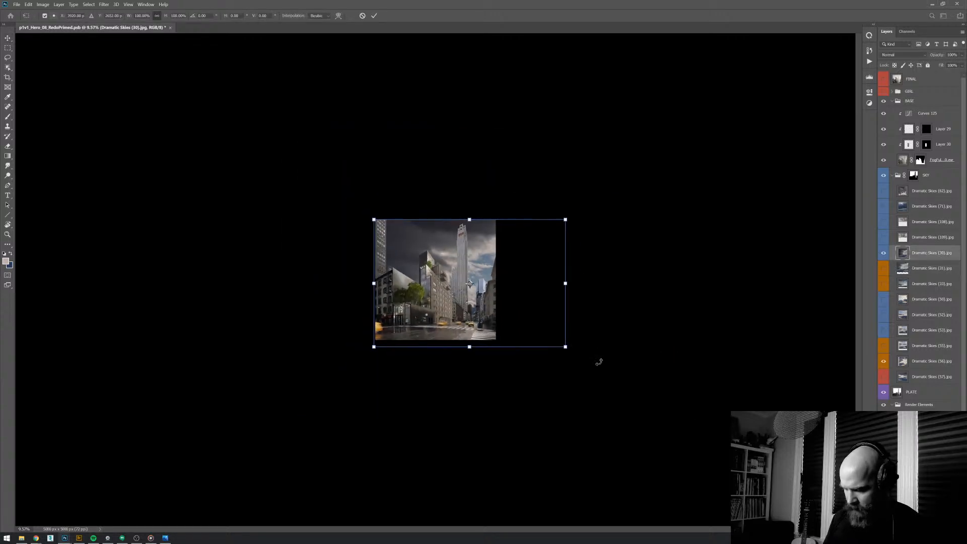
drag(566, 348, 660, 343)
scroll(519, 313, up, 3)
key(ctrl+y)
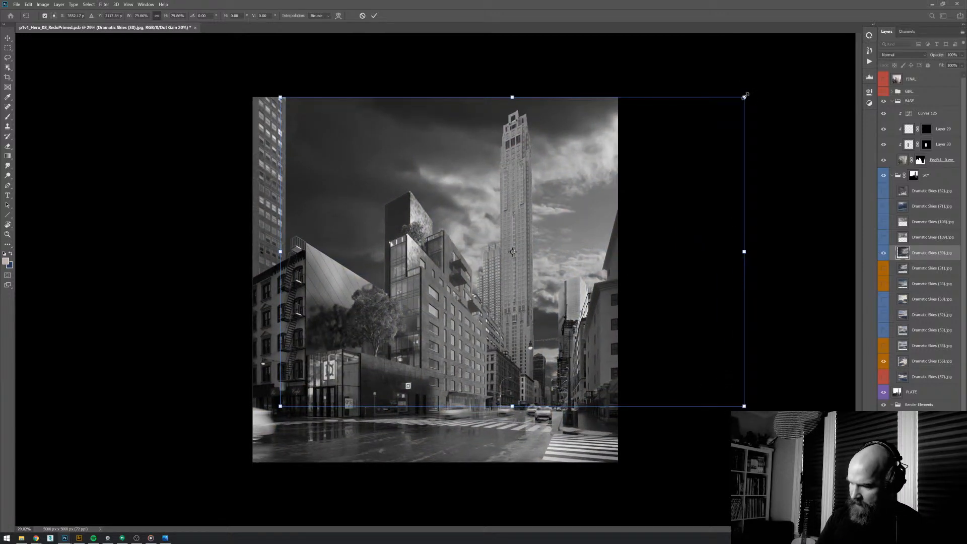
drag(746, 407, 729, 395)
drag(620, 352, 603, 352)
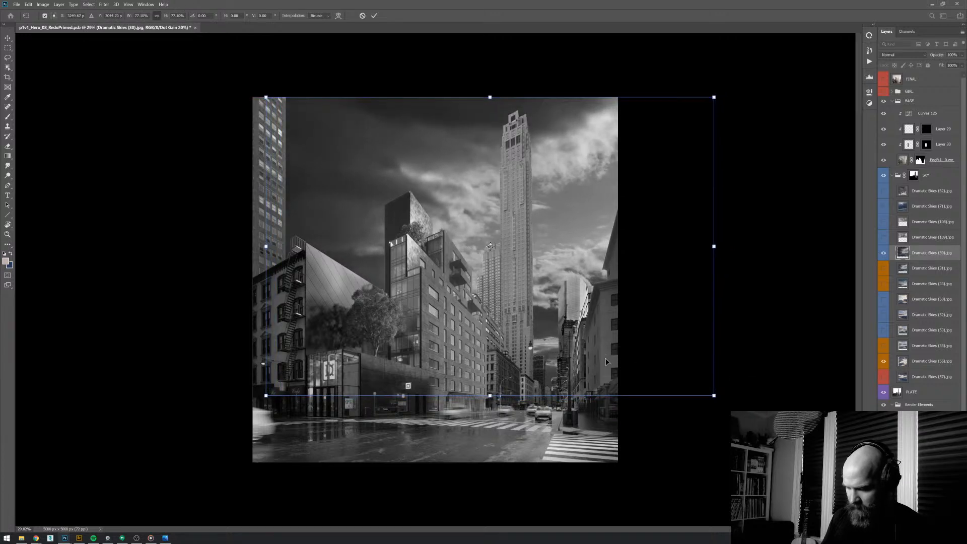
key(Return)
- Mark the Dramatic Skies (30) layer orange and replace it with Dramatic Skies (109), viewed in colour
right_click(894, 260)
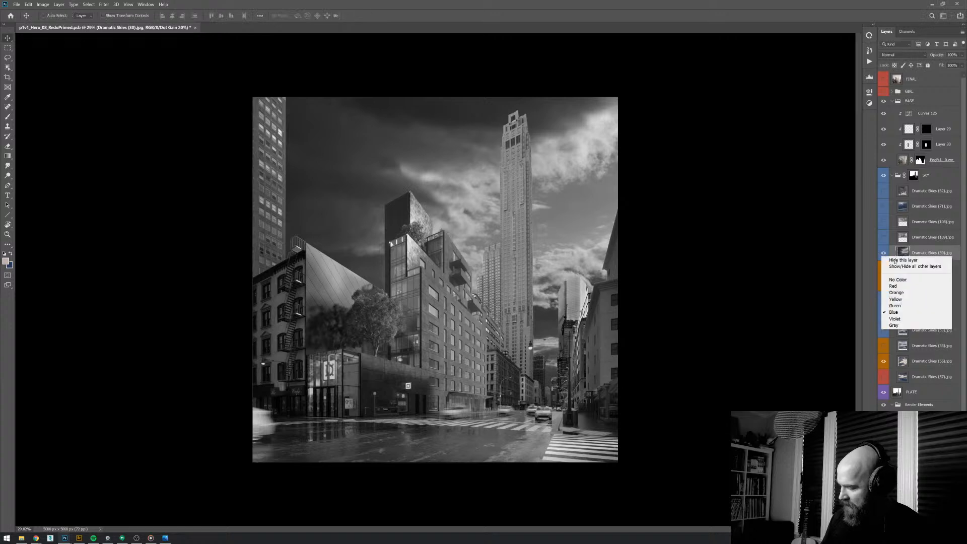
click(899, 292)
click(883, 253)
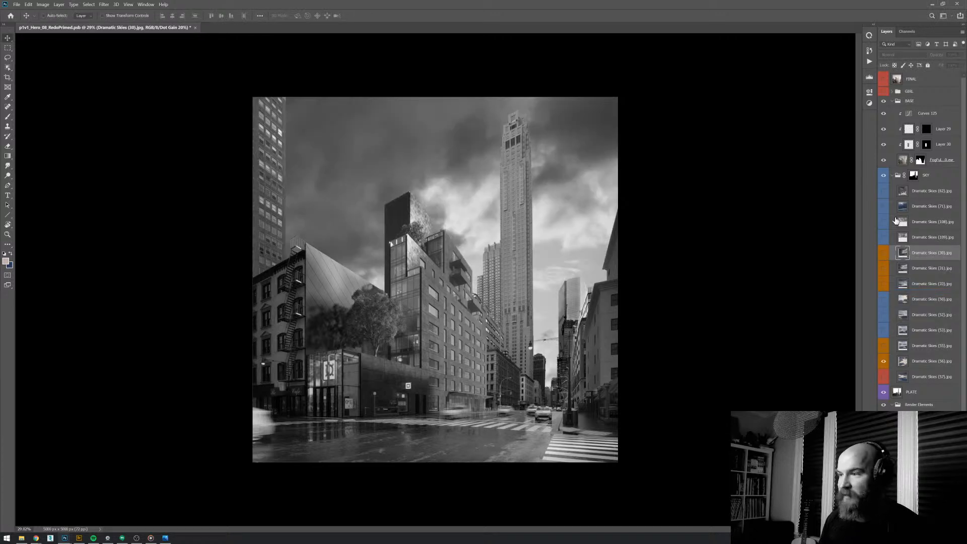
click(883, 237)
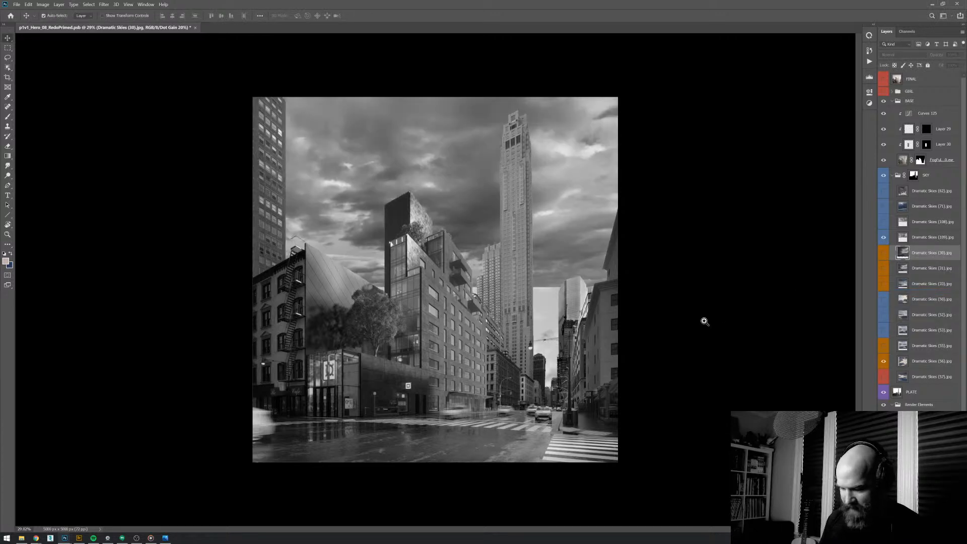
drag(705, 321, 625, 310)
key(ctrl+y)
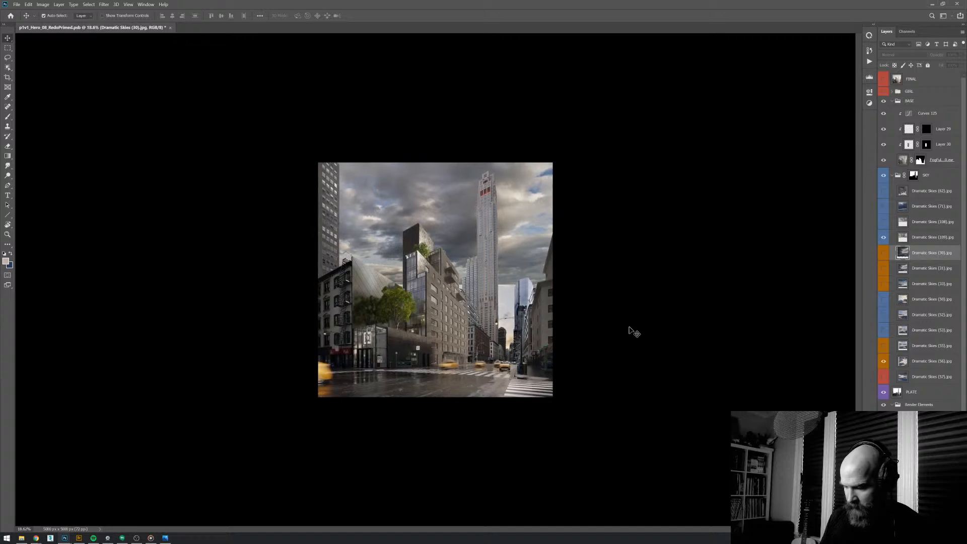
- Try enlarging the Dramatic Skies (109) sky to about 165% and flipping it horizontally
click(920, 237)
key(ctrl+t)
drag(566, 285, 727, 364)
drag(634, 320, 567, 320)
right_click(528, 318)
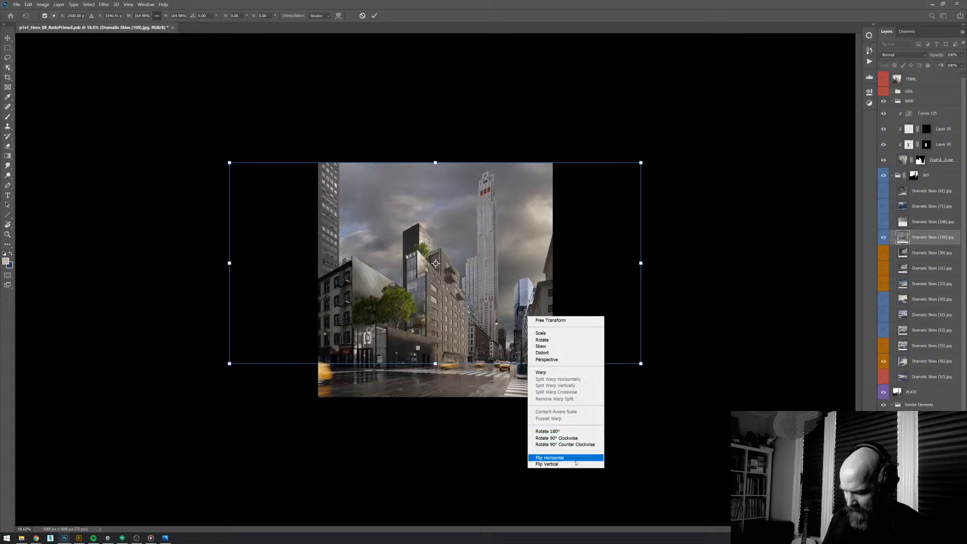
click(552, 457)
- Try the flipped Dramatic Skies (109) sky further across the image, flip it back horizontally and move it again
drag(524, 325, 434, 337)
right_click(474, 327)
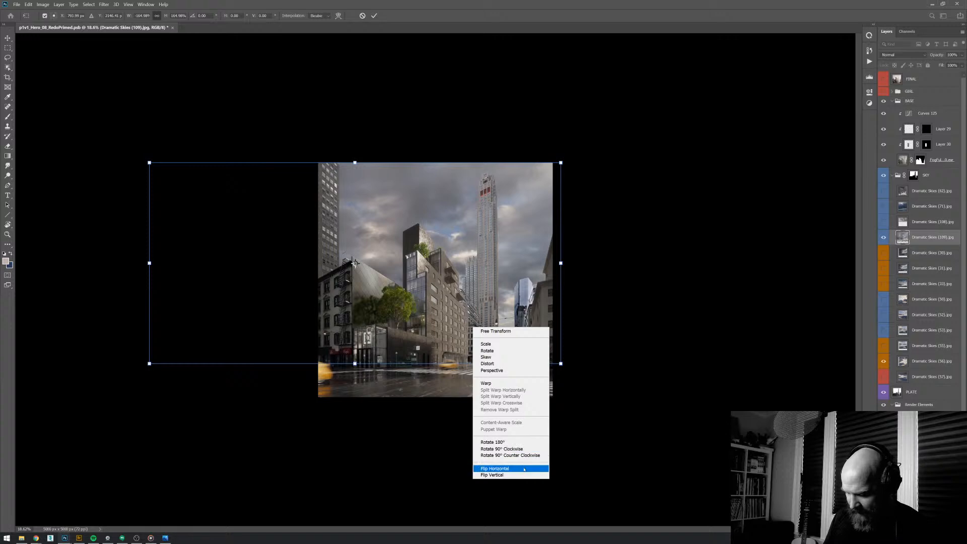
click(499, 468)
drag(476, 324, 655, 323)
- Try smaller sizes and other placements for the Dramatic Skies (109) sky and leave the transform without applying it
drag(729, 364, 714, 356)
ctrl+click(544, 292)
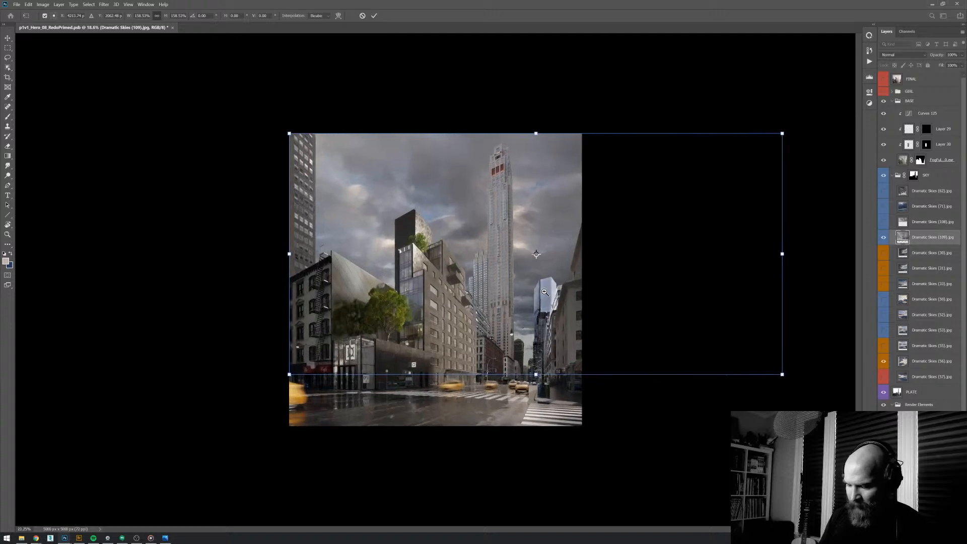
drag(782, 375, 775, 371)
drag(775, 133, 754, 144)
drag(656, 238, 655, 227)
drag(753, 360, 779, 372)
key(Return)
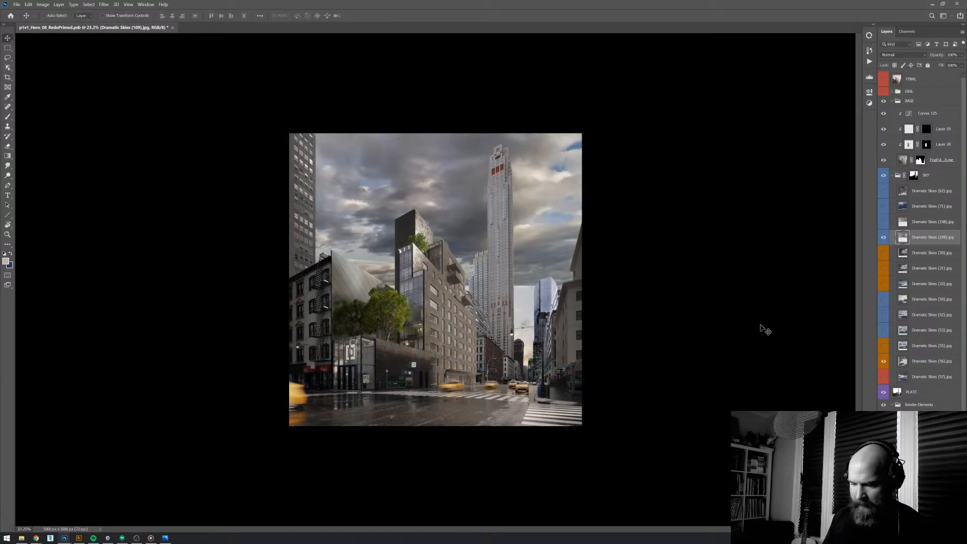
- Replace Dramatic Skies (109) in view with Dramatic Skies (108) and select that layer
click(885, 239)
click(885, 226)
click(920, 225)
key(ctrl+6)
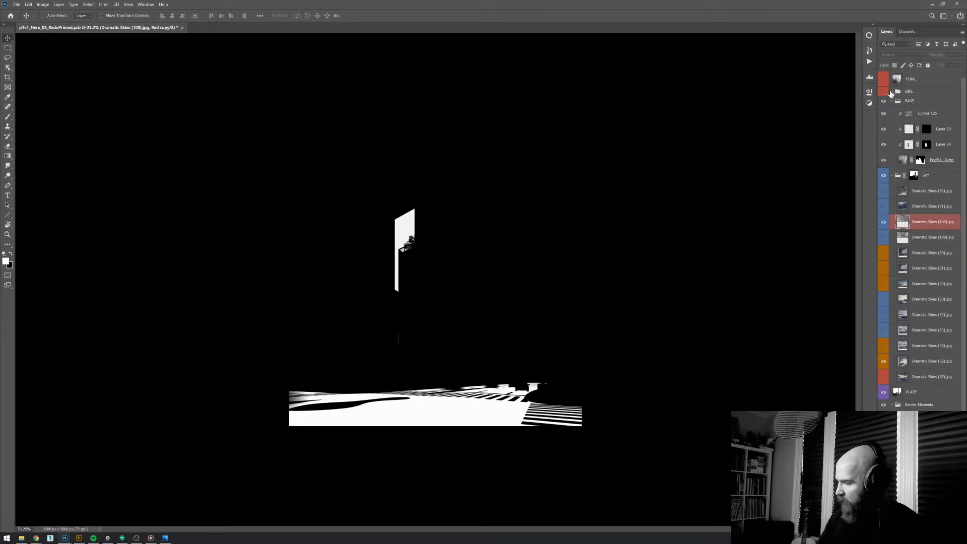
click(901, 31)
click(905, 46)
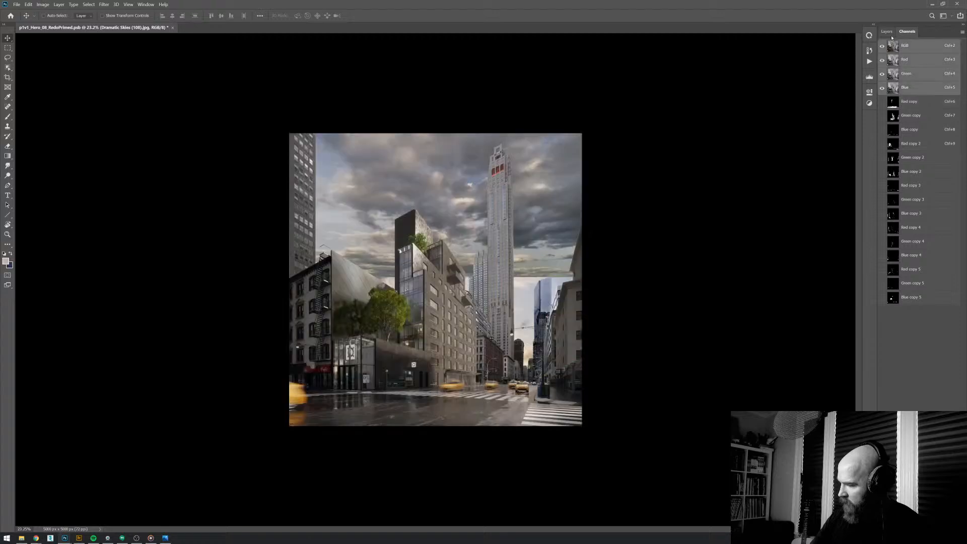
click(887, 31)
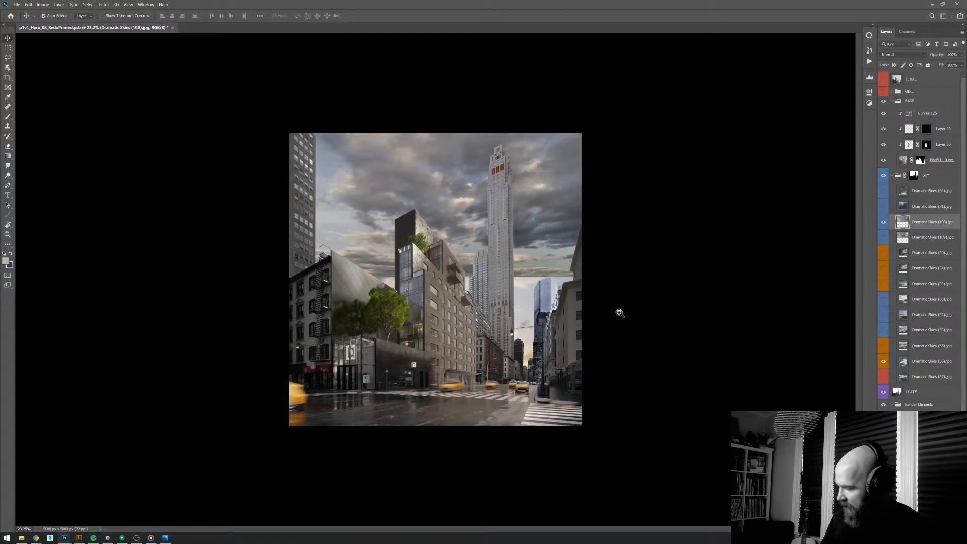
- Enlarge the Dramatic Skies (108) sky to about 165%, flip it horizontally, reposition it behind the skyline and apply the transform
scroll(619, 310, down, 1)
click(884, 223)
click(884, 222)
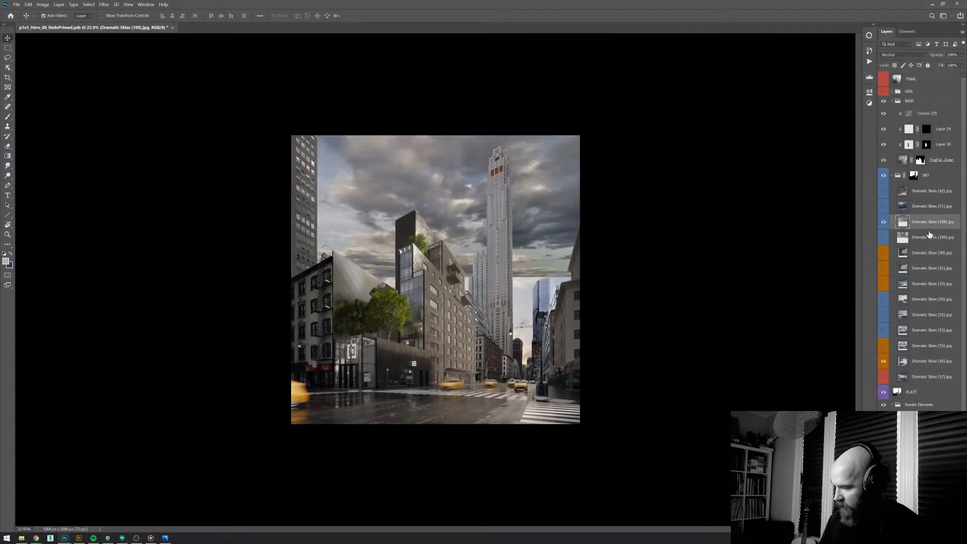
key(ctrl+t)
drag(597, 276, 801, 369)
right_click(553, 302)
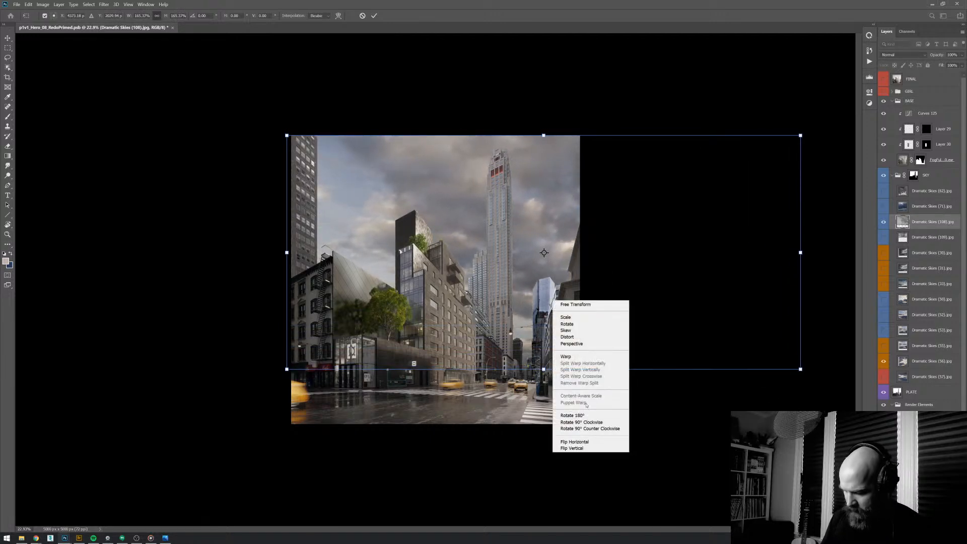
click(562, 445)
drag(593, 324, 438, 330)
mouse_move(549, 344)
mouse_down()
mouse_move(507, 344)
mouse_move(571, 326)
mouse_up()
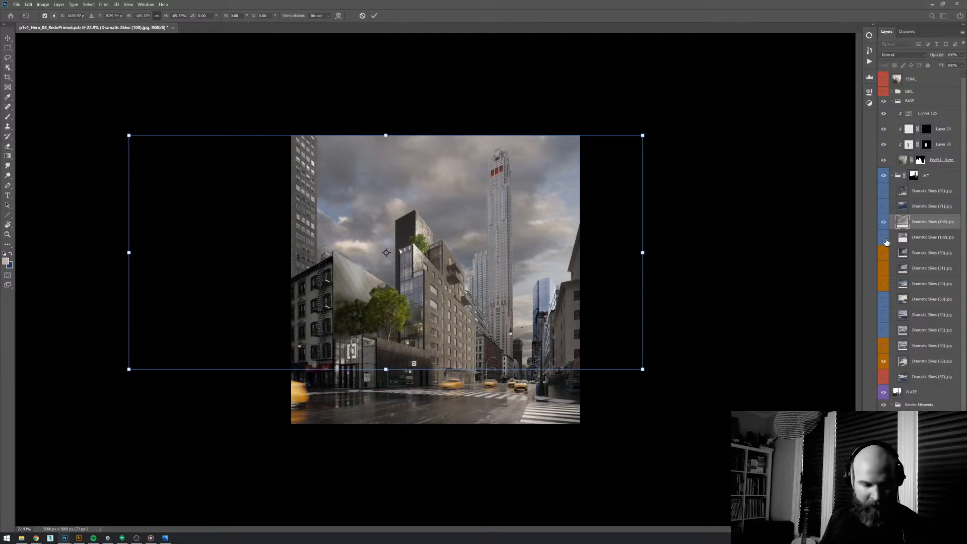
key(Return)
- Mark the Dramatic Skies (108) layer orange and hide it
right_click(884, 221)
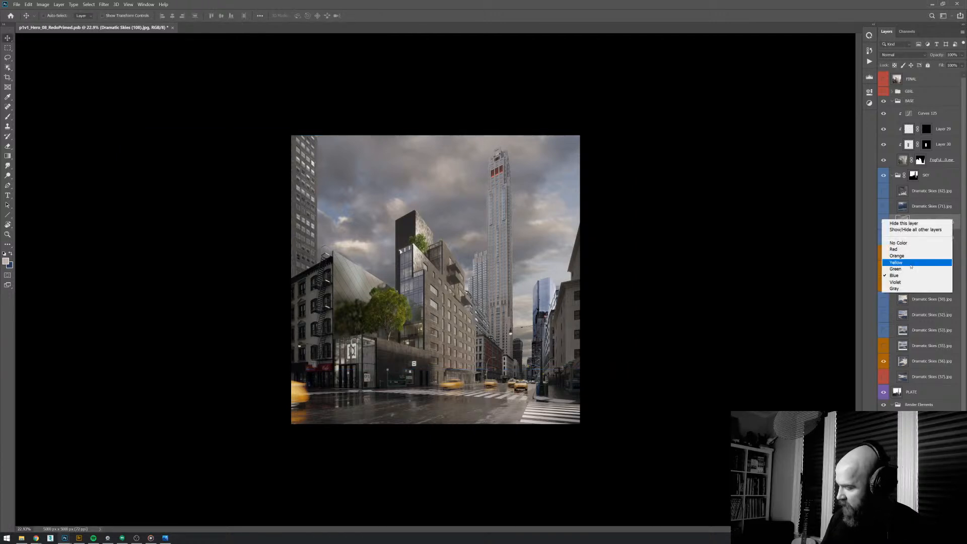
click(911, 263)
click(884, 220)
- Delete the rejected Dramatic Skies (109), (50), (52), (53) and (57) layers from the SKY group
click(905, 238)
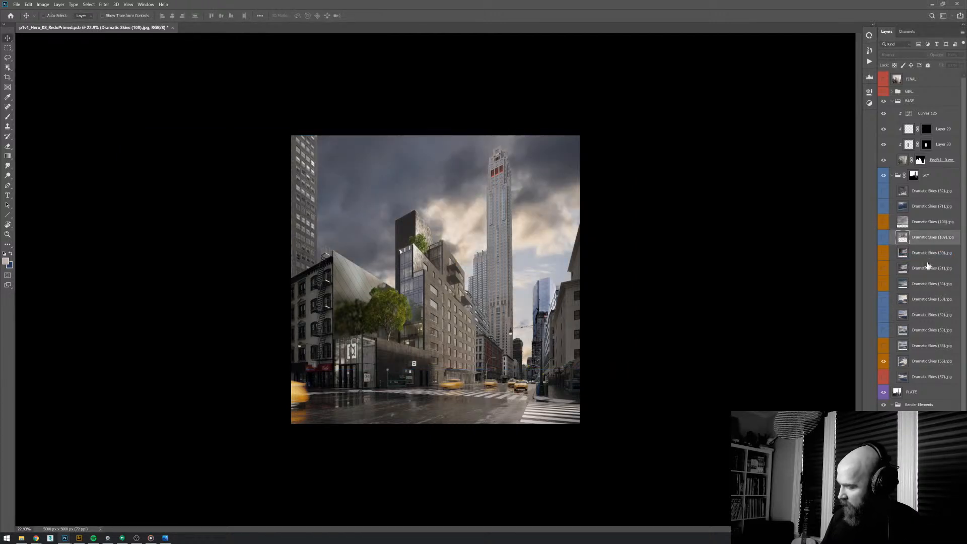
ctrl+click(928, 300)
ctrl+click(927, 315)
ctrl+click(926, 330)
ctrl+click(925, 346)
ctrl+click(926, 361)
ctrl+click(925, 377)
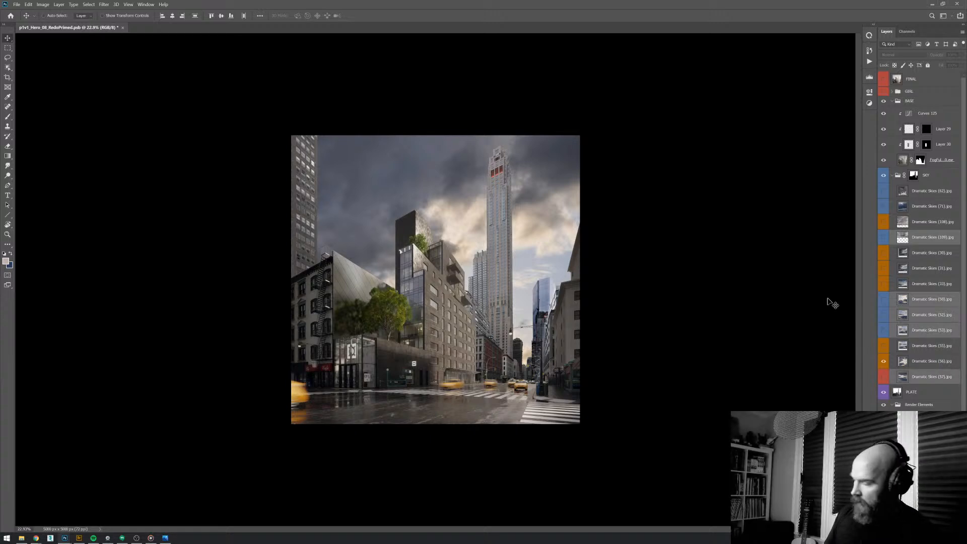
key(Delete)
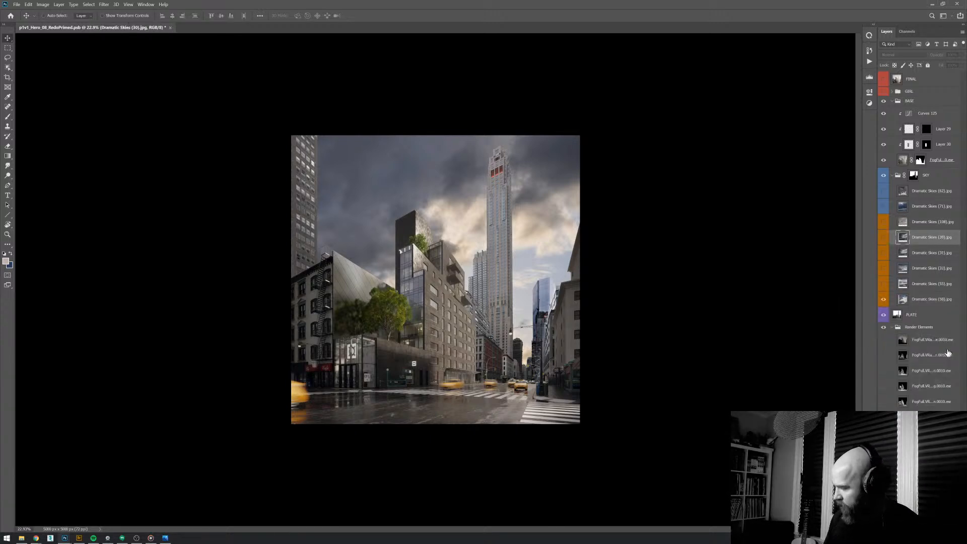
- Try the Dramatic Skies (71) sky behind the skyline, scaled to about 77%, flipped horizontally and repositioned, and apply the transform
click(907, 206)
click(884, 207)
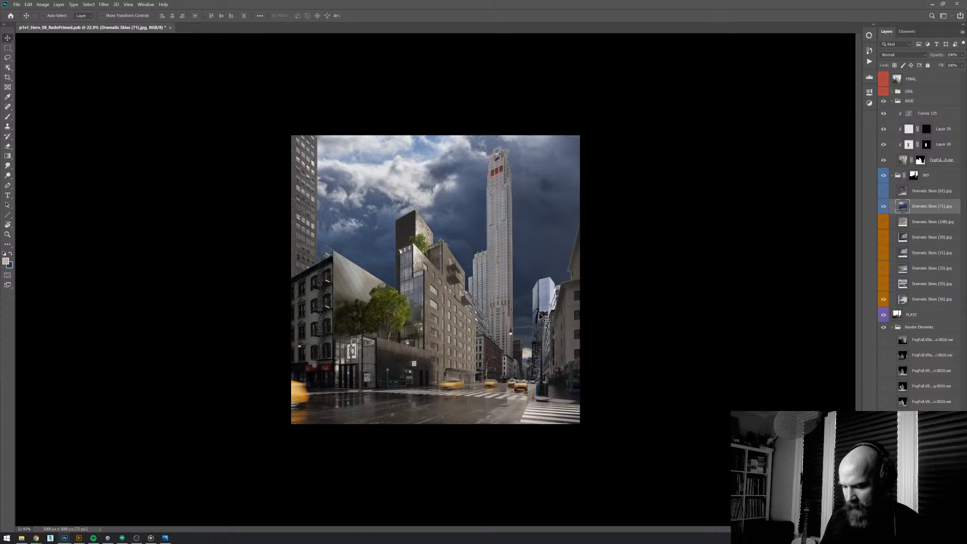
key(ctrl+space)
key(ctrl+t)
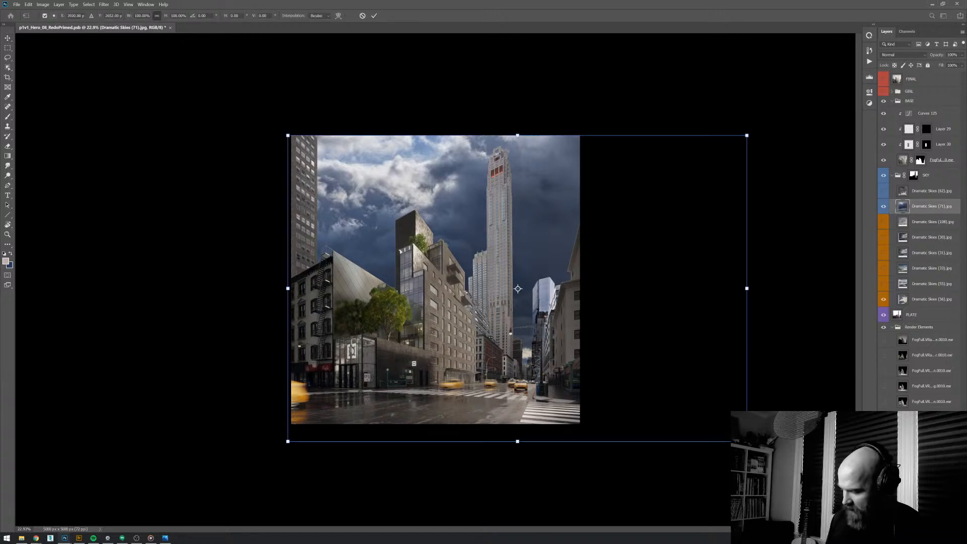
drag(747, 442, 641, 368)
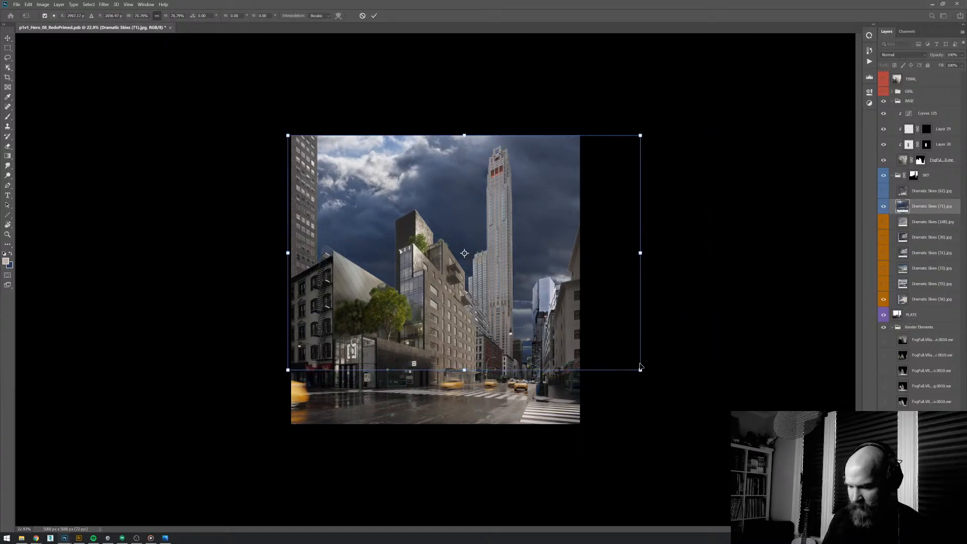
drag(560, 288, 558, 317)
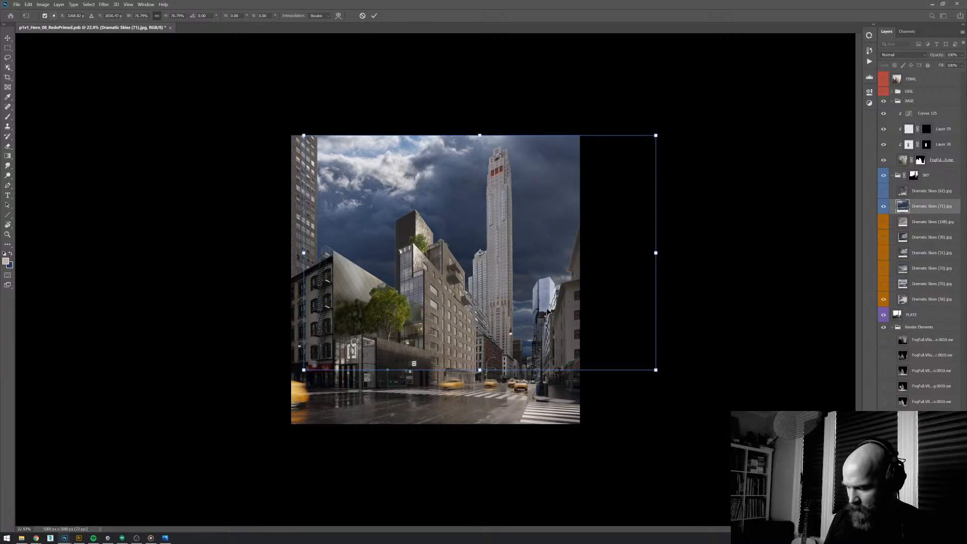
right_click(547, 312)
click(587, 450)
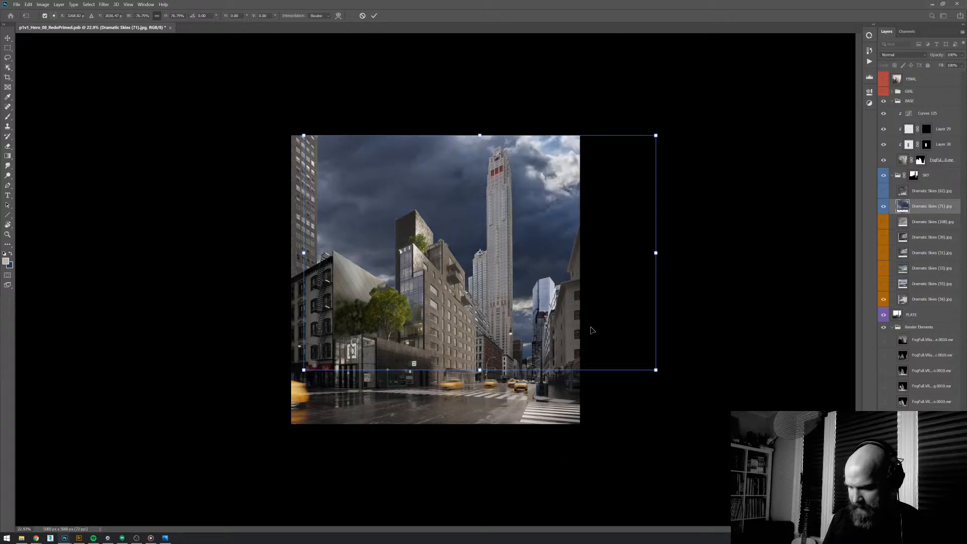
drag(605, 328, 567, 358)
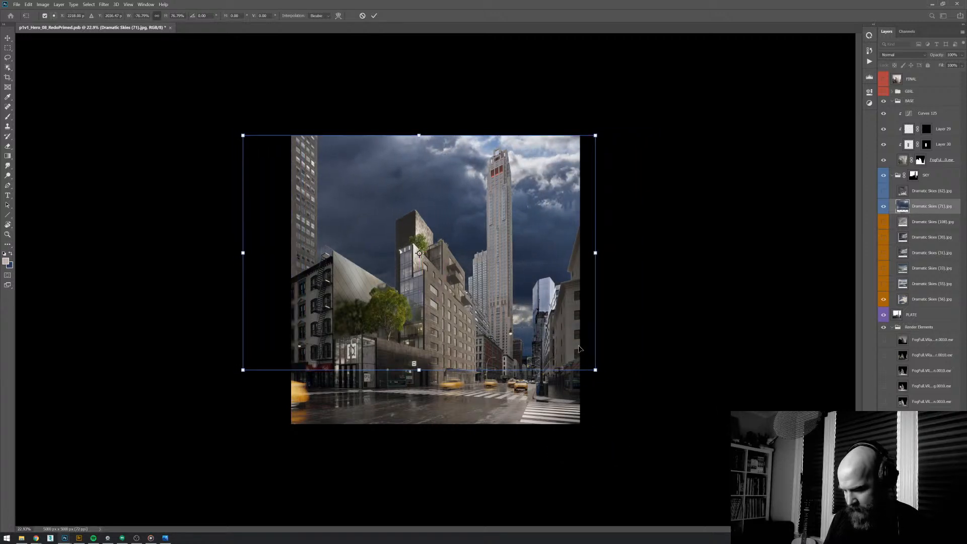
key(Return)
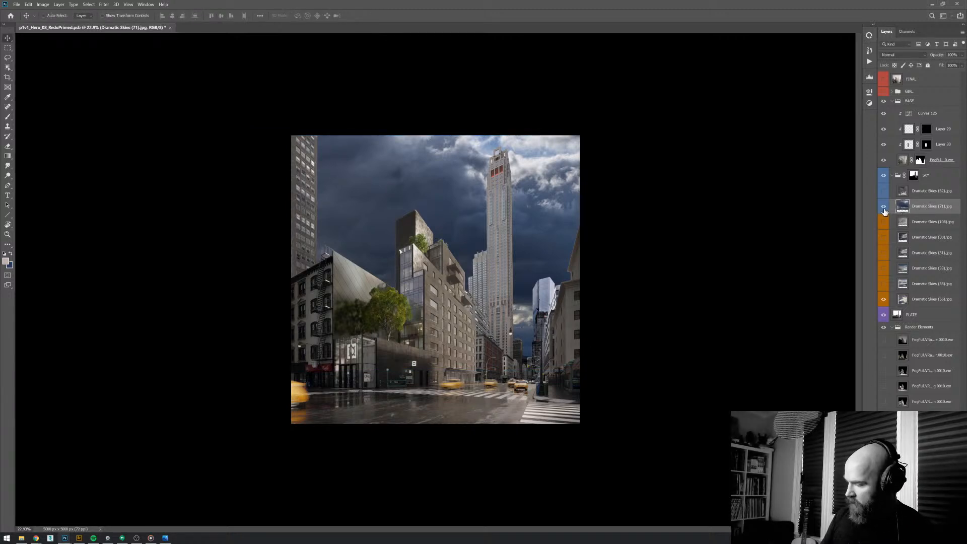
- Delete the rejected Dramatic Skies (71) layer and show the Dramatic Skies (62) sky
key(Delete)
click(884, 191)
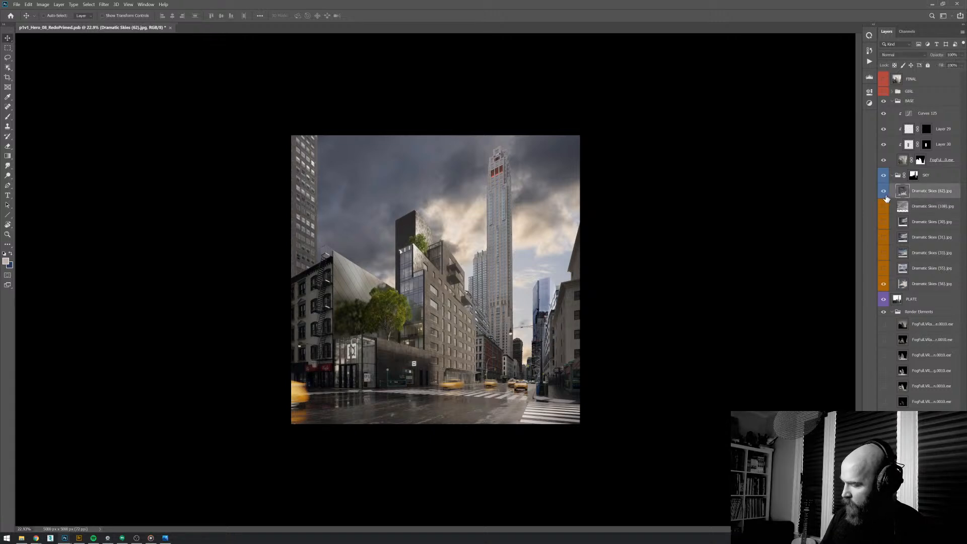
- Try the Dramatic Skies (62) sky scaled to about 89% and moved up behind the skyline, flipping it horizontally and back
key(ctrl+t)
scroll(636, 339, down, 5)
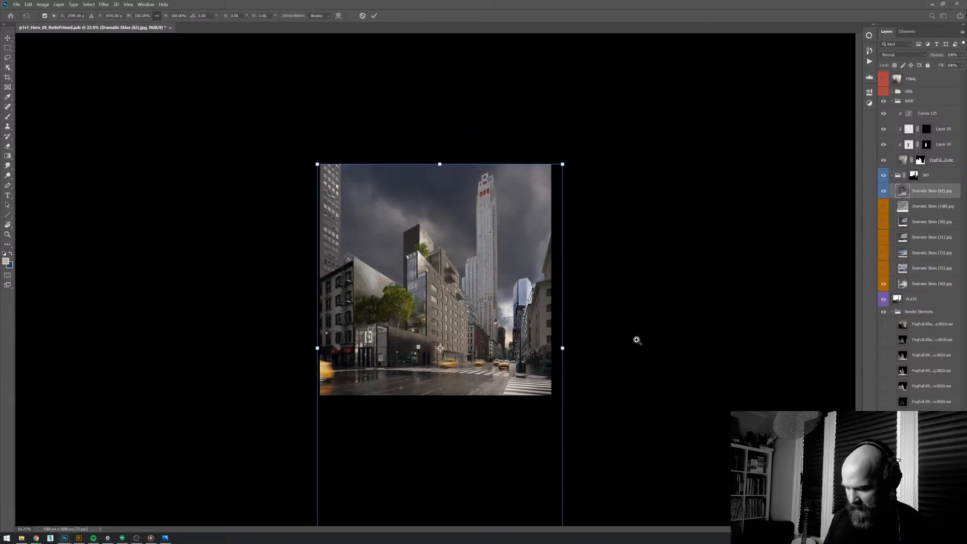
drag(376, 407, 385, 393)
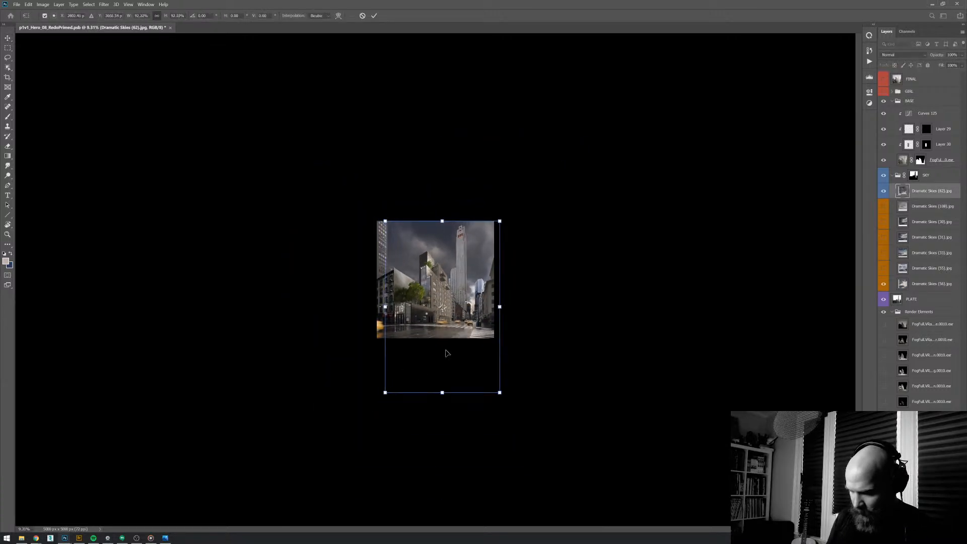
drag(506, 393, 496, 321)
scroll(477, 350, up, 2)
scroll(497, 321, up, 2)
drag(539, 375, 534, 343)
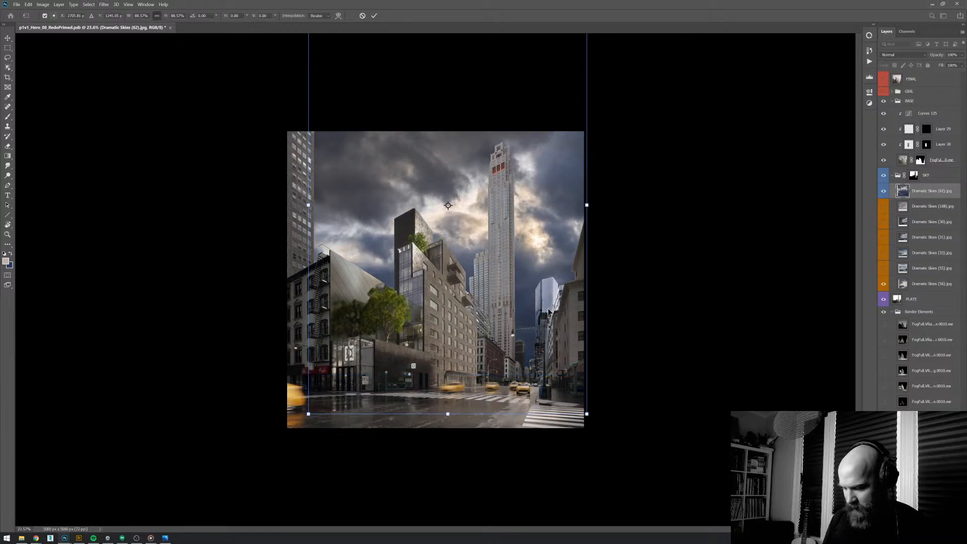
right_click(565, 330)
click(603, 477)
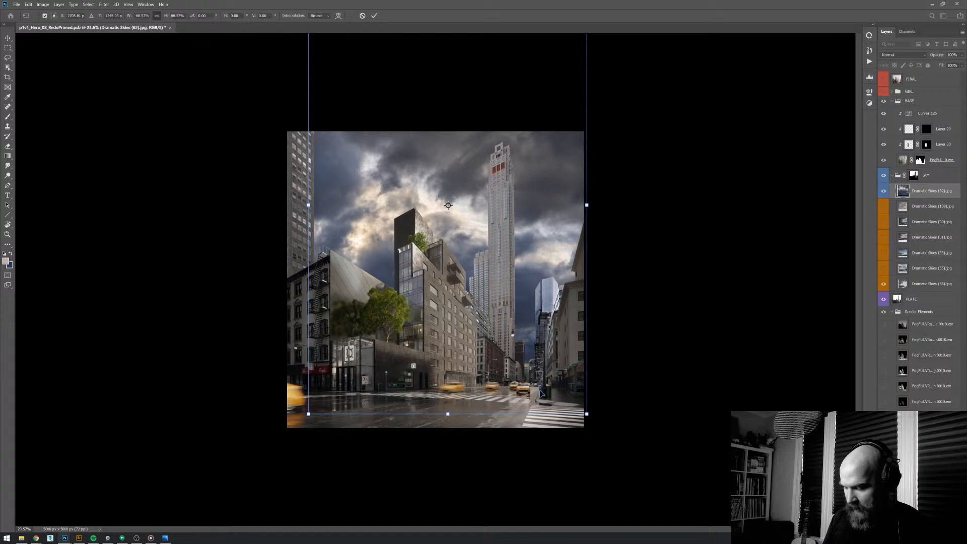
right_click(544, 349)
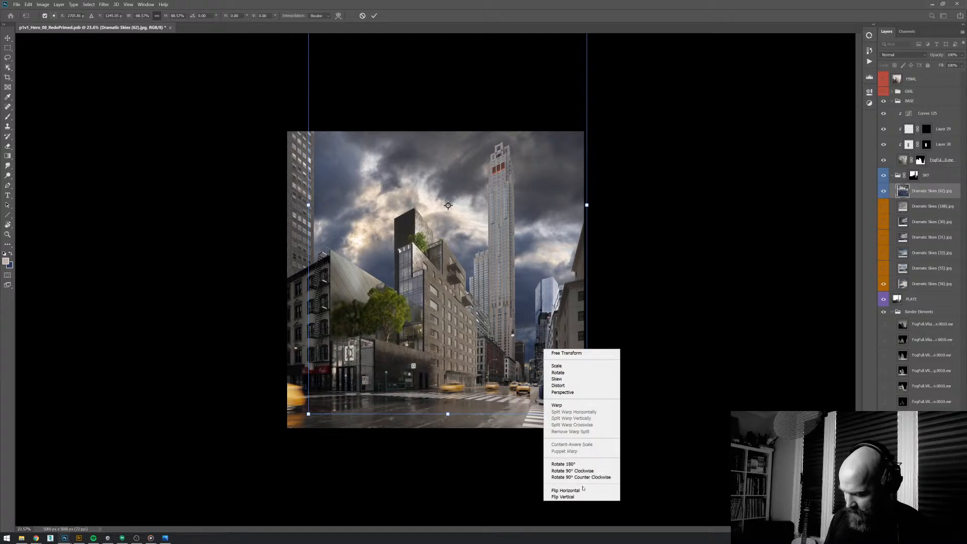
click(566, 490)
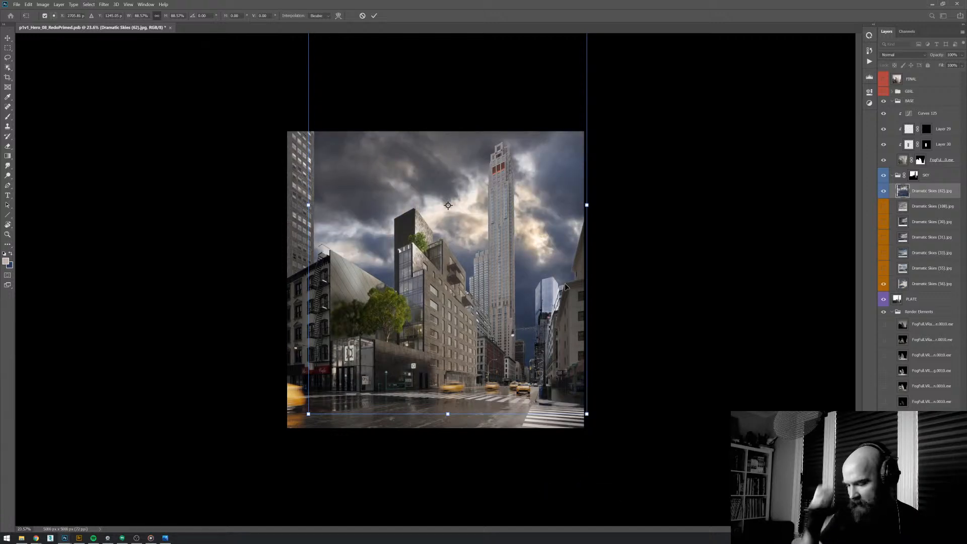
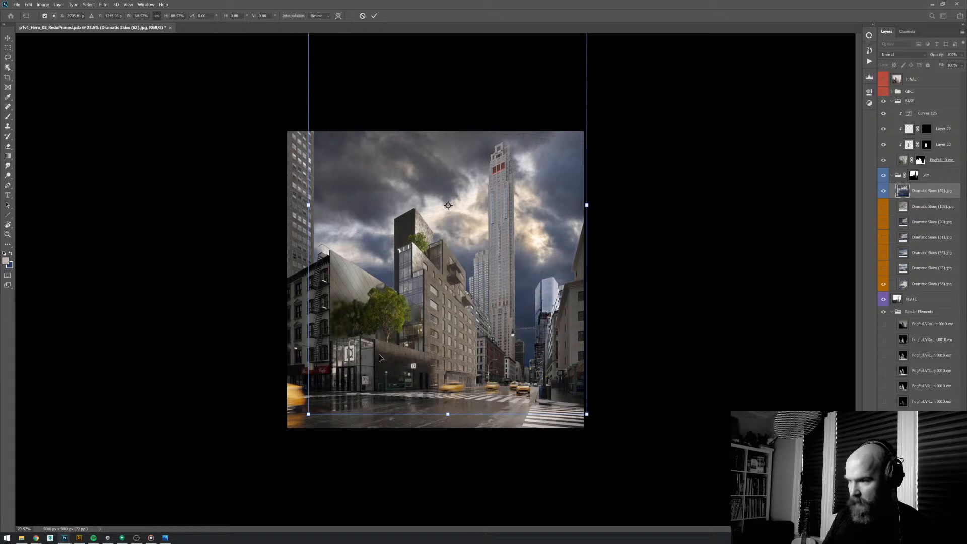
key(Escape)
- Delete the Dramatic Skies (62) layer and show the remaining orange skies except Dramatic Skies (108)
key(Delete)
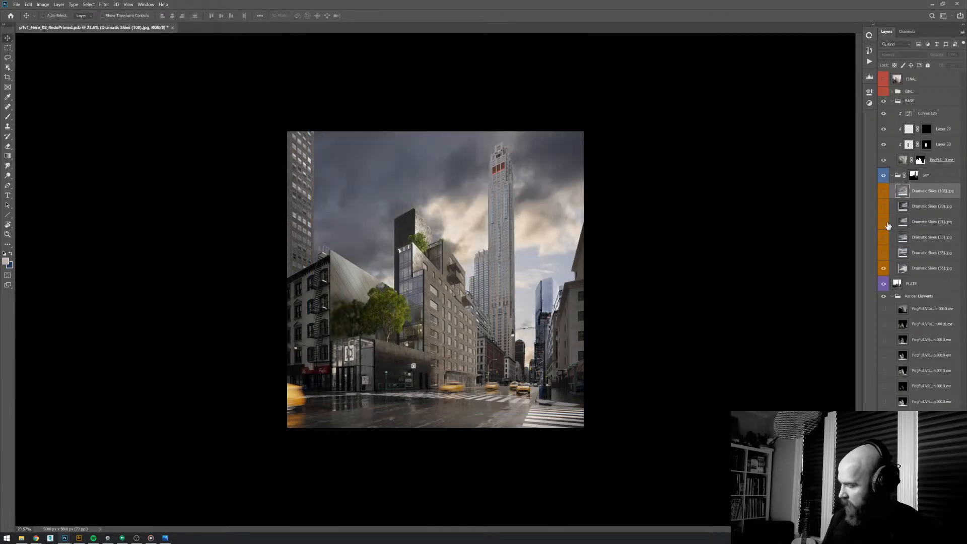
drag(884, 191, 883, 268)
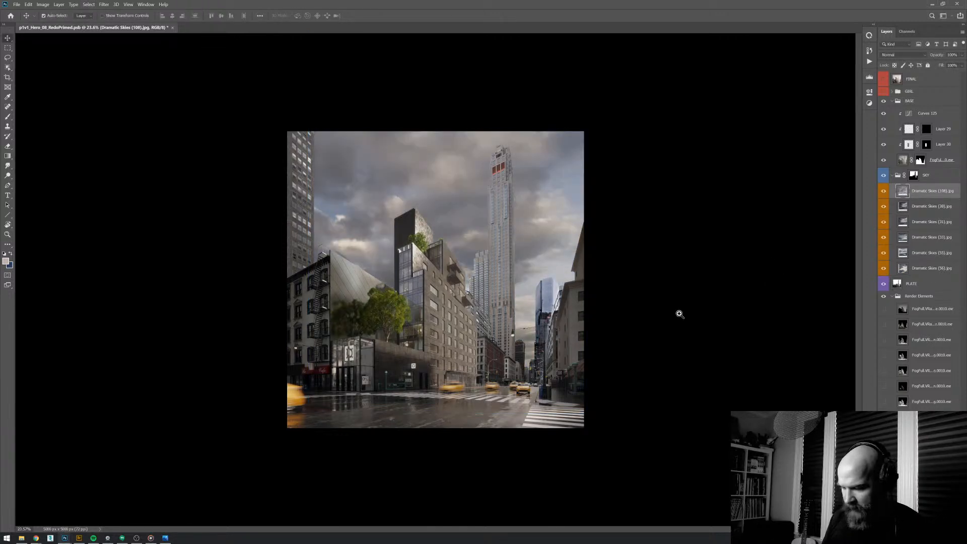
scroll(726, 283, down, 1)
drag(884, 191, 886, 207)
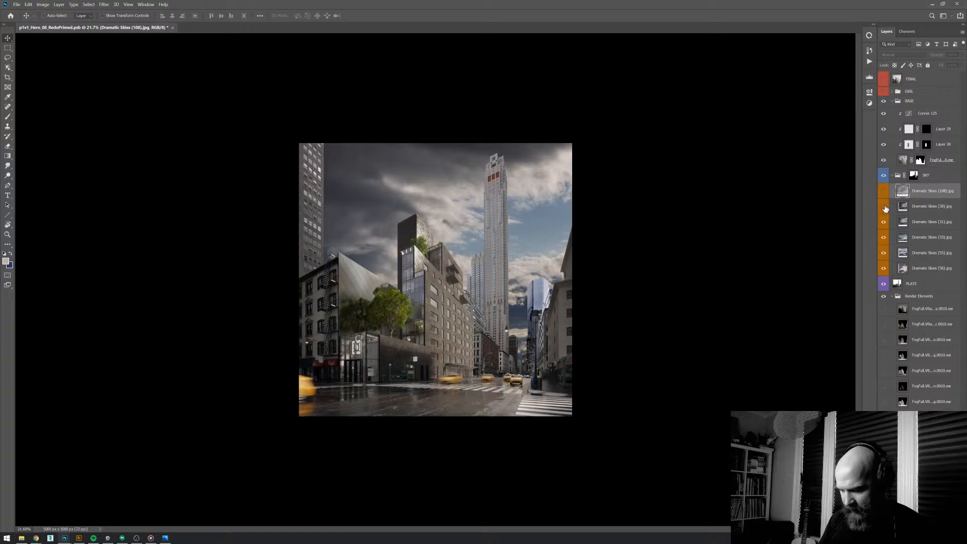
- Compare the Dramatic Skies (30) sky with Dramatic Skies (31) by toggling its visibility, and delete the Dramatic Skies (31) layer
click(885, 207)
click(886, 208)
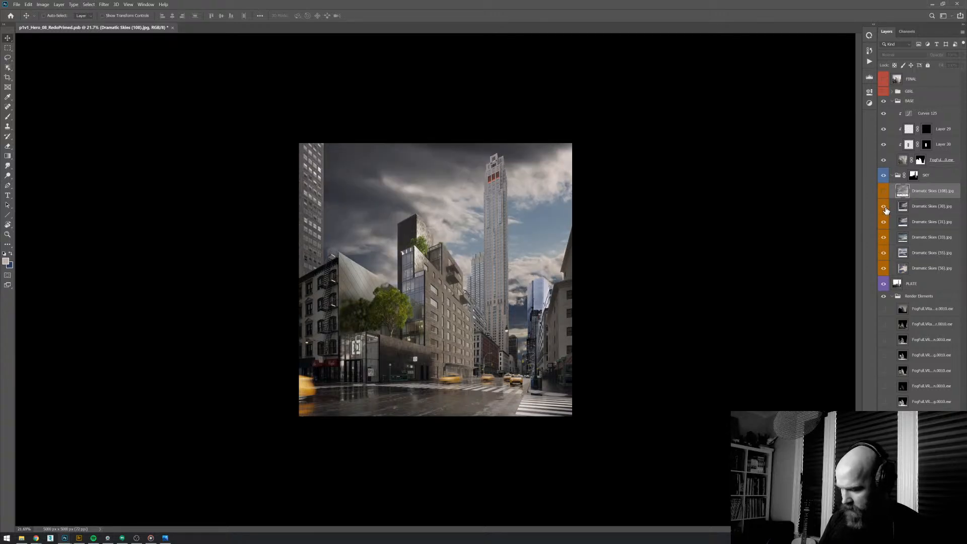
click(884, 207)
click(884, 207)
click(884, 208)
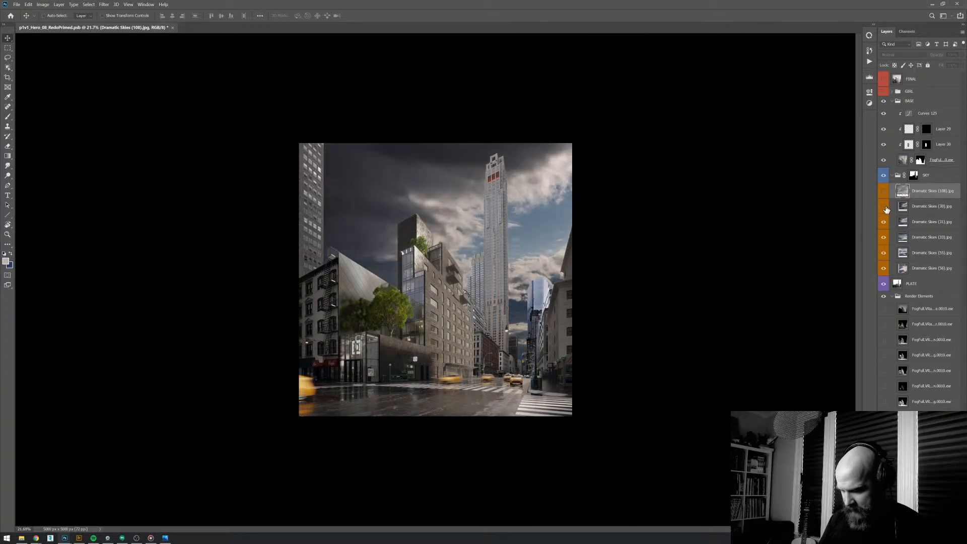
click(885, 207)
click(886, 207)
click(885, 207)
click(885, 208)
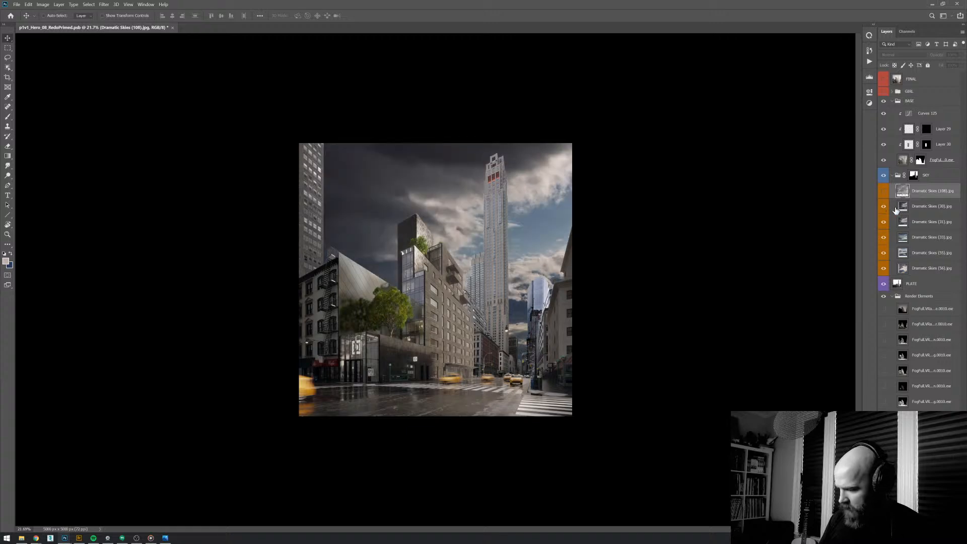
click(903, 208)
click(885, 207)
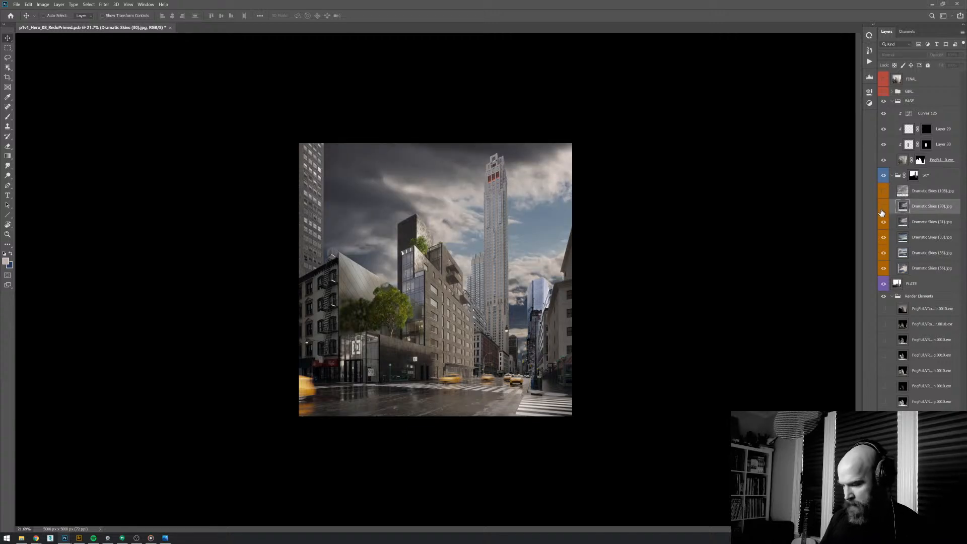
click(884, 208)
click(883, 211)
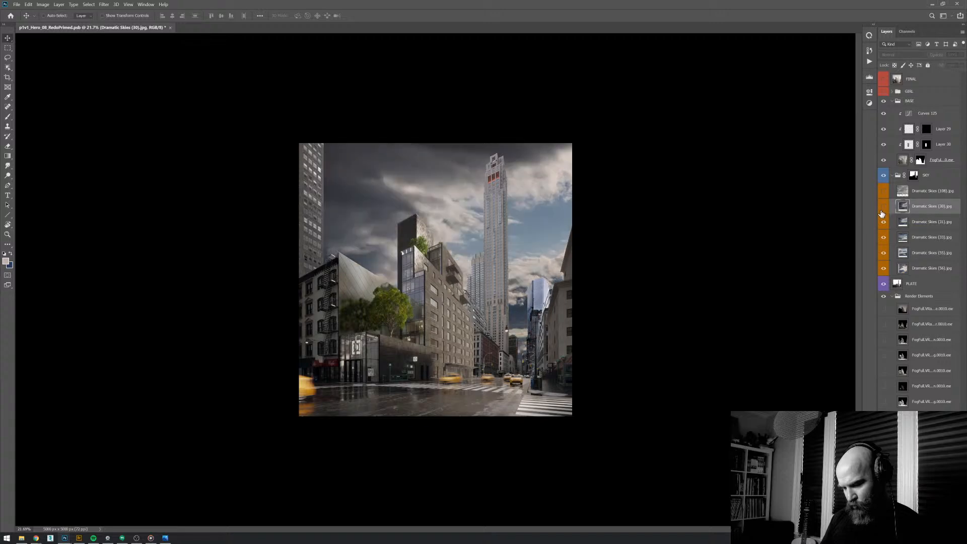
click(883, 211)
click(915, 226)
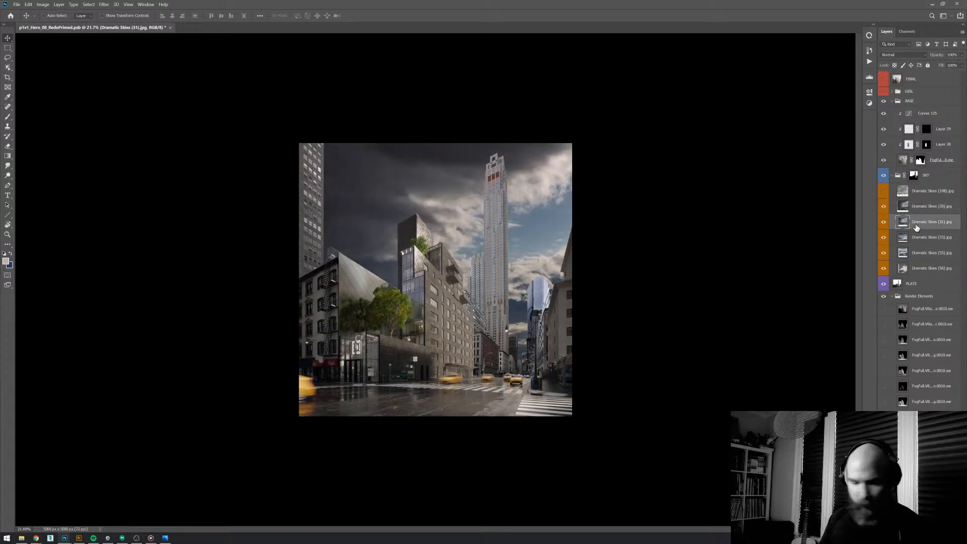
key(Delete)
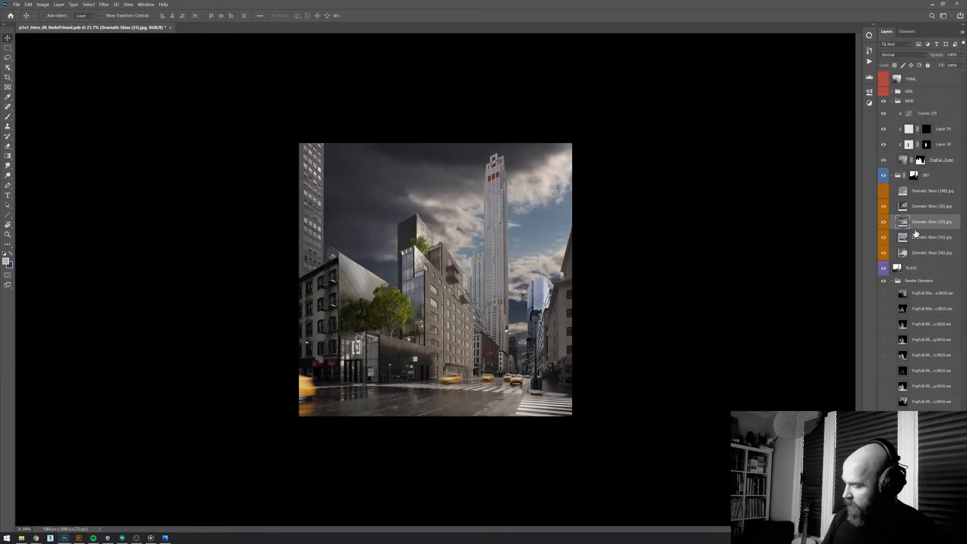
- Compare the Dramatic Skies (30), (33), (55) and (56) skies, ending with Dramatic Skies (30) shown and selected
click(884, 208)
click(884, 208)
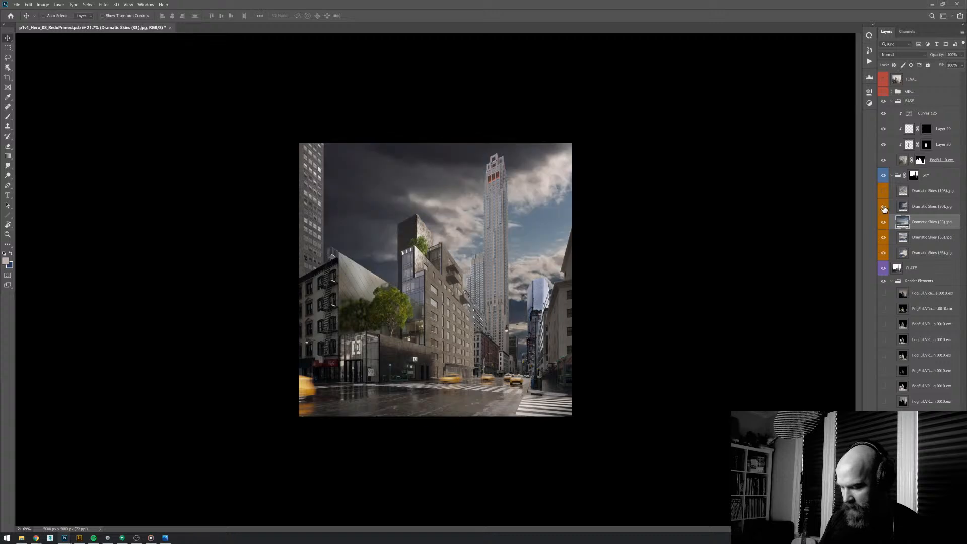
click(884, 207)
click(885, 206)
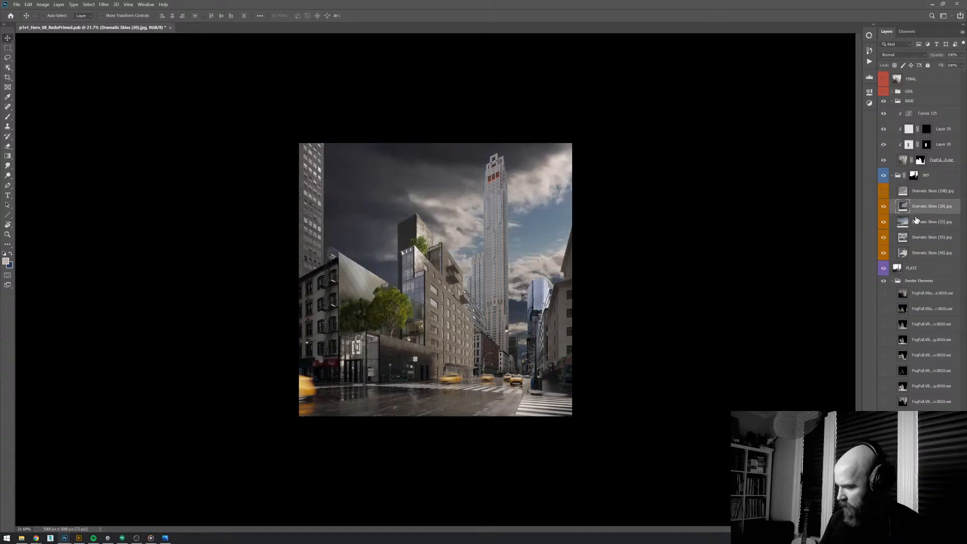
click(884, 207)
click(885, 223)
click(884, 238)
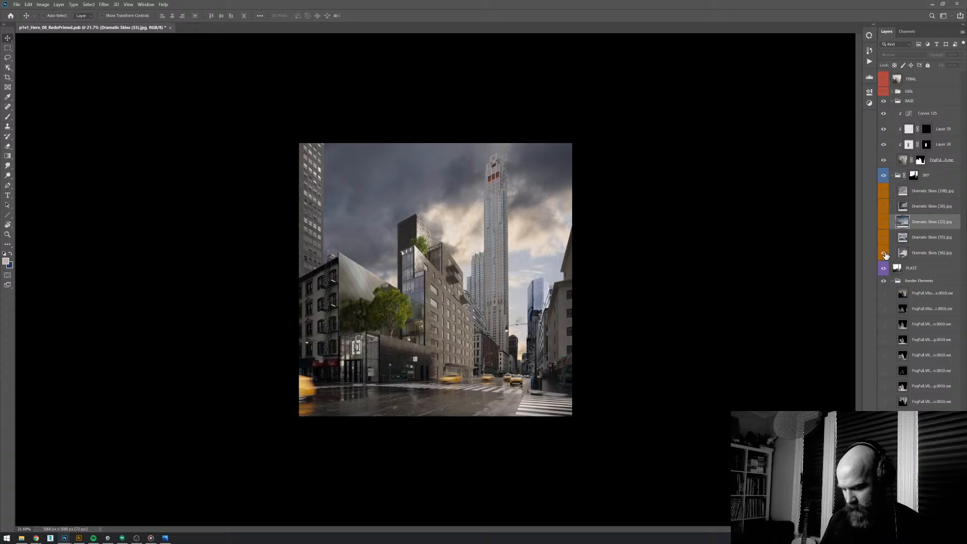
click(885, 222)
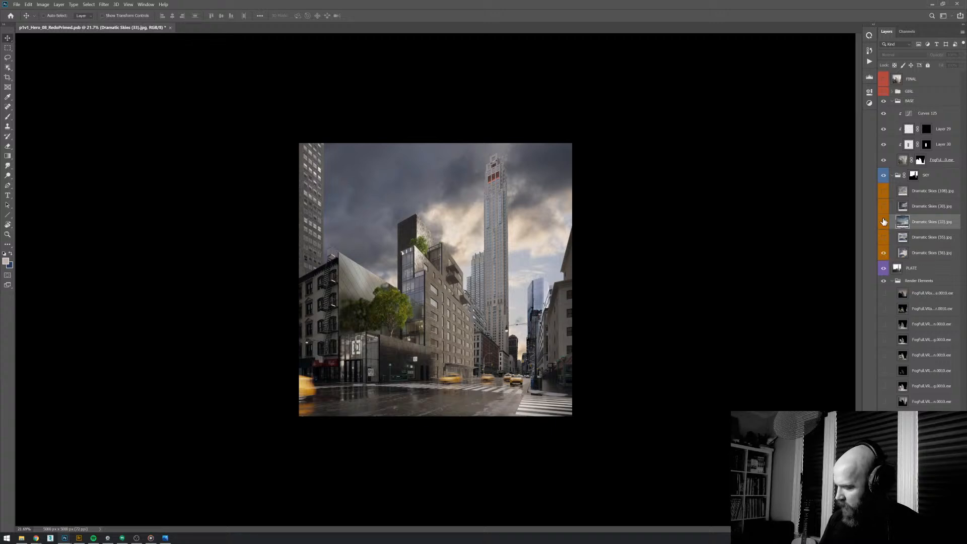
click(884, 207)
click(913, 211)
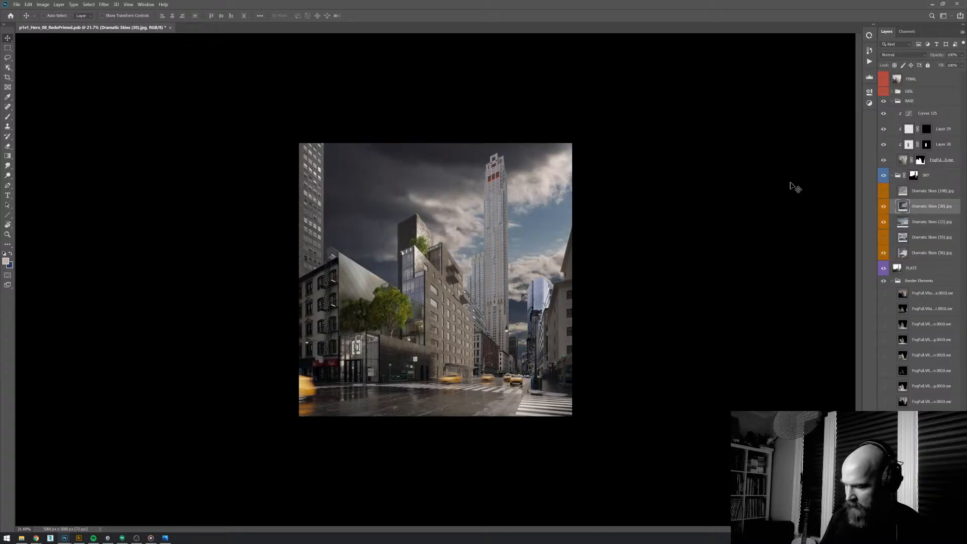
- Add a Hue/Saturation adjustment layer clipped to the Dramatic Skies (30) layer in the SKY group
click(893, 176)
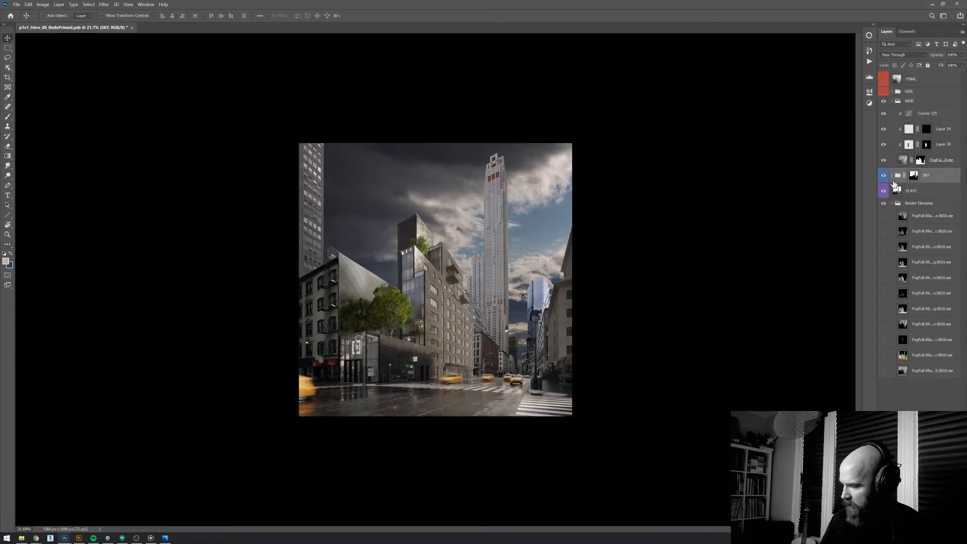
click(893, 176)
key(ctrl+plus)
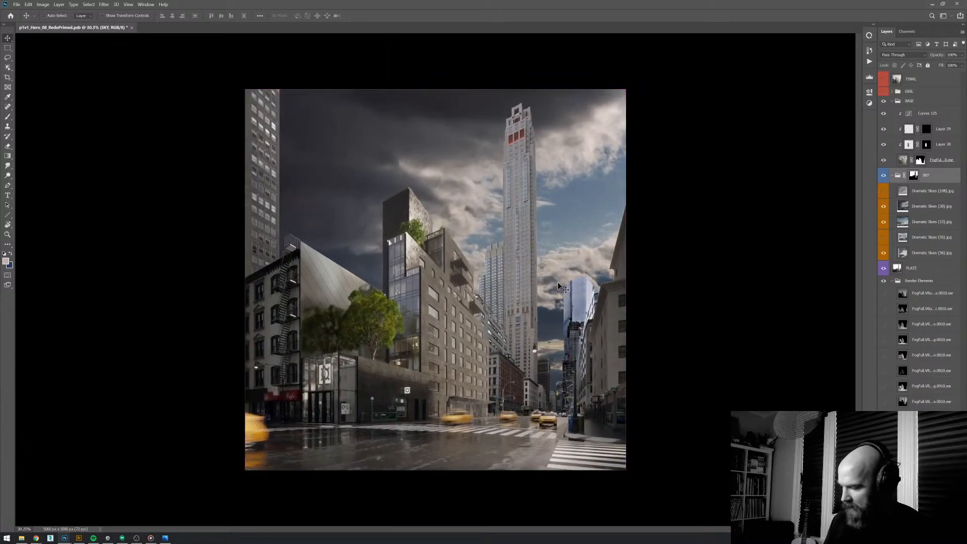
click(914, 212)
key(ctrl+u)
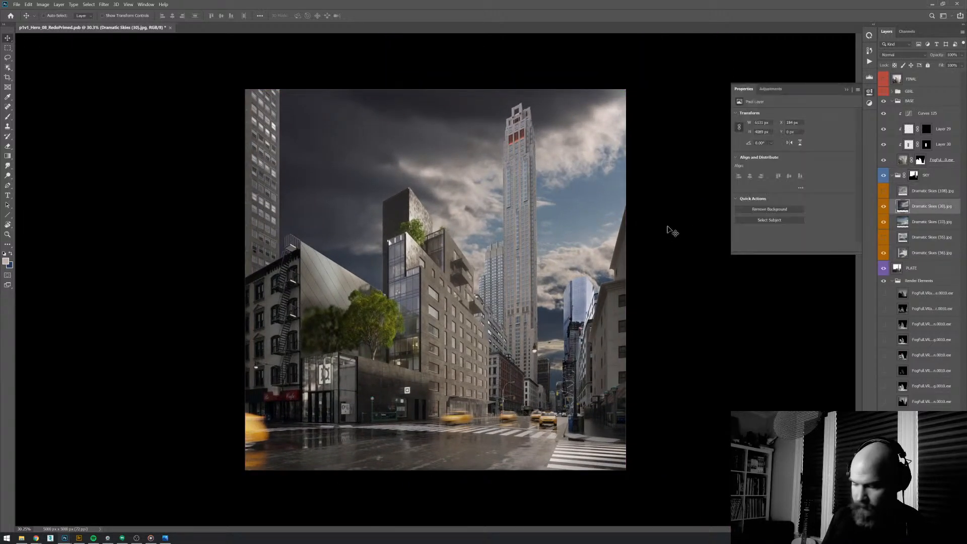
click(474, 229)
key(Return)
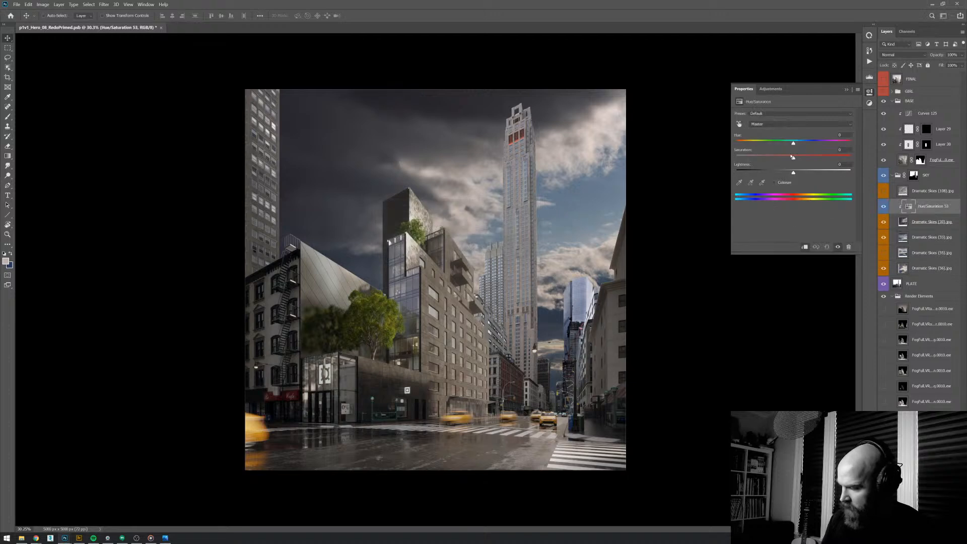
- Sample the blue sky area and set the Cyans range to about +8 hue and -52 saturation
click(740, 124)
drag(604, 192, 641, 225)
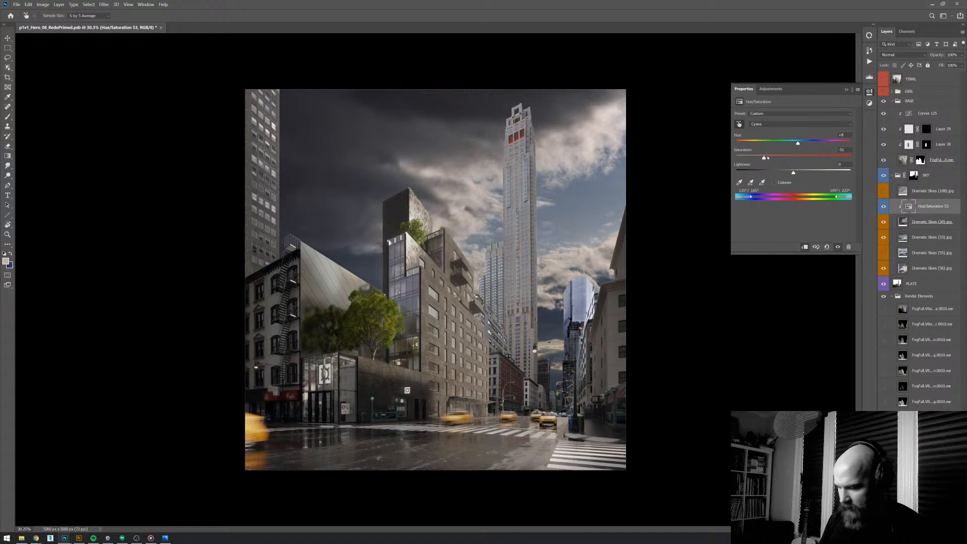
- Add a Curves adjustment clipped above the sky's Hue/Saturation layer and lift its black point slightly
key(ctrl+m)
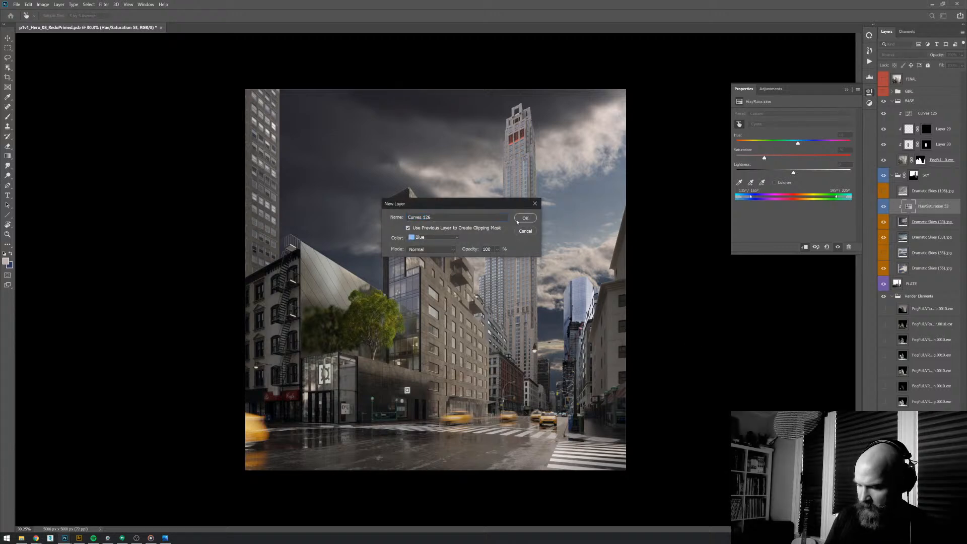
click(525, 218)
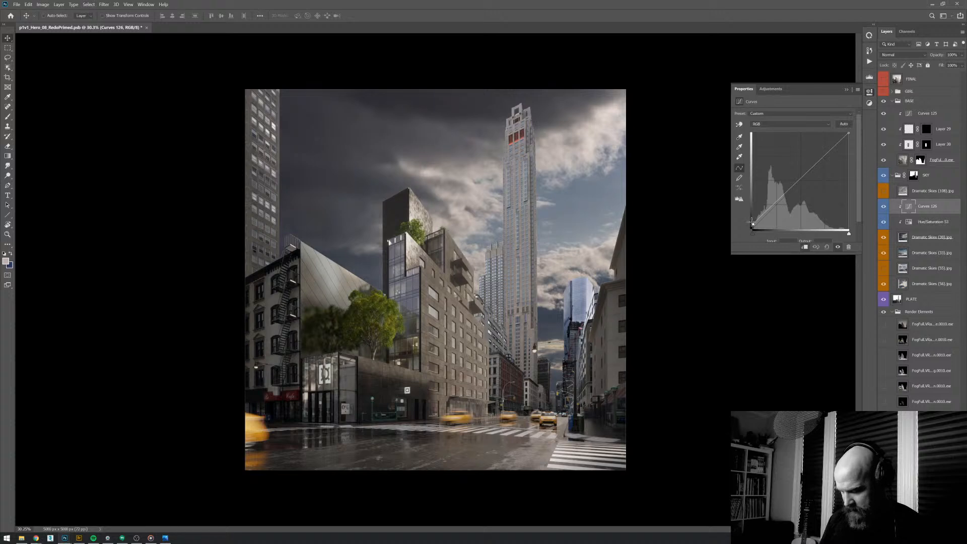
scroll(669, 297, down, 2)
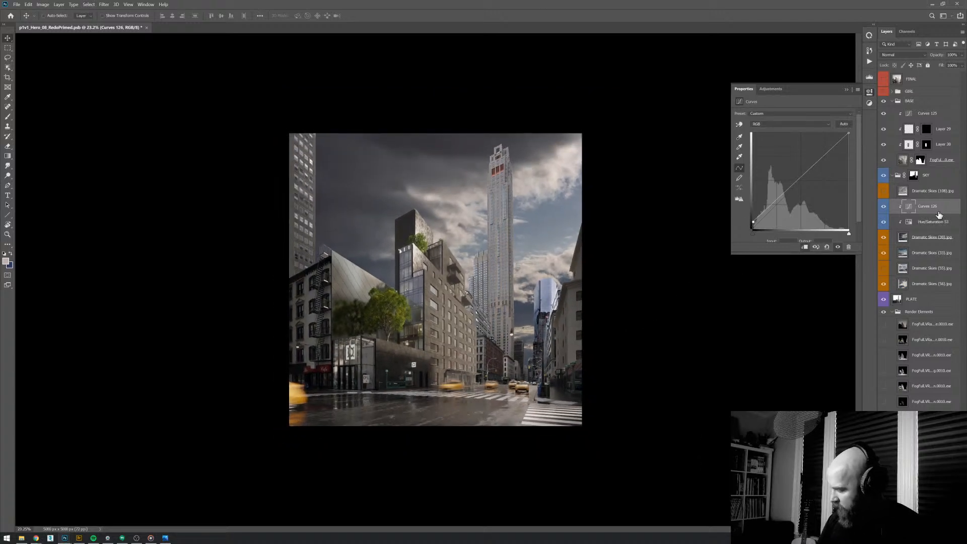
- View the PLATE layer in isolation, then restore all layers and add a clipped Curves adjustment with a slightly lifted black point
click(911, 302)
alt+click(884, 302)
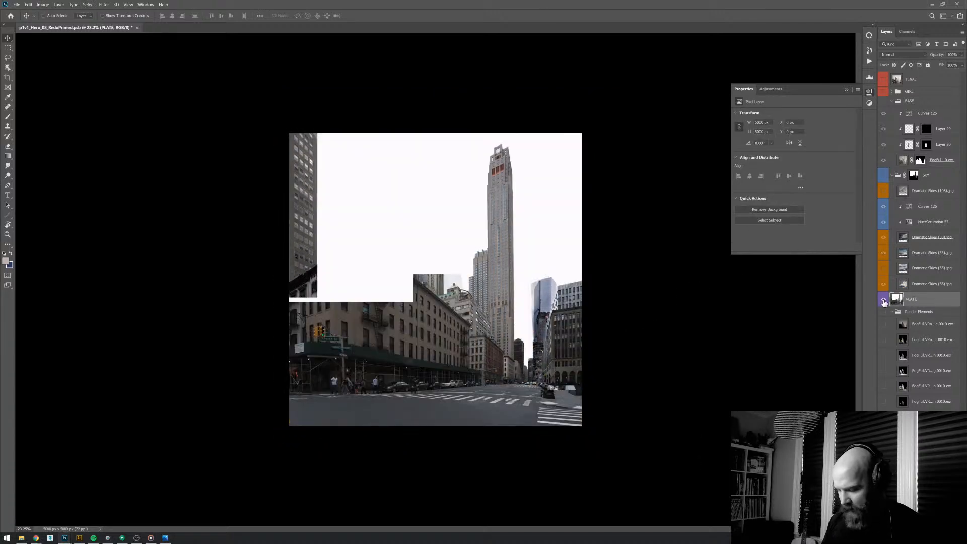
alt+click(884, 302)
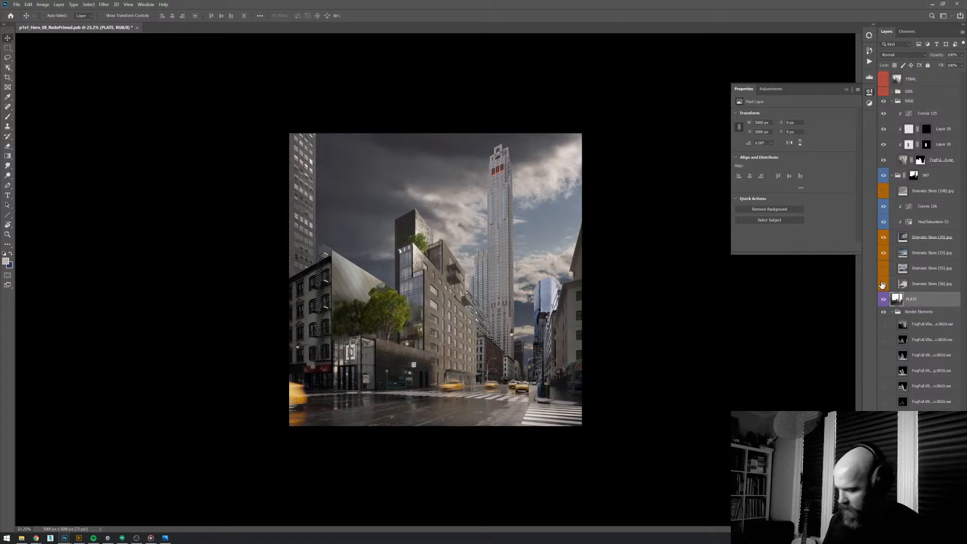
key(ctrl+alt+m)
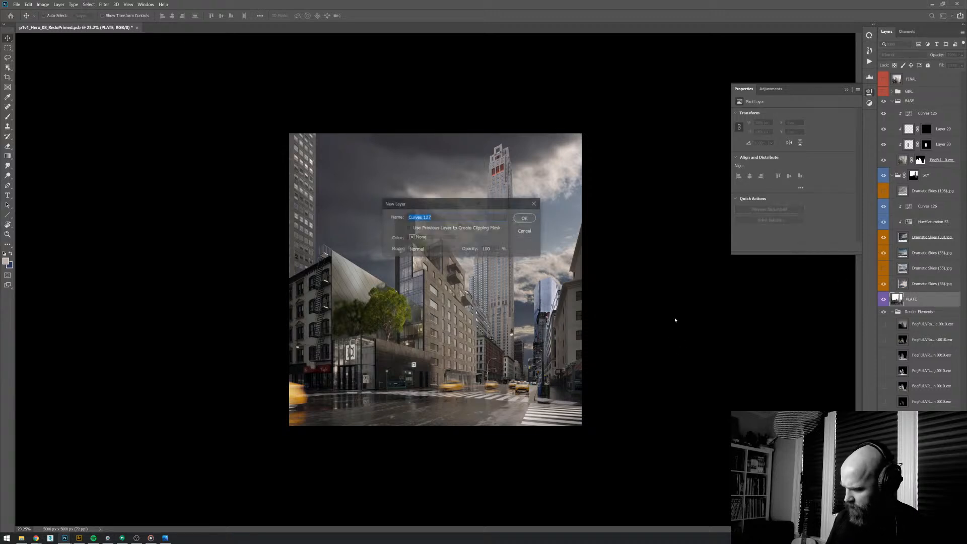
key(alt+p)
key(Return)
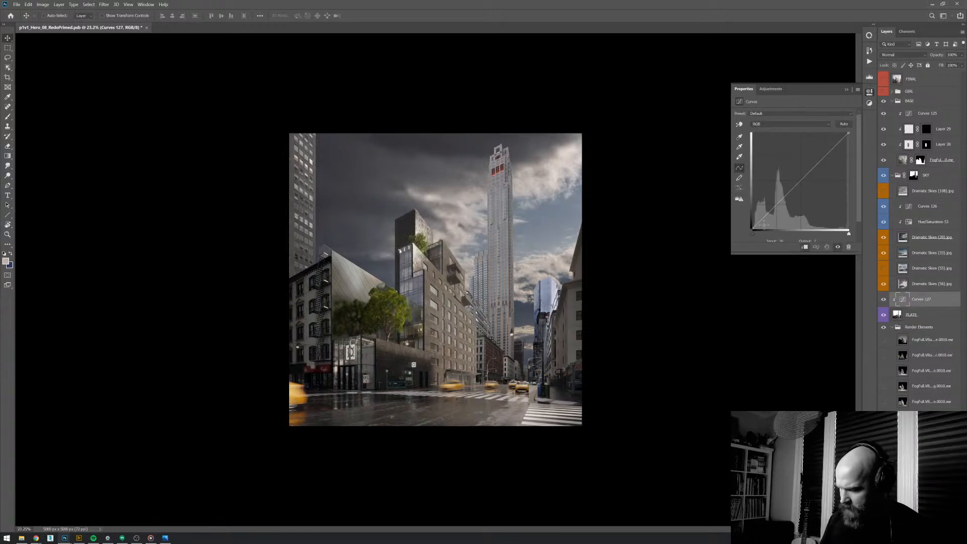
drag(752, 229, 753, 215)
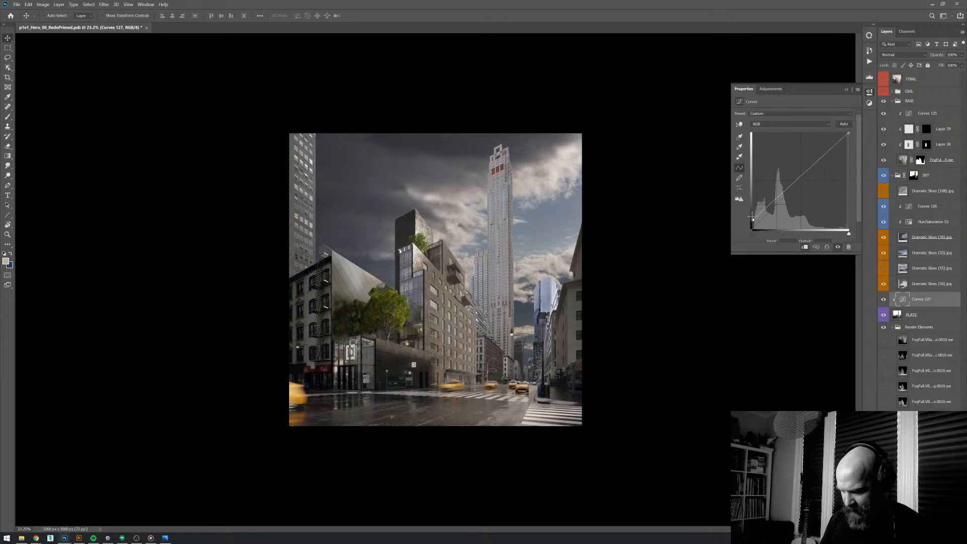
- Add a clipped Hue/Saturation layer over the PLATE curves, colorized blue at hue about 211 and saturation 25, with about 20% opacity
key(ctrl+alt+u)
key(alt+p)
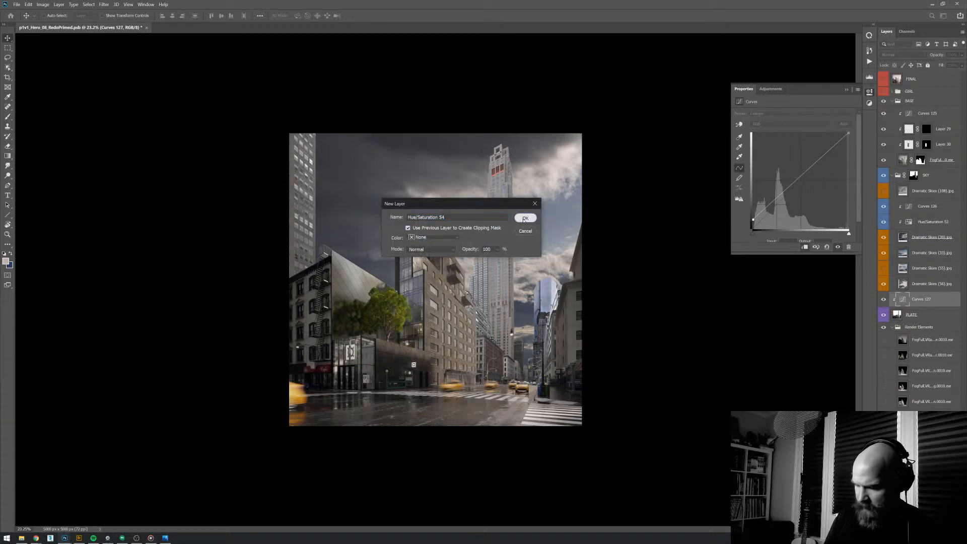
key(Return)
click(775, 182)
drag(740, 143, 804, 142)
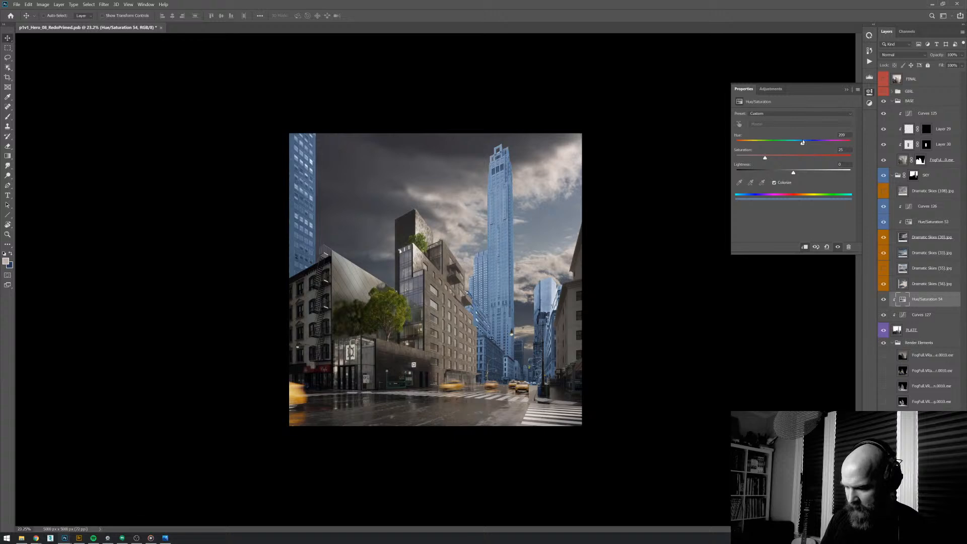
drag(940, 57, 567, 94)
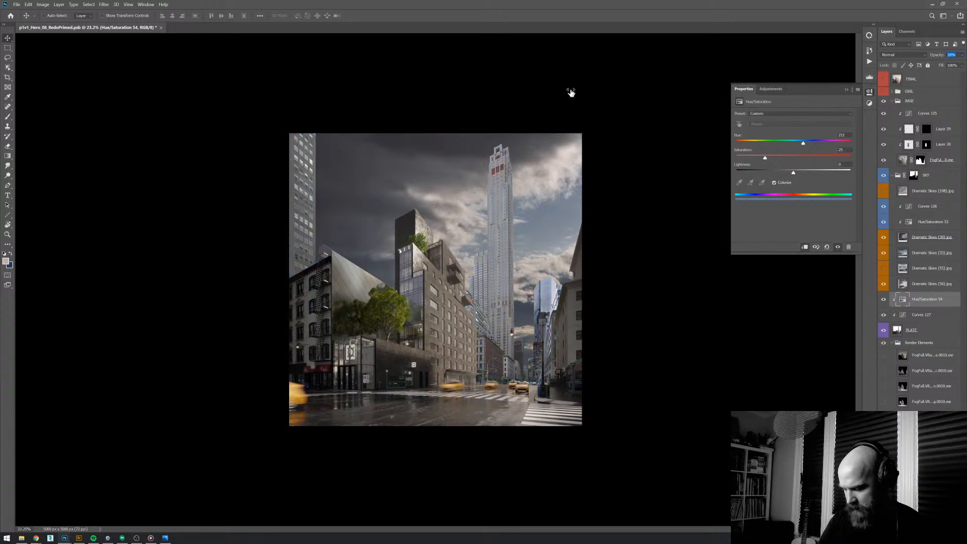
- Add a Color Balance adjustment layer above the PLATE's Hue/Saturation layer, clip it and choose the Highlights tone
key(ctrl+u)
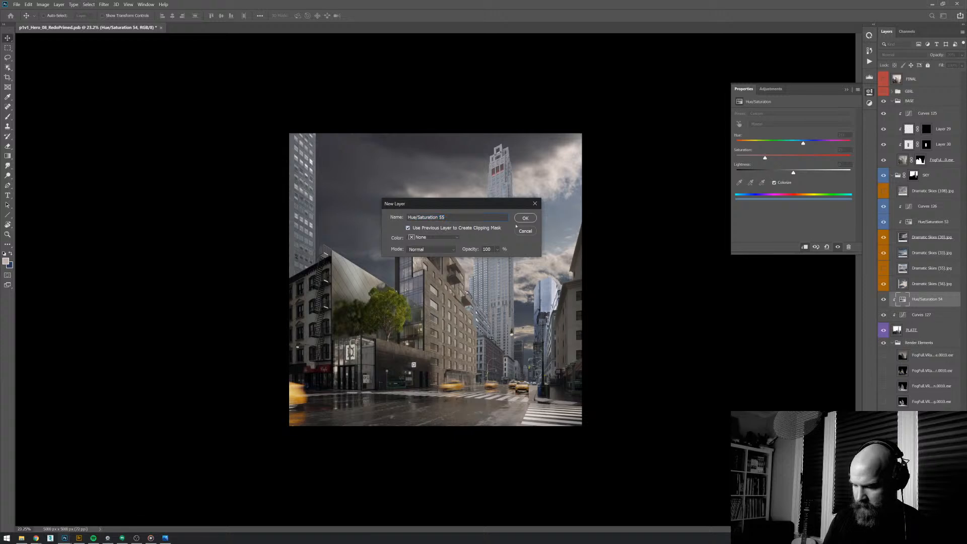
key(Escape)
click(923, 528)
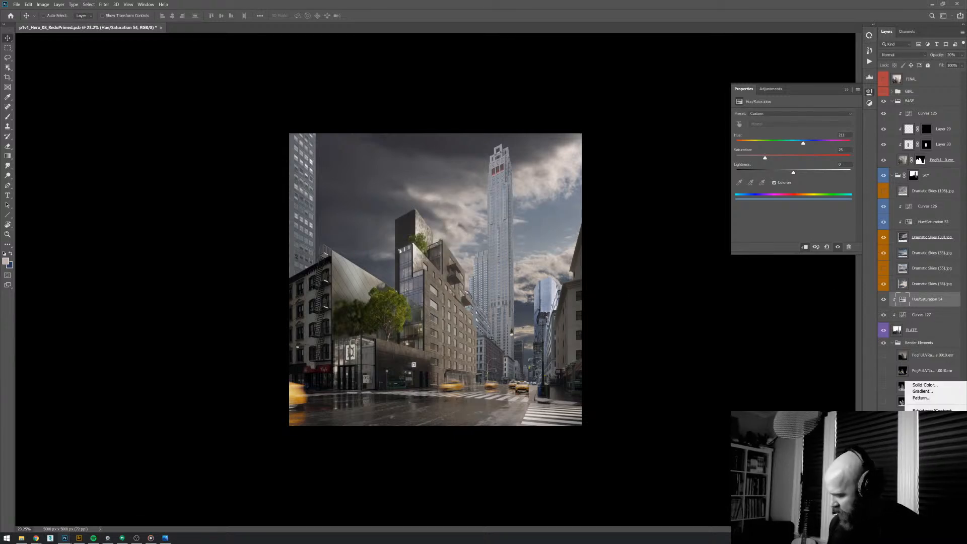
click(927, 457)
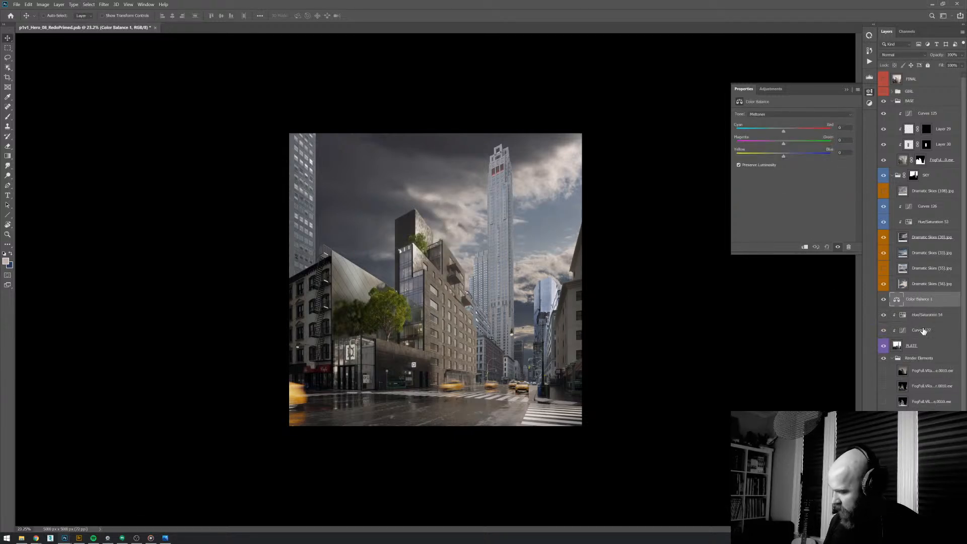
click(801, 115)
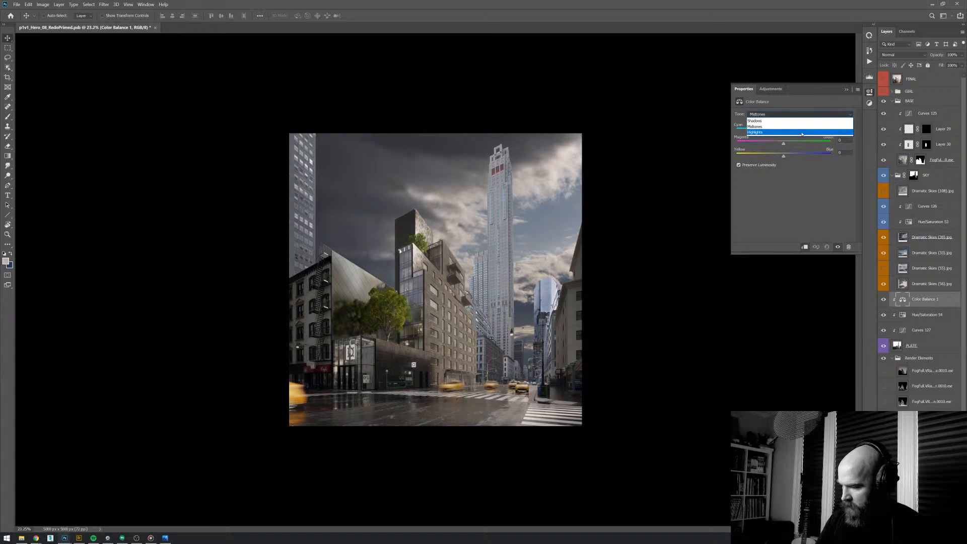
click(805, 124)
scroll(507, 325, up, 2)
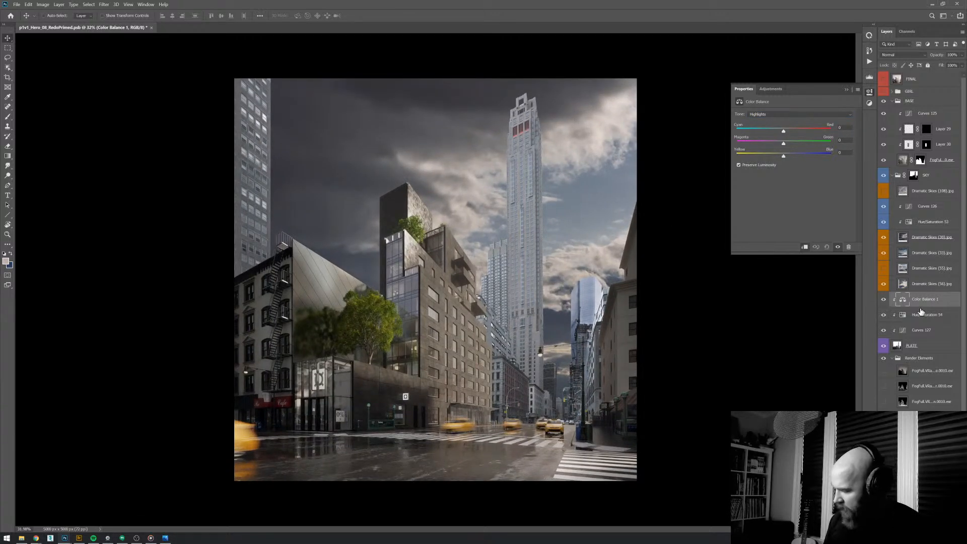
- Add a clipped Color Balance layer above Curves 125 in the BASE group, with midtones about -5 cyan–red and +9 yellow–blue
click(937, 114)
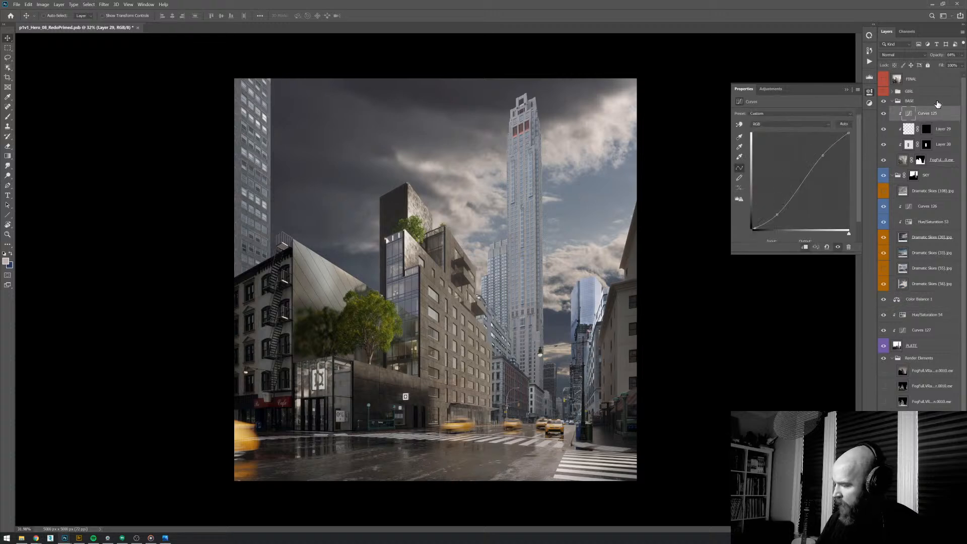
click(910, 522)
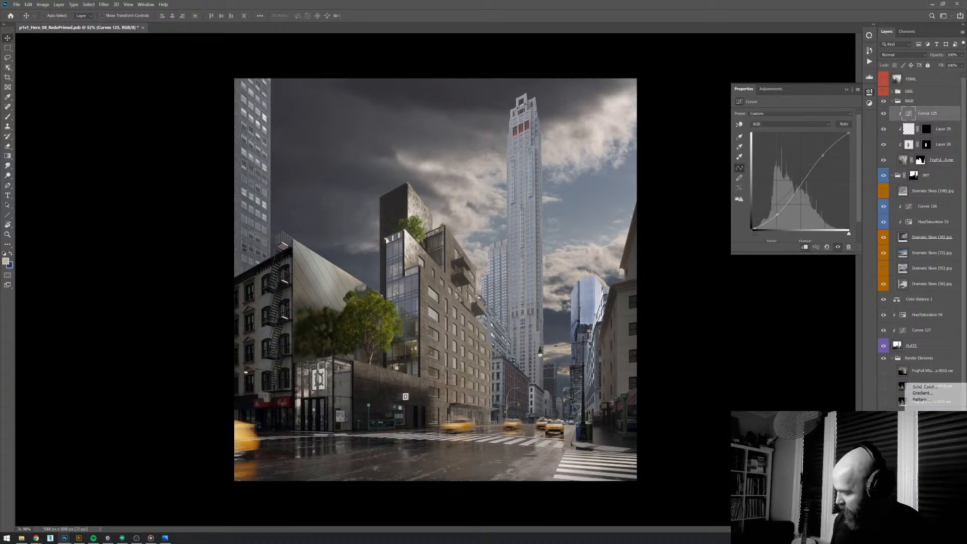
click(925, 448)
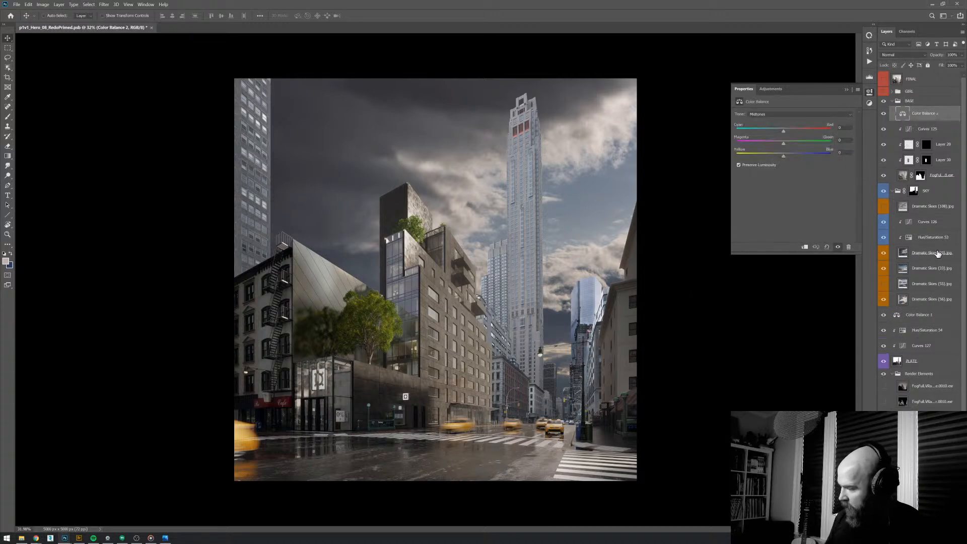
scroll(633, 330, down, 1)
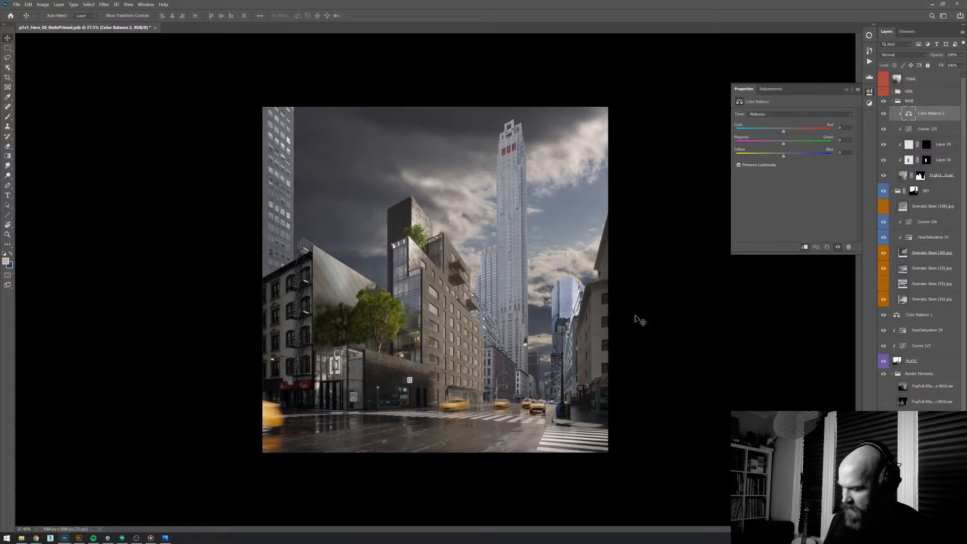
click(789, 114)
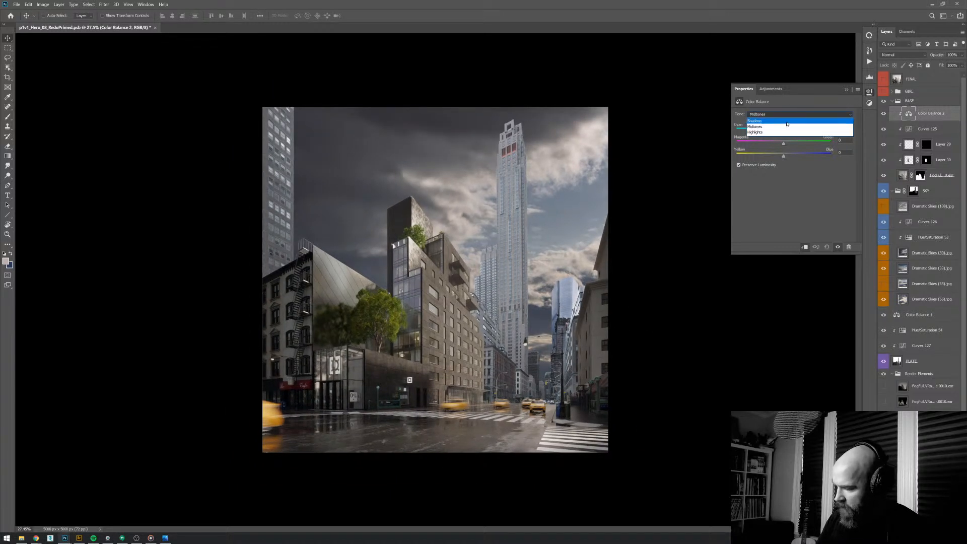
click(788, 127)
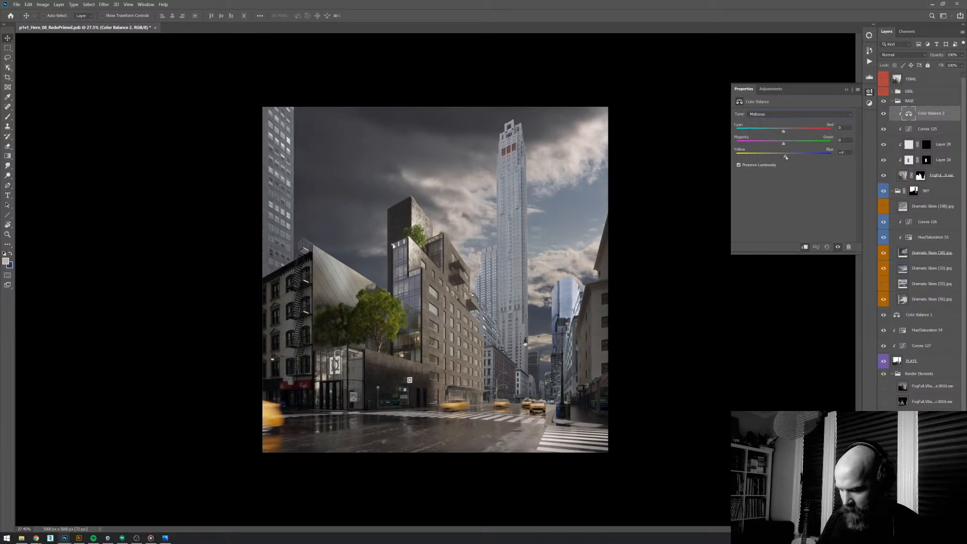
click(795, 115)
click(796, 127)
- Set the BASE Color Balance highlights to about -4 cyan–red, +3 magenta–green and +8 yellow–blue
click(799, 116)
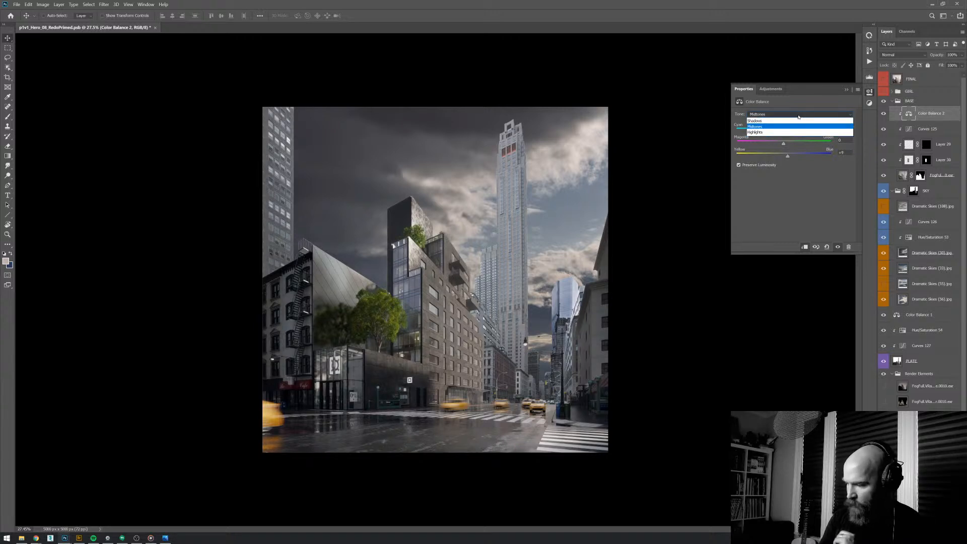
click(779, 121)
click(788, 115)
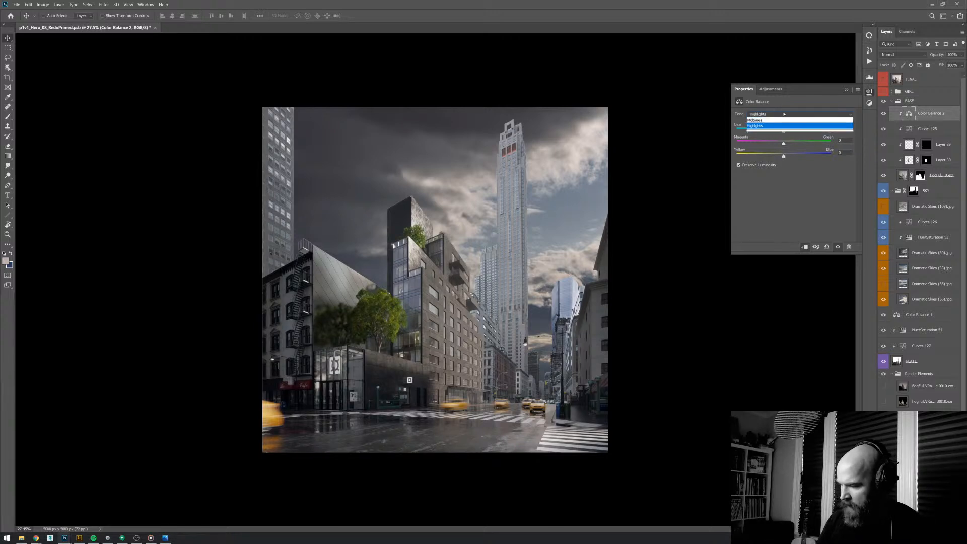
click(789, 115)
click(788, 116)
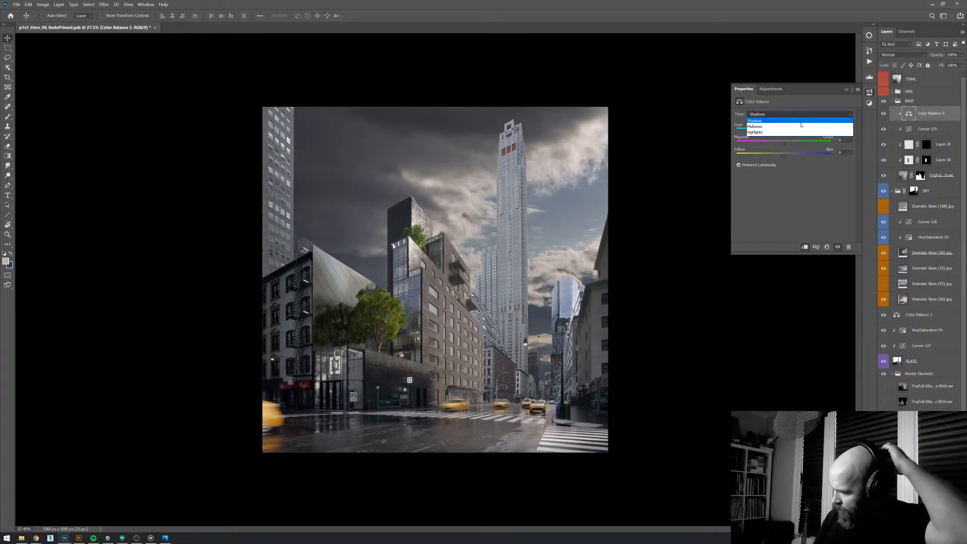
click(788, 132)
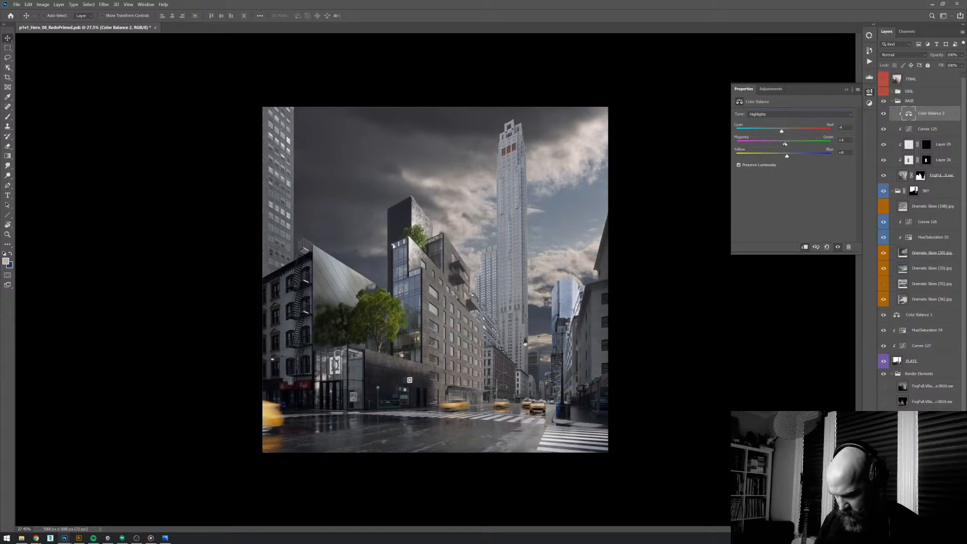
- Add a Hue/Saturation layer above FINAL, set saturation to +100 to check colour casts, and hide the layer
click(932, 82)
key(ctrl+alt+u)
key(Return)
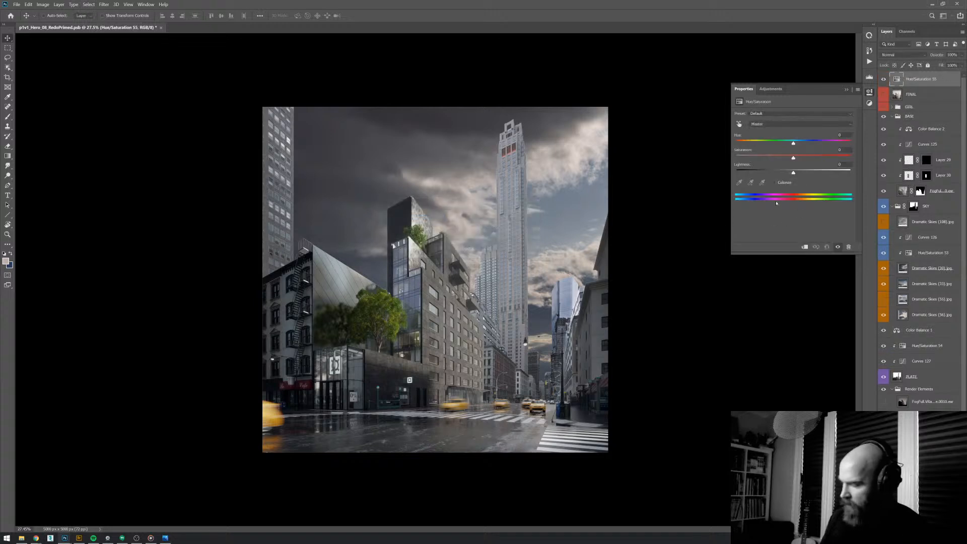
drag(794, 158, 851, 157)
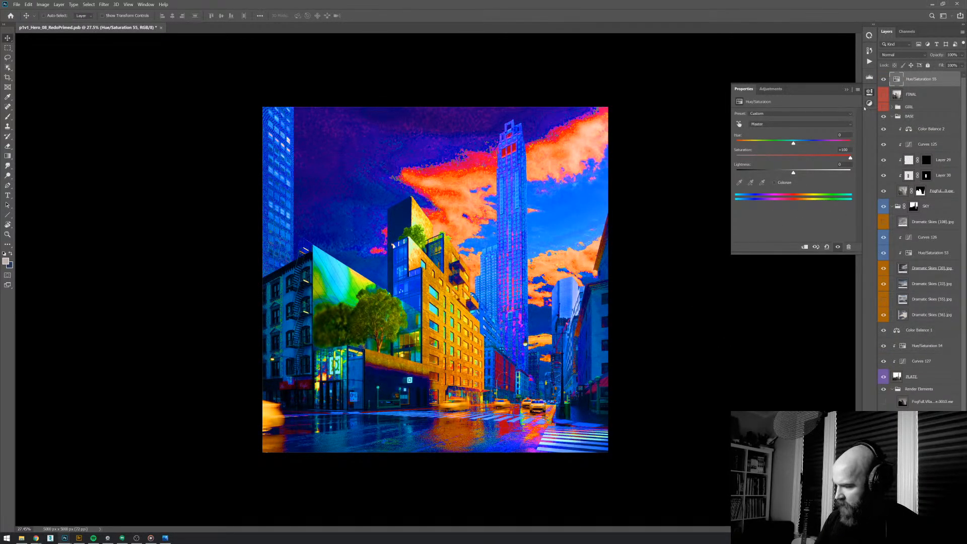
click(884, 79)
- Add a Hue/Saturation layer clipped above the BASE Color Balance, reduce the tree's Yellows to -48 saturation with slightly negative hue, and compare before and after
click(932, 130)
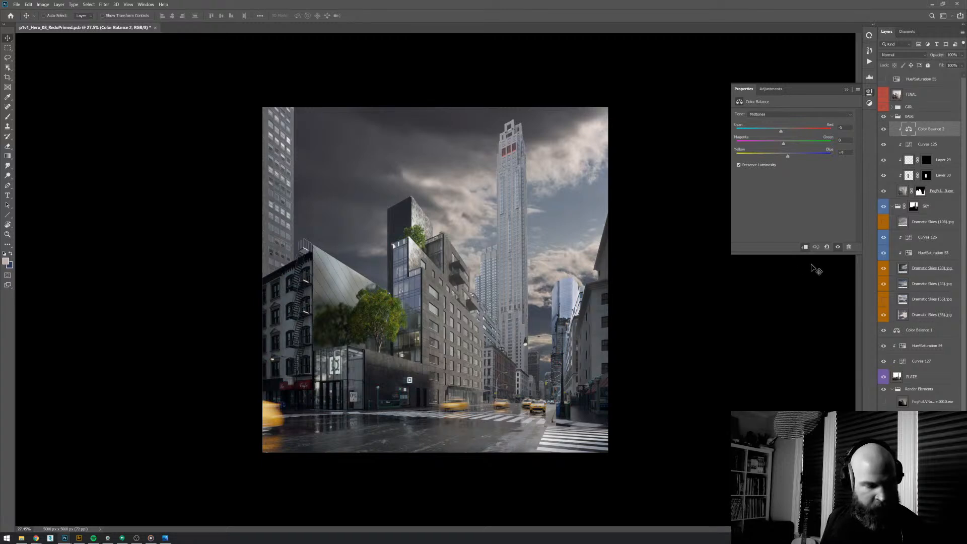
key(ctrl+u)
click(484, 229)
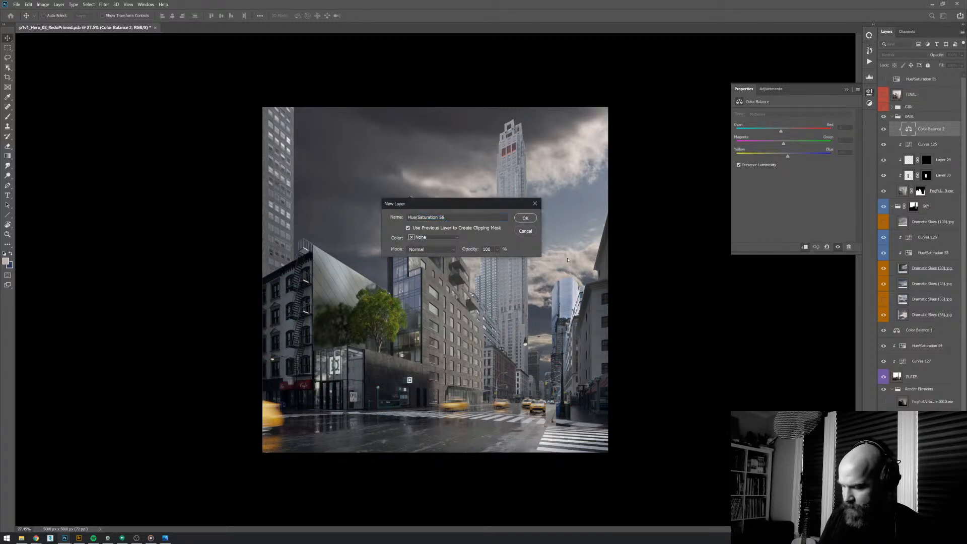
click(525, 217)
drag(374, 329, 252, 391)
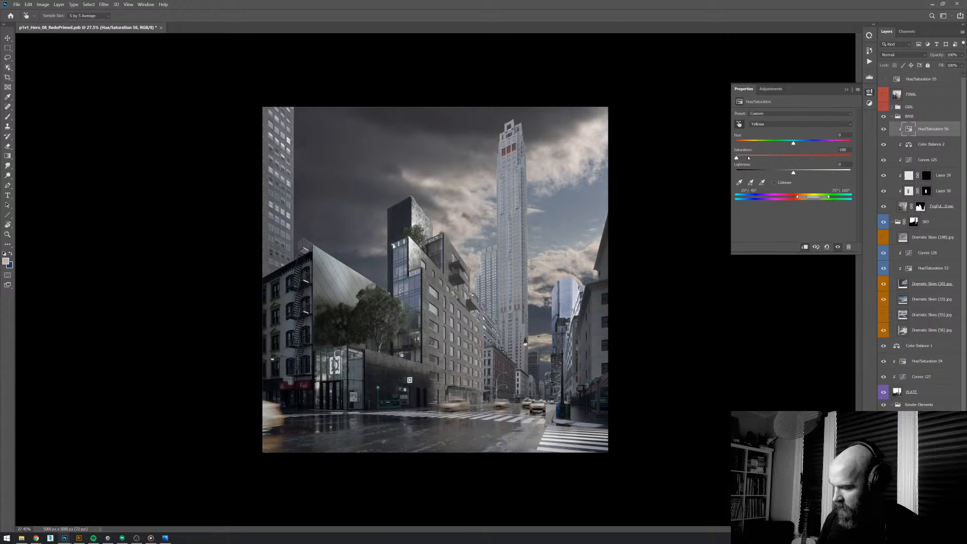
drag(749, 158, 791, 145)
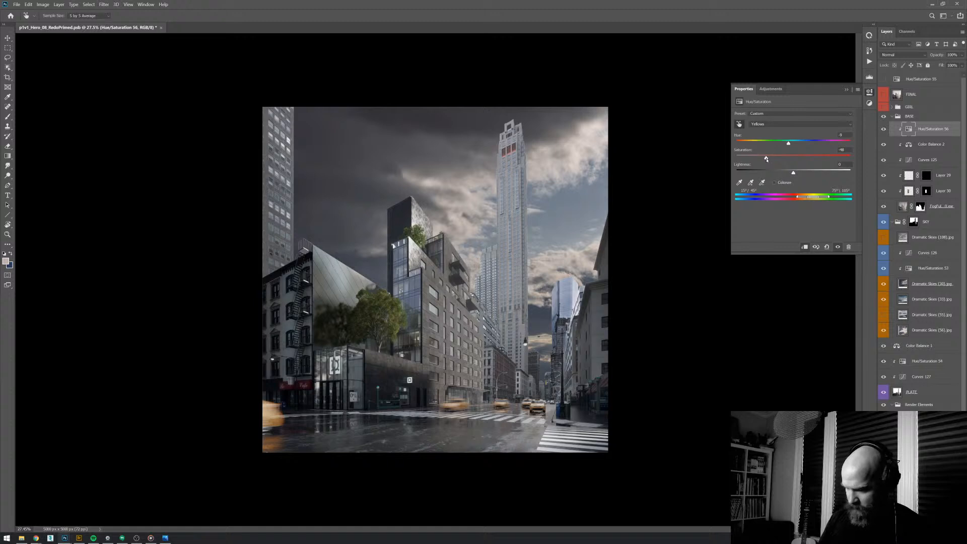
click(884, 130)
click(885, 130)
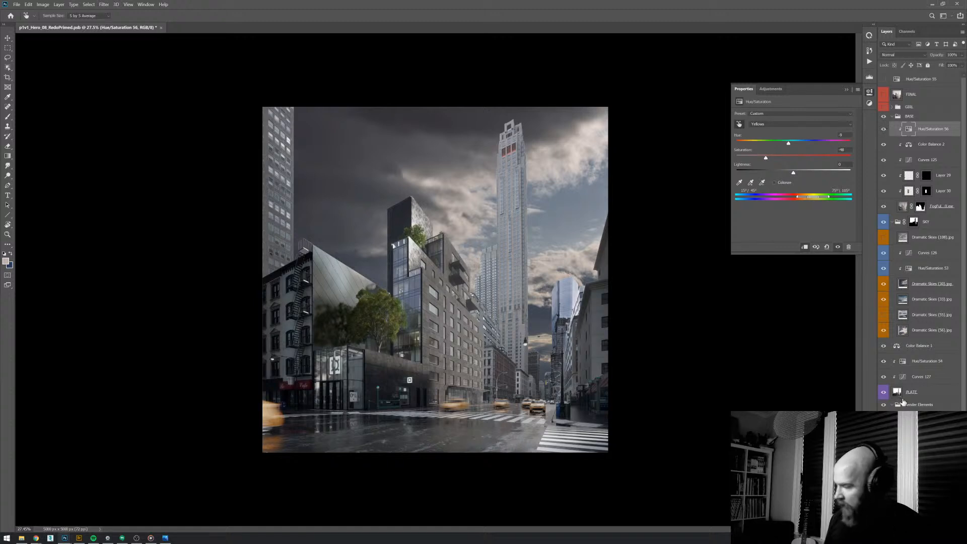
- Give the tree's Hue/Saturation layer a black mask, paint it back over the trees with a soft white brush at 20% flow, and compare
key(b)
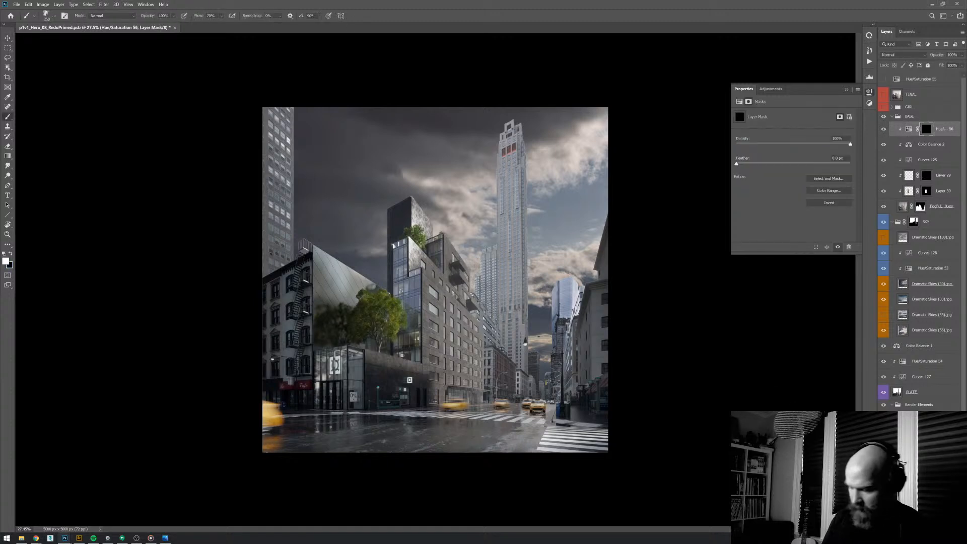
right_click(449, 256)
click(496, 325)
key(Return)
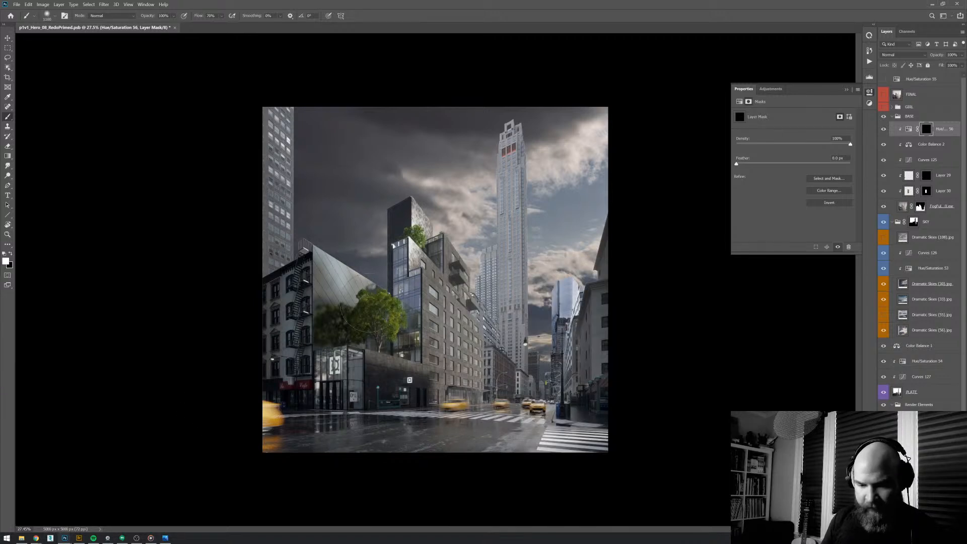
key(shift+2)
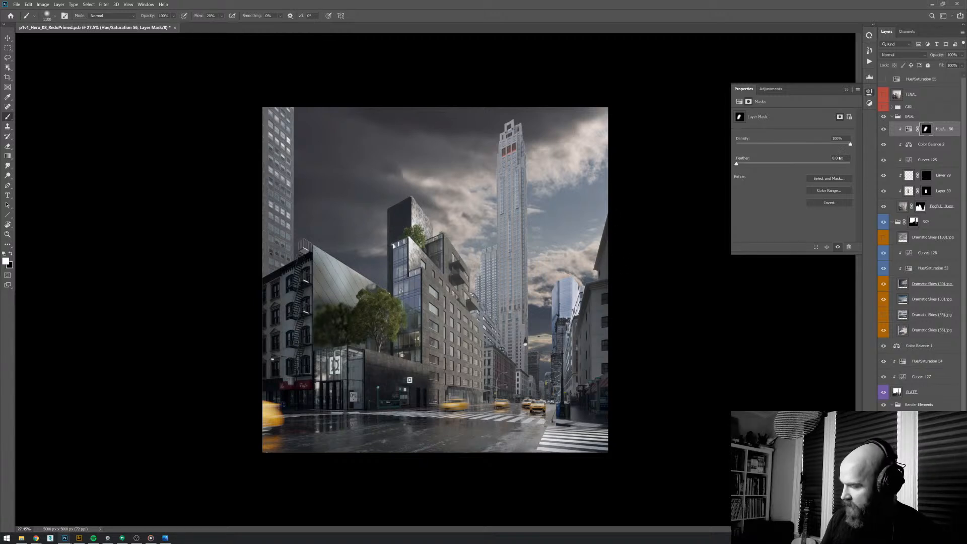
click(885, 130)
click(885, 130)
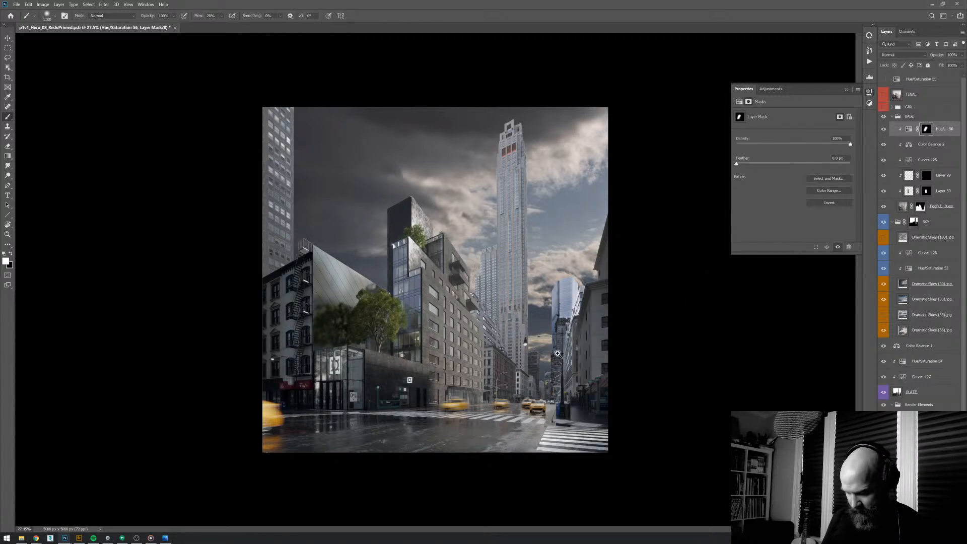
- Show and select the Dramatic Skies (108).jpg layer in the SKY group
drag(558, 357, 575, 349)
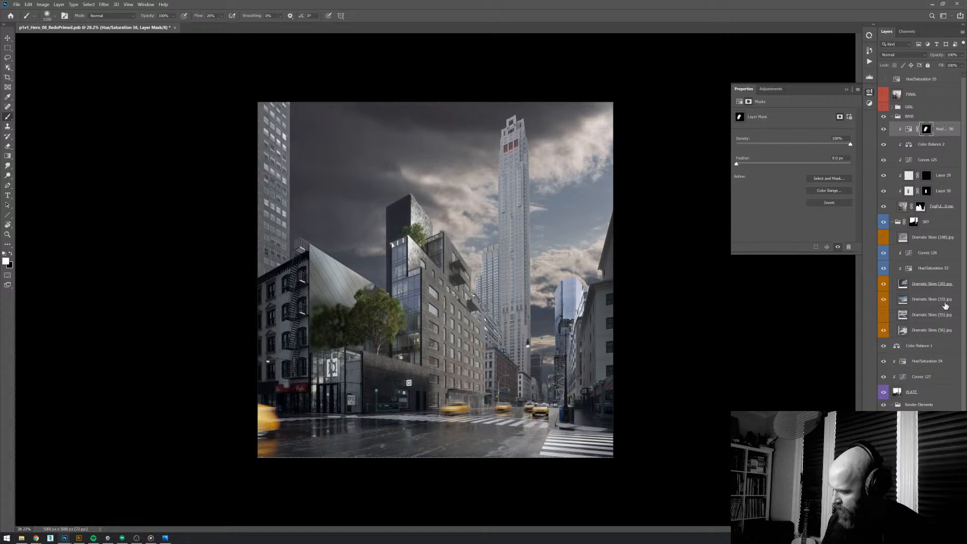
click(903, 286)
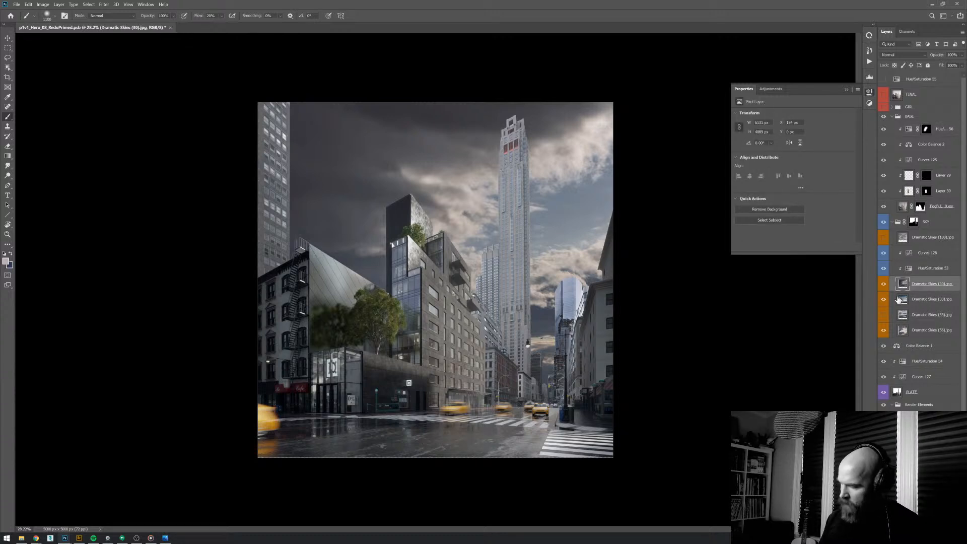
click(884, 237)
click(903, 237)
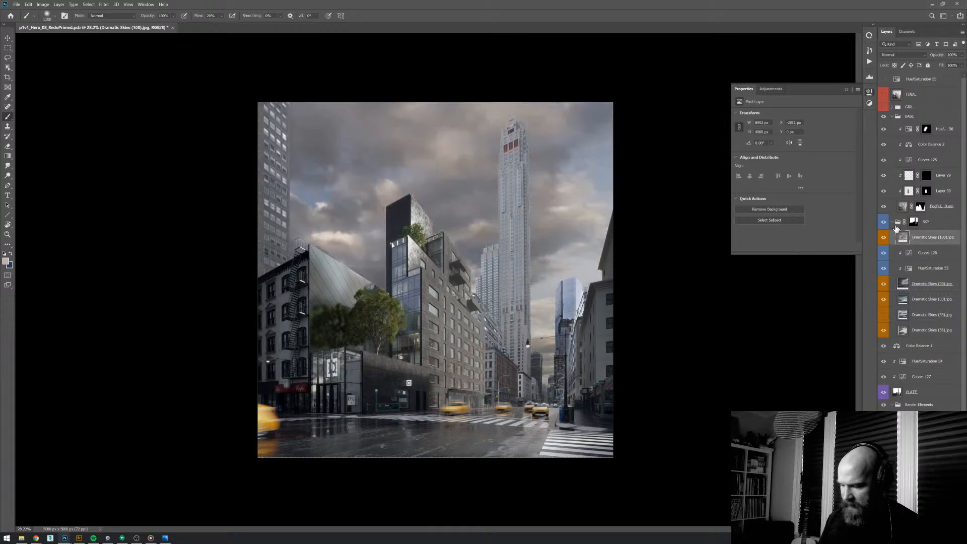
scroll(670, 347, down, 1)
scroll(670, 347, down, 1)
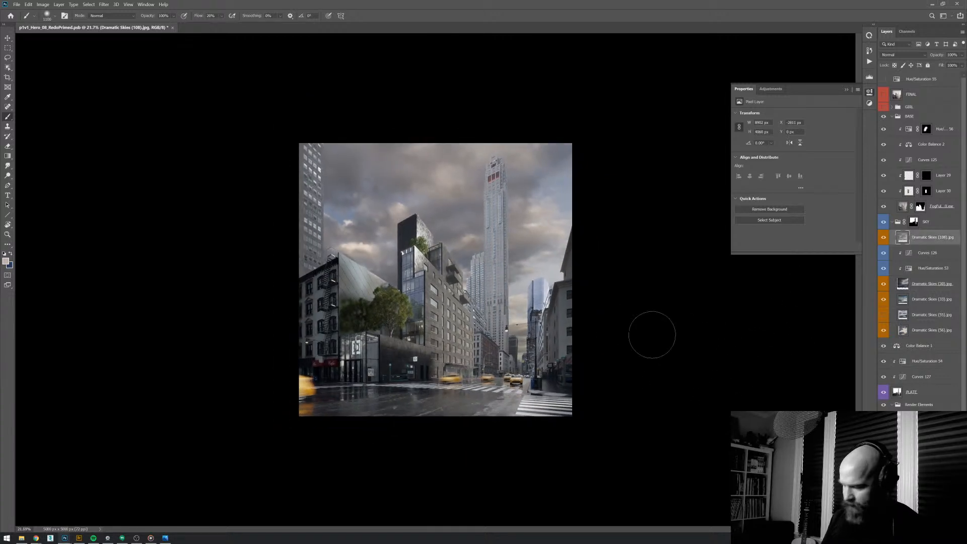
- Add a blue-labelled Curves layer clipped to Dramatic Skies (108).jpg and shape a gentle S-curve with darker shadows and slightly lifted highlights
key(ctrl+m)
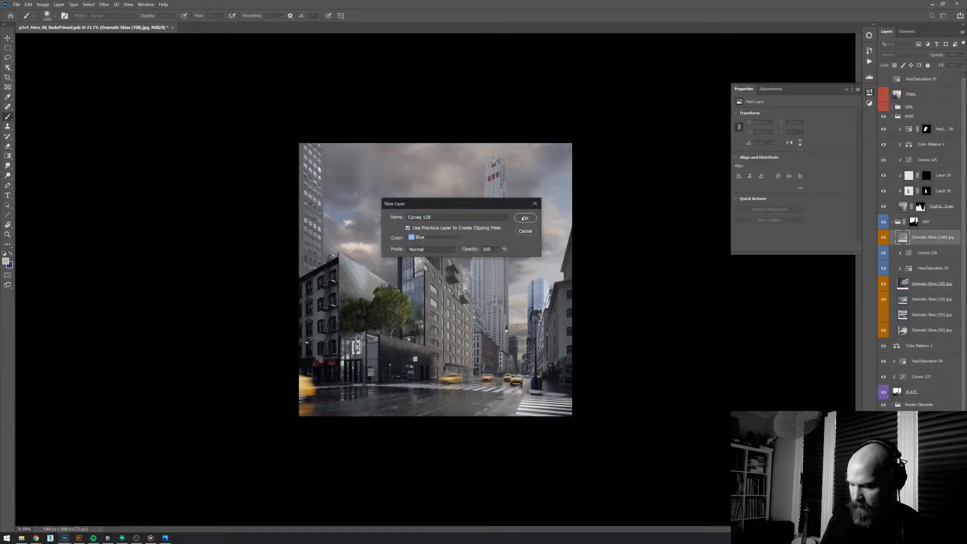
key(Return)
drag(757, 234, 760, 235)
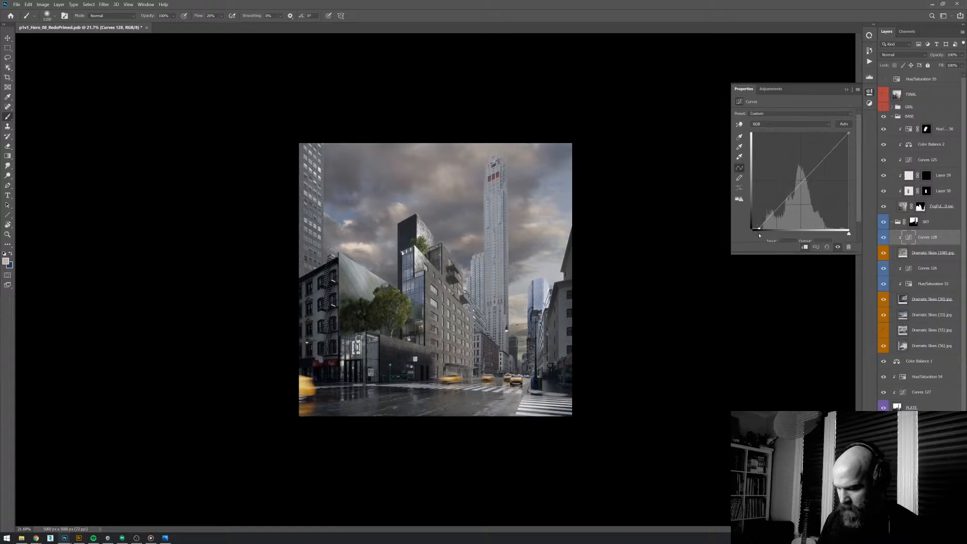
click(774, 217)
click(823, 159)
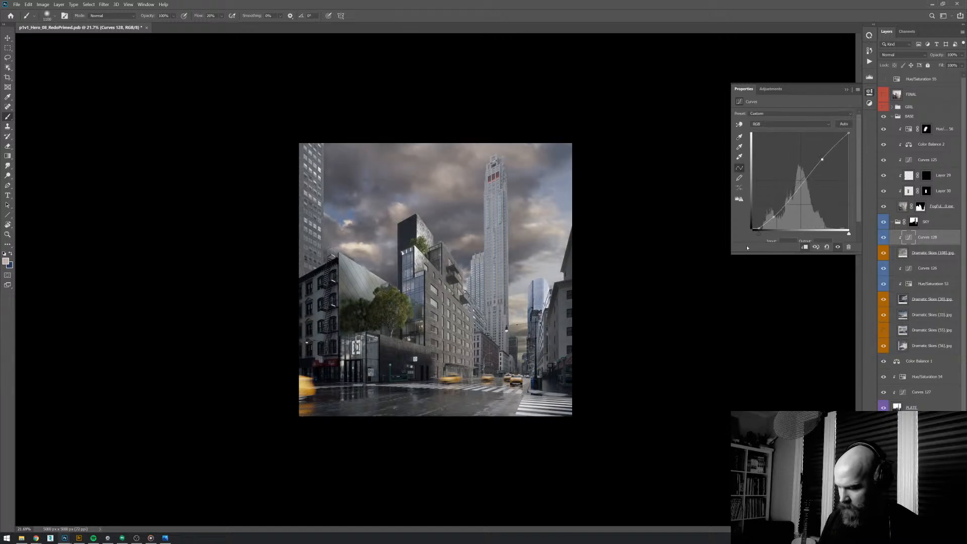
click(773, 217)
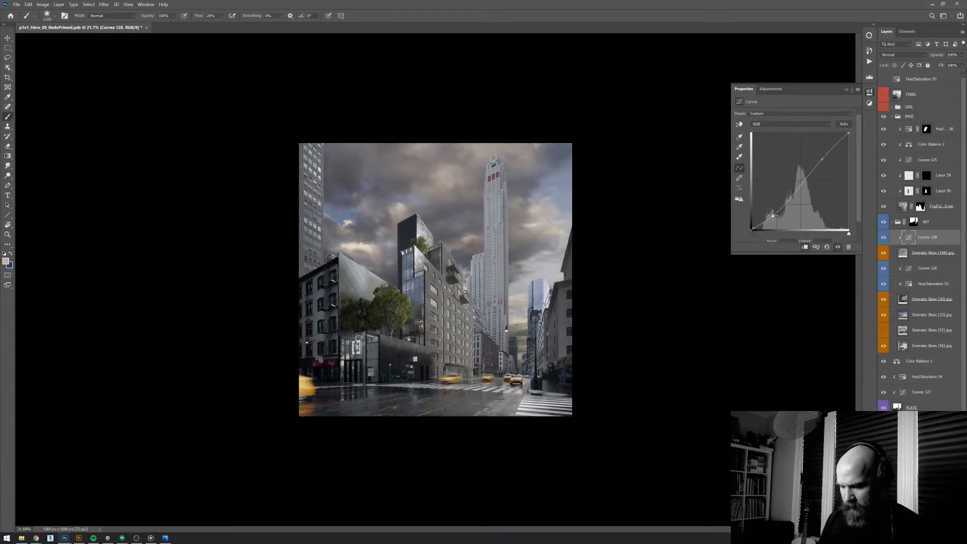
click(823, 158)
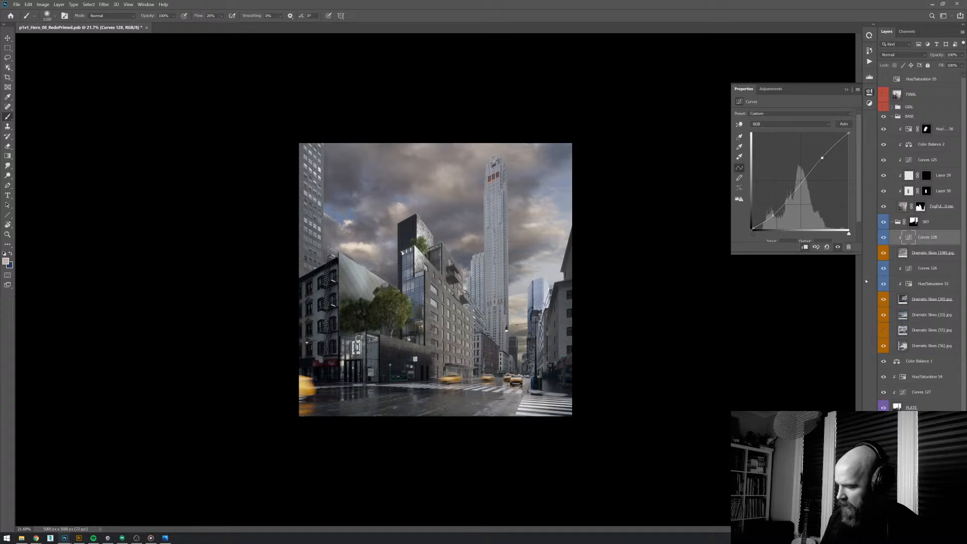
- Add a clipped Hue/Saturation layer above the sky's curves and set the Blues to about +51 saturation and -72 lightness
key(ctrl+alt+shift+u)
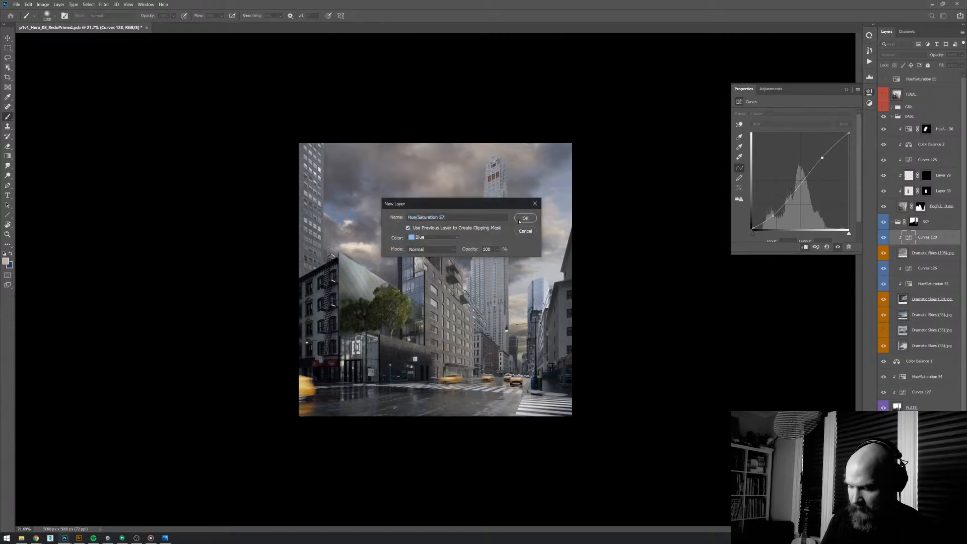
click(524, 219)
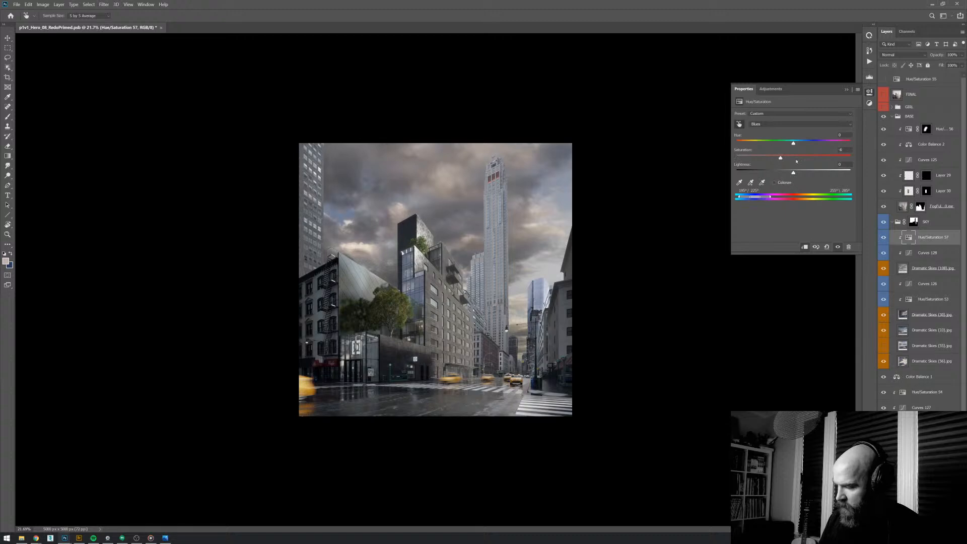
mouse_move(797, 162)
mouse_down()
mouse_move(752, 172)
mouse_move(789, 158)
mouse_up()
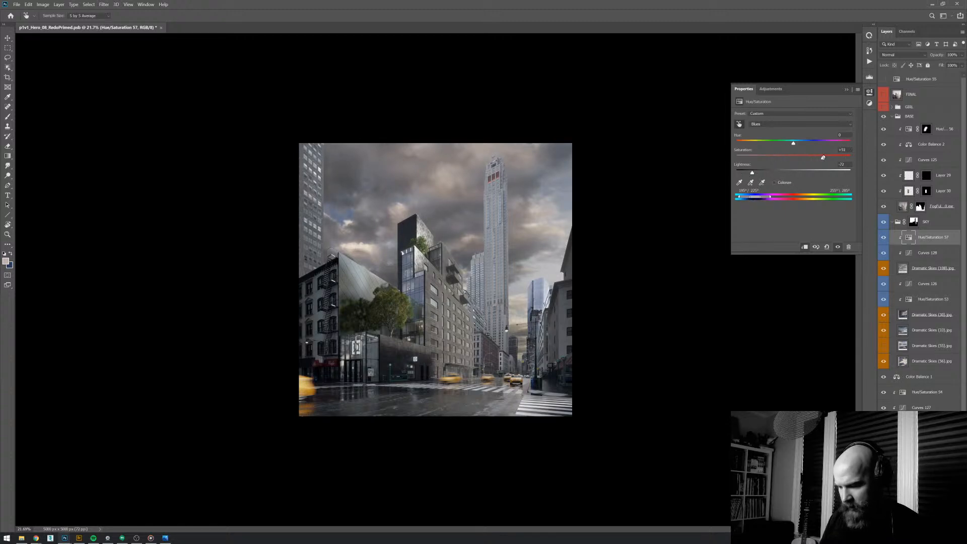
- Add a second clipped Hue/Saturation layer for the sky, reduce Reds saturation to about -40, and shift the Reds range slightly toward yellow
key(ctrl+alt+u)
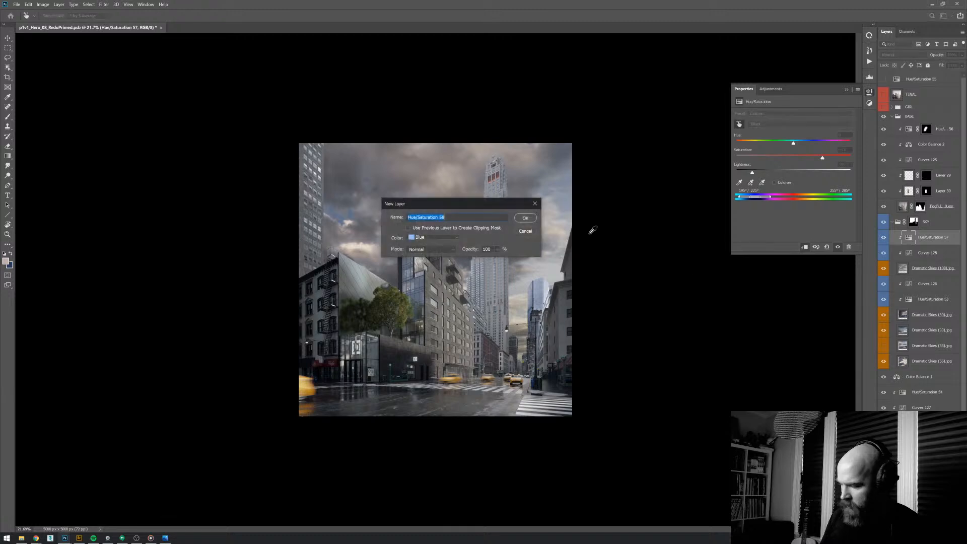
key(Return)
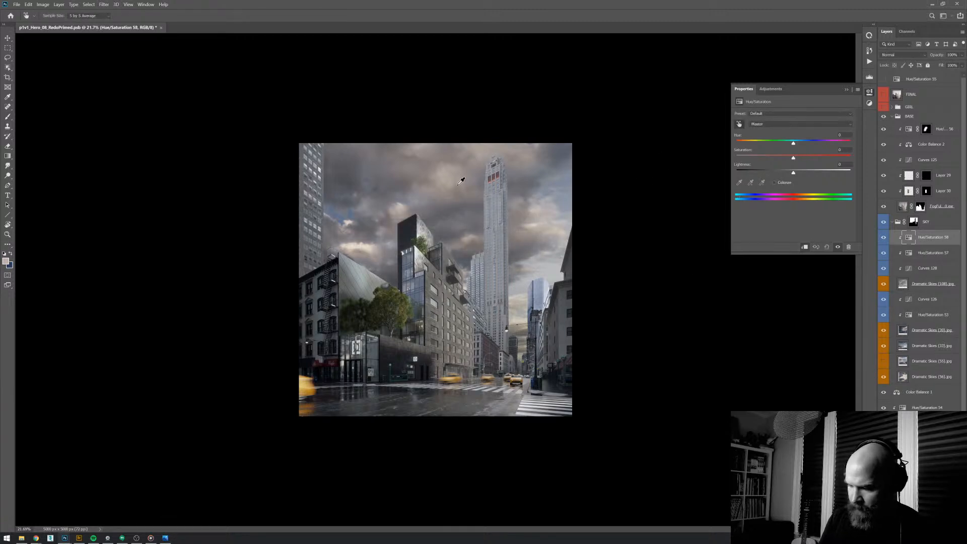
drag(461, 181, 200, 260)
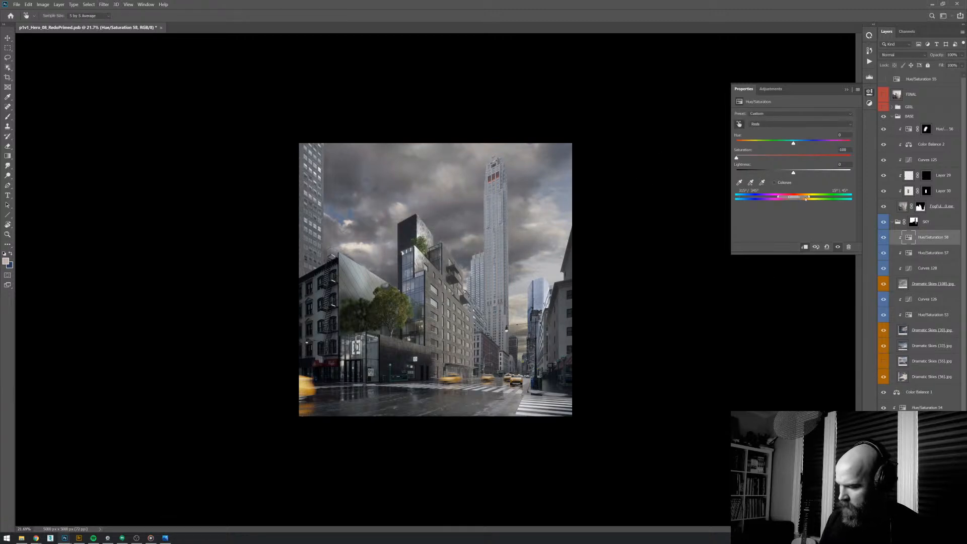
drag(777, 198, 789, 198)
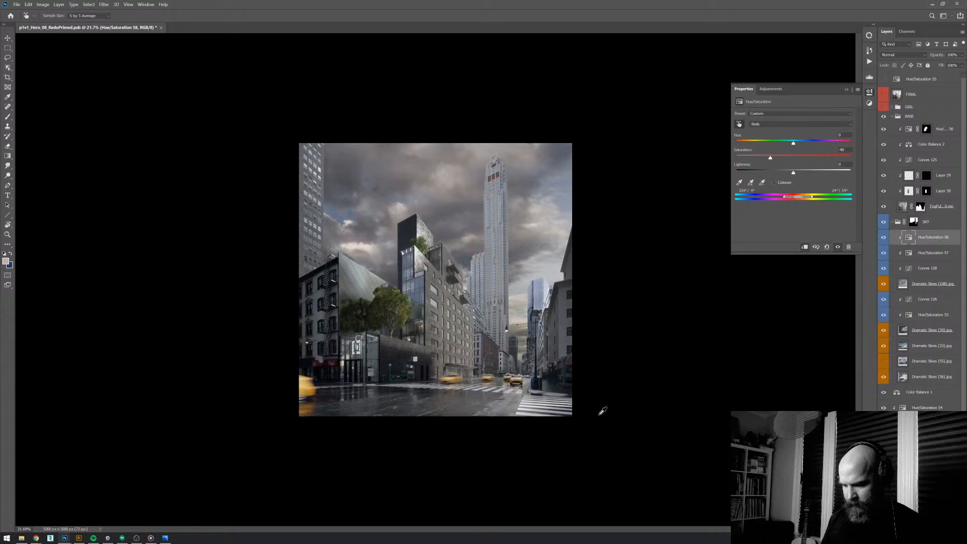
- Free-transform the Dramatic Skies (108).jpg layer, scaling it to about 109%, rotating it about 4° clockwise and repositioning it behind the buildings
click(913, 284)
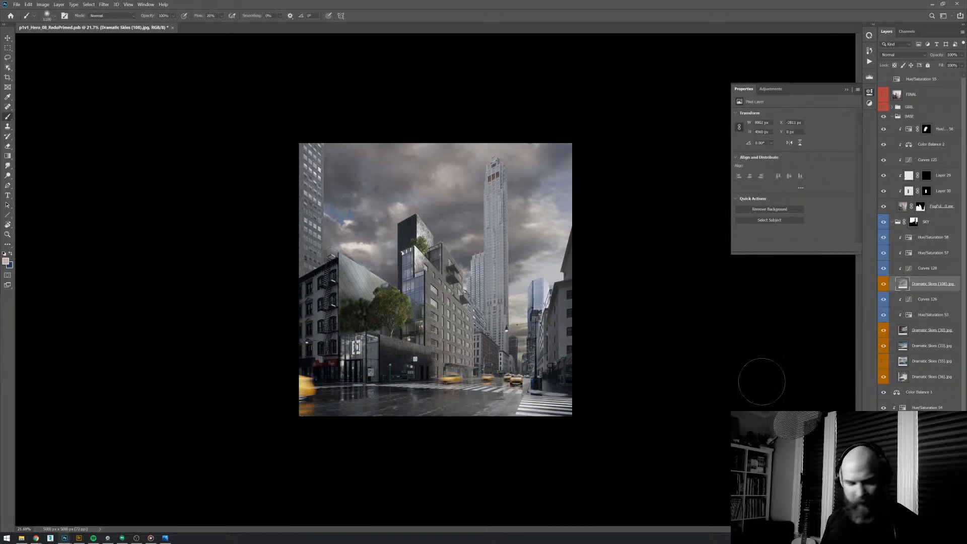
key(ctrl+t)
scroll(666, 356, down, 1)
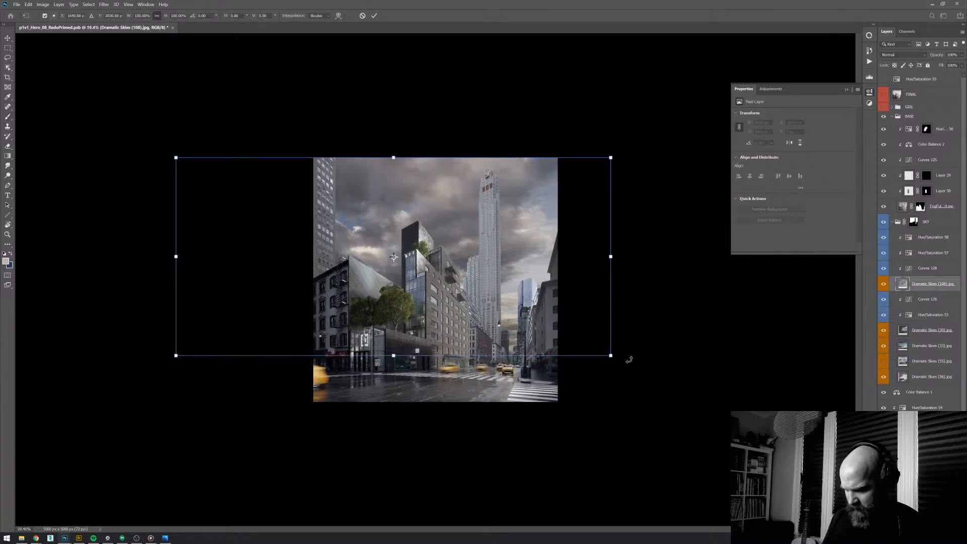
drag(628, 354, 618, 372)
drag(617, 172, 645, 162)
drag(528, 339, 505, 324)
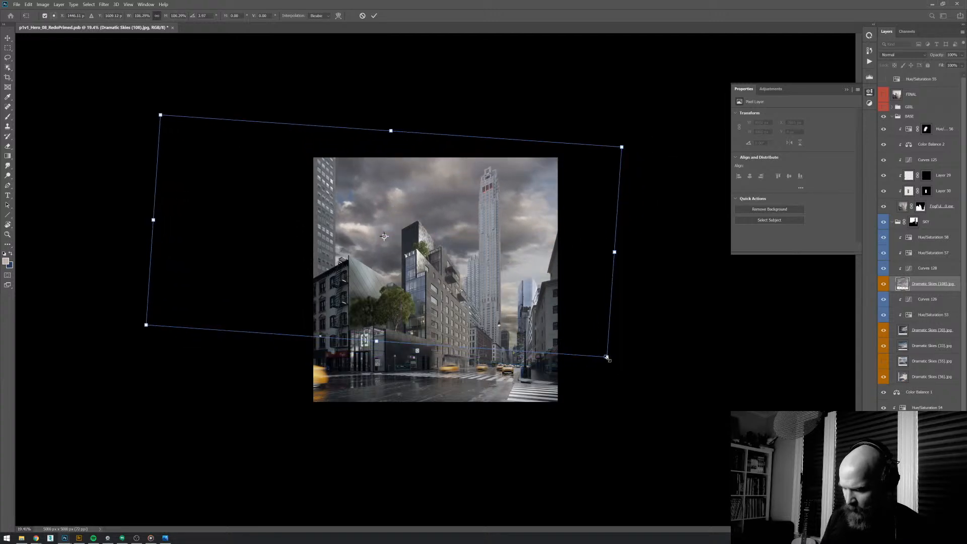
drag(608, 360, 622, 368)
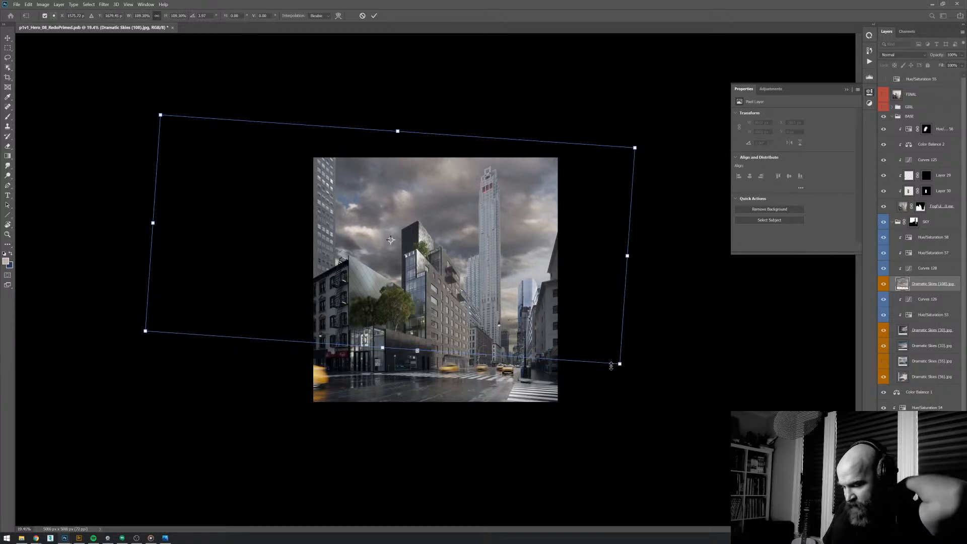
- Enlarge the sky to about 110.7%, tilt it to about 6° and reposition its clouds behind the tower
drag(577, 332, 547, 335)
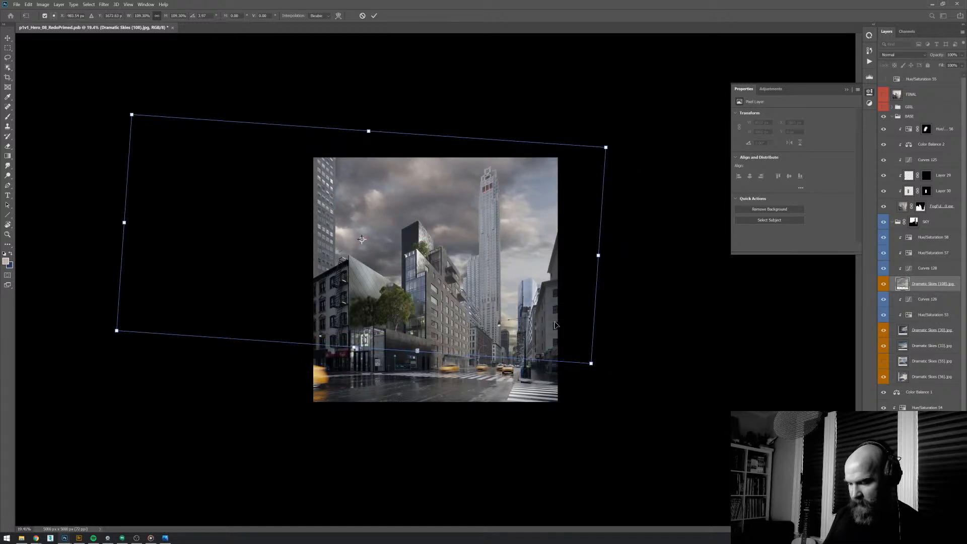
drag(609, 365, 603, 374)
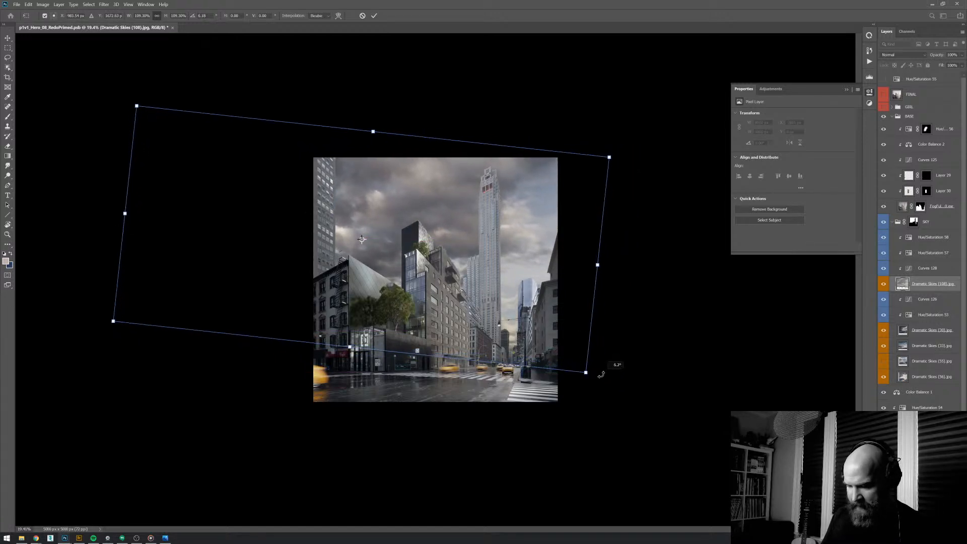
drag(552, 322, 572, 315)
drag(608, 367, 610, 370)
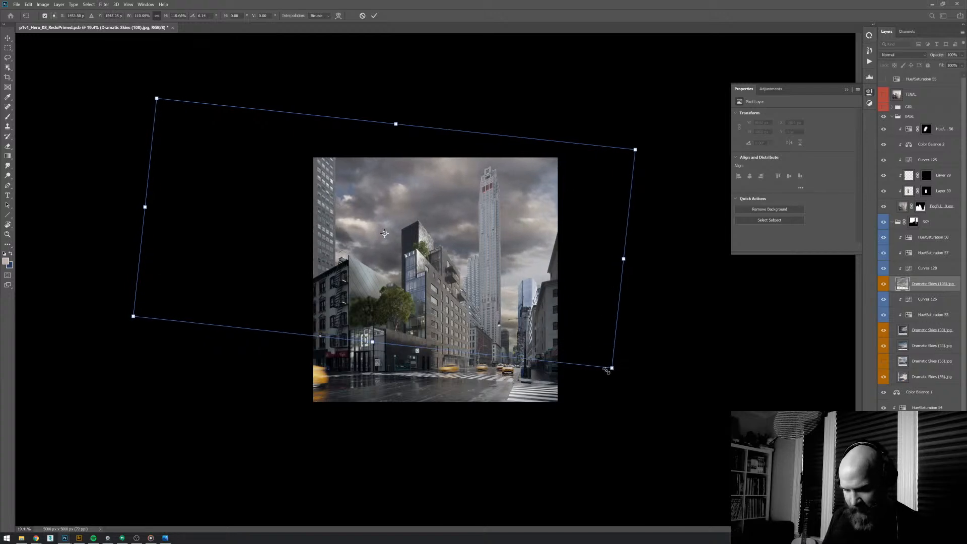
drag(588, 332, 586, 340)
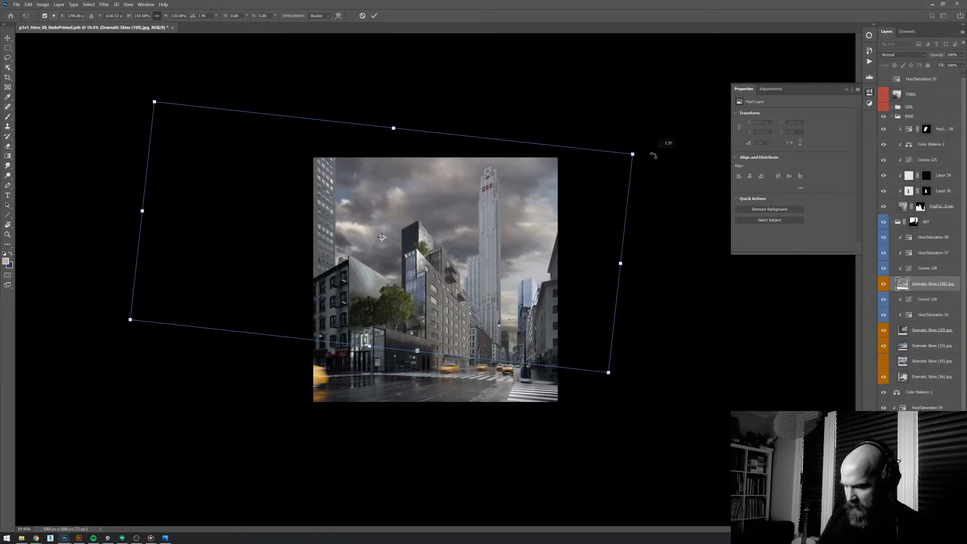
- Increase the sky's rotation to about 11° and shift it so the brighter clouds fall beside the tower
drag(663, 146, 667, 162)
drag(559, 237, 568, 239)
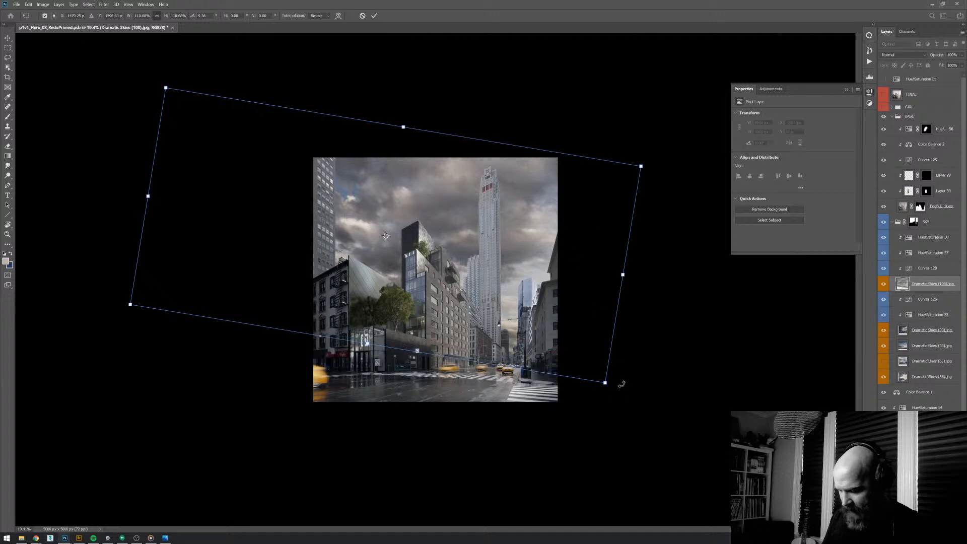
drag(619, 383, 610, 392)
drag(554, 336, 560, 333)
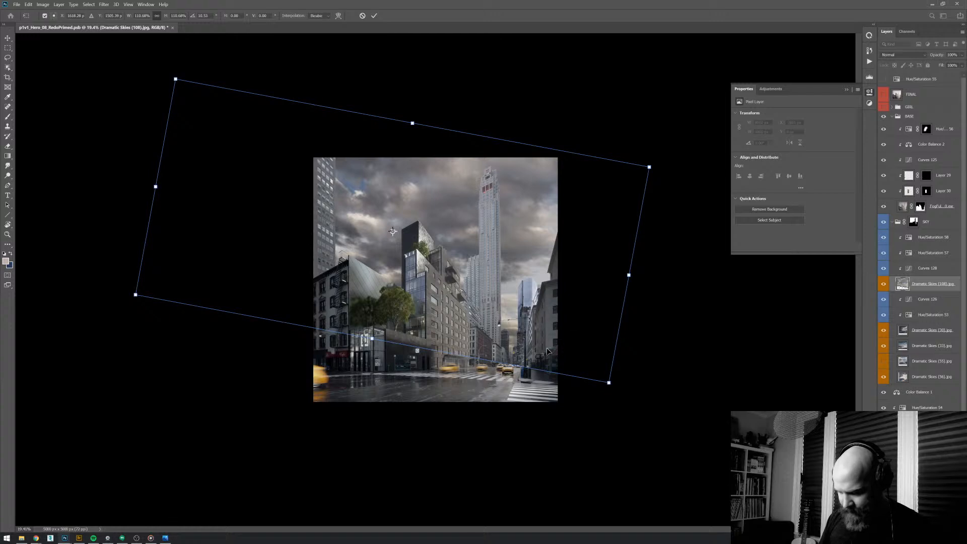
mouse_move(551, 351)
mouse_down()
mouse_move(534, 352)
mouse_move(541, 339)
mouse_move(548, 352)
mouse_up()
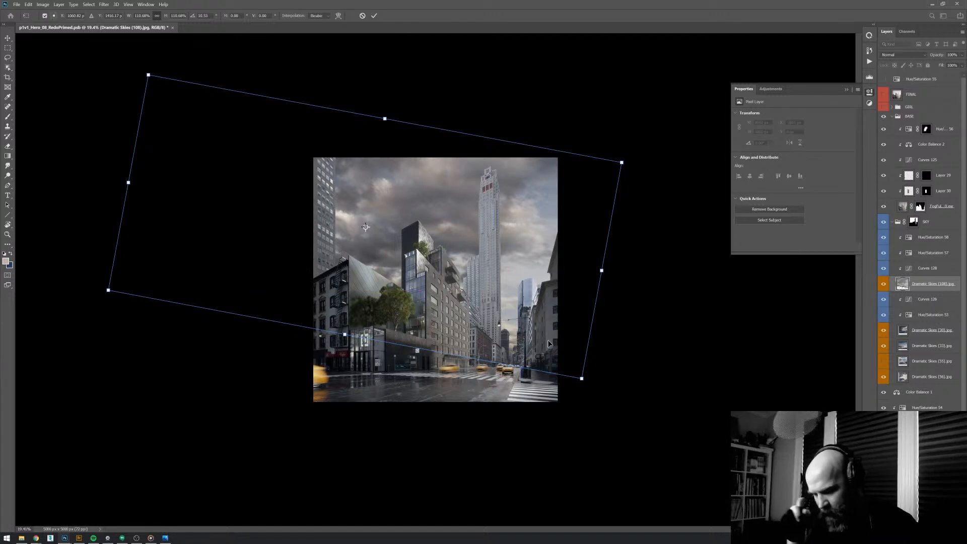
drag(630, 164, 632, 163)
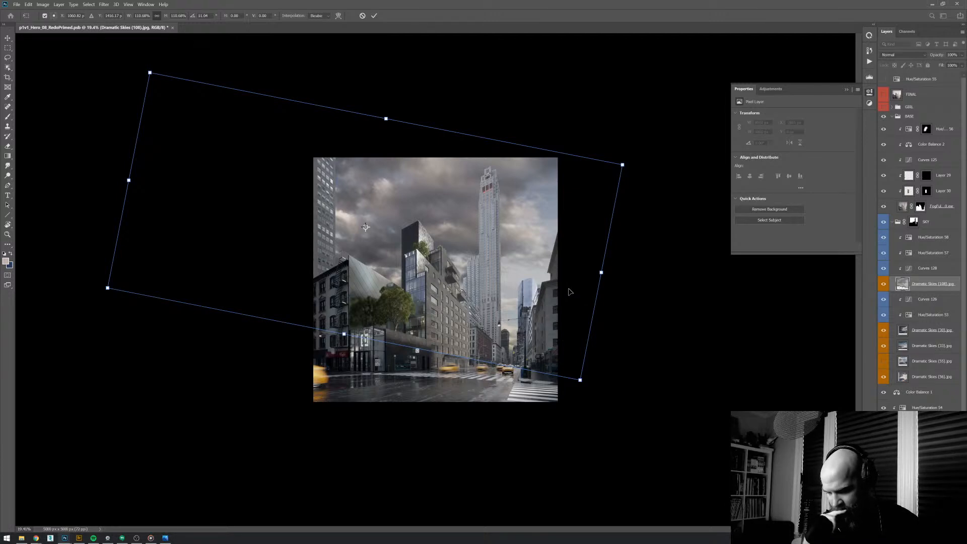
- Move the sky further left with its rotation reduced to about 8.75°, refine and apply the transform, and isolate the layer for checking
drag(544, 335, 564, 341)
drag(564, 343, 485, 328)
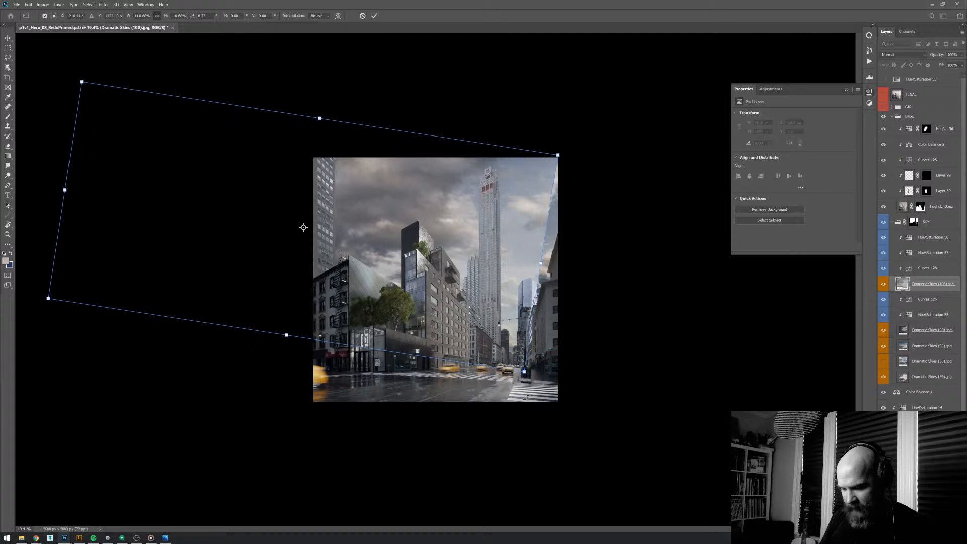
drag(520, 361, 516, 340)
key(Return)
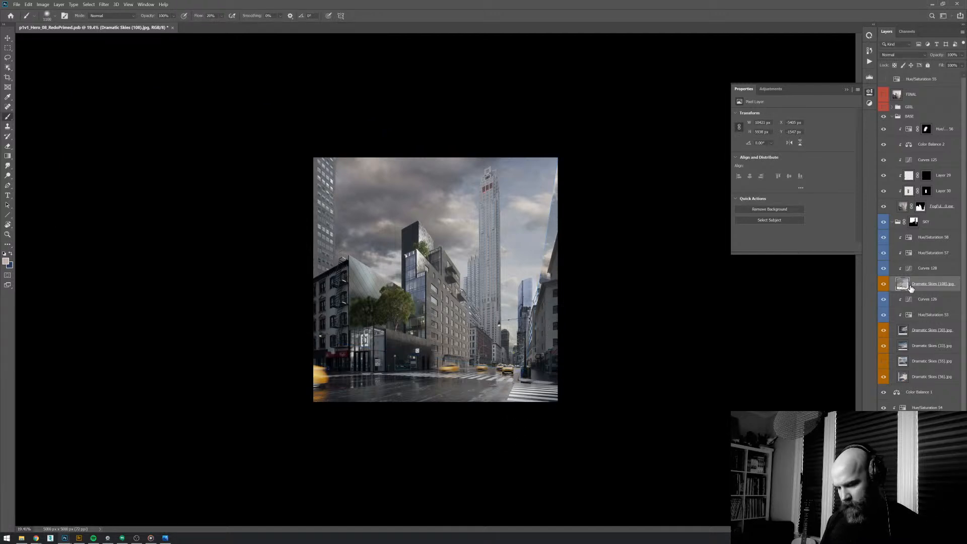
alt+click(884, 285)
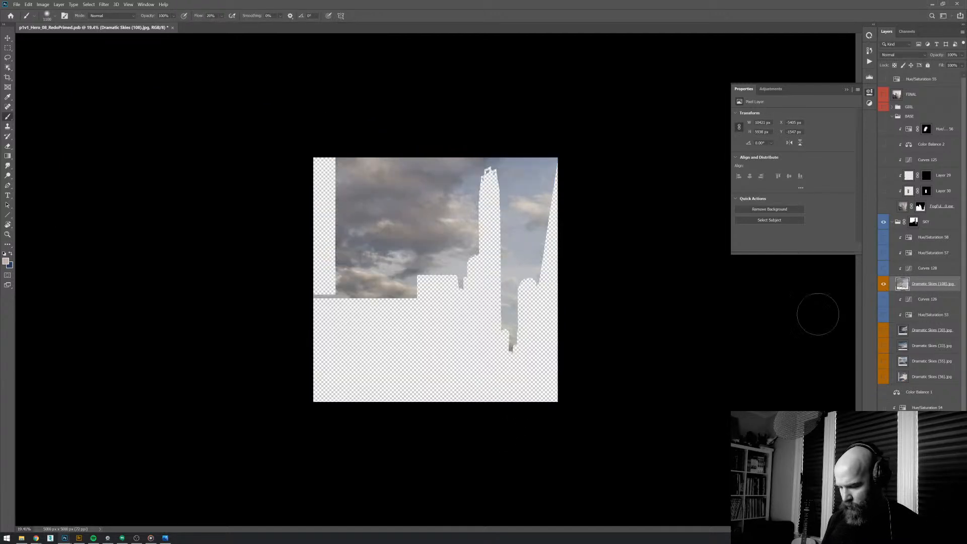
- Disable the SKY group's mask and content-aware fill the empty area along the right edge of the Dramatic Skies (108).jpg sky
shift+click(914, 222)
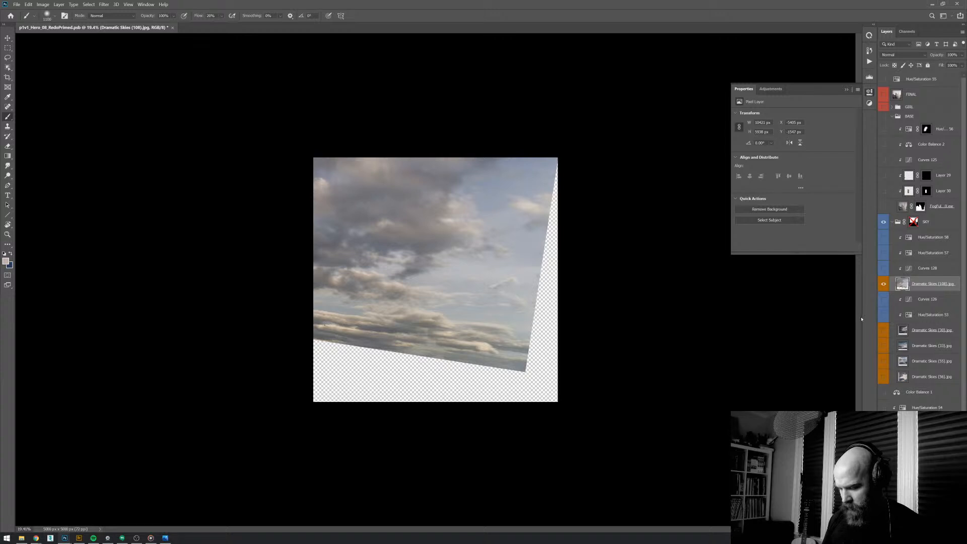
key(l)
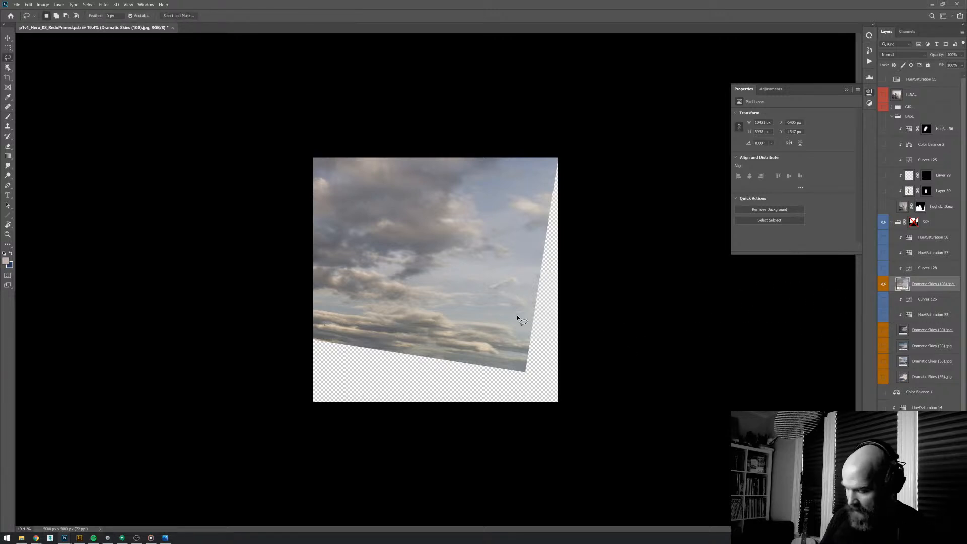
mouse_move(524, 371)
mouse_down()
mouse_move(601, 294)
mouse_move(600, 151)
mouse_move(580, 113)
mouse_move(528, 180)
mouse_move(523, 361)
mouse_up()
key(shift+BackSpace)
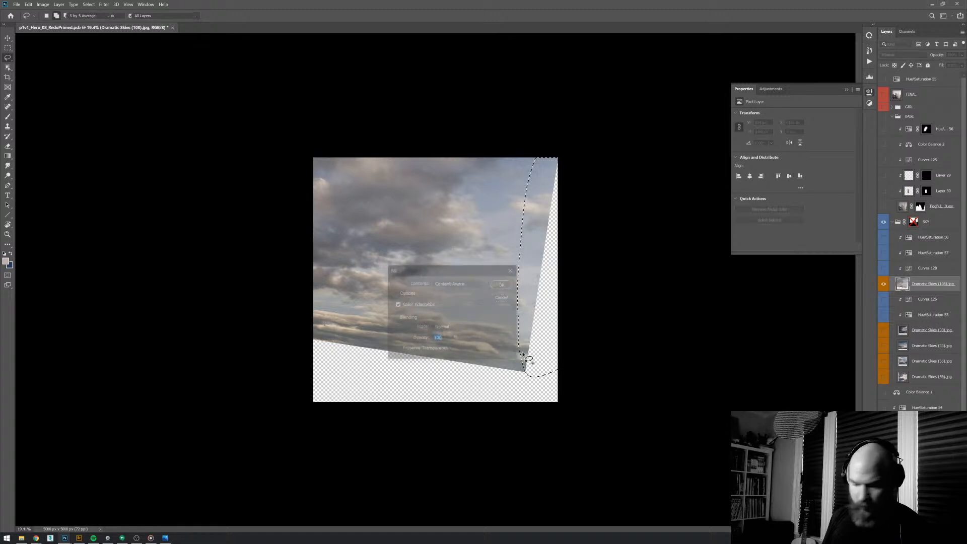
click(505, 286)
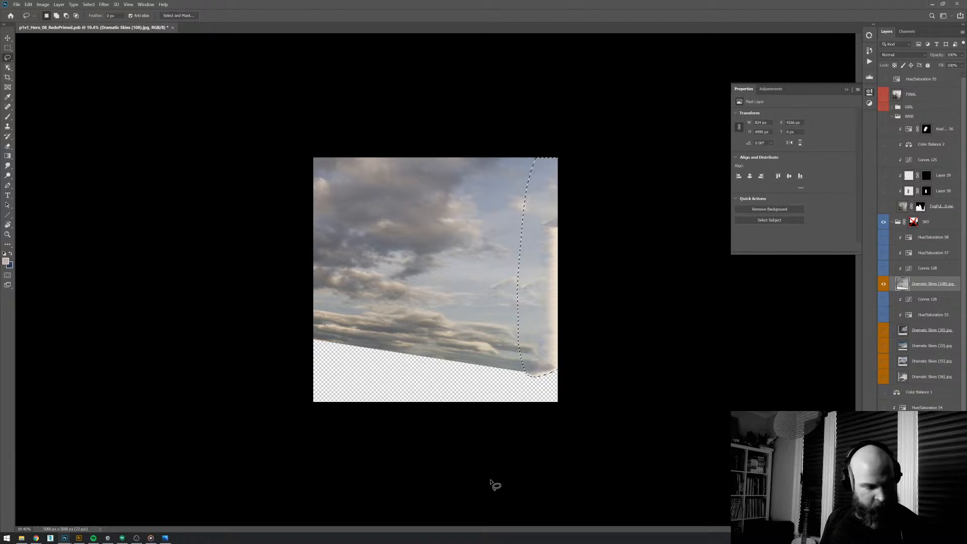
key(ctrl+d)
alt+click(885, 286)
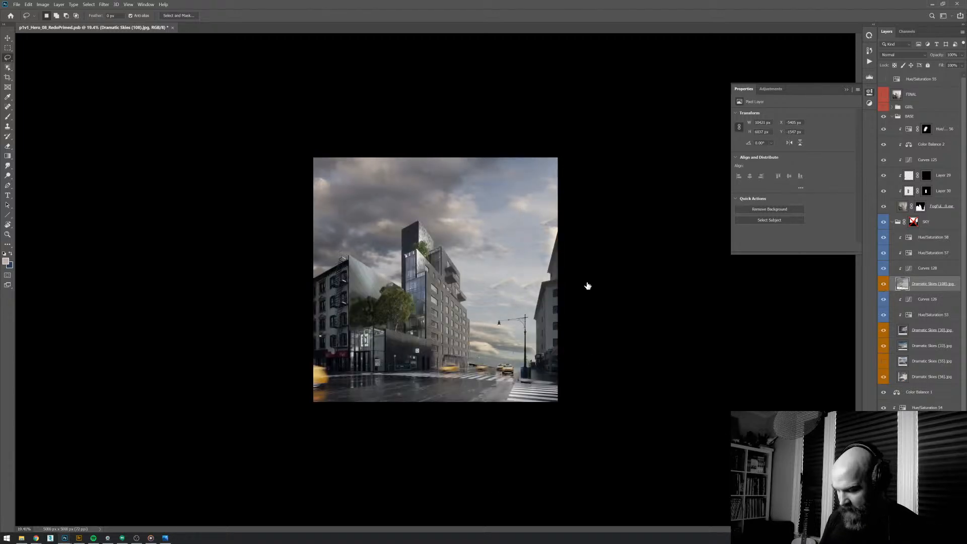
- Isolate the sky layer again and content-aware fill the pale vertical streak along its right edge, reselecting its upper part for a second fill
alt+click(886, 286)
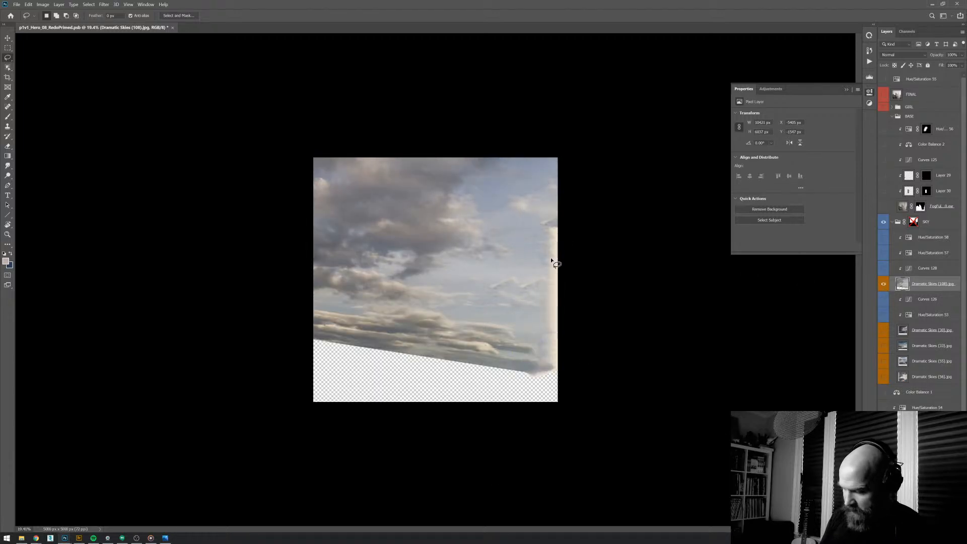
mouse_move(557, 223)
mouse_down()
mouse_move(536, 365)
mouse_move(563, 389)
mouse_up()
key(shift+F5)
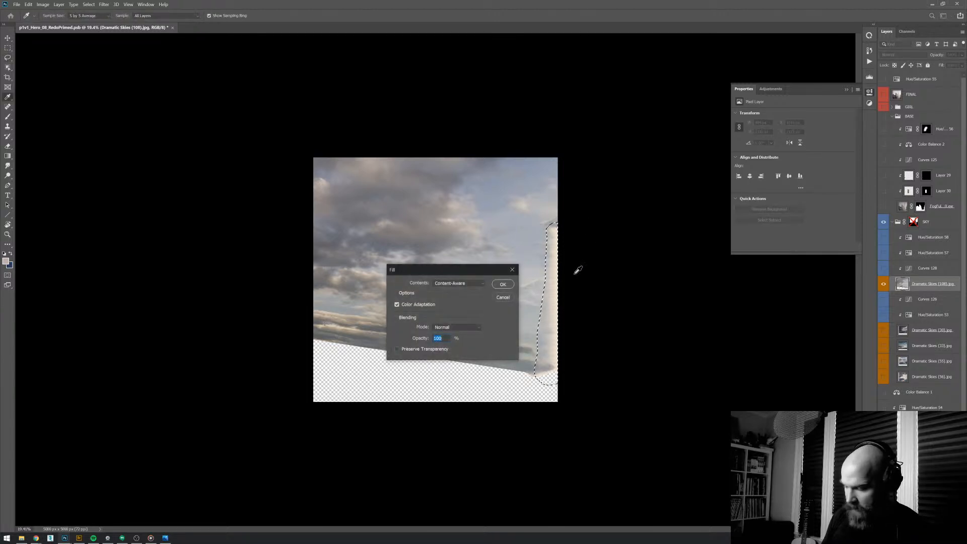
key(Return)
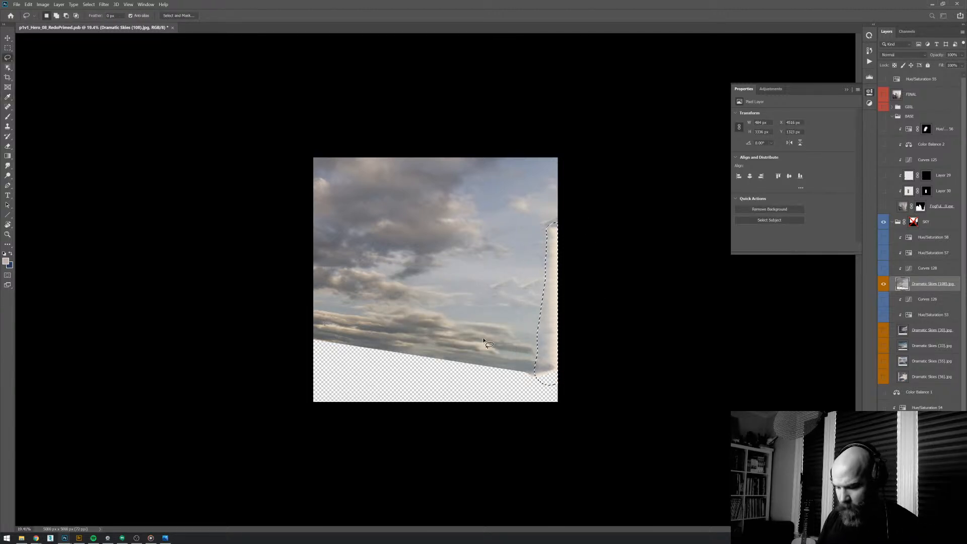
mouse_move(564, 226)
mouse_down()
mouse_move(549, 247)
mouse_move(576, 249)
mouse_up()
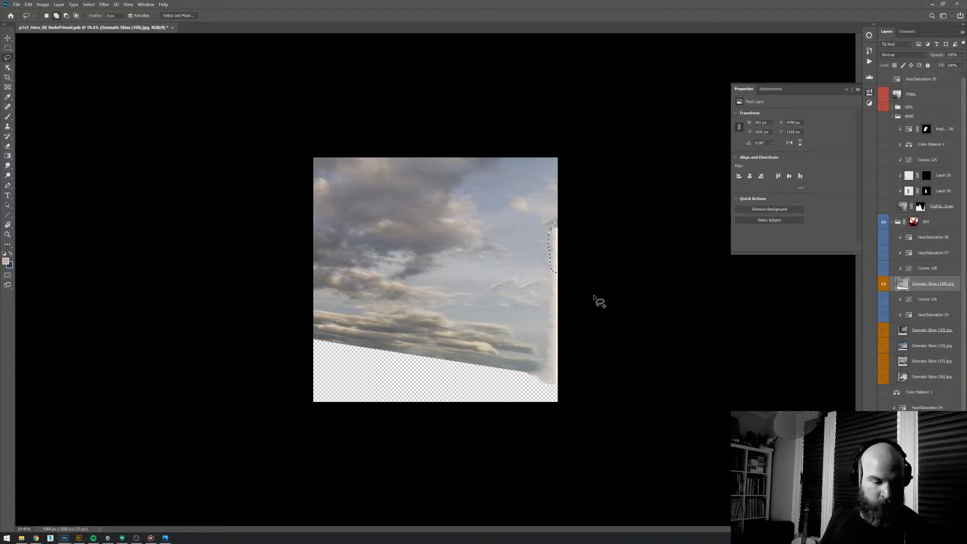
key(shift+F5)
key(Return)
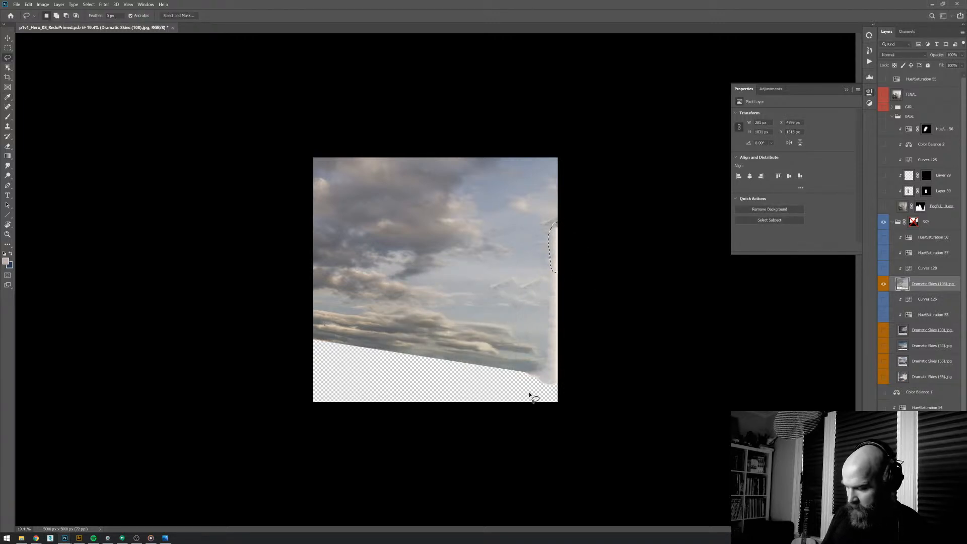
- Content-aware fill the remaining pale strip down to the sky's lower-right corner, clear the selection and redisplay all layers
key(ctrl+d)
mouse_move(562, 226)
mouse_down()
mouse_move(551, 247)
mouse_move(552, 320)
mouse_move(534, 386)
mouse_move(579, 346)
mouse_move(583, 221)
mouse_up()
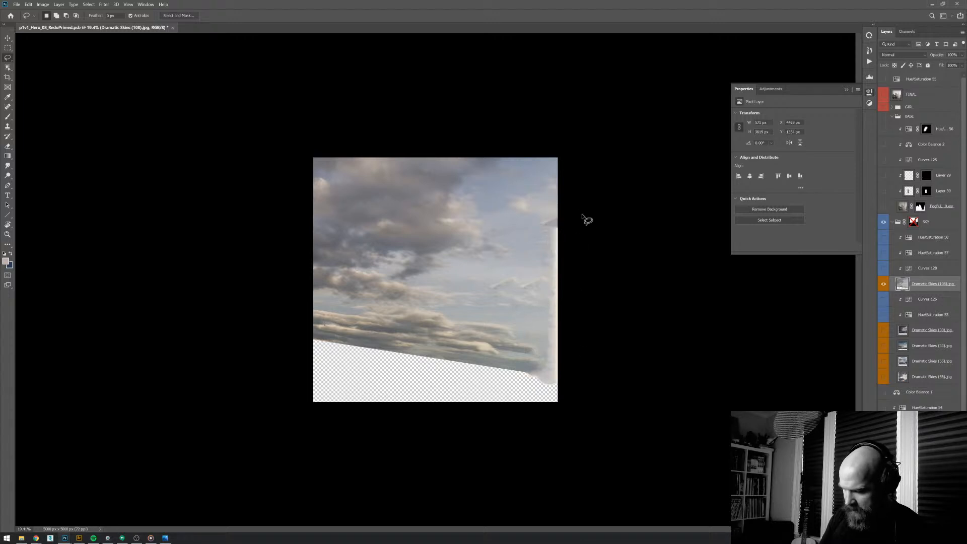
key(i)
key(shift+F5)
key(Return)
key(l)
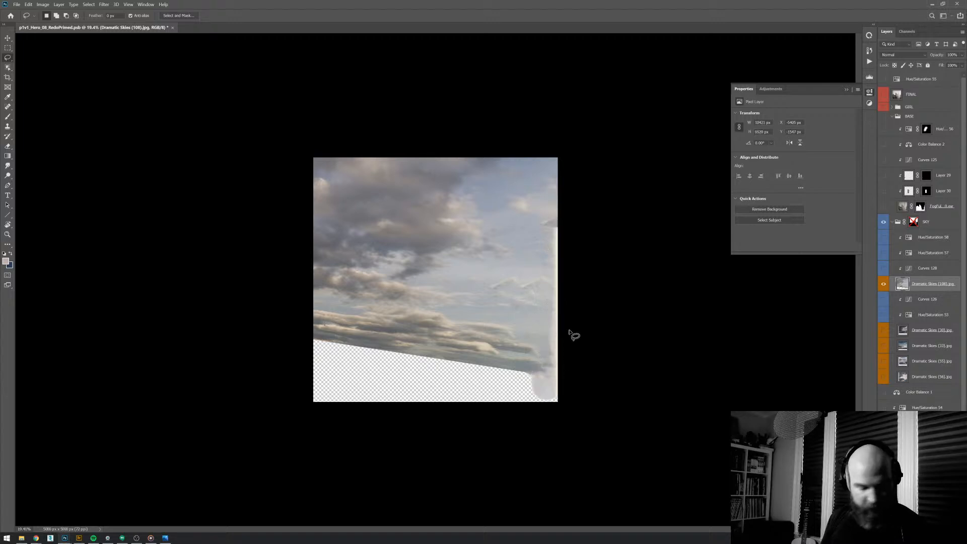
key(ctrl+d)
key(b)
alt+click(884, 283)
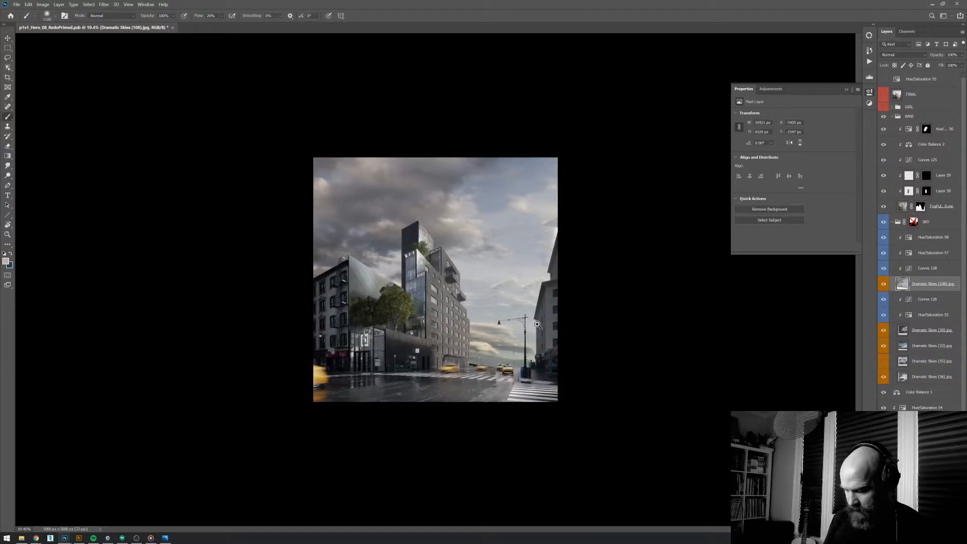
- Re-enable the SKY group's mask and check the patched sky behind the buildings
key(ctrl+minus)
shift+click(913, 222)
key(v)
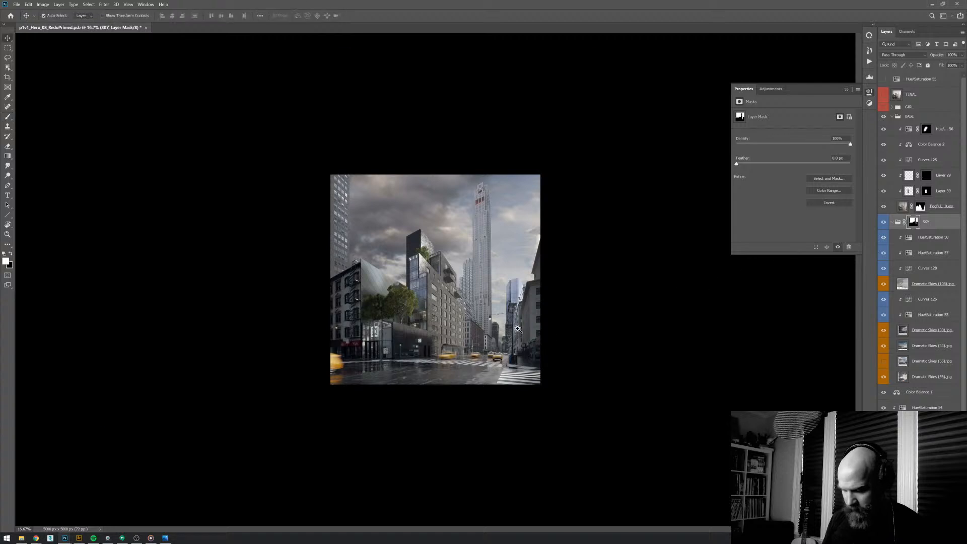
scroll(530, 320, up, 2)
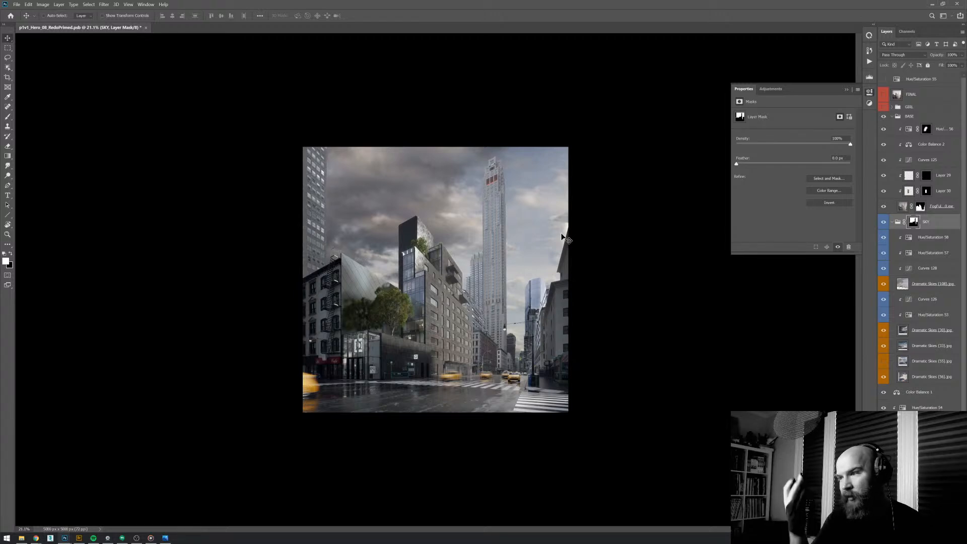
key(ctrl)
drag(492, 317, 504, 314)
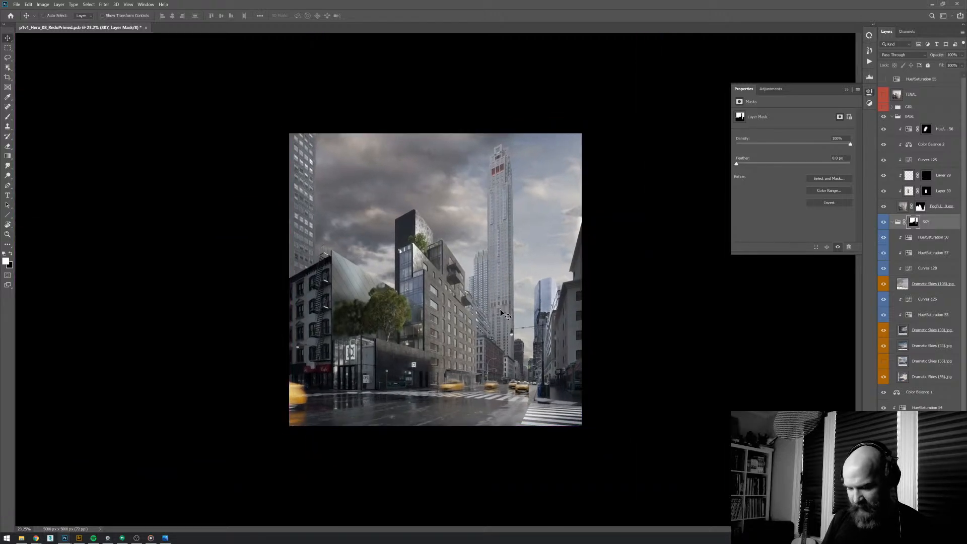
- Hide Dramatic Skies (108).jpg, then delete the Dramatic Skies (30).jpg layer with its two clipped adjustments and the Dramatic Skies (33).jpg layer
scroll(964, 226, down, 3)
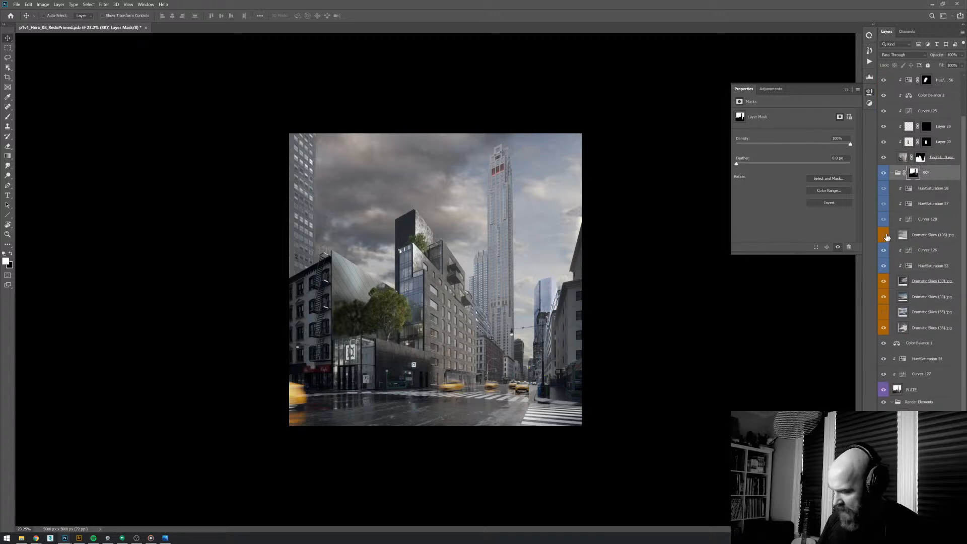
click(884, 235)
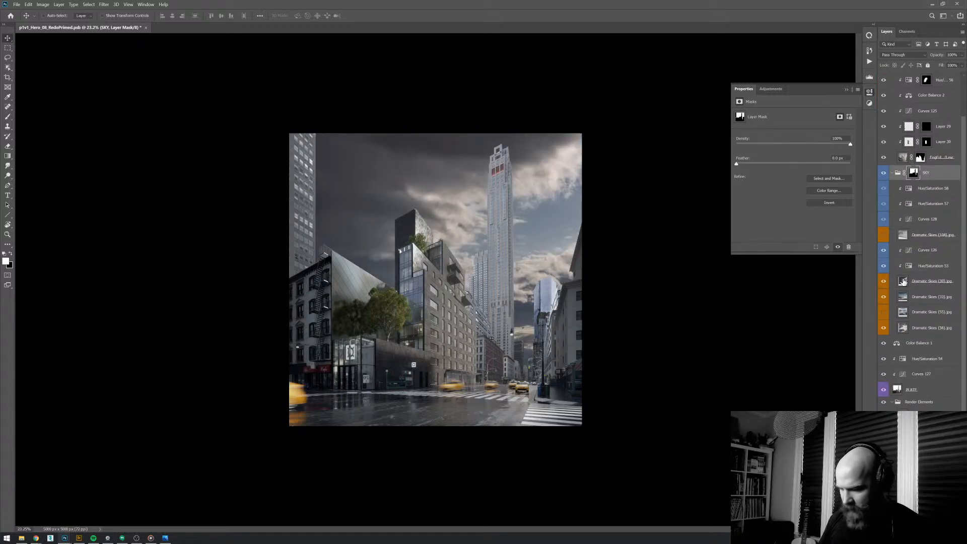
click(902, 284)
shift+click(928, 250)
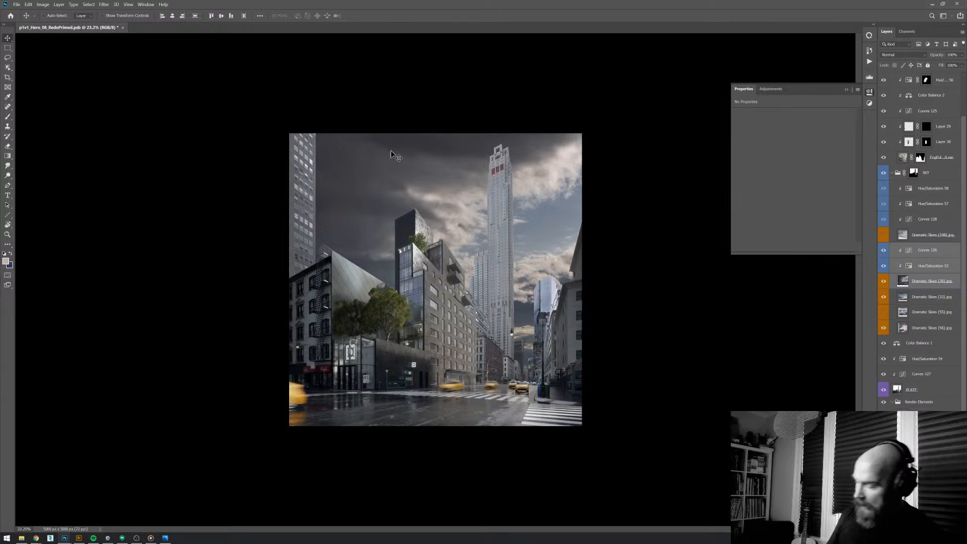
key(Delete)
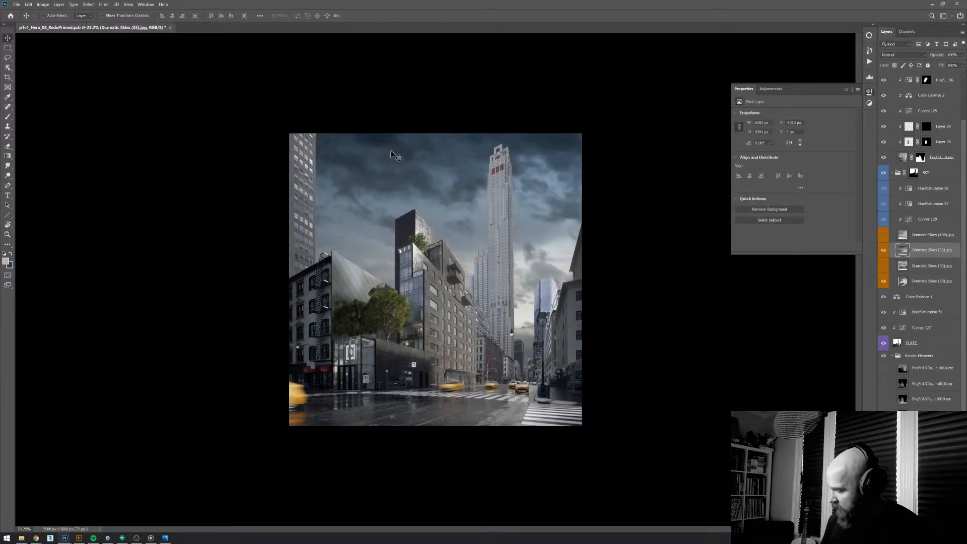
key(Delete)
- Preview the Dramatic Skies (55).jpg layer in the composite and delete it
click(884, 258)
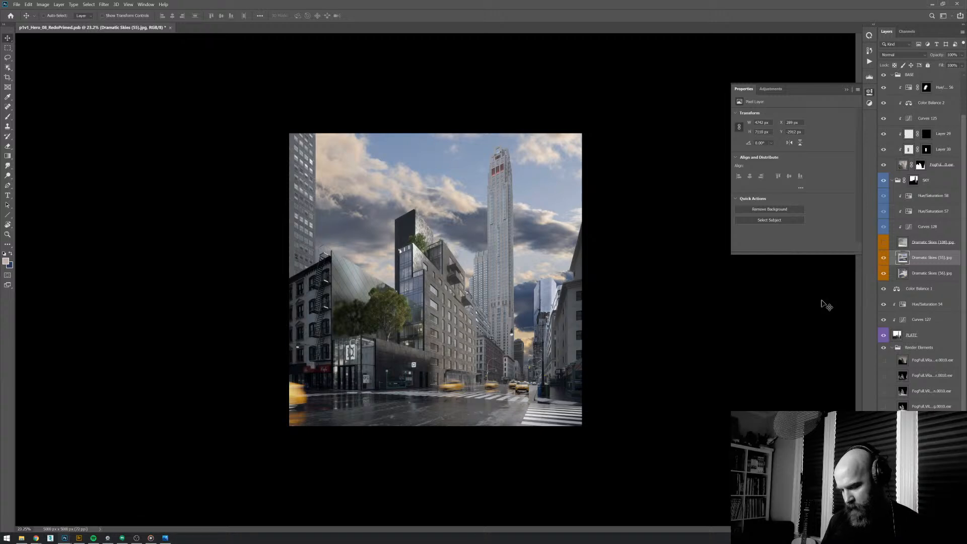
click(885, 258)
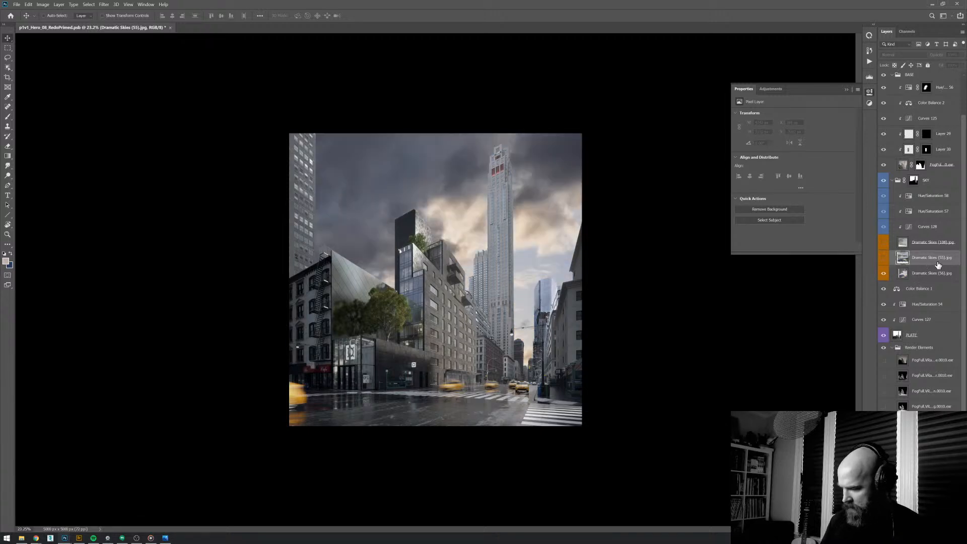
key(Delete)
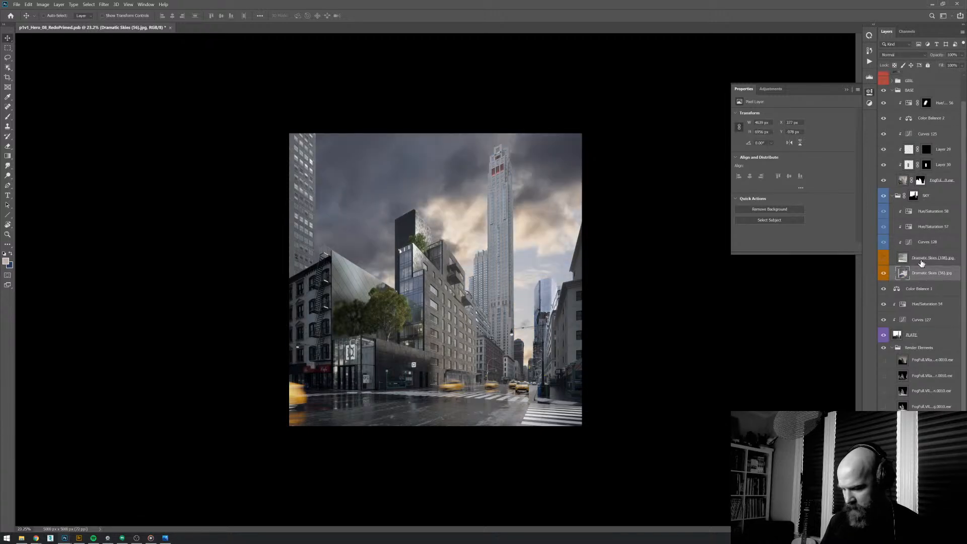
- Try enlarging the Dramatic Skies (56).jpg sky to about 122.6%, flipping it horizontally and shifting it behind the tower
click(885, 259)
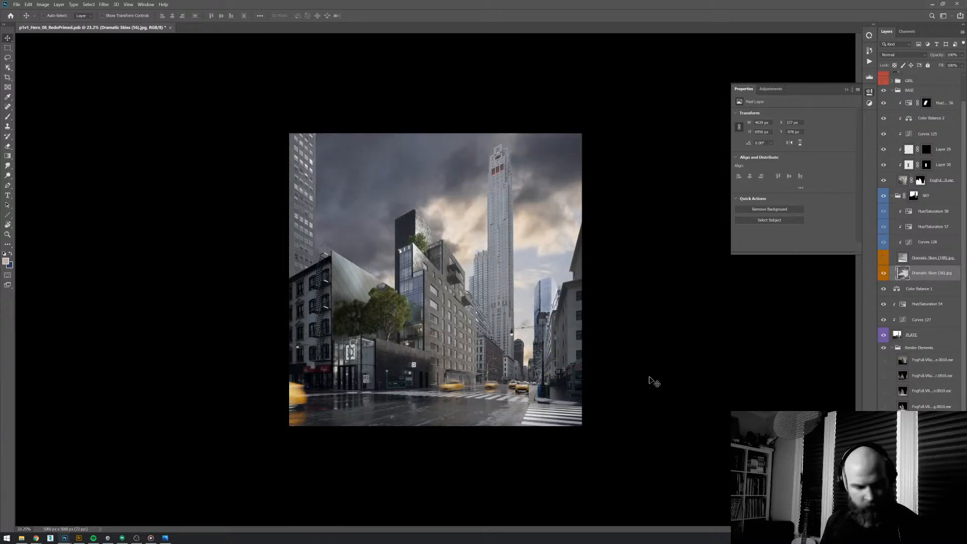
key(ctrl+t)
key(ctrl+minus)
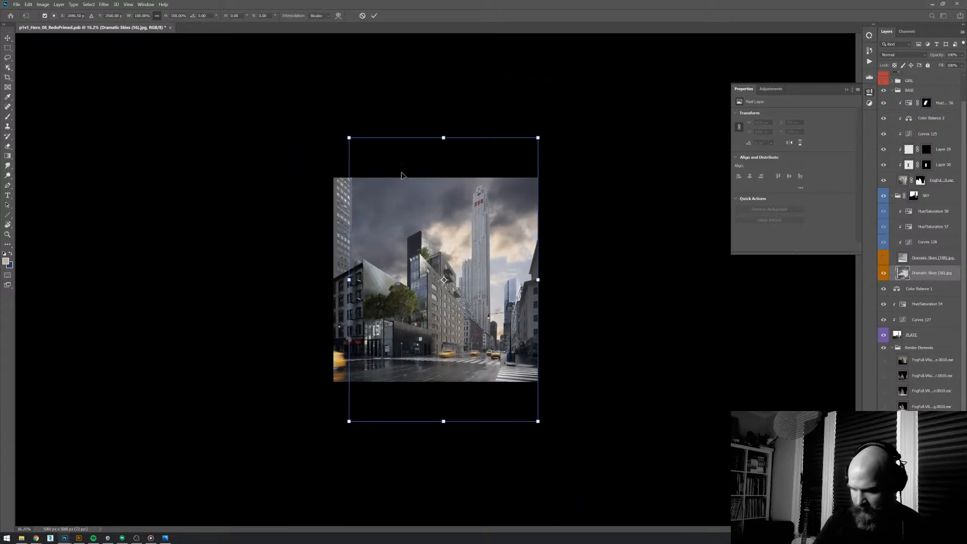
drag(349, 137, 306, 73)
drag(518, 362, 585, 307)
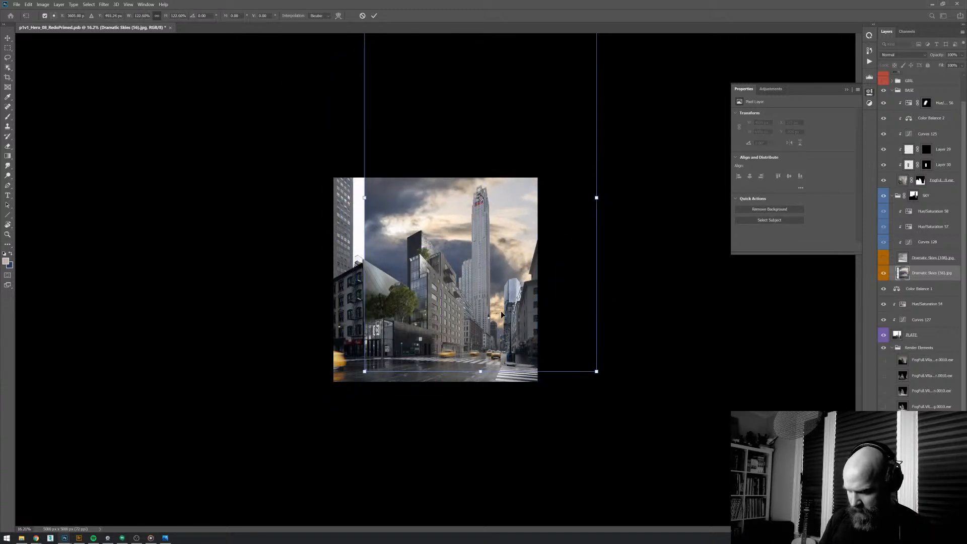
right_click(499, 313)
click(524, 454)
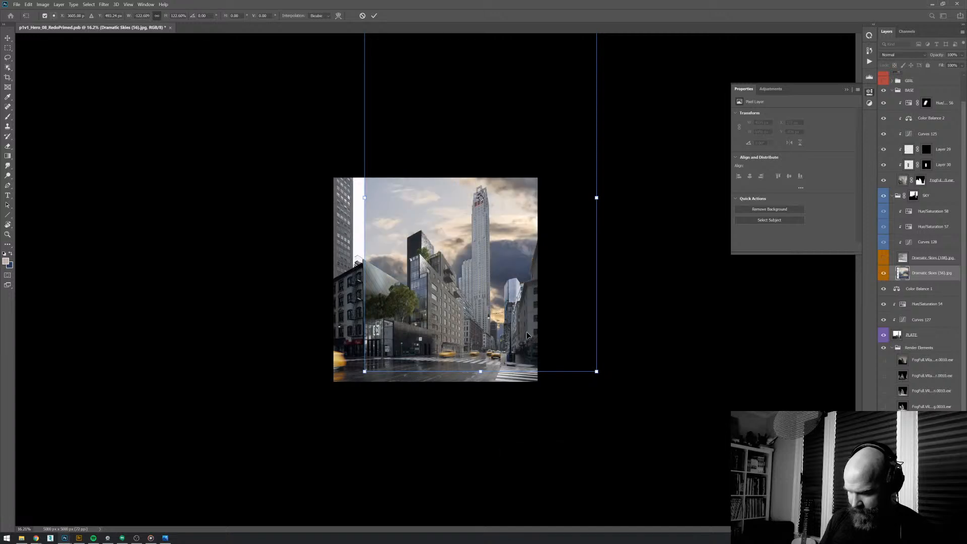
drag(529, 358, 532, 285)
- Try reducing the flipped Dramatic Skies (56).jpg sky to about 105.75% and check how its clouds frame the tower
key(ctrl+minus)
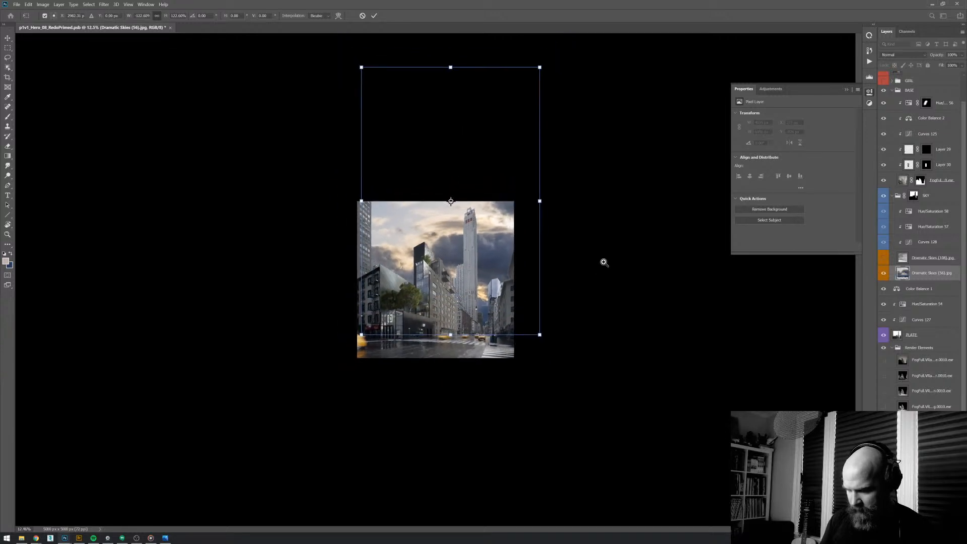
drag(539, 67, 523, 93)
drag(361, 94, 369, 104)
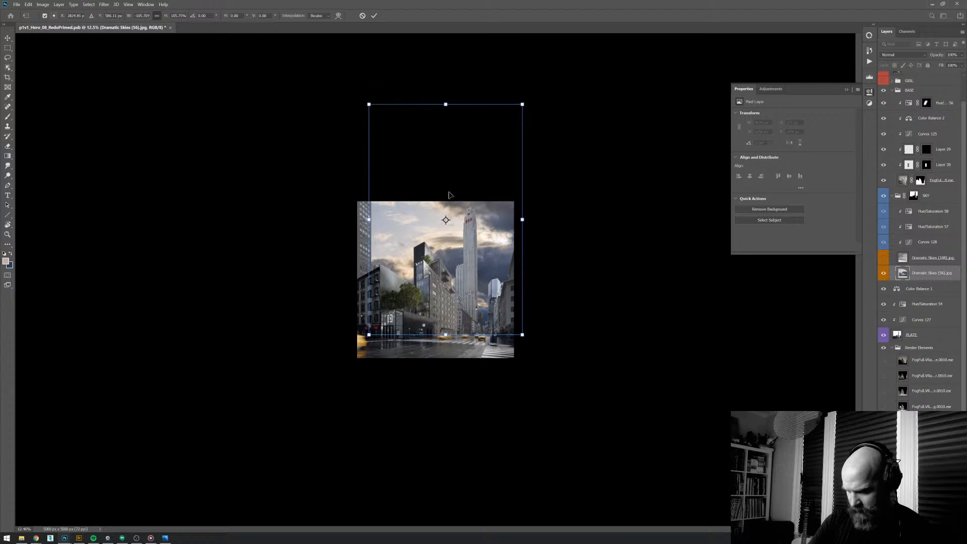
key(ctrl+plus)
drag(490, 302, 607, 312)
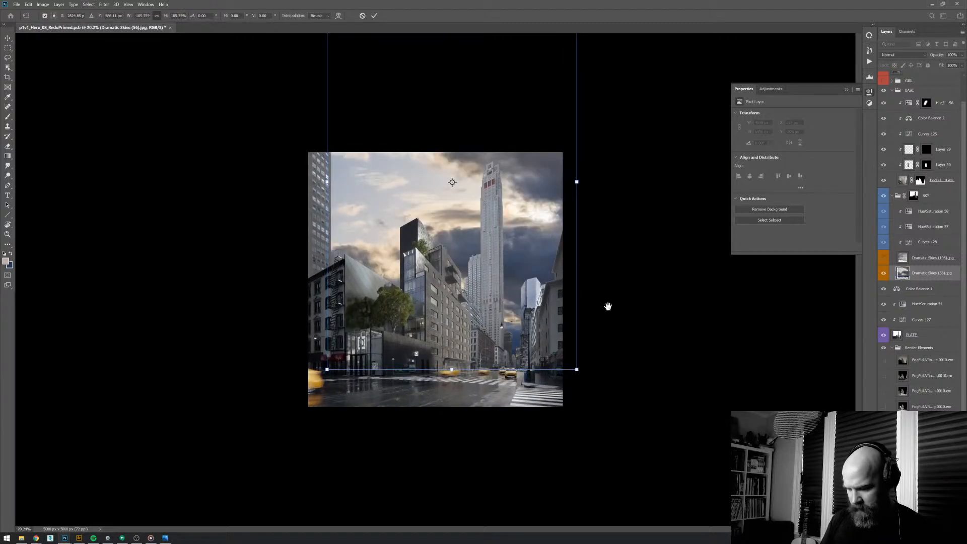
key(ctrl+minus)
key(ctrl+minus)
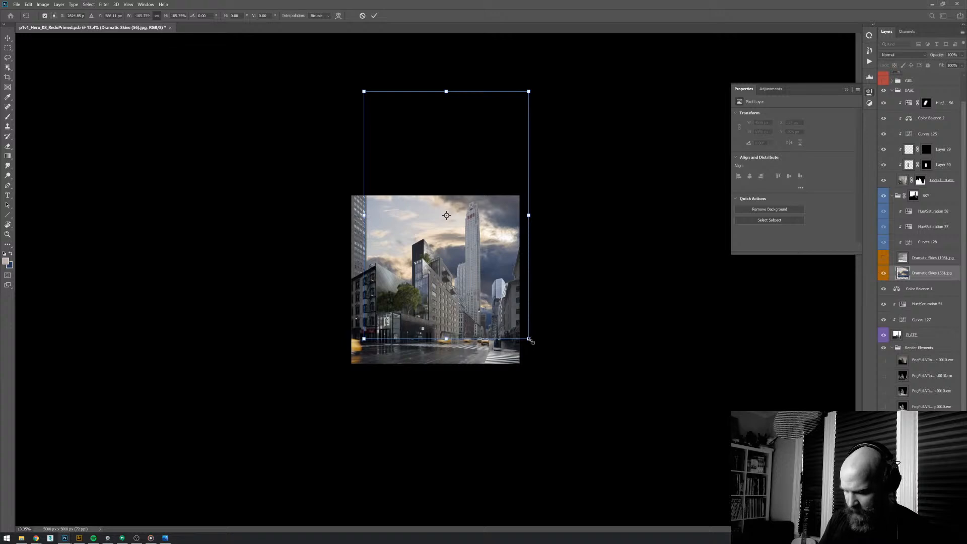
- Try tilting the flipped sky about 16° counterclockwise and enlarging it to about 123.8%, then end the transform without keeping it
drag(529, 341, 565, 280)
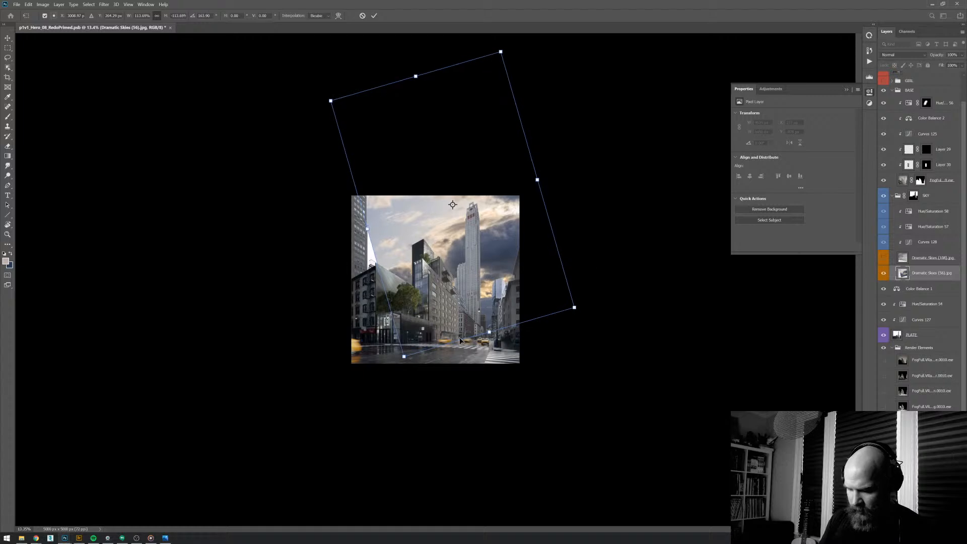
drag(331, 97, 311, 82)
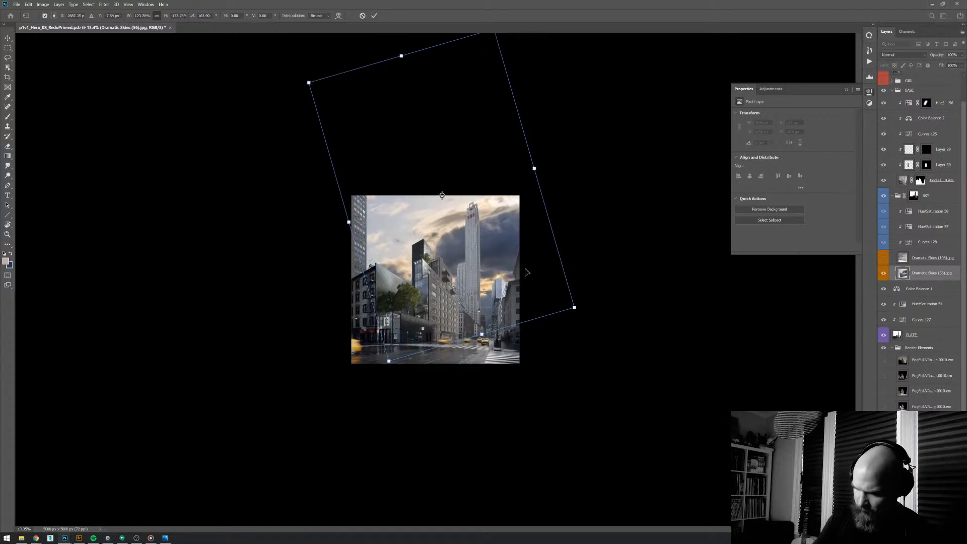
drag(536, 293, 546, 292)
drag(599, 307, 601, 311)
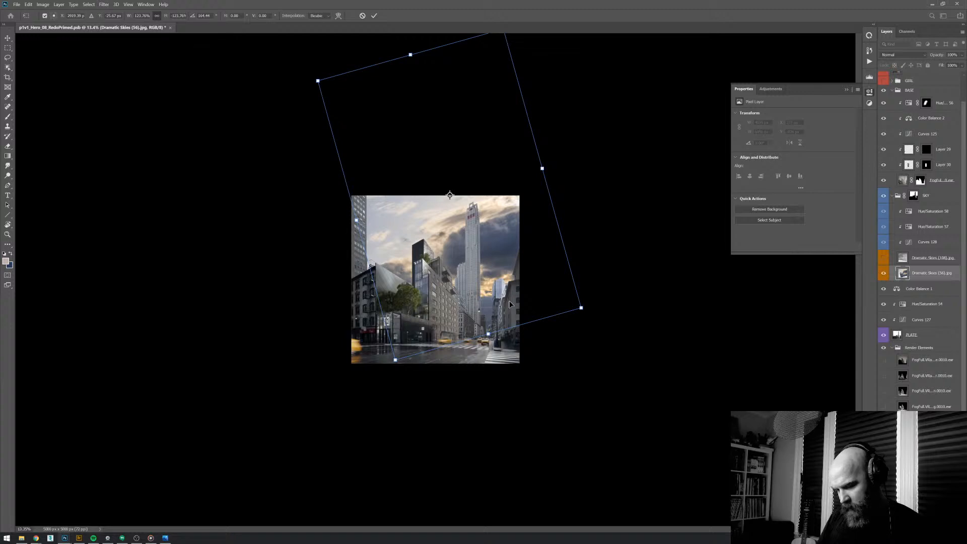
key(Return)
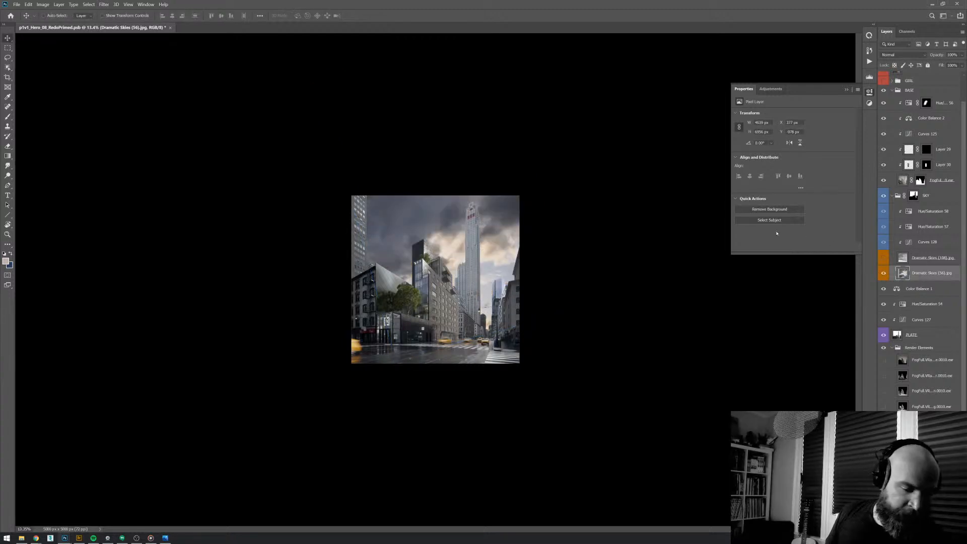
- Delete the Dramatic Skies (56).jpg layer, show the Dramatic Skies (108).jpg sky again and inspect it around the tower
key(Delete)
click(884, 273)
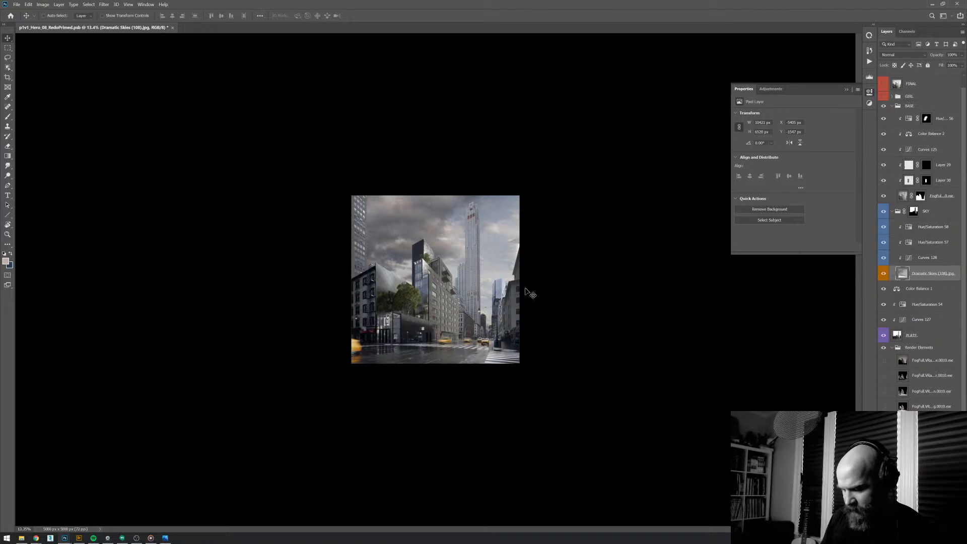
scroll(509, 300, up, 5)
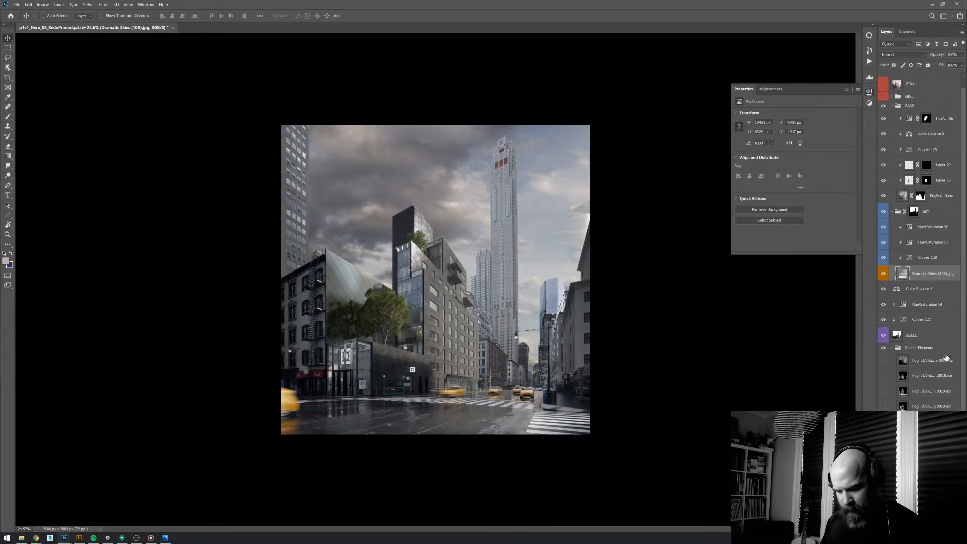
scroll(615, 363, up, 3)
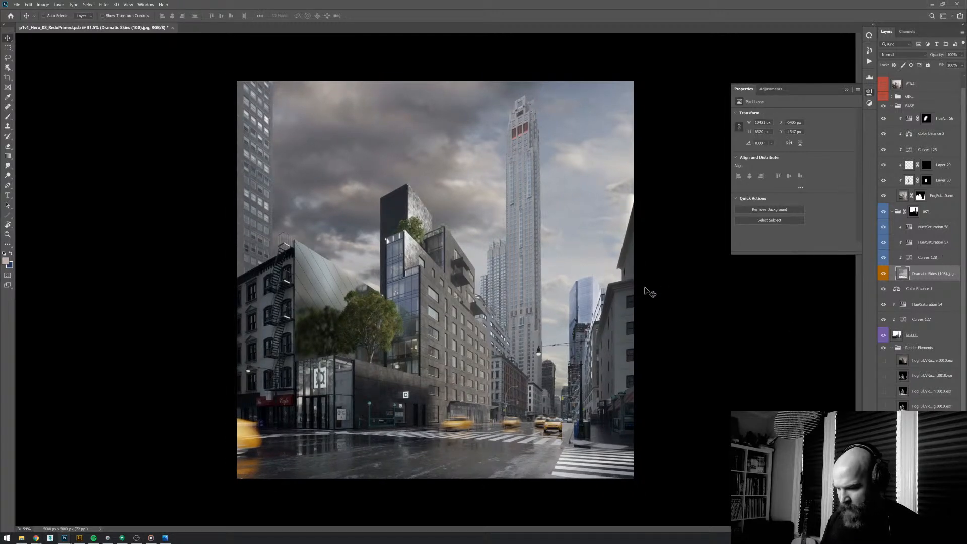
scroll(550, 168, up, 1)
alt+click(573, 155)
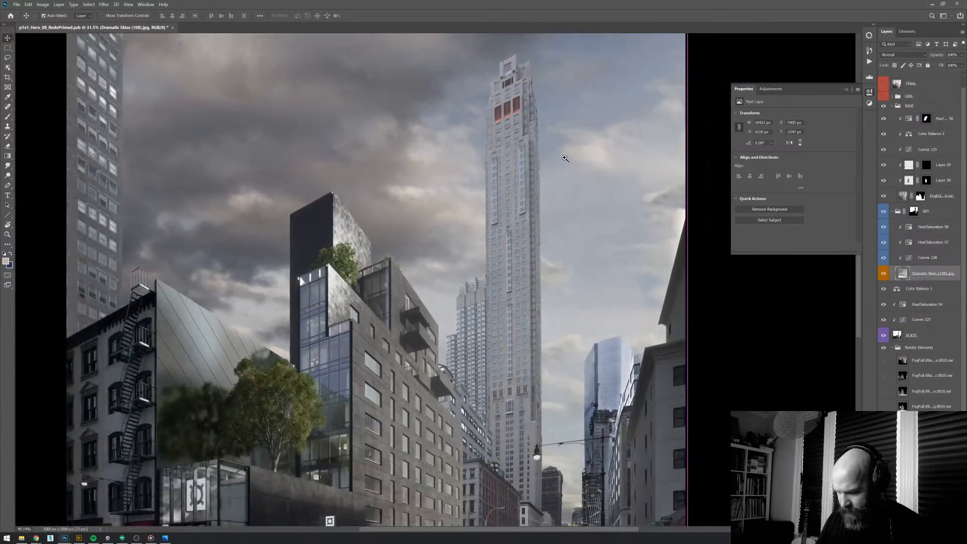
drag(573, 260, 302, 151)
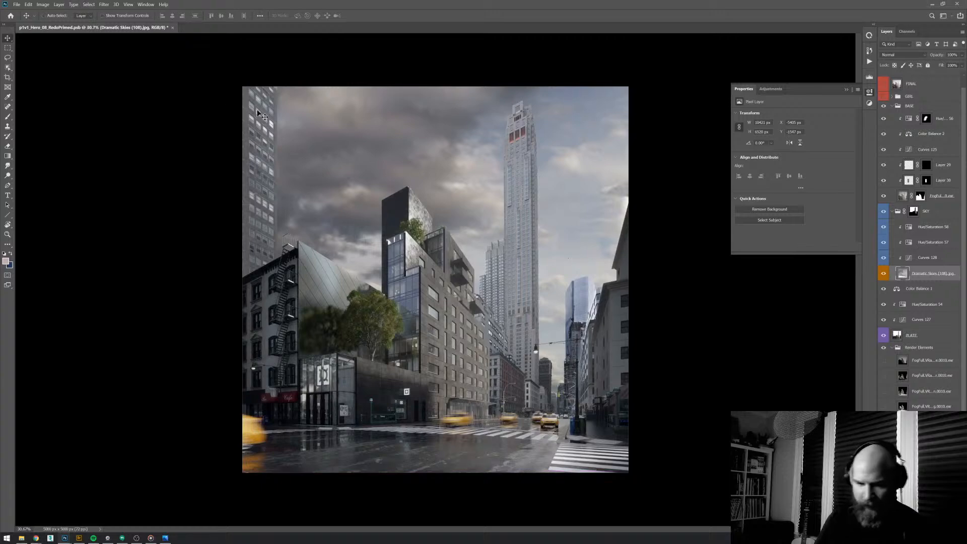
- Open the recent file p1v1_Hero_08_Redo.psb, hide all layers and groups above BASE and collapse the GRADE group
click(17, 4)
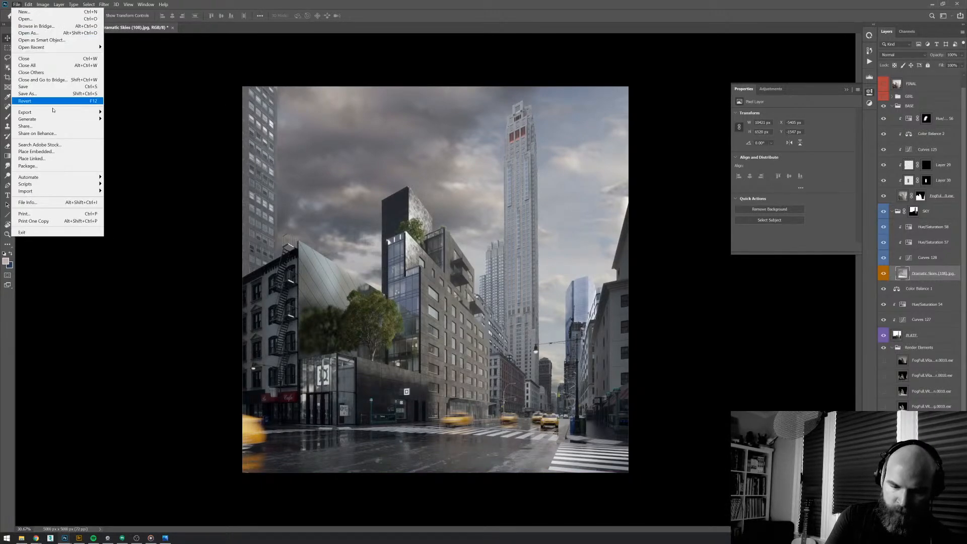
mouse_move(66, 47)
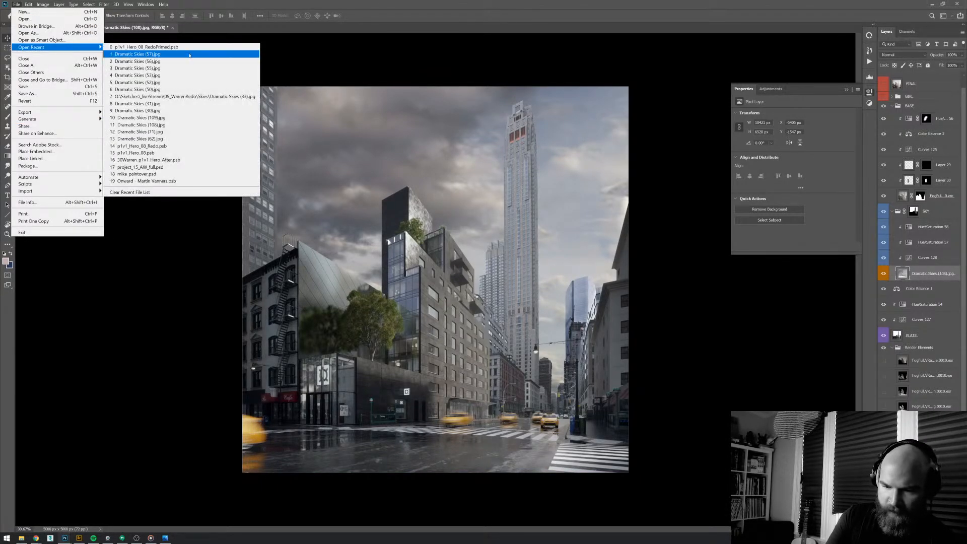
click(200, 146)
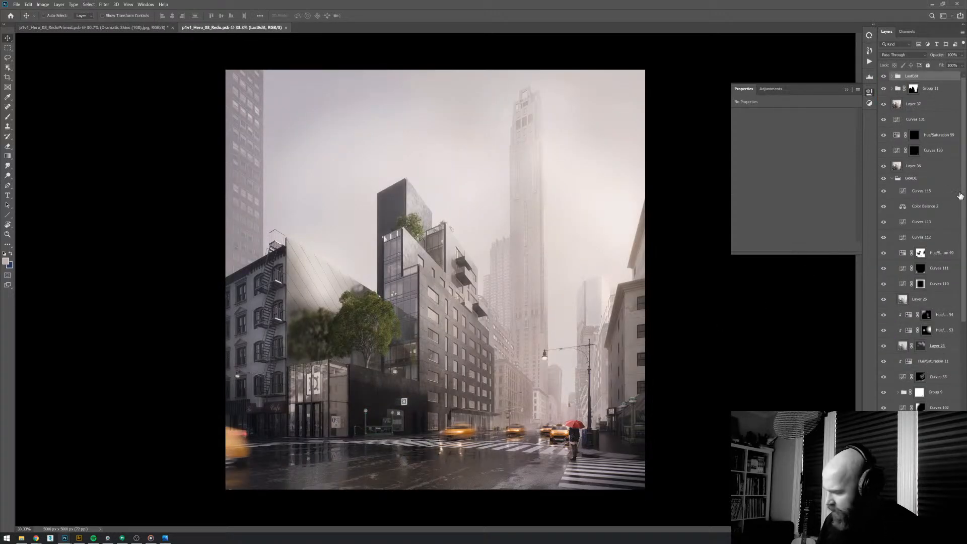
drag(884, 77, 884, 180)
click(892, 180)
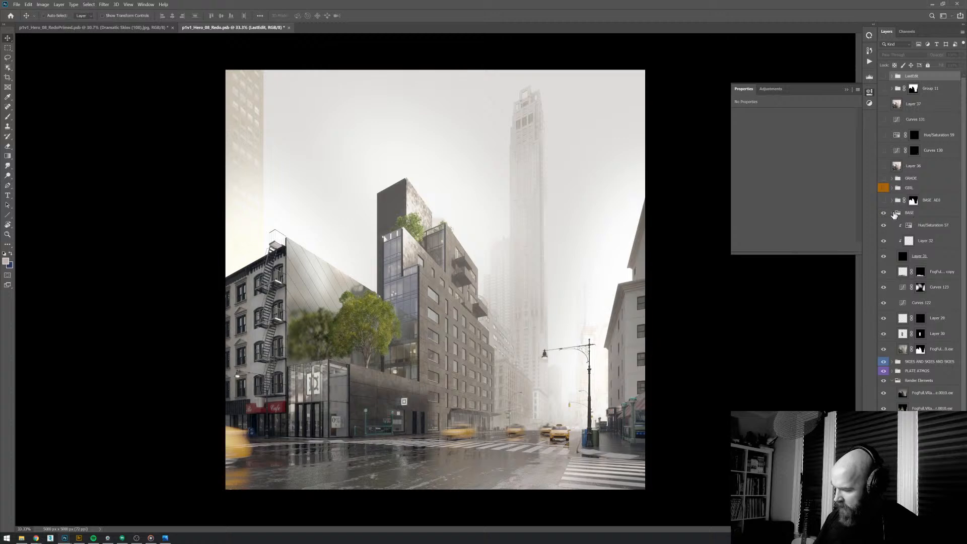
- Collapse the BASE group and toggle the BASE_ADD, GIRL and BASE groups to examine how the foggy composite is built
click(893, 212)
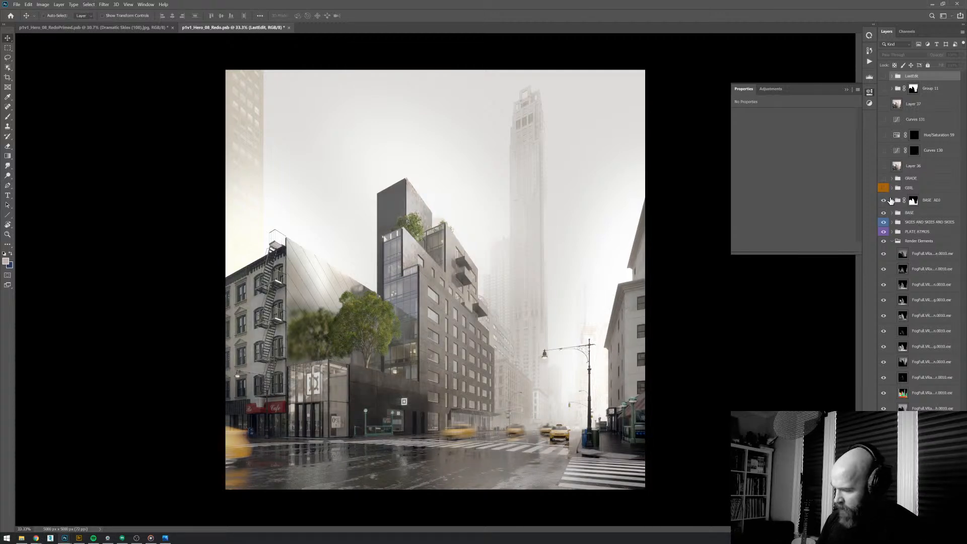
click(885, 188)
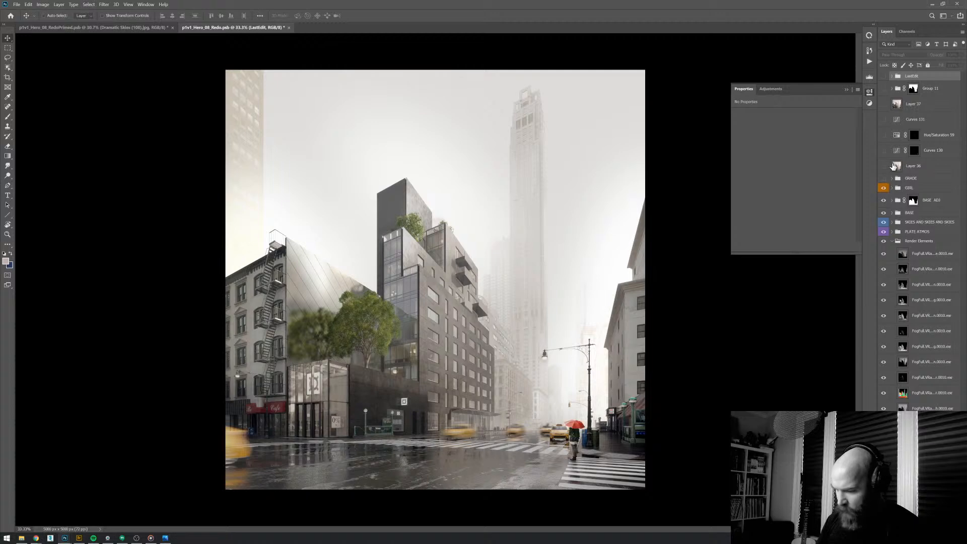
key(ctrl+z)
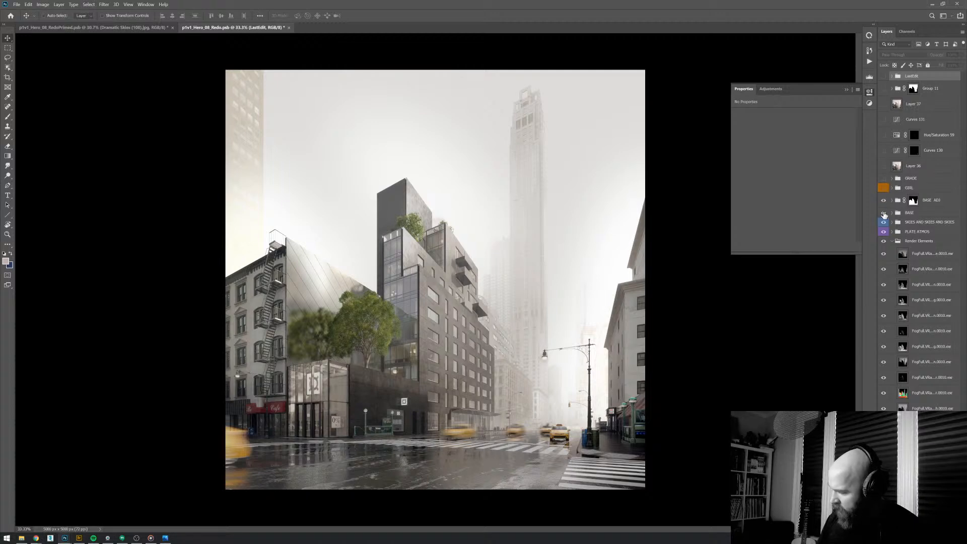
key(ctrl+z)
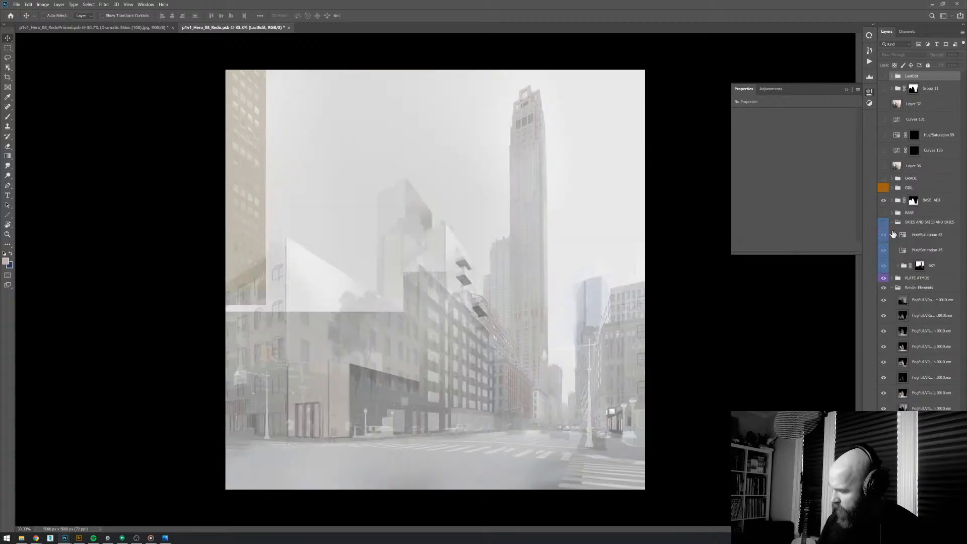
- Expand the PLATE ATMOS group and toggle its adjustment layers off and on to examine the plate's fog build-up
click(893, 278)
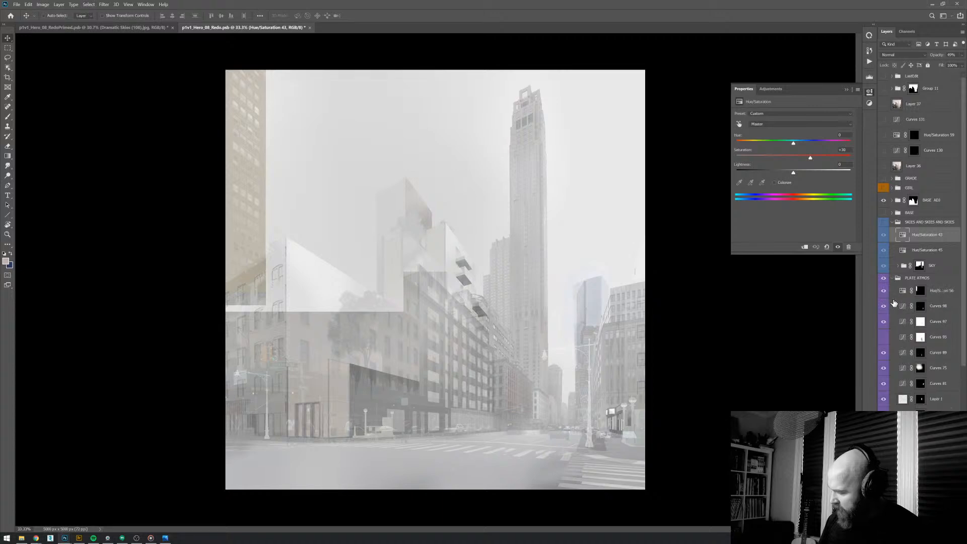
scroll(951, 317, down, 5)
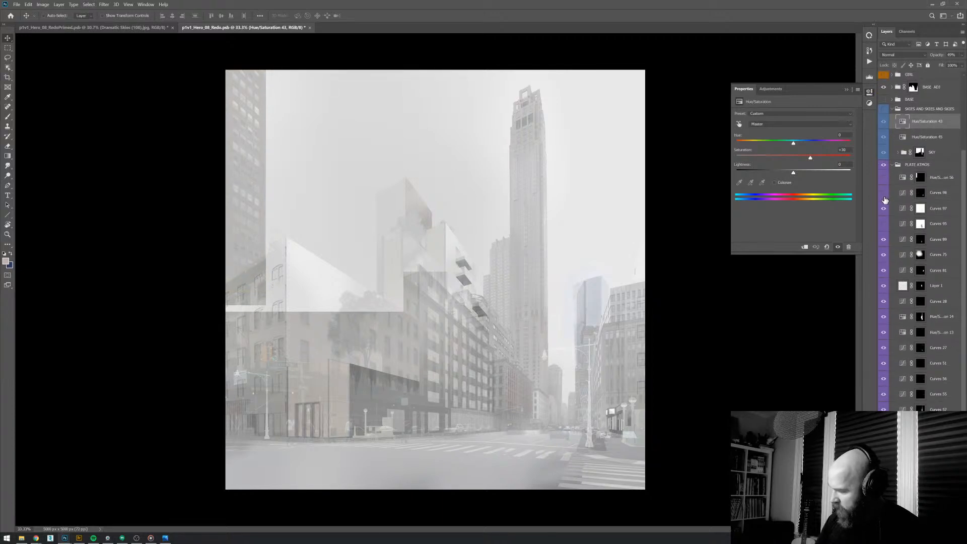
drag(885, 200, 892, 270)
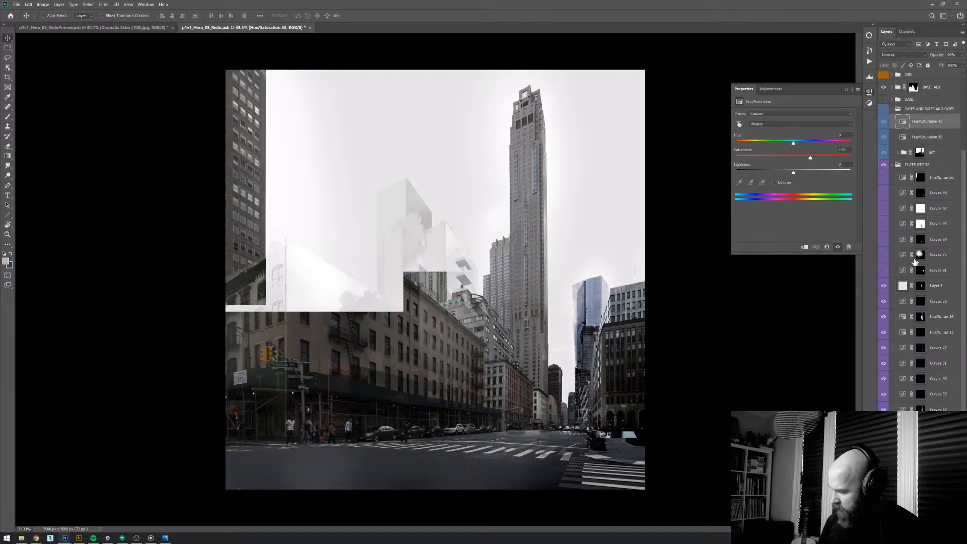
click(884, 271)
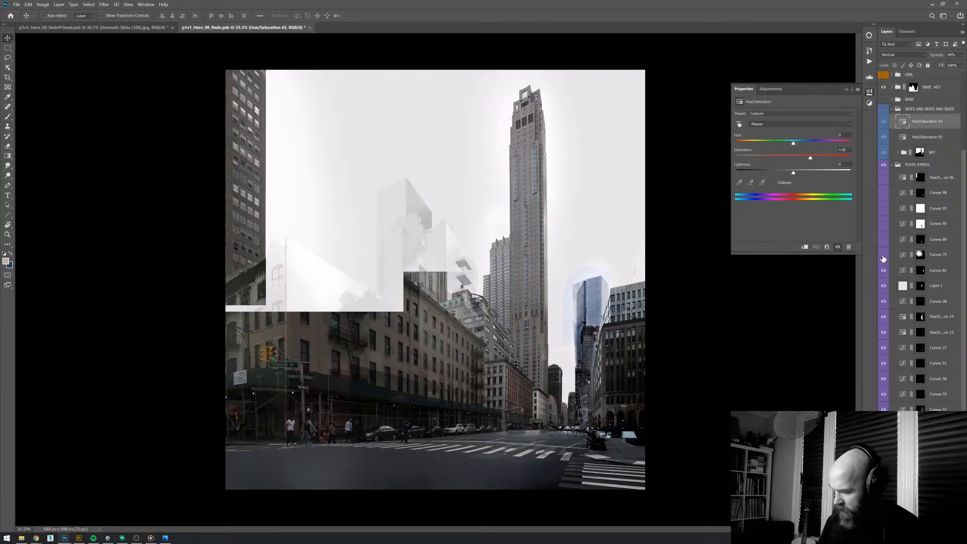
click(884, 256)
drag(884, 238, 884, 177)
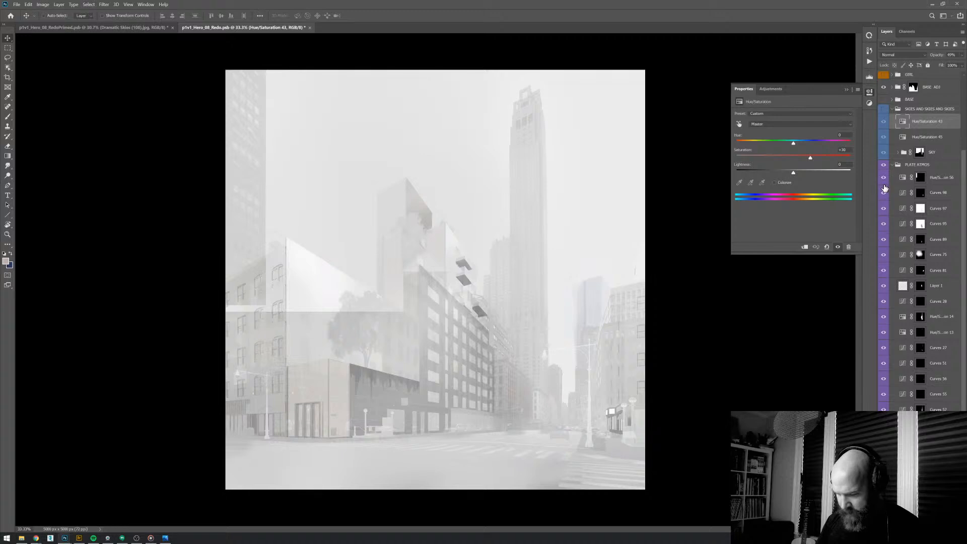
- Switch to the p1v1_Hero_08_RedoPrimed.psb document and widen the layer list so the full render element names fit
click(86, 27)
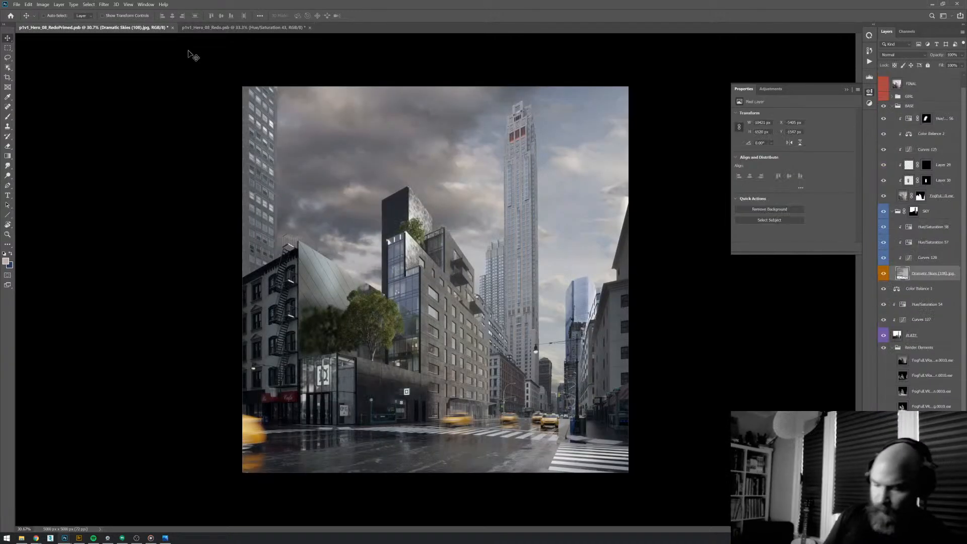
click(870, 92)
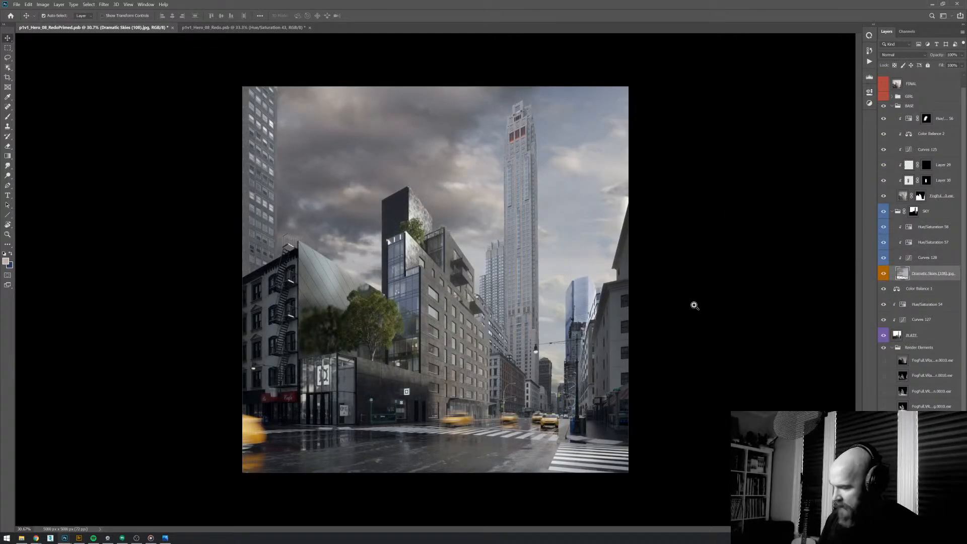
scroll(693, 304, down, 3)
key(b)
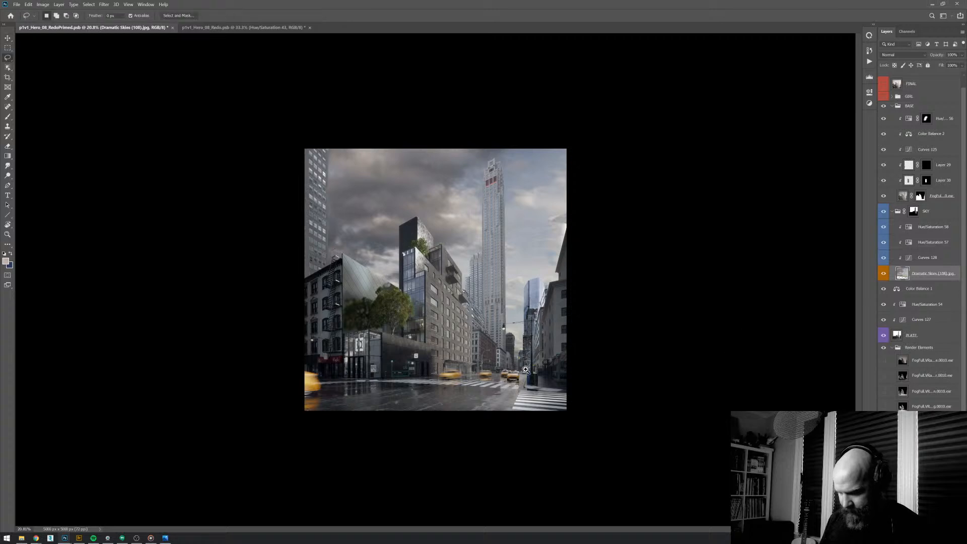
scroll(436, 280, up, 2)
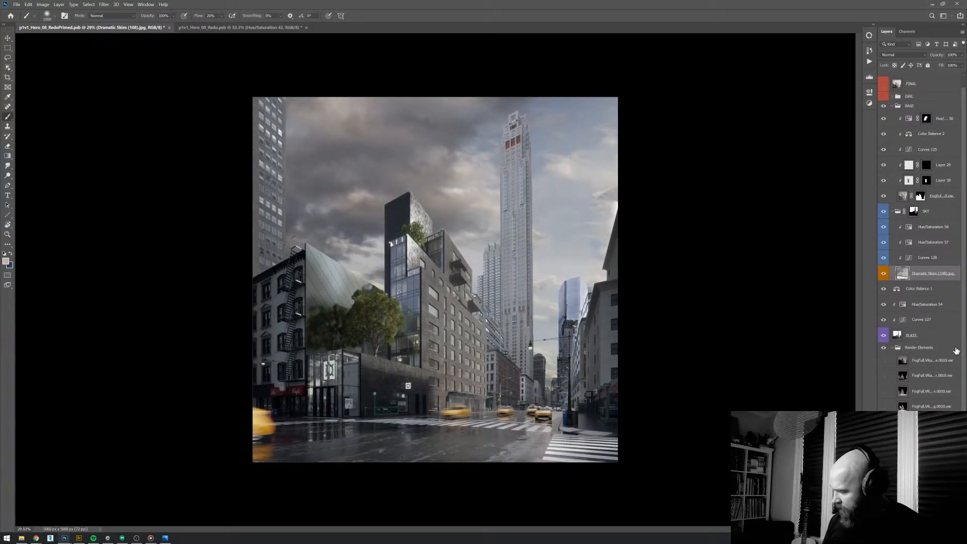
click(944, 376)
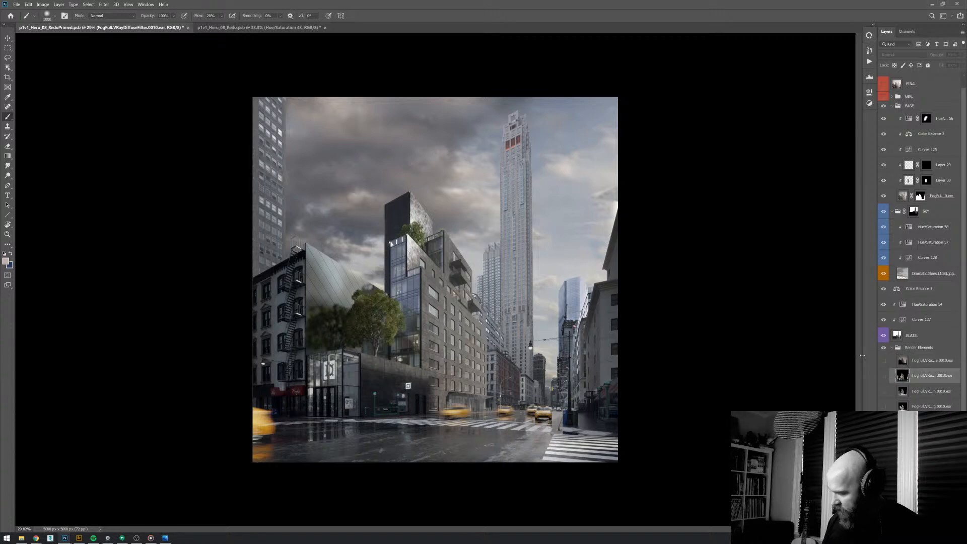
drag(862, 355, 797, 361)
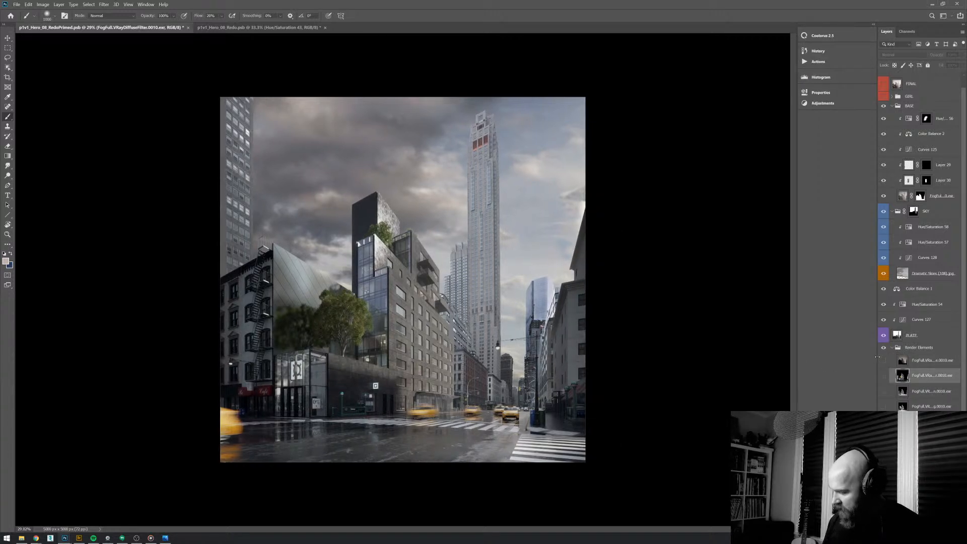
drag(878, 357, 813, 347)
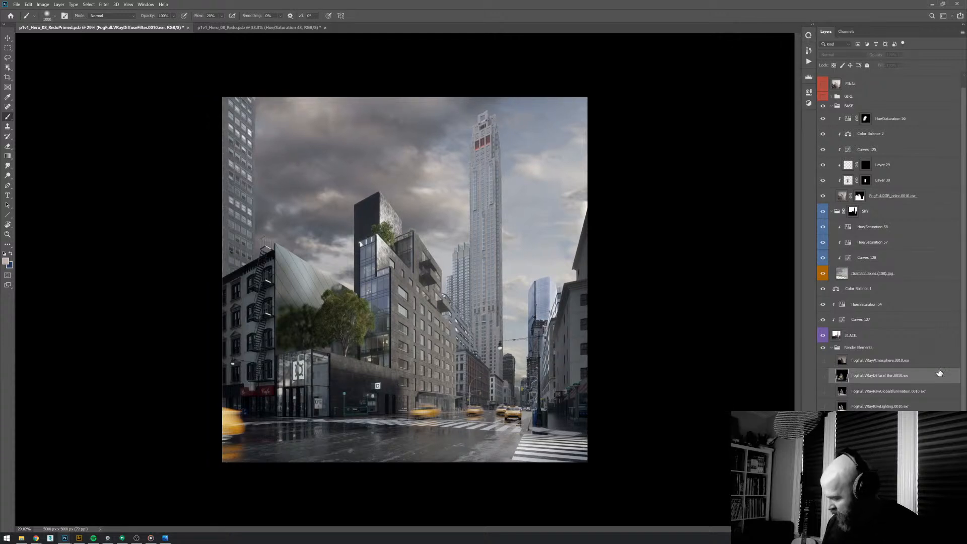
- Preview the VRayRawLighting render element on its own and duplicate it as a clipped layer at the top of the BASE group
click(919, 407)
alt+click(823, 407)
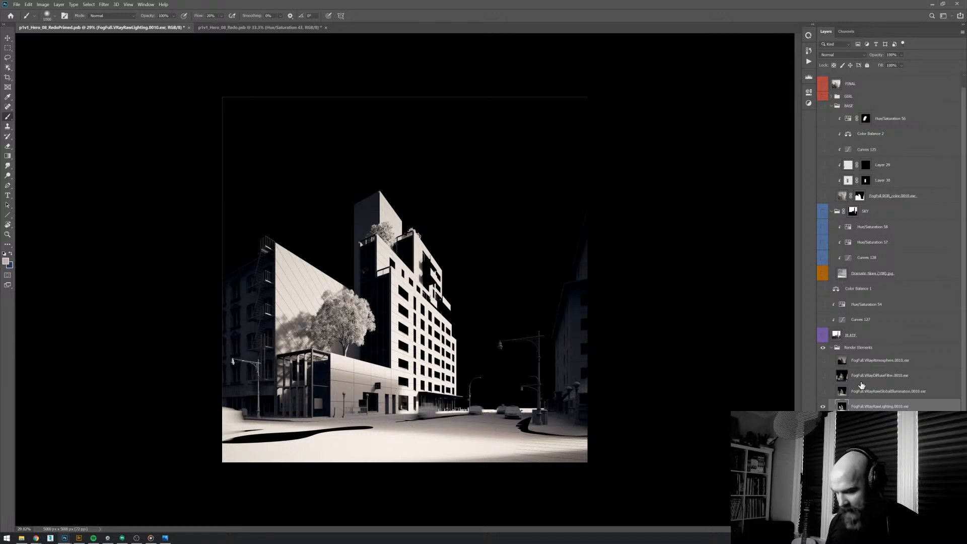
alt+click(825, 407)
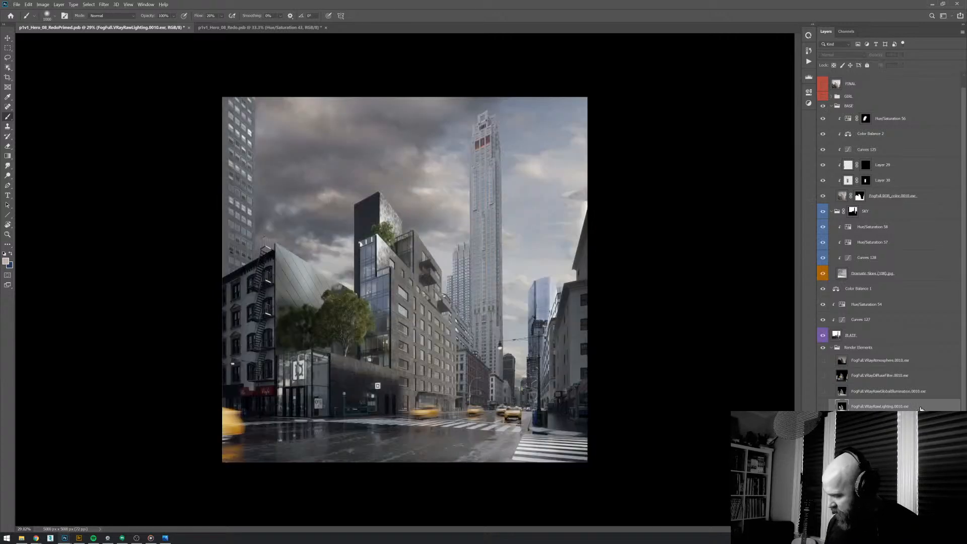
drag(919, 407, 915, 115)
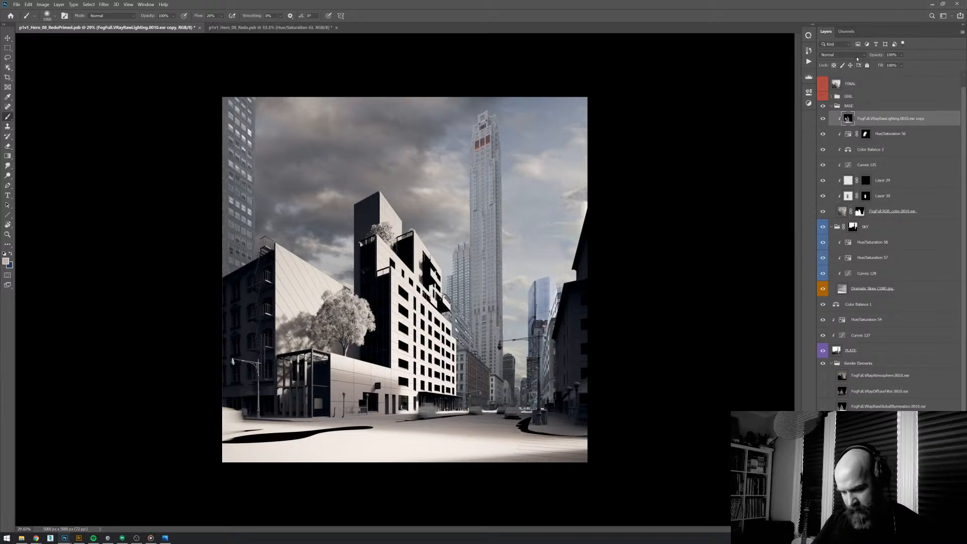
- Load the Green copy channel as a selection and use it as a layer mask on the raw lighting copy
click(847, 32)
click(852, 102)
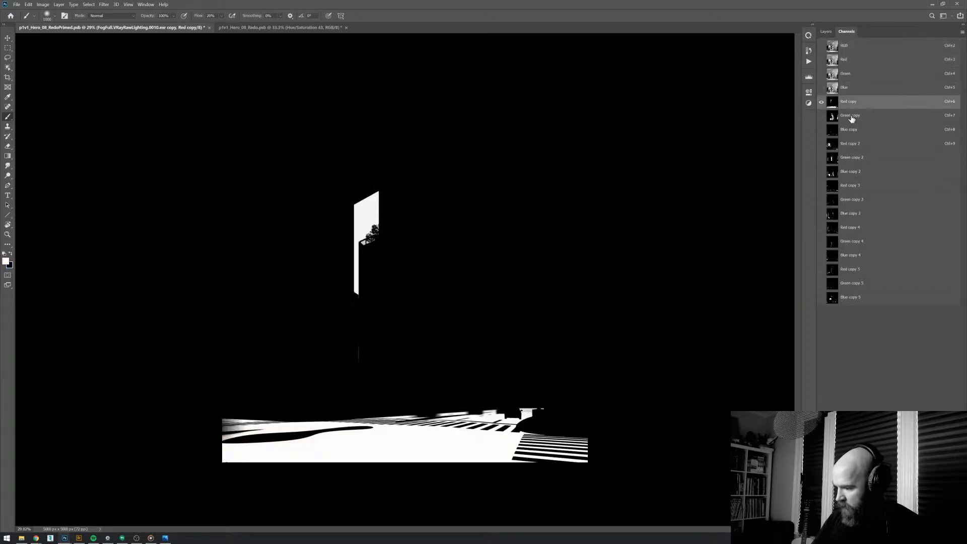
click(854, 116)
click(854, 130)
click(857, 119)
click(858, 129)
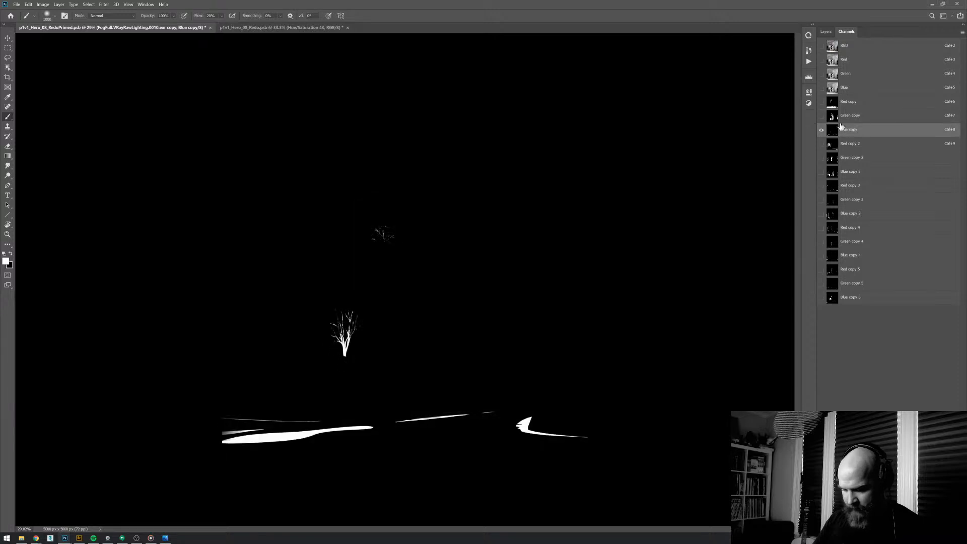
click(851, 117)
click(845, 51)
click(827, 31)
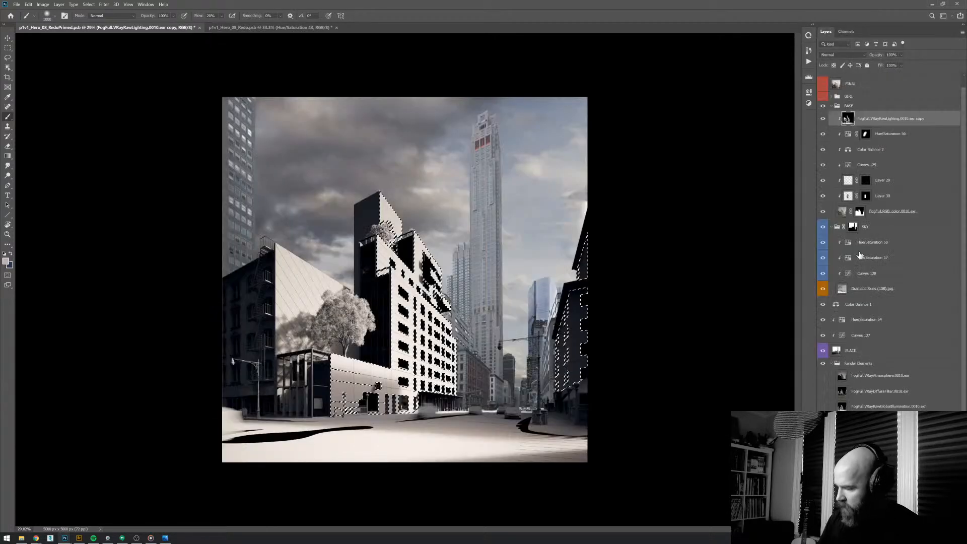
key(ctrl+shift+m)
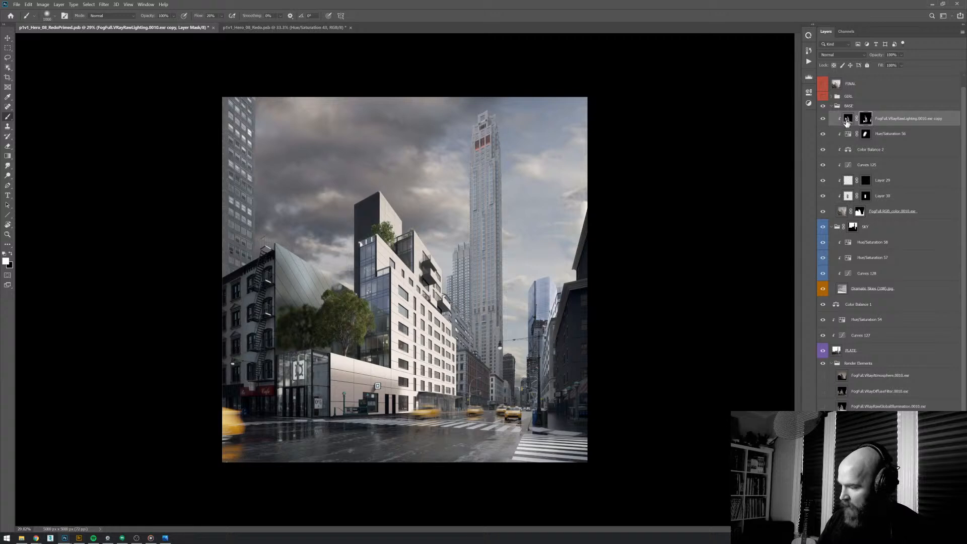
- Apply Levels to the raw lighting copy's image, with the black input at 126 and the white input at about 206
click(848, 119)
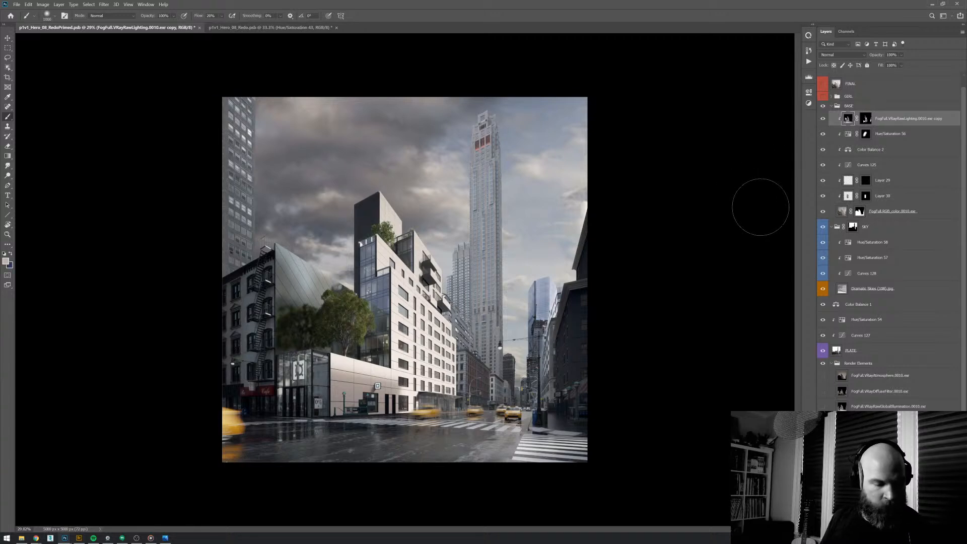
key(ctrl+l)
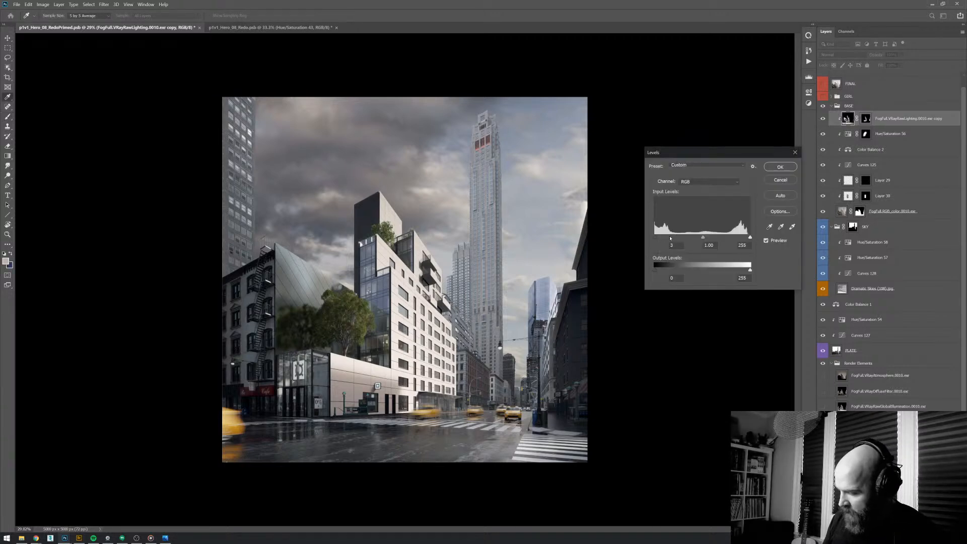
drag(670, 238, 703, 237)
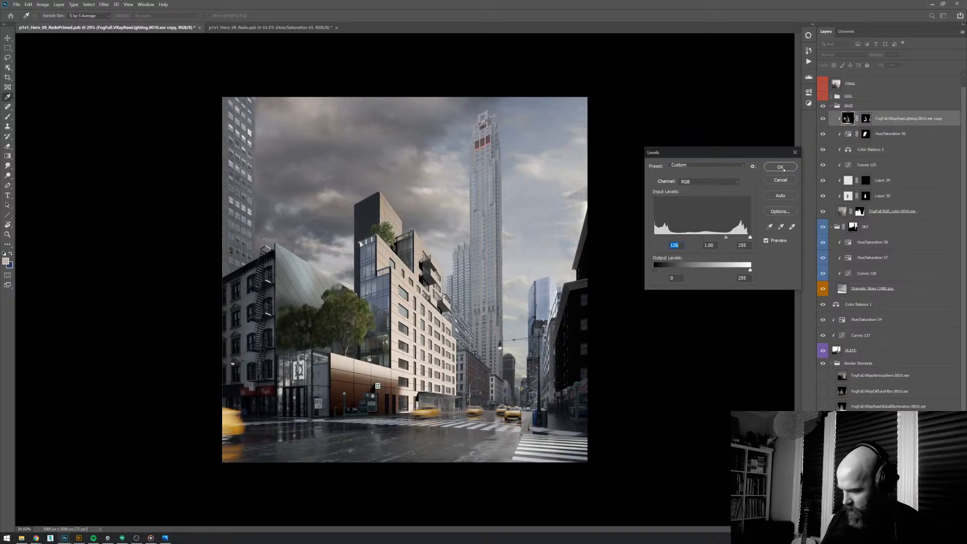
drag(750, 238, 732, 237)
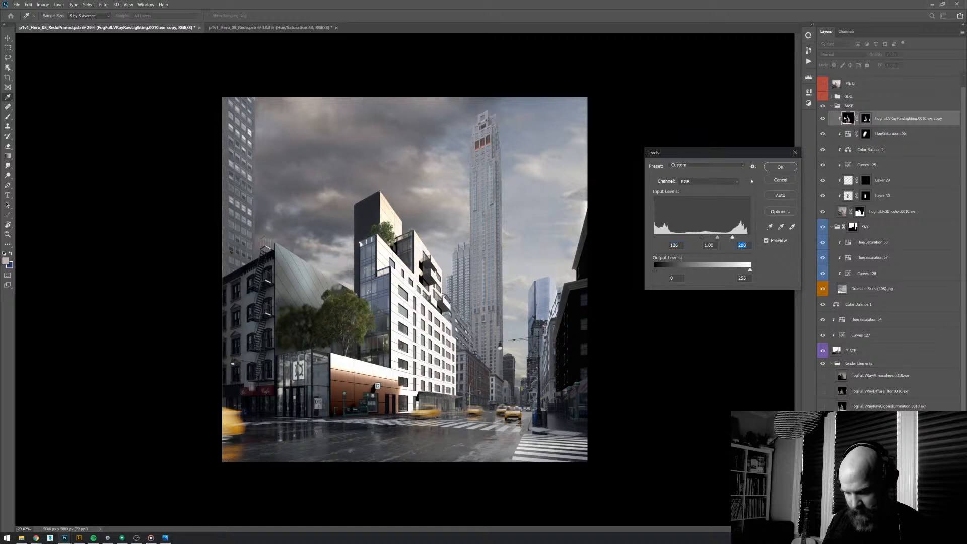
click(780, 166)
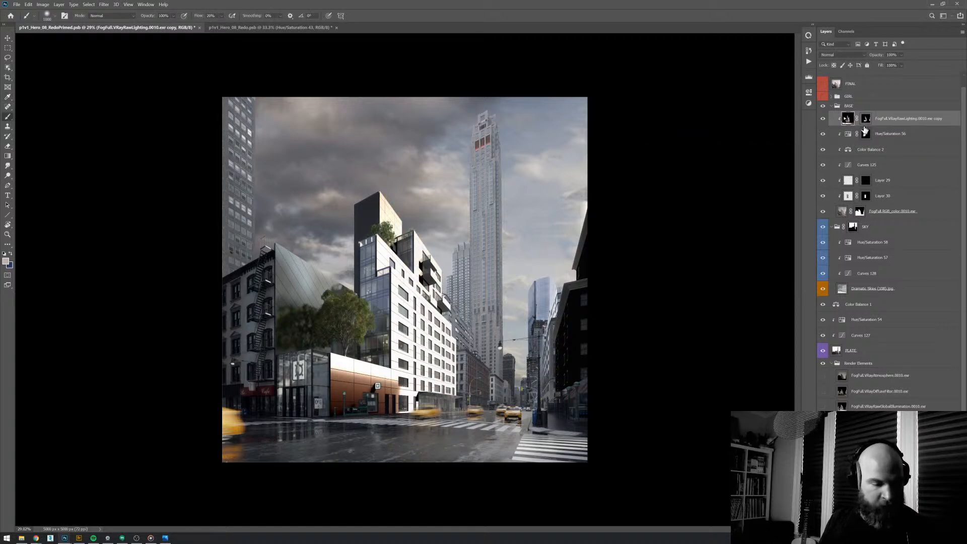
- Desaturate the raw lighting copy with Hue/Saturation, setting saturation to -80
key(ctrl+u)
key(Tab)
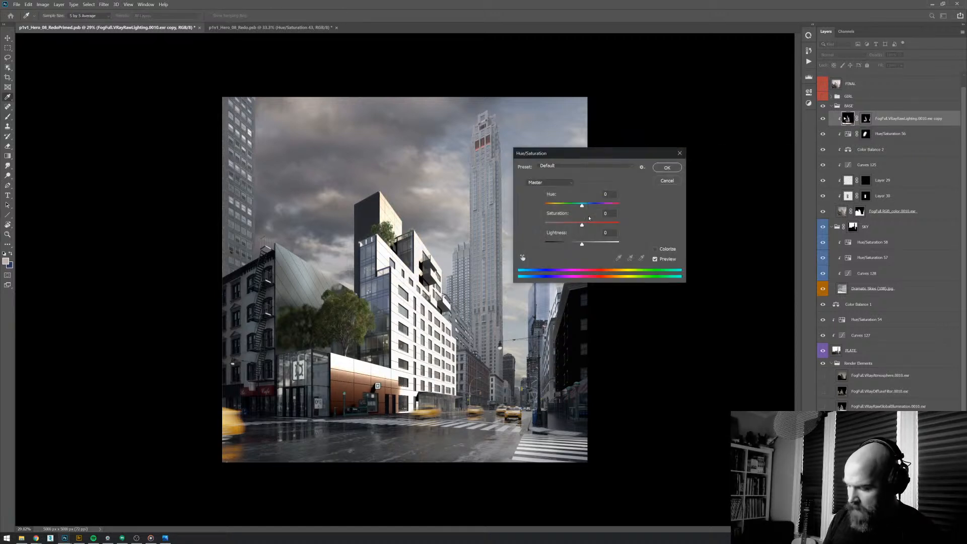
text(-80)
click(666, 168)
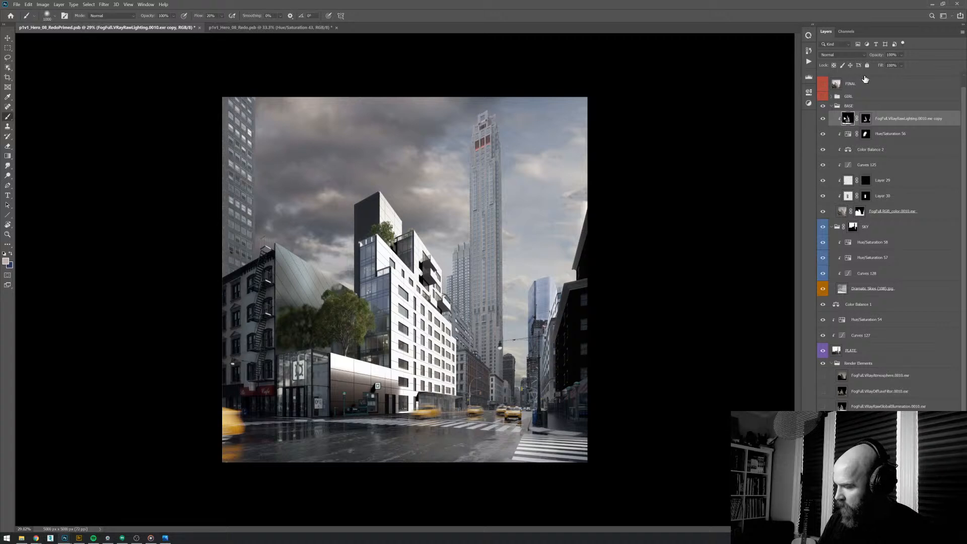
- Blend the raw lighting copy as Soft Light at 32% opacity and compare the image with and without it
click(842, 54)
click(827, 154)
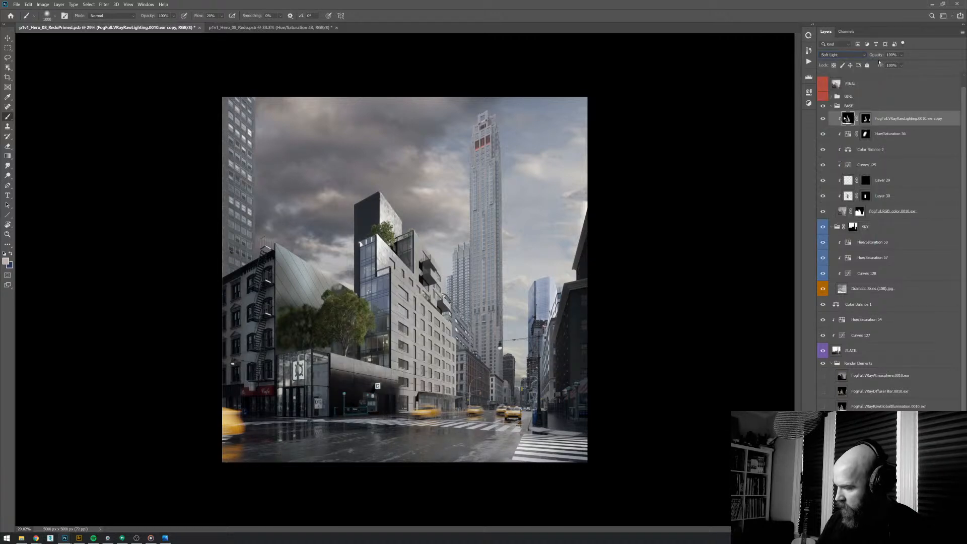
key(ctrl+z)
key(ctrl+z)
key(ctrl+z)
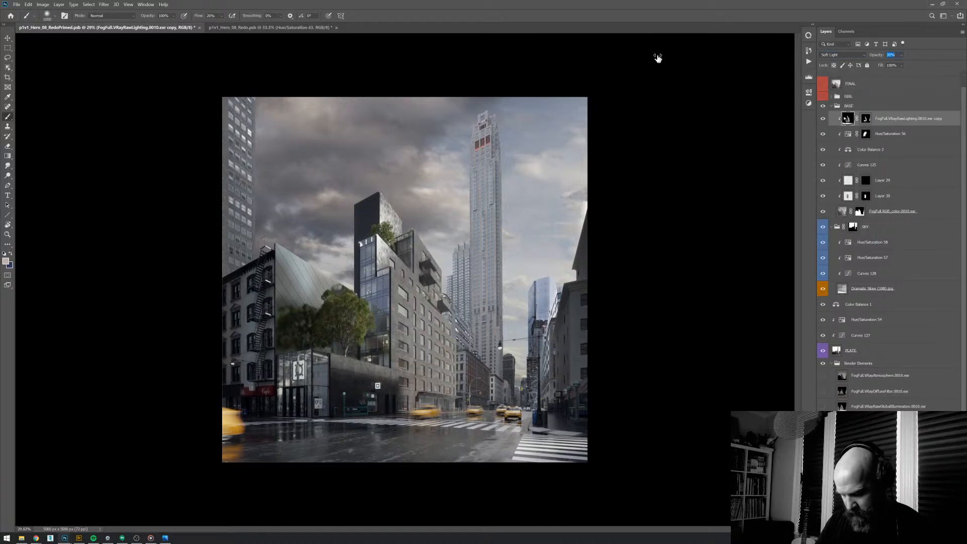
mouse_move(652, 59)
mouse_down()
mouse_move(669, 56)
mouse_move(657, 59)
mouse_up()
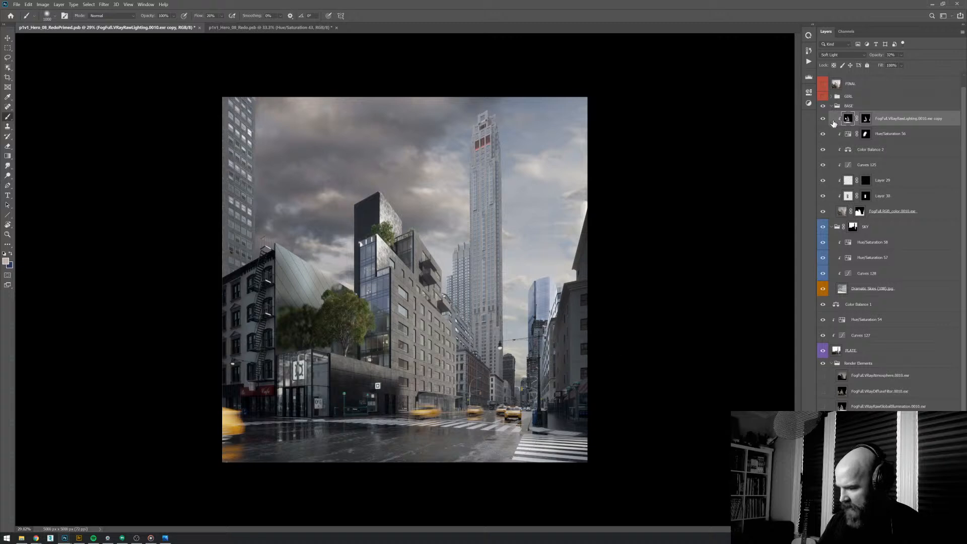
click(828, 119)
click(828, 120)
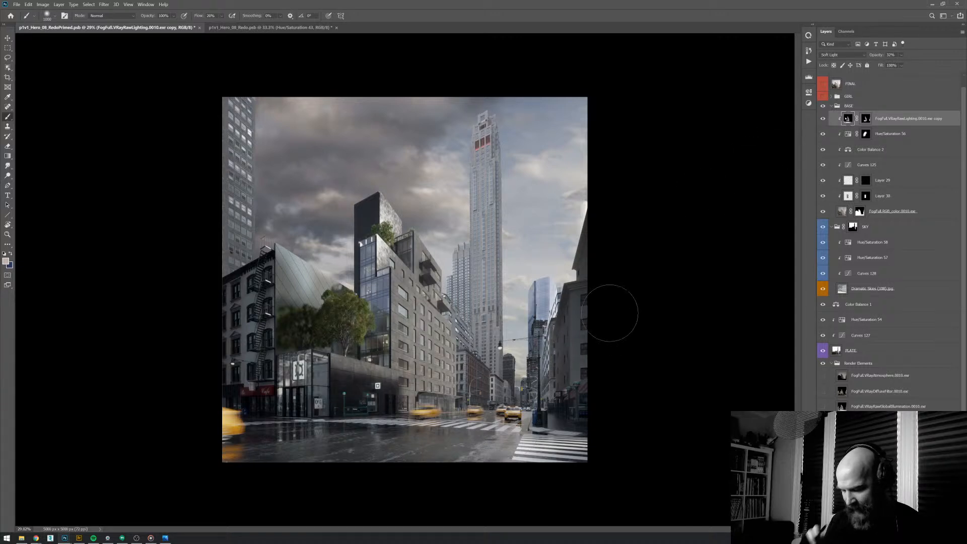
scroll(553, 315, down, 2)
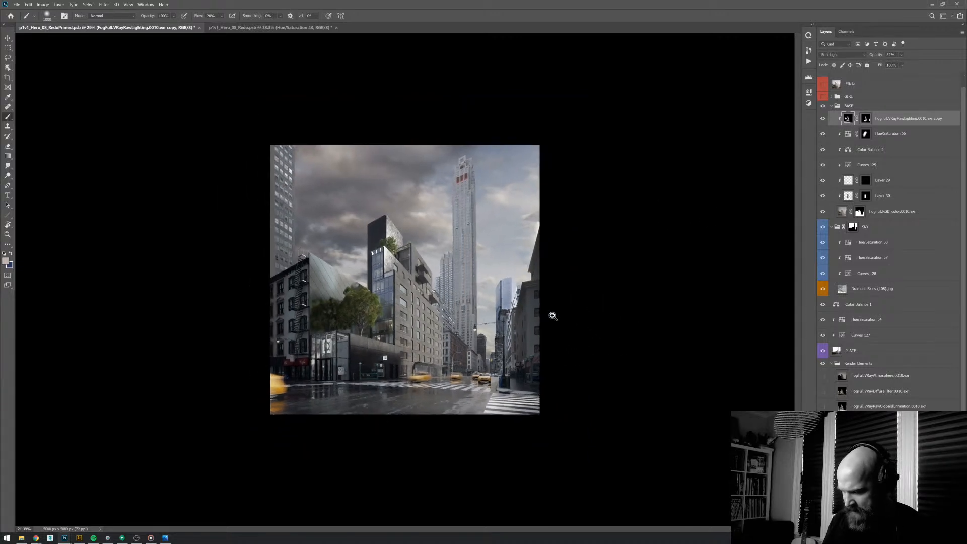
- Release the Curves 127 and Hue/Saturation 54 adjustment layers from their clipping to the PLATE layer
key(v)
scroll(961, 256, down, 1)
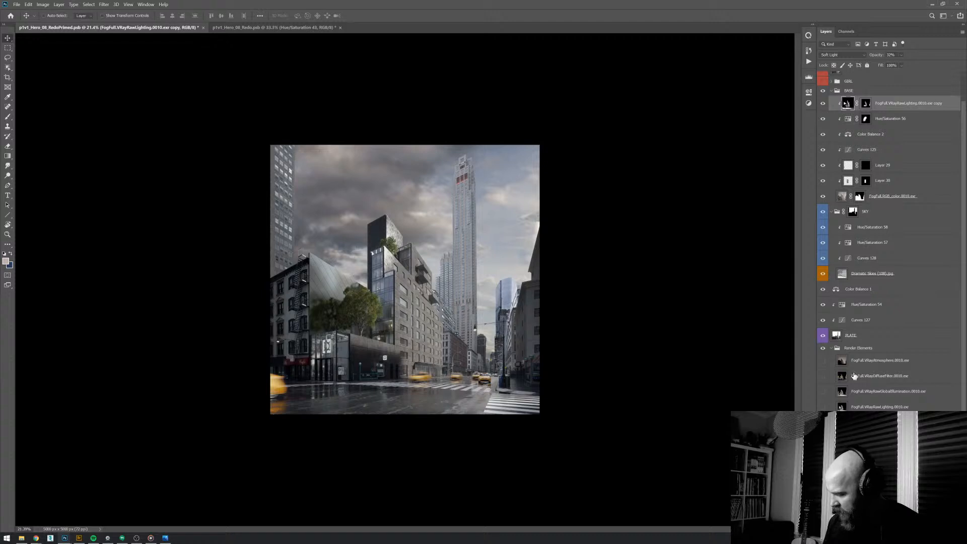
click(859, 348)
click(867, 335)
click(876, 320)
click(887, 304)
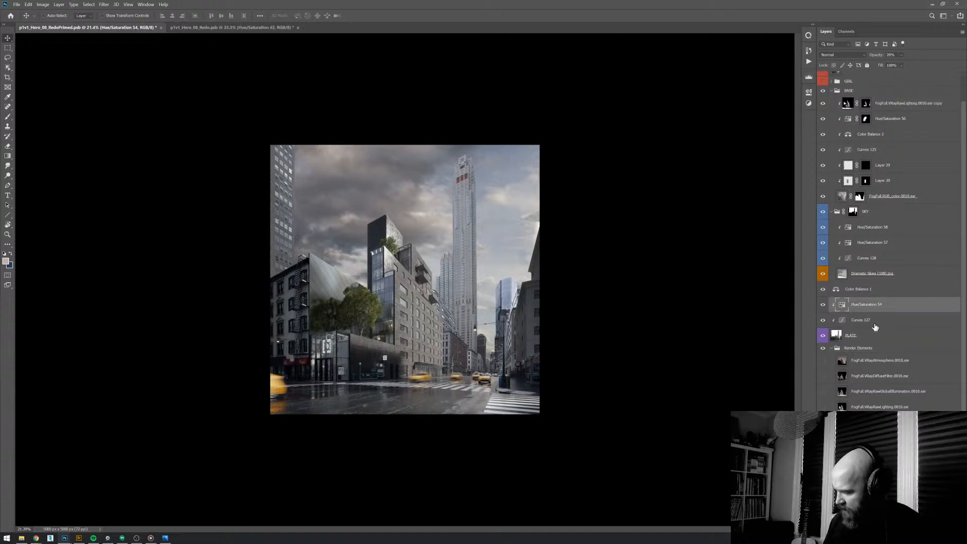
click(880, 321)
key(ctrl+alt+g)
click(886, 308)
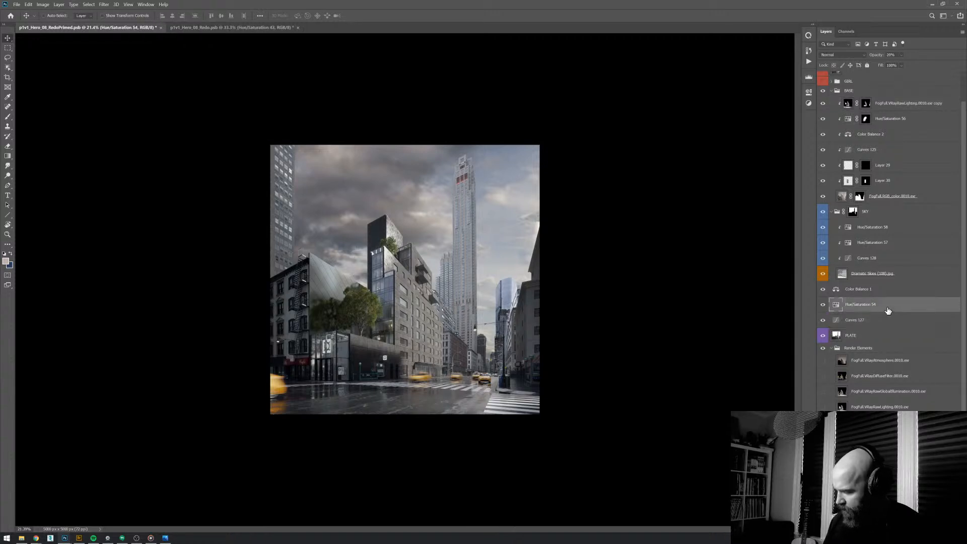
- Group the PLATE layer with its Curves 127 and Hue/Saturation 54 adjustments and name the group PLATE
click(832, 348)
shift+click(867, 361)
key(ctrl+g)
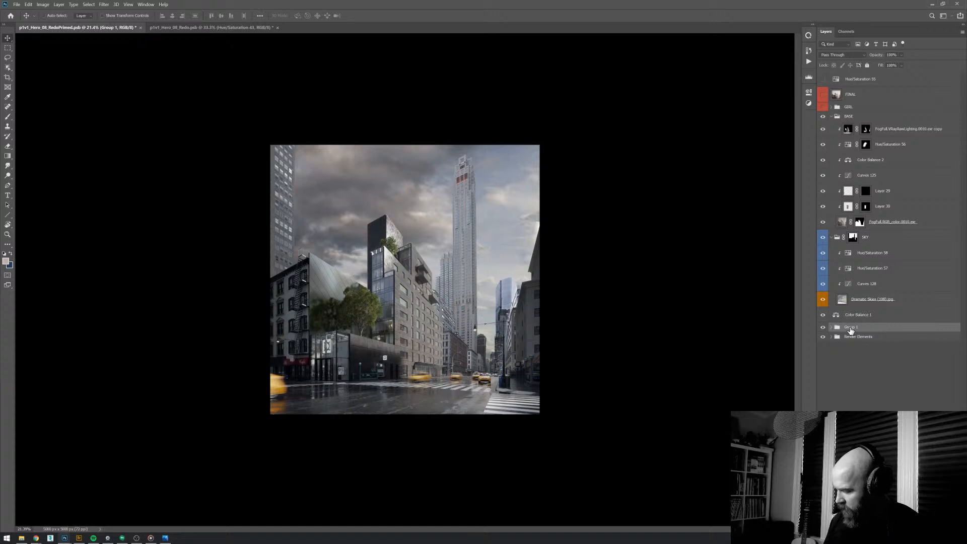
double_click(851, 328)
text(PLATE)
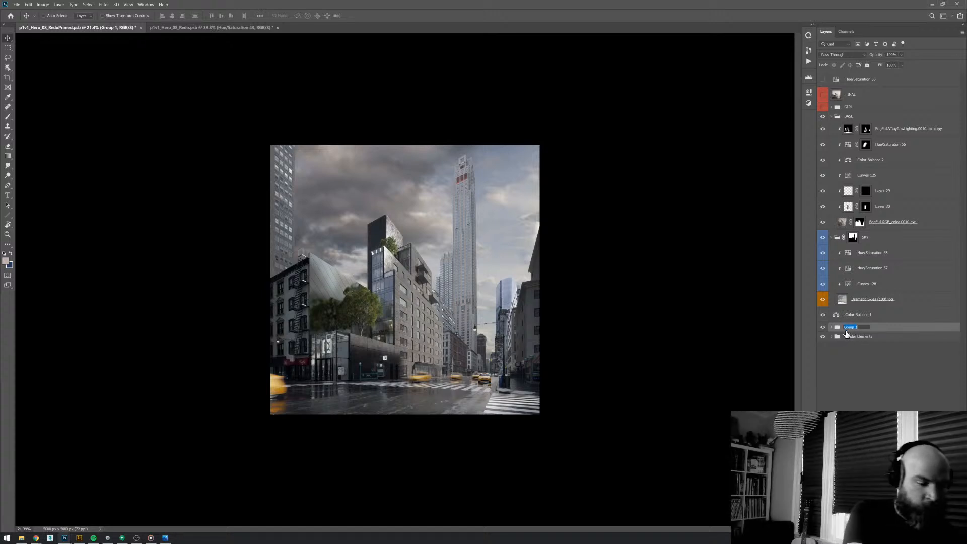
key(Return)
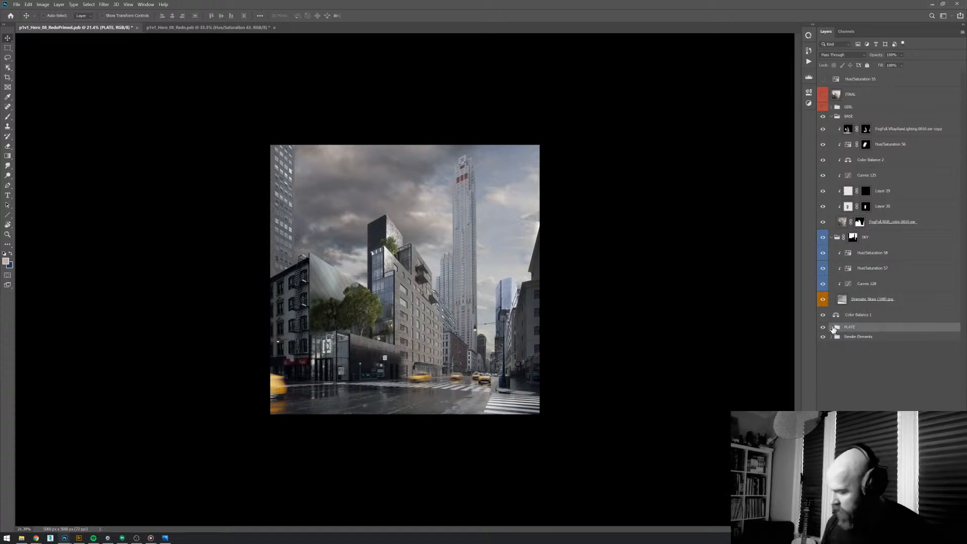
- Move the Color Balance 1 layer into the PLATE group, above its Hue/Saturation adjustment
click(851, 315)
click(832, 327)
drag(852, 319, 852, 331)
ctrl+click(474, 305)
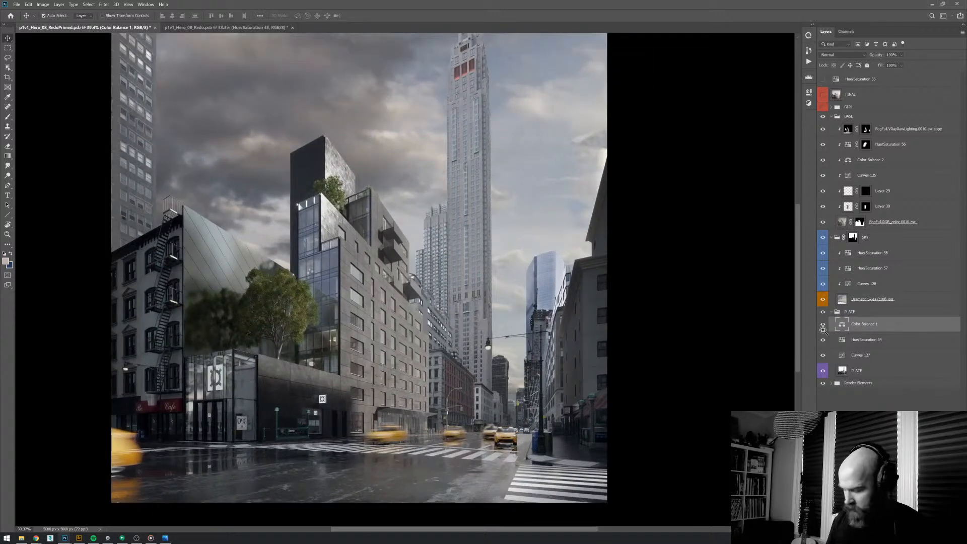
scroll(613, 372, down, 1)
- Add a Curves layer above Color Balance 1, warming the plate through the red, green and blue curves and pulling in the RGB white point
key(ctrl+m)
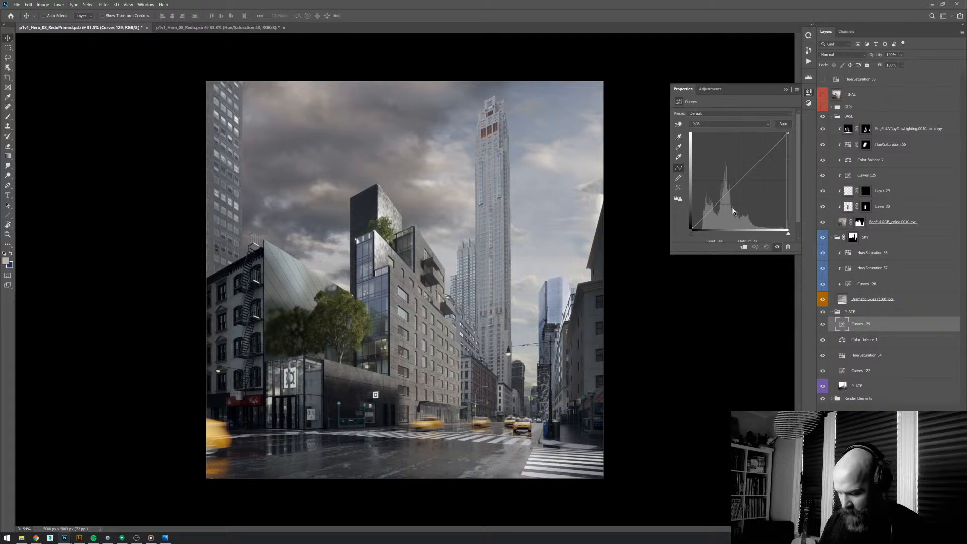
drag(694, 228, 689, 232)
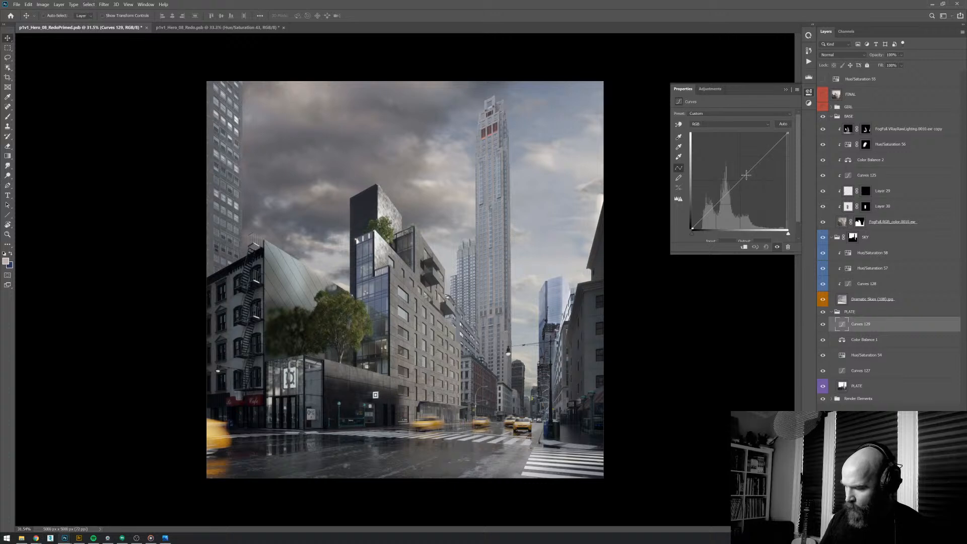
click(729, 124)
click(727, 136)
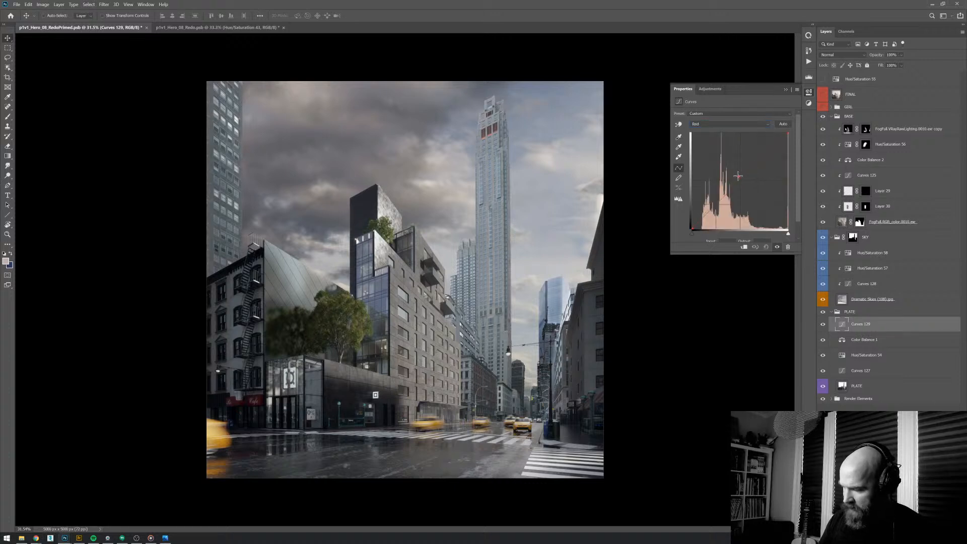
click(734, 125)
click(735, 148)
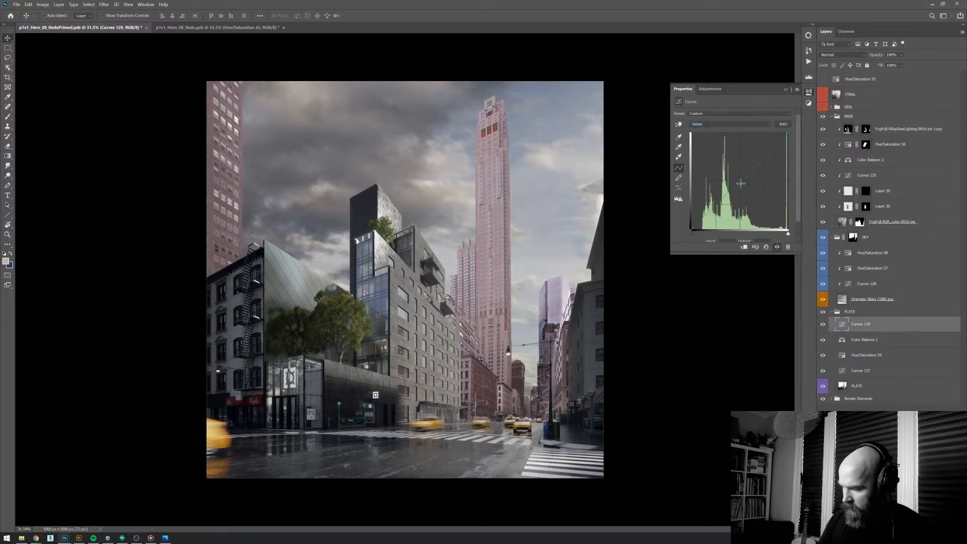
click(744, 125)
click(745, 151)
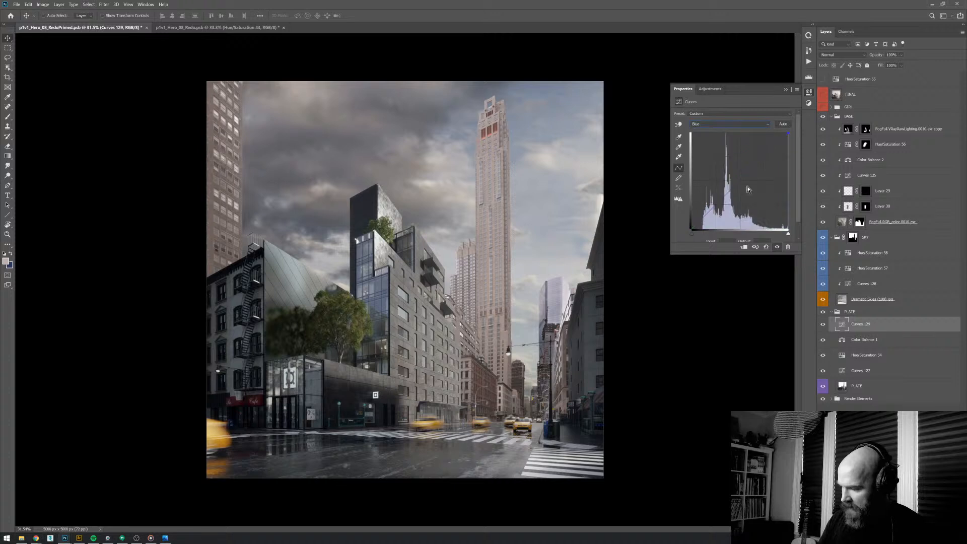
click(746, 124)
click(736, 126)
drag(789, 234, 767, 235)
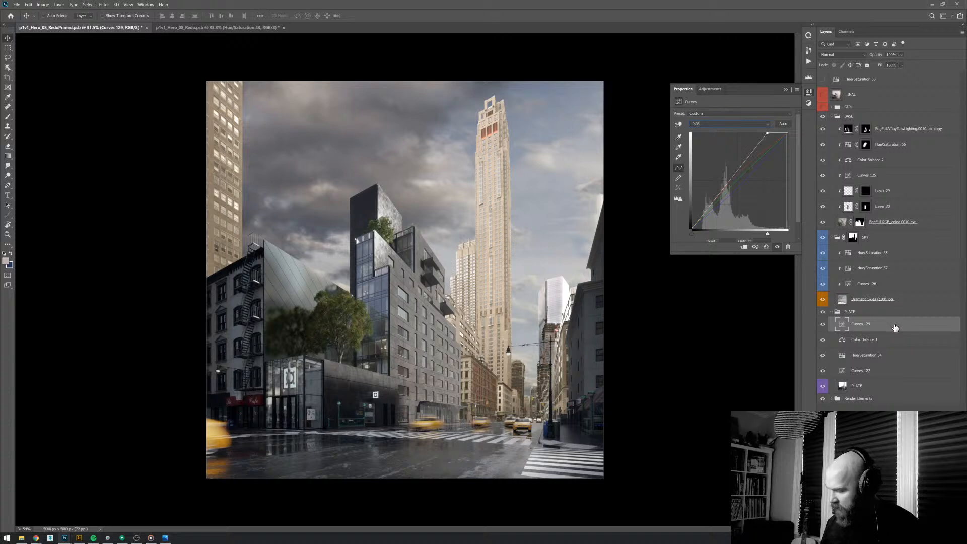
- Move the warm Curves layer above the SKY group and rework its RGB curve with a gentler white point and lifted midtones
drag(896, 328, 838, 253)
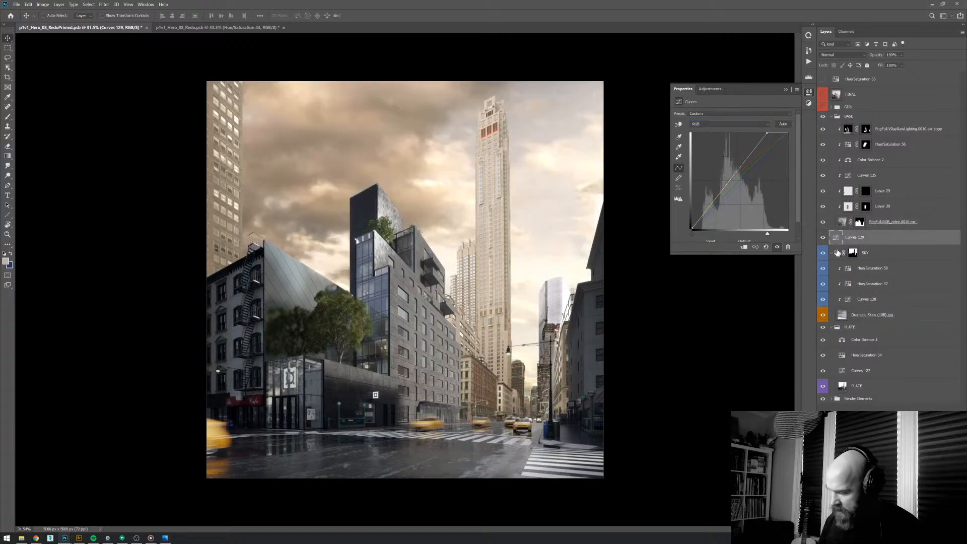
click(823, 237)
click(823, 238)
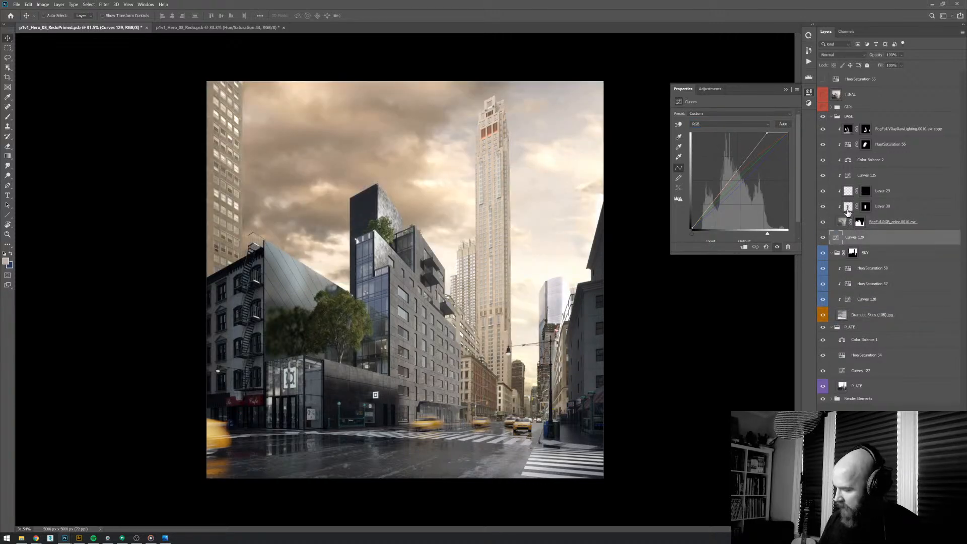
drag(768, 233, 783, 233)
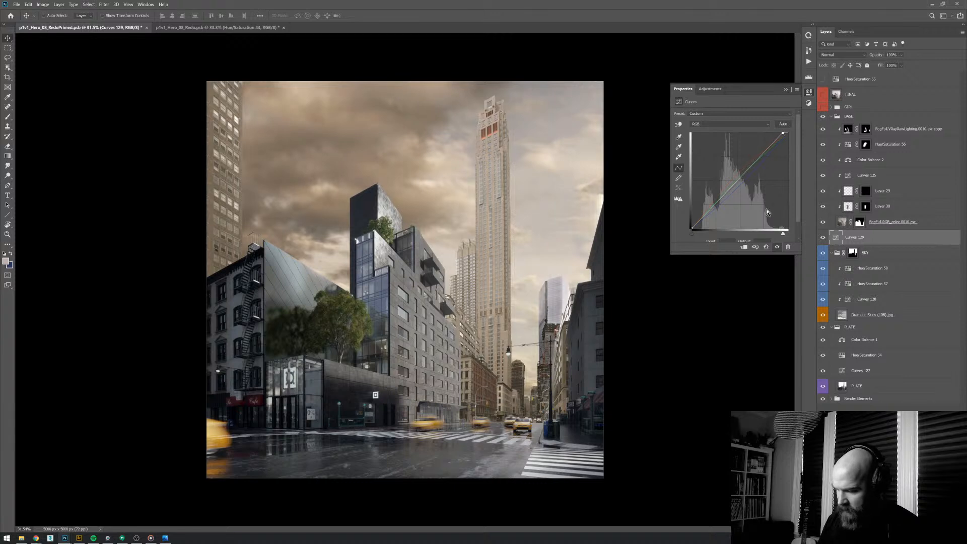
drag(737, 178, 736, 173)
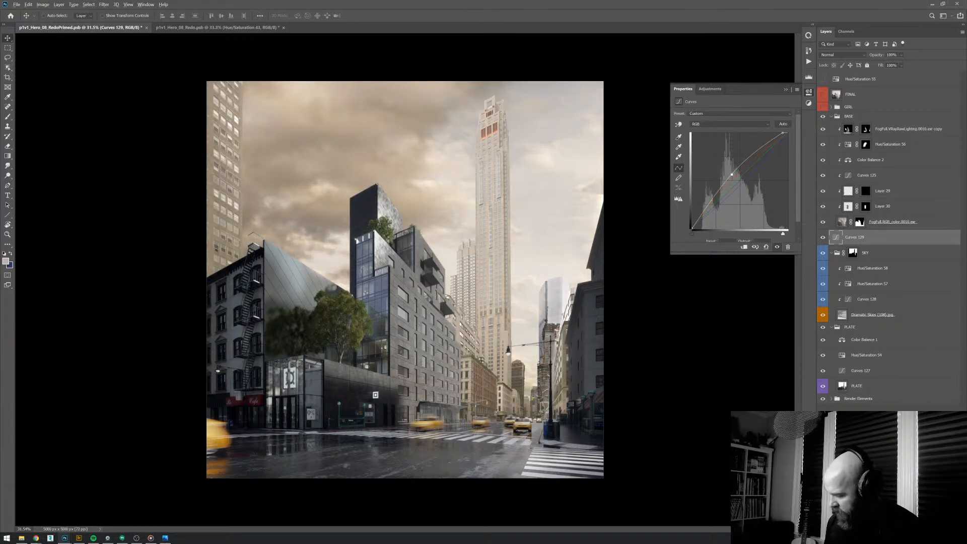
- Add a black mask to the warm Curves layer and paint white over the tower, low sky and far end of the street
alt+click(880, 528)
key(b)
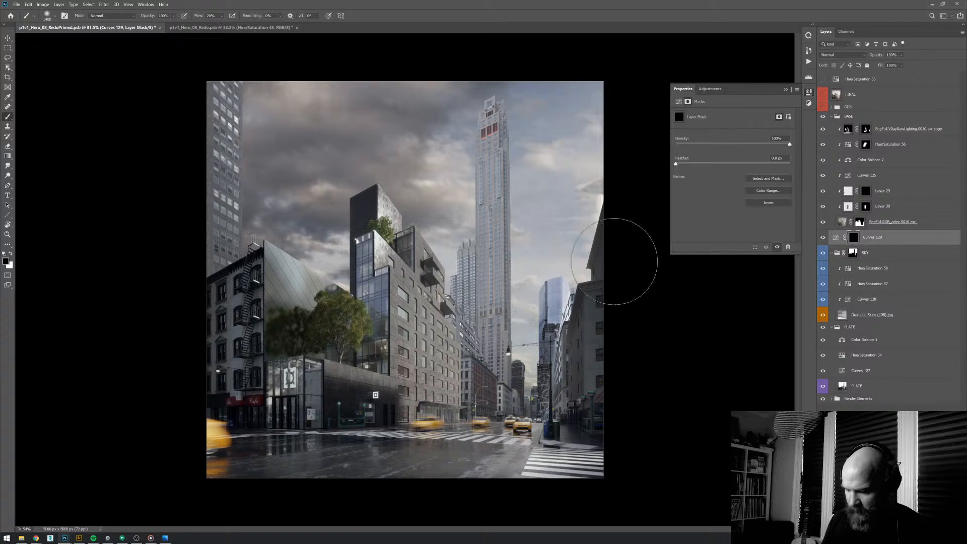
mouse_move(580, 272)
mouse_down()
mouse_move(531, 355)
mouse_move(562, 341)
mouse_move(556, 275)
mouse_move(485, 288)
mouse_move(481, 270)
mouse_move(459, 270)
mouse_move(424, 308)
mouse_move(564, 221)
mouse_move(583, 221)
mouse_move(575, 297)
mouse_up()
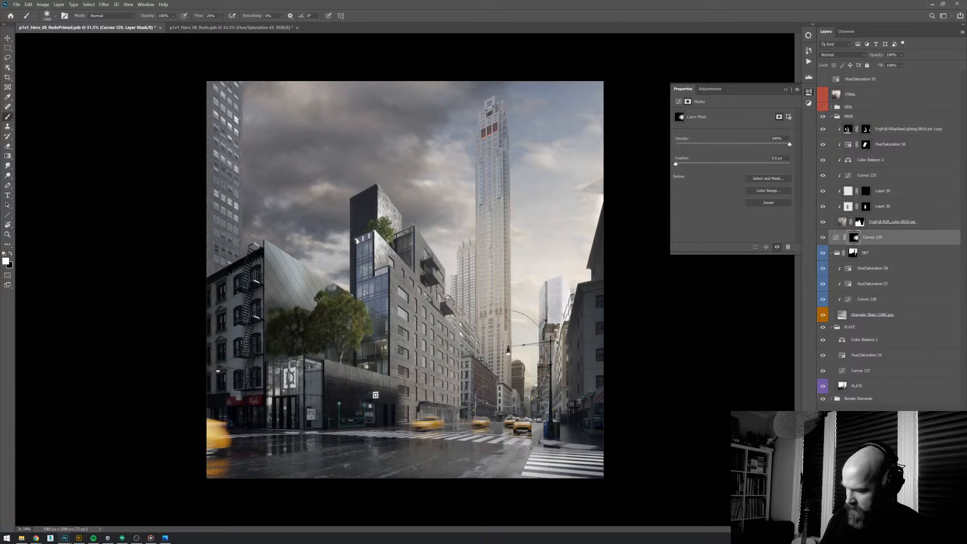
- Move the warm Curves layer above the BASE group and use the RGB color layer's mask selection to paint its effect off the right-hand building
drag(917, 238, 909, 112)
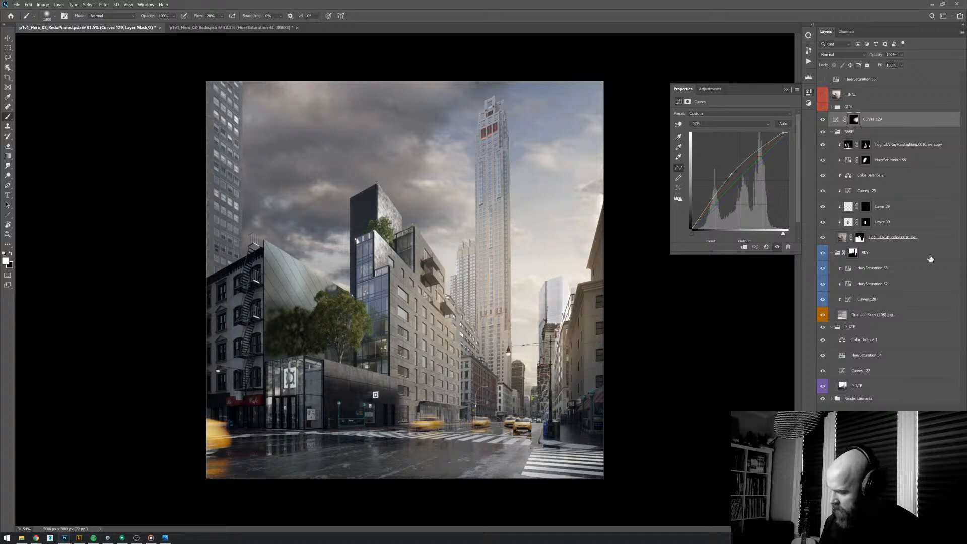
ctrl+click(860, 239)
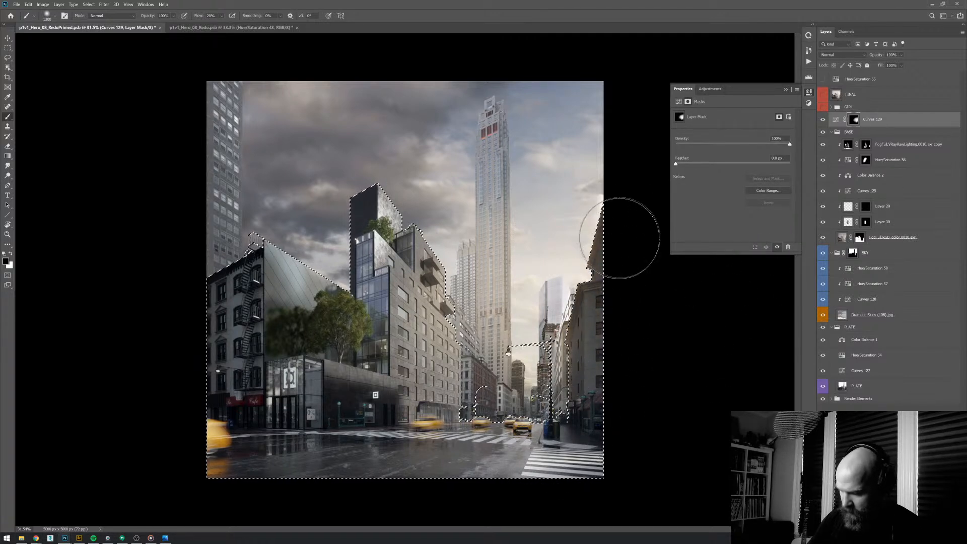
key(ctrl+d)
key(bracketleft)
key(bracketleft)
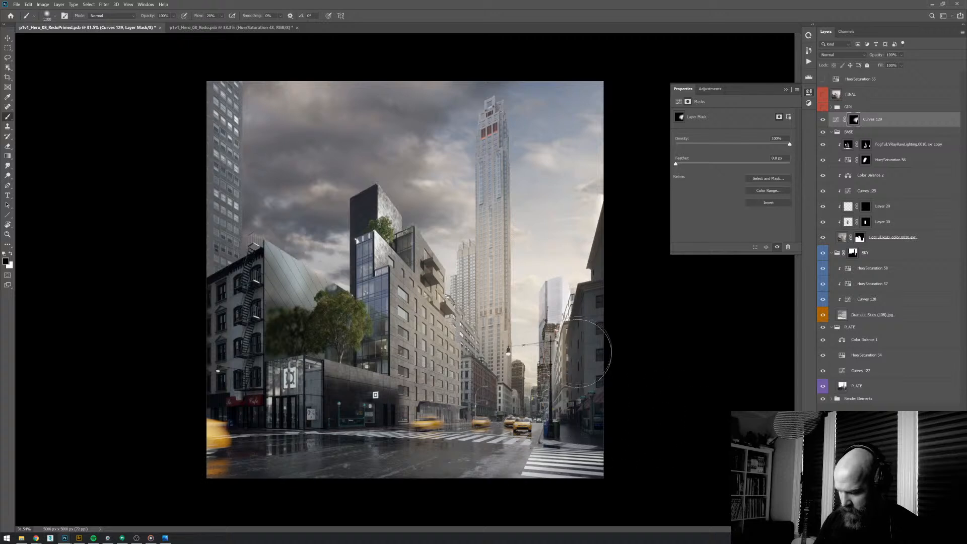
key(bracketleft)
key(bracketleft)
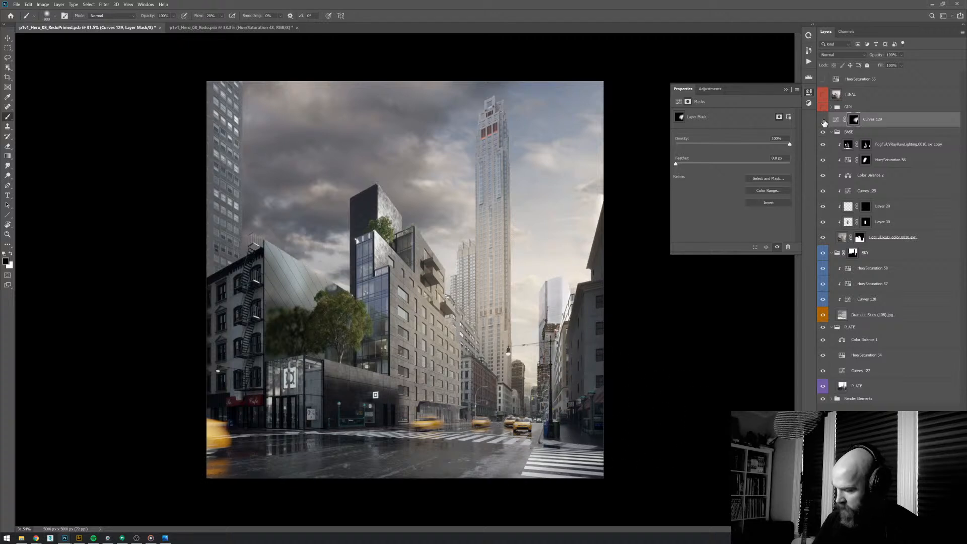
- Lower the warm Curves layer's opacity to 32%
key(ctrl+minus)
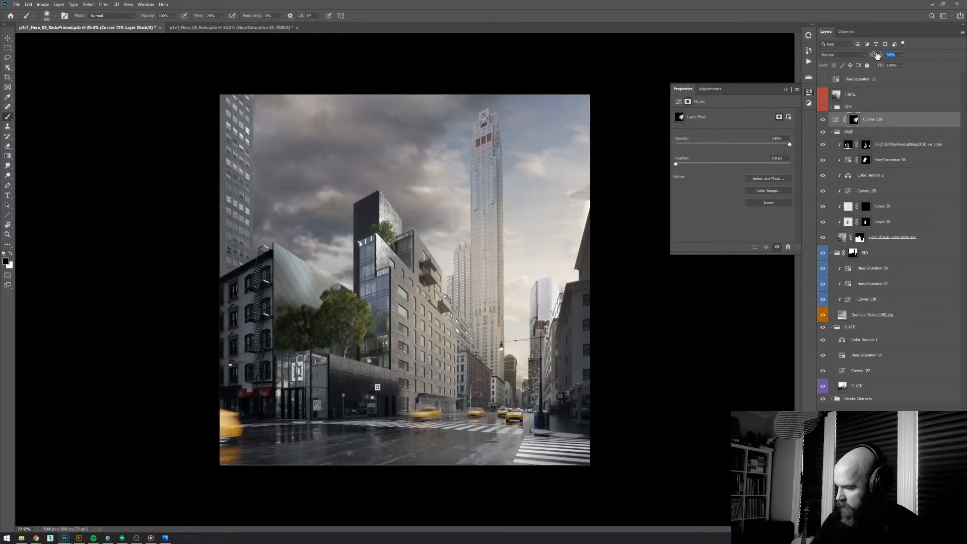
drag(877, 55, 874, 55)
key(v)
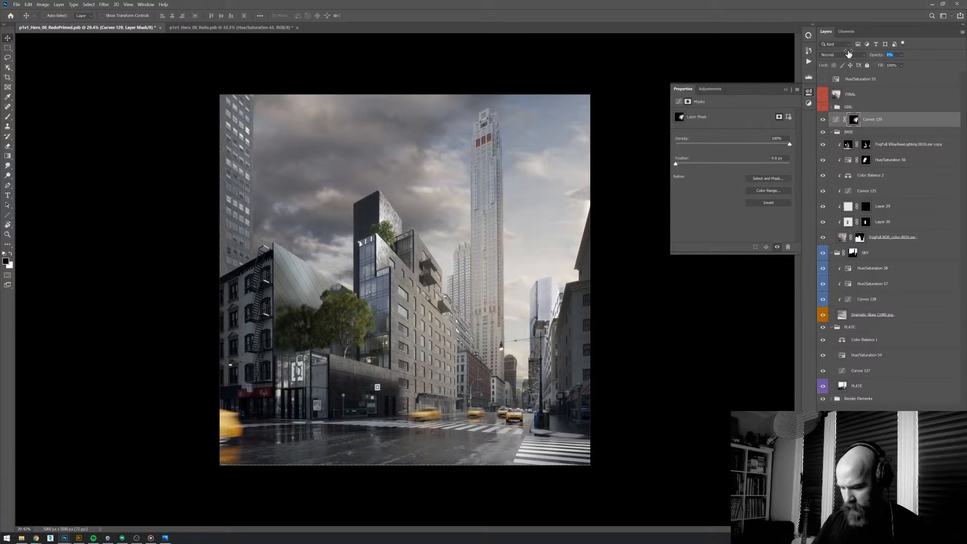
drag(849, 54, 854, 54)
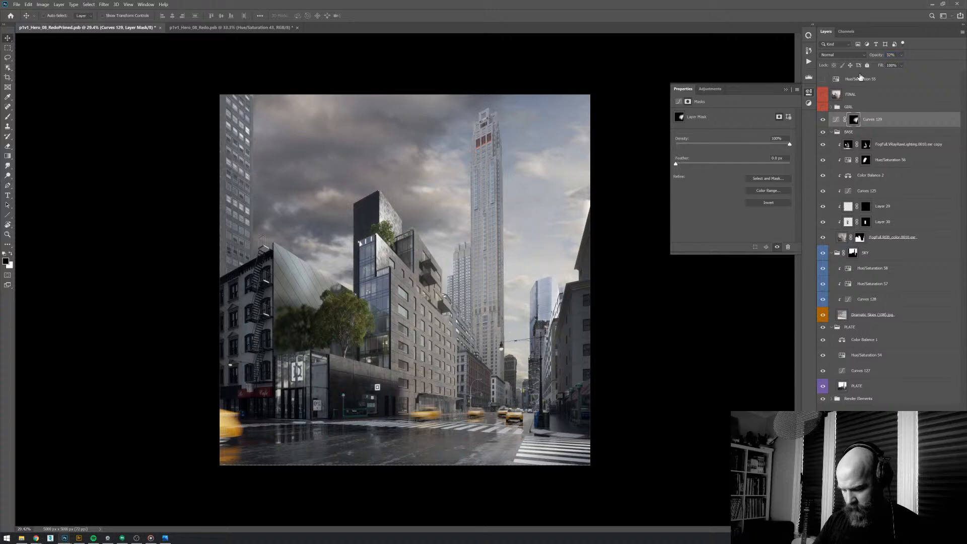
- Add a new Curves layer above Color Balance 1 in the PLATE group and raise its RGB black point for a hazy look
click(835, 253)
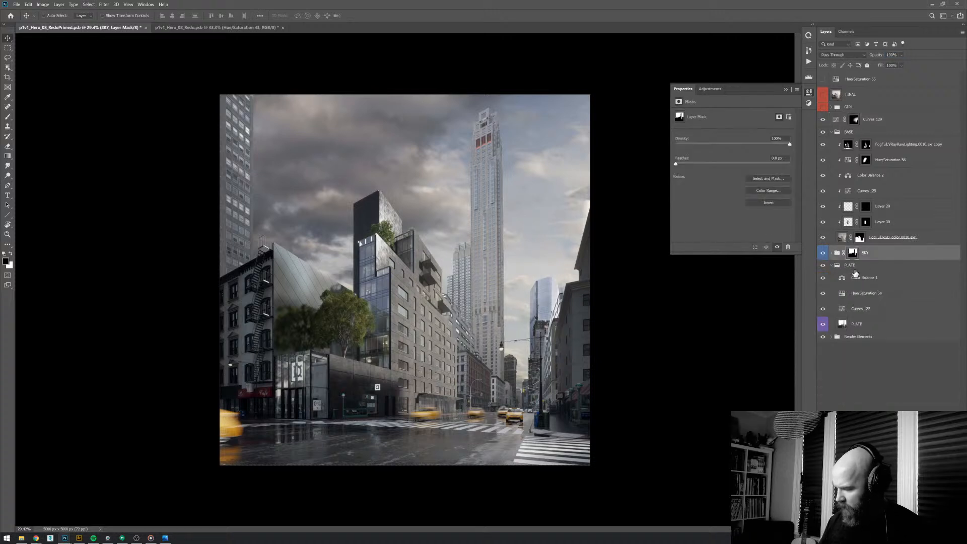
click(847, 265)
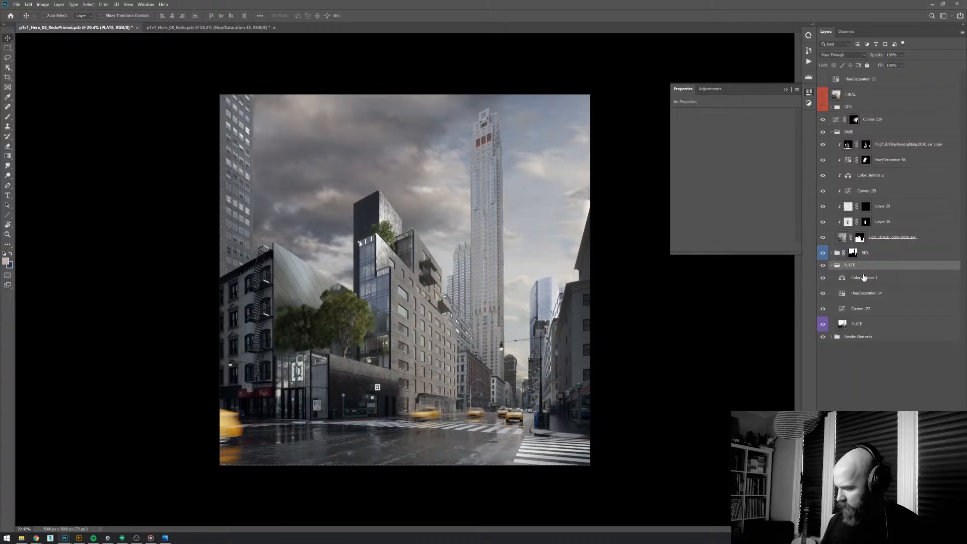
click(864, 278)
key(ctrl+m)
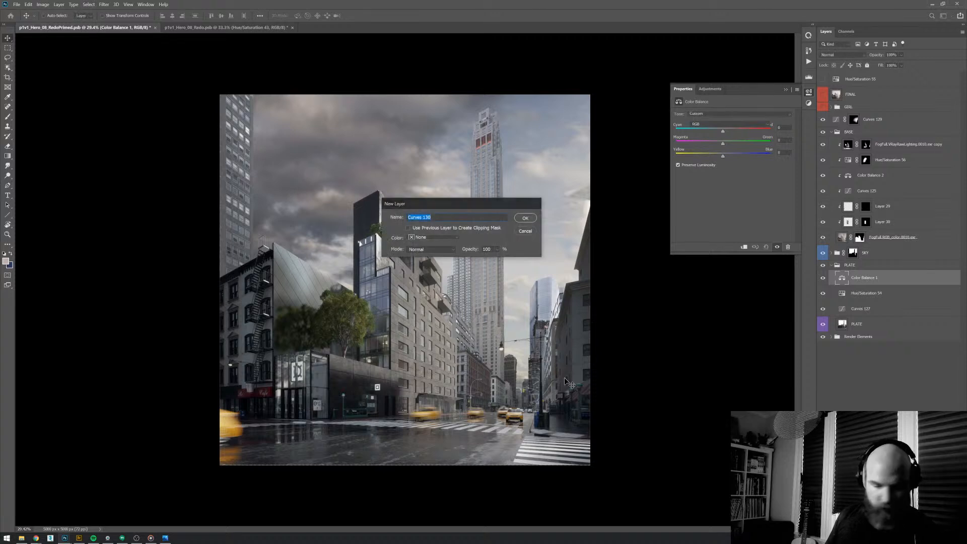
key(Return)
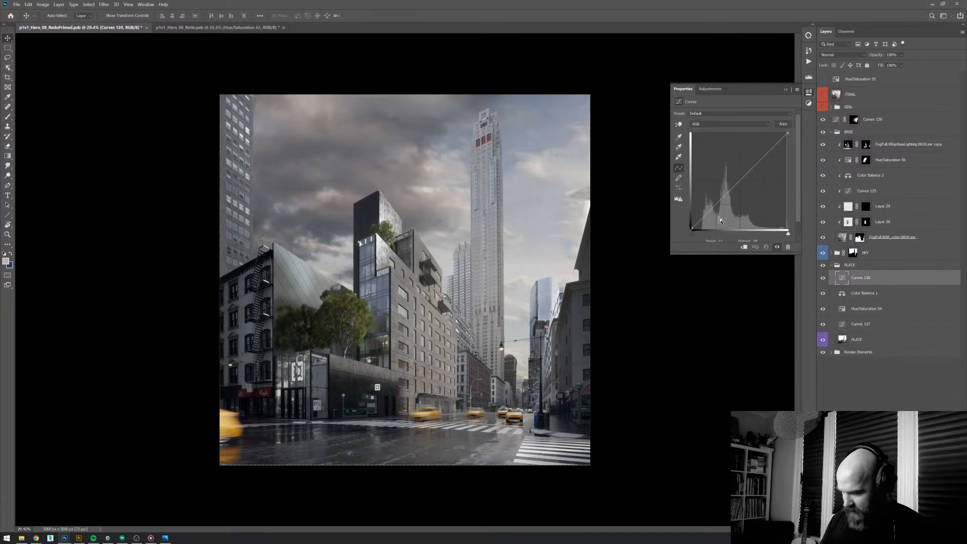
drag(695, 228, 692, 212)
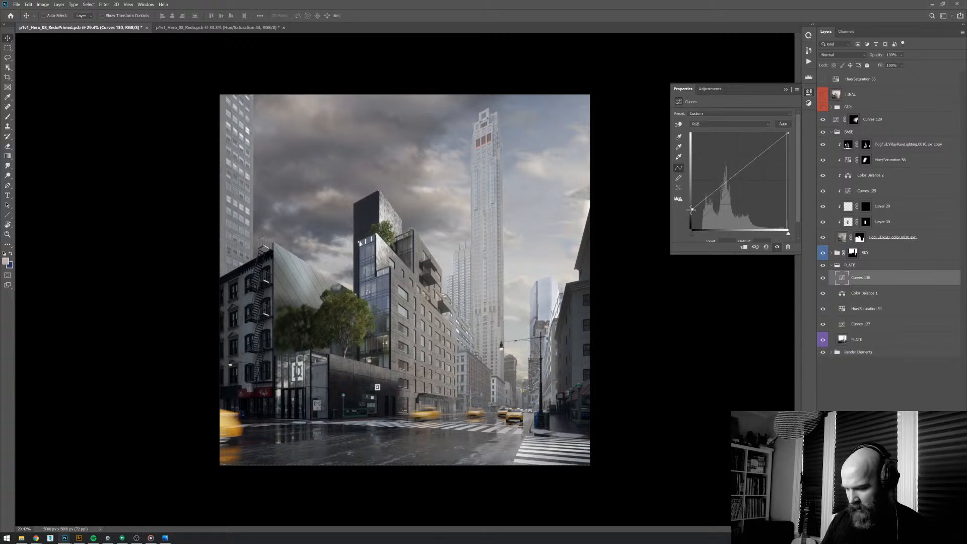
drag(692, 209, 693, 207)
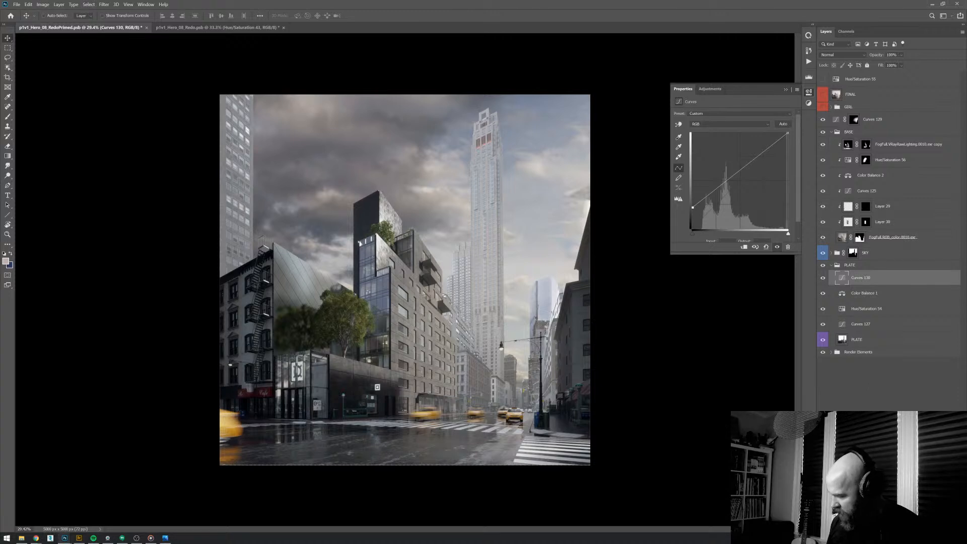
- Add a black mask to the haze Curves layer and paint white with a soft brush over the distant street buildings and the tall tower
key(ctrl+alt+m)
key(b)
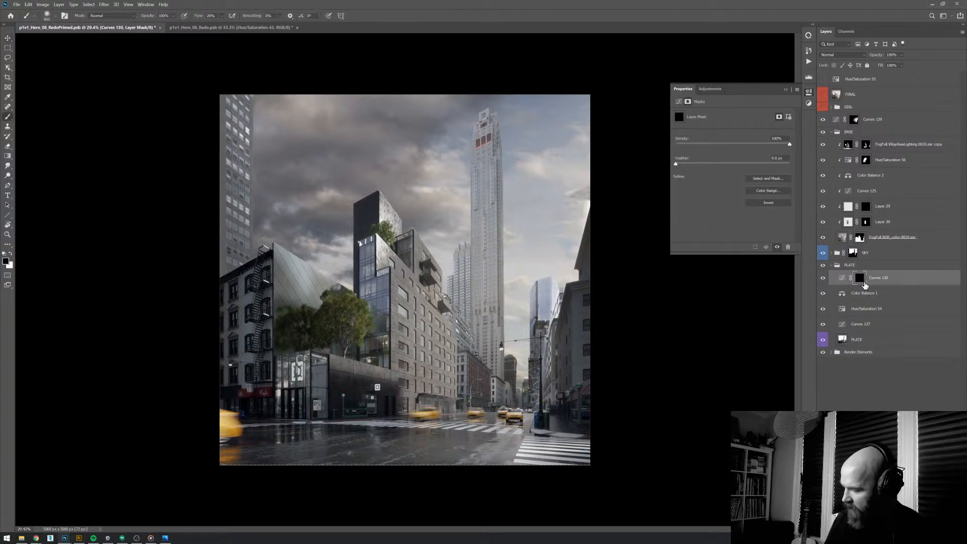
key(bracketleft)
key(bracketleft)
key(bracketleft)
key(bracketleft)
key(bracketleft)
key(bracketleft)
key(bracketleft)
key(bracketleft)
key(bracketleft)
key(bracketleft)
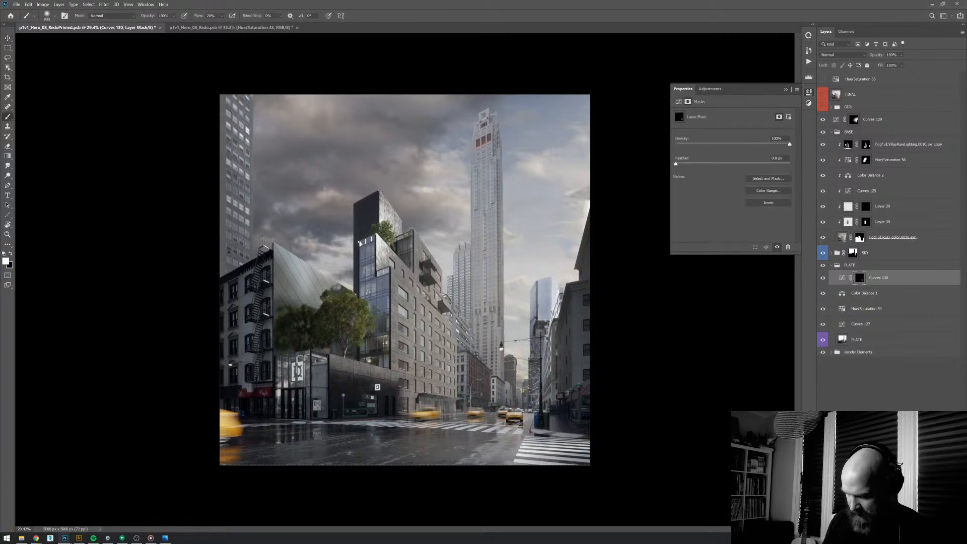
mouse_move(542, 333)
mouse_down()
mouse_move(554, 252)
mouse_move(534, 302)
mouse_move(511, 282)
mouse_up()
drag(509, 230, 499, 151)
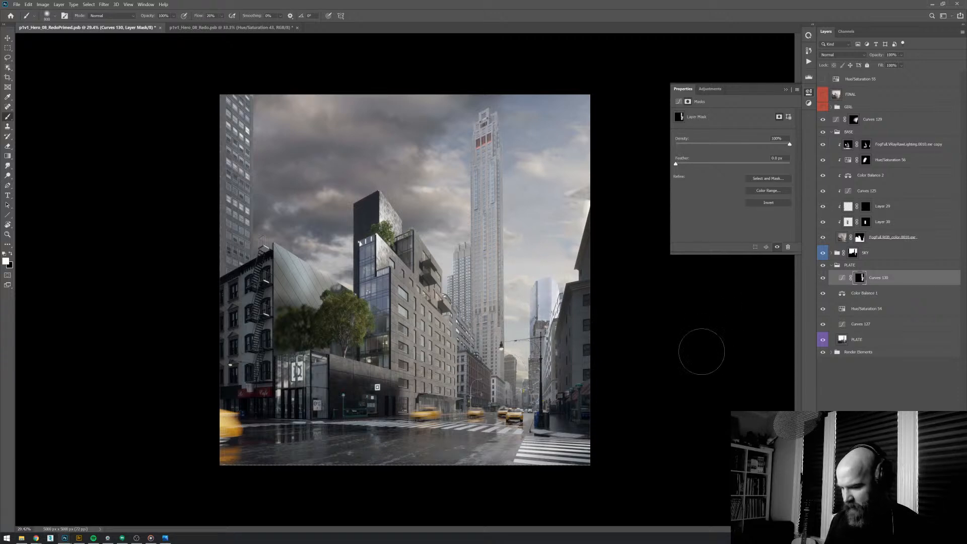
- Add a Hue/Saturation layer above the haze Curves in the PLATE group and desaturate the Reds sampled from the tower's top windows to -100
key(ctrl+u)
key(Return)
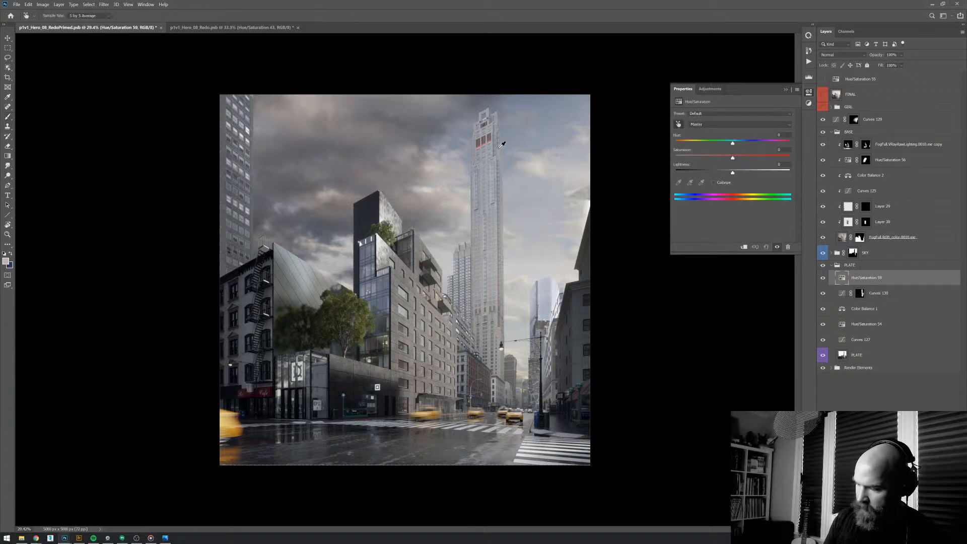
click(482, 146)
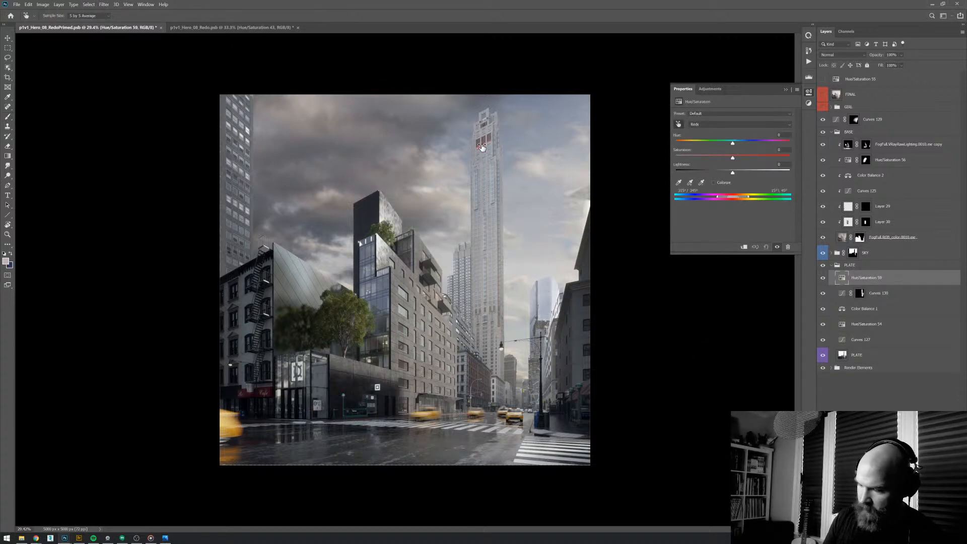
click(824, 278)
click(824, 278)
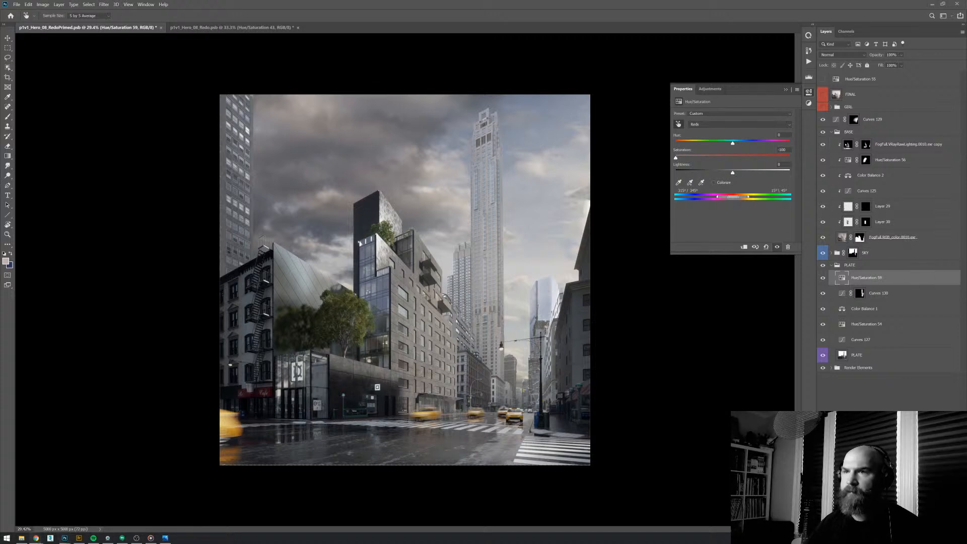
- Select the PLATE layer and expand the Render Elements group
click(857, 266)
key(b)
click(879, 340)
click(880, 356)
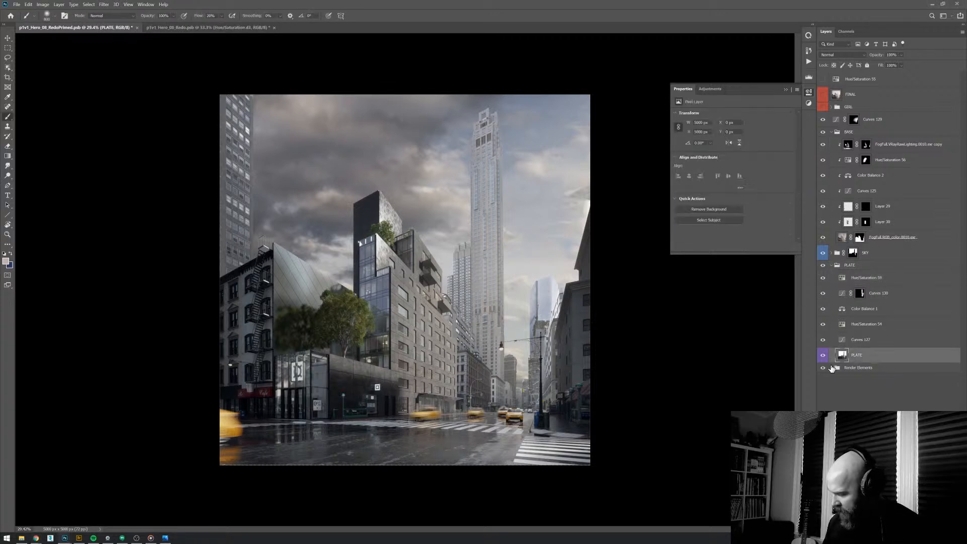
click(831, 368)
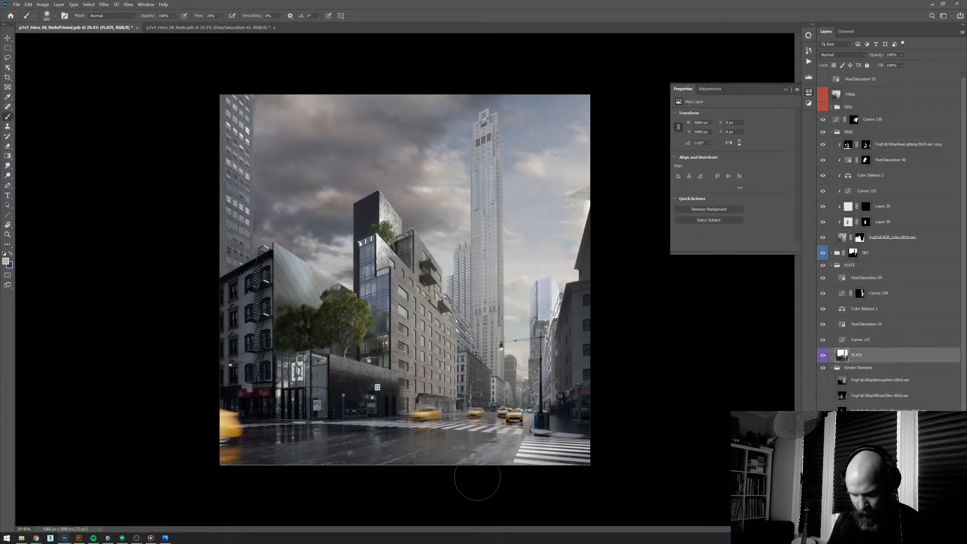
- Add a Curves layer above the GIRL group and bend its RGB curve down to darken the shadows and midtones
click(907, 121)
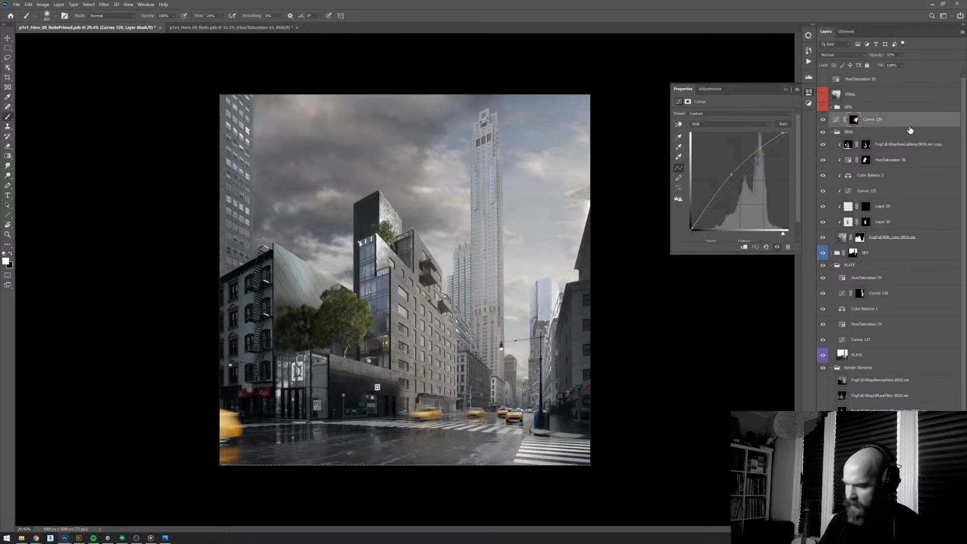
click(869, 107)
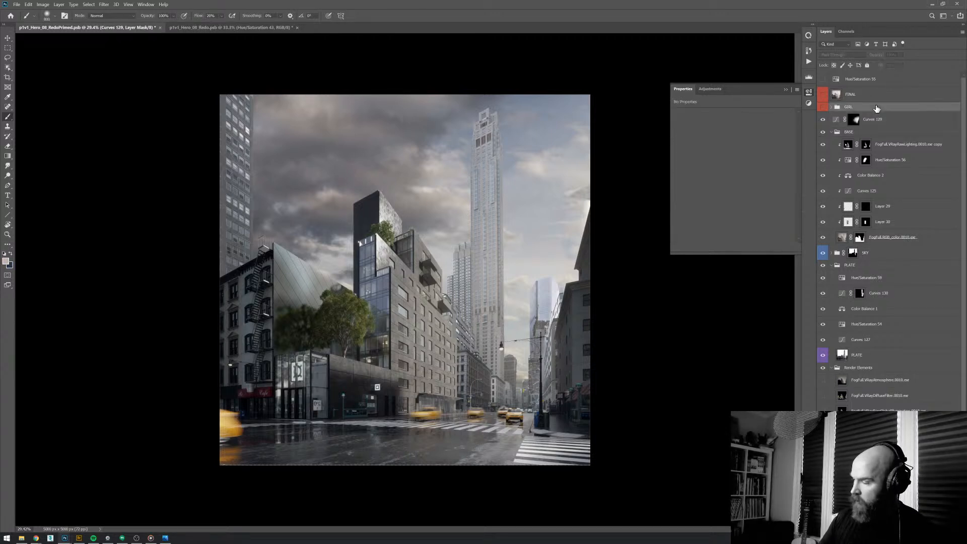
key(ctrl+m)
key(Return)
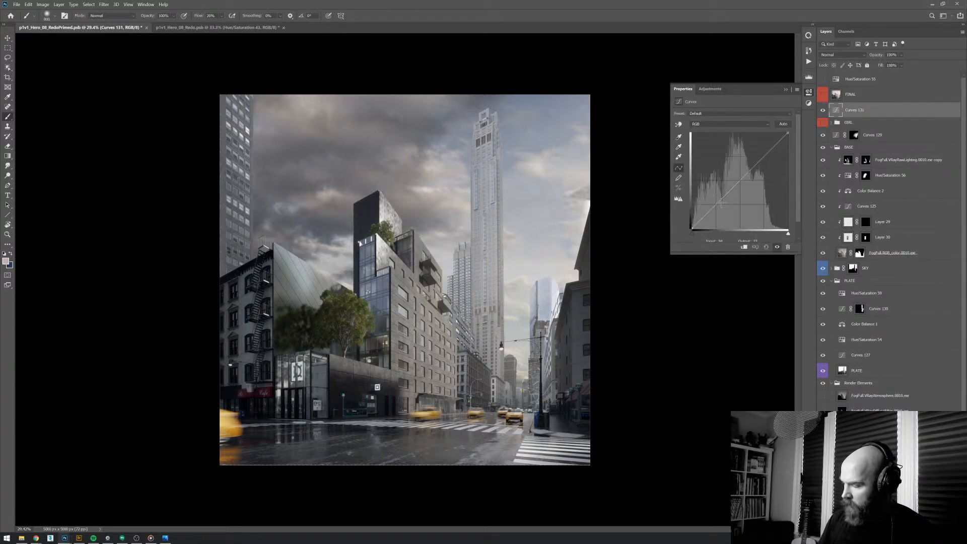
drag(725, 195, 725, 205)
drag(753, 176, 766, 158)
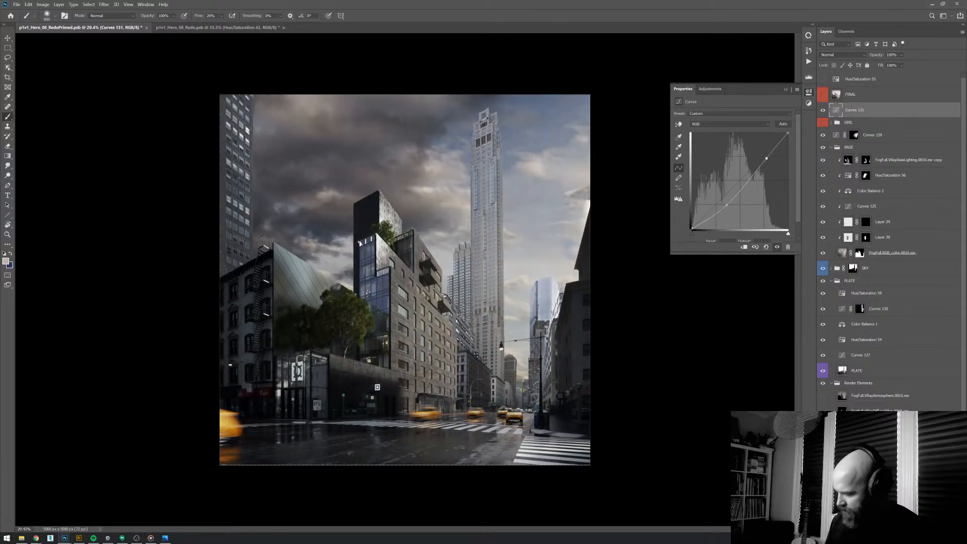
- Mask the darkening Curves layer with black, paint white around the image edges with a large soft brush as a vignette, and show the GIRL group
key(ctrl+i)
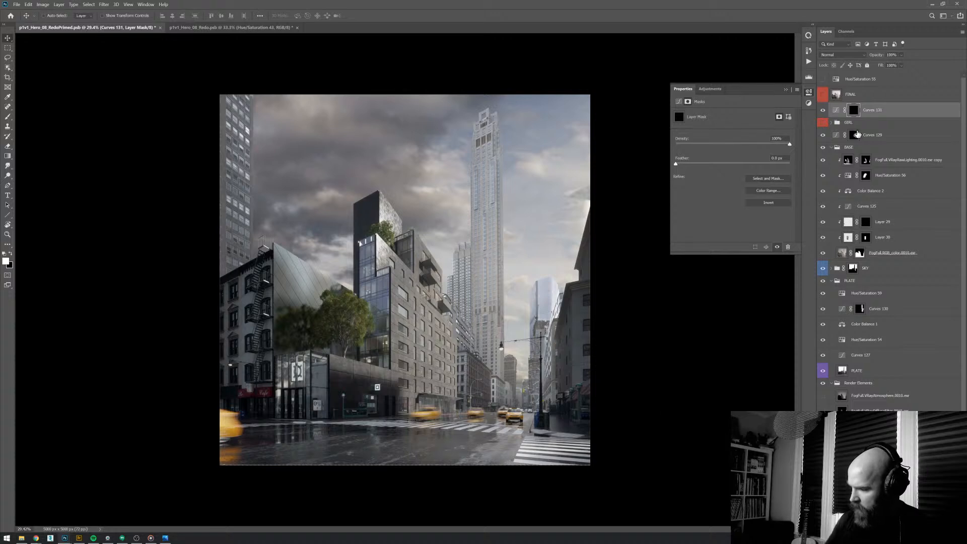
key(b)
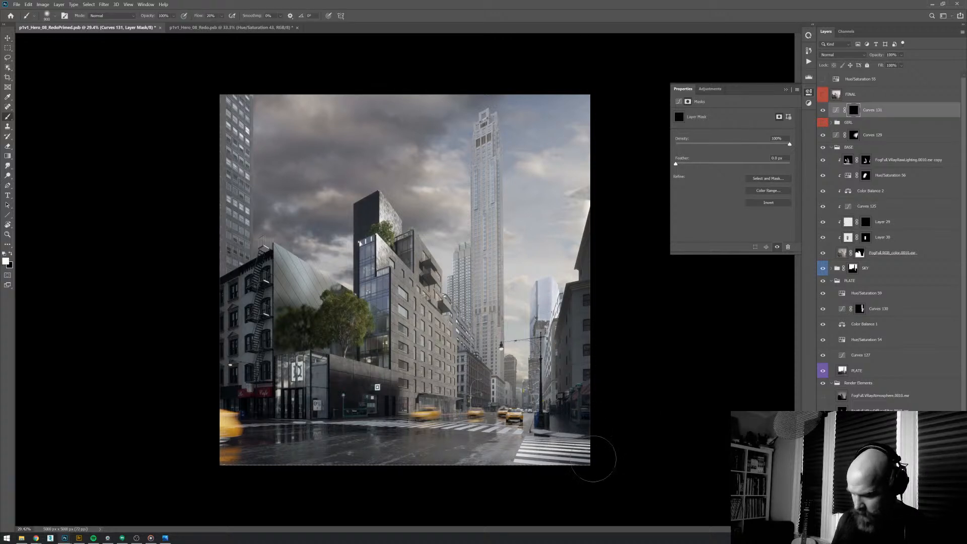
key(bracketright)
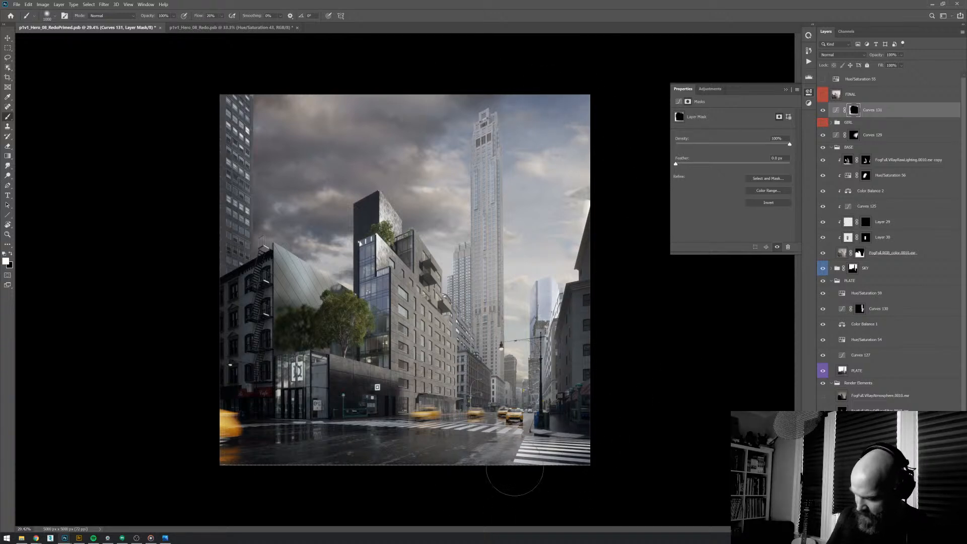
click(824, 124)
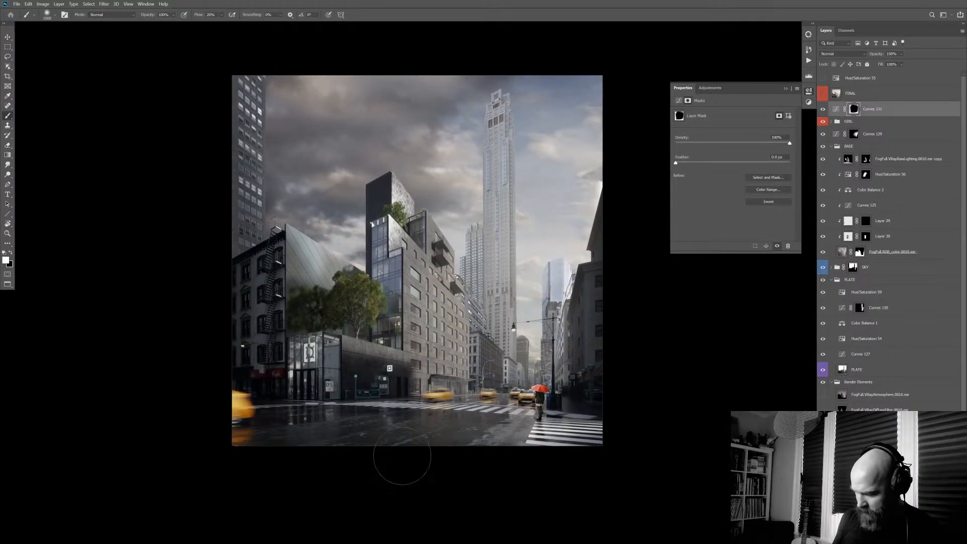
- Add another Curves layer above the vignette Curves and lower its RGB white point to dull the highlights
click(905, 114)
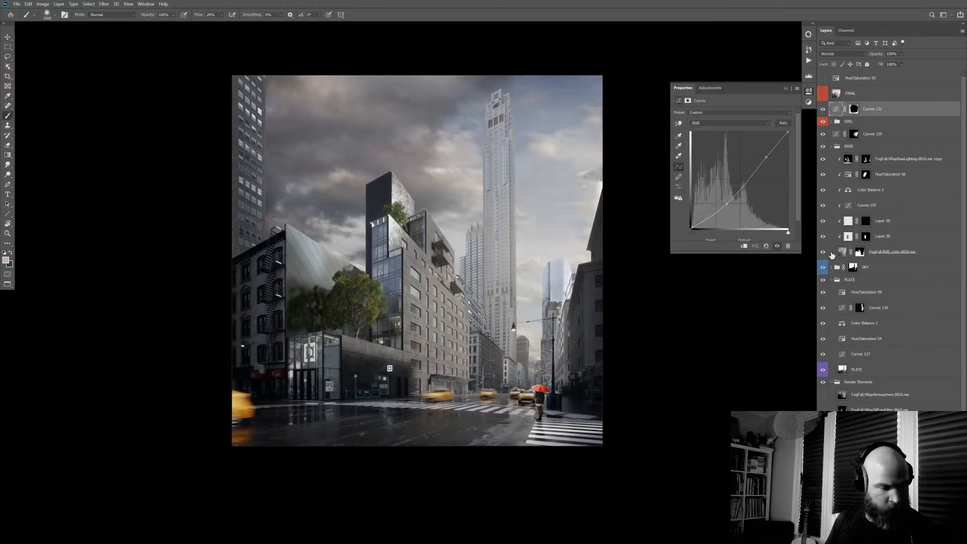
key(ctrl+alt+shift+m)
key(Return)
drag(793, 153, 800, 151)
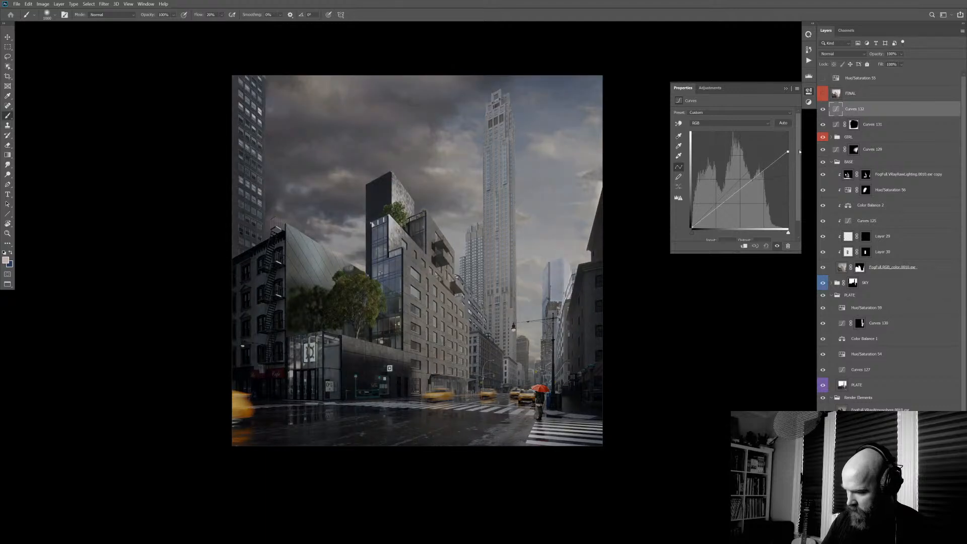
- Mask the highlight-dulling Curves layer with black, paint its effect over the foreground street with a smaller brush, and compare both Curves layers on and off
key(ctrl+i)
key(d)
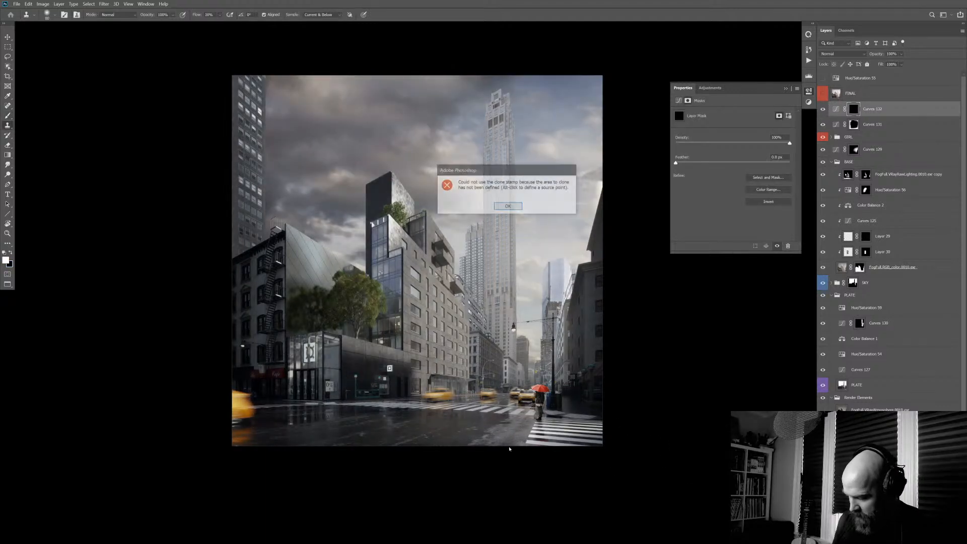
key(Return)
key(bracketleft)
key(bracketleft)
key(bracketleft)
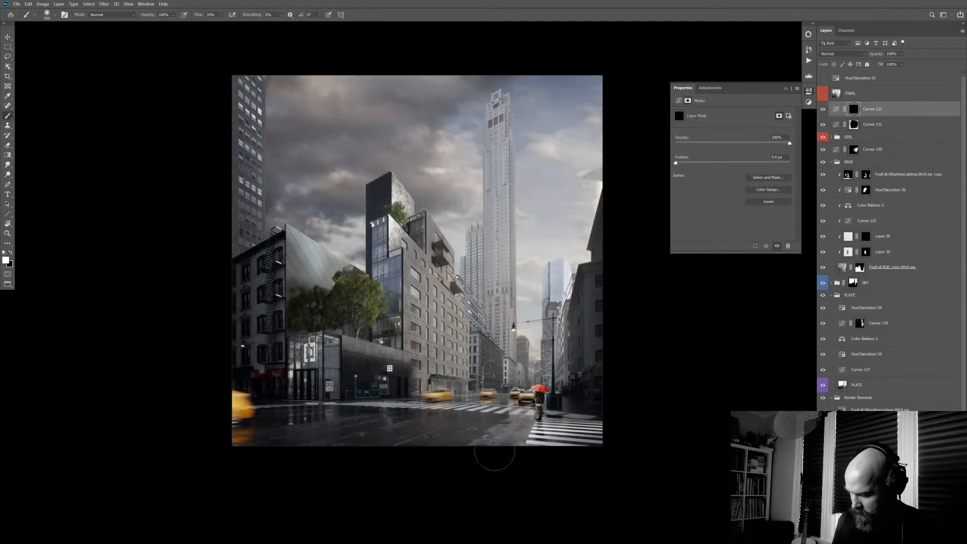
key(x)
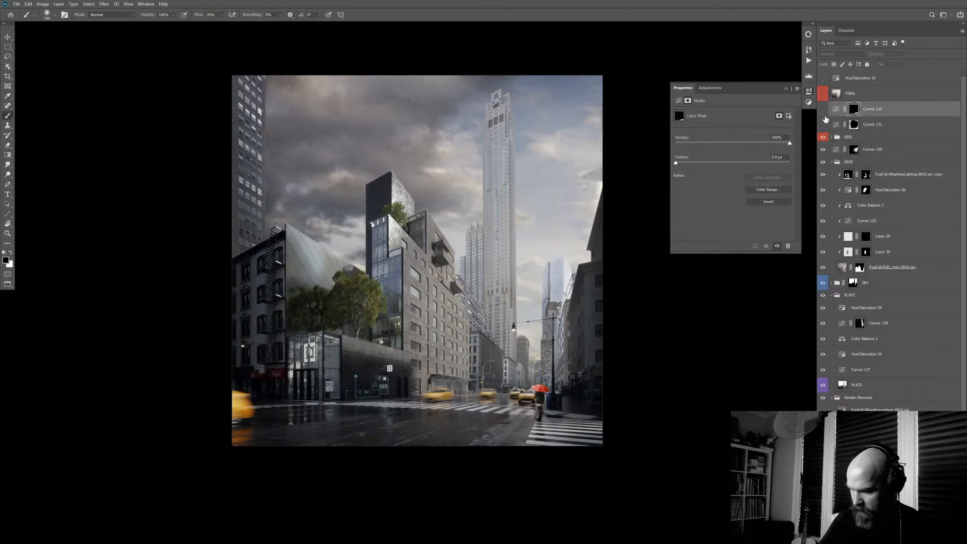
click(824, 125)
click(824, 125)
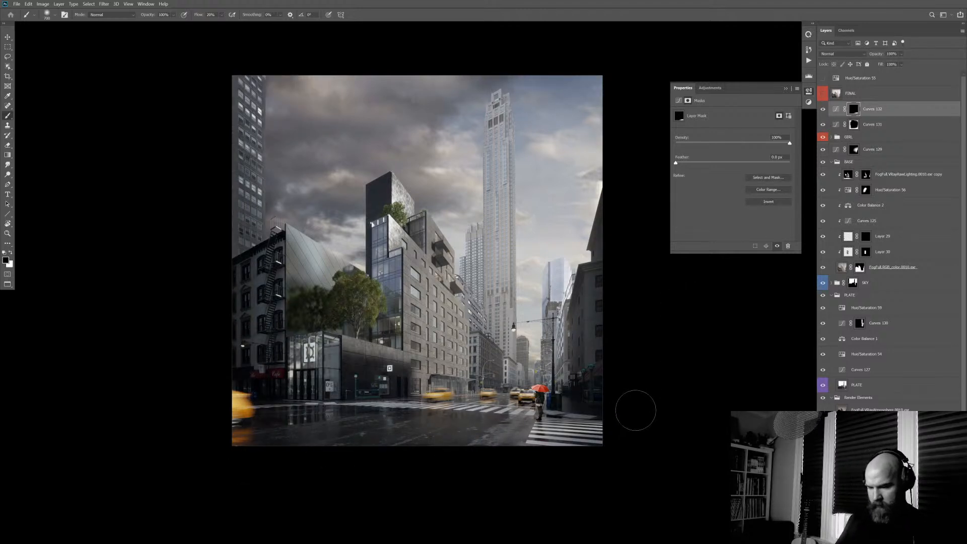
click(455, 340)
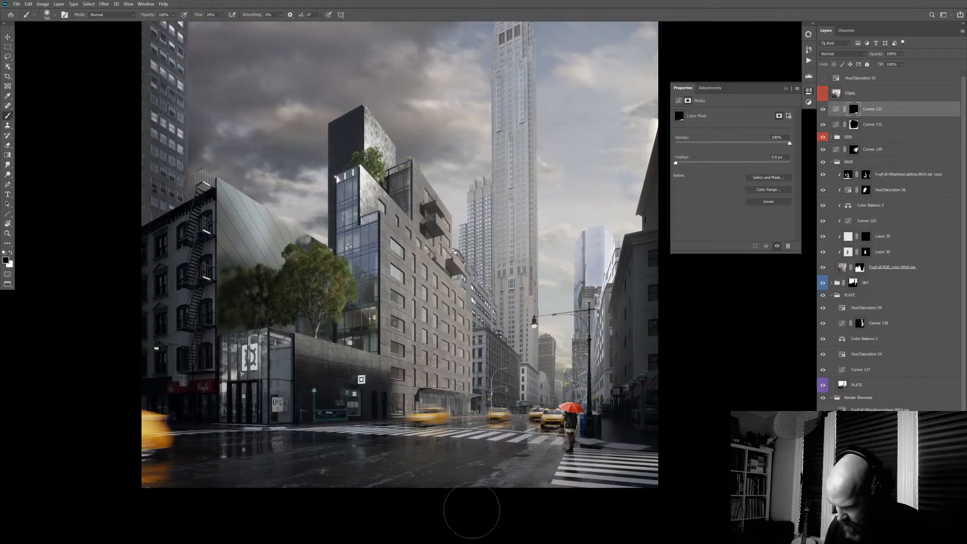
- Add a clipped Hue/Saturation layer above Curves 124 in the GIRL group and reduce the umbrella's Reds saturation to about -18
click(831, 138)
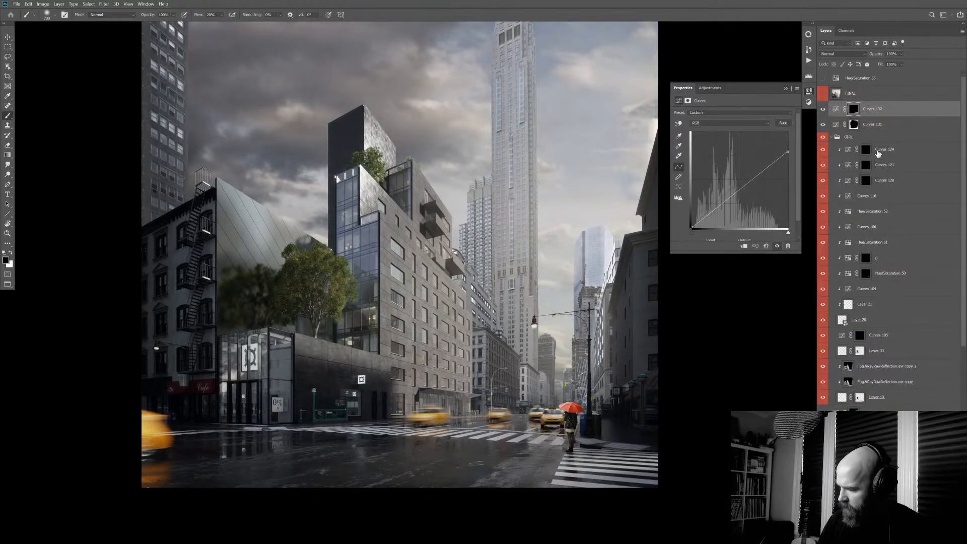
click(877, 151)
key(ctrl+alt+u)
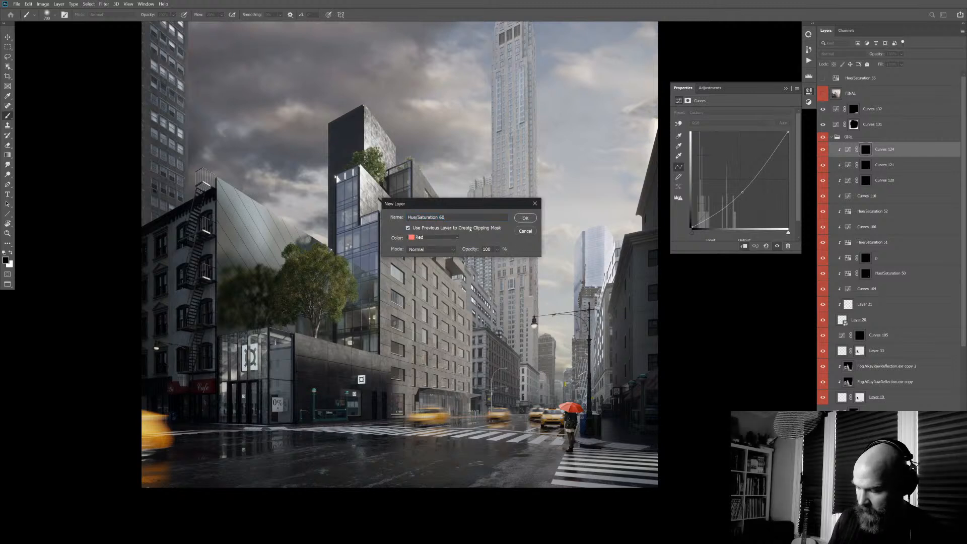
click(525, 218)
click(679, 123)
click(570, 409)
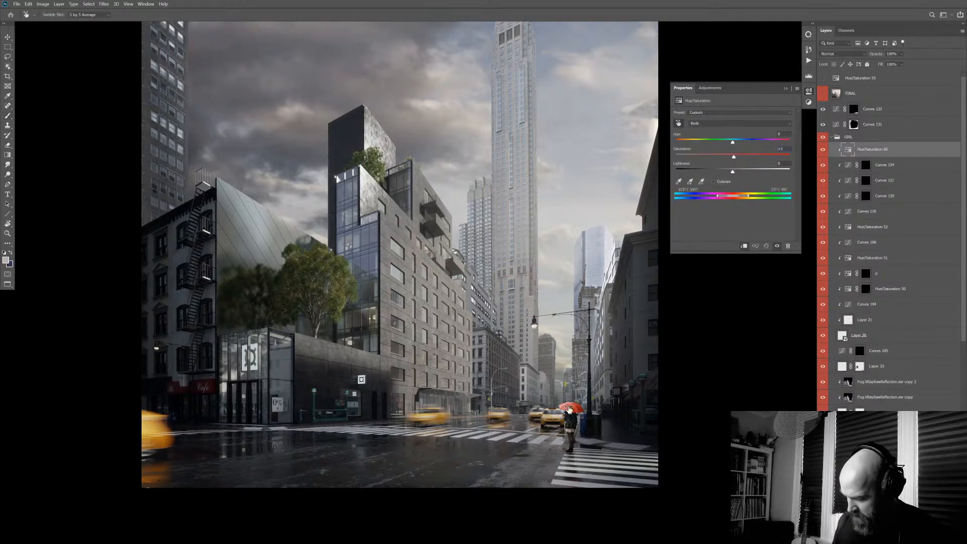
drag(570, 409, 400, 426)
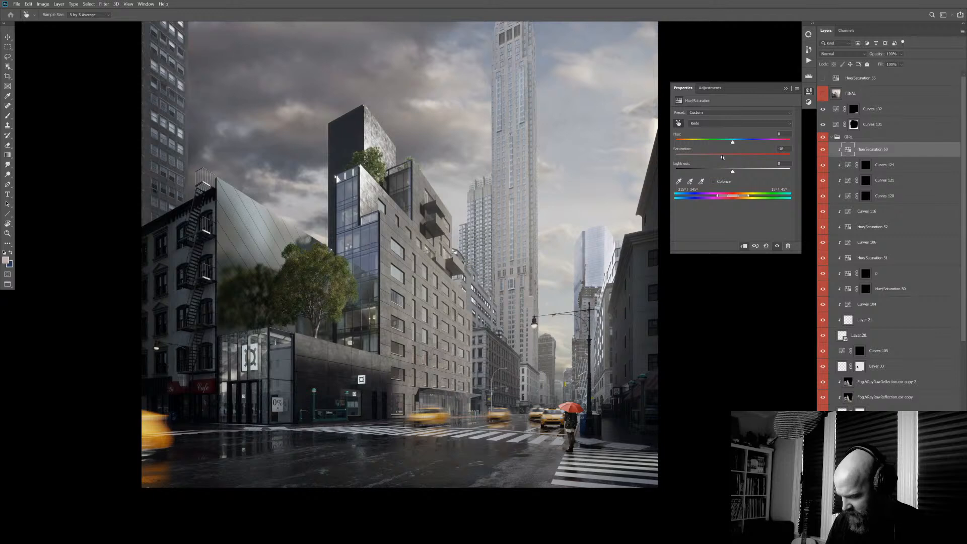
- Add a clipped Curves layer above the umbrella's Hue/Saturation adjustment and raise its RGB black point slightly
key(ctrl+alt+m)
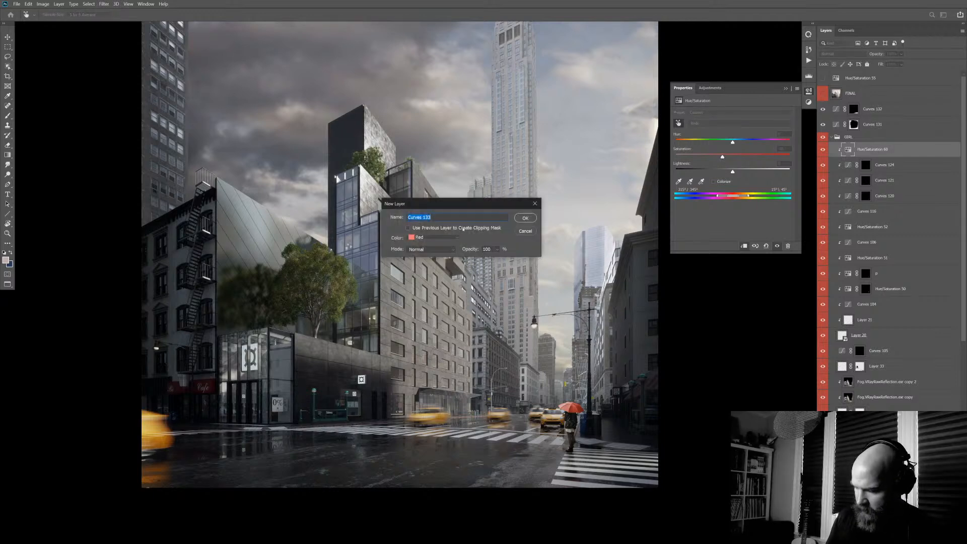
click(532, 214)
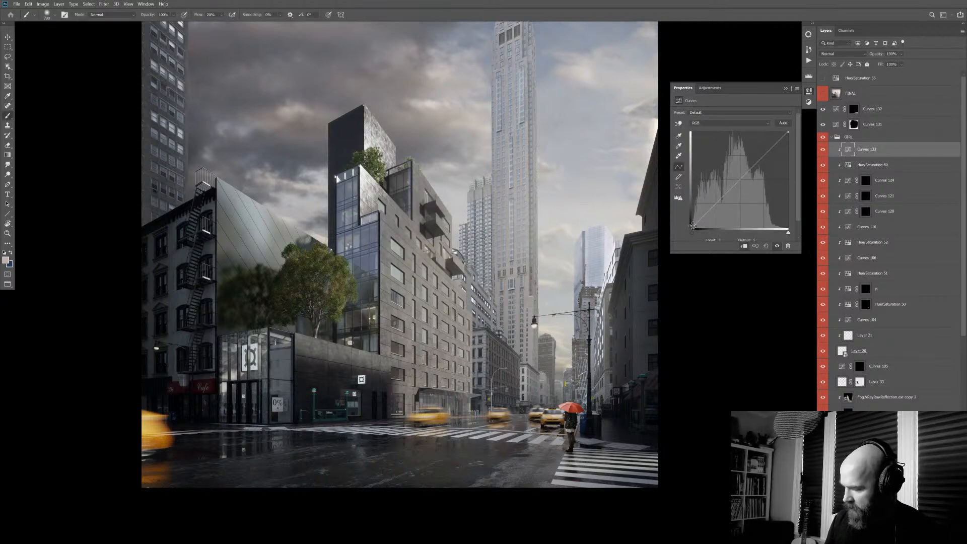
drag(693, 226, 692, 218)
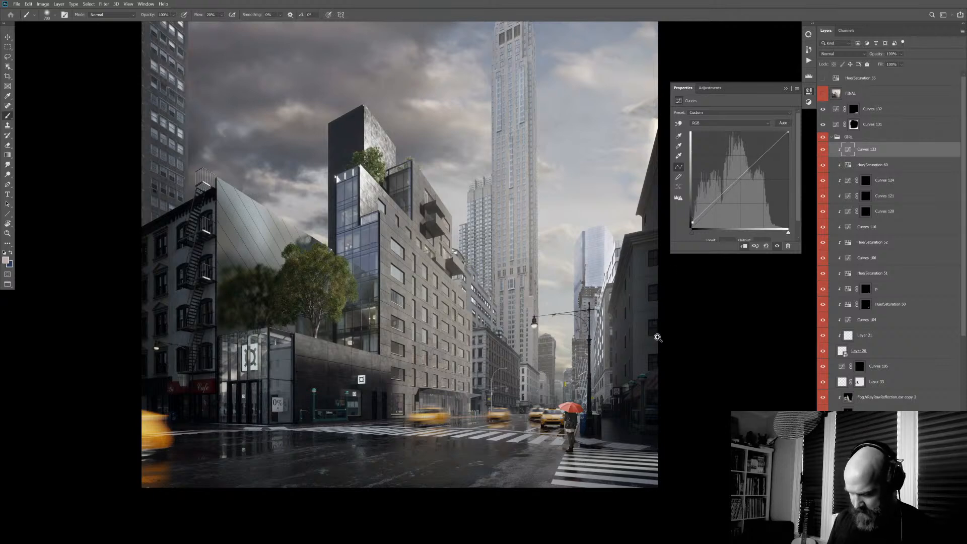
drag(658, 338, 655, 333)
- Add a Hue/Saturation layer above Curves 132, reduce the Yellows sampled from the taxi to about -33 saturation, and mask the layer with black
click(877, 109)
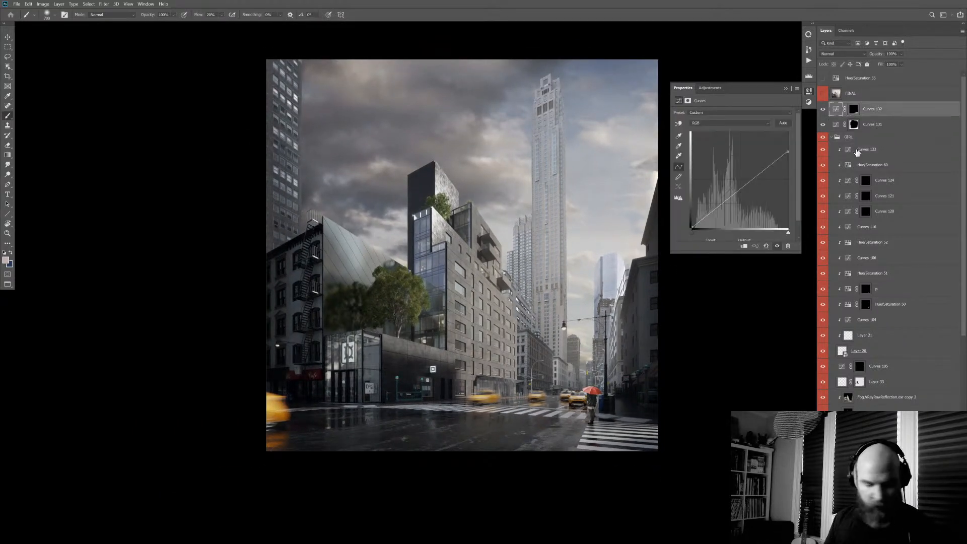
key(ctrl+alt+u)
key(Return)
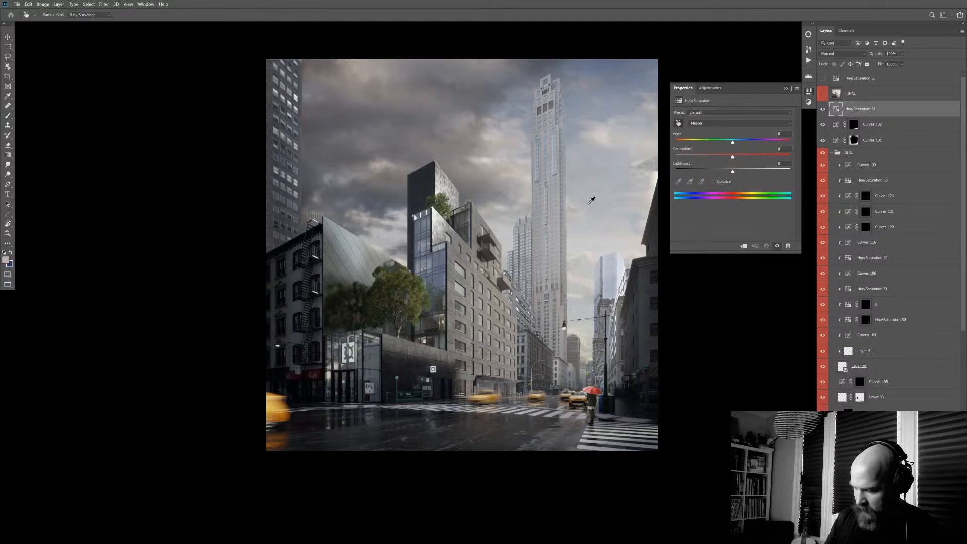
drag(281, 400, 140, 429)
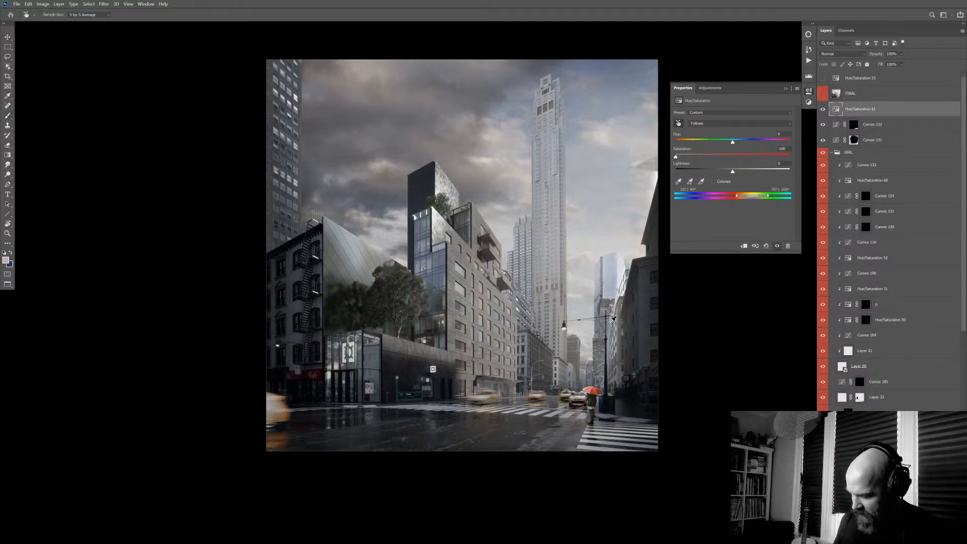
drag(680, 160, 715, 156)
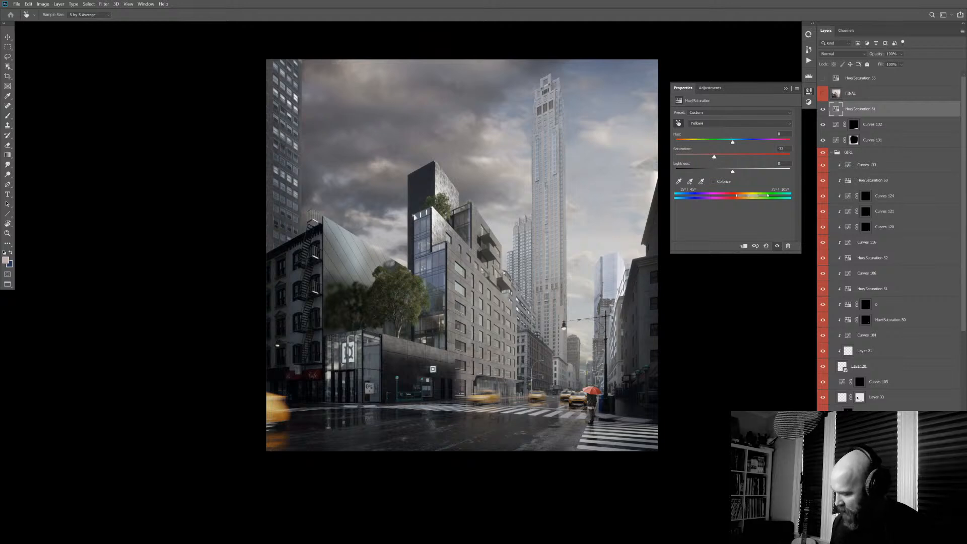
key(ctrl+i)
key(b)
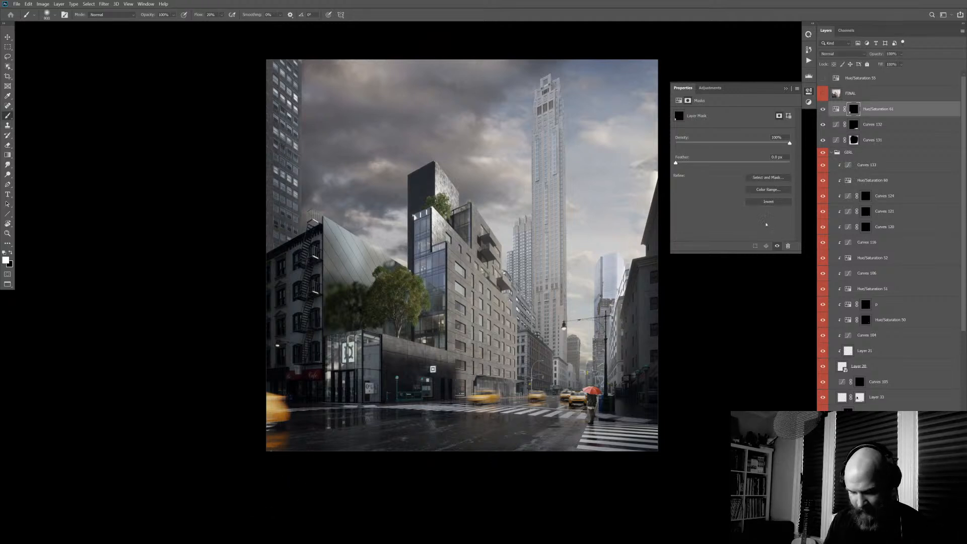
- Add a second Hue/Saturation layer on top, raise the Yellows saturation to about +30 using the taxis, and shift their hue slightly towards orange
key(ctrl+alt+u)
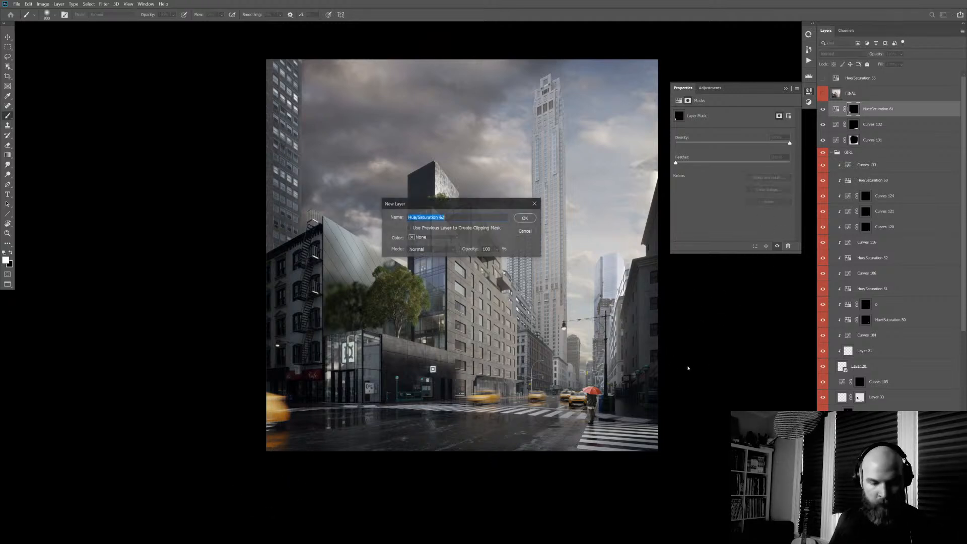
key(Return)
click(679, 123)
drag(497, 411, 552, 376)
drag(790, 157, 734, 142)
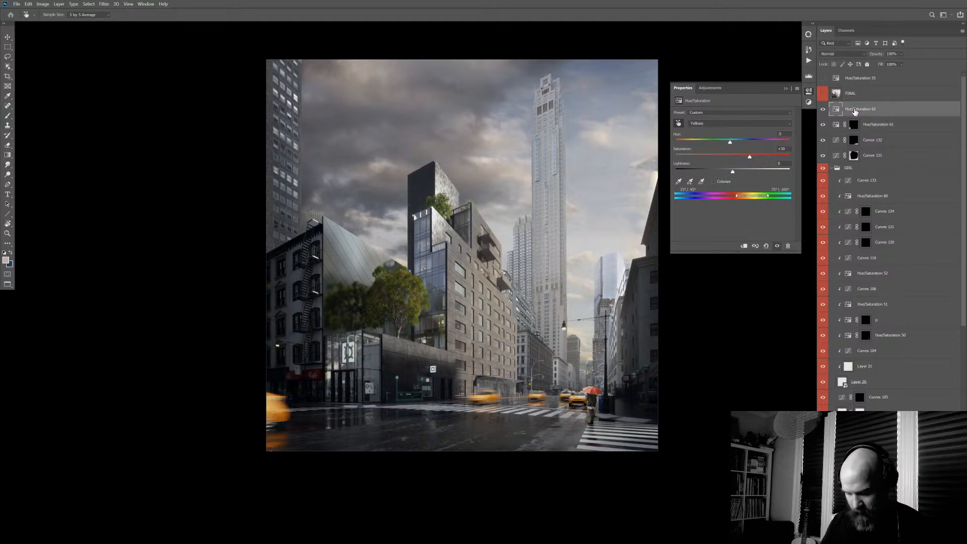
key(b)
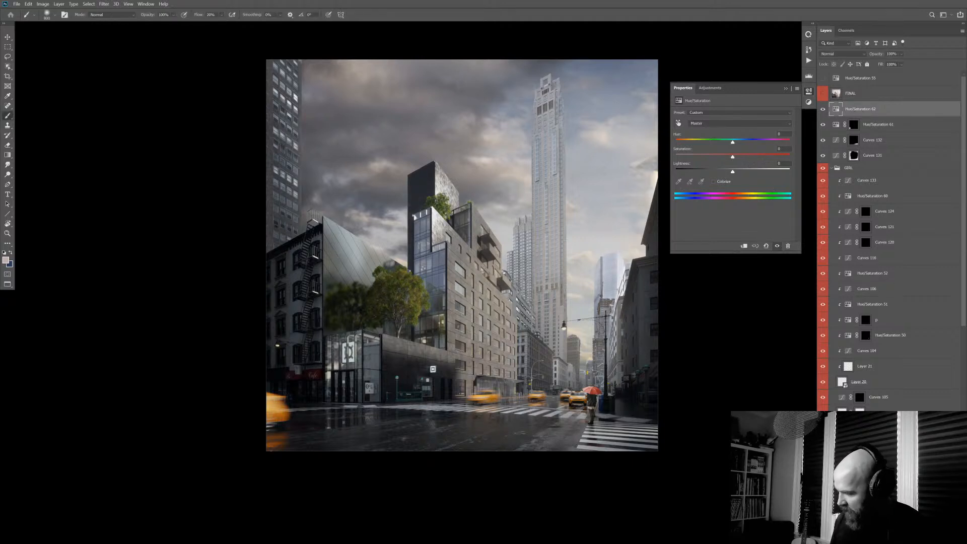
- Add a white mask to the topmost visible Hue/Saturation layer, collapse the GIRL group and hide the adjustment settings
key(d)
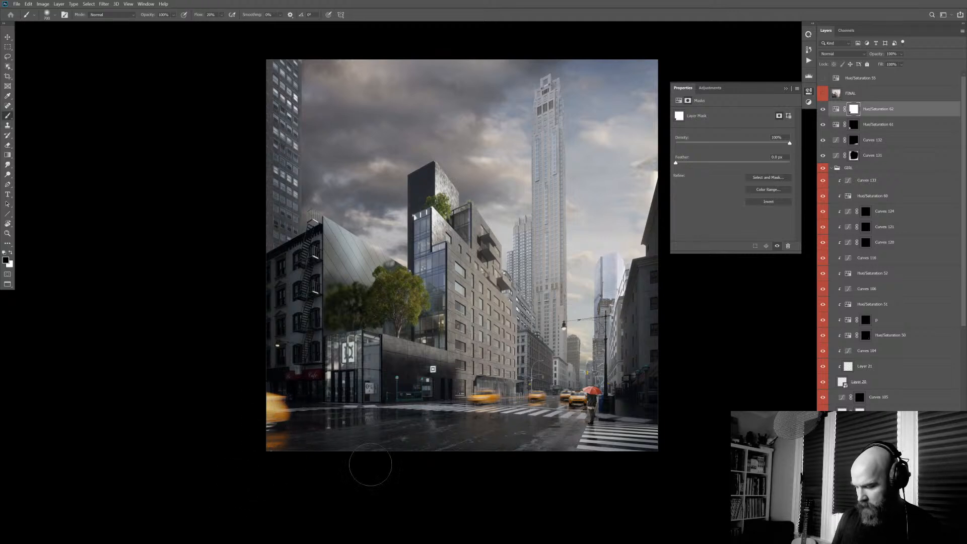
scroll(678, 392, down, 1)
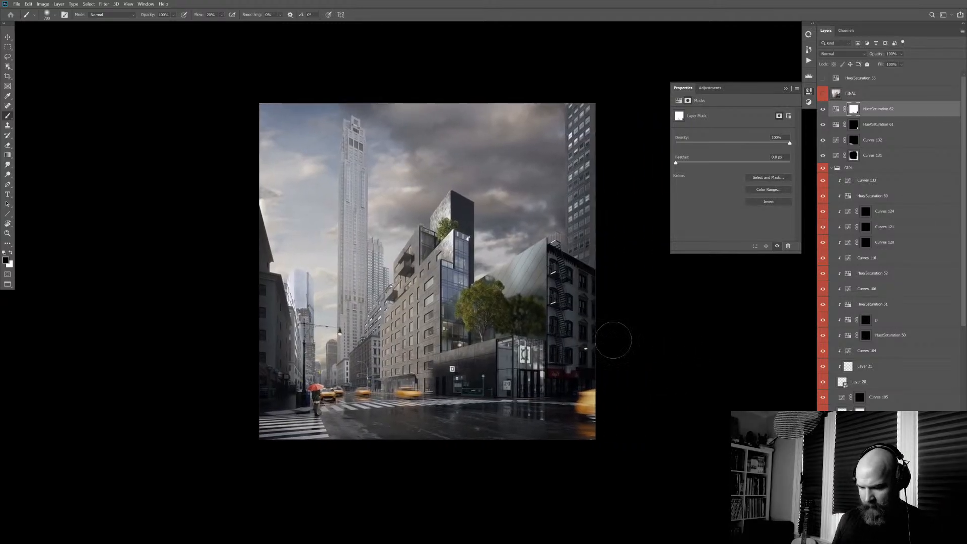
scroll(616, 339, up, 2)
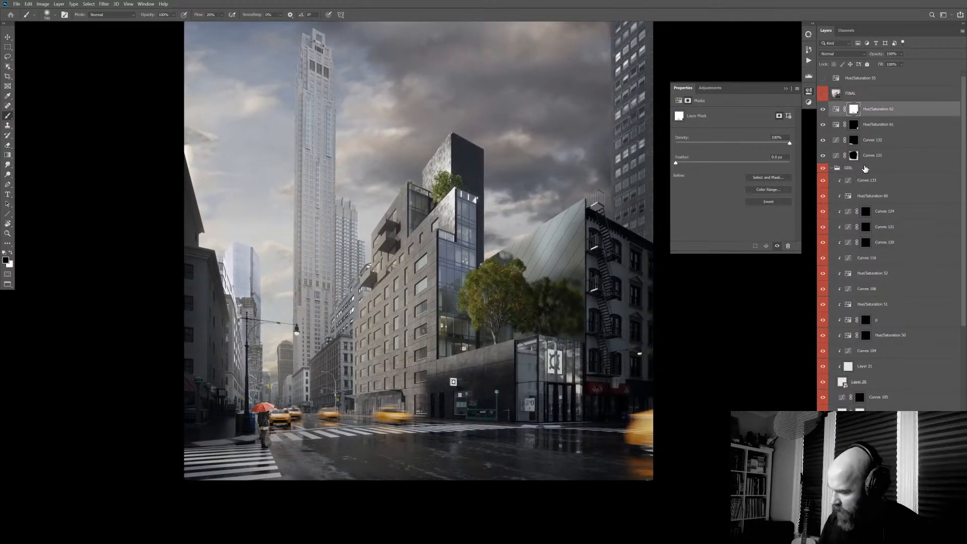
click(832, 169)
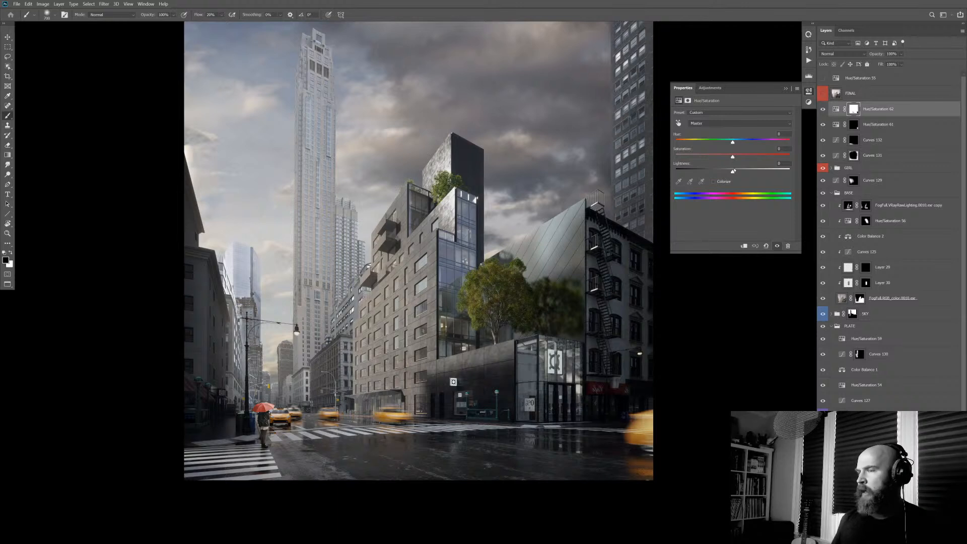
click(785, 89)
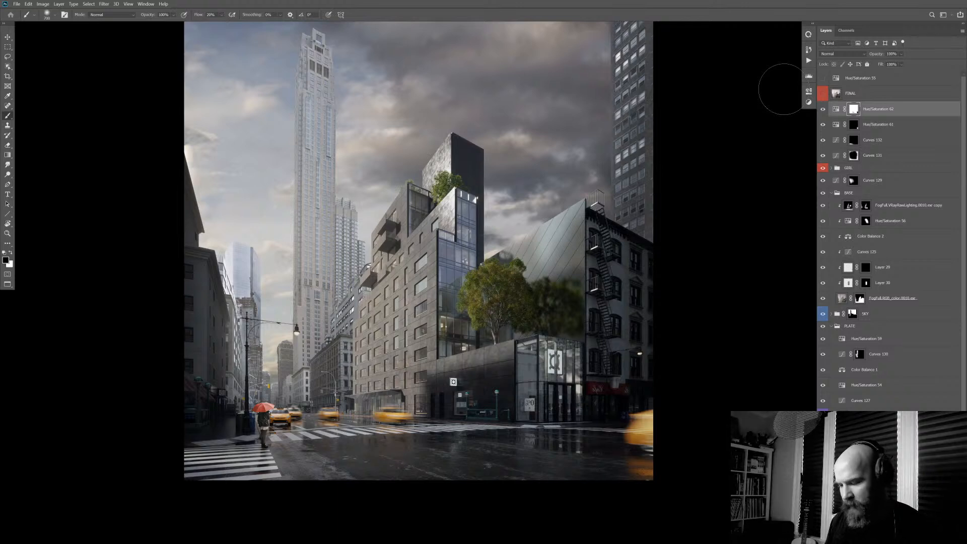
- Examine the grey building's facade and the surrounding street at close and wide zoom, with the raw lighting copy layer selected
mouse_move(673, 301)
mouse_down()
mouse_move(705, 289)
mouse_move(697, 296)
mouse_up()
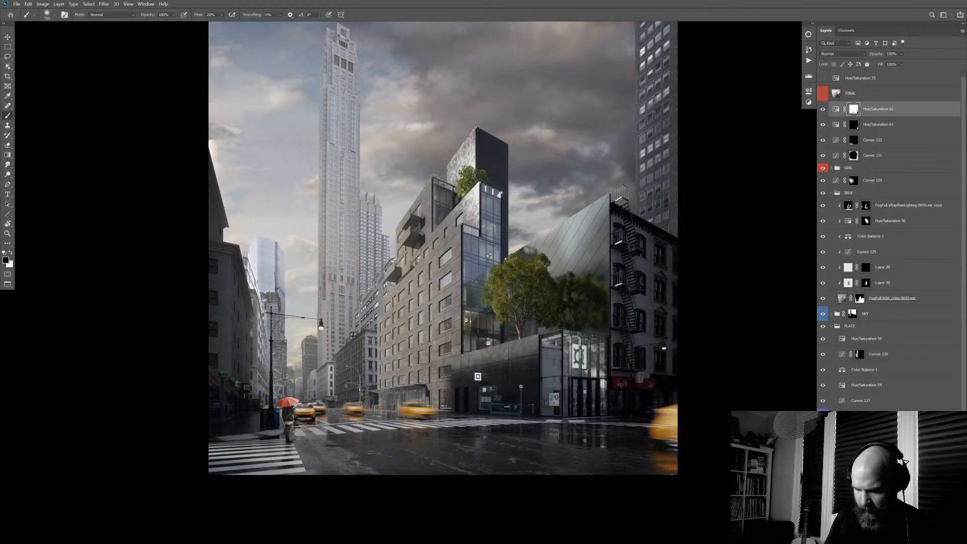
key(l)
ctrl+click(418, 308)
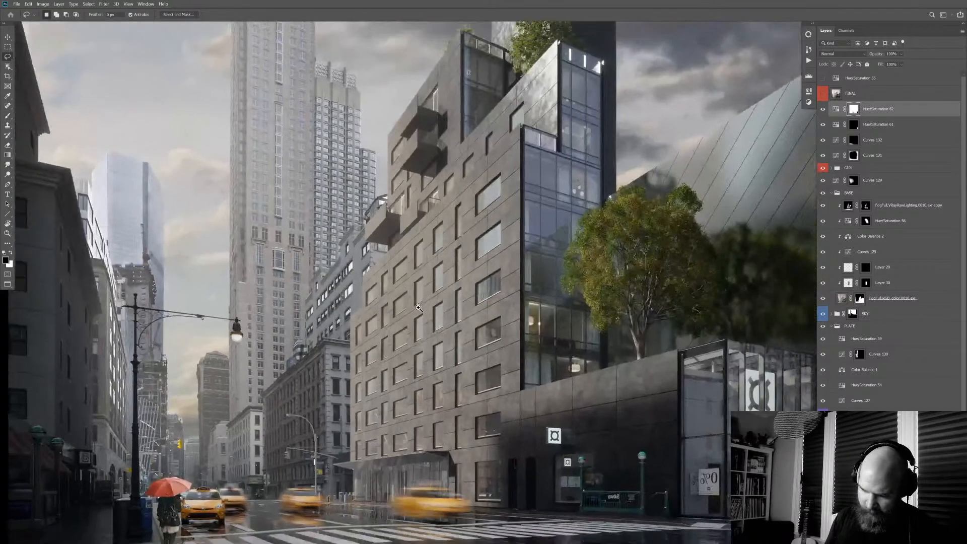
key(ctrl+0)
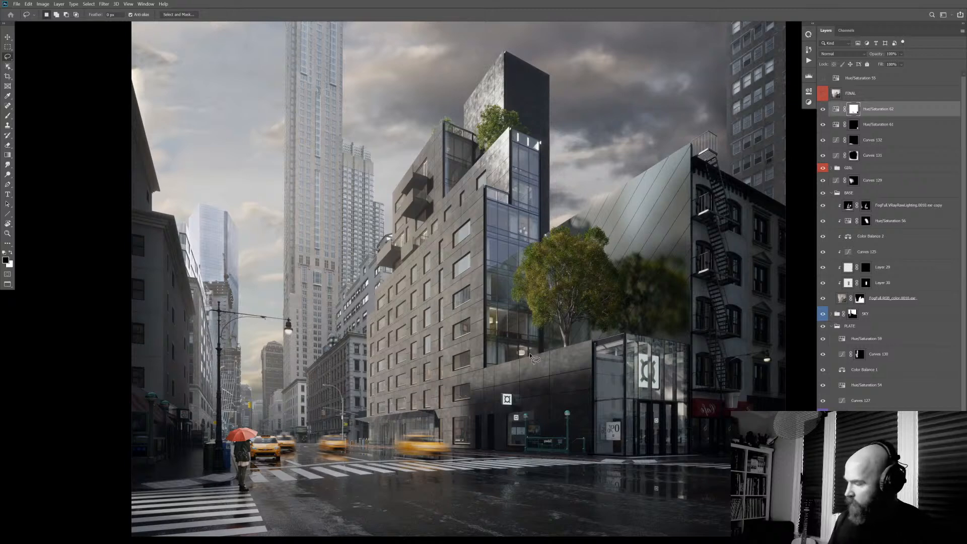
scroll(502, 333, down, 2)
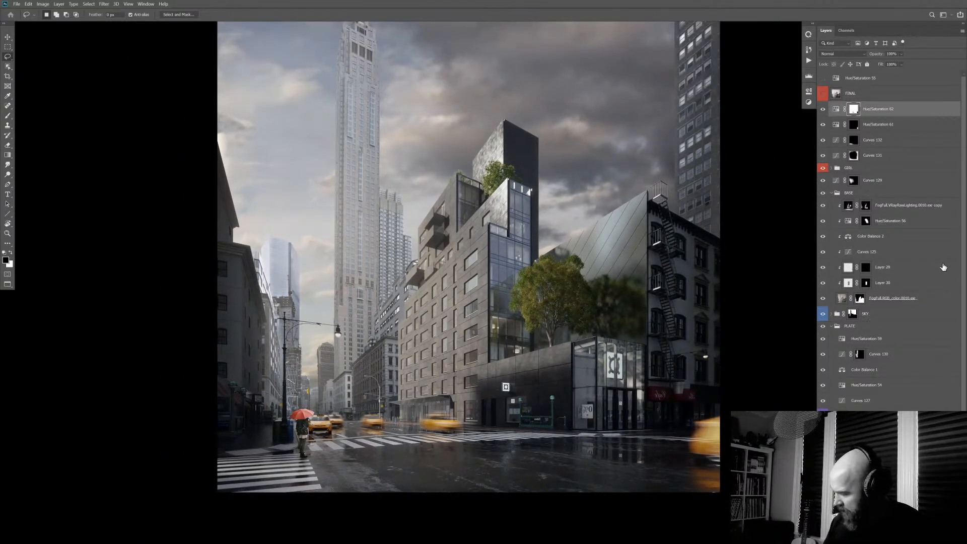
click(883, 207)
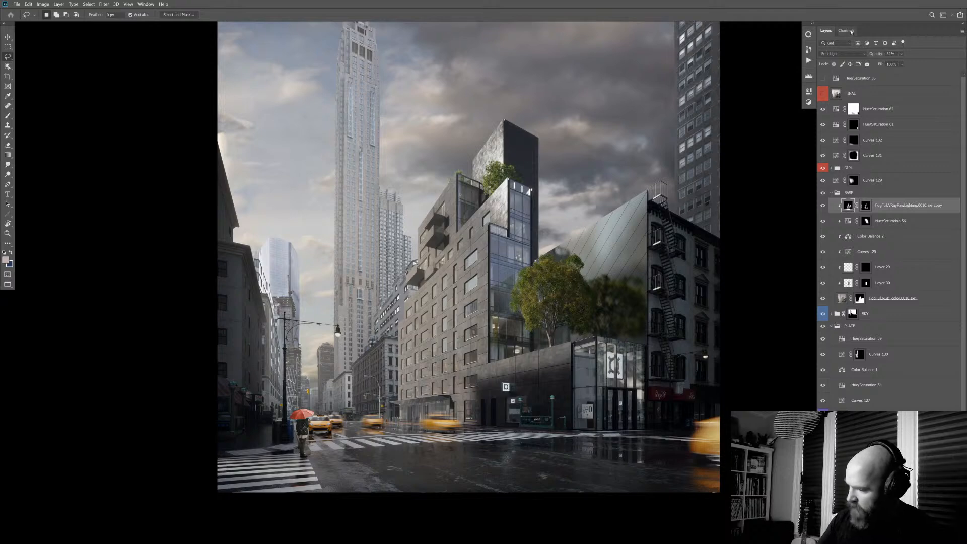
scroll(446, 396, up, 3)
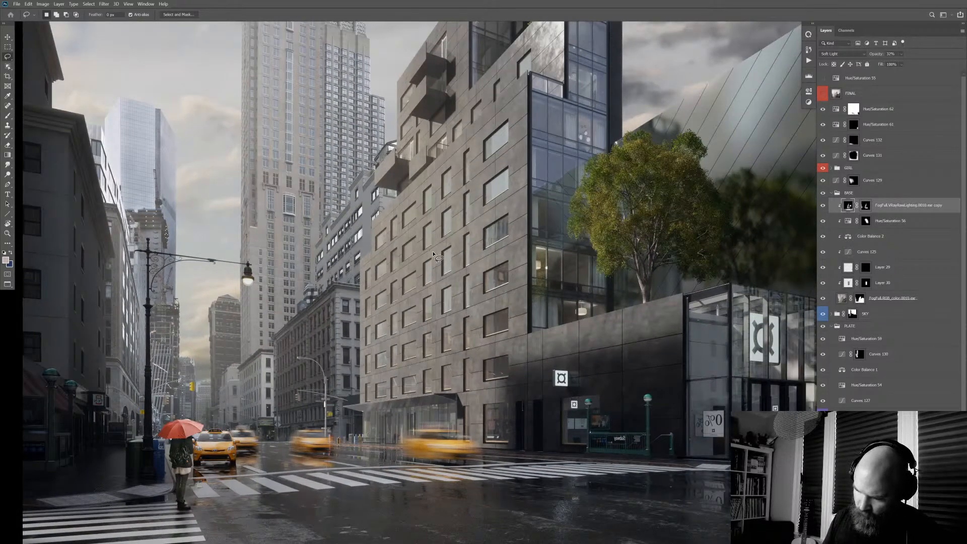
scroll(435, 258, down, 2)
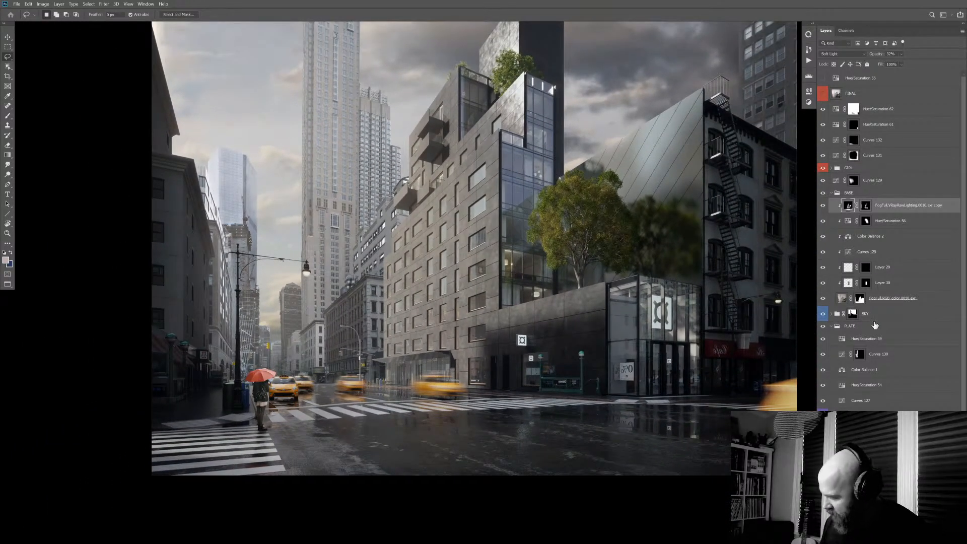
- Label the BASE group green, collapse it and toggle its visibility to check its contents
click(879, 315)
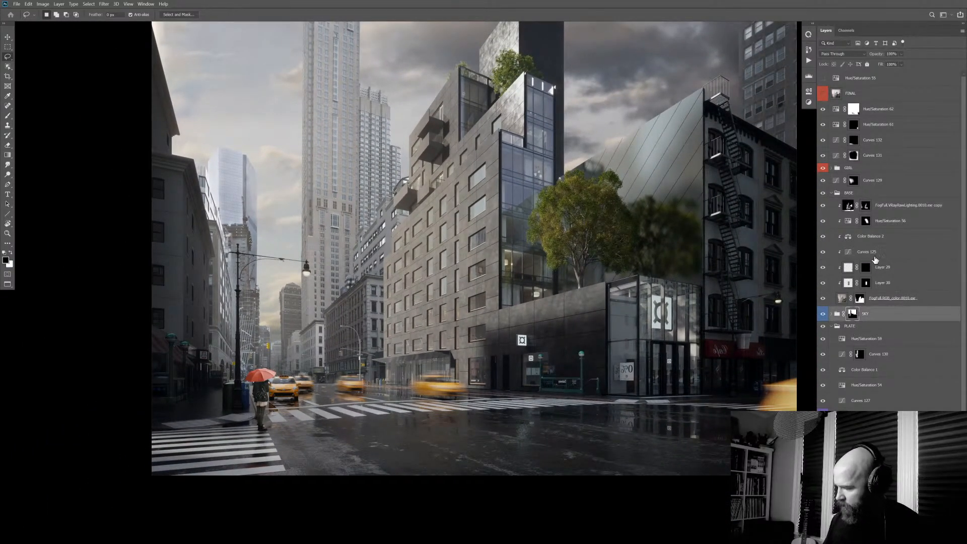
right_click(824, 193)
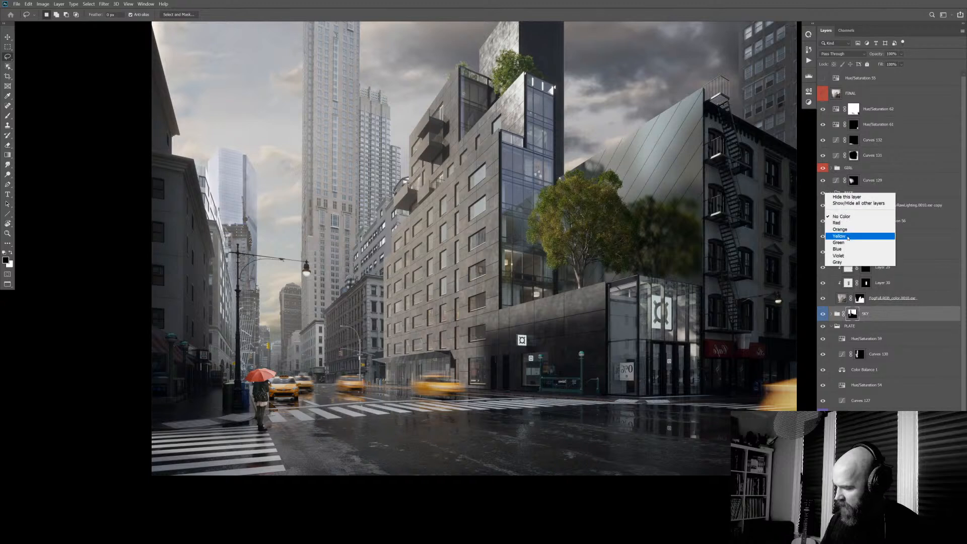
click(849, 236)
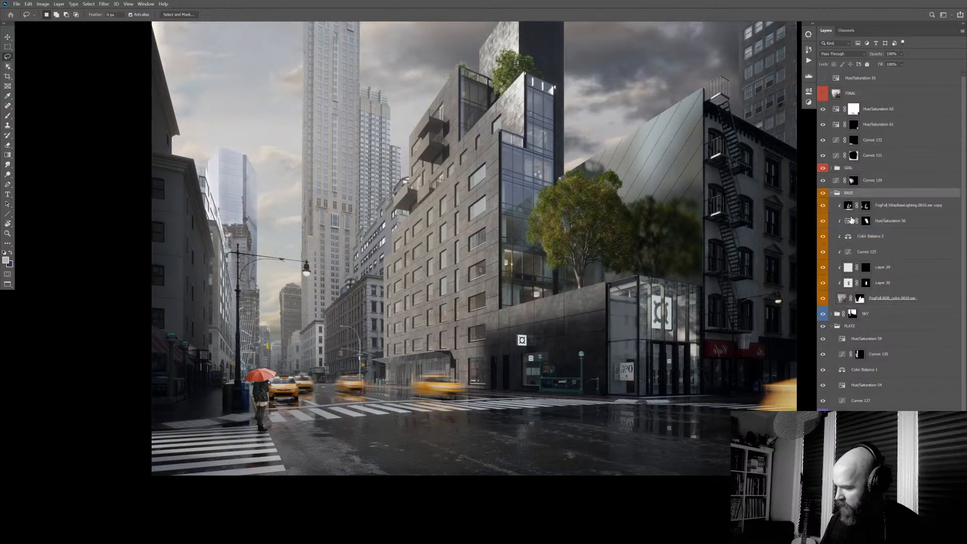
right_click(825, 195)
click(851, 242)
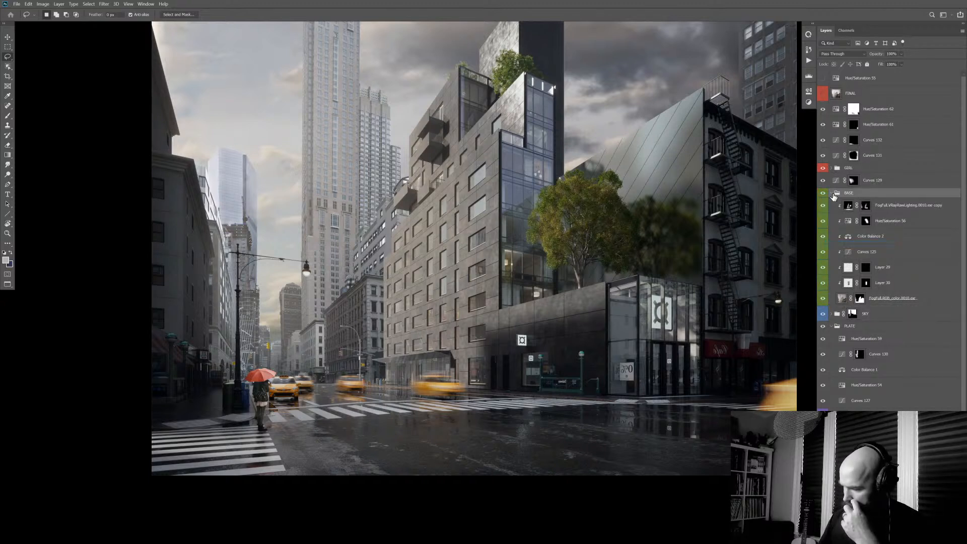
click(832, 193)
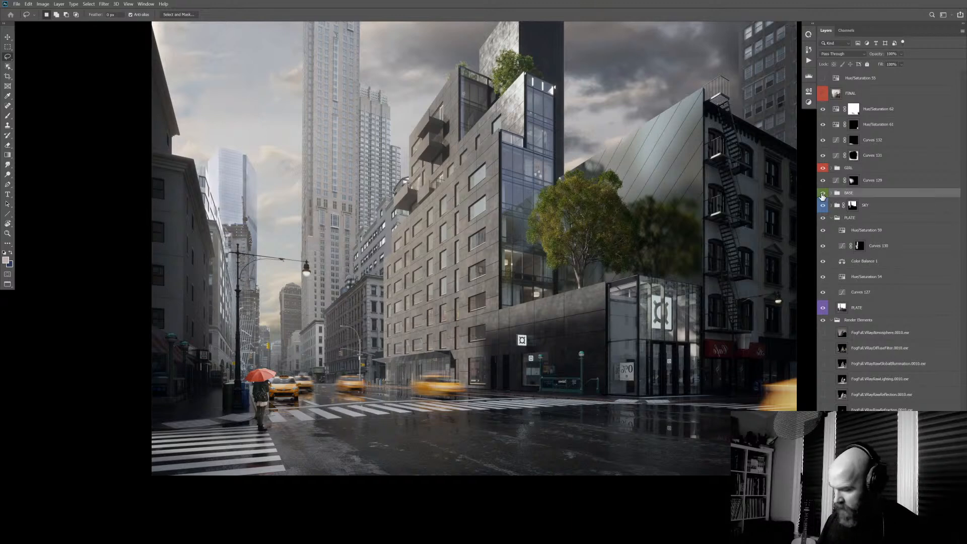
click(823, 193)
click(824, 193)
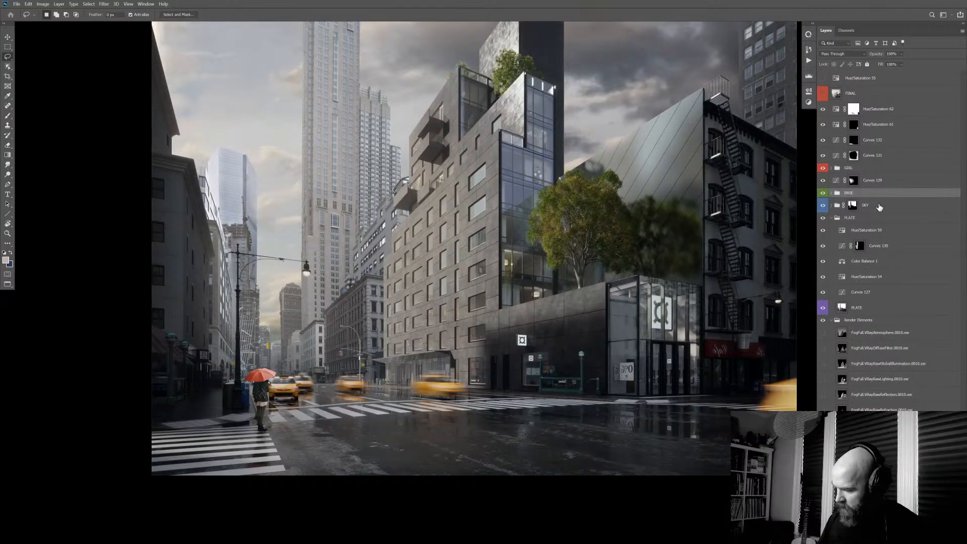
- Collapse the PLATE group and put it together with the SKY group into a new layer group
click(880, 207)
click(832, 218)
key(ctrl+z)
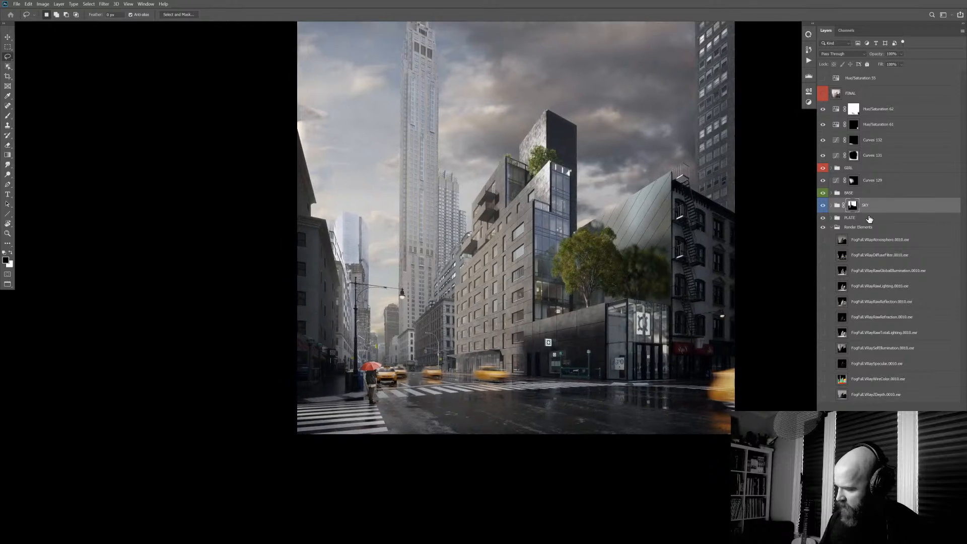
shift+click(869, 218)
key(ctrl+g)
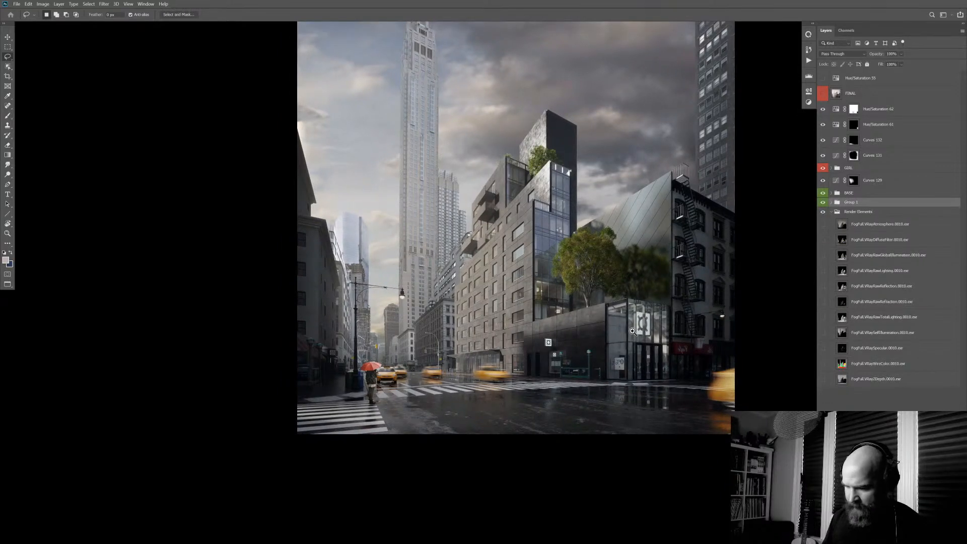
scroll(665, 318, down, 1)
drag(639, 299, 593, 305)
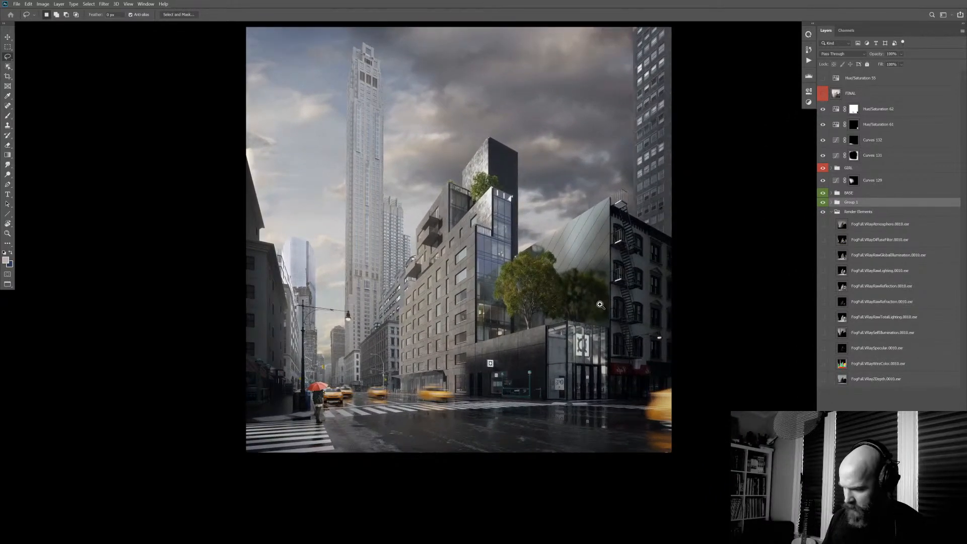
scroll(592, 305, up, 1)
- Expand the new sky and plate group, label it blue, and label the GIRL group orange
click(832, 202)
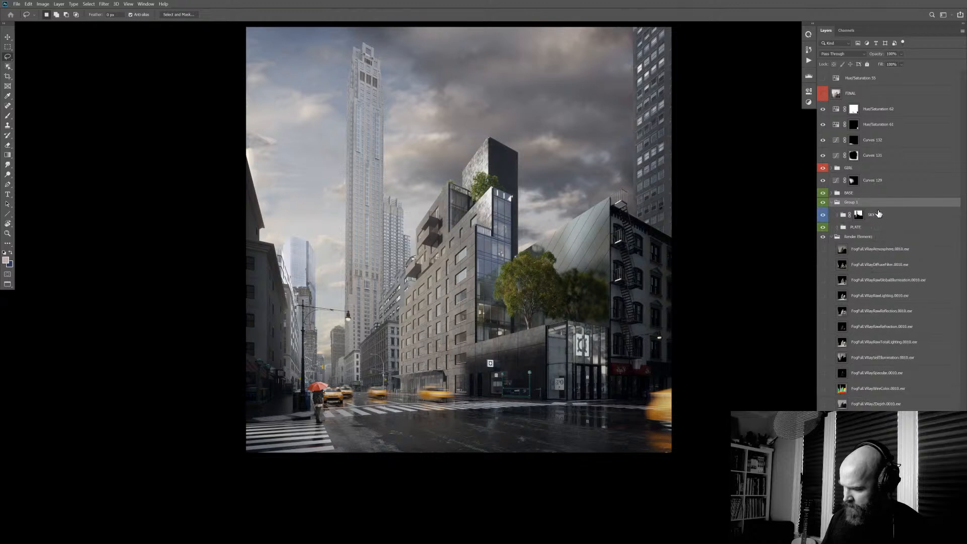
click(885, 215)
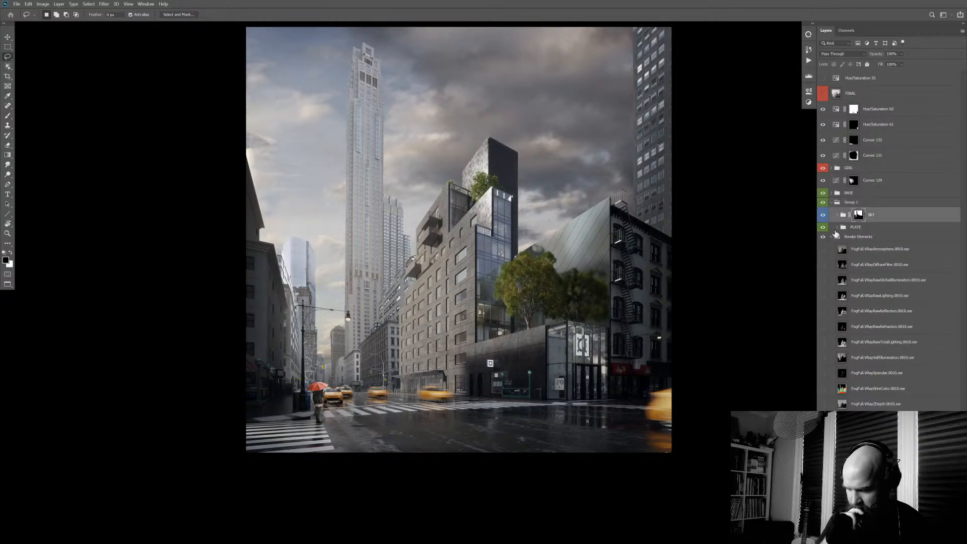
right_click(823, 205)
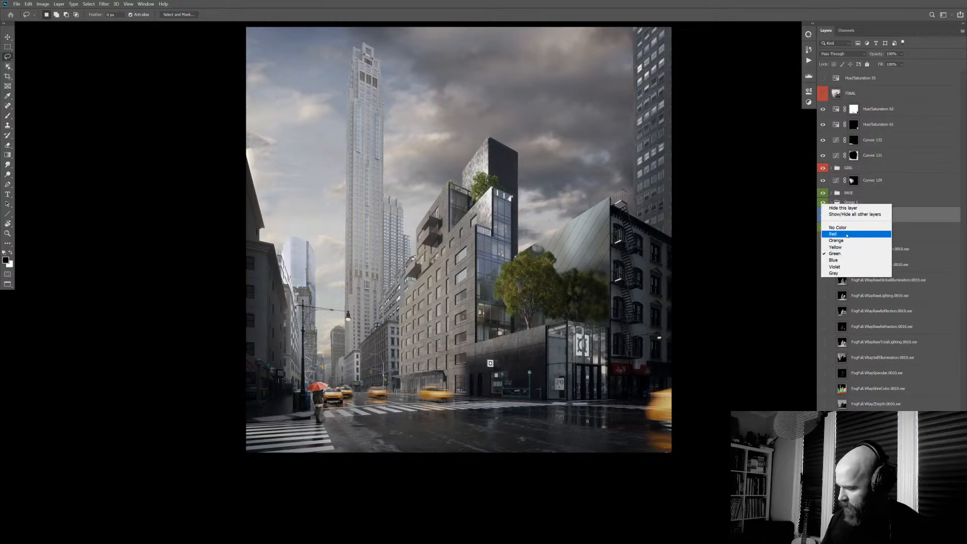
click(857, 259)
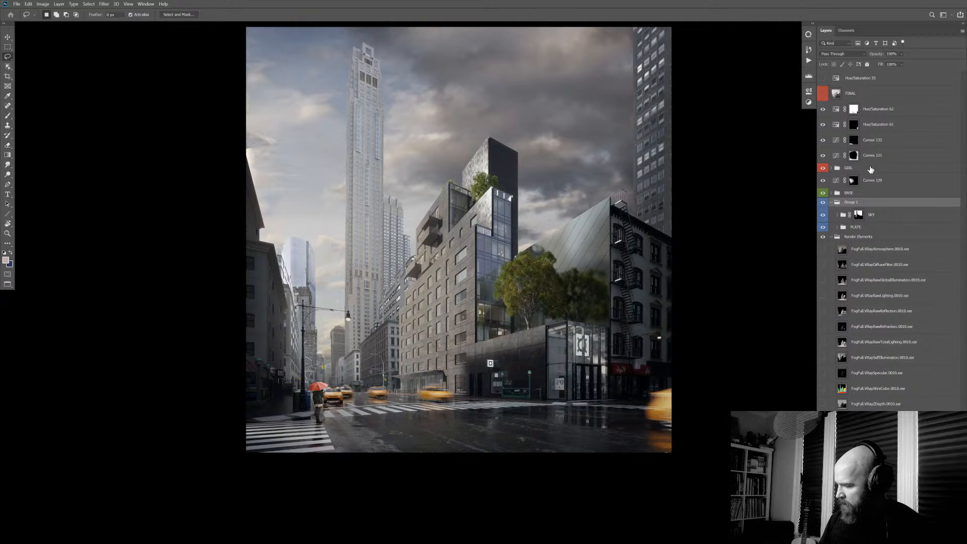
right_click(825, 169)
click(836, 205)
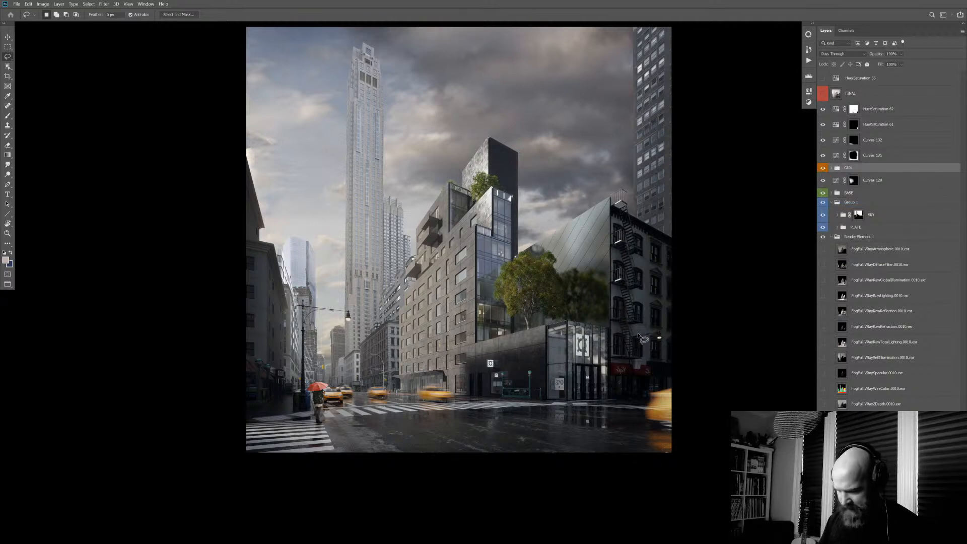
click(606, 366)
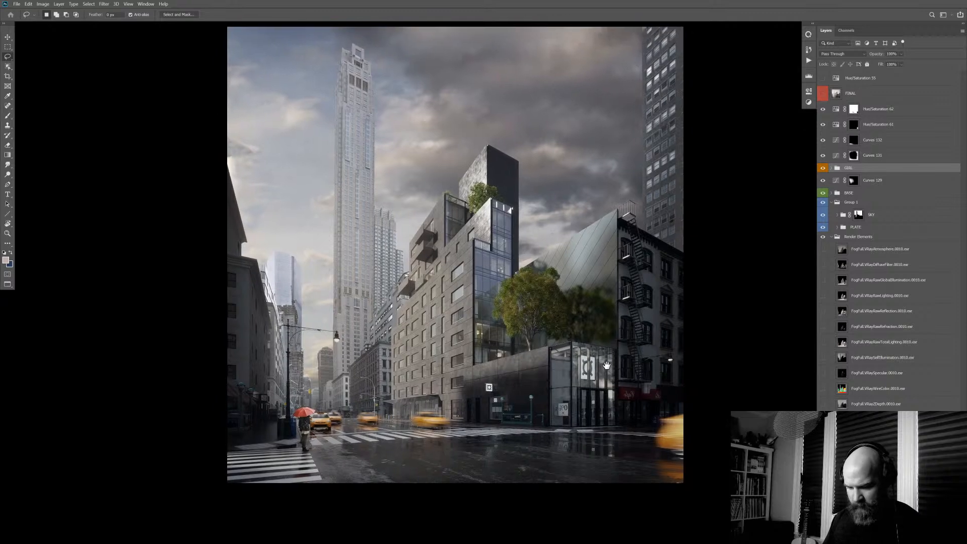
- Add a Curves adjustment layer directly above the SKY group, inside the blue group
click(875, 203)
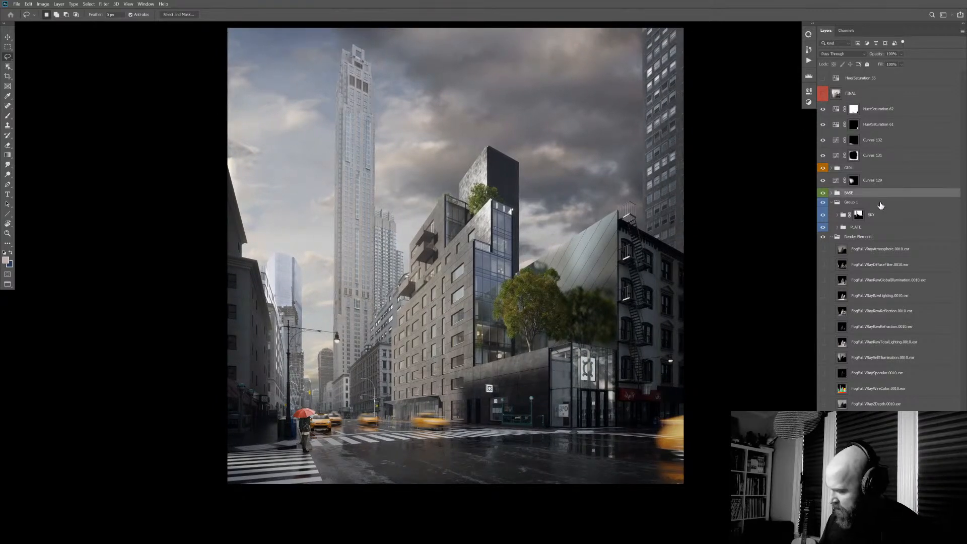
click(880, 215)
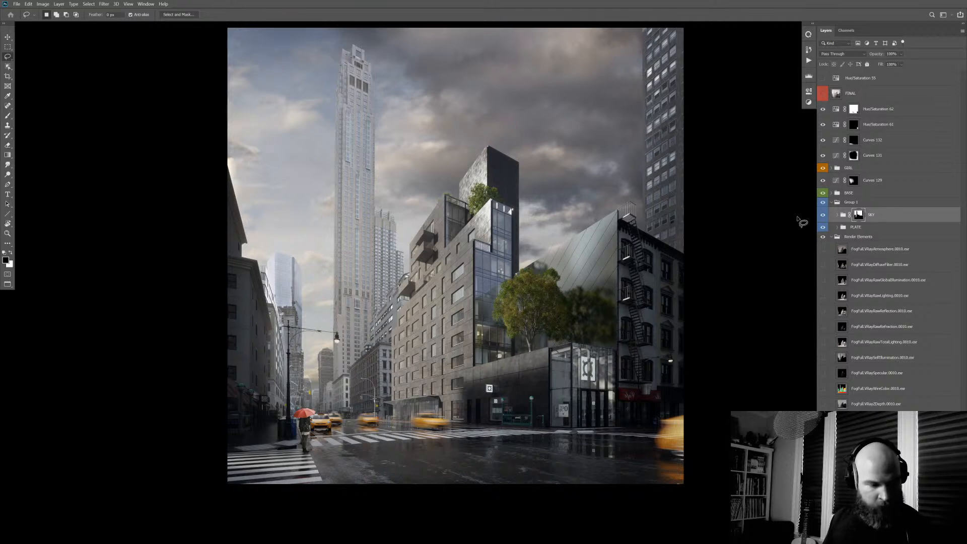
key(ctrl+m)
- Draw a polygonal selection loosely around the central grey building, from the sky above its roof down to the crosswalk
key(m)
mouse_move(384, 352)
mouse_down()
mouse_move(446, 400)
mouse_move(430, 407)
mouse_up()
key(l)
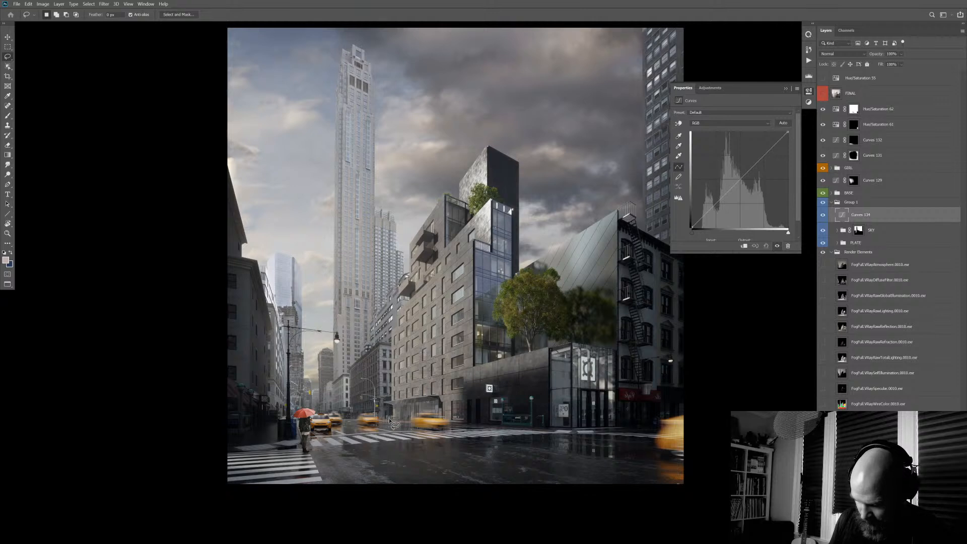
click(396, 422)
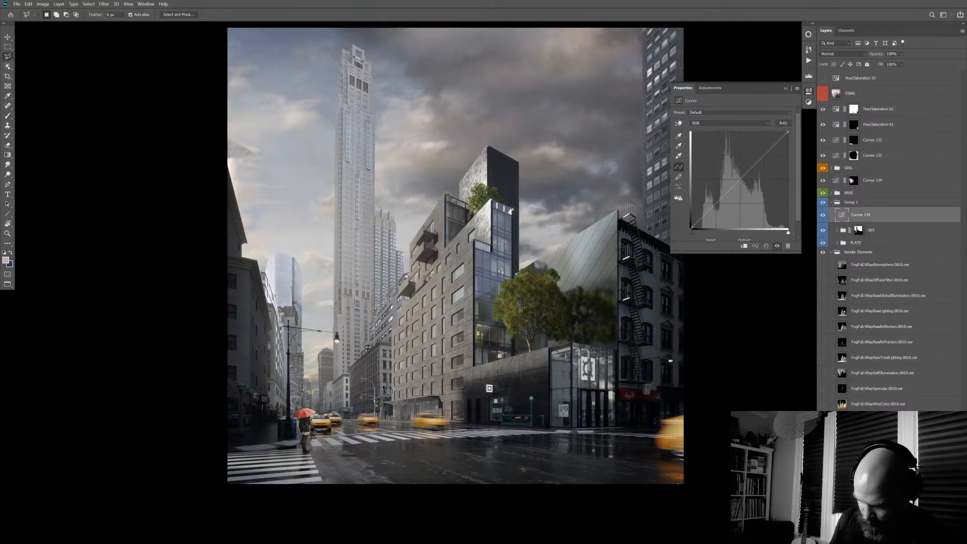
mouse_move(384, 389)
mouse_down()
mouse_move(382, 351)
mouse_move(394, 343)
mouse_move(402, 351)
mouse_move(412, 233)
mouse_move(507, 117)
mouse_move(568, 398)
mouse_move(388, 441)
mouse_move(384, 348)
mouse_up()
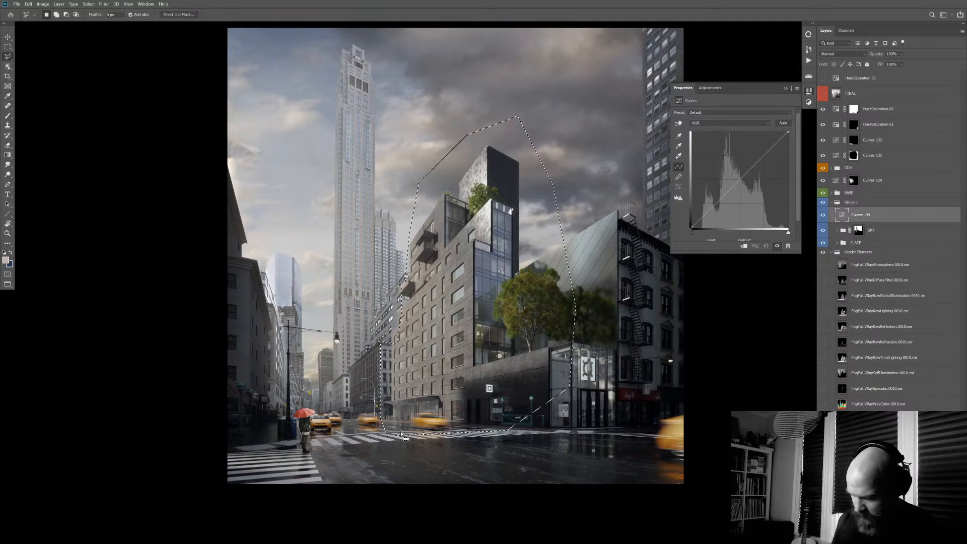
- Add rectangles covering the tall tower and its neighbouring high-rise to the selection, and subtract the SKY group's mask from it
key(m)
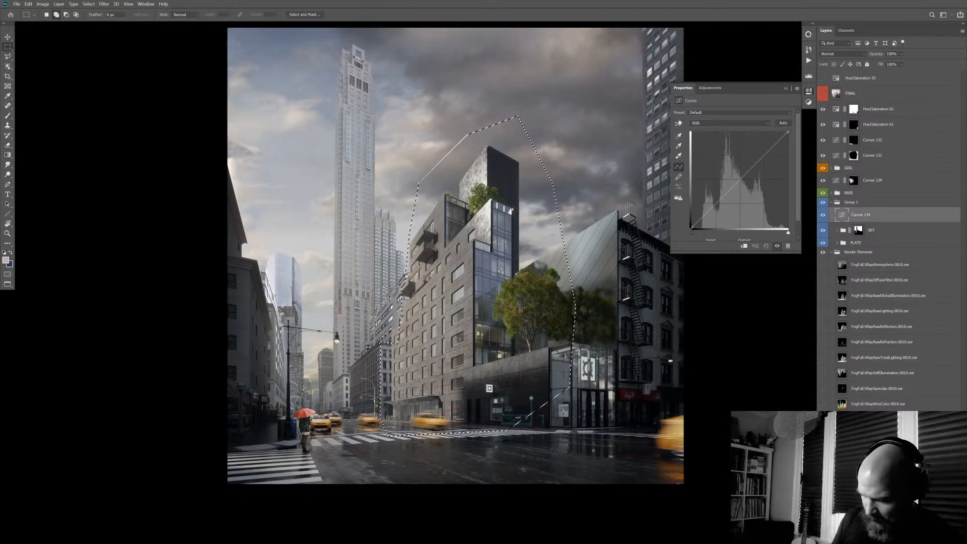
mouse_move(360, 147)
mouse_down()
mouse_move(392, 238)
mouse_move(385, 161)
mouse_move(377, 349)
mouse_up()
drag(370, 208, 418, 347)
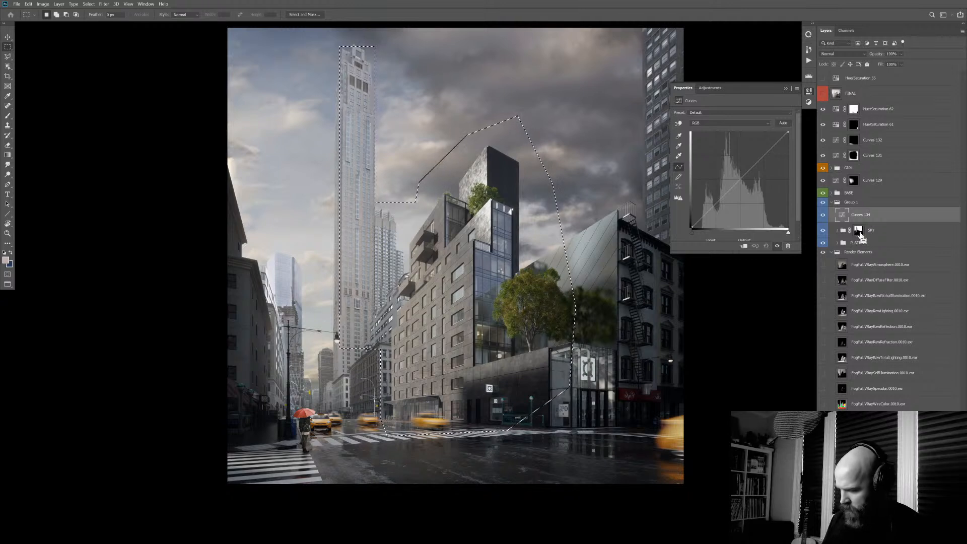
ctrl+alt+click(859, 233)
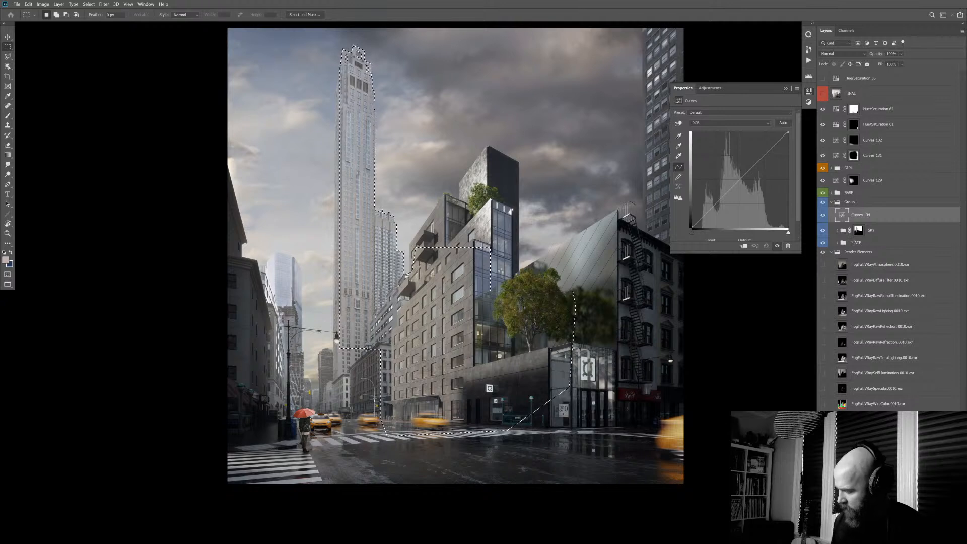
- Wrap the new Curves adjustment in a group that carries its mask, and lower the curve's white end to darken the masked buildings
key(ctrl+d)
key(ctrl+g)
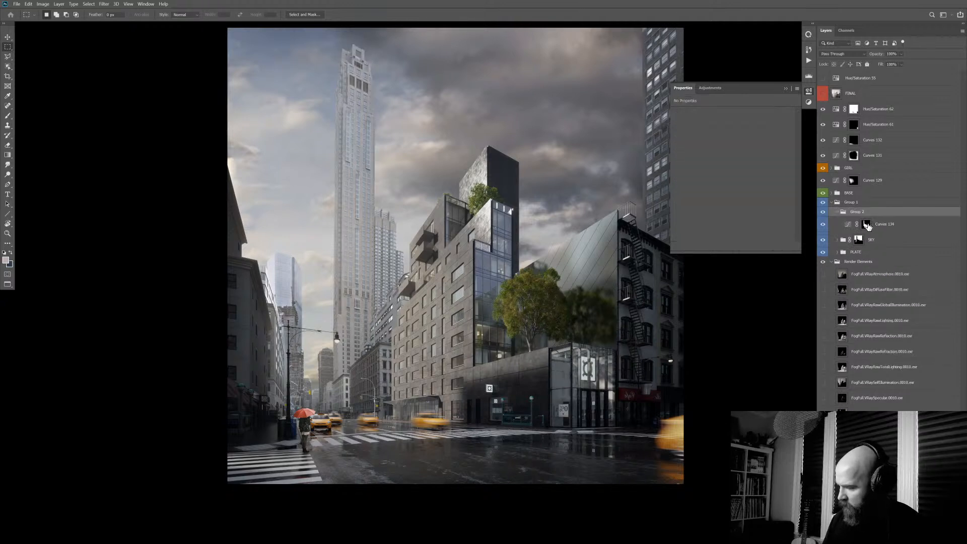
drag(867, 225, 860, 213)
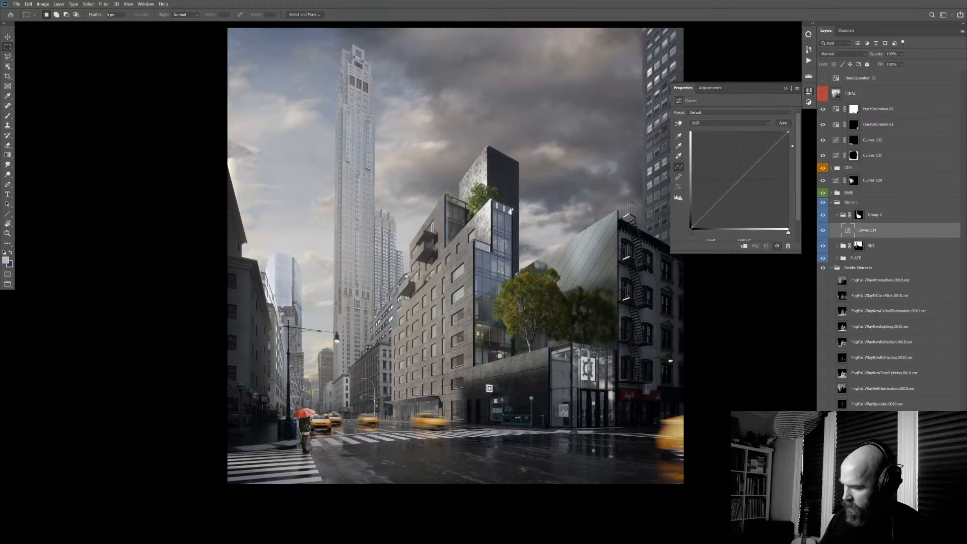
drag(788, 133, 796, 161)
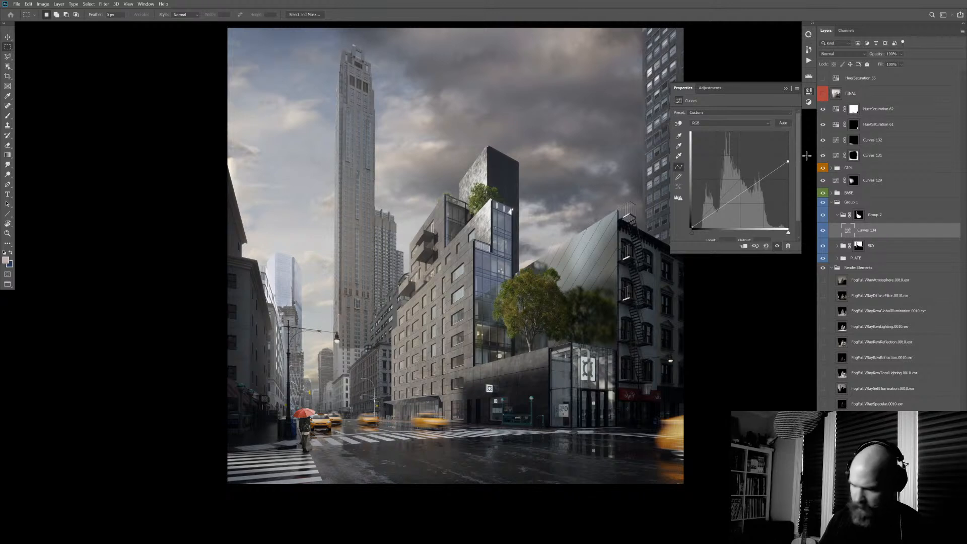
- Brush the darkening group's mask to extend the effect over the distant street buildings and remove it from the glass skyscraper's upper part
click(859, 220)
key(b)
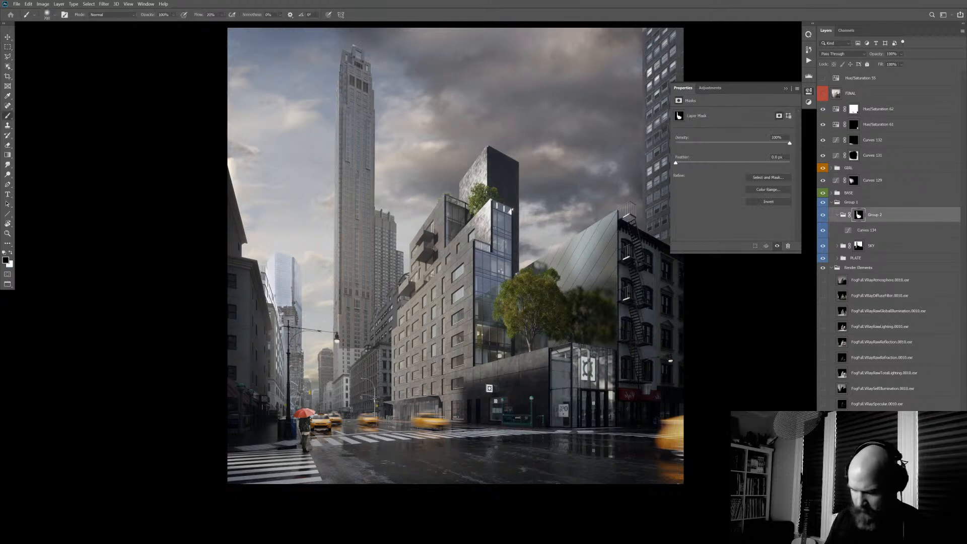
key(x)
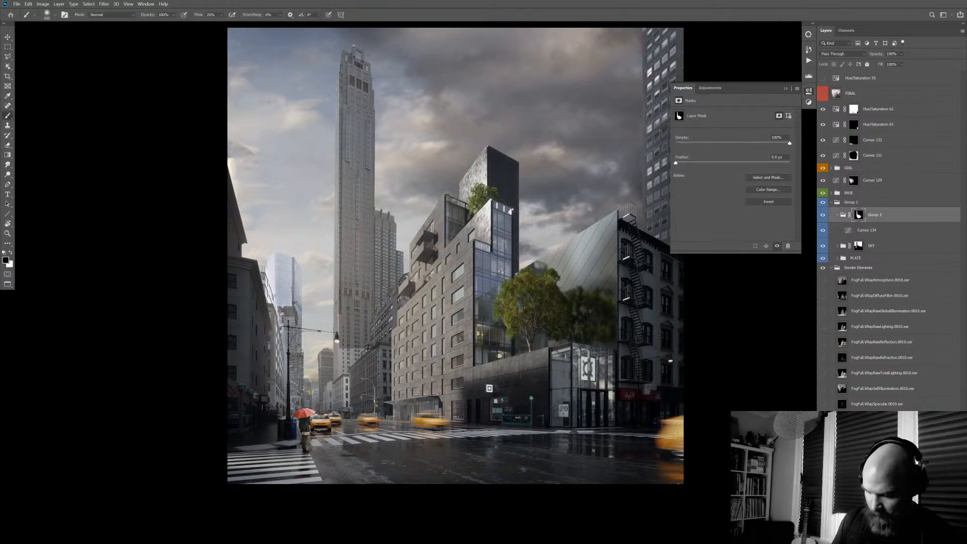
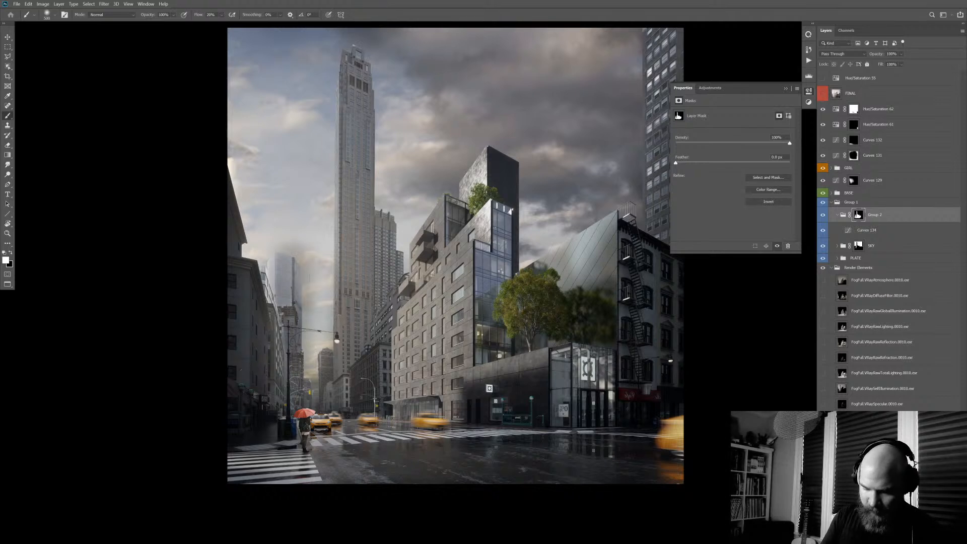
key(x)
mouse_move(290, 252)
mouse_down()
mouse_move(300, 274)
mouse_move(292, 315)
mouse_up()
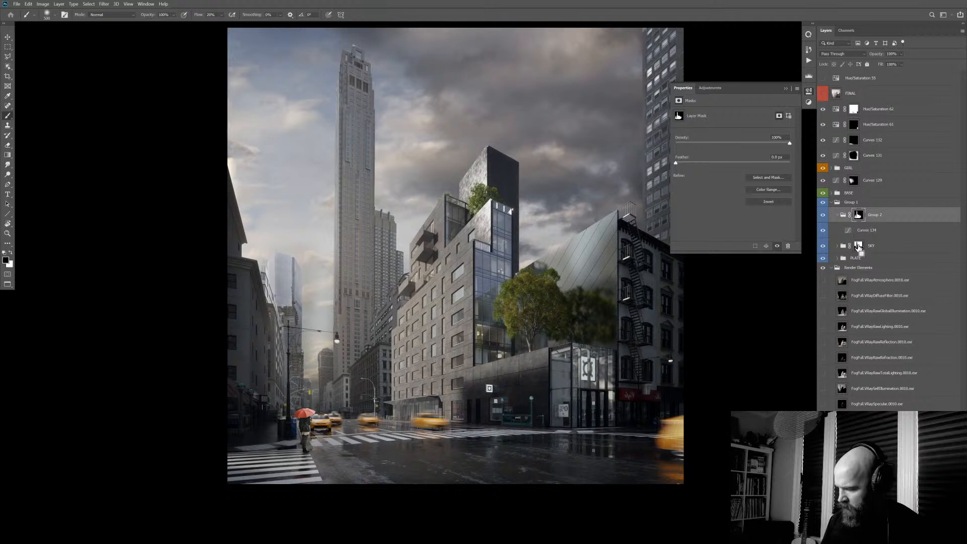
ctrl+click(859, 246)
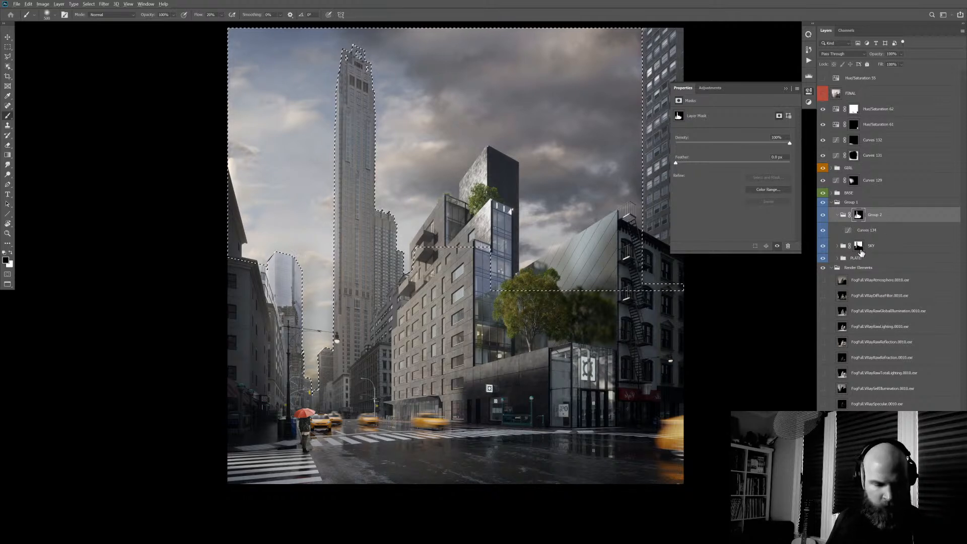
key(v)
key(ctrl+d)
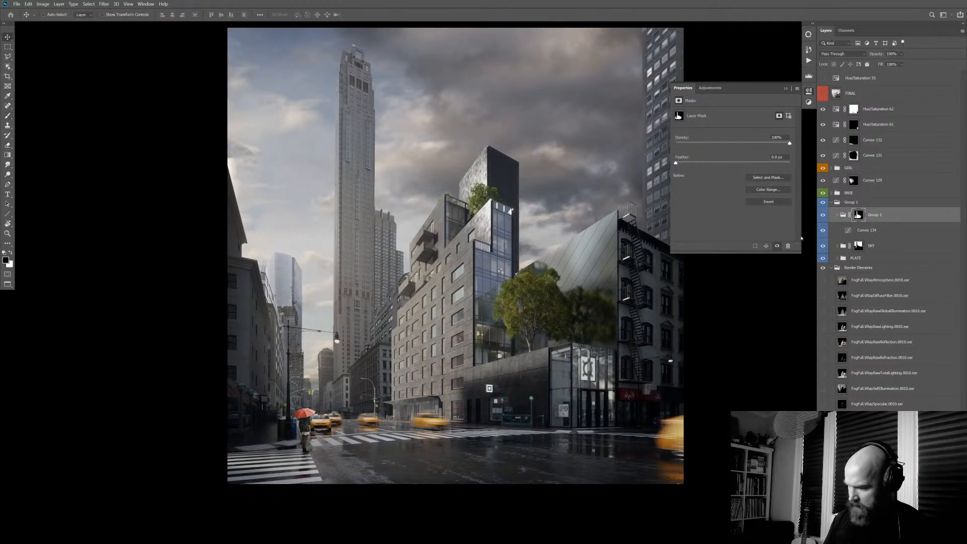
- Compare the composite with and without the masked darkening group, both close up and with the whole image in view
click(823, 217)
click(823, 216)
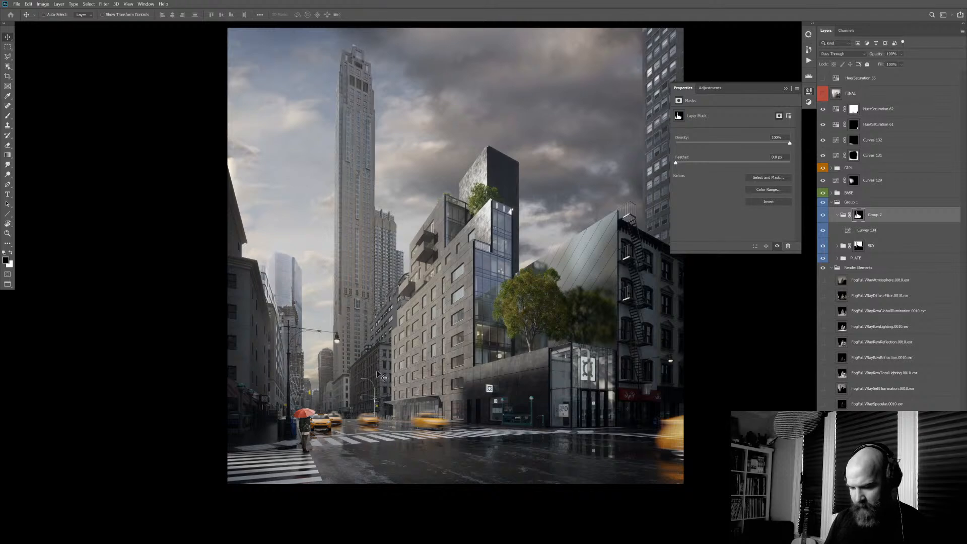
key(ctrl)
key(ctrl+minus)
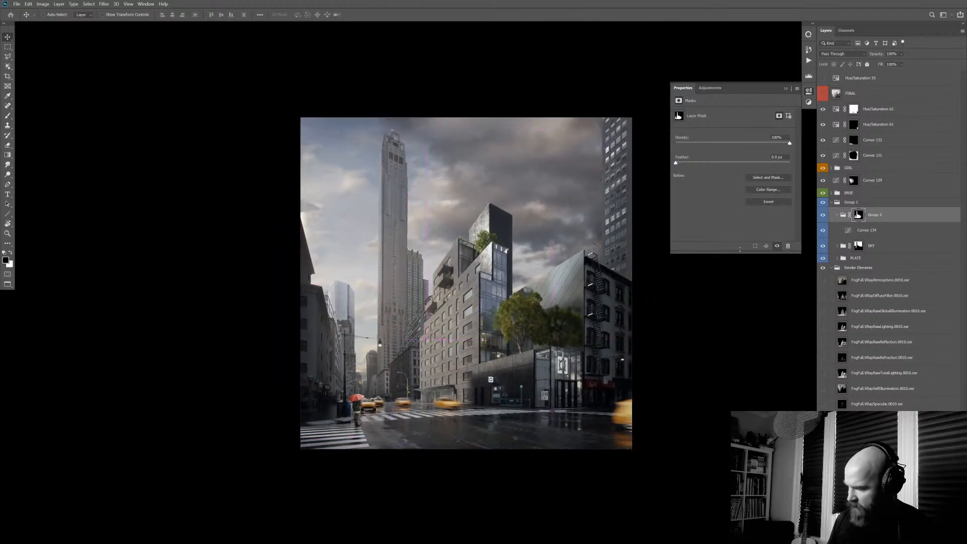
click(823, 216)
click(823, 217)
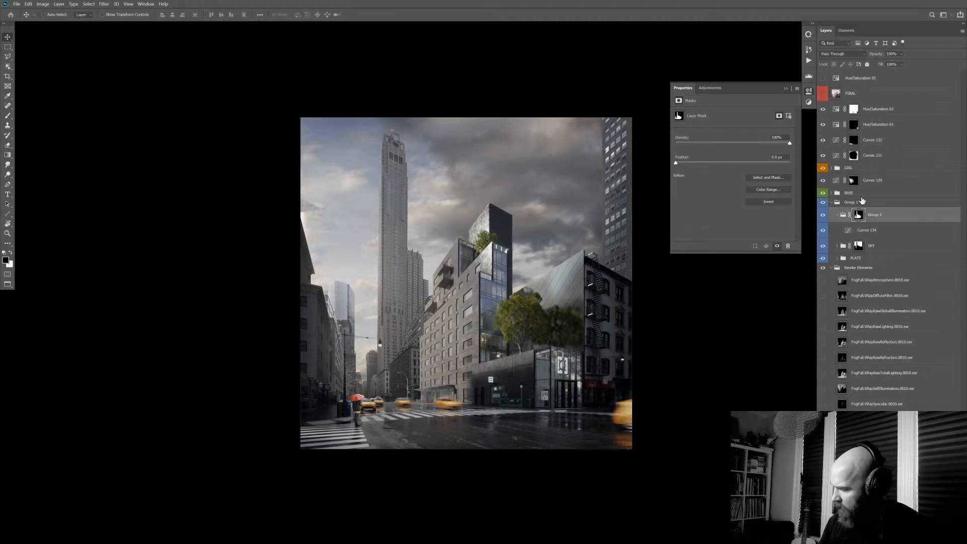
- Add a clipped Hue/Saturation adjustment above the raw lighting copy layer at the top of the BASE group
click(832, 193)
click(887, 205)
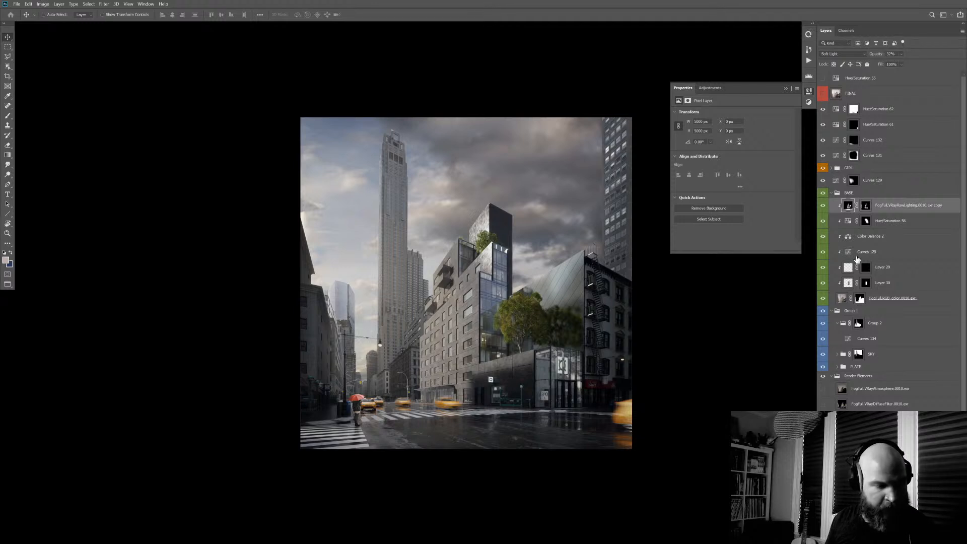
key(ctrl+u)
click(485, 227)
click(525, 217)
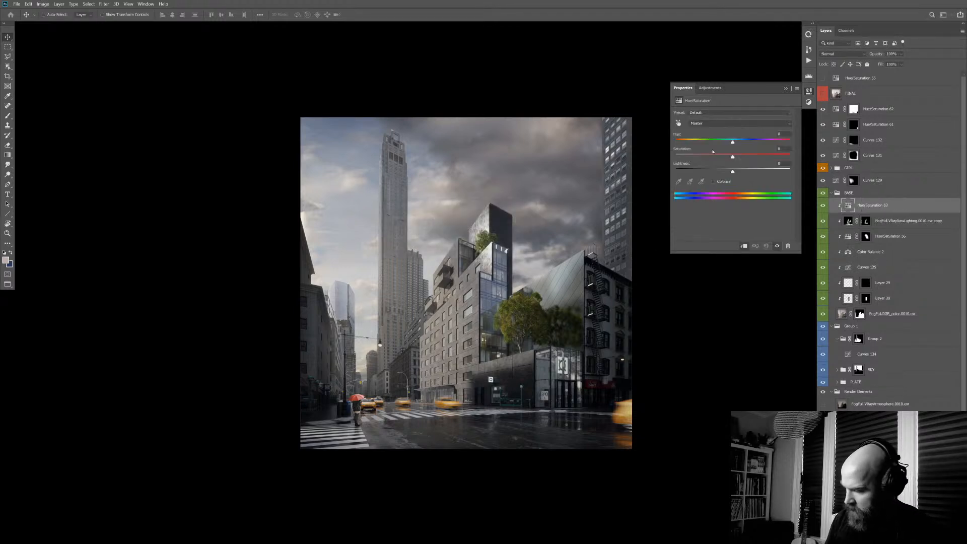
- Sample the tree and slanted metal facade for the Hue/Saturation adjustment, setting saturation to -100 for Yellows and Cyans
click(679, 123)
drag(524, 308, 407, 335)
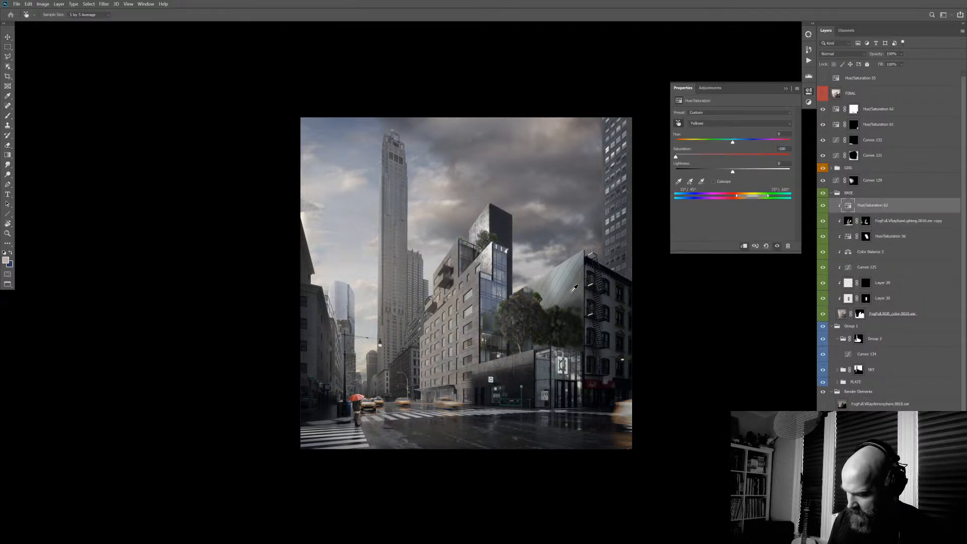
drag(575, 287, 458, 326)
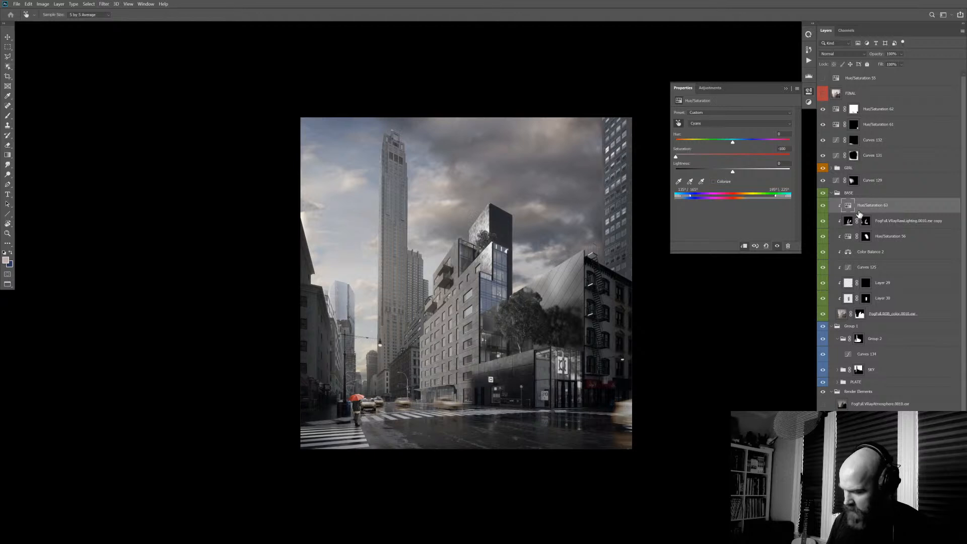
click(824, 206)
click(825, 206)
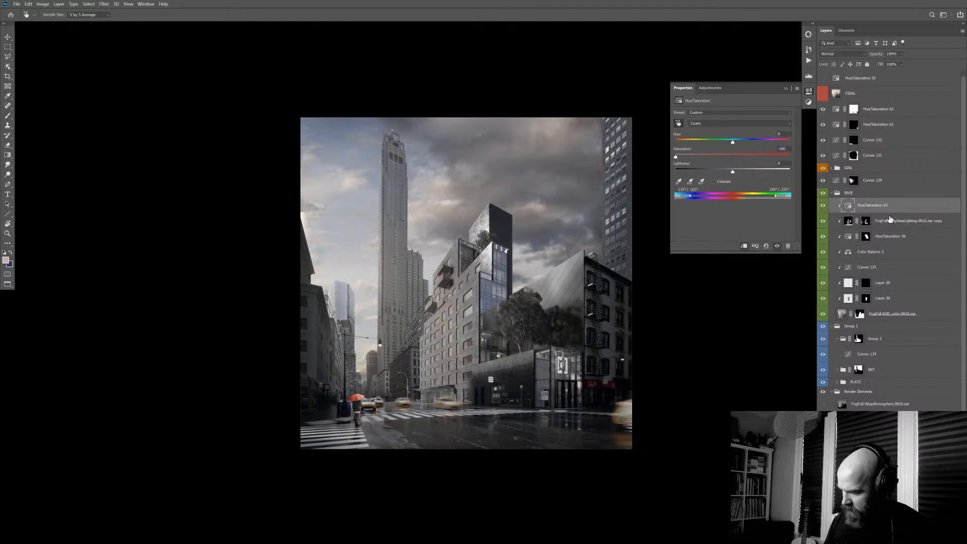
- Give the Hue/Saturation layer a black mask and paint its desaturation in over the slanted metal facade and the darker rear tree
alt+click(881, 540)
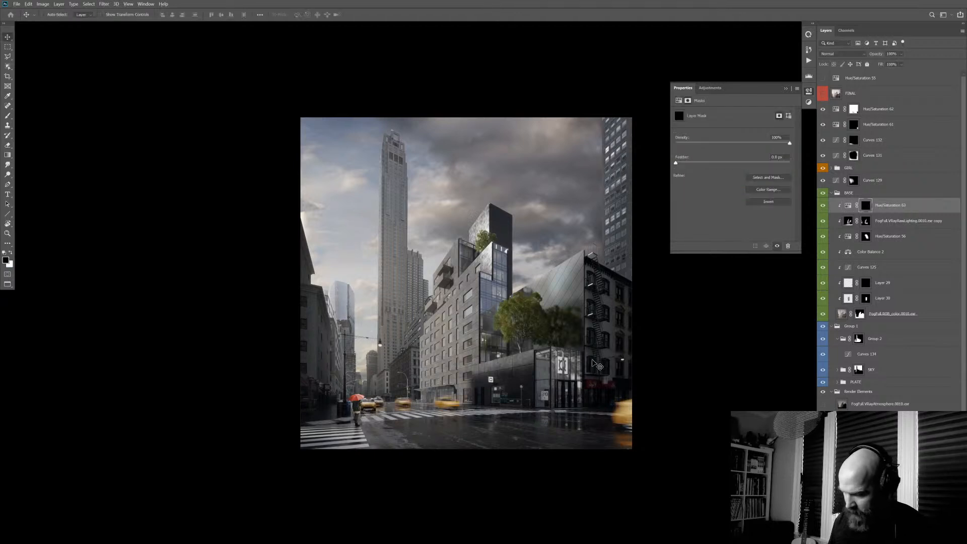
key(b)
key(n)
click(776, 154)
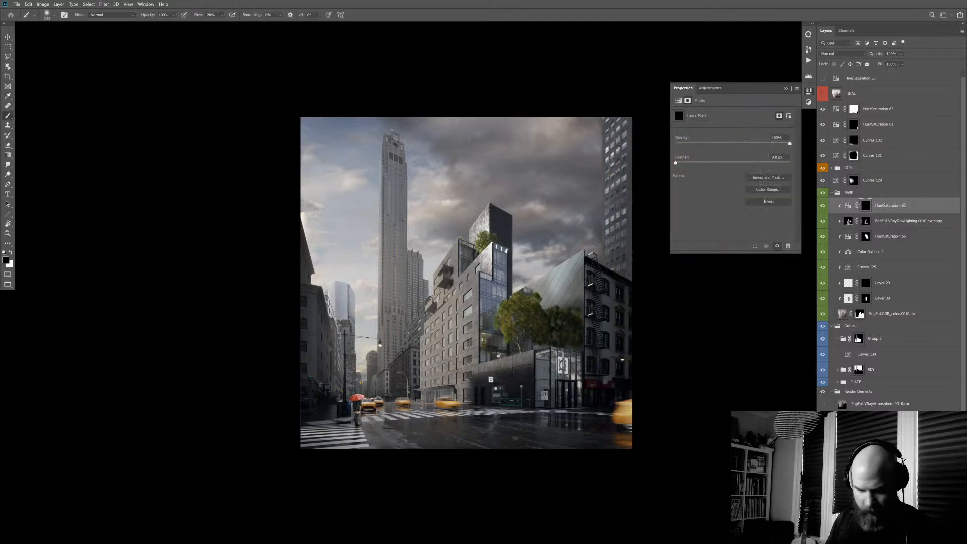
key(x)
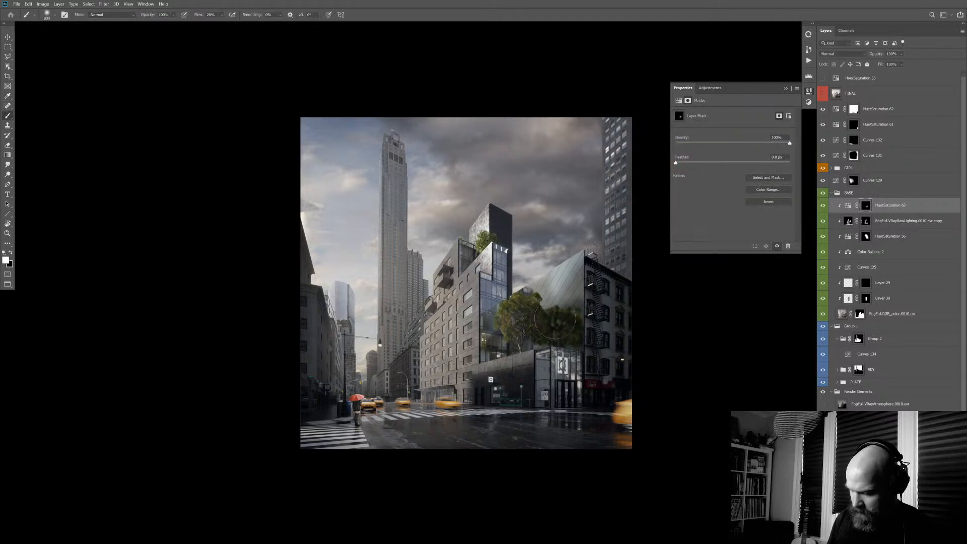
key(x)
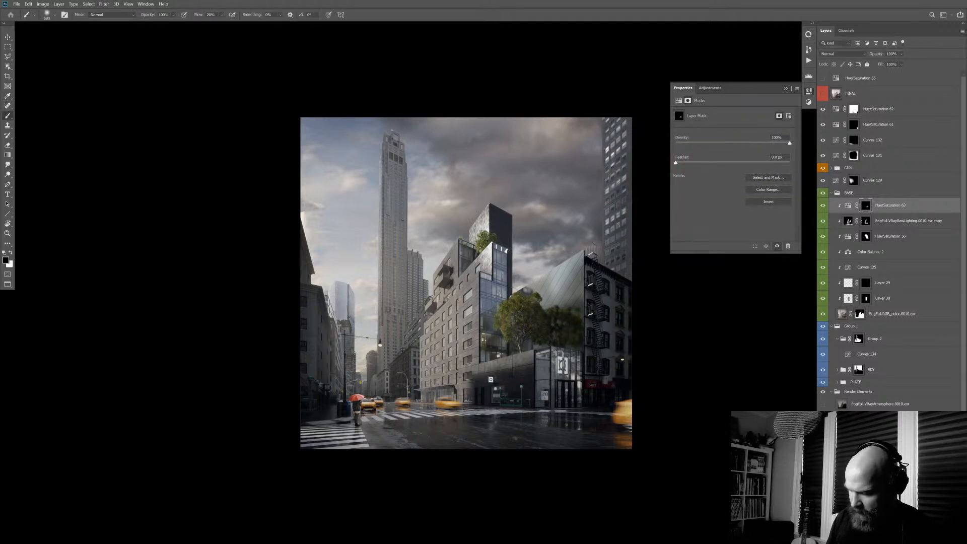
key(x)
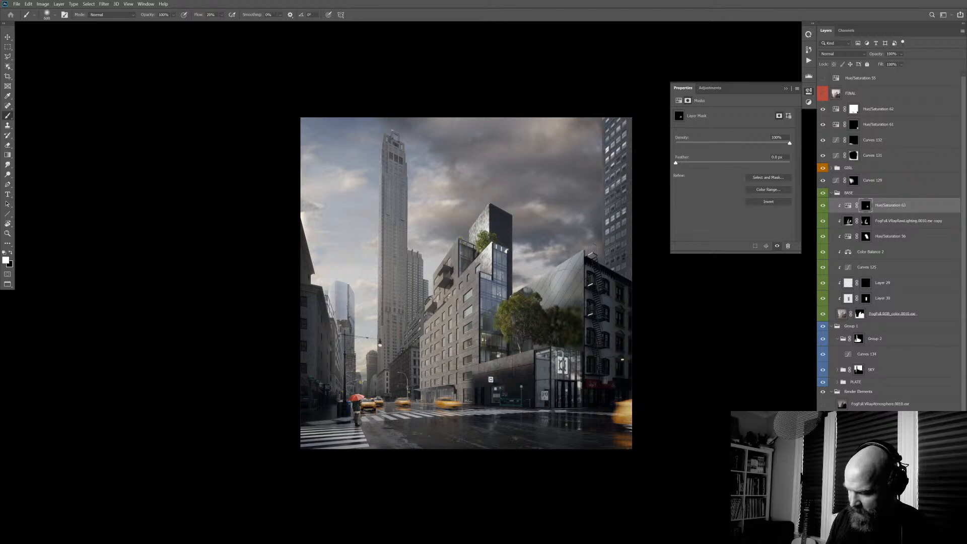
drag(567, 327, 580, 324)
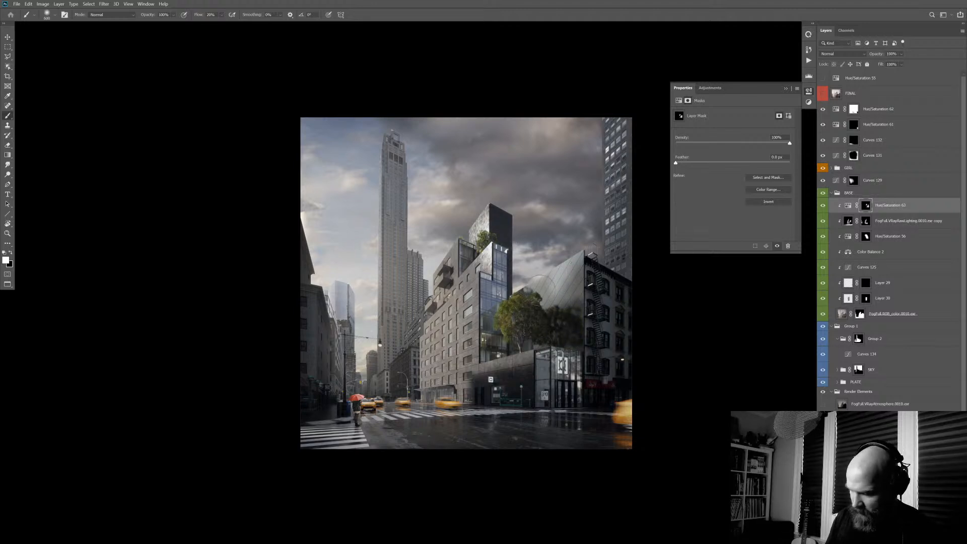
- Draw a polygonal selection around the brick facade, following its edge against the glass corner and looping loosely over the crosswalk and dark podium
click(546, 372)
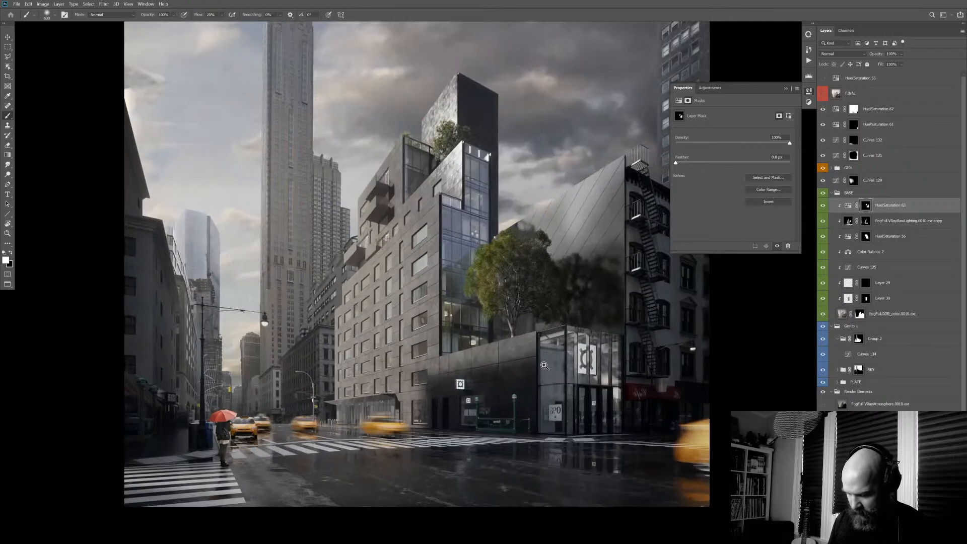
key(m)
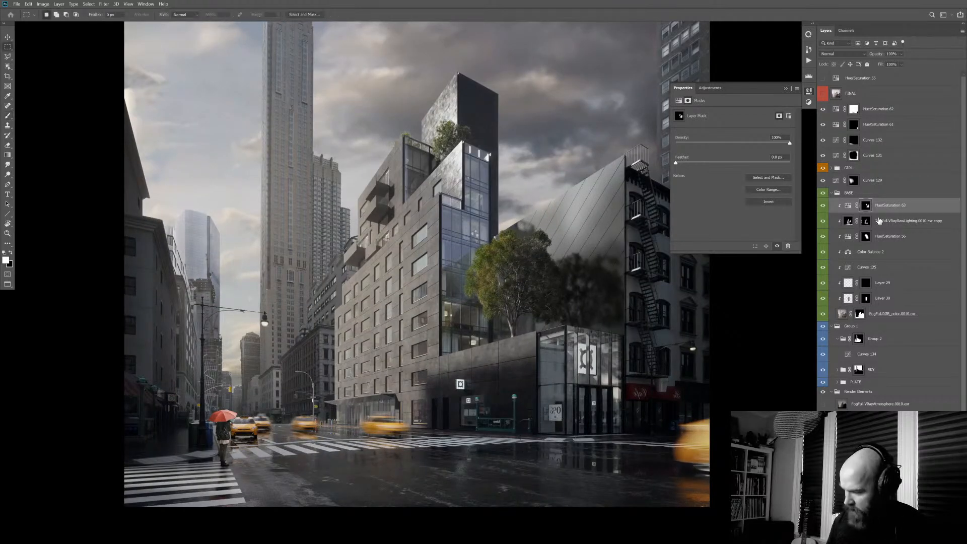
click(597, 385)
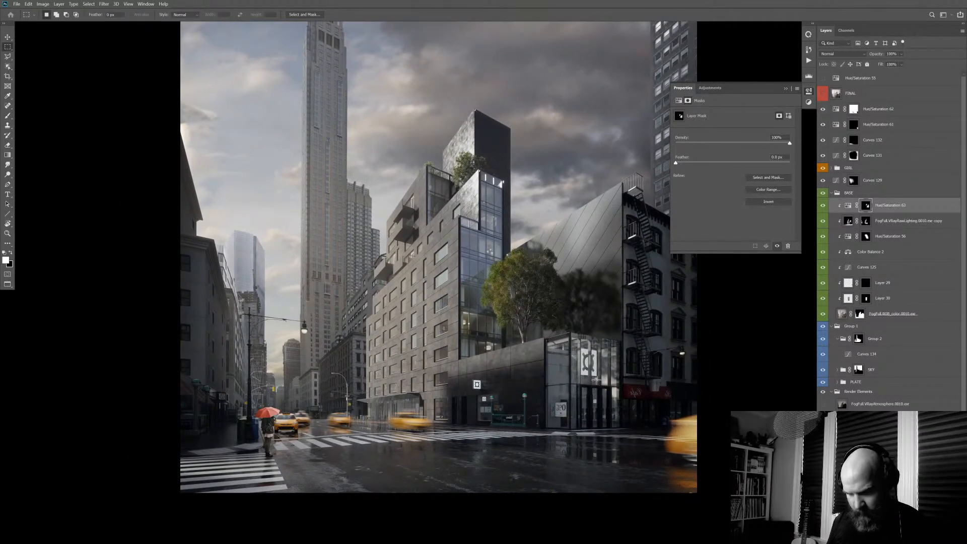
key(ctrl+plus)
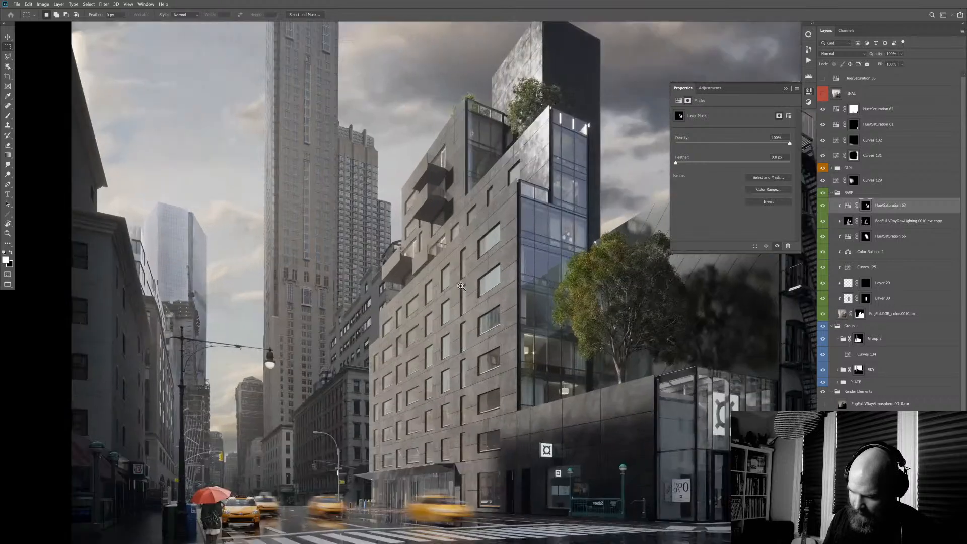
key(l)
scroll(555, 197, up, 3)
scroll(554, 197, right, 1)
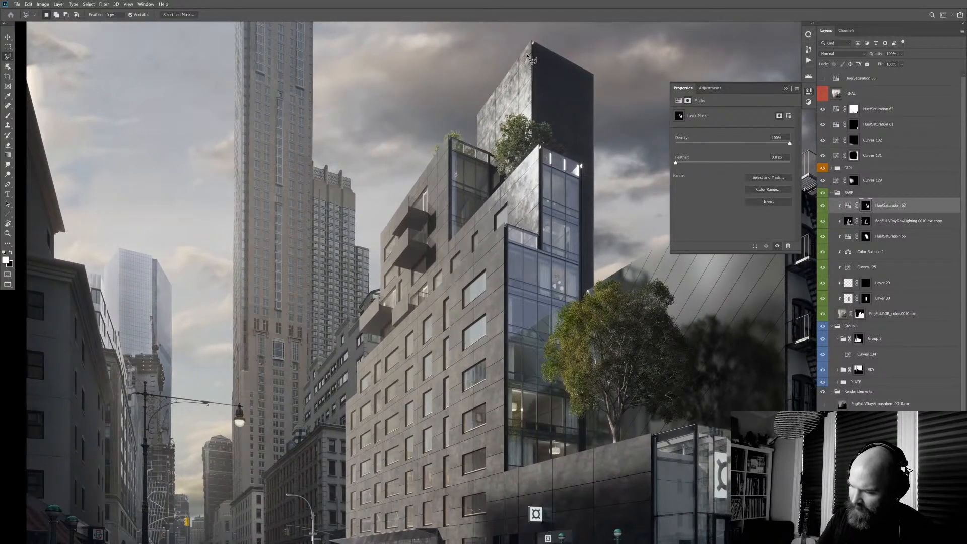
scroll(527, 126, down, 5)
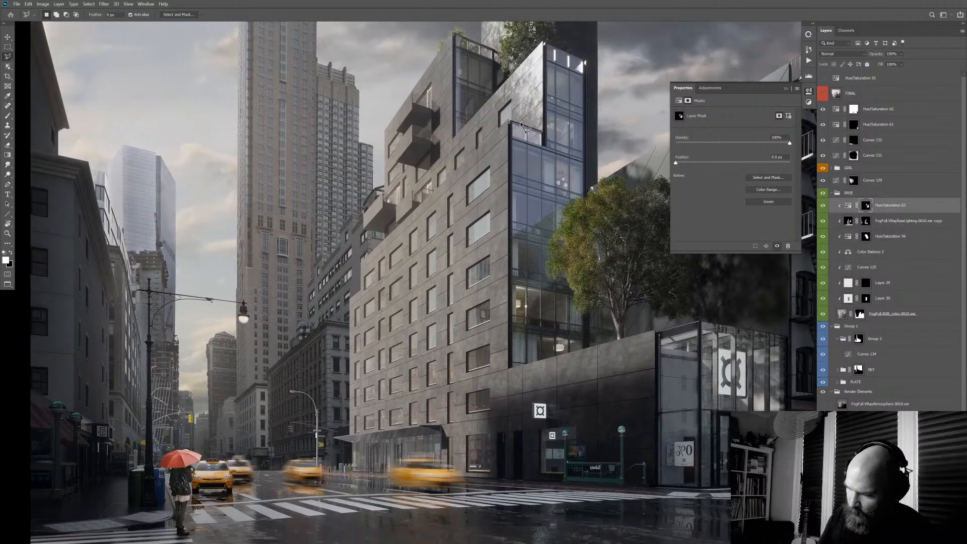
click(431, 194)
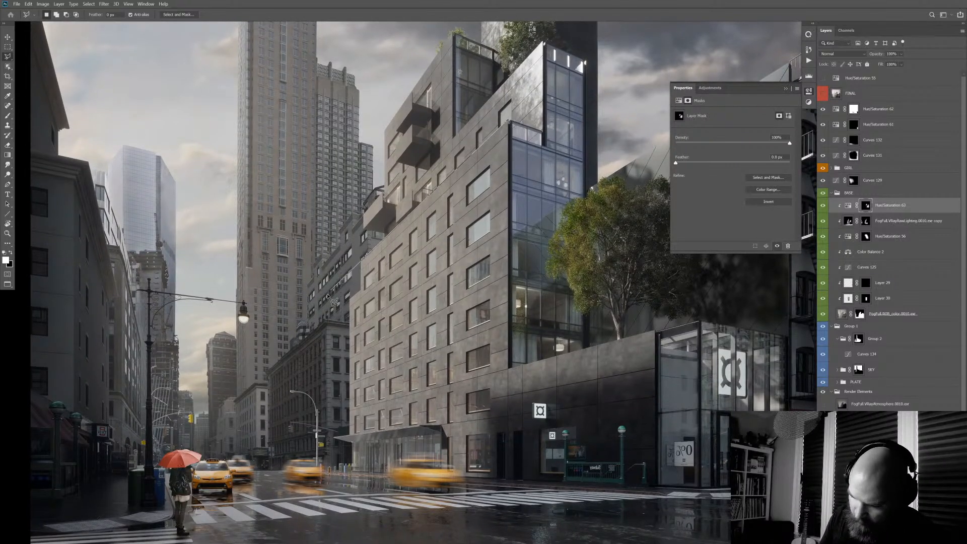
click(272, 350)
click(248, 433)
click(290, 513)
click(552, 515)
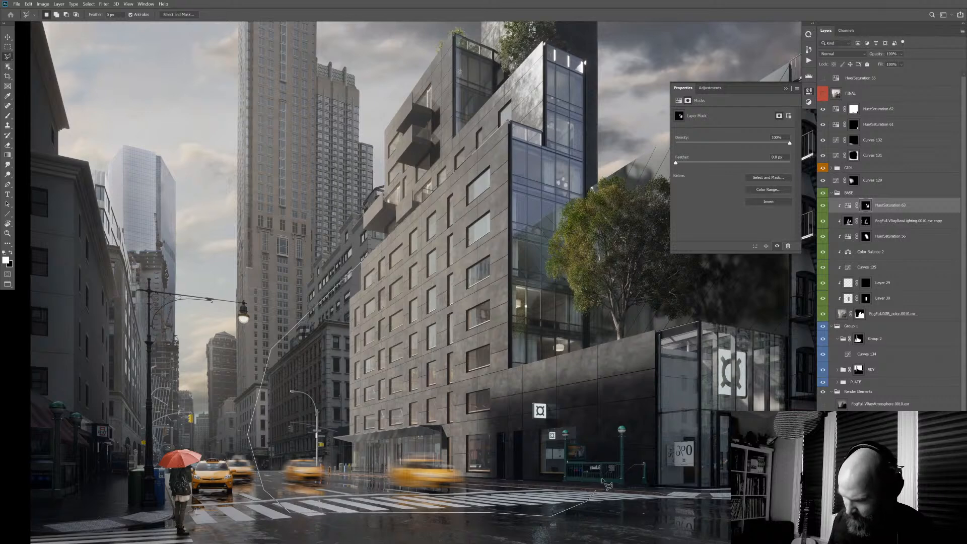
click(589, 501)
click(605, 417)
click(590, 341)
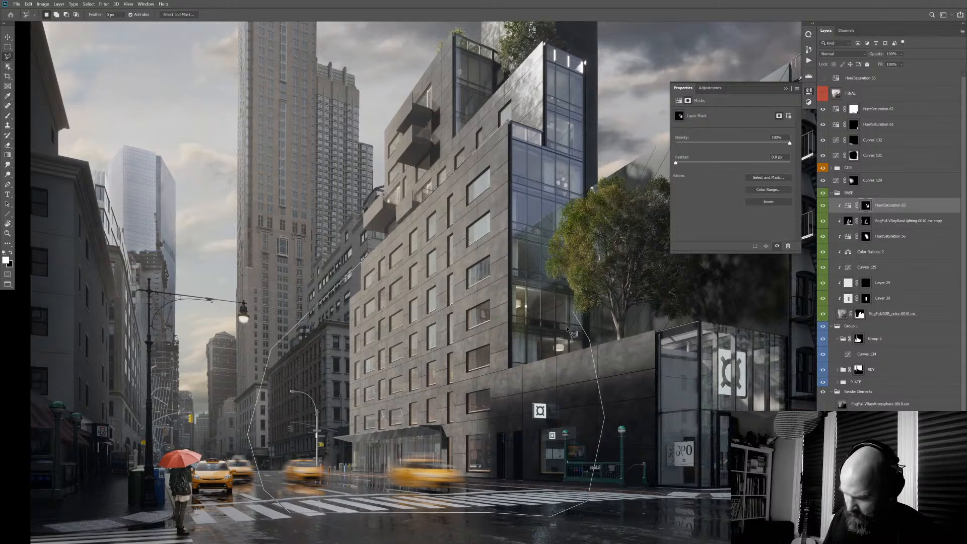
click(509, 370)
double_click(509, 121)
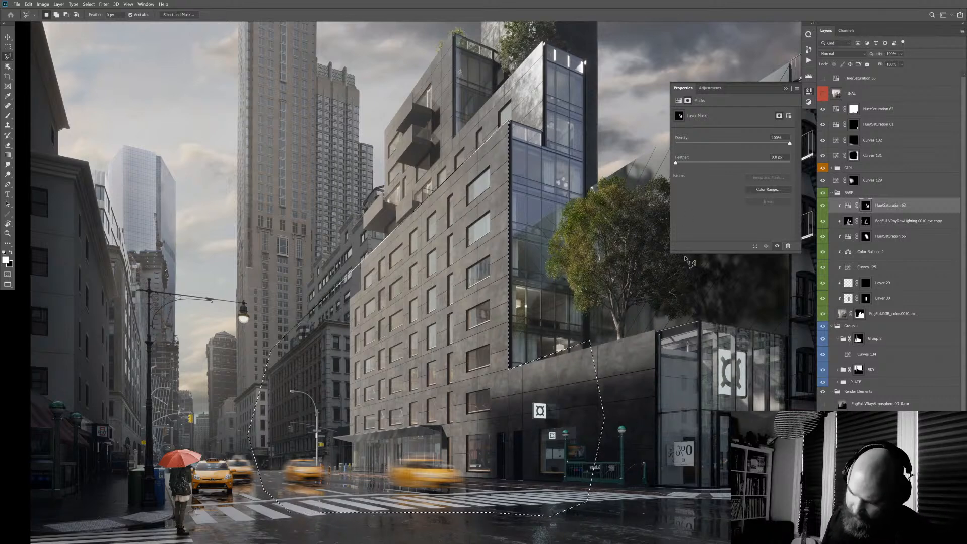
- Feather the facade selection by 0.4 pixels
right_click(452, 311)
click(462, 327)
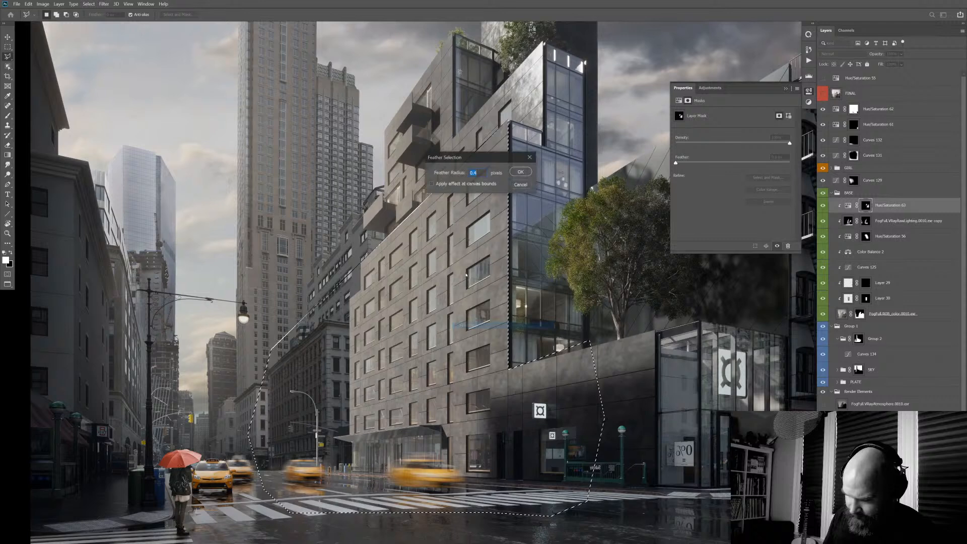
click(519, 171)
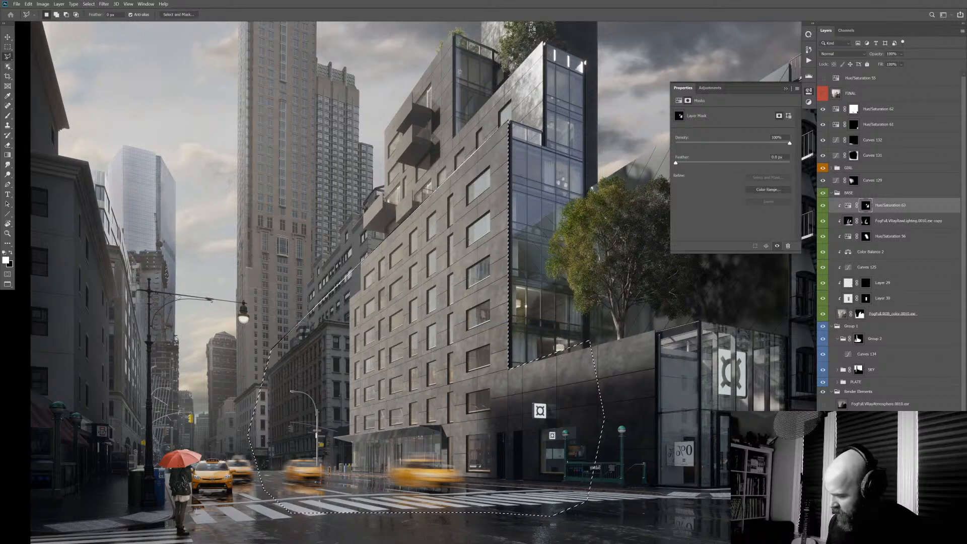
- Add a Curves layer masked by the facade selection, clip it to the building render and raise its midtones slightly
drag(567, 369, 555, 331)
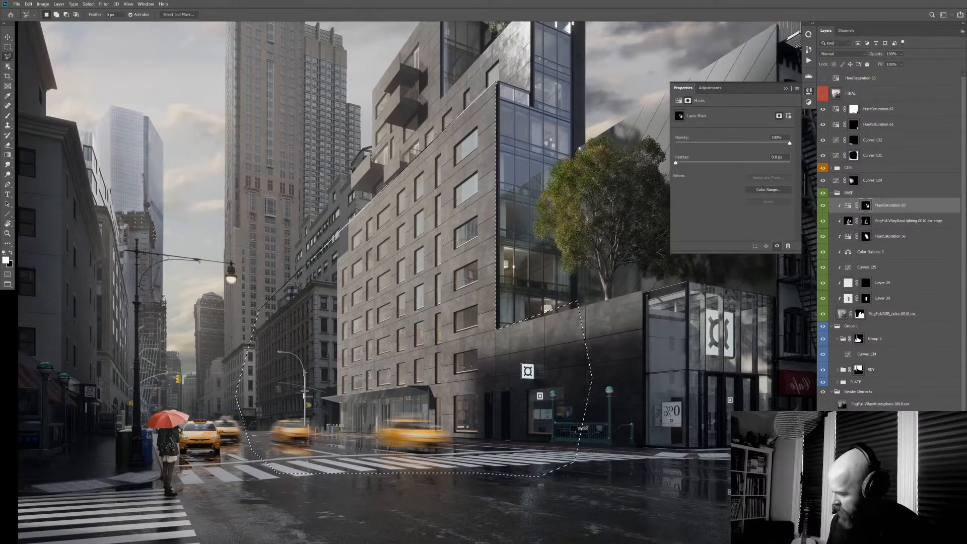
key(ctrl+m)
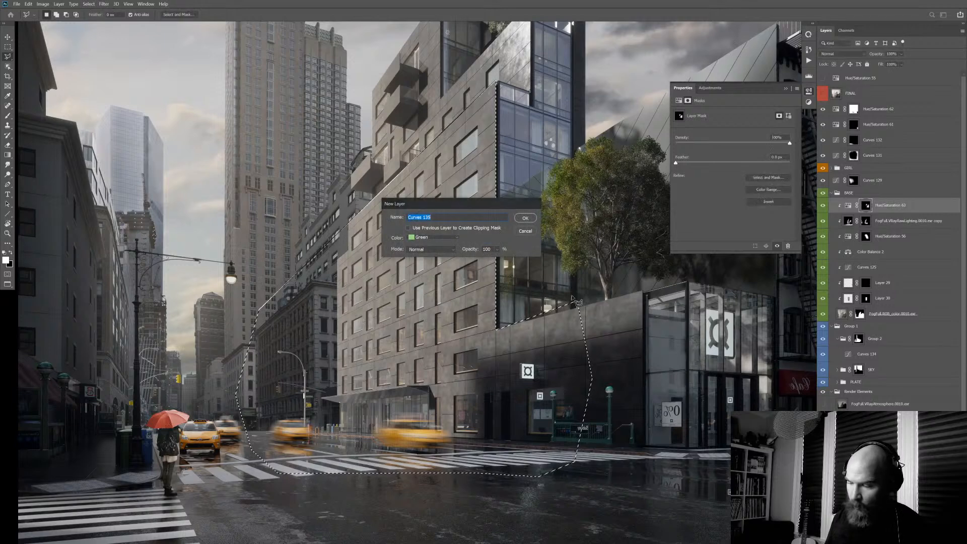
key(Return)
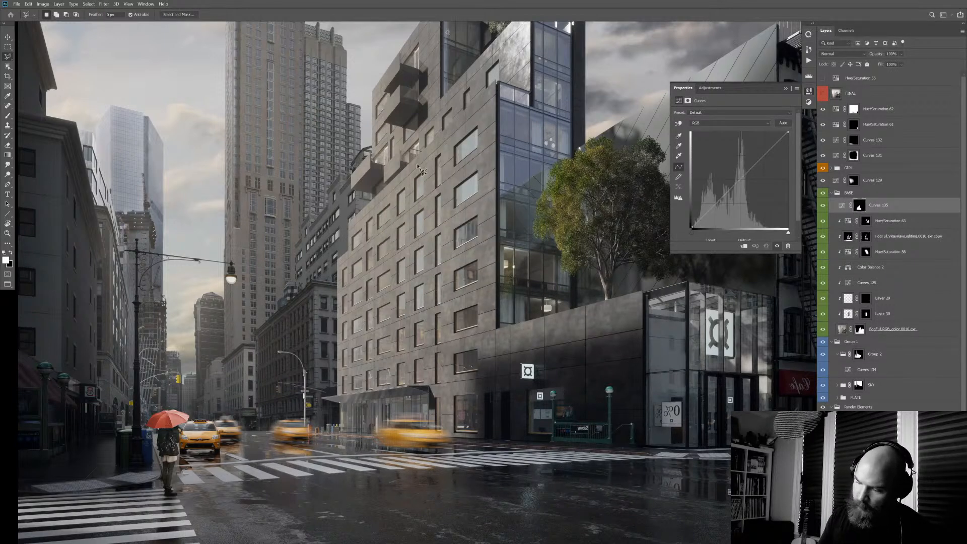
drag(443, 144, 436, 192)
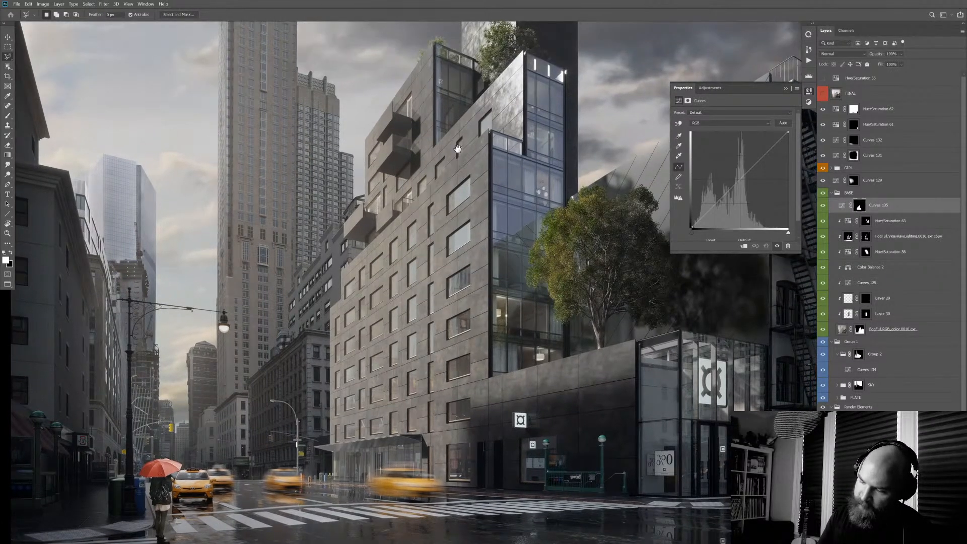
scroll(502, 221, down, 2)
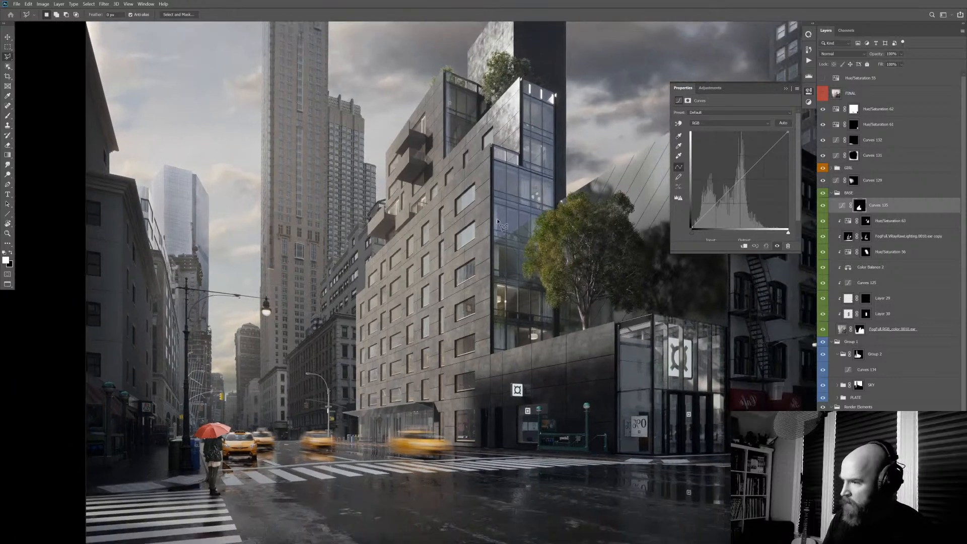
alt+click(902, 212)
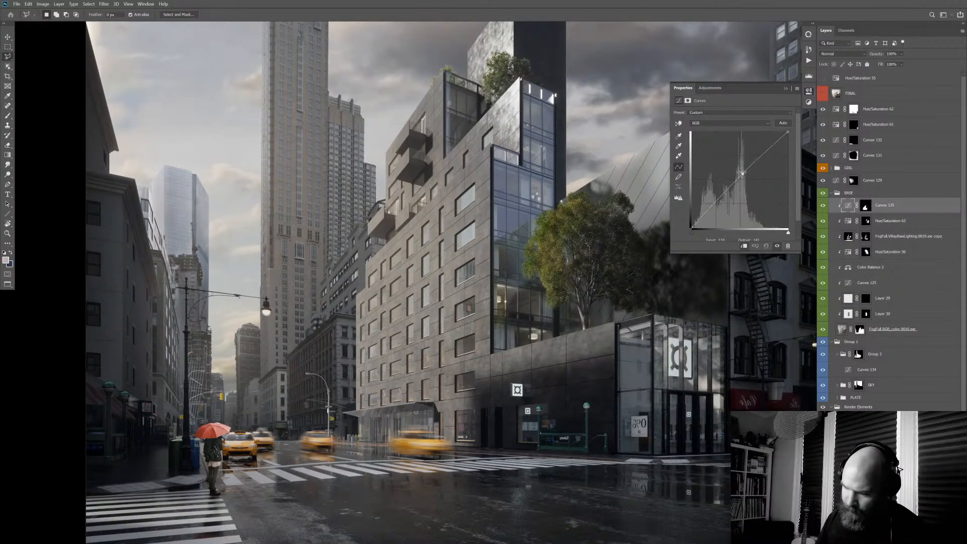
drag(741, 180, 741, 171)
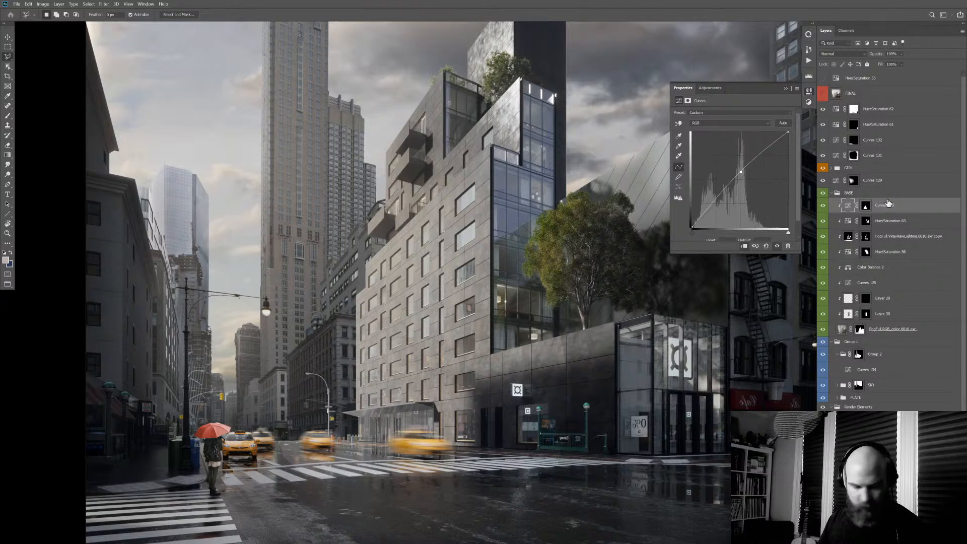
- Keep a copy of the facade mask on a new white layer above the Curves layer, and turn the Curves mask black
key(ctrl+shift+alt+n)
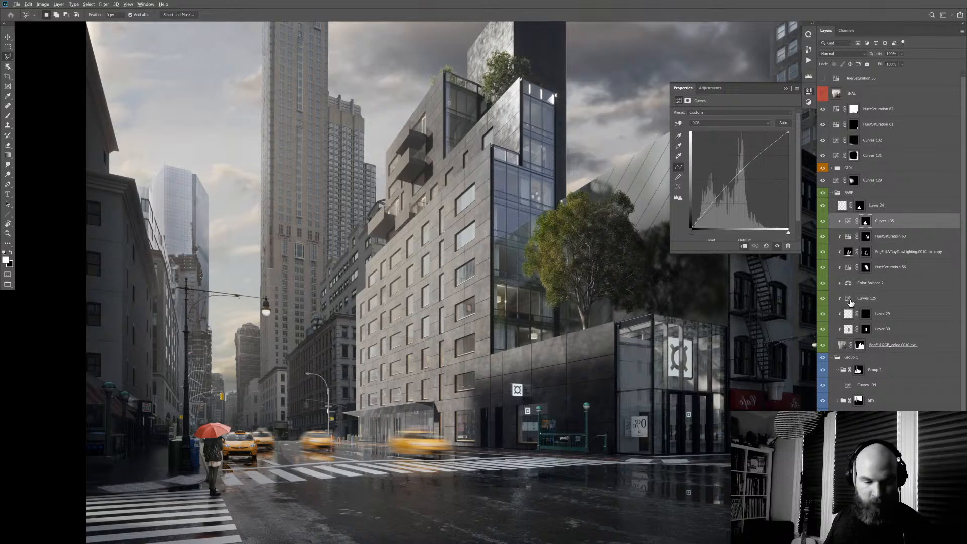
key(alt+BackSpace)
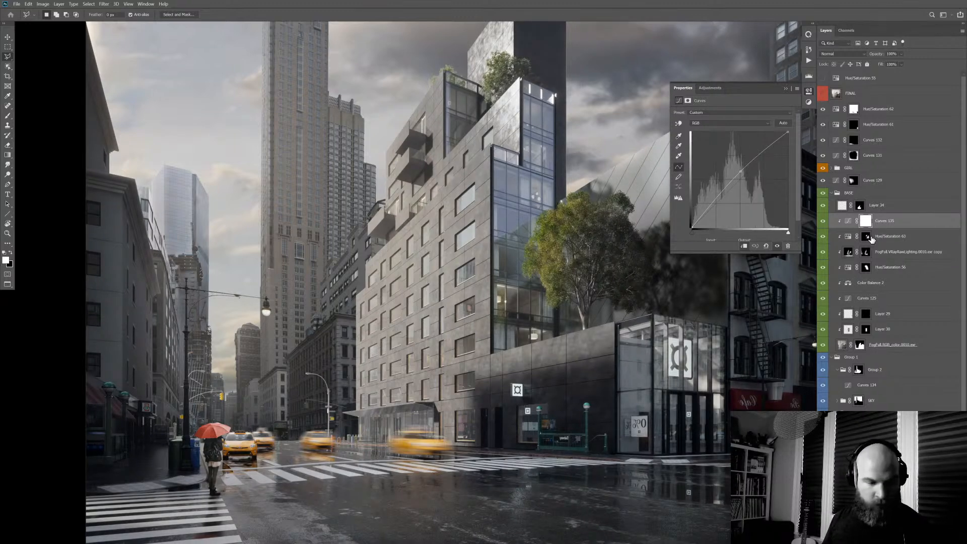
key(ctrl+i)
- Paint the Curves brightening softly into its mask over the middle of the brick facade with a large brush
key(b)
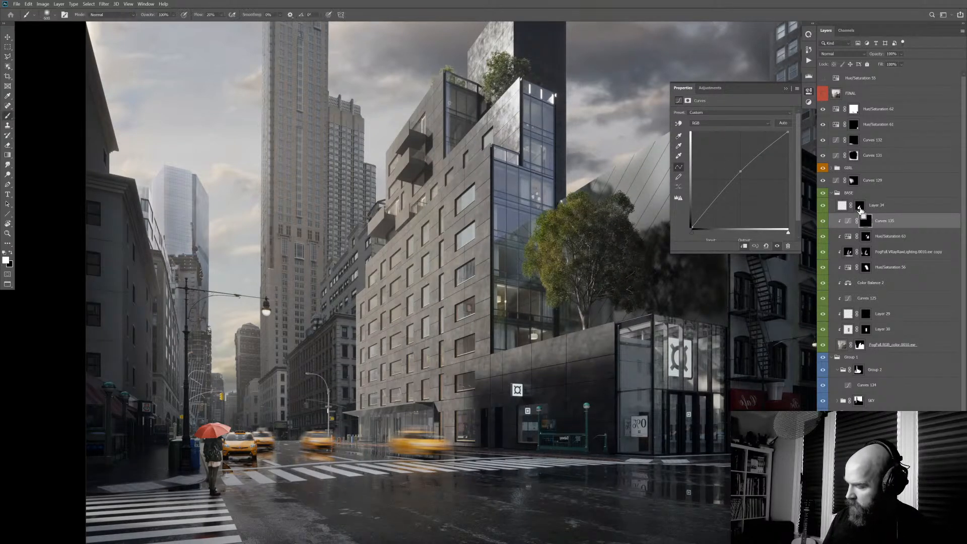
click(862, 214)
key(bracketright)
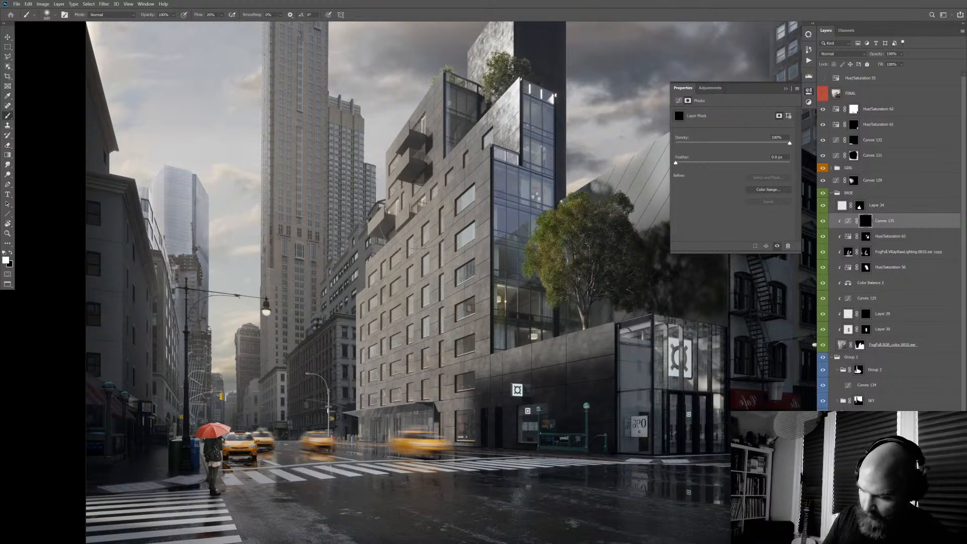
drag(417, 211, 383, 270)
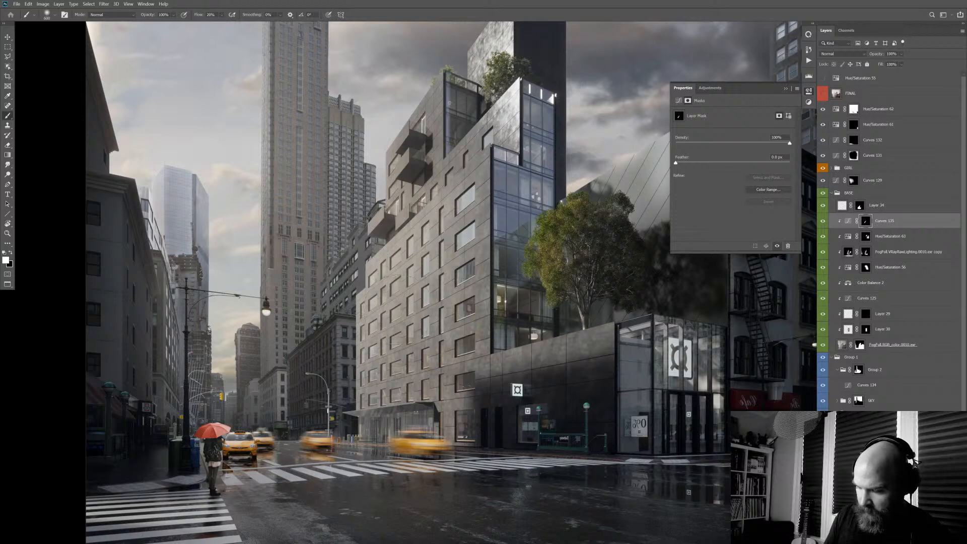
key(bracketleft)
ctrl+alt+click(538, 344)
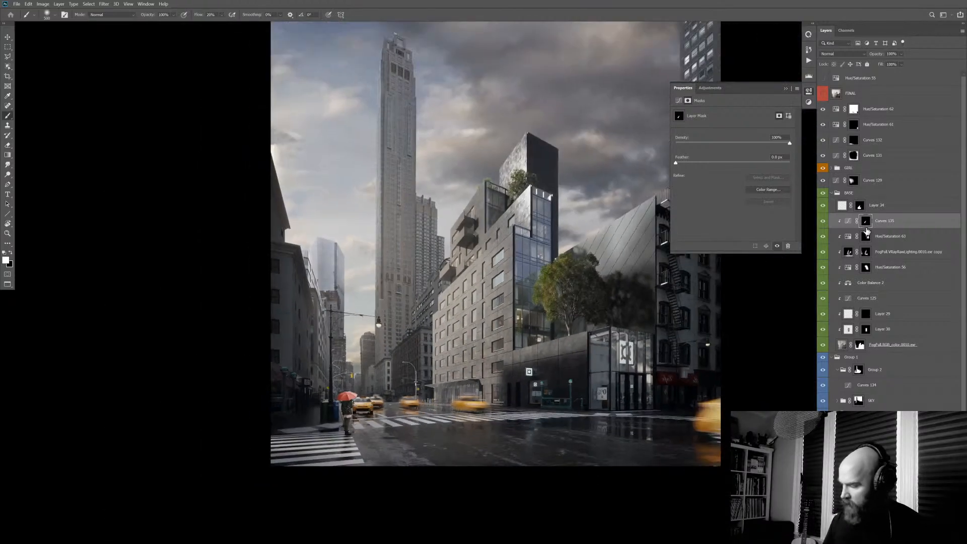
- Adjust the Curves layer's Red and Blue channels to warm the facade, and lower the layer's opacity to 42%
click(679, 101)
click(729, 123)
click(738, 136)
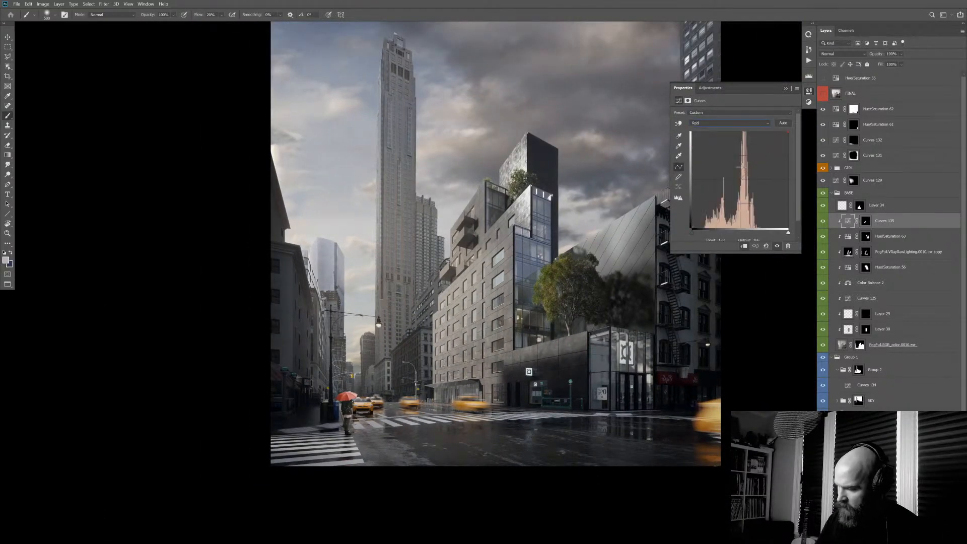
click(730, 123)
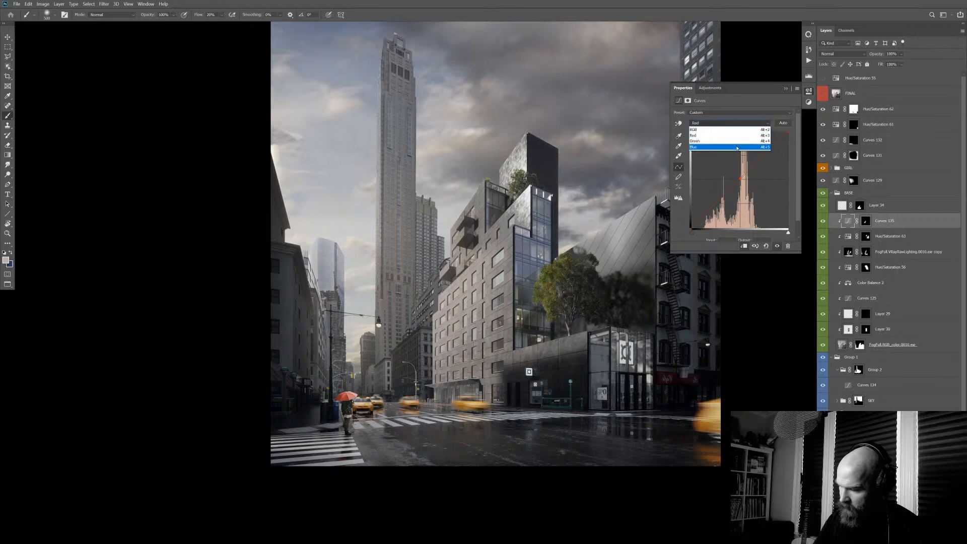
click(737, 150)
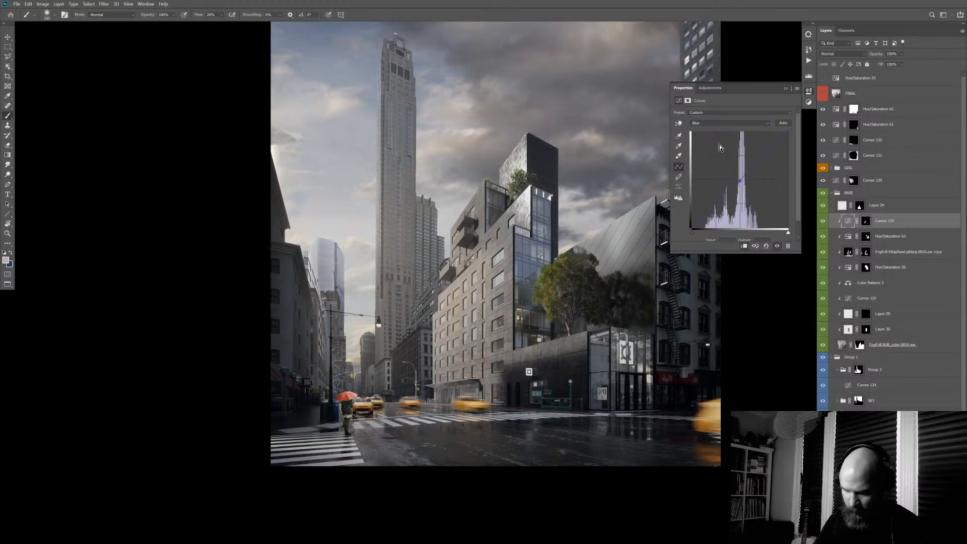
scroll(534, 325, up, 1)
click(745, 123)
click(748, 136)
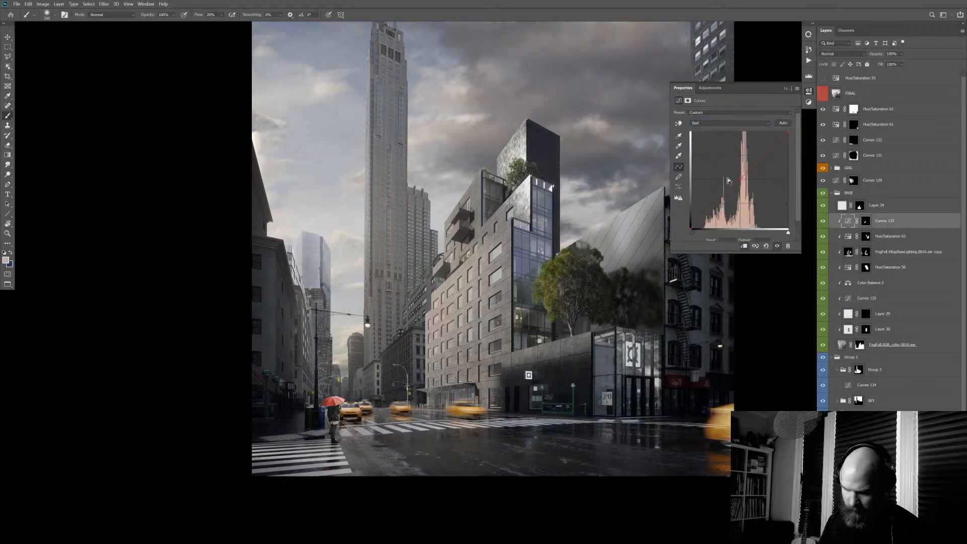
key(alt+2)
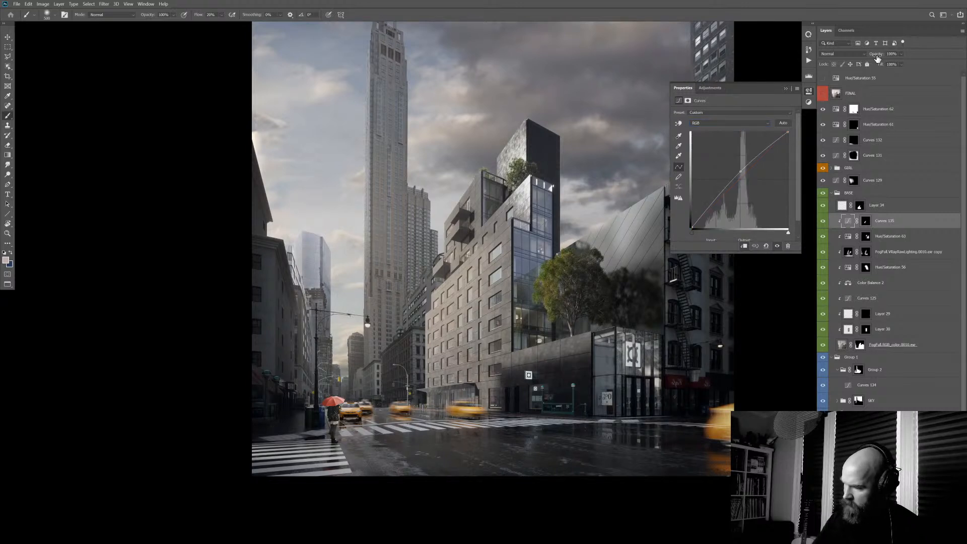
drag(877, 59, 606, 75)
scroll(498, 257, up, 4)
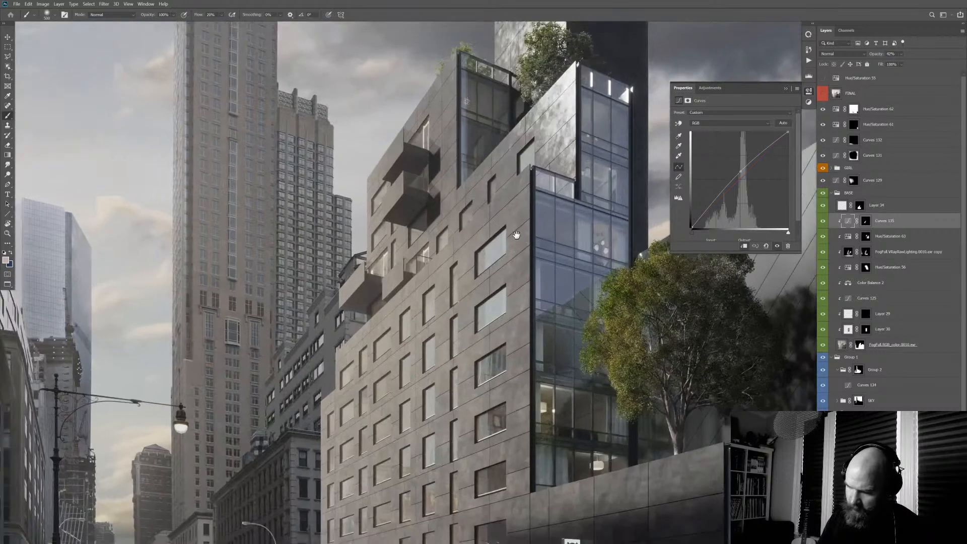
- Try to use the Clone Stamp on the Curves layer's mask near the facade's upper corner
click(866, 224)
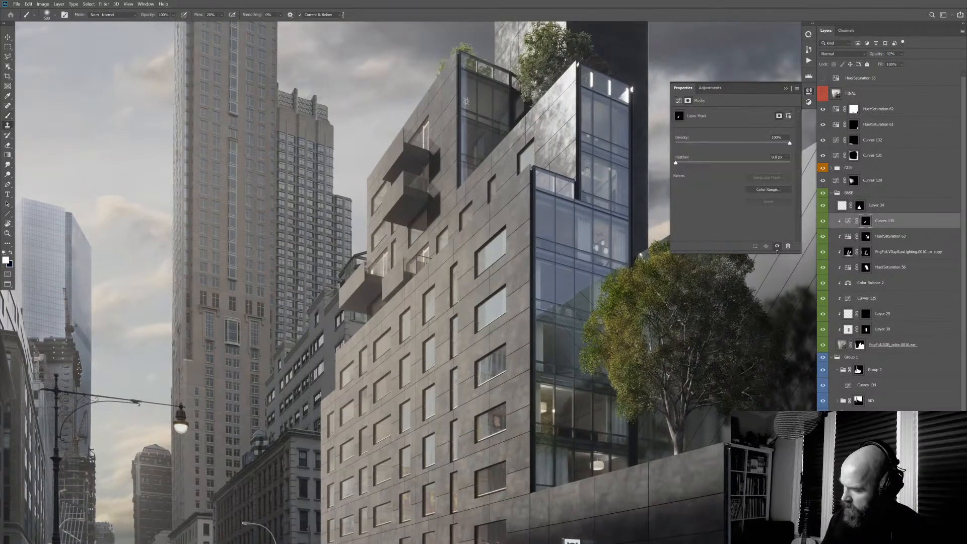
key(s)
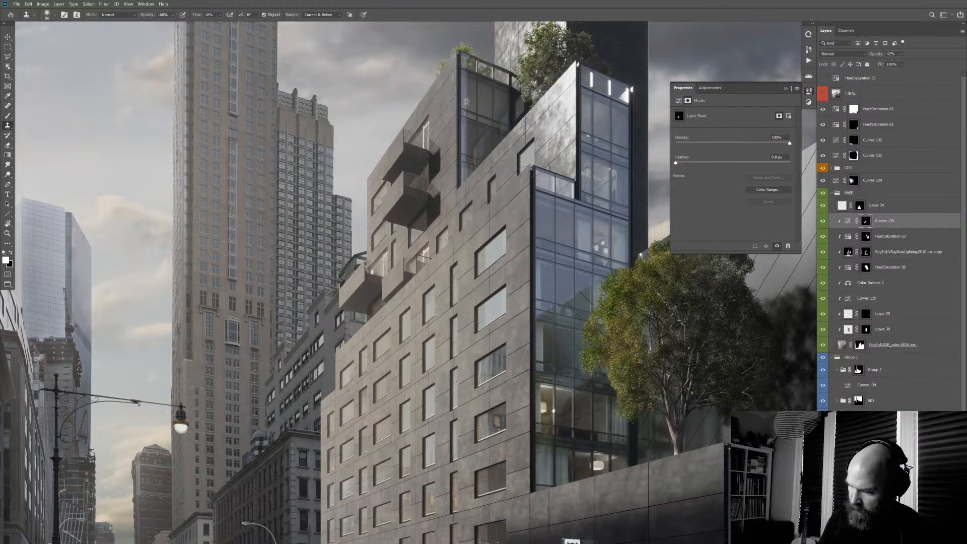
click(513, 209)
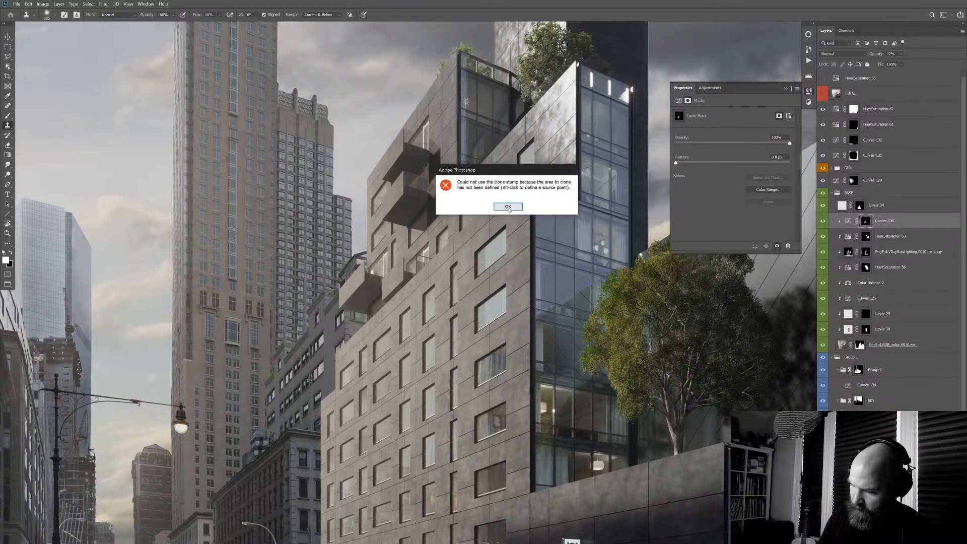
key(Return)
key(b)
key(bracketleft)
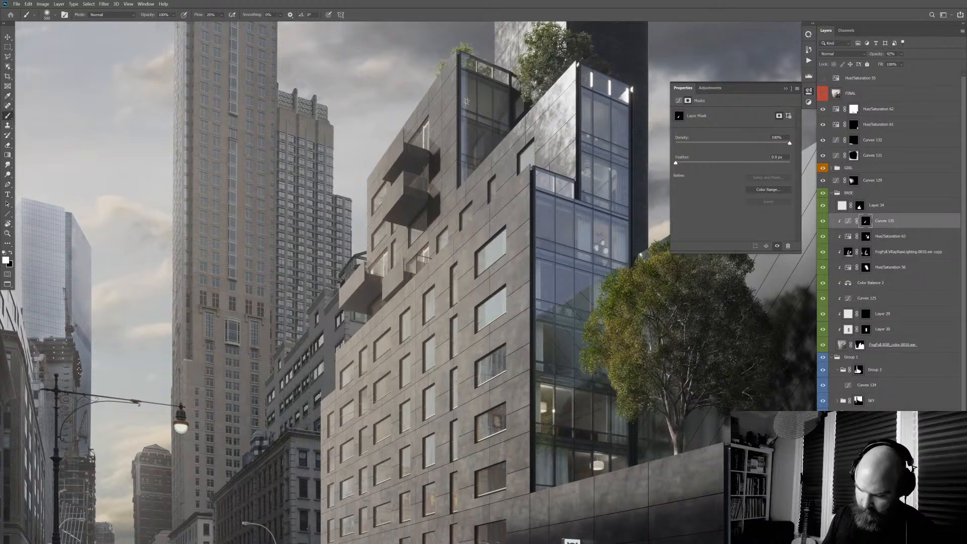
scroll(542, 257, down, 2)
key(l)
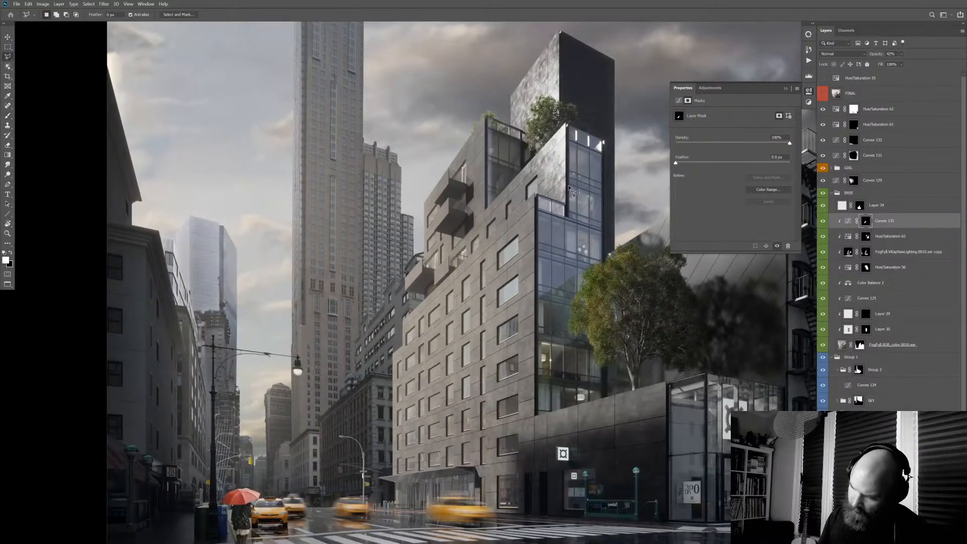
scroll(525, 215, up, 2)
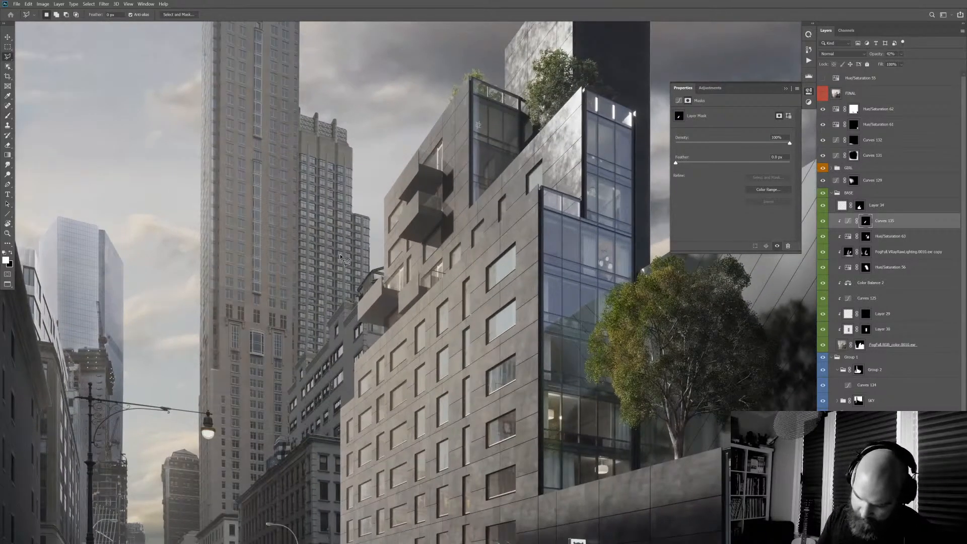
click(341, 259)
click(340, 344)
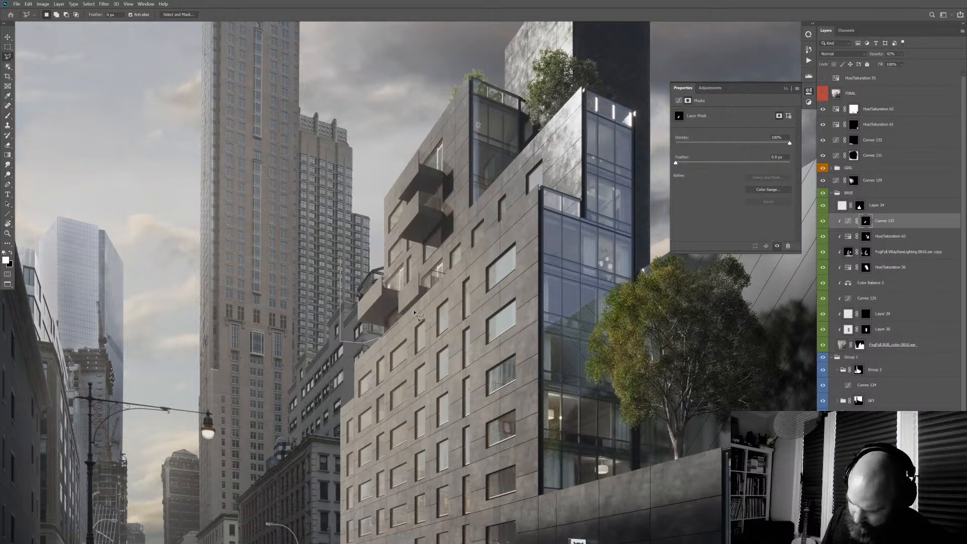
key(Escape)
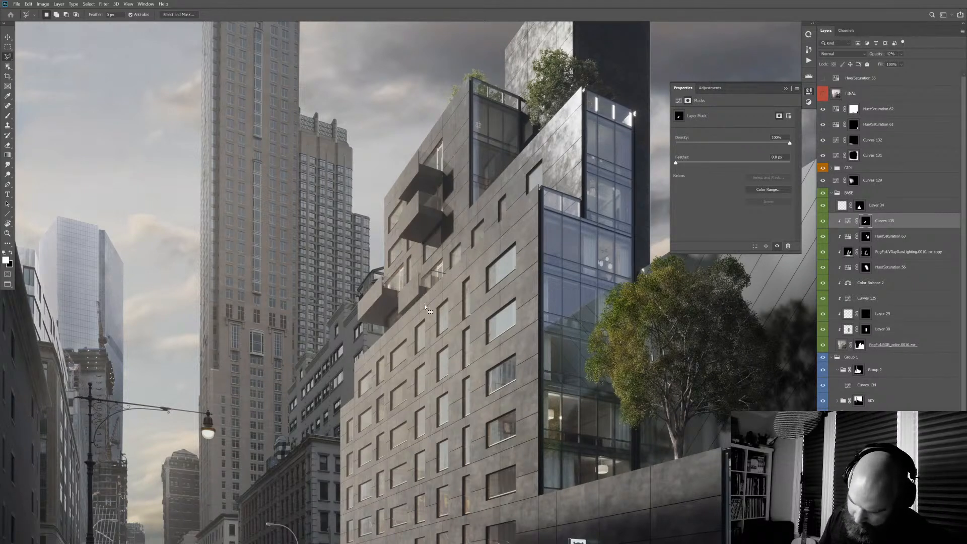
- Draw a polygonal selection around the upper setback facade with balconies, following its roof edge and glass corner and looping loosely over the sky
click(340, 298)
click(348, 330)
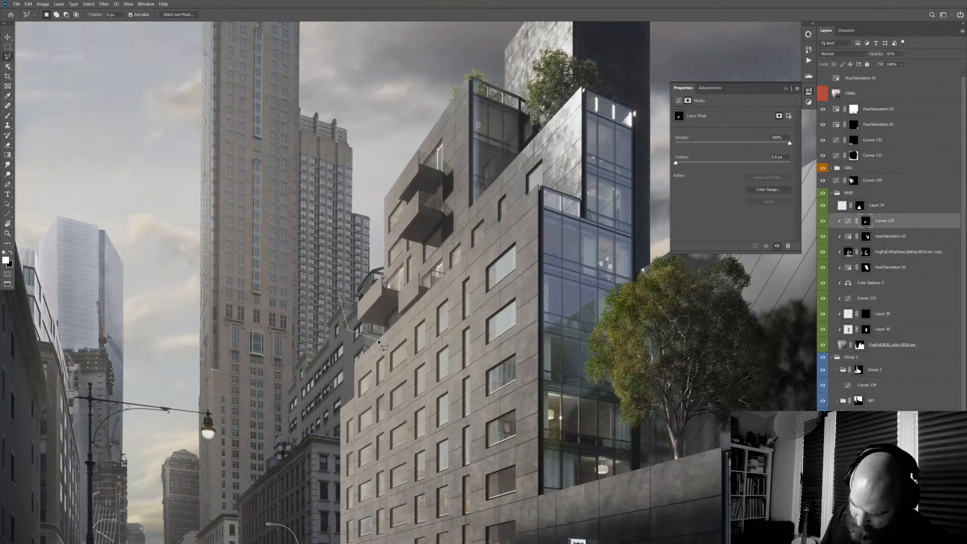
click(378, 339)
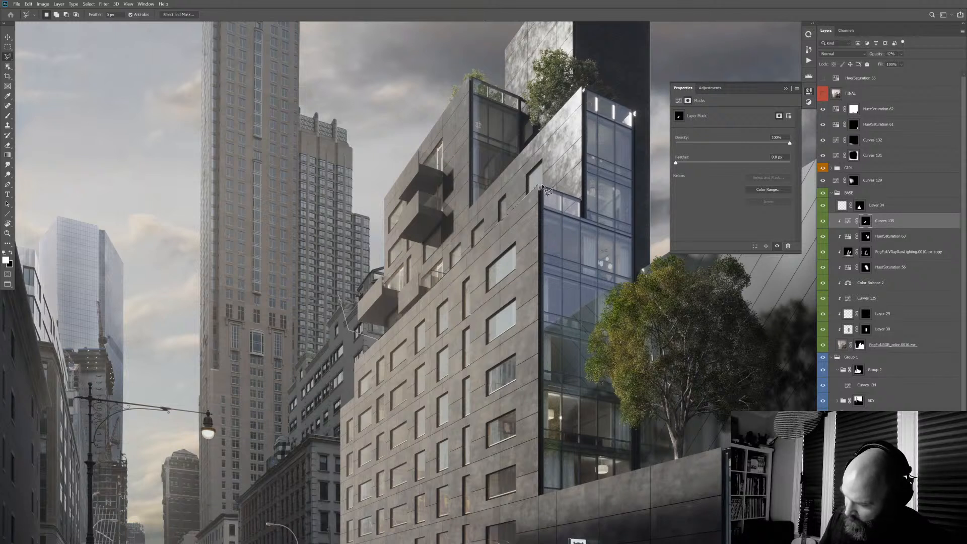
click(583, 200)
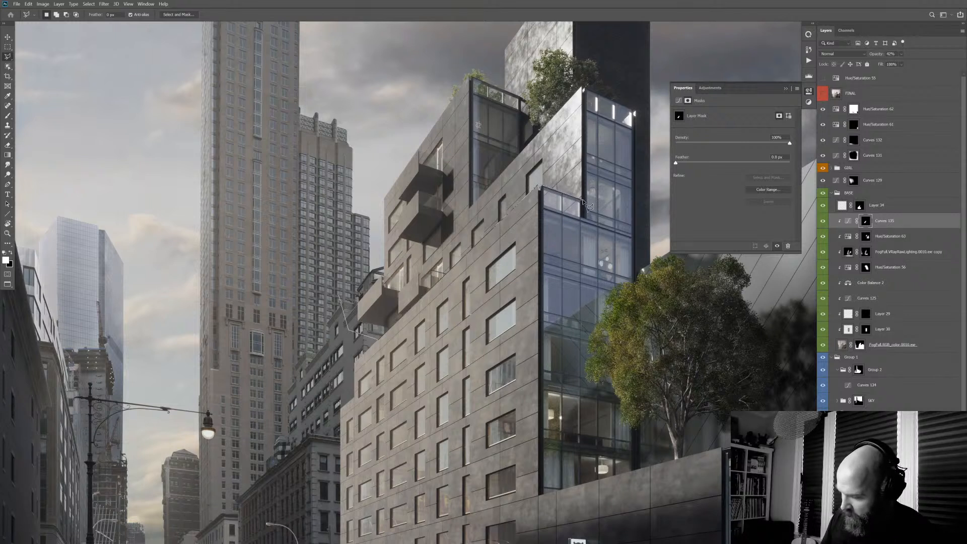
click(585, 89)
click(571, 68)
click(540, 54)
click(448, 50)
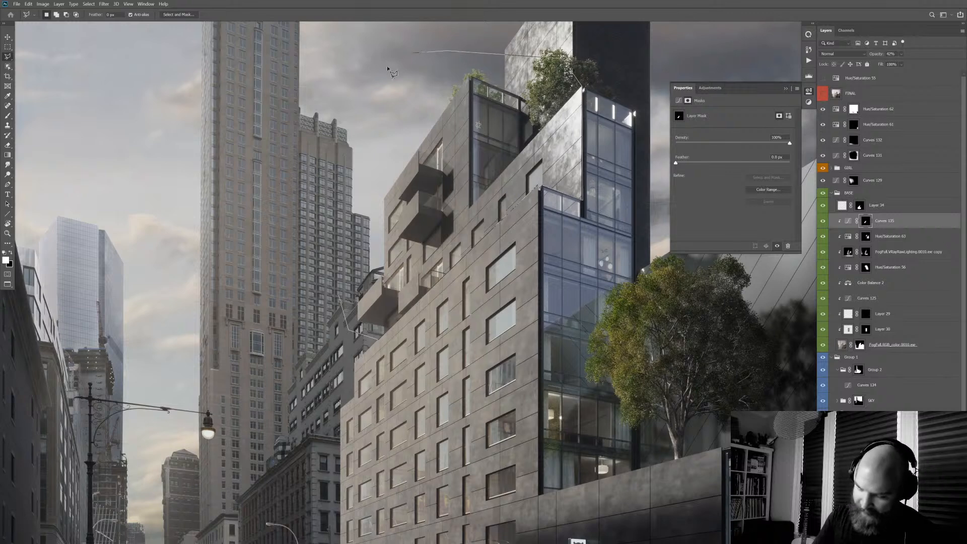
click(355, 87)
click(276, 198)
double_click(301, 308)
- Feather the upper facade selection
right_click(484, 152)
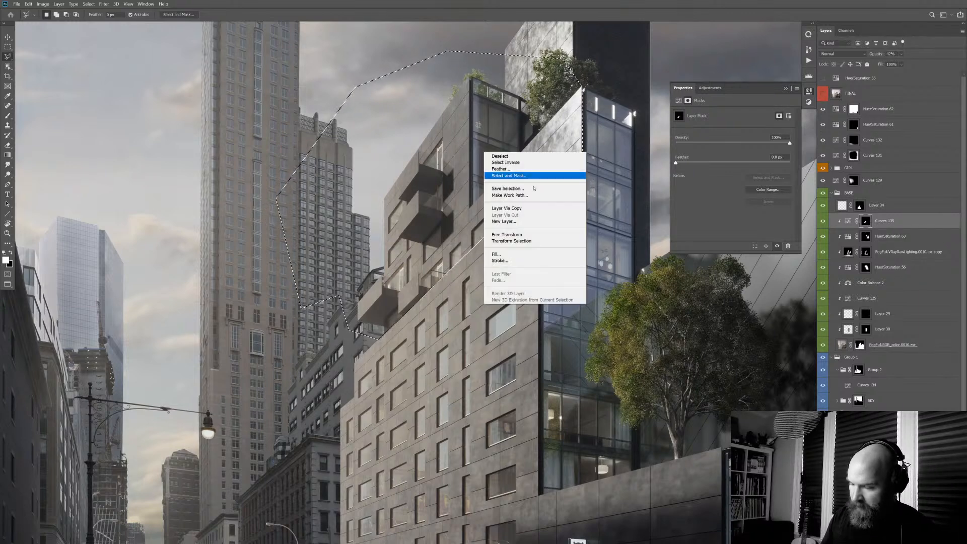
click(535, 169)
key(Return)
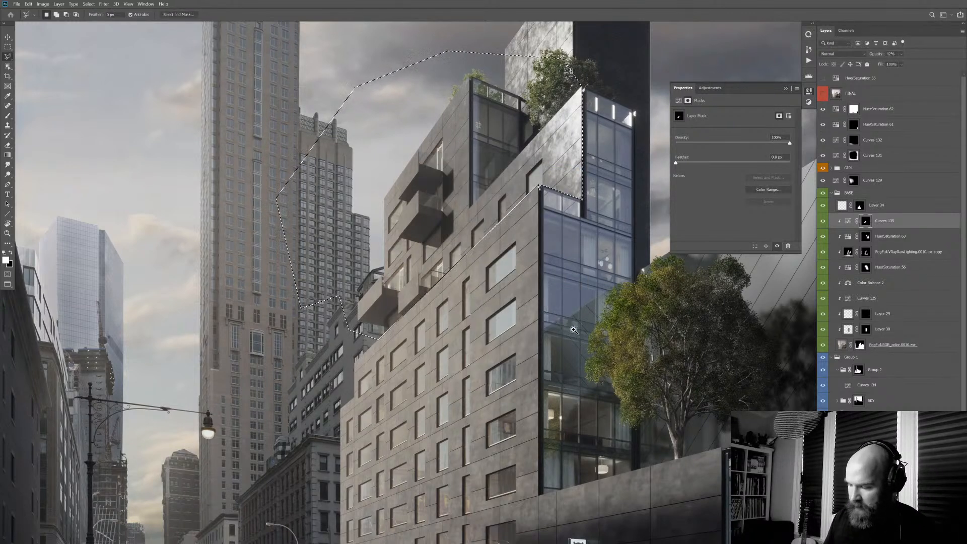
- Apply the facade mask of the white layer above the Curves adjustment
scroll(572, 339, down, 2)
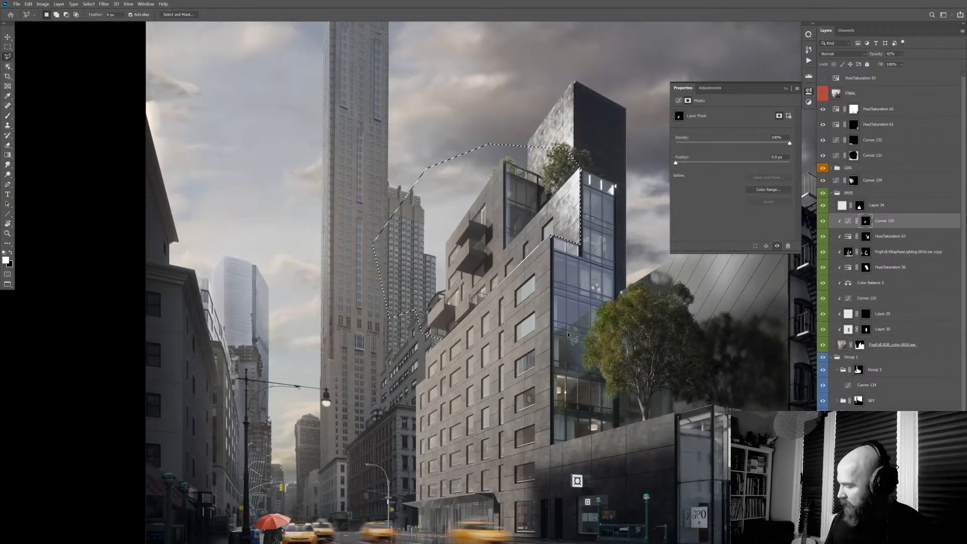
click(860, 205)
right_click(860, 205)
click(887, 222)
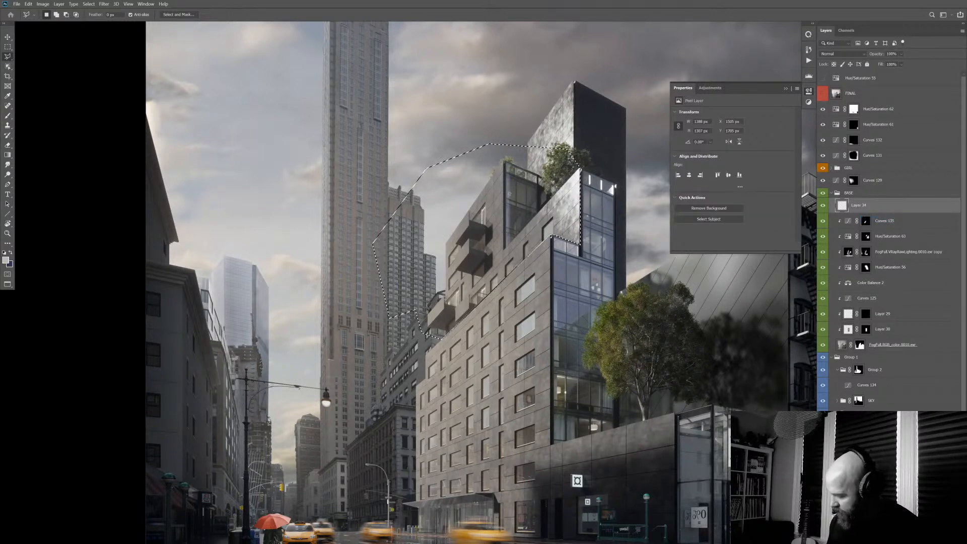
- Add a Curves adjustment clipped above the Curves 135 layer and lower its white output point to darken the building strongly
click(877, 222)
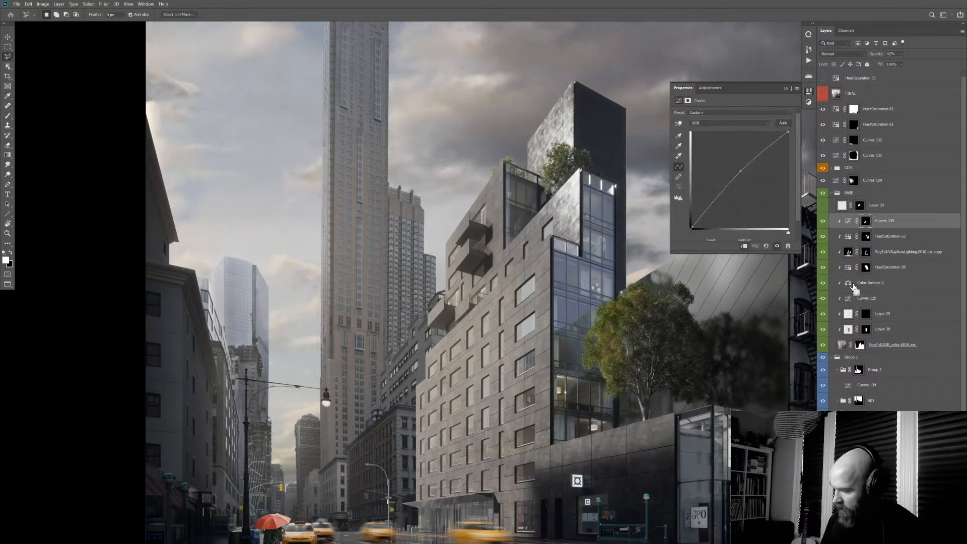
key(ctrl+shift+alt+n)
key(ctrl+z)
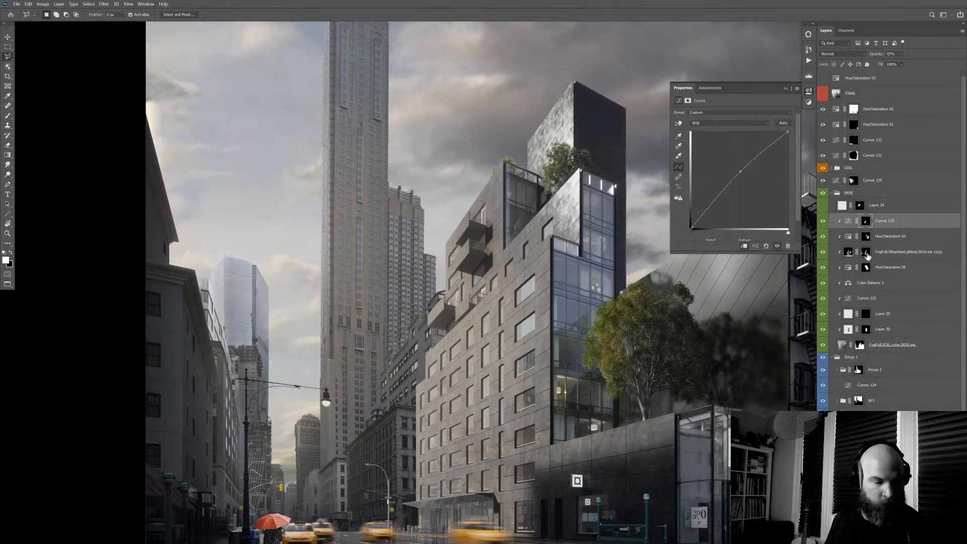
key(ctrl+m)
key(Return)
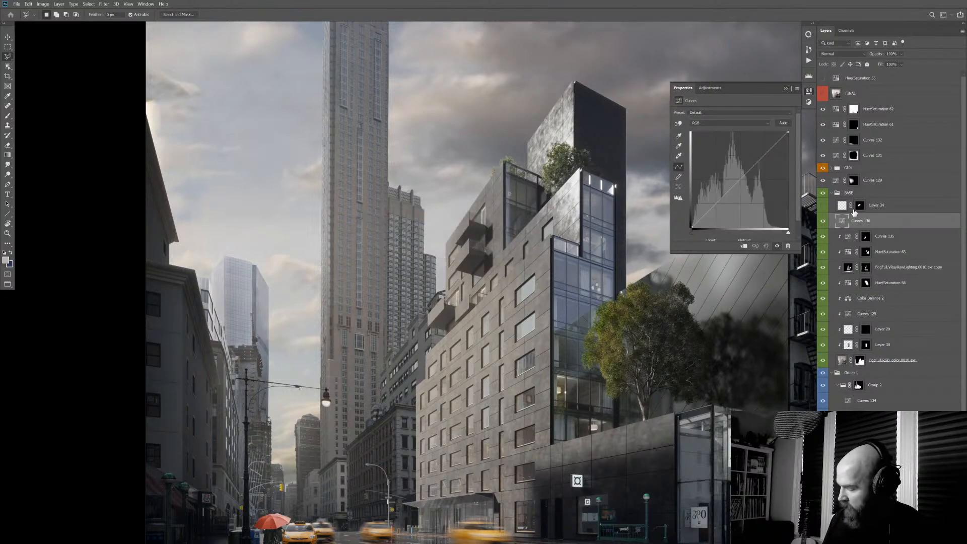
drag(788, 132, 788, 142)
alt+click(880, 228)
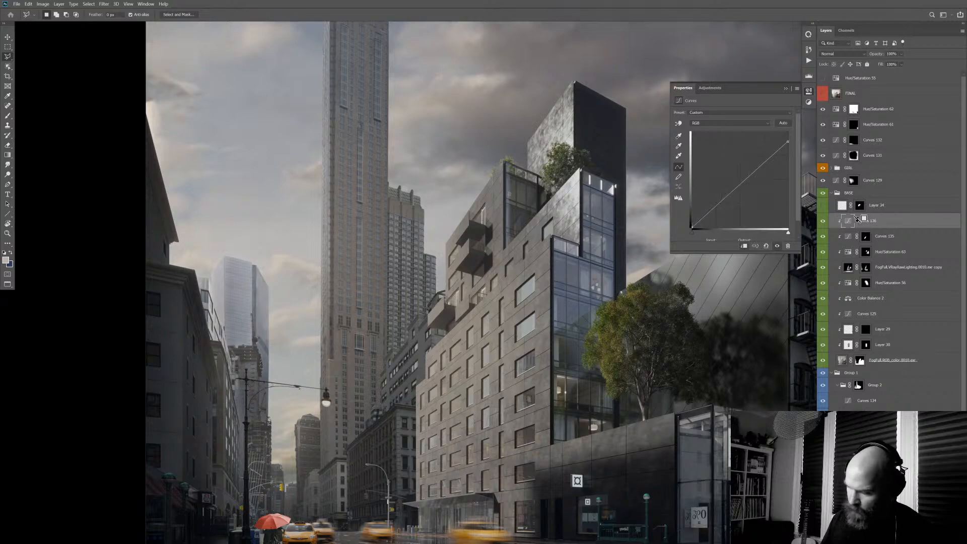
drag(789, 143, 788, 171)
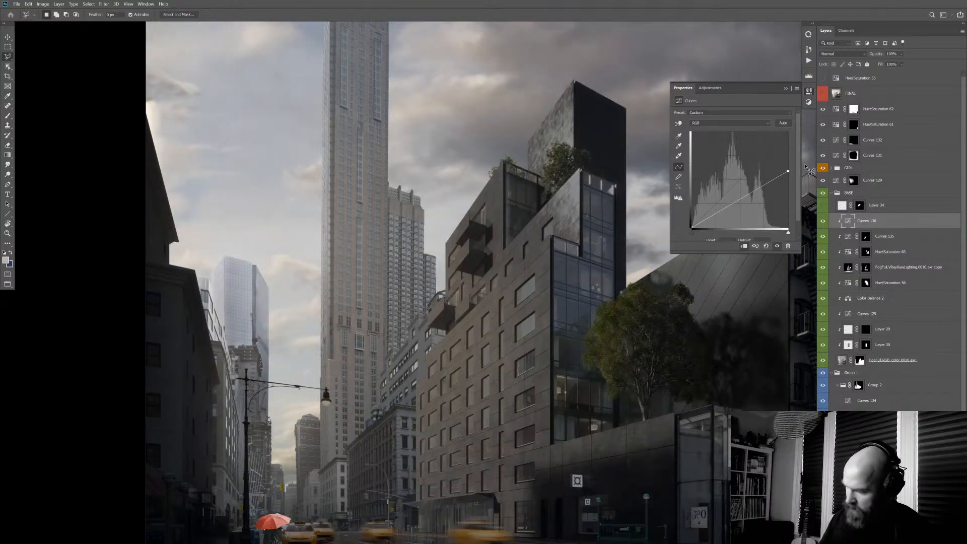
- Give the new Curves layer a black mask and paint it with a smaller brush inside the selection loaded from Layer 34's mask
alt+click(880, 539)
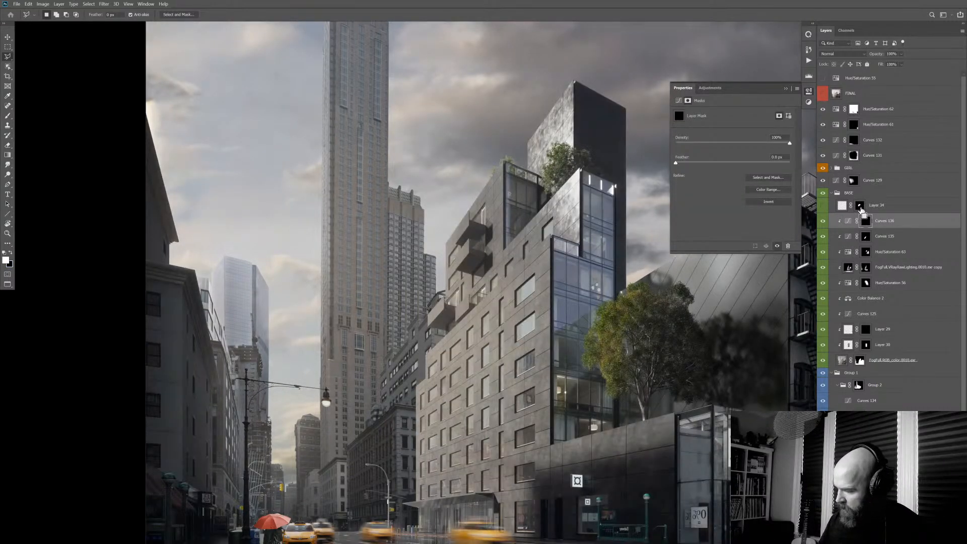
ctrl+click(860, 208)
key(b)
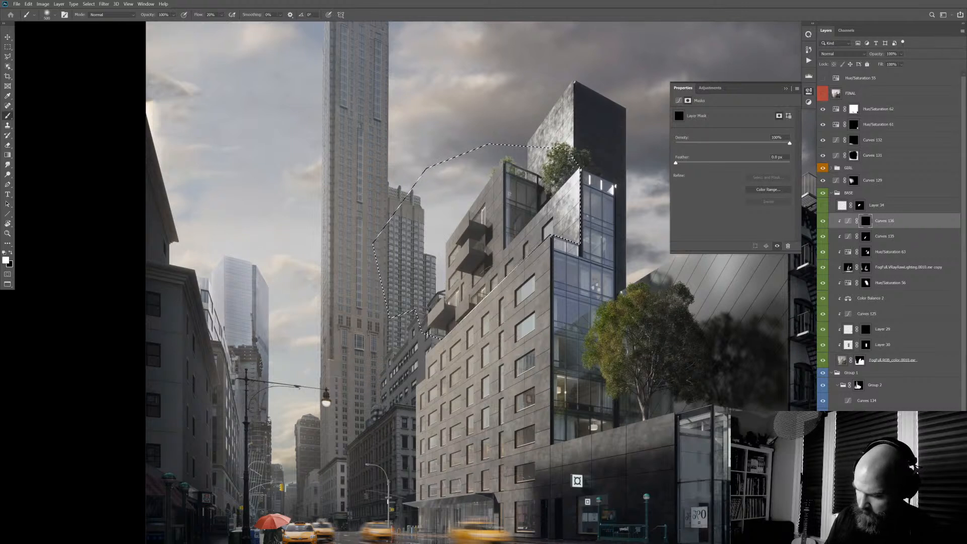
key(ctrl+d)
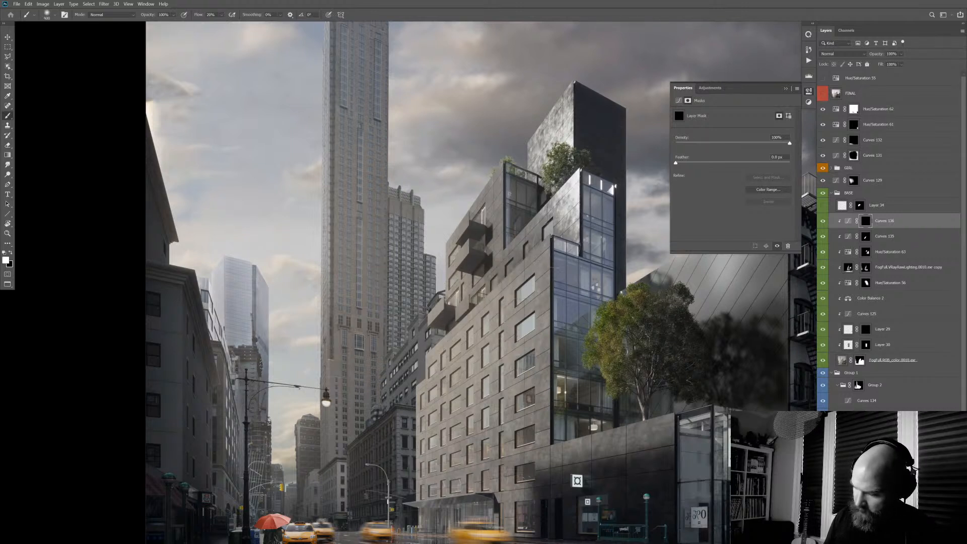
key(bracketleft)
key(bracketleft)
key(bracketleft)
key(bracketleft)
key(bracketleft)
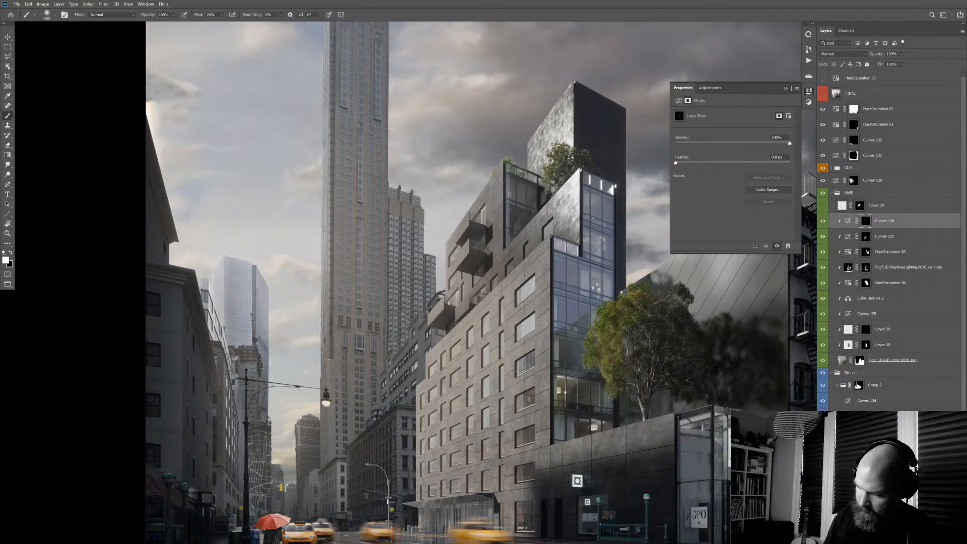
key(bracketleft)
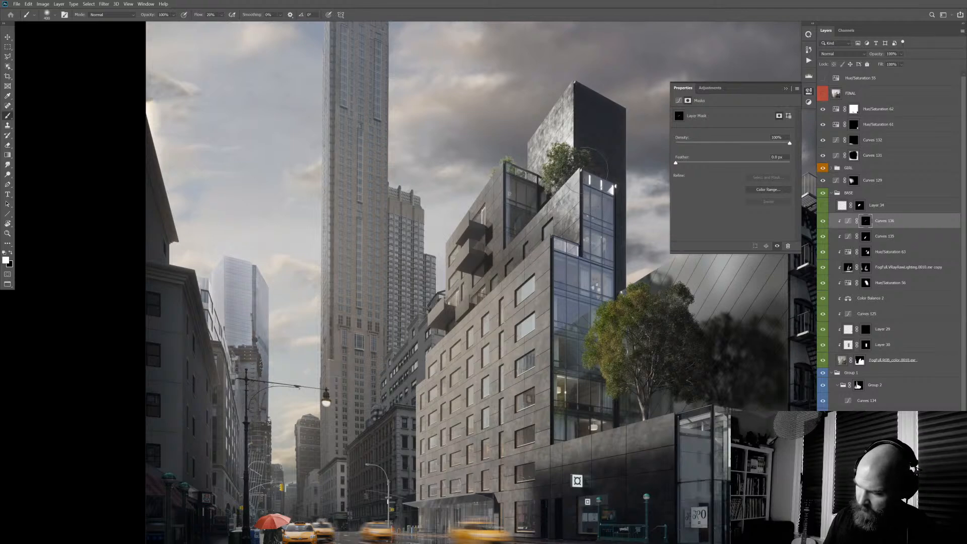
key(bracketleft)
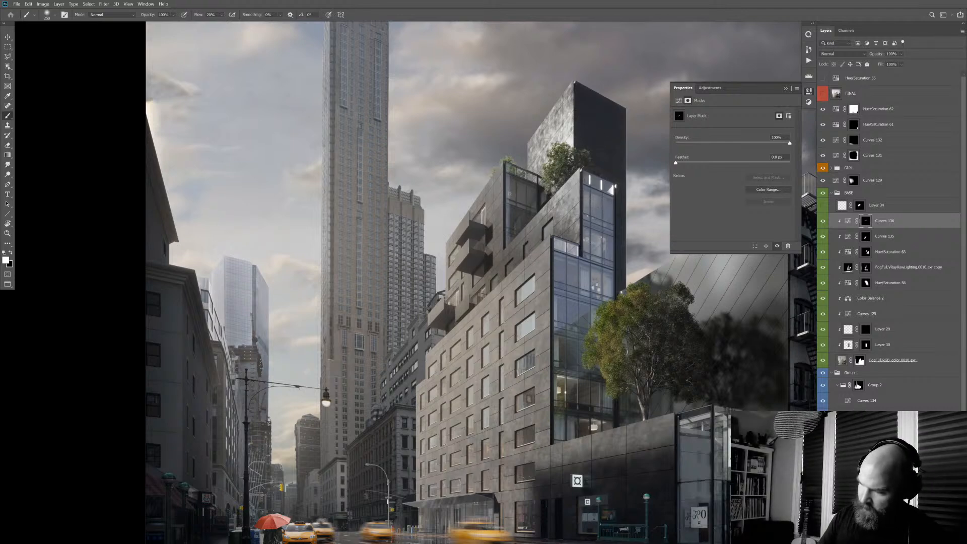
- Soften the darkening of the masked Curves adjustment by raising its white output point partway, and inspect the balcony facade
ctrl+alt+click(633, 277)
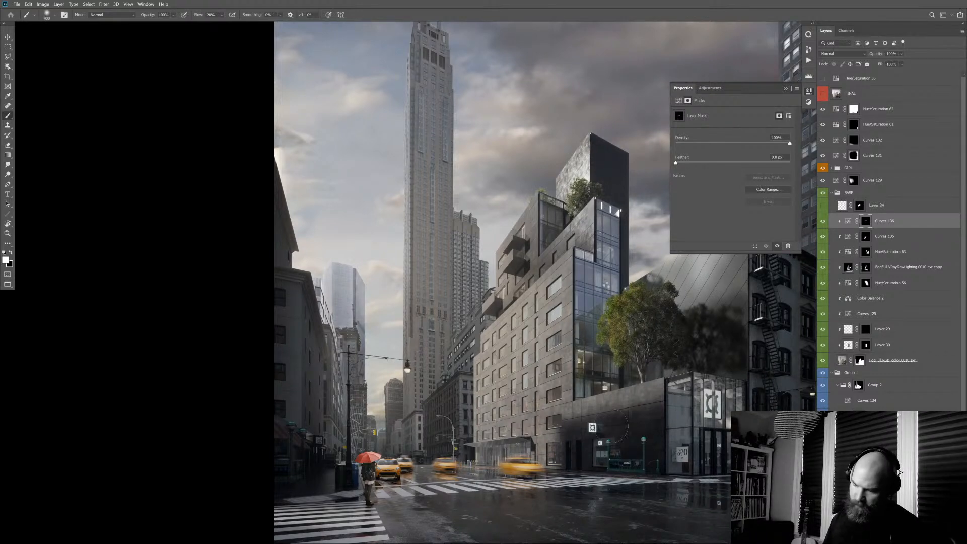
click(849, 221)
drag(788, 171, 793, 147)
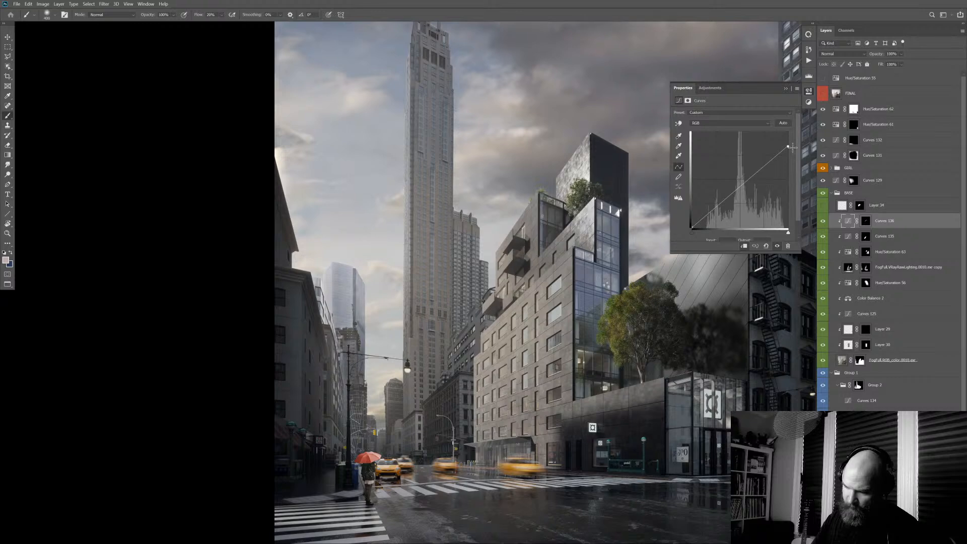
click(550, 271)
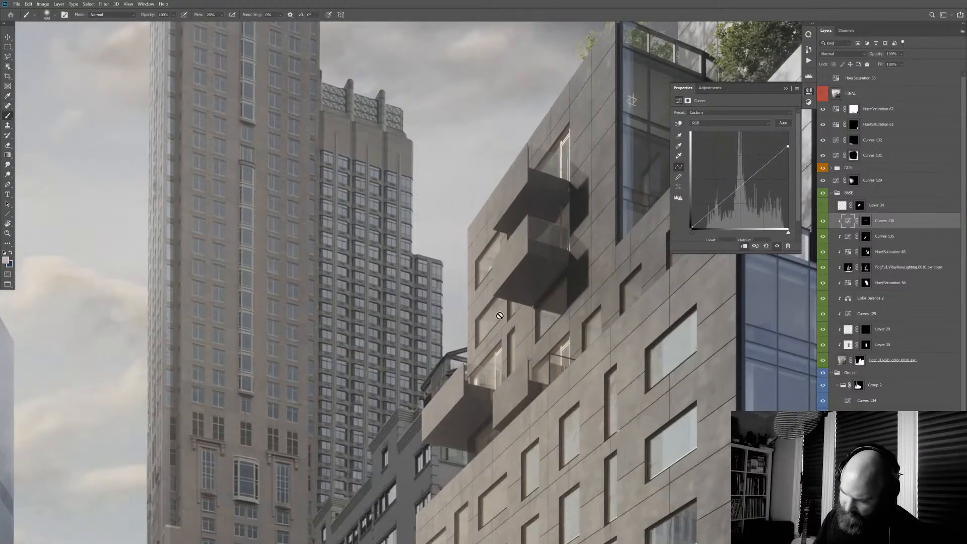
key(l)
alt+click(595, 344)
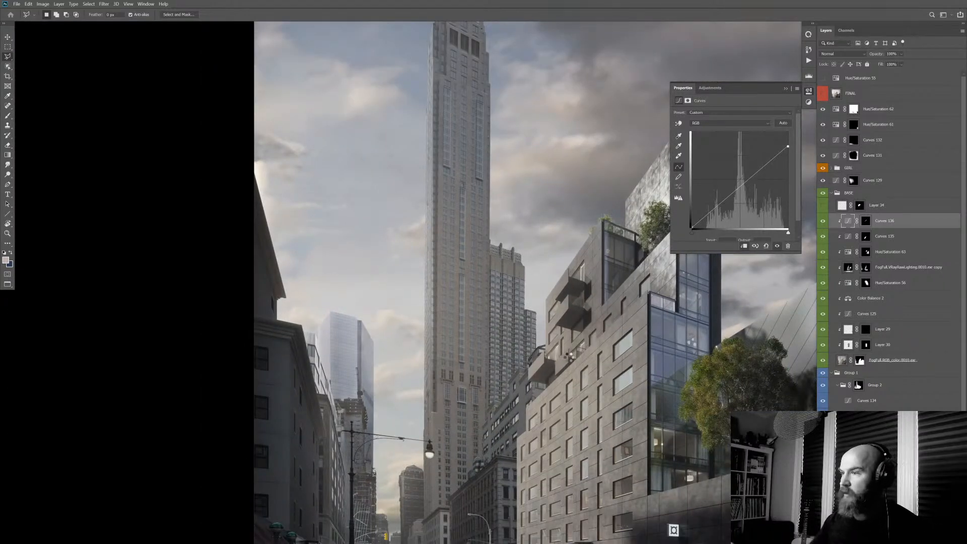
- Flip the image horizontally and review the whole composition
key(ctrl+Tab)
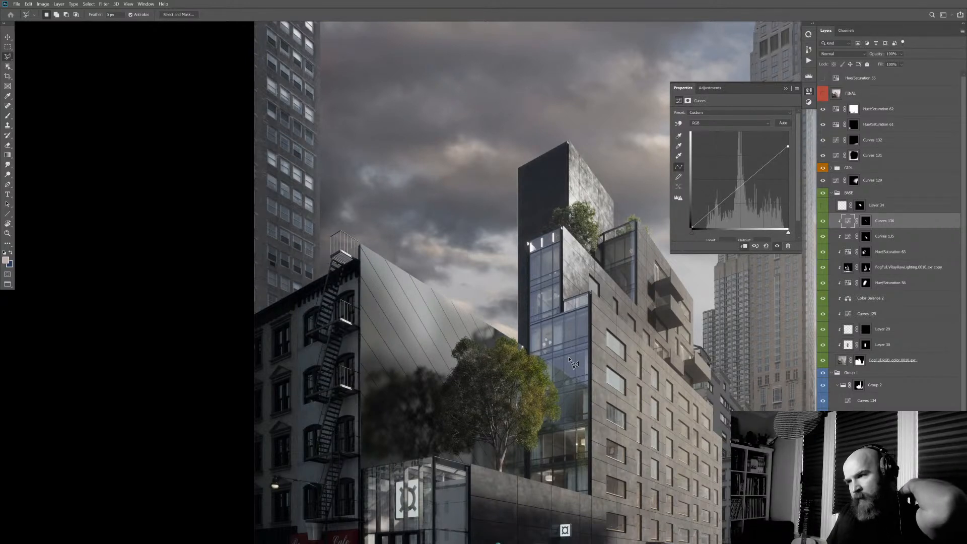
click(786, 88)
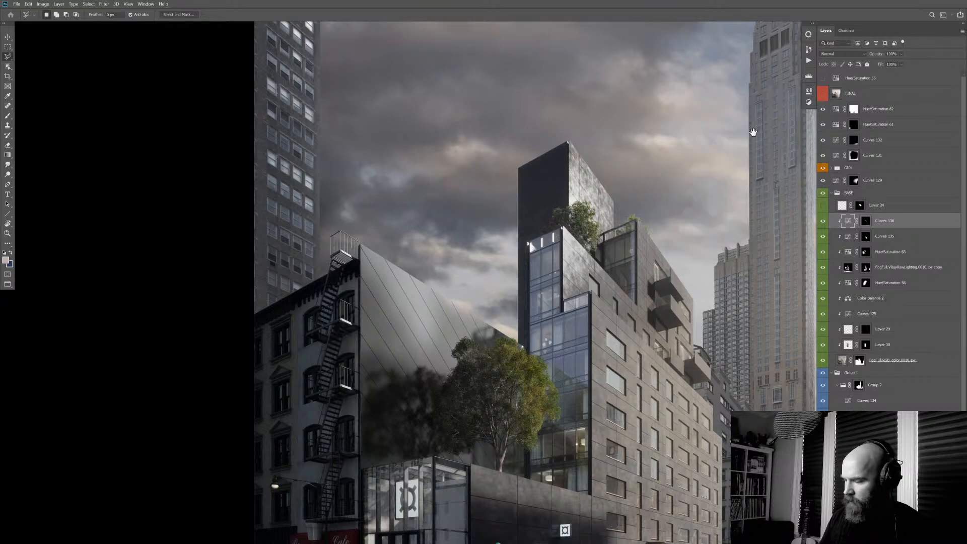
scroll(753, 132, down, 5)
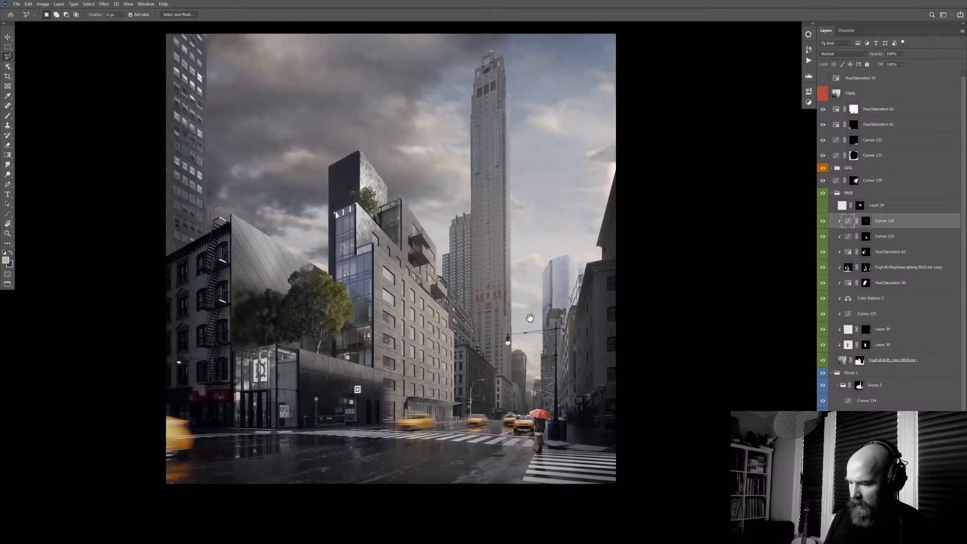
drag(530, 318, 570, 328)
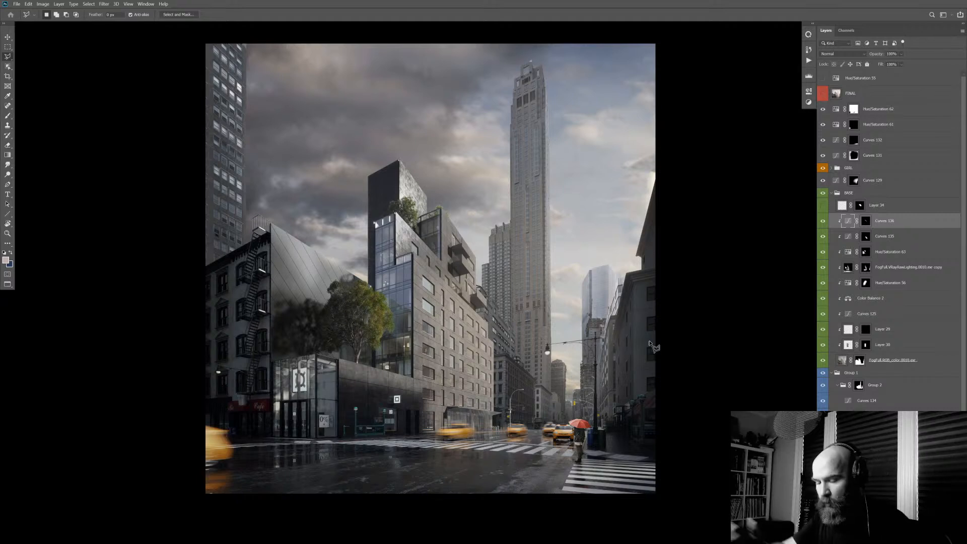
scroll(681, 376, down, 1)
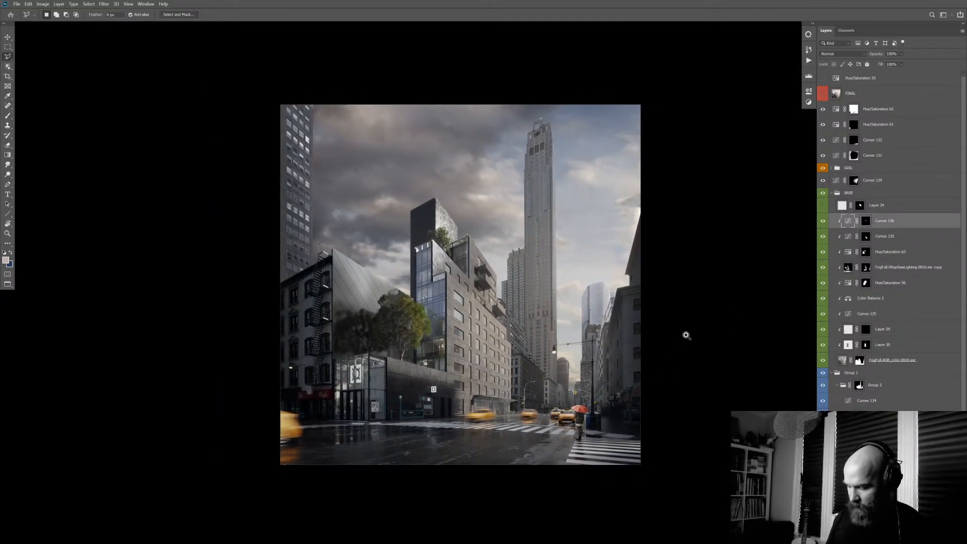
scroll(687, 336, up, 1)
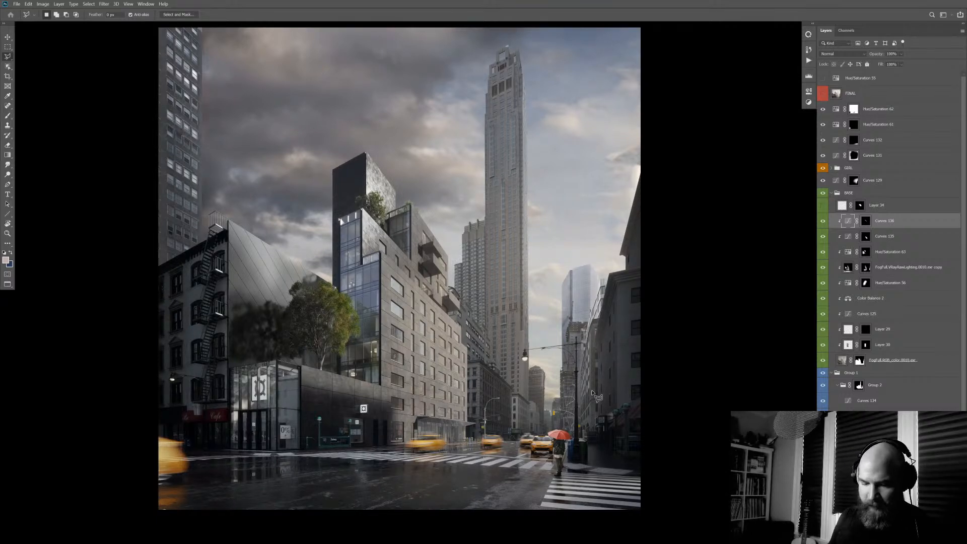
- Collapse Group 2 and add a Color Balance adjustment above it inside Group 1
scroll(965, 224, down, 4)
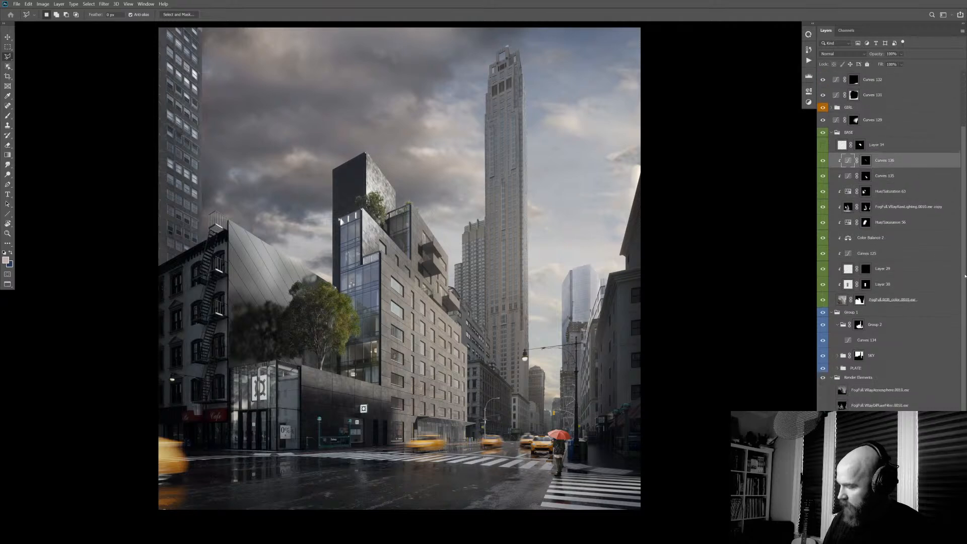
click(886, 308)
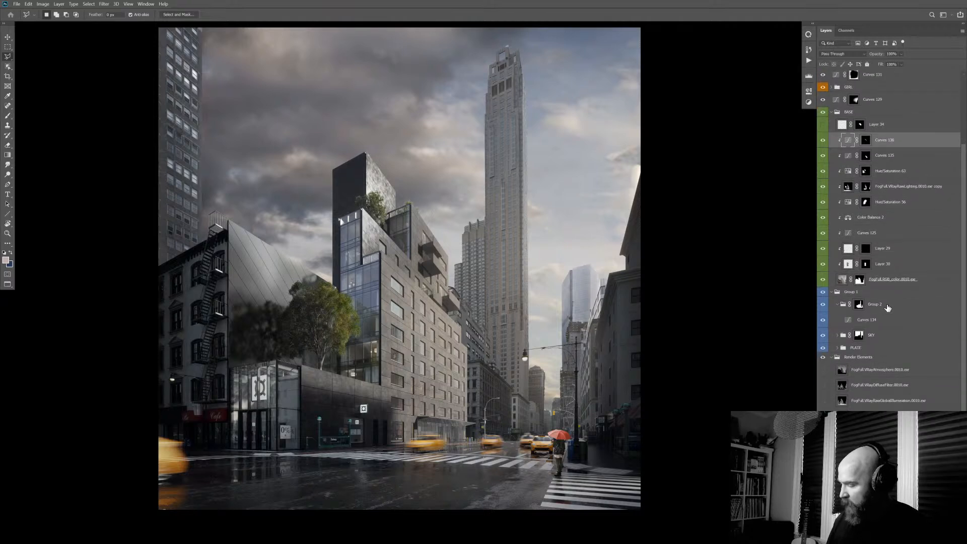
click(839, 304)
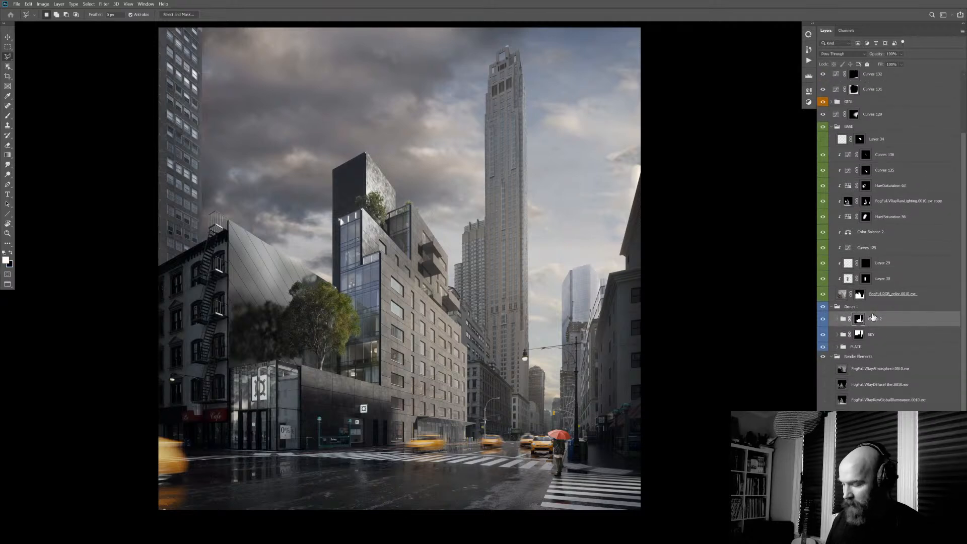
key(ctrl+m)
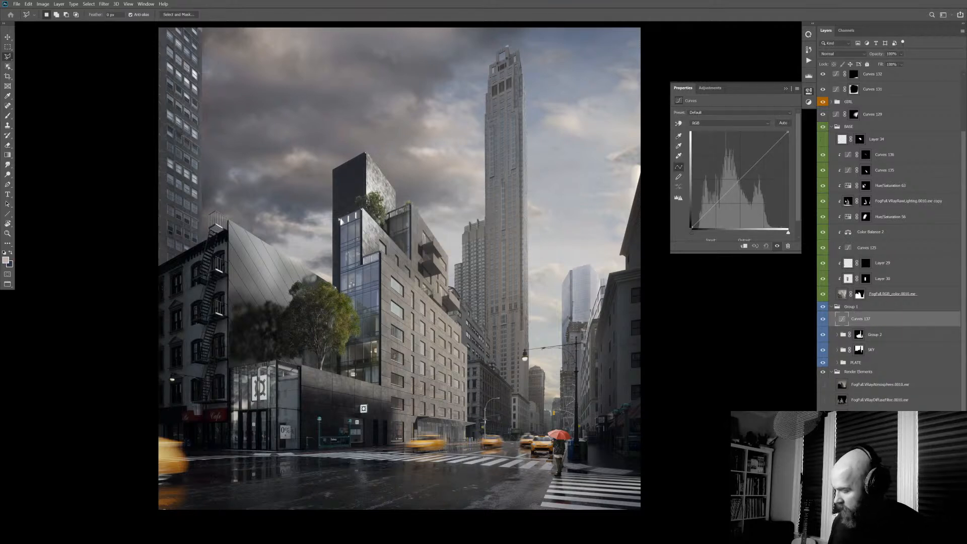
key(ctrl+z)
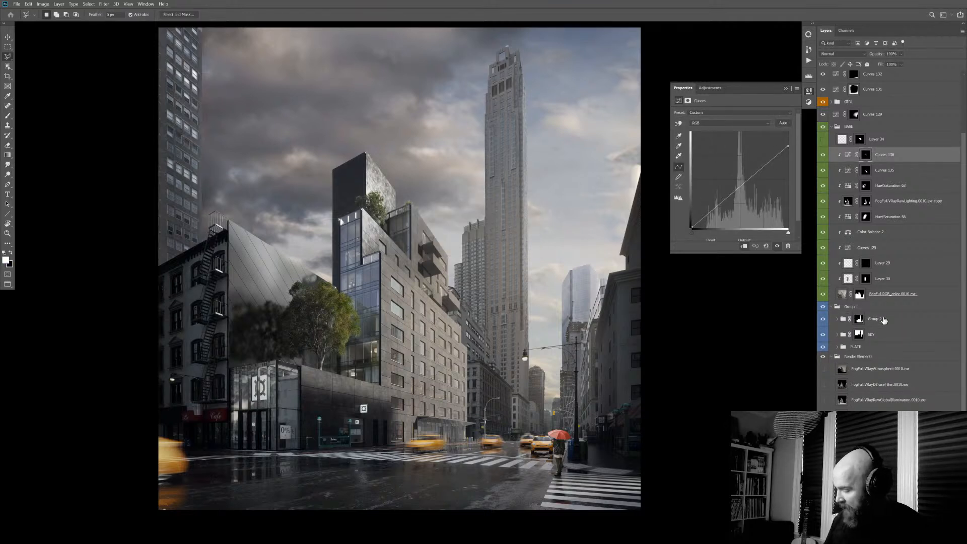
click(883, 321)
click(910, 535)
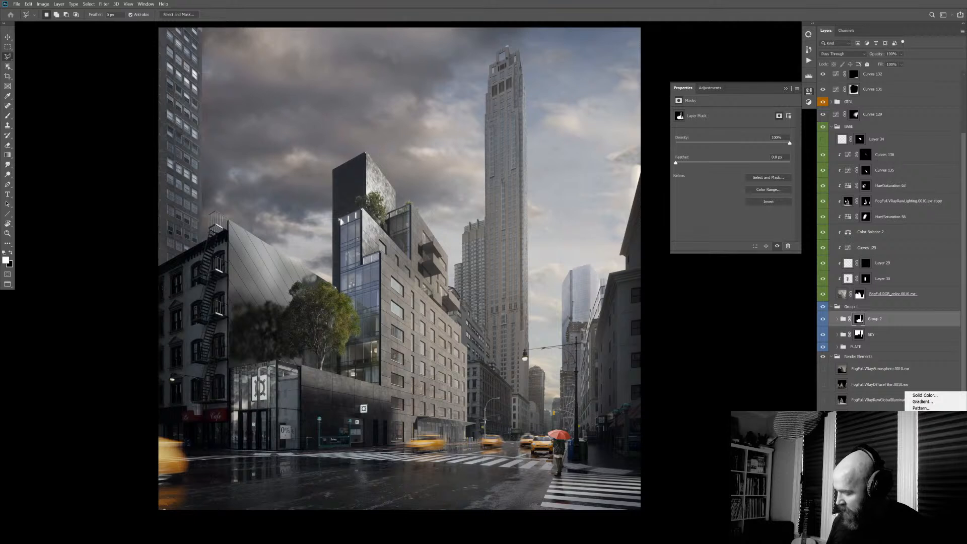
click(927, 458)
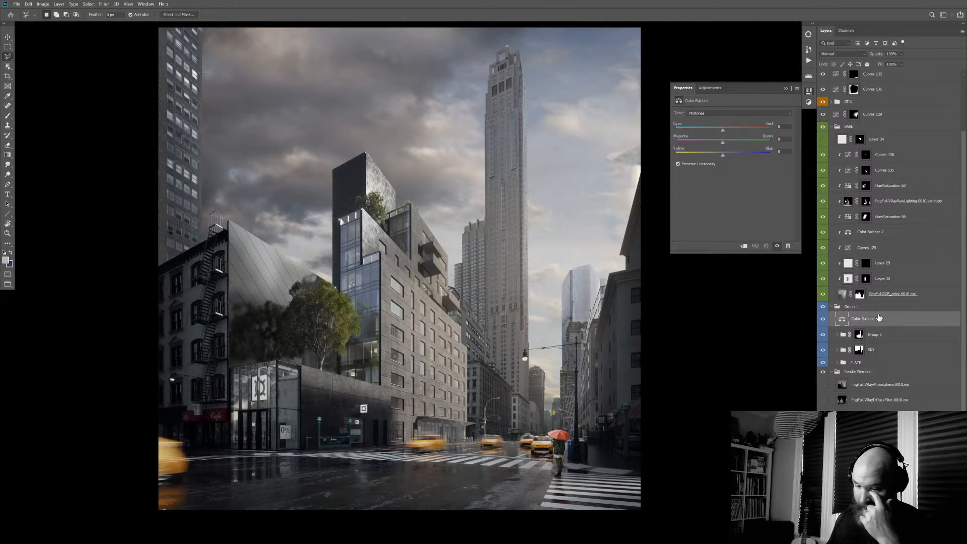
- Warm the background with Color Balance, shifting the highlights toward yellow and red and the midtones slightly toward red, magenta and yellow
click(742, 116)
click(728, 132)
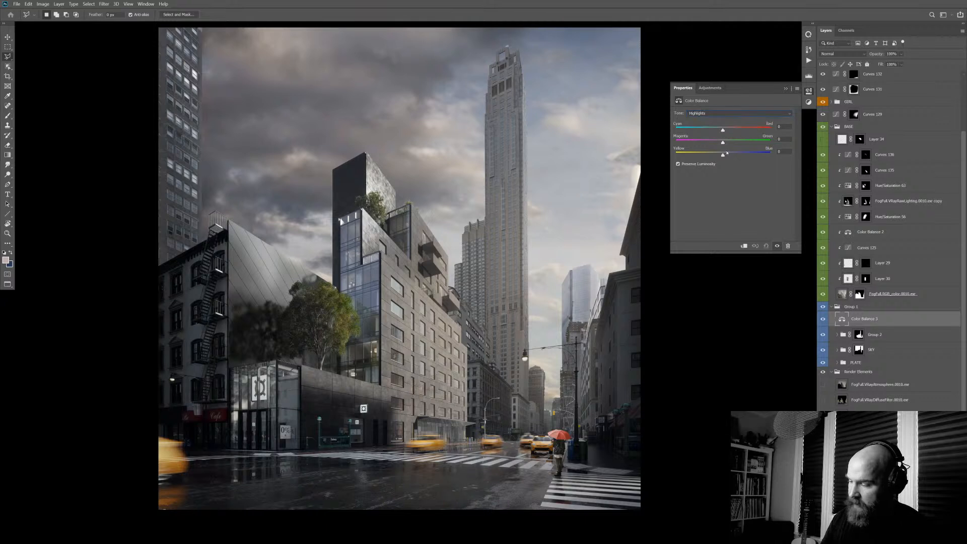
drag(720, 156, 722, 156)
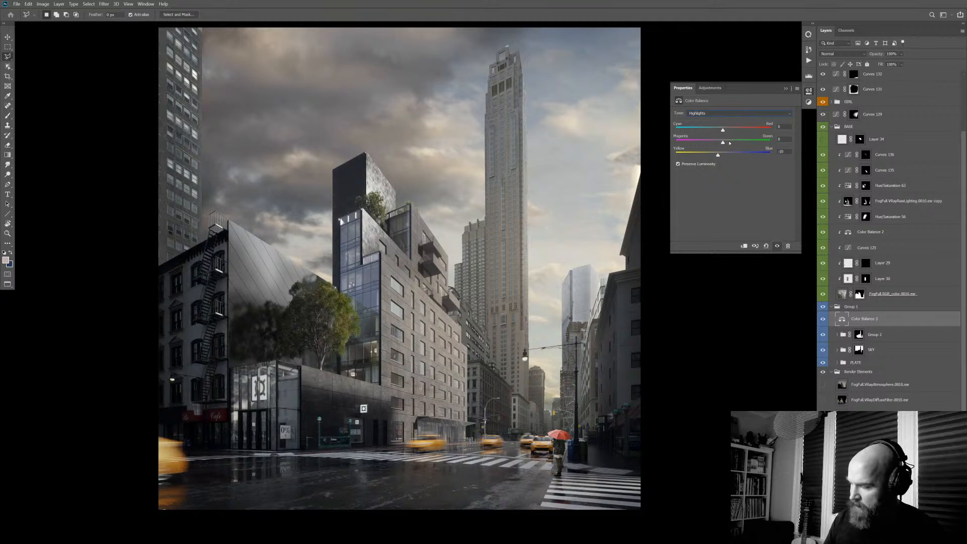
drag(724, 130, 727, 132)
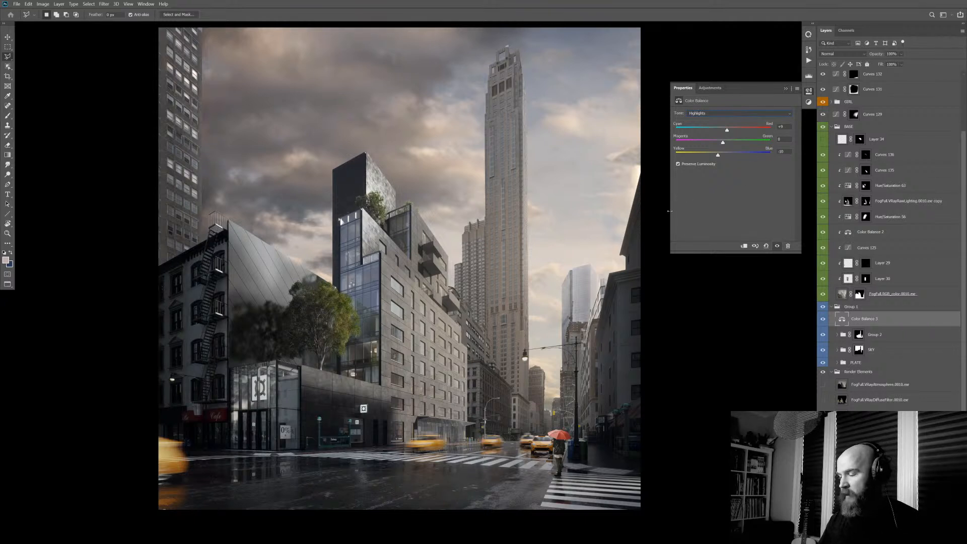
click(737, 113)
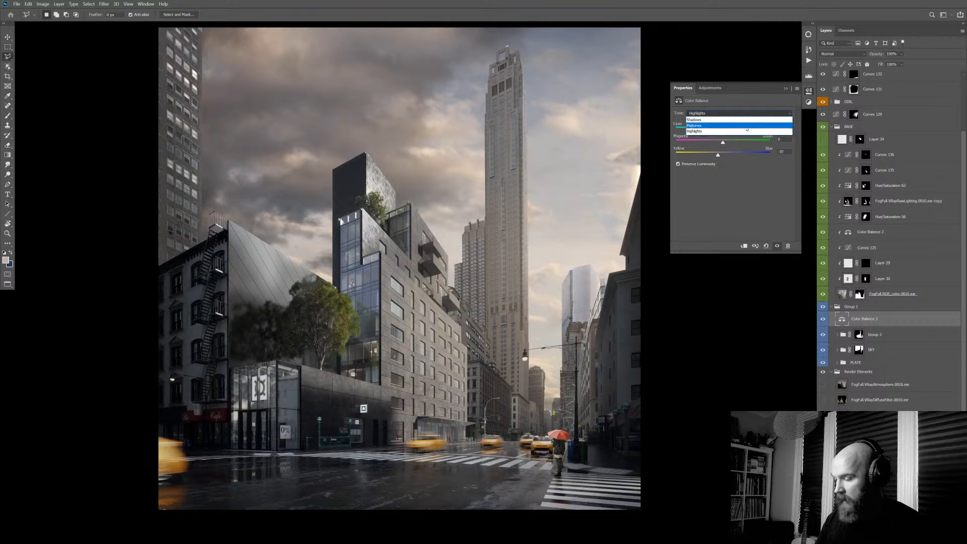
click(759, 125)
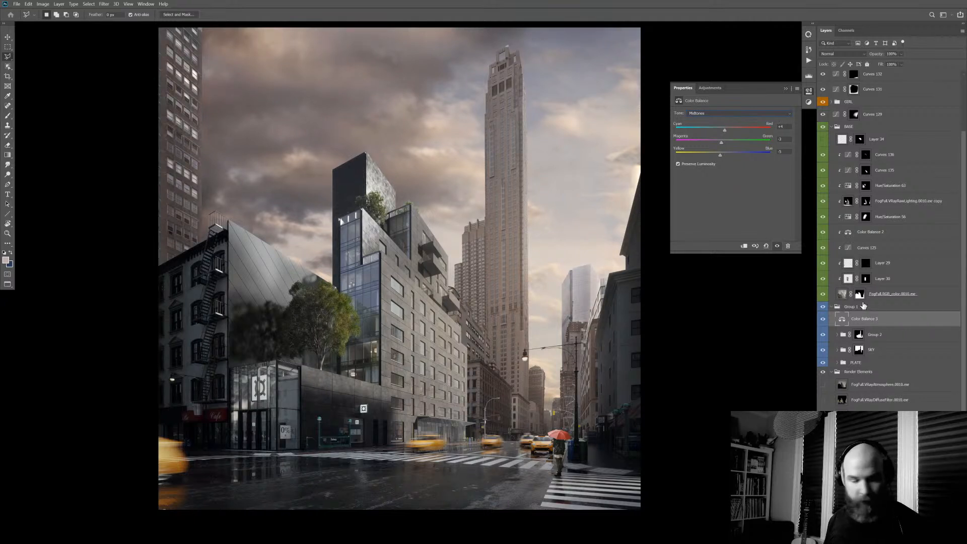
- Add a Curves adjustment clipped to the background's Color Balance layer and raise its midtones slightly
drag(681, 318, 671, 324)
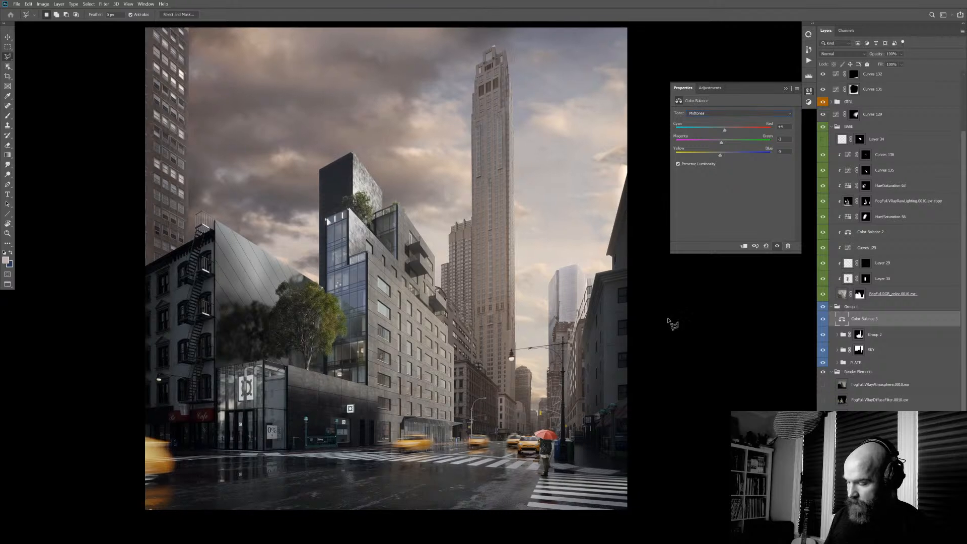
key(ctrl+m)
click(475, 229)
click(525, 217)
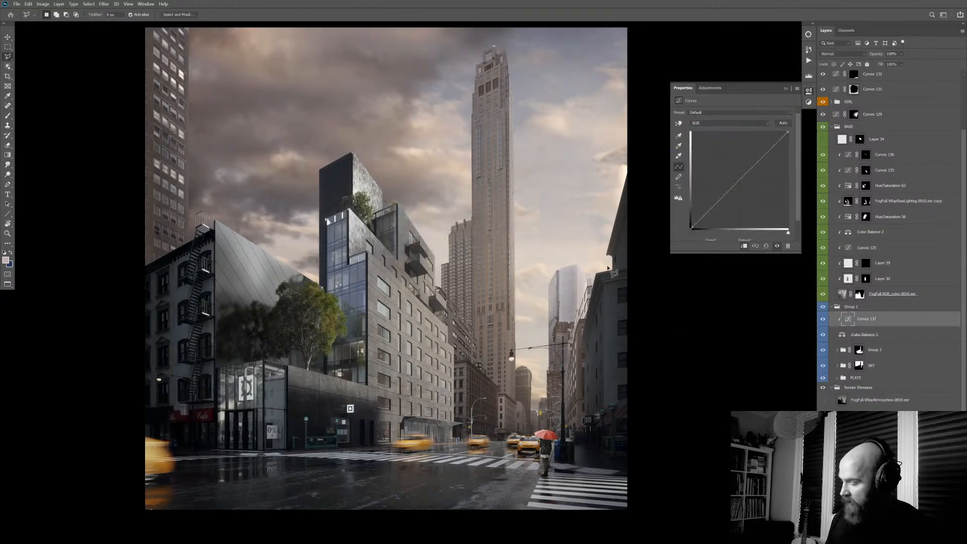
click(737, 181)
drag(736, 180, 735, 175)
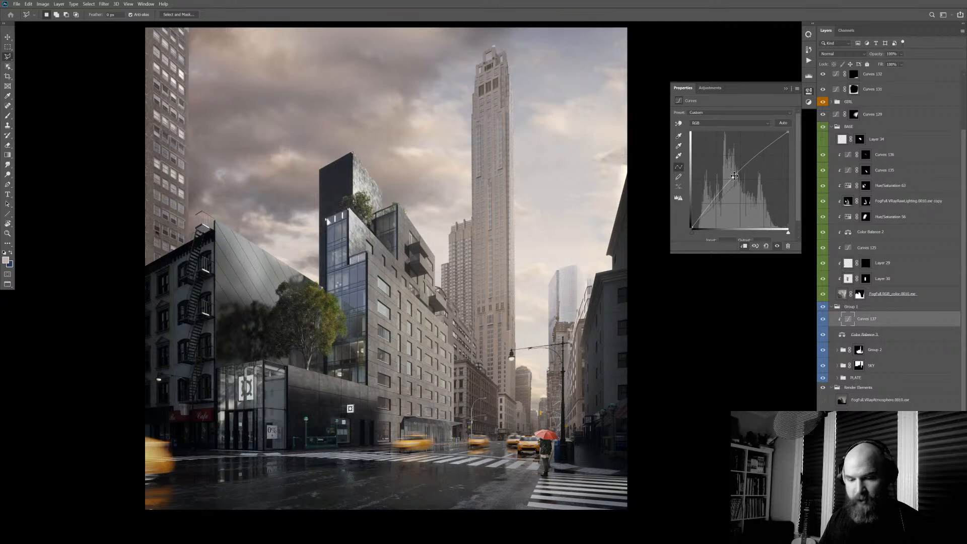
- Hide the Color Balance adjustment in Group 1 behind a black mask and marquee-select the strip containing the left background tower
click(902, 334)
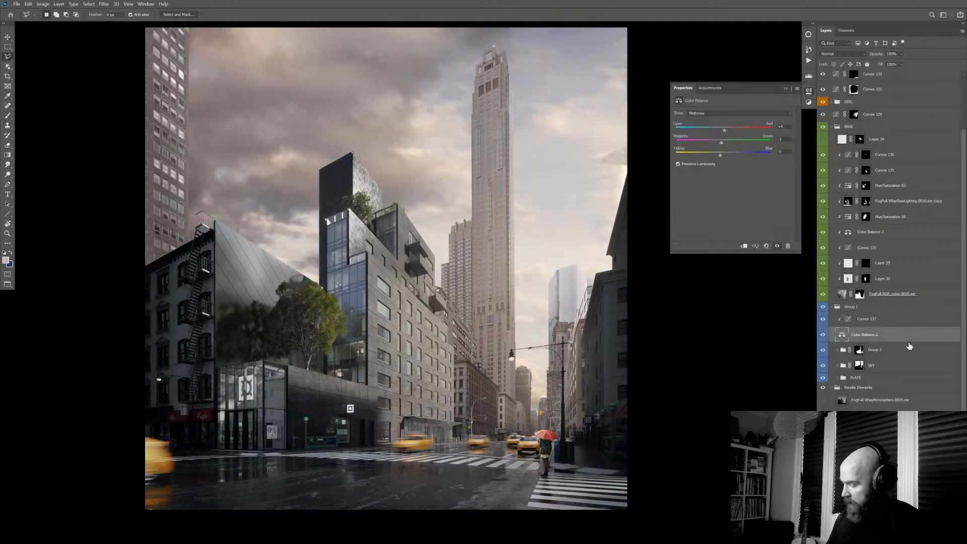
alt+click(911, 538)
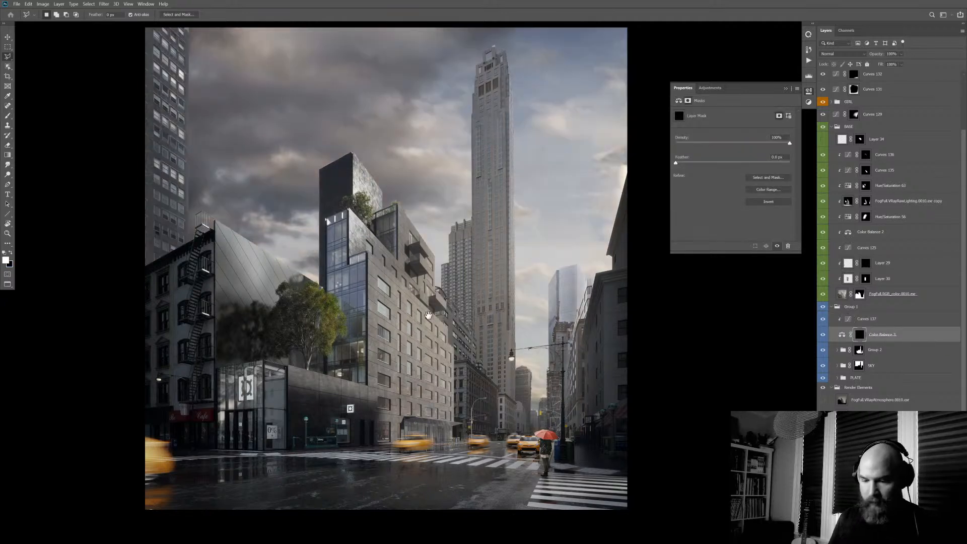
key(m)
drag(351, 194, 460, 259)
mouse_move(288, 89)
mouse_down()
mouse_move(312, 262)
mouse_move(231, 328)
mouse_move(251, 310)
mouse_move(233, 333)
mouse_move(215, 409)
mouse_up()
mouse_move(288, 323)
mouse_down()
mouse_move(313, 304)
mouse_move(305, 312)
mouse_up()
- Subtract the dark foreground building below its roofline from the tower selection with the Lasso tool
key(l)
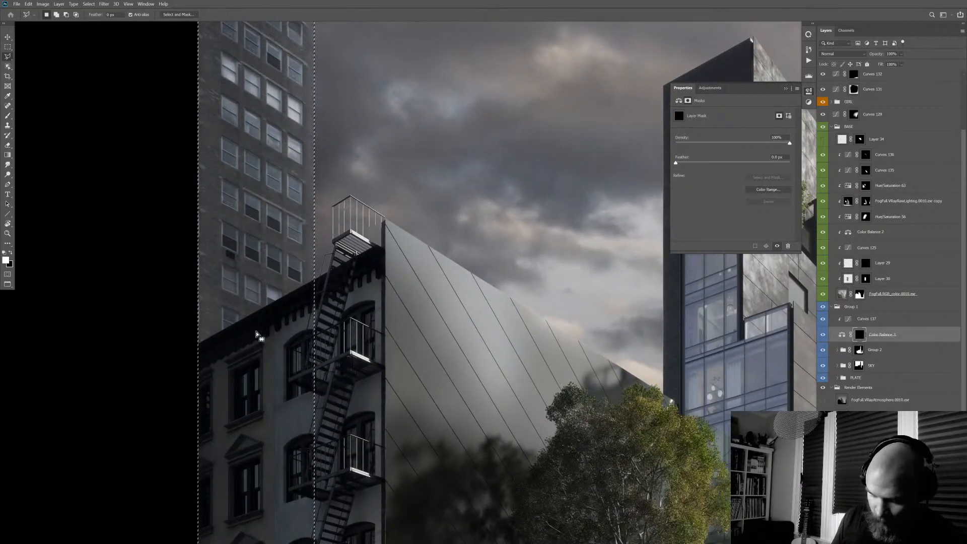
key(shift+l)
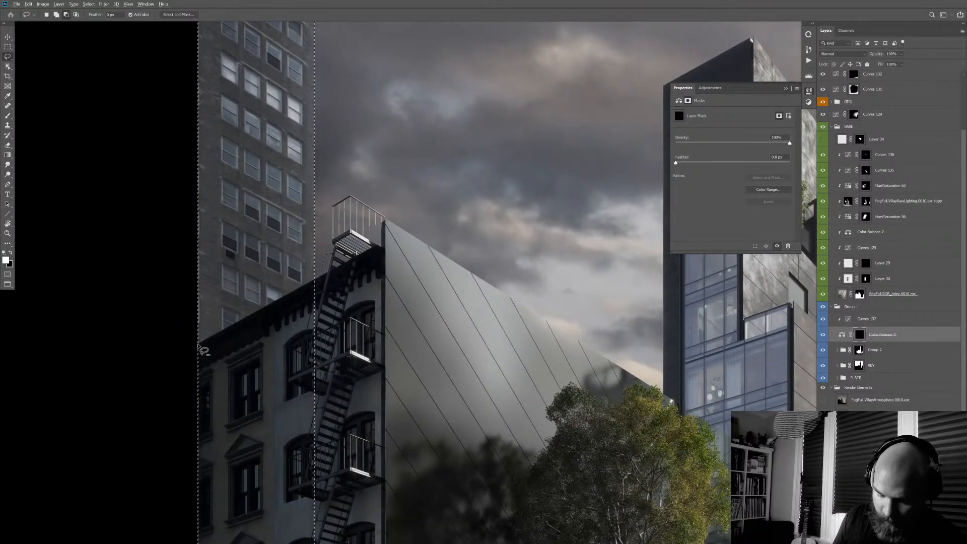
mouse_move(163, 463)
mouse_down()
mouse_move(345, 438)
mouse_move(419, 343)
mouse_move(350, 277)
mouse_move(318, 282)
mouse_up()
scroll(407, 353, down, 1)
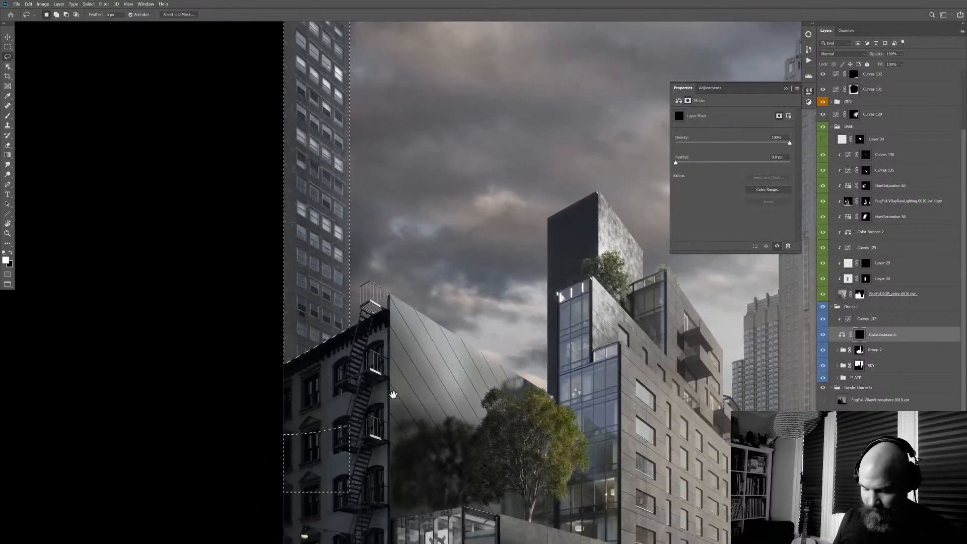
scroll(407, 353, down, 1)
mouse_move(236, 324)
mouse_down()
mouse_move(346, 281)
mouse_move(391, 391)
mouse_move(253, 413)
mouse_move(251, 372)
mouse_up()
scroll(433, 333, down, 3)
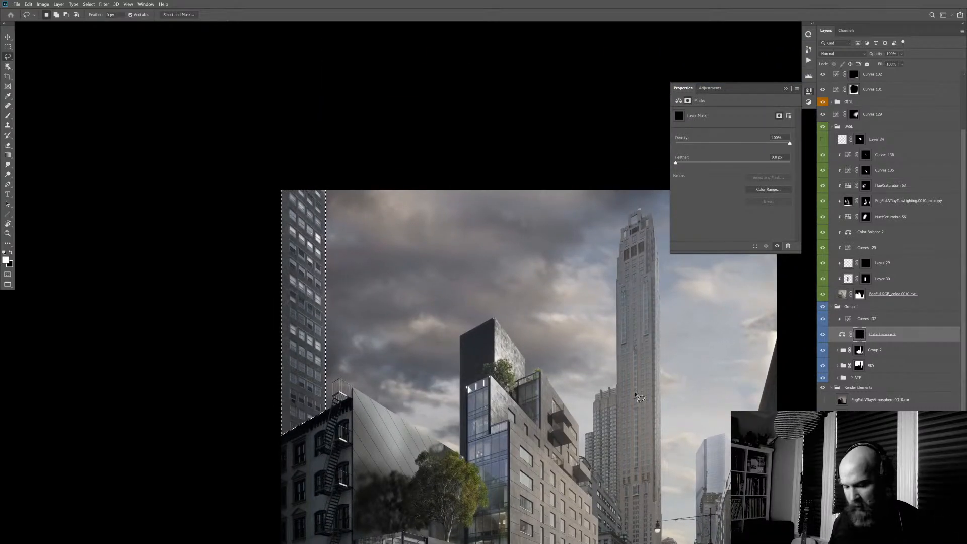
key(b)
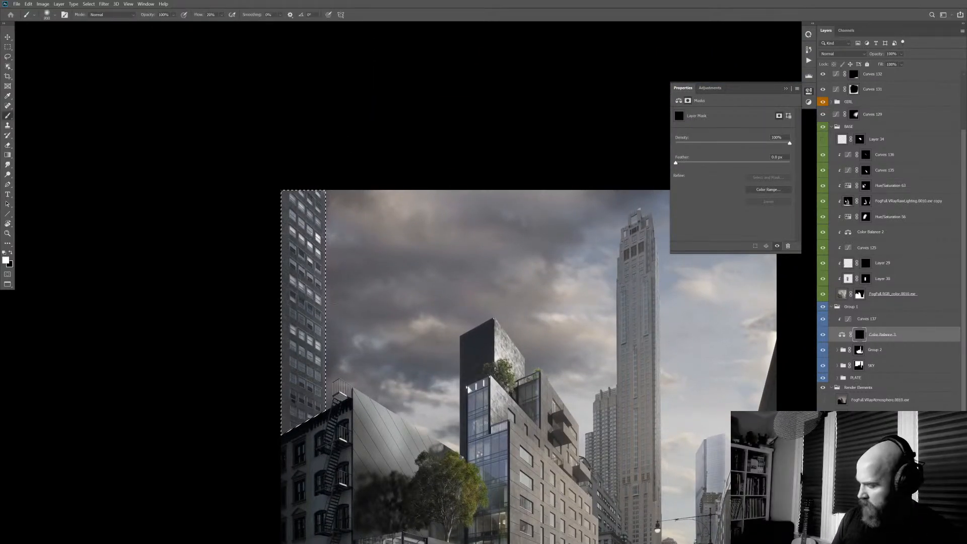
right_click(335, 270)
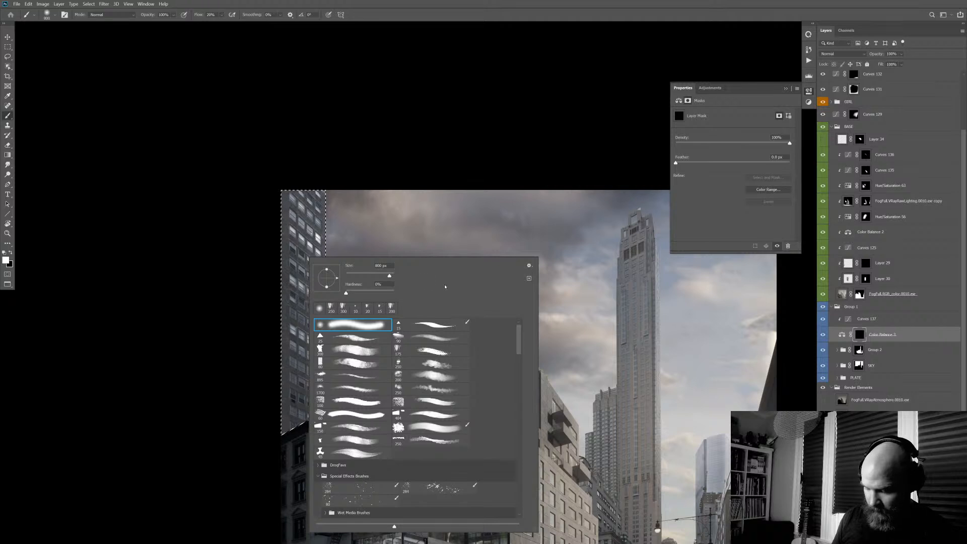
key(Escape)
- Feather the tower selection, paint white on the Color Balance mask over the tower with a large soft brush, and deselect
key(m)
right_click(318, 287)
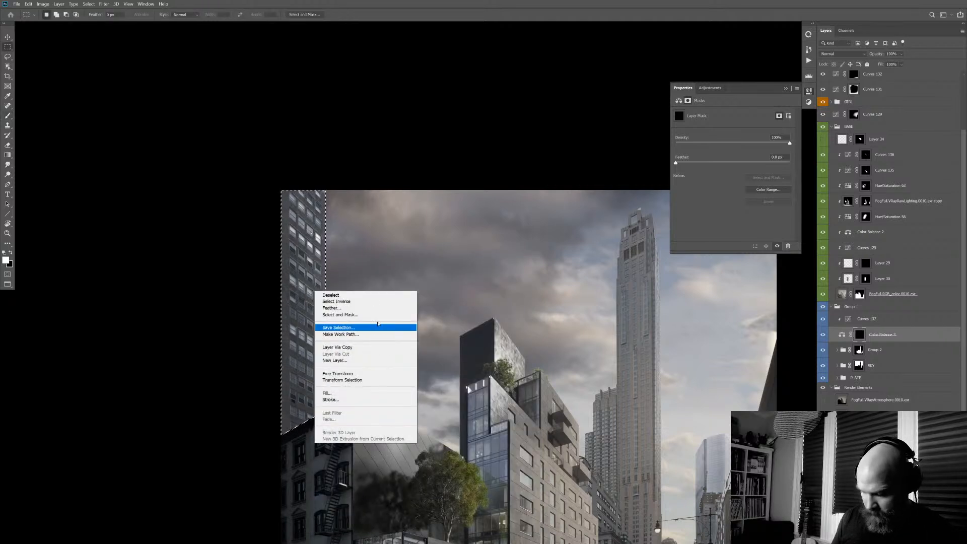
click(383, 308)
key(Return)
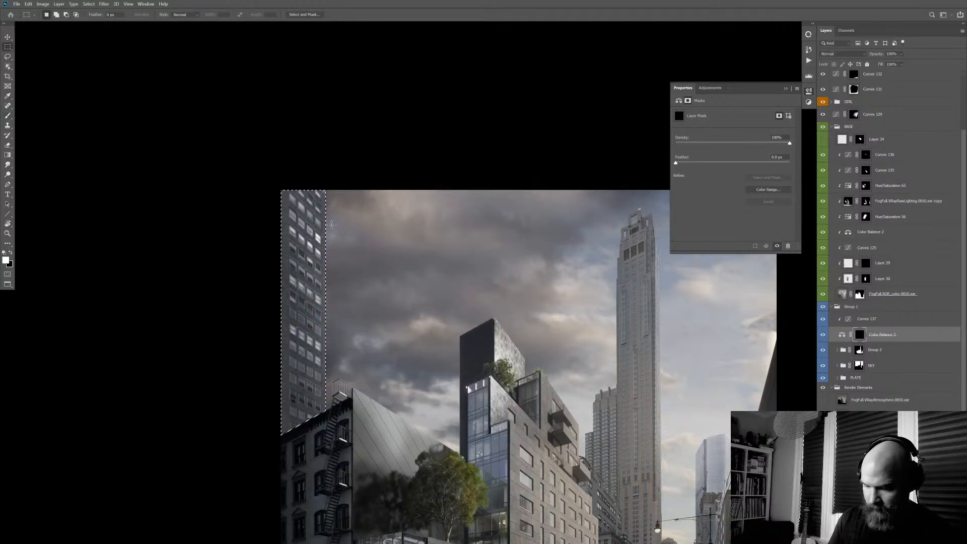
key(b)
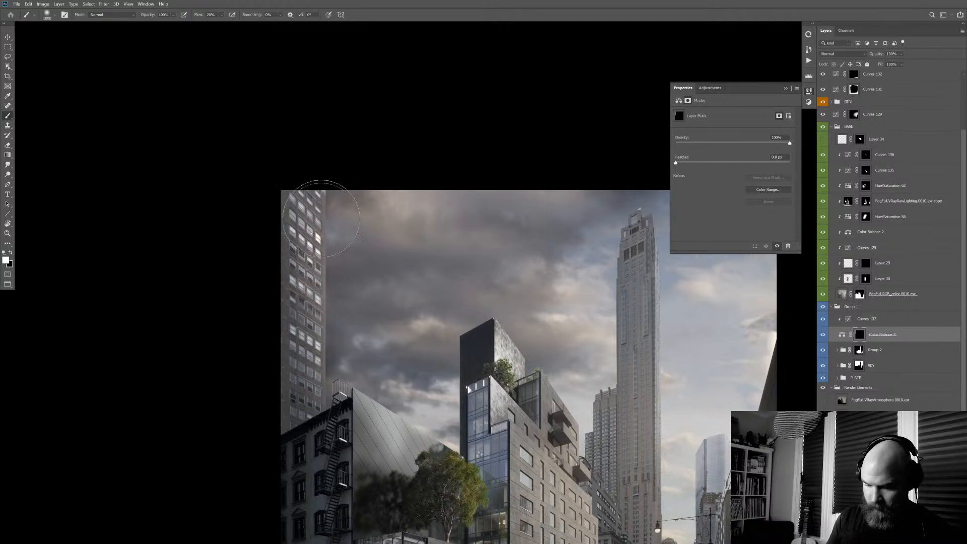
- Review the warmed tower within the whole composition and open the settings of the clipped Curves adjustment above Color Balance
scroll(563, 386, down, 2)
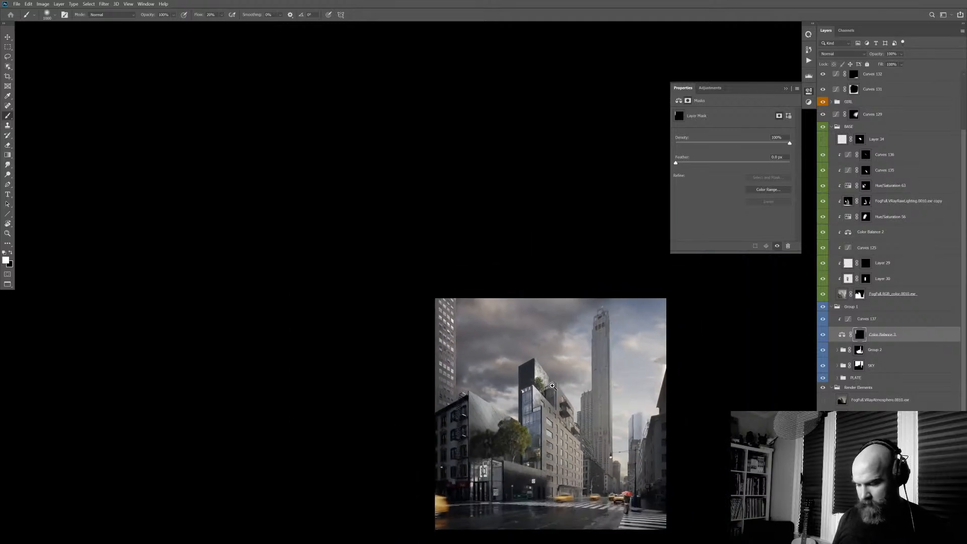
drag(683, 450, 647, 355)
click(866, 320)
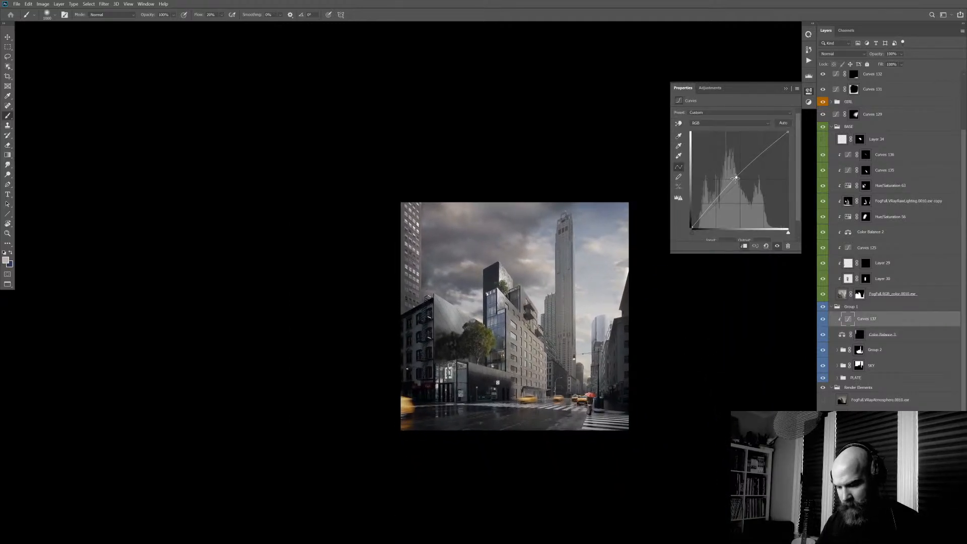
scroll(599, 310, up, 1)
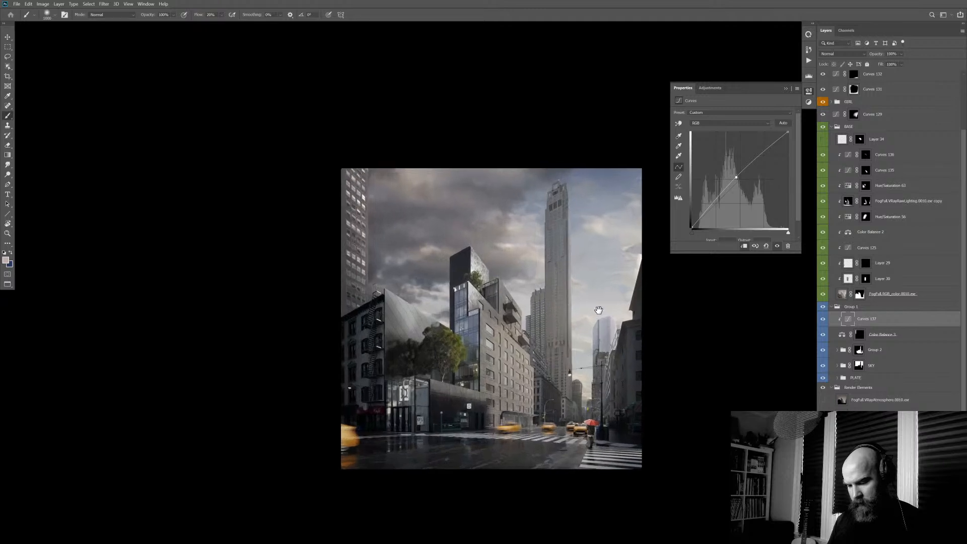
drag(679, 342, 602, 340)
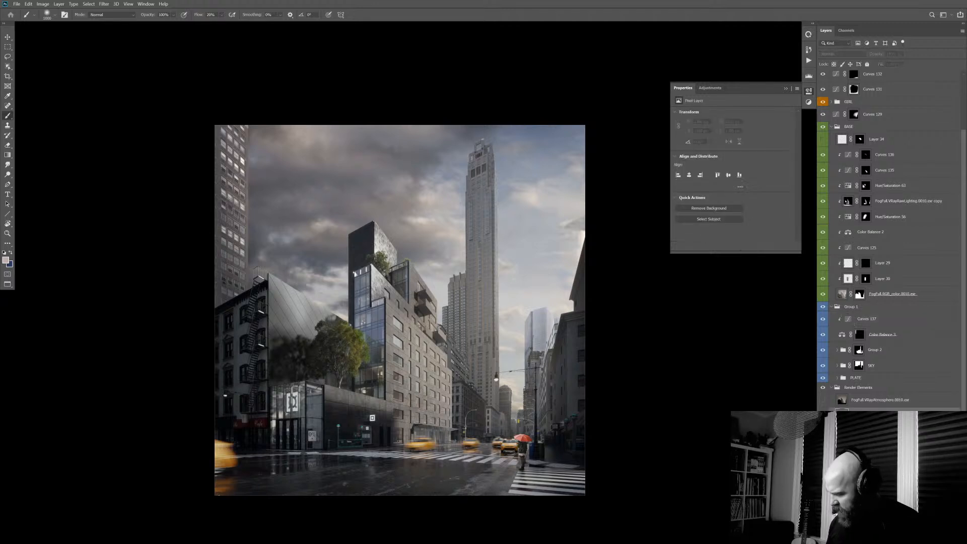
- Show only the Render Elements group to examine its render pass against the composite, and restore the visibility of all layers
key(ctrl+alt+a)
alt+click(823, 388)
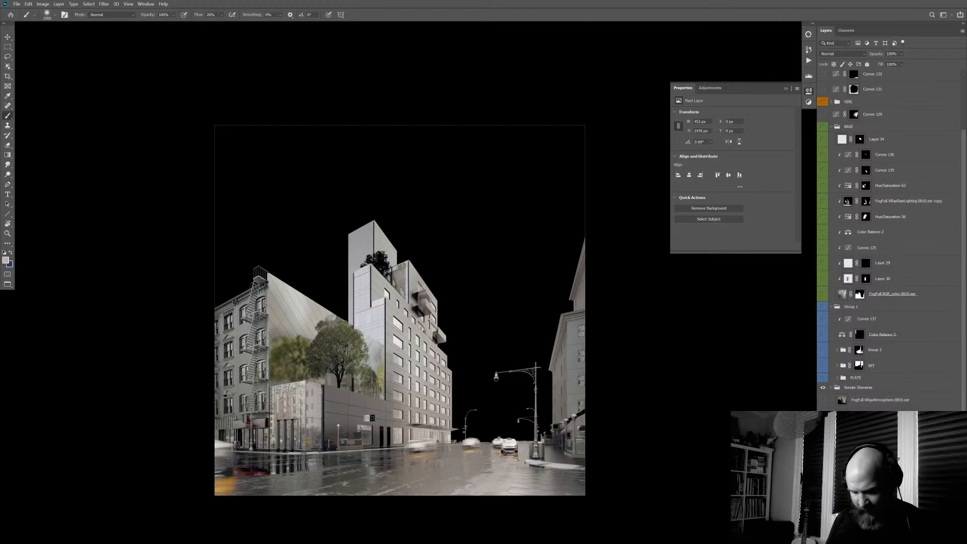
ctrl+click(452, 387)
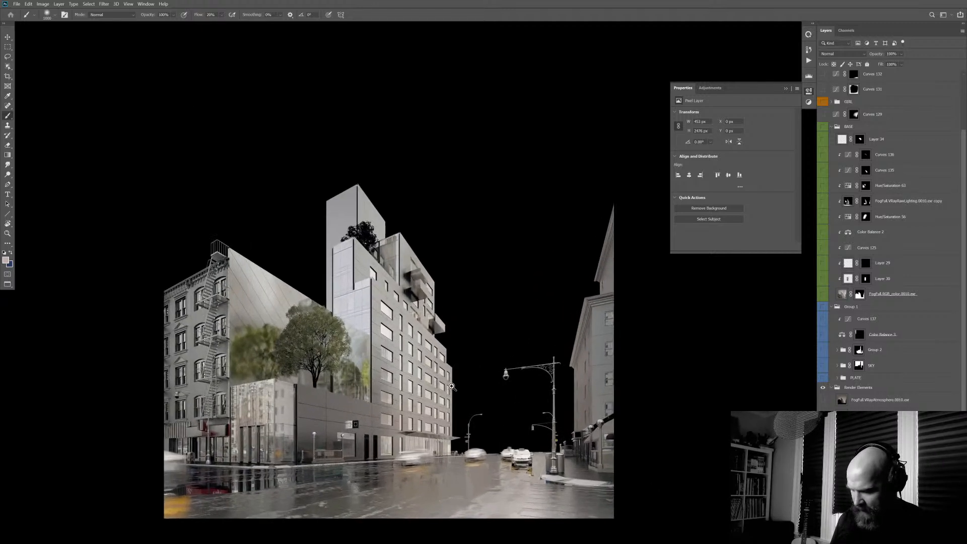
drag(467, 397, 496, 302)
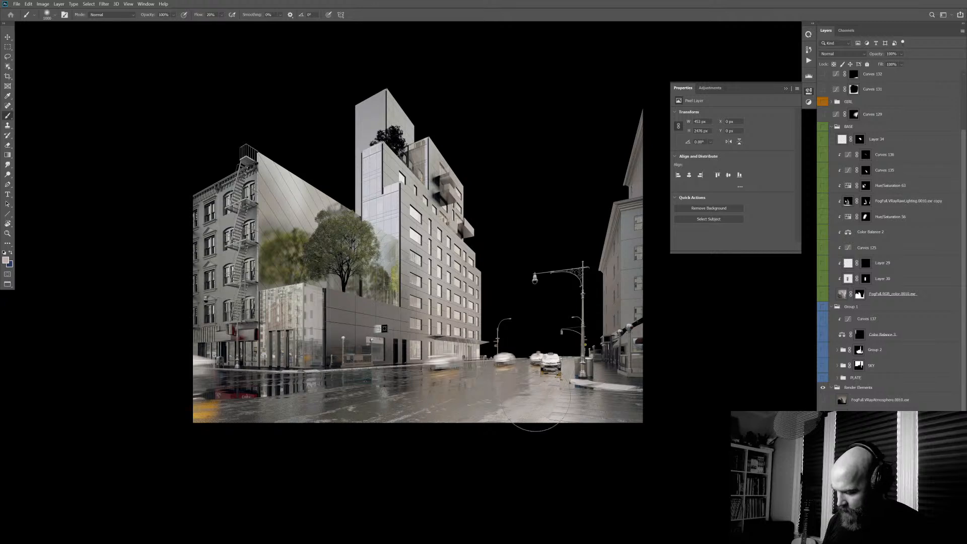
key(ctrl+z)
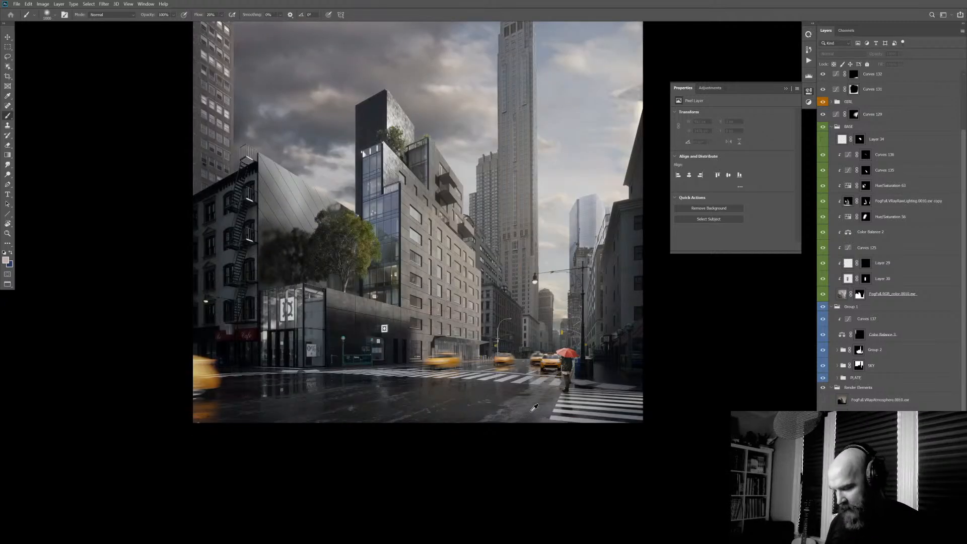
- Stamp all visible layers into a new layer above Hue/Saturation 62 and set its blend mode to Screen
scroll(669, 376, down, 3)
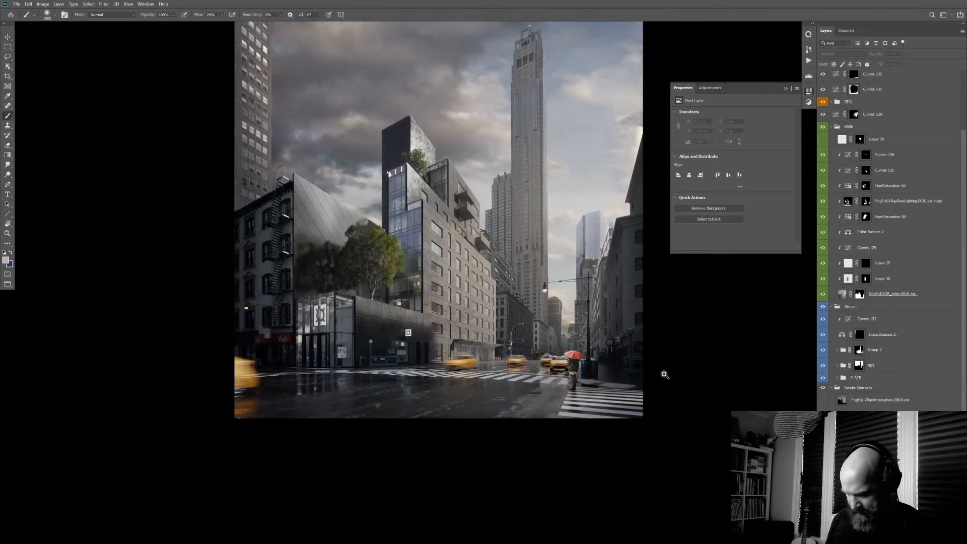
click(809, 91)
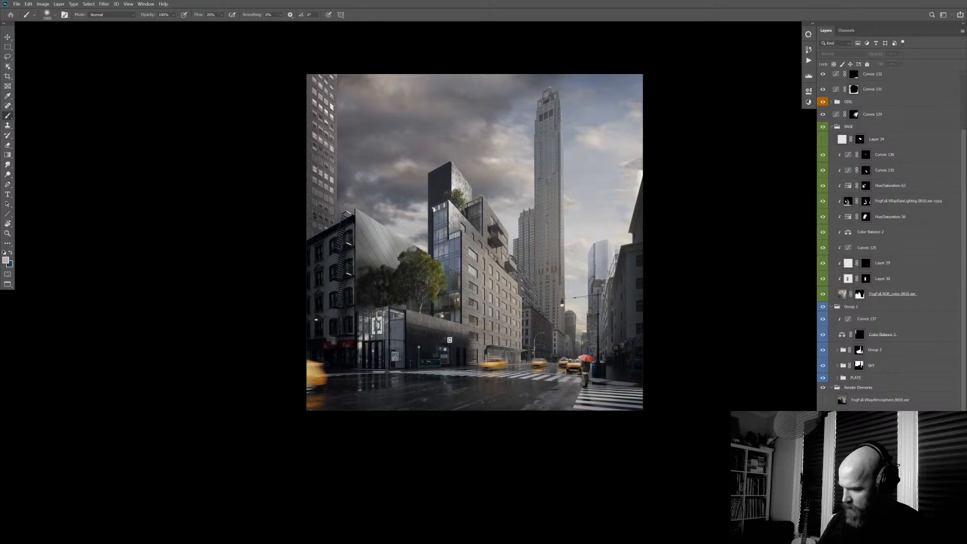
scroll(962, 280, up, 2)
scroll(960, 274, up, 3)
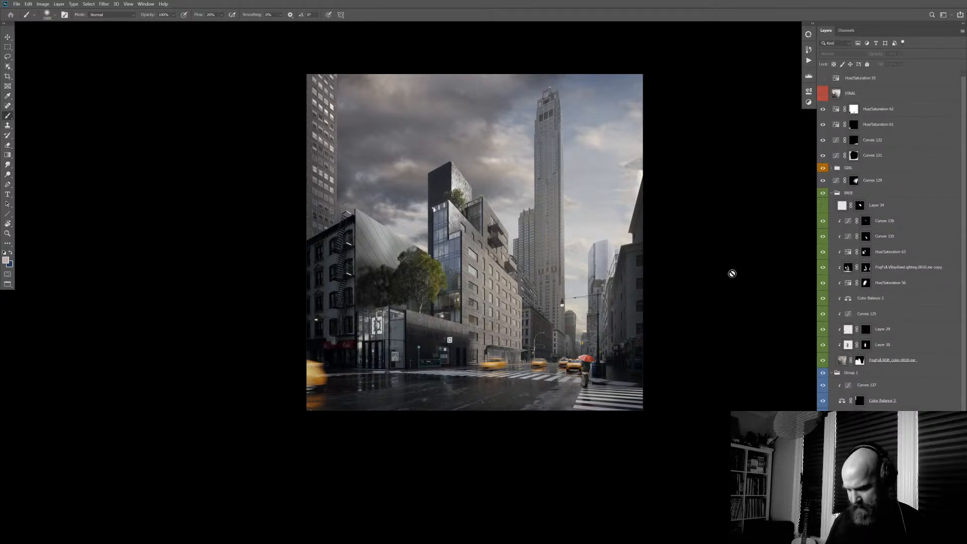
scroll(594, 295, up, 1)
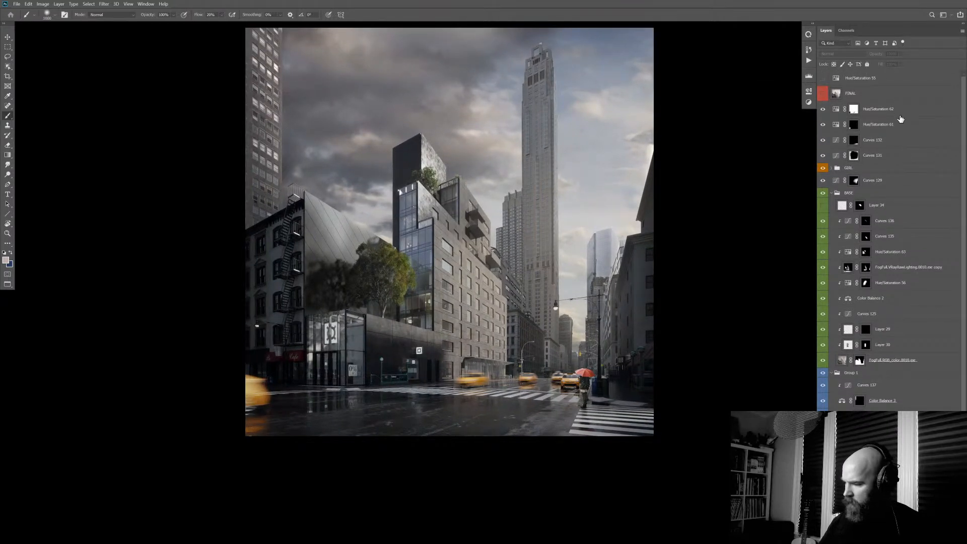
click(900, 112)
key(ctrl+shift+alt+e)
click(841, 54)
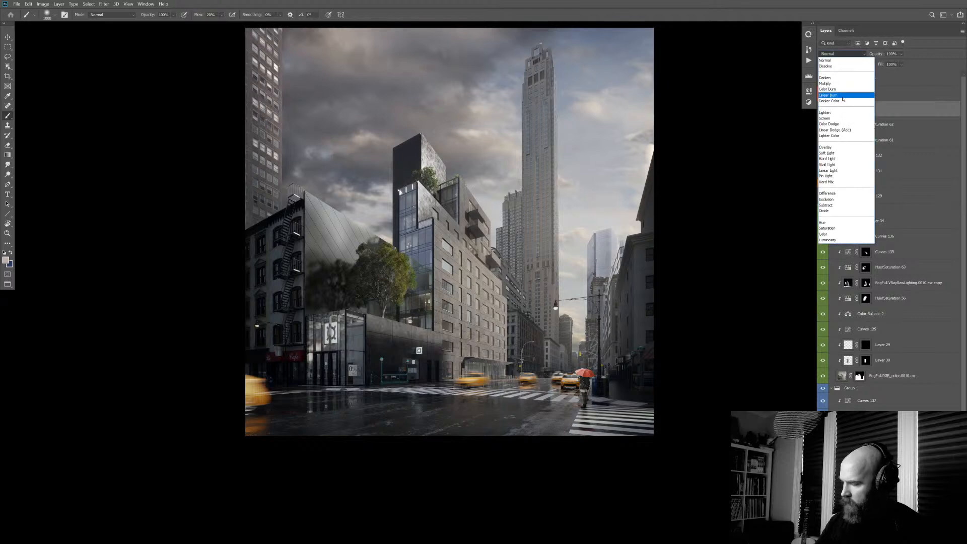
click(846, 119)
- Apply a Gaussian Blur with a radius of 5.2 pixels to the stamped Screen layer
key(ctrl+alt+f)
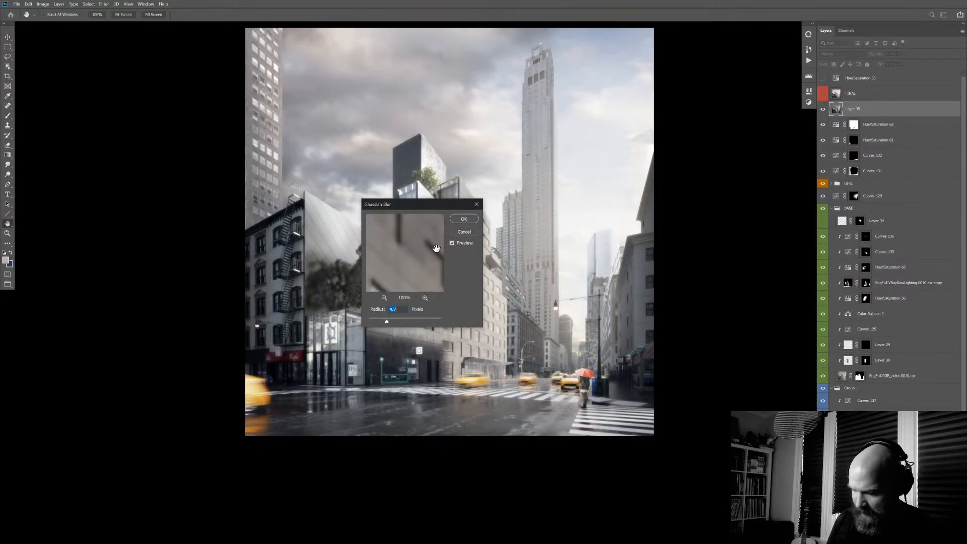
drag(393, 322, 391, 323)
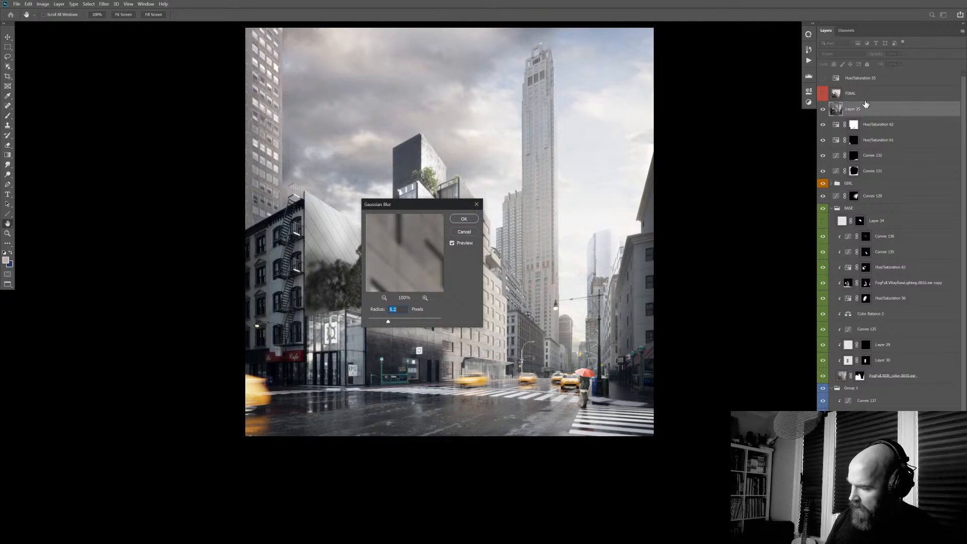
click(464, 219)
key(b)
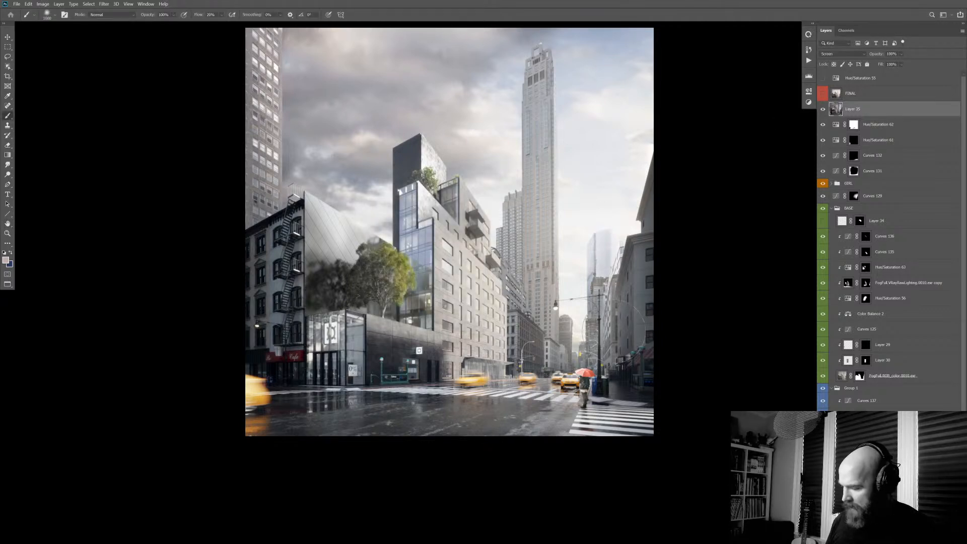
- Add a Hue/Saturation adjustment clipped to the blurred Screen layer and raise its saturation
key(ctrl+u)
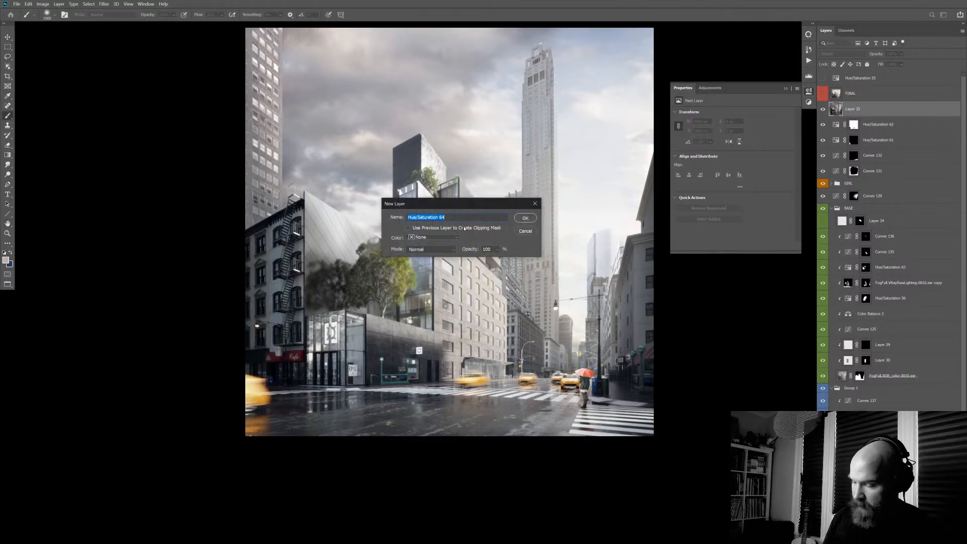
key(Return)
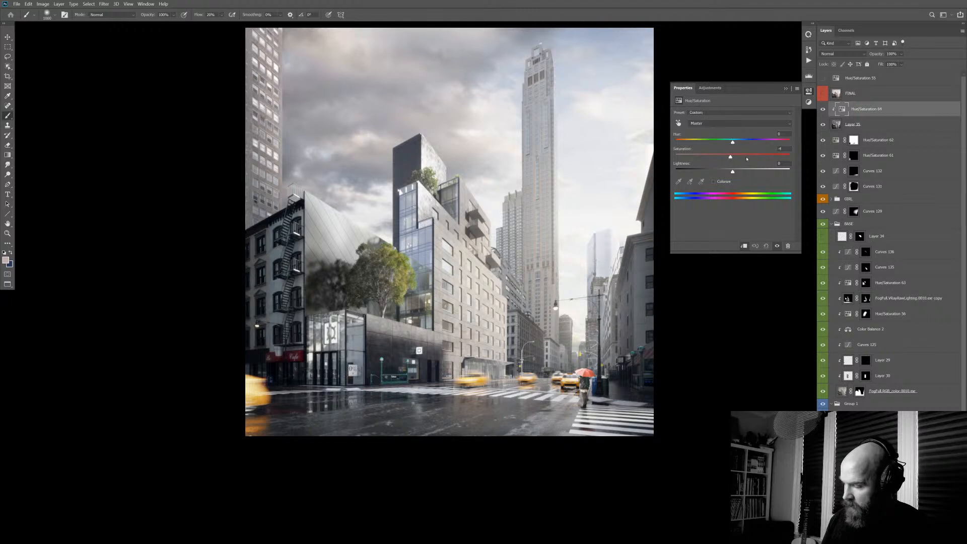
- Add a second clipped Hue/Saturation adjustment, colorize it with hue 36 and saturation 32, and lower its opacity
key(ctrl+u)
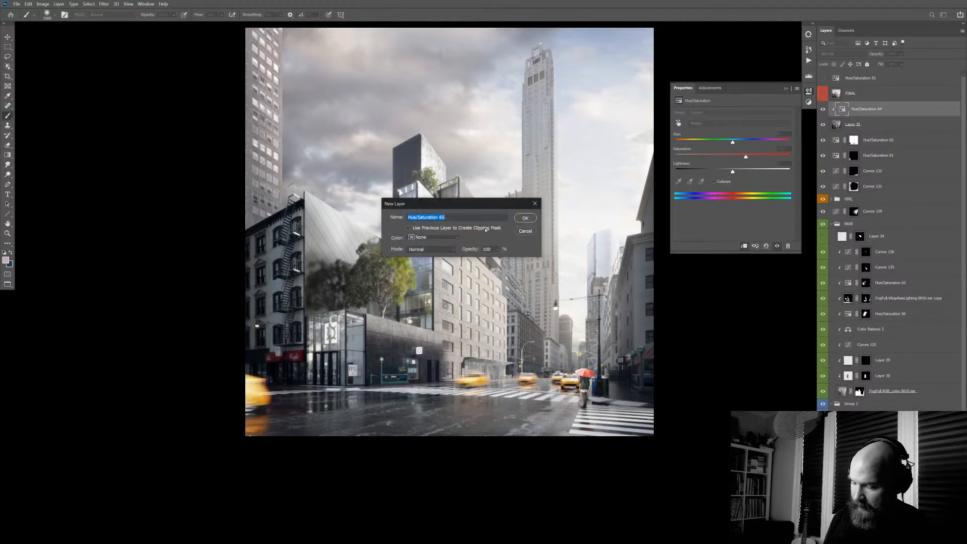
key(Return)
click(714, 182)
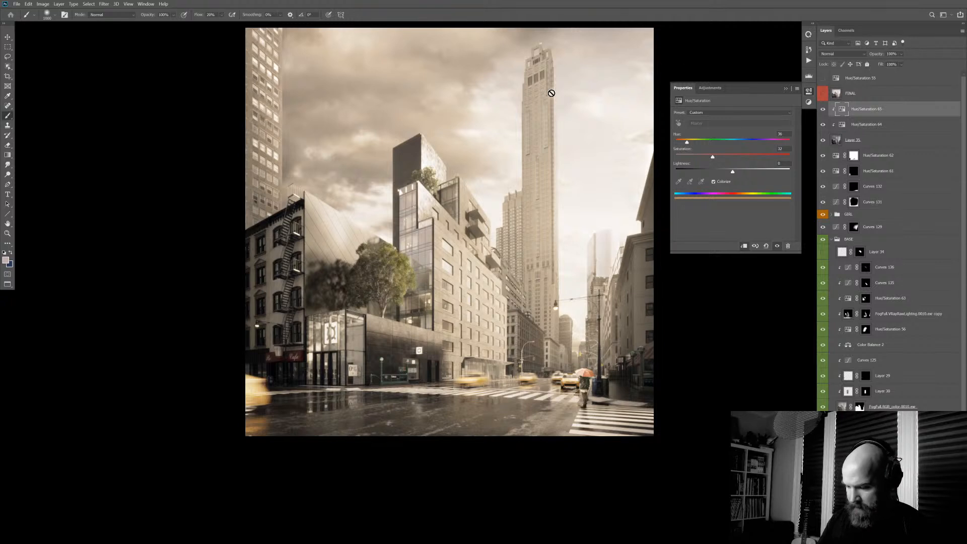
drag(878, 54, 505, 97)
click(881, 157)
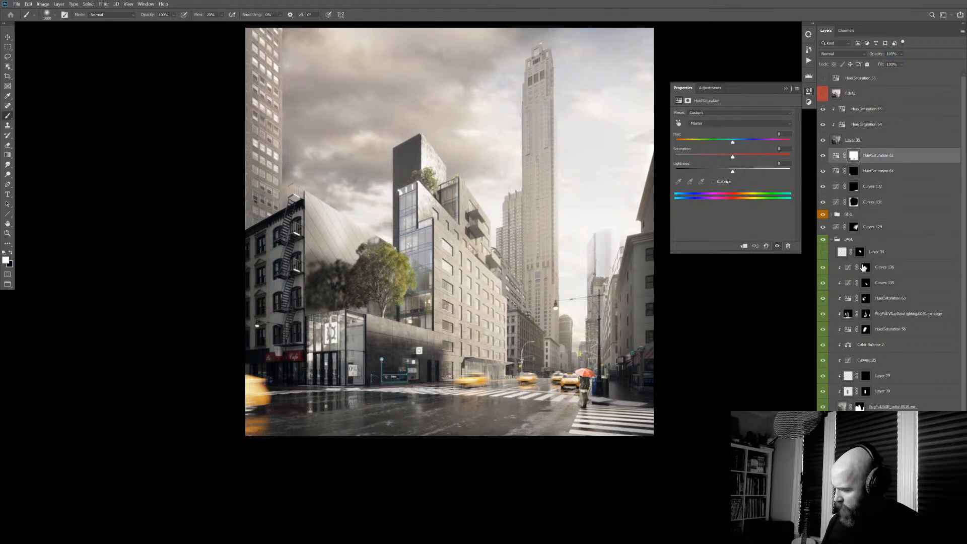
- Delete the hidden Layer 34 at the top of the BASE group
click(890, 255)
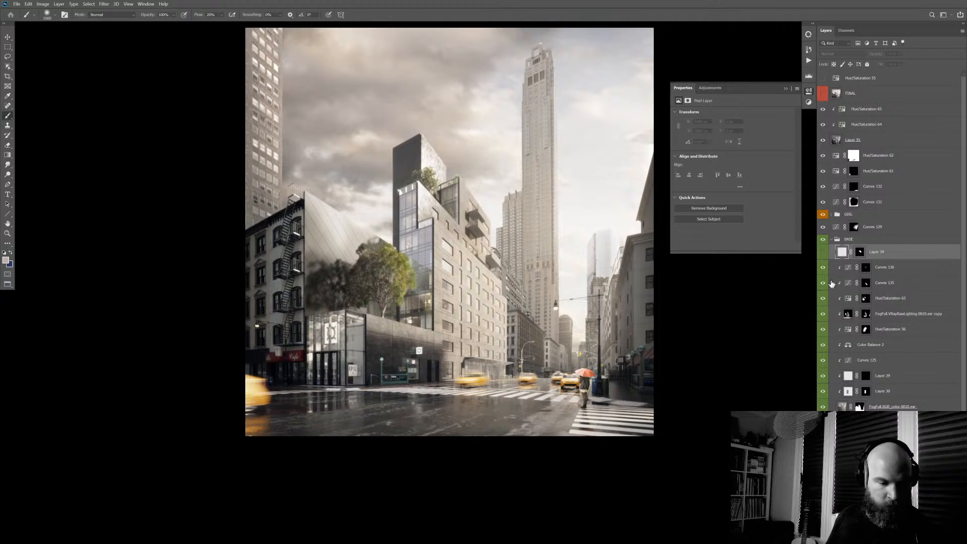
key(Delete)
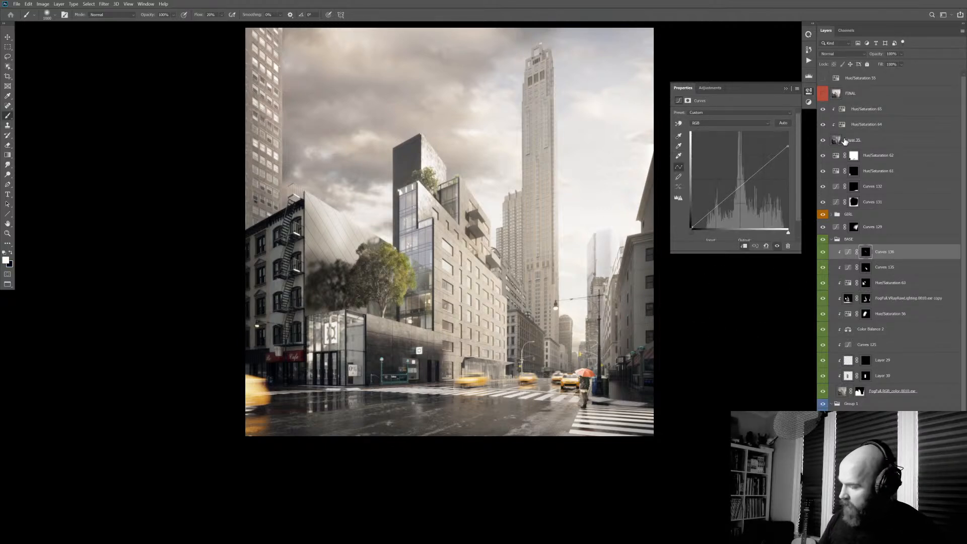
- Compare the image with and without the Screen glow layer and examine the tree and surrounding facades up close
click(823, 140)
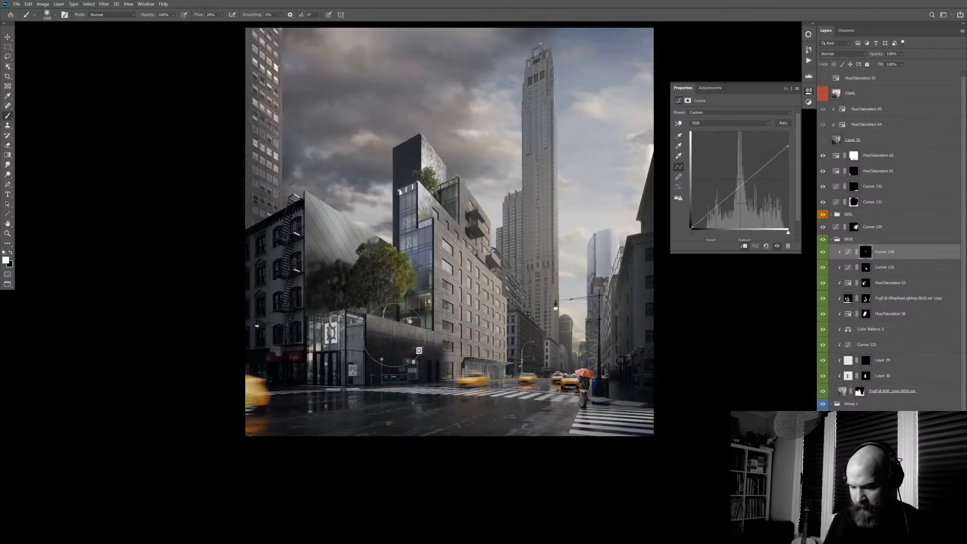
scroll(383, 269, up, 3)
key(bracketleft)
key(bracketleft)
key(bracketleft)
key(bracketleft)
key(bracketleft)
key(bracketleft)
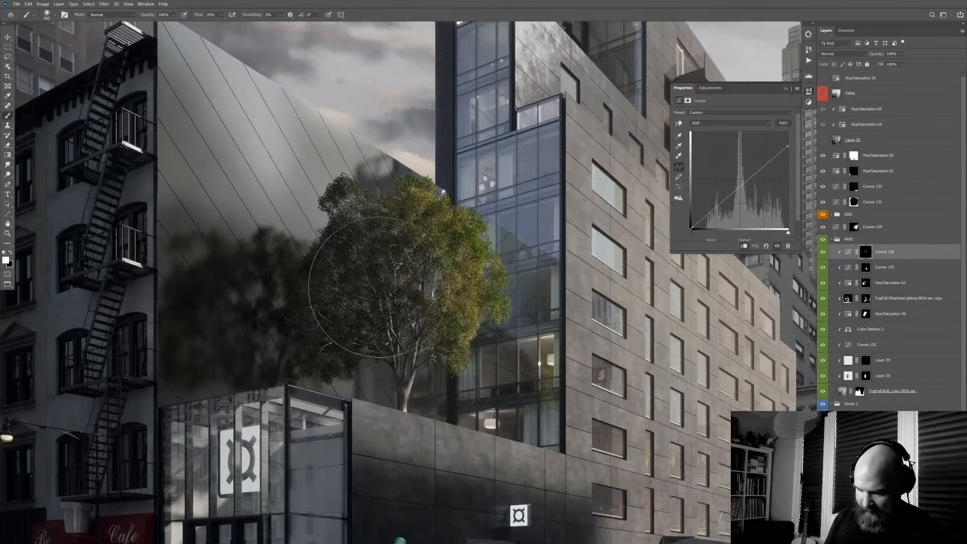
key(bracketleft)
key(bracketleft)
key(bracketleft)
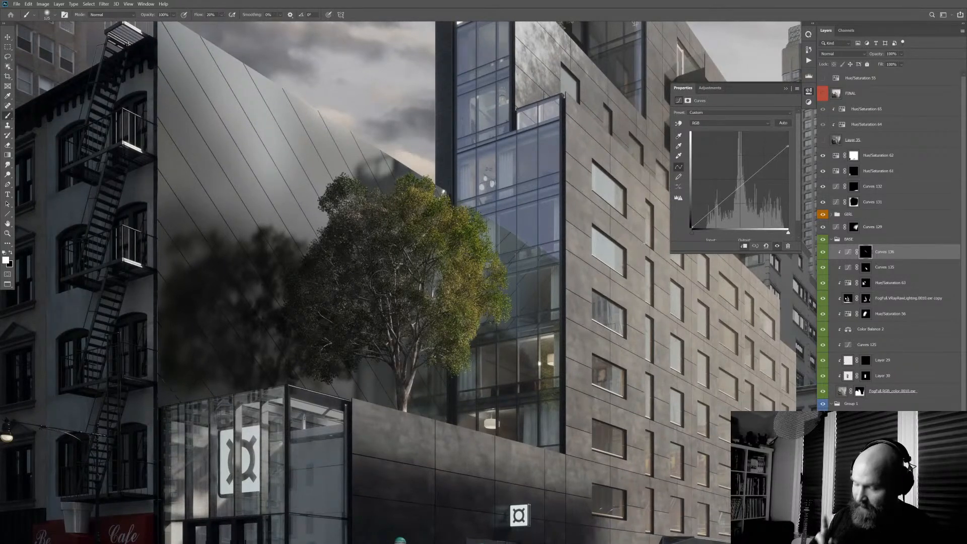
scroll(539, 295, down, 4)
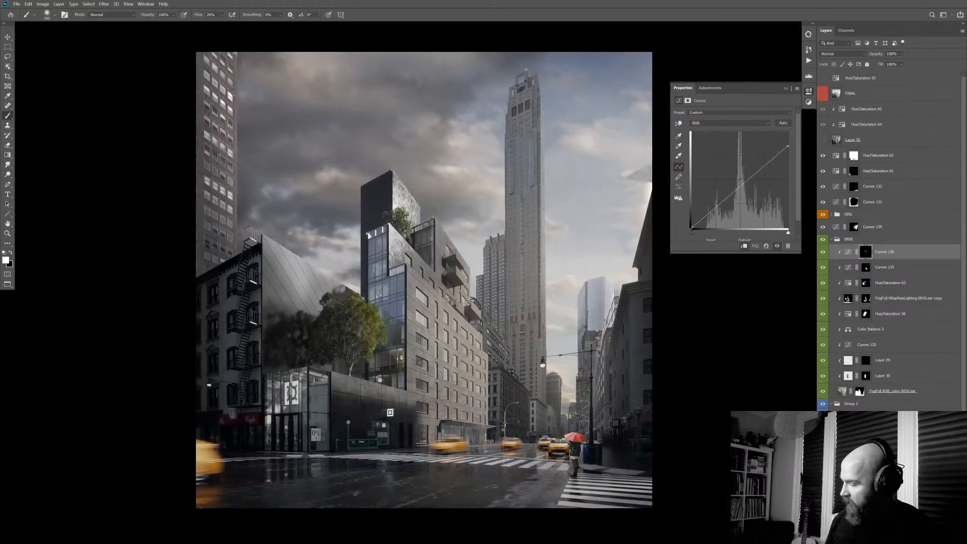
click(823, 140)
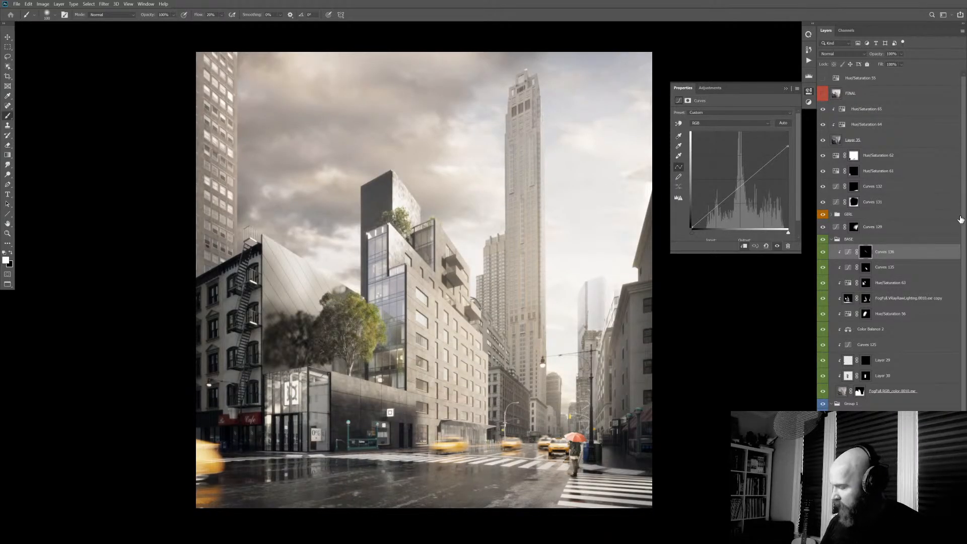
- Compare the image with and without the two top Curves layers and Hue/Saturation 63 in the BASE group
scroll(961, 218, down, 1)
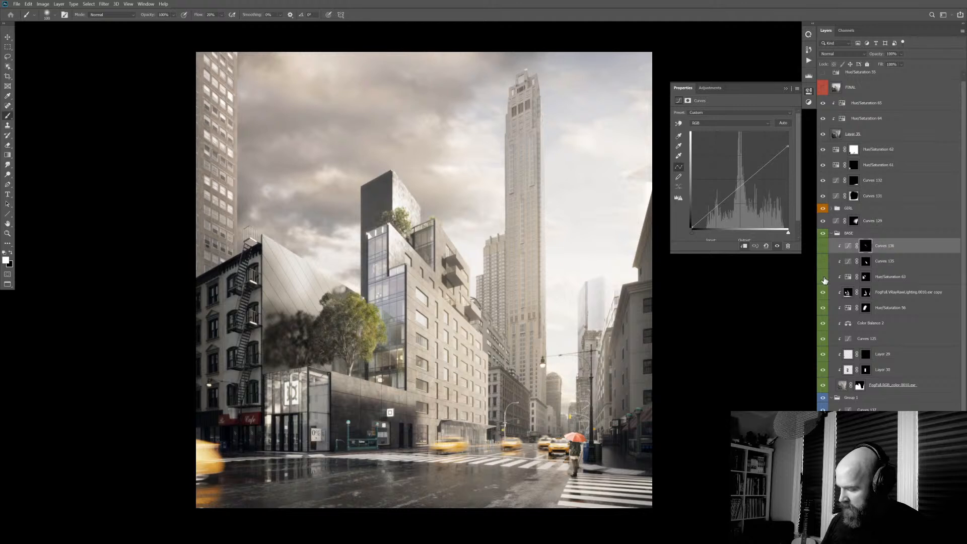
drag(824, 246, 825, 278)
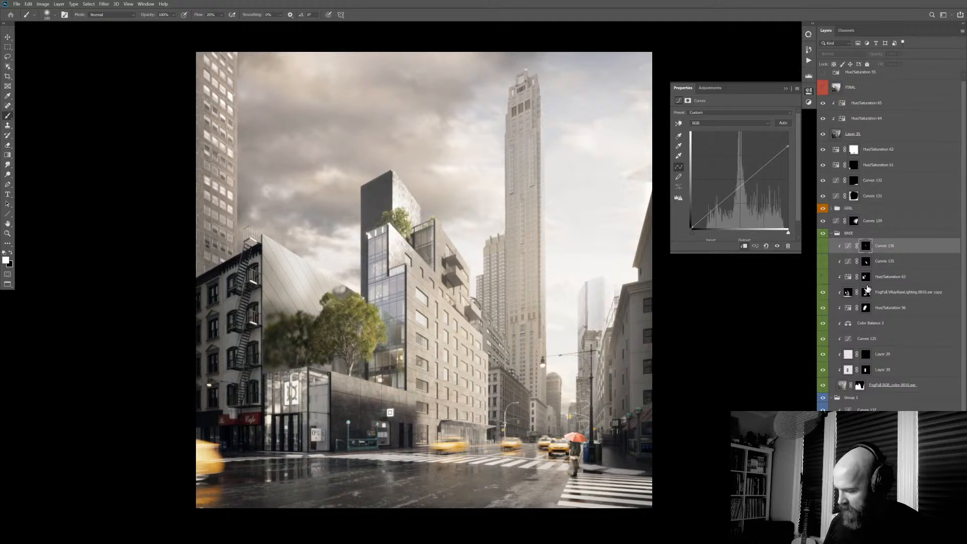
click(824, 277)
click(823, 277)
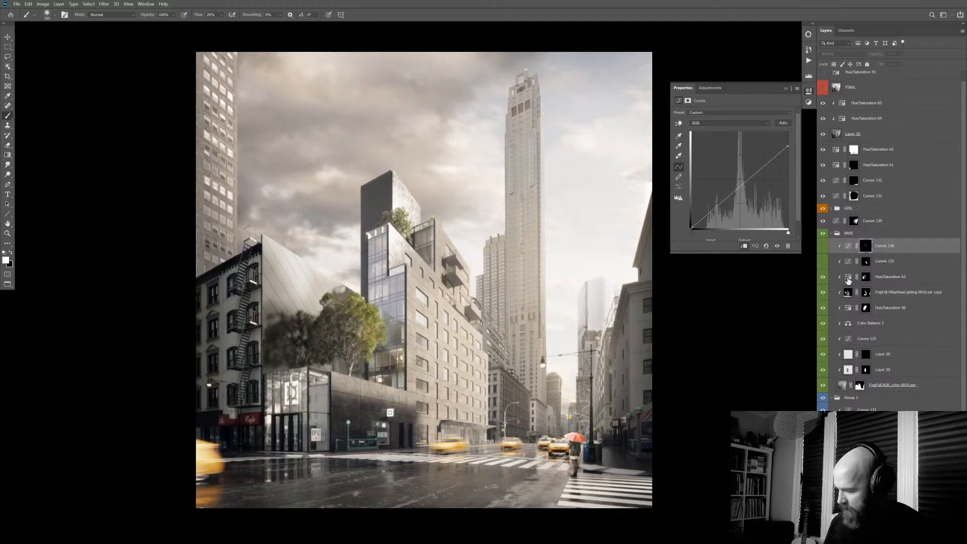
click(824, 261)
click(824, 246)
click(823, 276)
- Lower the opacity of the Hue/Saturation 63 adjustment to 39%
click(866, 277)
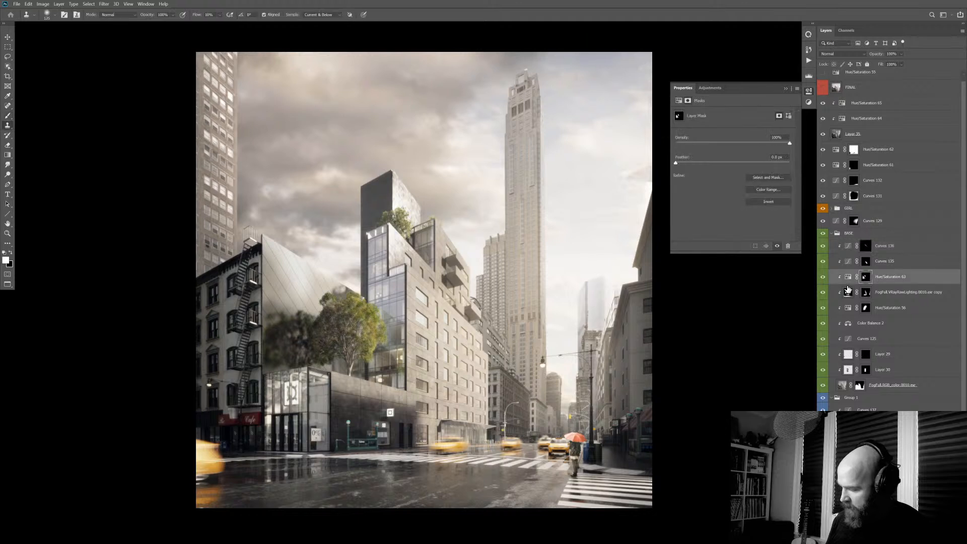
key(s)
drag(880, 60, 820, 57)
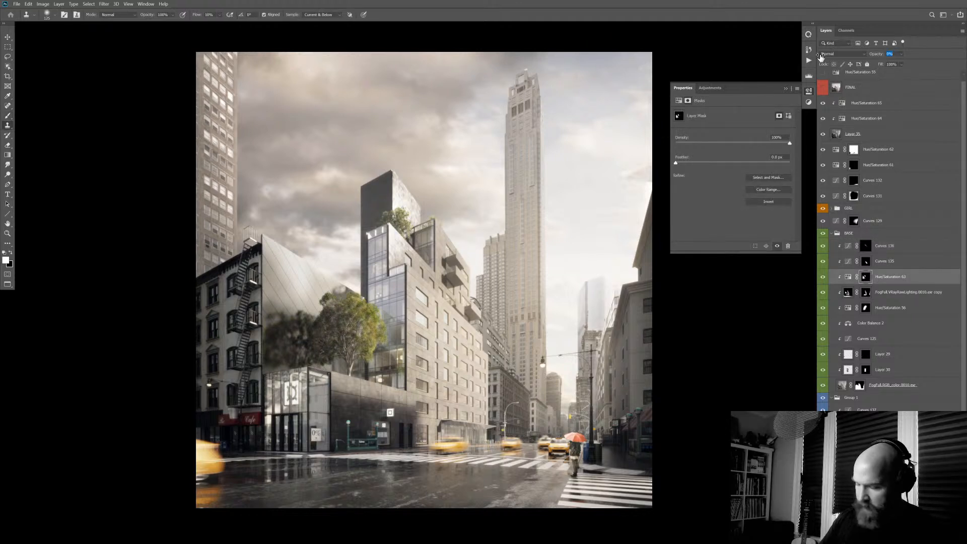
text(38)
key(Return)
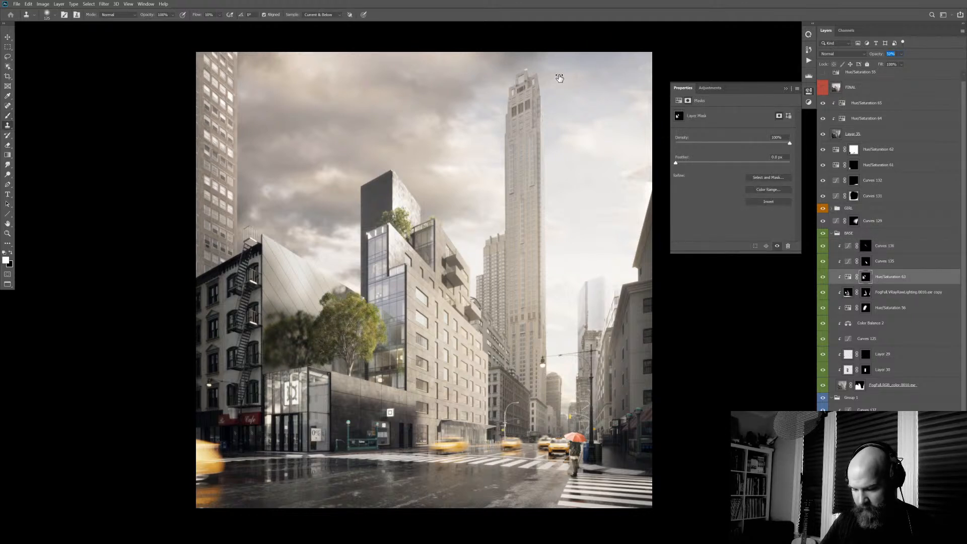
key(l)
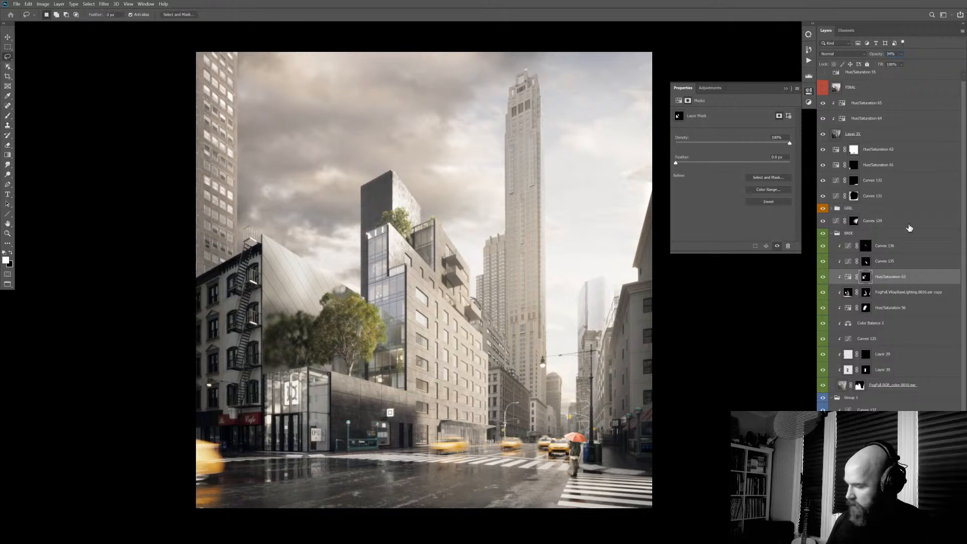
- Select the blurred Screen glow layer and add a white layer mask to it
scroll(964, 257, up, 1)
key(alt+period)
key(alt+bracketleft)
key(alt+bracketleft)
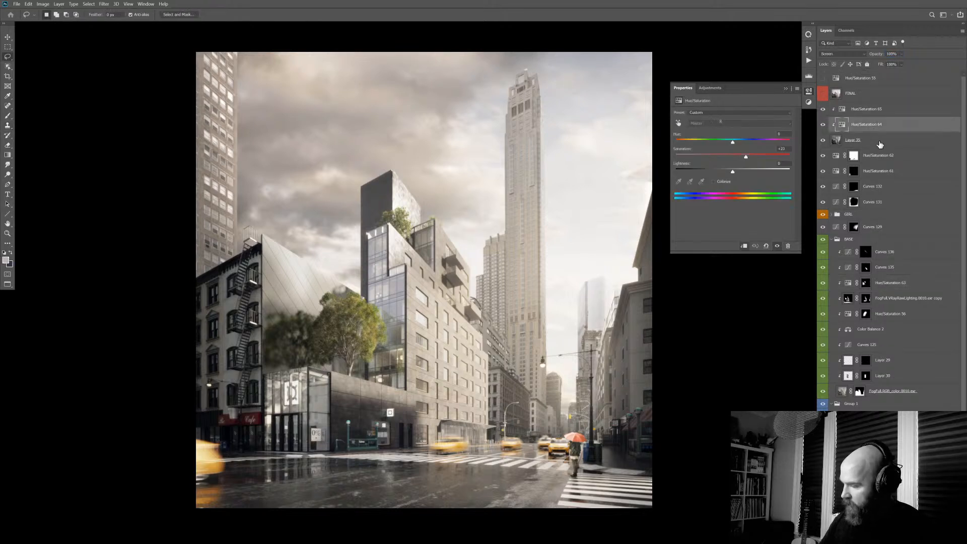
alt+click(609, 322)
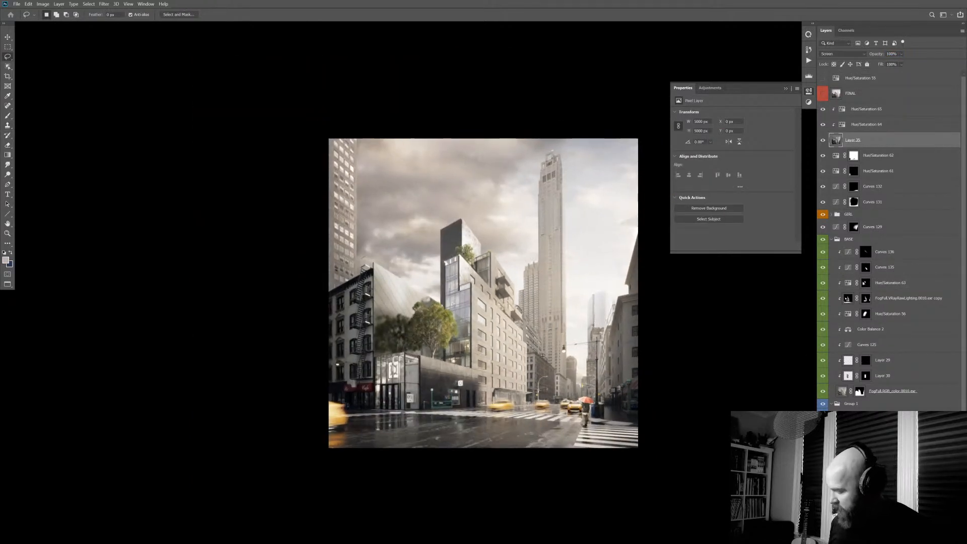
key(ctrl+shift+m)
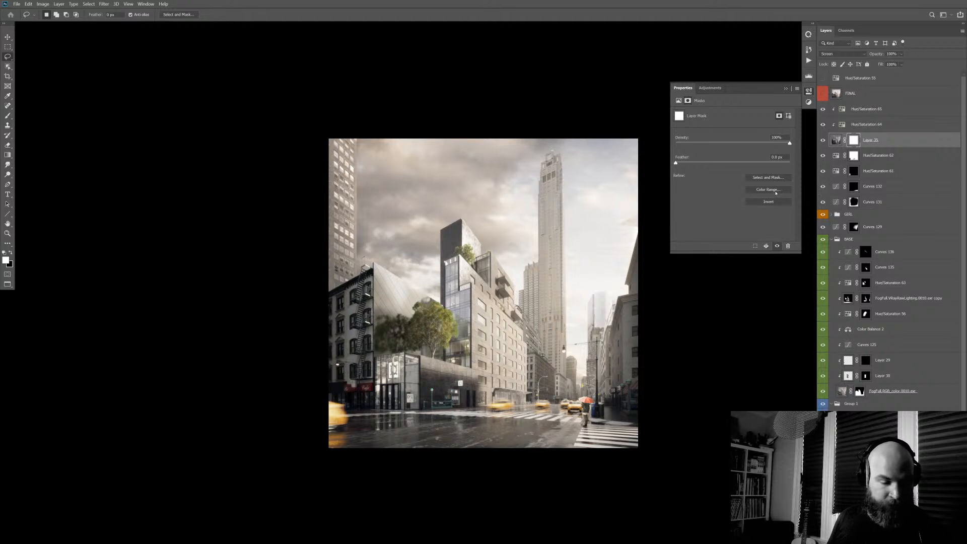
- Darken the glow layer's mask with Levels by setting the white output level to 60
key(ctrl+l)
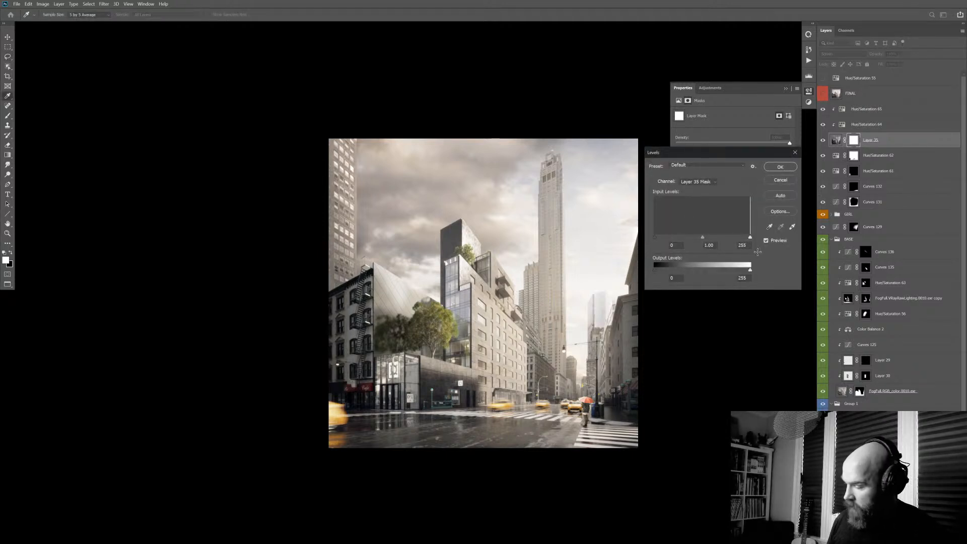
drag(751, 270, 683, 270)
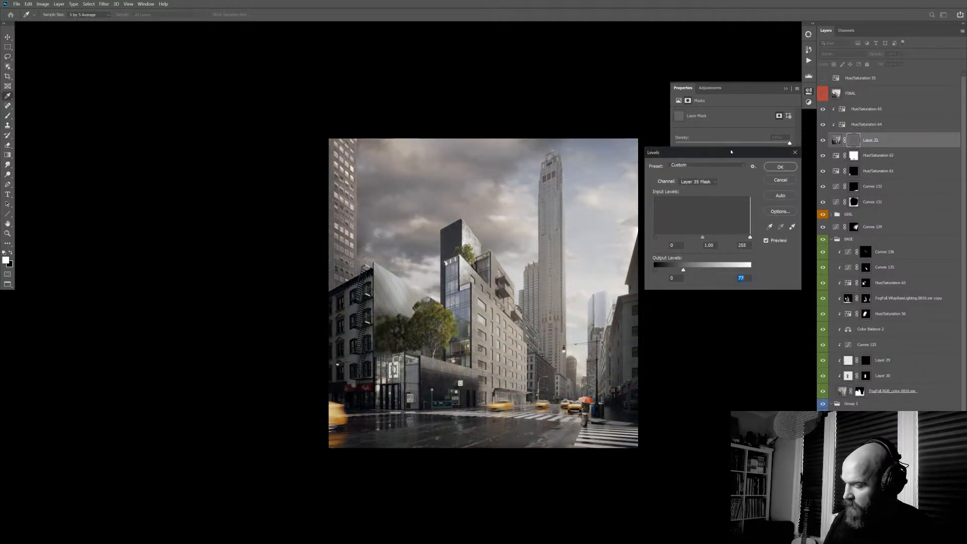
drag(716, 152, 732, 144)
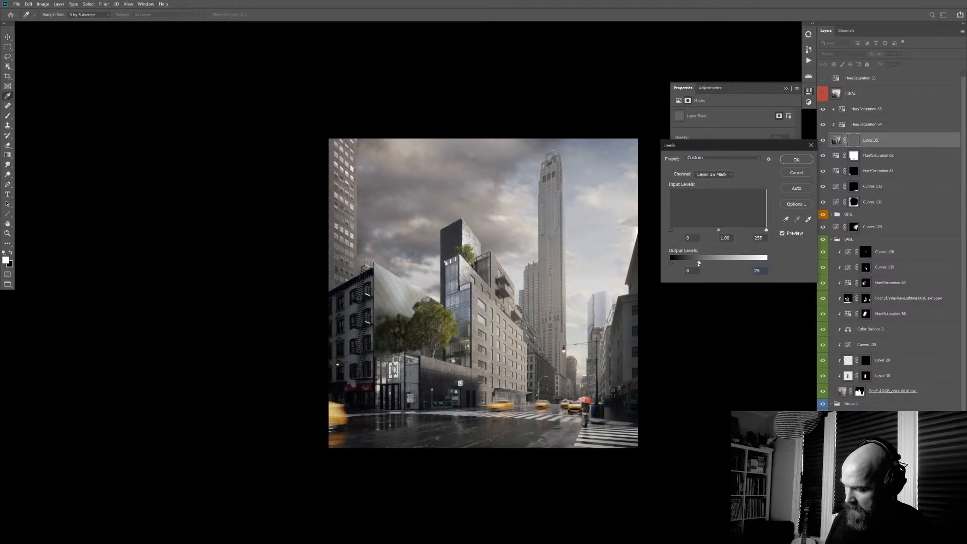
drag(698, 264, 706, 263)
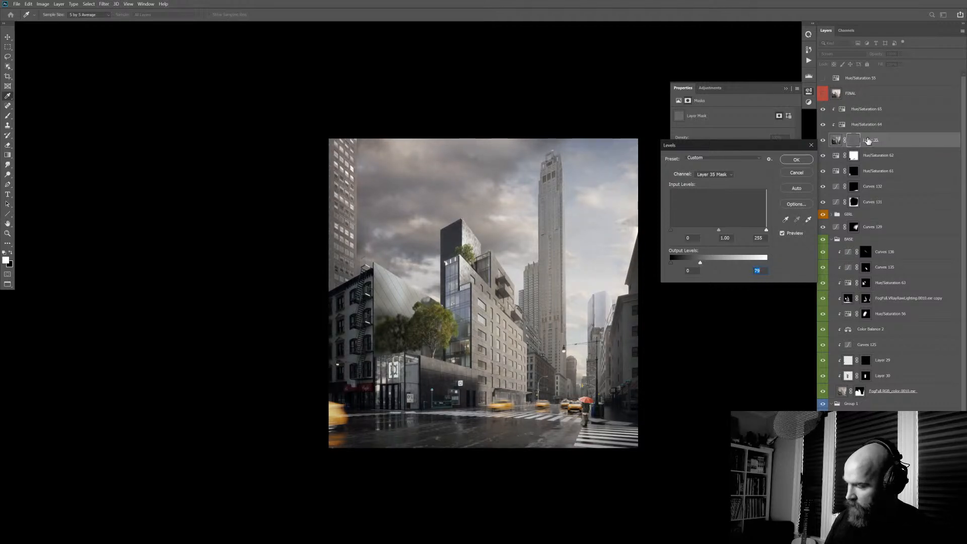
drag(701, 263, 696, 264)
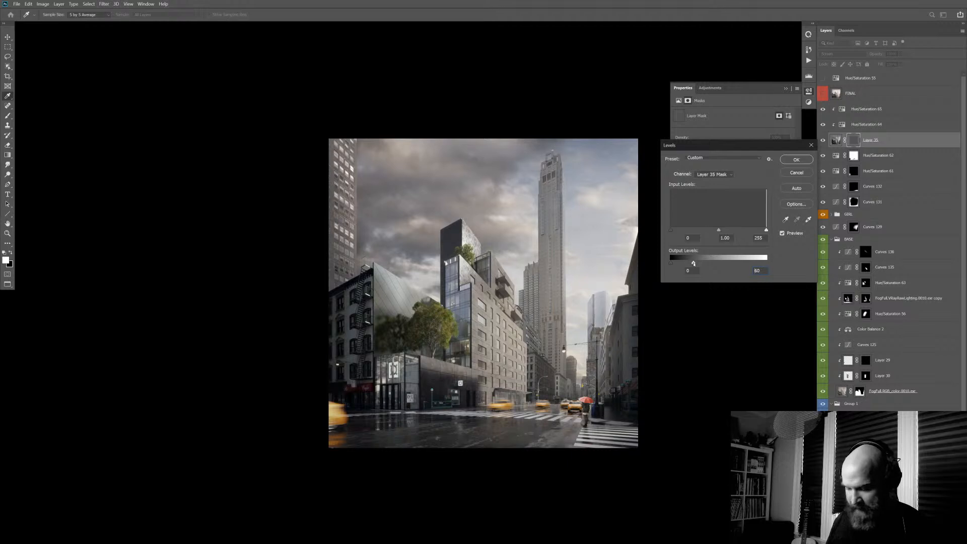
click(795, 160)
key(l)
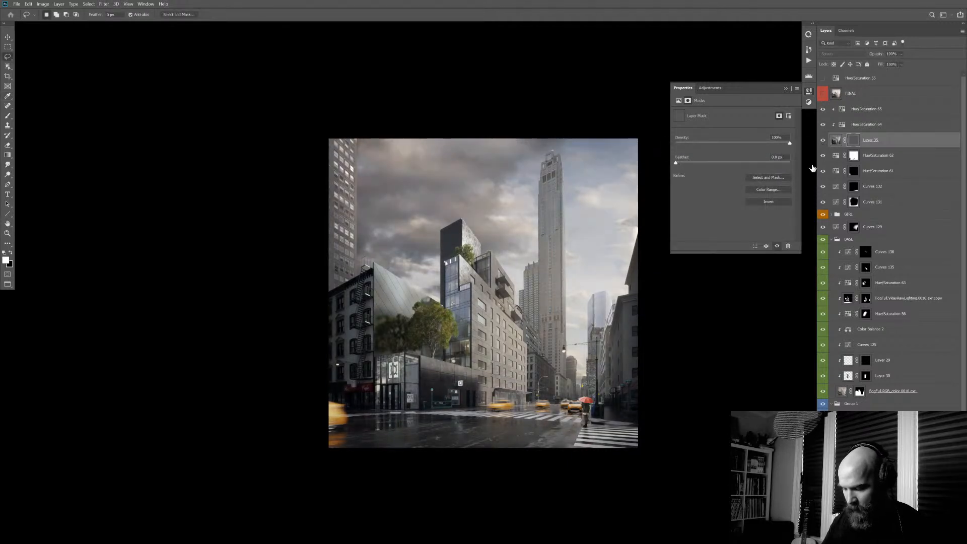
- Paint white into the glow layer's mask with a large soft brush at 7% flow, from the distant street across the brick facade
scroll(600, 295, up, 2)
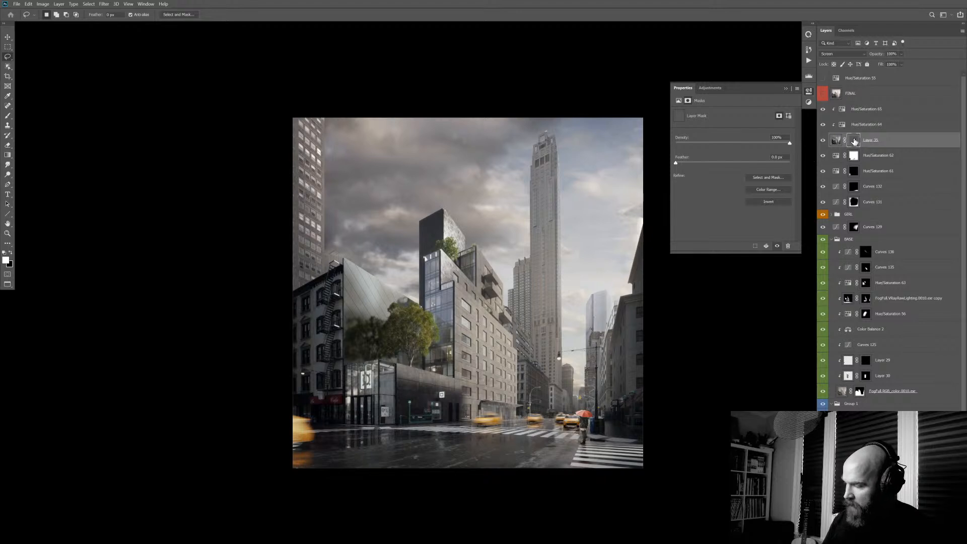
key(b)
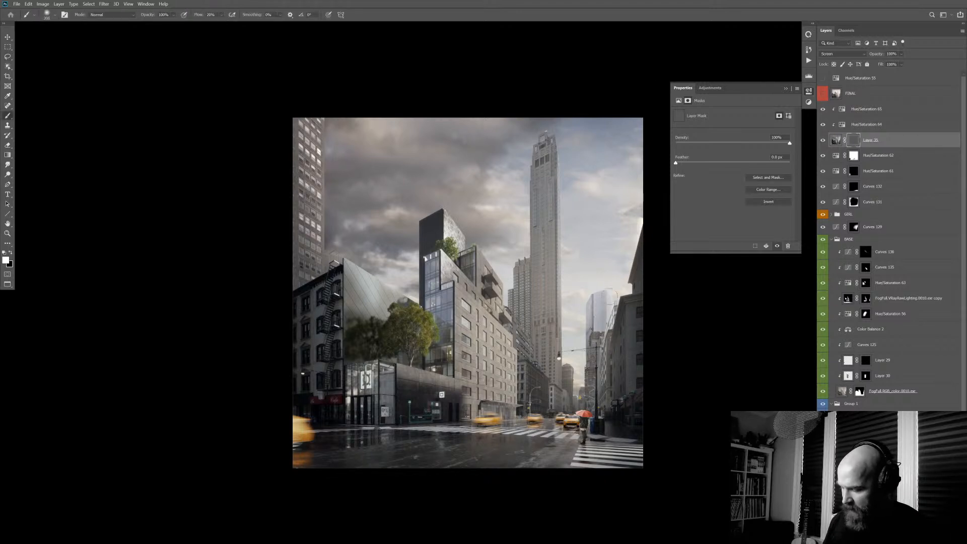
key(bracketright)
key(bracketright)
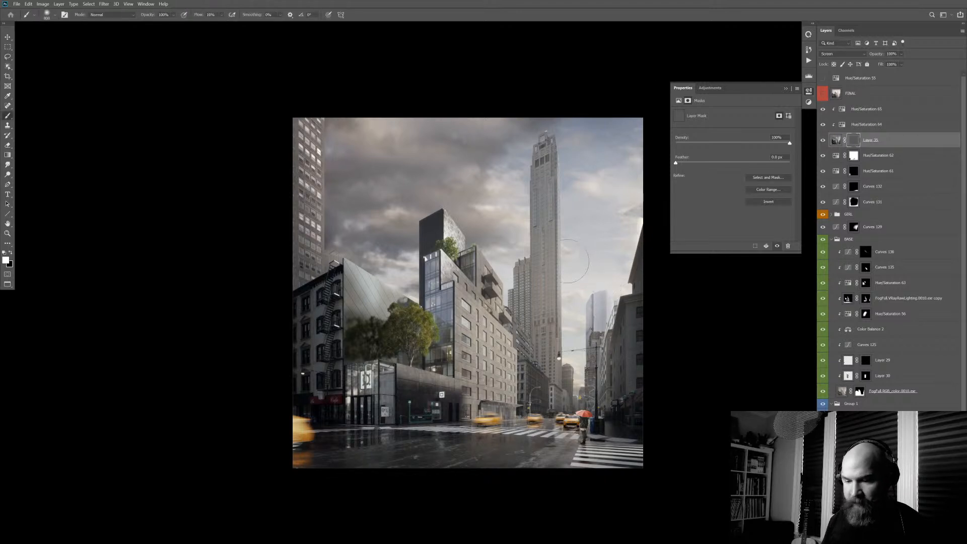
key(shift+1)
key(bracketleft)
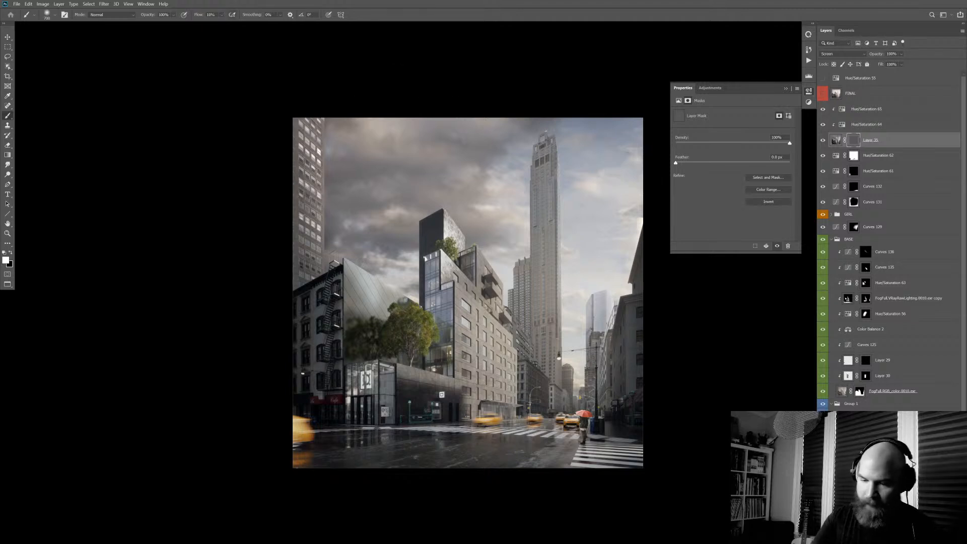
drag(199, 15, 198, 15)
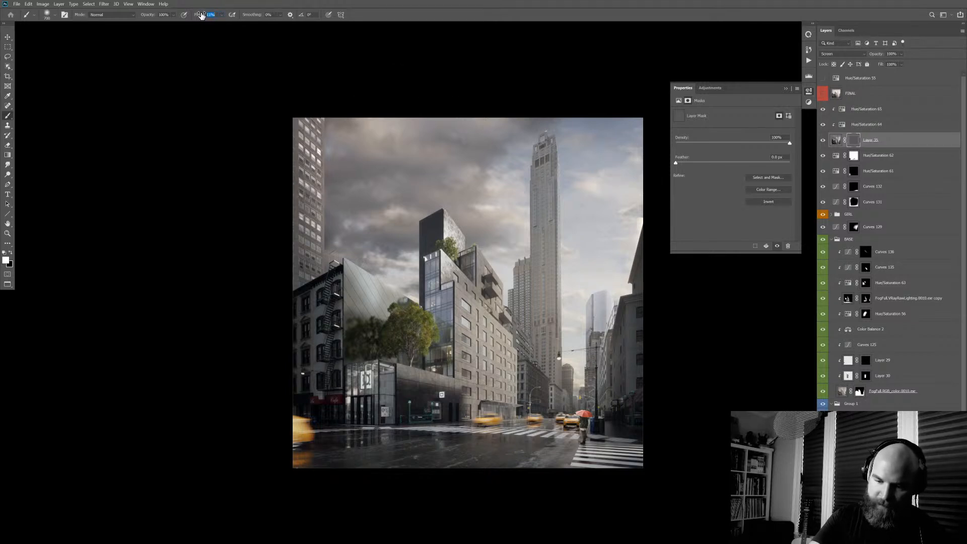
drag(201, 16, 197, 16)
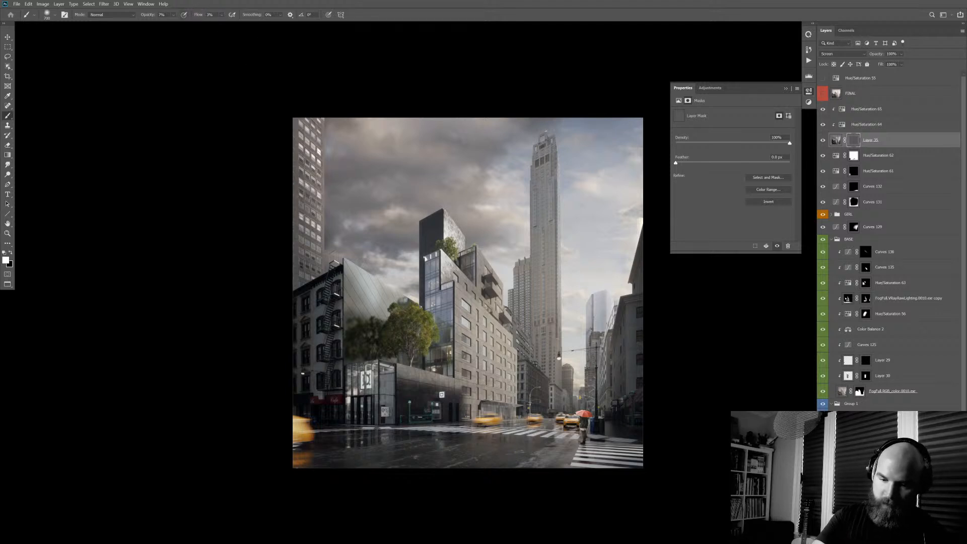
drag(146, 15, 273, 34)
drag(200, 16, 198, 16)
key(bracketright)
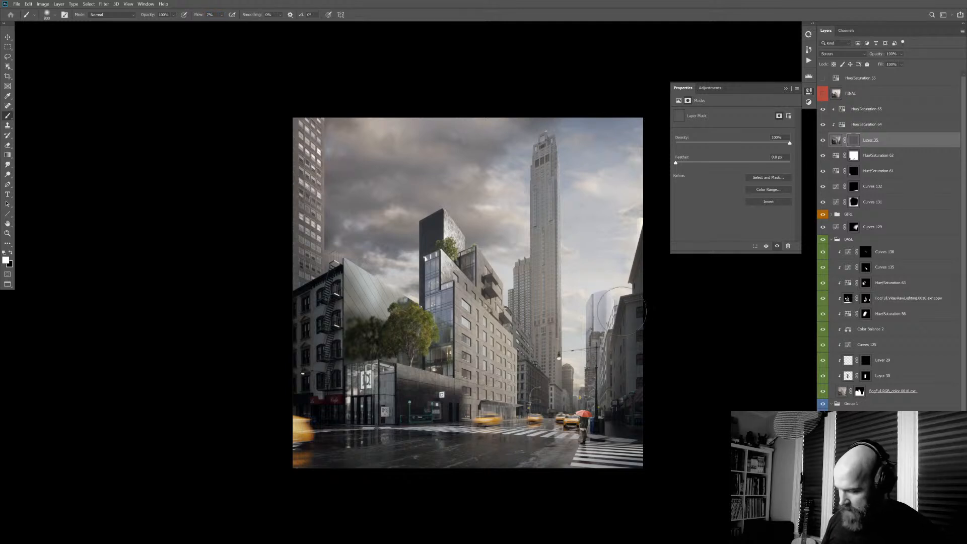
key(bracketright)
key(bracketright)
key(bracketright)
key(bracketright)
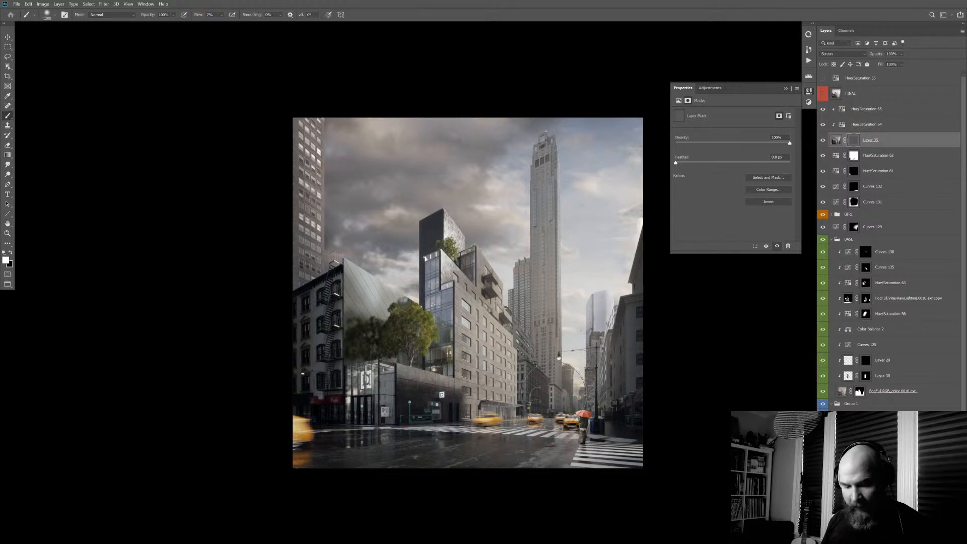
mouse_move(612, 310)
mouse_down()
mouse_move(596, 378)
mouse_move(629, 288)
mouse_move(592, 320)
mouse_move(565, 328)
mouse_move(573, 306)
mouse_move(520, 317)
mouse_move(509, 302)
mouse_move(509, 264)
mouse_move(481, 297)
mouse_up()
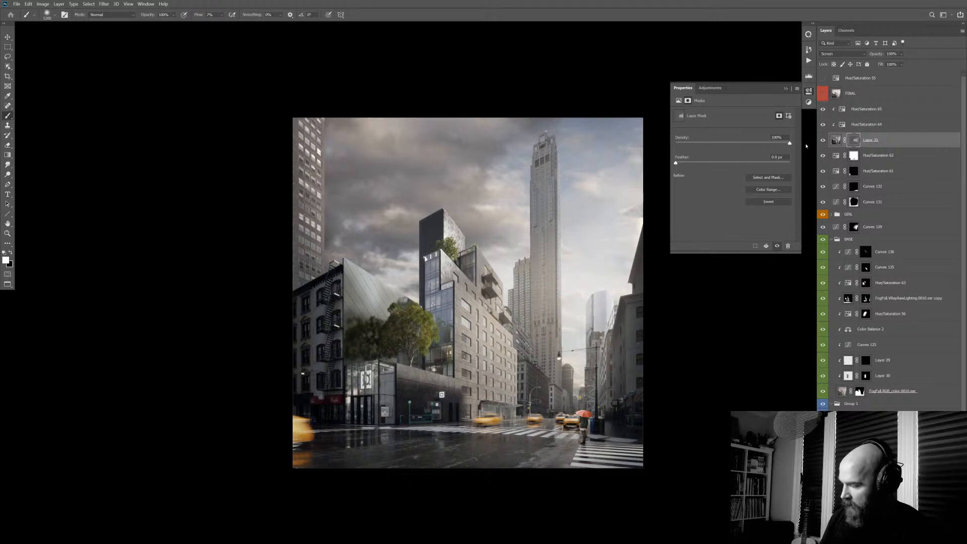
- Check the glow layer's mask and paint more white into it with progressively smaller soft brush sizes at 7% flow
alt+click(855, 144)
alt+click(856, 146)
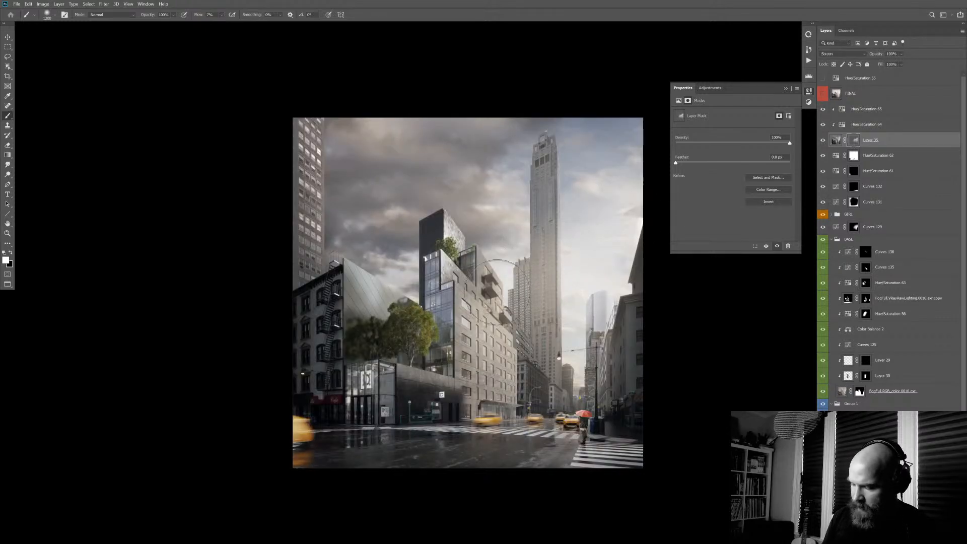
key(bracketleft)
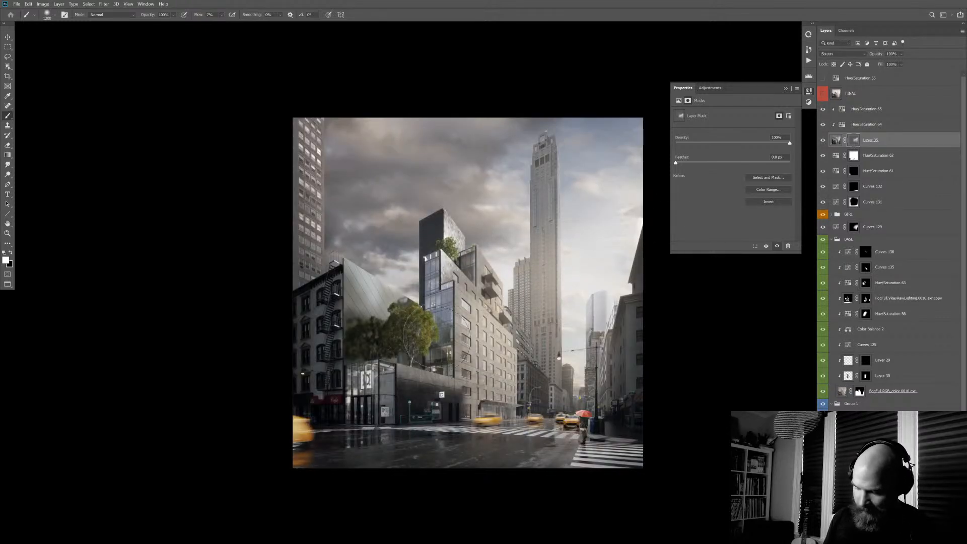
key(bracketleft)
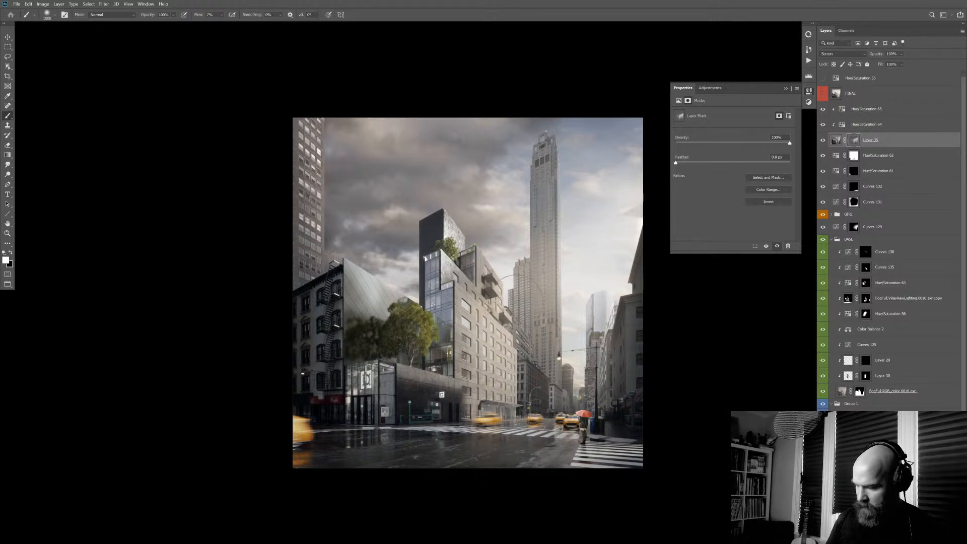
key(bracketleft)
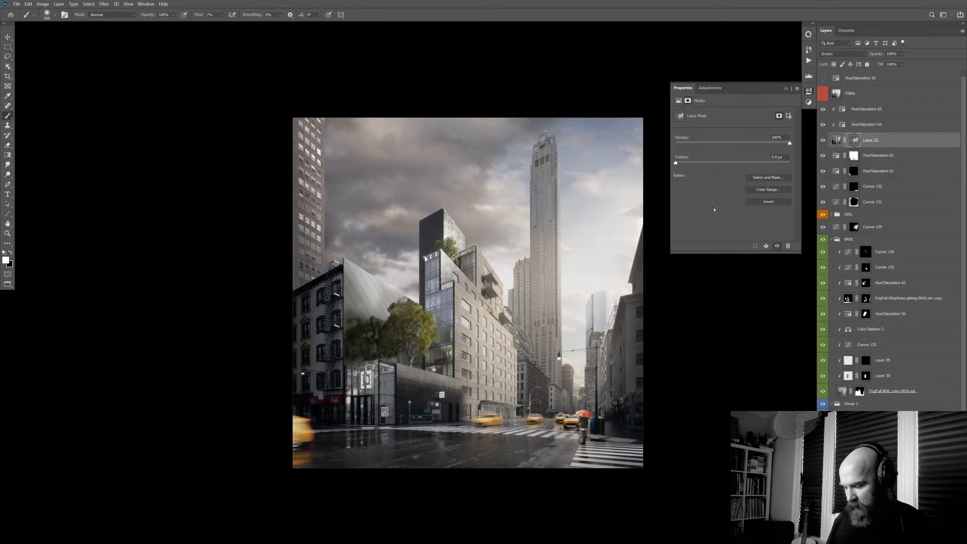
- Paint black into the glow layer's mask along the street foreground with an enlarged soft brush at 10% flow
key(x)
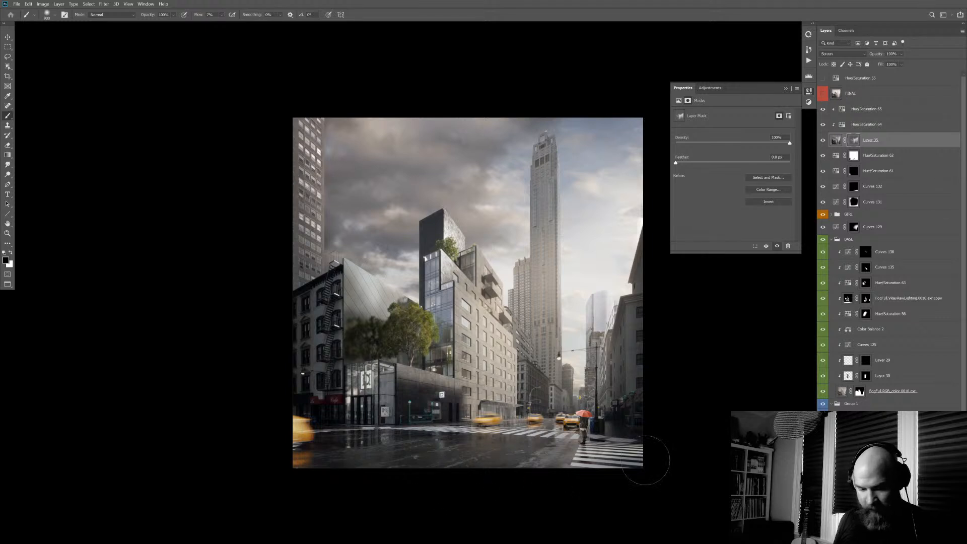
key(bracketright)
key(bracketright)
key(shift+1)
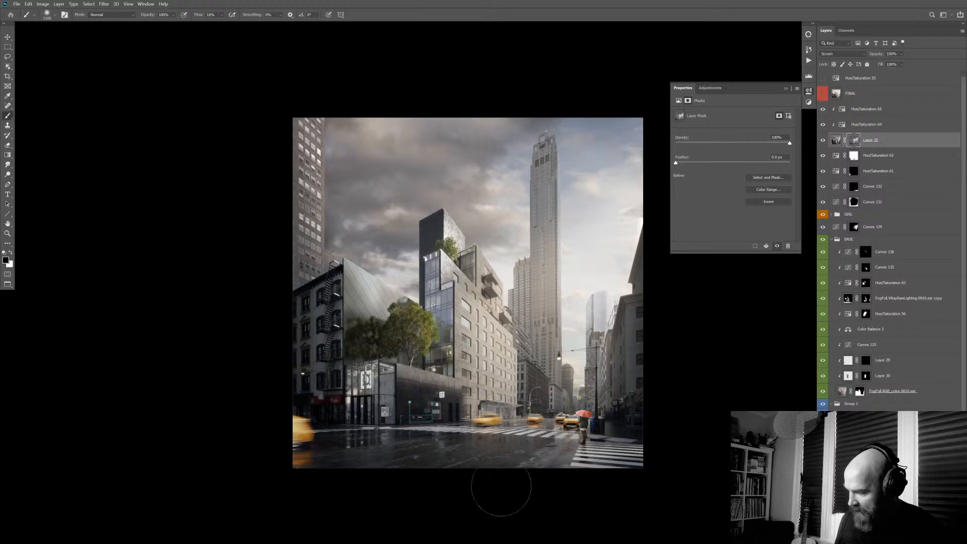
- Compare the image with and without the Screen glow layer and lower the layer's opacity to about 36%
click(823, 140)
click(824, 140)
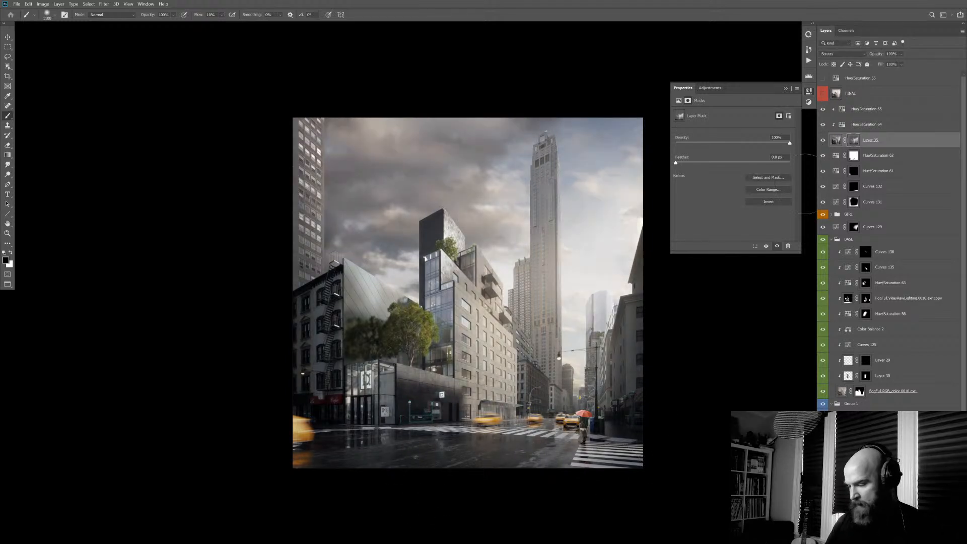
click(890, 54)
text(20)
key(Return)
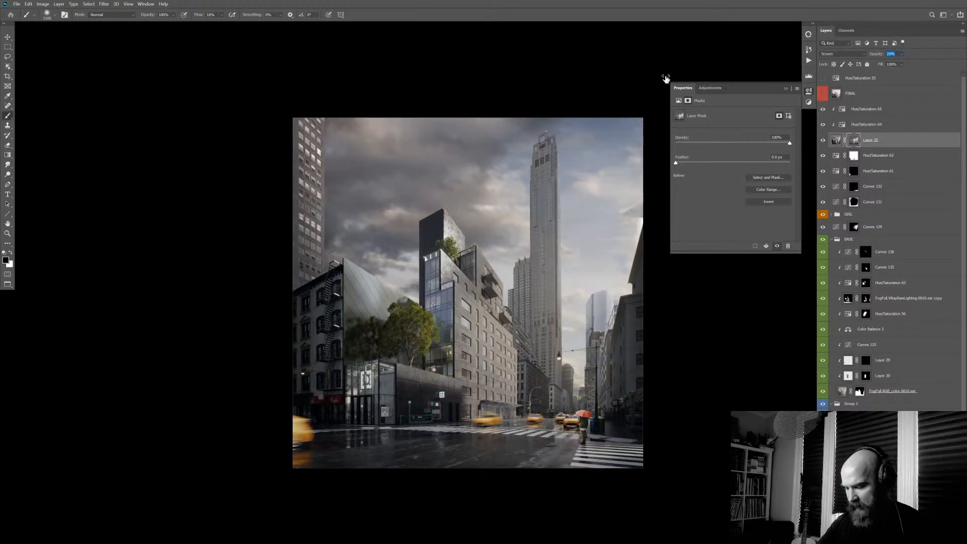
drag(666, 78, 668, 78)
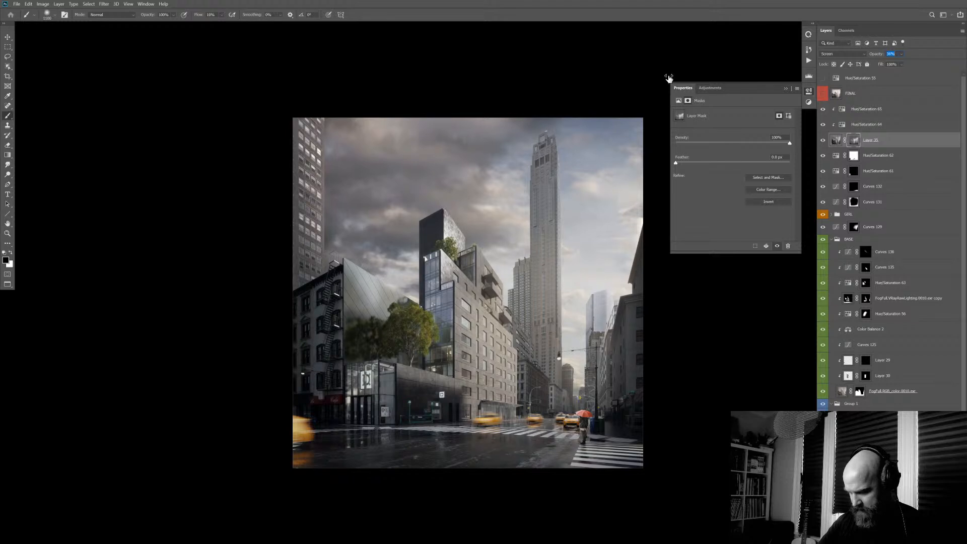
click(786, 88)
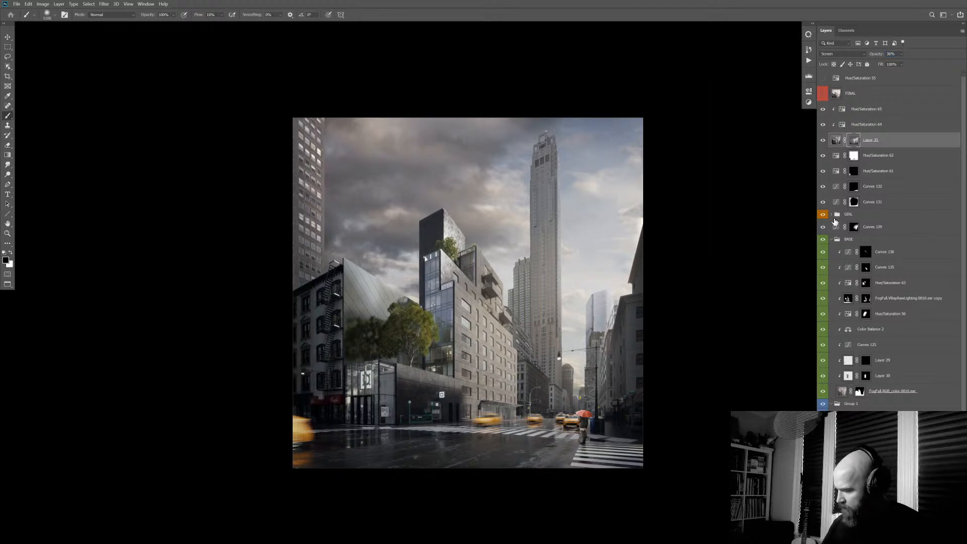
- Adjust the Reds in the GIRL group's Hue/Saturation 60 to deepen the umbrella, with saturation +28 and lightness -67
click(832, 214)
click(867, 230)
double_click(849, 227)
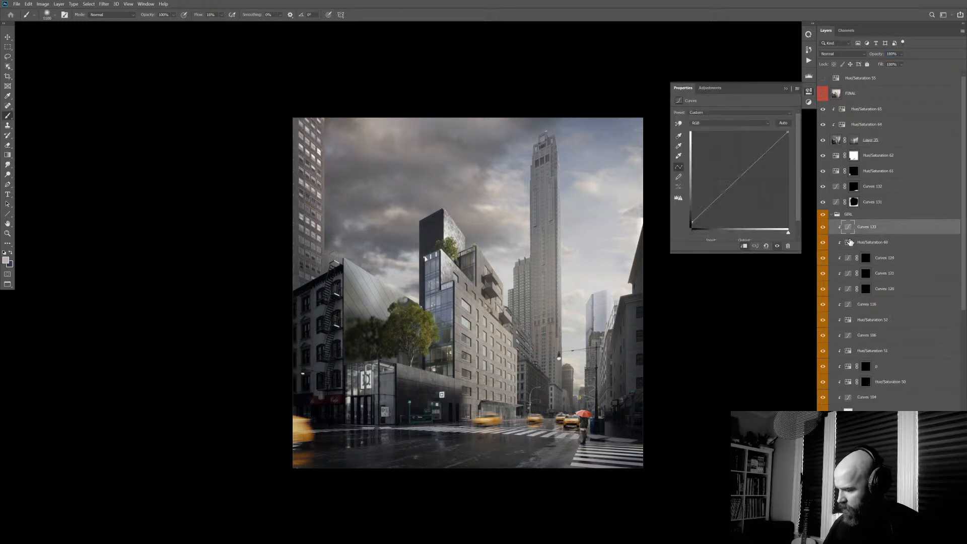
click(849, 243)
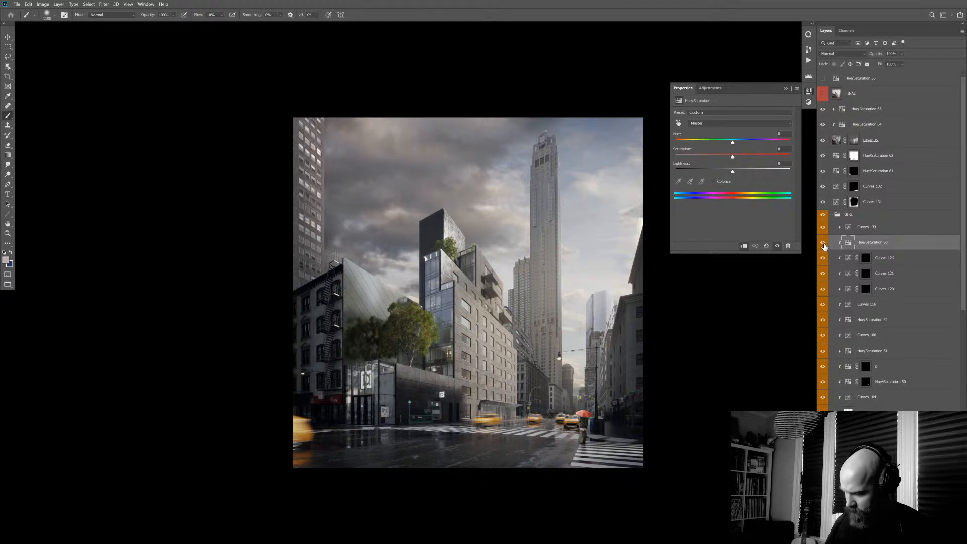
click(739, 123)
click(740, 134)
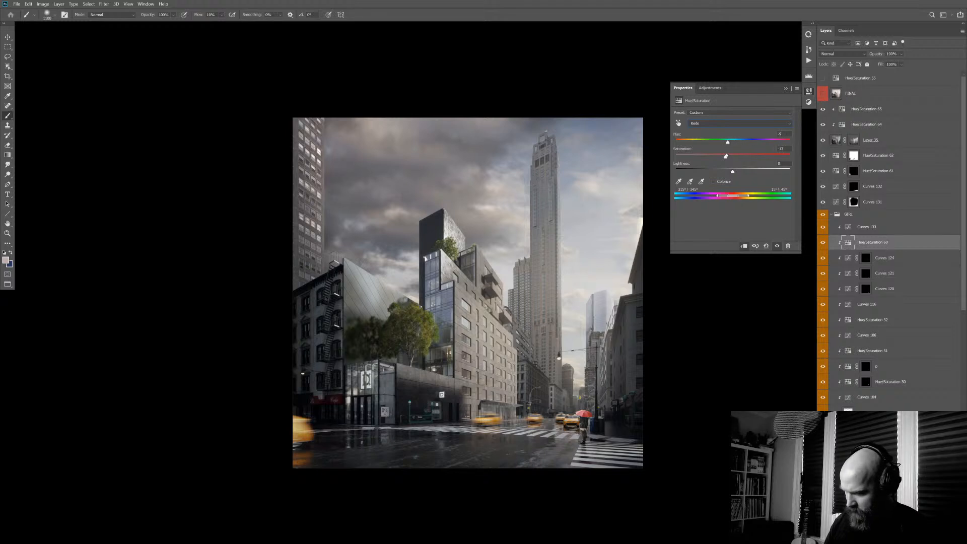
drag(731, 172, 698, 171)
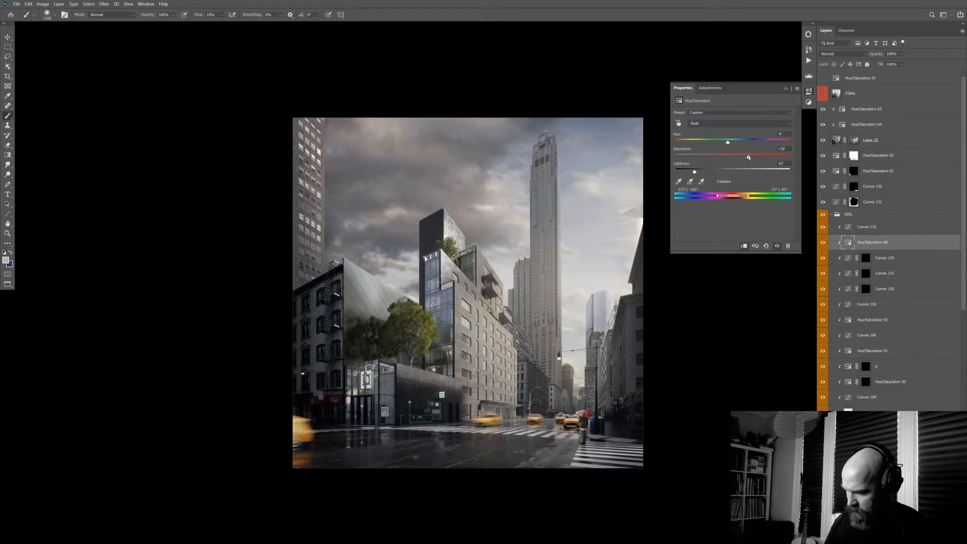
- Compare the red umbrella with the Hue/Saturation 60 adjustment on and off, up close and within the whole image
scroll(601, 418, up, 4)
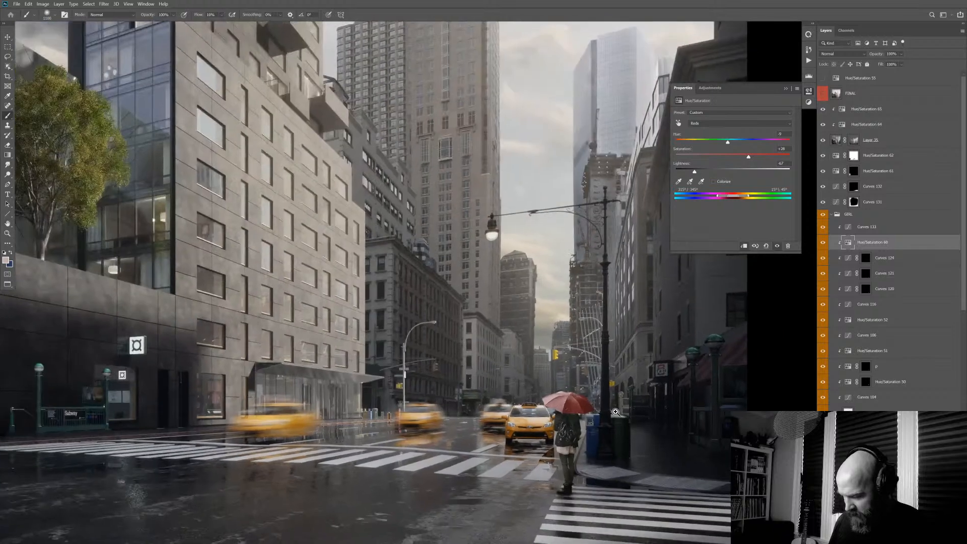
scroll(602, 366, down, 3)
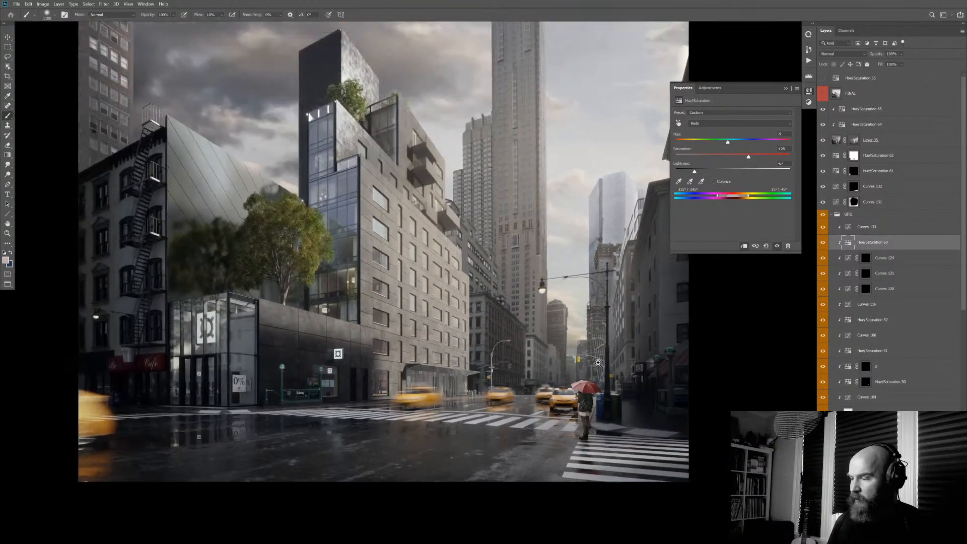
click(824, 244)
click(825, 245)
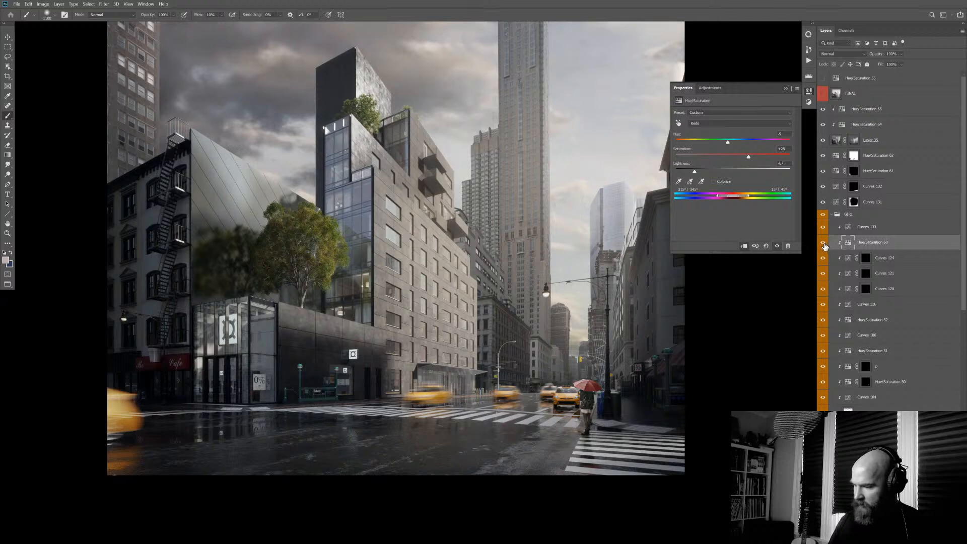
click(824, 245)
click(825, 245)
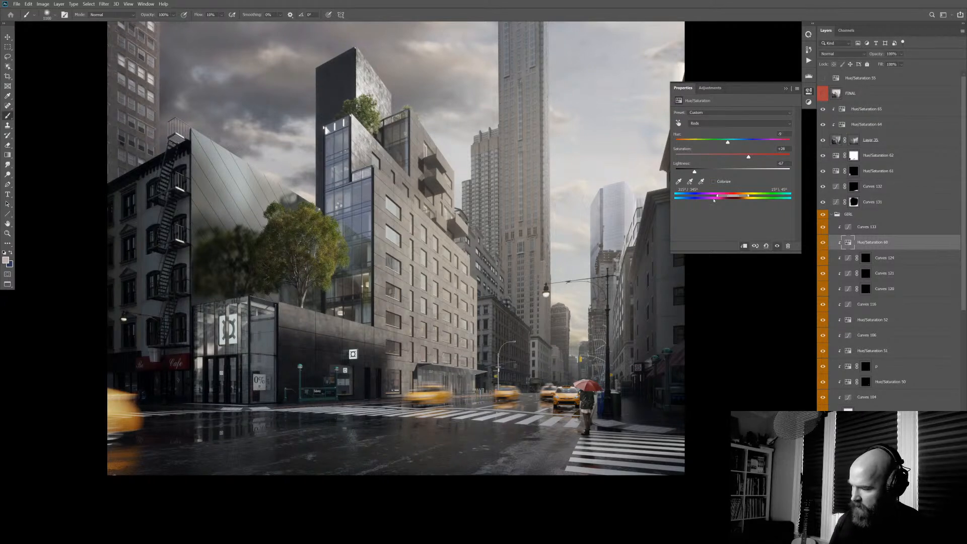
scroll(624, 355, down, 1)
drag(628, 331, 625, 374)
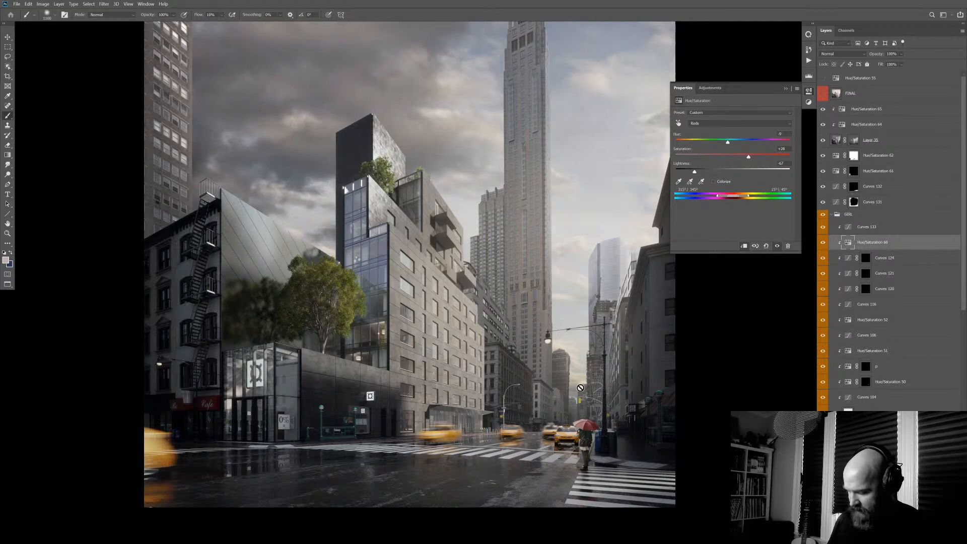
scroll(658, 378, down, 2)
scroll(655, 368, up, 1)
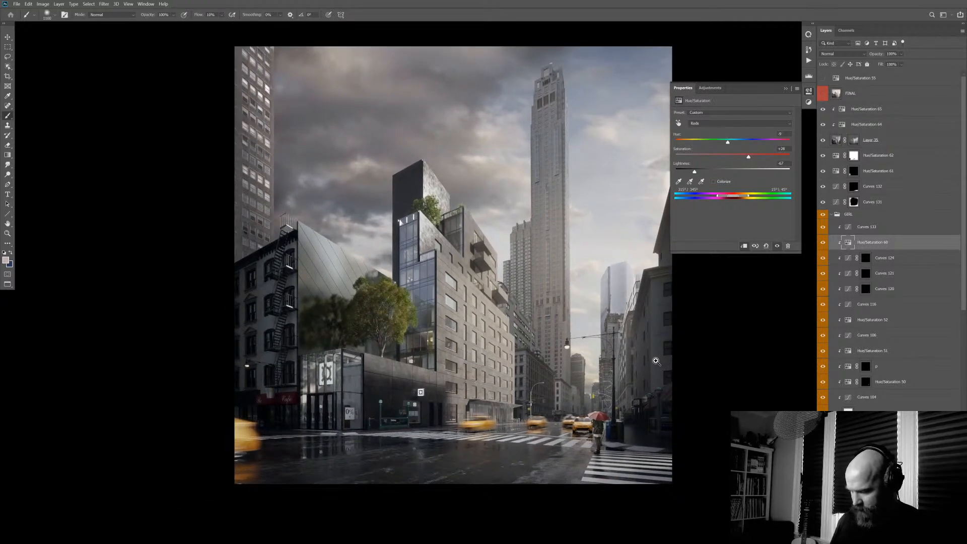
scroll(657, 361, down, 1)
drag(660, 390, 644, 399)
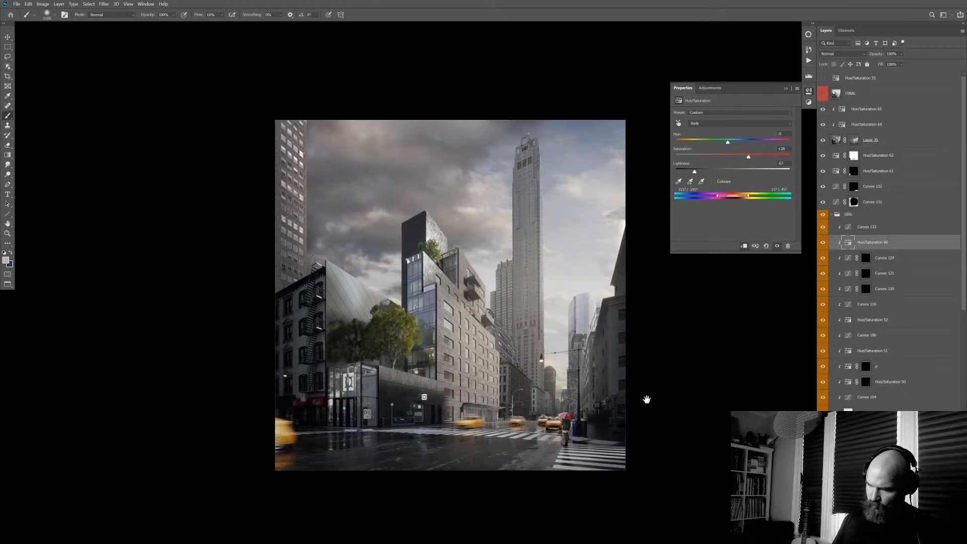
- Find the mask channel that covers the angled metal wall, load Red copy 2 as a selection and return to the RGB composite
click(848, 31)
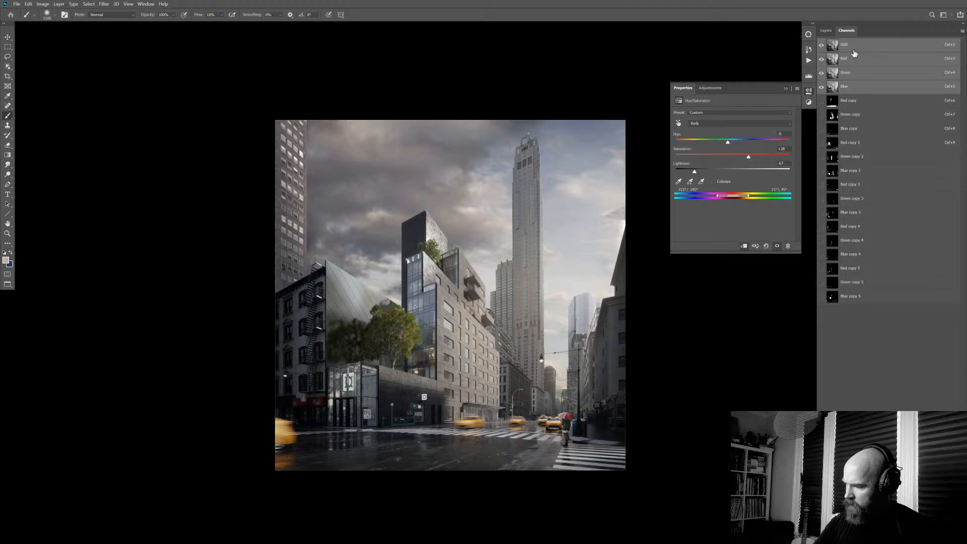
click(855, 59)
click(857, 73)
click(860, 86)
click(863, 101)
click(866, 116)
click(867, 129)
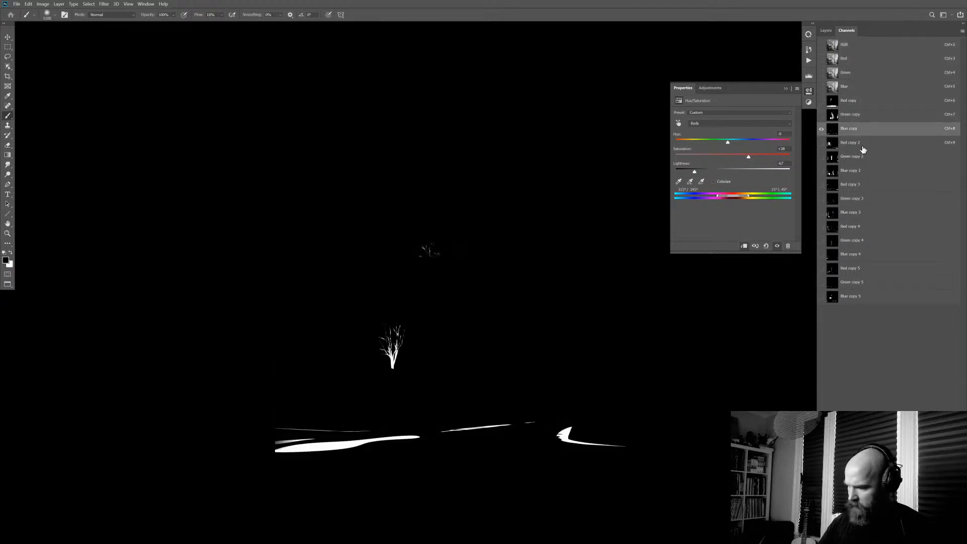
click(866, 143)
click(867, 157)
click(866, 145)
ctrl+click(866, 145)
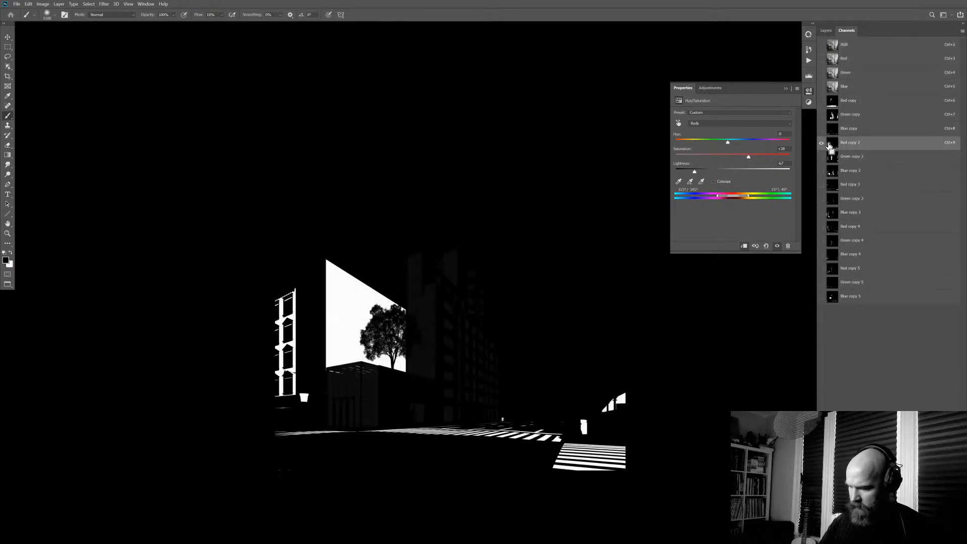
click(856, 45)
click(826, 30)
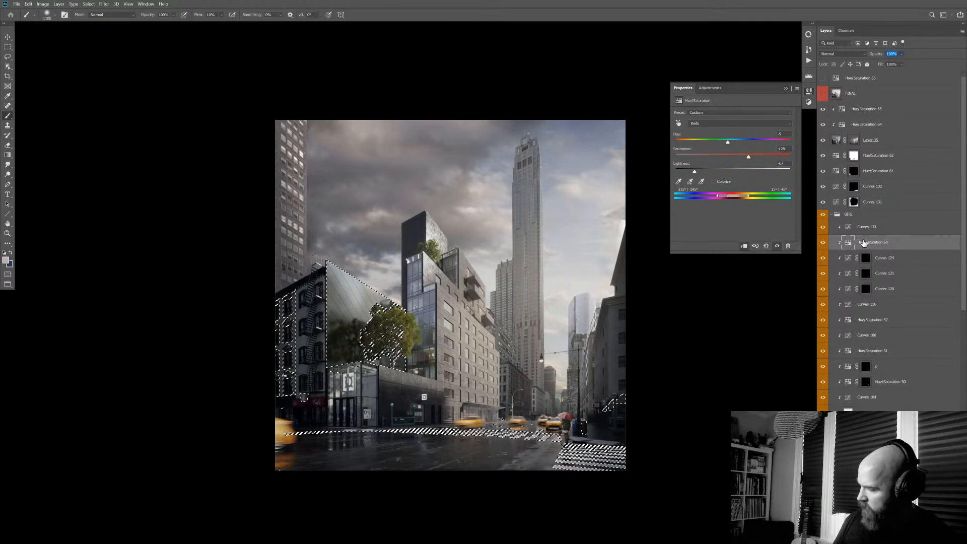
- Intersect the loaded selection with a lasso around the angled metal wall so only that wall stays selected
click(877, 230)
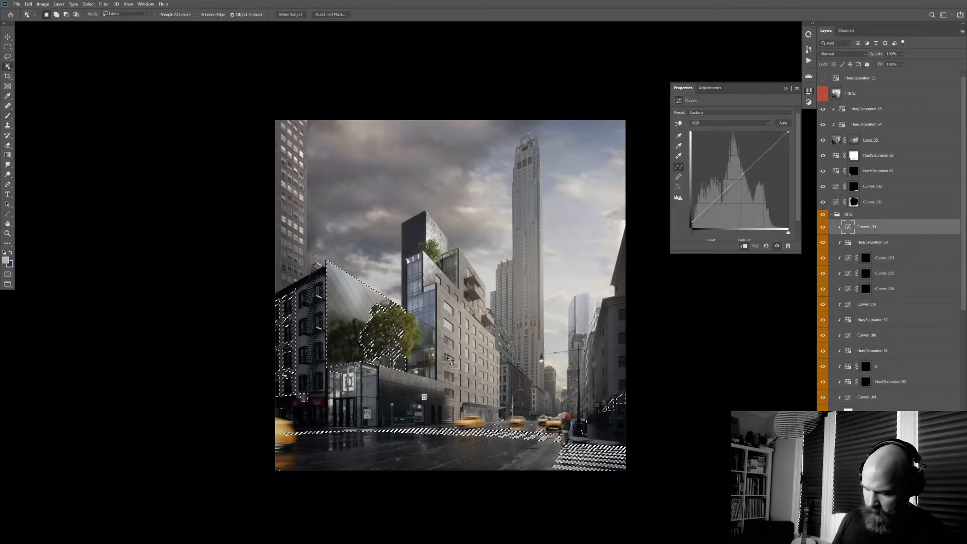
key(w)
mouse_move(429, 344)
mouse_down()
mouse_move(365, 260)
mouse_move(320, 247)
mouse_move(310, 343)
mouse_move(318, 386)
mouse_move(404, 392)
mouse_move(442, 358)
mouse_up()
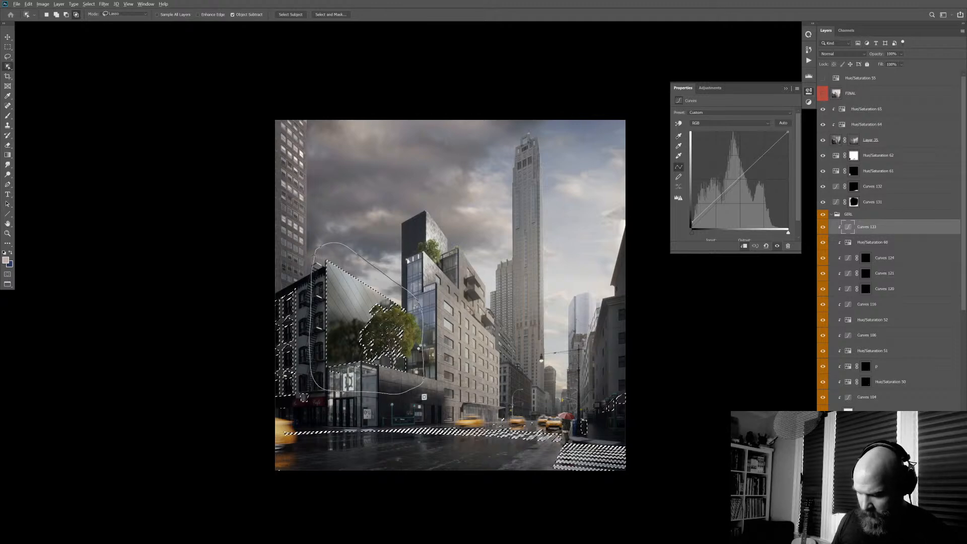
scroll(426, 340, up, 3)
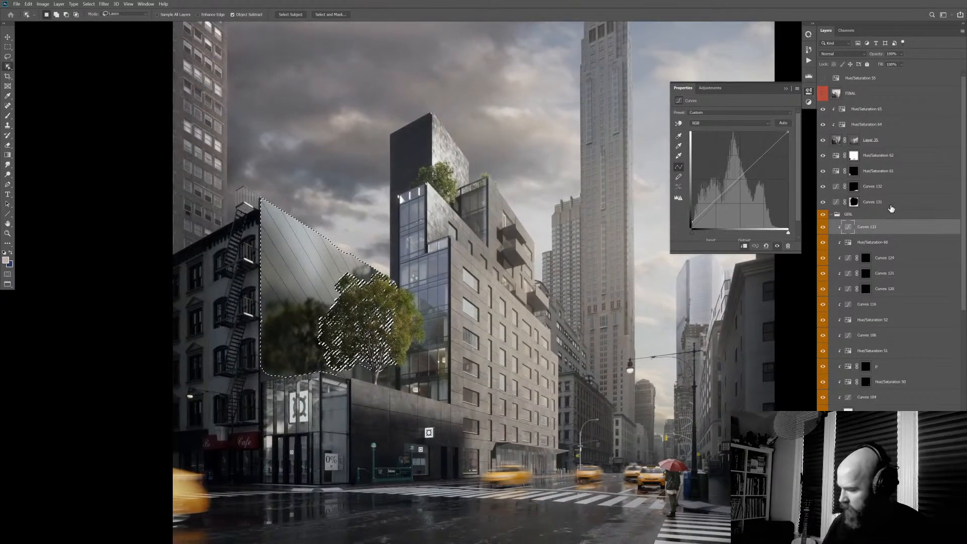
- Add a Hue/Saturation adjustment masked to the metal wall above Hue/Saturation 65 and target its Cyans by sampling the wall
click(891, 109)
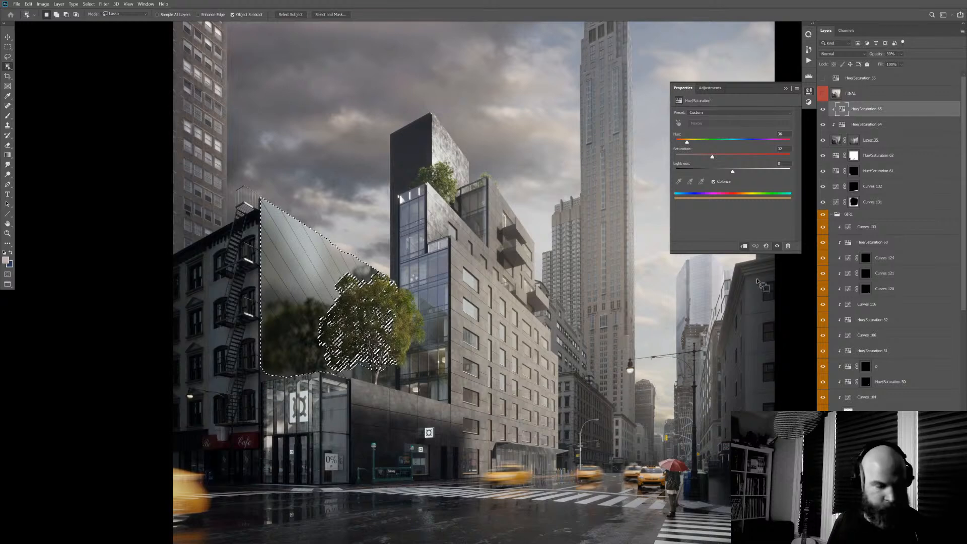
key(ctrl+u)
key(Return)
click(679, 123)
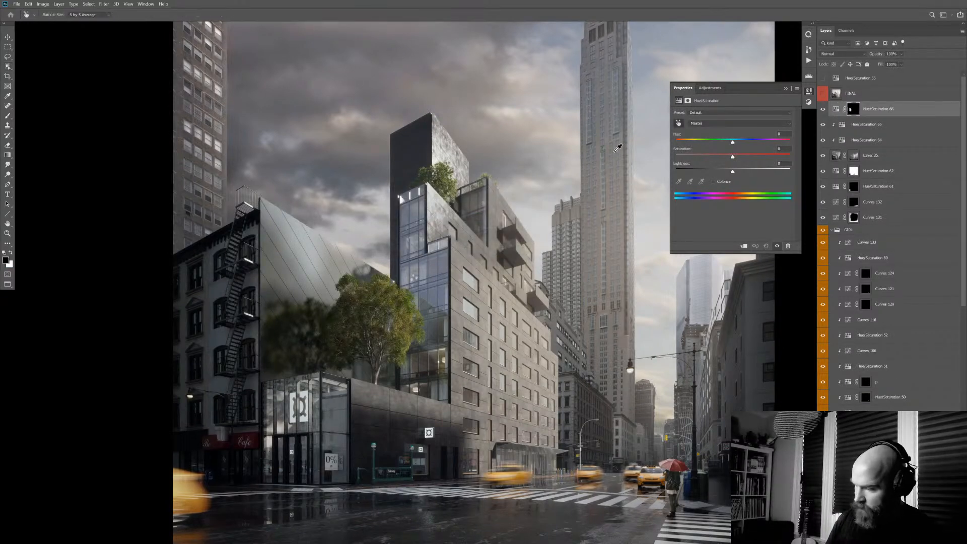
drag(320, 240, 111, 348)
key(ctrl+z)
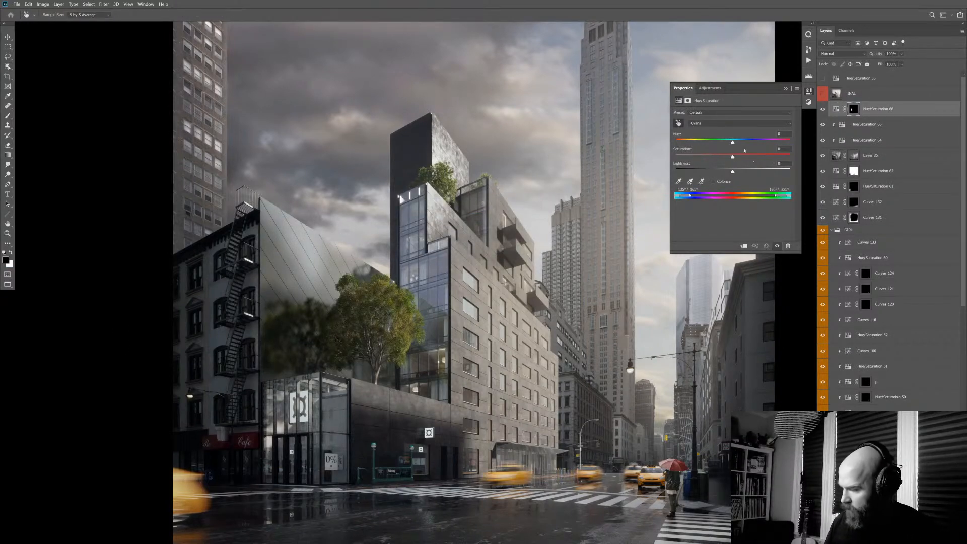
- Shift the metal wall's Cyans hue toward green with saturation -54, and set the Master saturation to -65
drag(733, 142, 739, 143)
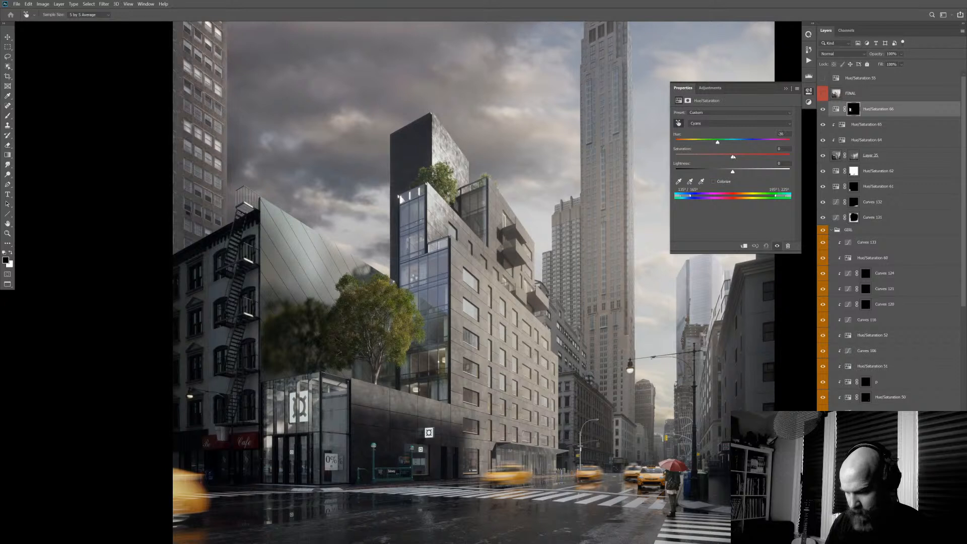
key(alt+2)
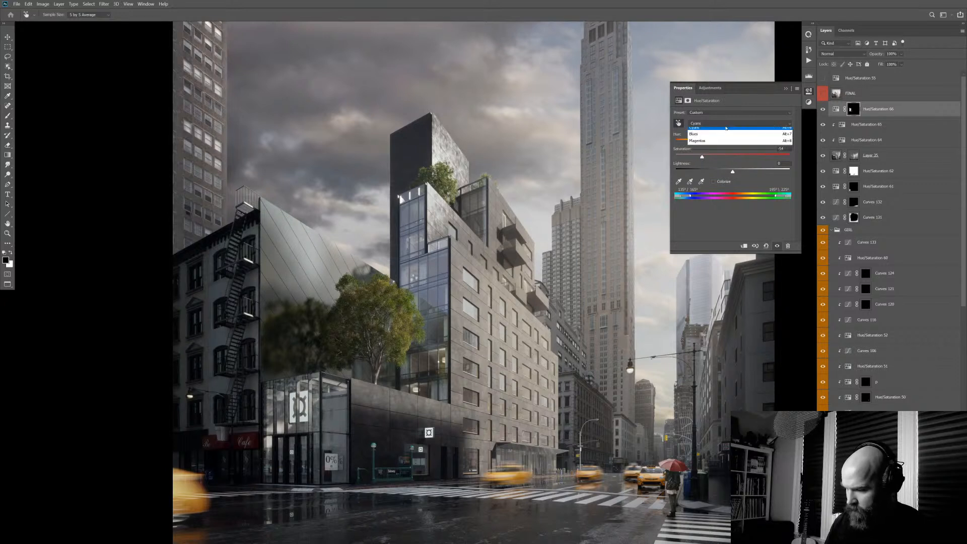
drag(733, 157, 696, 158)
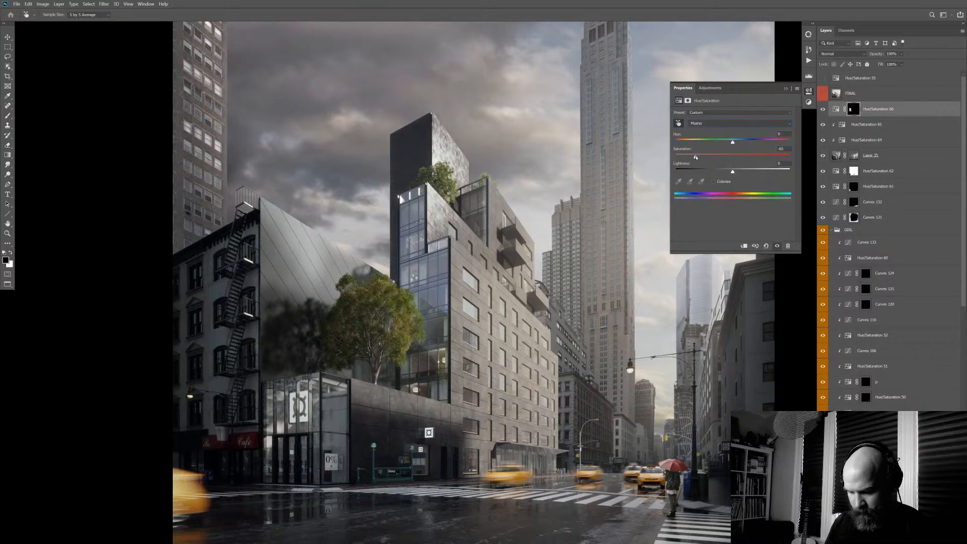
scroll(576, 253, down, 1)
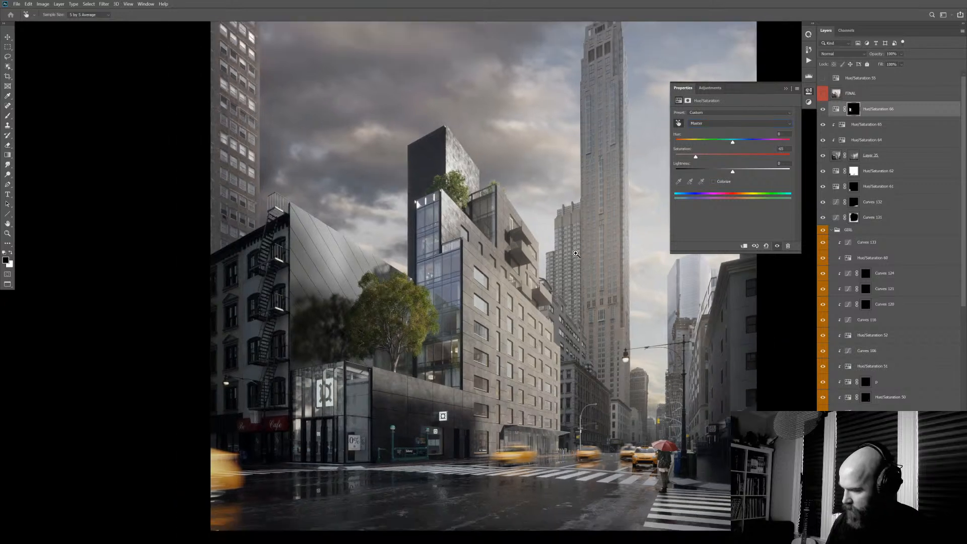
- Add a Curves adjustment clipped to Hue/Saturation 66, raising its Red highlights and lowering its Blue highlights to warm the metal wall
click(921, 538)
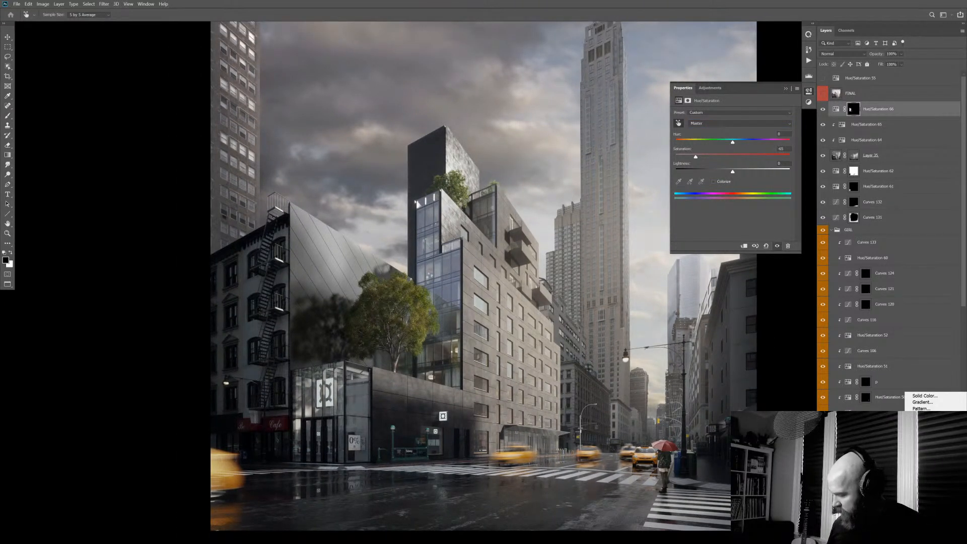
click(927, 432)
click(729, 123)
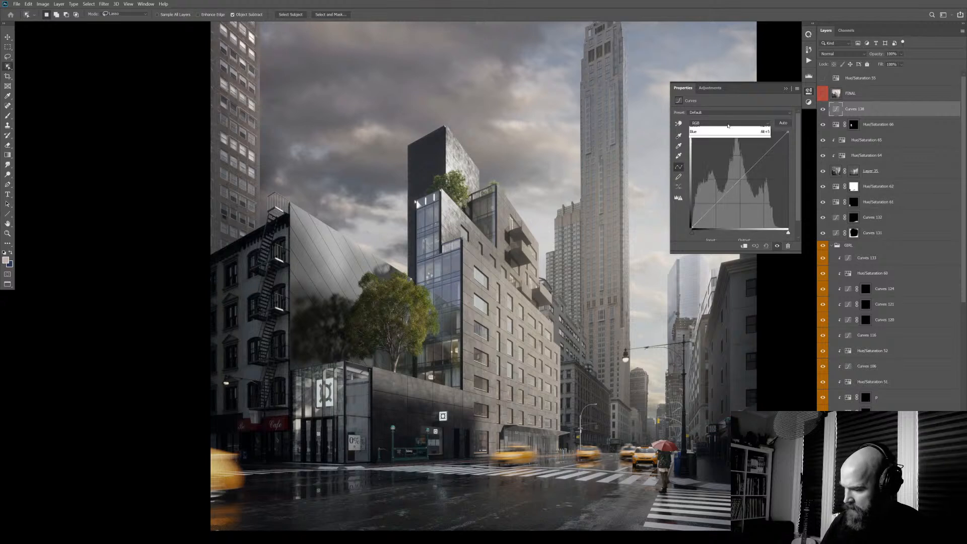
click(725, 137)
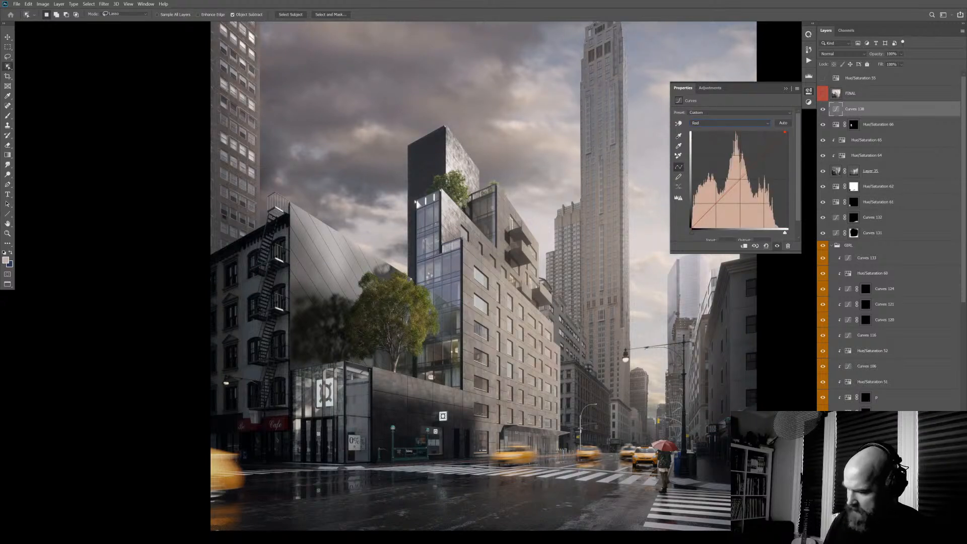
click(729, 123)
click(729, 150)
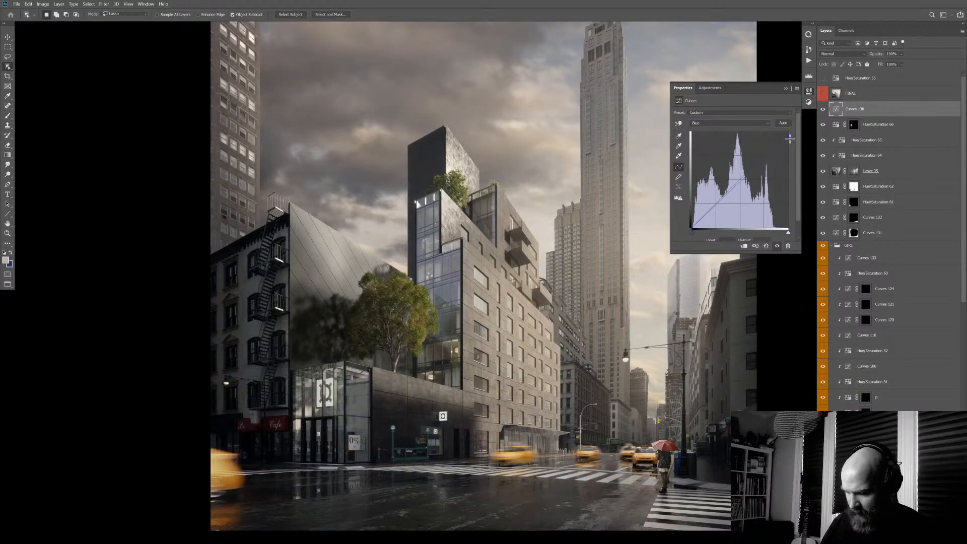
scroll(594, 323, down, 3)
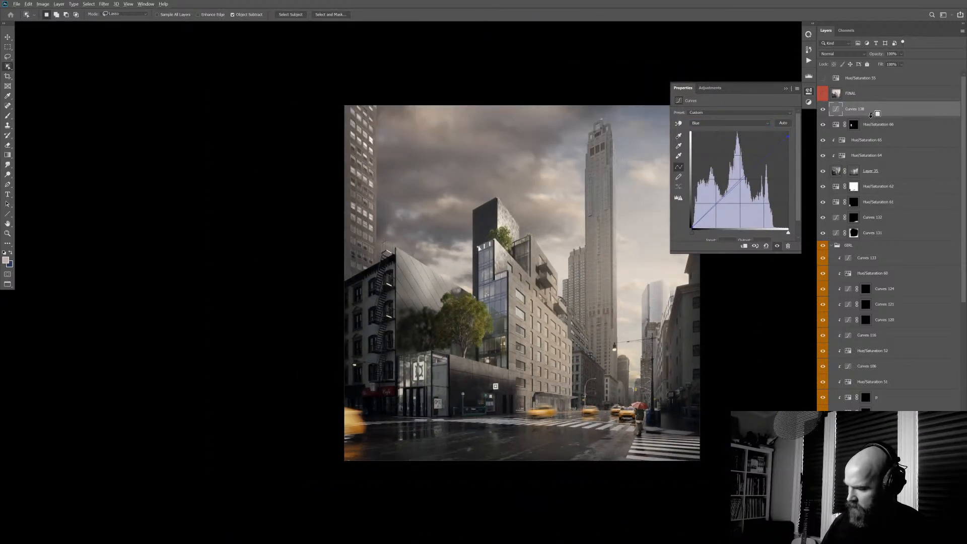
alt+click(874, 116)
drag(546, 315, 463, 303)
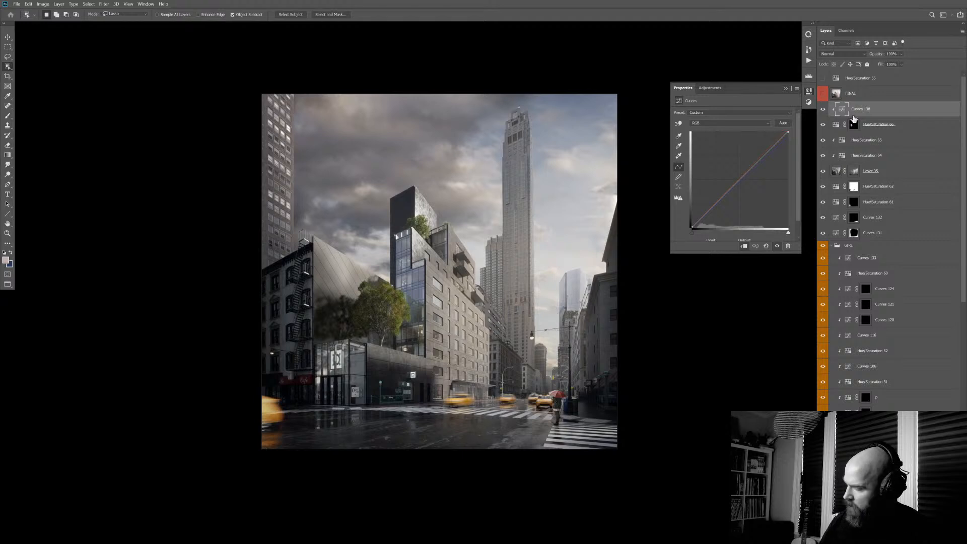
- Compare the metal wall with and without the Hue/Saturation 66 correction and check it against the FINAL layer
click(823, 125)
click(824, 126)
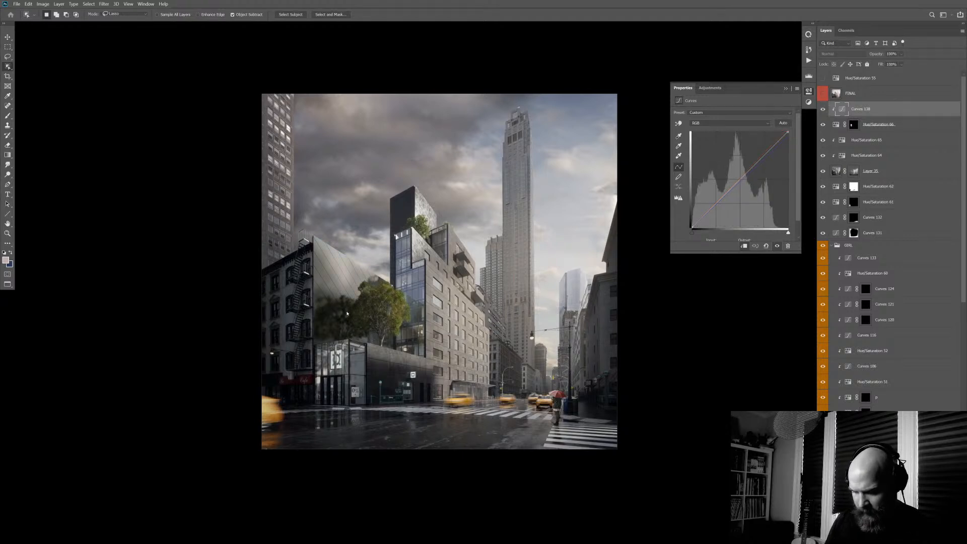
scroll(347, 313, up, 3)
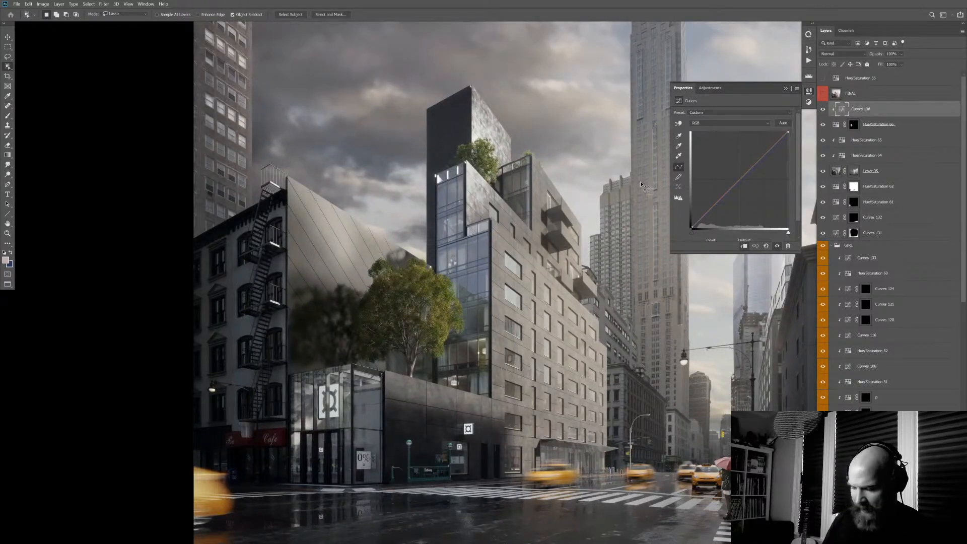
scroll(510, 317, down, 3)
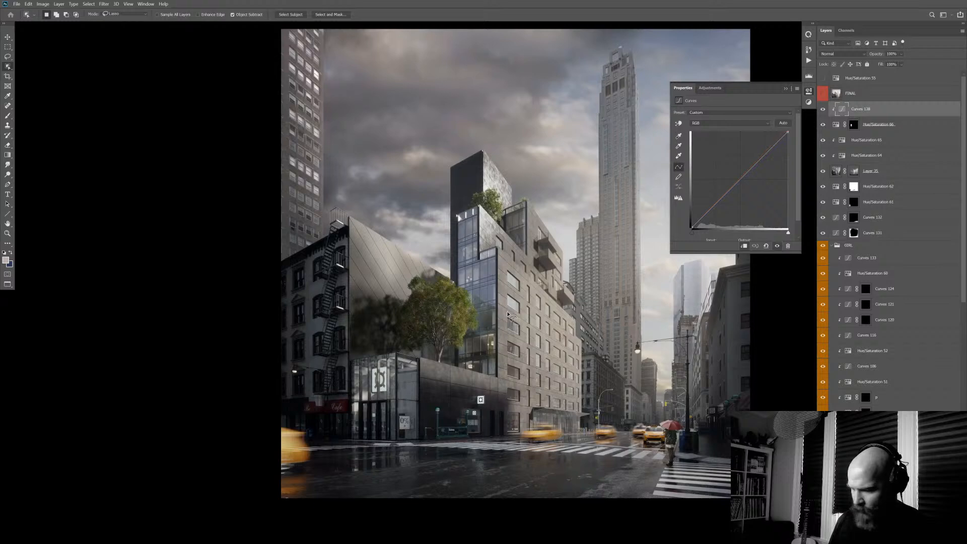
click(824, 126)
click(825, 127)
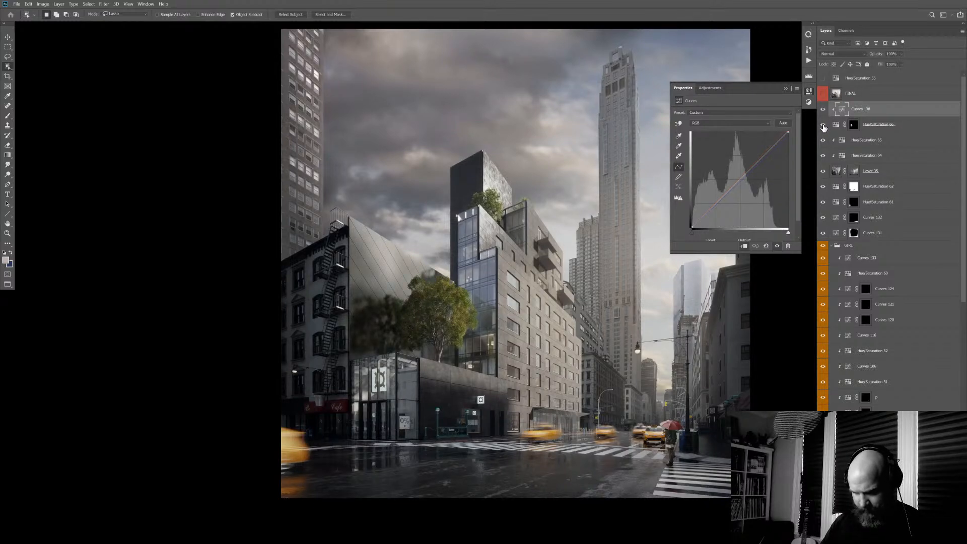
click(826, 125)
click(825, 125)
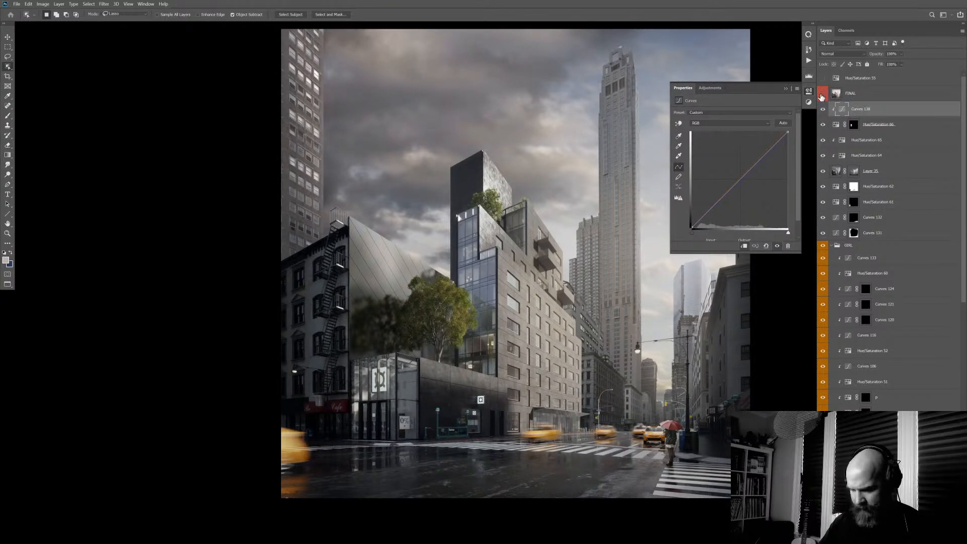
click(823, 93)
click(823, 95)
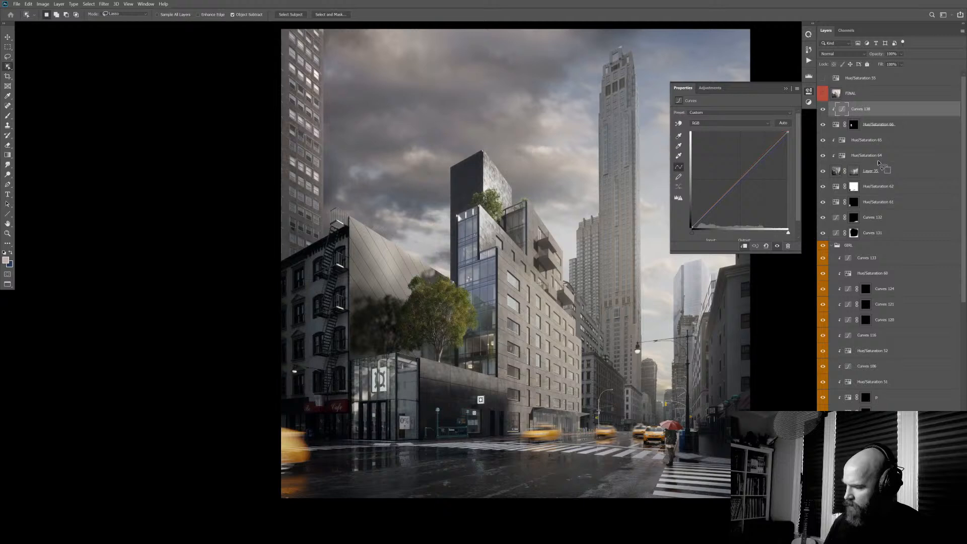
click(824, 126)
click(825, 126)
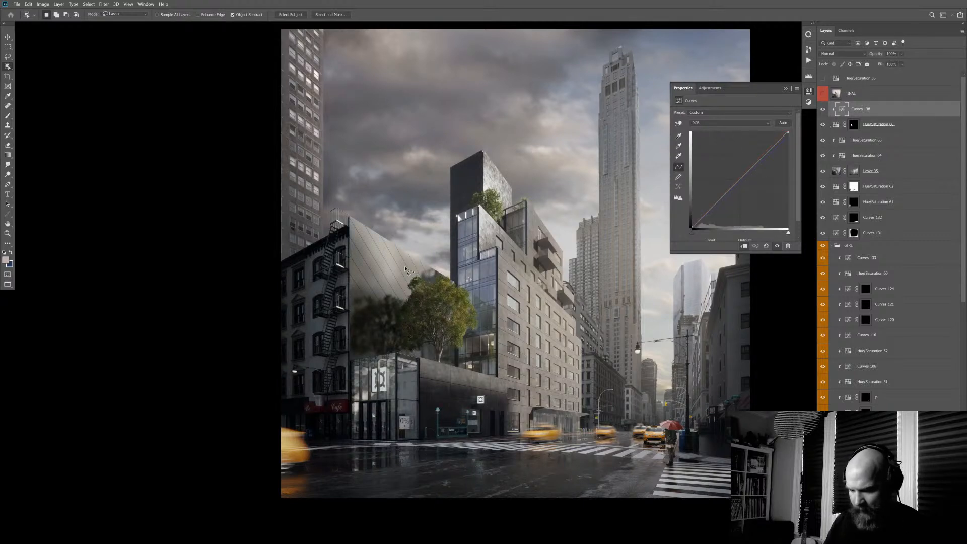
- Compare the whole composite's tones and colours with the FINAL layer, leaving FINAL hidden
scroll(393, 373, down, 3)
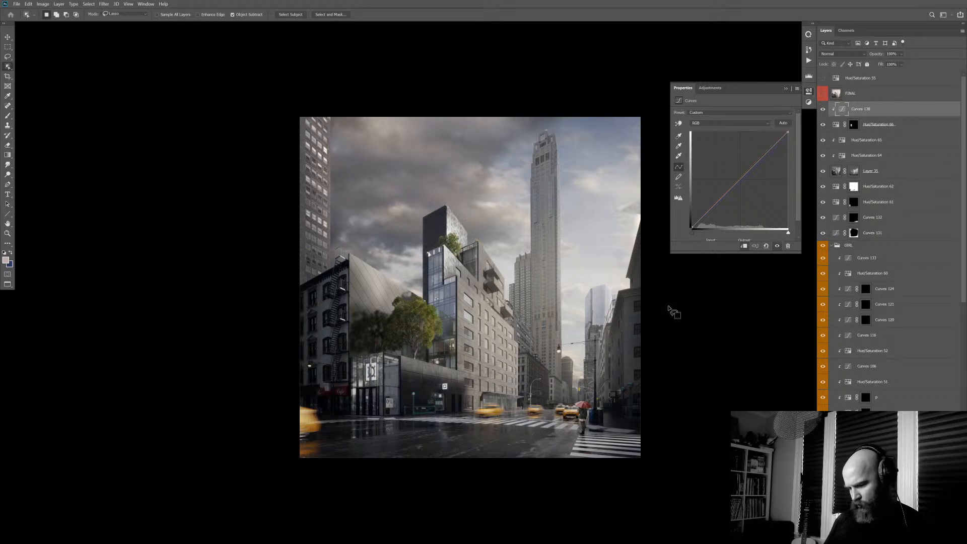
scroll(584, 365, up, 2)
scroll(601, 358, down, 1)
drag(601, 358, 577, 360)
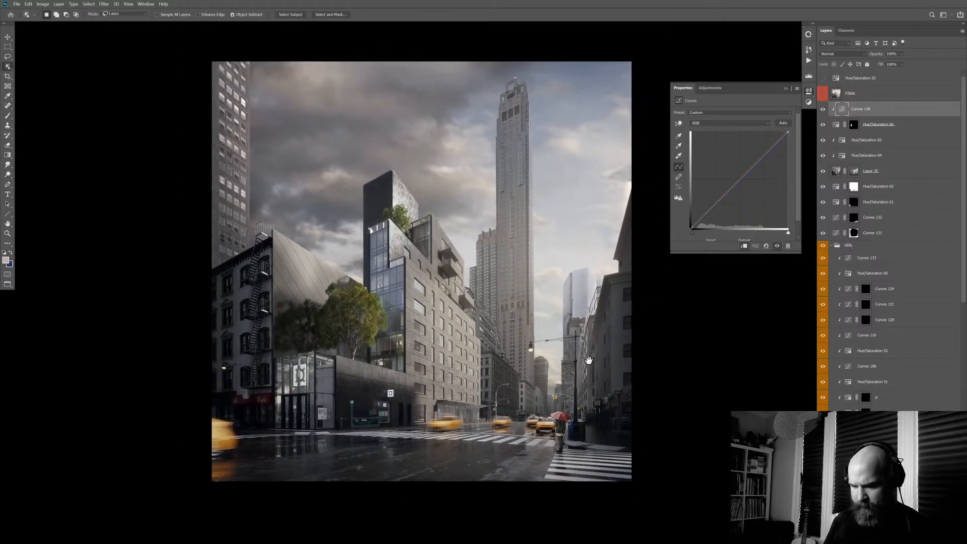
click(821, 95)
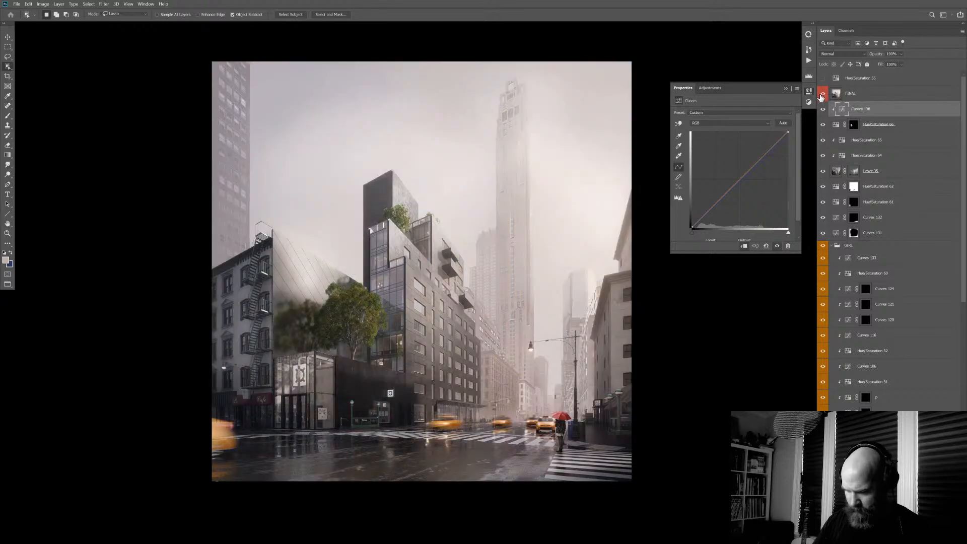
click(822, 96)
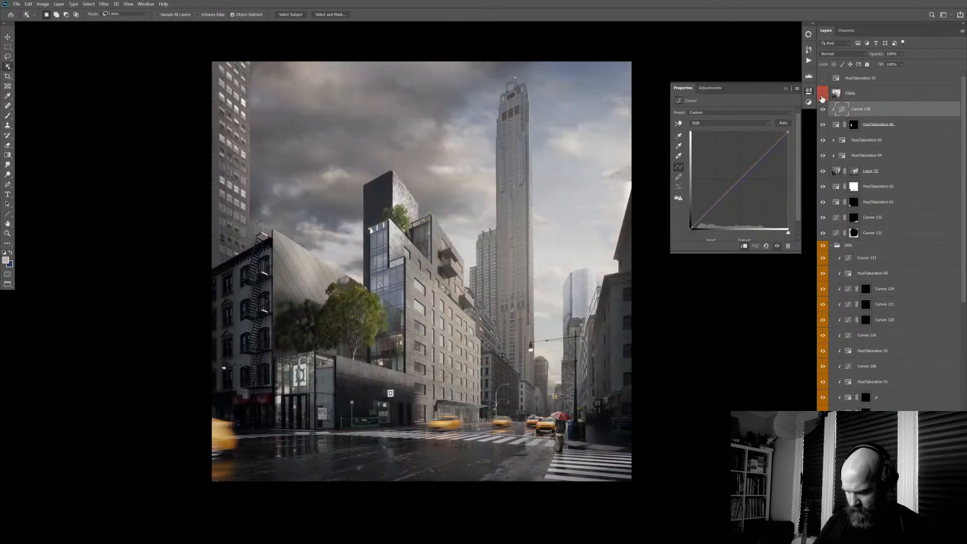
click(823, 95)
click(823, 95)
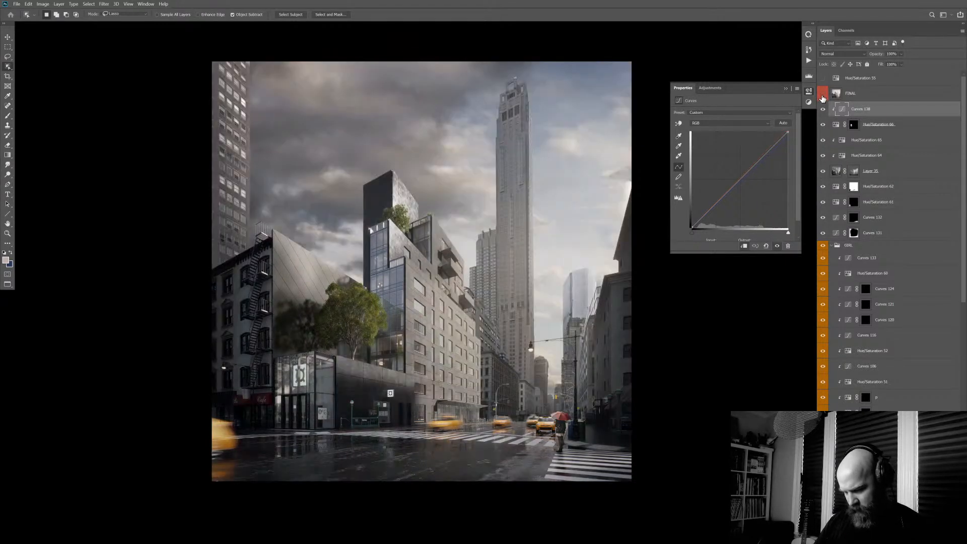
click(823, 95)
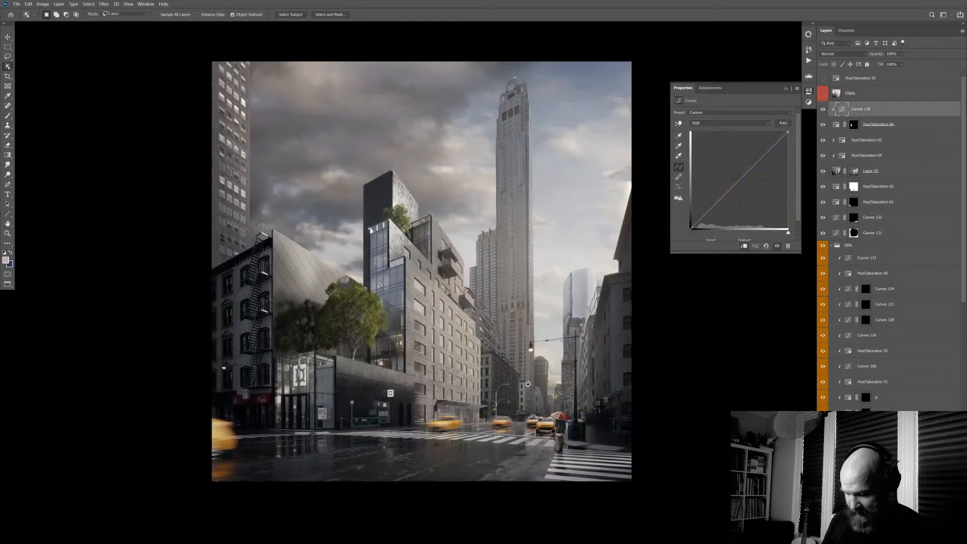
scroll(508, 384, down, 1)
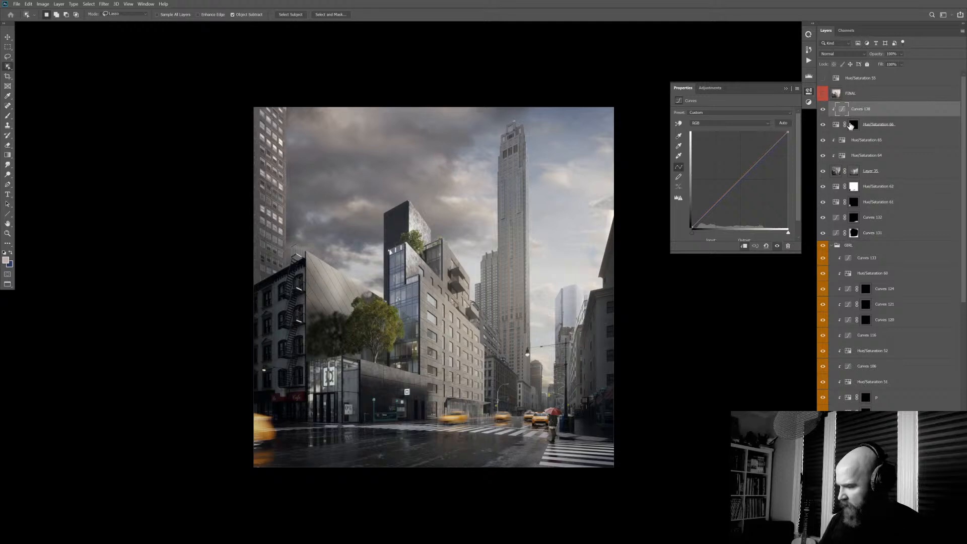
- Load the Green copy channel as a selection, restrict it to the main building's facade with the Lasso and return to the RGB composite
click(846, 31)
click(848, 101)
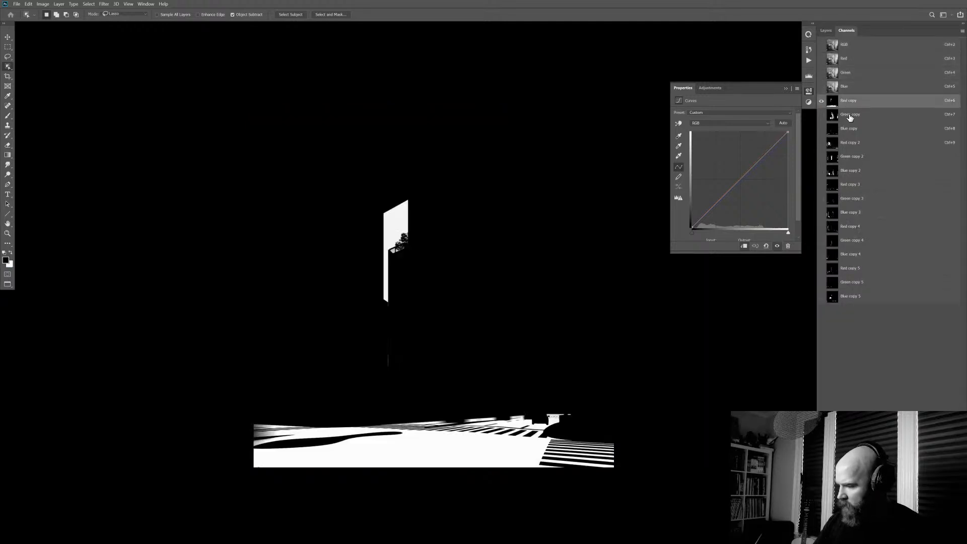
click(850, 114)
ctrl+click(833, 115)
key(l)
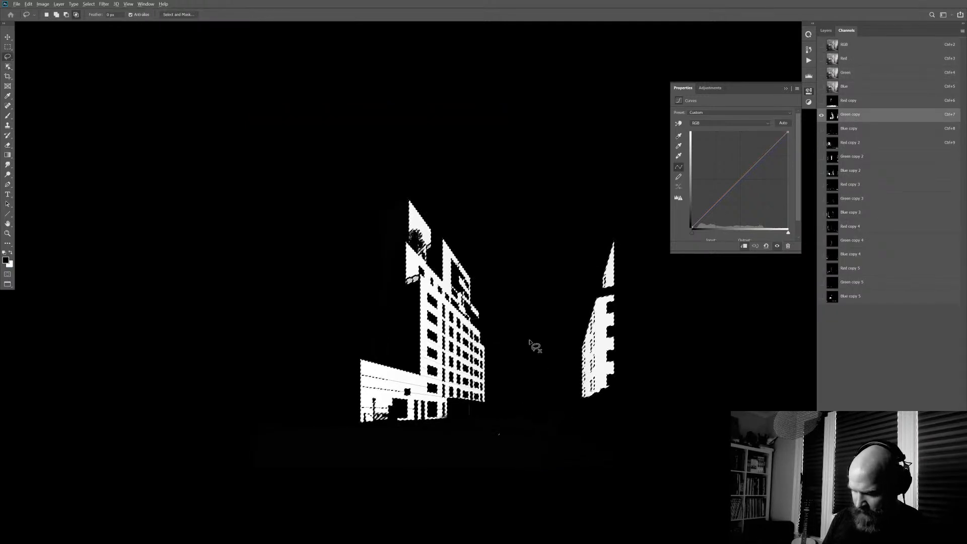
mouse_move(499, 435)
mouse_down()
mouse_move(313, 265)
mouse_move(472, 459)
mouse_move(496, 438)
mouse_up()
click(844, 44)
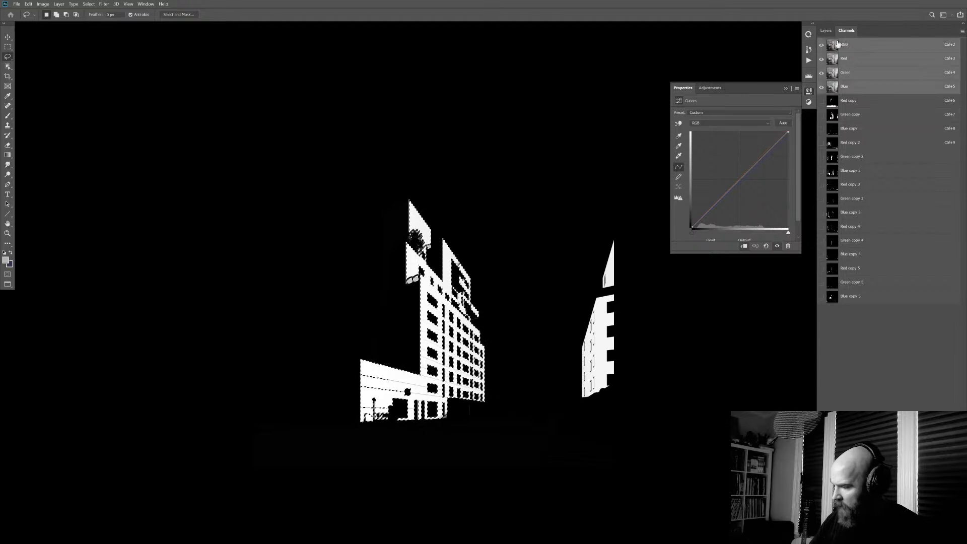
click(827, 30)
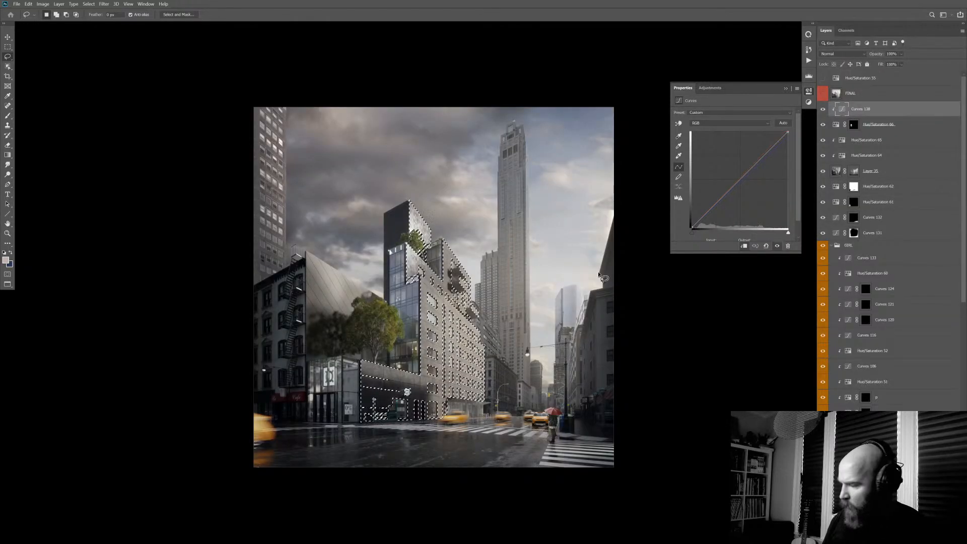
- Review the composite in full-screen view with the main building's facade selected
key(f)
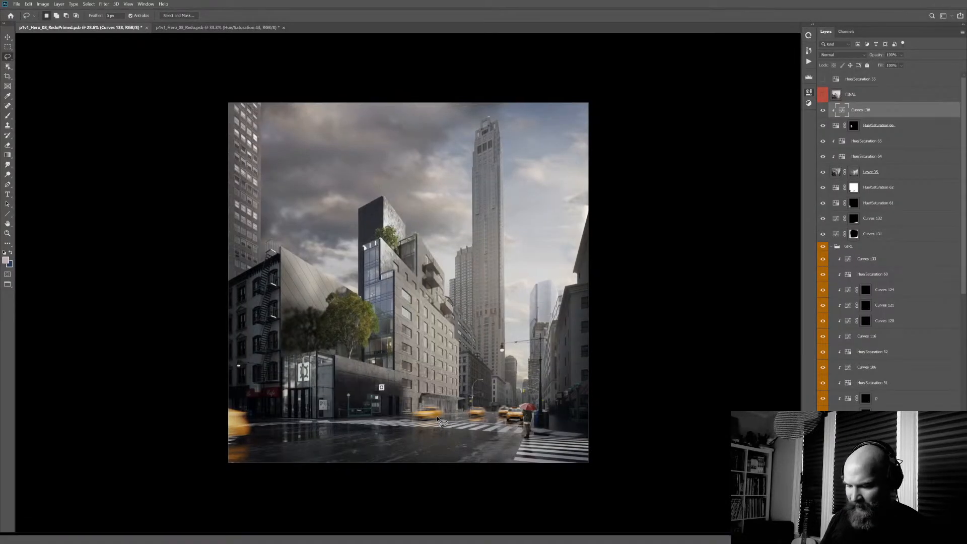
key(f)
key(f)
drag(565, 308, 524, 313)
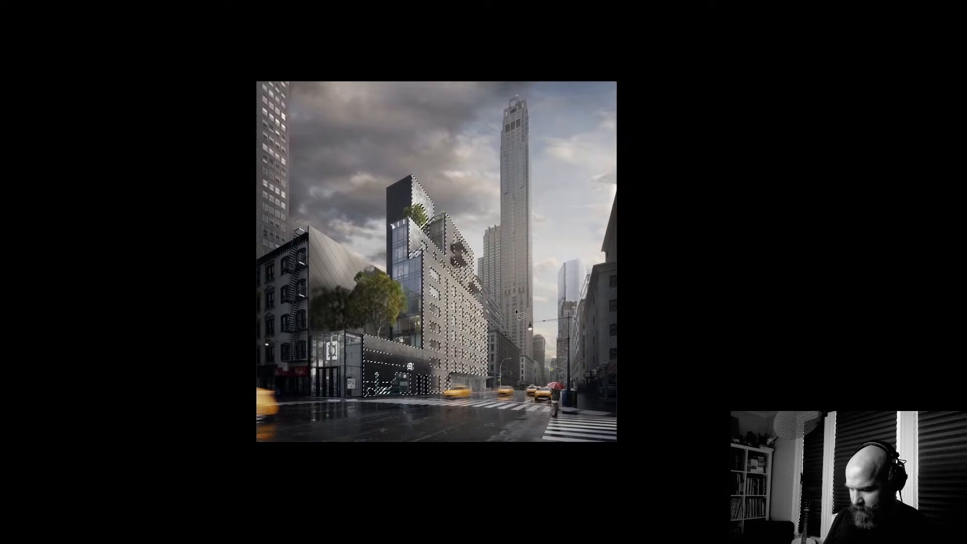
scroll(526, 314, up, 2)
key(shift+f)
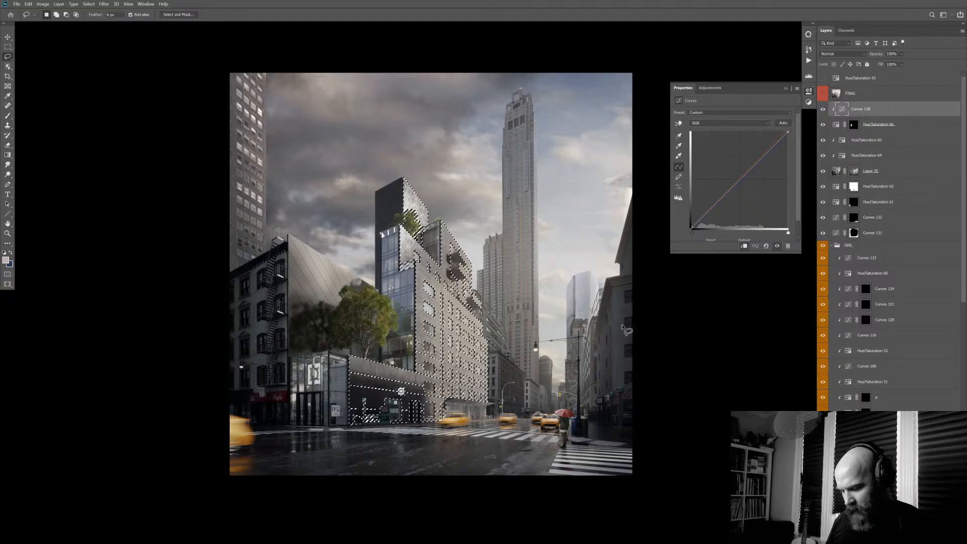
scroll(477, 326, up, 2)
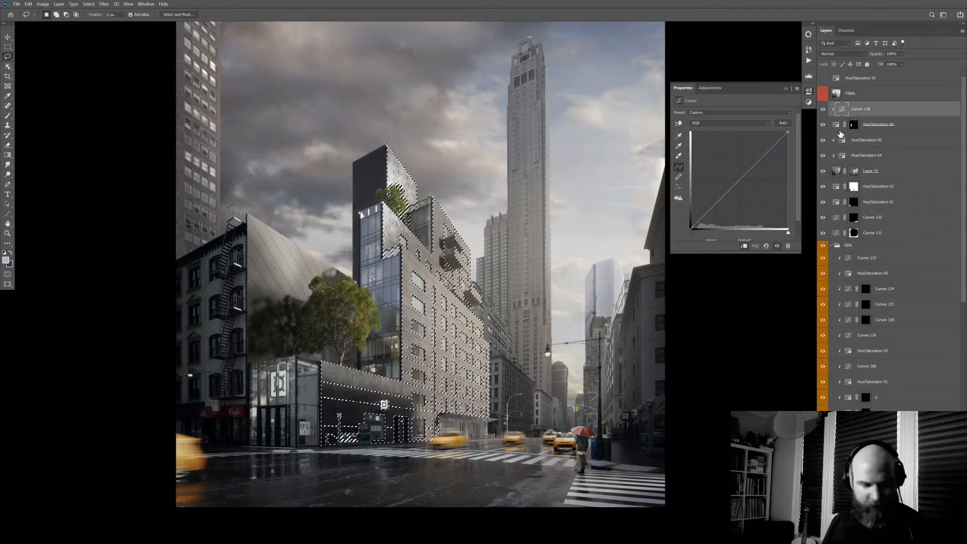
- Add a Hue/Saturation adjustment masked to the main building's facade above Curves 138, then group it and move its mask onto the group
key(ctrl+u)
key(Return)
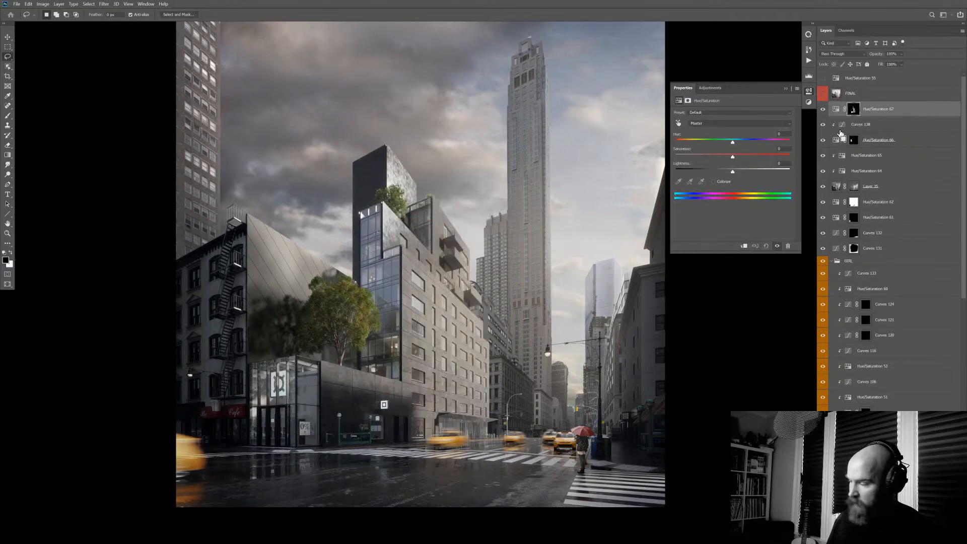
key(ctrl+g)
drag(857, 106, 858, 107)
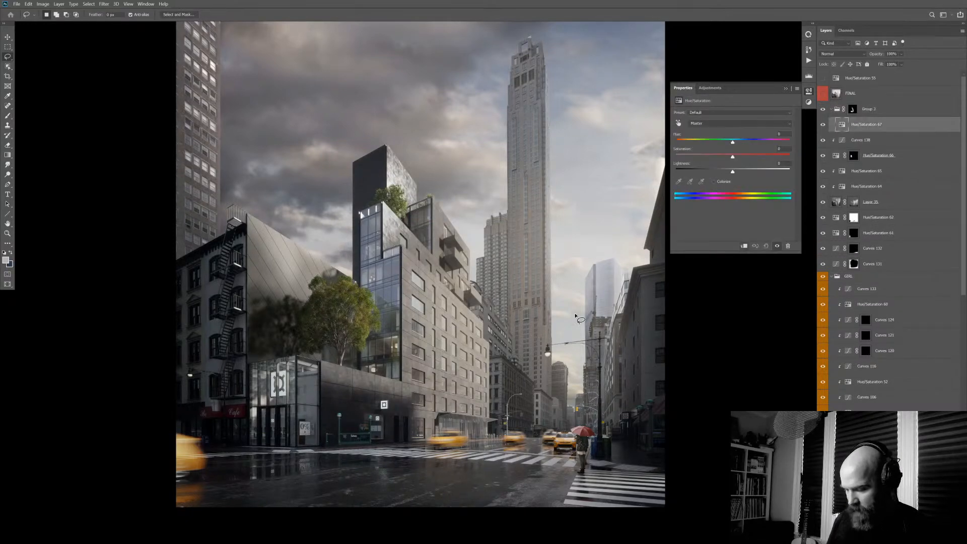
click(679, 124)
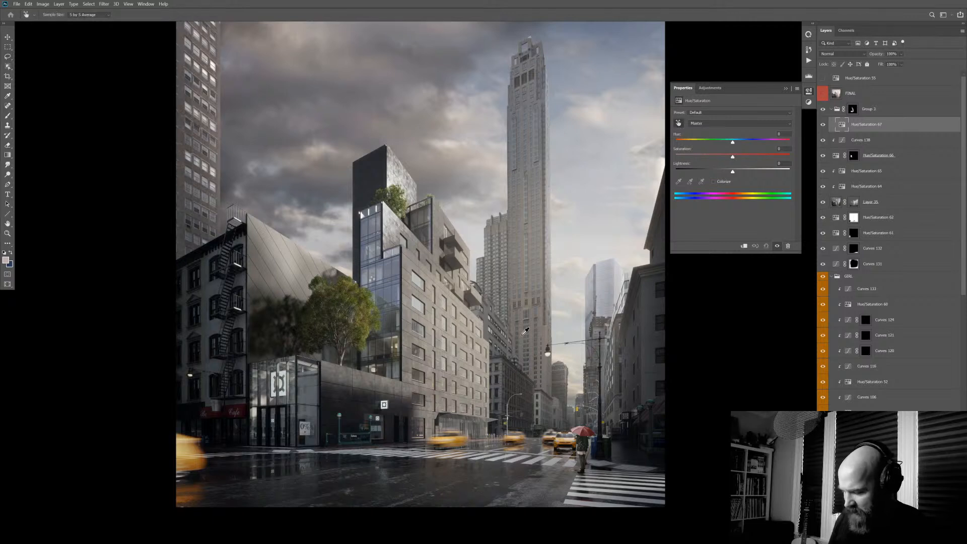
- Lower the Yellows saturation to about -63 in the Hue/Saturation layer and add a Curves adjustment clipped to it
drag(480, 316, 292, 356)
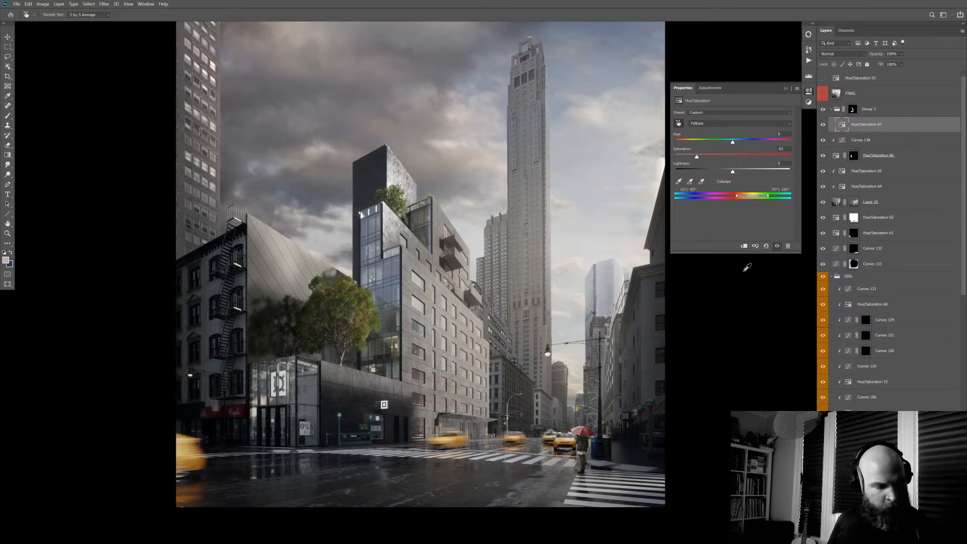
key(ctrl+u)
key(Escape)
key(ctrl+m)
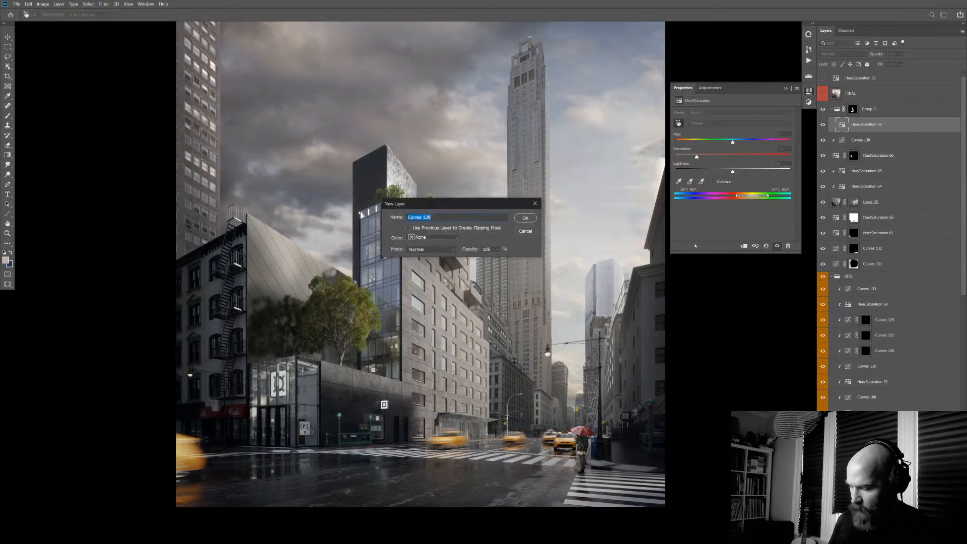
click(480, 227)
key(Return)
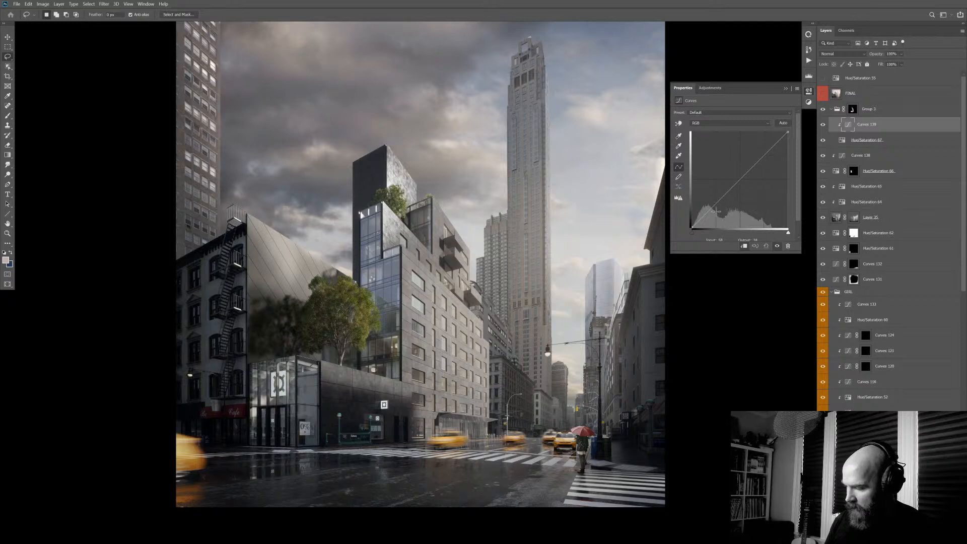
- Anchor the shadows and midtones of the clipped curve, pull its highlights slightly down, and check the effect on the whole image
click(708, 214)
drag(757, 163, 759, 169)
click(736, 192)
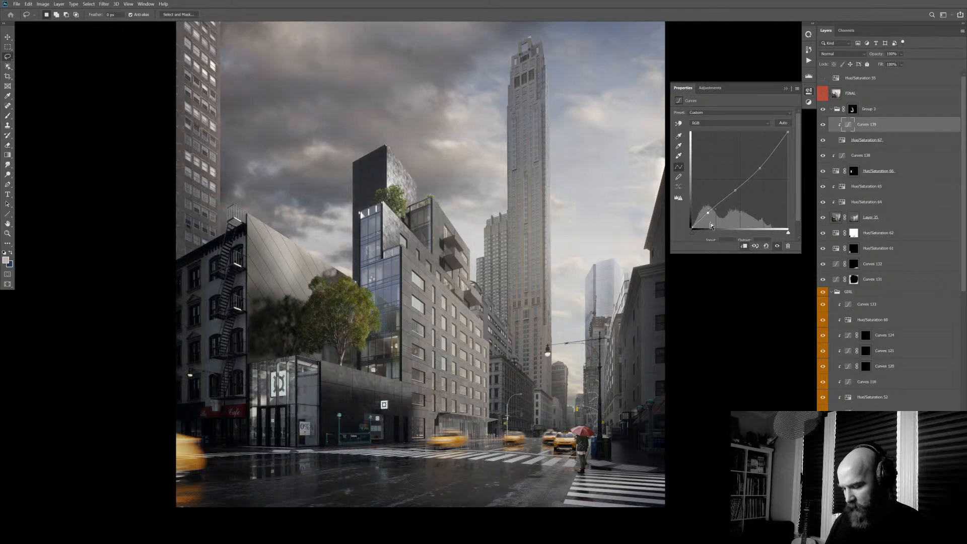
scroll(580, 364, down, 2)
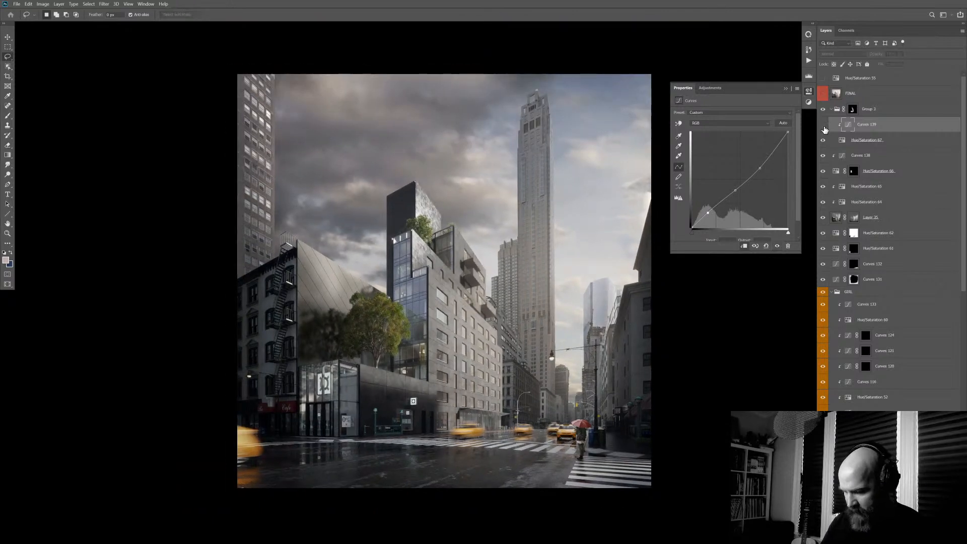
click(824, 127)
scroll(617, 365, up, 2)
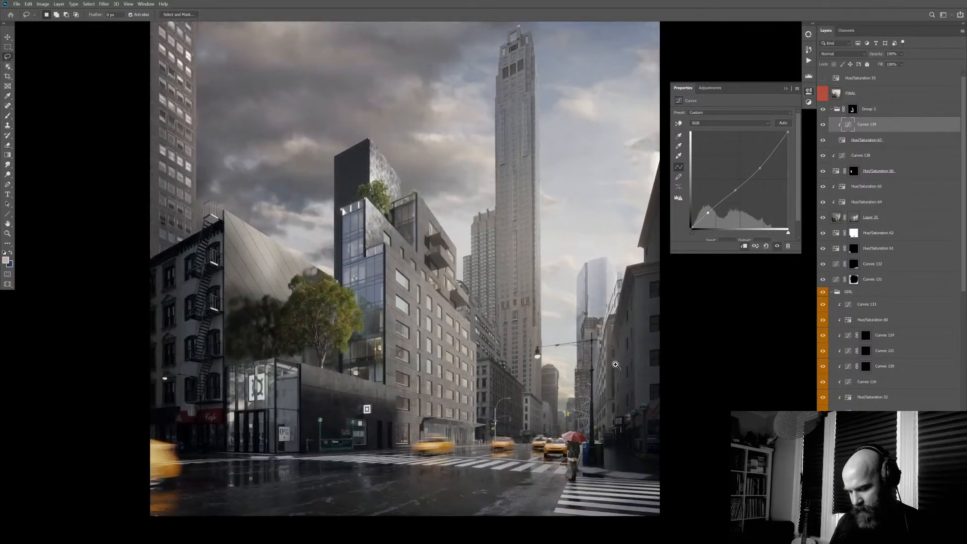
scroll(616, 365, up, 1)
scroll(618, 368, up, 1)
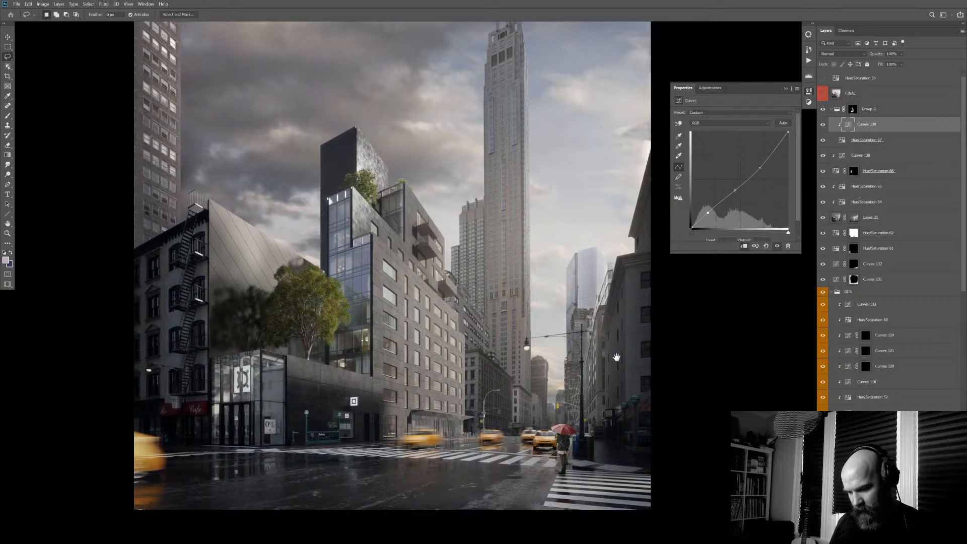
- Add an unclipped Curves layer with its white point lowered to black and split its Underlying Layer white Blend If slider
key(ctrl+alt+m)
key(Return)
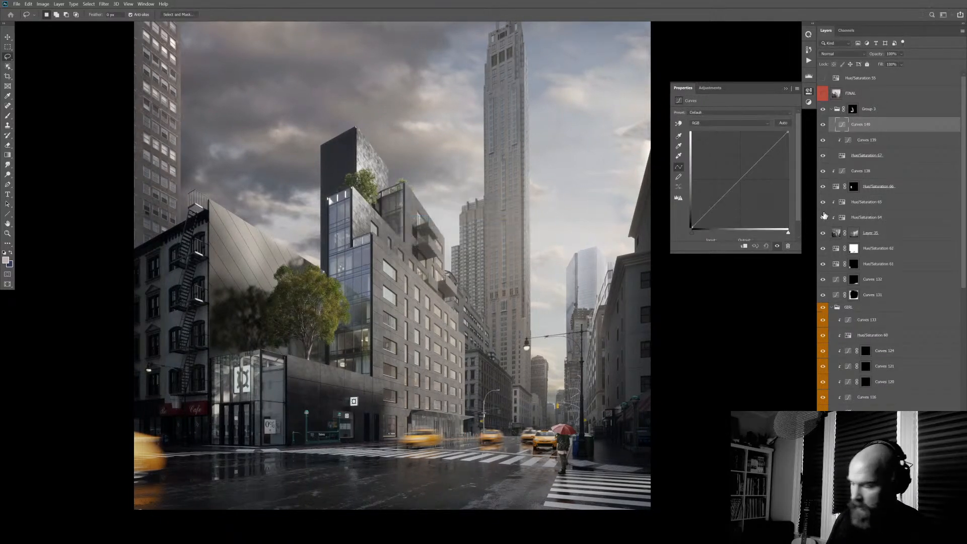
drag(788, 132, 788, 227)
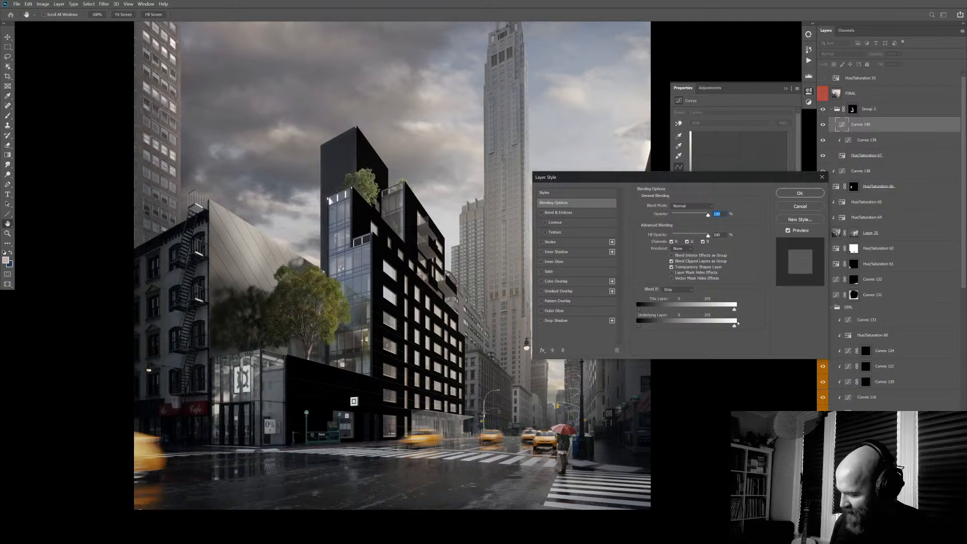
drag(719, 328, 684, 327)
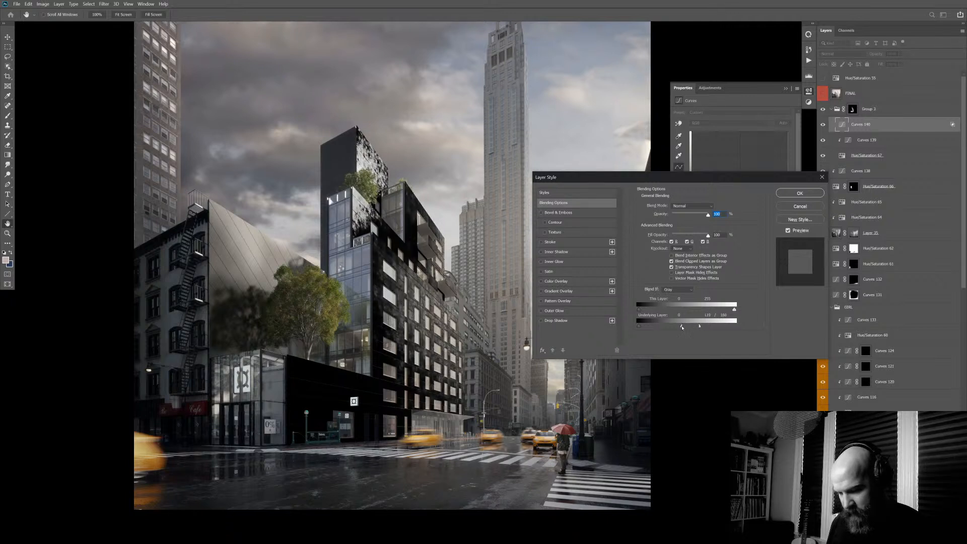
click(801, 194)
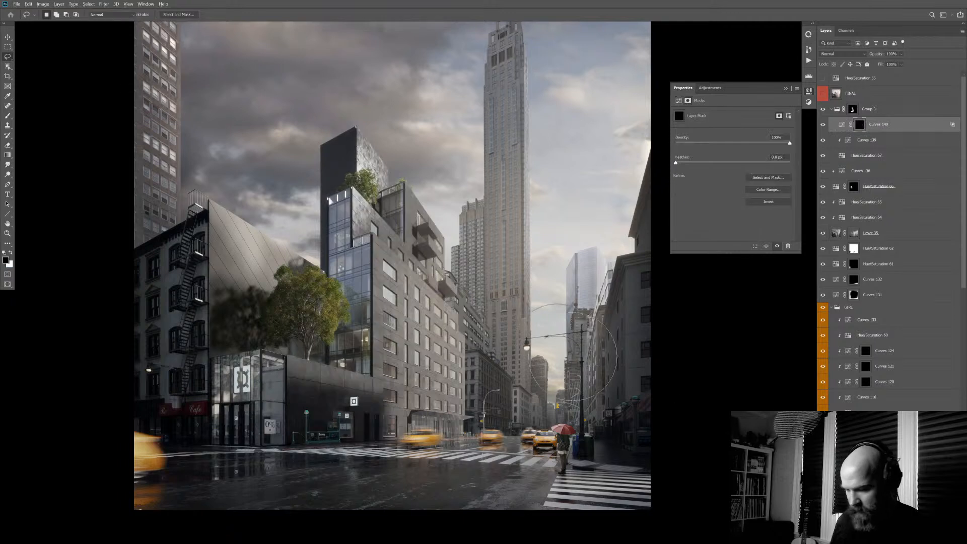
- Ready a white brush for the new Curves layer's black mask and disable that mask to preview the darkening
key(b)
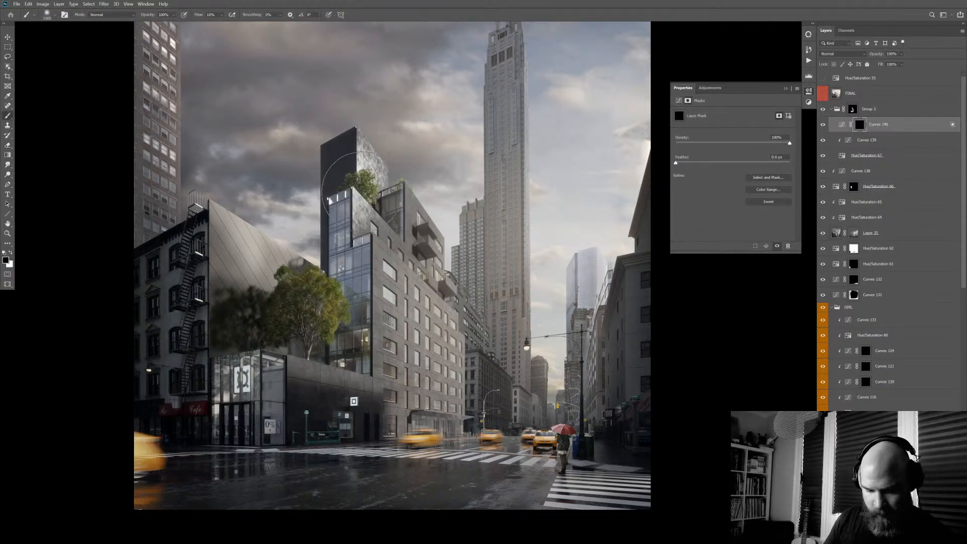
key(x)
click(922, 130)
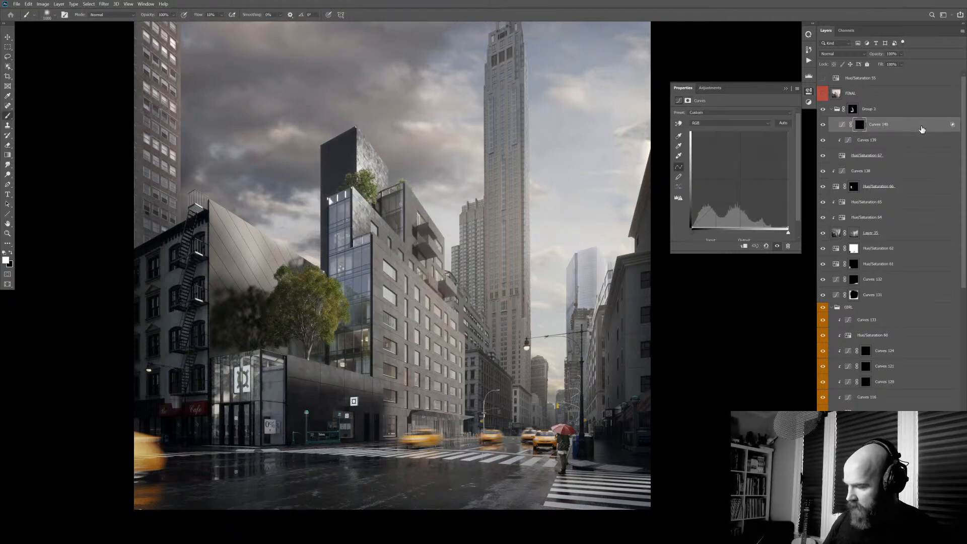
double_click(860, 128)
key(Escape)
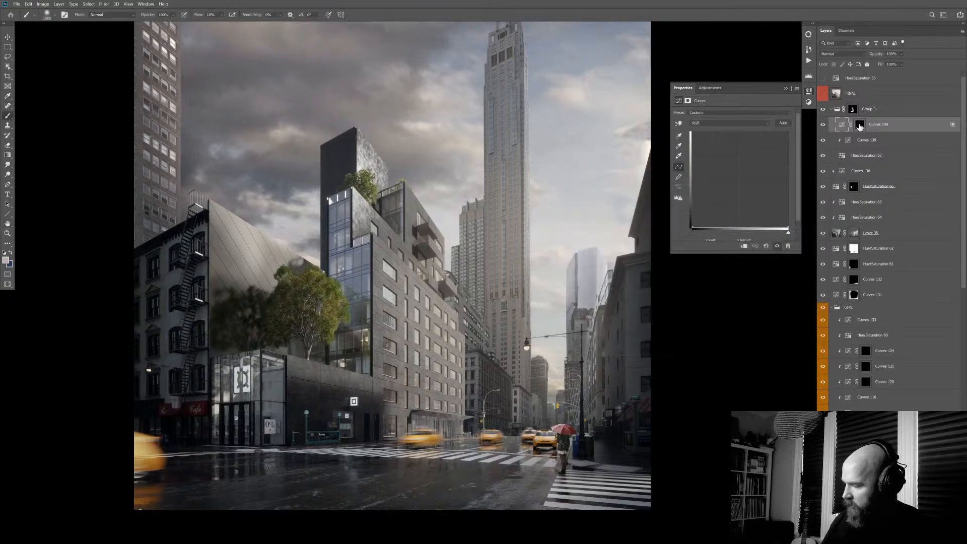
shift+click(860, 125)
click(912, 130)
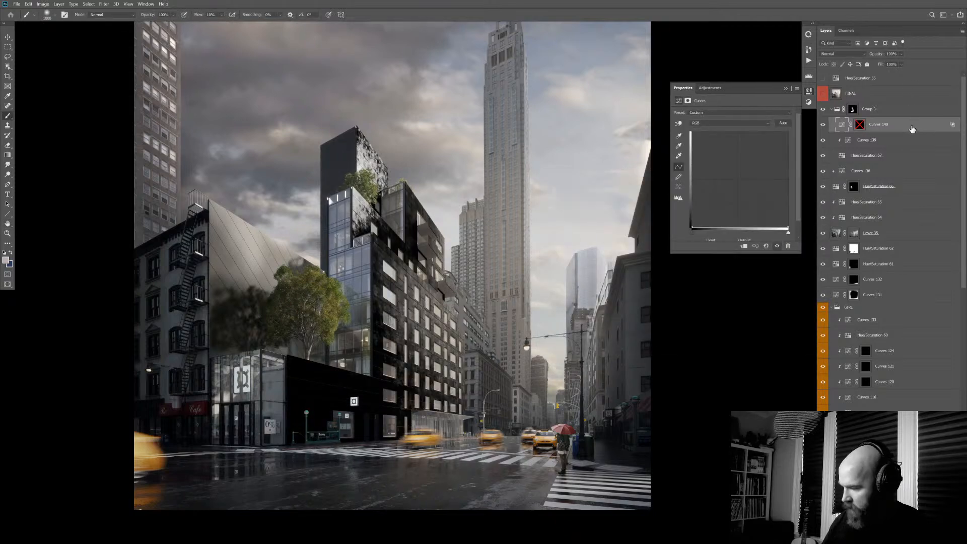
- Reset the Curves layer's Underlying Layer white Blend If slider to 255, split the black slider to about 112/156, and compare
double_click(914, 131)
drag(688, 326, 776, 320)
drag(652, 326, 696, 326)
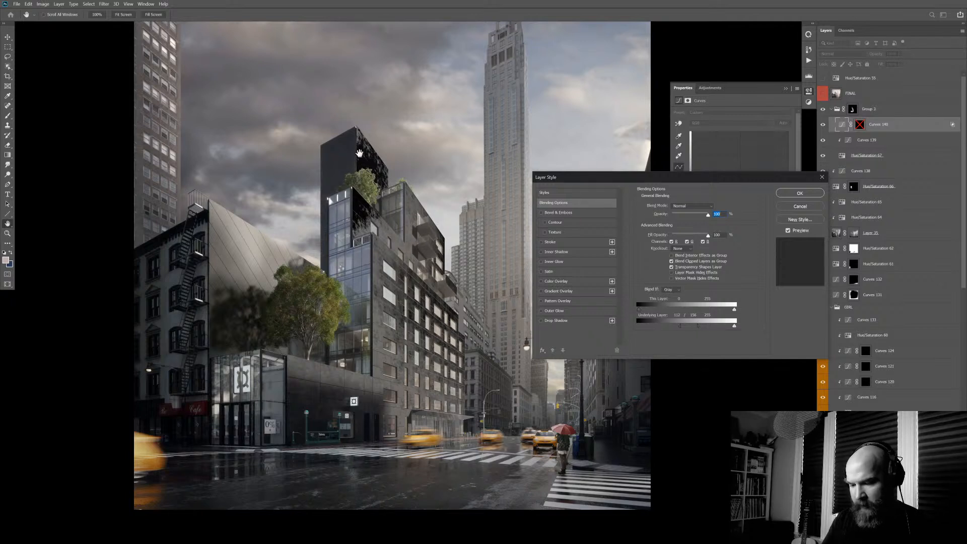
click(803, 194)
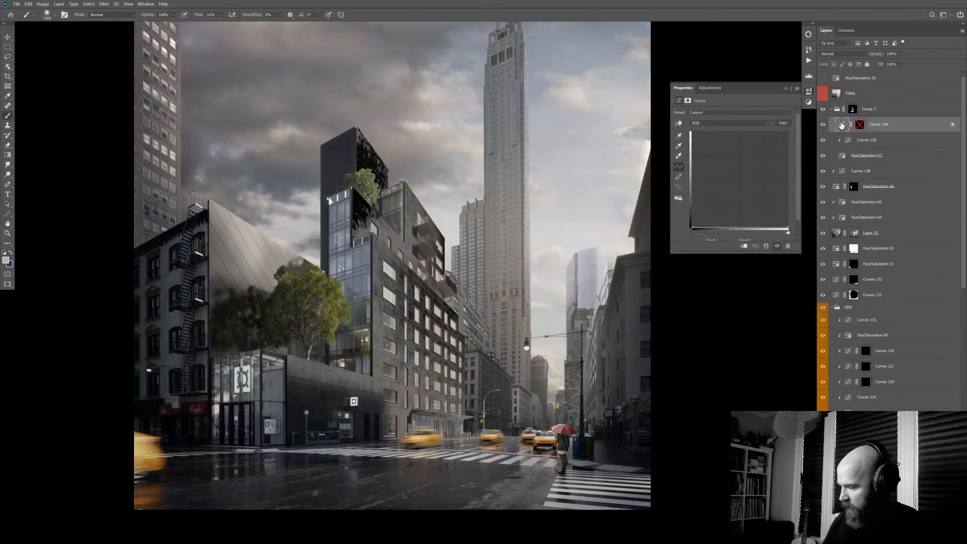
click(824, 126)
click(824, 125)
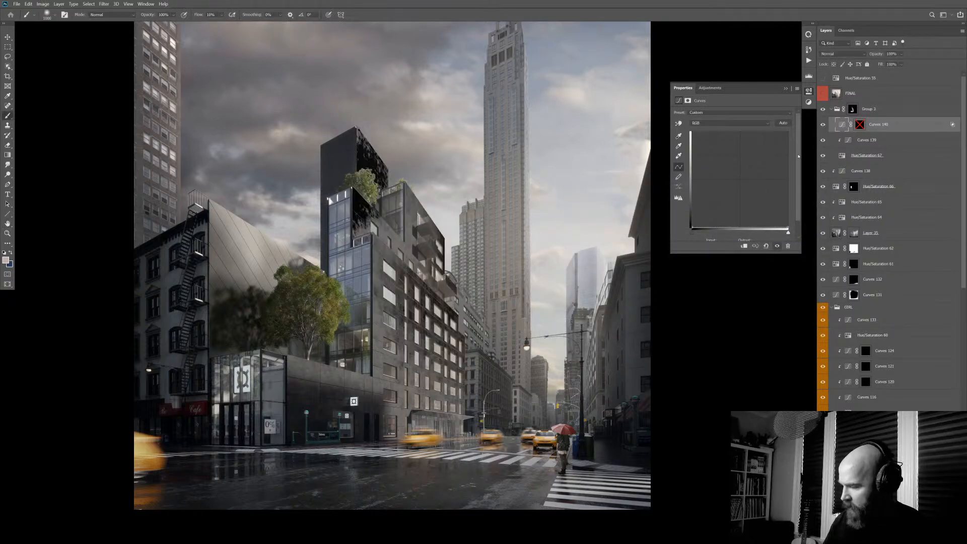
- Raise the top Curves layer's white endpoint to roughly two-thirds of the graph height to soften the darkening
drag(788, 229, 790, 165)
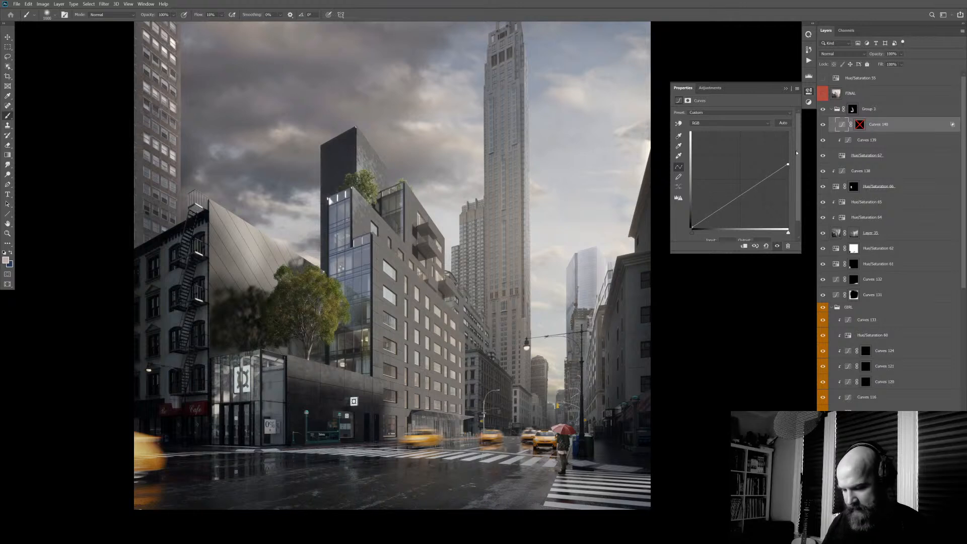
click(757, 126)
click(930, 128)
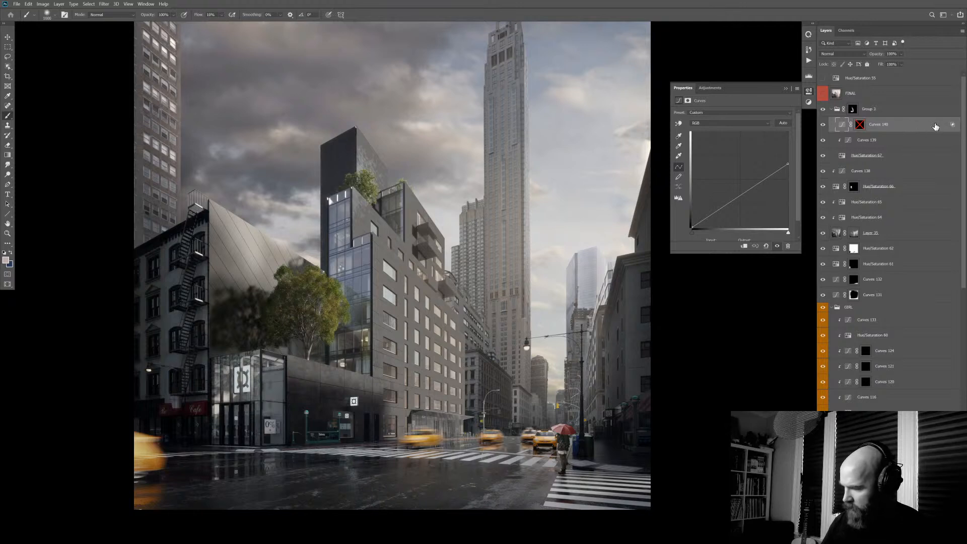
- Narrow the Curves layer's Underlying Layer black Blend If split to about 128/154 and compare the image with and without the layer
double_click(939, 131)
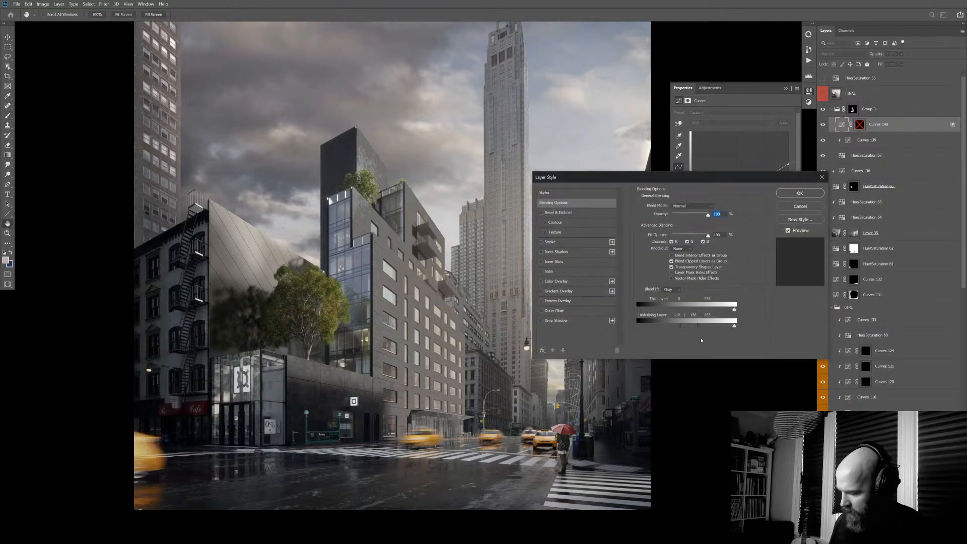
mouse_move(697, 327)
mouse_down()
mouse_move(707, 326)
mouse_move(687, 327)
mouse_up()
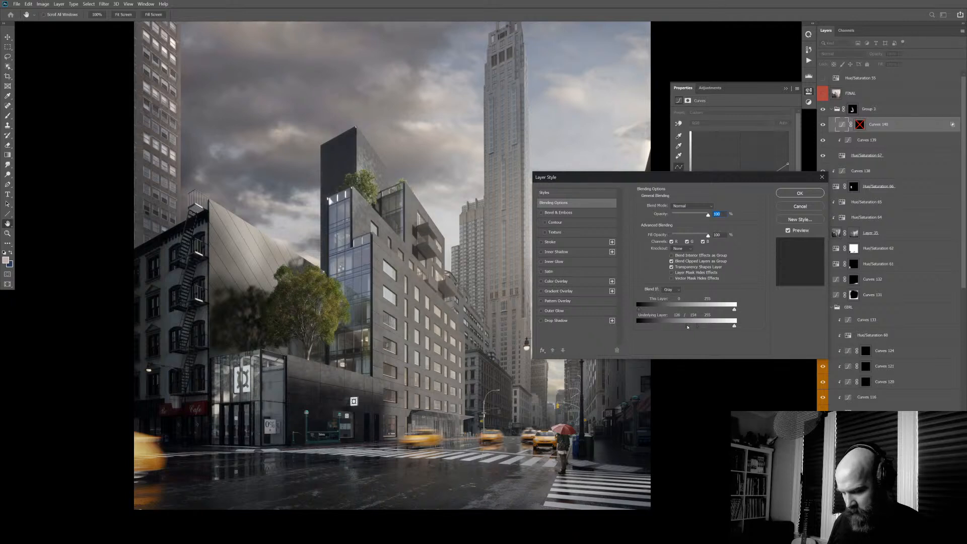
click(800, 193)
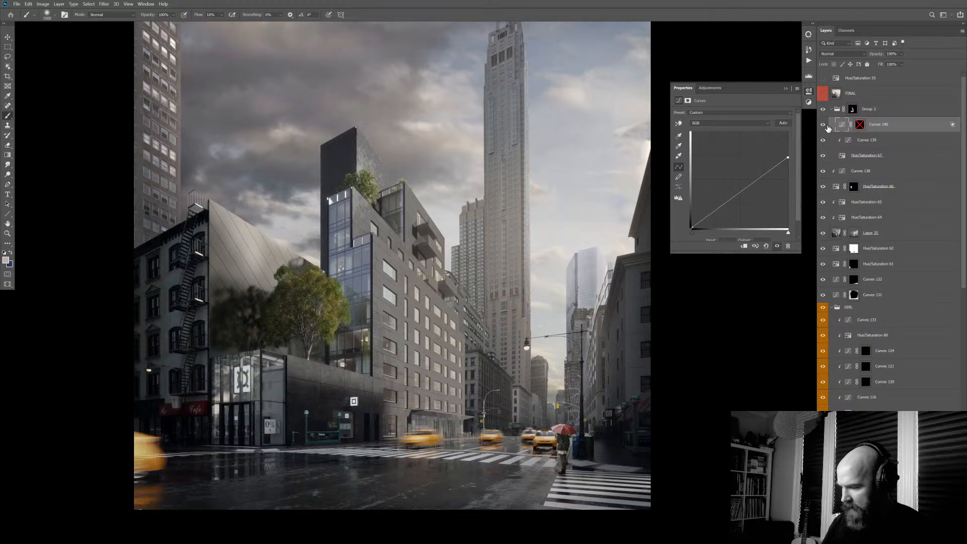
click(824, 125)
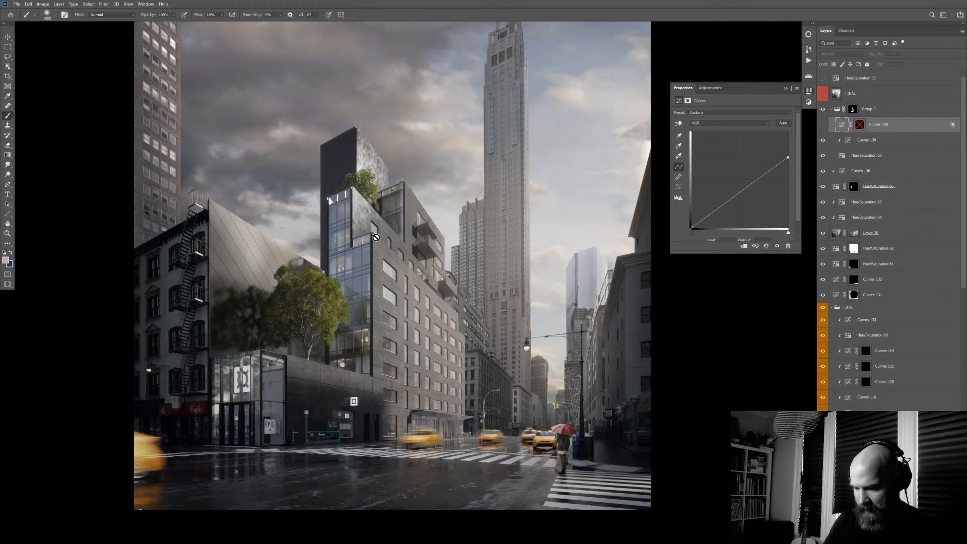
click(823, 125)
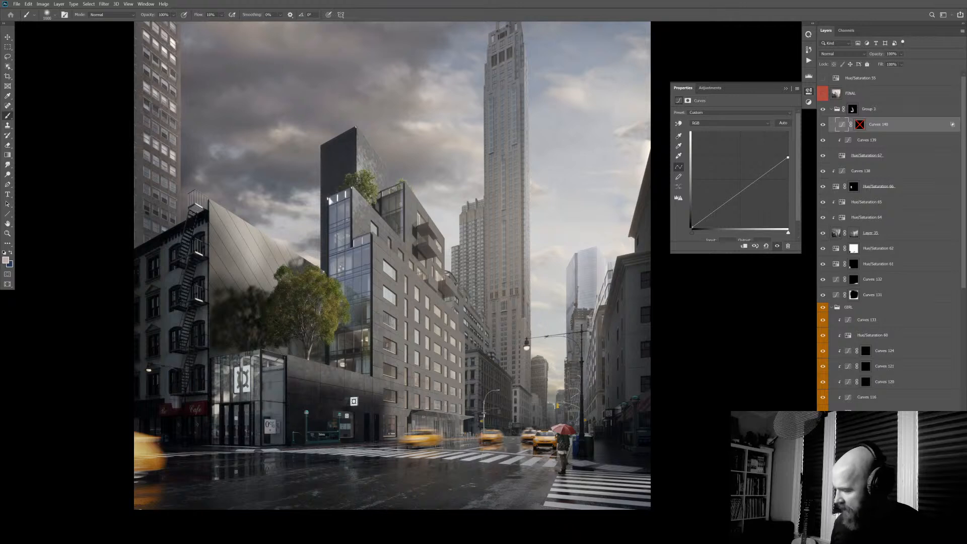
- Re-enable the top Curves layer's mask and paint white with a smaller brush over the dark building's bright upper facade
shift+click(860, 125)
key(bracketleft)
key(bracketleft)
key(bracketleft)
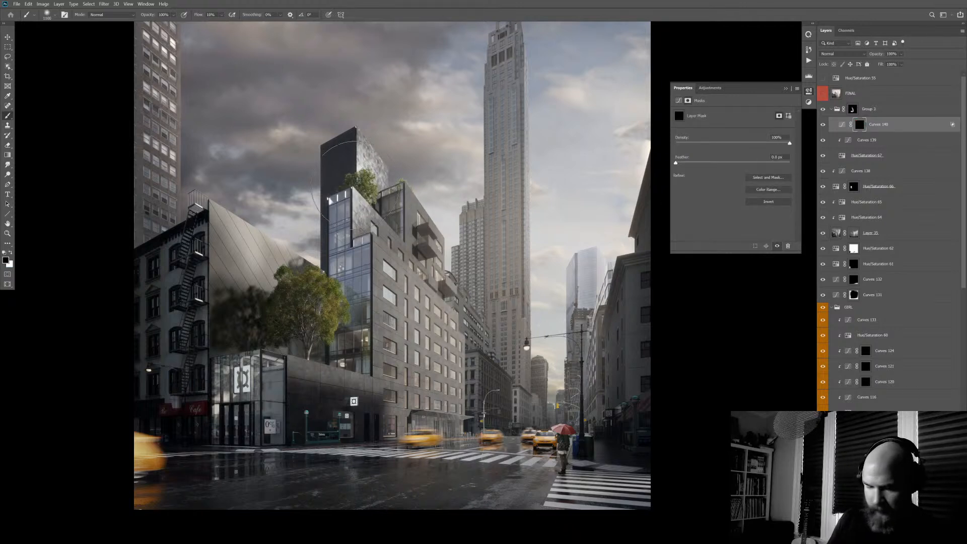
key(bracketleft)
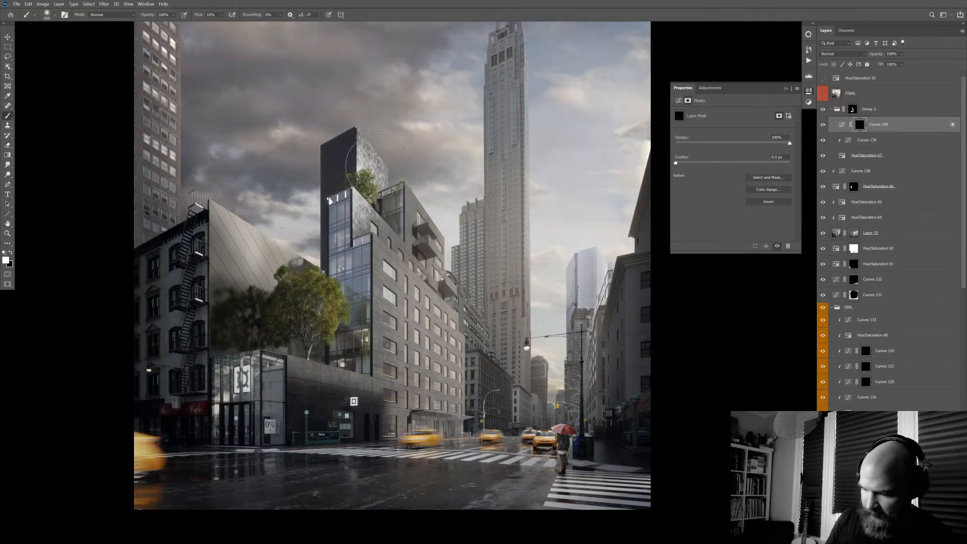
click(368, 160)
key(bracketleft)
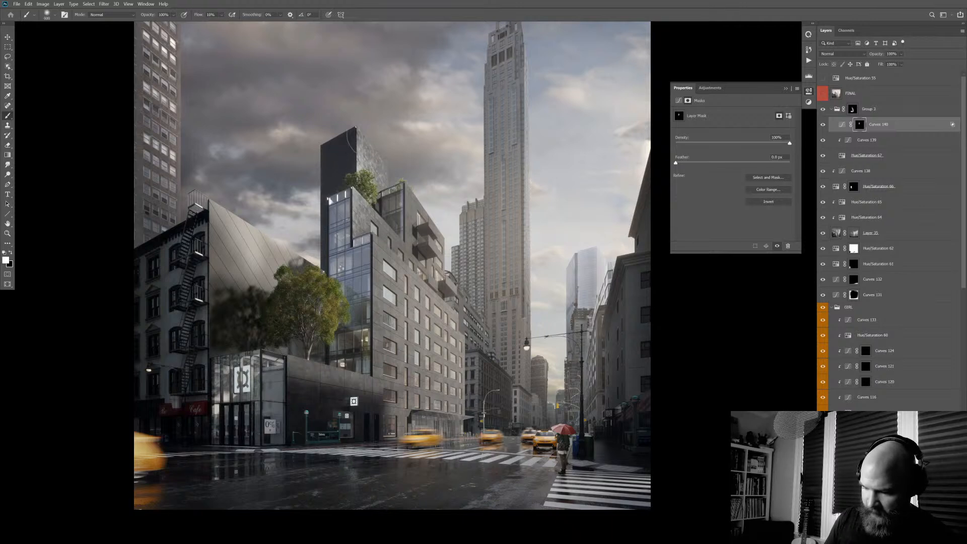
key(bracketleft)
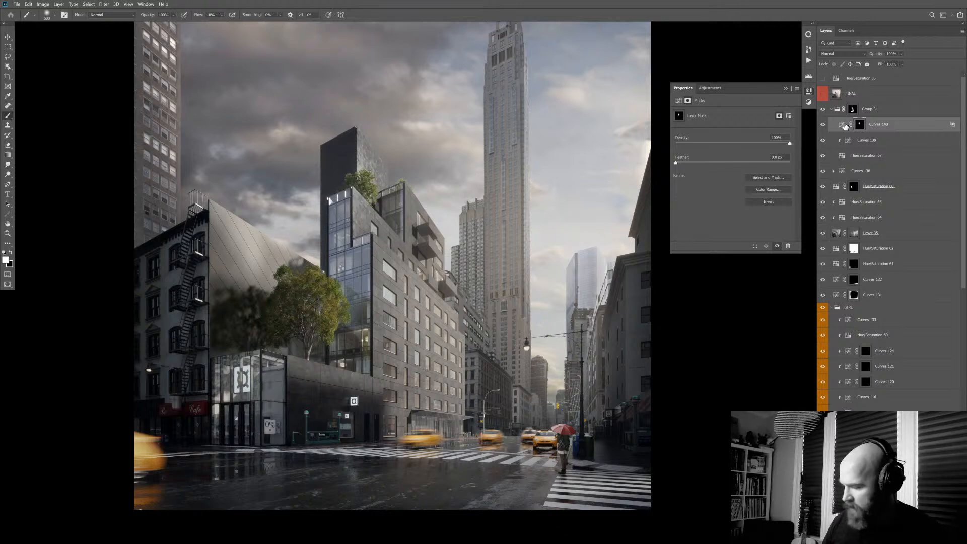
- Add a Hue/Saturation layer clipped to the masked Curves layer and colorize it orange with a saturation of about 33
key(ctrl+alt+u)
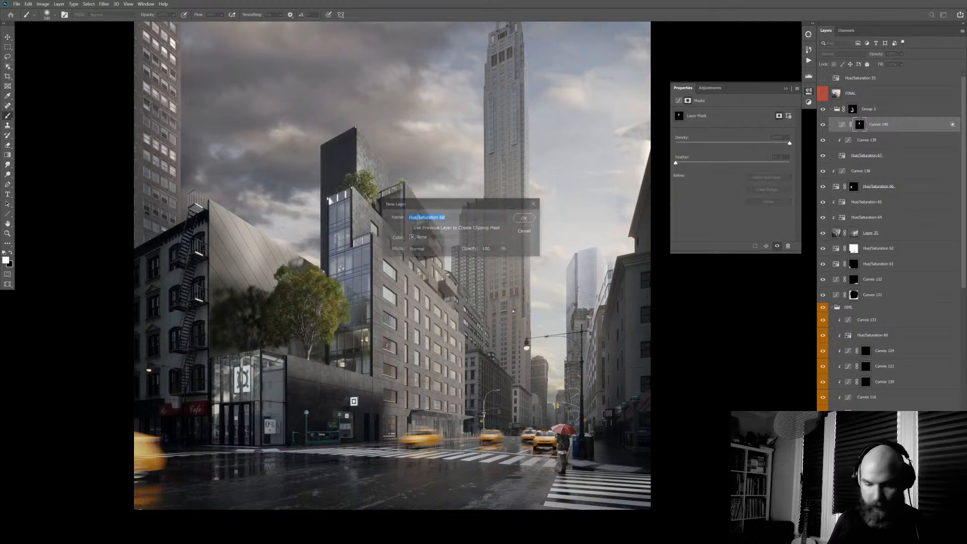
key(alt+p)
key(Return)
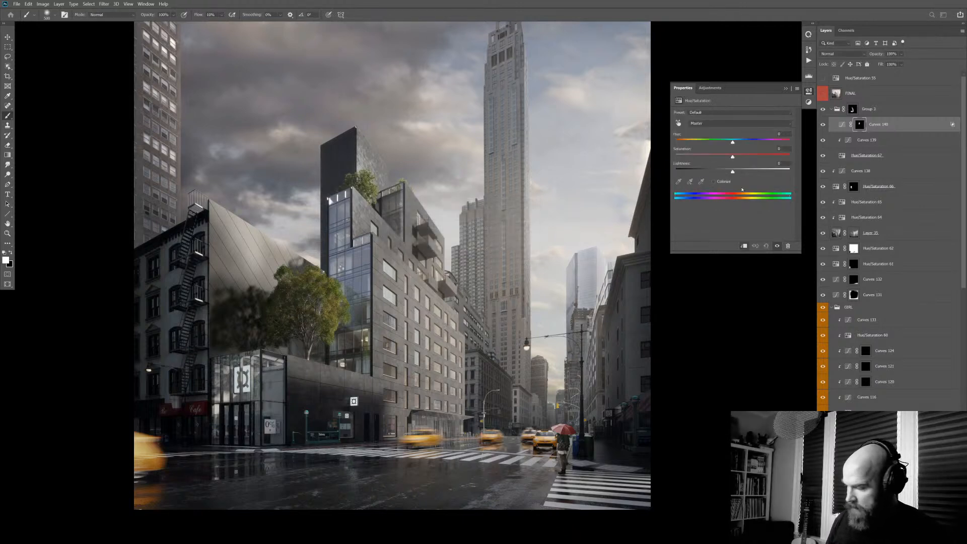
click(714, 182)
drag(678, 142, 684, 142)
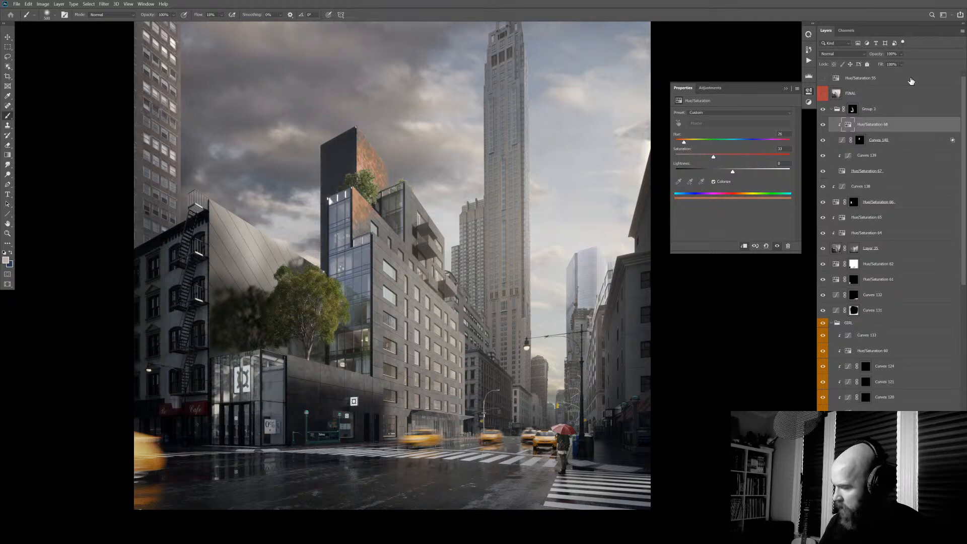
- Reduce the colorizing Hue/Saturation layer's opacity to about 10%, fine-tune its hue to about 35, and compare the result
drag(877, 54, 627, 48)
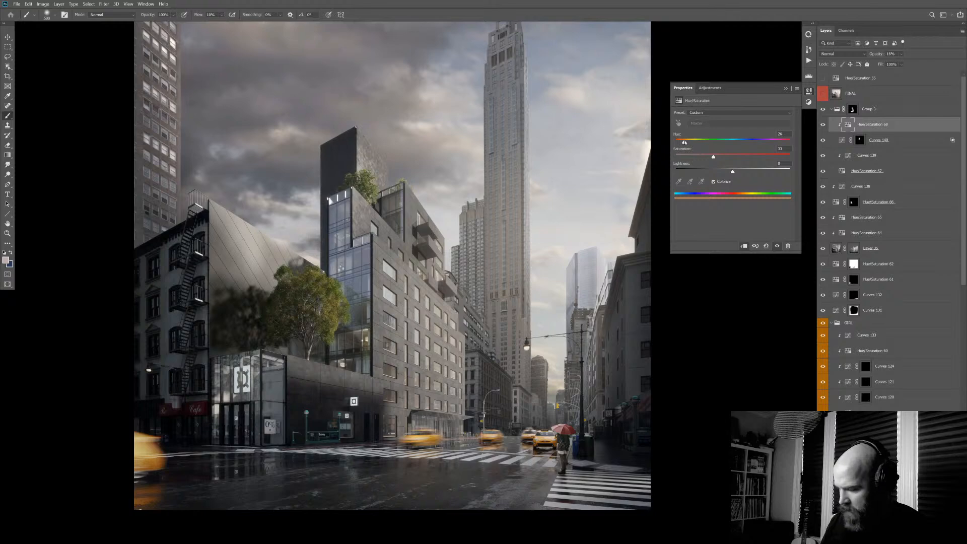
click(824, 124)
click(824, 125)
scroll(557, 299, down, 3)
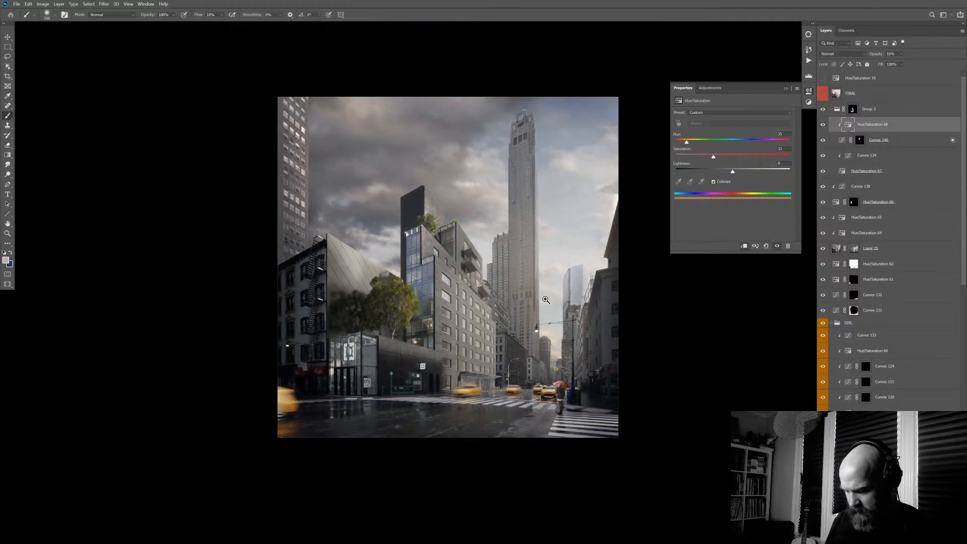
scroll(543, 256, up, 2)
scroll(542, 256, down, 1)
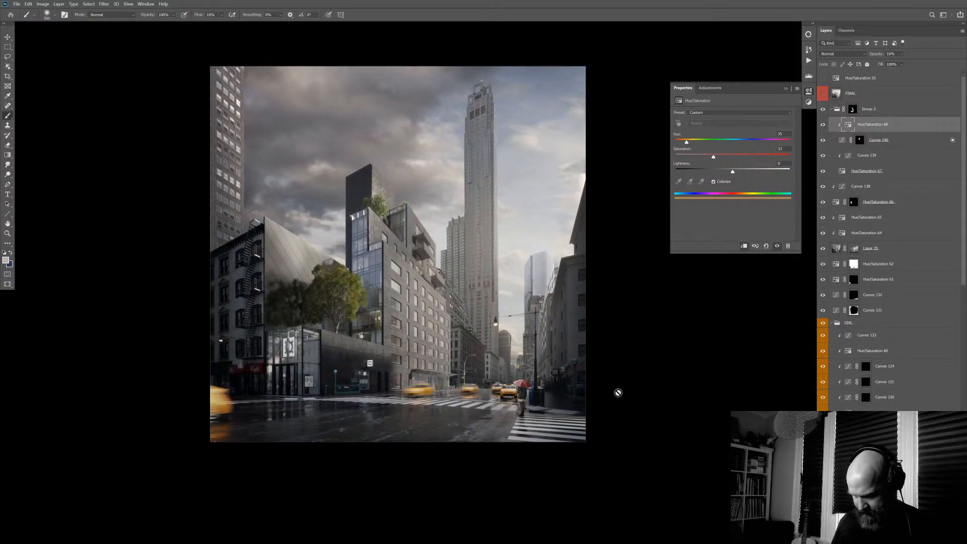
- Collapse the GIRL group and Group 3, and make Group 3 the active layer
scroll(960, 252, down, 5)
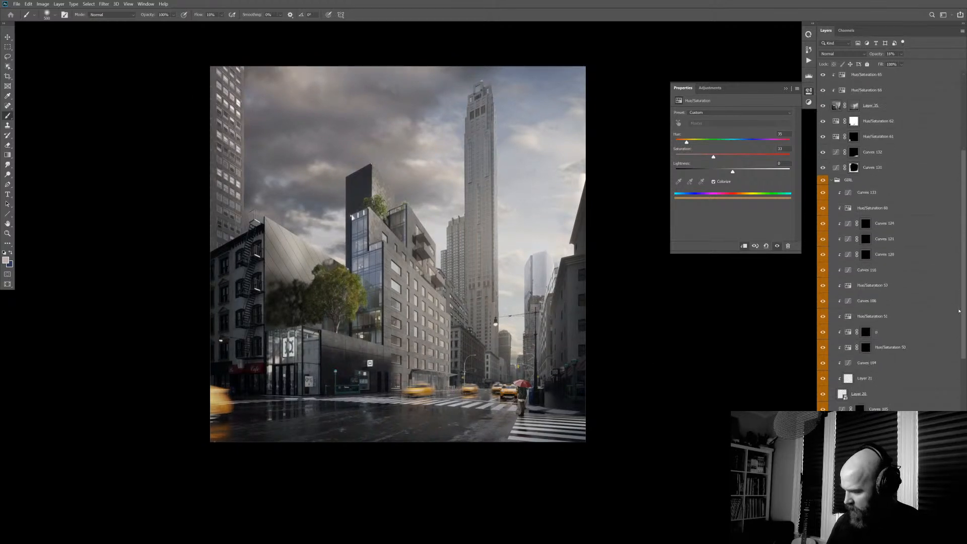
click(832, 151)
scroll(950, 186, up, 5)
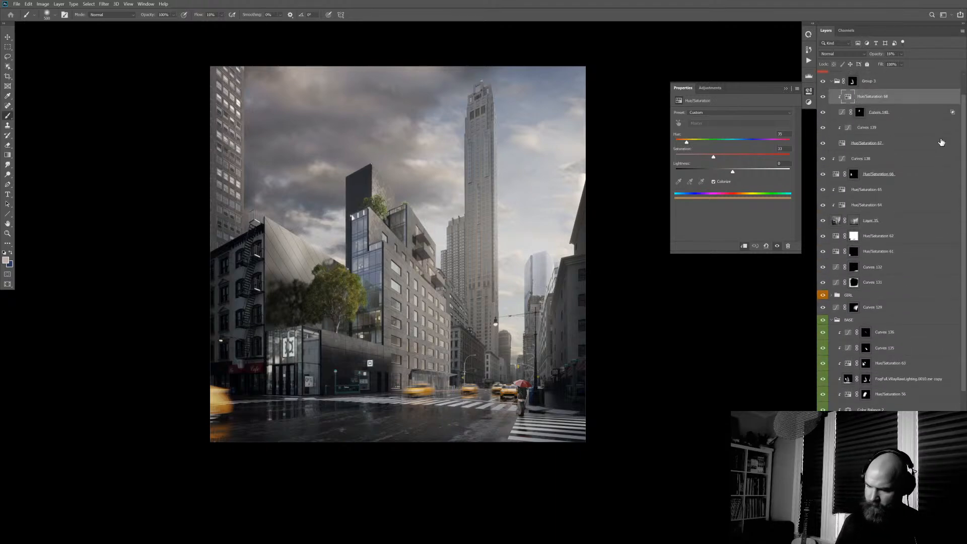
scroll(522, 392, up, 2)
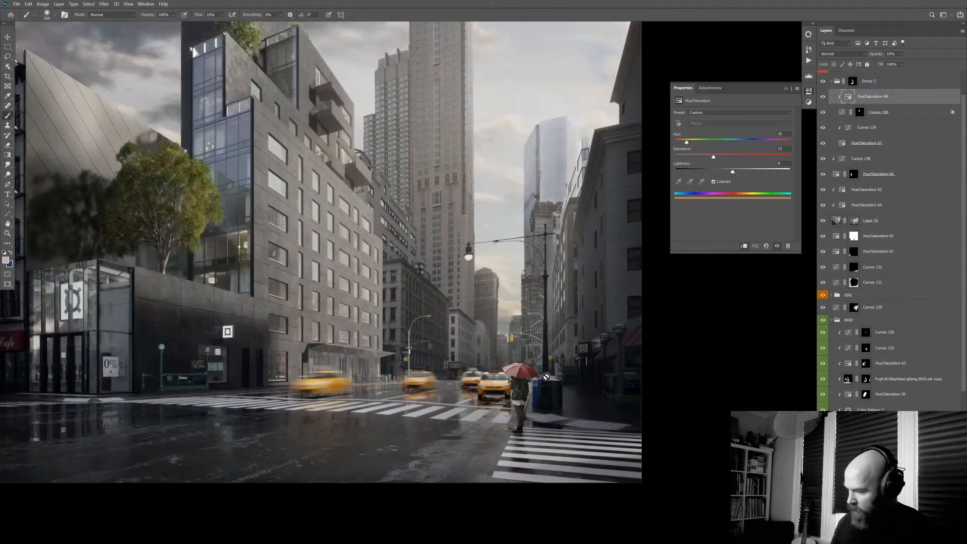
click(832, 81)
click(874, 82)
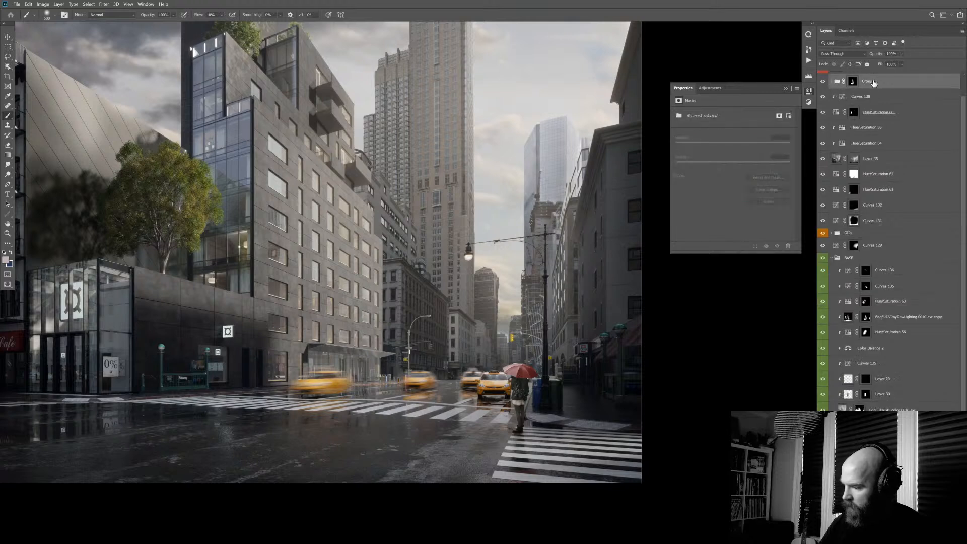
- Add an unclipped Hue/Saturation layer above Group 3 and set its Yellows saturation to -100, sampling the colour from the taxis
key(ctrl+alt+u)
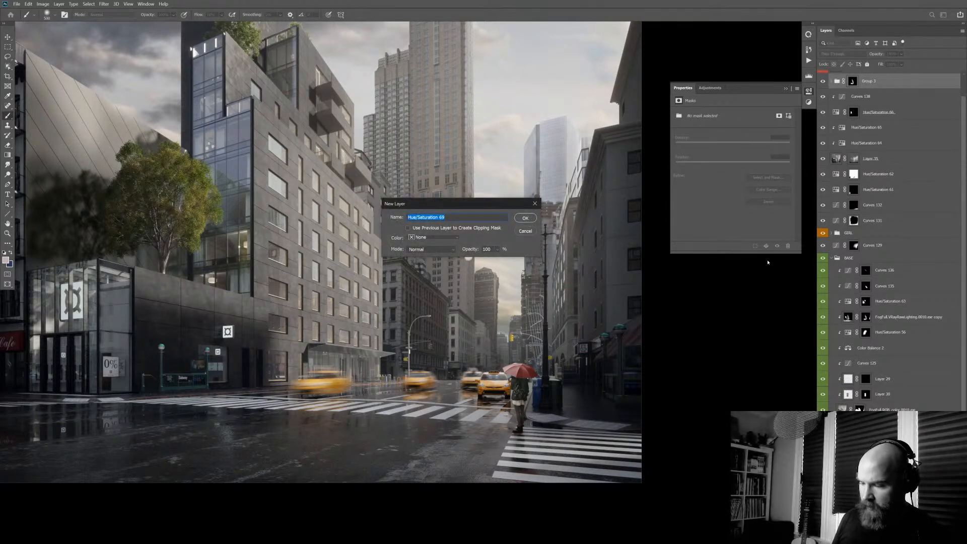
key(Escape)
key(ctrl+alt+u)
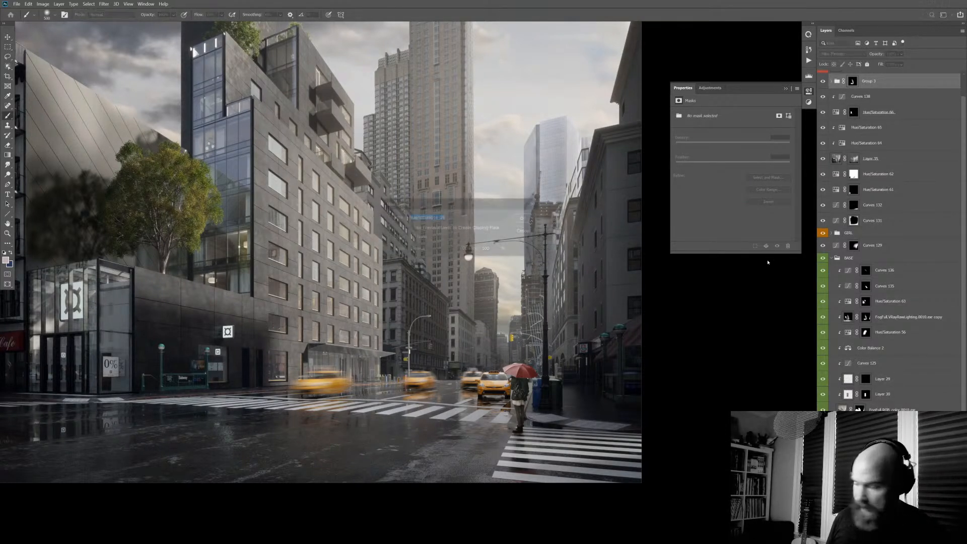
key(Return)
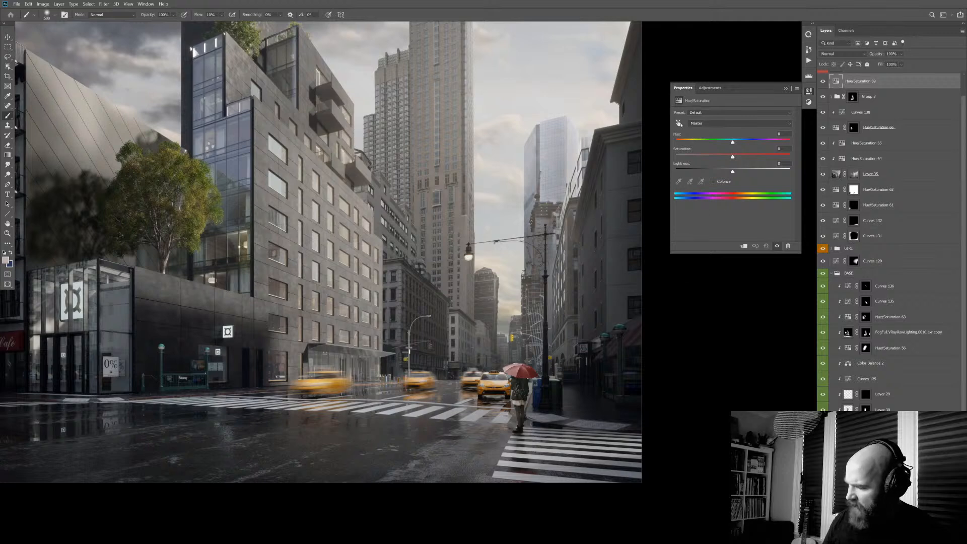
drag(501, 376, 491, 385)
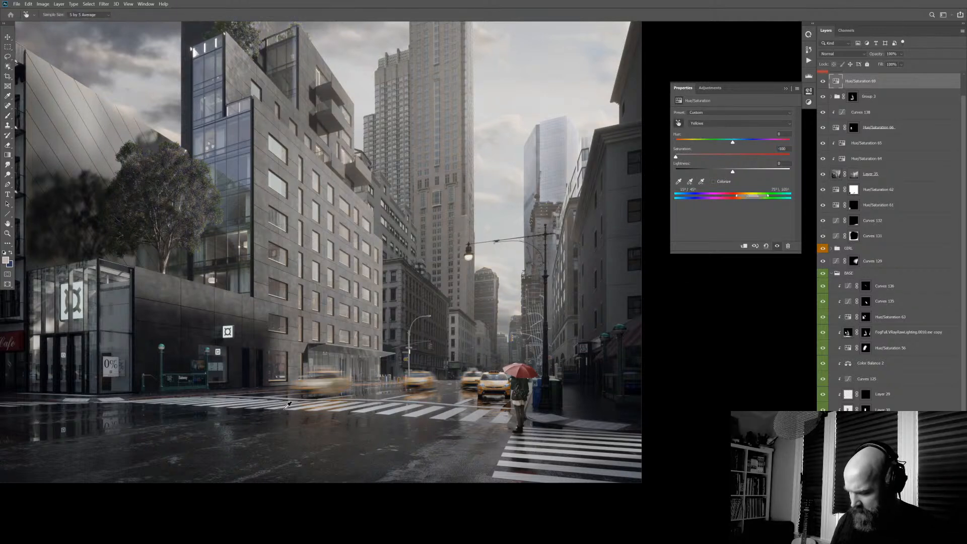
scroll(493, 386, up, 3)
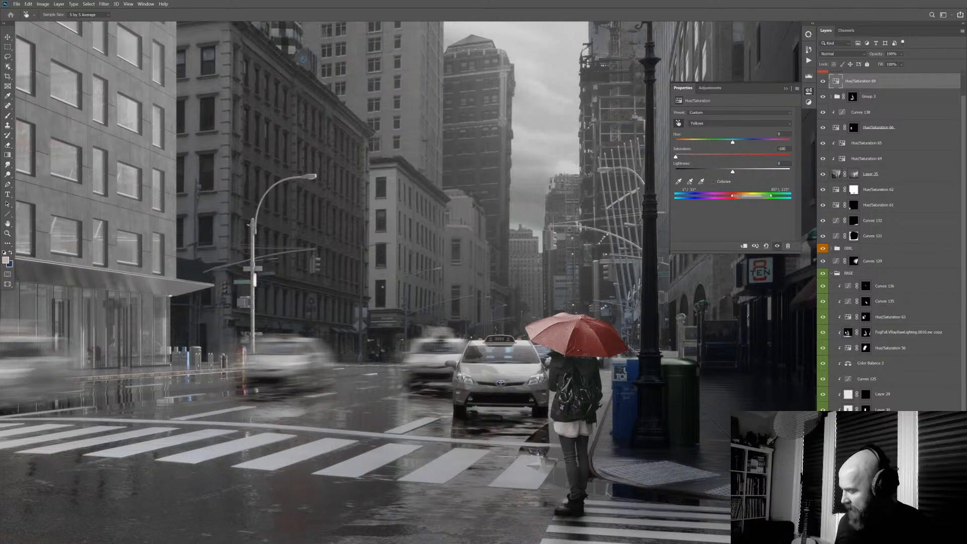
- Add a black mask to the Hue/Saturation layer and paint white with a smaller brush over the taxi beside the red umbrella
alt+click(879, 538)
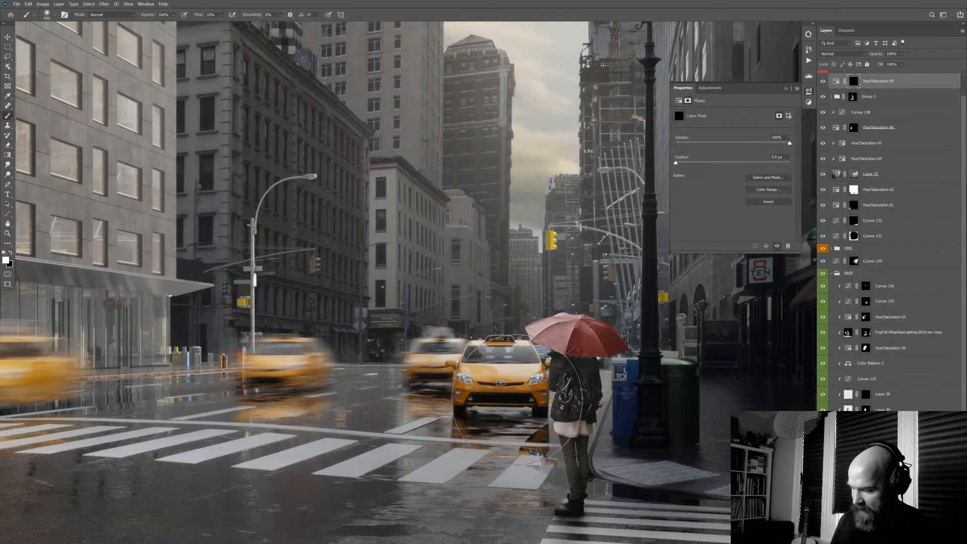
key(bracketleft)
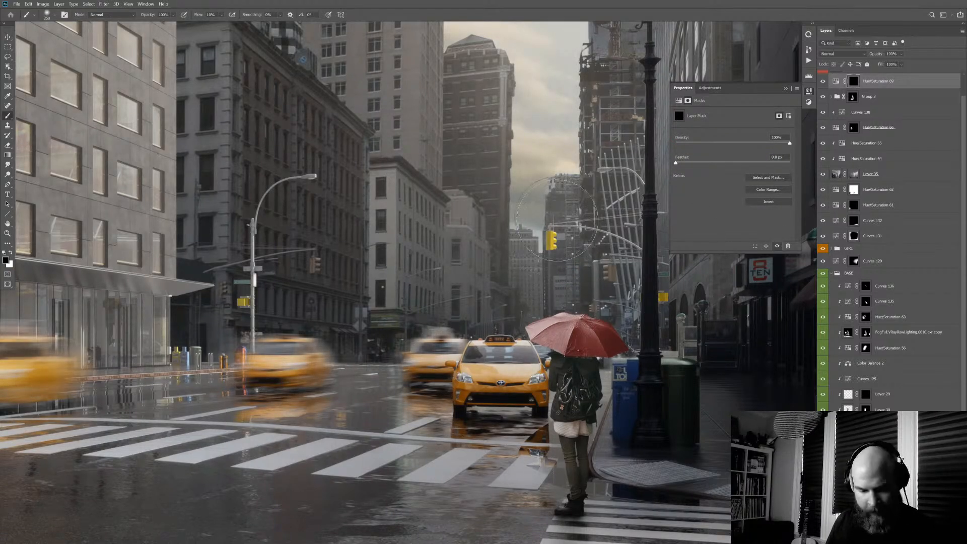
key(x)
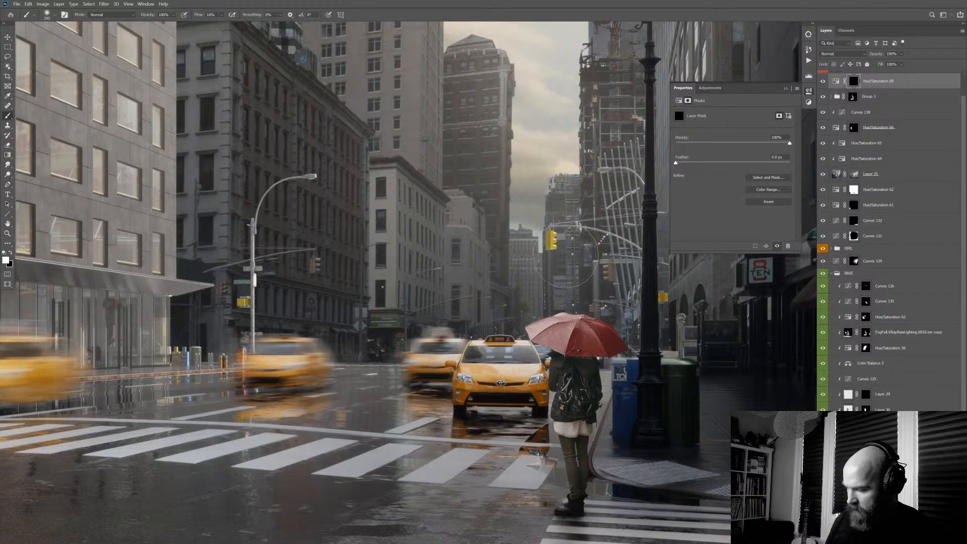
key(bracketleft)
key(x)
key(bracketleft)
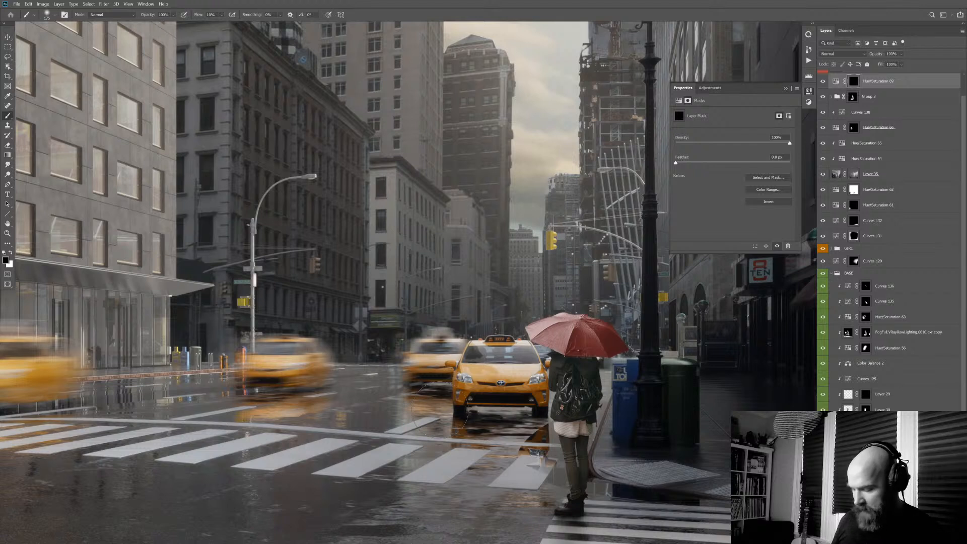
key(x)
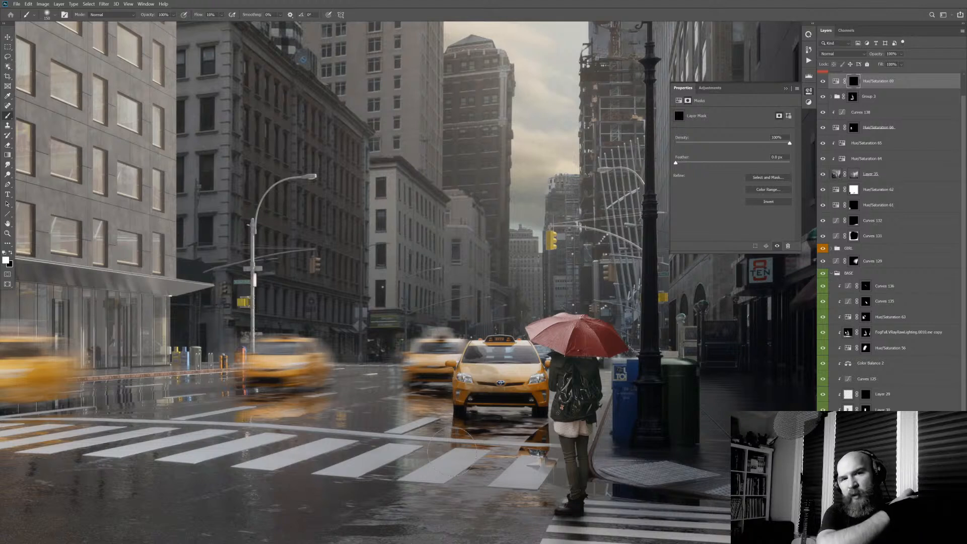
key(bracketleft)
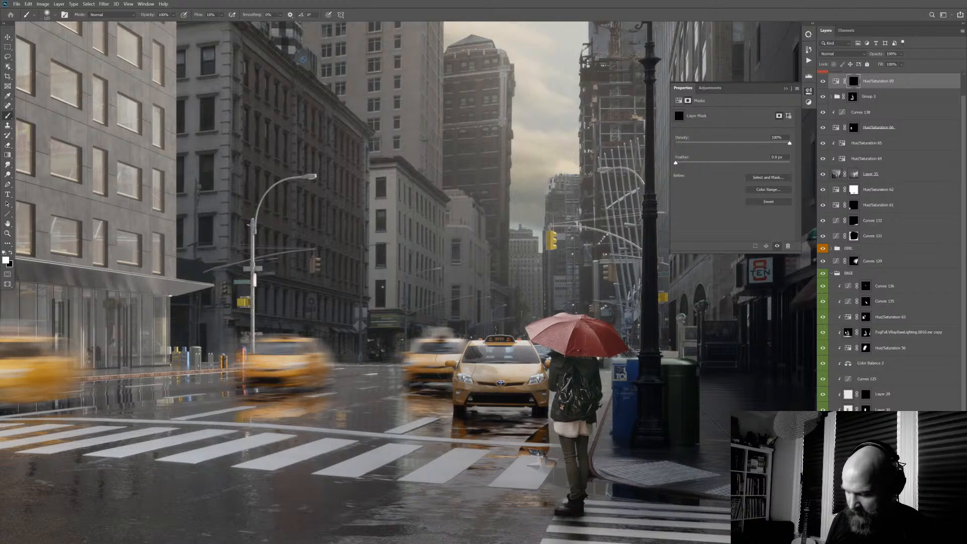
scroll(583, 369, down, 4)
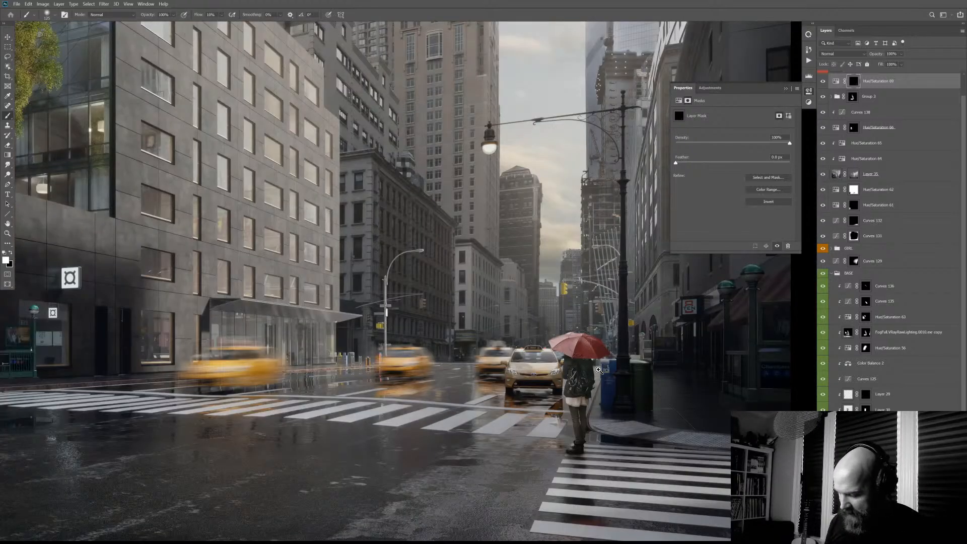
key(bracketleft)
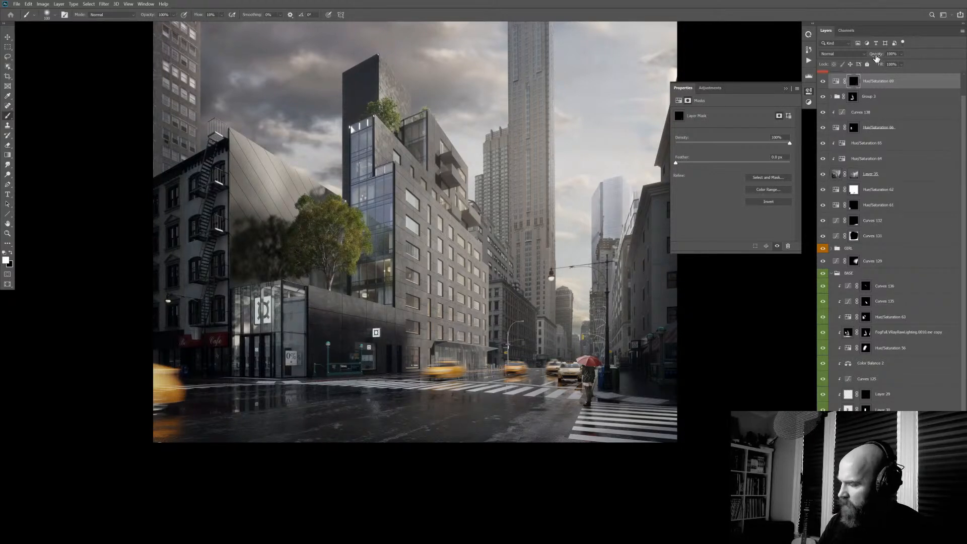
- Reduce the taxi Hue/Saturation layer's opacity to 90% and check the street at a wider view
drag(877, 56, 657, 61)
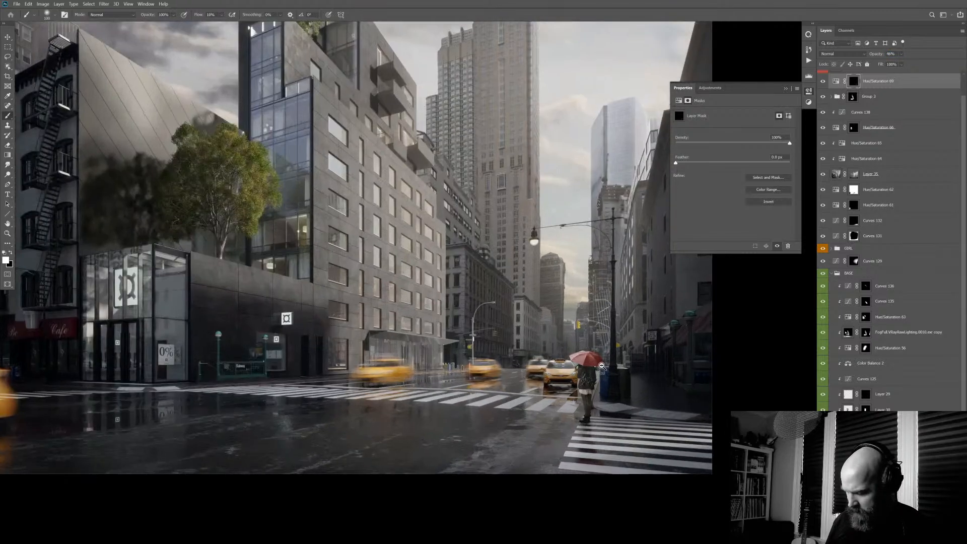
ctrl+click(599, 366)
drag(599, 366, 581, 375)
drag(512, 381, 600, 376)
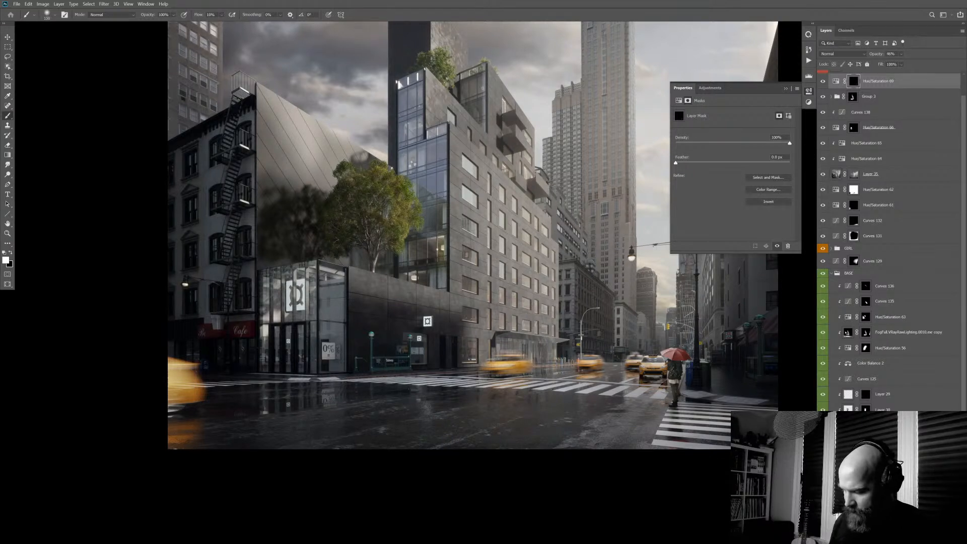
- Paint white on the Hue/Saturation layer's mask with a larger brush over the motion-blurred taxis to mute their yellow
key(bracketright)
key(bracketright)
key(bracketright)
key(bracketright)
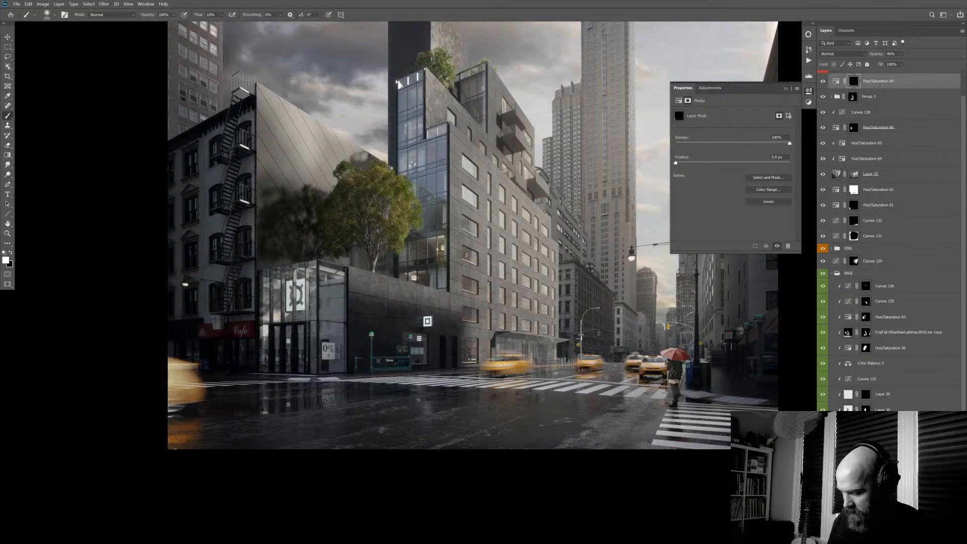
scroll(560, 414, up, 3)
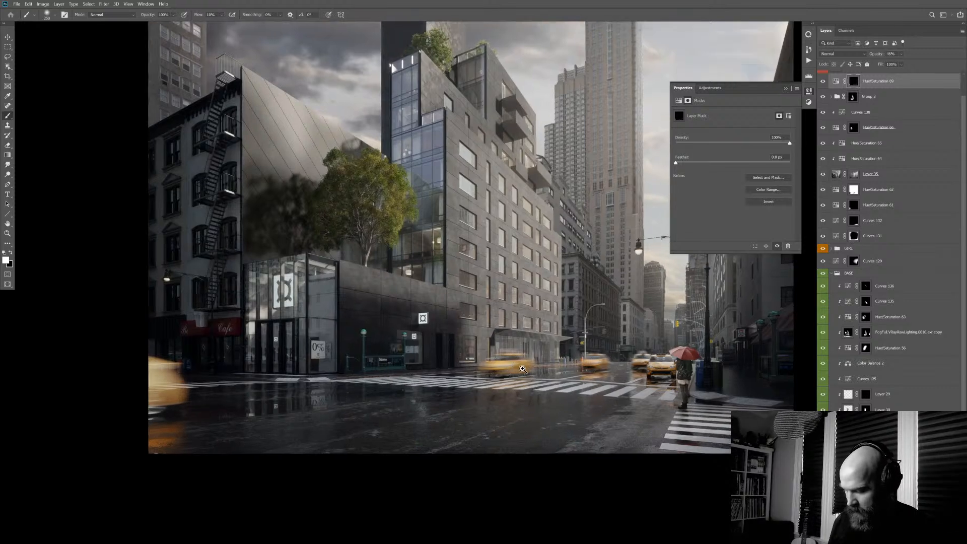
scroll(561, 413, down, 4)
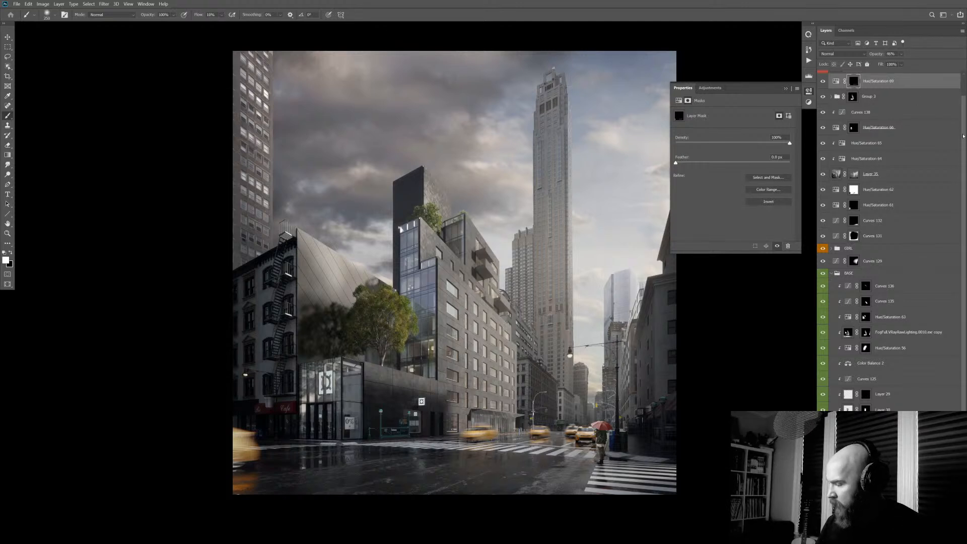
- Compare the whole image with and without the taxi-desaturating Hue/Saturation layer
scroll(963, 112, up, 2)
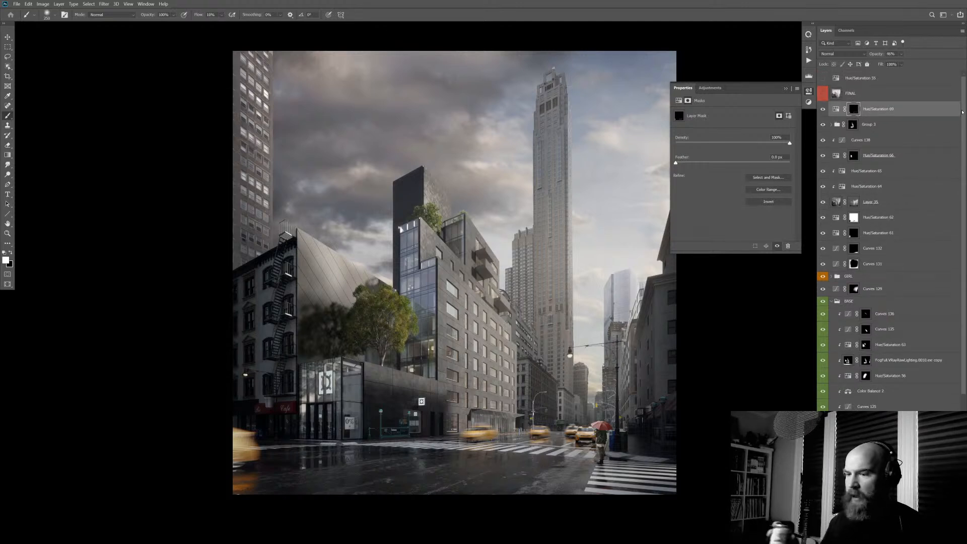
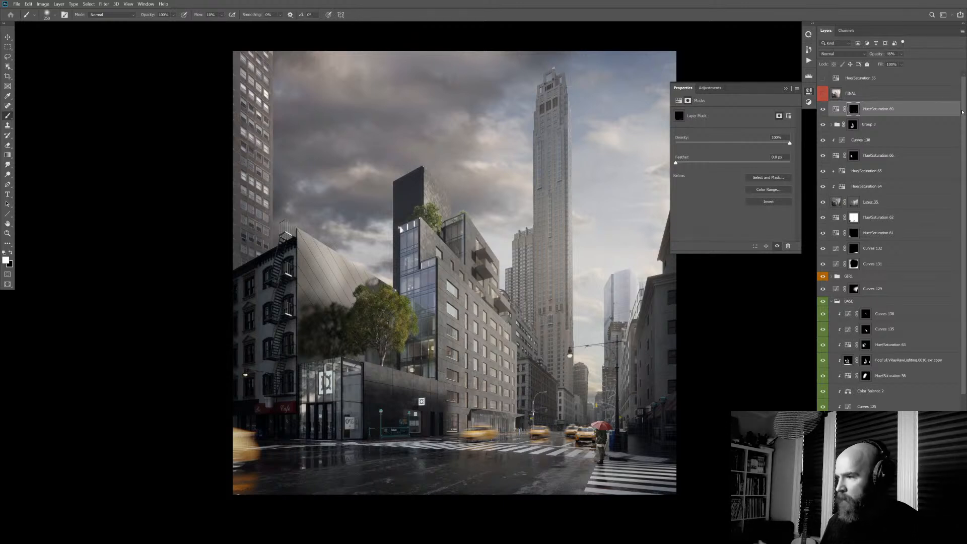
scroll(679, 335, right, 2)
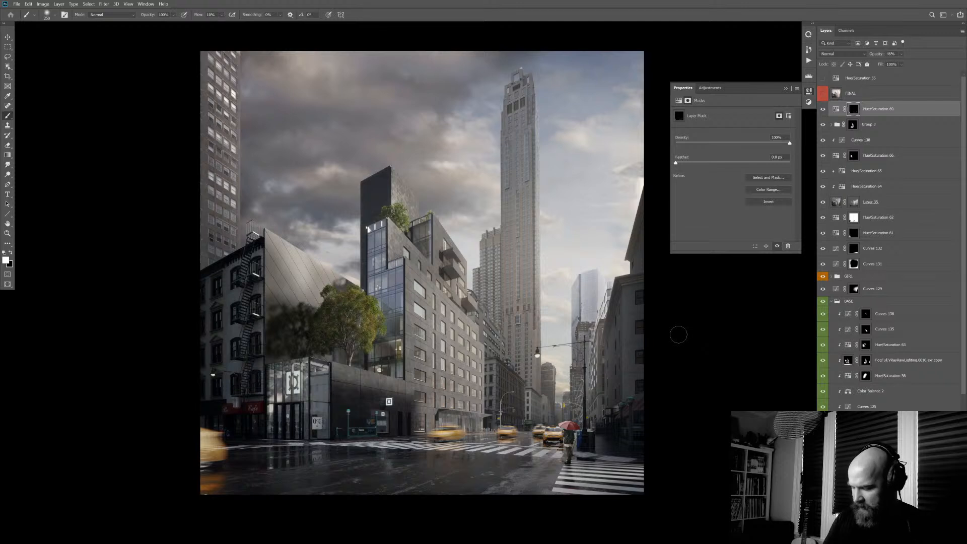
click(836, 109)
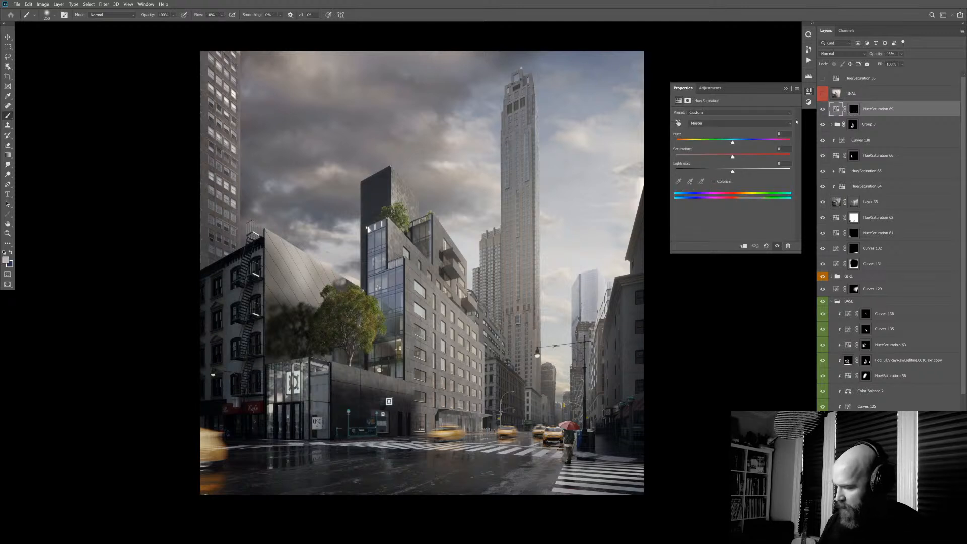
click(824, 109)
click(823, 109)
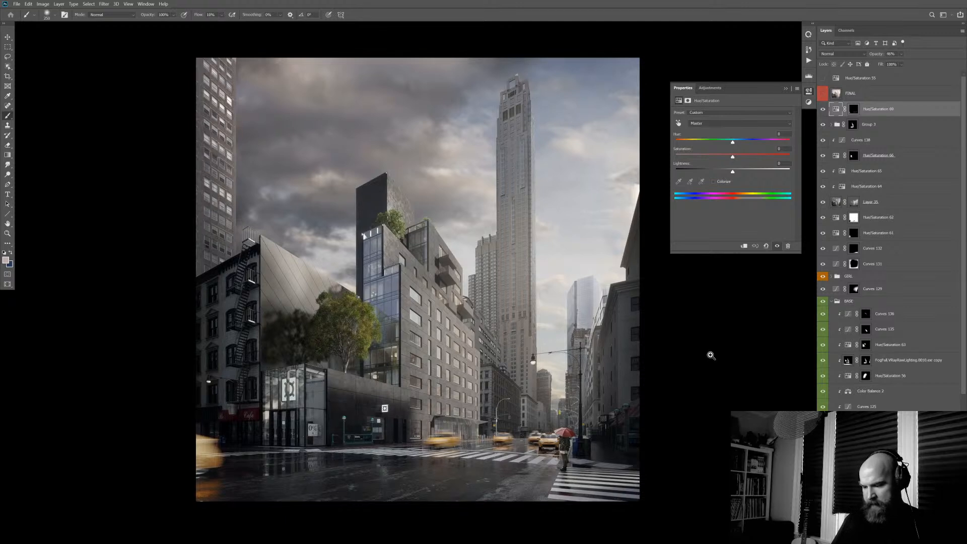
scroll(702, 354, down, 2)
drag(701, 354, 664, 347)
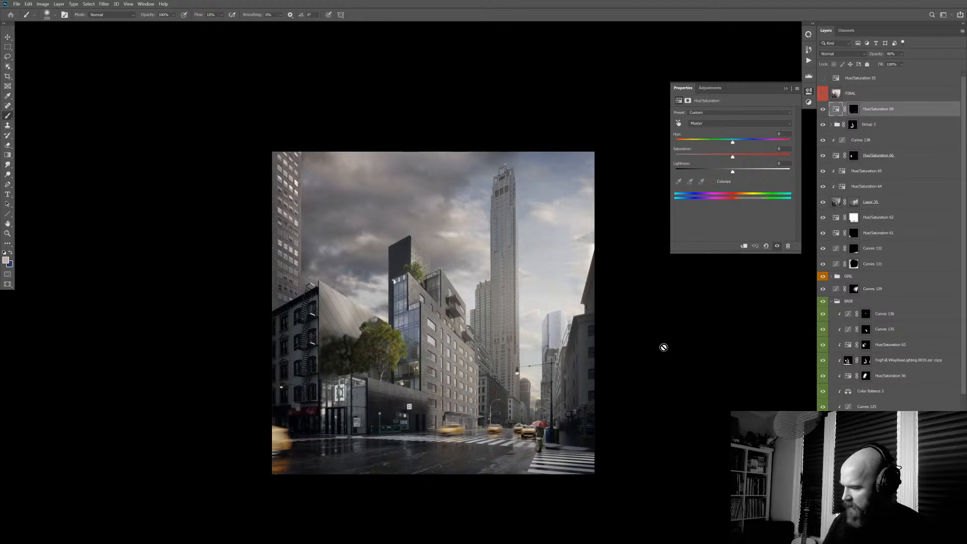
- Add a Color Balance layer at the top of the BASE group and shift its Shadows slightly toward cyan, magenta and blue
click(897, 315)
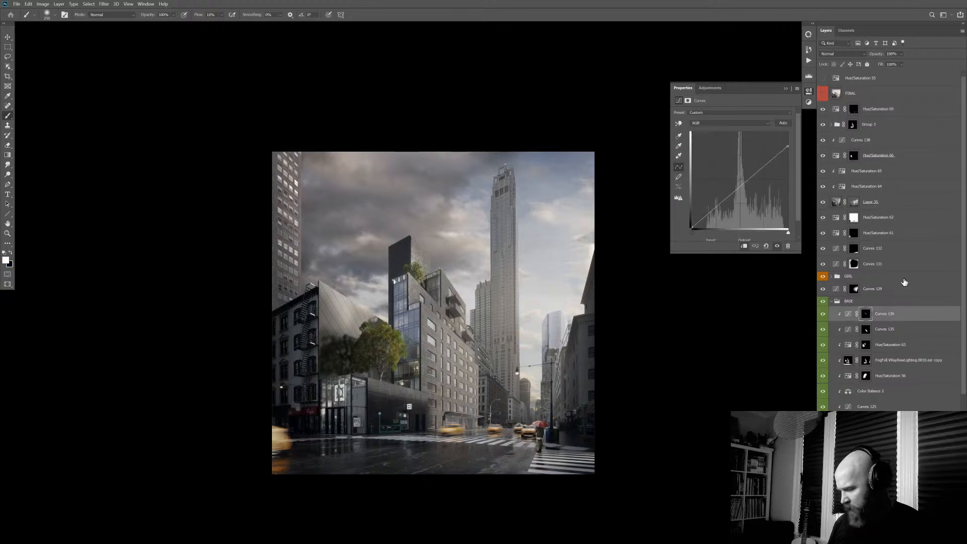
click(925, 540)
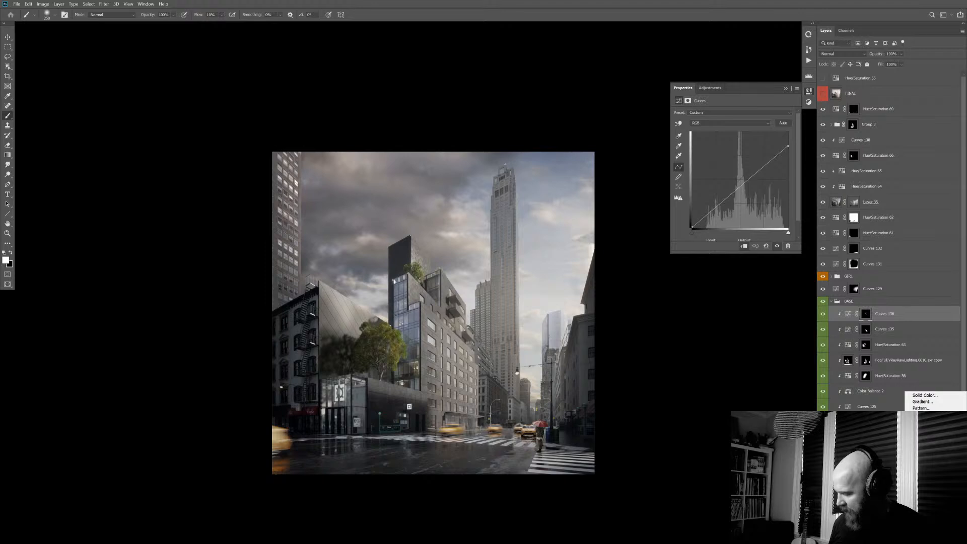
click(928, 461)
click(740, 114)
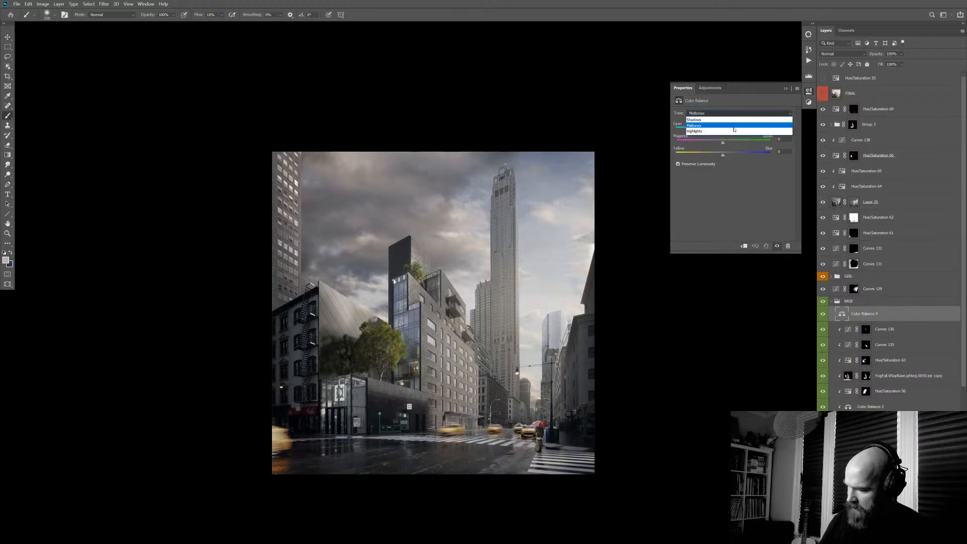
click(725, 119)
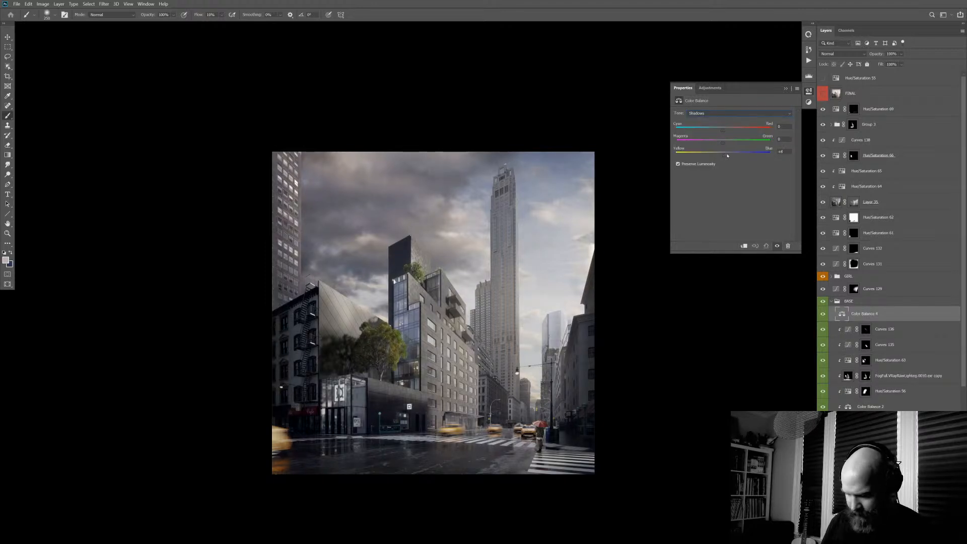
click(721, 132)
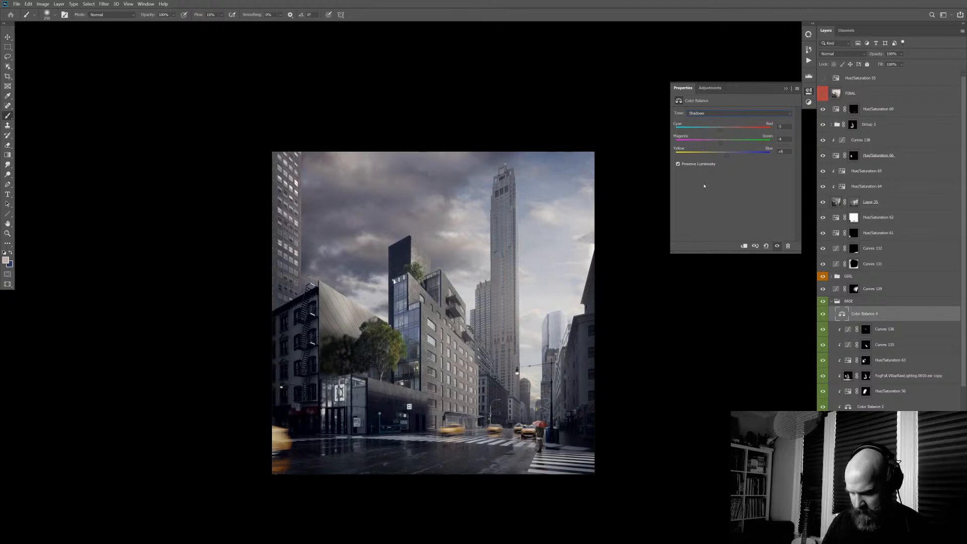
- Shift the Color Balance layer's Highlights to +5 toward red and -12 toward yellow
click(740, 113)
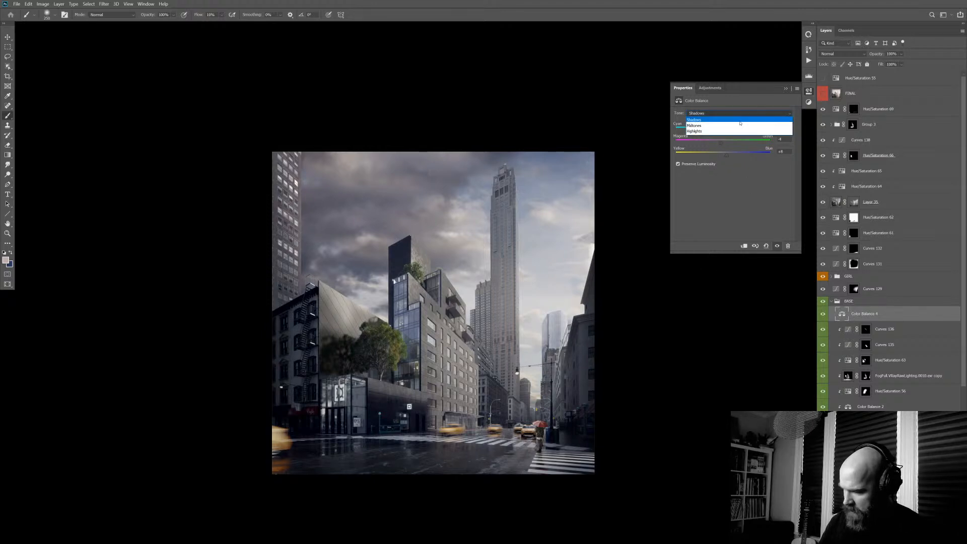
click(735, 131)
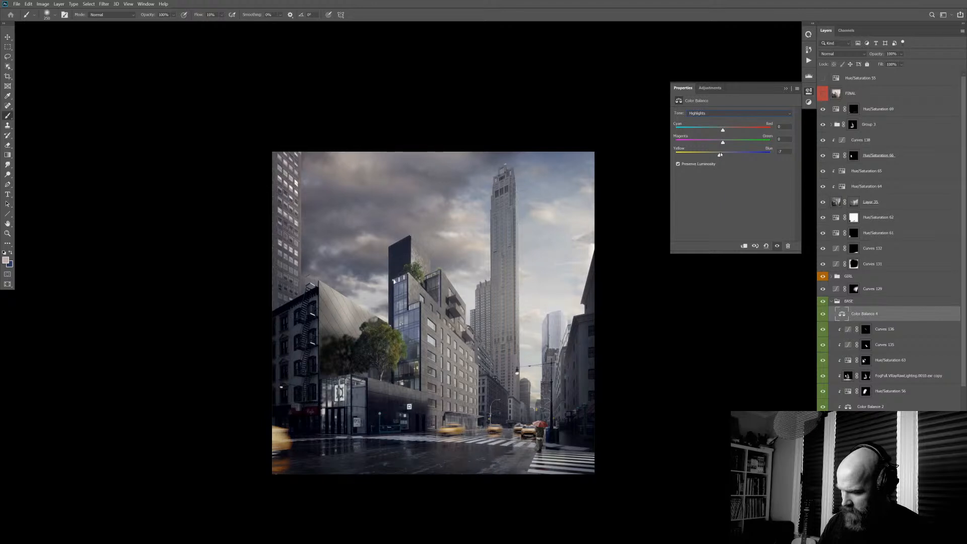
drag(724, 131, 718, 157)
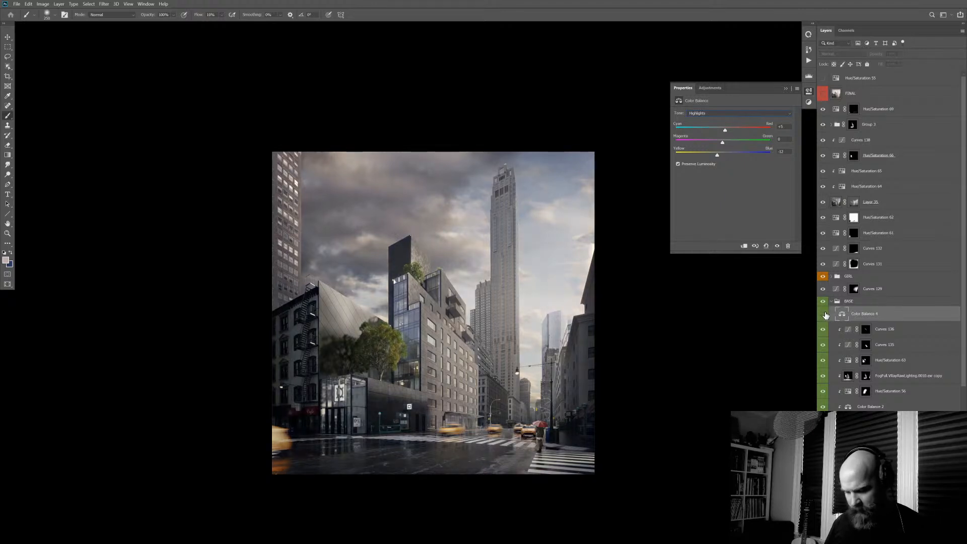
scroll(556, 394, up, 1)
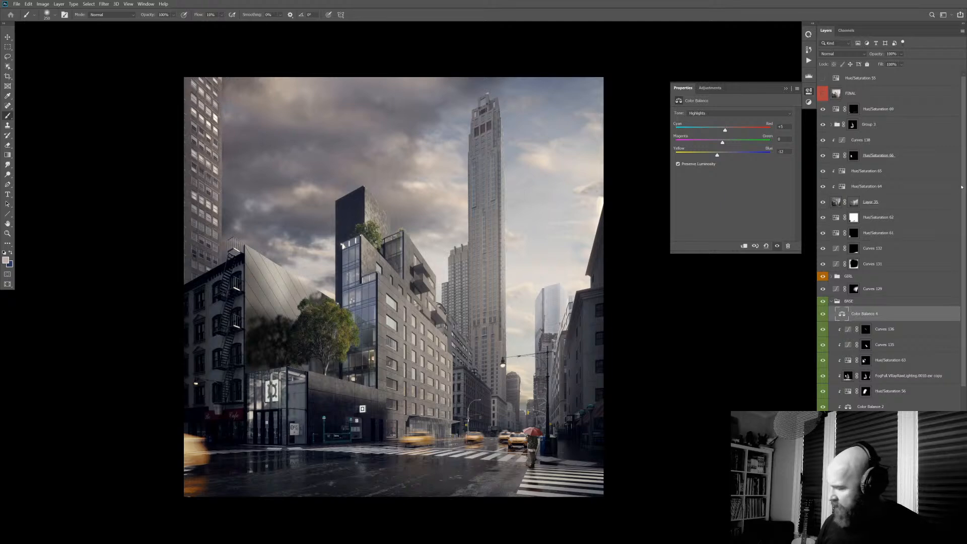
- Try a merged copy of the visible image in Soft Light mode above the taxi Hue/Saturation layer, and delete it
click(908, 110)
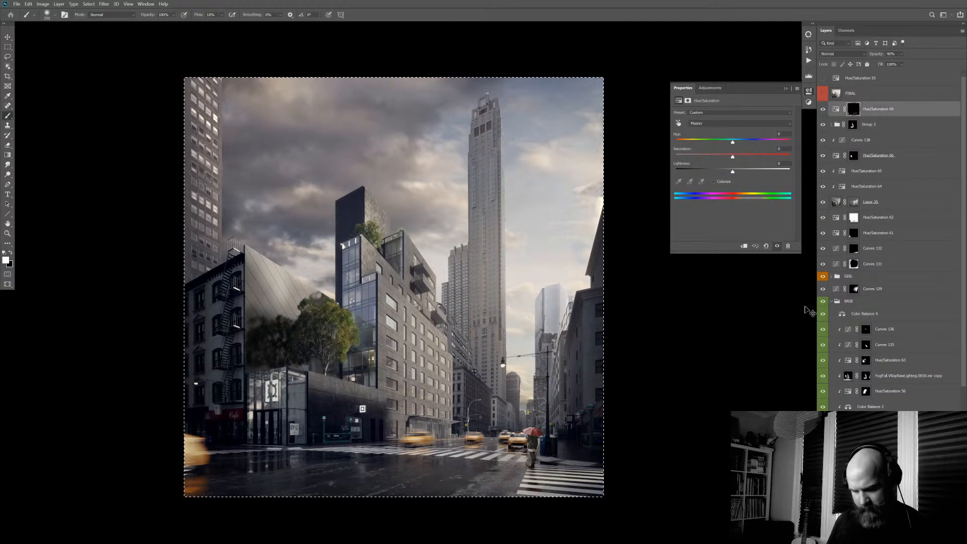
key(ctrl+alt+shift+n)
click(842, 53)
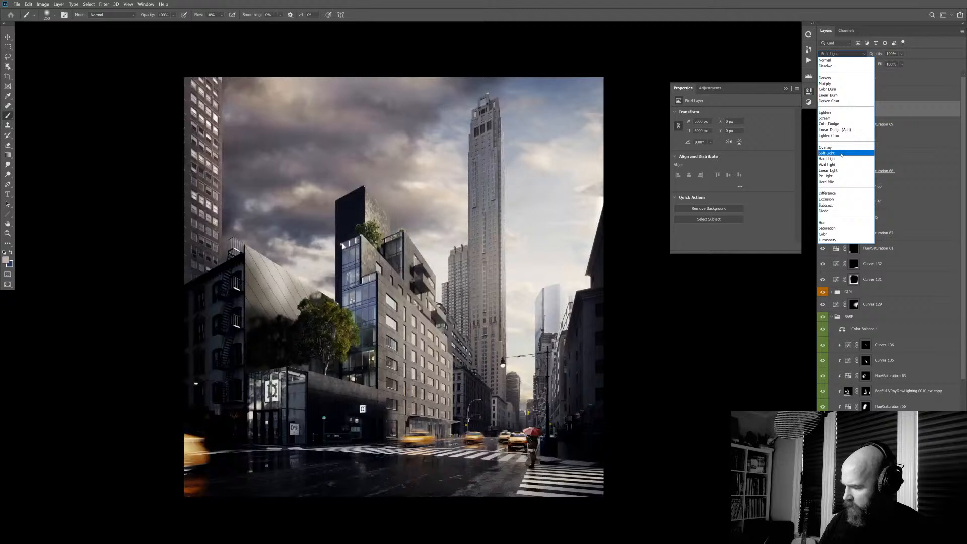
click(827, 153)
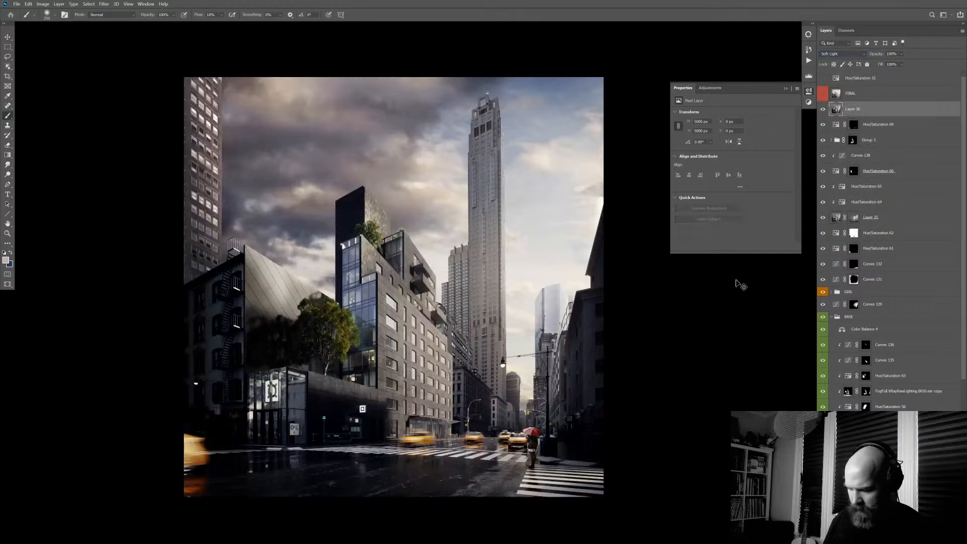
key(ctrl+alt+f)
key(Return)
key(b)
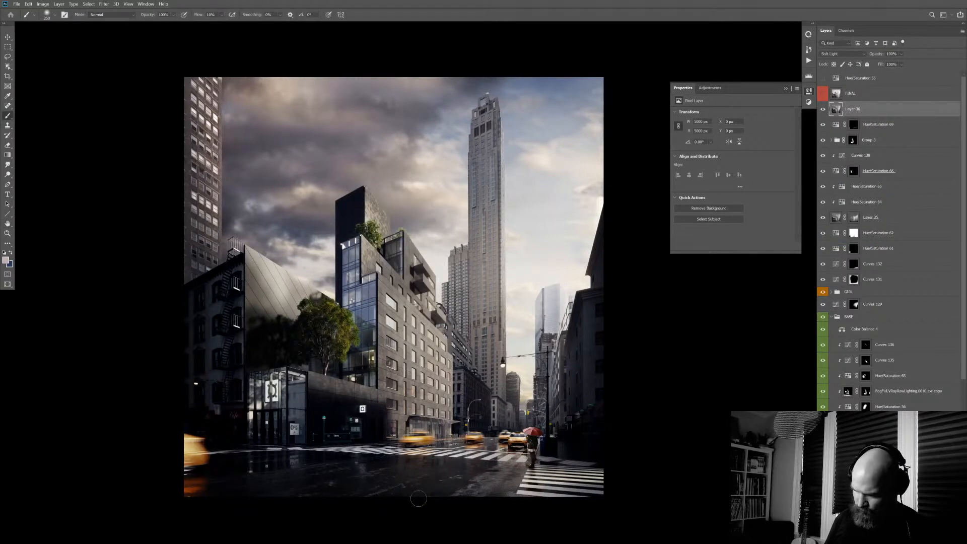
key(shift+f)
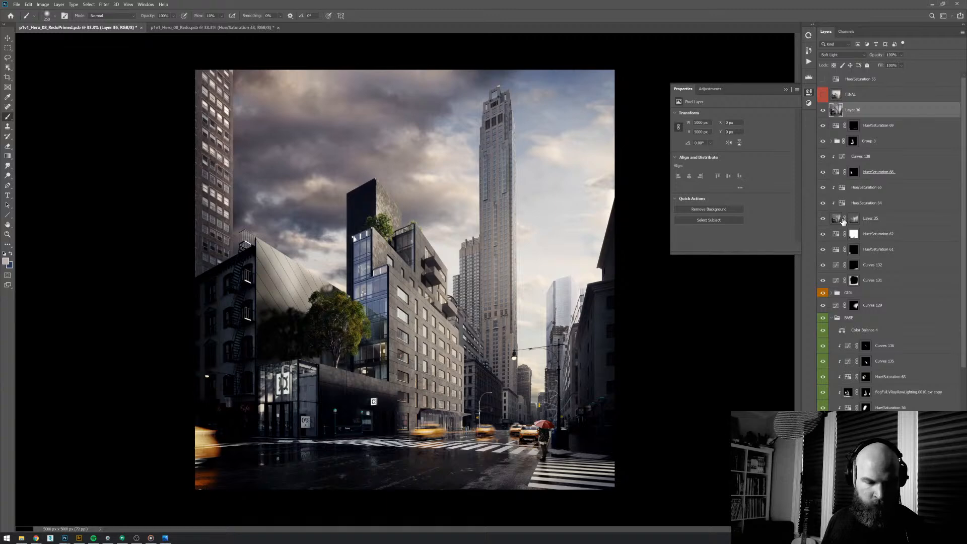
key(Delete)
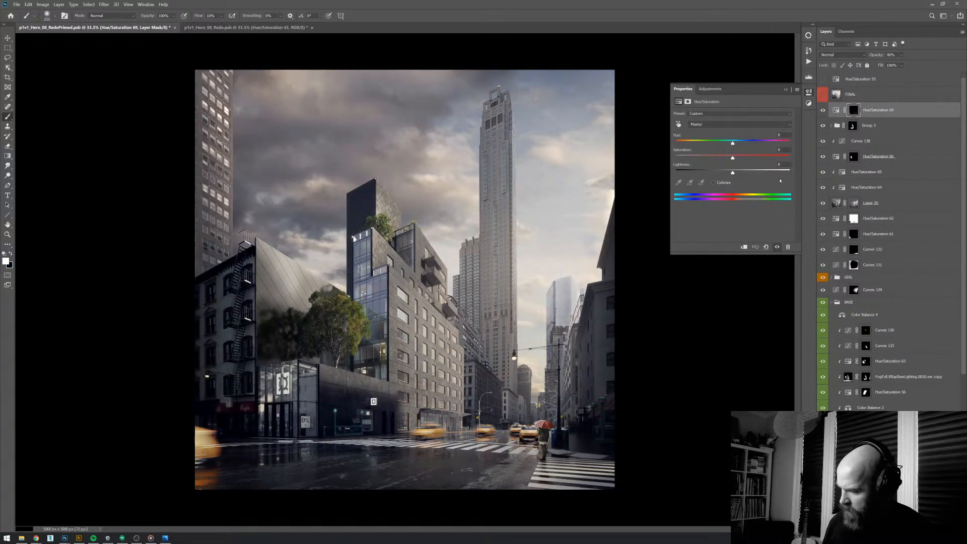
scroll(631, 319, down, 1)
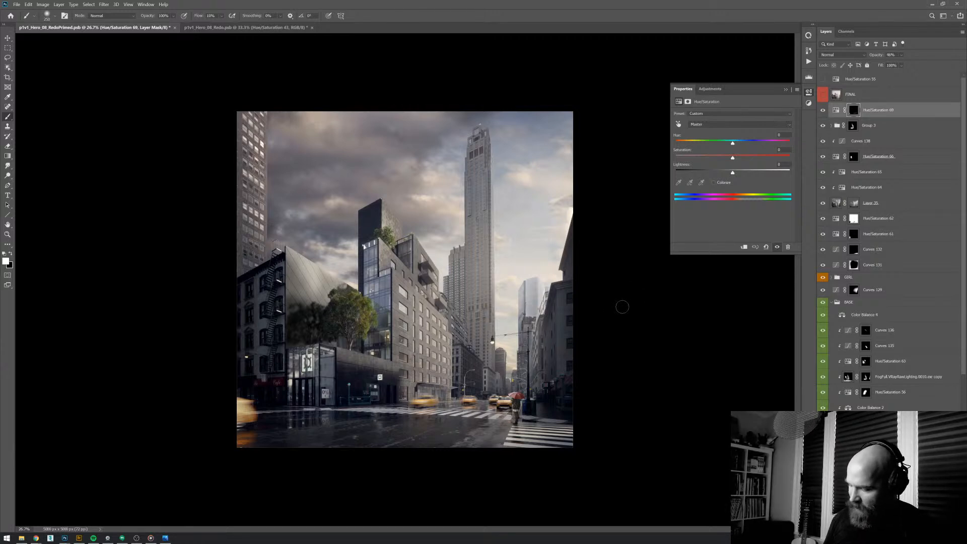
drag(576, 338, 583, 335)
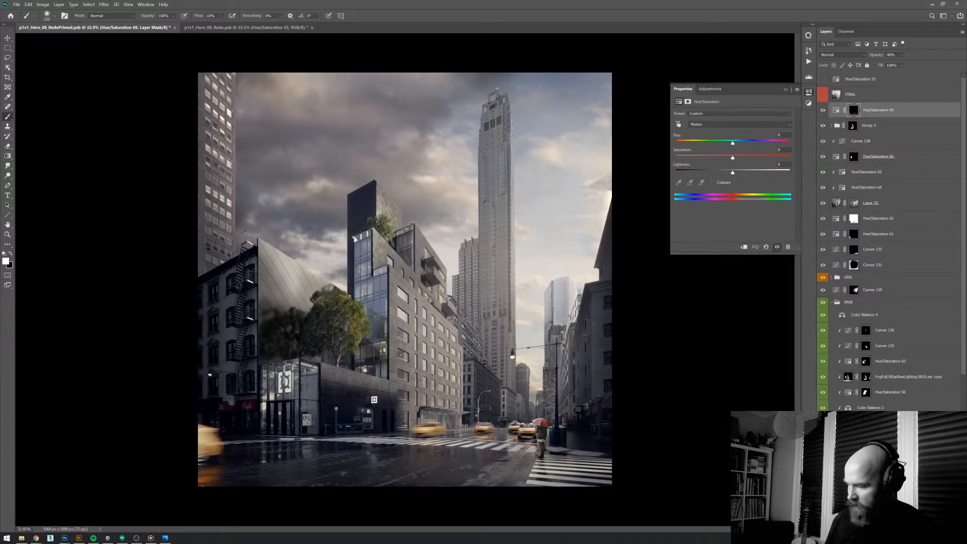
click(887, 112)
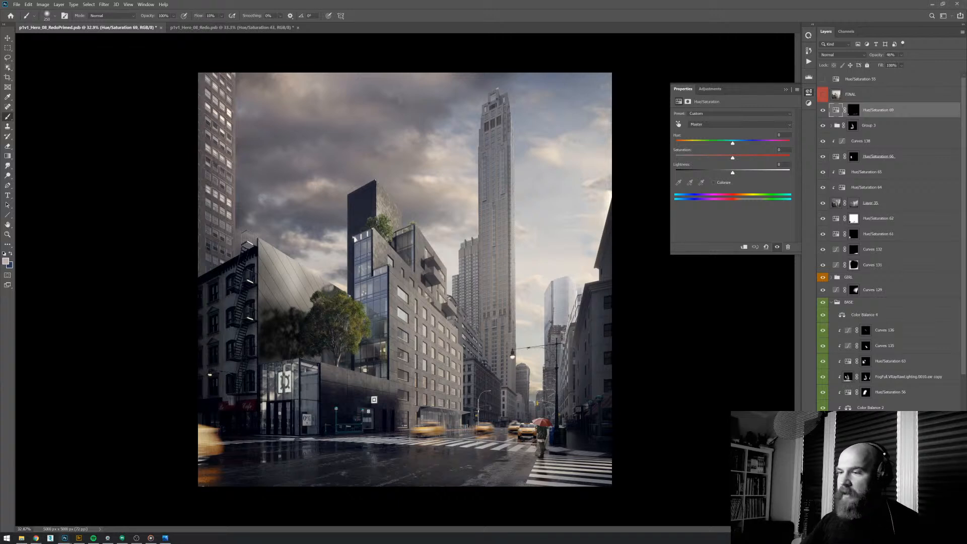
click(853, 110)
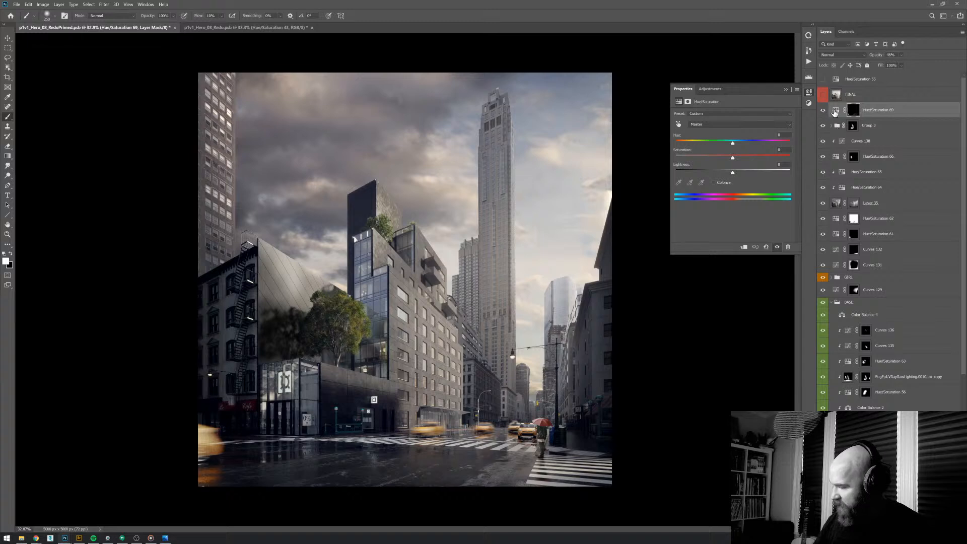
click(838, 131)
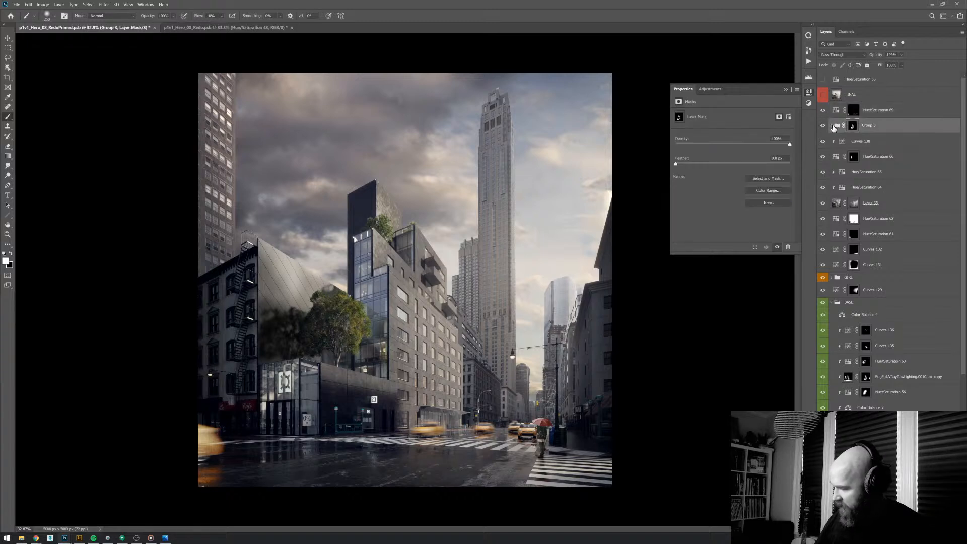
- Compare the image with and without the BASE group's Color Balance layer and set its Shadows yellow-blue shift to 0
click(877, 316)
click(823, 316)
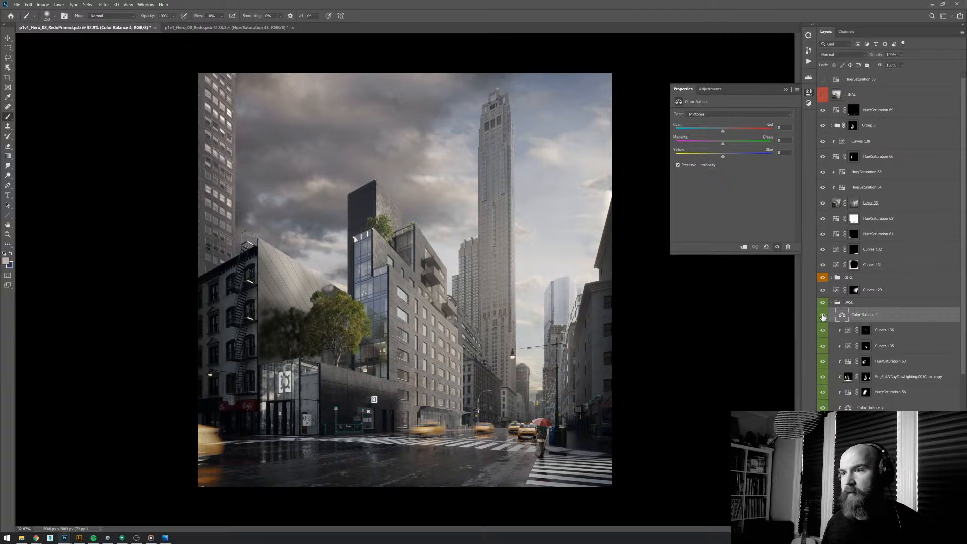
click(823, 316)
click(823, 316)
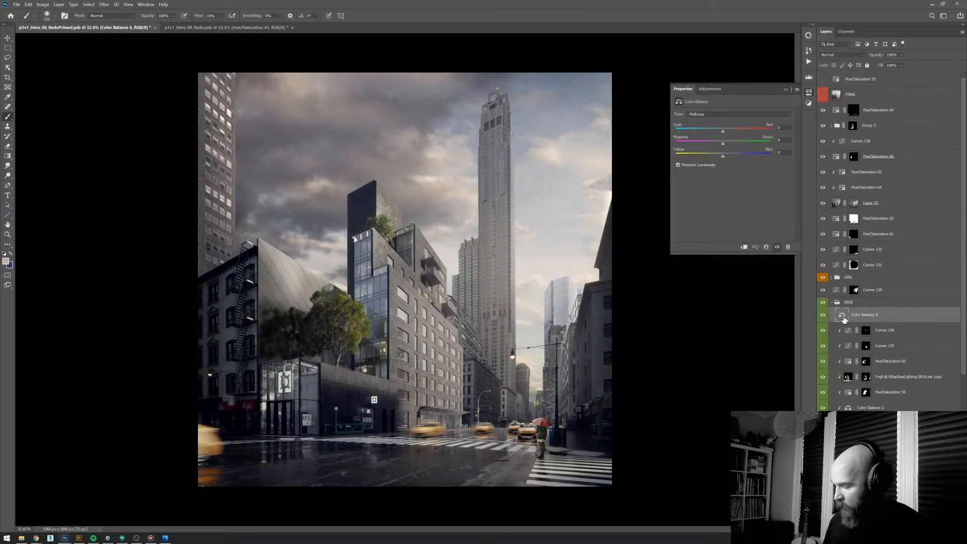
click(736, 114)
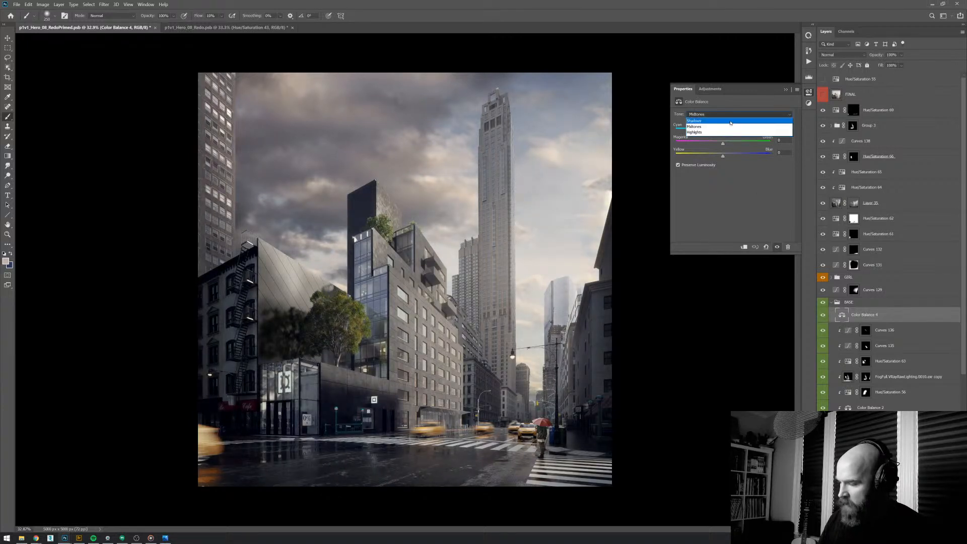
click(733, 121)
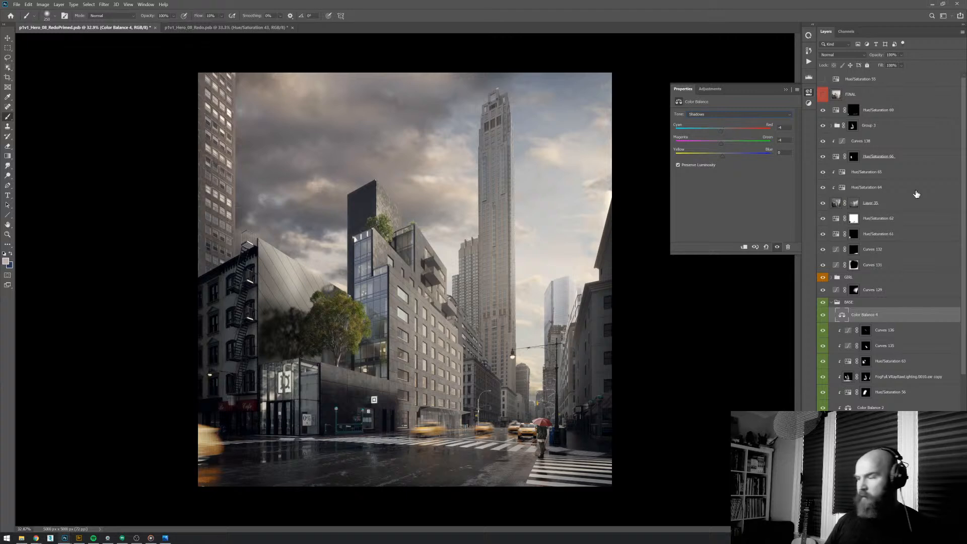
click(907, 115)
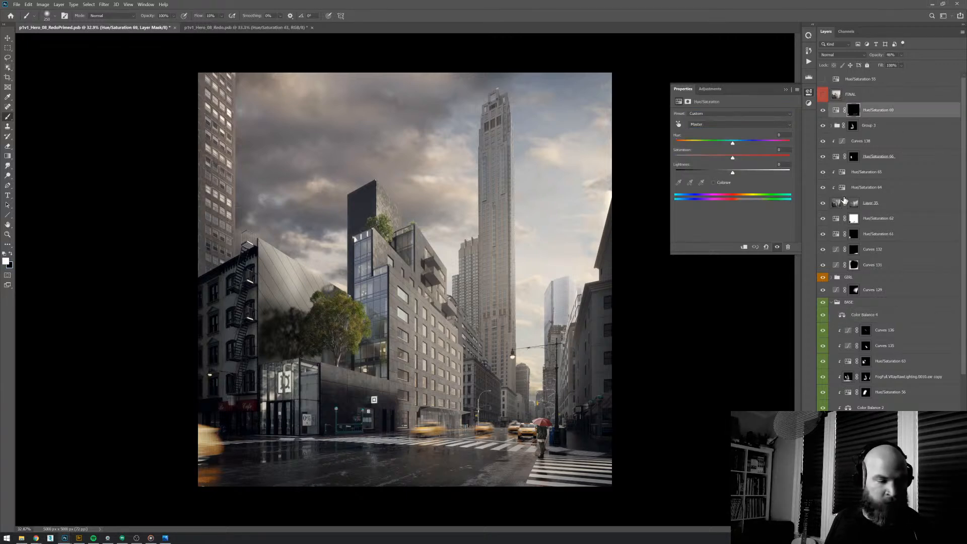
key(ctrl+alt+u)
key(Return)
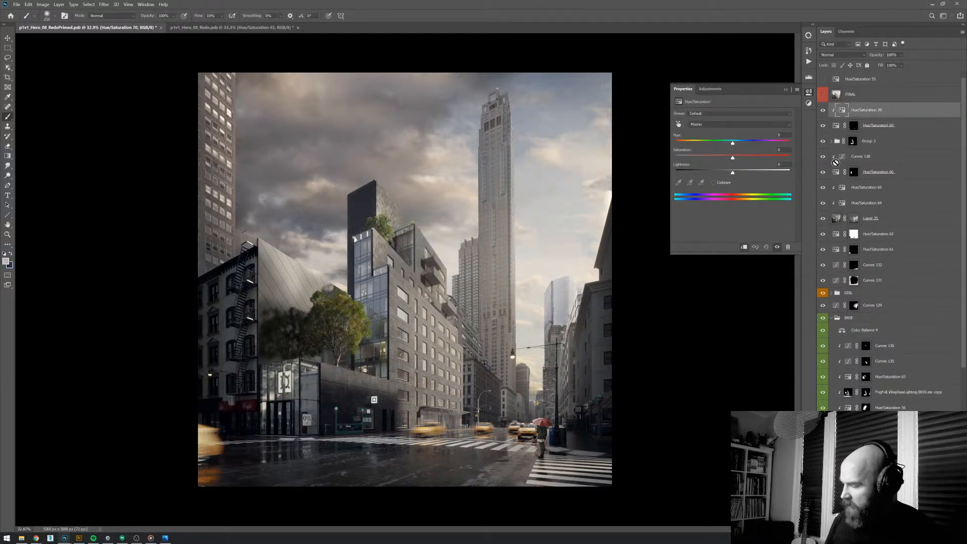
key(ctrl+z)
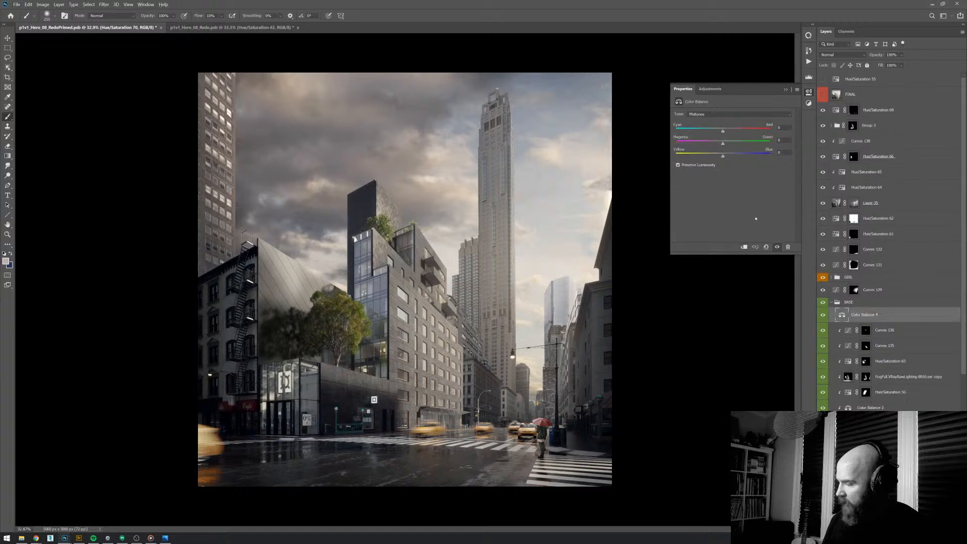
- Add an unclipped Hue/Saturation layer above the taxi Hue/Saturation layer and colorize it orange with a saturation of 37
click(907, 112)
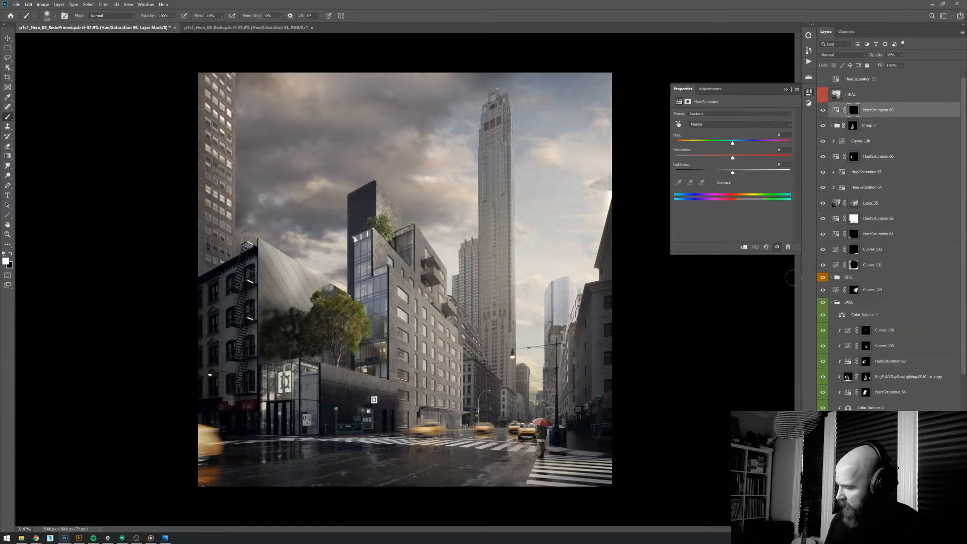
key(ctrl+alt+u)
key(Return)
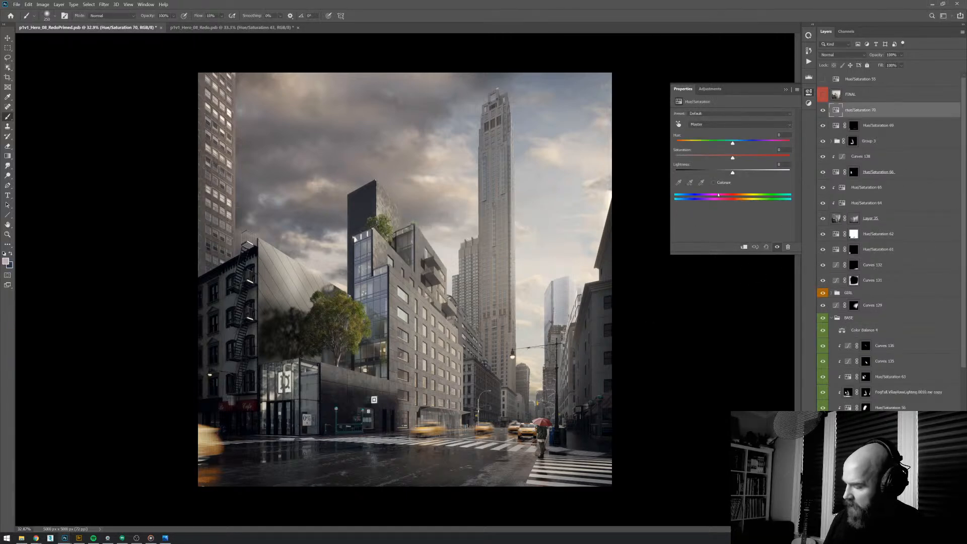
click(714, 182)
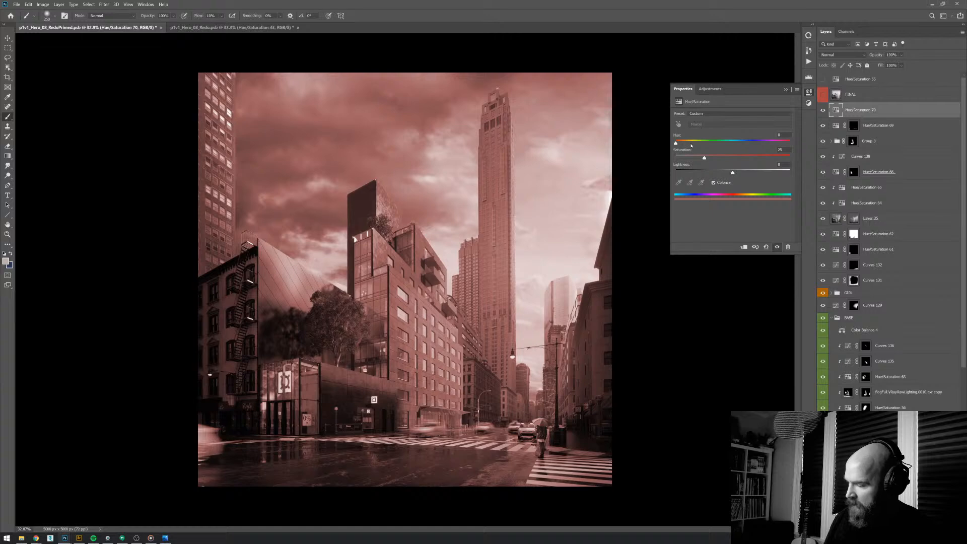
drag(683, 146, 723, 154)
- Reduce the orange colorizing layer's opacity to 8% and compare the image with and without it
click(891, 54)
text(0)
key(Return)
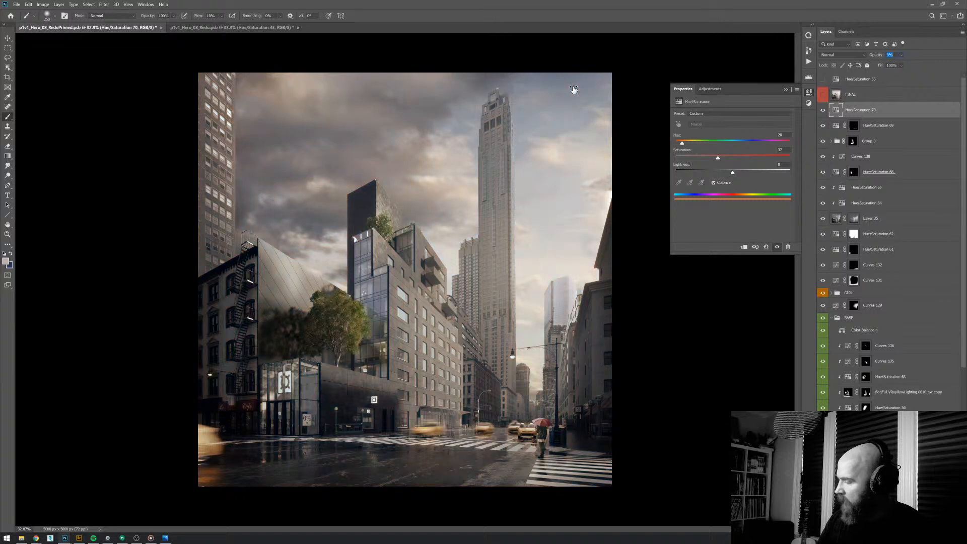
text(6)
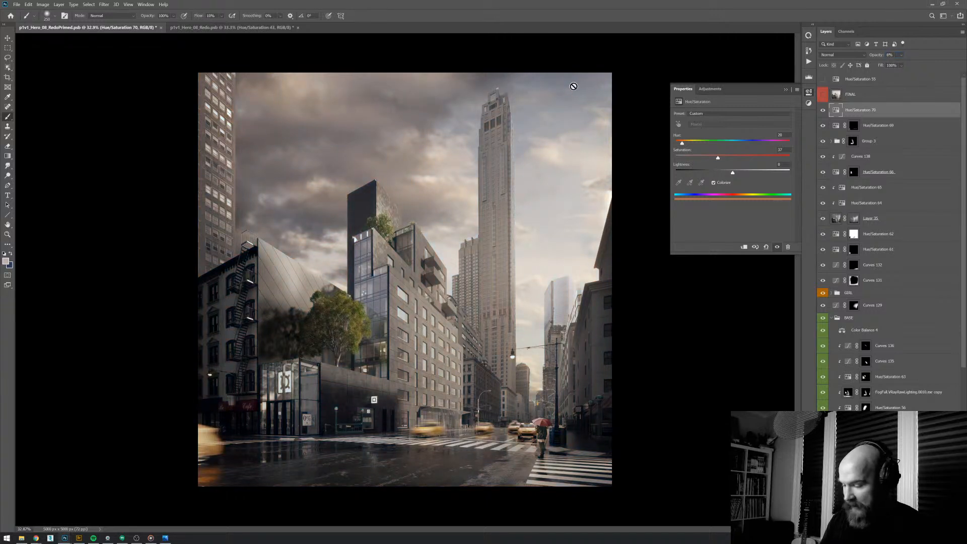
scroll(891, 57, up, 6)
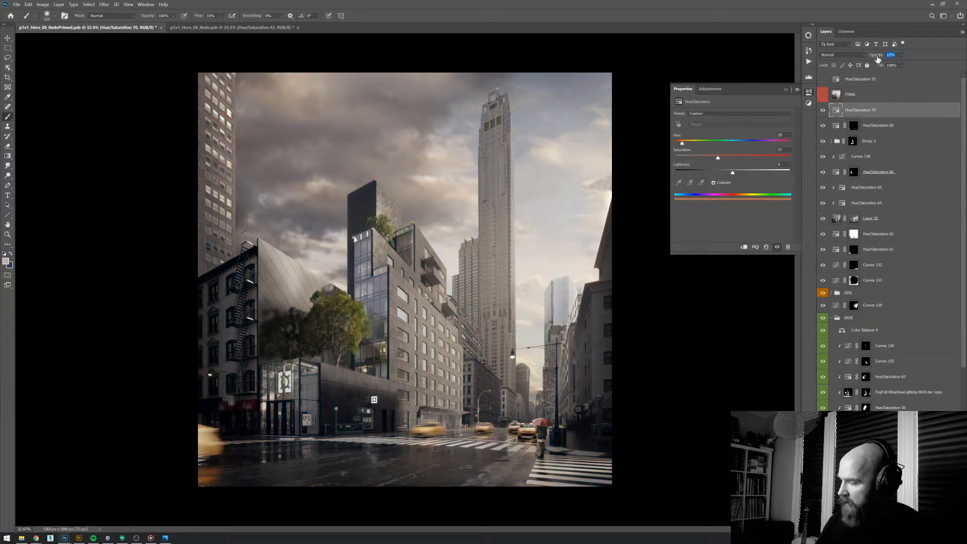
scroll(878, 56, down, 8)
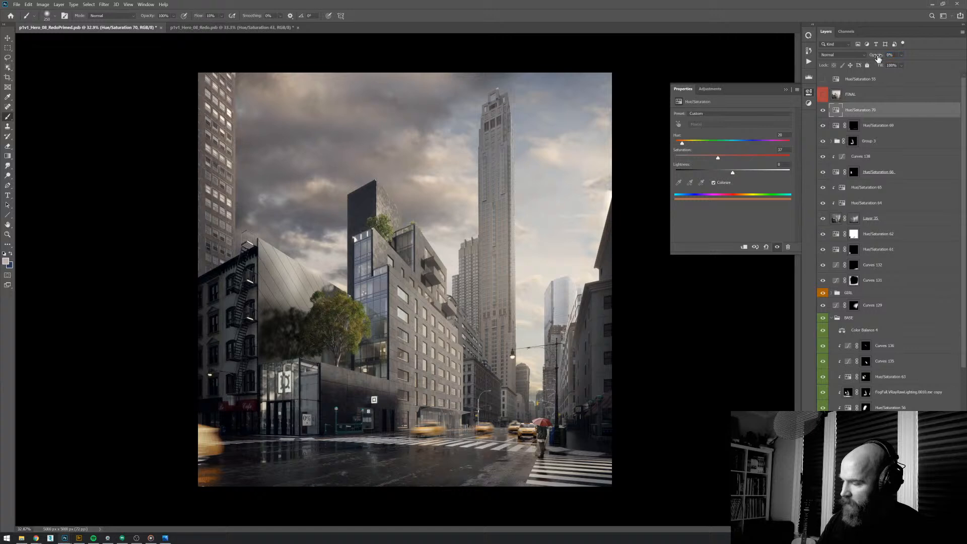
scroll(881, 56, up, 4)
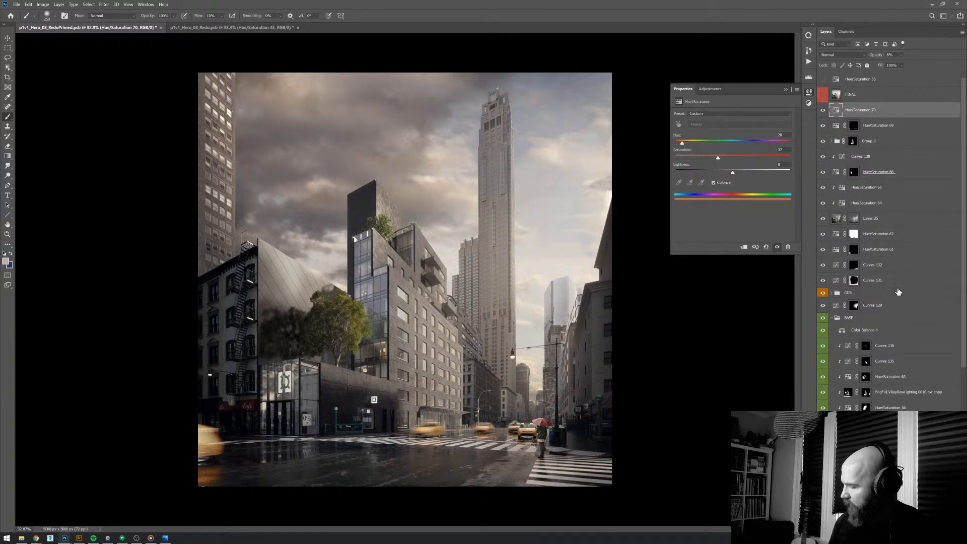
click(824, 110)
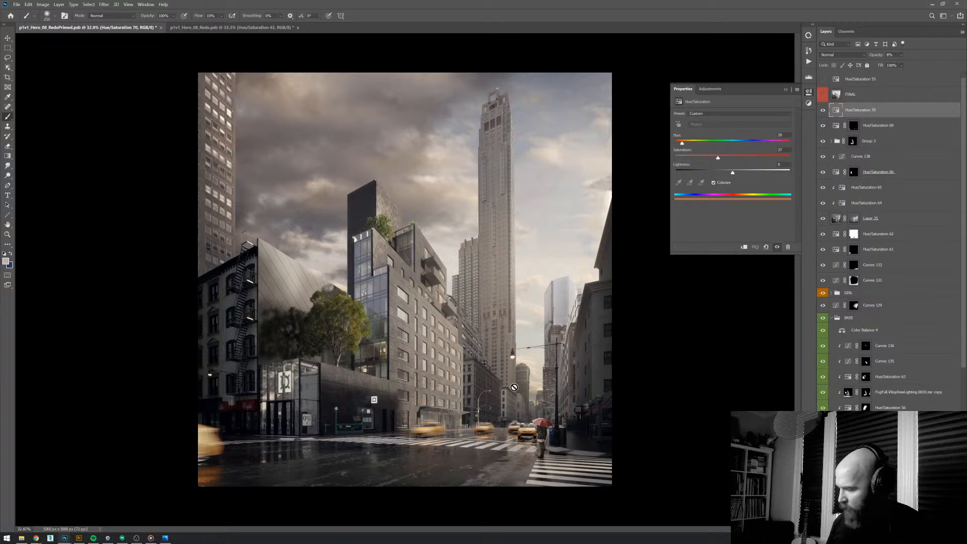
- Add a clipped Hue/Saturation layer at the top of the GIRL group and raise its Reds saturation to +25 for the umbrella
click(832, 292)
click(856, 308)
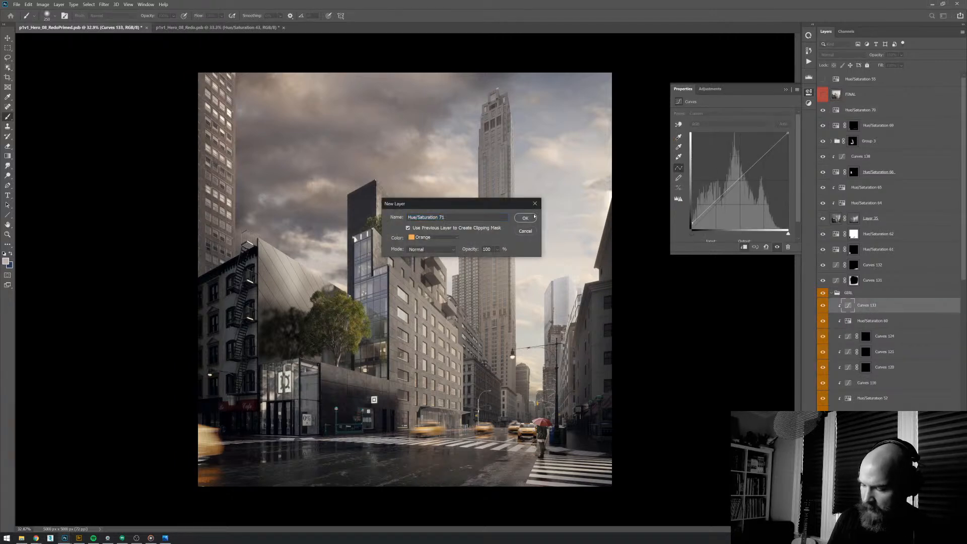
key(Return)
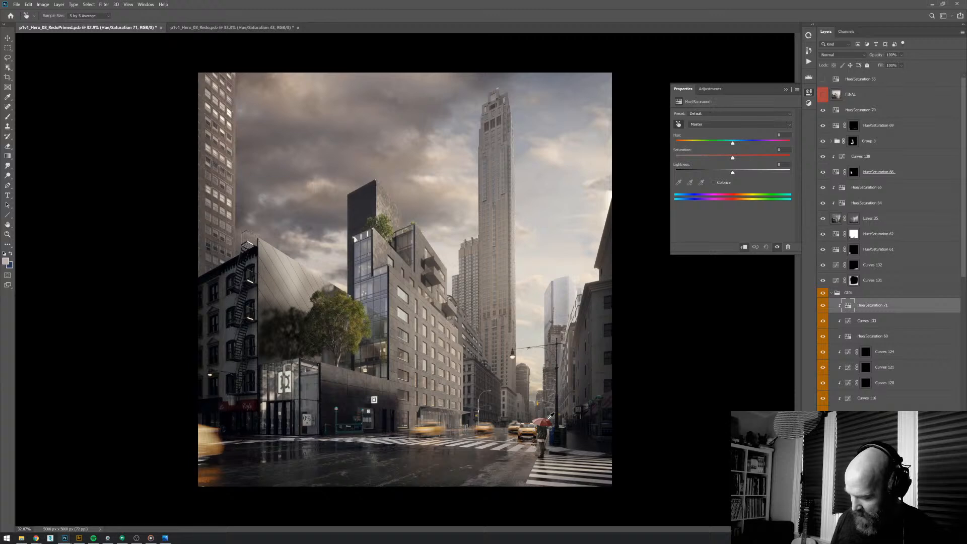
drag(547, 421, 588, 384)
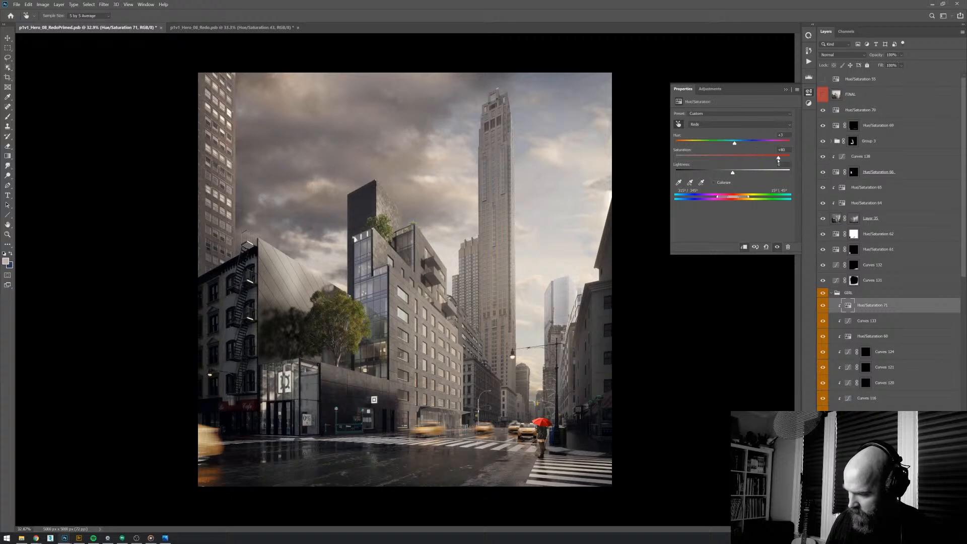
drag(778, 158, 737, 163)
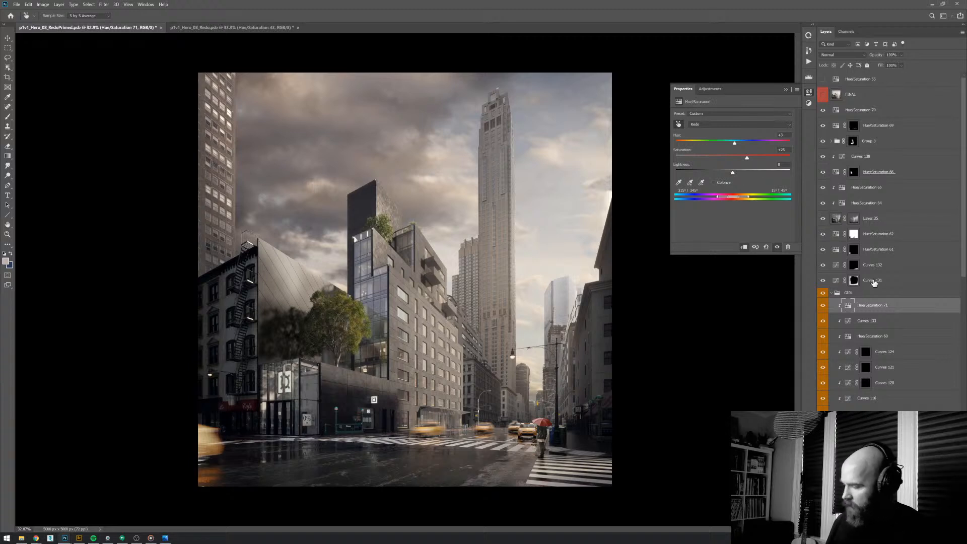
scroll(964, 236, down, 6)
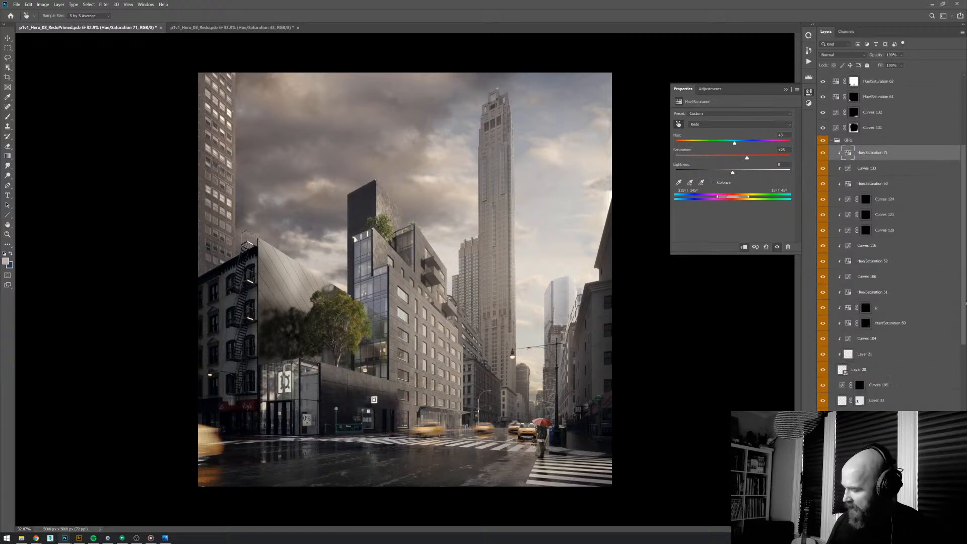
key(b)
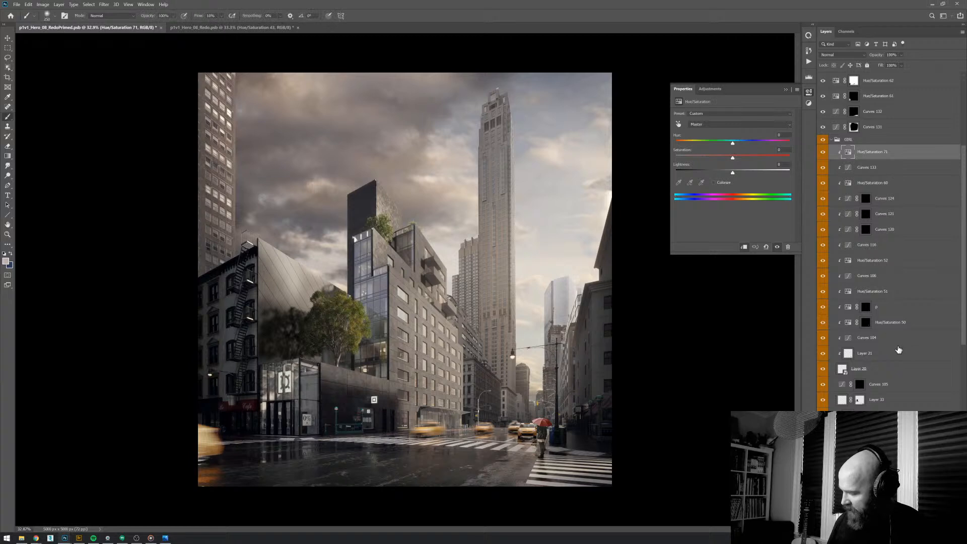
shift+click(897, 353)
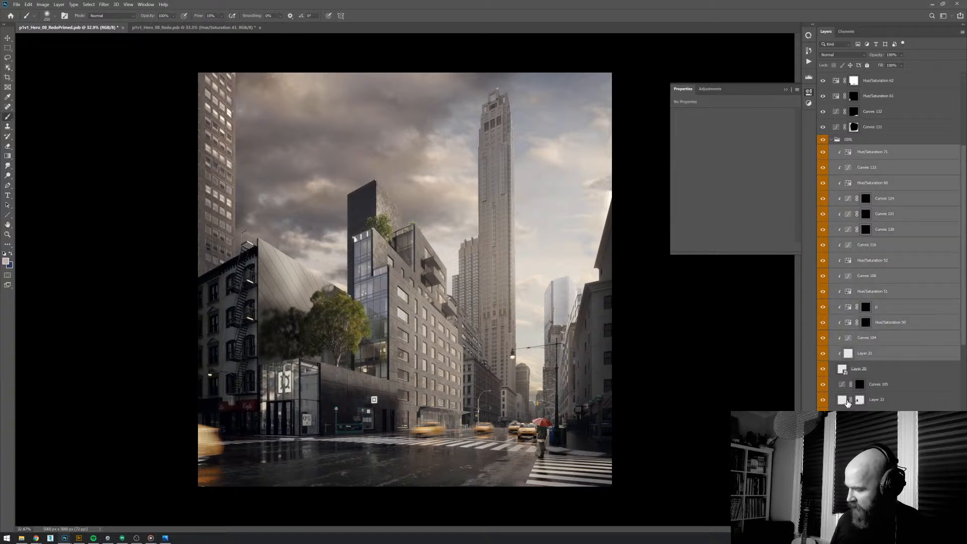
scroll(964, 320, up, 6)
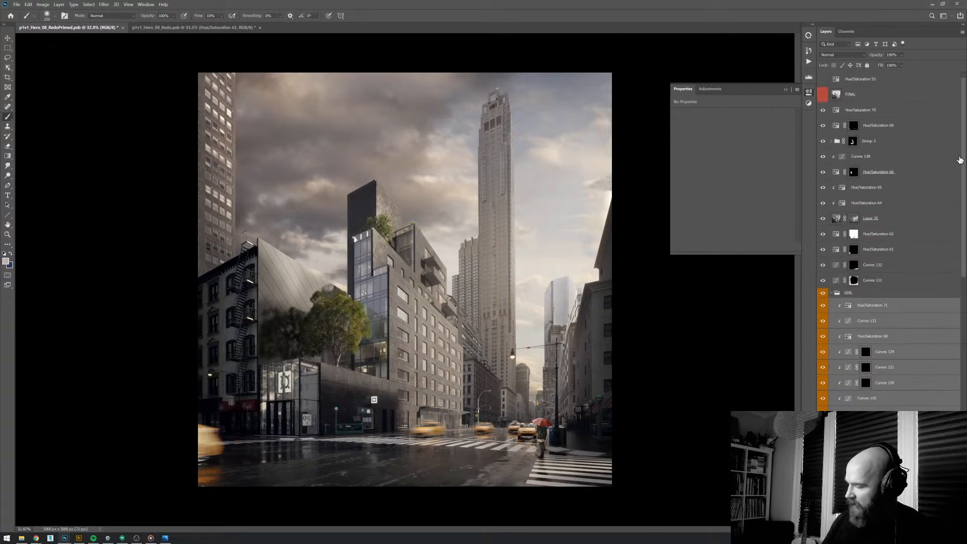
- Add an unclipped Curves layer above the orange colorizing layer, brighten its midtones and hide the effect with a black mask
click(892, 113)
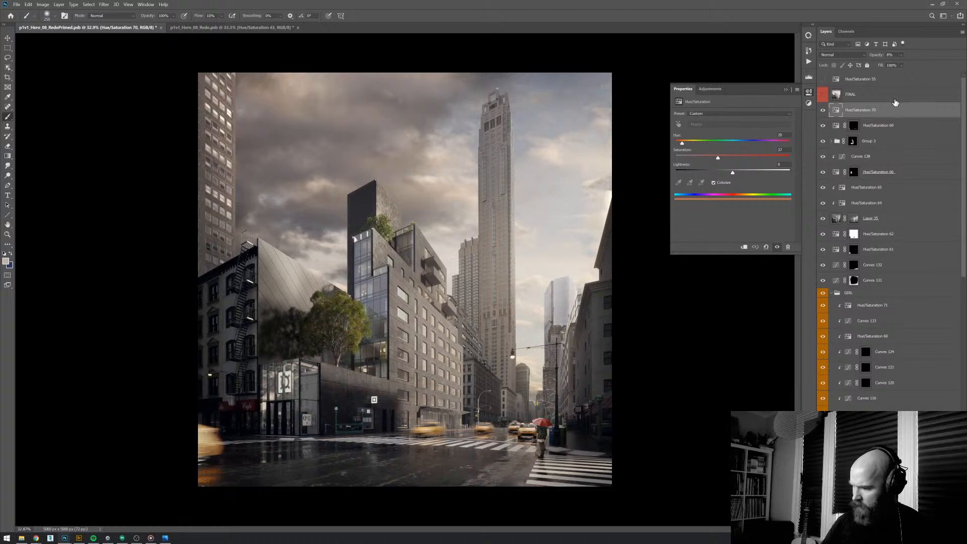
key(ctrl+alt+m)
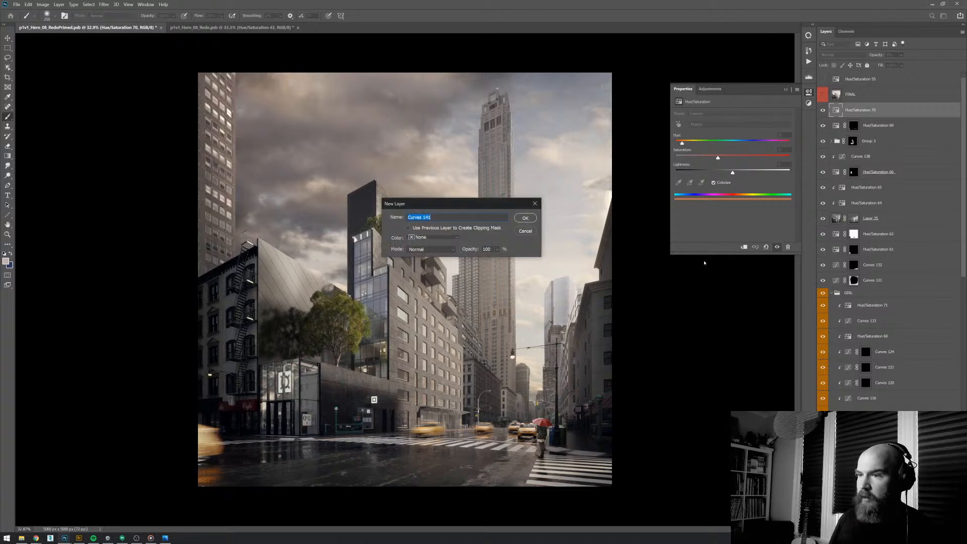
key(Return)
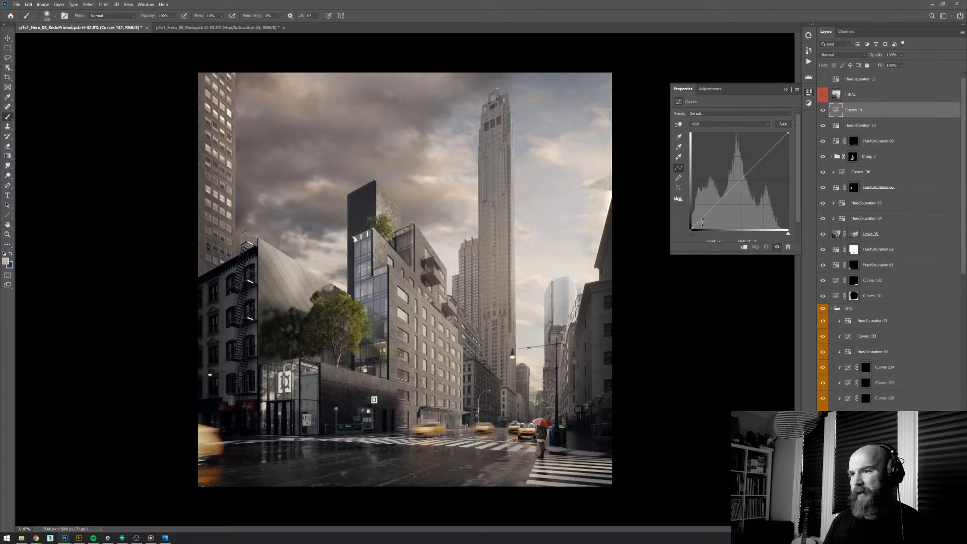
drag(738, 184, 736, 178)
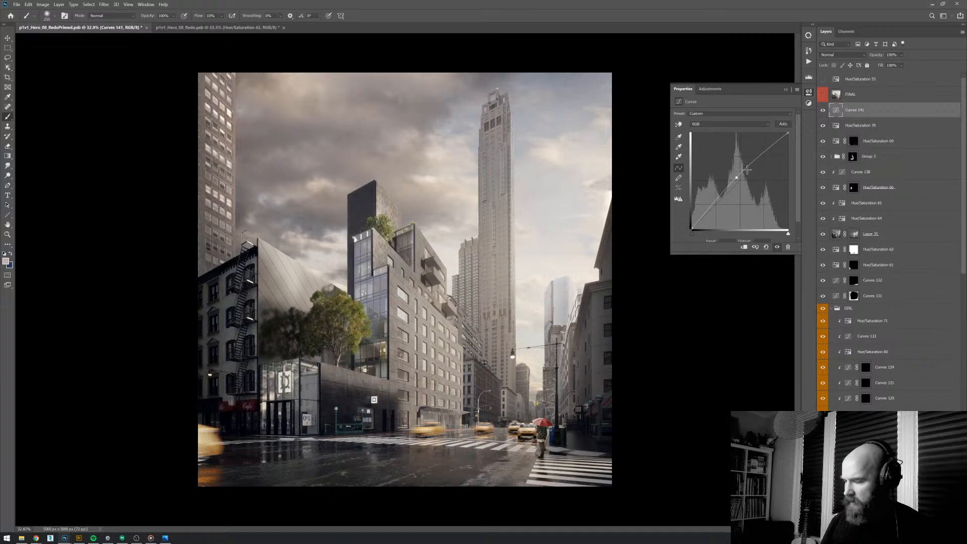
drag(737, 177, 738, 173)
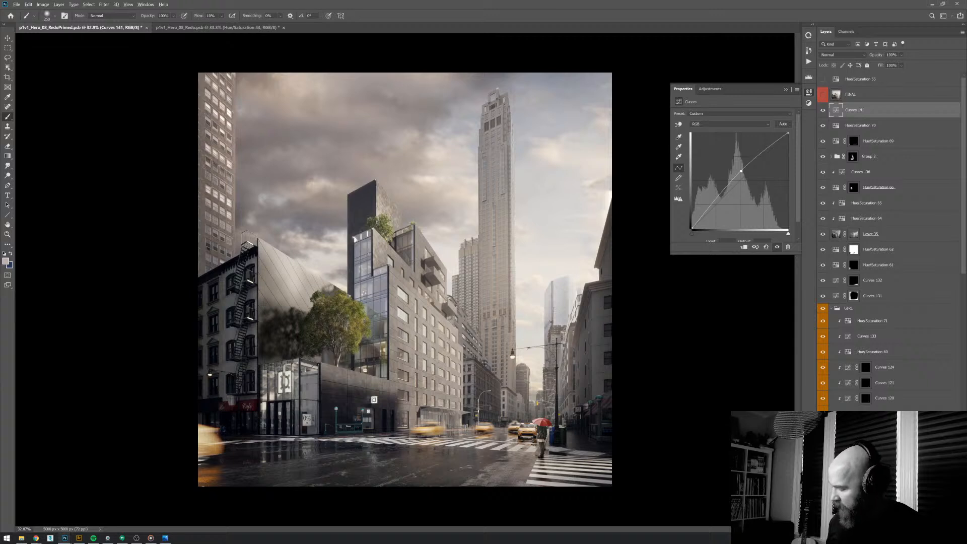
key(ctrl+i)
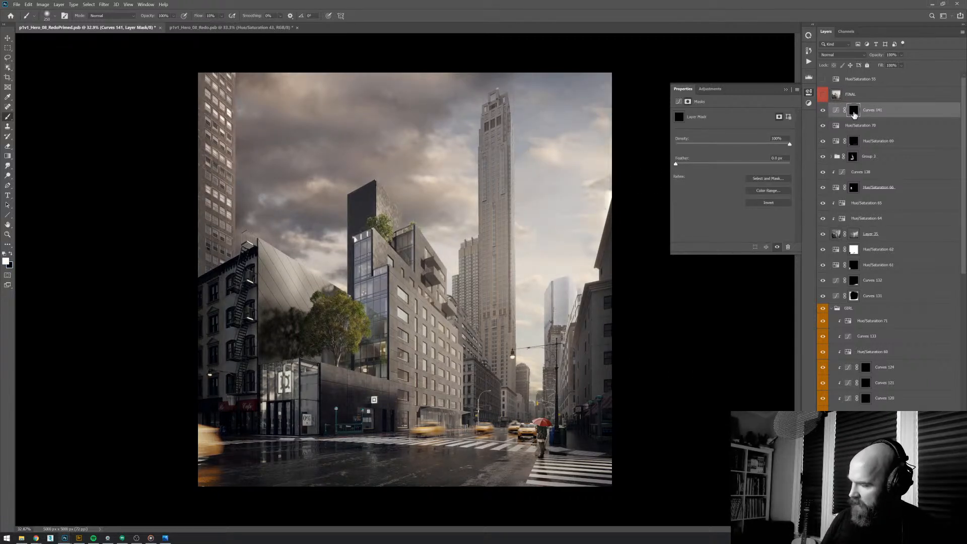
key(s)
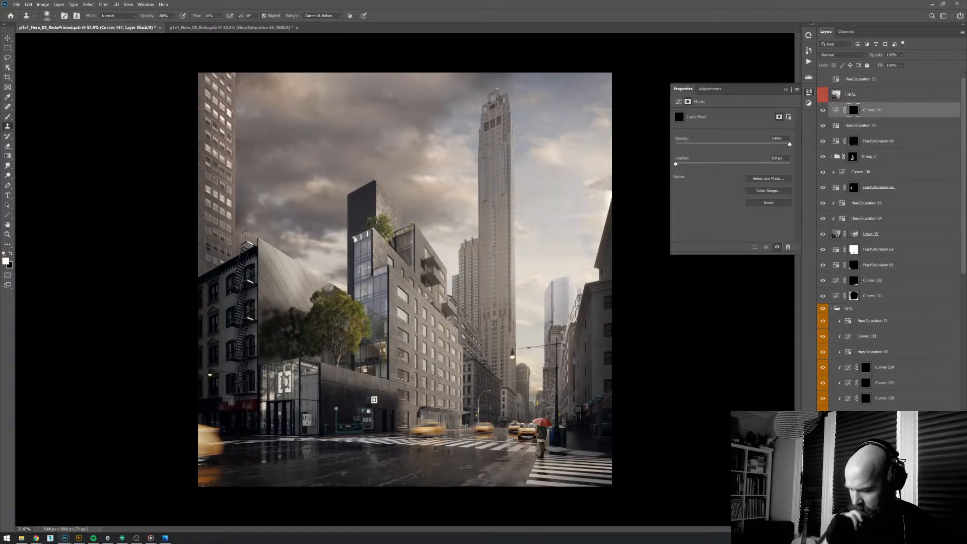
key(x)
key(x)
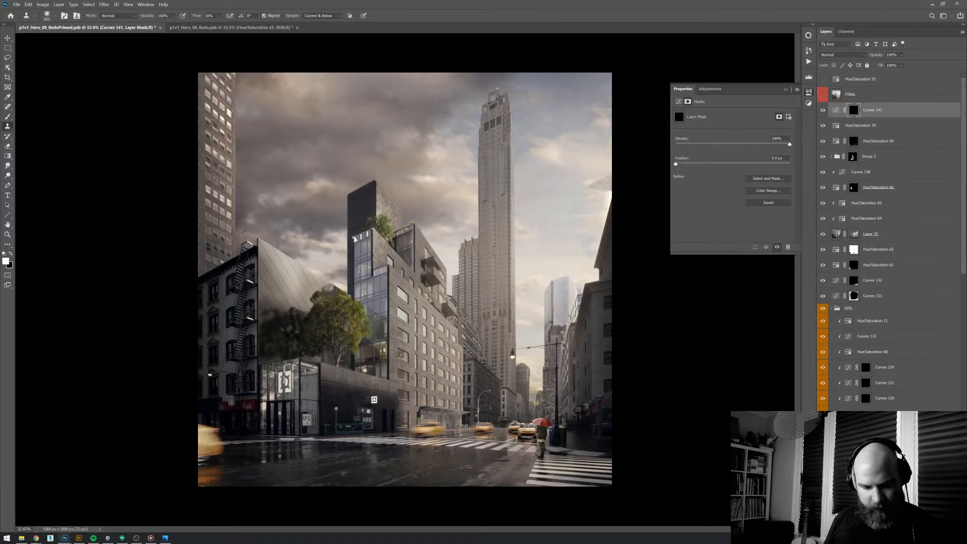
key(x)
key(x)
click(508, 208)
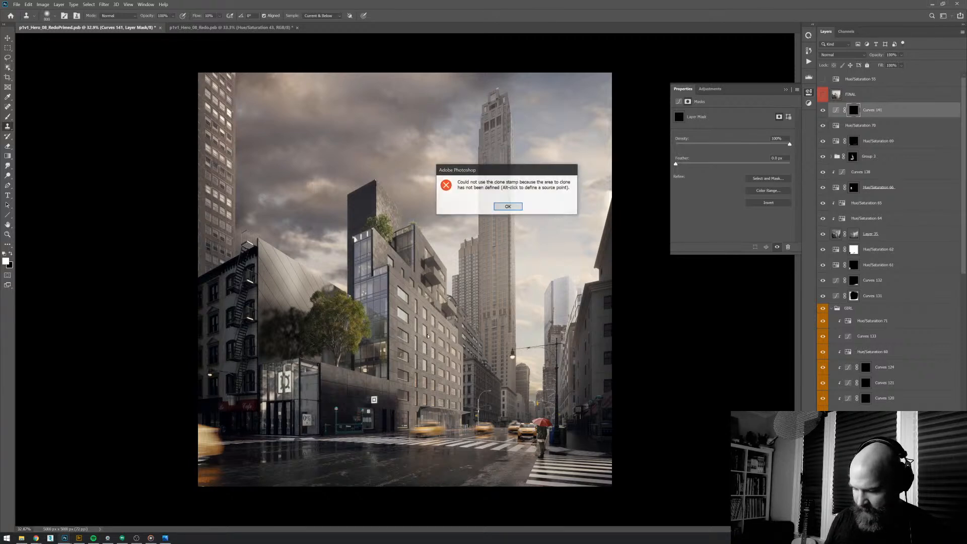
click(509, 207)
- Paint the brightening Curves layer's mask white over the sky around the tower with a large soft brush and compare the result
key(b)
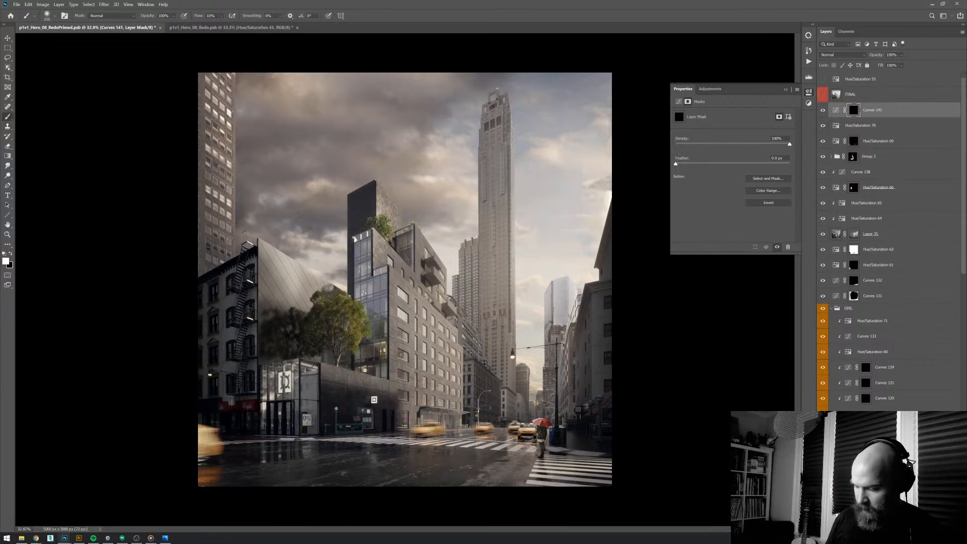
key(bracketright)
key(bracketright)
key(bracketright)
key(bracketright)
key(bracketright)
key(bracketright)
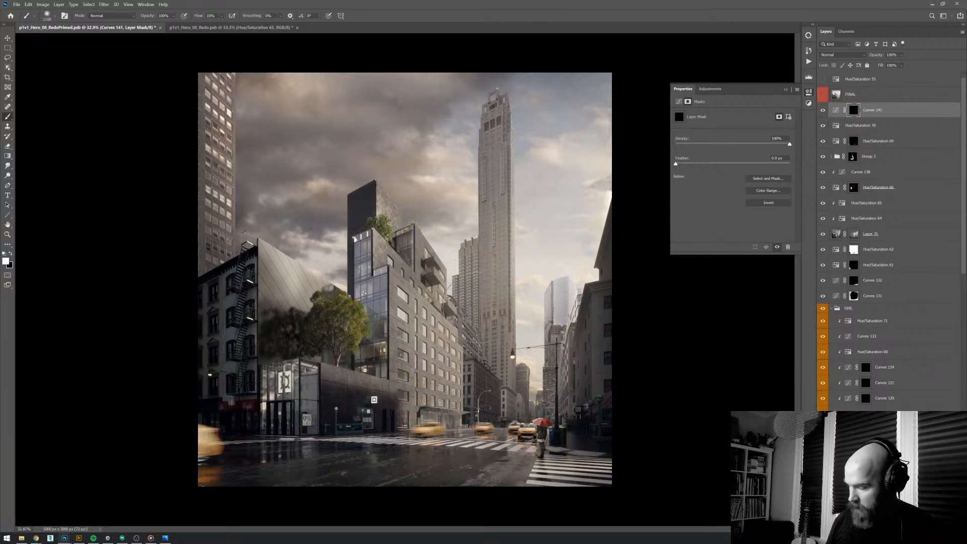
key(bracketright)
mouse_move(533, 273)
mouse_down()
mouse_move(558, 226)
mouse_move(564, 232)
mouse_up()
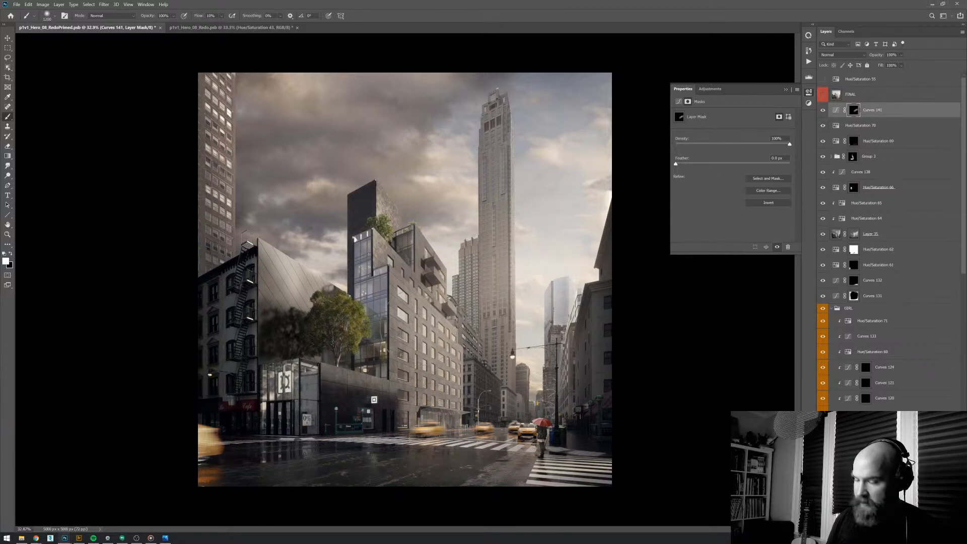
key(bracketleft)
mouse_move(443, 252)
mouse_down()
mouse_move(438, 241)
mouse_move(433, 262)
mouse_up()
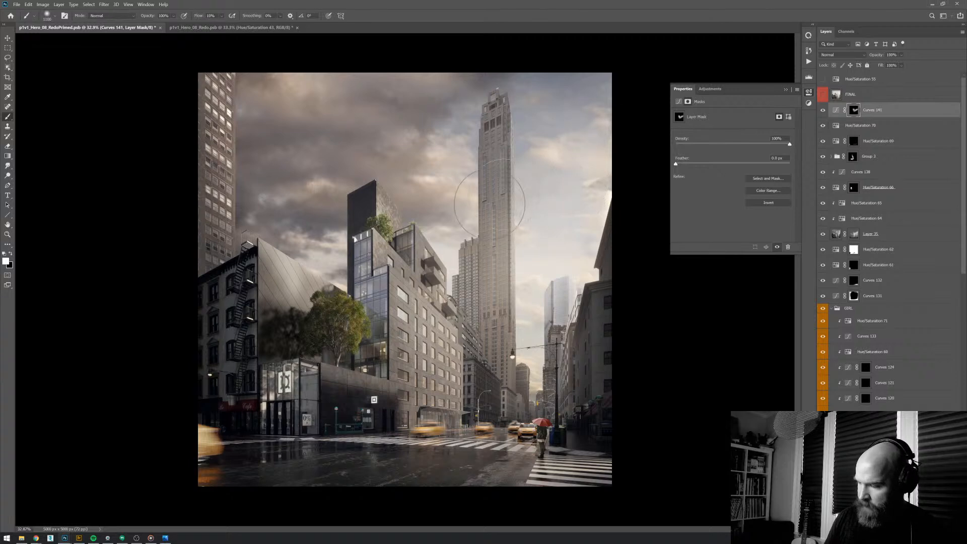
mouse_move(489, 198)
mouse_down()
mouse_move(499, 123)
mouse_move(490, 118)
mouse_move(448, 160)
mouse_move(459, 216)
mouse_move(406, 176)
mouse_move(400, 196)
mouse_up()
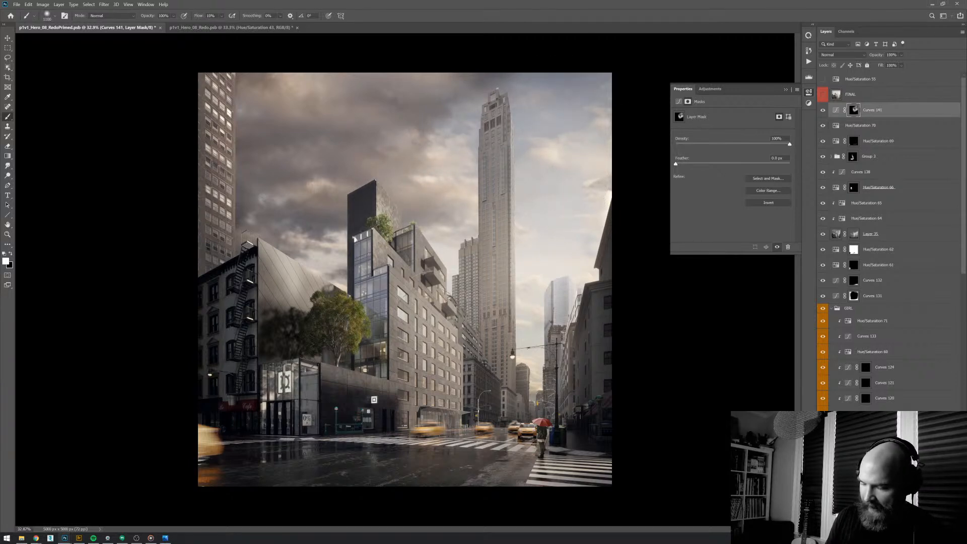
key(bracketright)
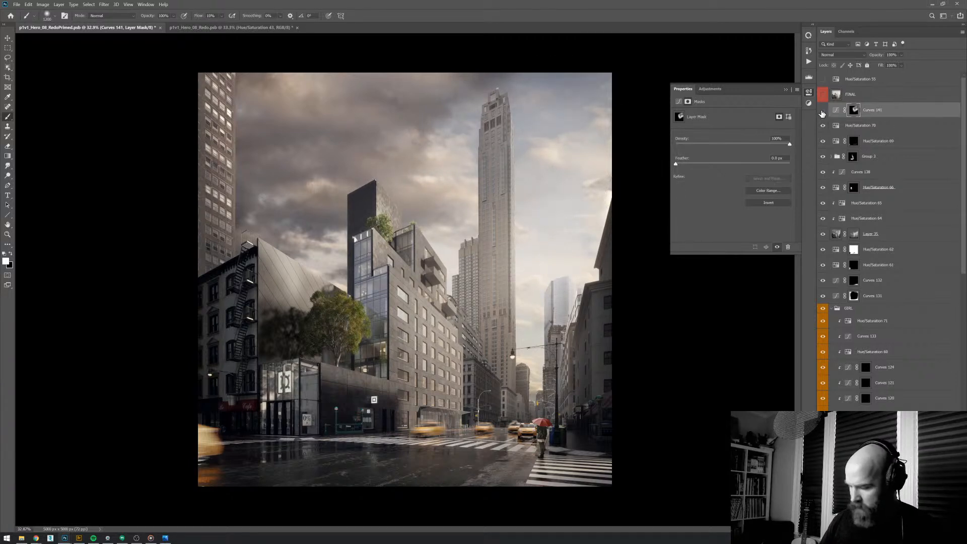
click(823, 111)
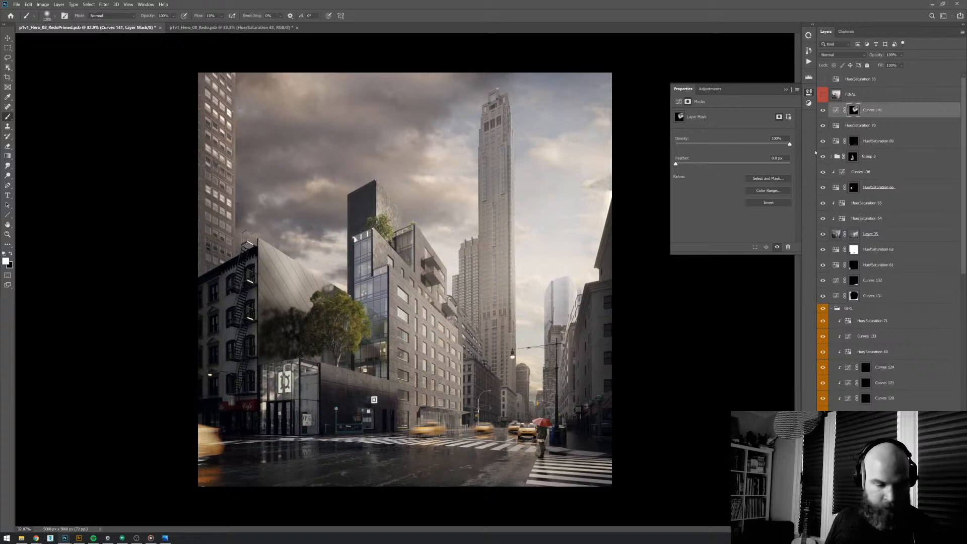
- Adjust Levels on the brightening Curves mask to output black 39 and input white 221, and compare the image with and without the layer
key(ctrl+l)
drag(671, 261, 686, 261)
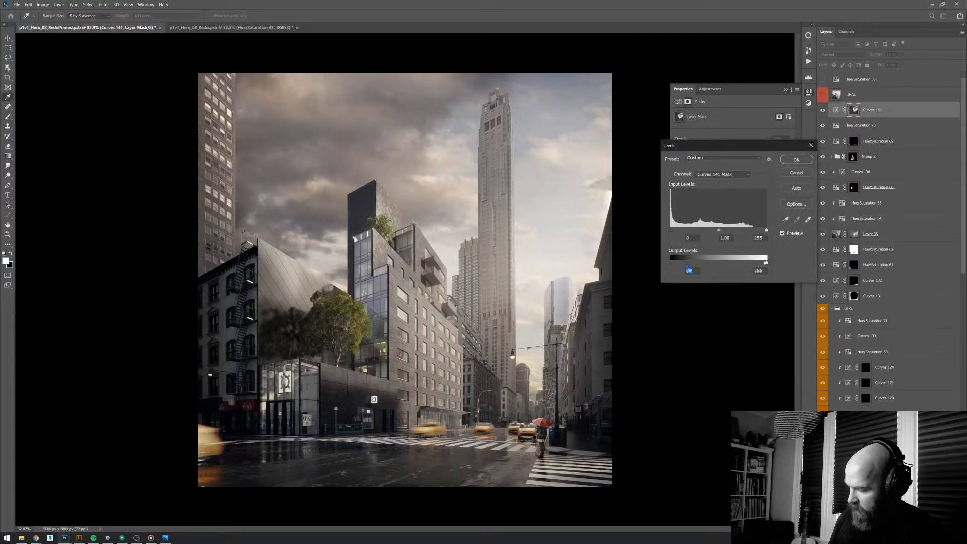
drag(765, 232, 754, 231)
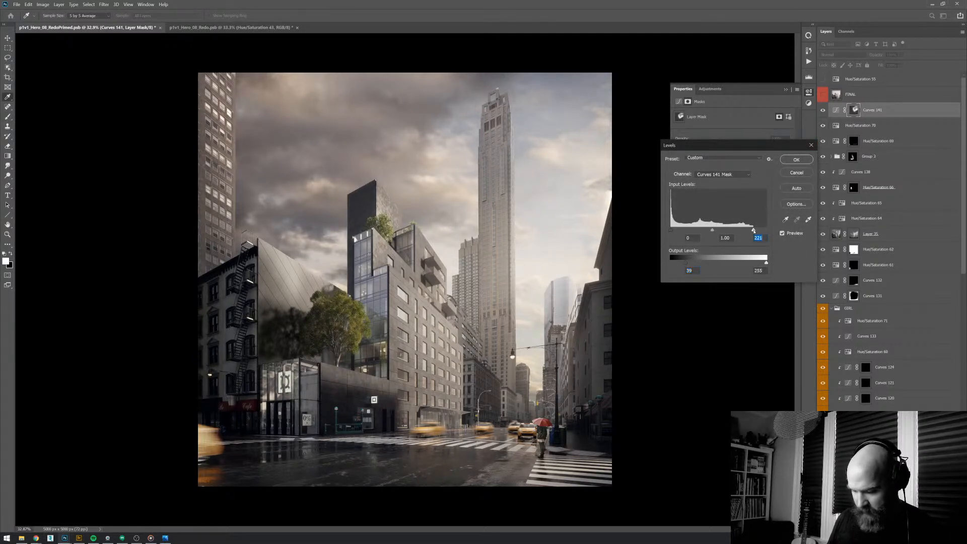
click(796, 159)
click(823, 111)
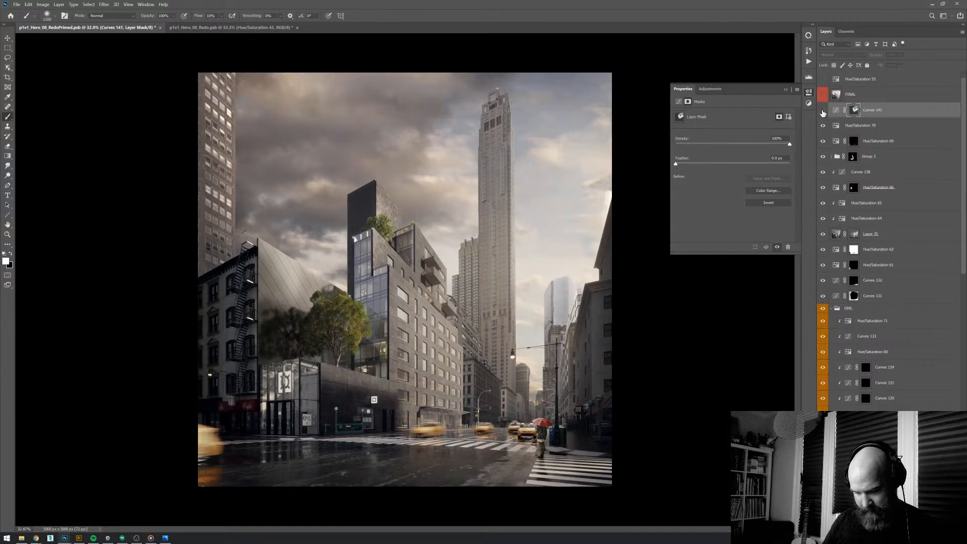
click(824, 112)
- Add another Curves layer above the masked brightening layer and raise its black point slightly to lift the darkest tones
click(893, 112)
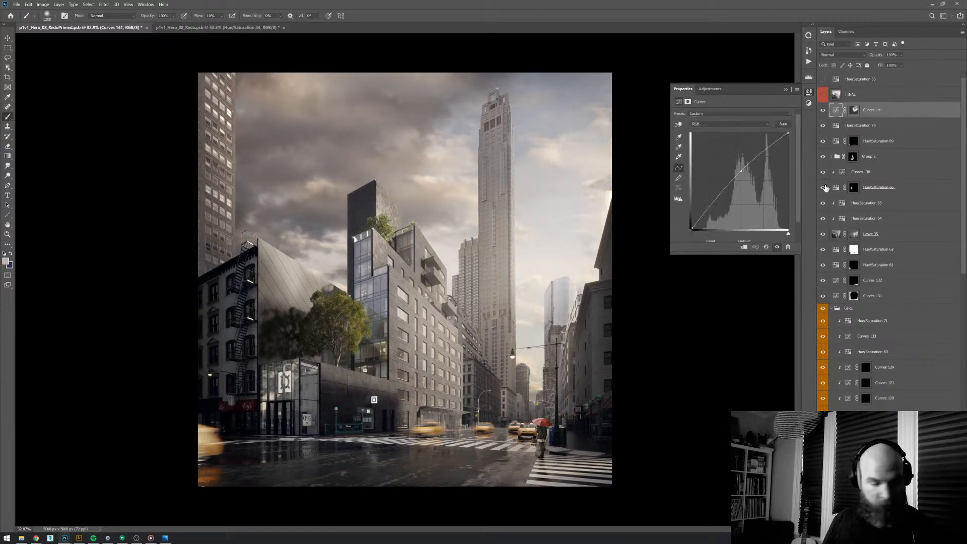
key(ctrl+shift+m)
key(Return)
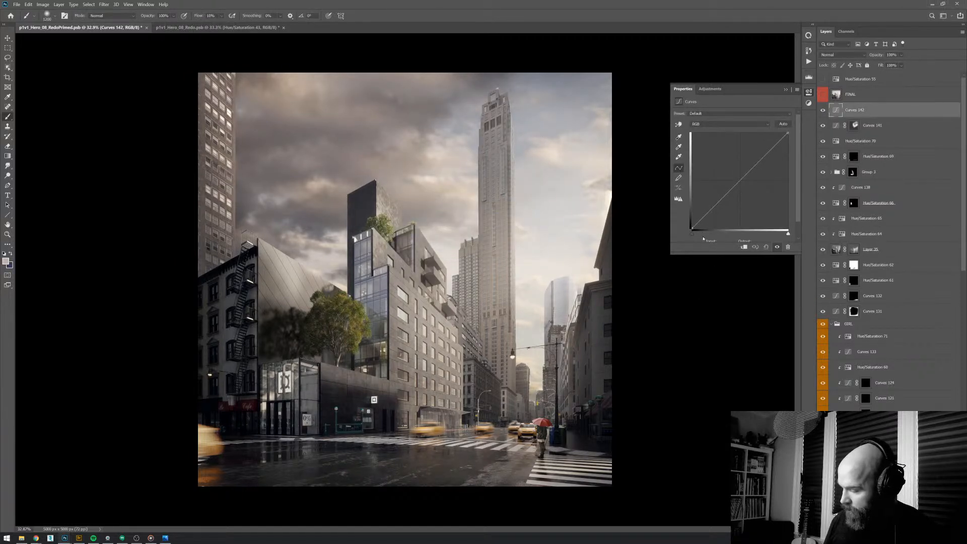
click(692, 231)
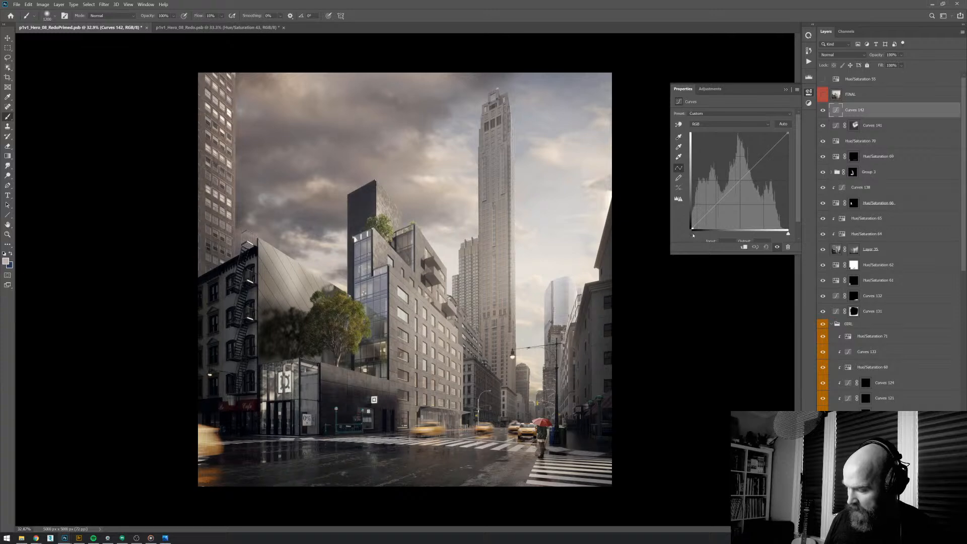
drag(693, 235, 692, 221)
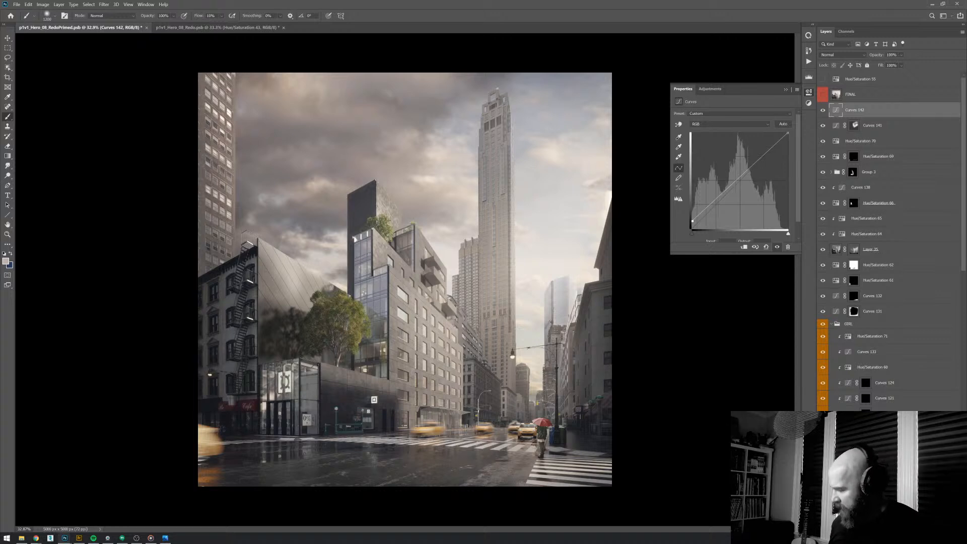
- Mask the lifted-blacks Curves layer with a black-to-transparent gradient over the foreground street and compare the image with and without the layer
click(881, 529)
key(g)
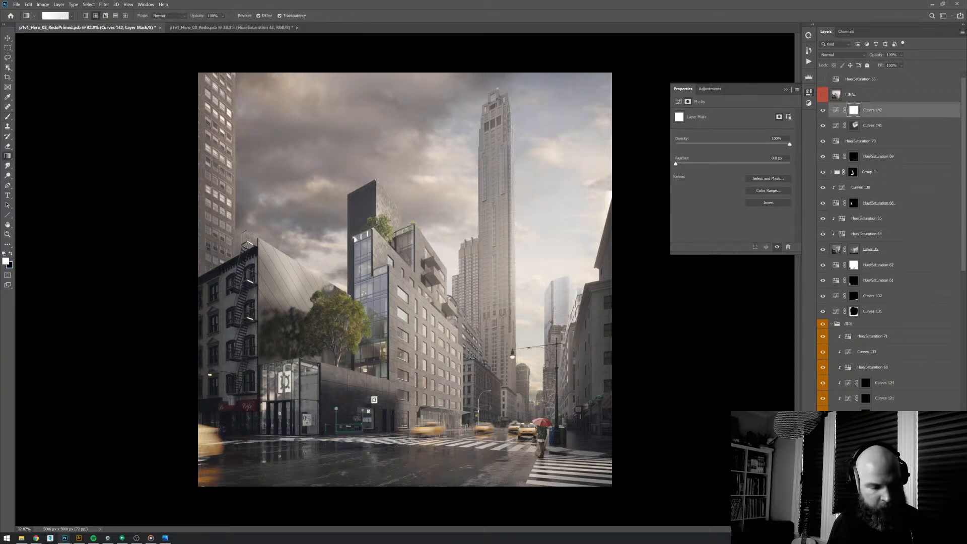
key(x)
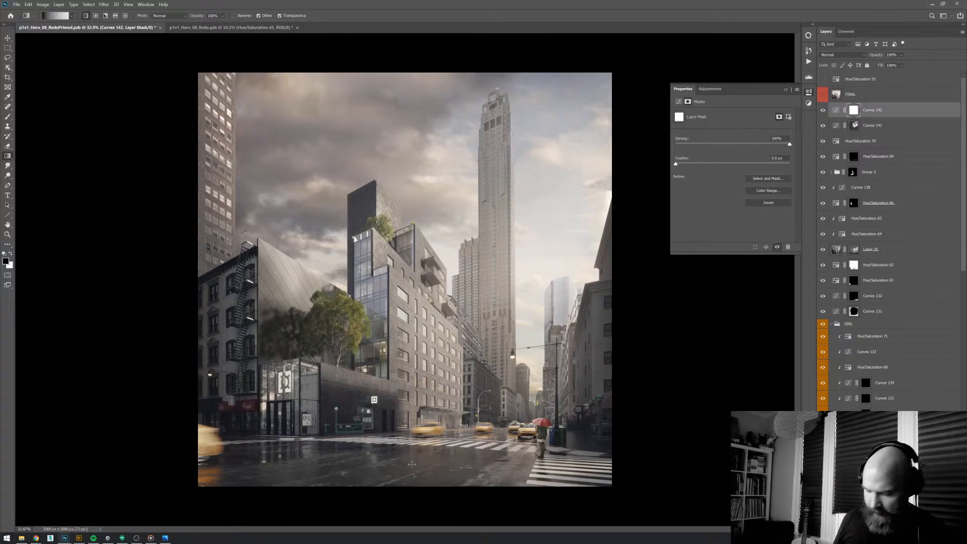
drag(409, 470, 413, 415)
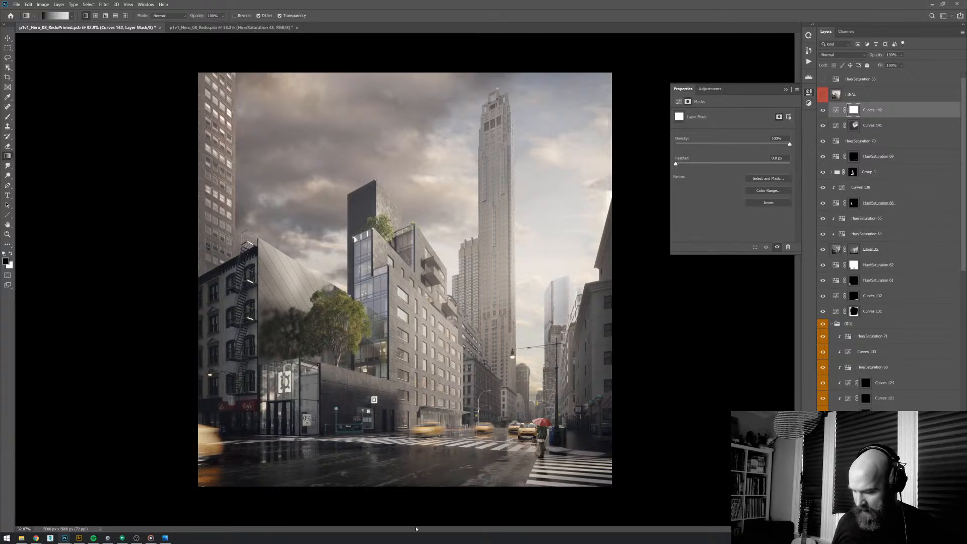
click(824, 109)
click(823, 110)
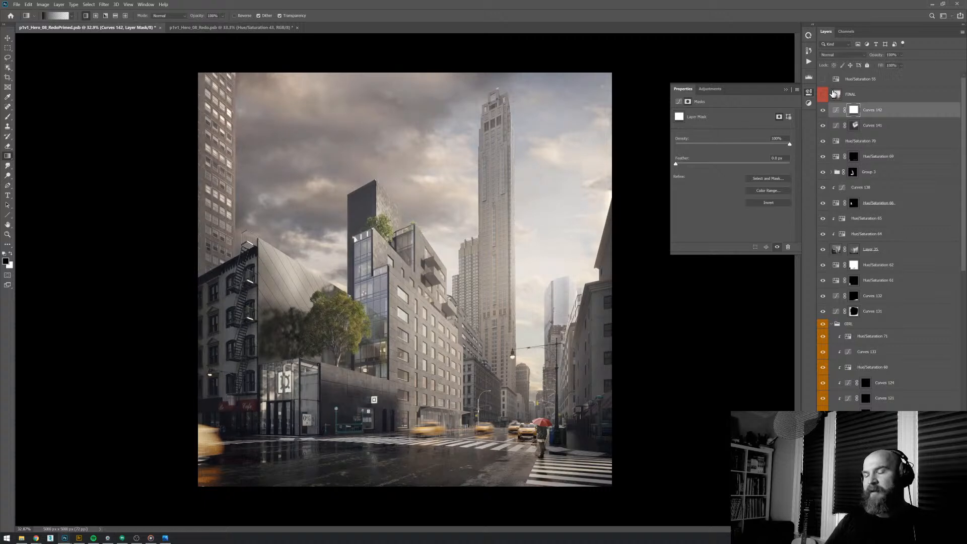
- Show the FINAL layer in a zoomed-out full-screen view to compare it with the current colour grade
click(837, 110)
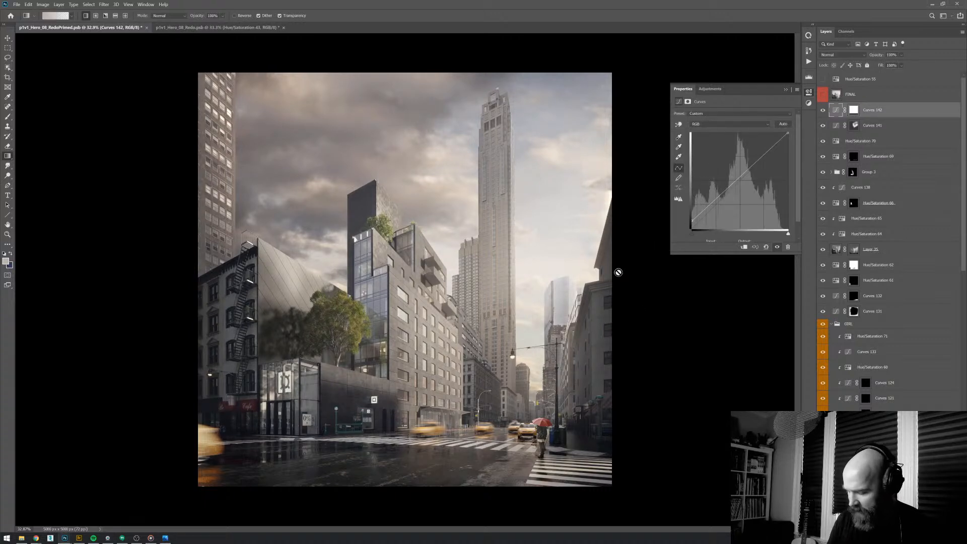
click(692, 220)
key(ctrl+minus)
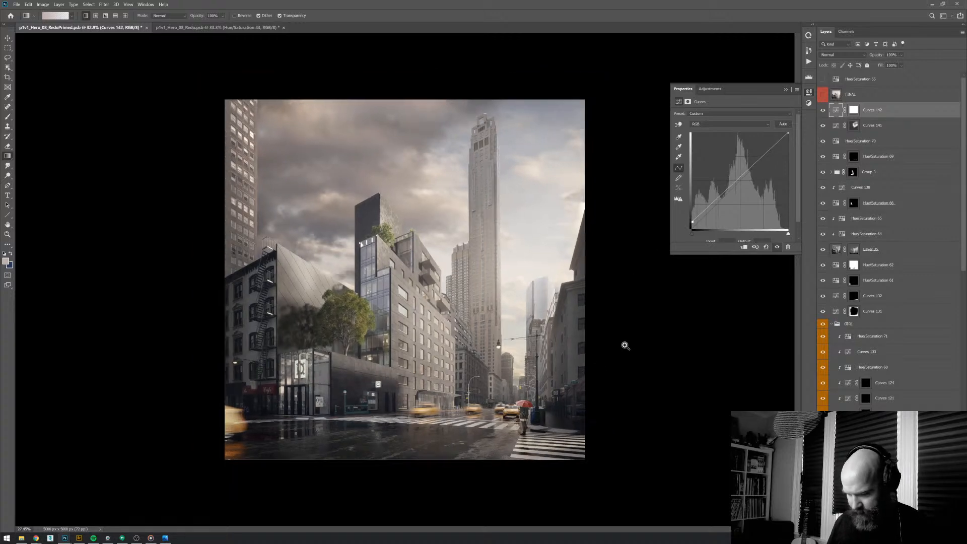
key(f)
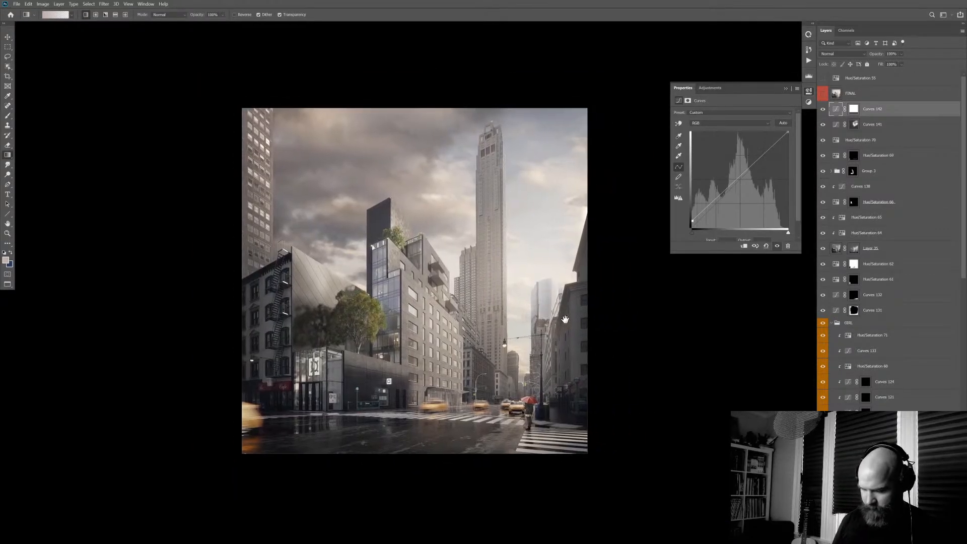
click(823, 94)
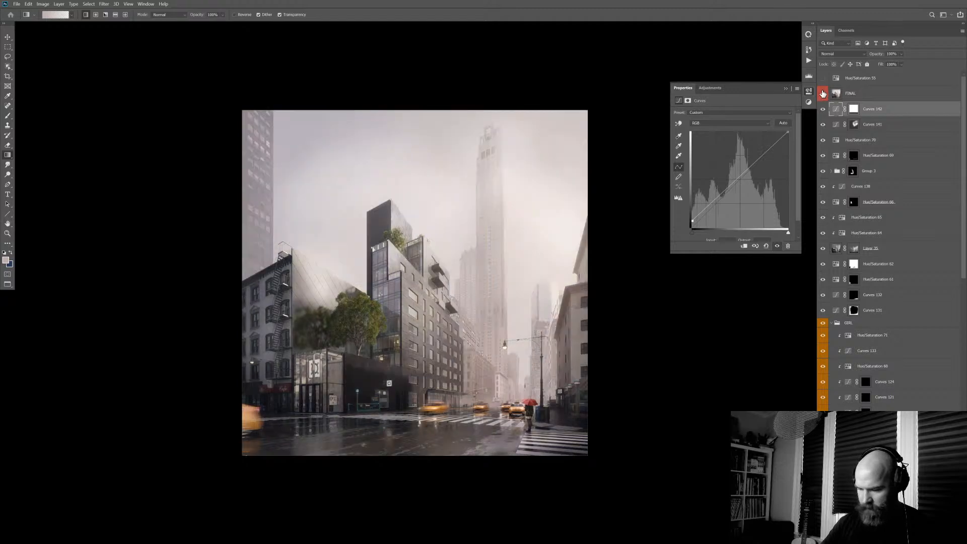
- Compare the FINAL layer with the current colour grade by toggling its visibility, and leave FINAL hidden
click(823, 93)
click(823, 93)
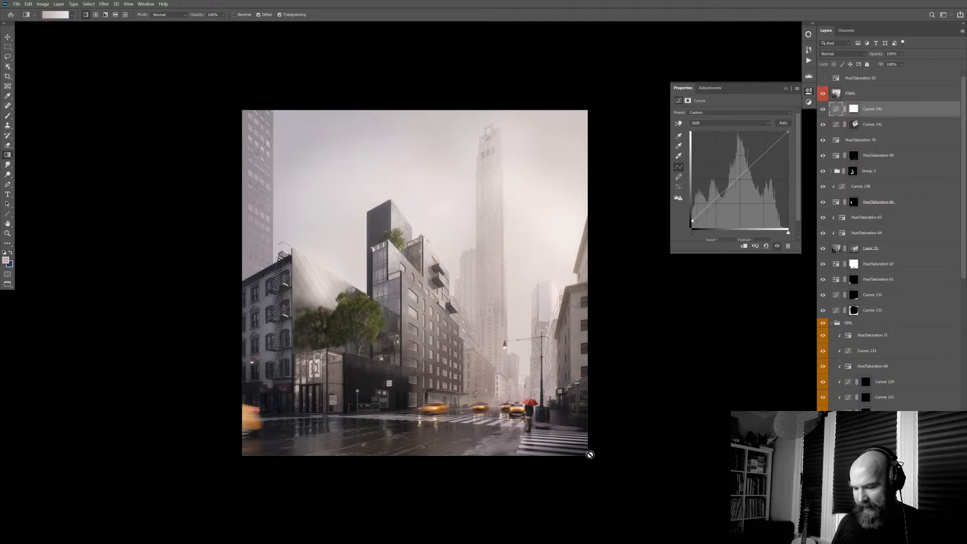
click(868, 82)
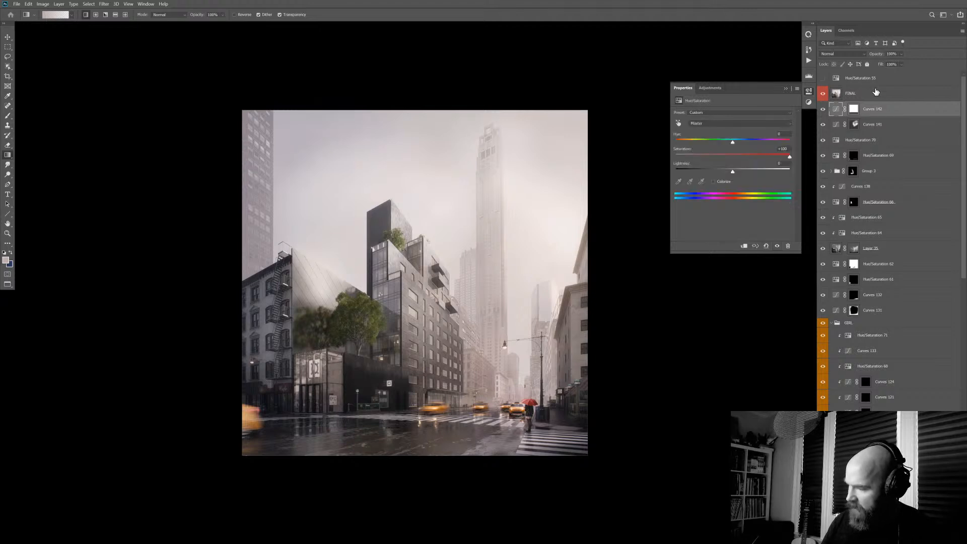
click(861, 93)
key(i)
drag(572, 201, 366, 181)
click(790, 145)
click(823, 93)
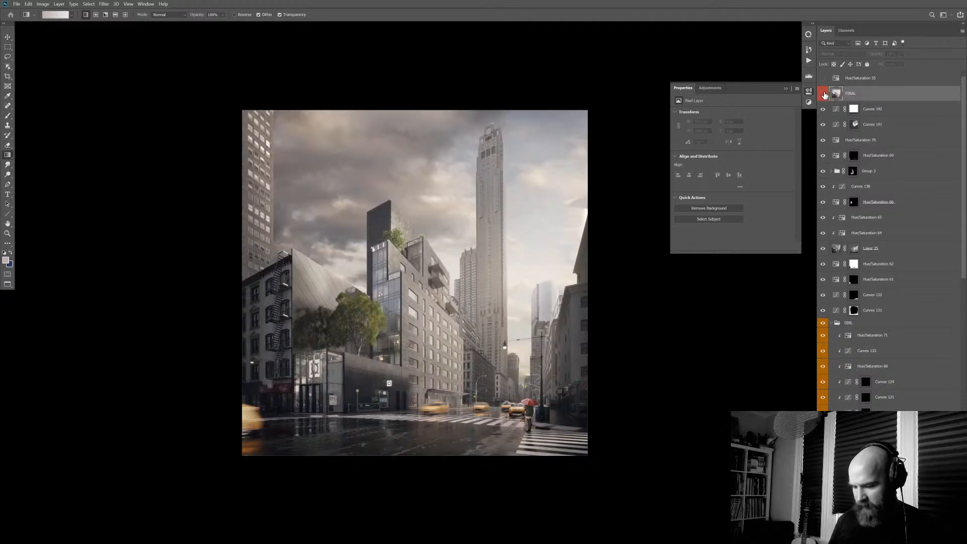
- Adjust the Green channel's black point on the Curves 133 layer in the GIRL group and check the whole image
scroll(549, 338, up, 2)
scroll(563, 333, down, 2)
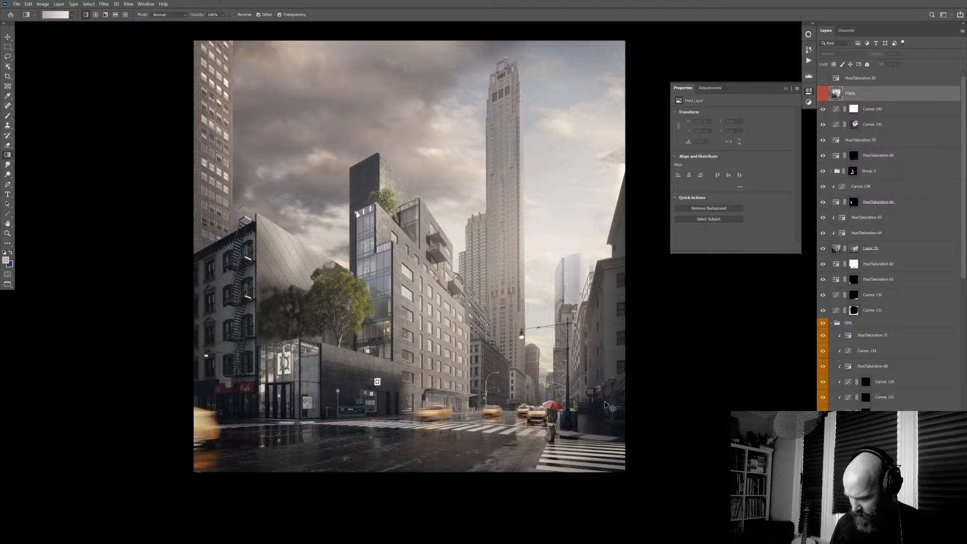
scroll(598, 419, up, 3)
scroll(598, 419, down, 1)
scroll(598, 419, down, 1)
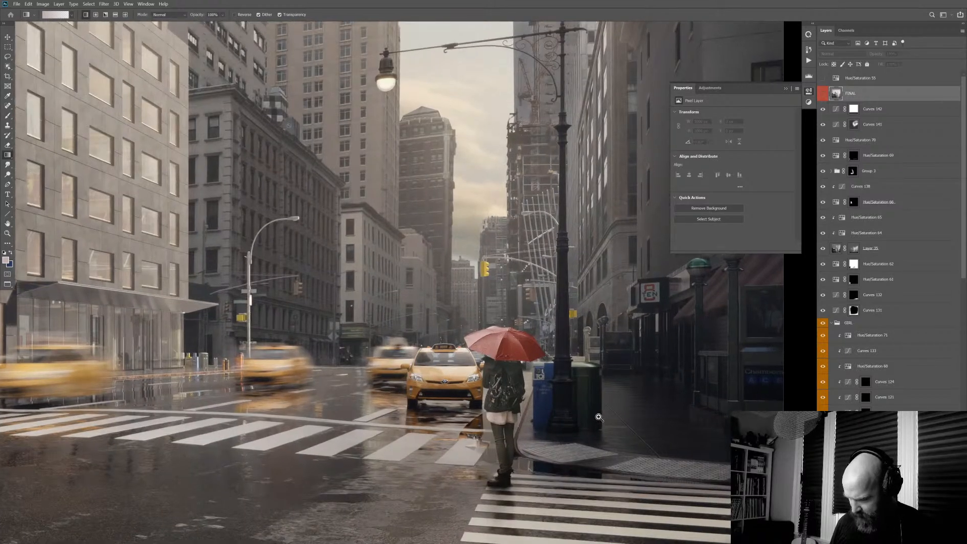
click(873, 336)
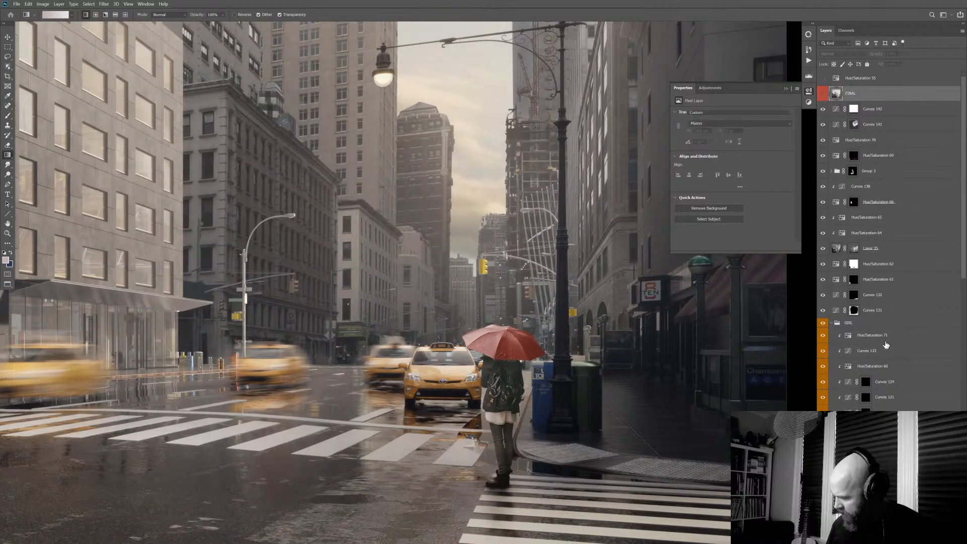
click(849, 351)
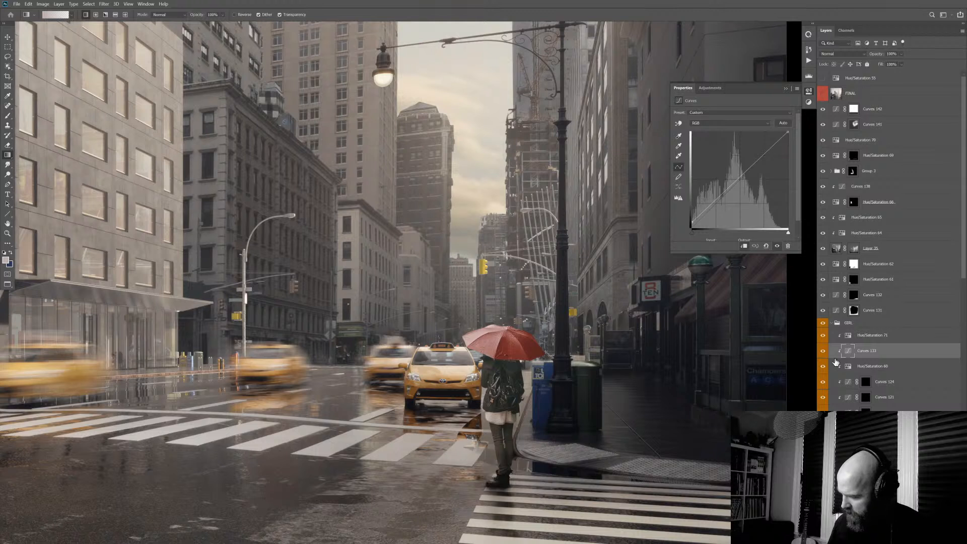
click(725, 123)
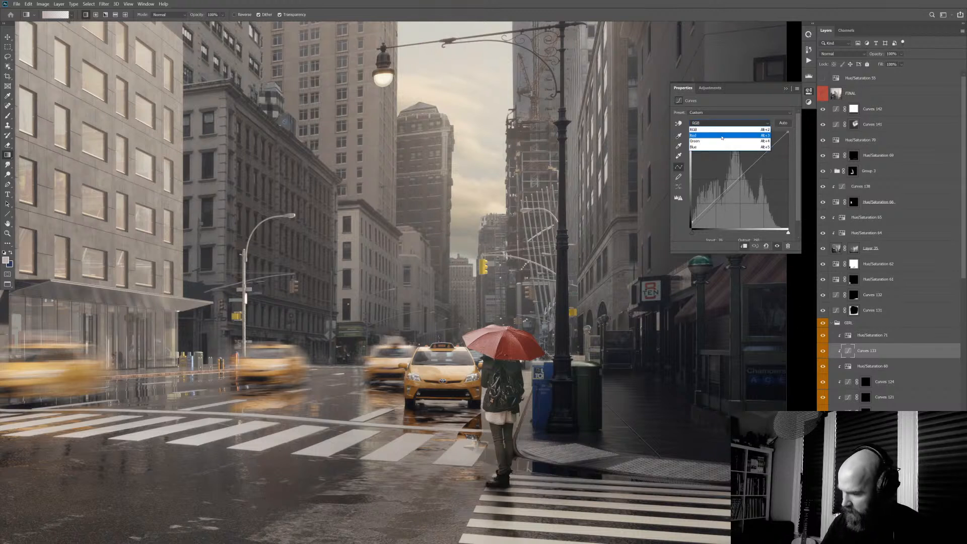
click(723, 141)
click(693, 233)
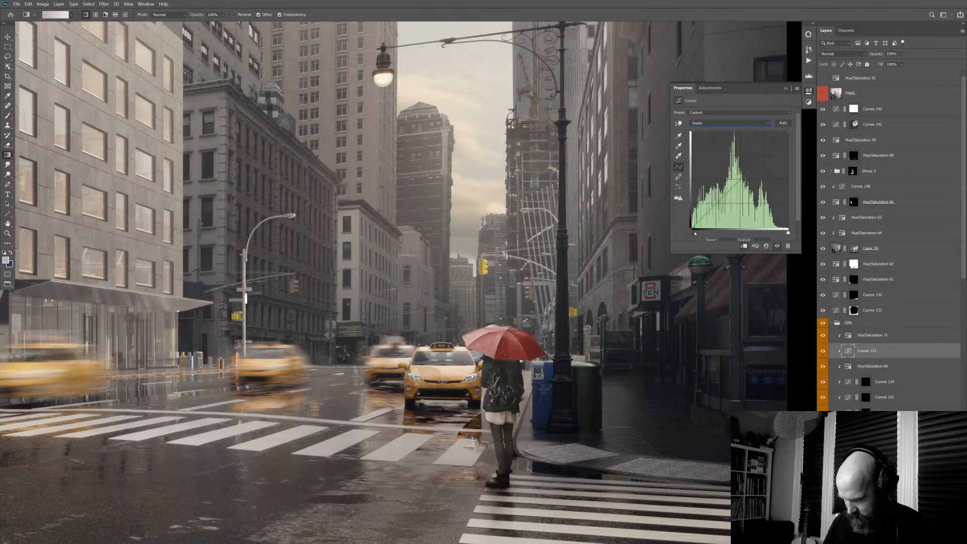
scroll(617, 364, down, 6)
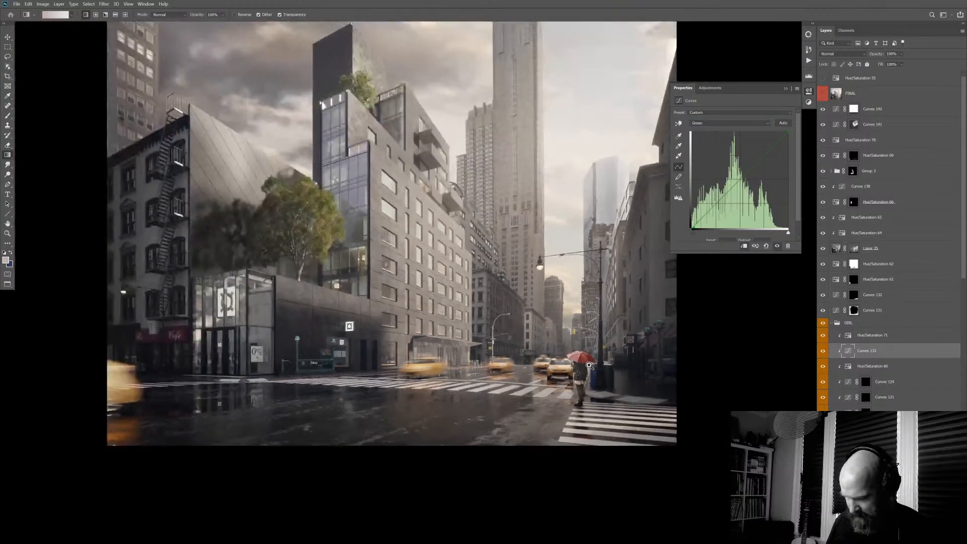
scroll(561, 388, down, 3)
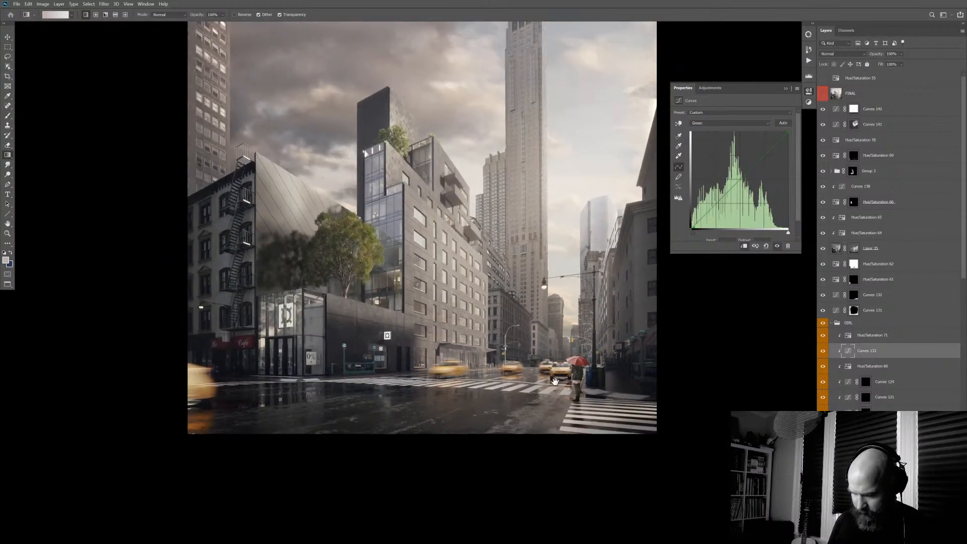
scroll(558, 400, down, 3)
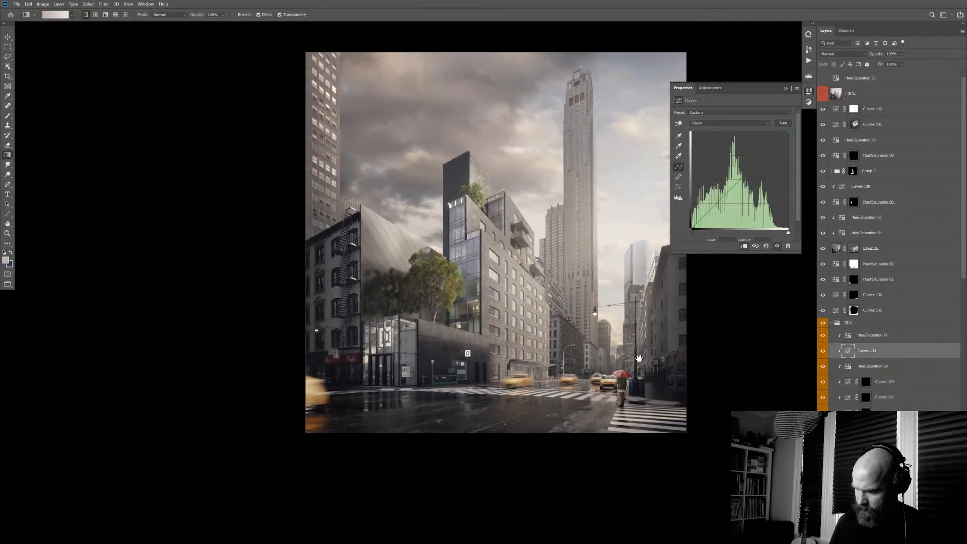
drag(623, 367, 611, 374)
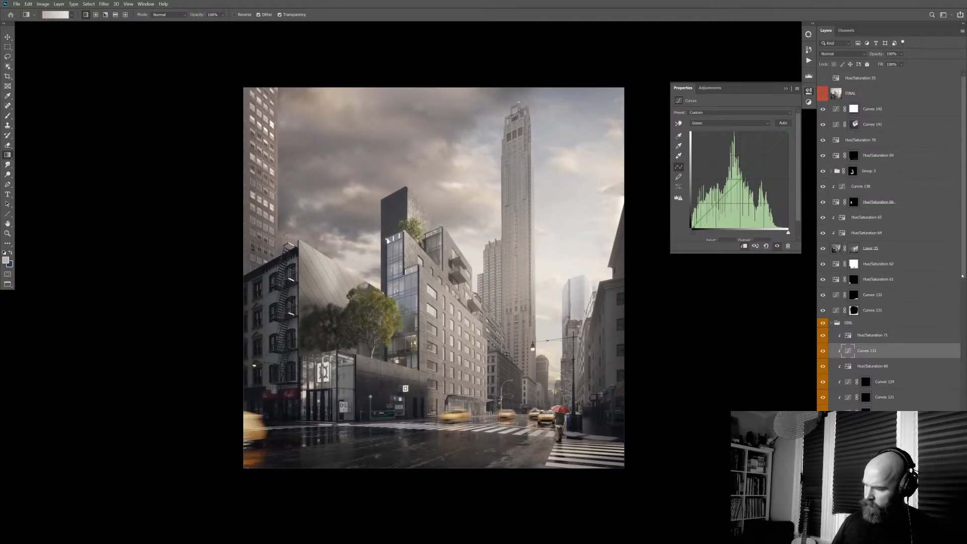
- Paste a merged copy of the whole image as a new layer above the Curves 142 layer
click(877, 109)
key(ctrl+a)
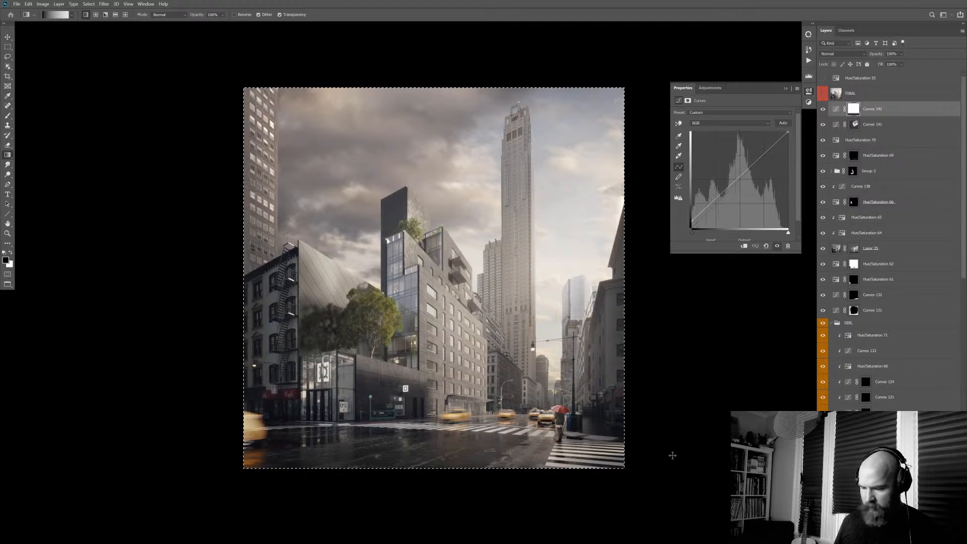
key(ctrl+shift+c)
key(ctrl+v)
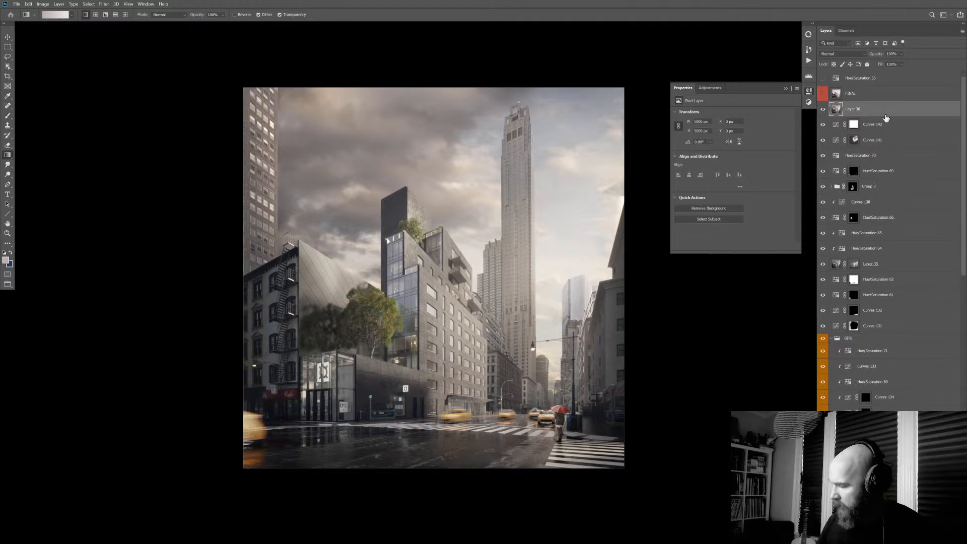
- Run the first custom action below the Default Actions on the merged image layer
click(809, 90)
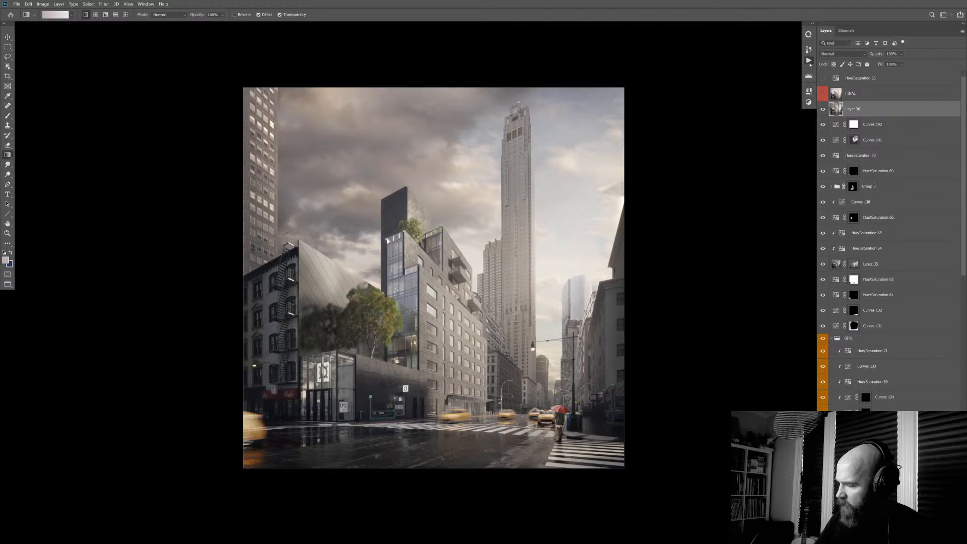
click(809, 60)
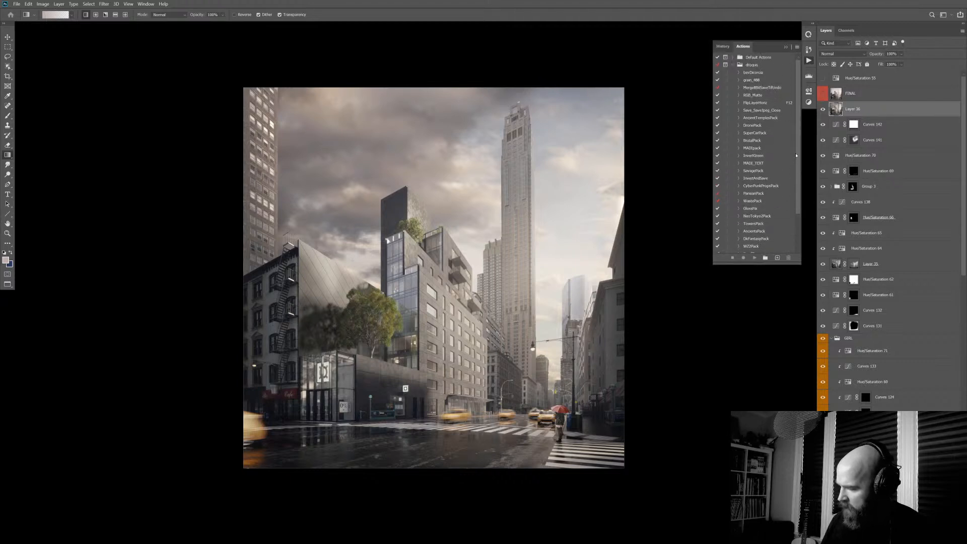
click(760, 73)
click(754, 258)
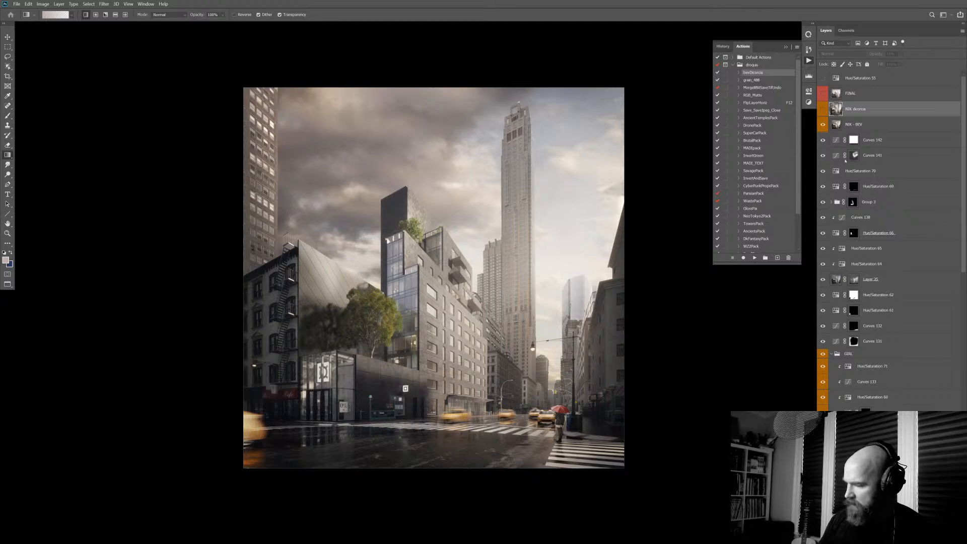
- Fine-tune the opacity of the NIK - BEV layer and compare the image with and without its effect
click(872, 124)
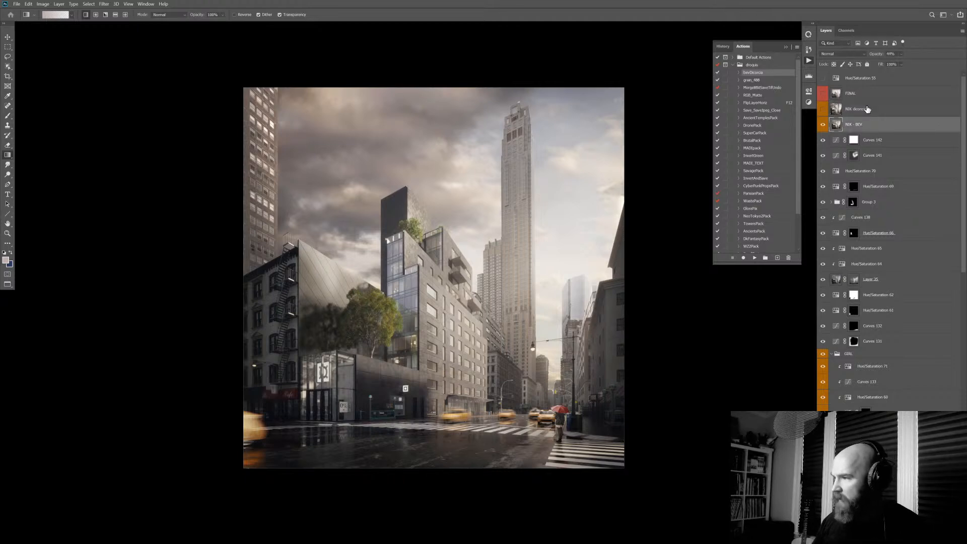
click(823, 125)
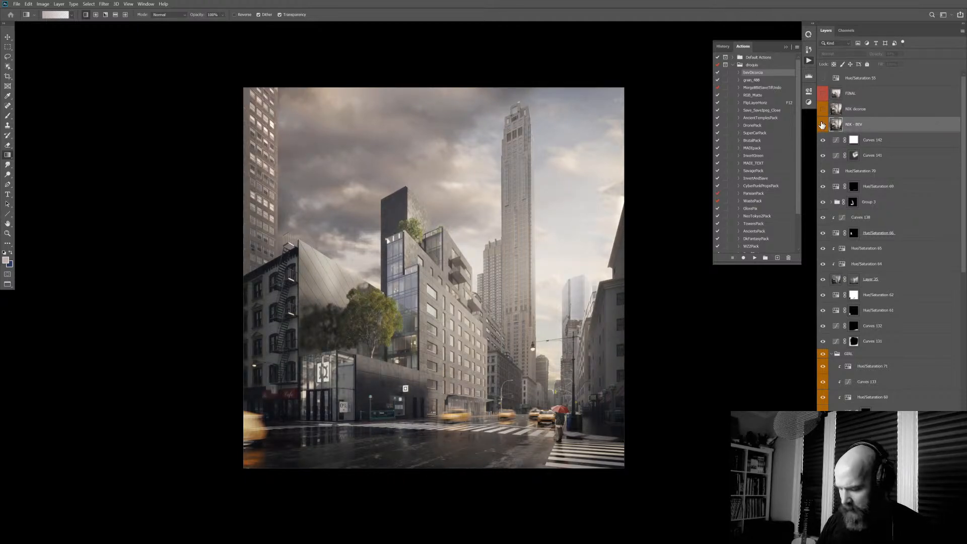
click(823, 125)
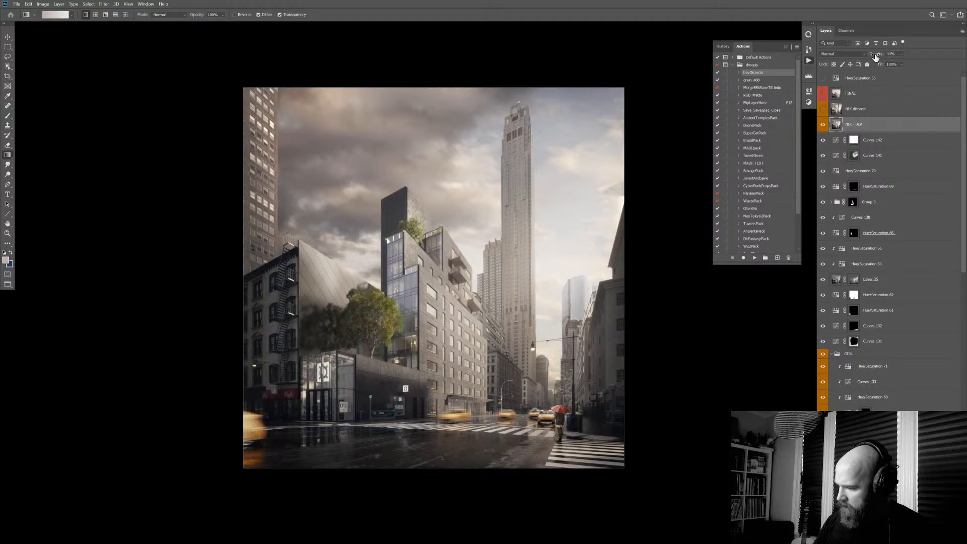
mouse_move(876, 56)
mouse_down()
mouse_move(929, 52)
mouse_move(893, 53)
mouse_up()
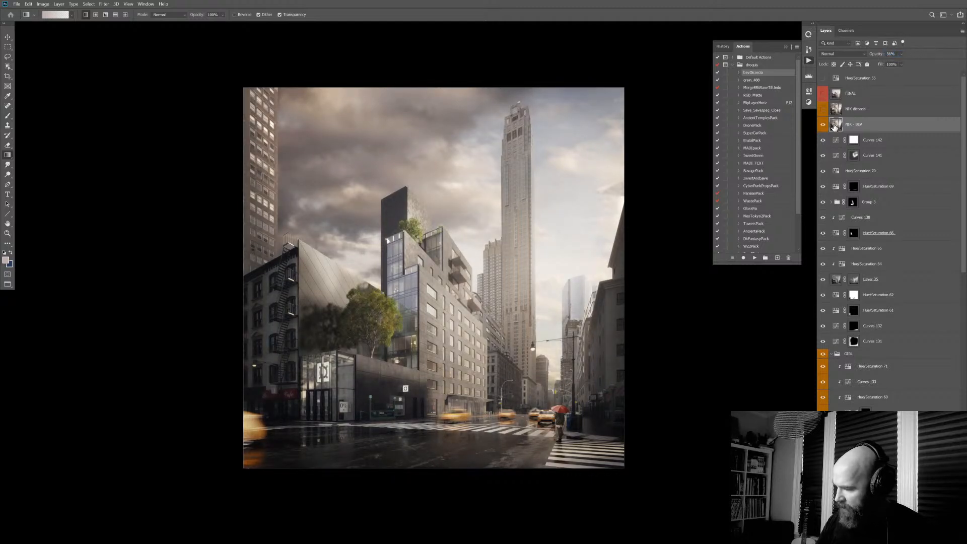
click(823, 124)
click(823, 125)
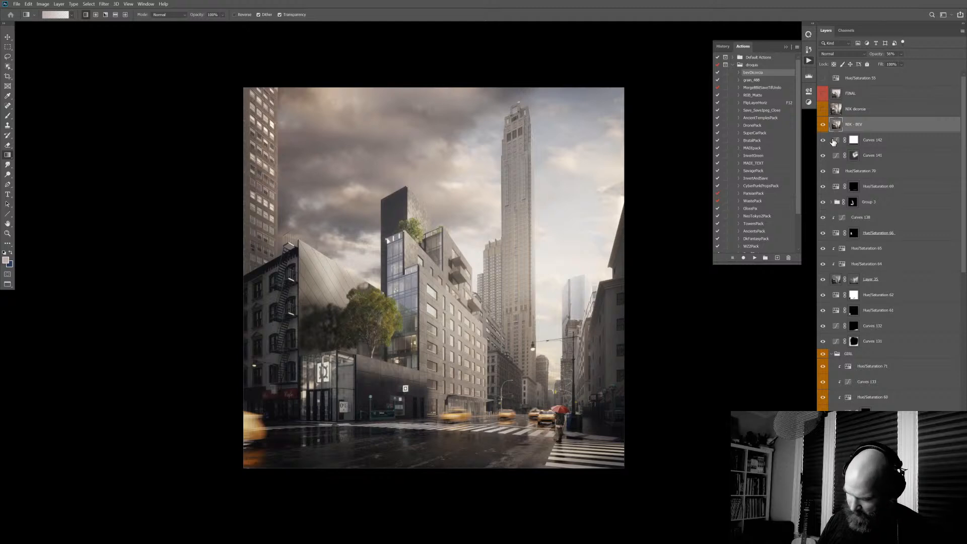
drag(879, 58, 874, 59)
- Show the NIK divorce layer and check the combined effect with NIK - BEV at smaller and larger views
click(854, 111)
click(824, 110)
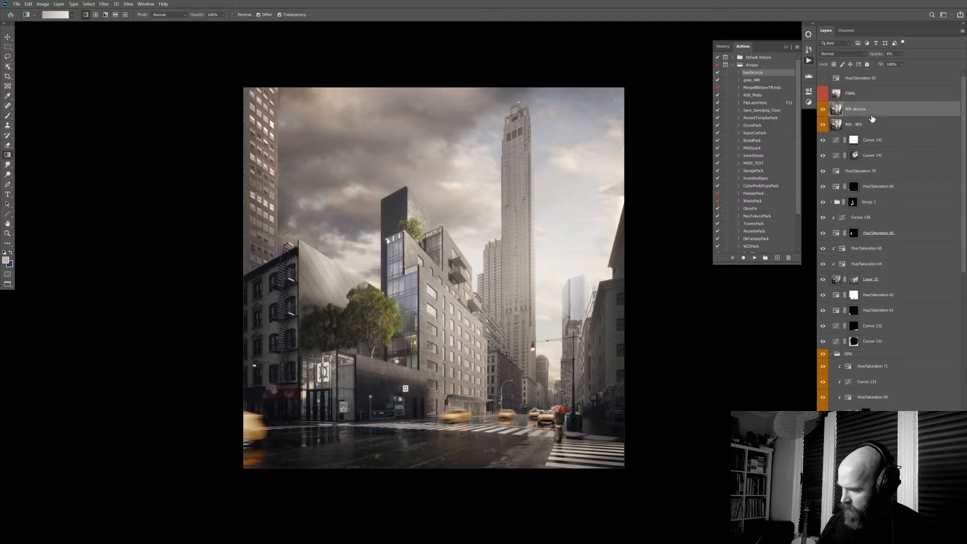
click(824, 126)
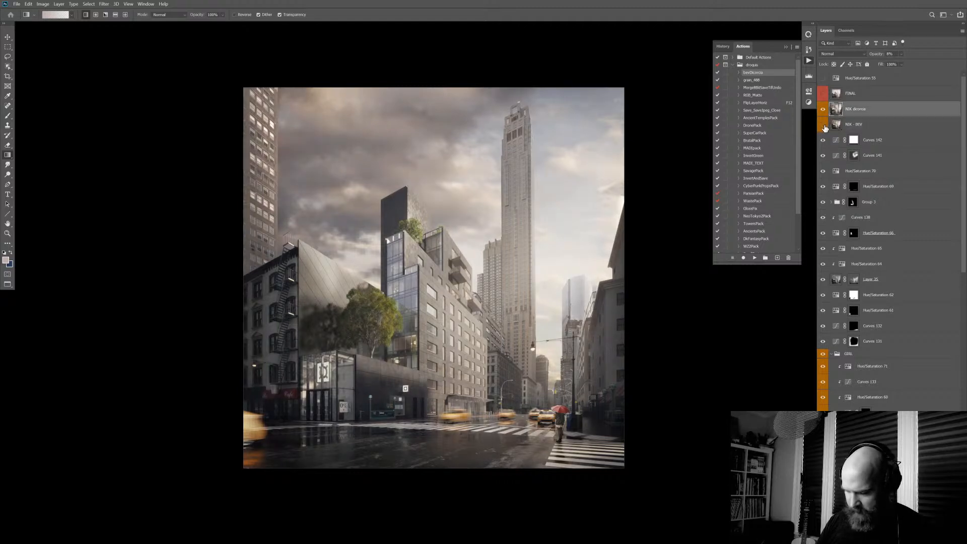
scroll(632, 308, down, 2)
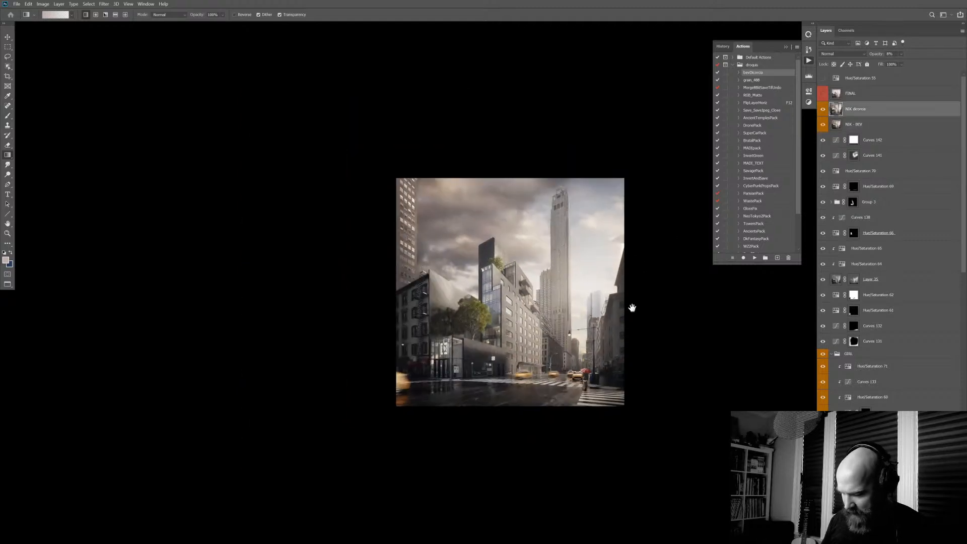
drag(632, 308, 568, 294)
scroll(579, 288, up, 3)
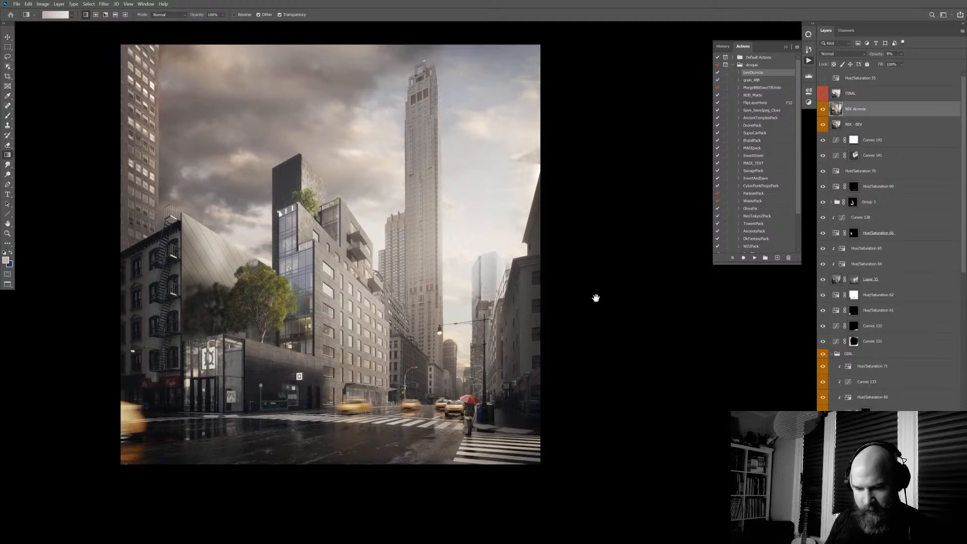
- Compare the image with and without the two NIK filter layers, leaving both visible
click(823, 129)
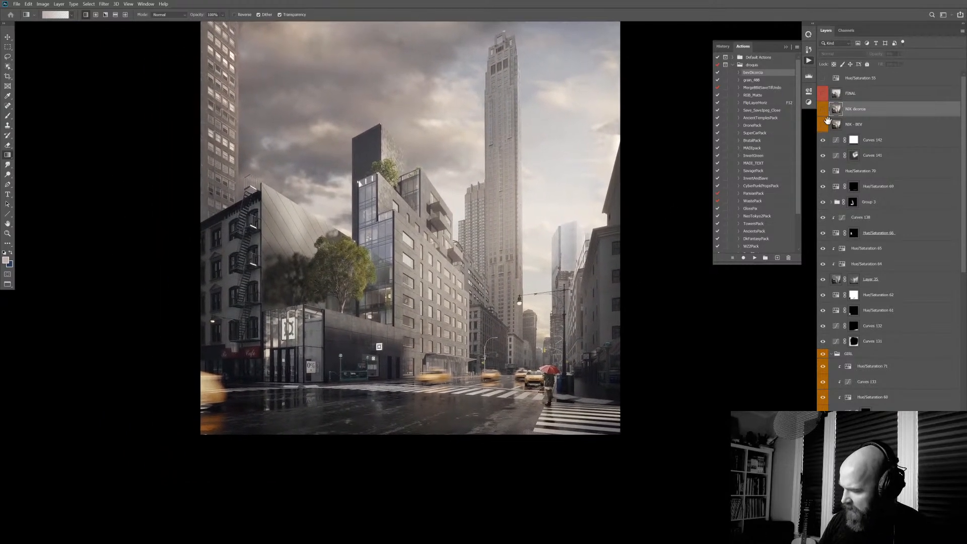
click(824, 109)
click(824, 125)
drag(650, 261, 630, 339)
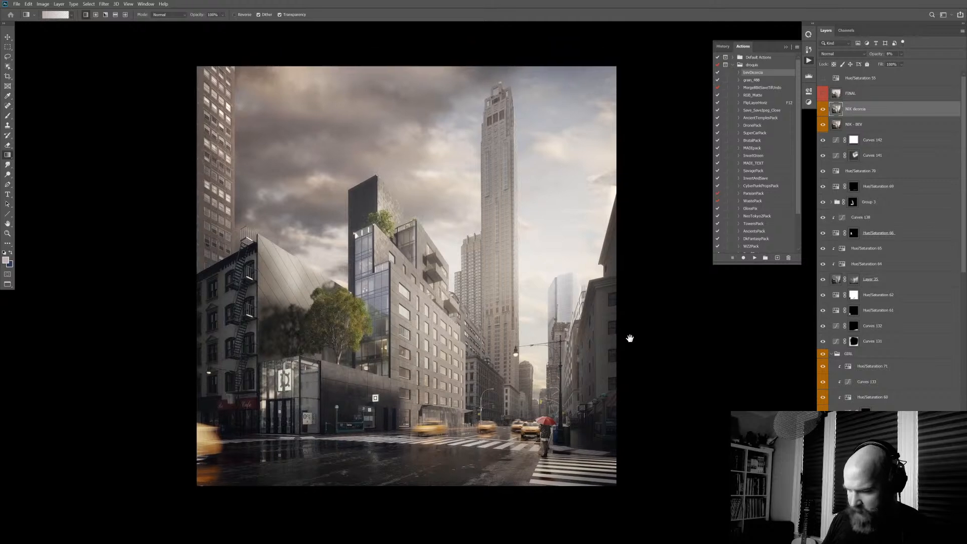
click(823, 109)
click(823, 126)
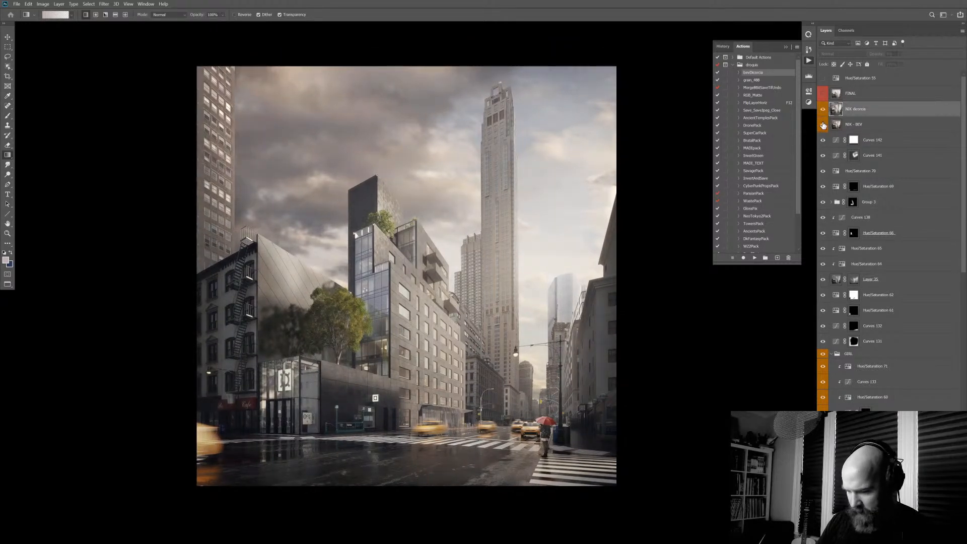
click(824, 126)
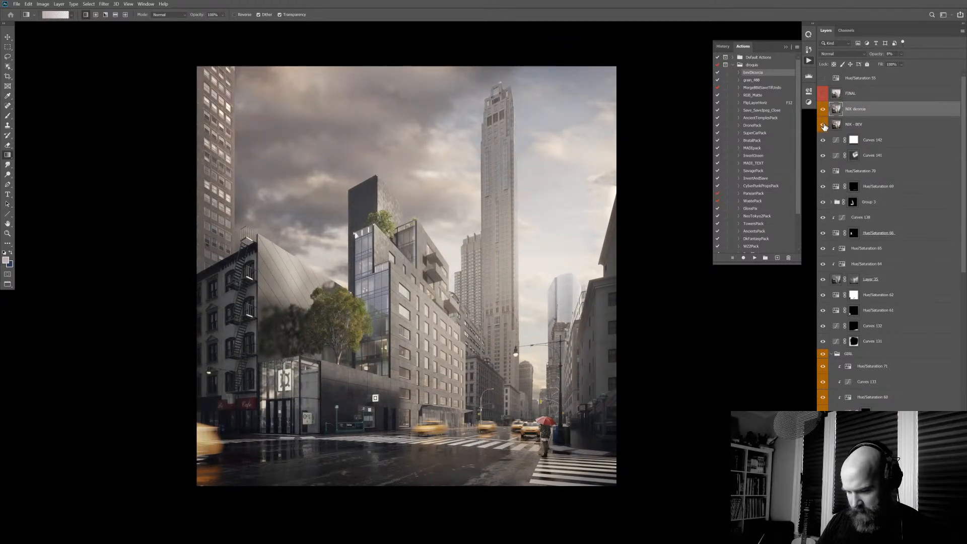
- Try deleting both NIK filter layers together and undo the deletion
shift+click(860, 126)
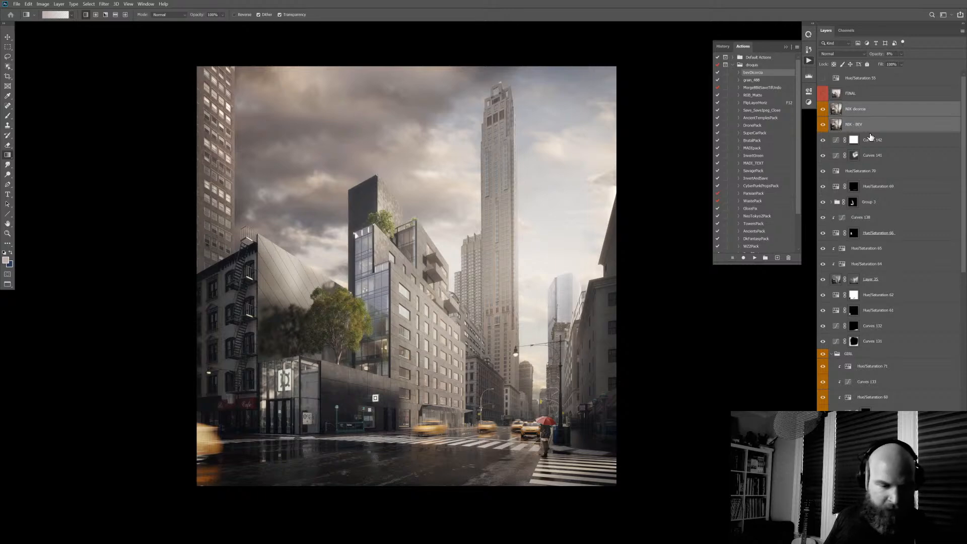
key(Delete)
click(5, 253)
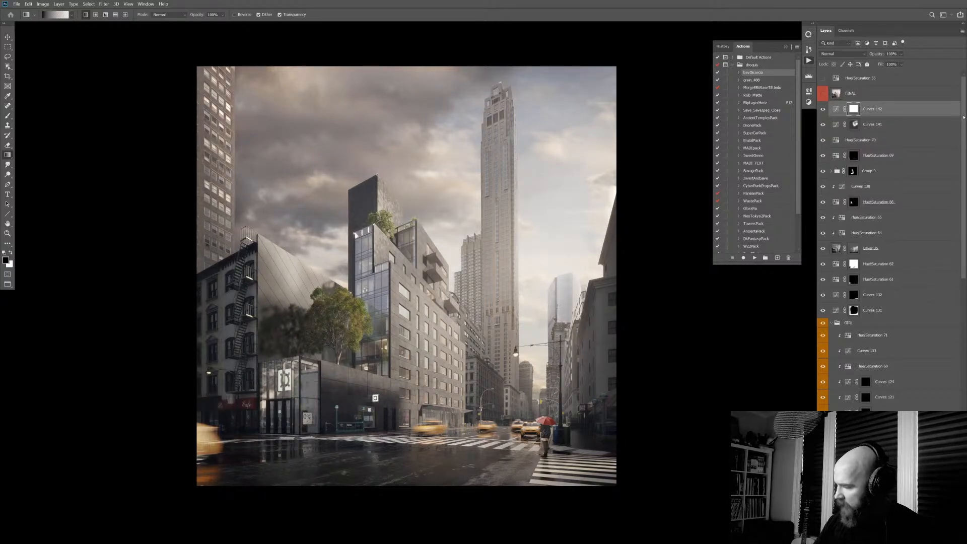
drag(964, 117, 966, 195)
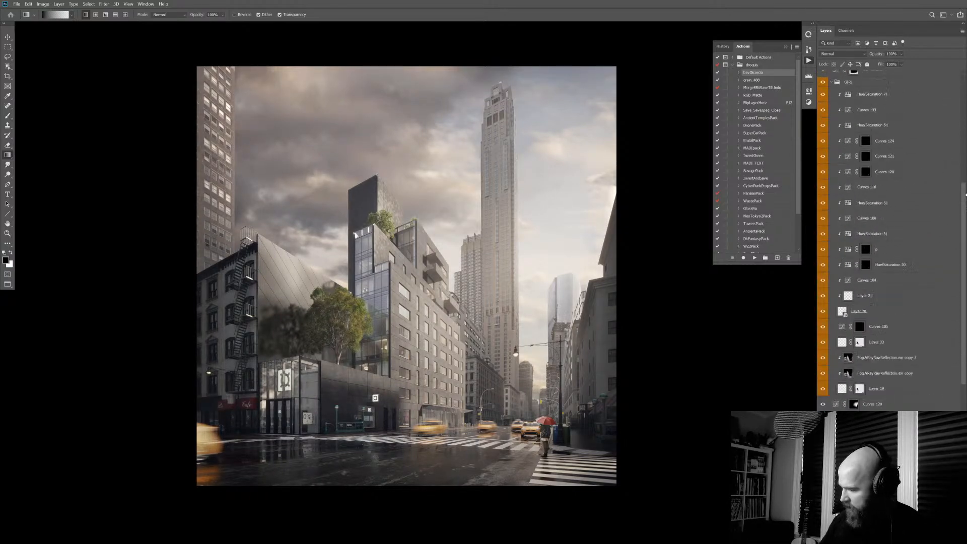
key(ctrl+z)
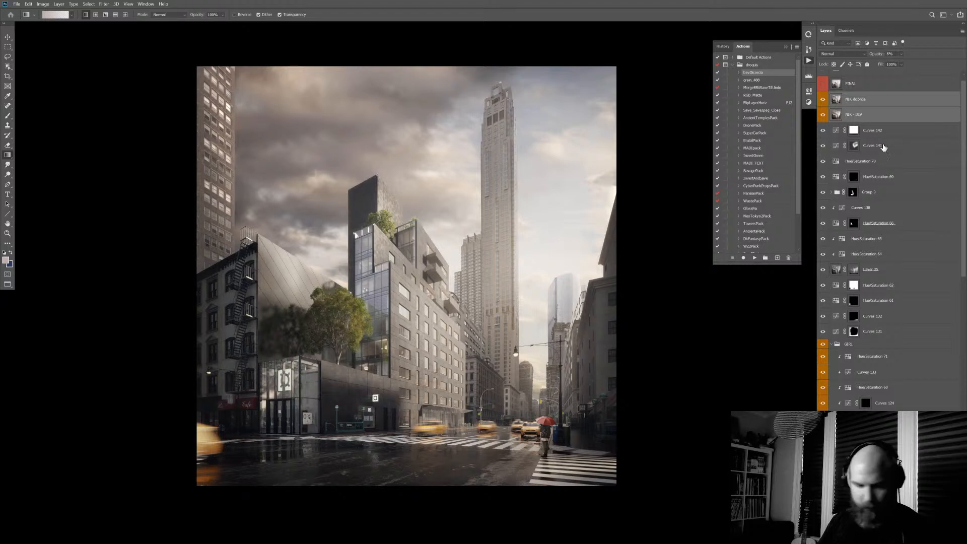
- Delete both NIK filter layers
key(Delete)
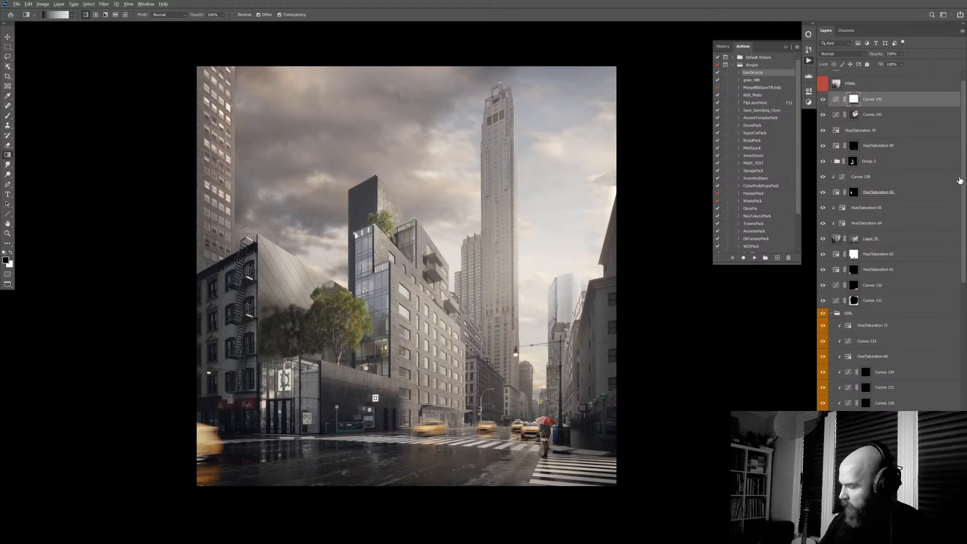
- Add a Curves adjustment above the top Hue/Saturation layer in the SKY group and pull its shadows and highlights down to darken the clouds
drag(962, 181, 966, 410)
click(838, 357)
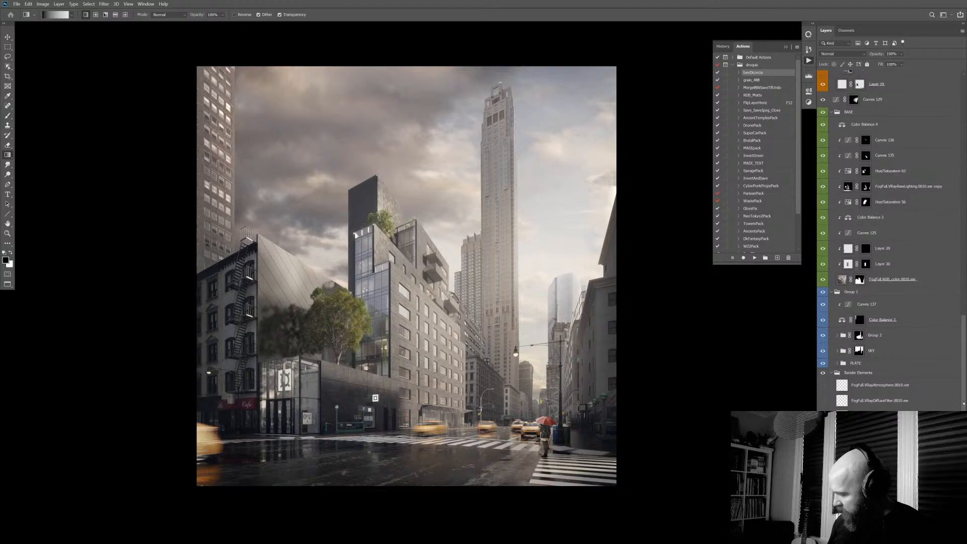
click(887, 368)
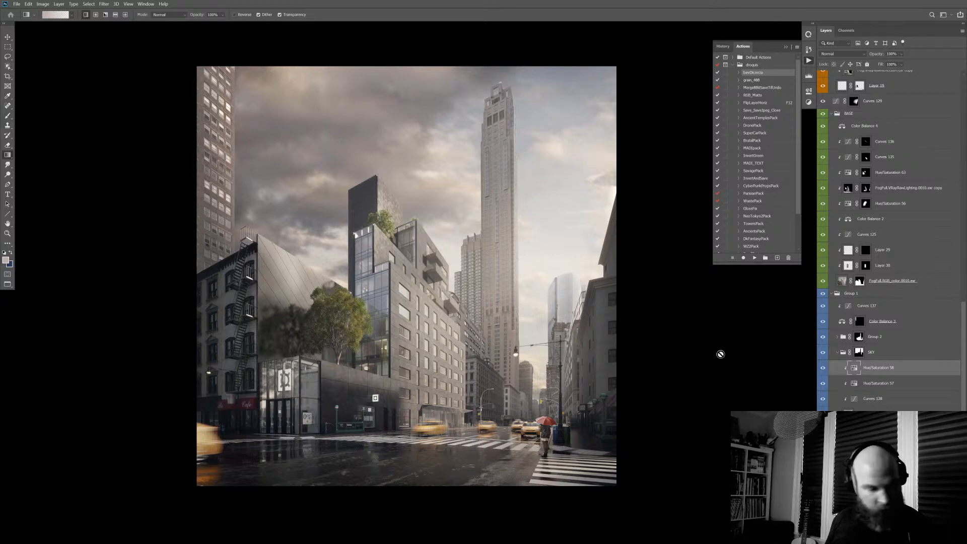
key(ctrl+shift+m)
key(Return)
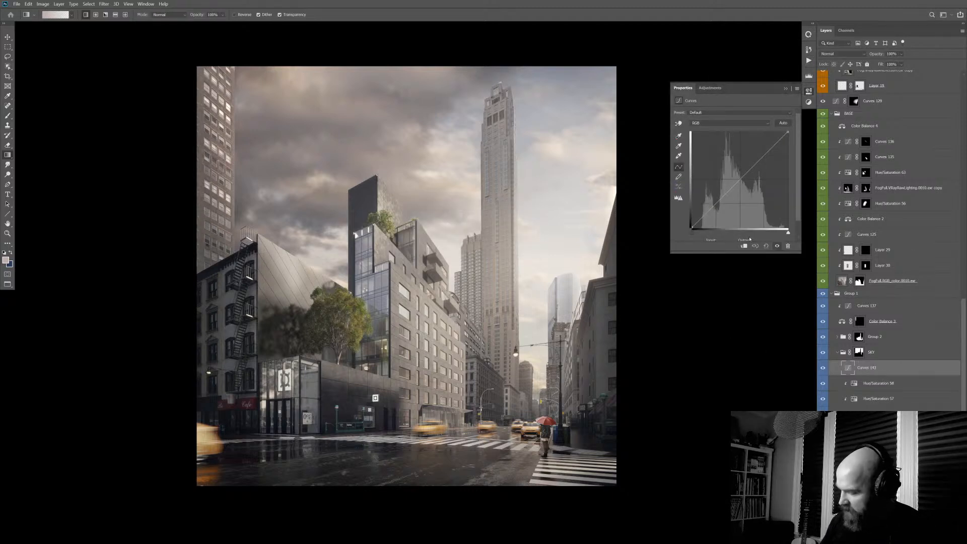
drag(719, 202, 723, 208)
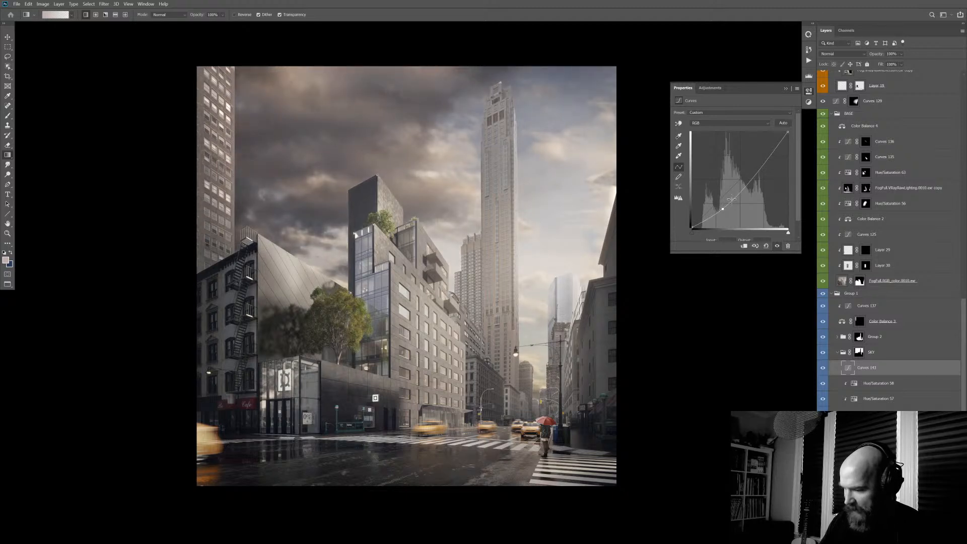
drag(769, 159, 766, 163)
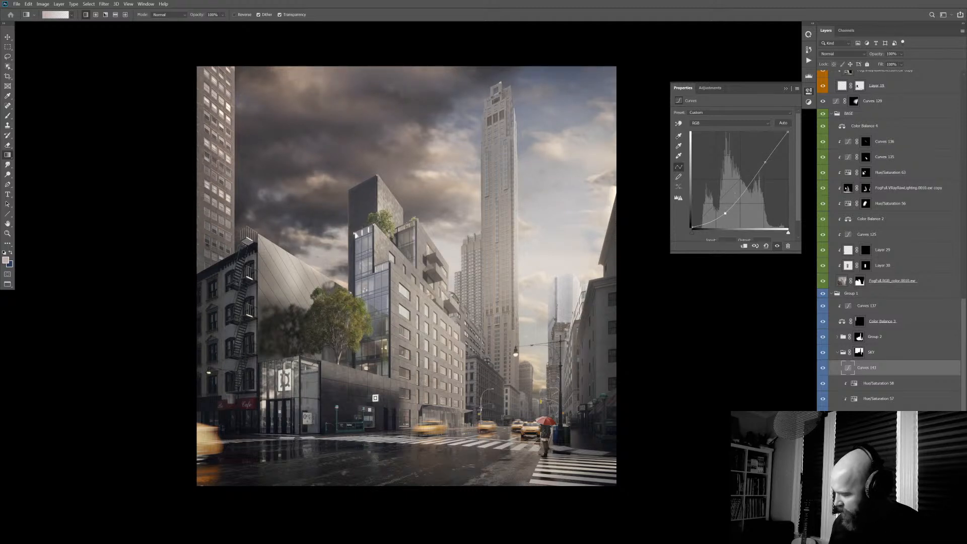
- Hide the new sky Curves behind a black mask and paint it back in white over the clouds left of the tall tower
key(ctrl+i)
key(d)
key(b)
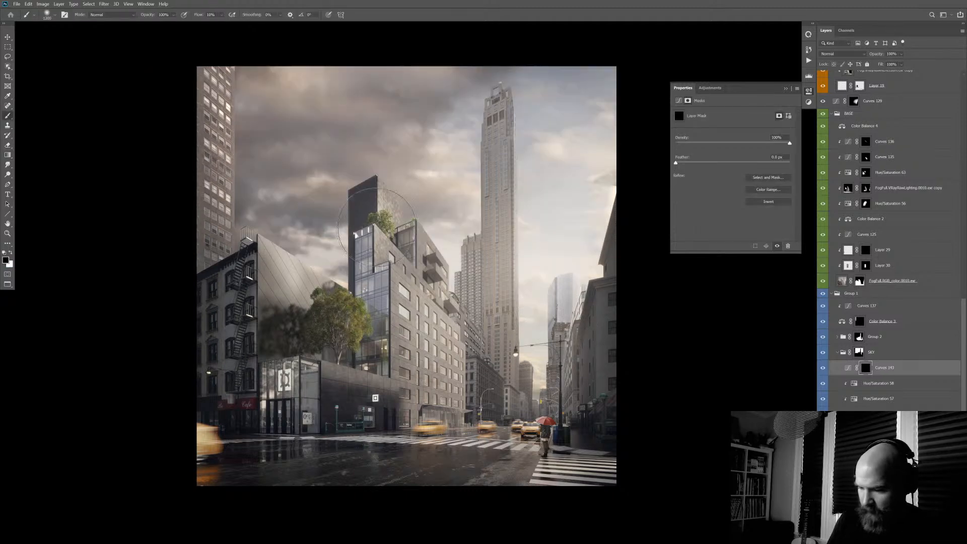
key(x)
key(bracketleft)
key(bracketleft)
key(bracketleft)
key(bracketleft)
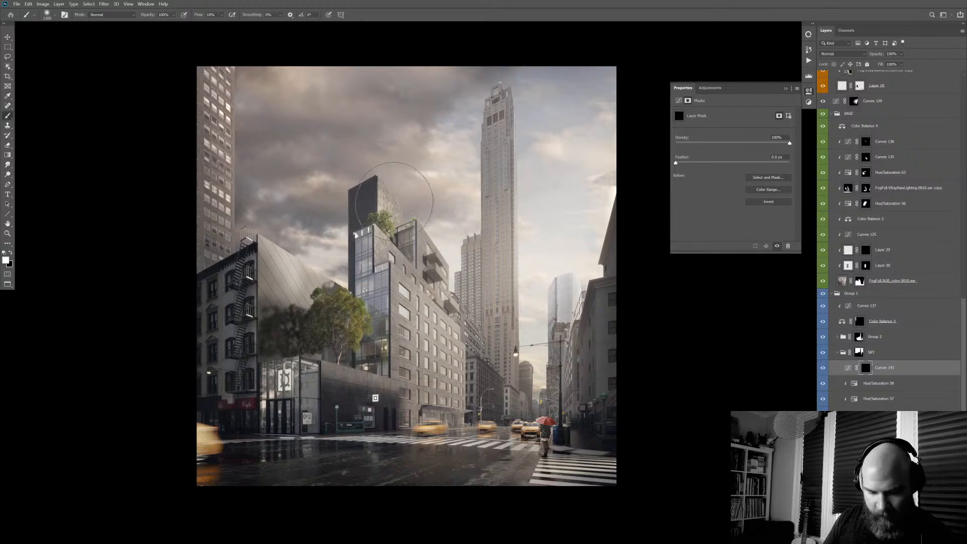
key(bracketleft)
key(bracketleft)
mouse_move(380, 175)
mouse_down()
mouse_move(421, 187)
mouse_move(398, 177)
mouse_move(378, 189)
mouse_up()
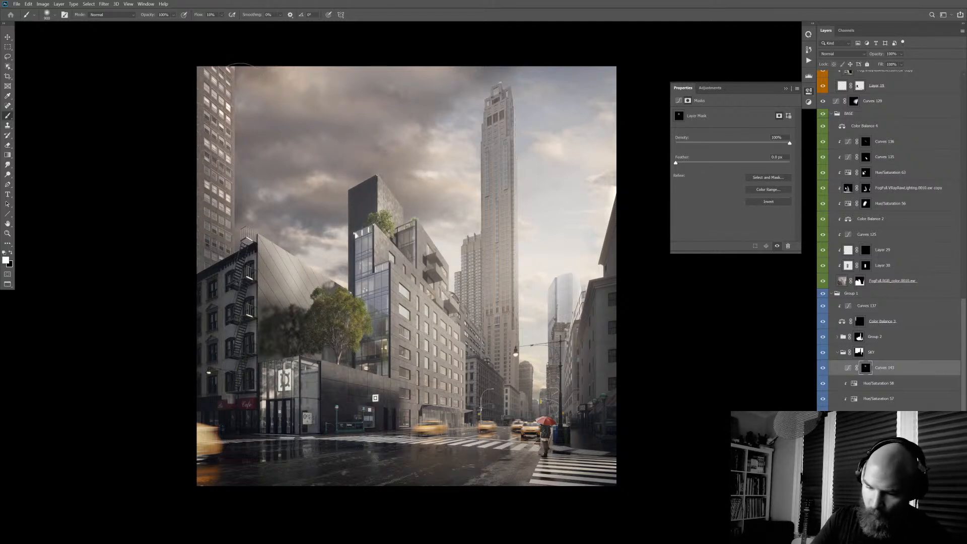
mouse_move(274, 93)
mouse_down()
mouse_move(285, 113)
mouse_move(252, 131)
mouse_move(265, 162)
mouse_move(259, 224)
mouse_up()
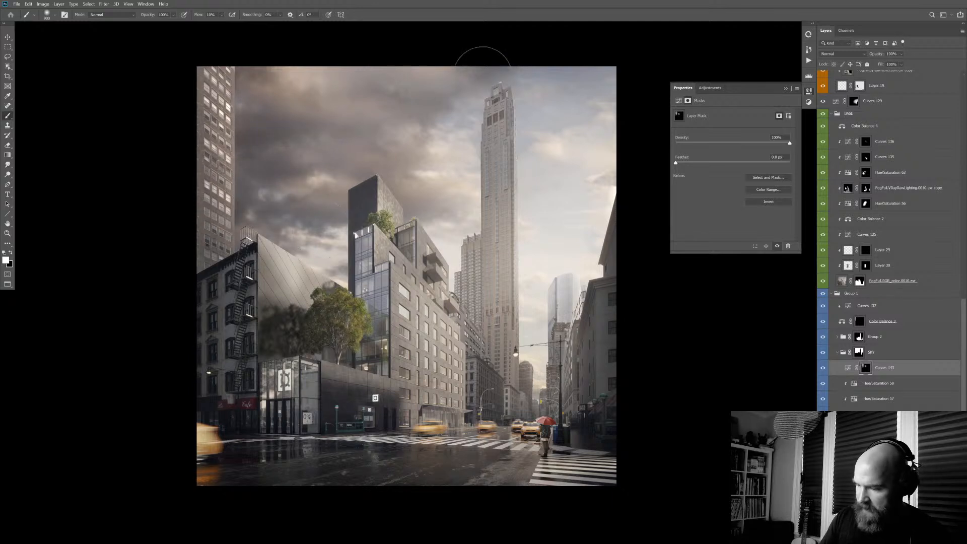
- Paint the Curves darkening into the upper sky around and to the right of the tall tower with a smaller brush
key(bracketleft)
key(bracketleft)
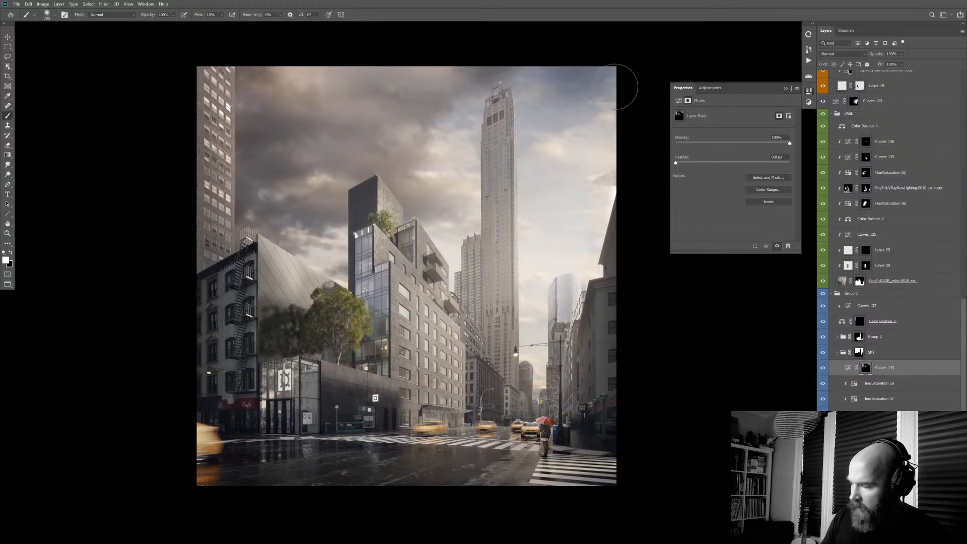
drag(566, 61, 536, 70)
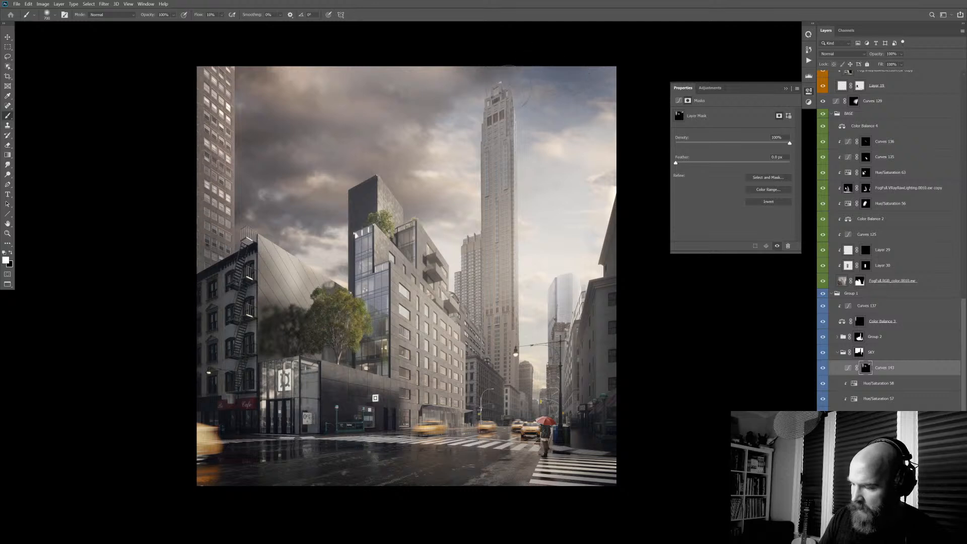
mouse_move(506, 138)
mouse_down()
mouse_move(456, 133)
mouse_move(579, 86)
mouse_up()
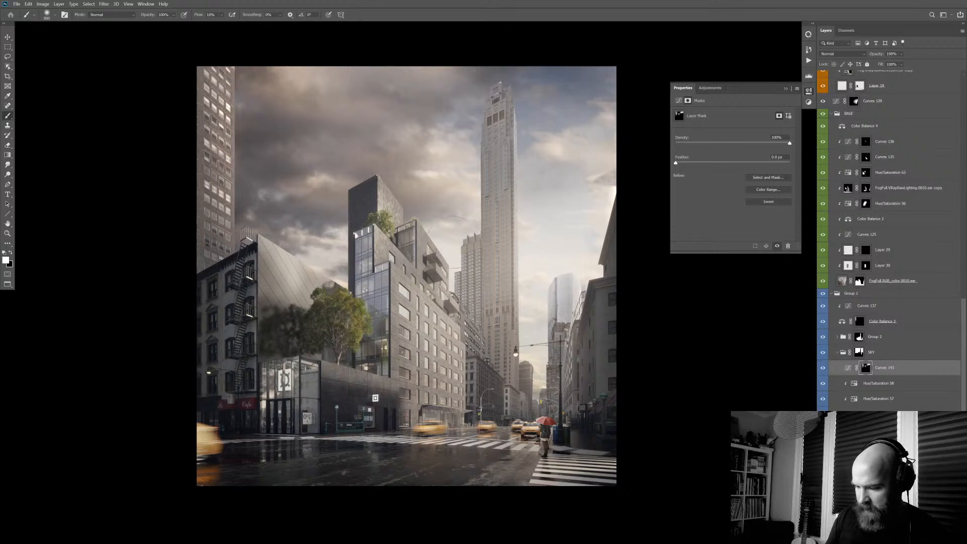
key(bracketleft)
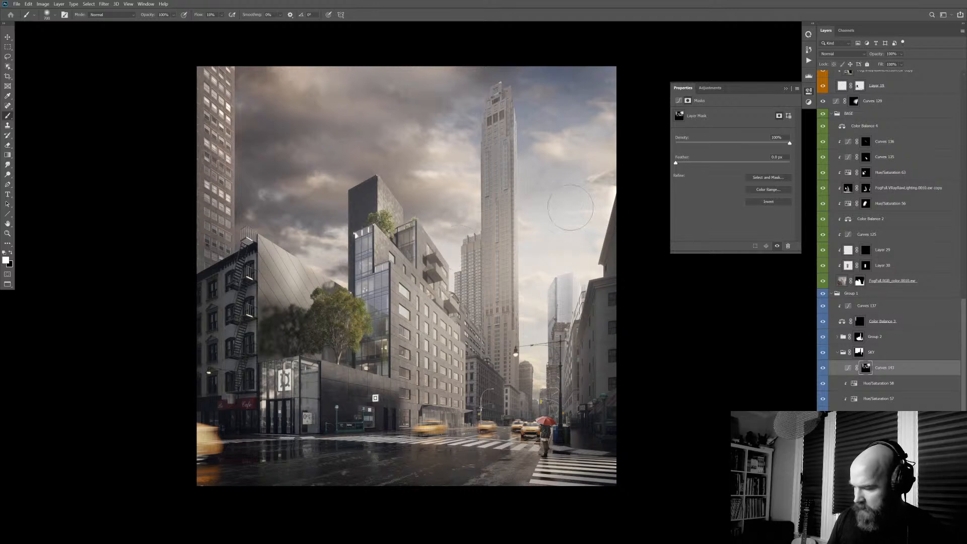
key(bracketright)
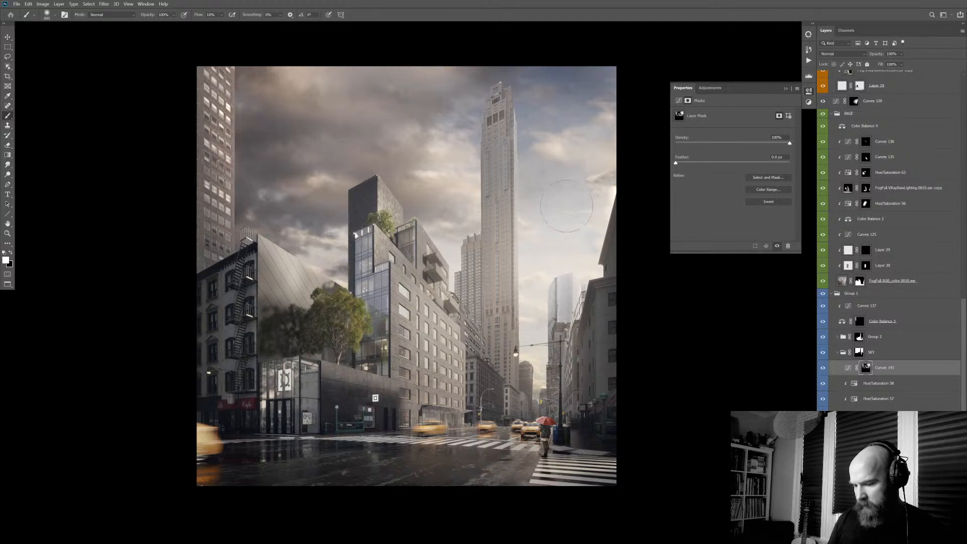
- Compare the sky with and without the Curves layer's mask and with the layer hidden and shown
scroll(658, 302, down, 2)
drag(660, 397, 626, 371)
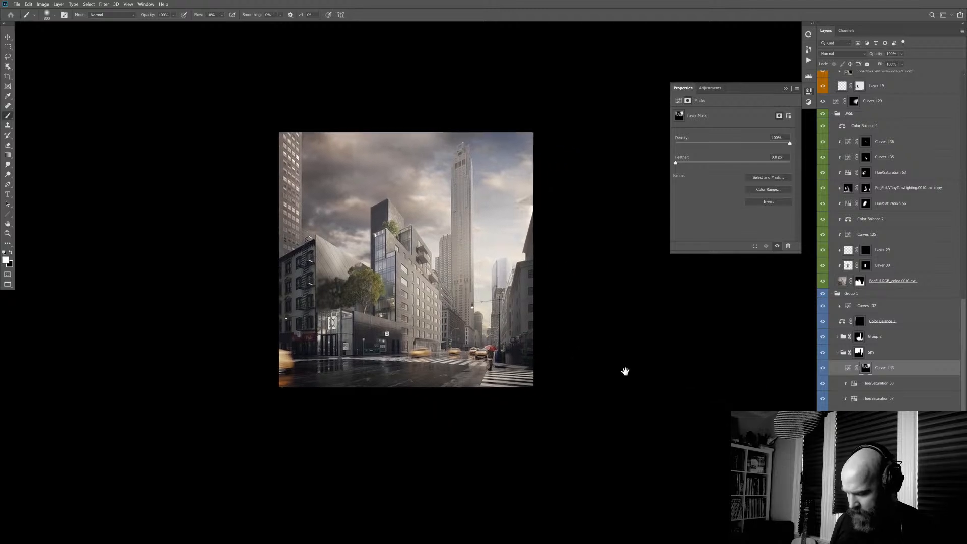
shift+click(867, 370)
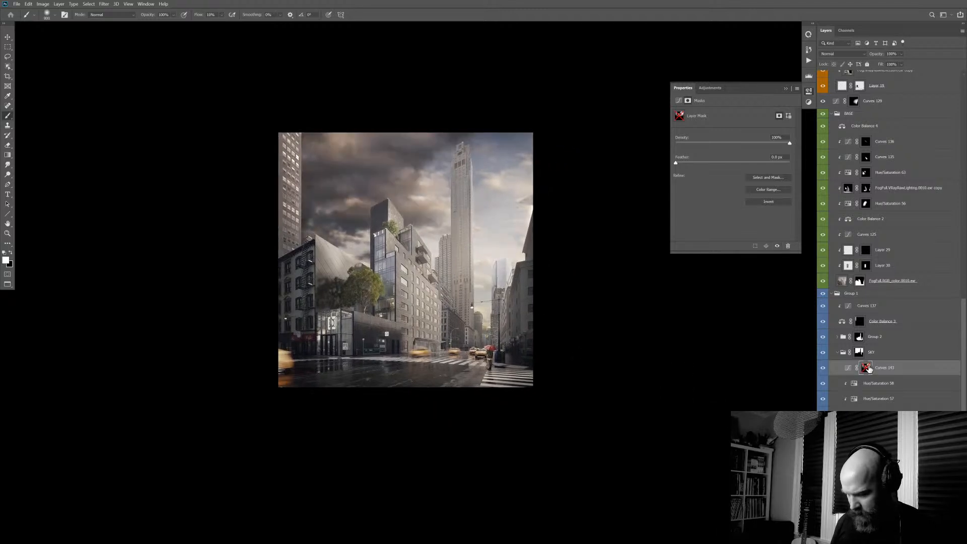
shift+click(867, 368)
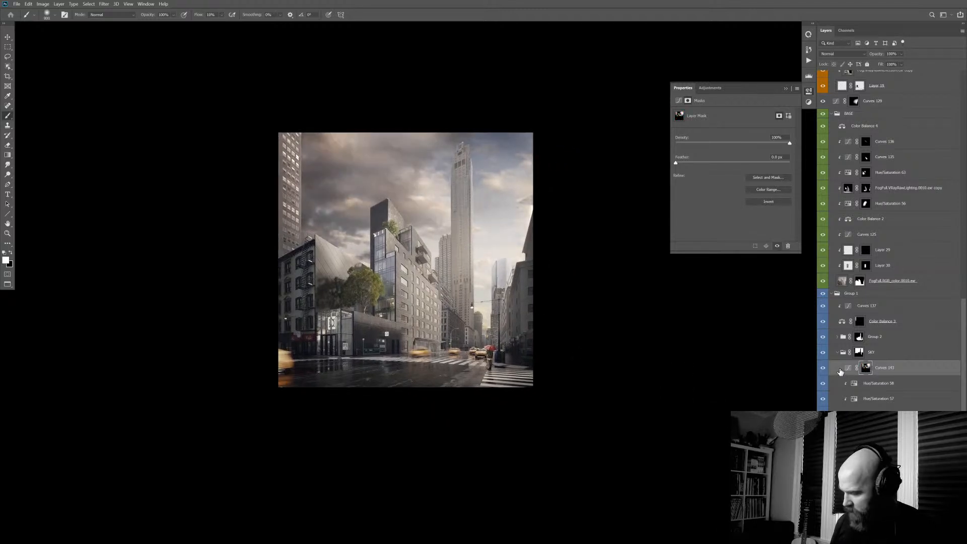
click(825, 371)
click(825, 371)
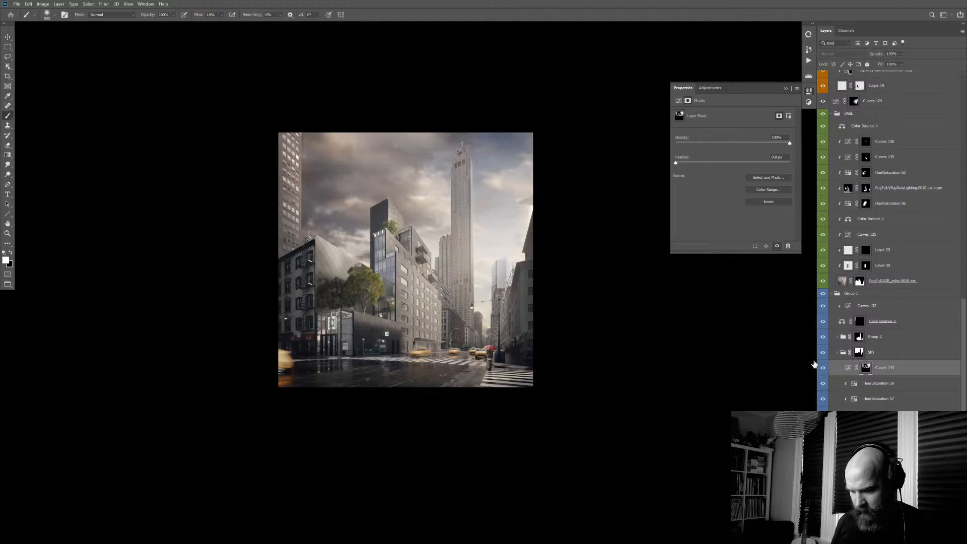
- Add another Curves adjustment at the top of the SKY group, try darkening its midtones and undo the curve change
click(497, 288)
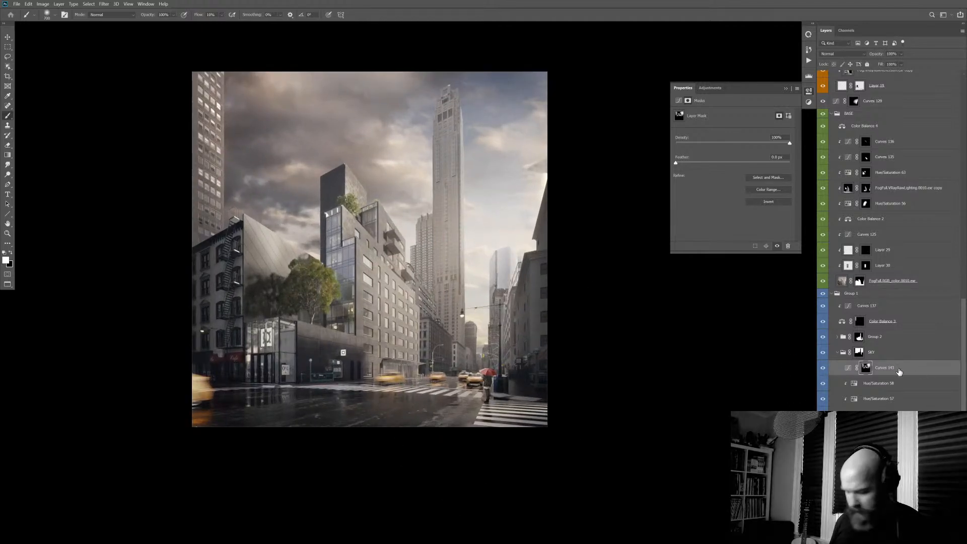
key(ctrl+alt+m)
key(Return)
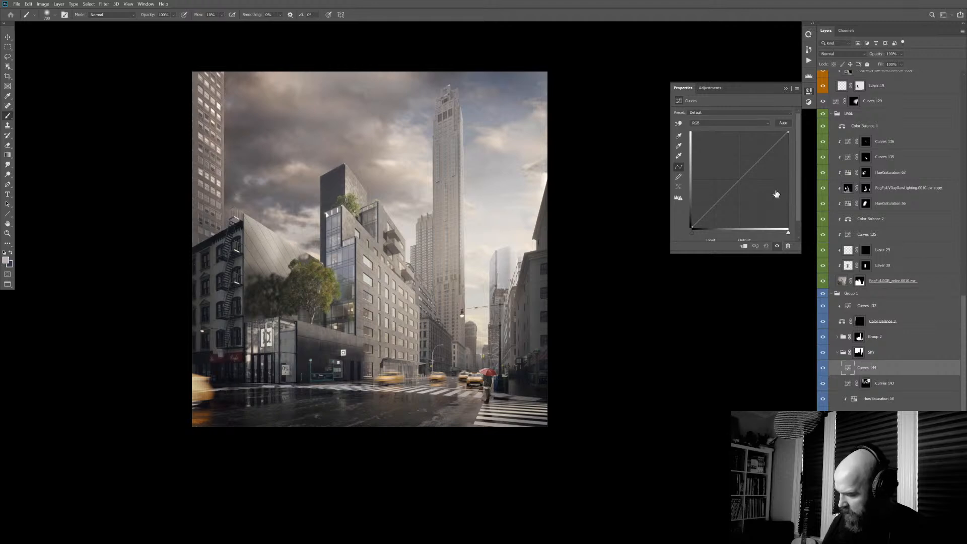
mouse_move(788, 132)
mouse_down()
mouse_move(796, 147)
mouse_move(800, 120)
mouse_up()
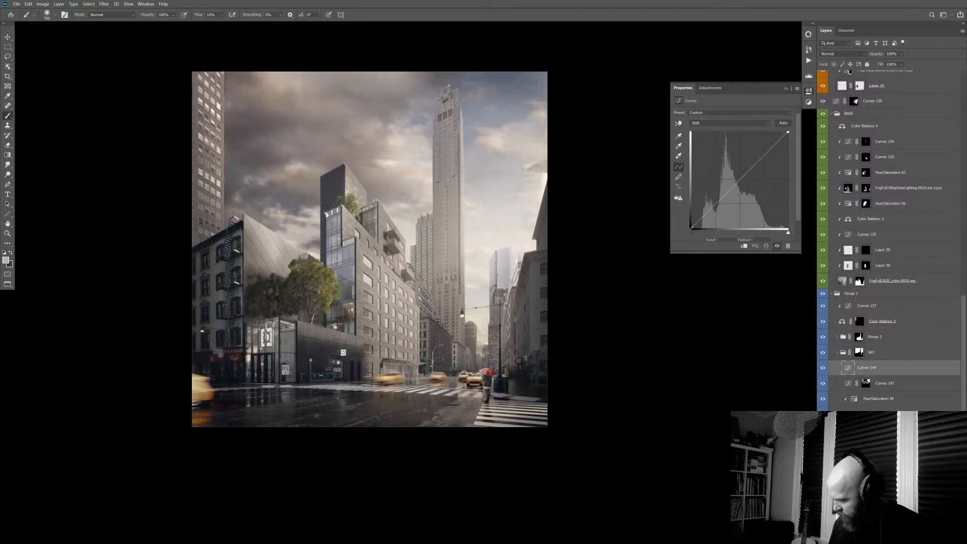
drag(748, 172, 748, 187)
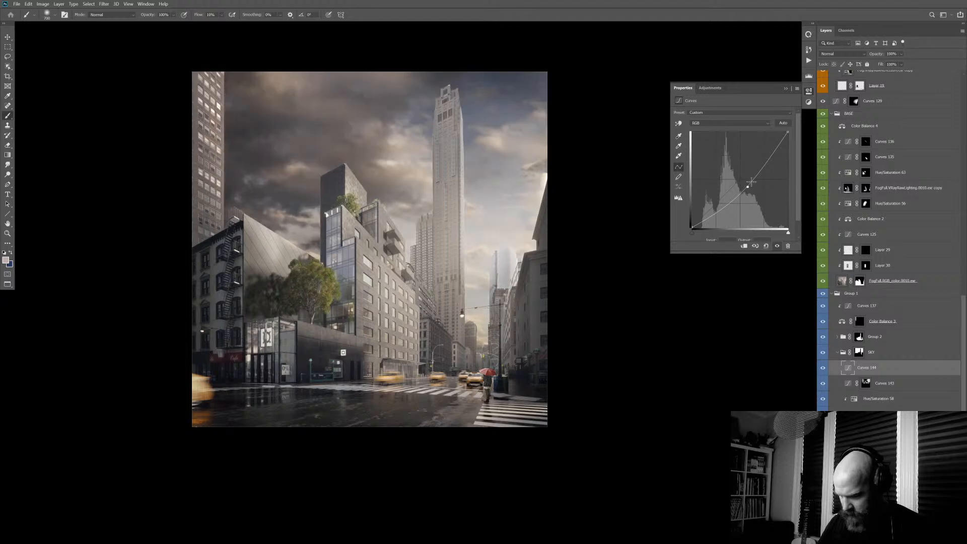
key(ctrl+z)
key(ctrl+z)
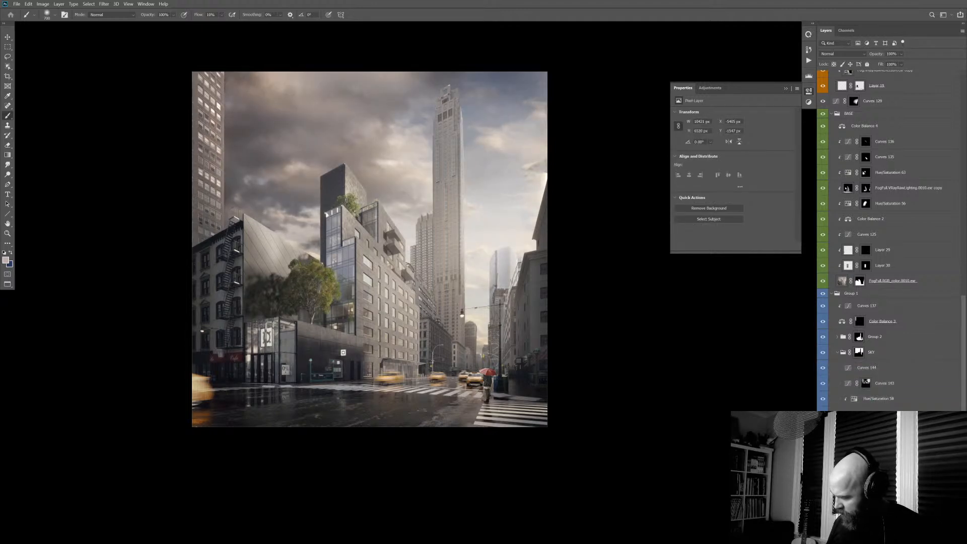
- Move a copy of the sky image to the right, to an X position of about -4027 px
key(v)
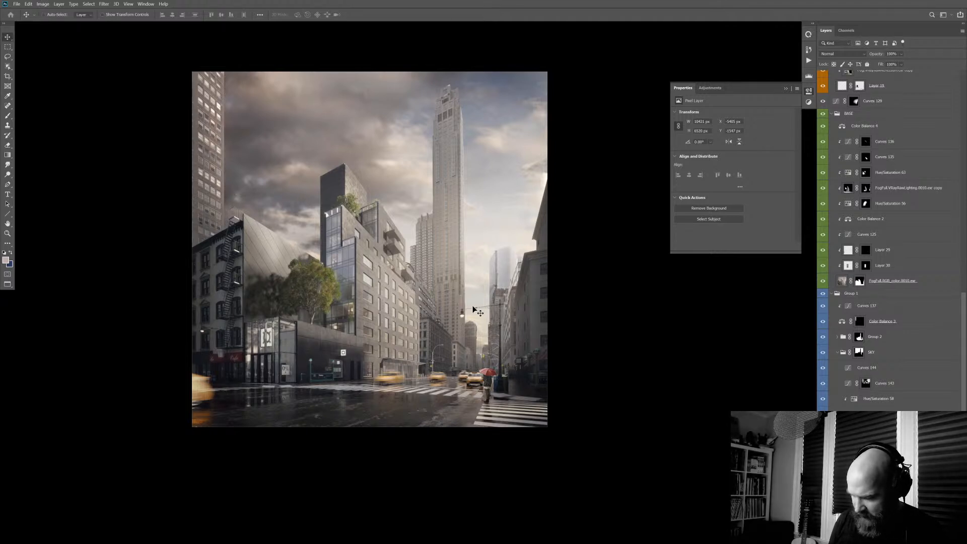
drag(472, 333, 525, 350)
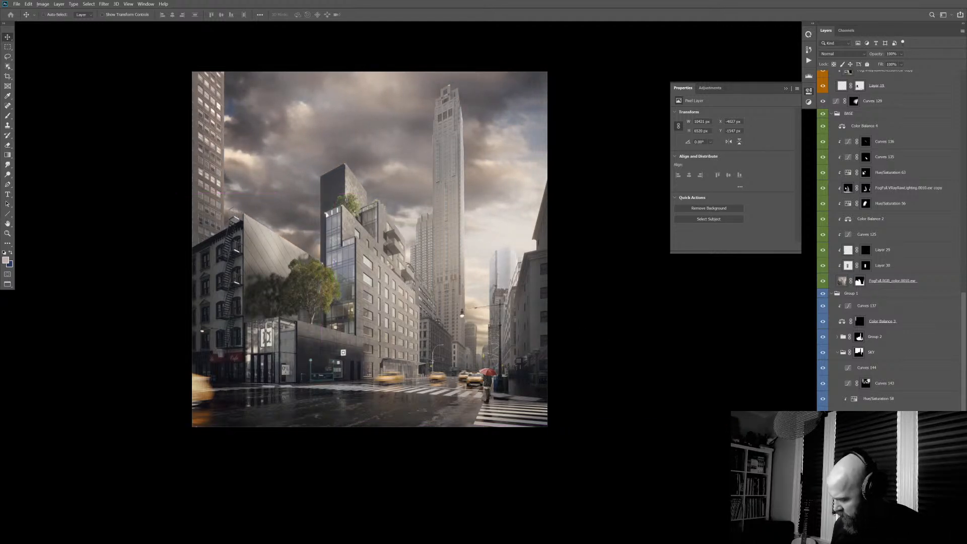
- Hide the moved sky copy behind a black mask and paint it back in near the horizon at the end of the street
key(ctrl+alt+m)
key(b)
key(d)
key(x)
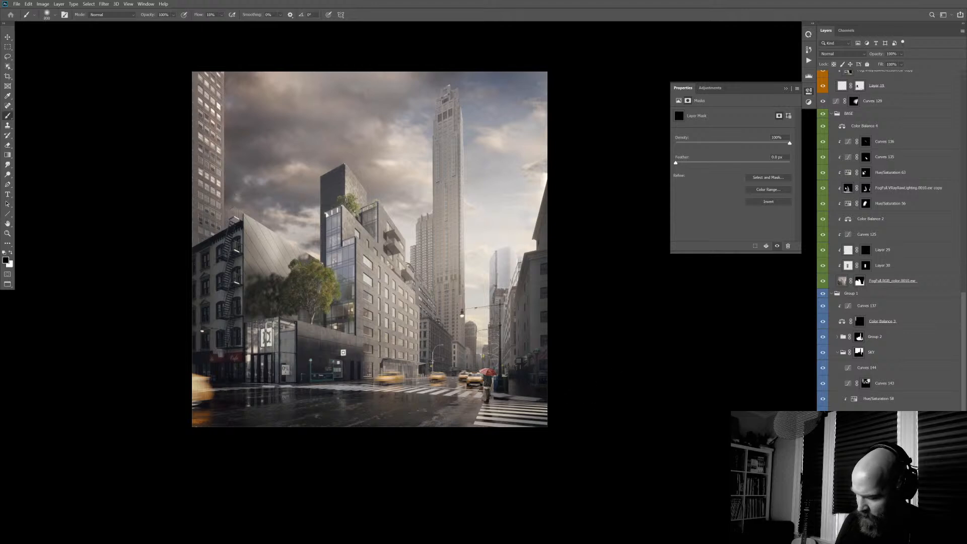
key(x)
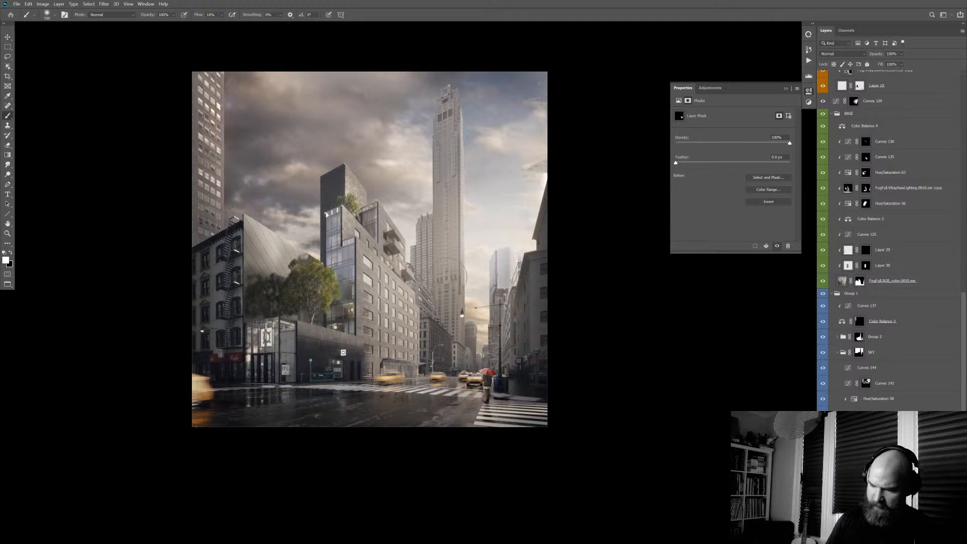
key(bracketleft)
drag(504, 282, 504, 282)
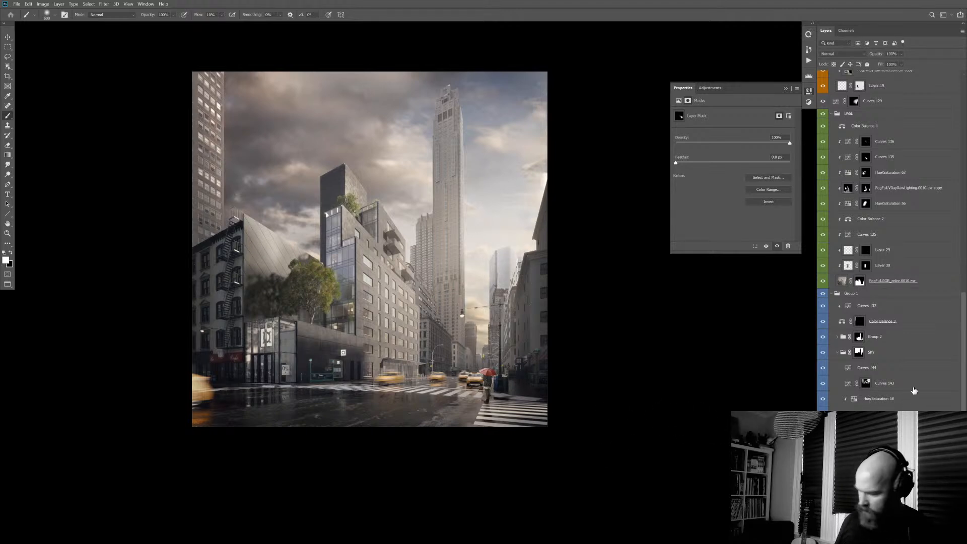
- Add a clipped Hue/Saturation adjustment above the SKY group's top Hue/Saturation layer and lower the Yellows saturation to about -72
click(900, 400)
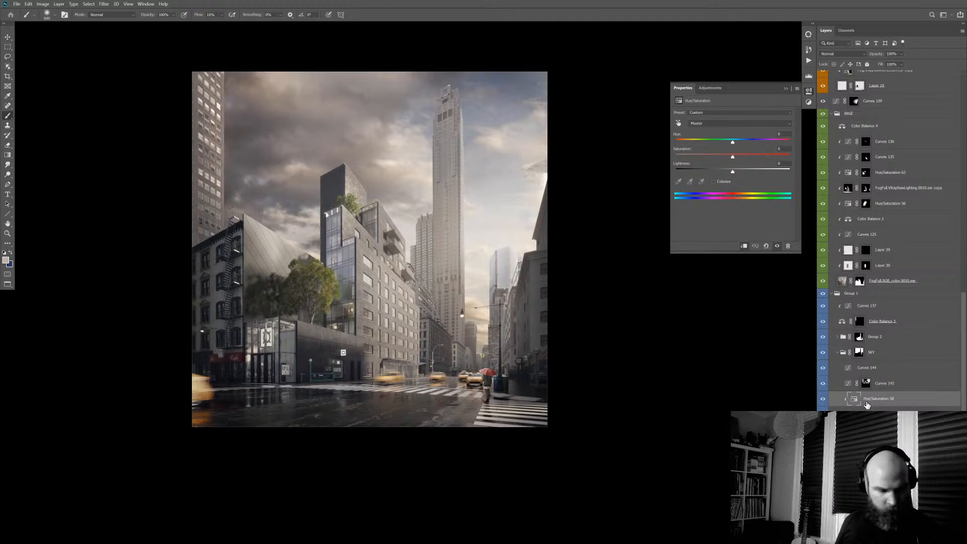
key(ctrl+alt+u)
key(Return)
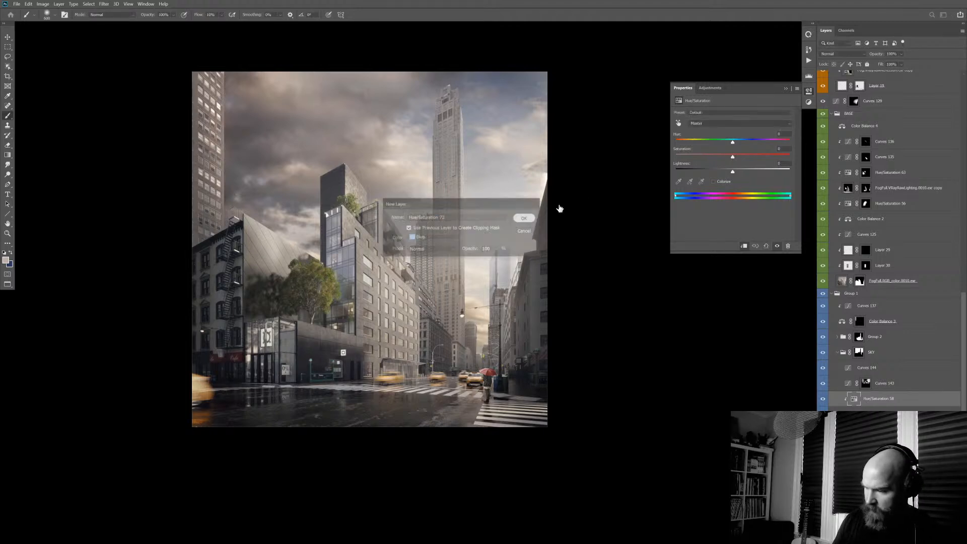
click(462, 310)
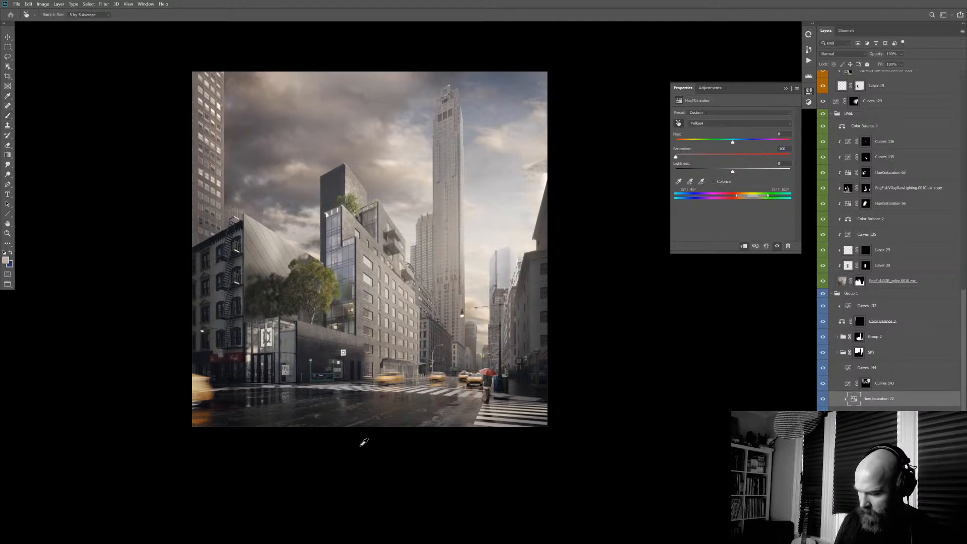
drag(732, 157, 676, 156)
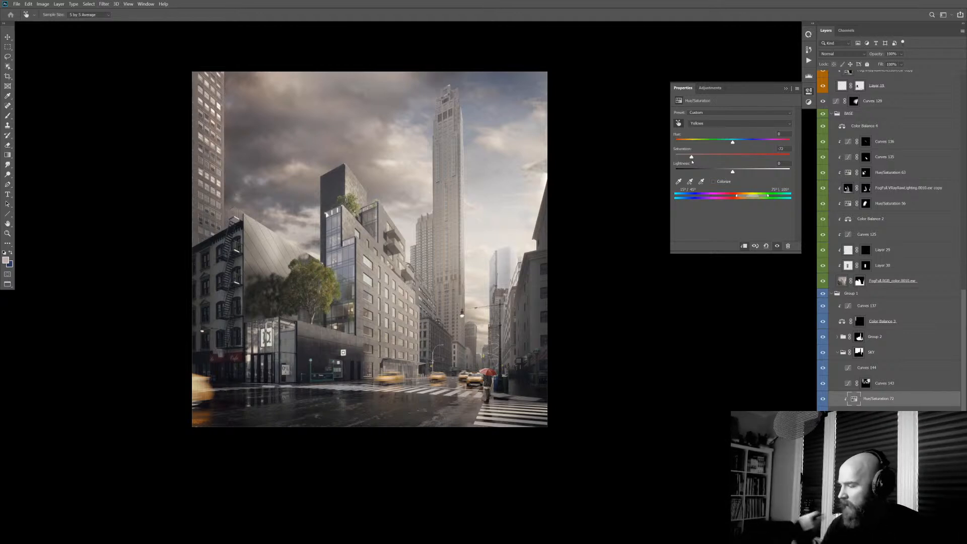
- Add a Curves adjustment directly below the hidden FINAL layer and darken the whole image by lowering its midtones and white point
drag(965, 274, 957, 81)
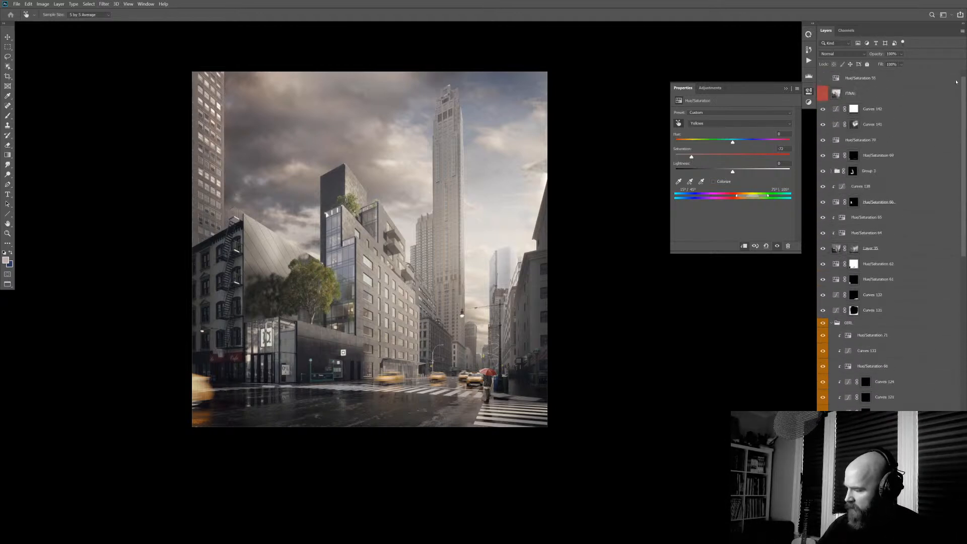
click(910, 109)
key(b)
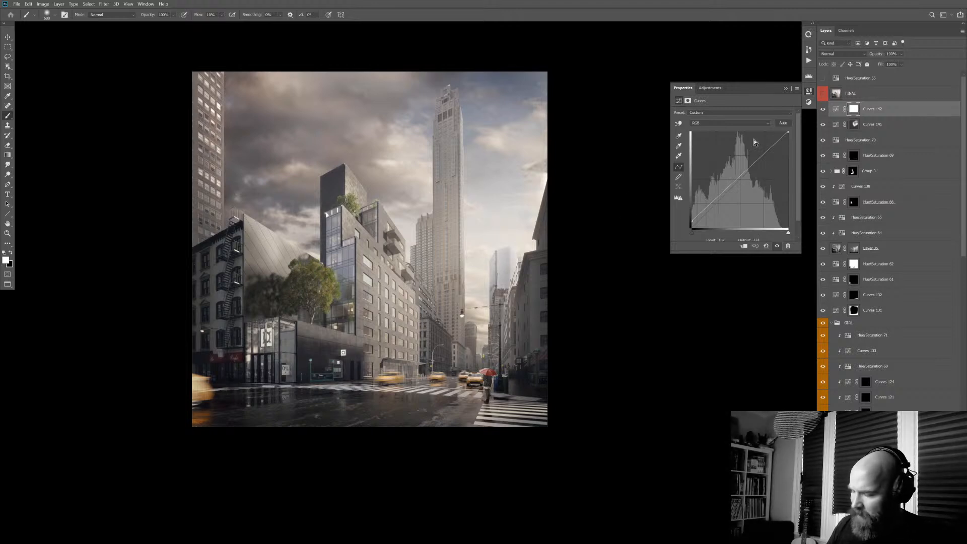
key(ctrl+shift+n)
key(Return)
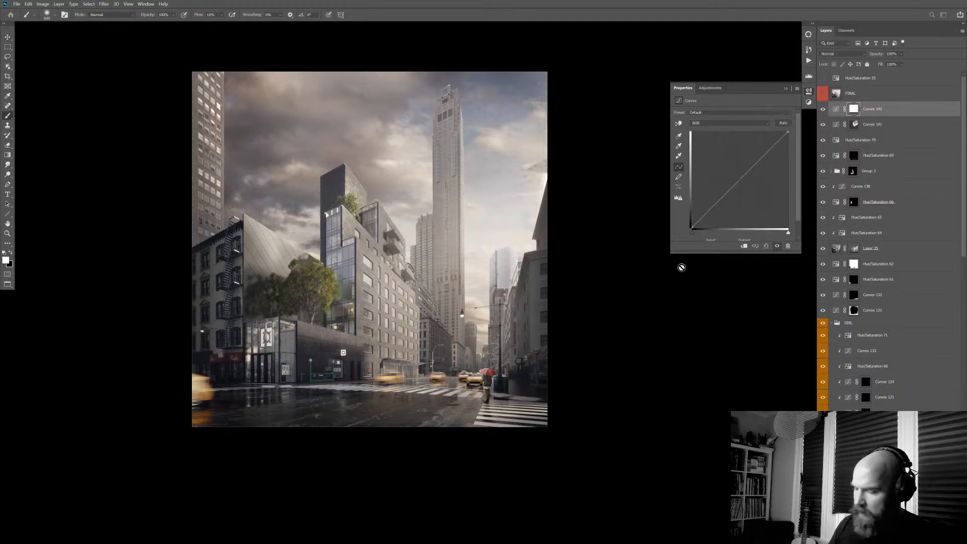
drag(720, 201, 721, 208)
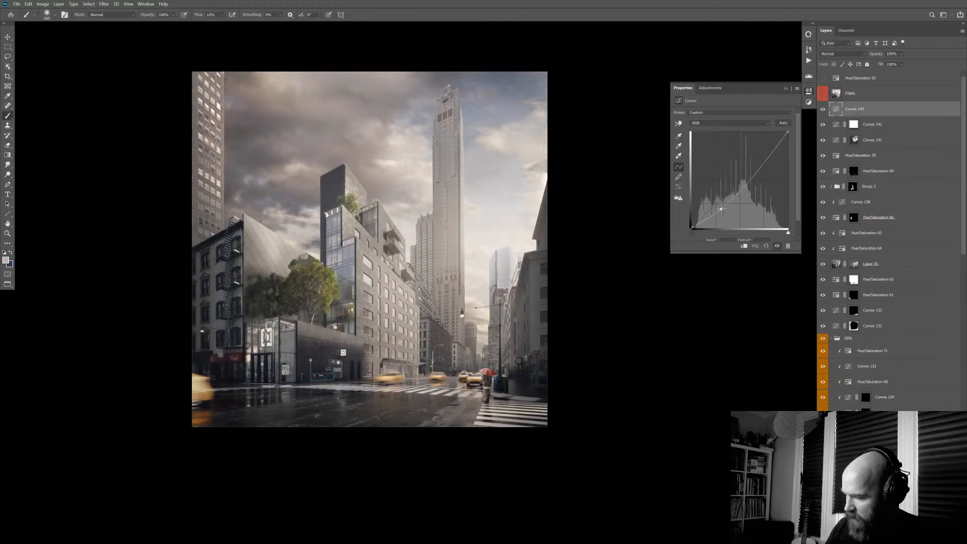
key(ctrl+z)
drag(788, 132, 744, 201)
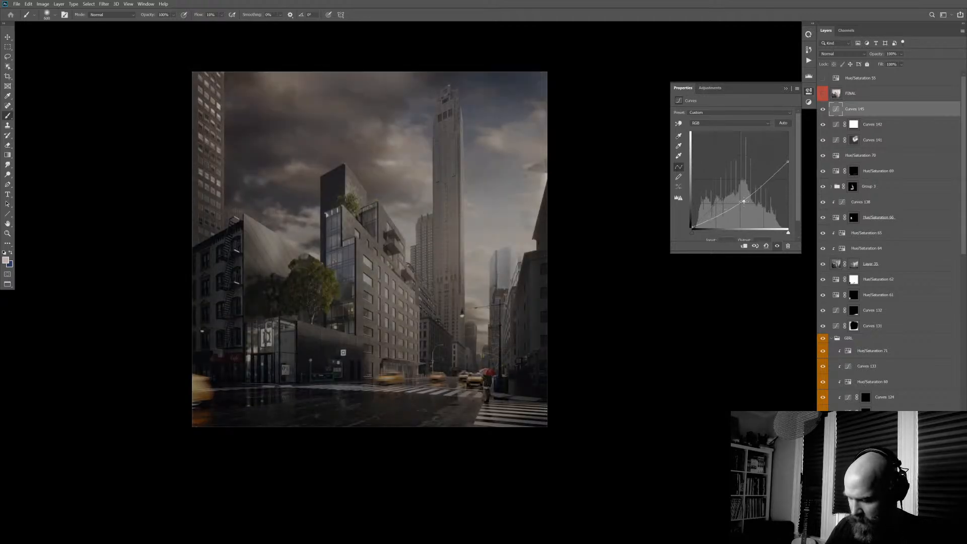
drag(788, 162, 790, 155)
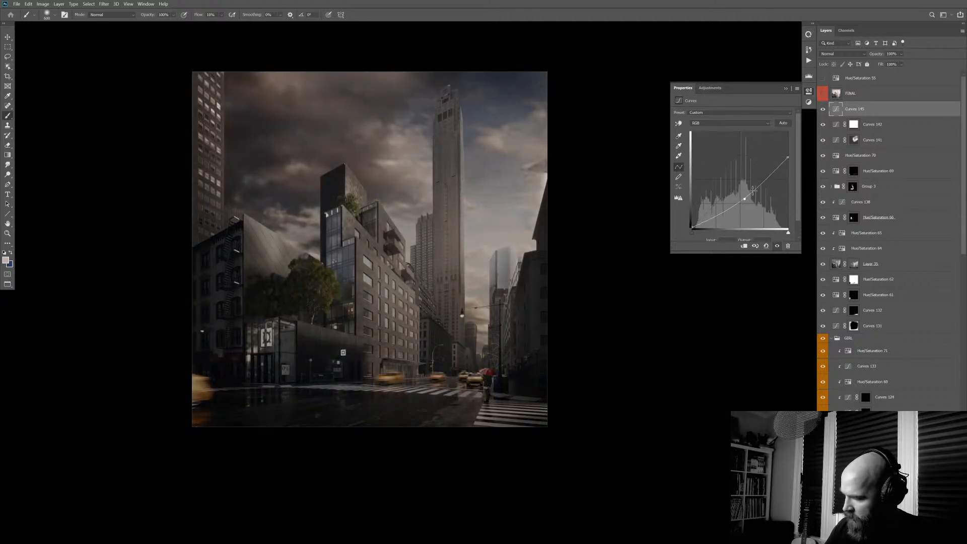
drag(789, 158, 789, 149)
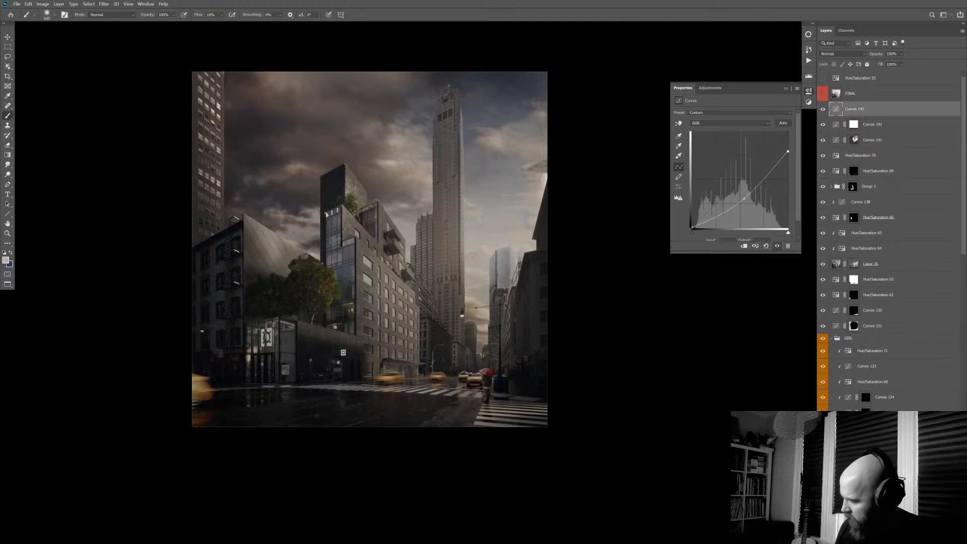
- Add a mask to the new Curves adjustment and softly paint black over the bright sky, towers and central building with a 10% flow brush
click(878, 540)
key(d)
key(bracketright)
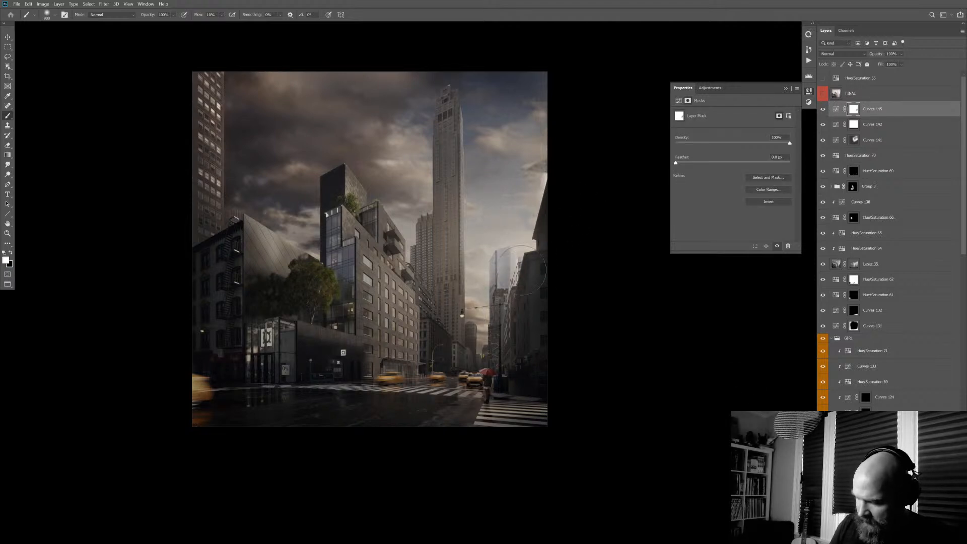
key(x)
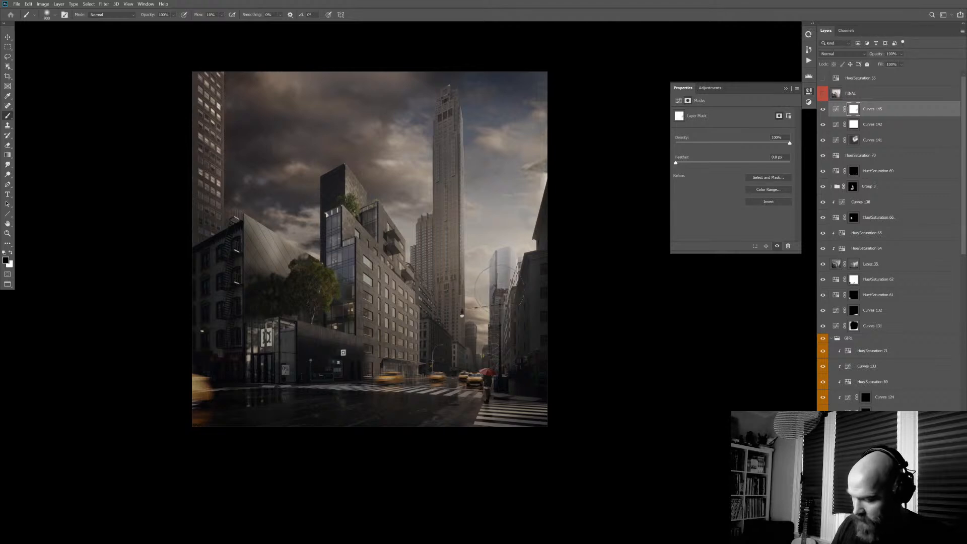
mouse_move(471, 292)
mouse_down()
mouse_move(463, 304)
mouse_move(425, 295)
mouse_move(393, 267)
mouse_move(355, 191)
mouse_move(370, 212)
mouse_move(429, 227)
mouse_move(557, 147)
mouse_up()
key(bracketright)
mouse_move(560, 107)
mouse_down()
mouse_move(558, 81)
mouse_move(484, 75)
mouse_move(453, 114)
mouse_move(363, 176)
mouse_up()
key(bracketleft)
mouse_move(576, 93)
mouse_down()
mouse_move(534, 216)
mouse_move(448, 275)
mouse_move(355, 309)
mouse_move(349, 331)
mouse_move(326, 283)
mouse_up()
key(bracketleft)
key(bracketleft)
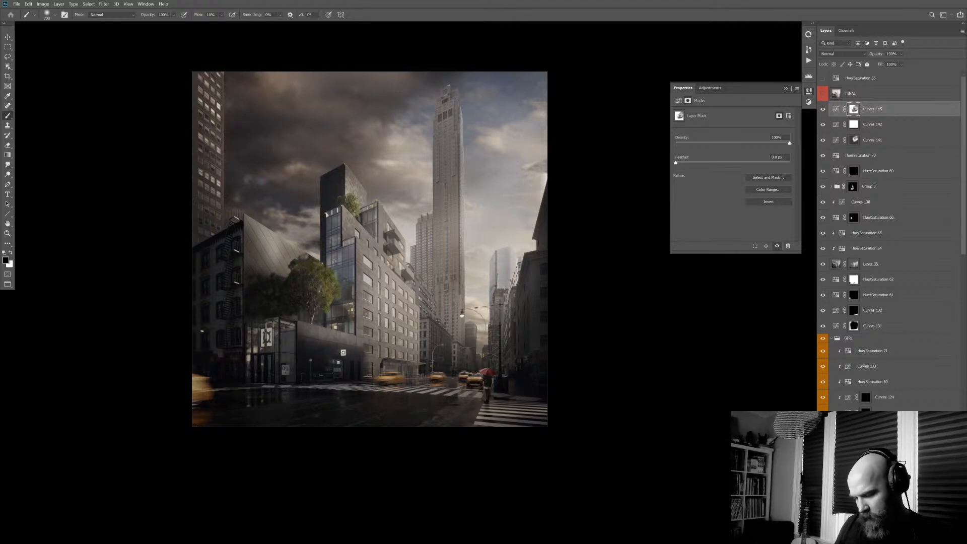
- Add an unclipped Curves adjustment at the top of Group 2 and darken it by lowering its white point
key(l)
scroll(422, 333, up, 5)
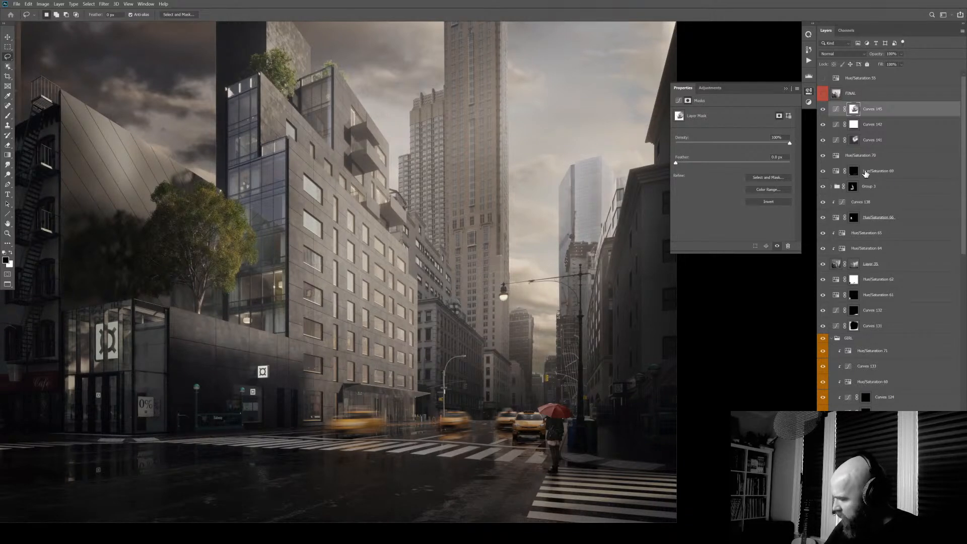
scroll(964, 190, down, 10)
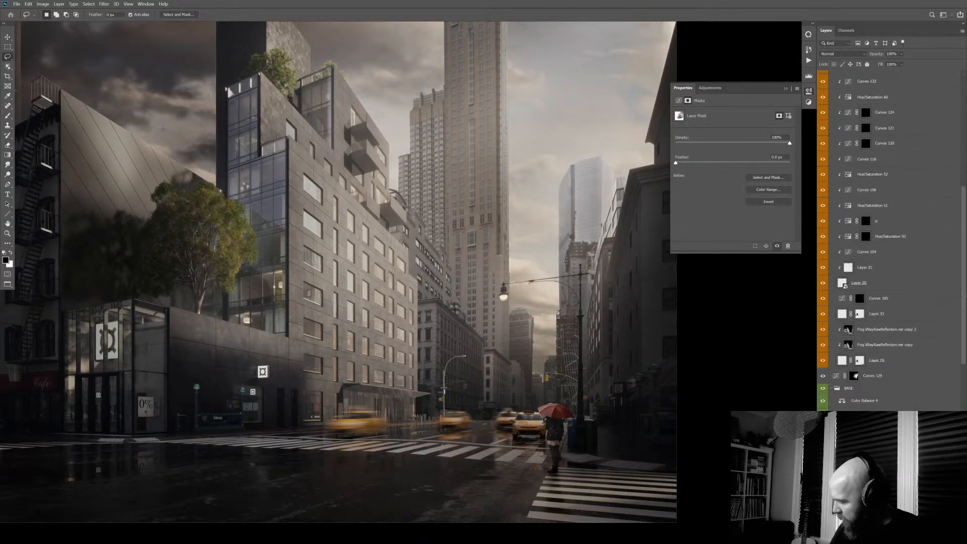
scroll(891, 241, down, 5)
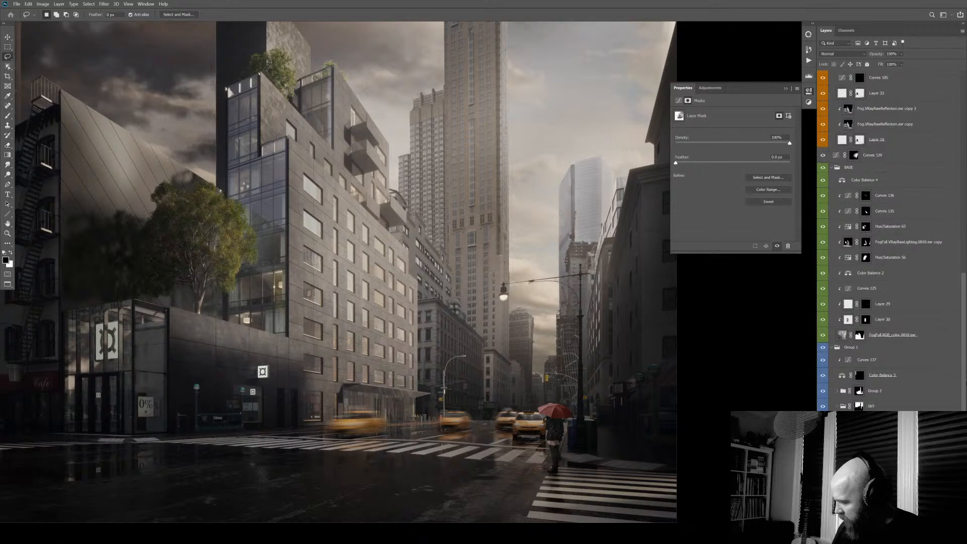
click(875, 353)
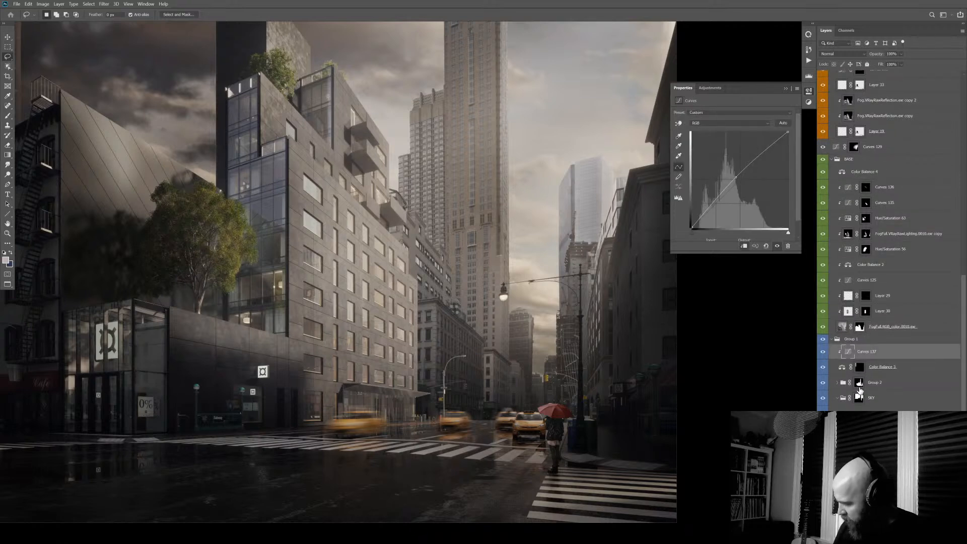
ctrl+click(860, 384)
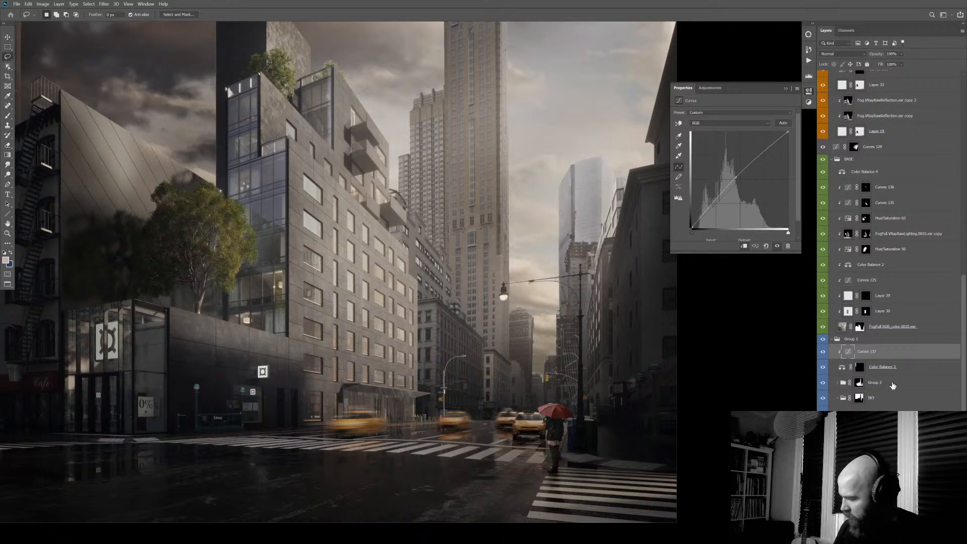
click(893, 385)
click(838, 383)
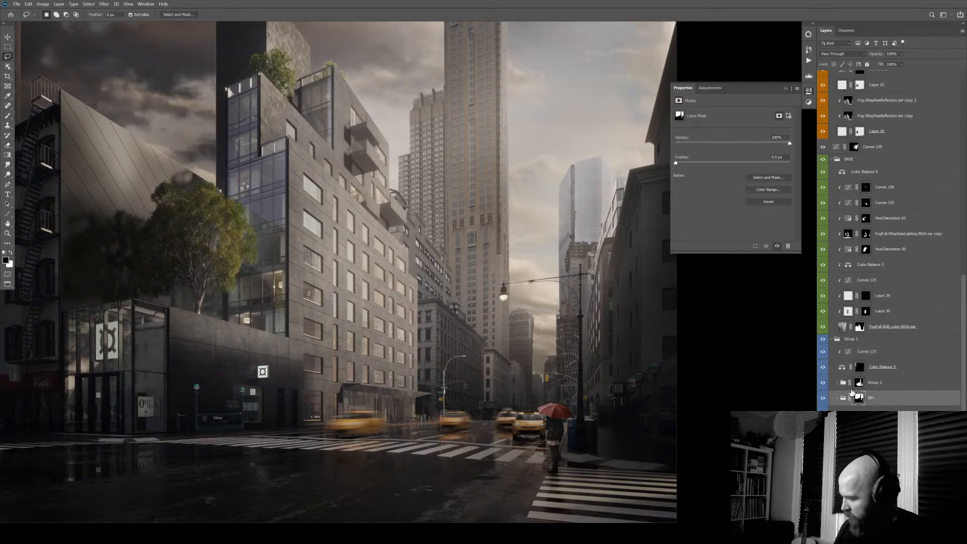
click(882, 399)
key(ctrl+alt+m)
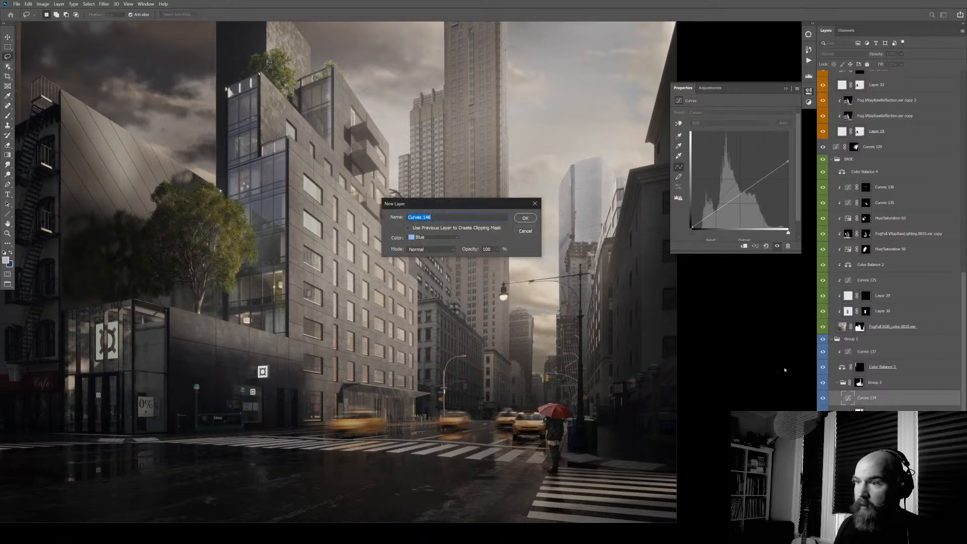
key(Return)
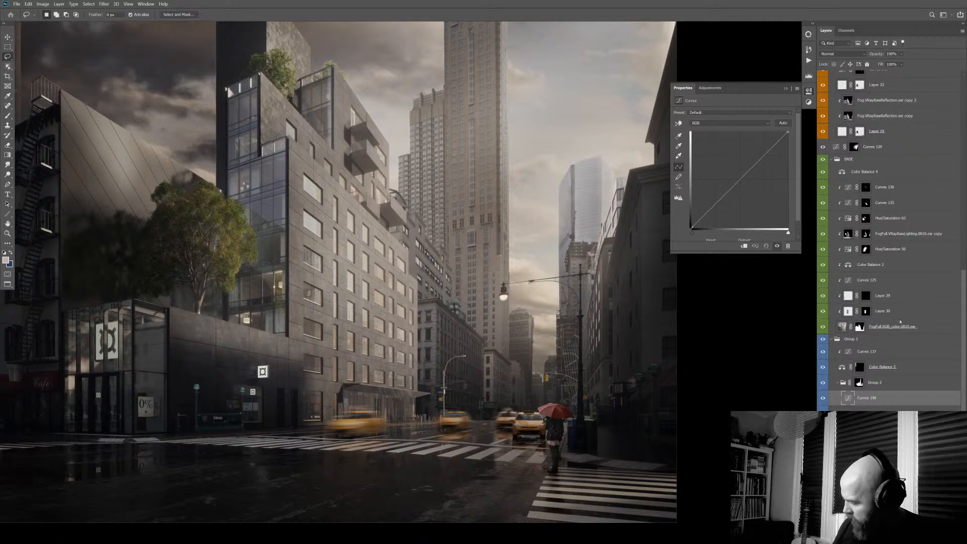
drag(787, 134, 795, 167)
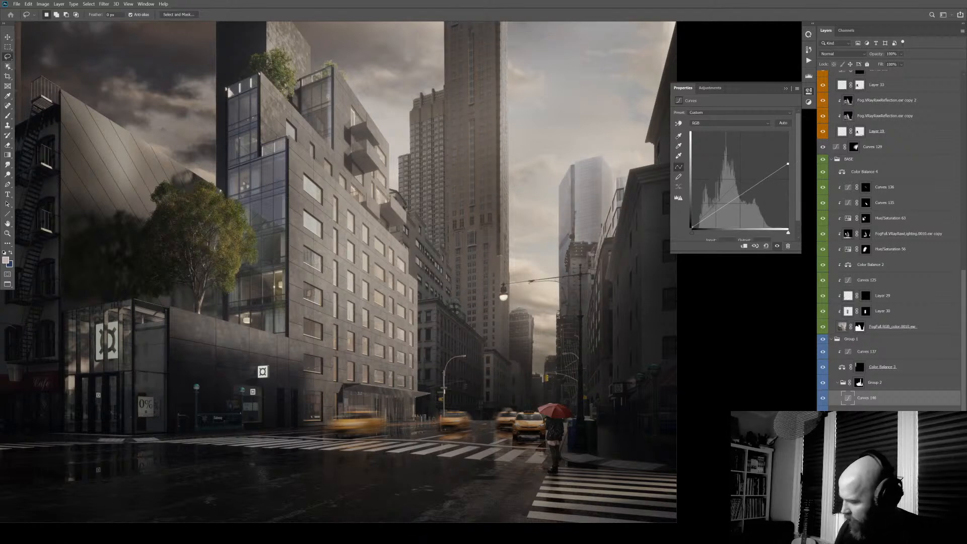
- Hide the new Group 2 Curves adjustment behind a black mask and reset the mask painting colours
click(866, 399)
key(ctrl+i)
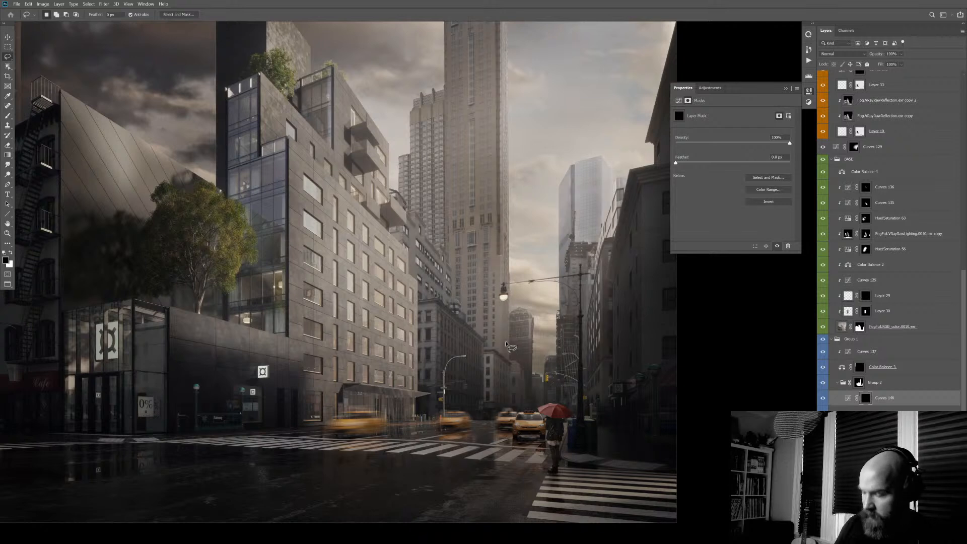
key(d)
key(s)
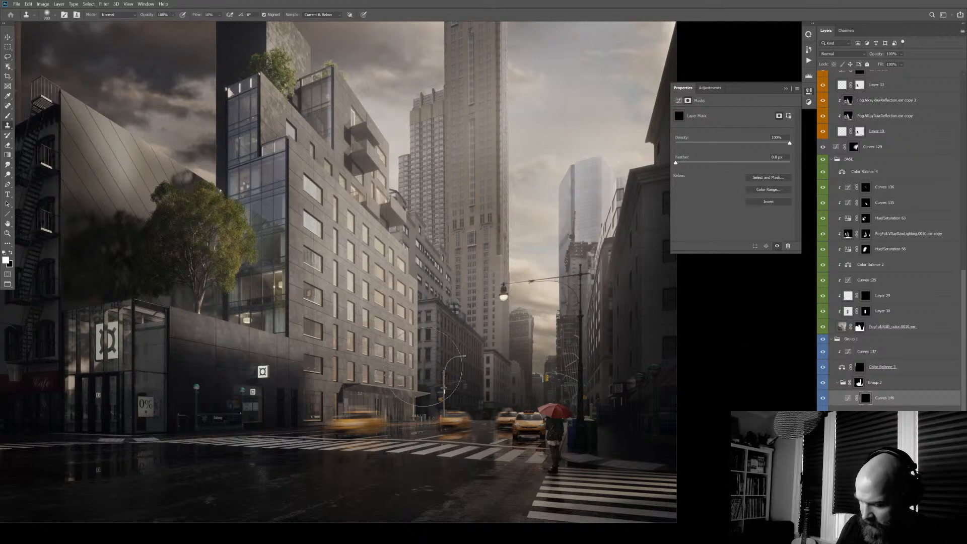
key(bracketright)
click(502, 218)
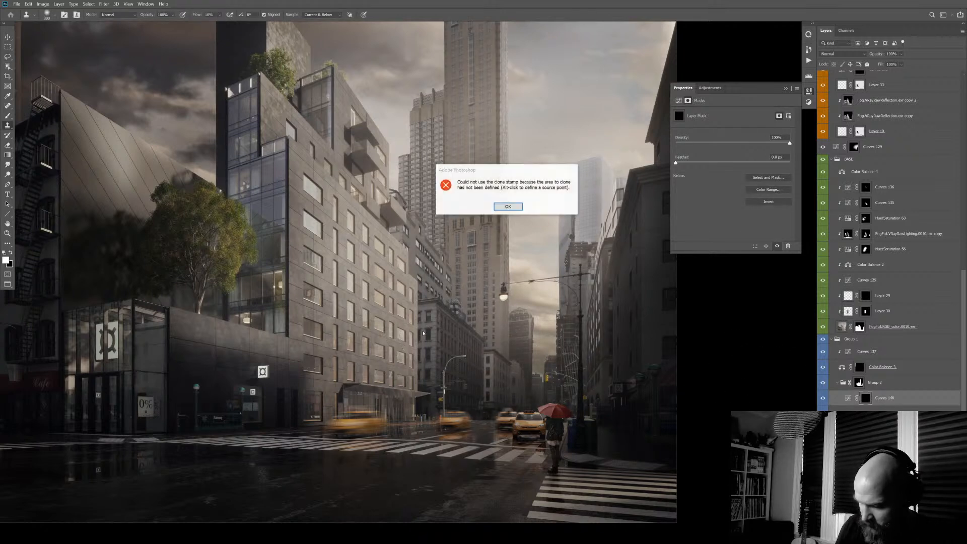
key(Return)
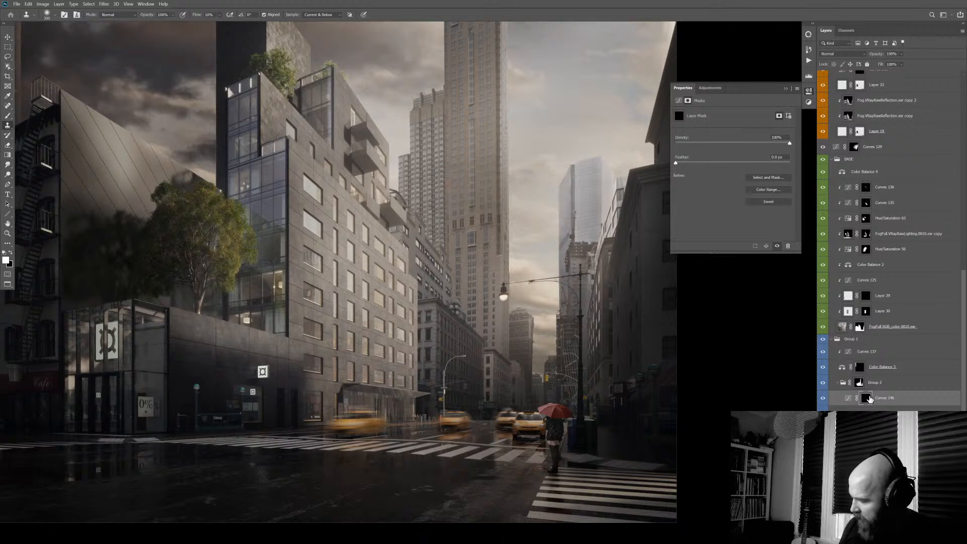
- Paint the Group 2 Curves darkening back in with white around the distant street buildings and lower its white point further
key(b)
key(x)
key(x)
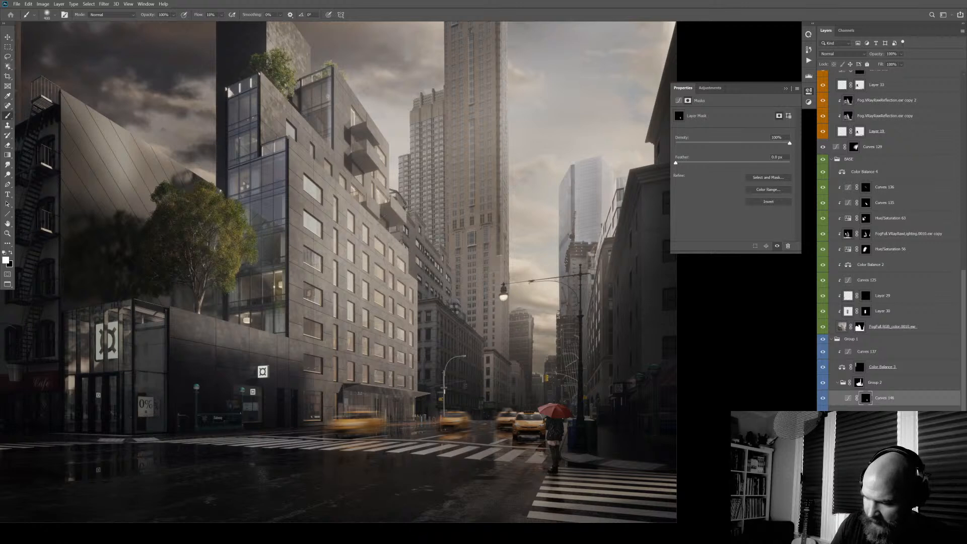
click(848, 399)
drag(788, 132, 788, 172)
click(866, 398)
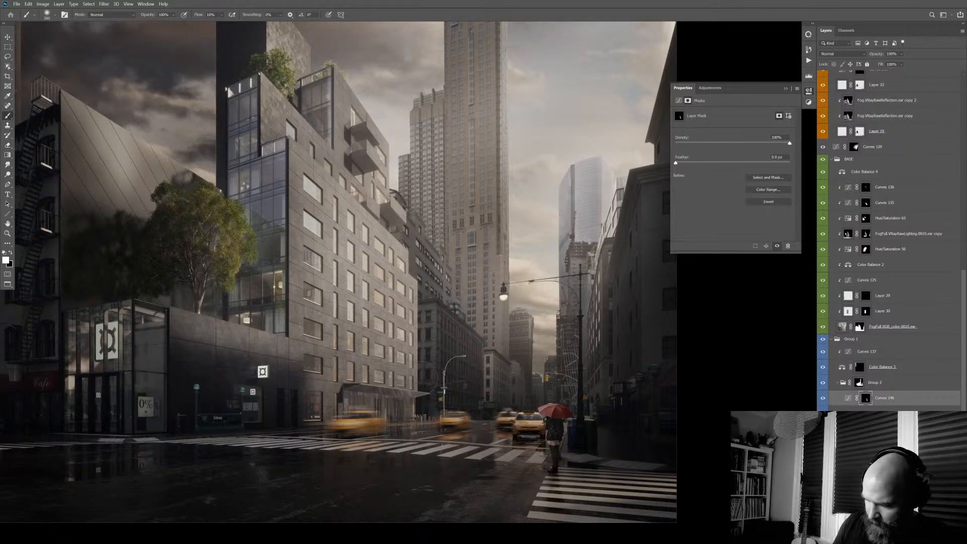
- Compare the image with and without the topmost visible Curves adjustment, and raise its midtone point slightly
key(ctrl+0)
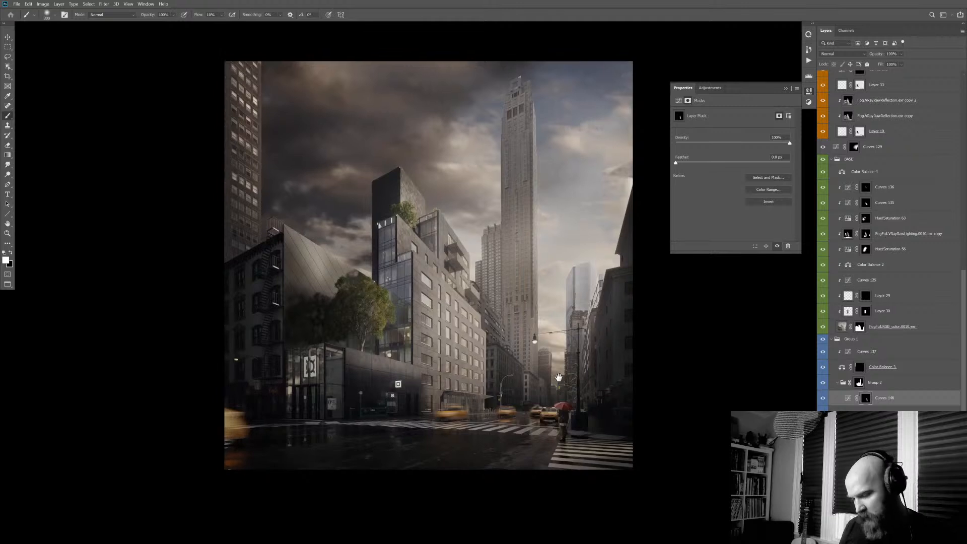
drag(964, 328, 962, 119)
click(871, 114)
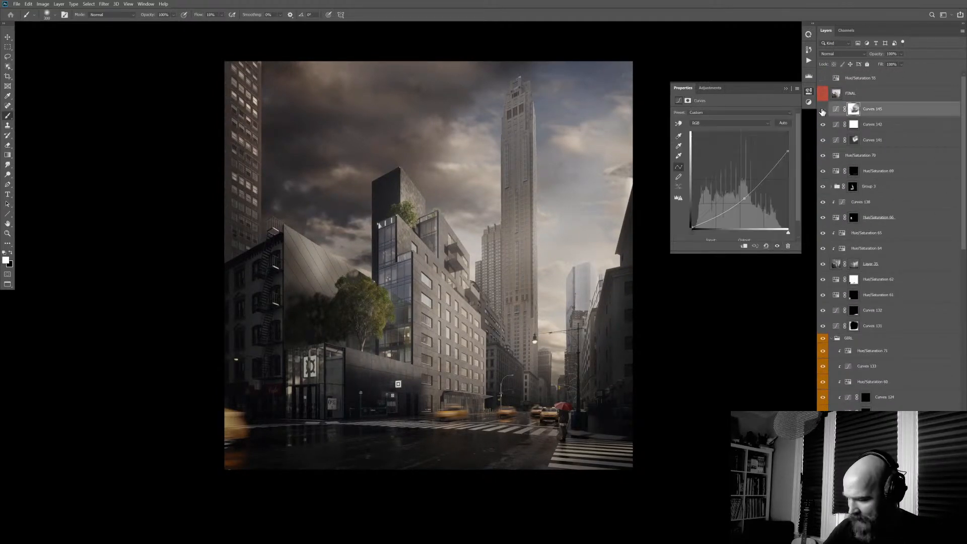
click(823, 109)
click(823, 110)
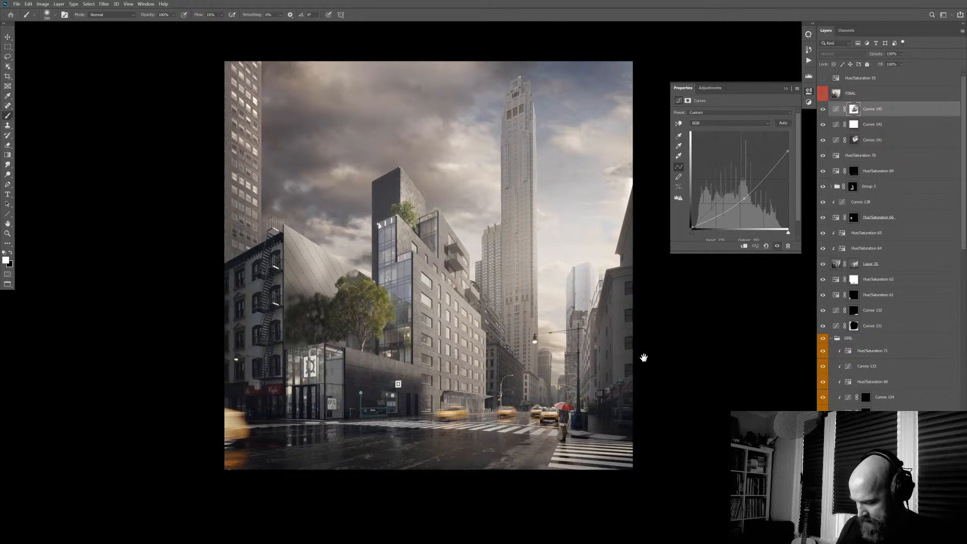
drag(644, 357, 607, 359)
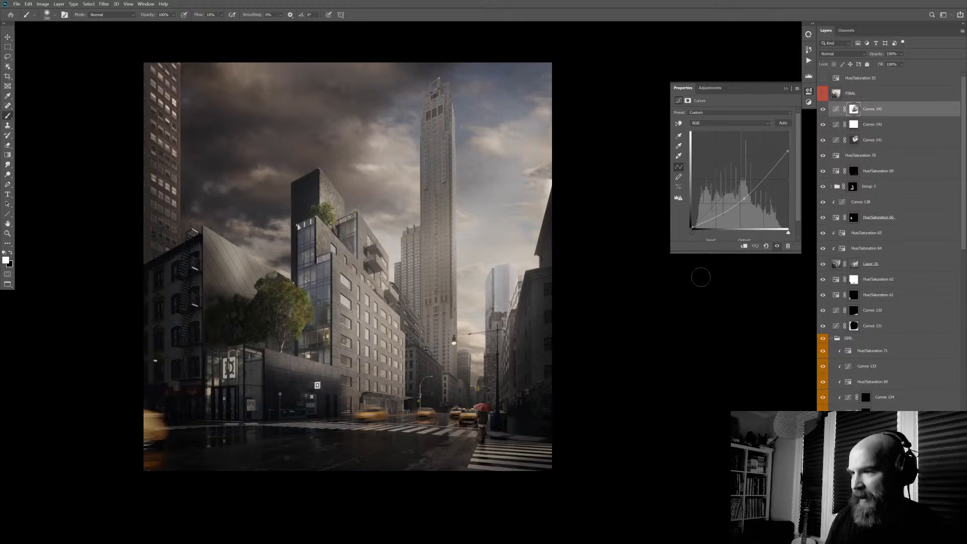
drag(745, 198, 743, 196)
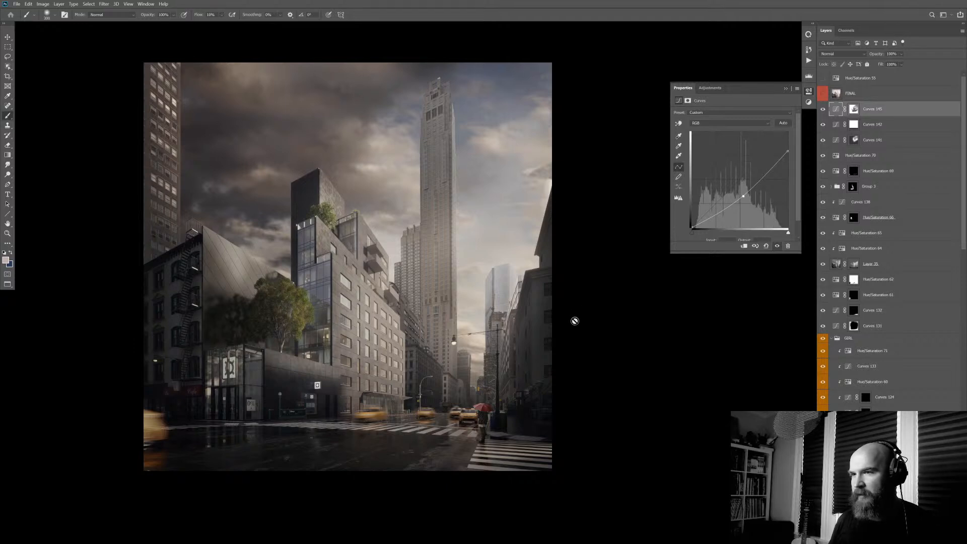
- Lower the opacity of the masked Curves adjustment in the SKY group to 32% and toggle its visibility to compare
drag(965, 233, 966, 393)
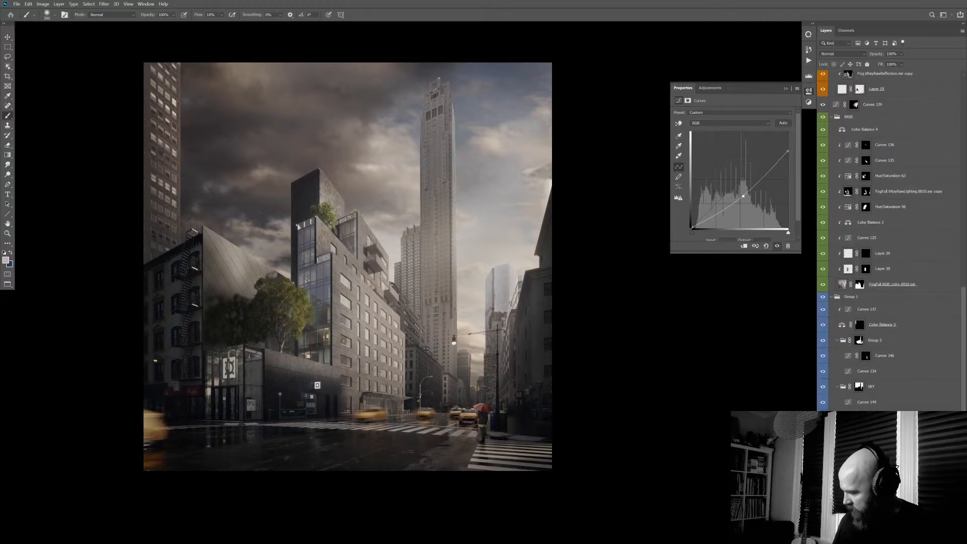
scroll(849, 348, down, 3)
click(849, 348)
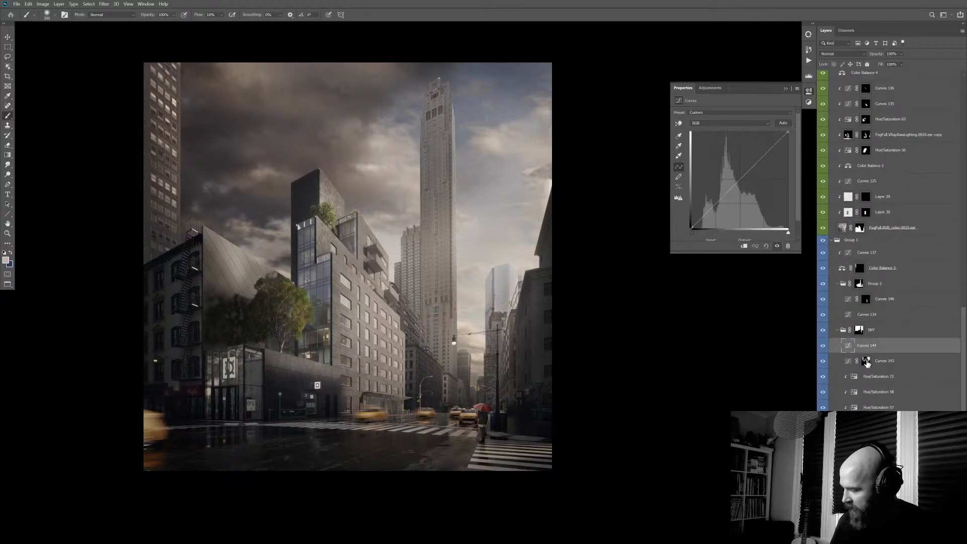
click(851, 362)
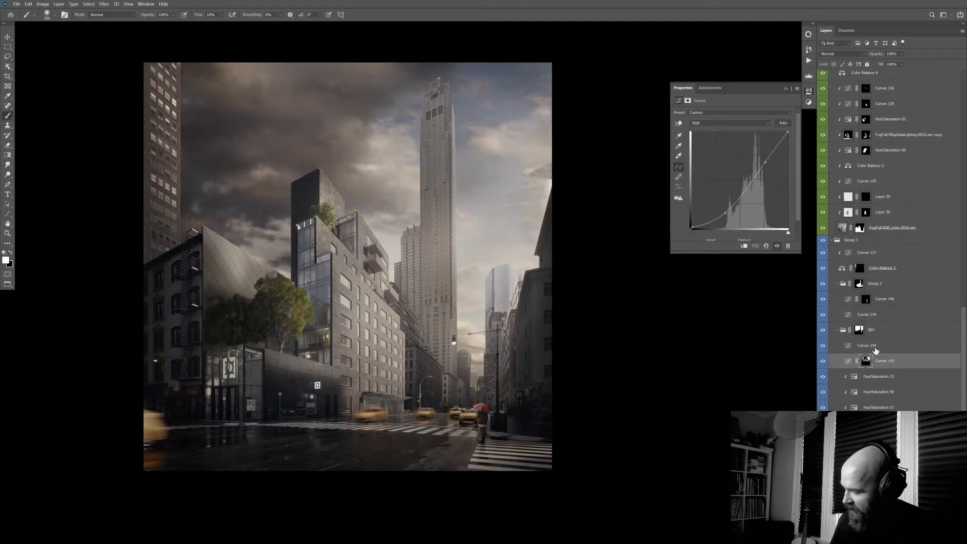
drag(877, 54, 555, 53)
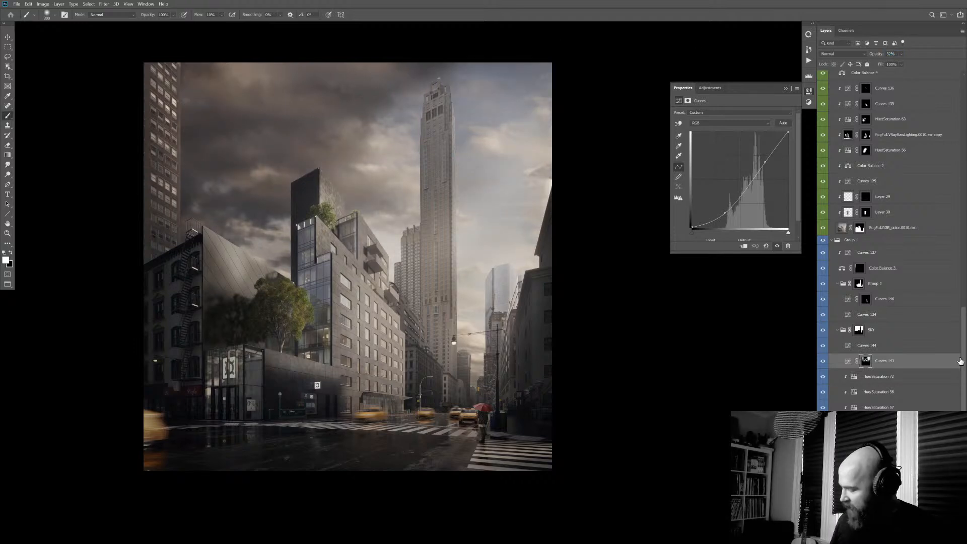
click(823, 360)
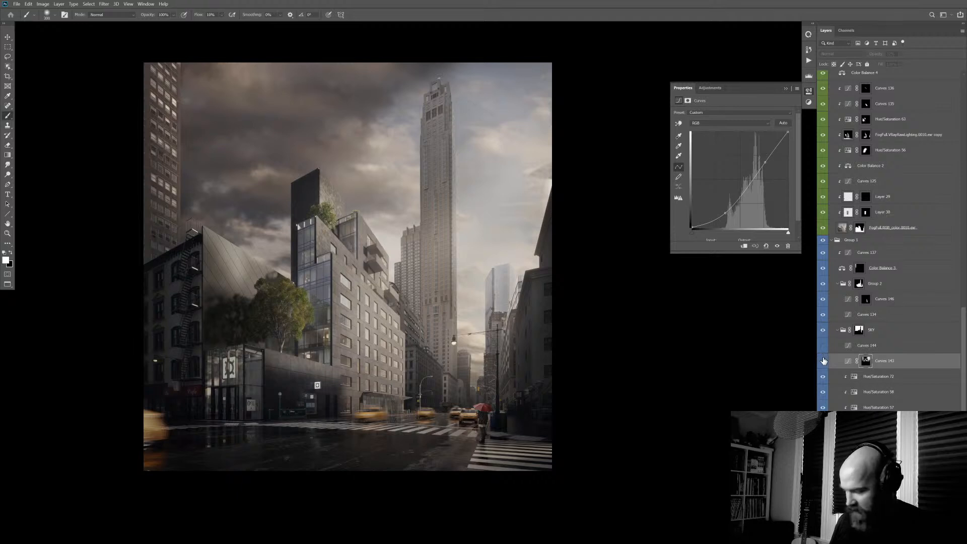
- Restore the visibility of the SKY group's masked Curves adjustment and select the topmost visible Curves adjustment
click(824, 360)
scroll(953, 174, up, 10)
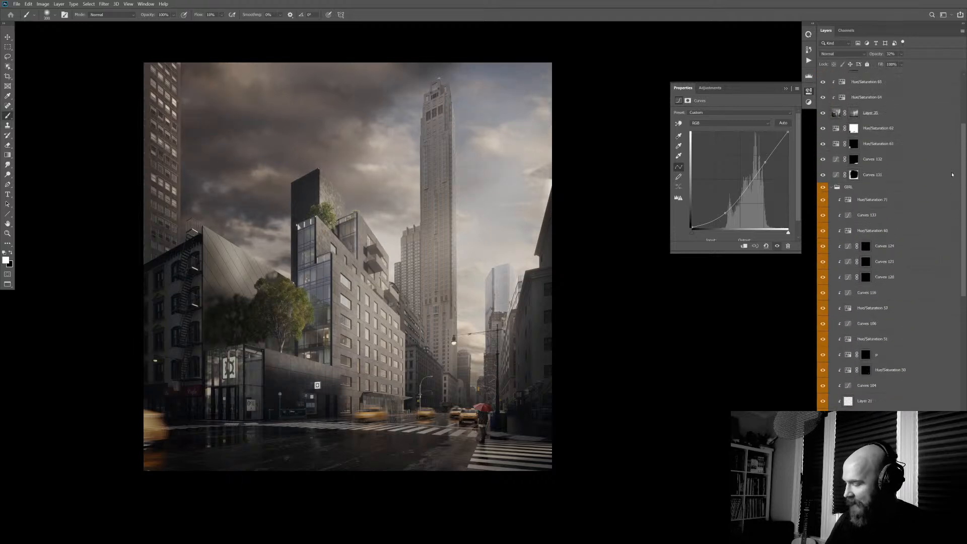
scroll(950, 141, up, 5)
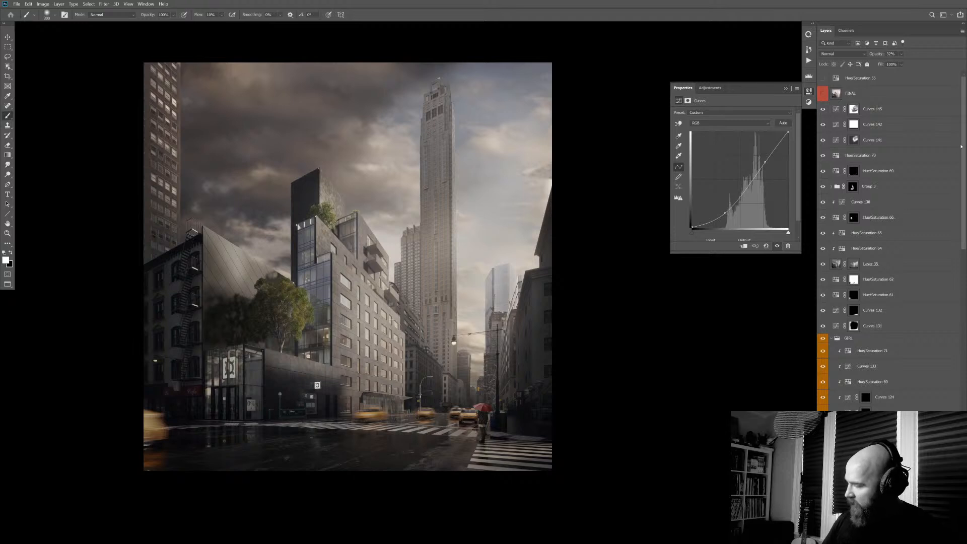
click(896, 116)
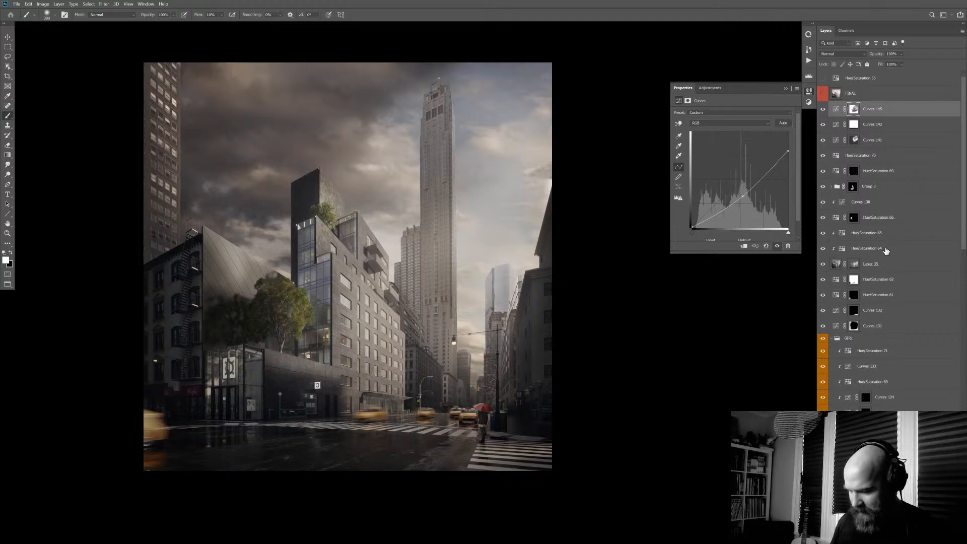
- Look through the saved mask channels, load the window mask Blue copy 2 as a selection and return to the RGB composite
click(846, 30)
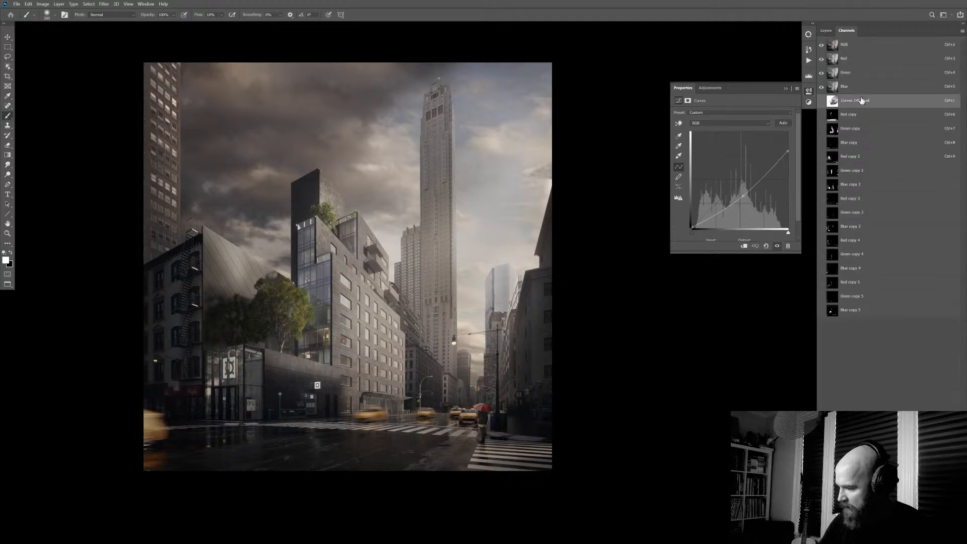
click(846, 119)
click(849, 129)
click(852, 143)
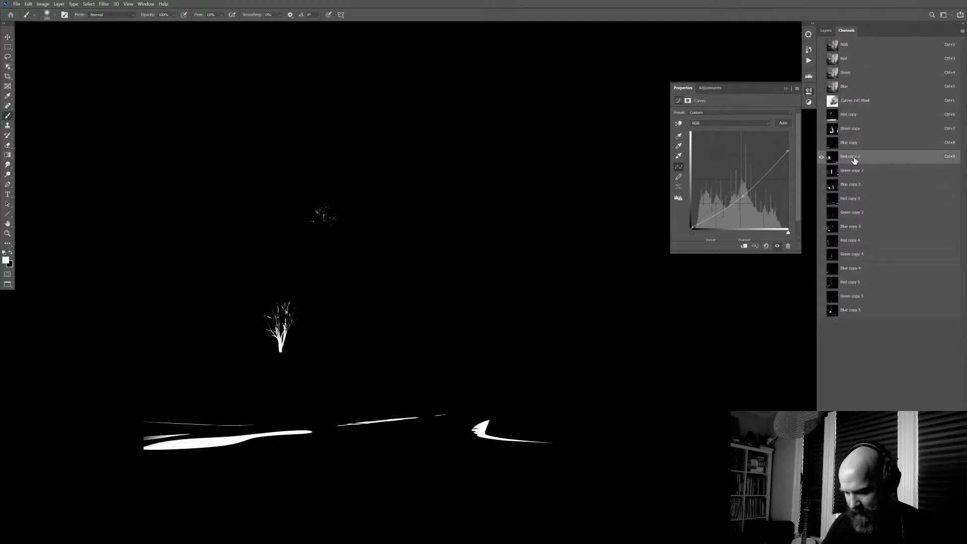
click(855, 155)
click(854, 171)
click(856, 183)
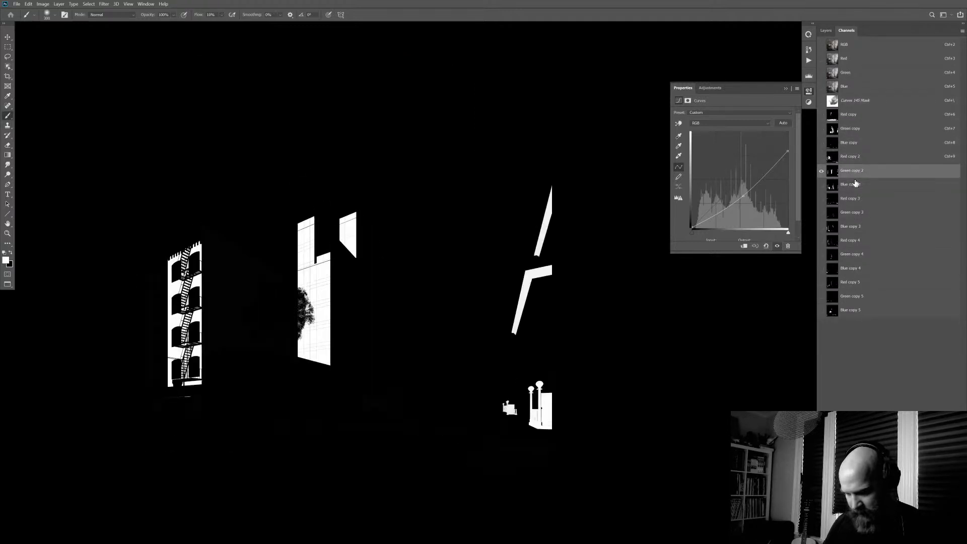
click(853, 197)
click(855, 183)
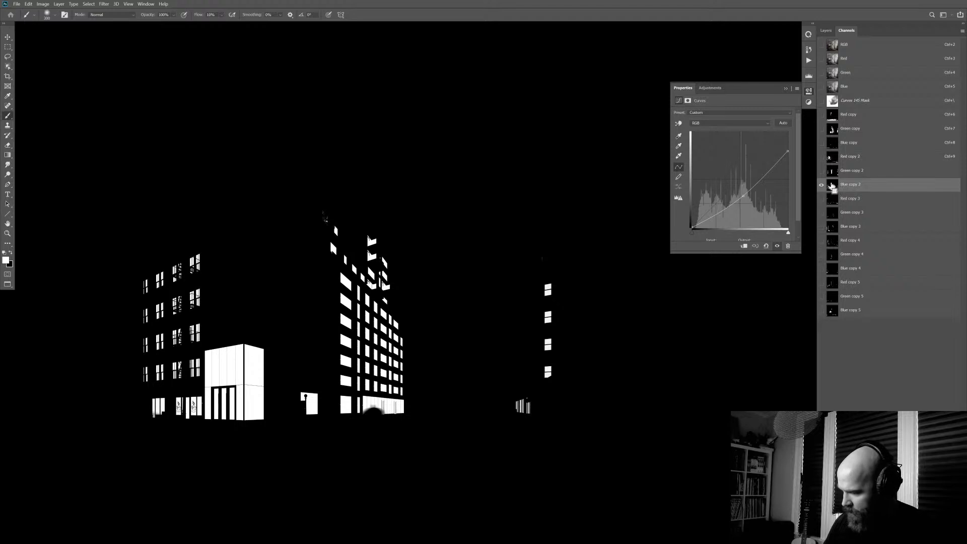
ctrl+click(832, 185)
click(831, 49)
click(826, 30)
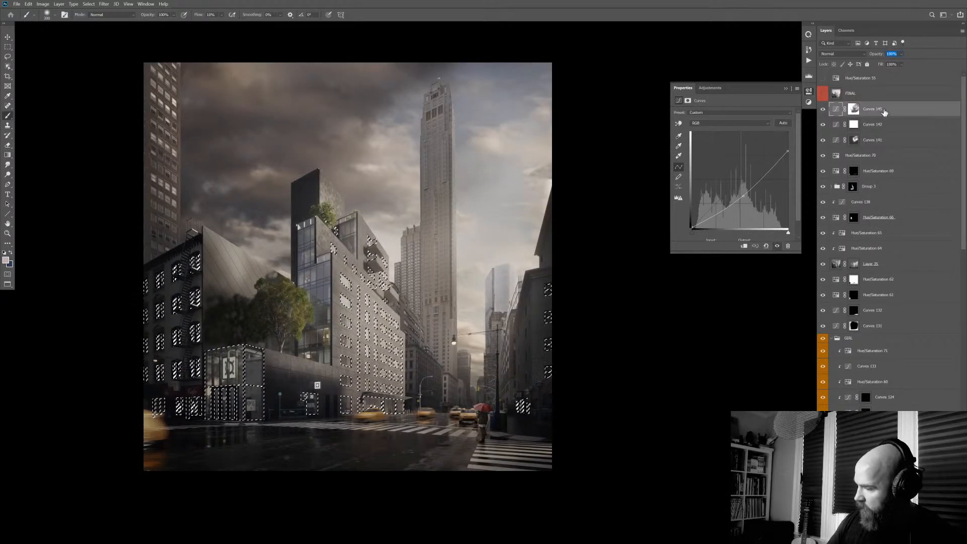
- Restrict the window selection to the central corner building with a freehand lasso outline
key(l)
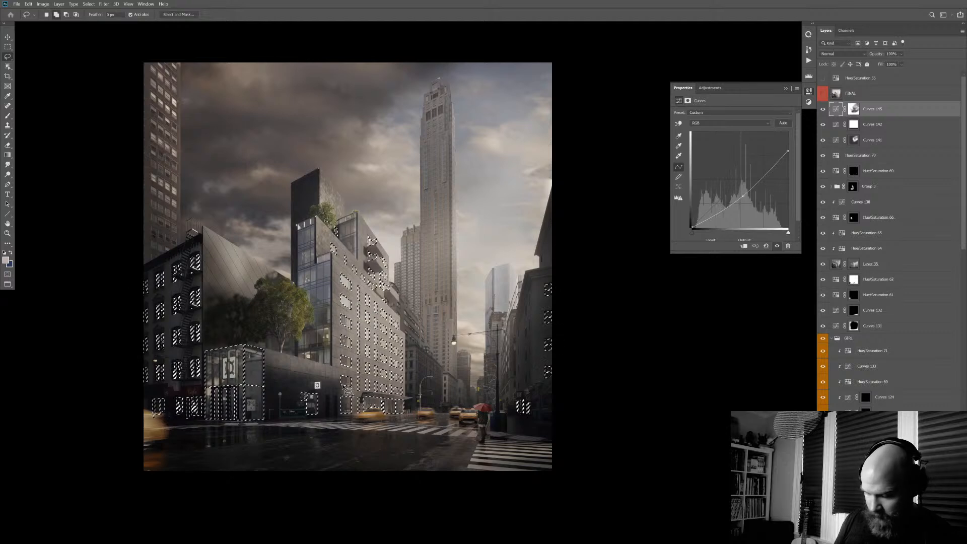
mouse_move(292, 379)
mouse_down()
mouse_move(322, 437)
mouse_move(416, 423)
mouse_move(431, 385)
mouse_move(430, 329)
mouse_move(384, 195)
mouse_move(326, 177)
mouse_move(291, 281)
mouse_move(288, 374)
mouse_up()
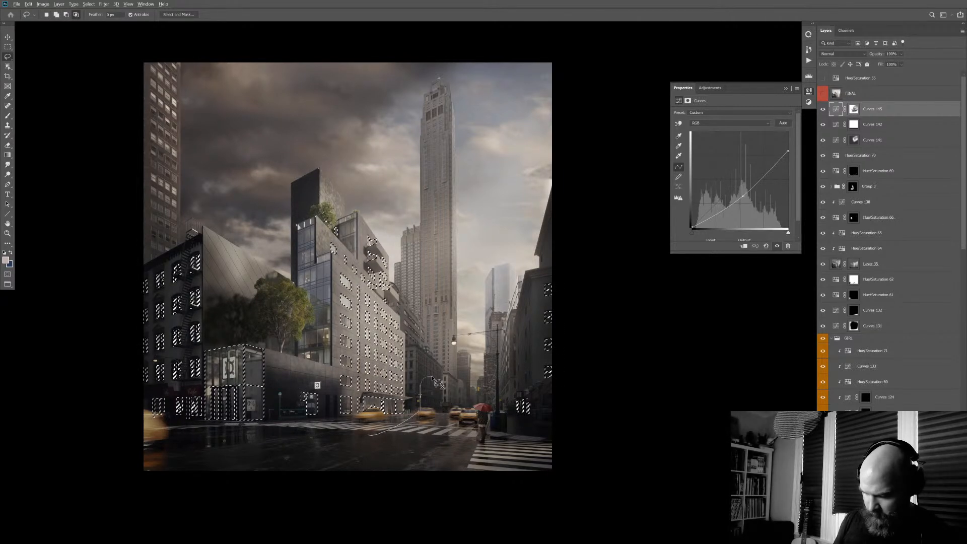
mouse_move(370, 435)
mouse_down()
mouse_move(373, 195)
mouse_move(284, 303)
mouse_move(331, 474)
mouse_up()
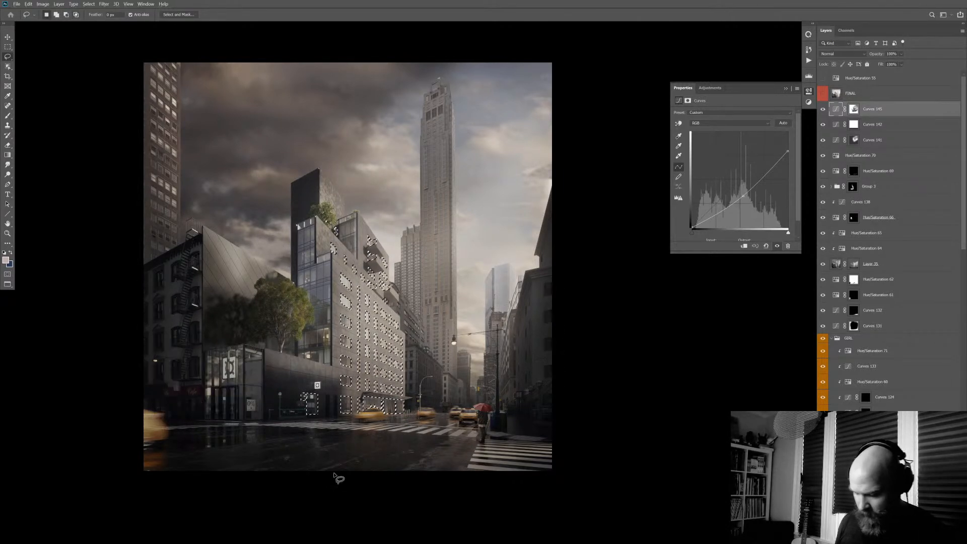
- Create a Curves adjustment in a new group masked by the window selection, raising its midtones and moving its white point inward
key(ctrl+m)
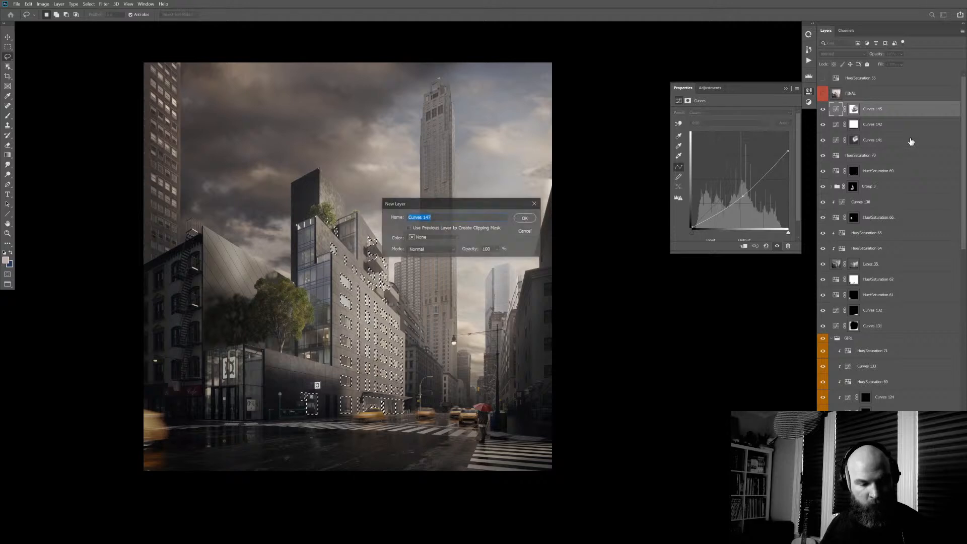
key(Return)
key(ctrl+g)
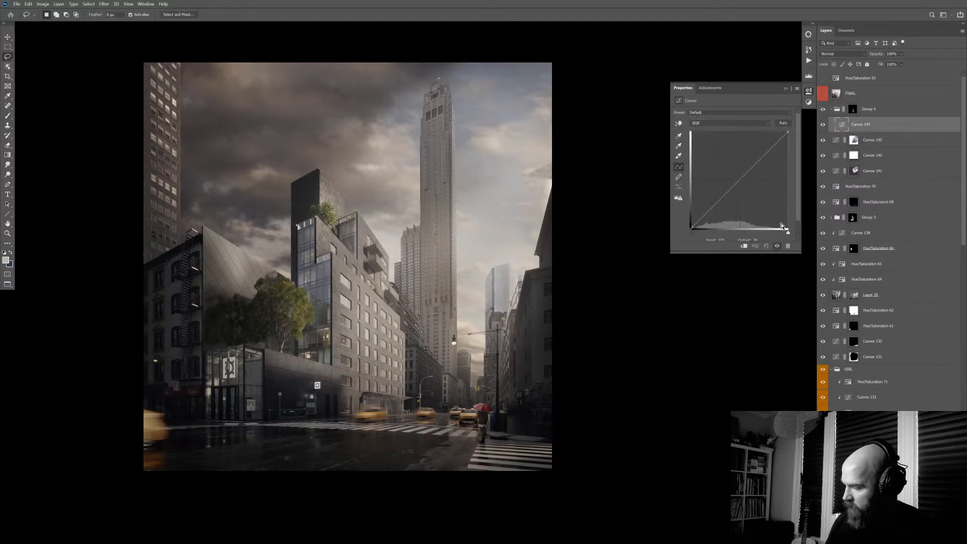
drag(750, 170, 742, 165)
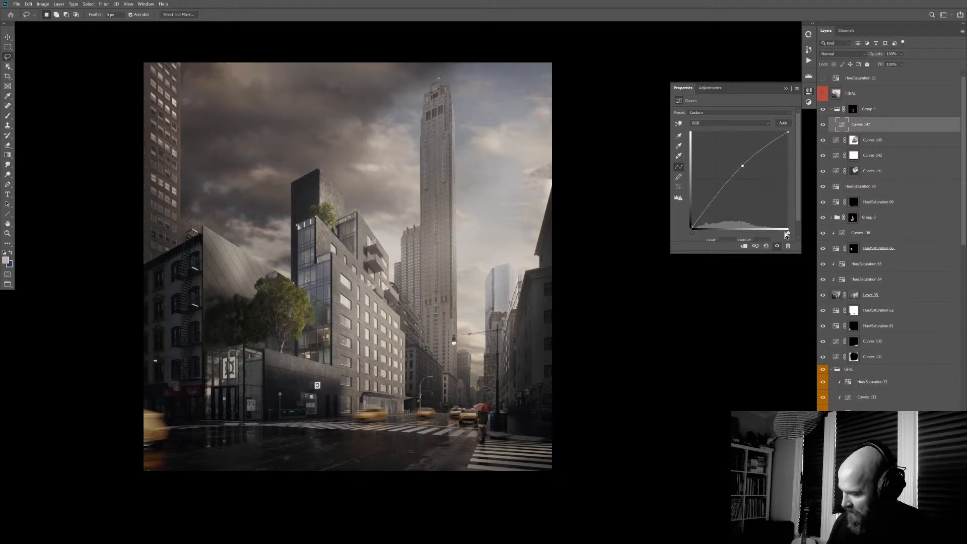
drag(787, 235, 782, 234)
drag(742, 165, 740, 161)
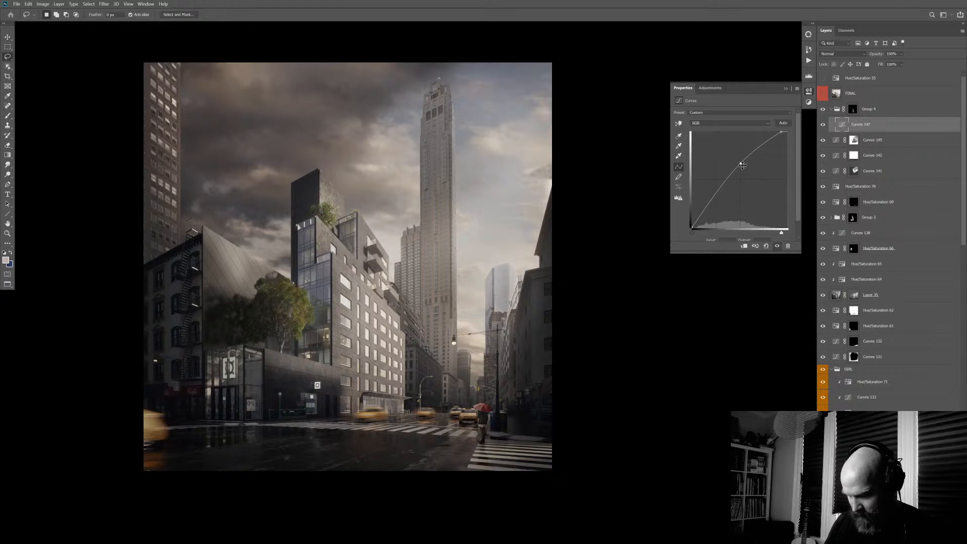
- Hide the window-brightening Curves behind a black mask and paint it back in with white over part of the building's windows
alt+click(881, 540)
key(b)
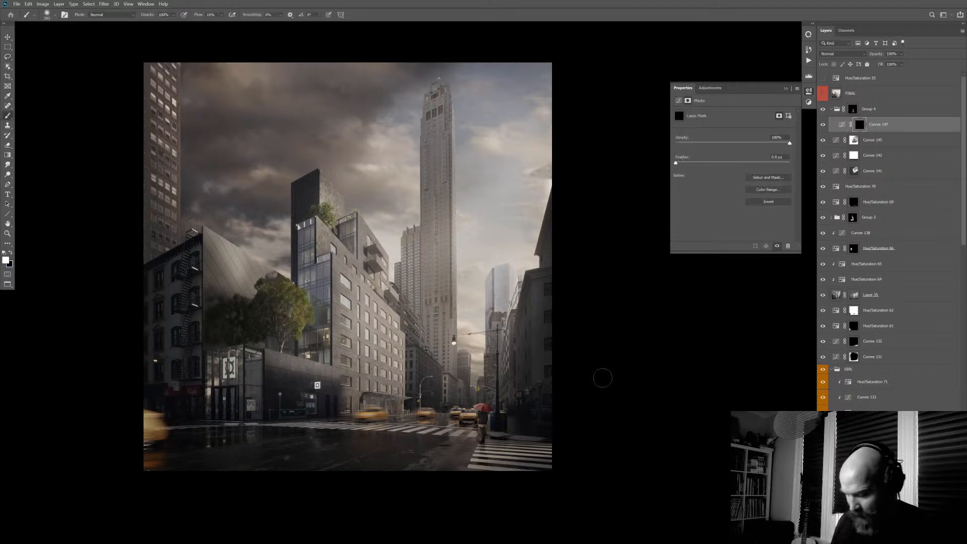
key(x)
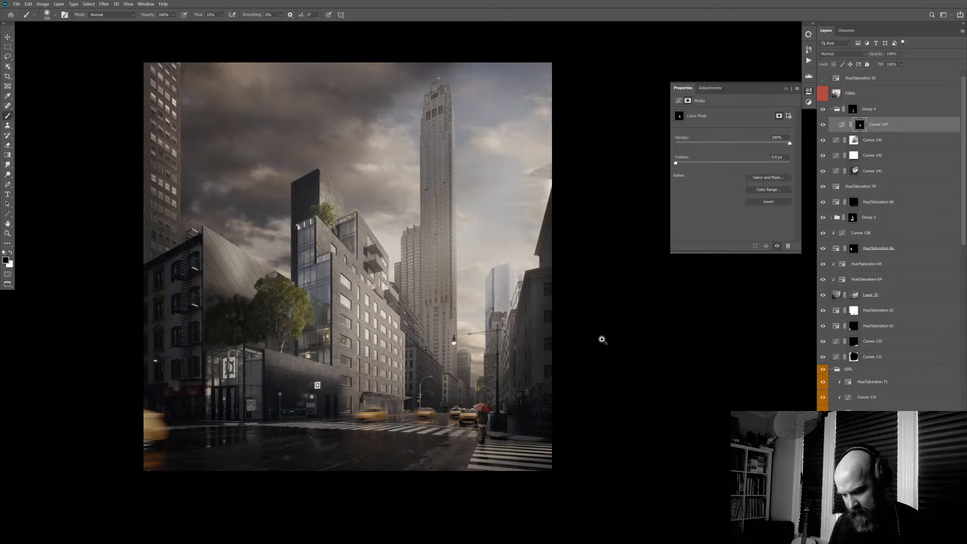
- Review the whole image, collapse the window-brightening group, and compare the image with and without it
scroll(600, 337, down, 2)
key(v)
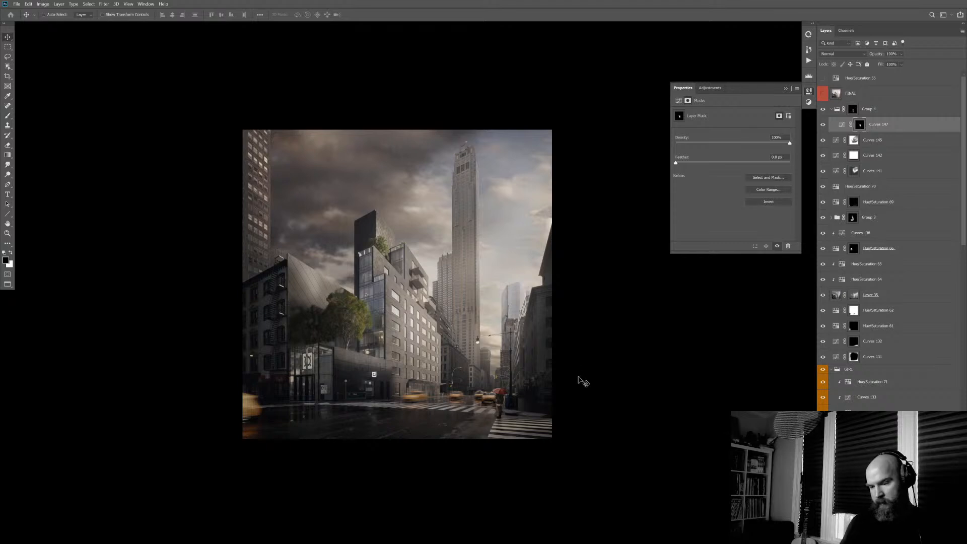
key(l)
drag(391, 226, 407, 218)
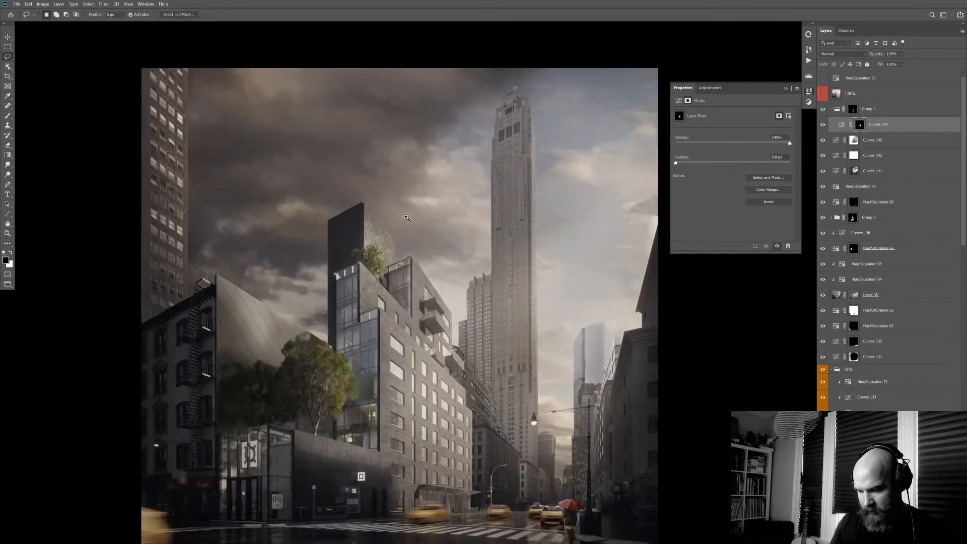
scroll(547, 329, down, 1)
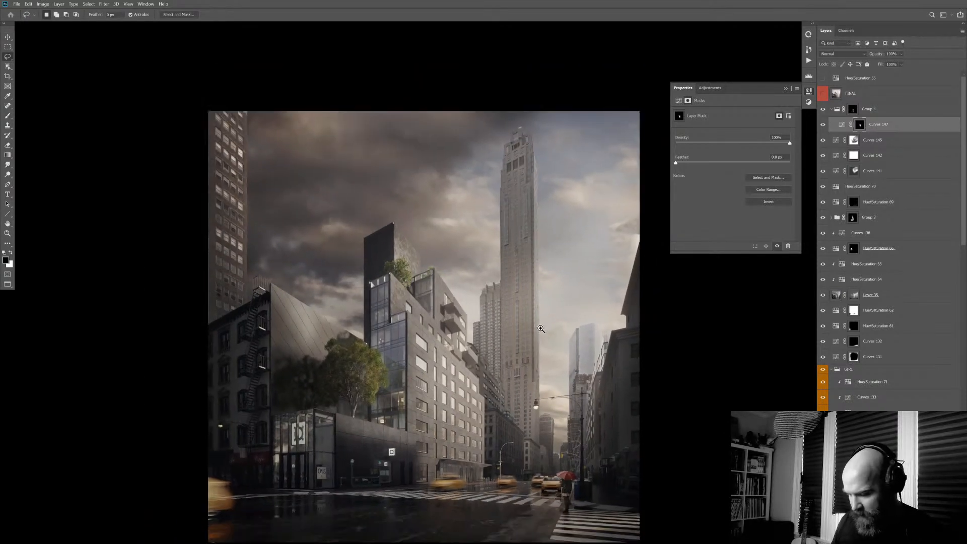
drag(560, 313, 527, 233)
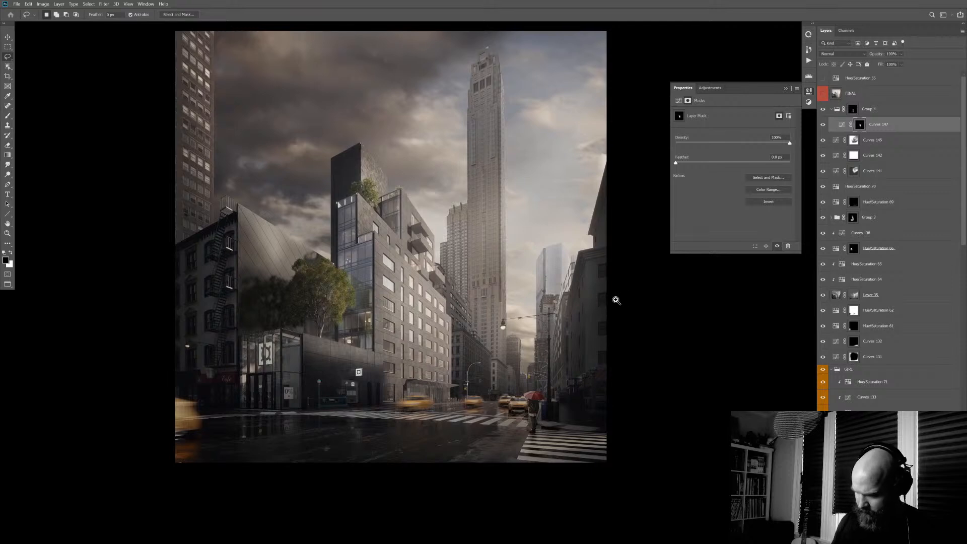
scroll(620, 294, down, 1)
alt+click(853, 110)
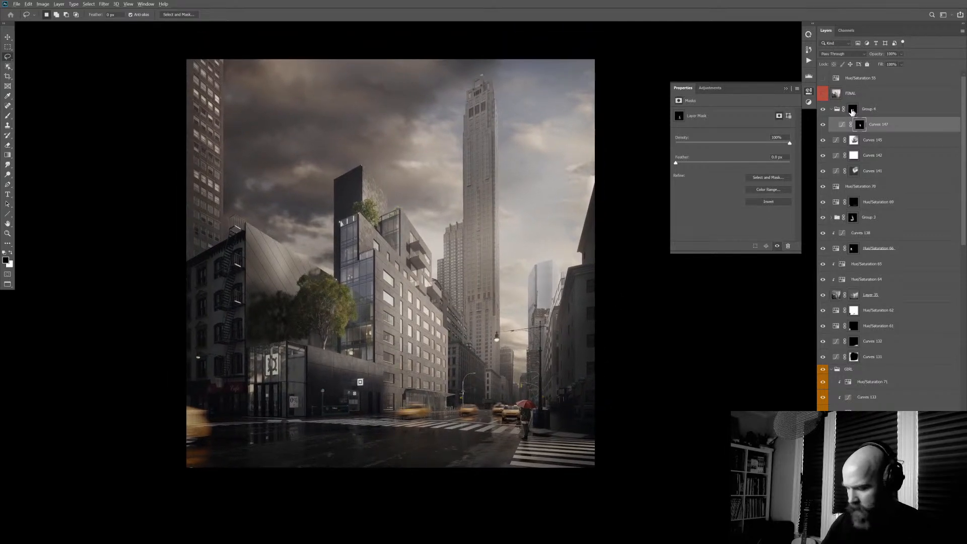
alt+click(853, 111)
click(832, 109)
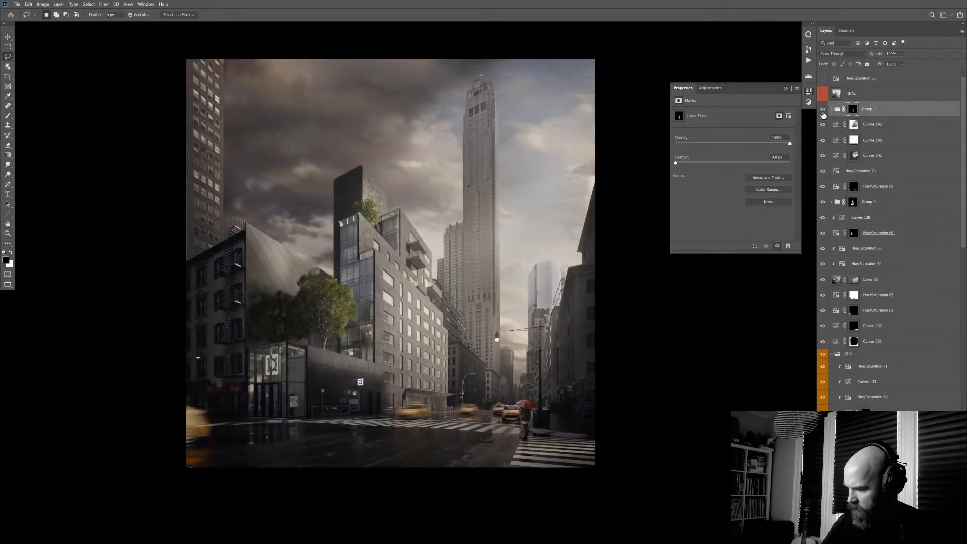
click(823, 110)
click(823, 110)
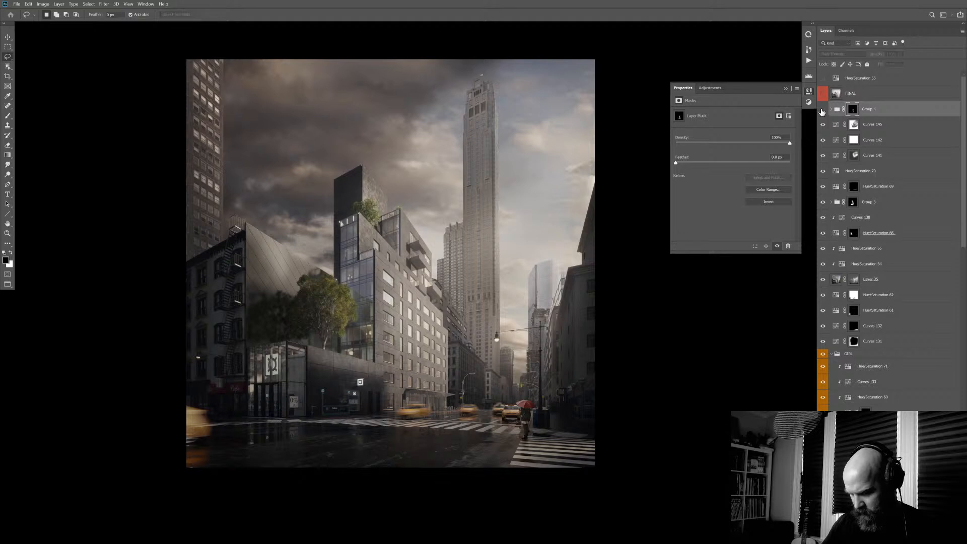
click(823, 110)
click(822, 110)
click(823, 110)
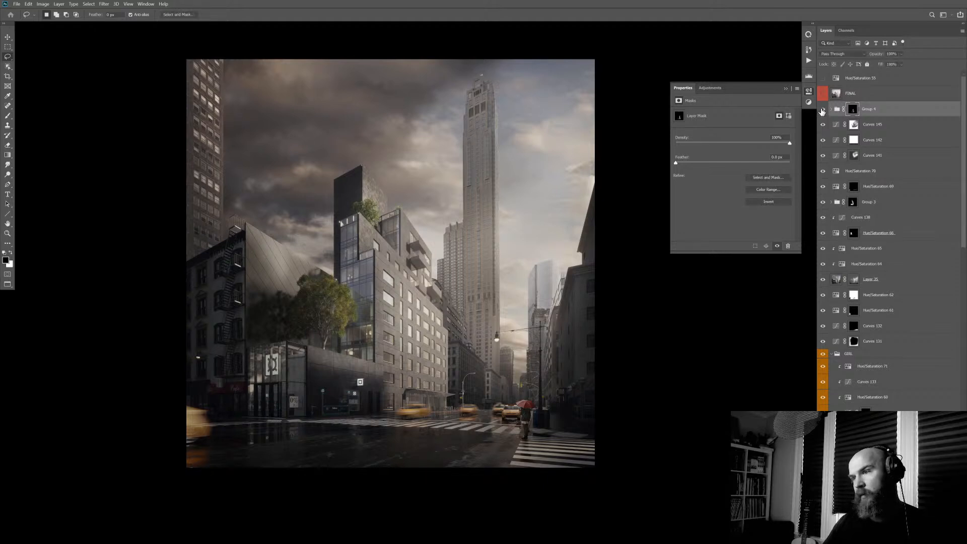
- Look through the saved mask channels for another usable mask and return to the full-colour layer view
click(847, 31)
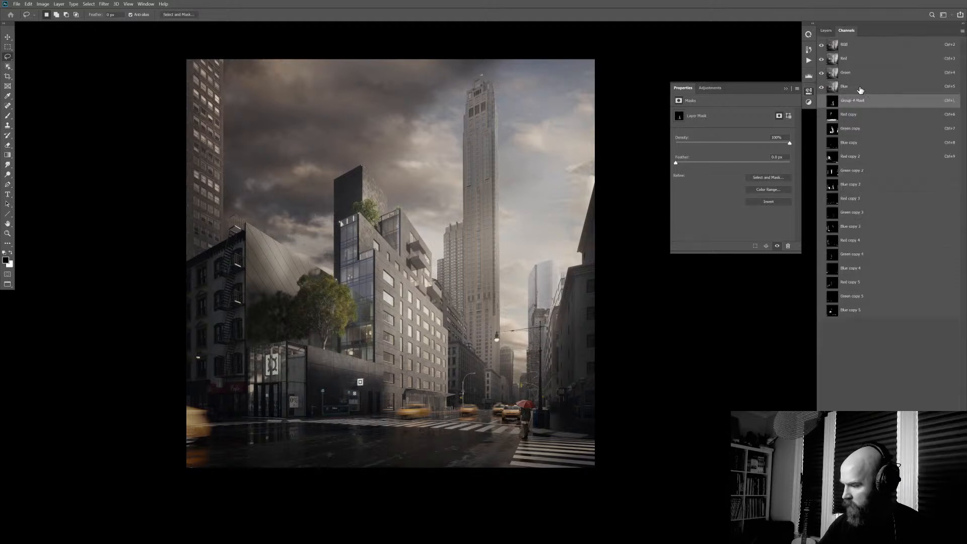
click(859, 114)
click(862, 103)
click(863, 118)
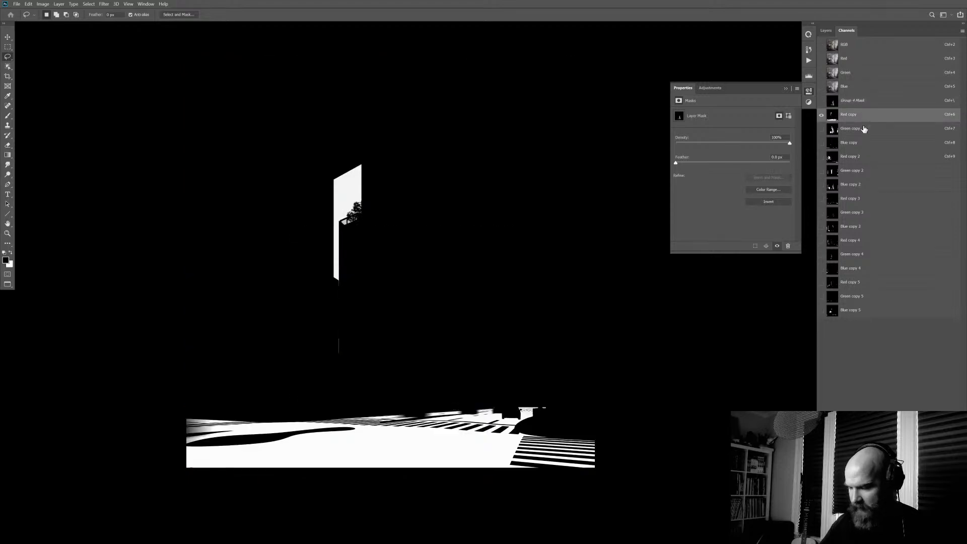
click(865, 129)
click(836, 48)
click(826, 31)
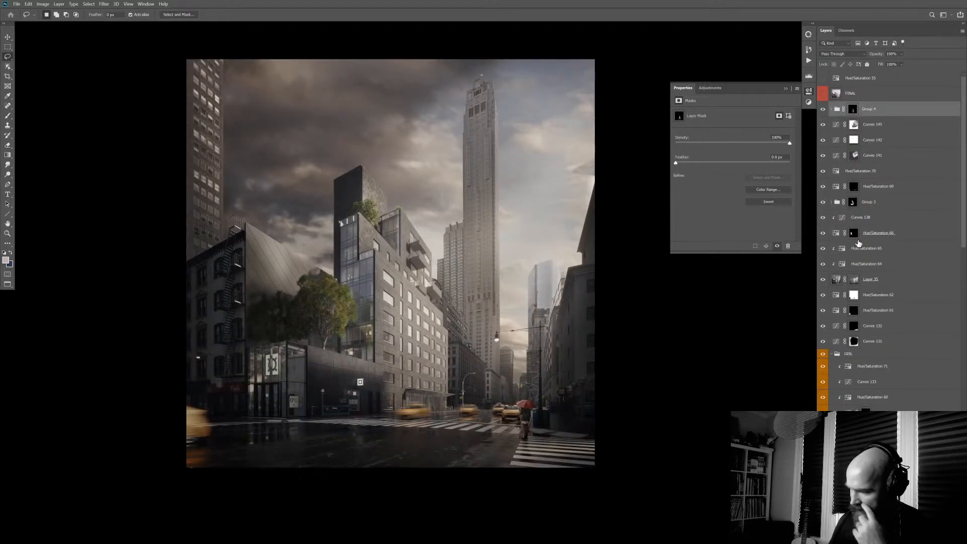
click(846, 30)
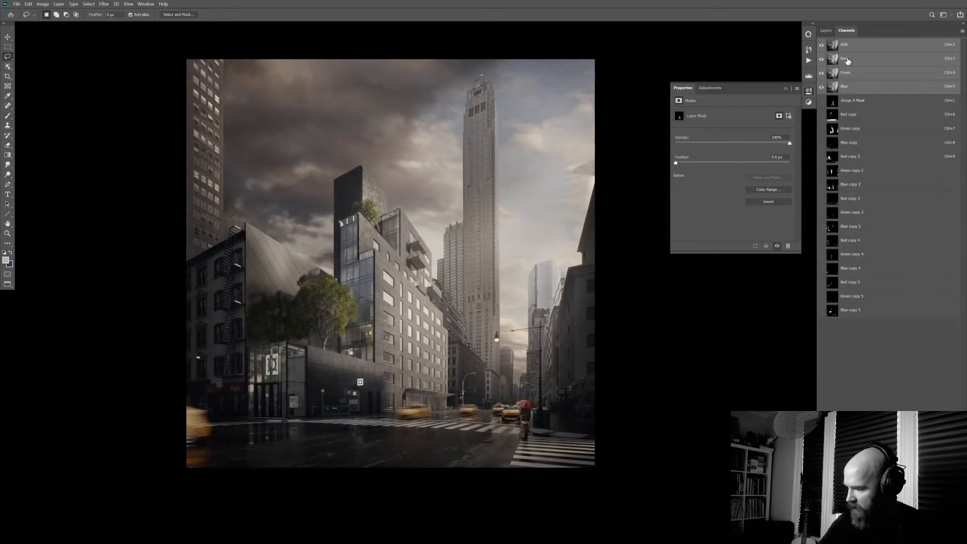
click(841, 132)
click(841, 143)
click(842, 157)
click(841, 172)
click(842, 185)
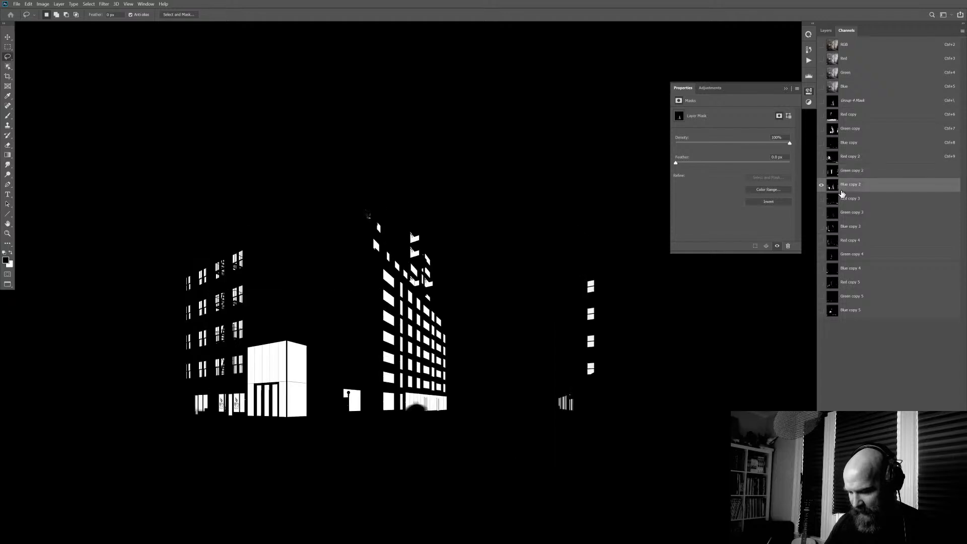
click(840, 45)
click(826, 30)
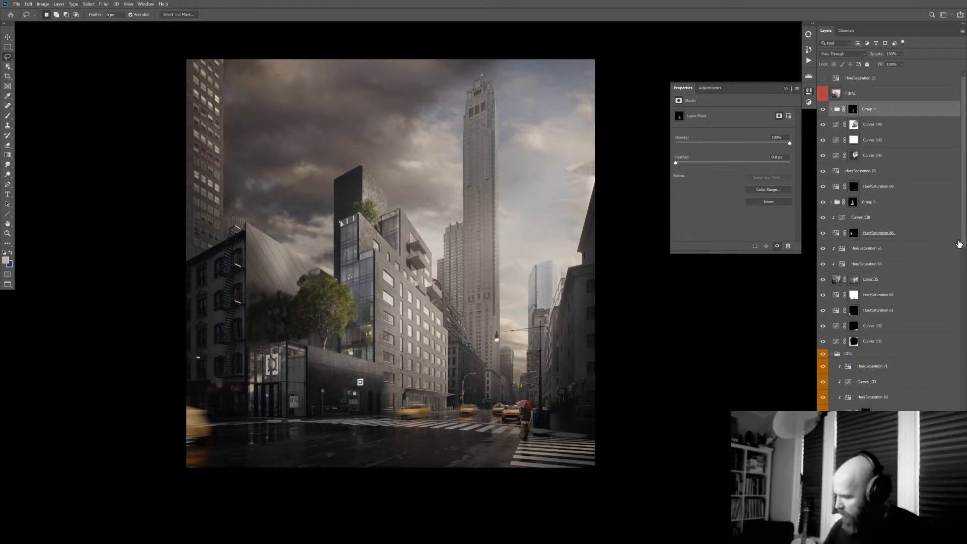
- Add a Curves adjustment at the top of the SKY group and raise its black point to lighten the dark clouds
scroll(831, 281, down, 10)
scroll(831, 282, down, 6)
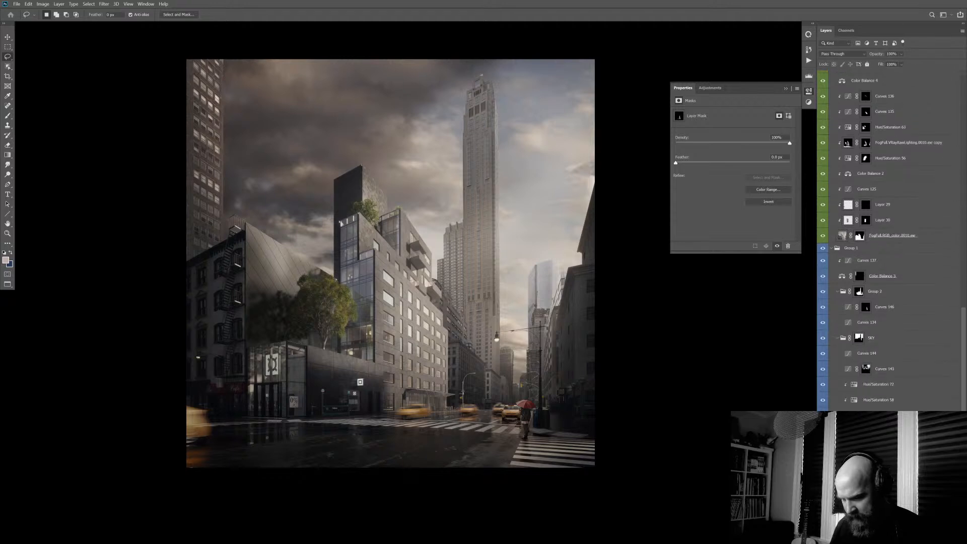
scroll(891, 240, down, 3)
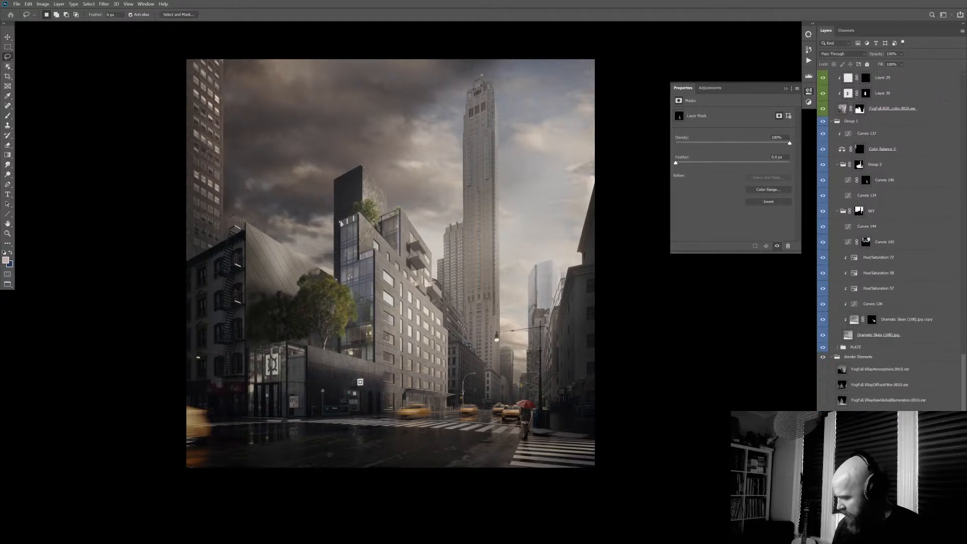
click(900, 386)
click(897, 370)
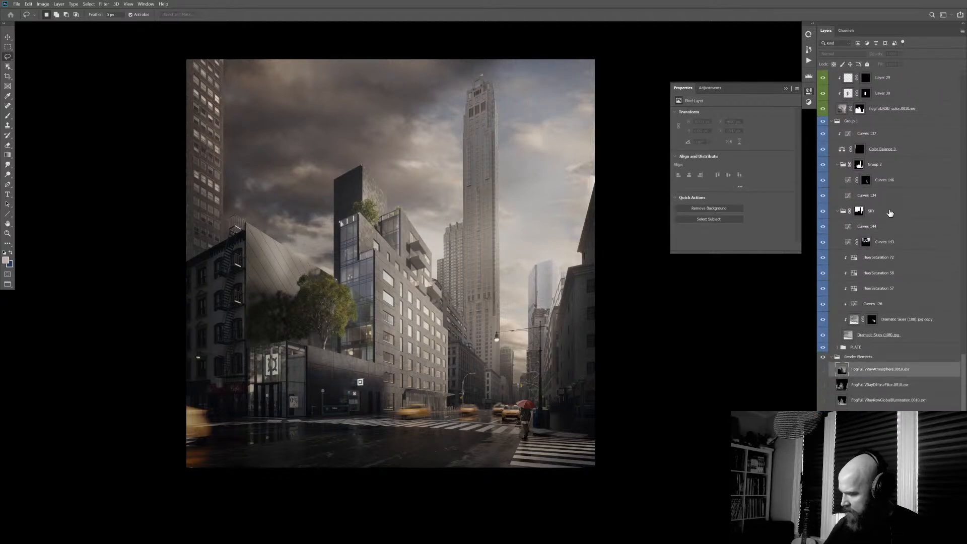
click(892, 228)
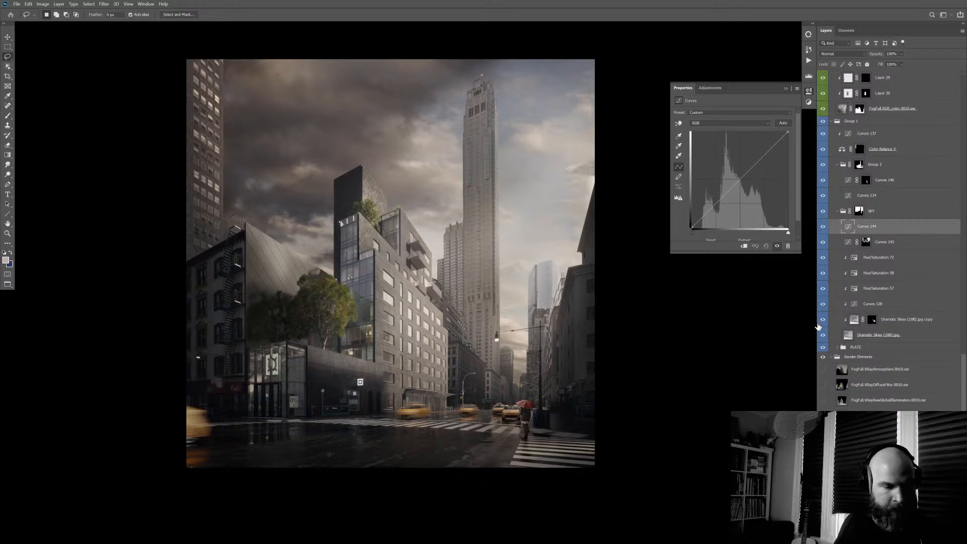
key(ctrl+m)
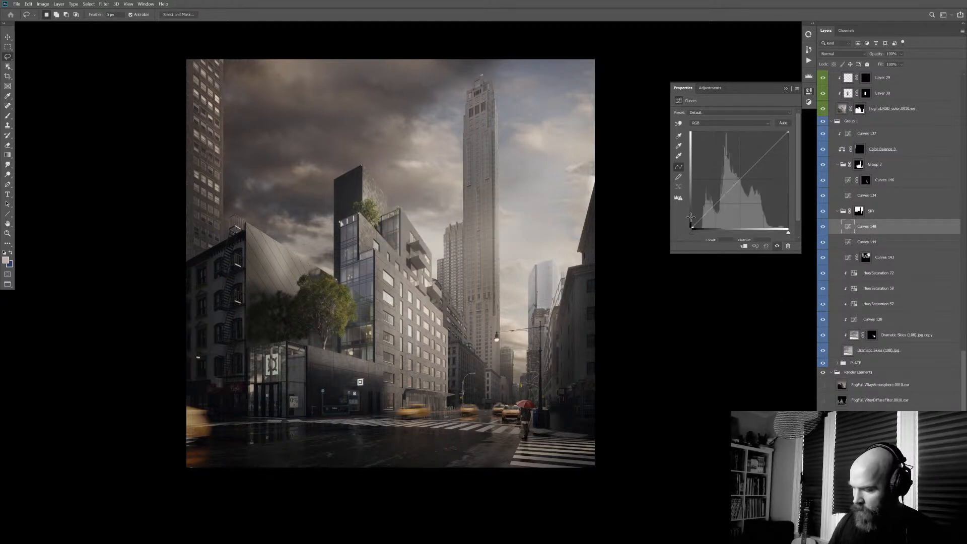
drag(697, 228, 687, 202)
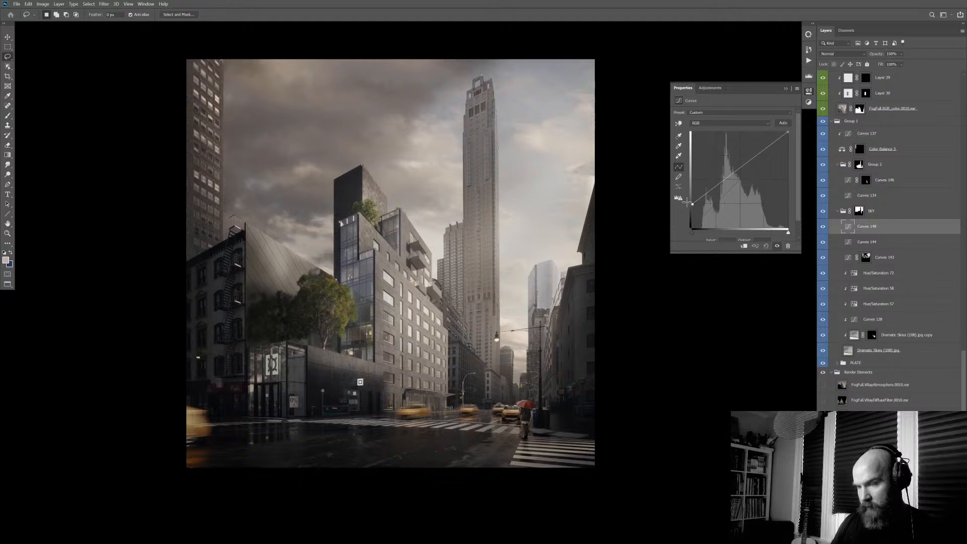
- Hide the new sky Curves behind a black mask and paint it back in with soft white strokes over the dark clouds
key(d)
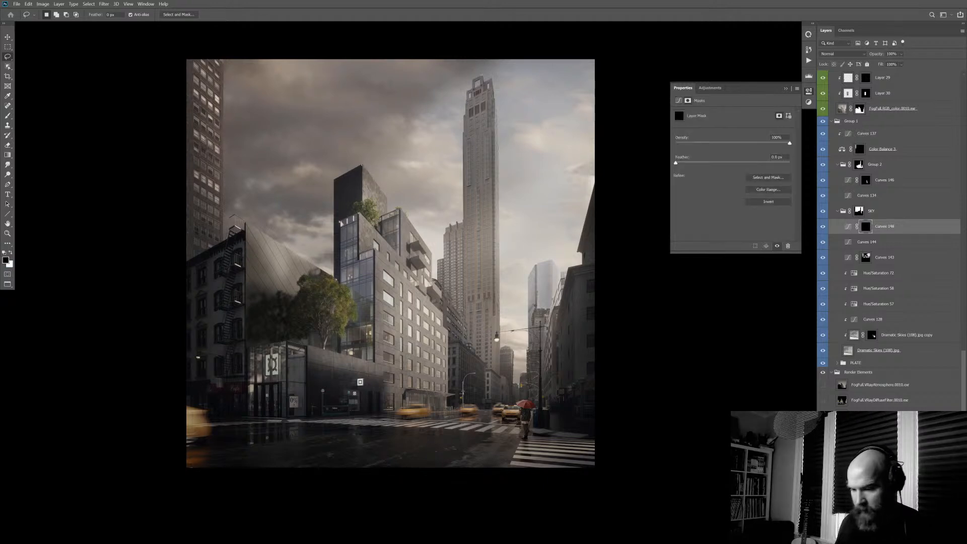
key(ctrl+i)
key(s)
key(x)
key(x)
key(x)
key(bracketright)
key(bracketright)
key(bracketright)
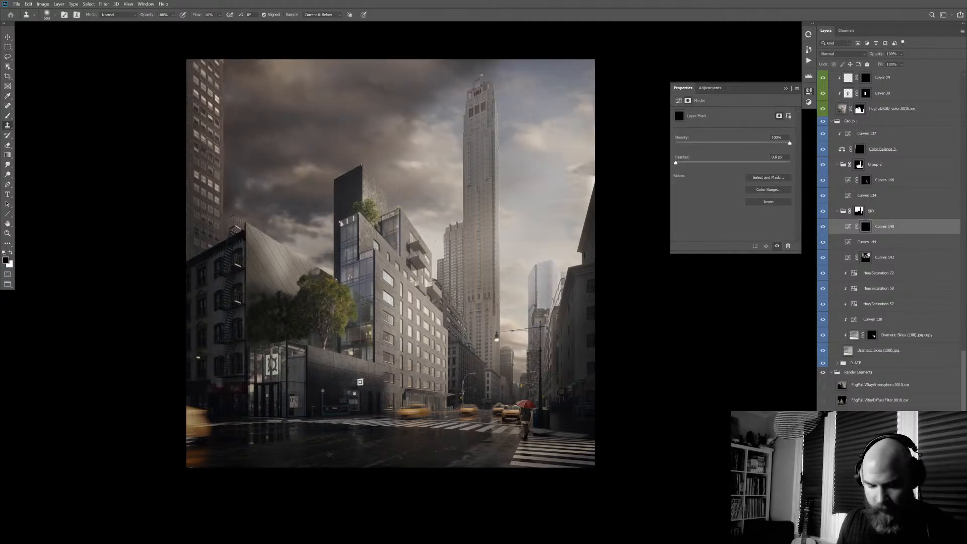
click(372, 175)
key(Return)
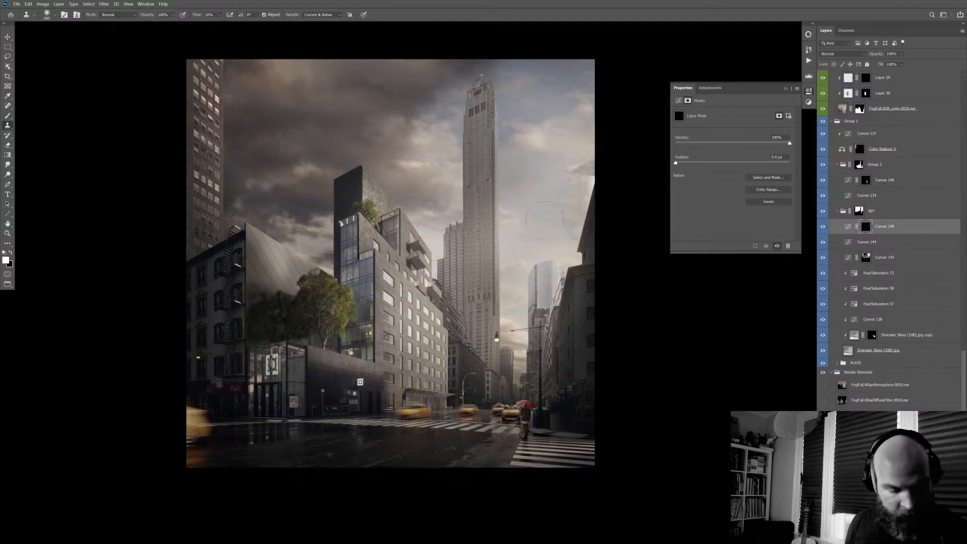
key(b)
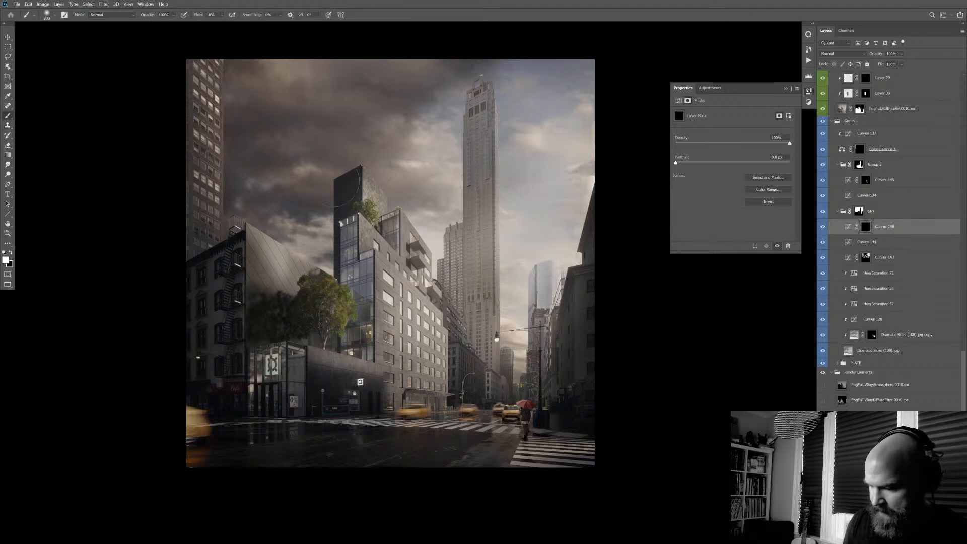
mouse_move(321, 202)
mouse_down()
mouse_move(302, 212)
mouse_move(254, 180)
mouse_move(267, 158)
mouse_up()
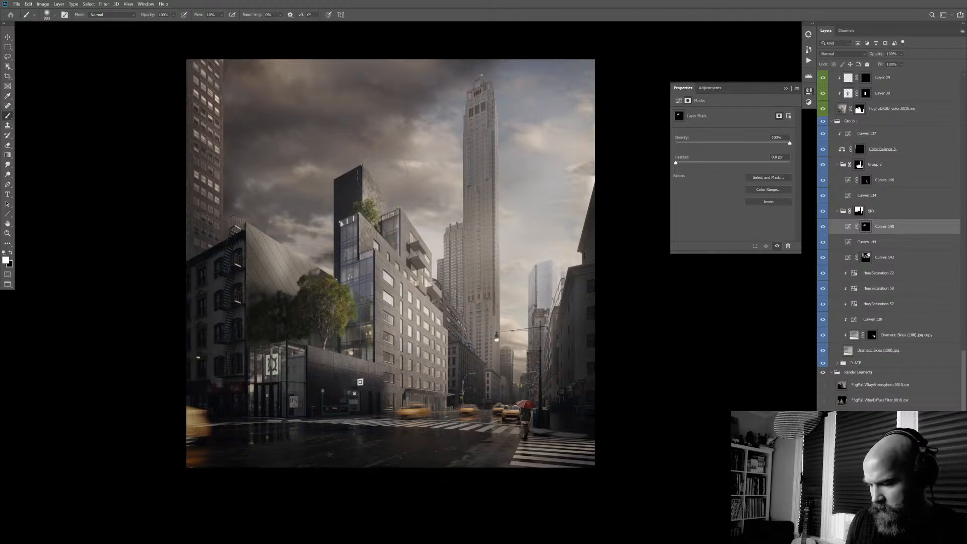
key(bracketleft)
key(bracketleft)
key(bracketleft)
key(bracketleft)
key(bracketleft)
key(bracketleft)
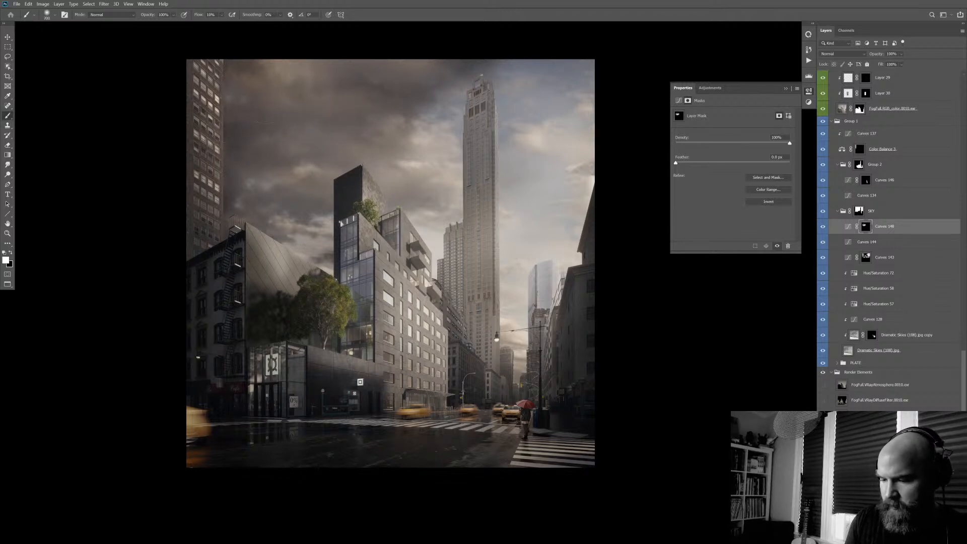
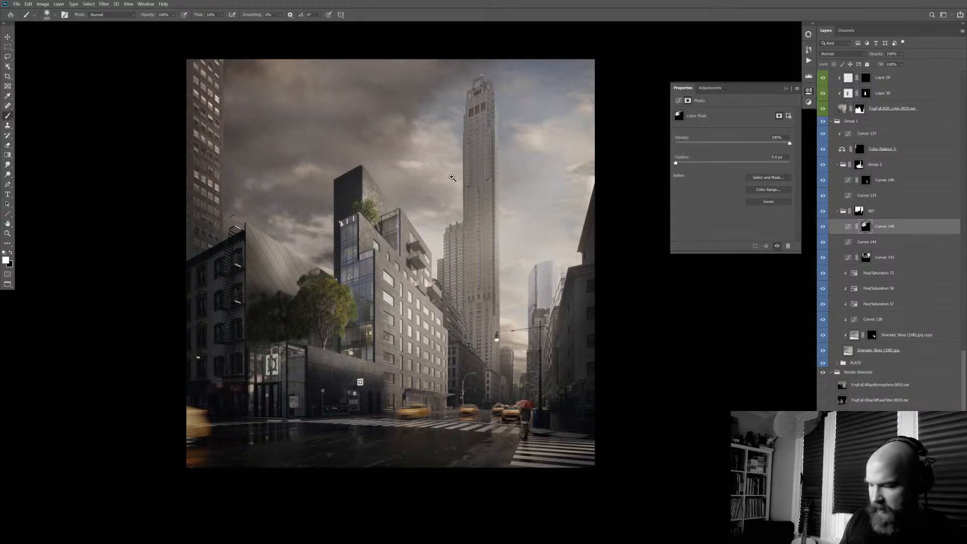
drag(370, 127, 379, 125)
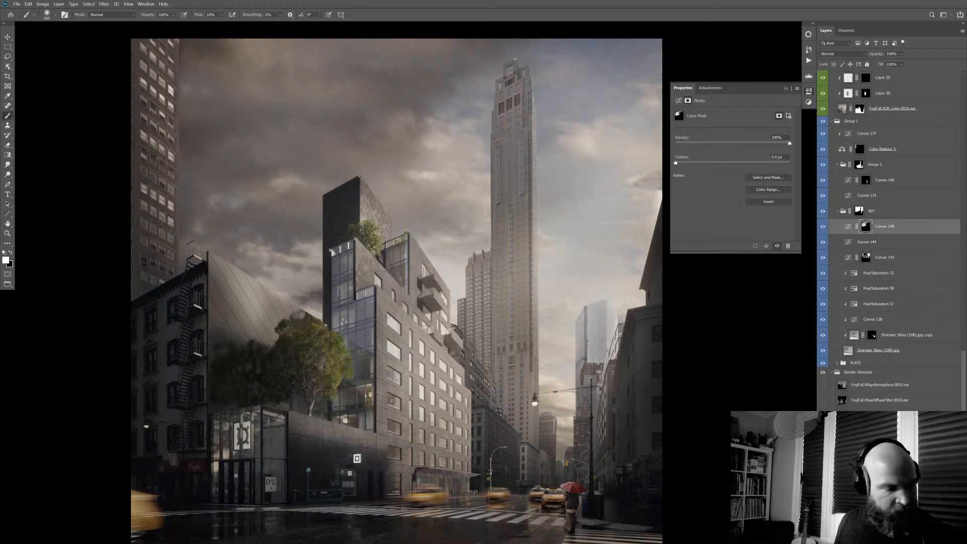
- Add a Hue/Saturation adjustment above the sky Curves, target the clouds' Magentas, shift their hue and set their saturation to -100
key(ctrl+u)
click(526, 221)
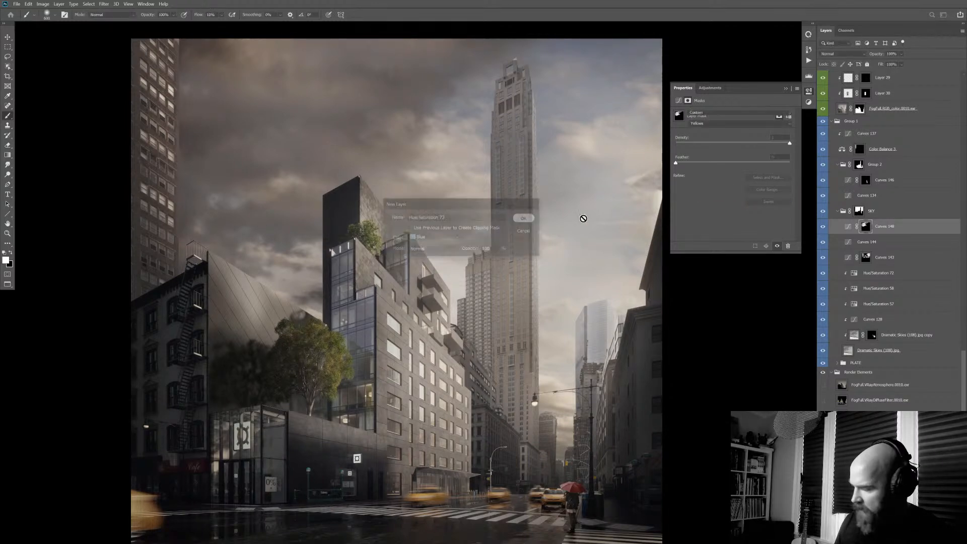
key(alt+shift+h)
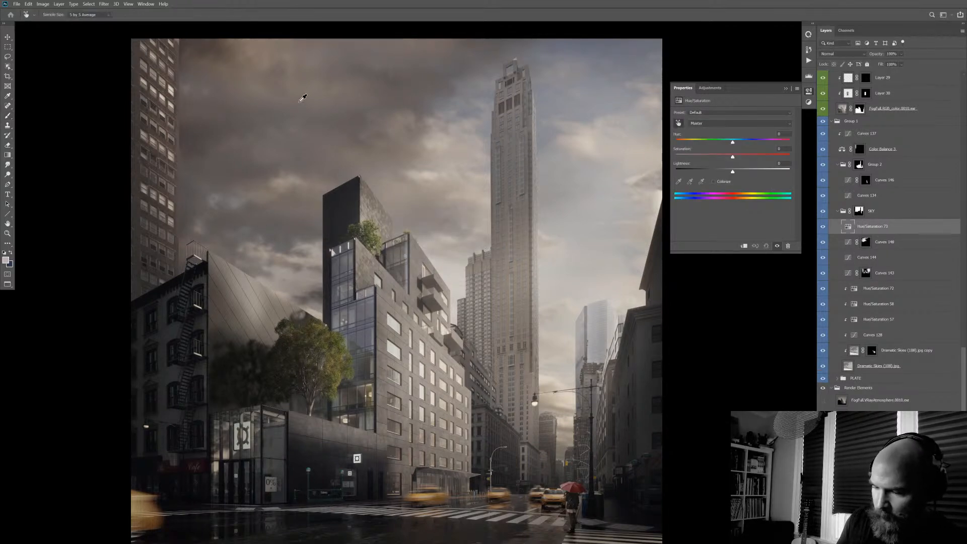
drag(302, 95, 573, 52)
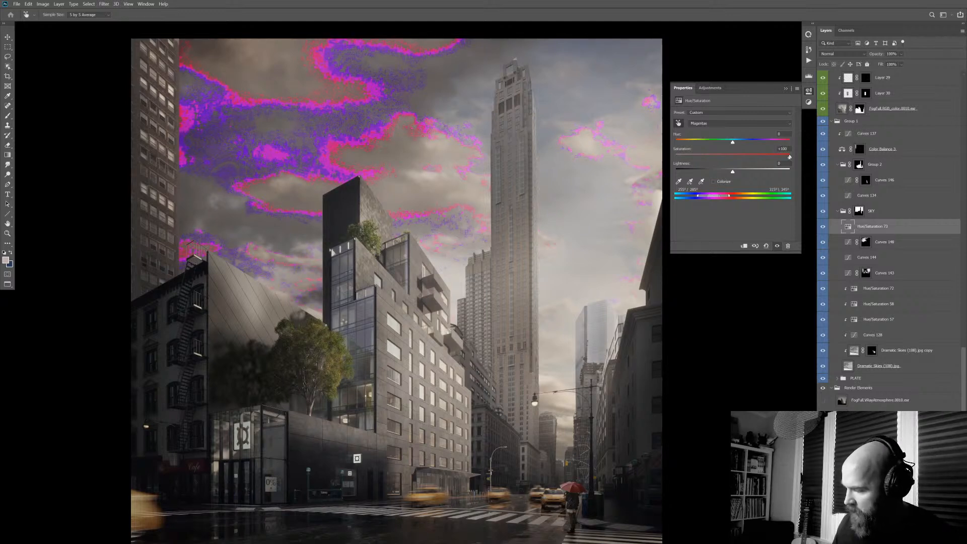
drag(777, 155, 747, 159)
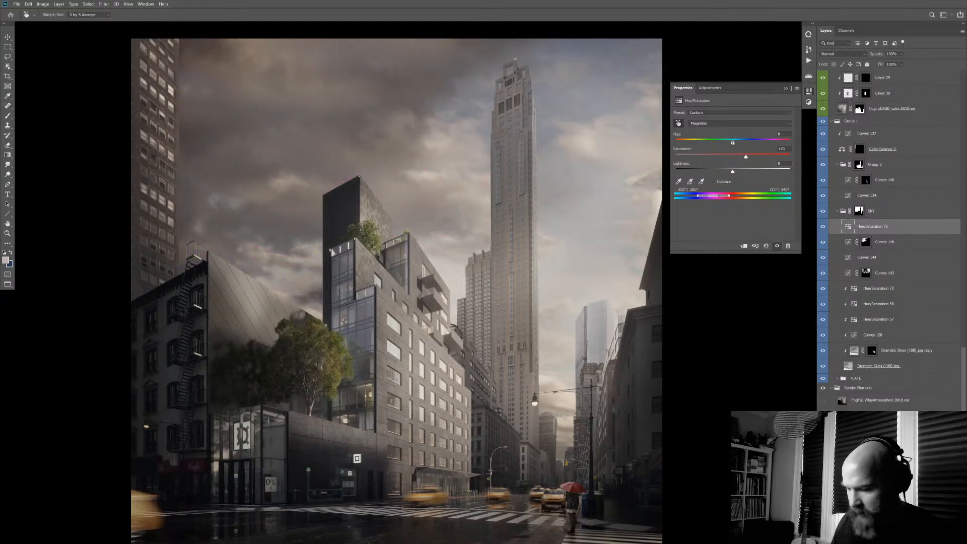
drag(732, 143, 749, 142)
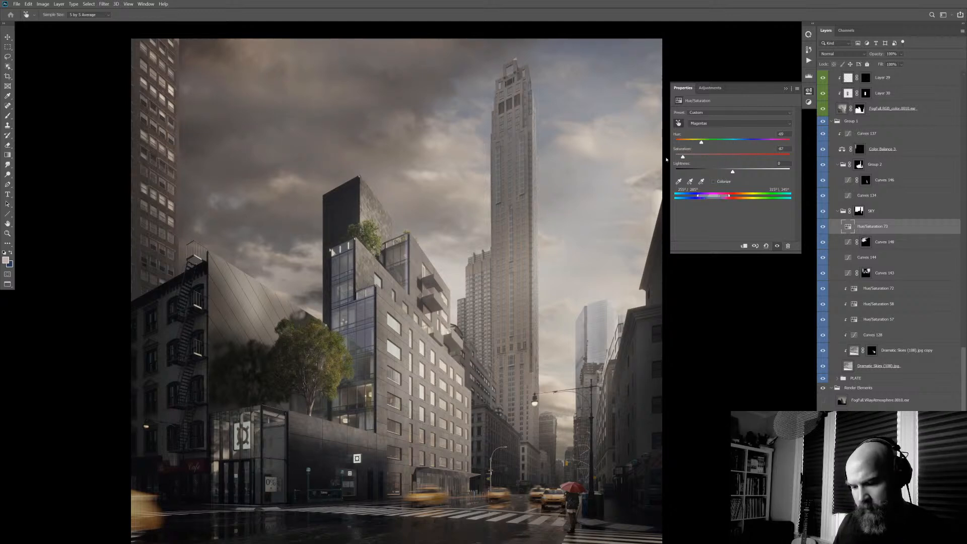
- Compare the clouds up close with and without the magenta desaturation, and check the sky across the whole image
ctrl+click(334, 72)
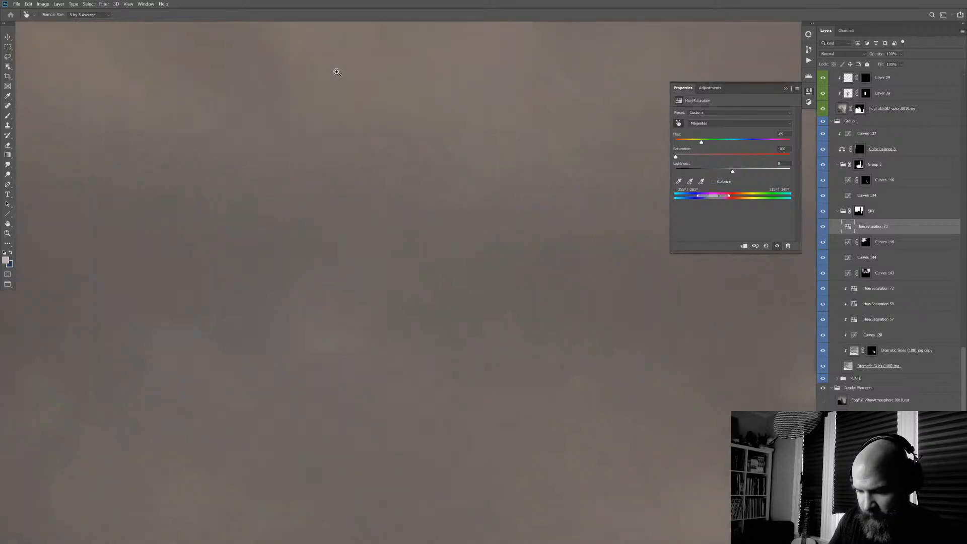
click(824, 228)
click(824, 229)
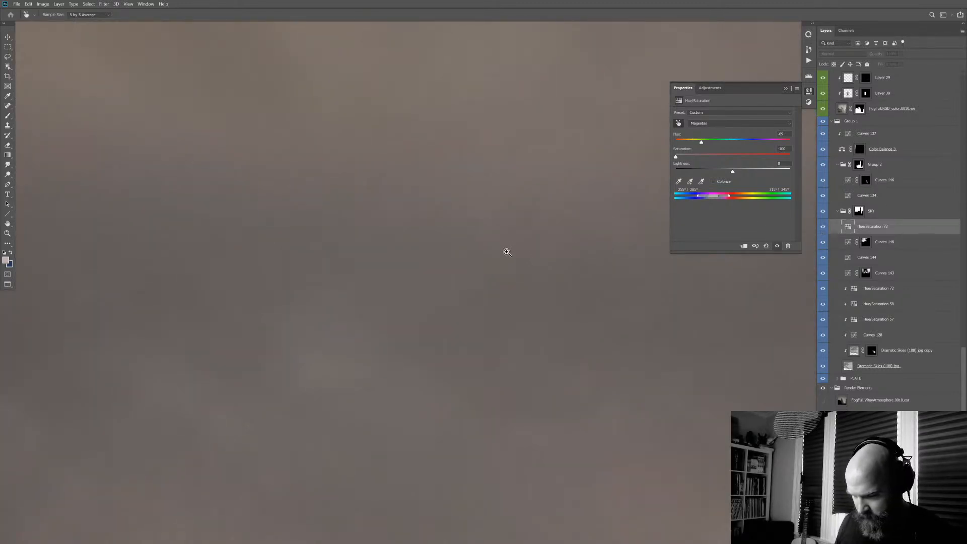
drag(484, 255, 450, 263)
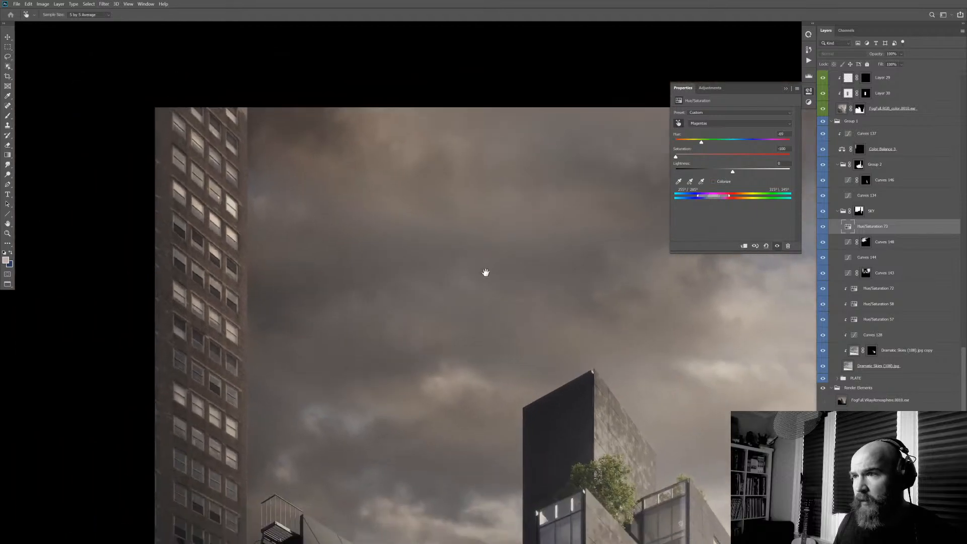
drag(557, 352, 469, 244)
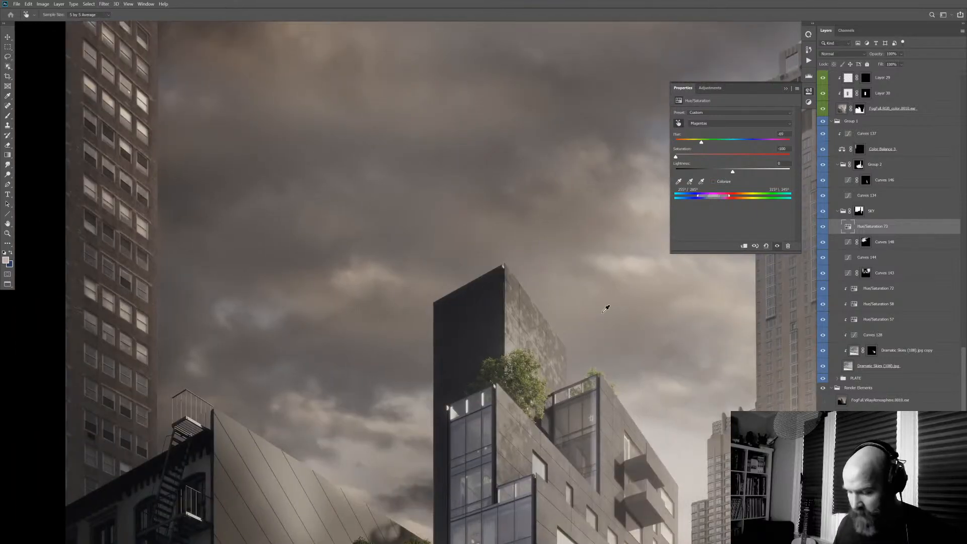
scroll(590, 341, down, 1)
drag(610, 340, 542, 316)
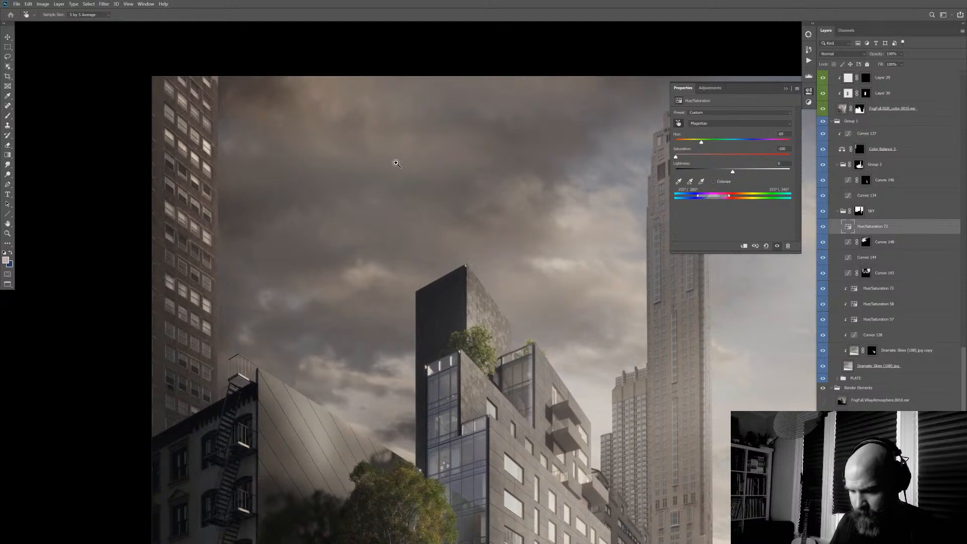
scroll(410, 126, up, 3)
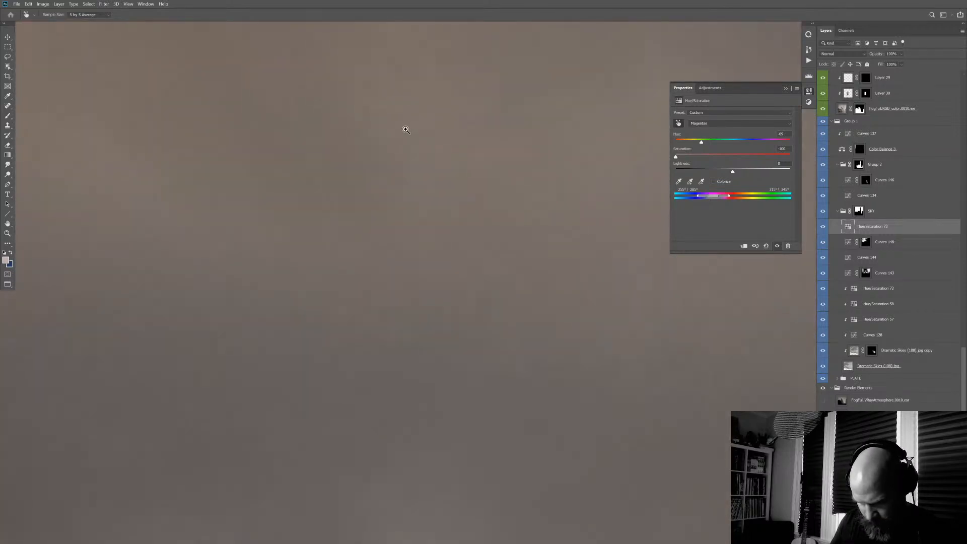
scroll(618, 278, down, 10)
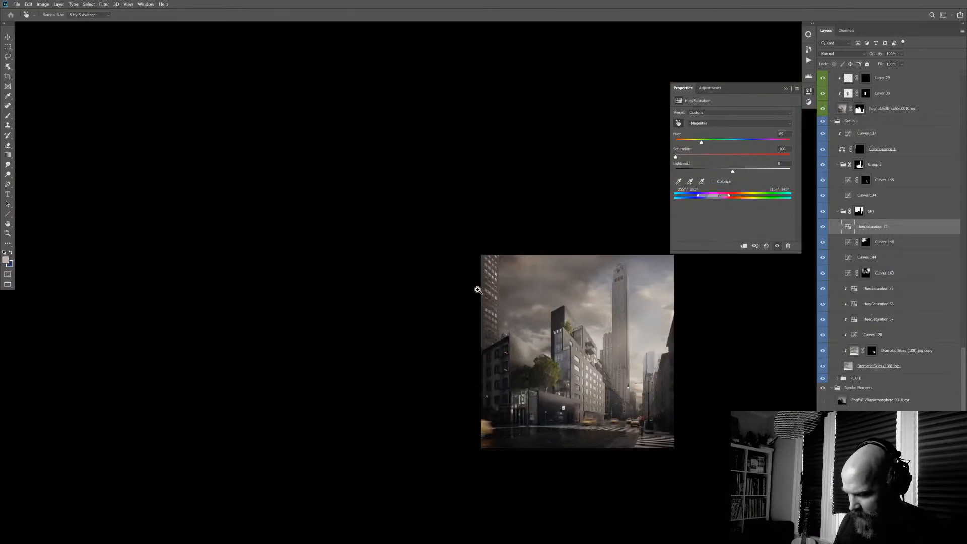
drag(580, 282, 396, 211)
scroll(396, 211, up, 3)
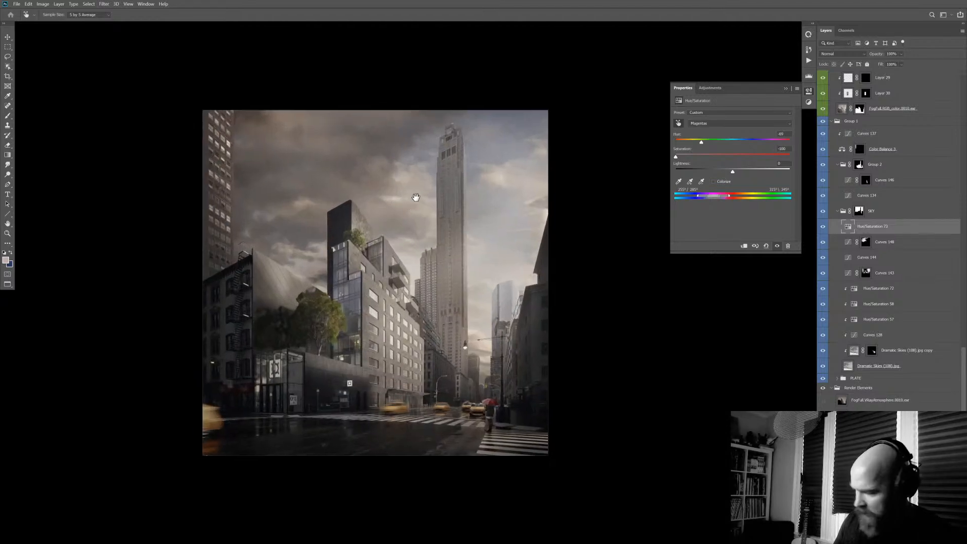
- Copy the merged full image into a new layer directly above Group 4
scroll(940, 73, up, 10)
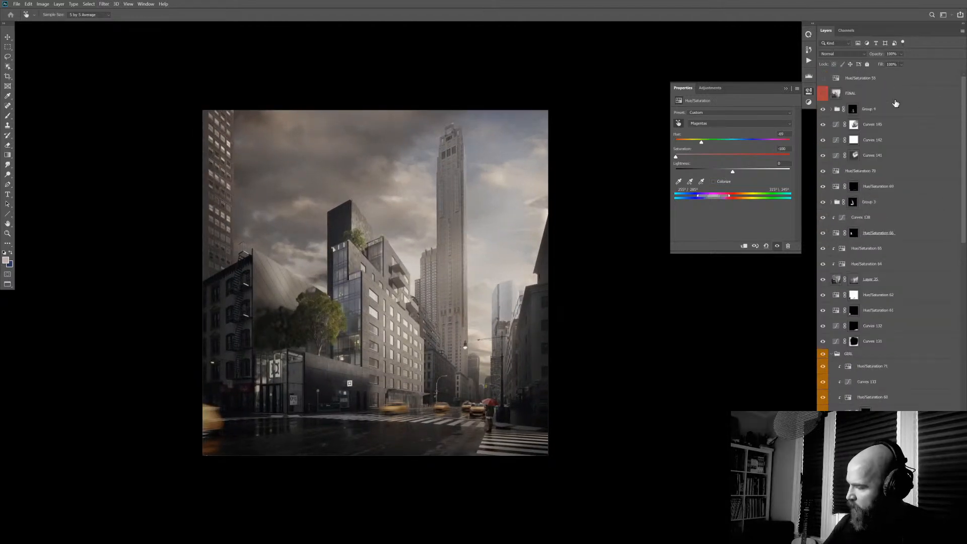
click(896, 106)
key(b)
key(ctrl+a)
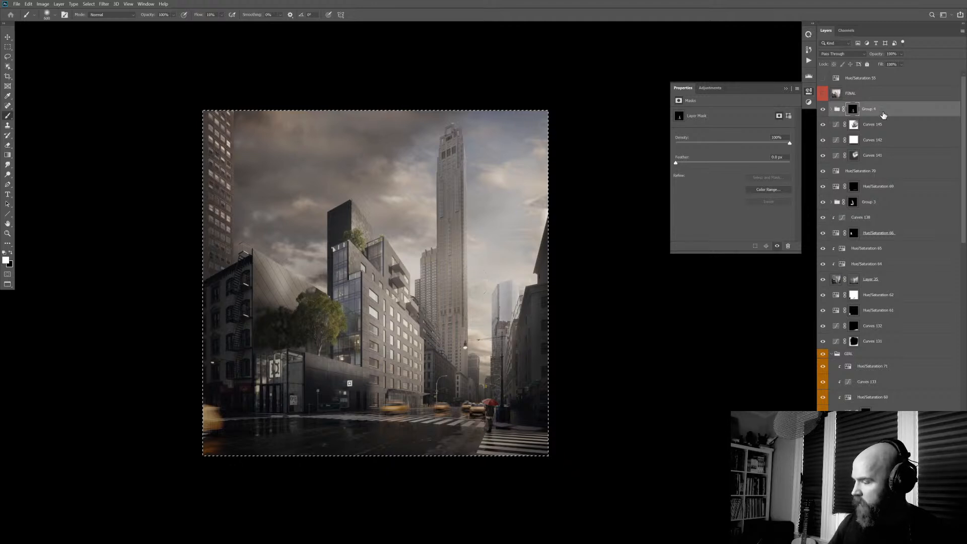
key(ctrl+2)
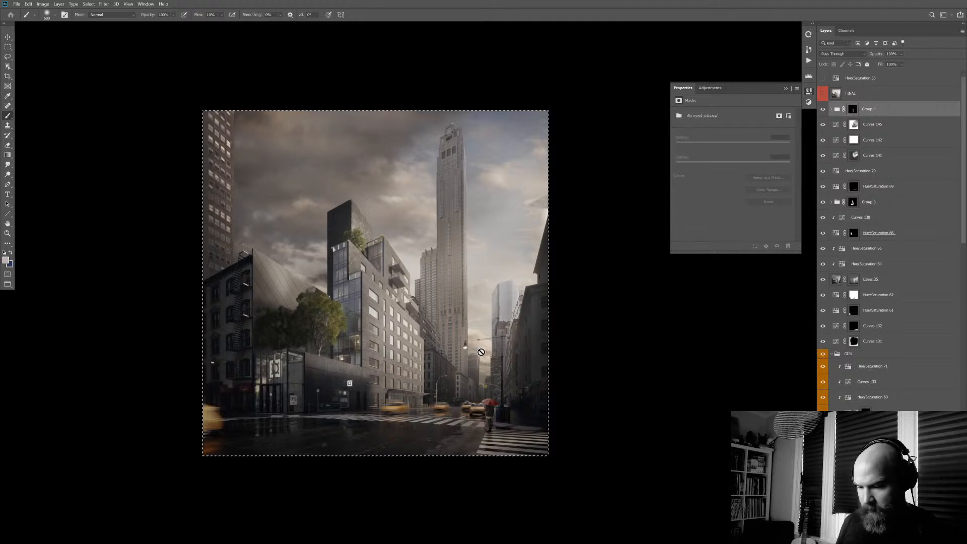
key(ctrl+shift+alt+e)
- Inspect the dark clouds up close on the merged copy, delete that layer, and return to viewing the overall image
key(ctrl+d)
key(v)
drag(306, 149, 363, 96)
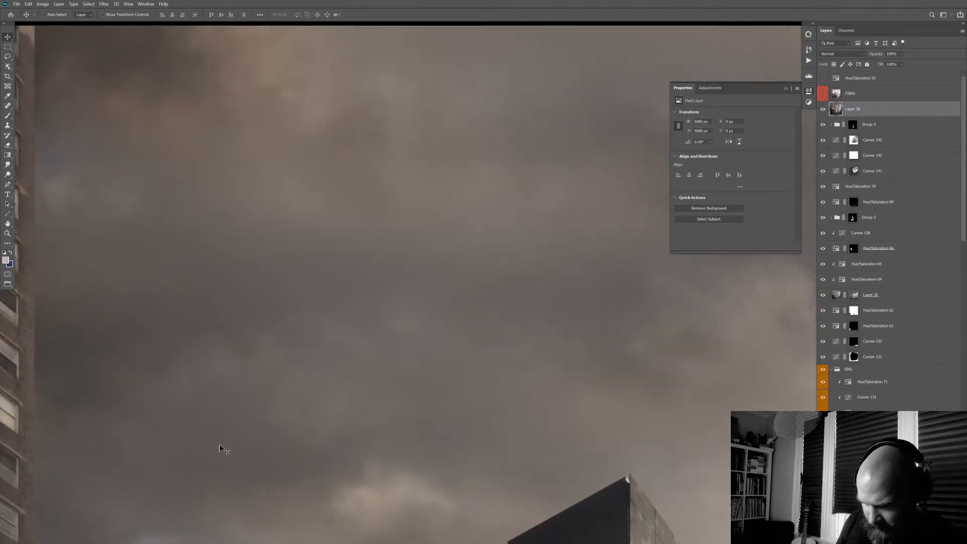
drag(485, 258, 480, 280)
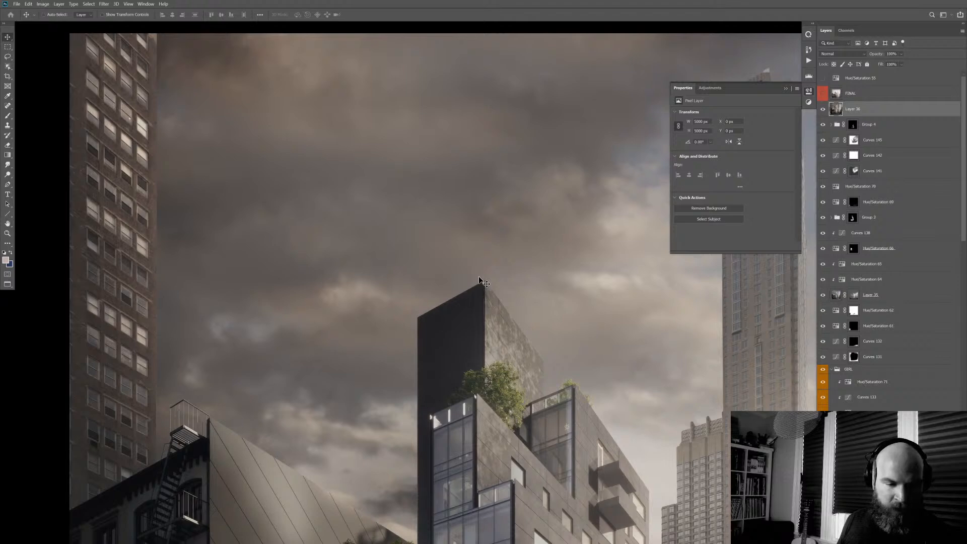
key(Delete)
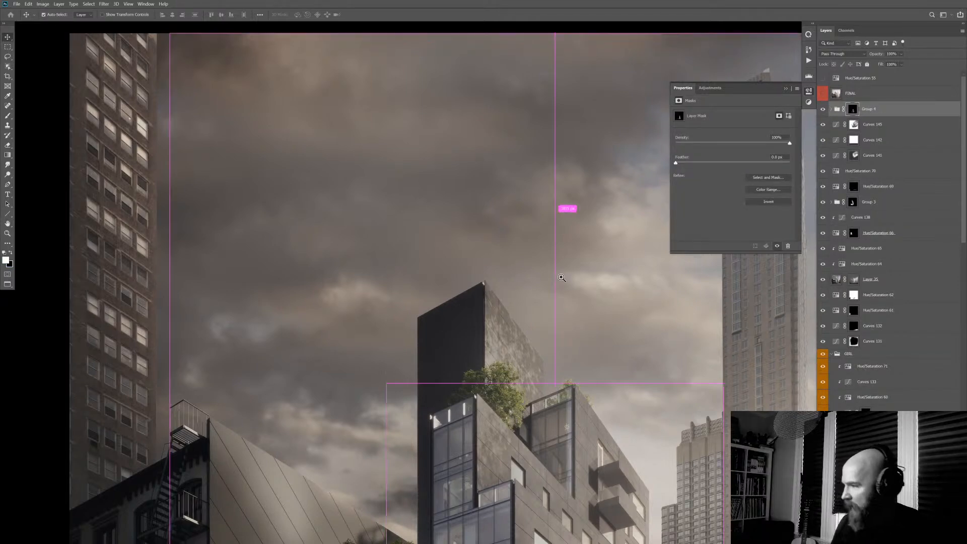
drag(561, 280, 479, 220)
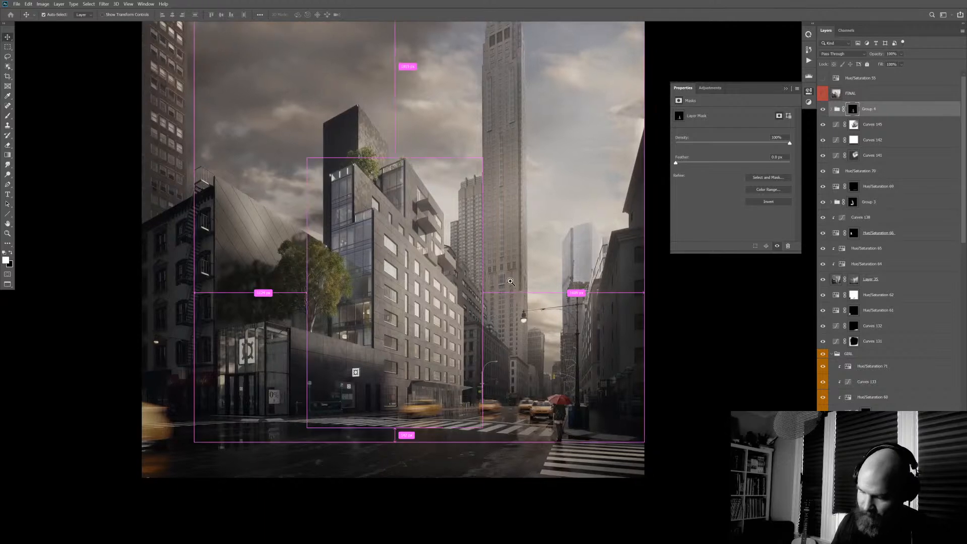
scroll(505, 334, up, 1)
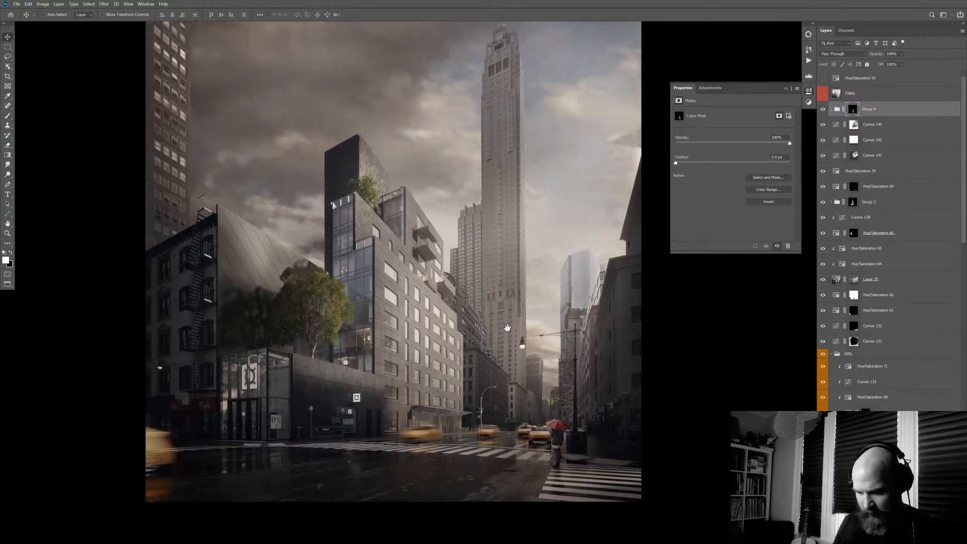
- Load the base render's building mask as a selection and add a Curves adjustment masked to it directly above Group 4
scroll(506, 333, down, 1)
scroll(544, 378, up, 2)
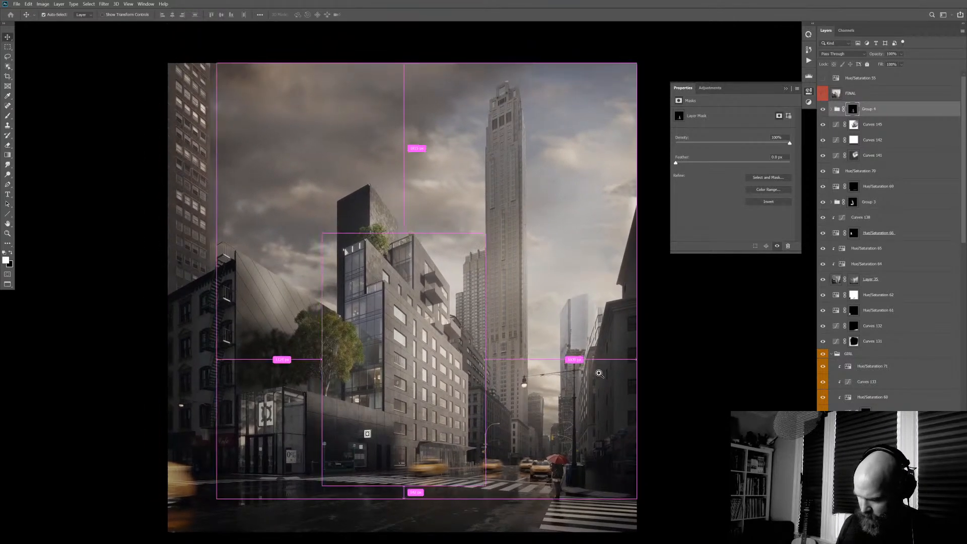
scroll(604, 376, down, 1)
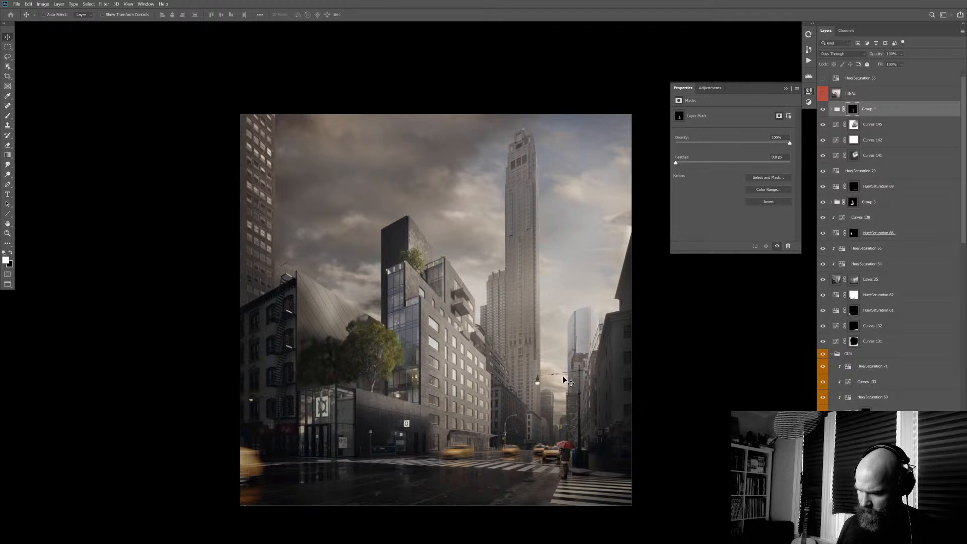
scroll(496, 289, down, 1)
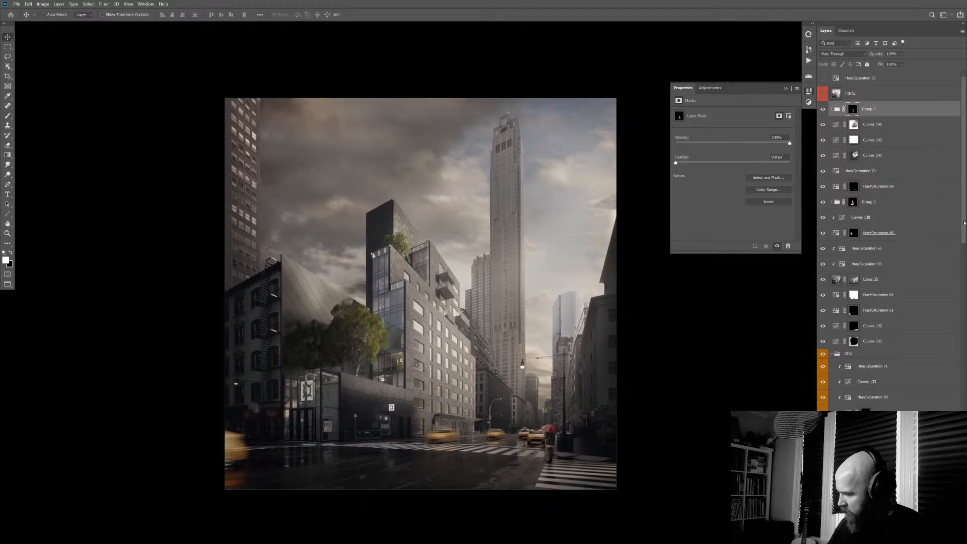
drag(965, 222, 965, 377)
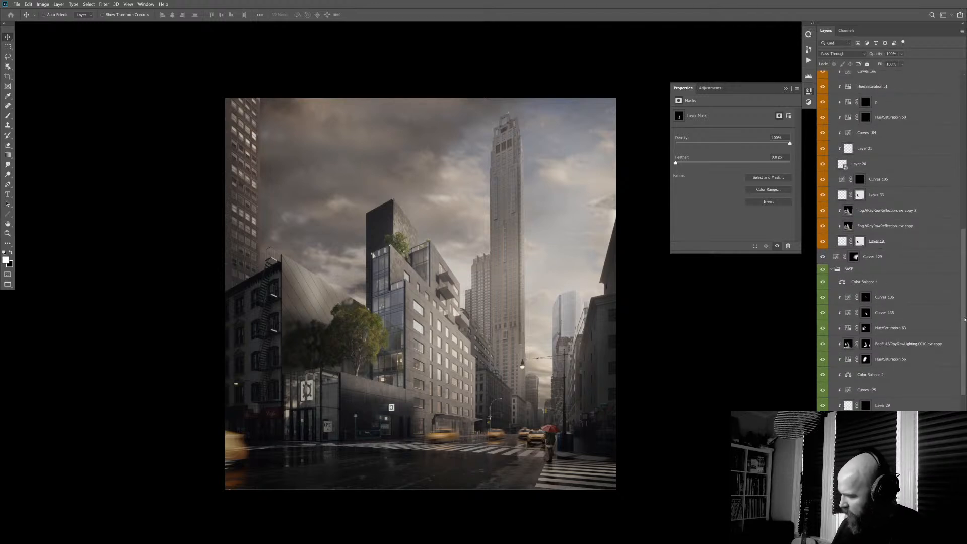
scroll(965, 319, down, 3)
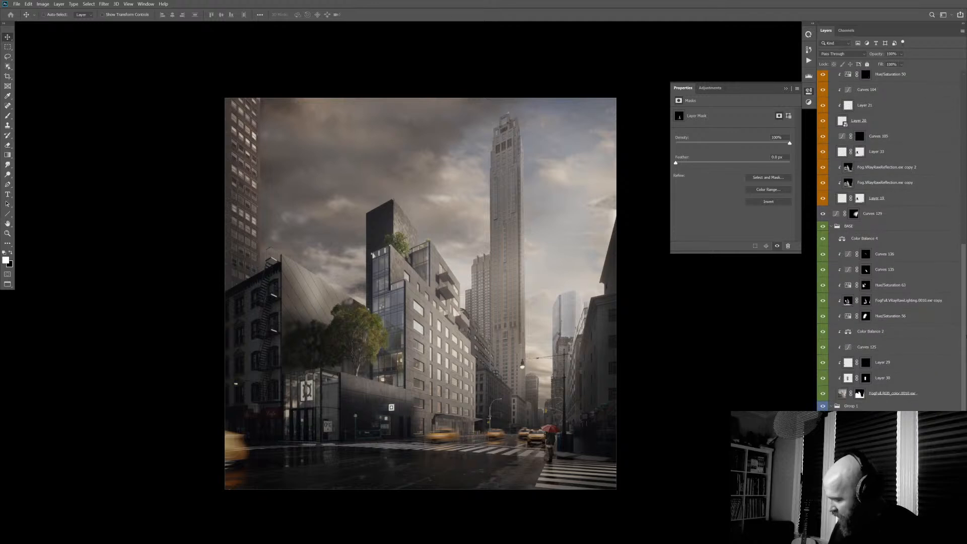
drag(966, 336, 964, 157)
ctrl+click(861, 398)
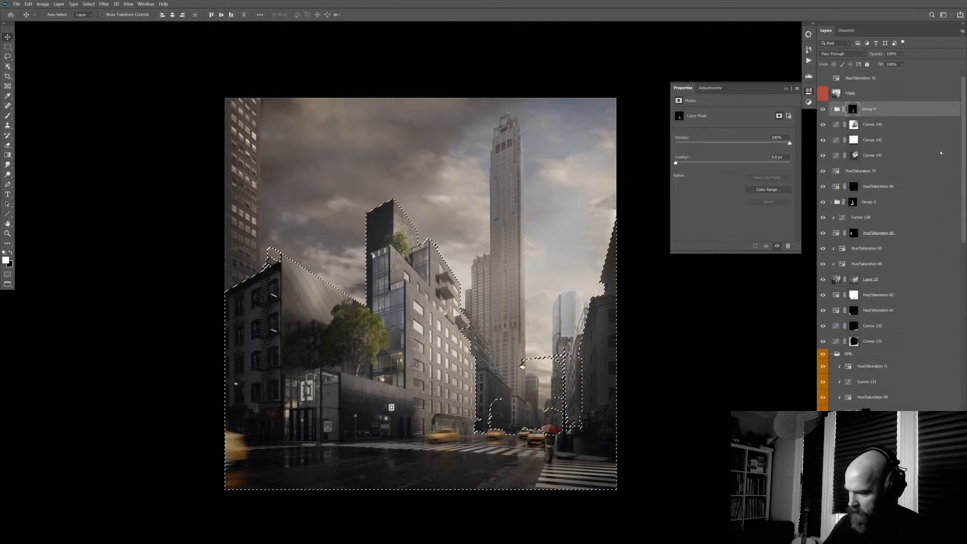
key(ctrl+shift+m)
key(Return)
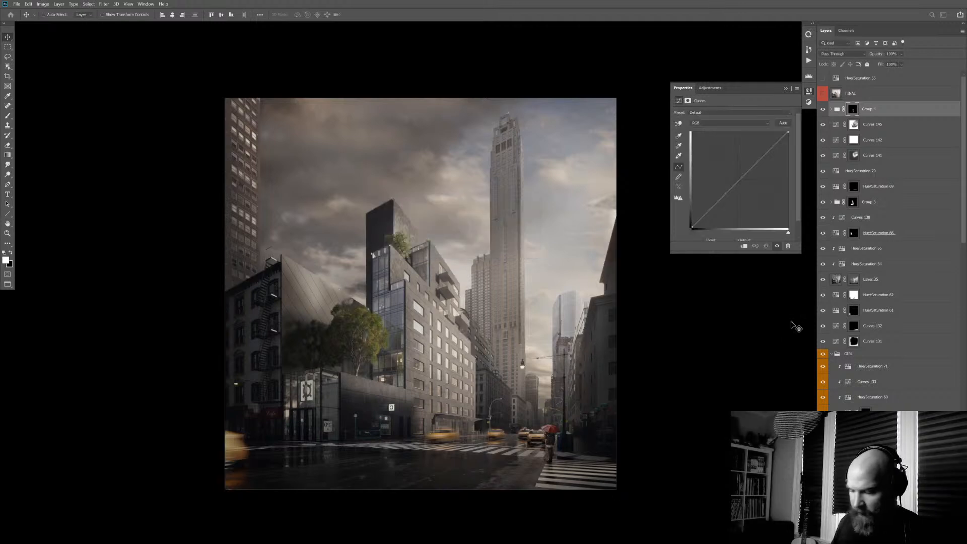
- Darken the masked buildings and street by lowering the new Curves' white point and pulling its midtones down
drag(788, 132, 788, 150)
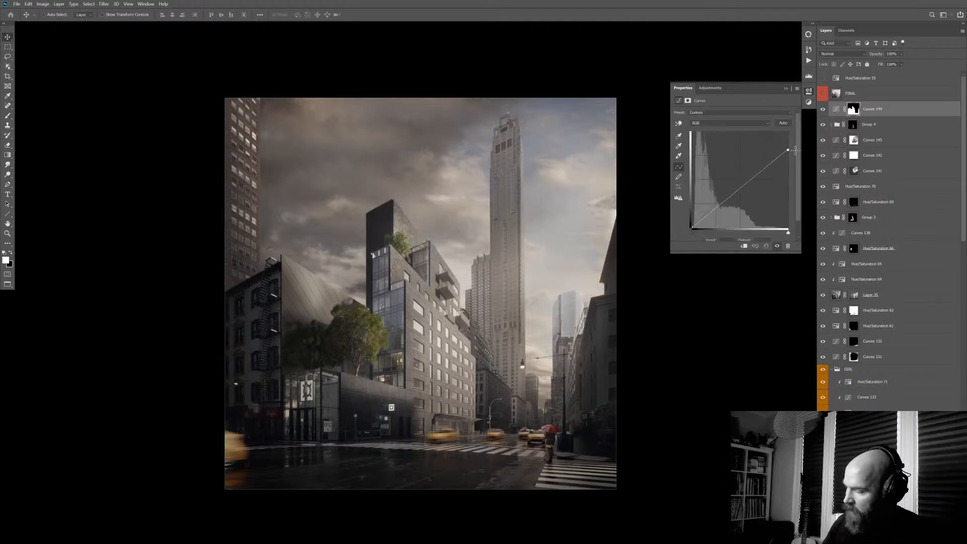
click(746, 193)
drag(746, 193, 746, 194)
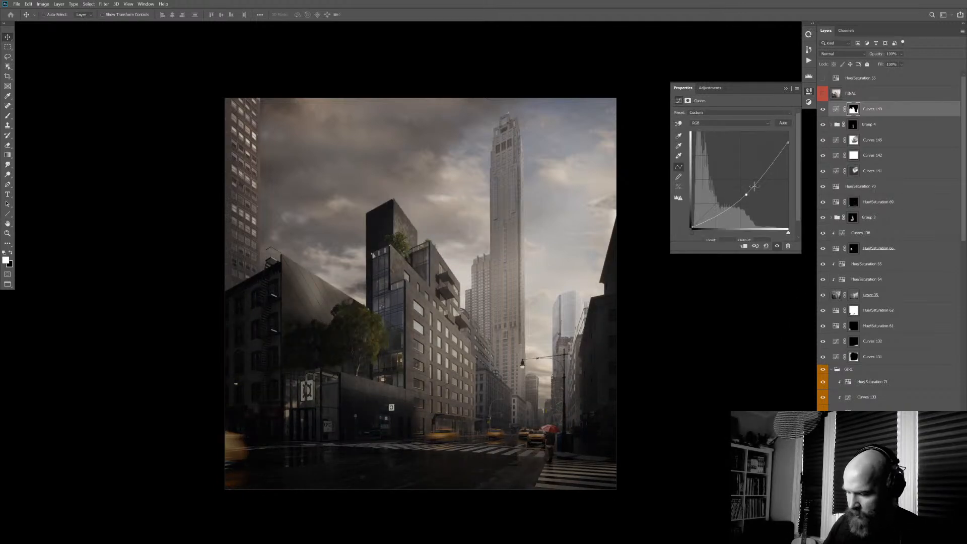
drag(789, 150, 789, 155)
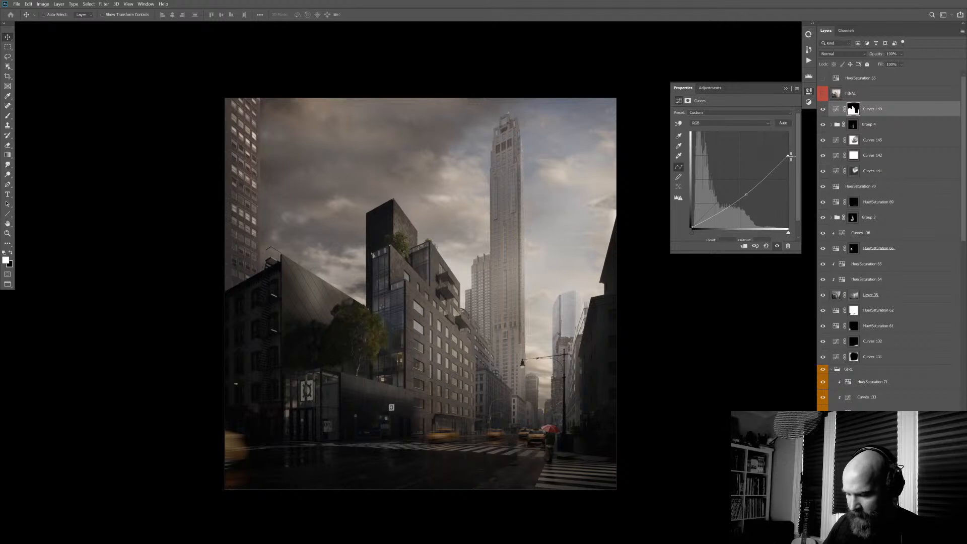
drag(746, 194, 749, 198)
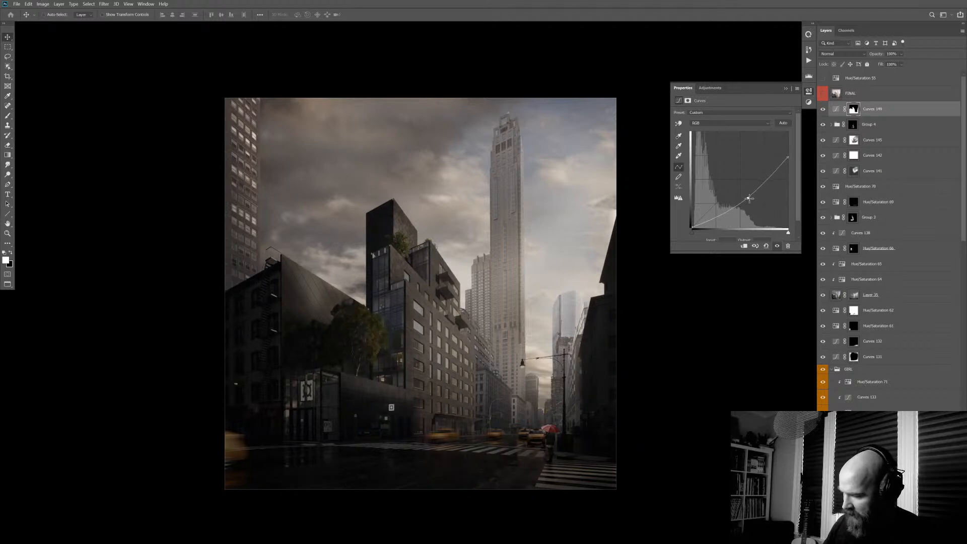
- Group the new Curves, transfer its building mask to the group, and give the Curves its own black mask
key(ctrl+g)
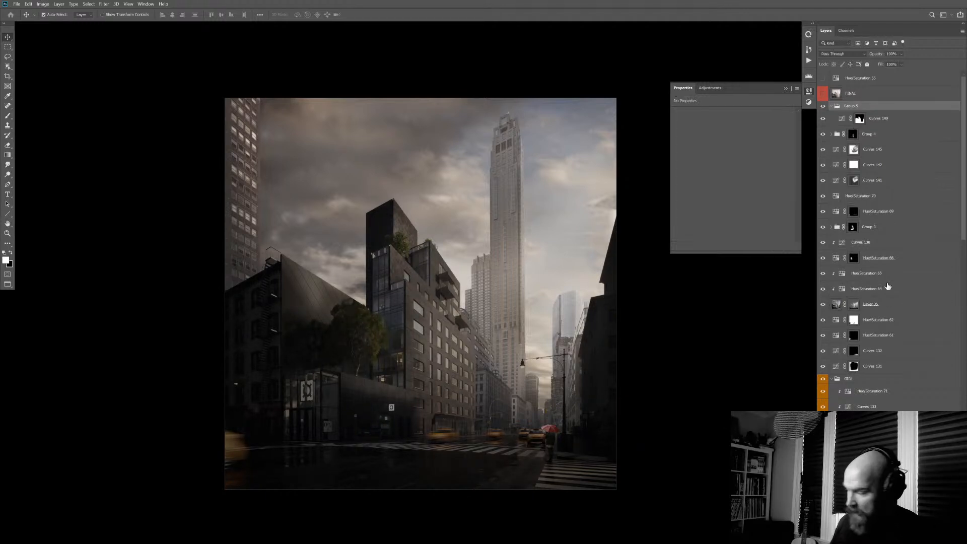
drag(860, 121, 857, 107)
click(866, 125)
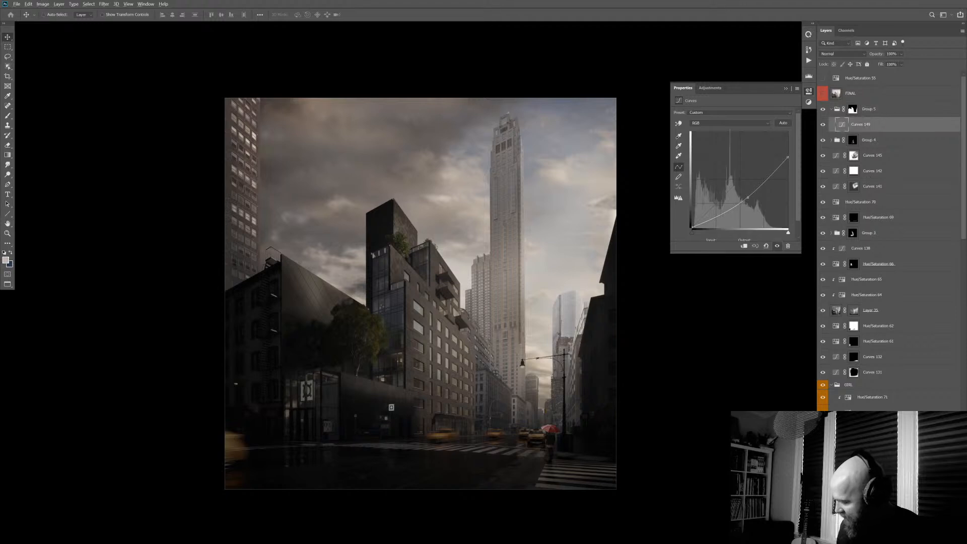
alt+click(880, 539)
key(s)
key(bracketright)
key(bracketright)
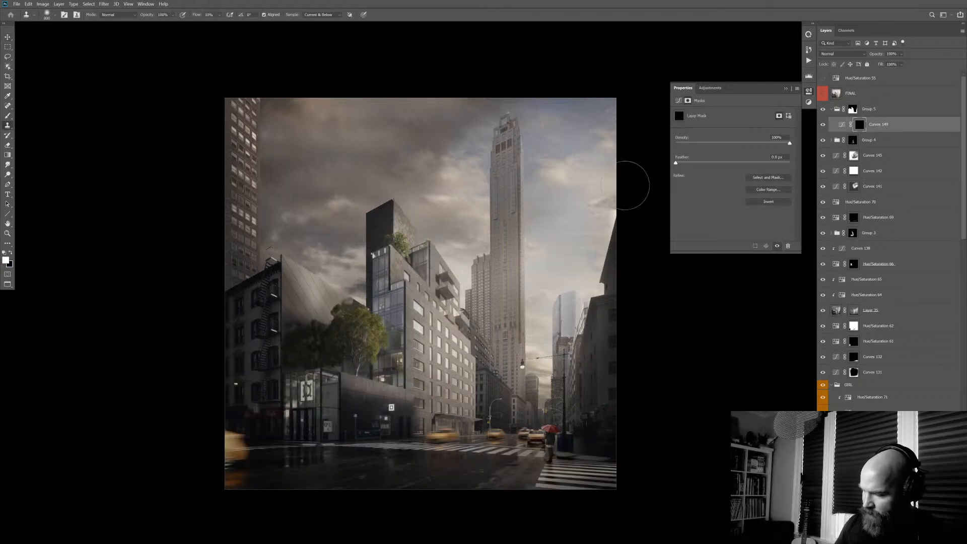
key(x)
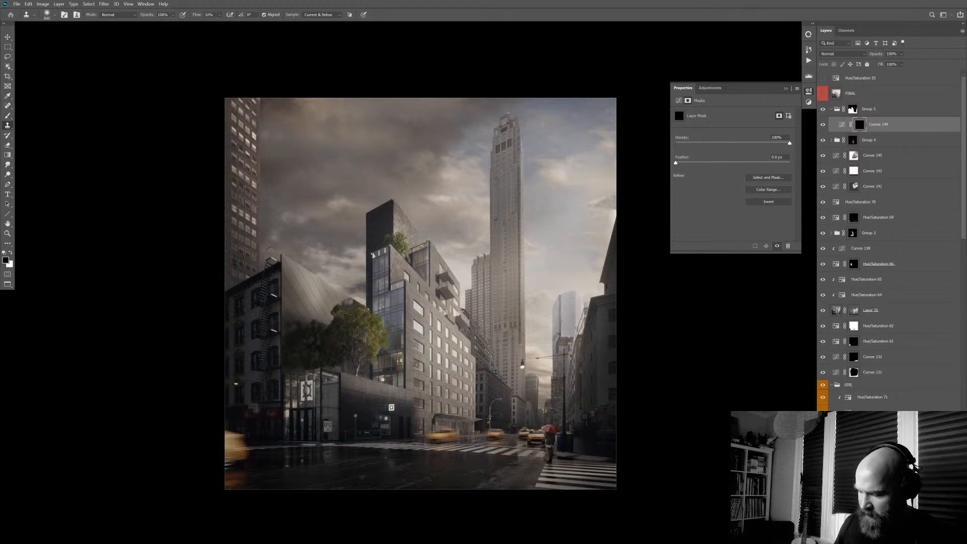
click(401, 223)
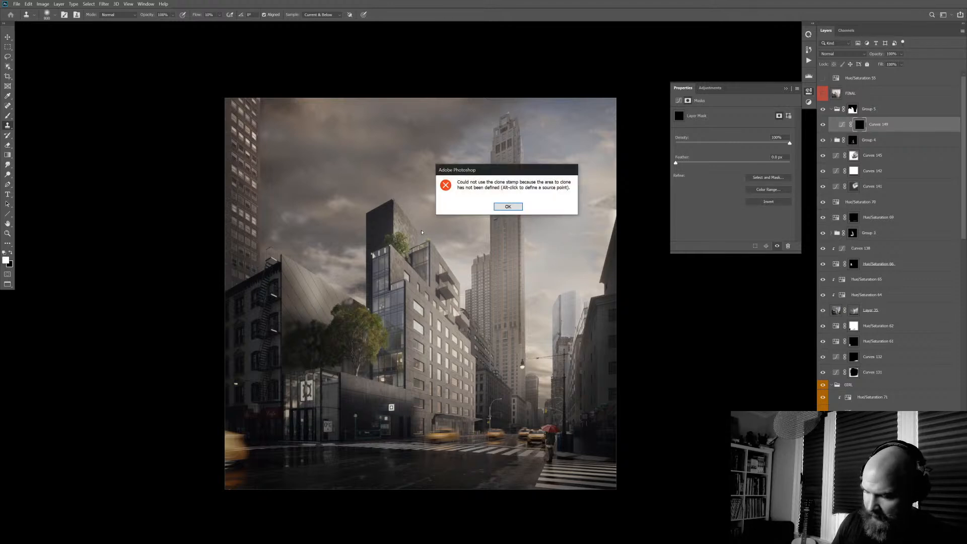
key(Return)
- Paint the darkening Curves' mask softly in white over the main building's roof block, facade and lower part, using 10% flow
key(b)
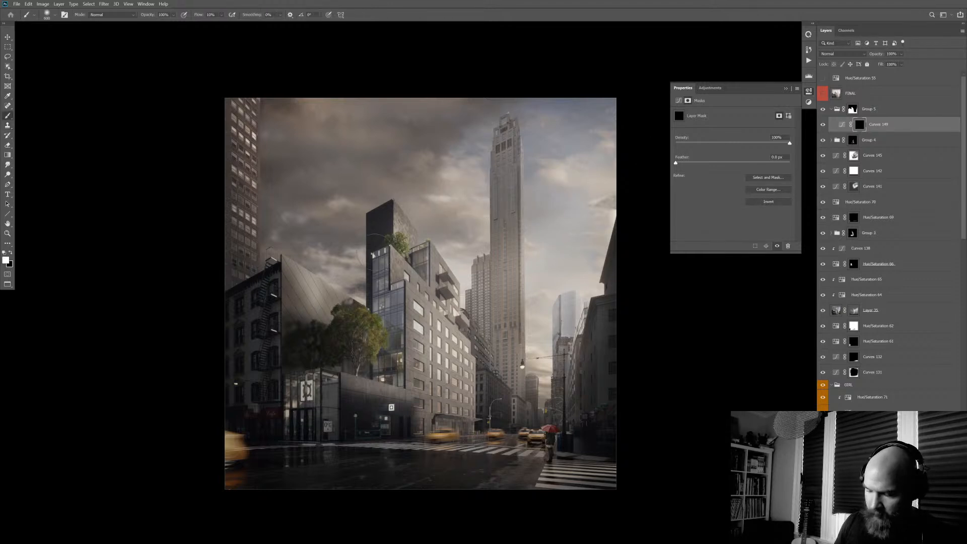
mouse_move(406, 235)
mouse_down()
mouse_move(410, 241)
mouse_move(402, 209)
mouse_up()
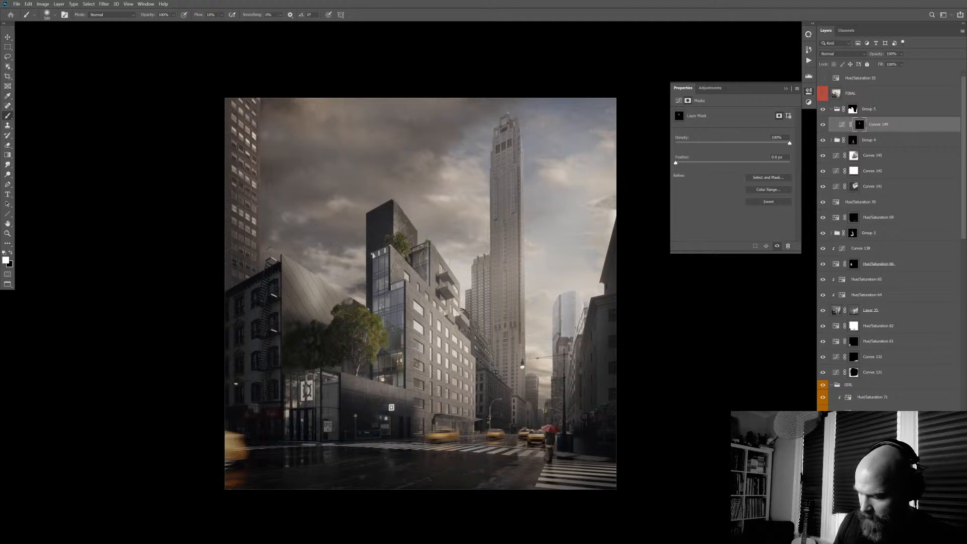
key(bracketright)
mouse_move(437, 293)
mouse_down()
mouse_move(403, 271)
mouse_move(435, 276)
mouse_move(400, 325)
mouse_move(456, 302)
mouse_move(461, 340)
mouse_move(414, 340)
mouse_move(395, 287)
mouse_move(393, 229)
mouse_up()
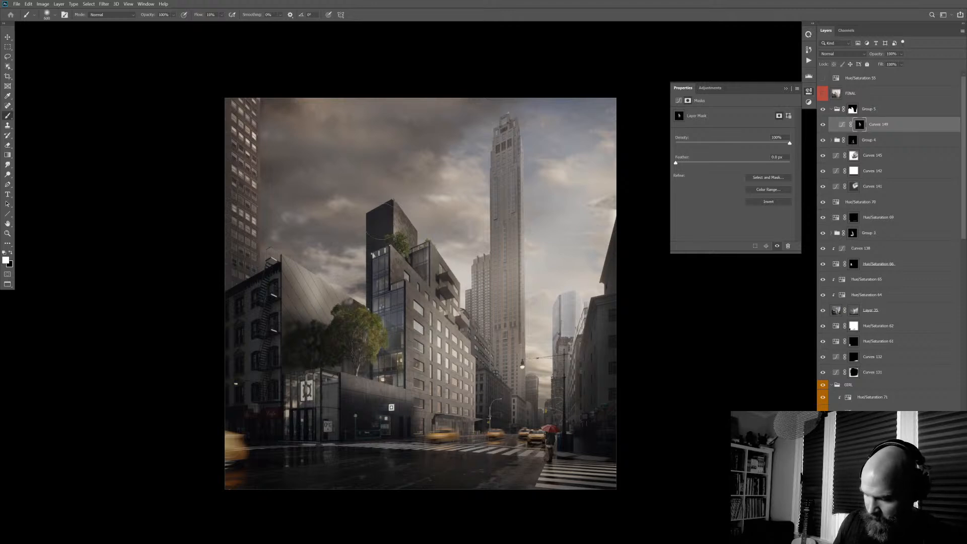
key(x)
key(x)
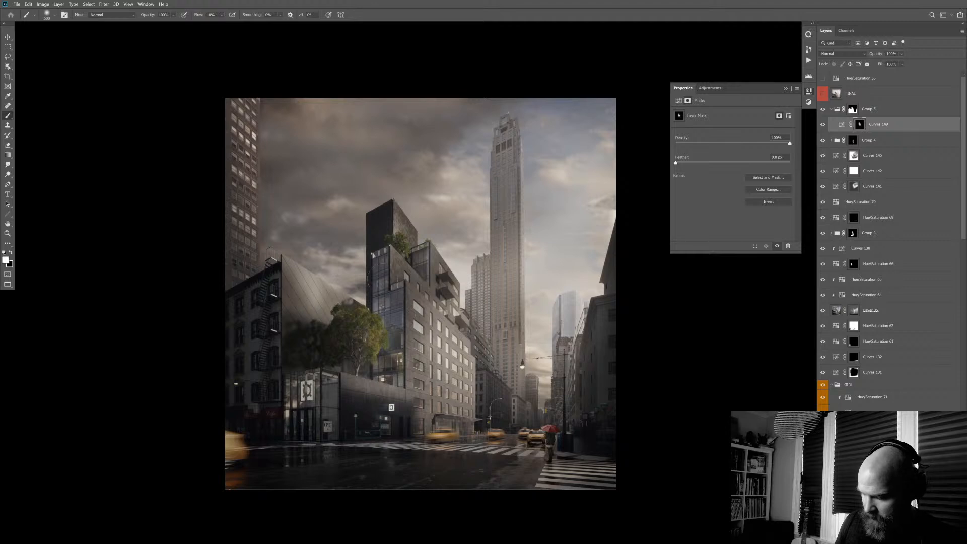
mouse_move(383, 357)
mouse_down()
mouse_move(385, 339)
mouse_move(385, 370)
mouse_up()
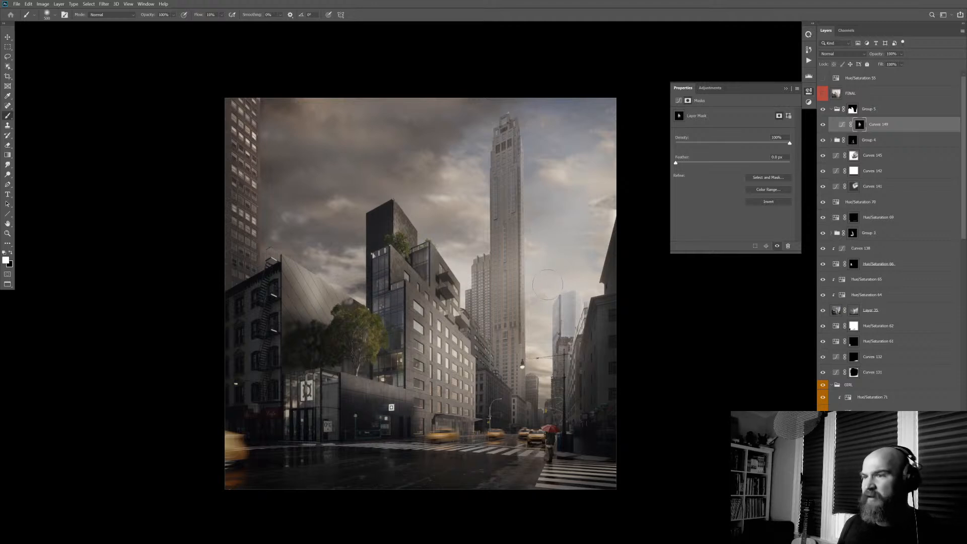
key(x)
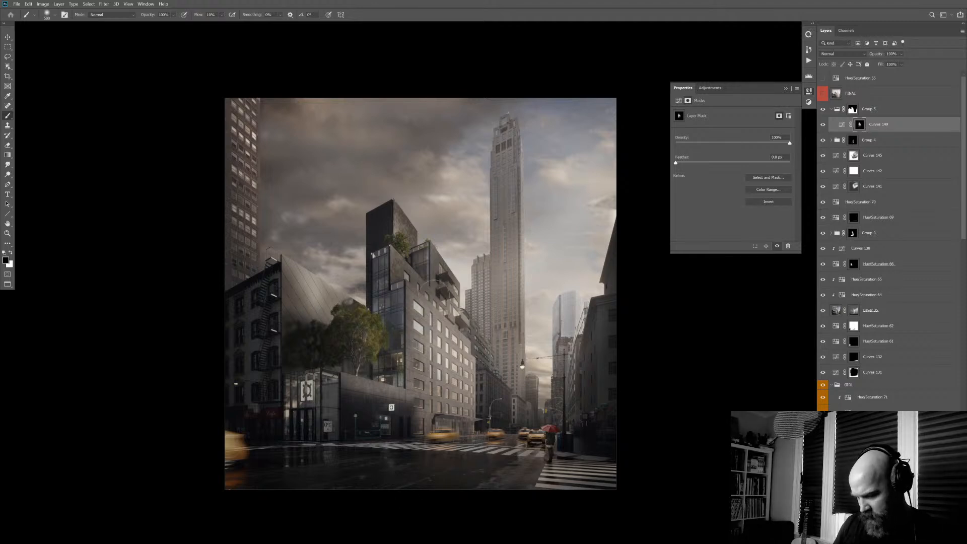
key(x)
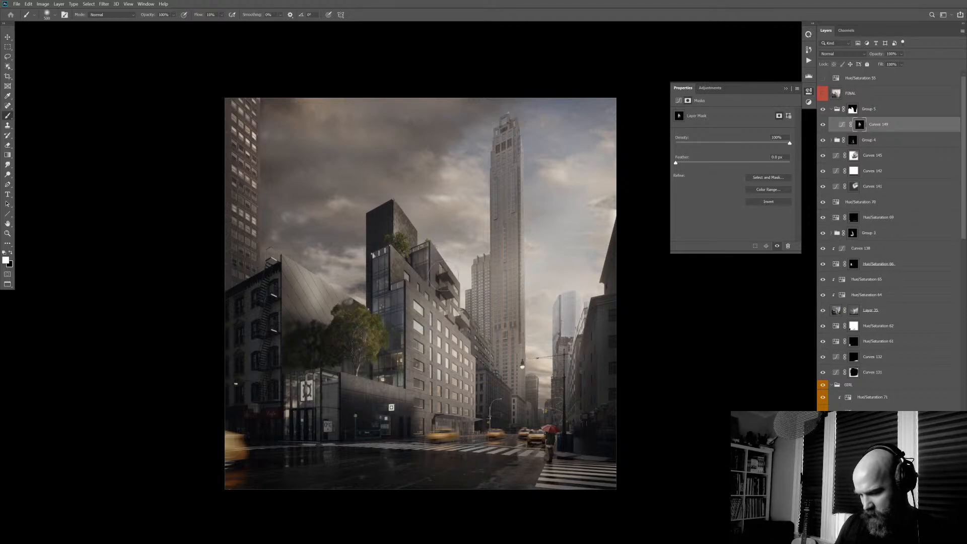
key(x)
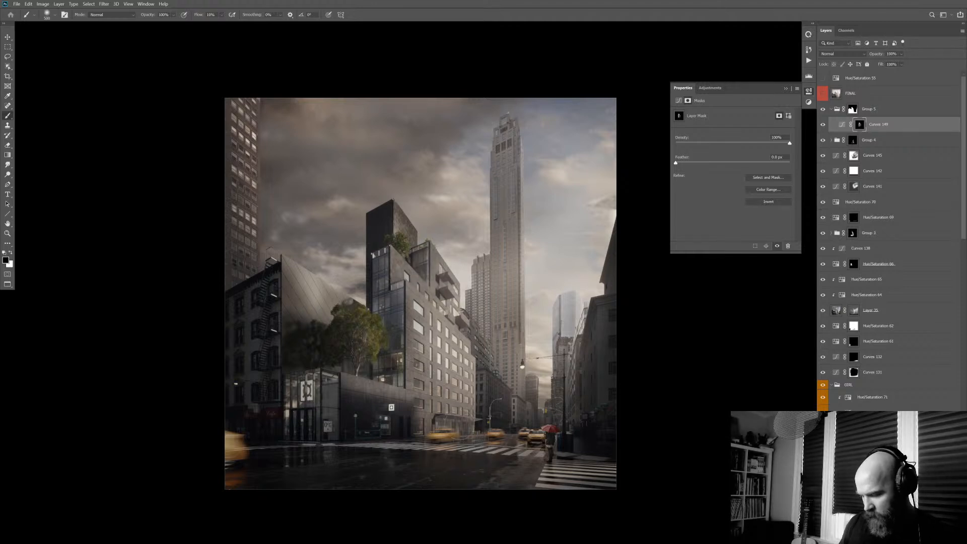
- Soften the main building's darkening by raising the white point and midtones of the Curves inside Group 5
click(842, 124)
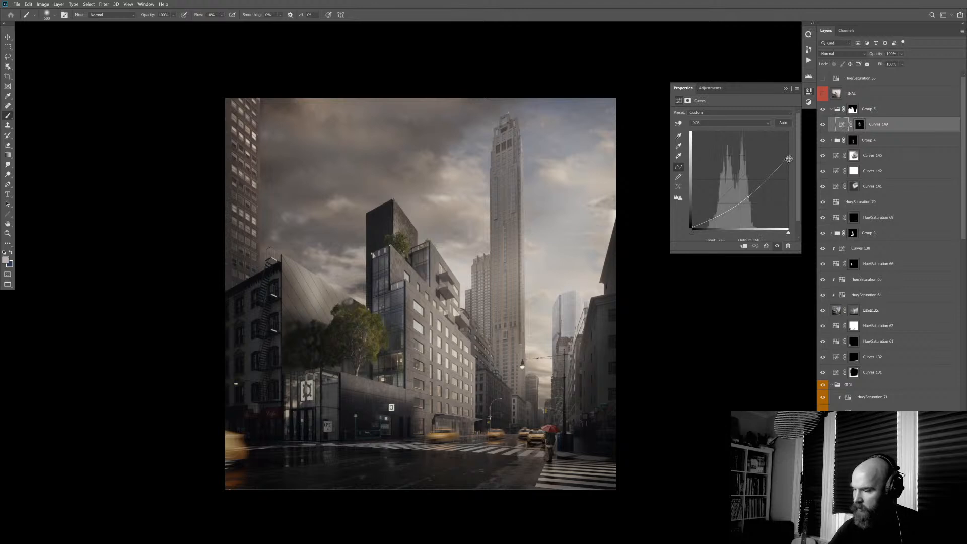
drag(789, 160, 788, 148)
drag(748, 197, 748, 193)
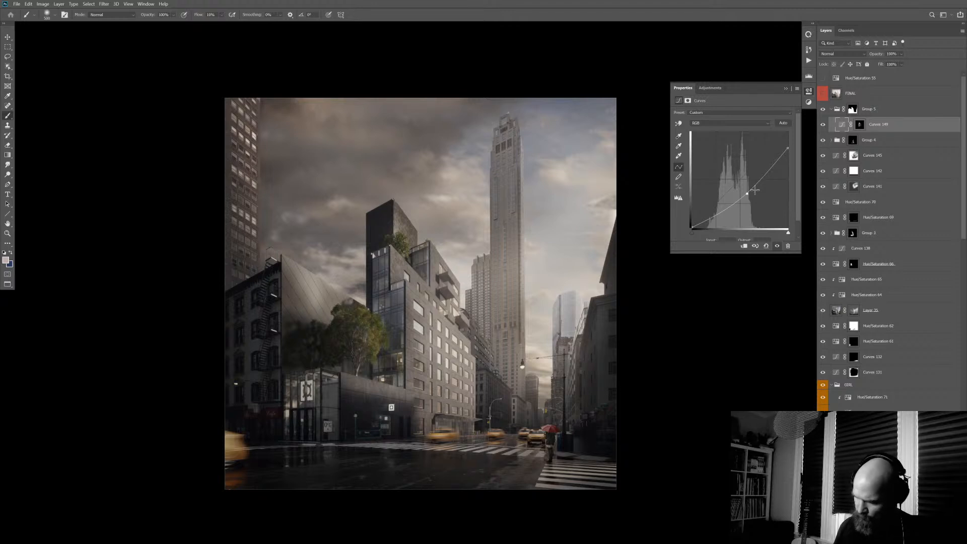
click(789, 246)
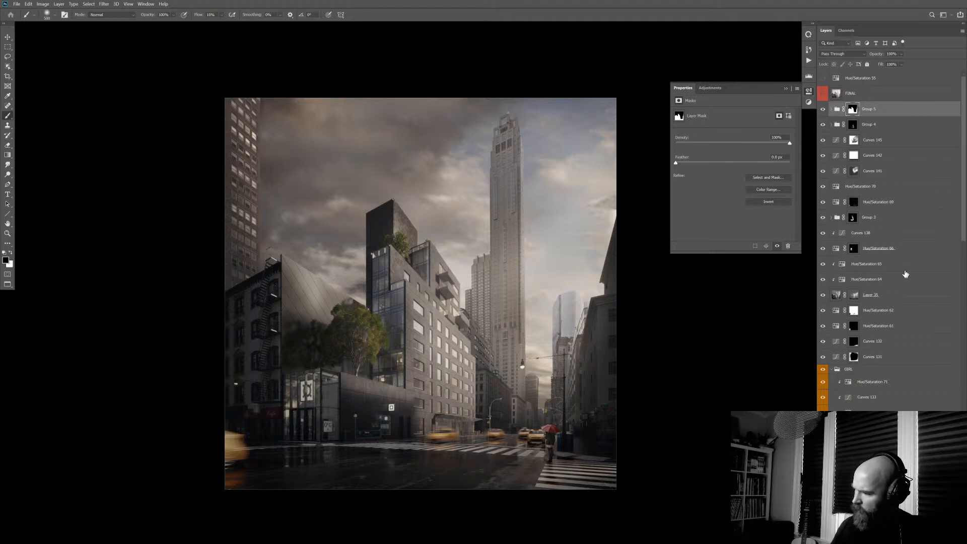
- Compare the current dark grade with the FINAL layer's foggy version by toggling that layer's visibility
click(824, 94)
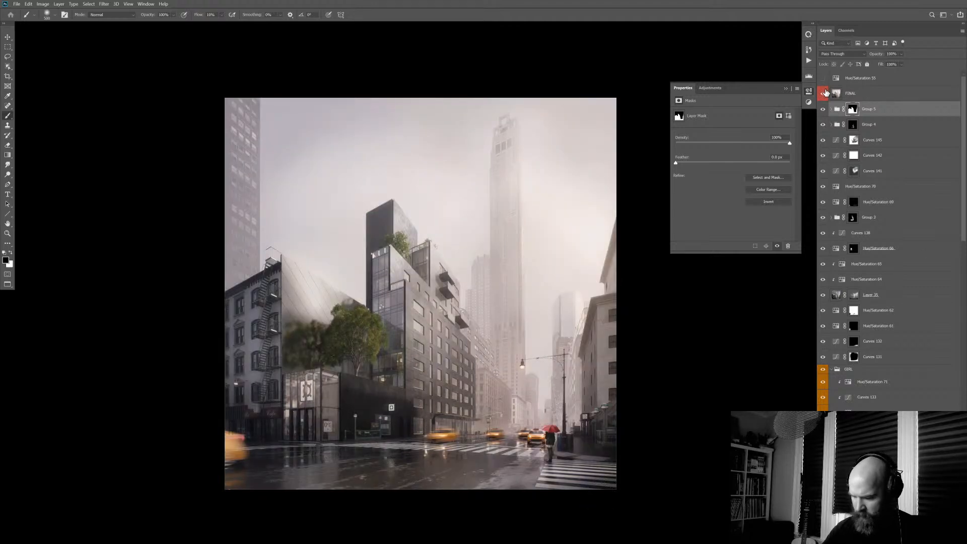
click(823, 93)
click(825, 93)
click(825, 93)
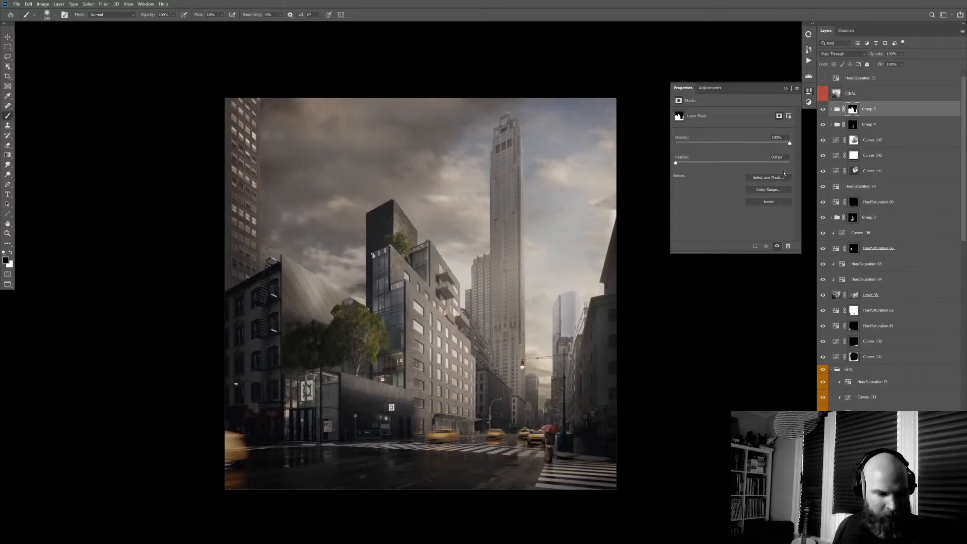
- Add a Hue/Saturation adjustment above Group 5, show the FINAL layer, and hide the new adjustment
key(ctrl+alt+u)
key(Return)
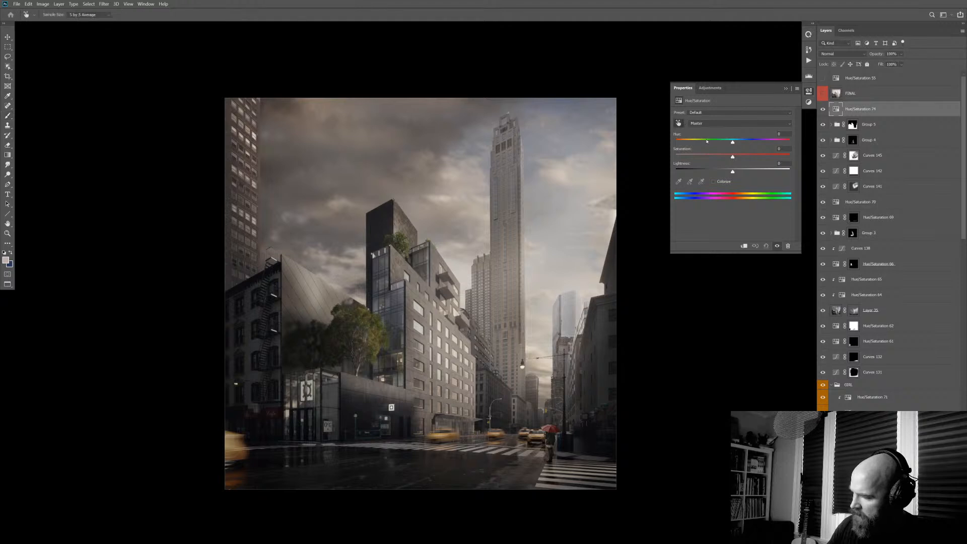
click(823, 93)
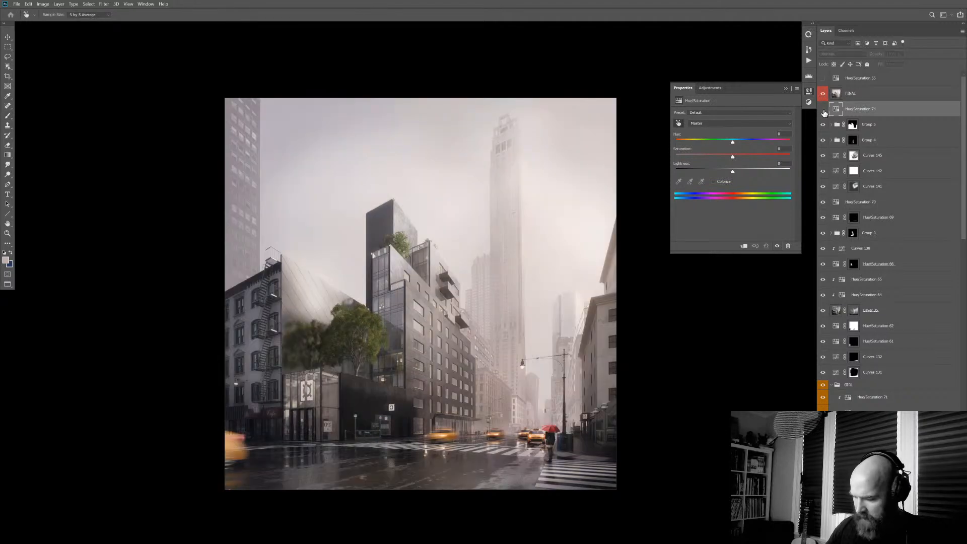
click(824, 110)
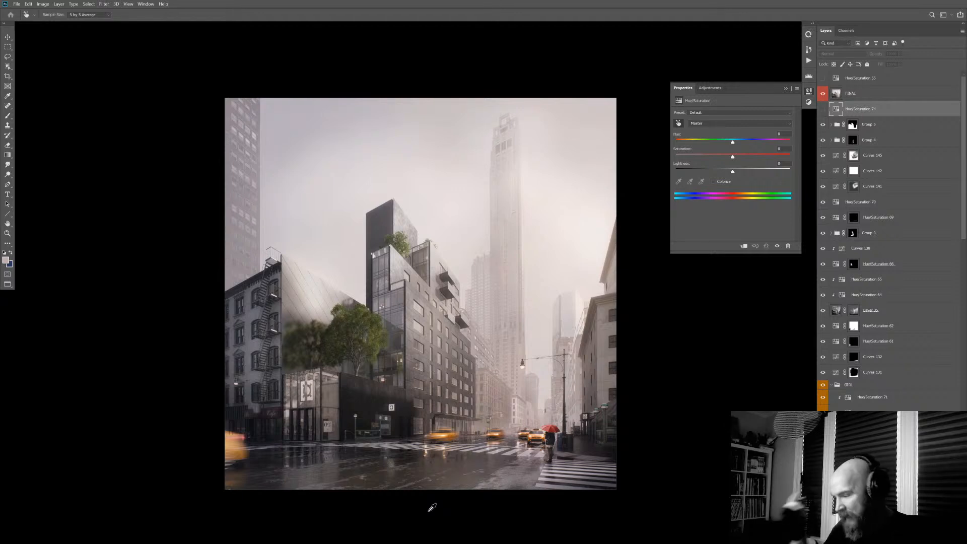
- Hide the FINAL layer to review the overall dark grade, and show it again for comparison
click(823, 94)
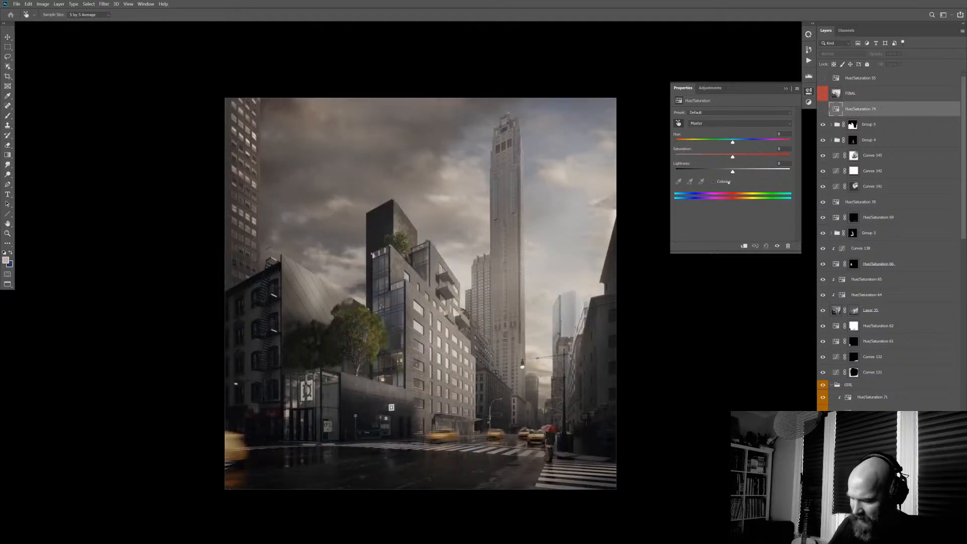
drag(509, 294, 516, 293)
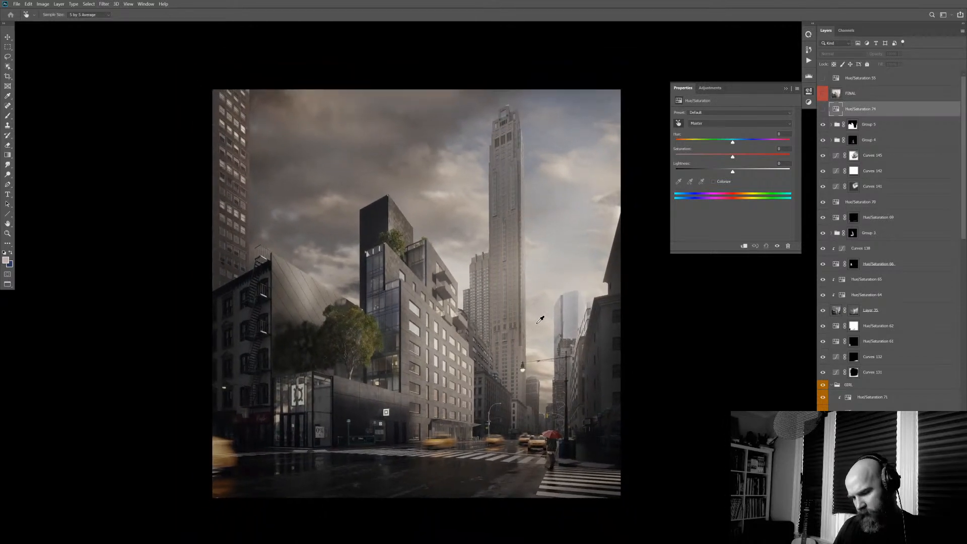
click(823, 93)
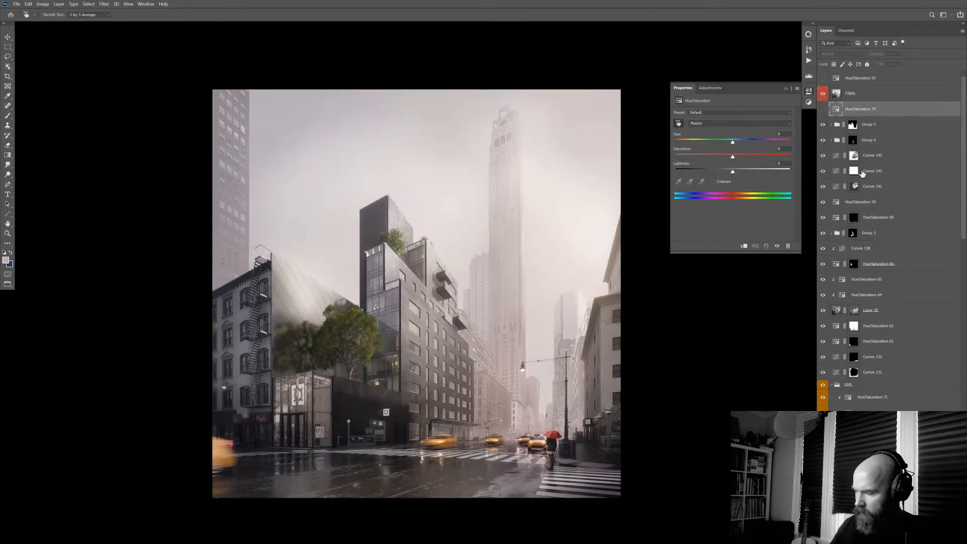
- Hide the FINAL layer and delete the unused Hue/Saturation adjustment above Group 5
key(ctrl+z)
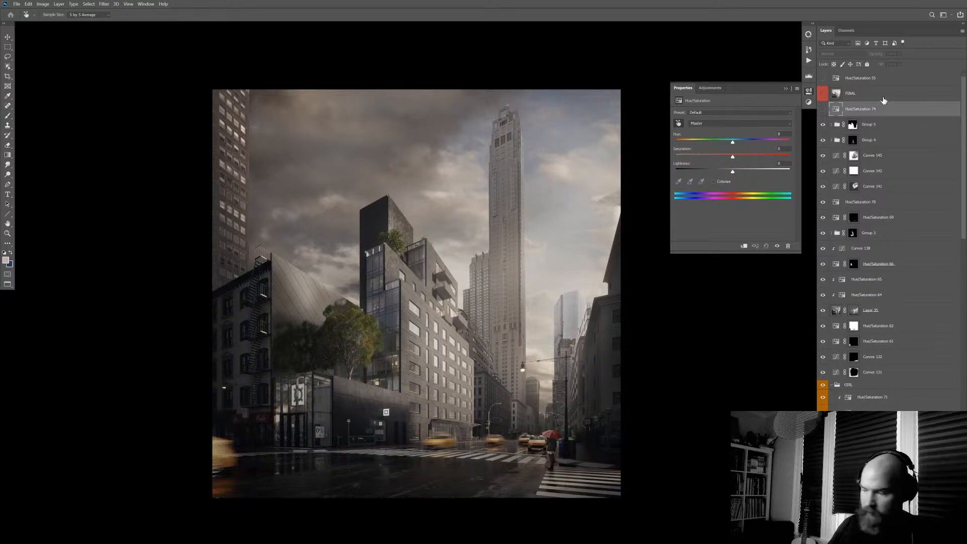
key(b)
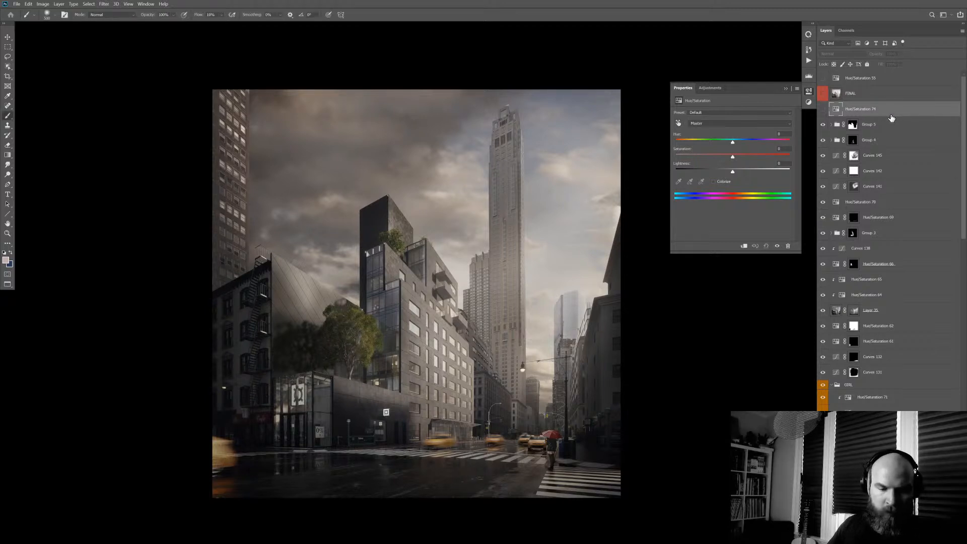
key(Delete)
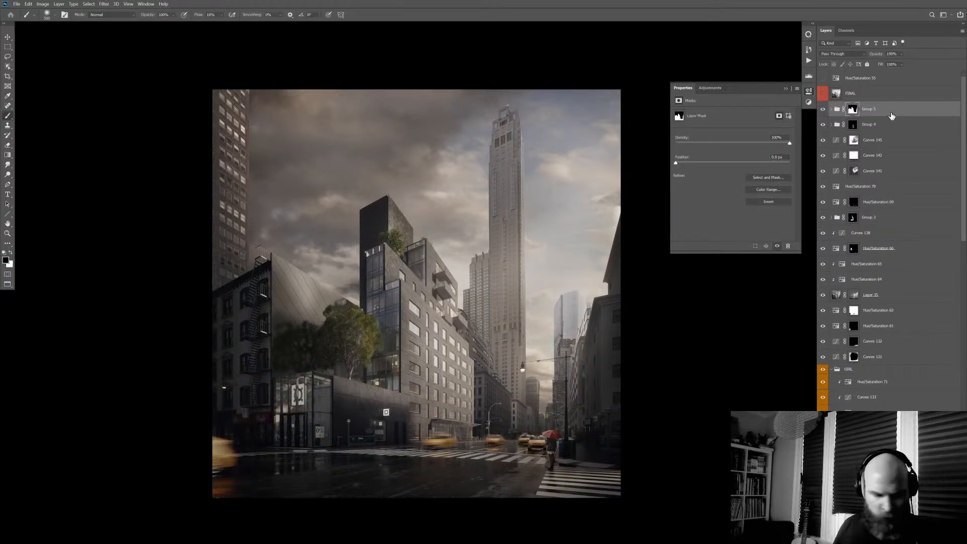
- Add a Curves adjustment above Group 5 and slightly lower the midtones of its Green channel
key(ctrl+u)
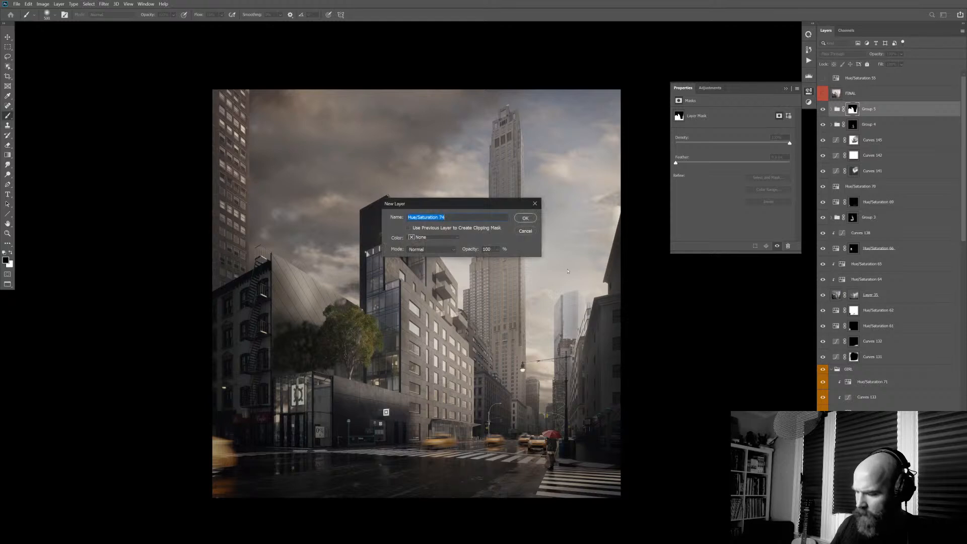
click(524, 232)
key(ctrl+m)
key(Return)
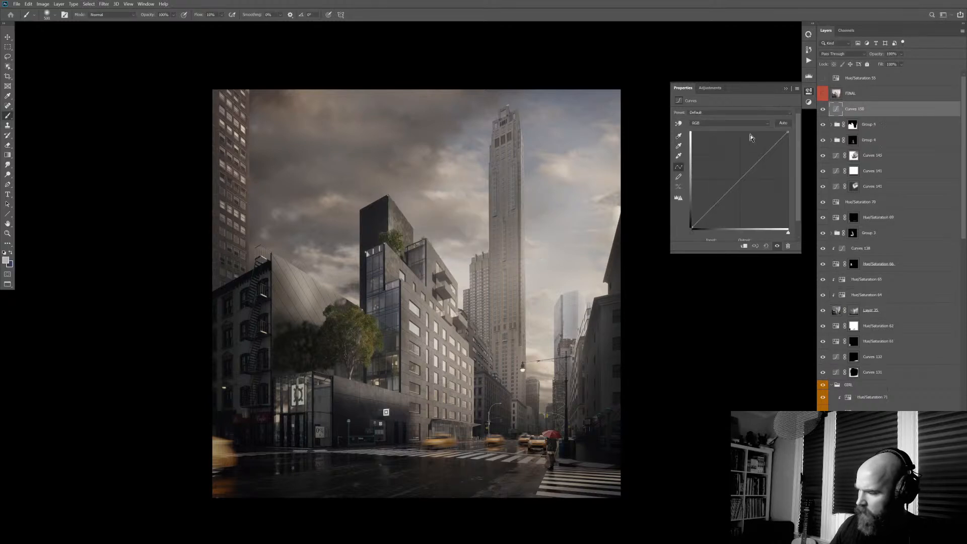
click(733, 124)
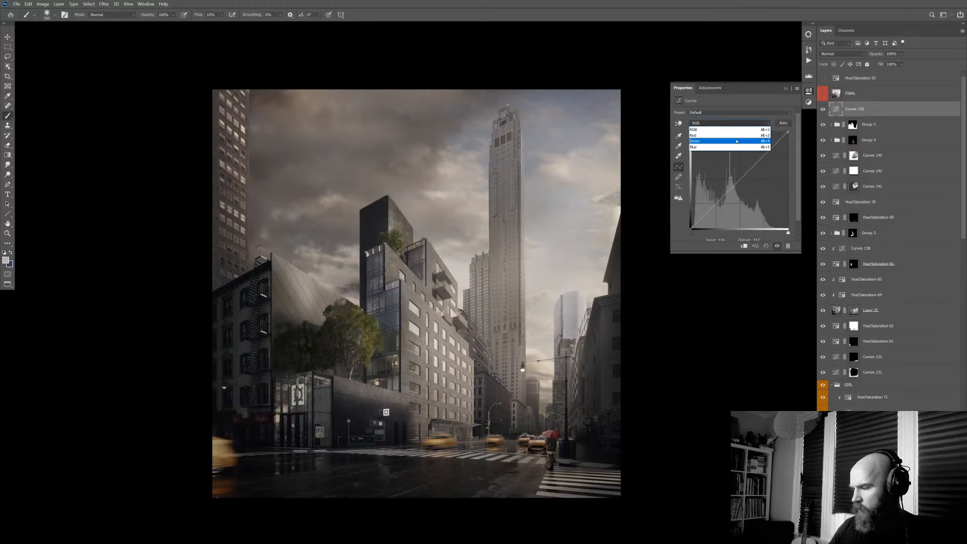
click(737, 141)
click(730, 123)
click(738, 141)
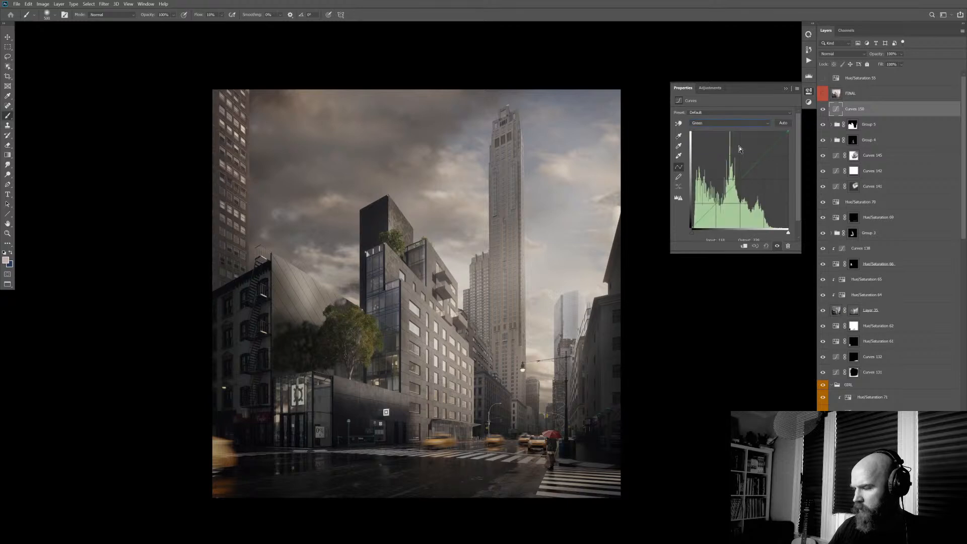
click(743, 178)
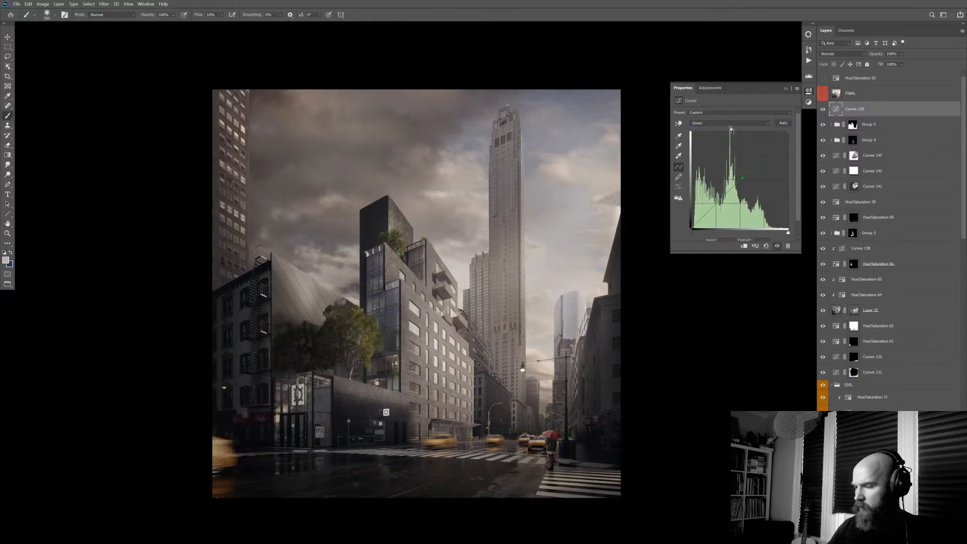
- Slightly lower the Blue channel midtones in the new Curves and compare the image with and without the adjustment
click(732, 125)
click(724, 147)
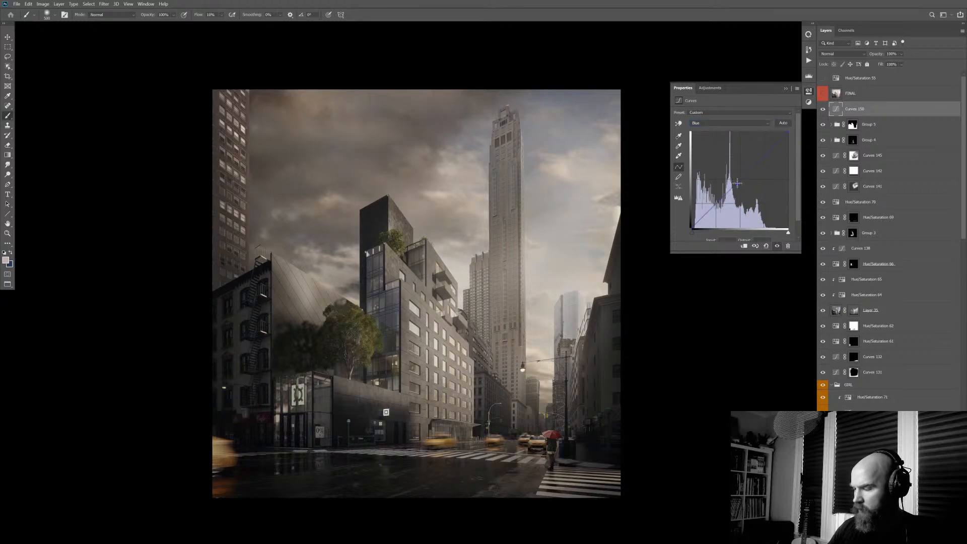
click(824, 109)
click(823, 109)
- Add a Hue/Saturation adjustment with Reds at hue +4 and saturation +17, and toggle it to compare
key(ctrl+alt+u)
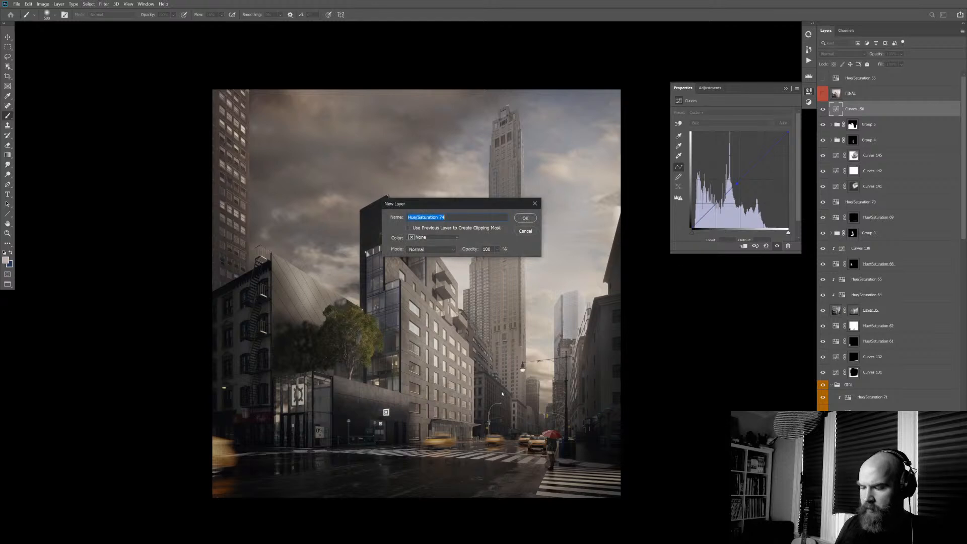
key(Return)
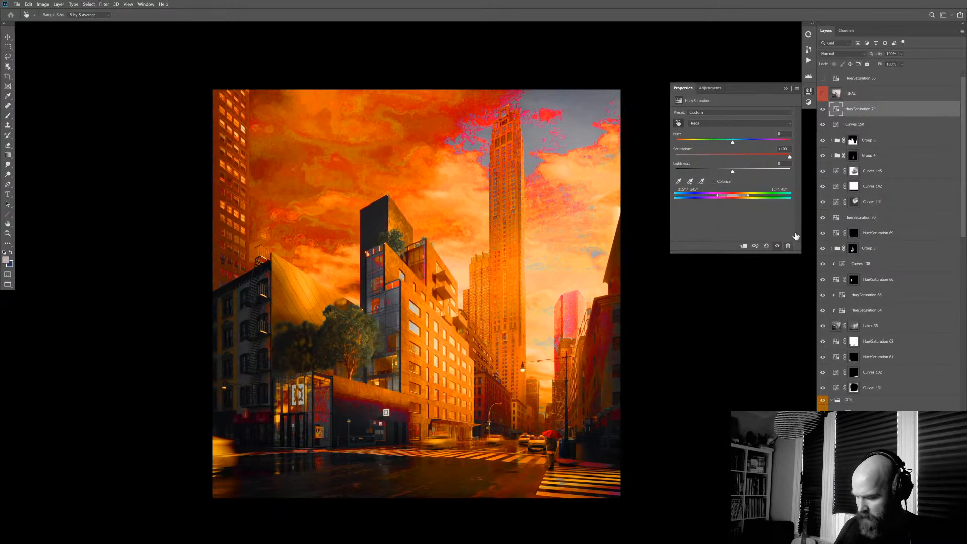
drag(790, 158, 748, 160)
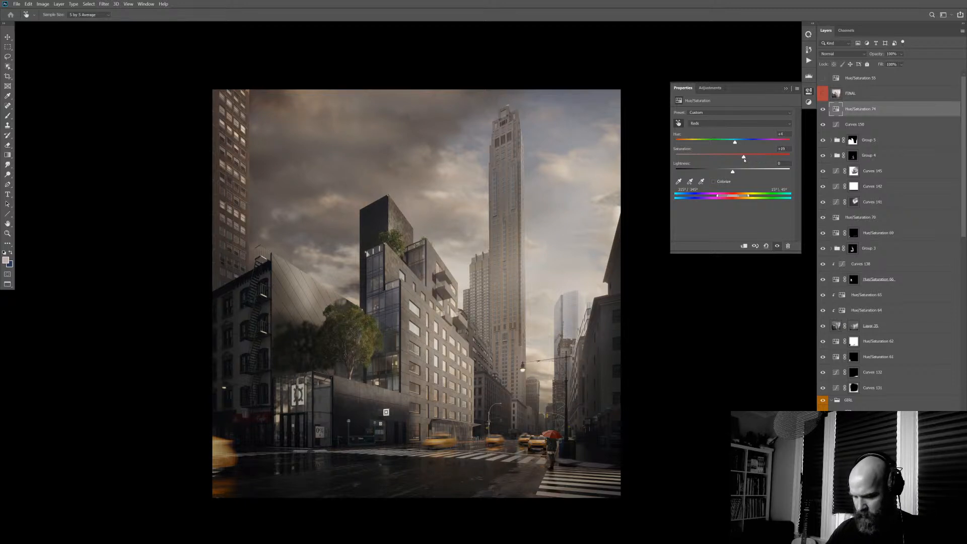
click(824, 109)
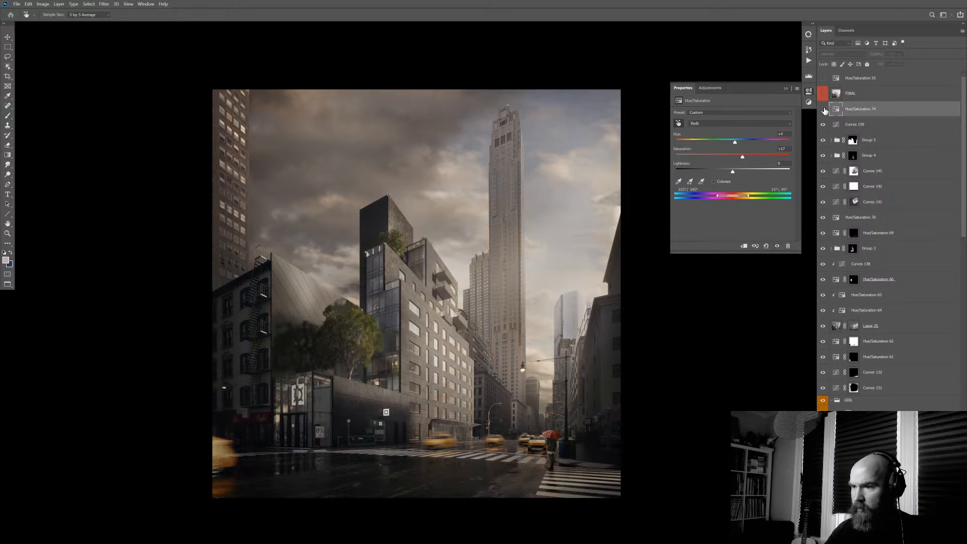
click(824, 109)
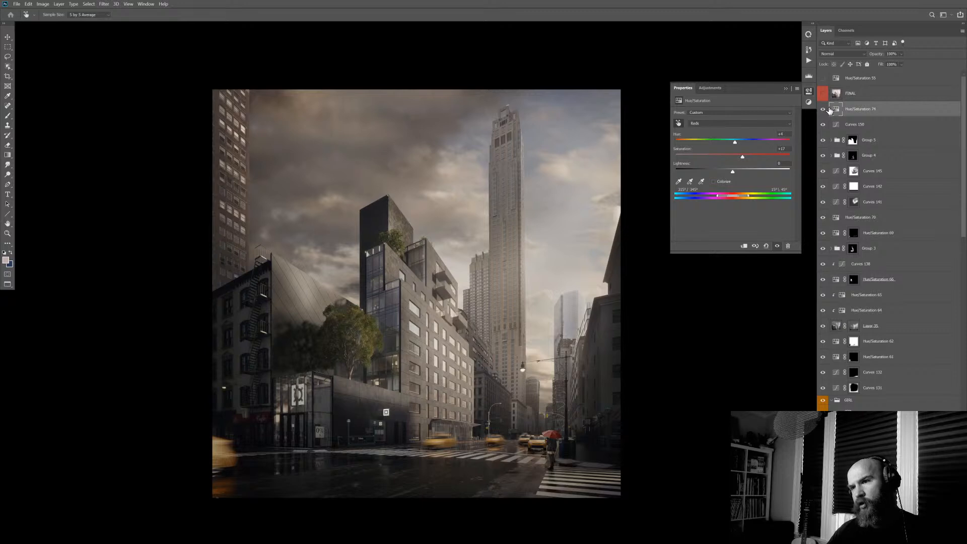
- Add a second Hue/Saturation adjustment, sample the tree foliage, and isolate its green range with saturation at +100
key(ctrl+alt+u)
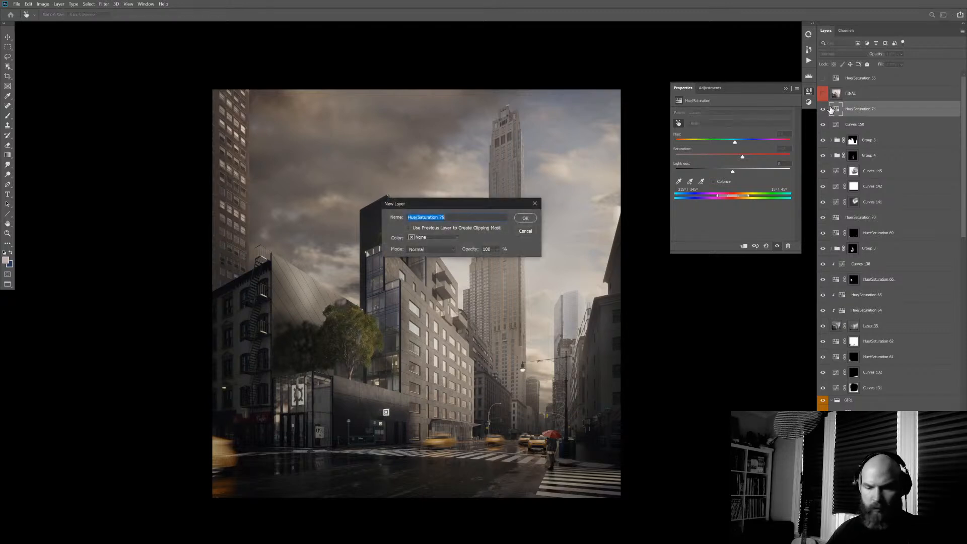
key(Return)
key(b)
click(679, 123)
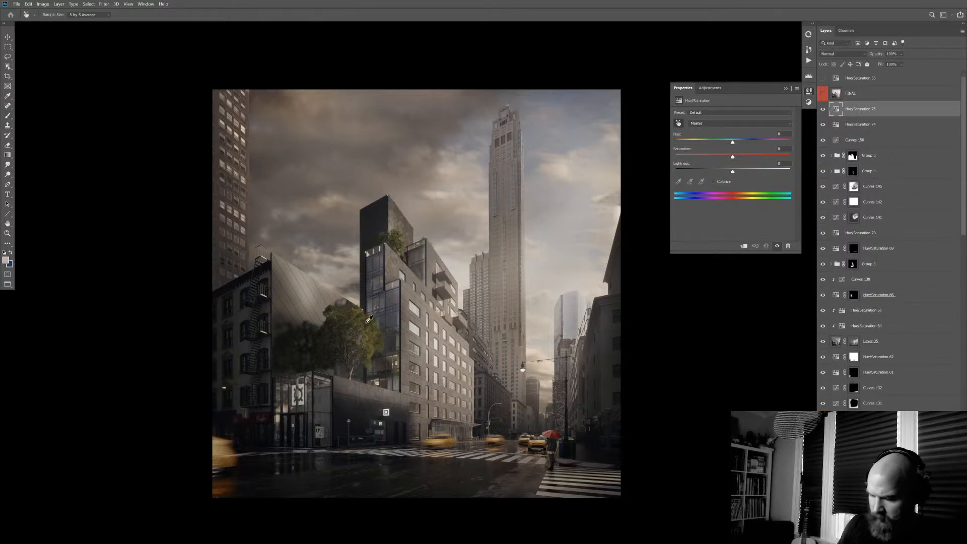
drag(373, 311, 468, 289)
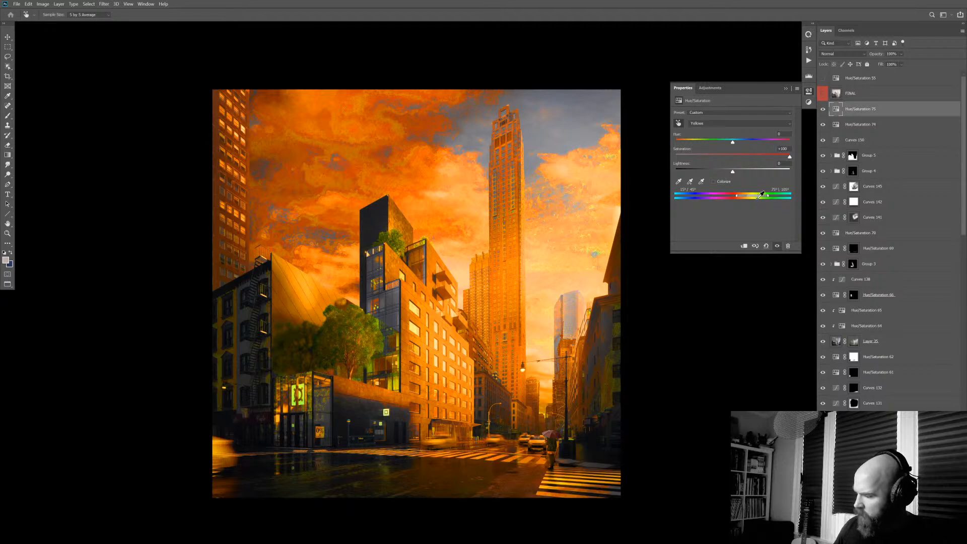
drag(754, 196, 762, 196)
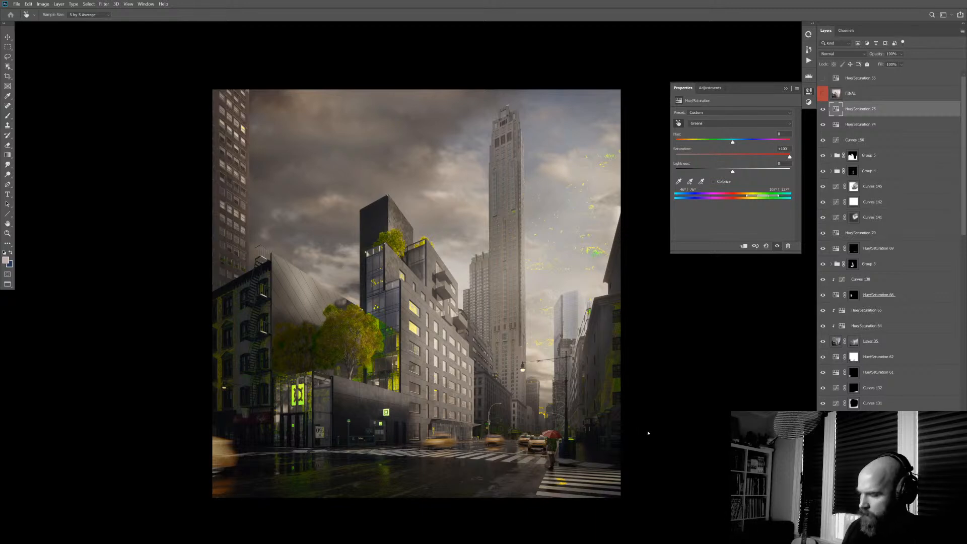
- Shift the Master hue of the second Hue/Saturation adjustment toward warmer tones and lower the layer's opacity to 9%
click(833, 110)
key(b)
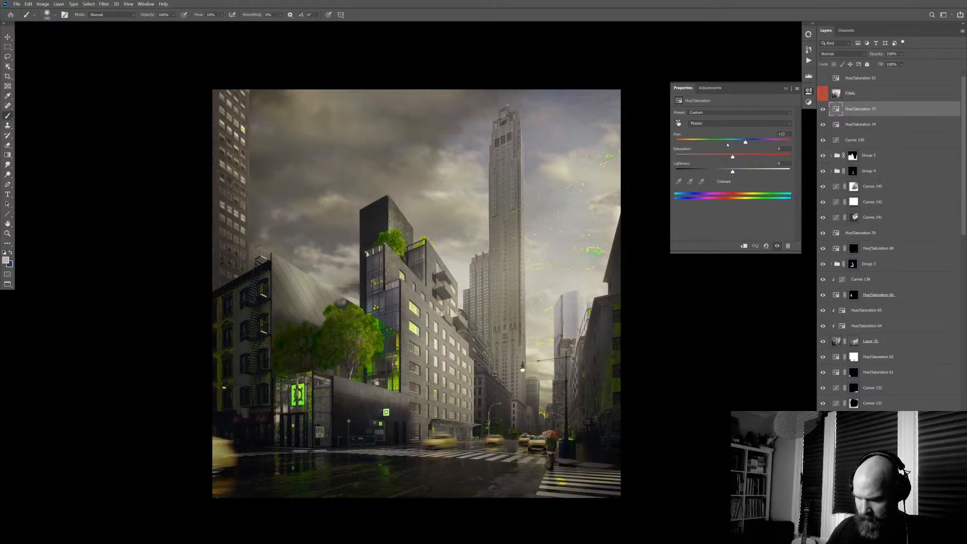
drag(733, 142, 726, 143)
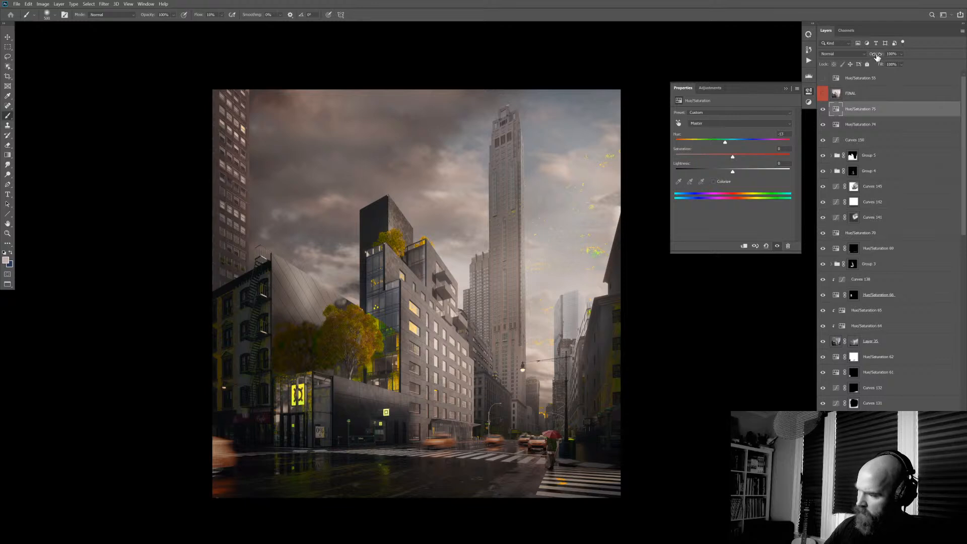
drag(876, 54, 611, 56)
- Set the Greens saturation of the second Hue/Saturation adjustment to +31 and shift their hue toward yellow
click(738, 123)
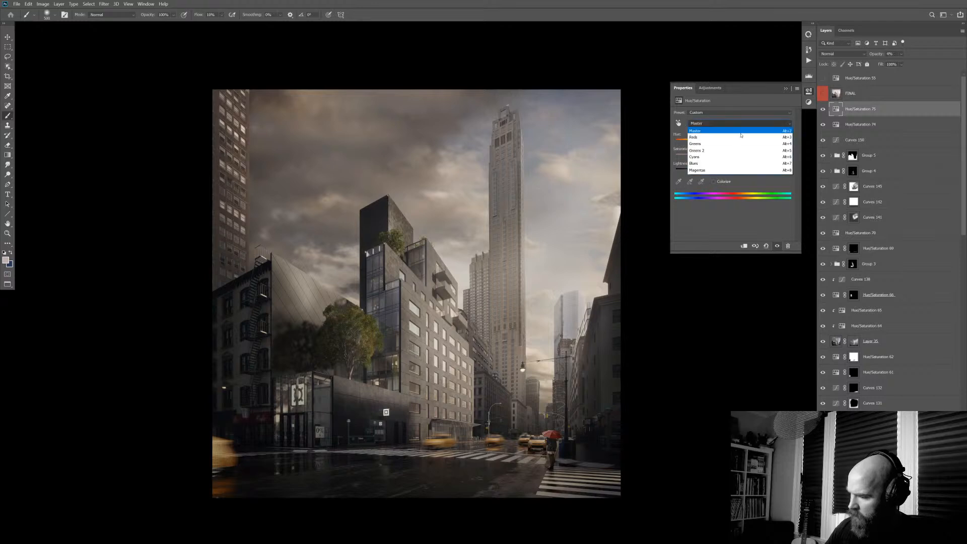
click(741, 131)
click(741, 123)
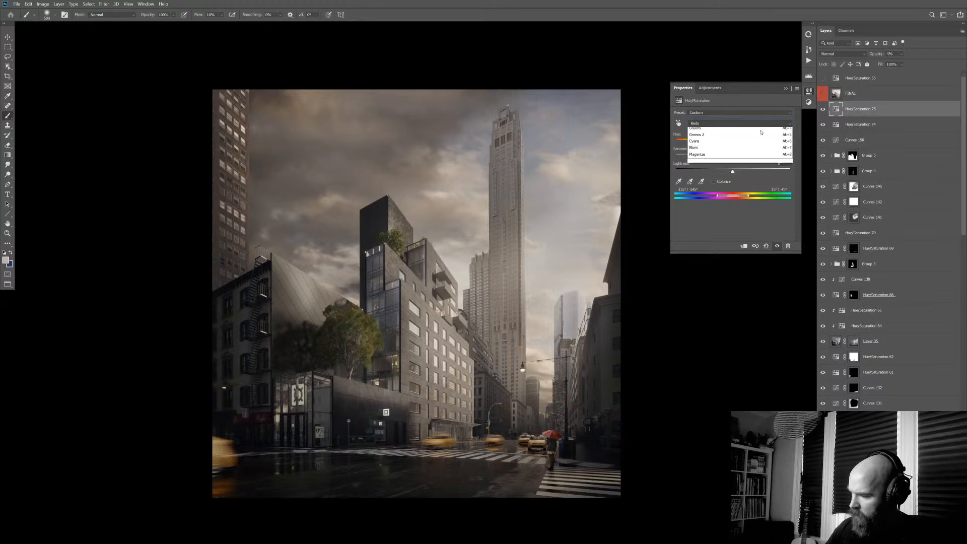
click(750, 150)
click(741, 125)
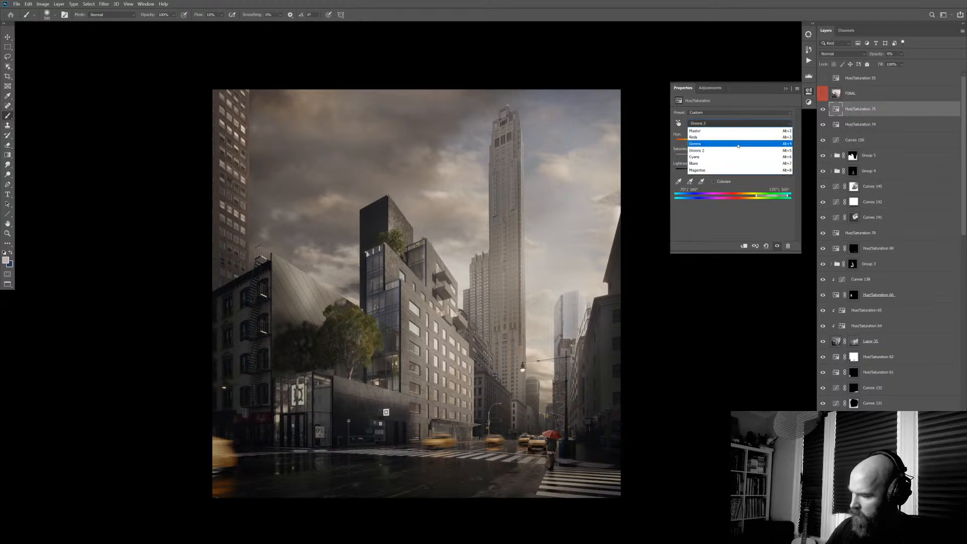
click(746, 139)
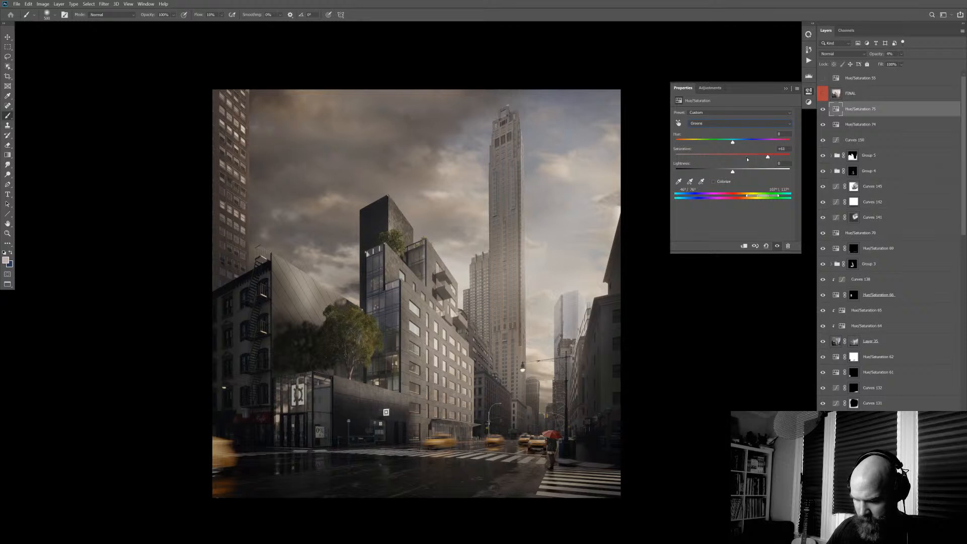
drag(747, 159, 726, 144)
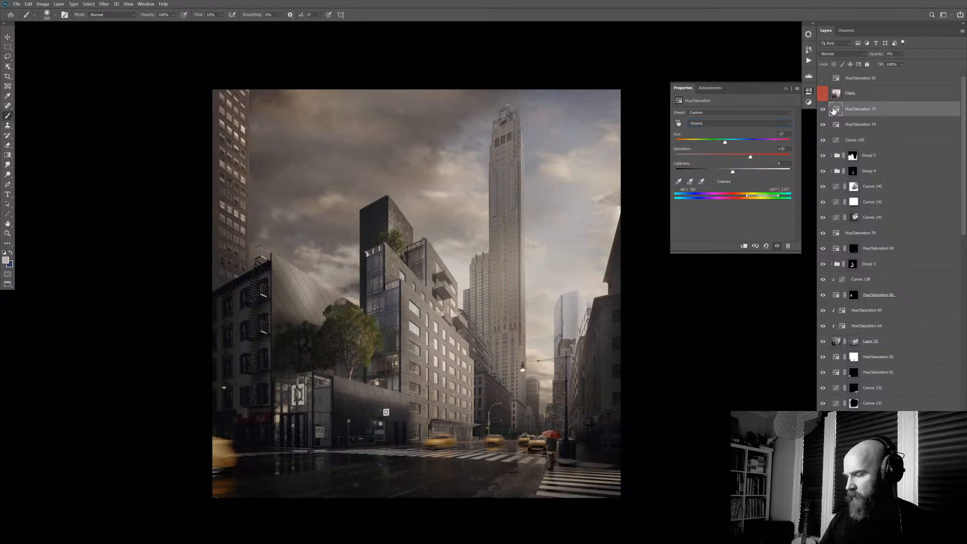
click(836, 109)
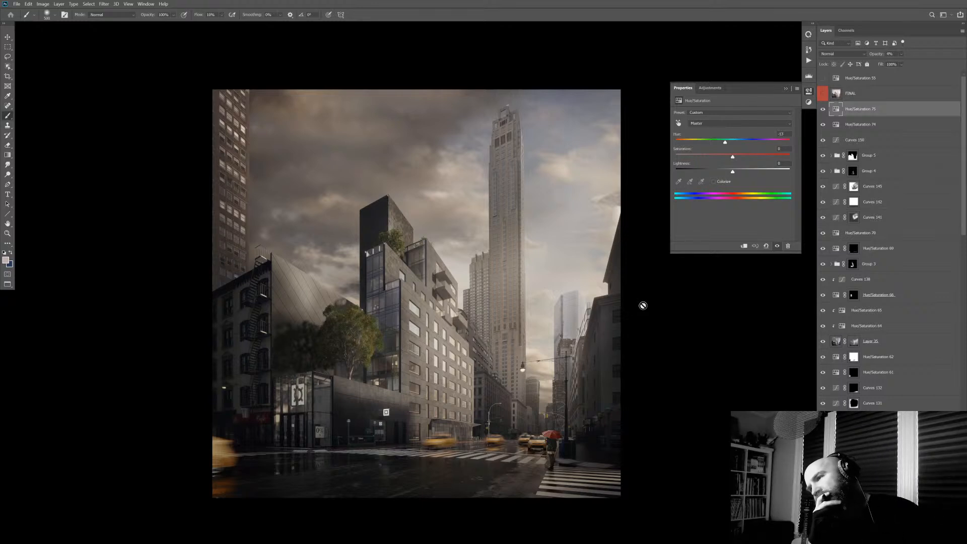
- Flip the canvas horizontally to check the composition with fresh eyes
click(786, 89)
mouse_move(639, 347)
mouse_down()
mouse_move(623, 348)
mouse_move(659, 339)
mouse_move(650, 339)
mouse_up()
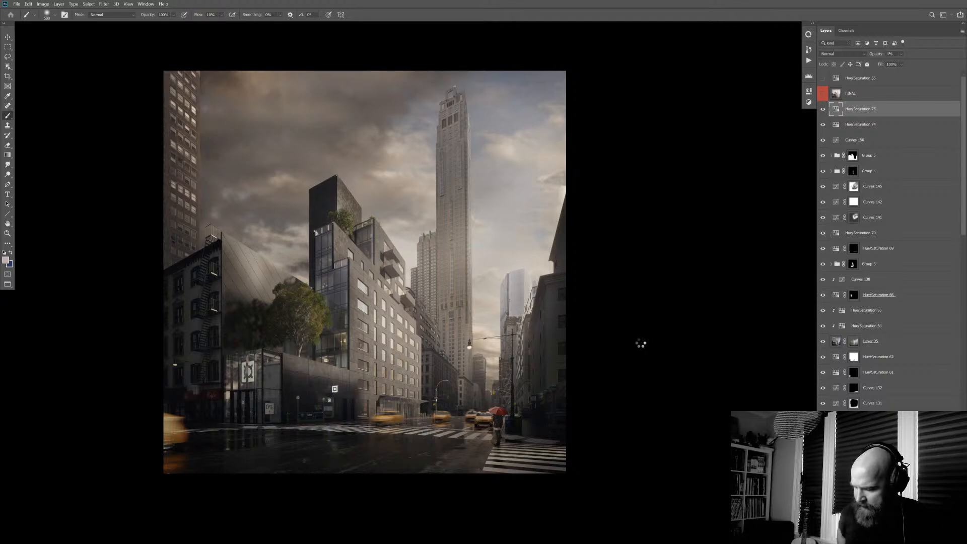
key(ctrl+shift+h)
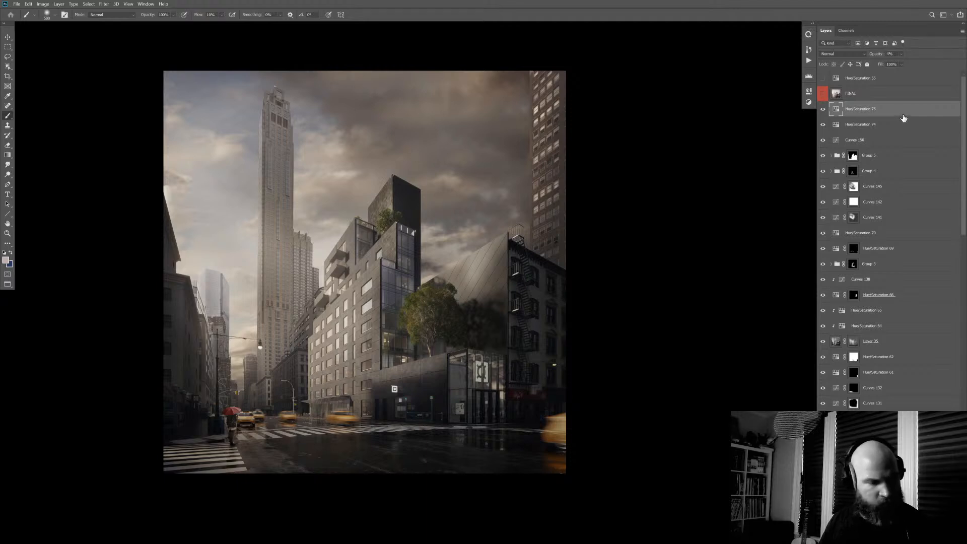
key(ctrl+m)
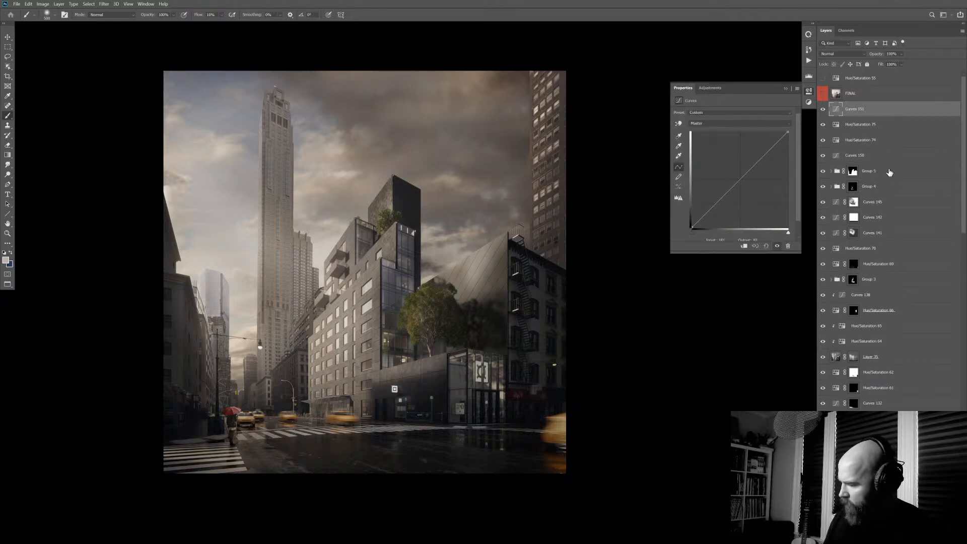
key(ctrl+z)
- Duplicate the Dramatic Skies (108).jpg layer in the SKY group and place the duplicate above the masked sky copy
scroll(961, 349, down, 15)
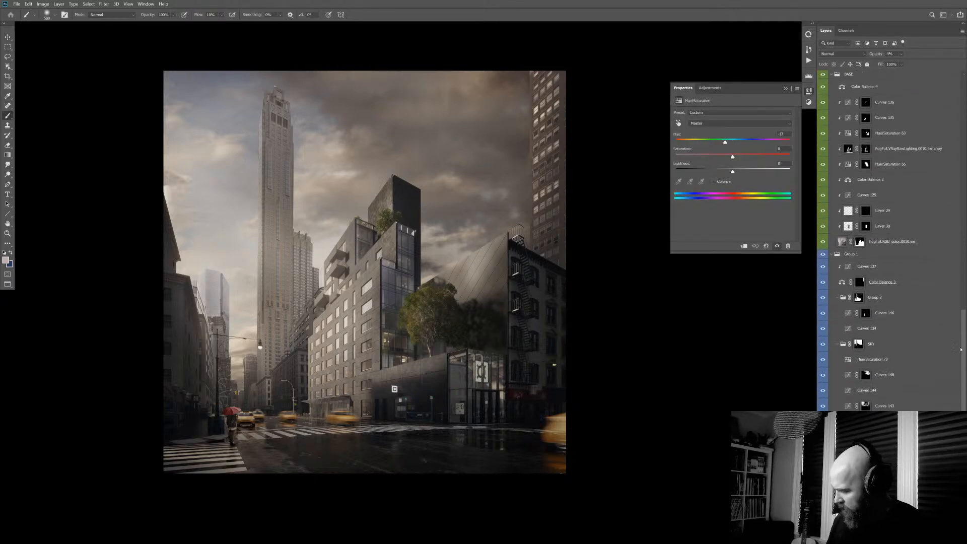
drag(961, 349, 964, 74)
drag(964, 114, 964, 388)
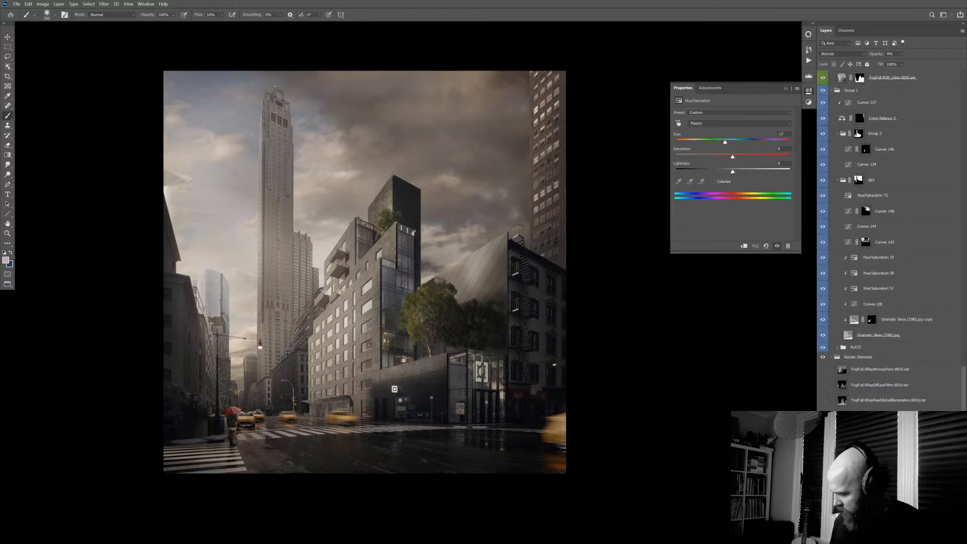
click(911, 372)
click(914, 355)
click(942, 335)
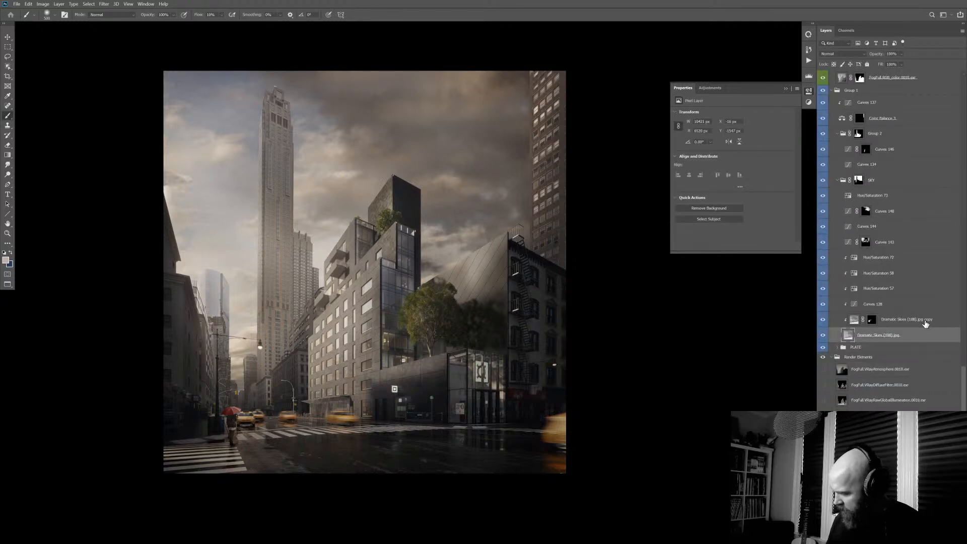
drag(923, 336, 927, 318)
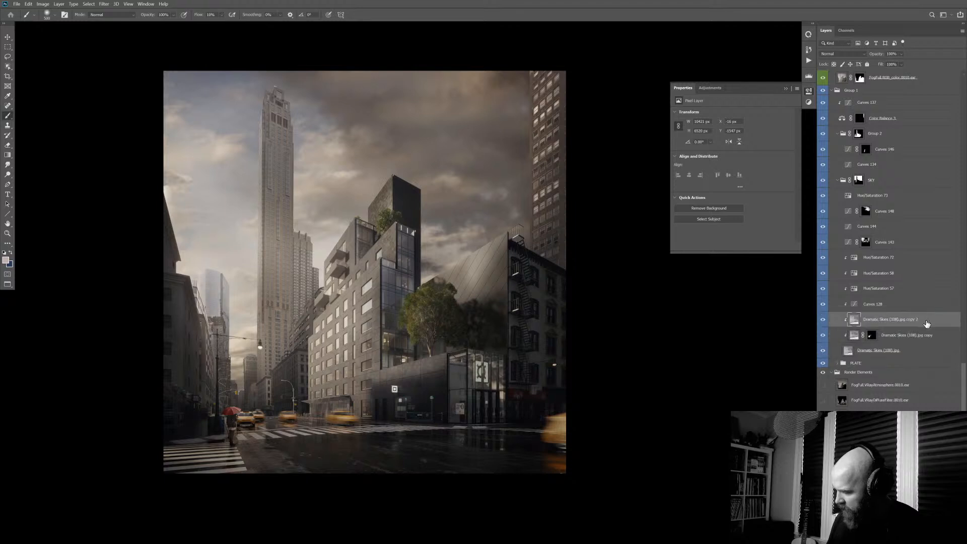
- Move the duplicated sky layer so a different part of the clouds sits behind the buildings
key(v)
drag(374, 309, 32, 343)
drag(344, 241, 509, 209)
- Start a free transform on the duplicated sky layer and open its transform options
right_click(448, 197)
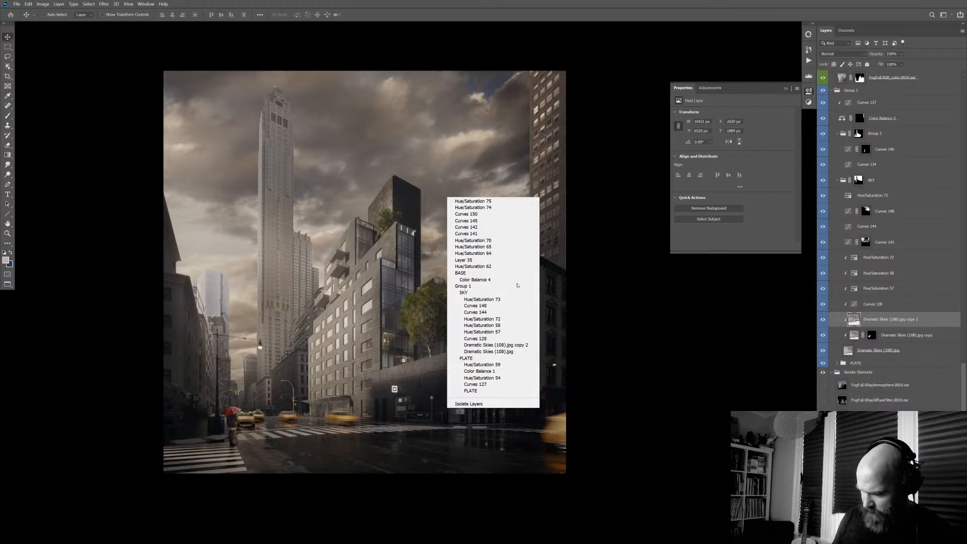
key(Escape)
key(ctrl+t)
right_click(468, 247)
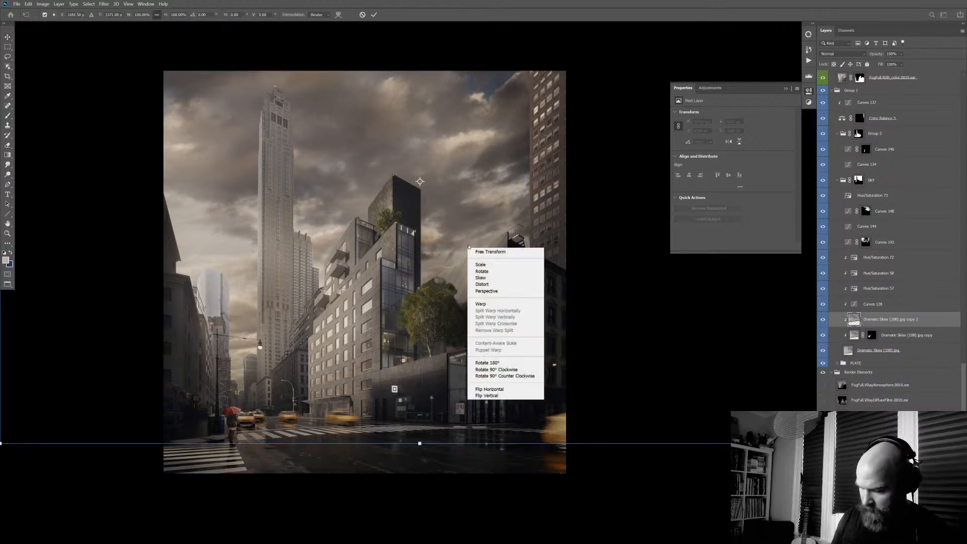
- Flip the topmost dramatic sky copy horizontally and reposition it over the left part of the sky
click(488, 389)
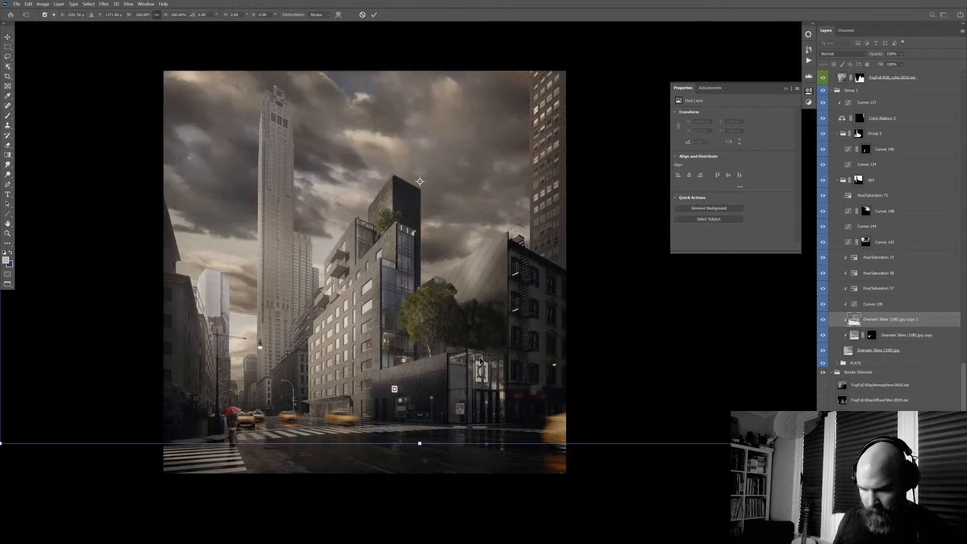
drag(453, 279, 194, 248)
drag(460, 297, 252, 284)
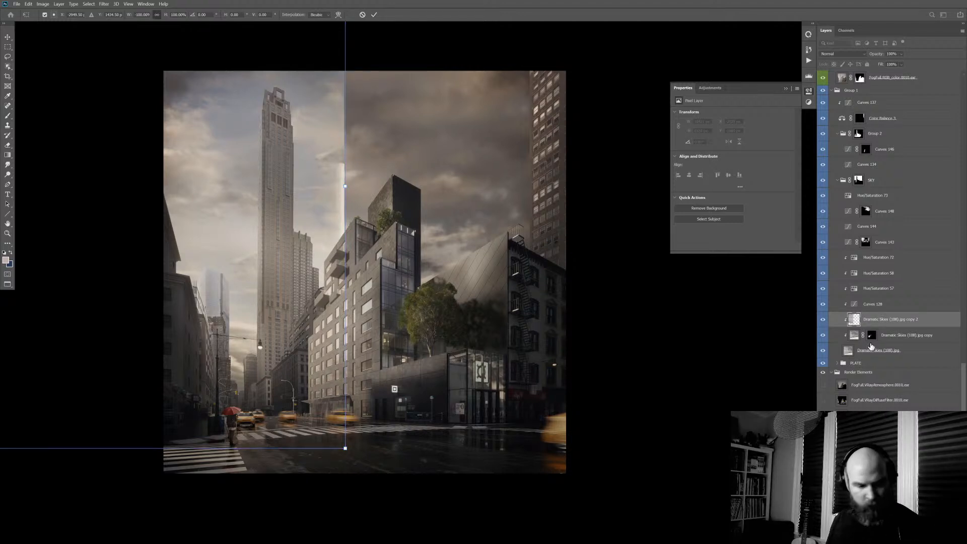
key(ctrl+h)
key(Return)
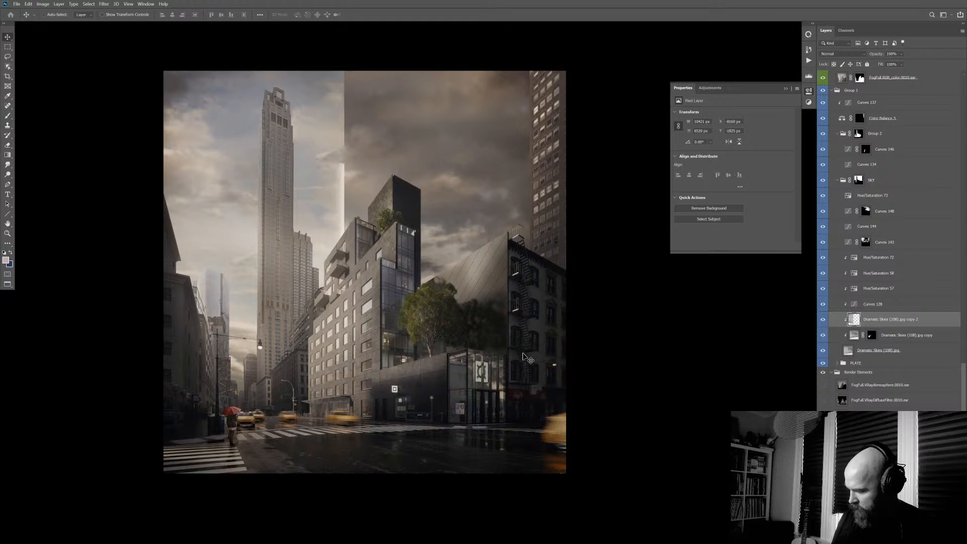
- Hide the flipped sky copy behind a black mask, softly paint its clouds back in at upper left, and compare without the mask
alt+click(866, 533)
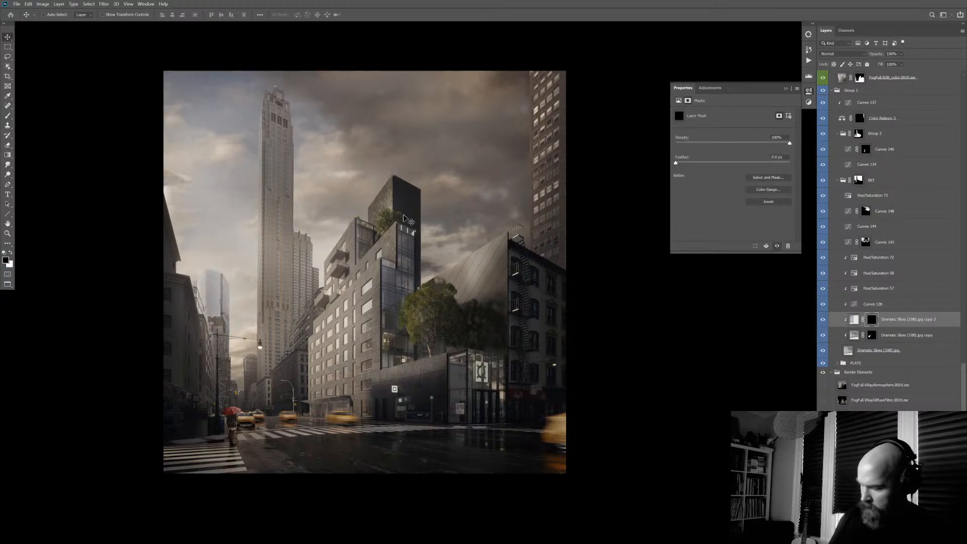
key(s)
click(10, 252)
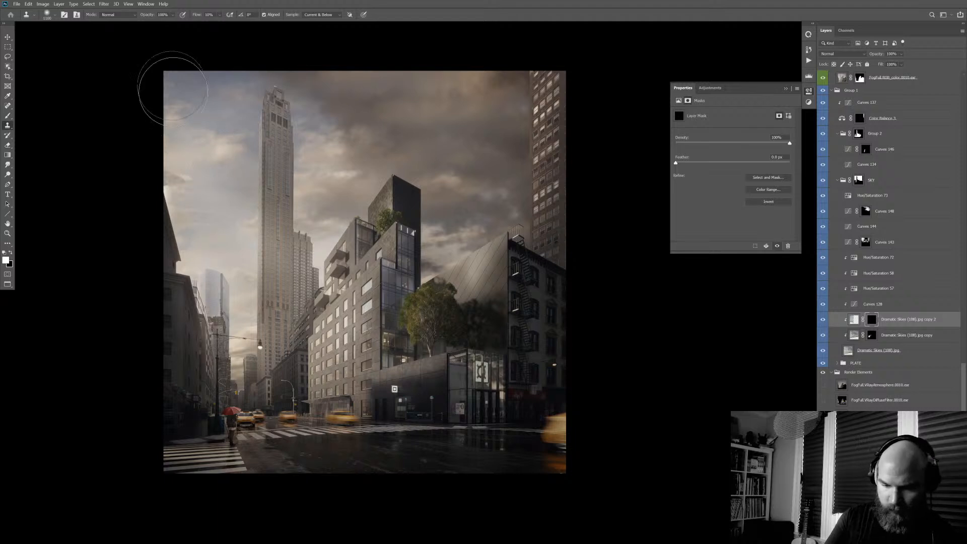
click(183, 86)
key(Return)
key(b)
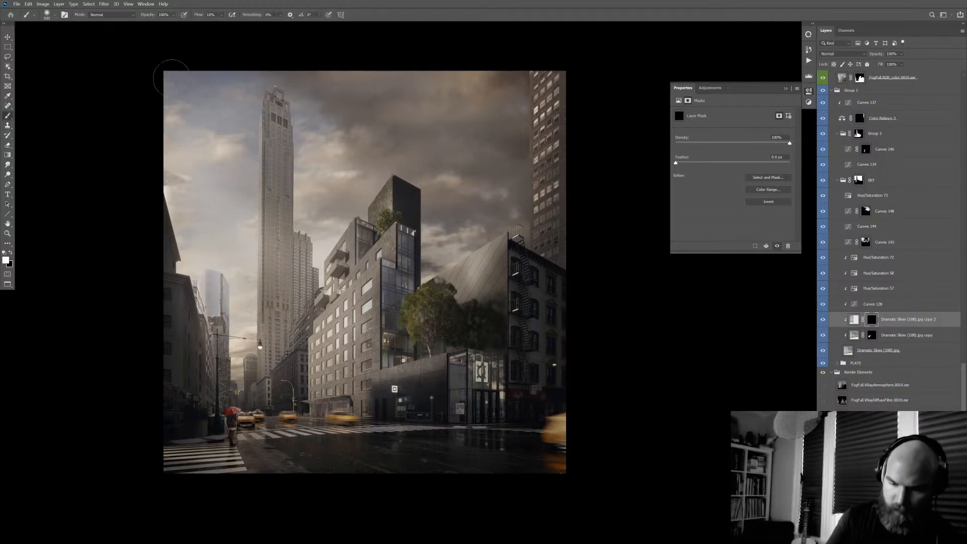
key(bracketright)
key(bracketright)
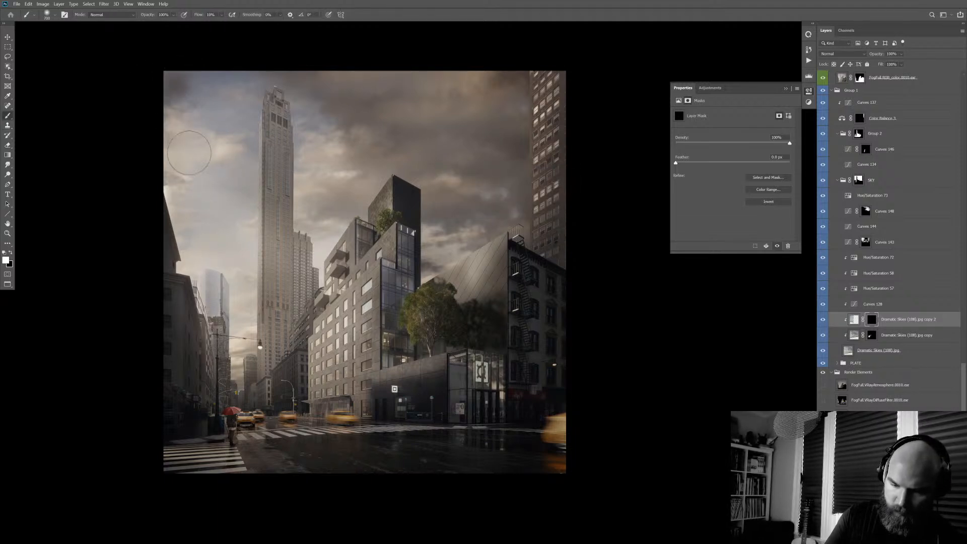
key(bracketleft)
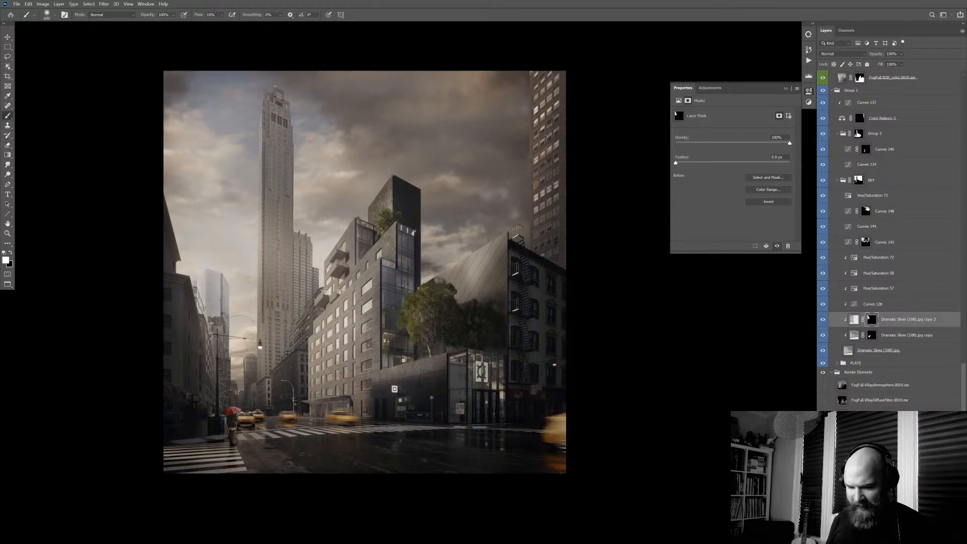
shift+click(872, 322)
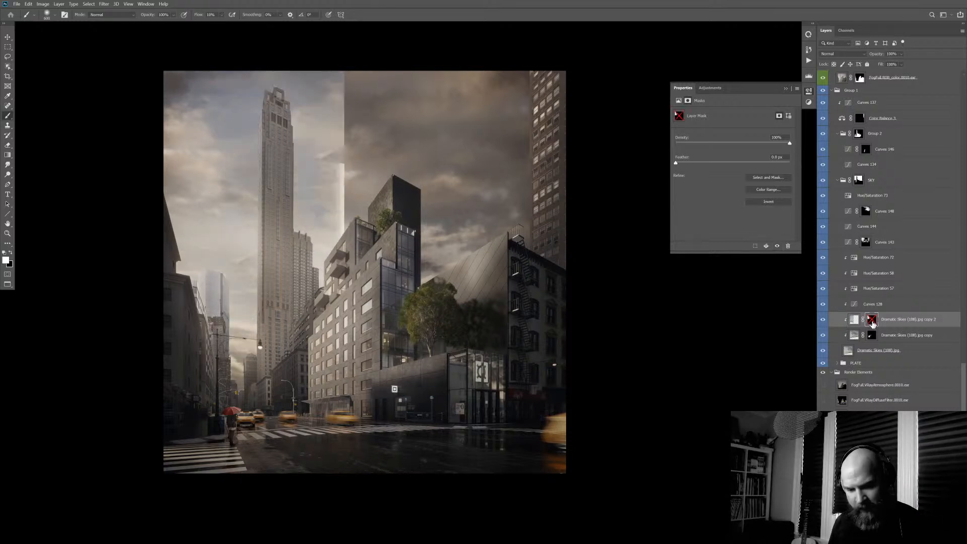
shift+click(873, 323)
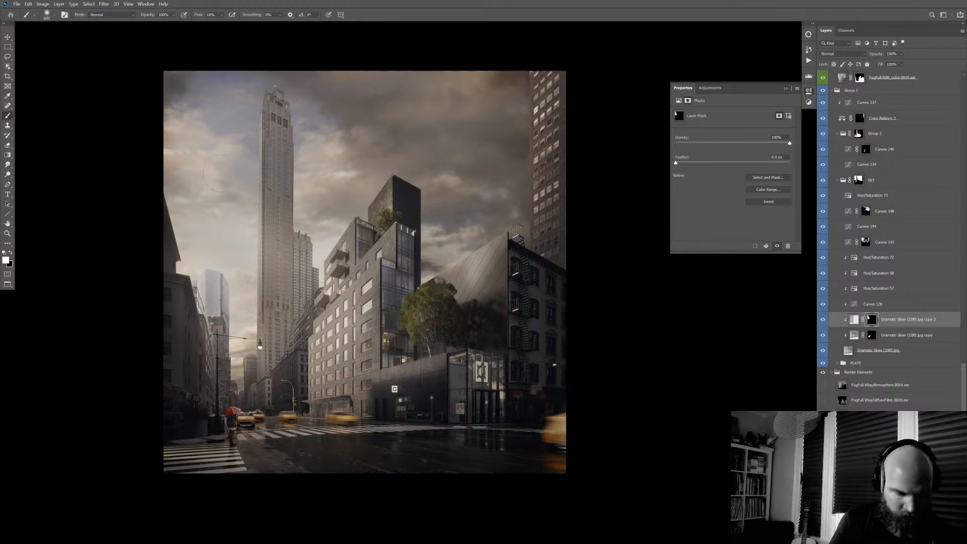
- Shift the masked sky copy slightly downward and set up a soft brush for blending the sky's left edge
key(v)
drag(222, 176, 232, 204)
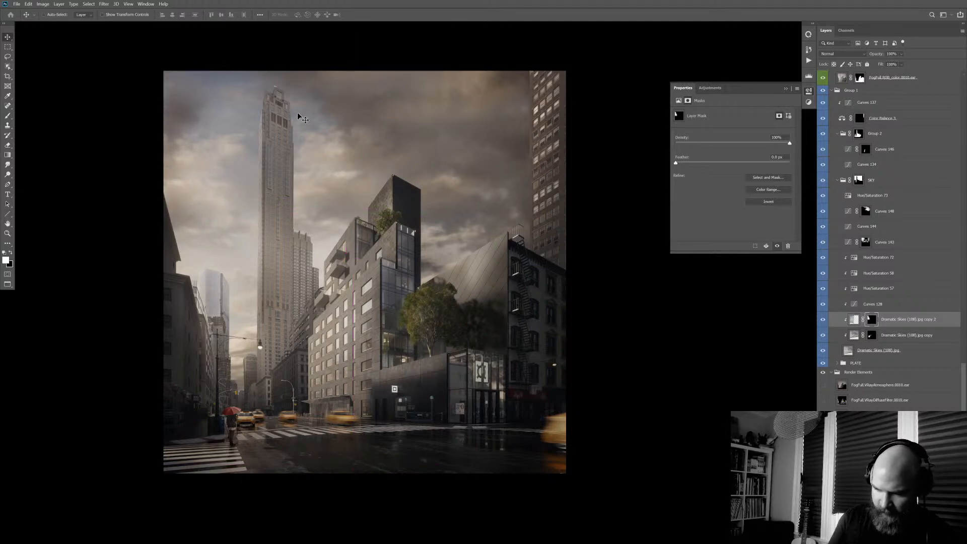
key(s)
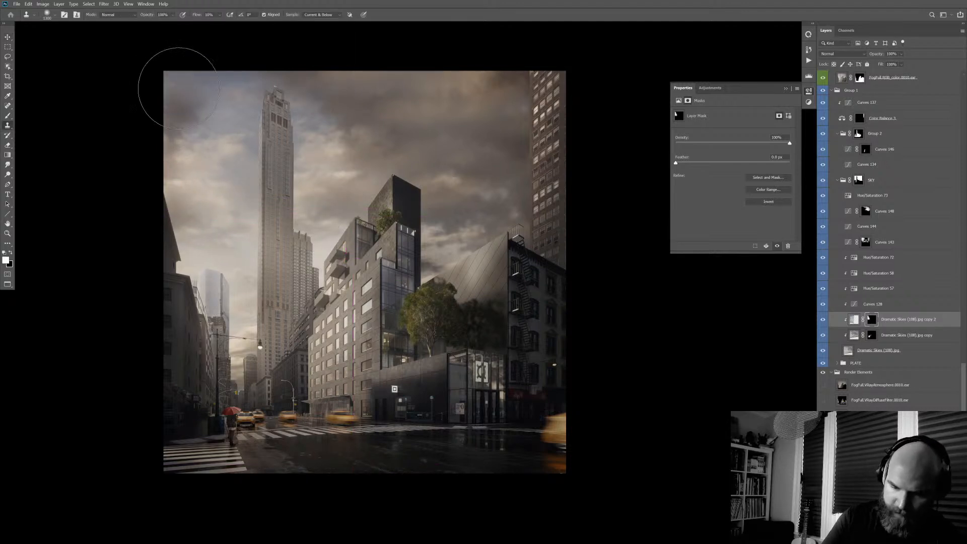
click(179, 88)
key(Return)
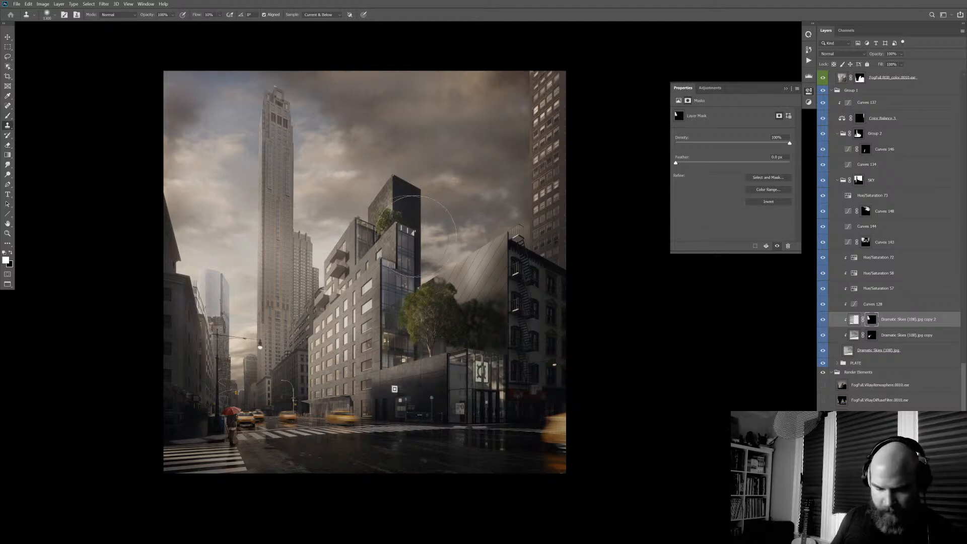
key(bracketleft)
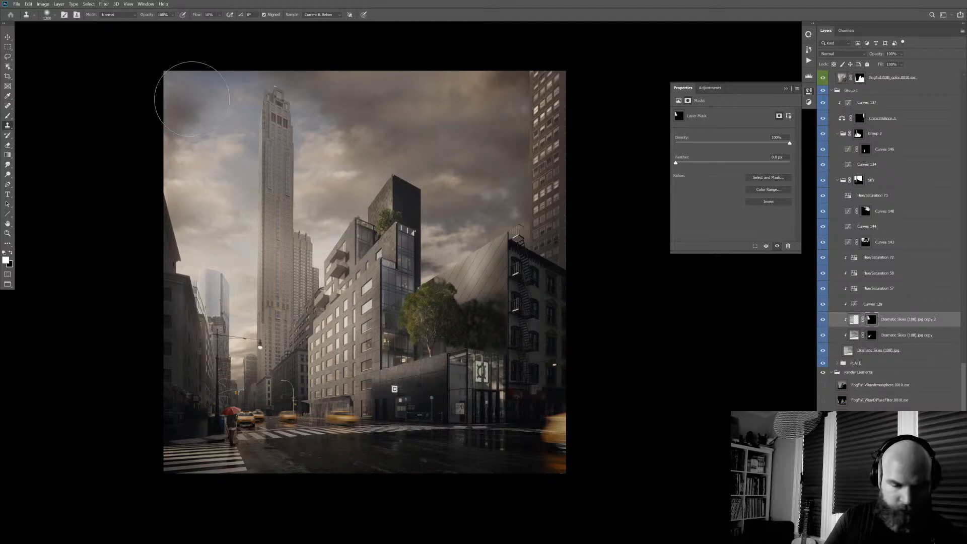
key(b)
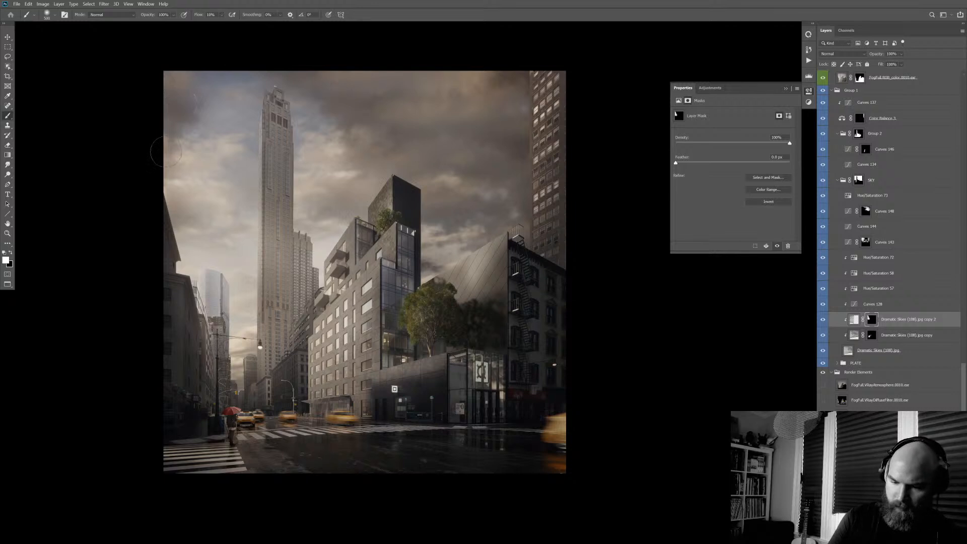
- Lower the masked sky copy a little further and compare the image with and without it
key(v)
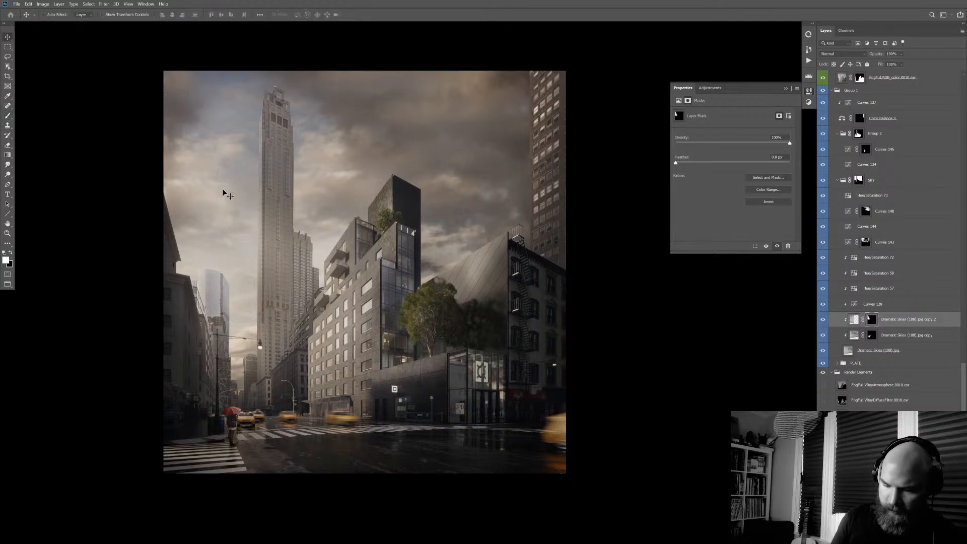
mouse_move(227, 190)
mouse_down()
mouse_move(209, 177)
mouse_move(222, 218)
mouse_move(233, 216)
mouse_up()
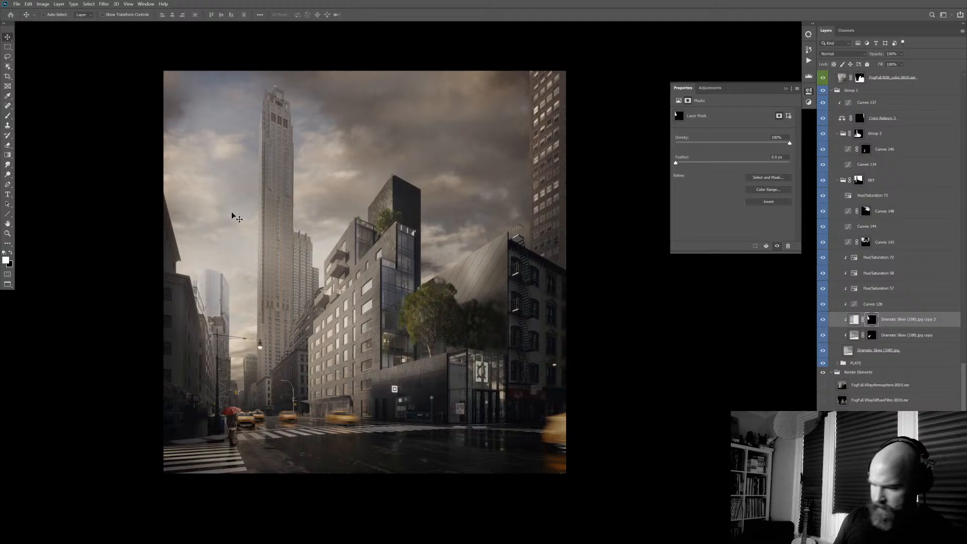
click(823, 322)
click(823, 322)
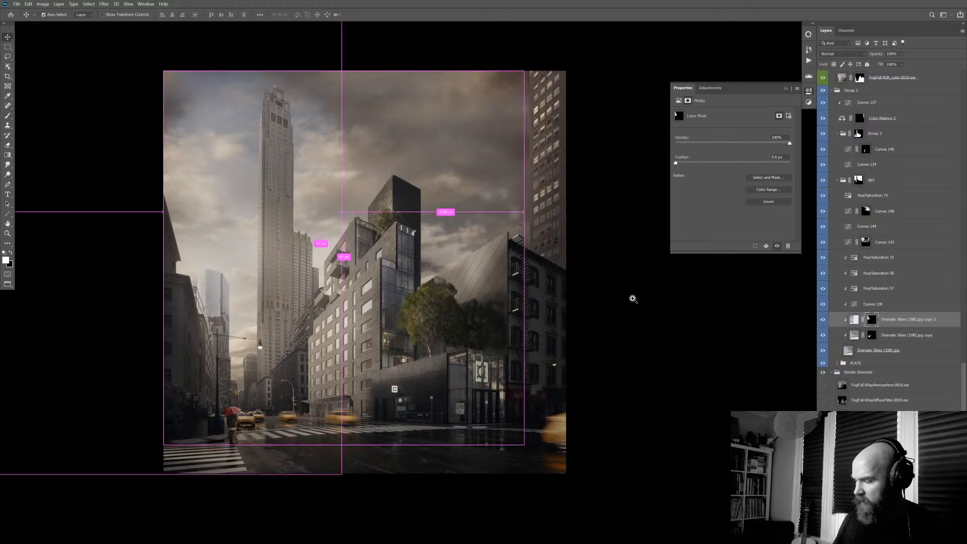
- Flip the whole canvas horizontally to judge the composition mirrored
drag(633, 298, 619, 297)
drag(606, 339, 578, 355)
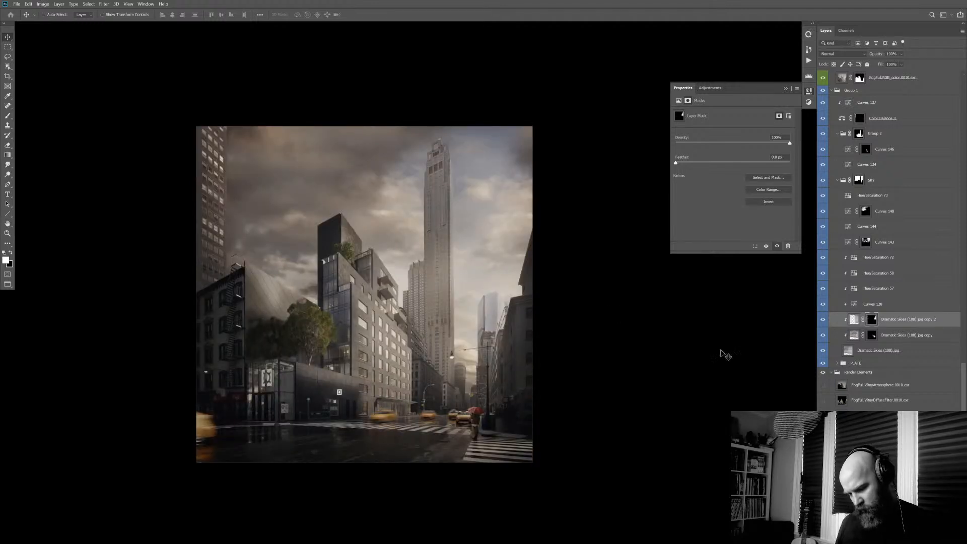
drag(581, 380, 570, 384)
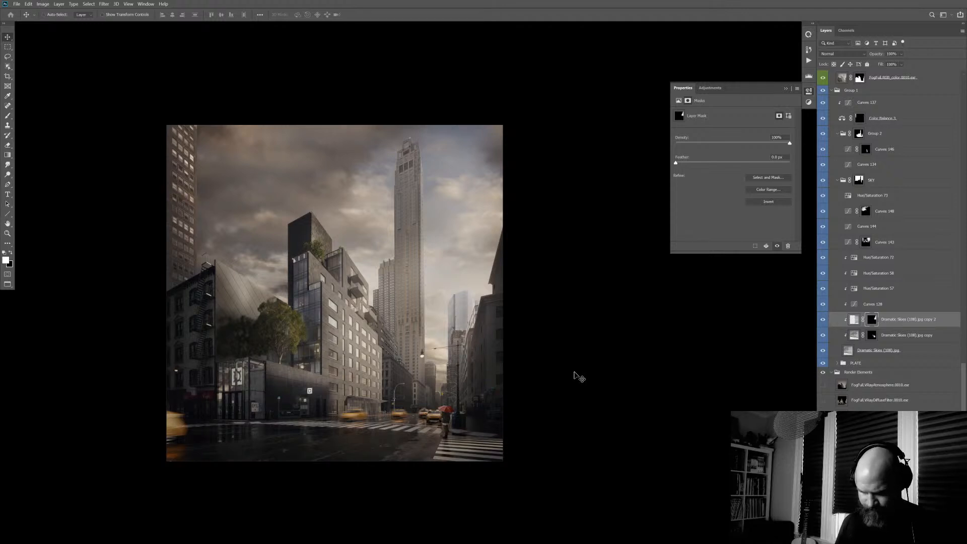
scroll(328, 406, up, 1)
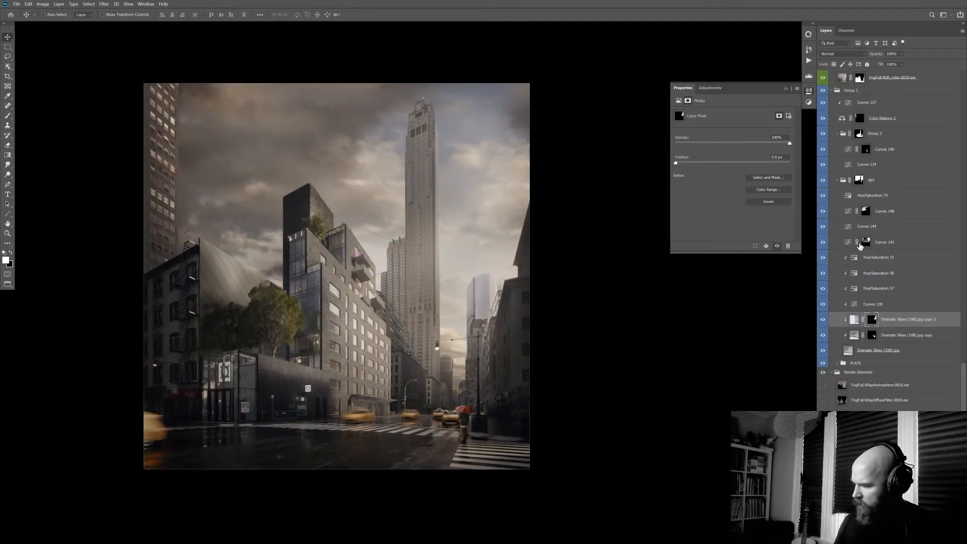
- Compare the dark moody grade with the FINAL layer near the top of the layer stack by toggling its visibility
scroll(966, 388, up, 10)
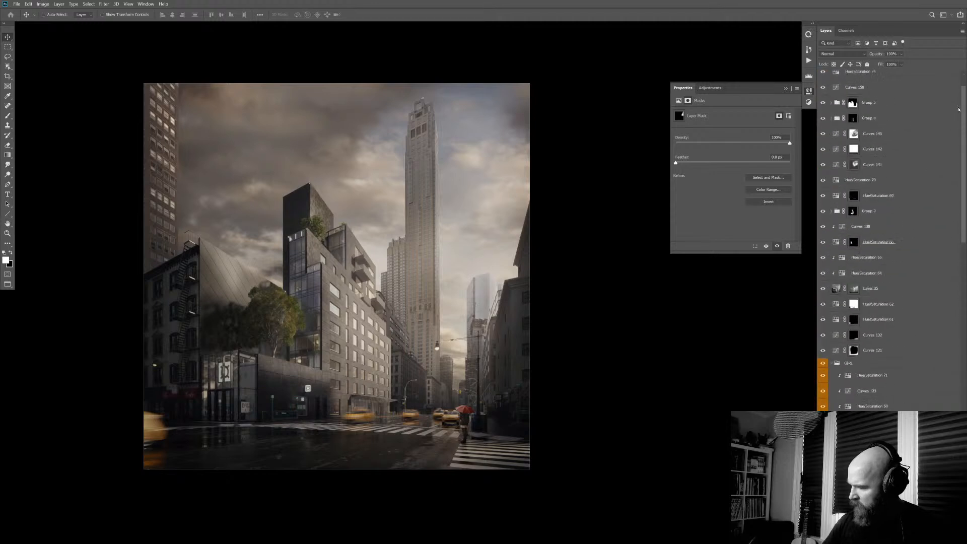
click(867, 110)
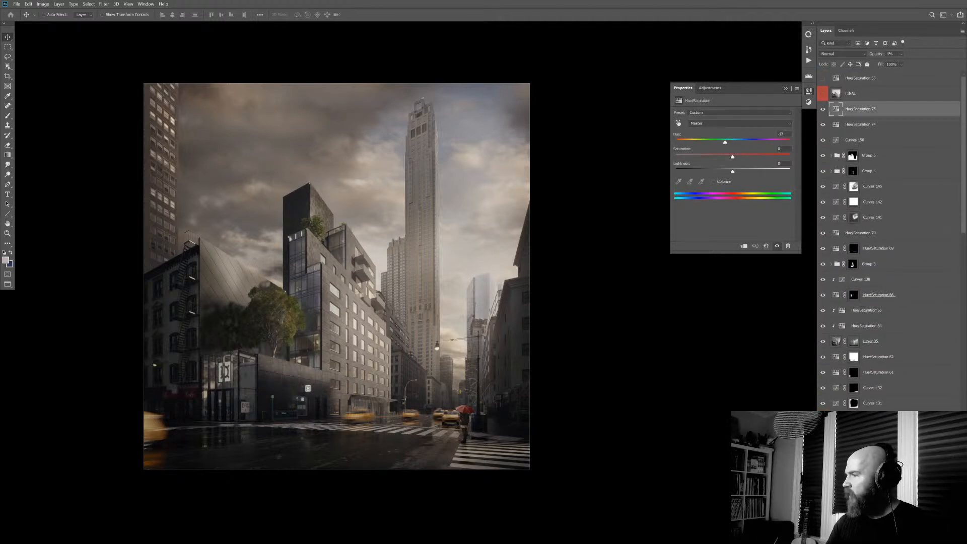
click(848, 95)
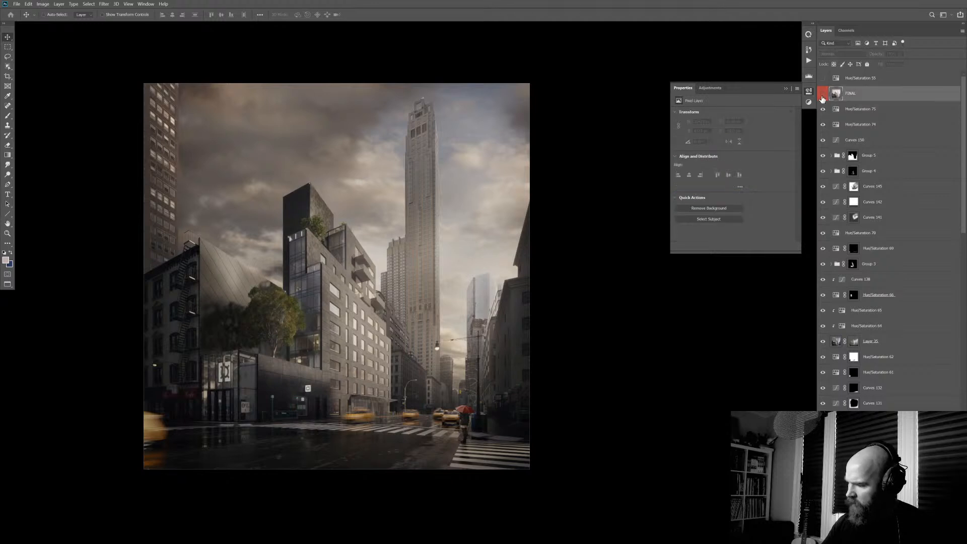
click(823, 94)
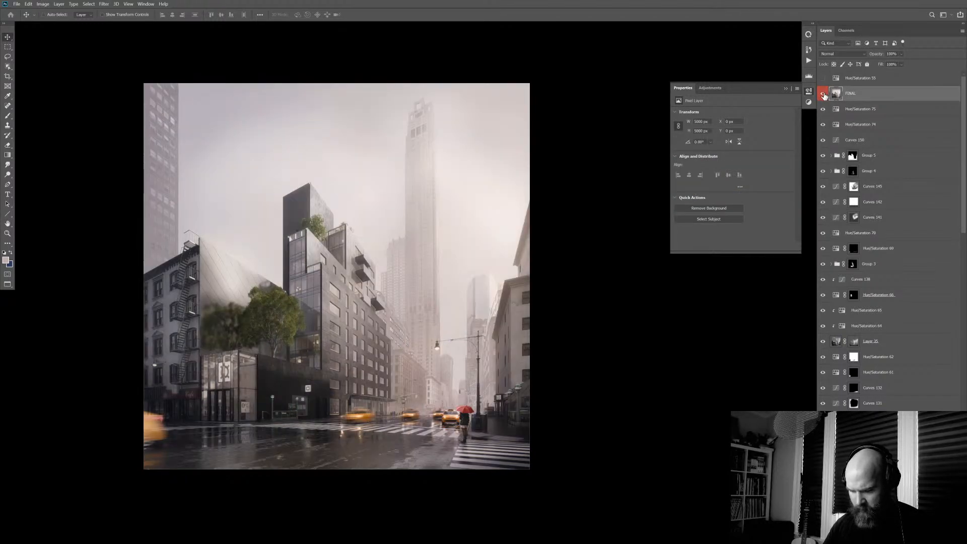
click(824, 94)
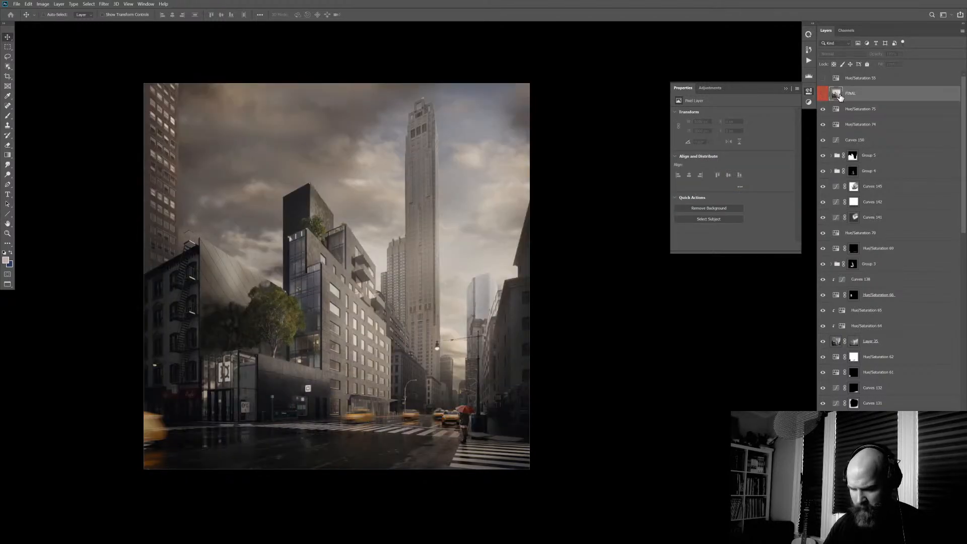
- Add a Curves adjustment directly above Hue/Saturation 75 and slightly lower the midtones of its Green channel
click(882, 110)
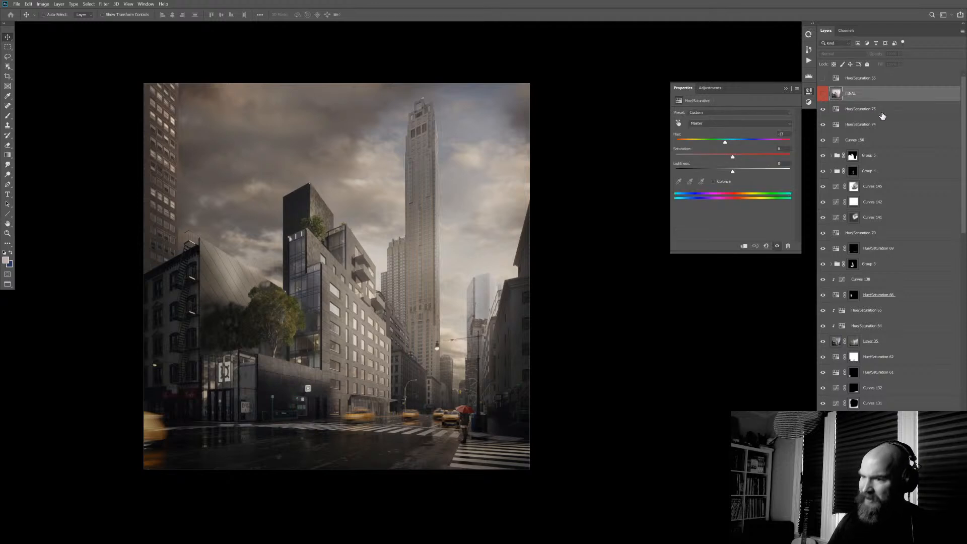
key(ctrl+alt+m)
key(Return)
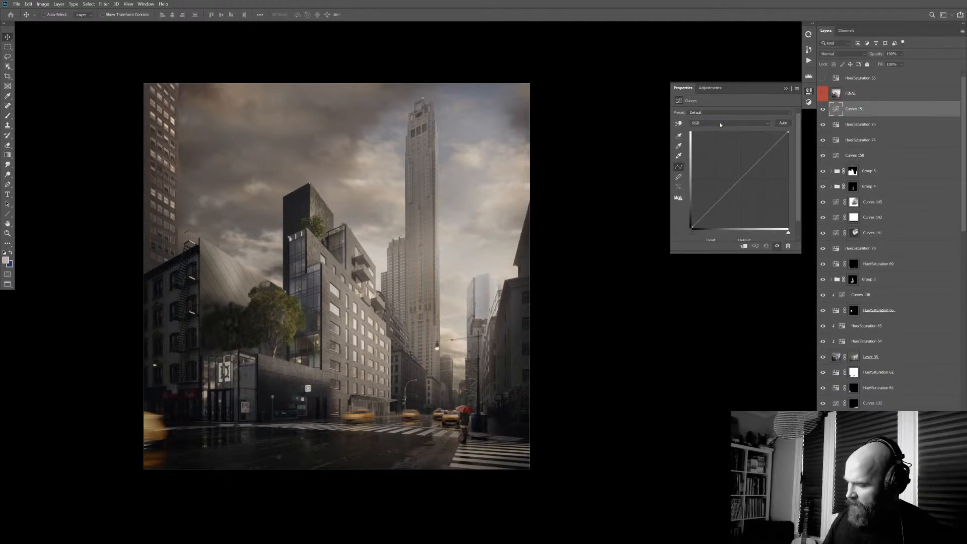
click(729, 123)
click(728, 144)
click(742, 178)
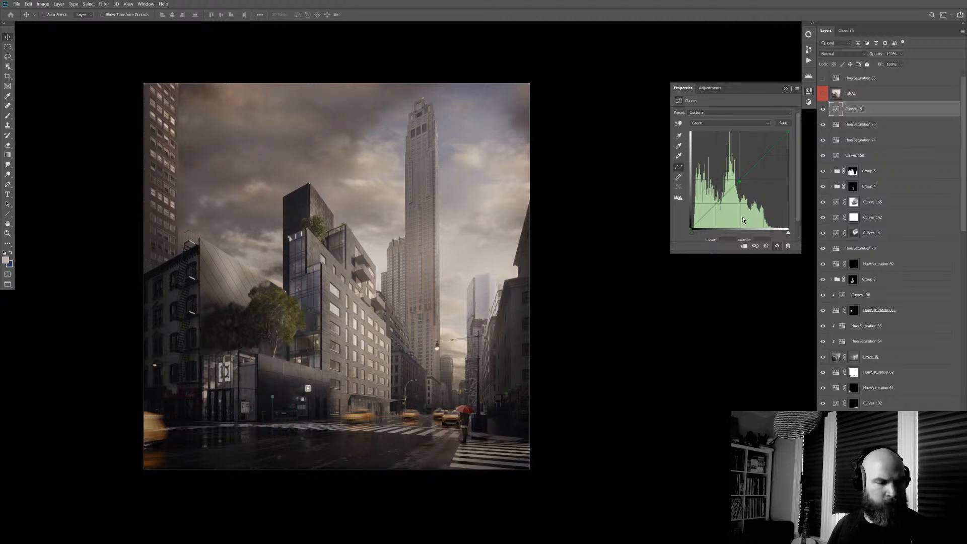
- Add a Hue/Saturation adjustment targeting the Blues sampled from the sky, shifting their hue toward cyan and setting saturation to +7
key(ctrl+alt+u)
key(Return)
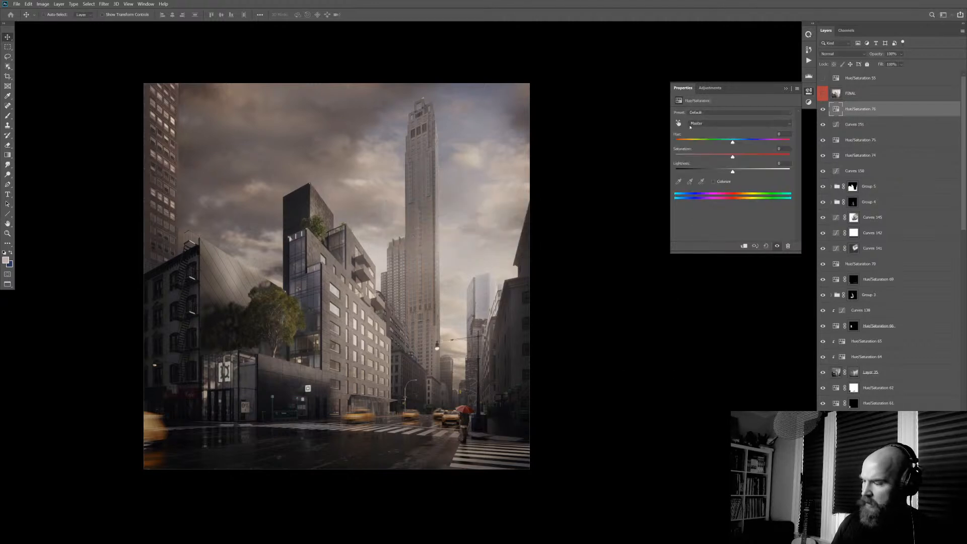
drag(460, 124, 530, 102)
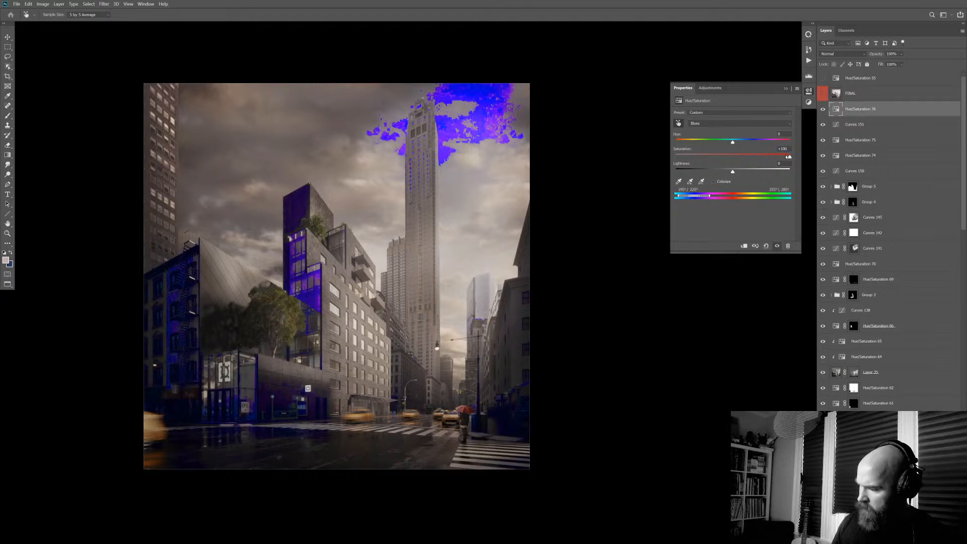
drag(788, 156, 758, 158)
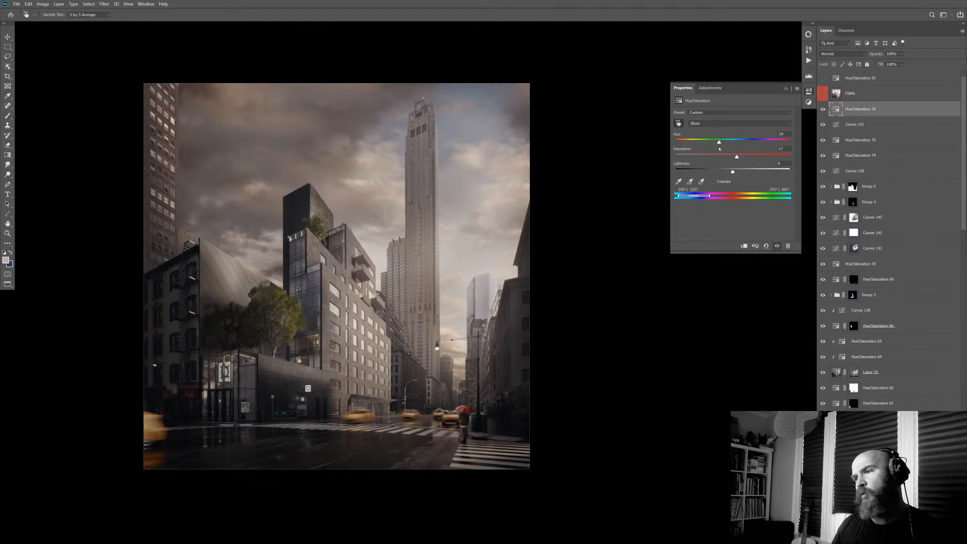
key(alt+2)
key(v)
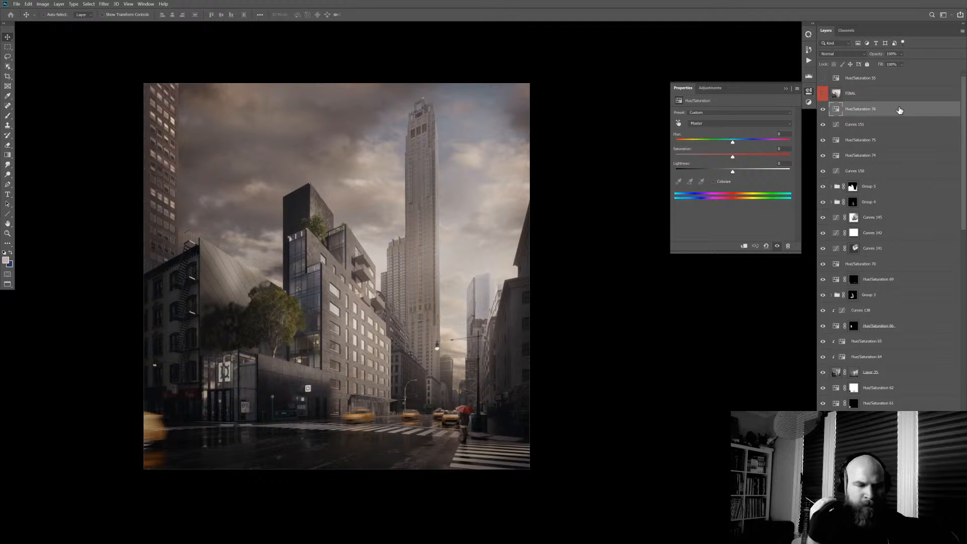
- Add a Curves adjustment directly above Hue/Saturation 76, anchoring its shadows and raising its highlights to increase the image's contrast
key(ctrl+alt+m)
key(Return)
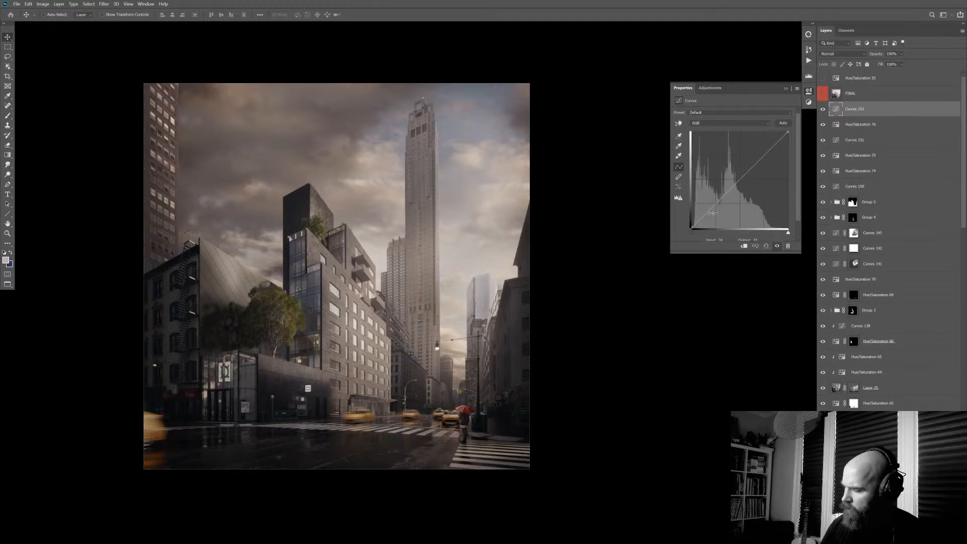
drag(708, 212, 708, 214)
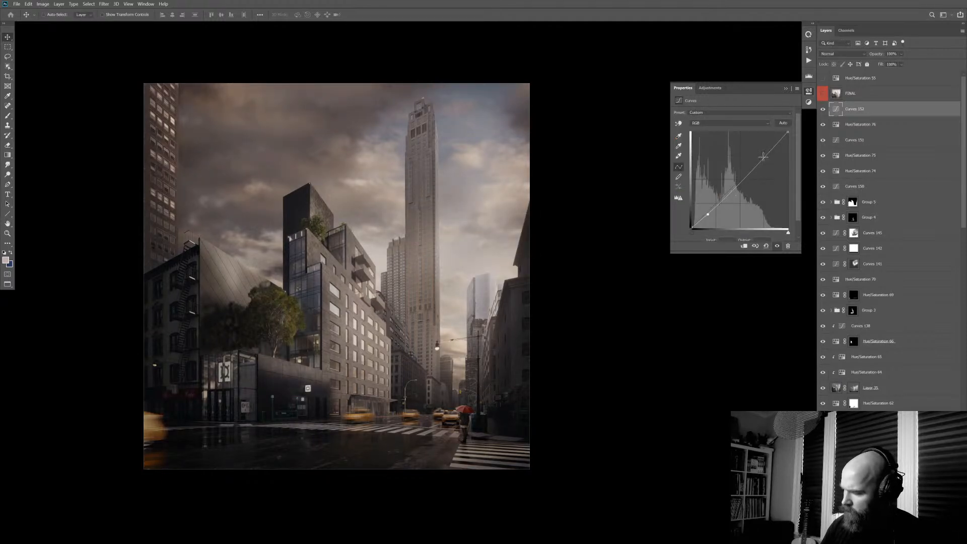
drag(763, 156, 756, 147)
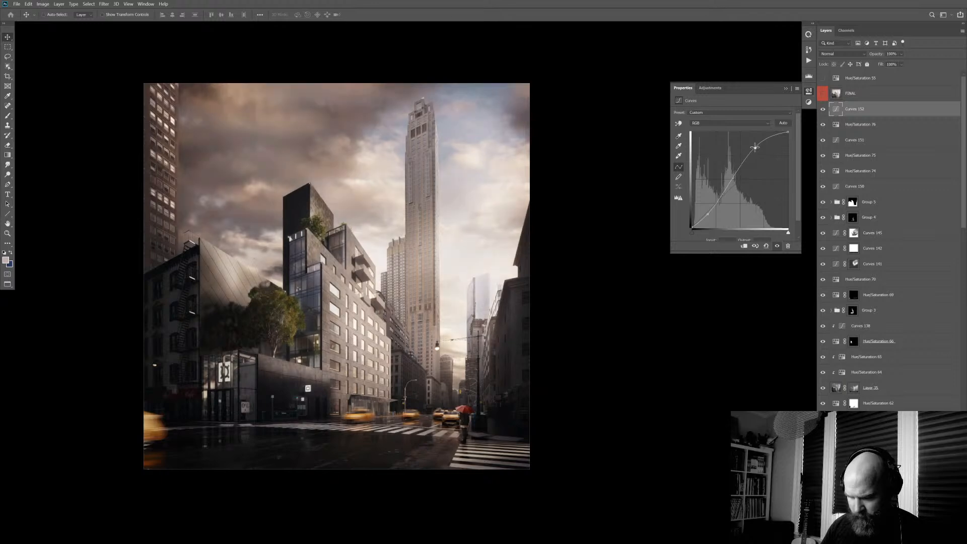
drag(708, 215, 707, 212)
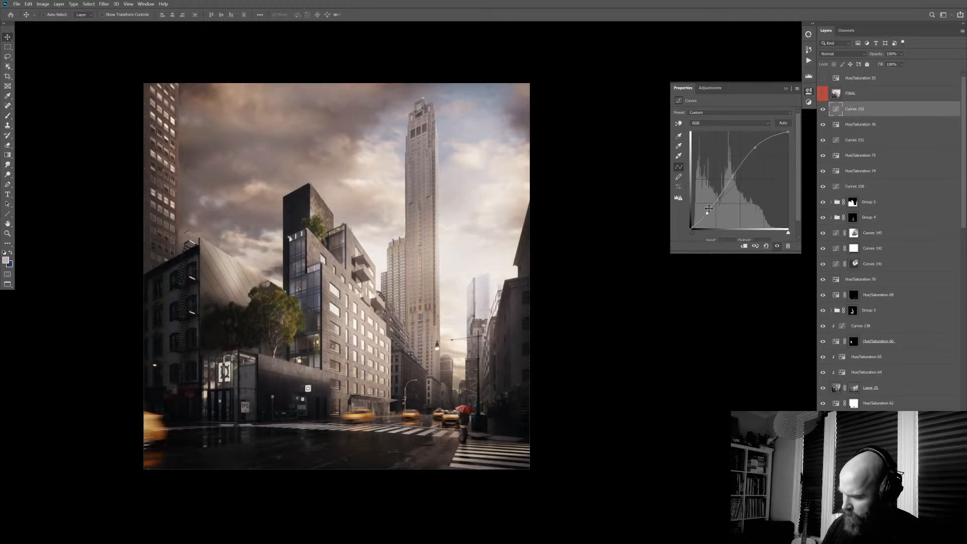
drag(755, 147, 754, 157)
click(708, 214)
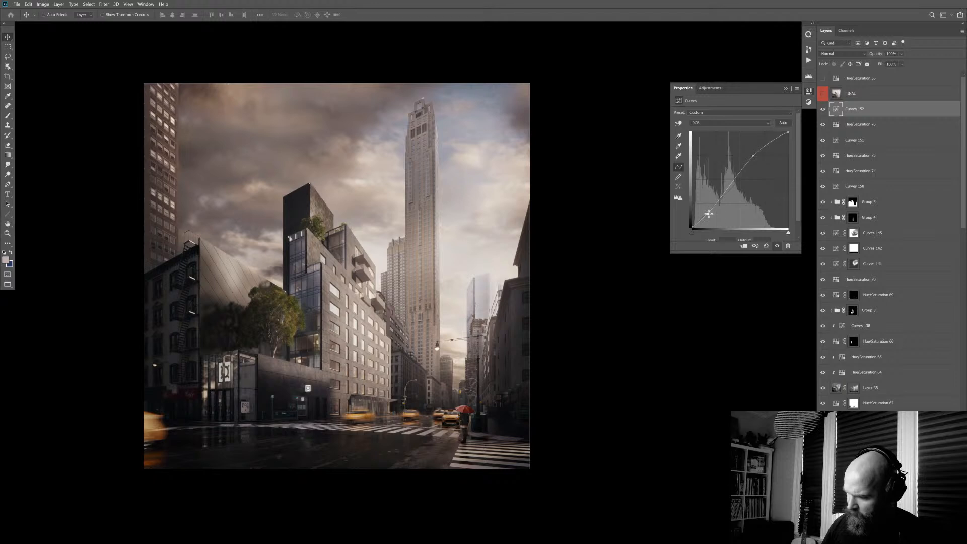
click(753, 156)
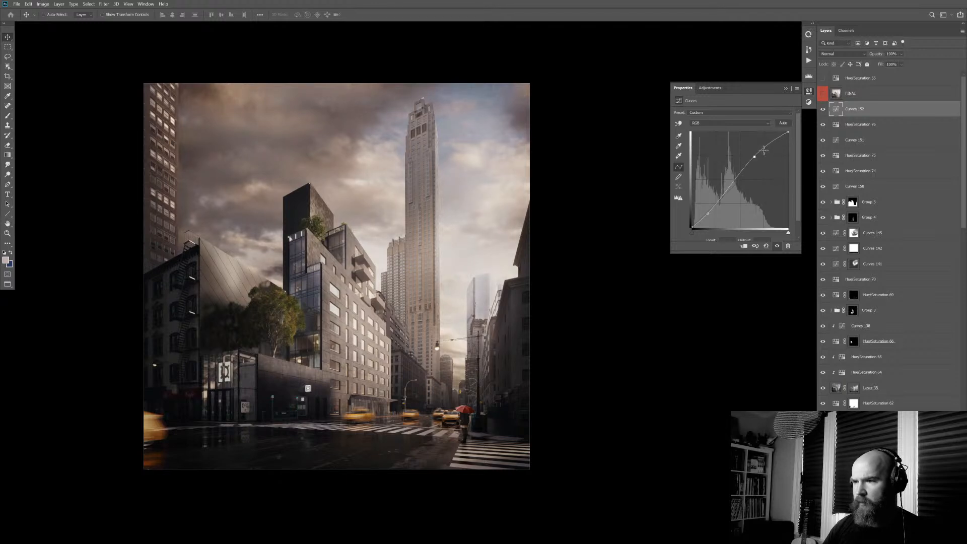
- Add a second Curves adjustment above the contrast curve and slightly adjust its Red channel
key(ctrl+alt+m)
key(Return)
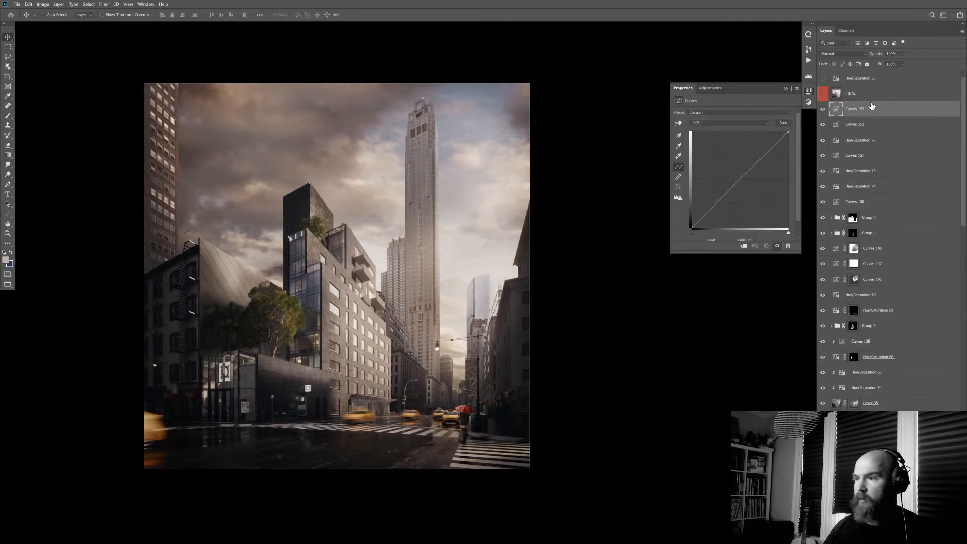
click(746, 123)
click(745, 123)
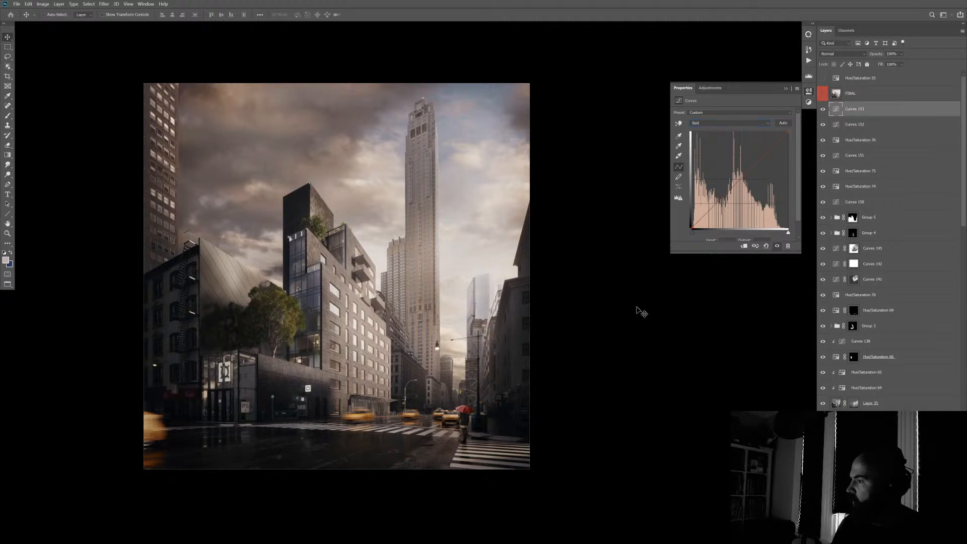
- Compare the image with and without the Curves 152 contrast layer by toggling its visibility
click(857, 114)
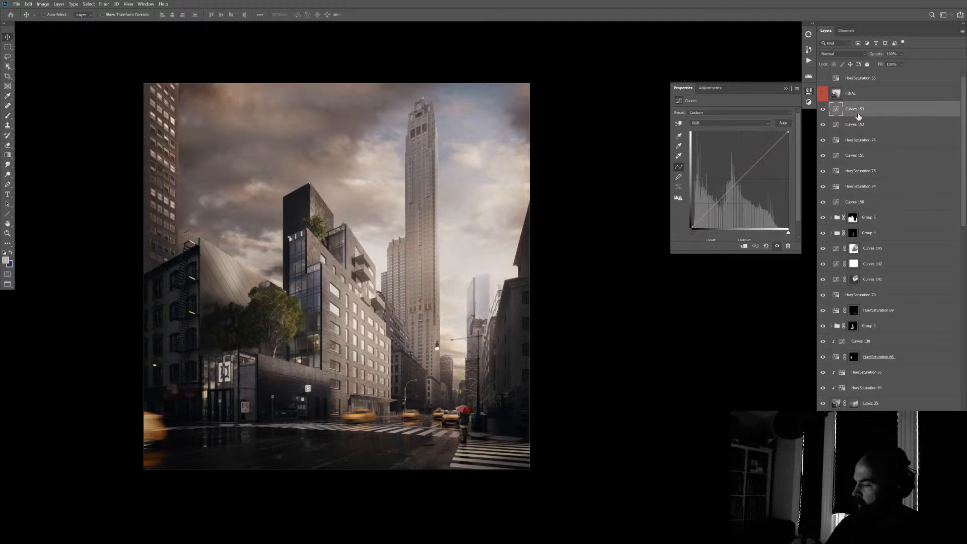
click(845, 125)
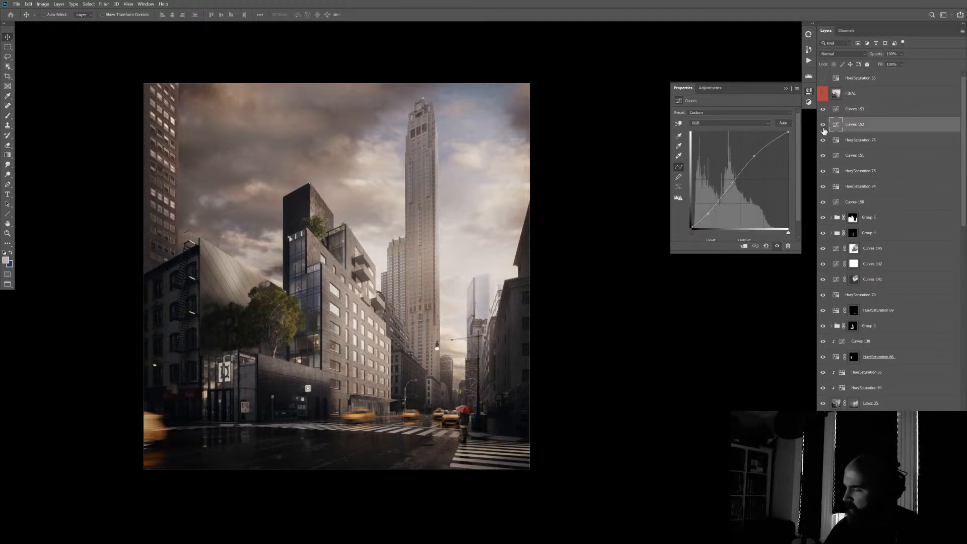
click(824, 125)
click(824, 123)
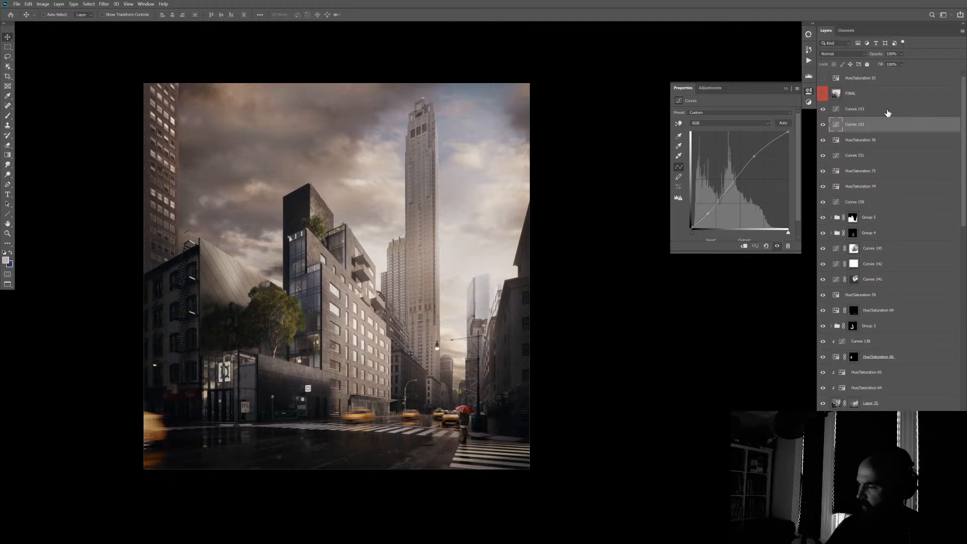
- Try neutralising the warm cast with a new Curves adjustment above Curves 153, its gray point sampled on the building facade, and delete it
click(887, 114)
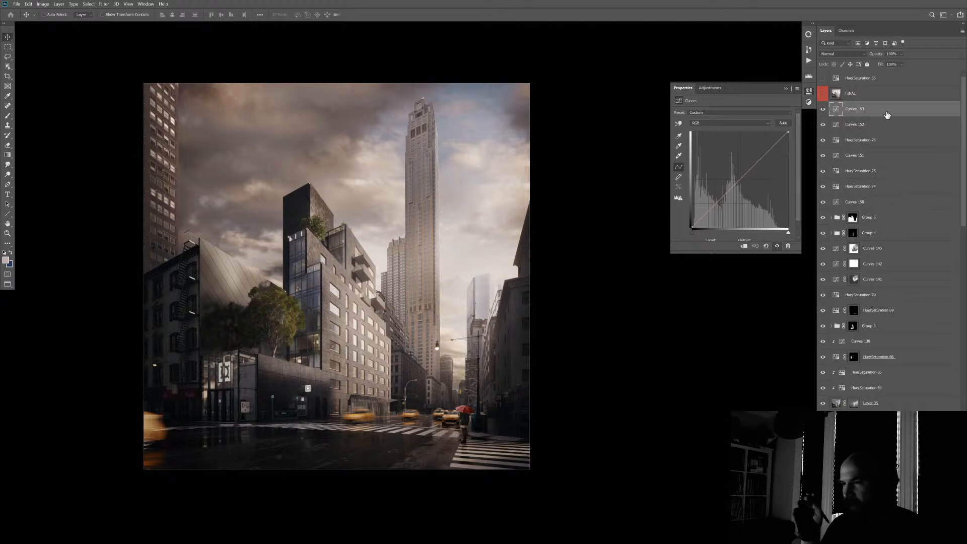
key(ctrl+m)
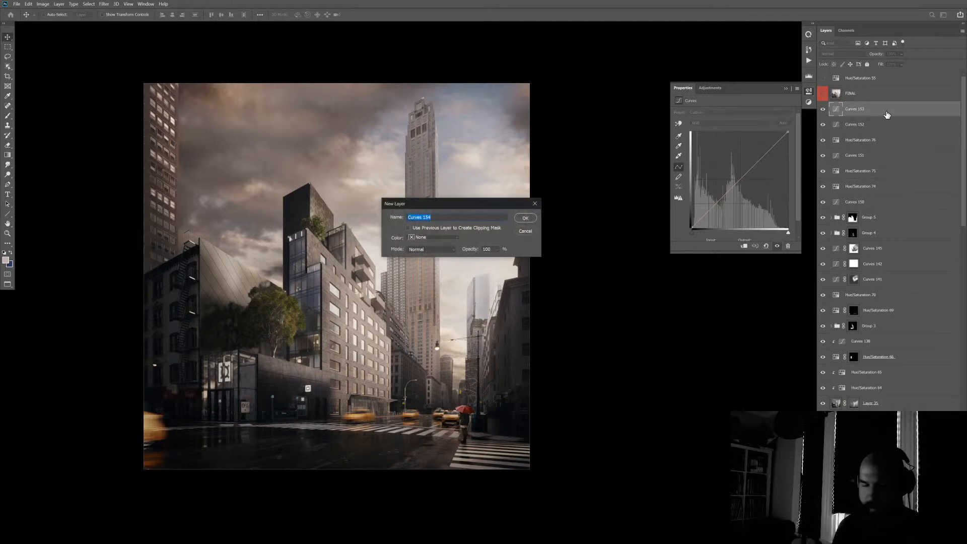
key(Return)
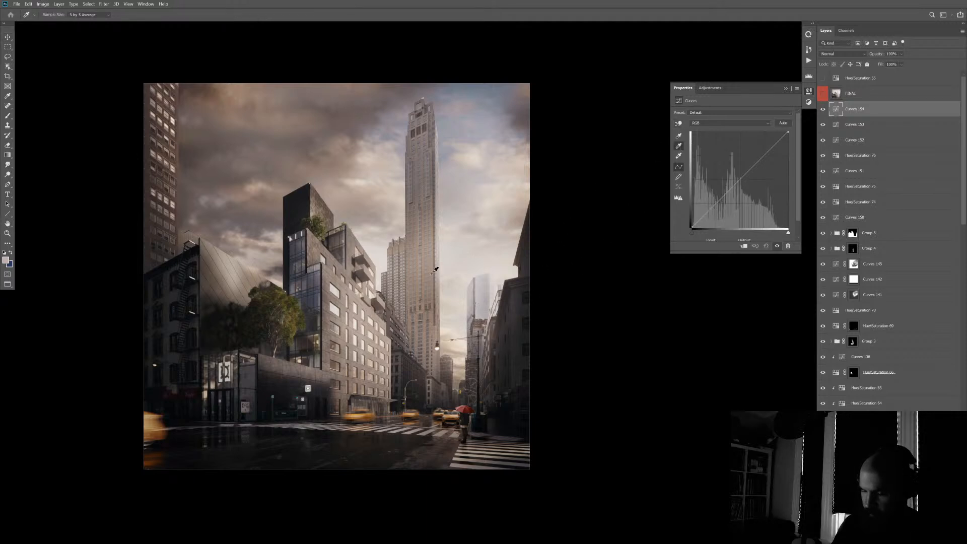
click(347, 304)
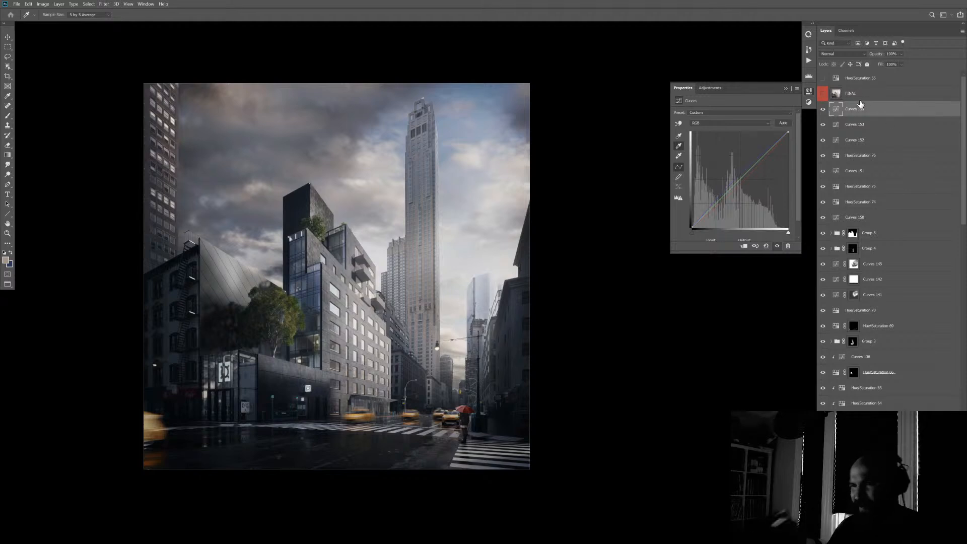
click(823, 110)
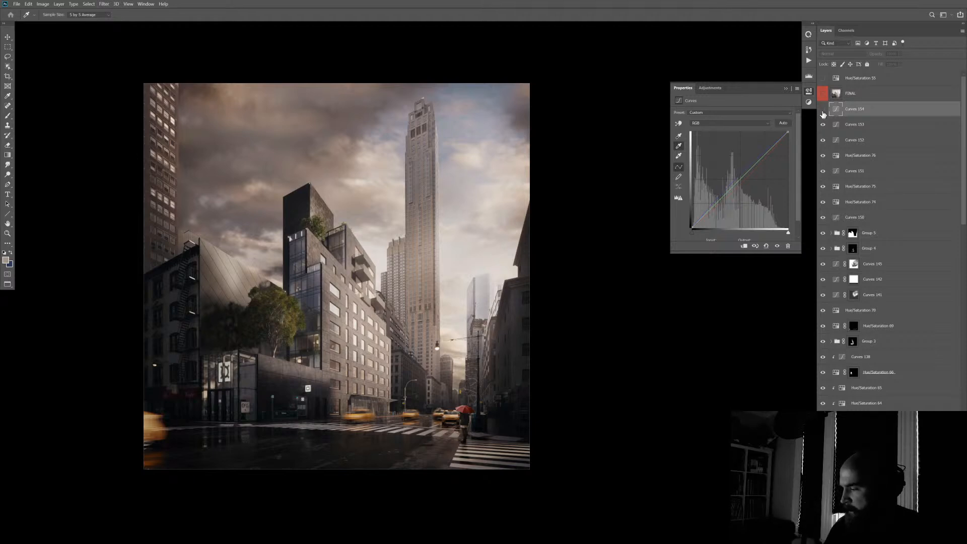
click(823, 111)
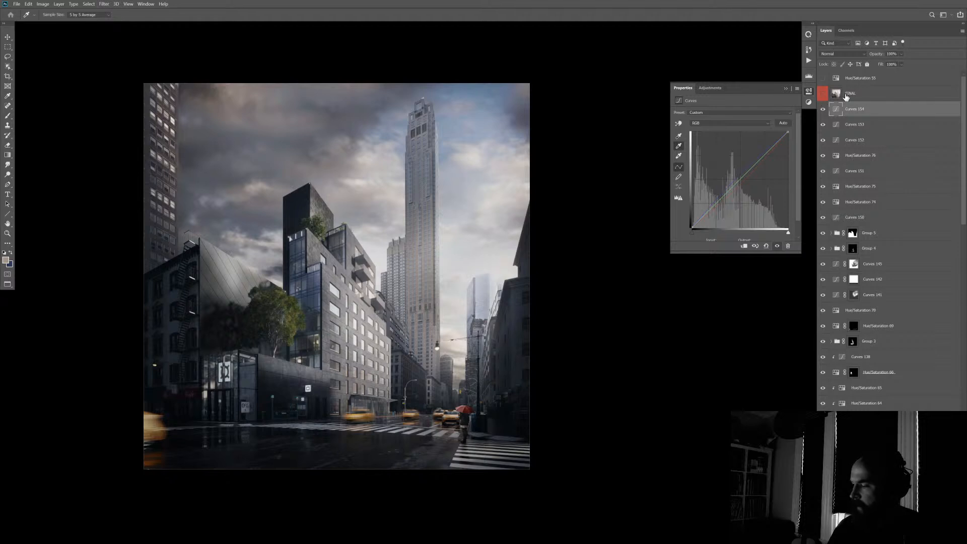
key(Delete)
key(v)
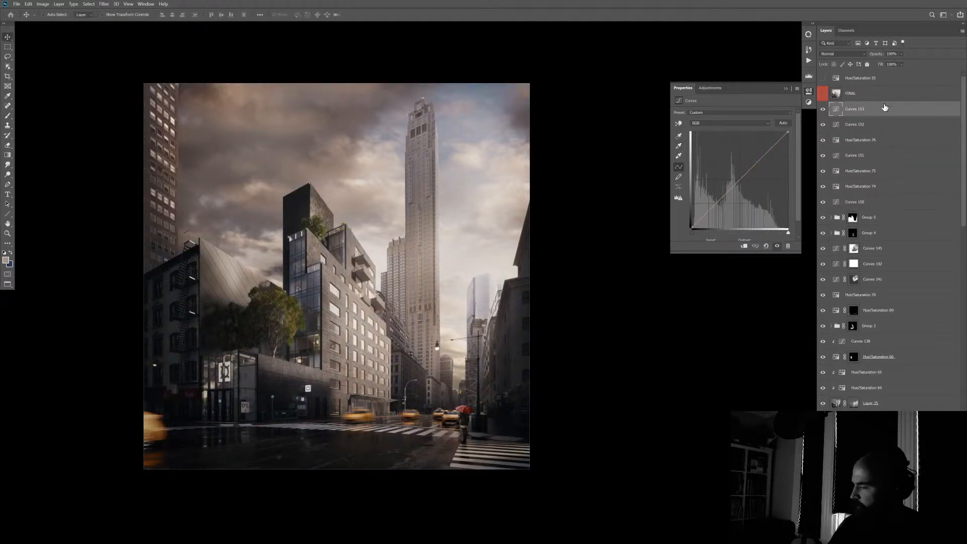
- Toggle the visibility of Curves 153 and Curves 152 in turn to compare their effects
click(823, 109)
click(823, 124)
click(823, 110)
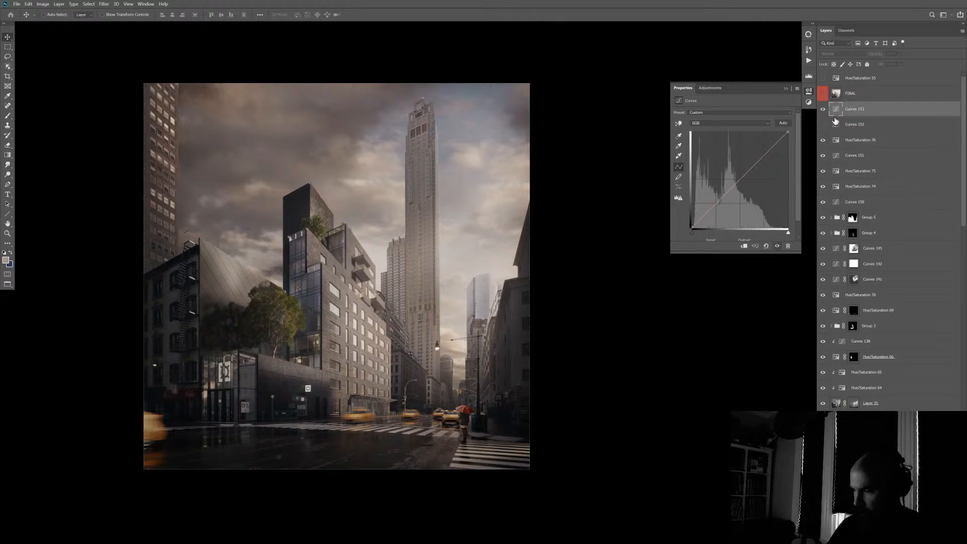
click(823, 124)
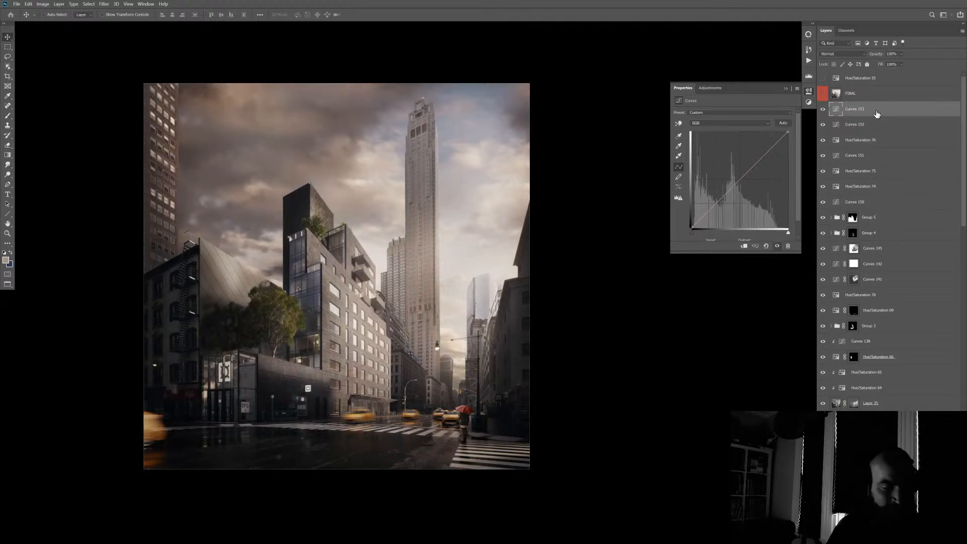
- Add a Curves adjustment above Curves 153 and set its gray point by sampling the central building's facade
key(ctrl+m)
key(Return)
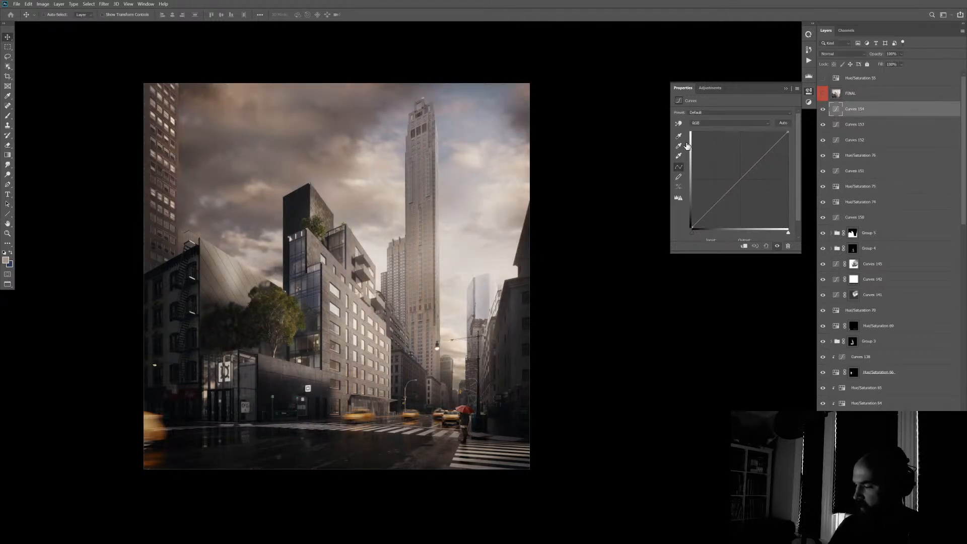
click(679, 147)
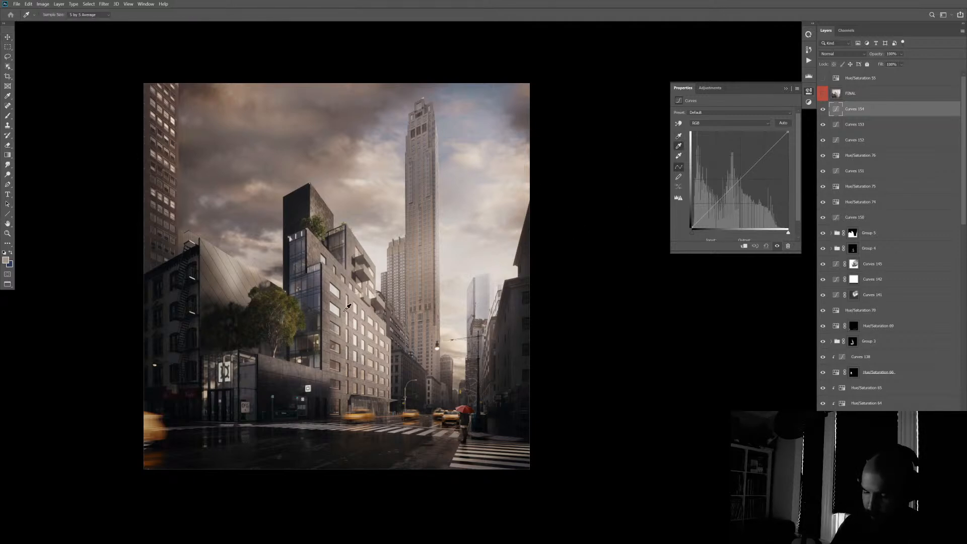
click(346, 309)
click(343, 373)
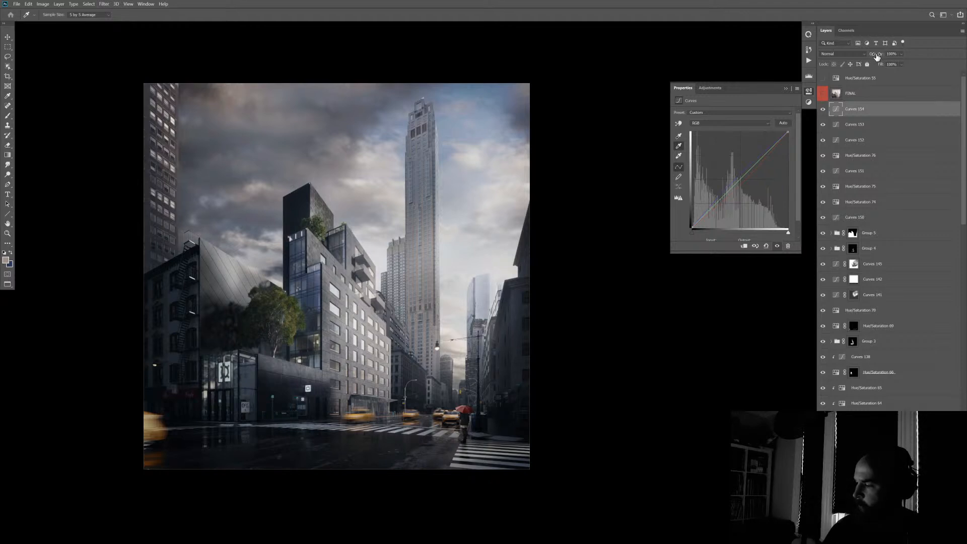
- Reduce the gray-point Curves layer's opacity to about 44% and toggle its visibility to judge the colour correction
drag(877, 54, 670, 80)
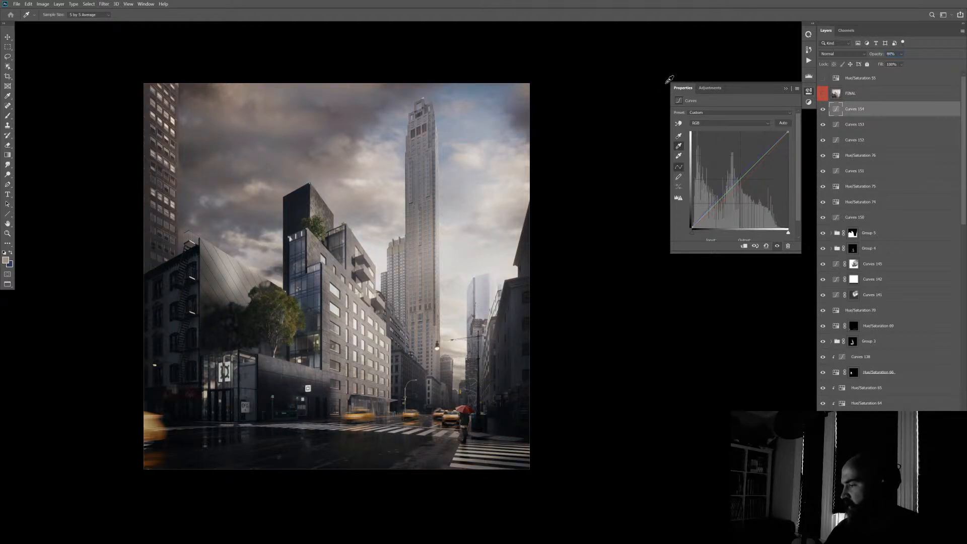
click(824, 109)
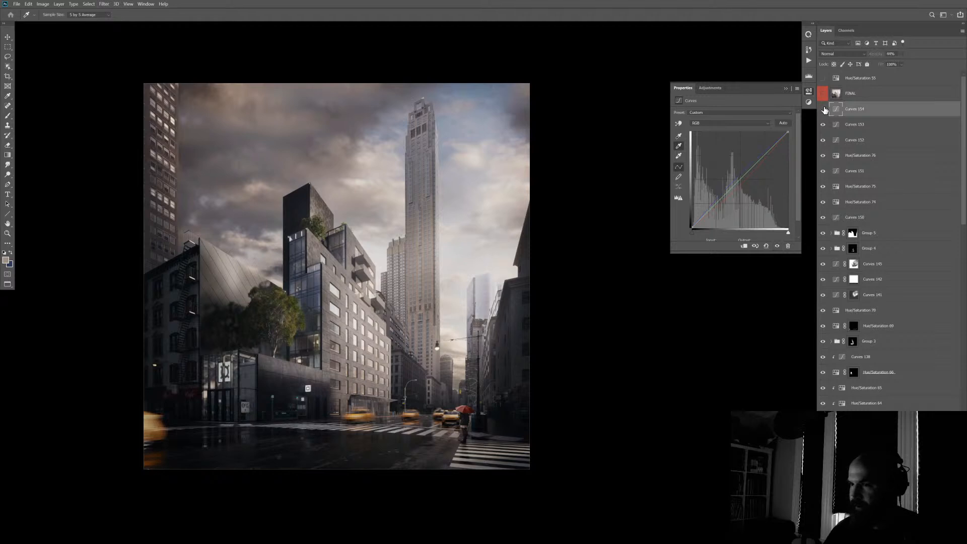
click(824, 109)
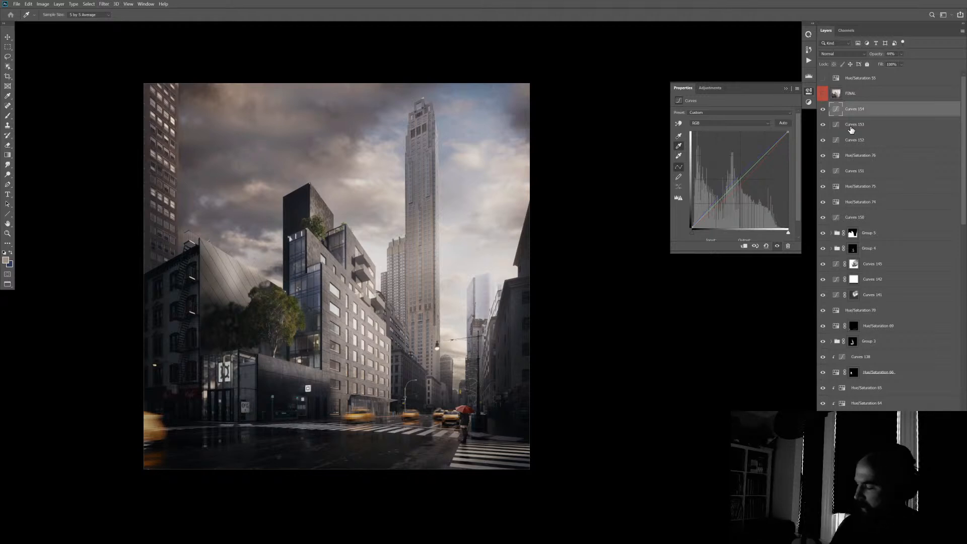
- Examine the clouds above the dark building up close and the overall balance of the whole image
drag(270, 128, 292, 115)
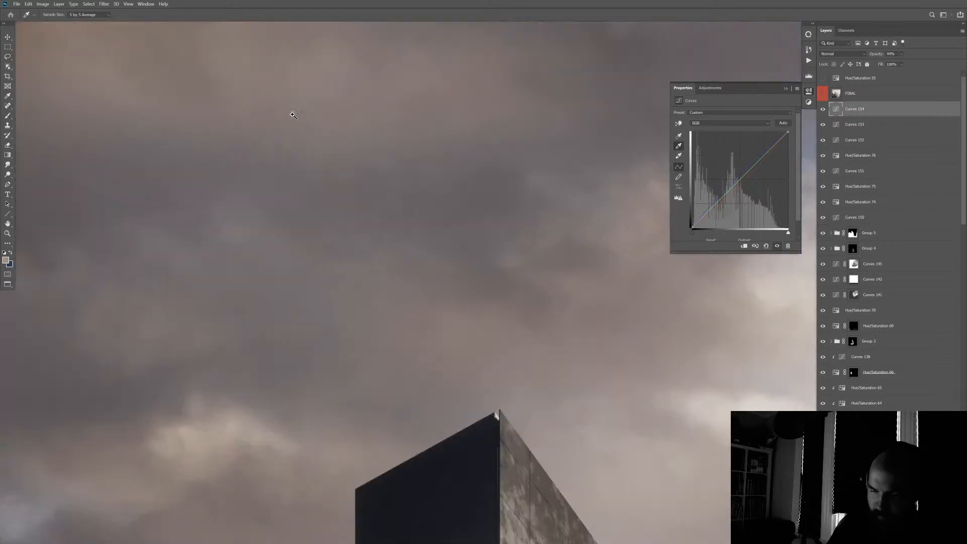
alt+click(292, 115)
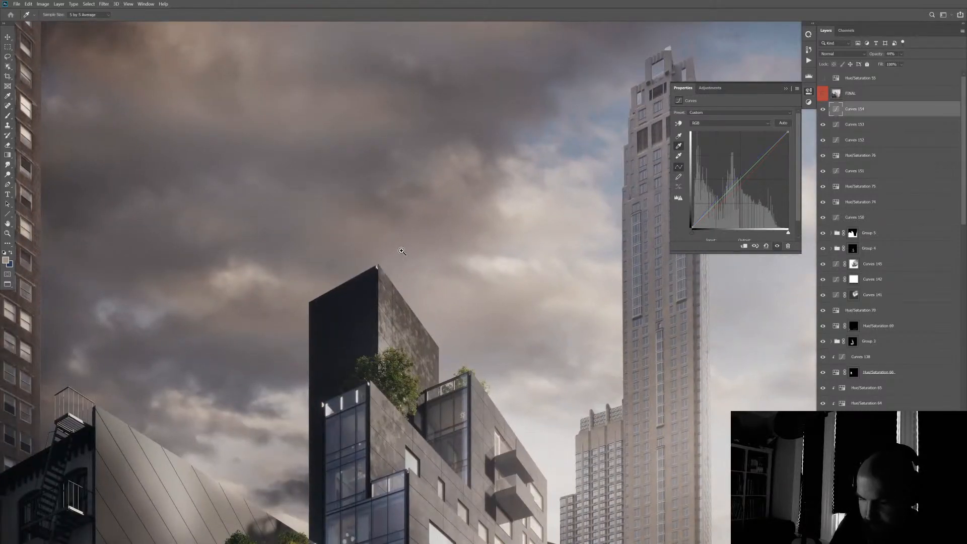
alt+click(403, 251)
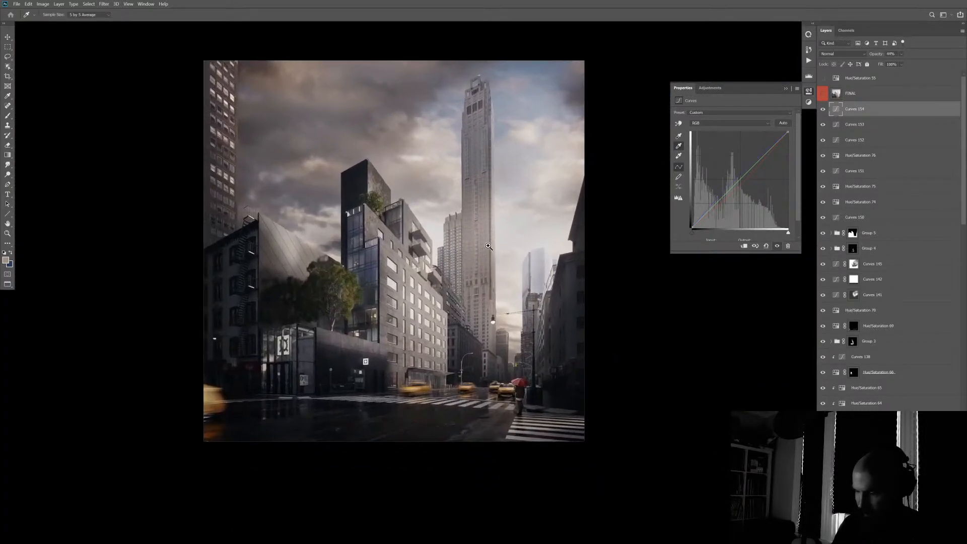
click(489, 246)
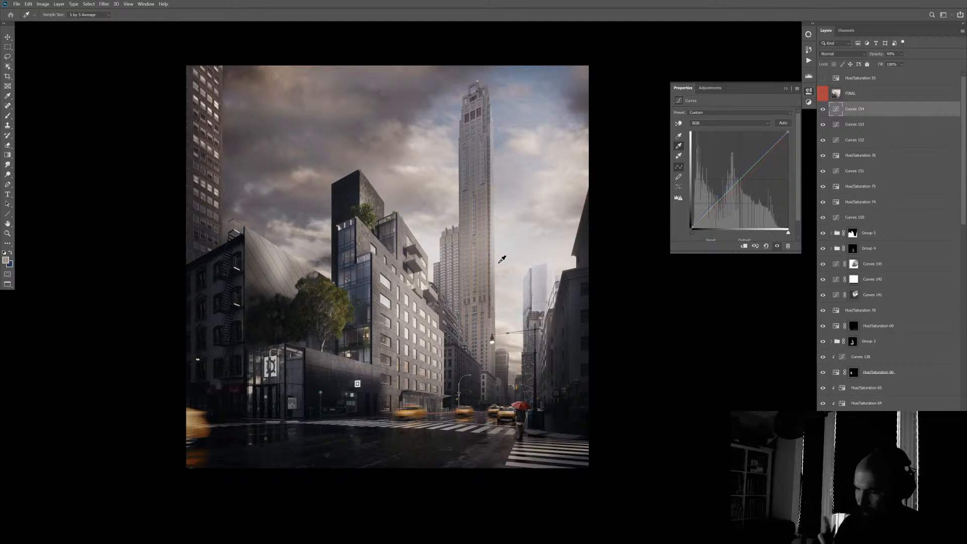
drag(498, 287, 474, 291)
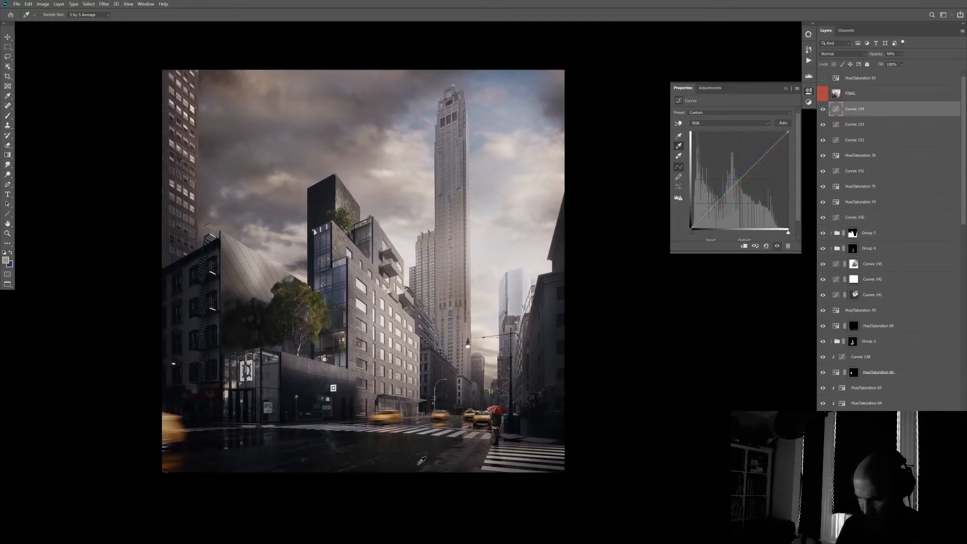
drag(558, 290, 560, 306)
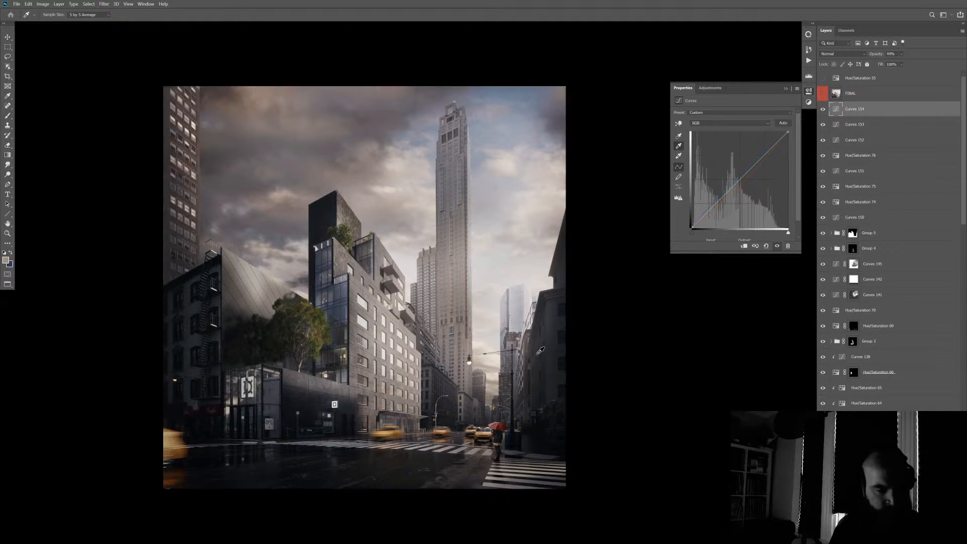
- Try to run the first action in the custom action set, and stop it at its Color Efex Pro 4 command
key(v)
click(810, 62)
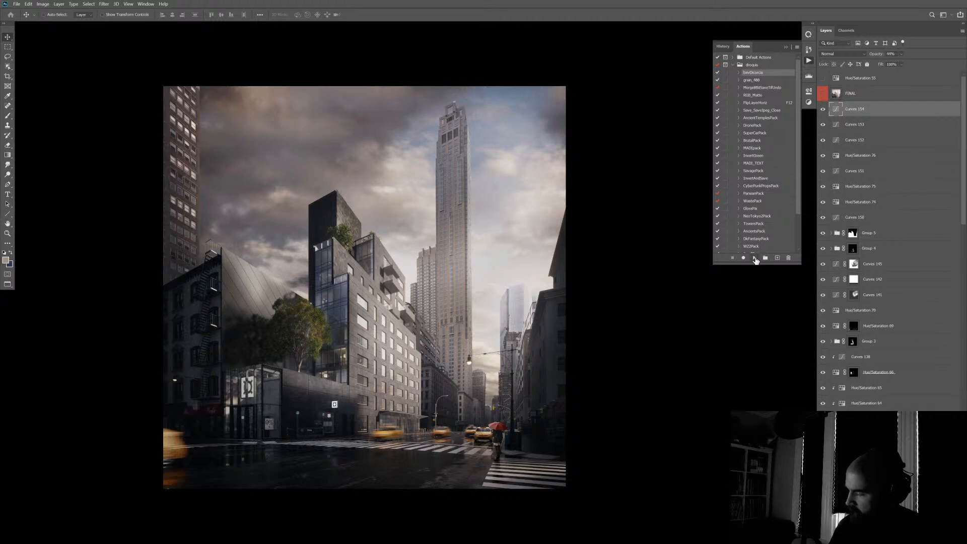
click(756, 258)
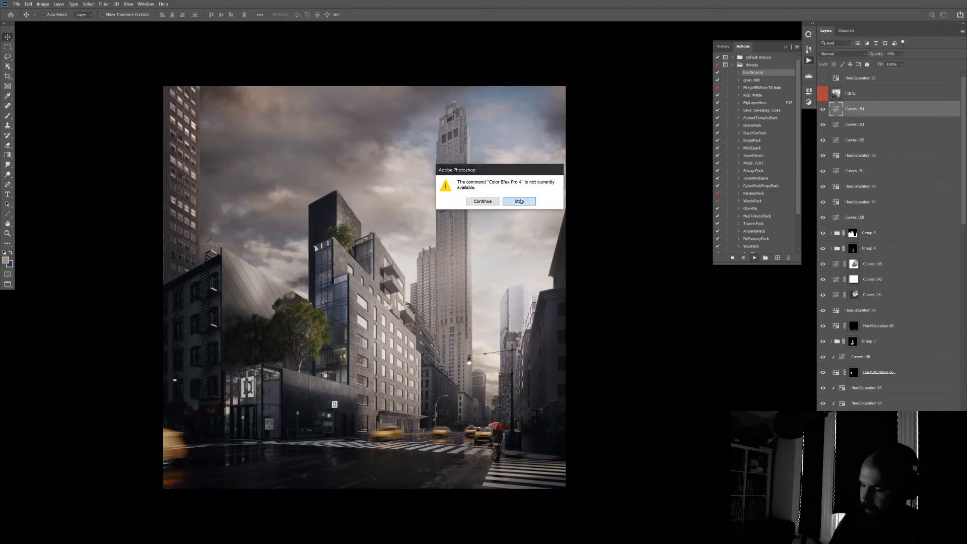
click(519, 202)
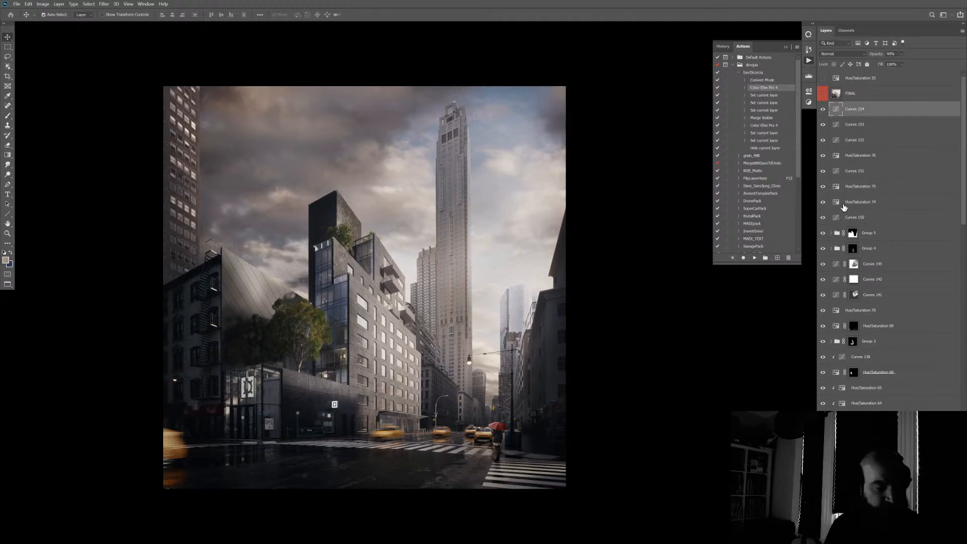
- Run the first action of the custom set to build the NIK effect layers above Curves 154
click(740, 73)
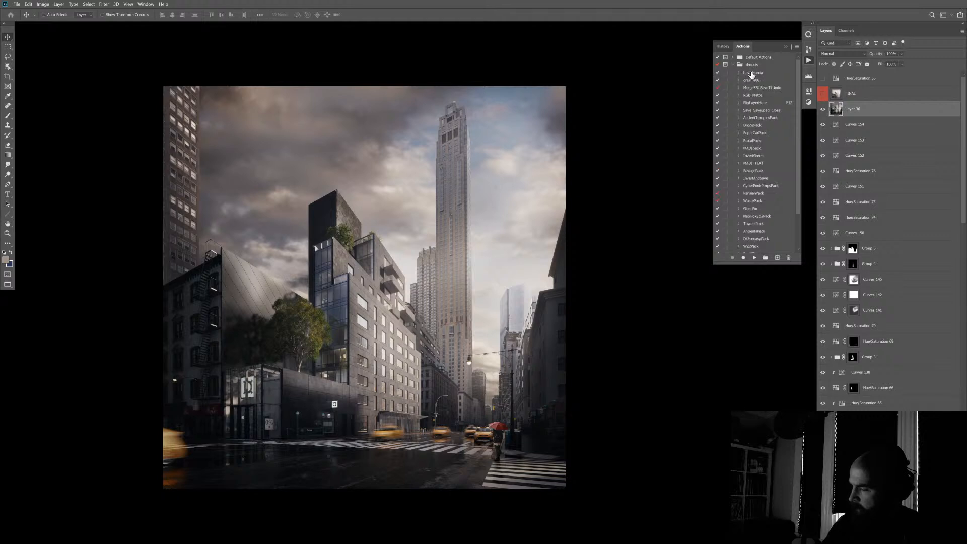
click(755, 259)
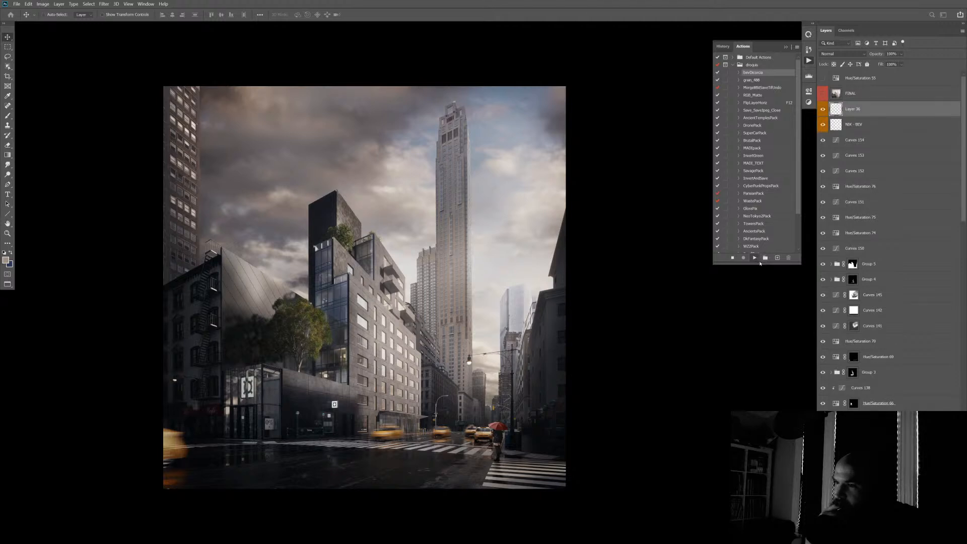
click(755, 259)
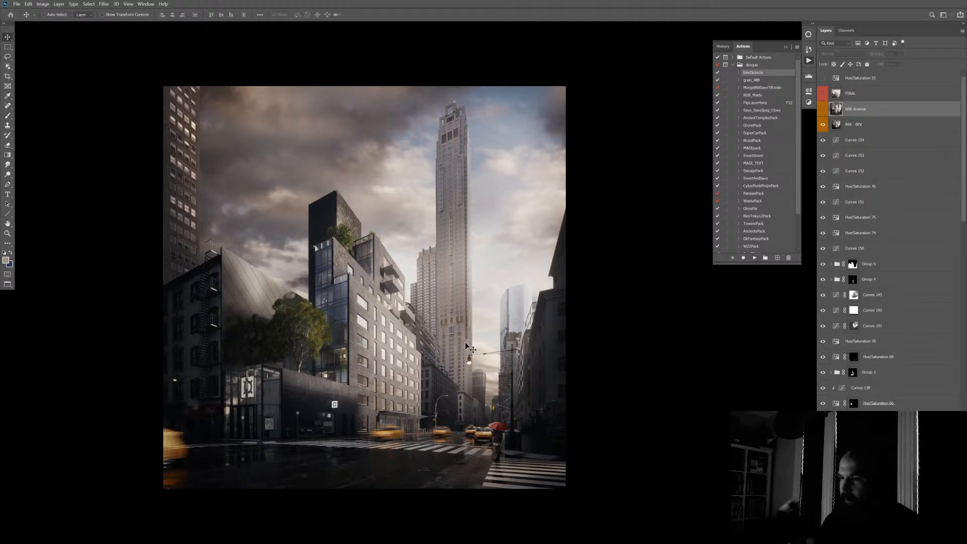
- Compare the current grade with the FINAL layer over the whole image and up close around the street and taxis
click(823, 94)
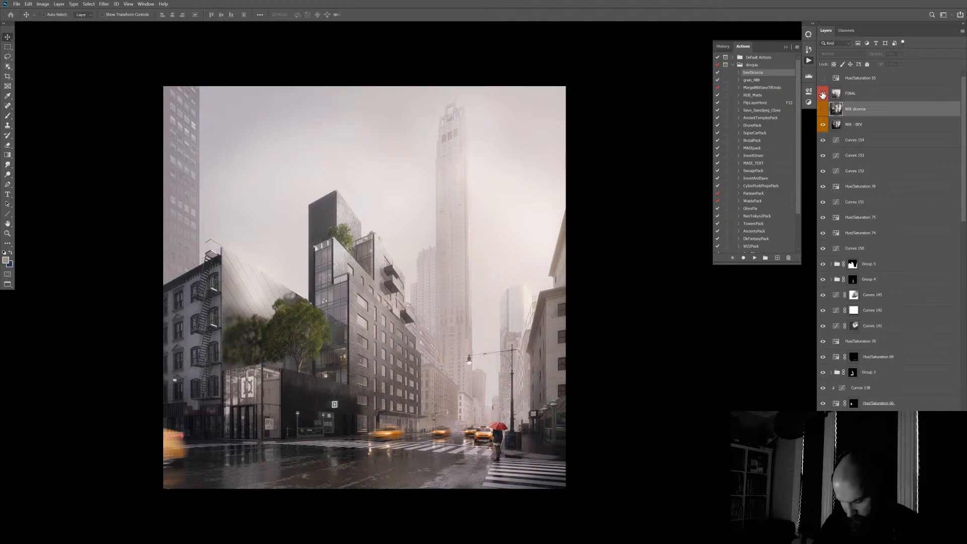
click(823, 95)
click(823, 95)
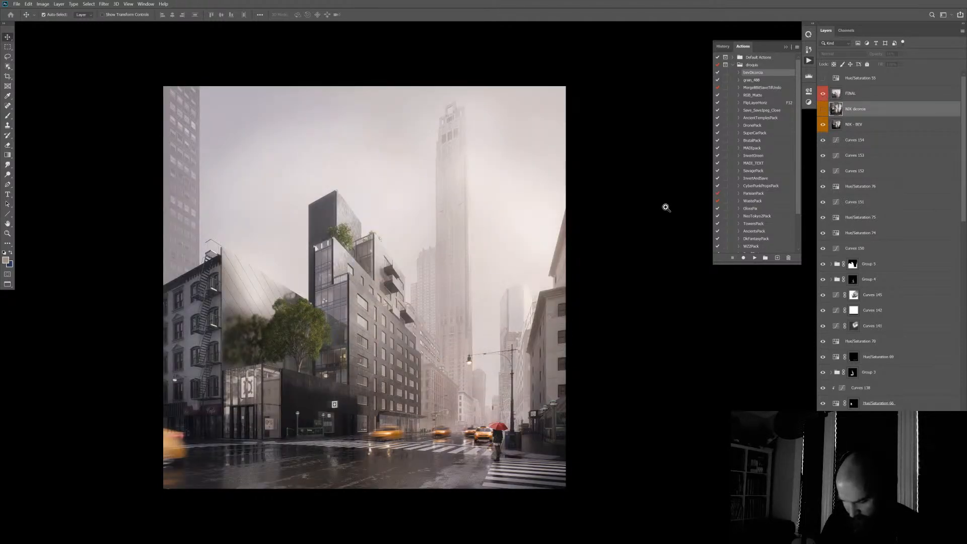
drag(488, 441, 685, 315)
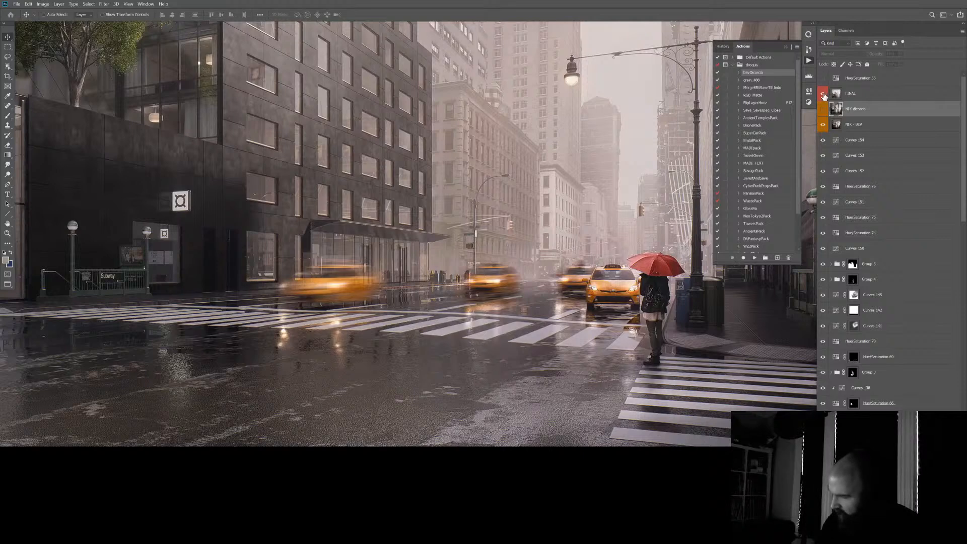
click(823, 95)
click(823, 95)
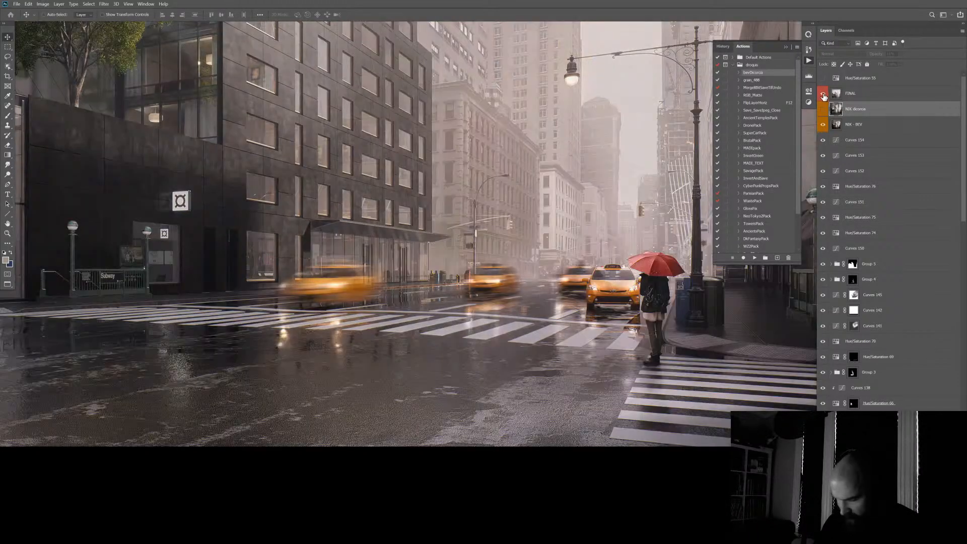
click(823, 94)
click(823, 95)
click(823, 94)
click(823, 95)
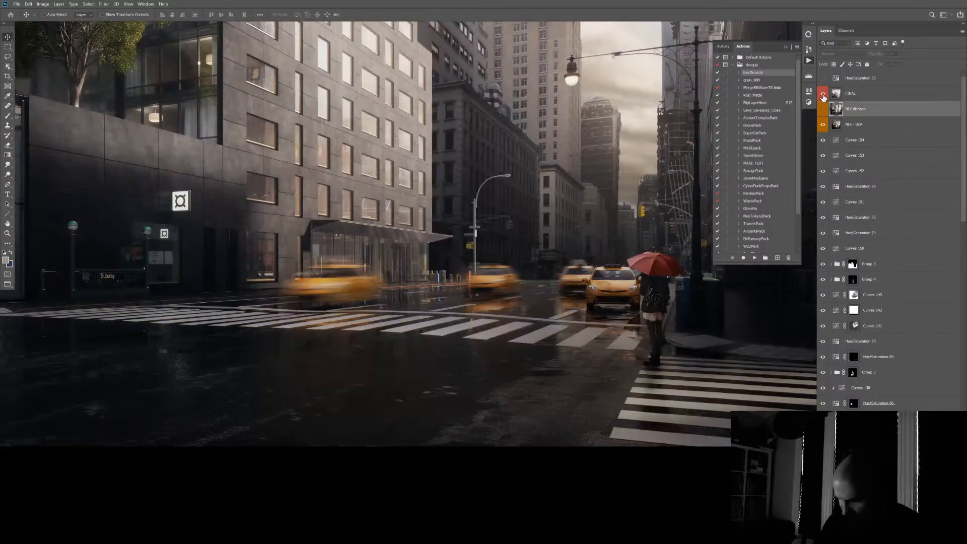
click(824, 96)
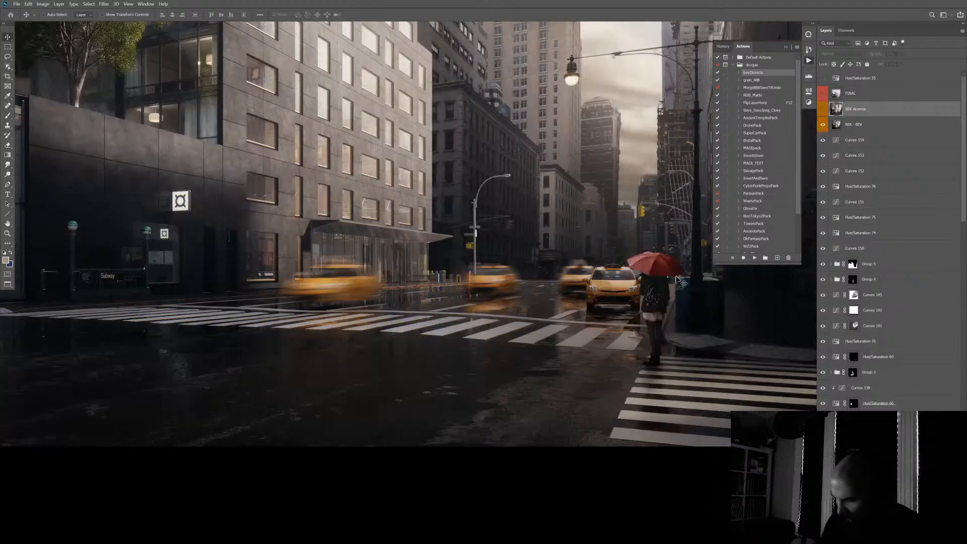
- Add a new layer above the NIK layers, set its blend mode to Color Dodge and fill it with black
key(ctrl+shift+alt+n)
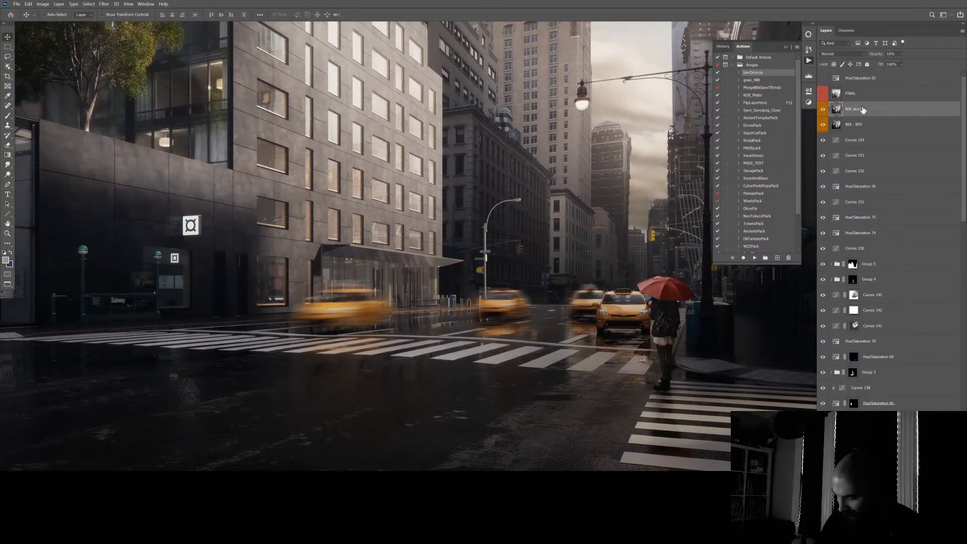
scroll(636, 300, up, 2)
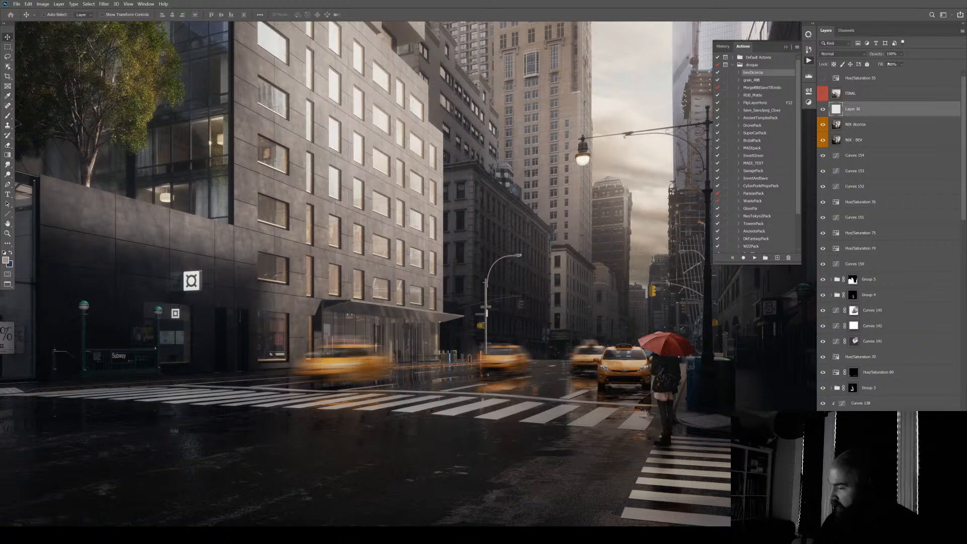
click(842, 54)
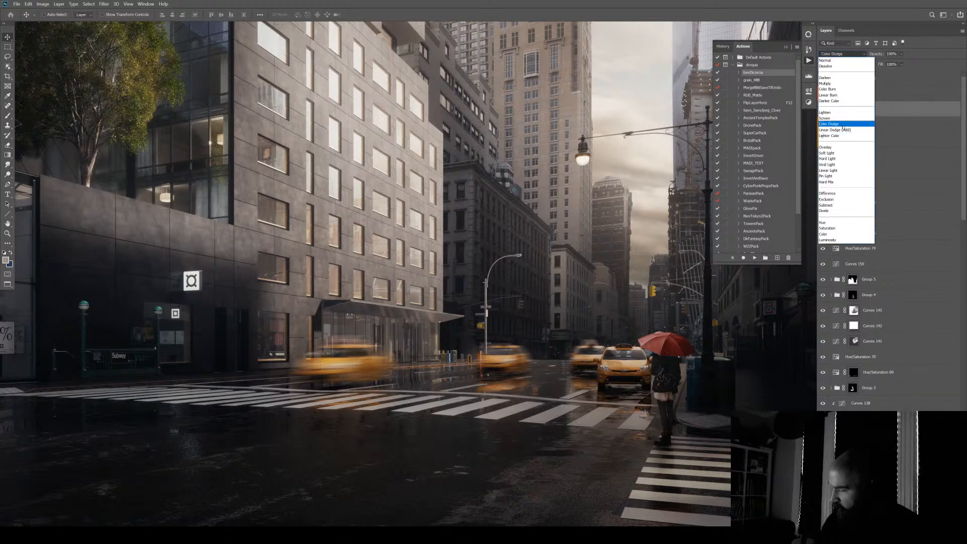
click(847, 124)
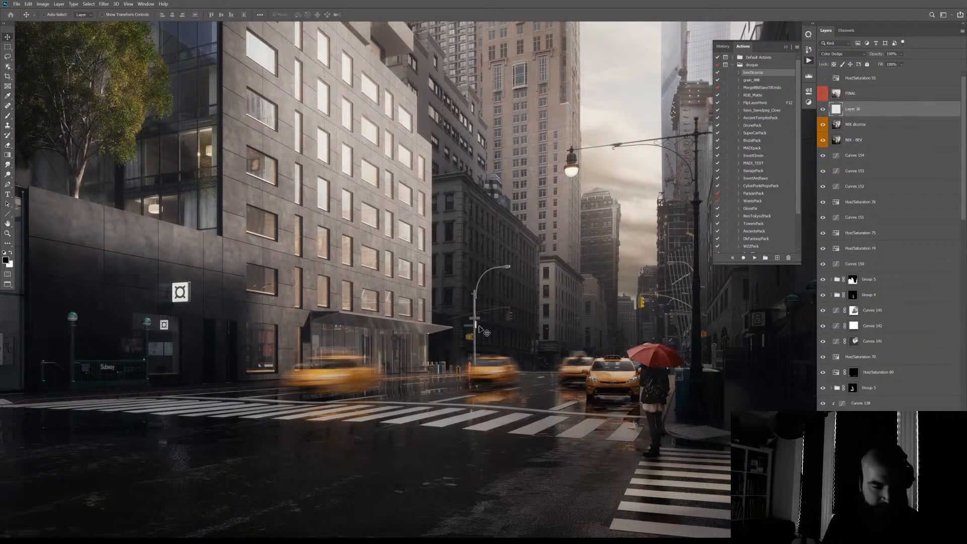
key(alt+BackSpace)
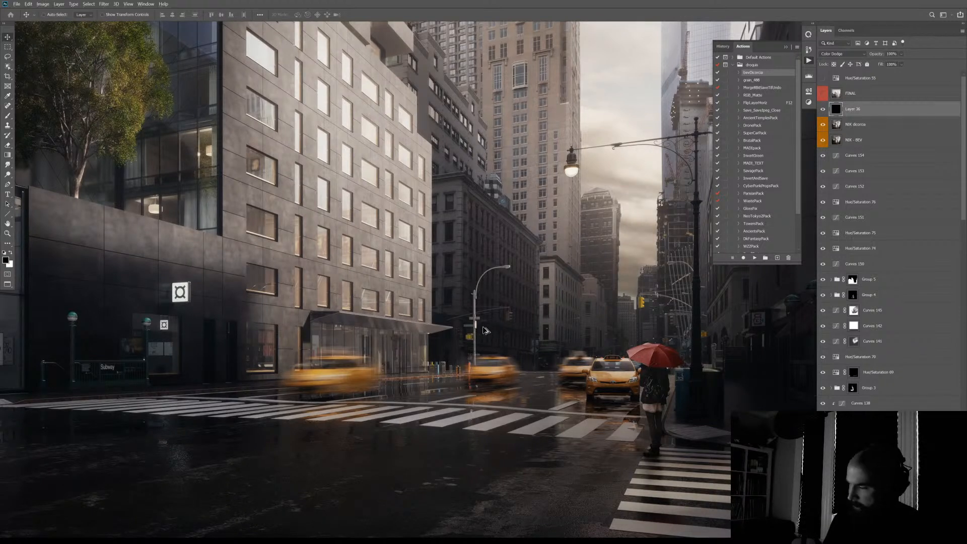
- Activate the Brush tool and compare the taxis' headlights with those in the FINAL layer
key(b)
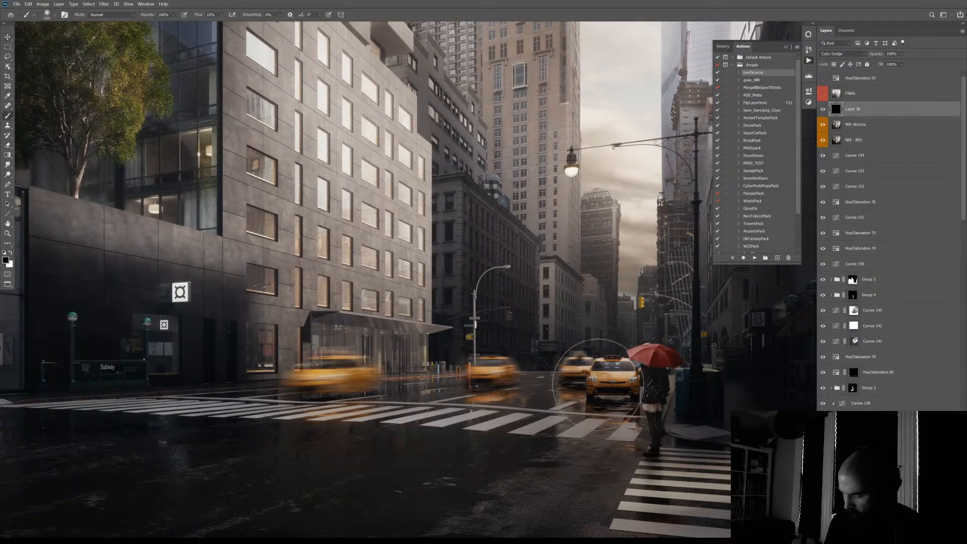
ctrl+click(610, 391)
key(bracketleft)
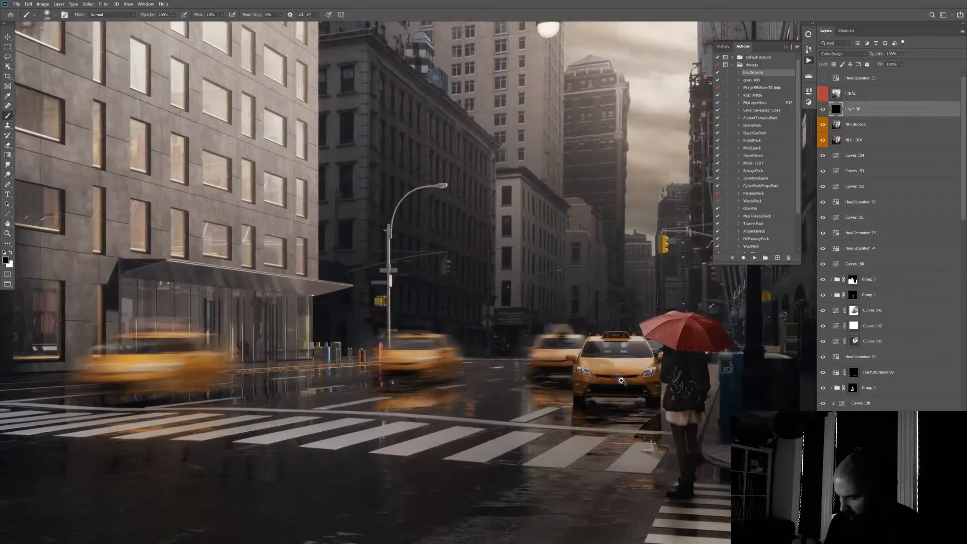
click(823, 93)
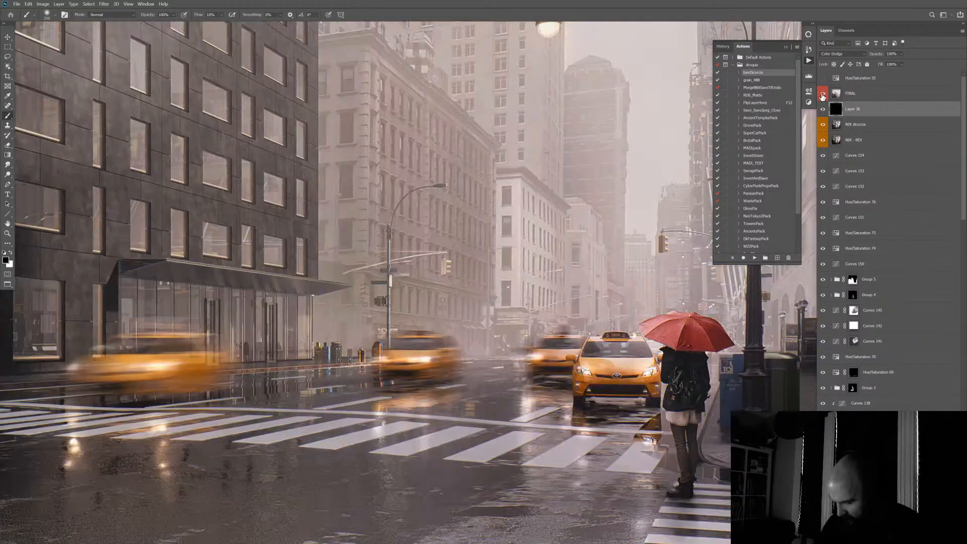
click(824, 93)
- Paint white glows on both headlights of the front taxi with a small brush at 100% opacity on the Color Dodge layer
key(bracketleft)
key(bracketleft)
key(bracketleft)
key(bracketleft)
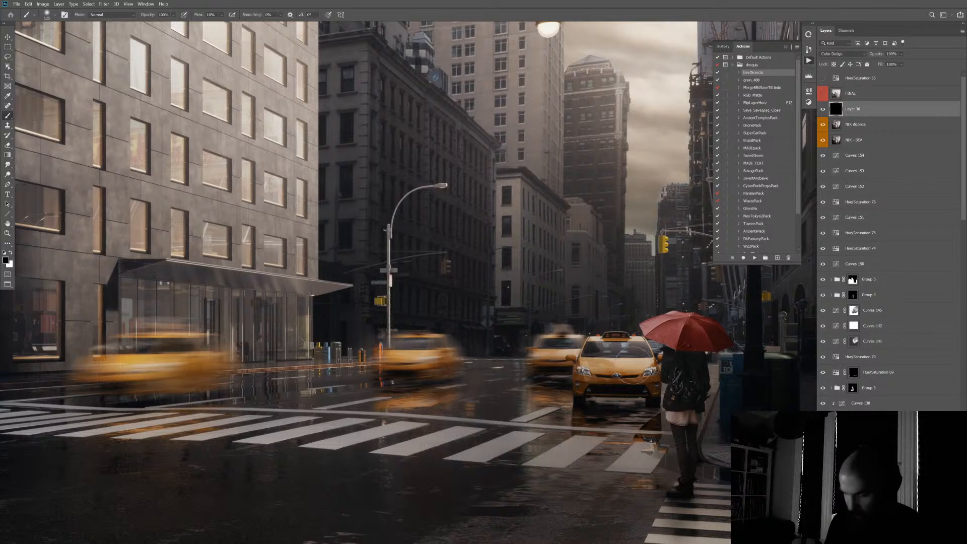
key(x)
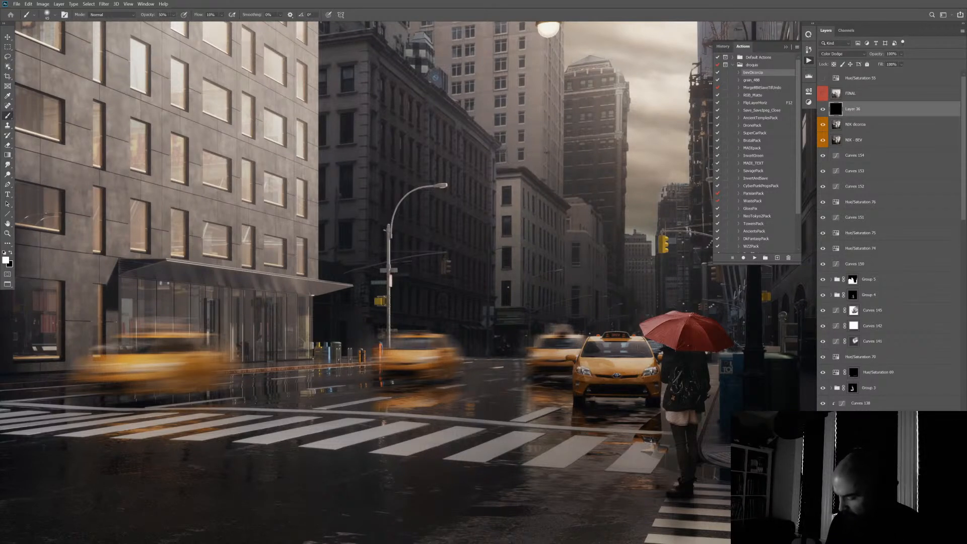
key(x)
key(x)
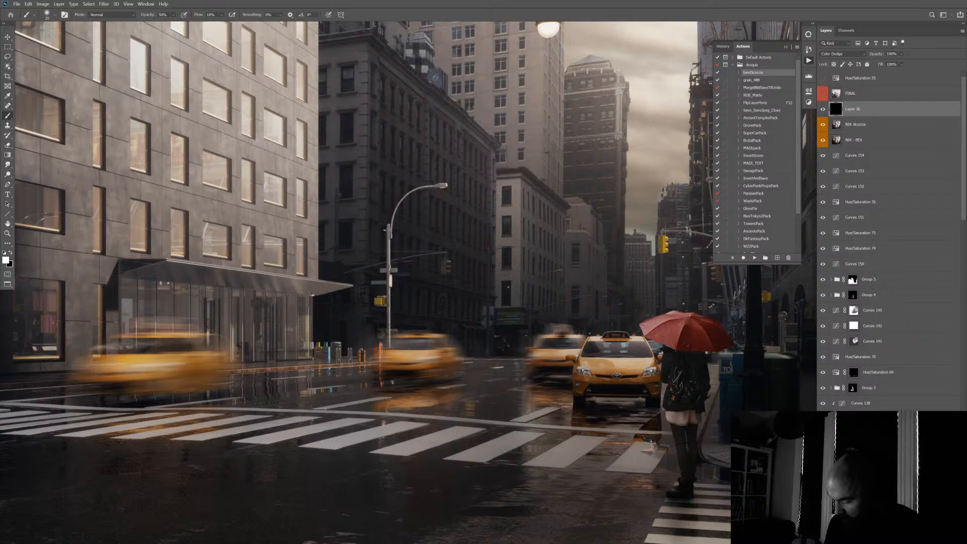
scroll(651, 373, up, 1)
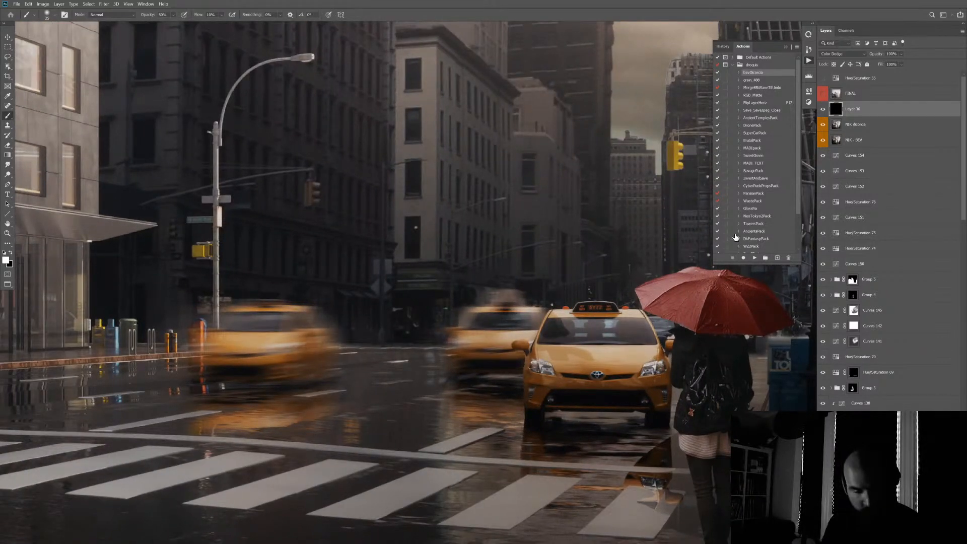
key(0)
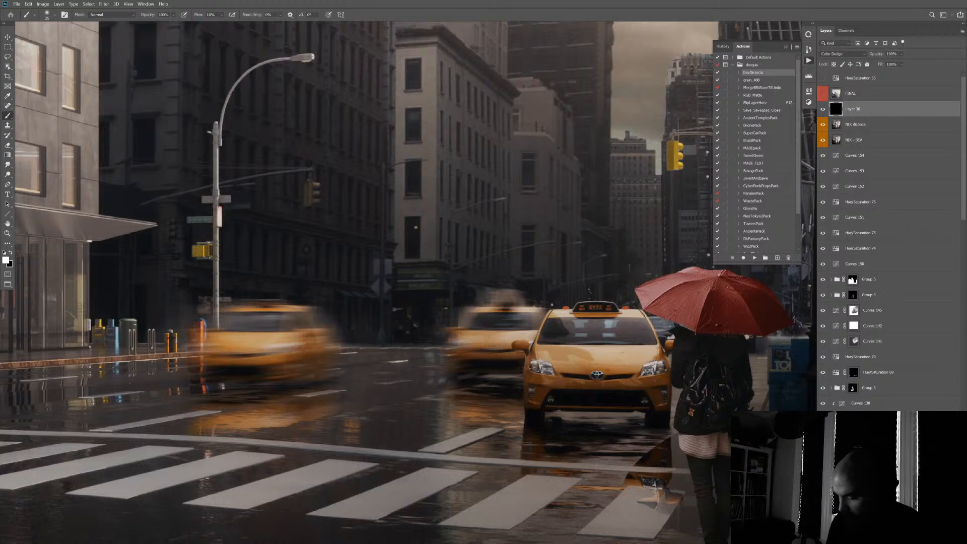
key(bracketleft)
drag(648, 369, 649, 372)
key(bracketleft)
drag(544, 370, 541, 369)
drag(655, 370, 661, 371)
- Sample colours around the front taxi's headlights and strengthen the glow on the headlight nearest the woman
alt+click(667, 362)
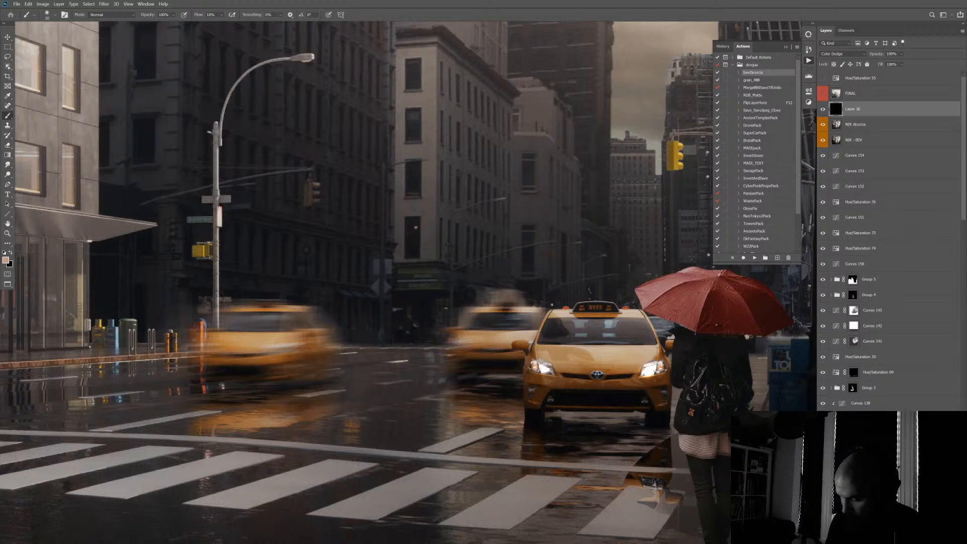
key(bracketright)
alt+click(561, 372)
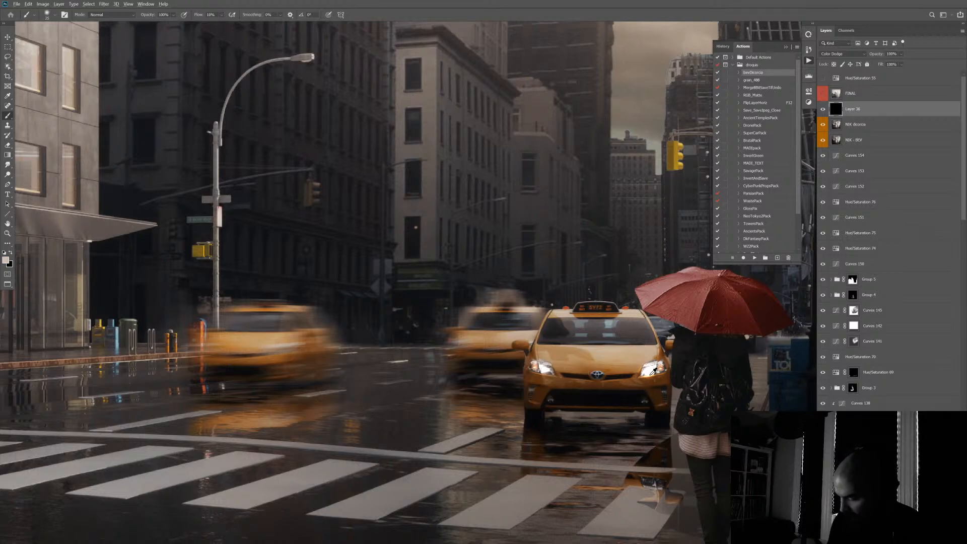
alt+click(654, 367)
drag(653, 368, 655, 375)
key(bracketright)
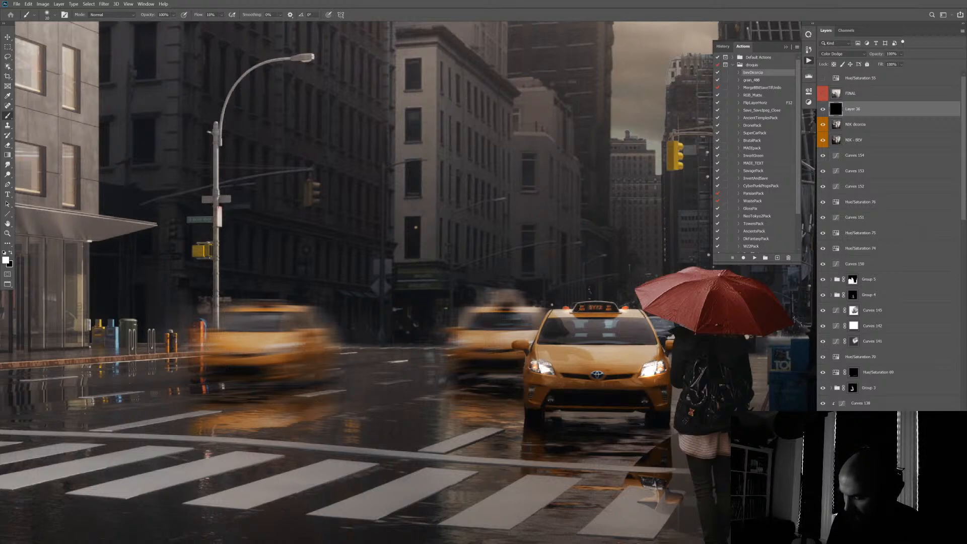
- Brighten the headlight reflection on the wet crosswalk below the front taxi and sample its colour
drag(668, 487, 678, 356)
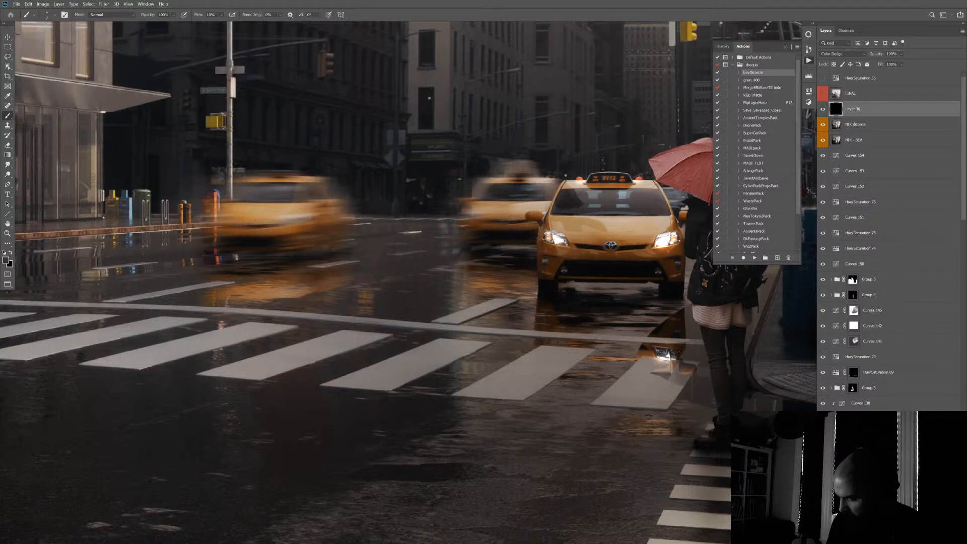
key(x)
alt+click(666, 354)
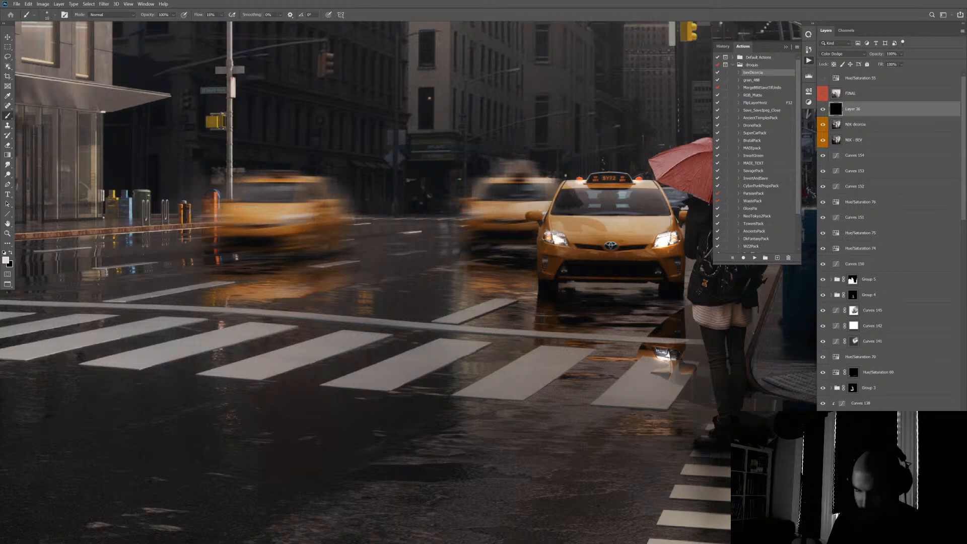
- Paint small headlight glows on the two motion-blurred taxis behind the front one using a resized brush
scroll(552, 396, up, 5)
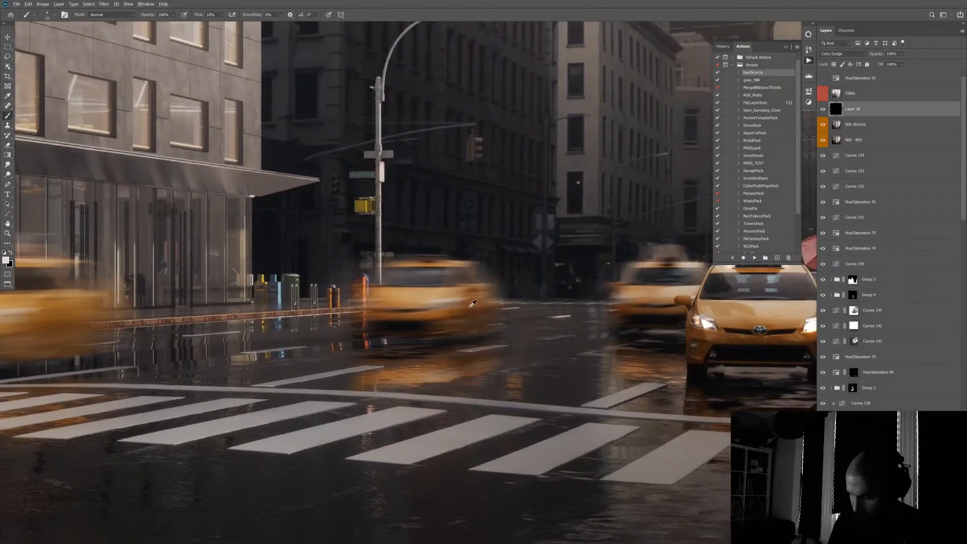
key(bracketright)
key(bracketright)
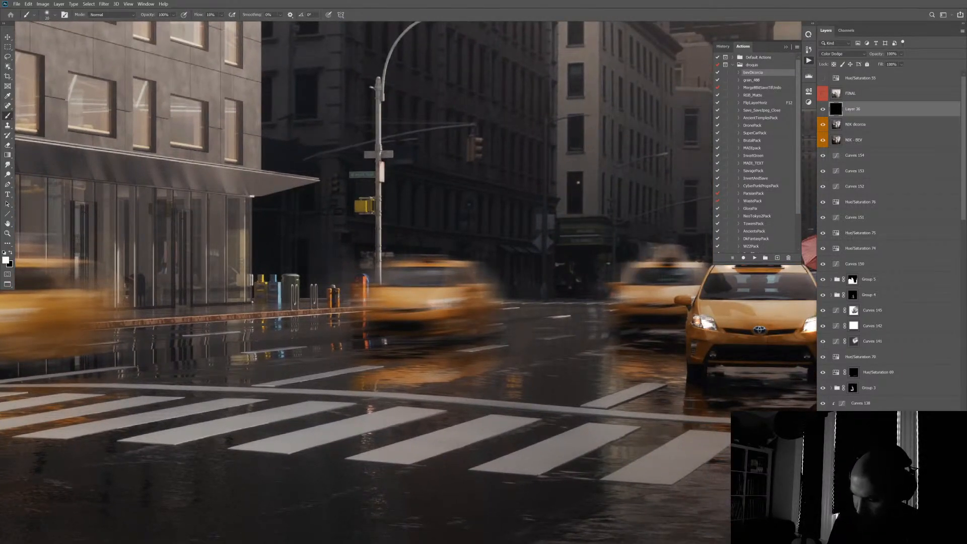
key(bracketleft)
key(bracketleft)
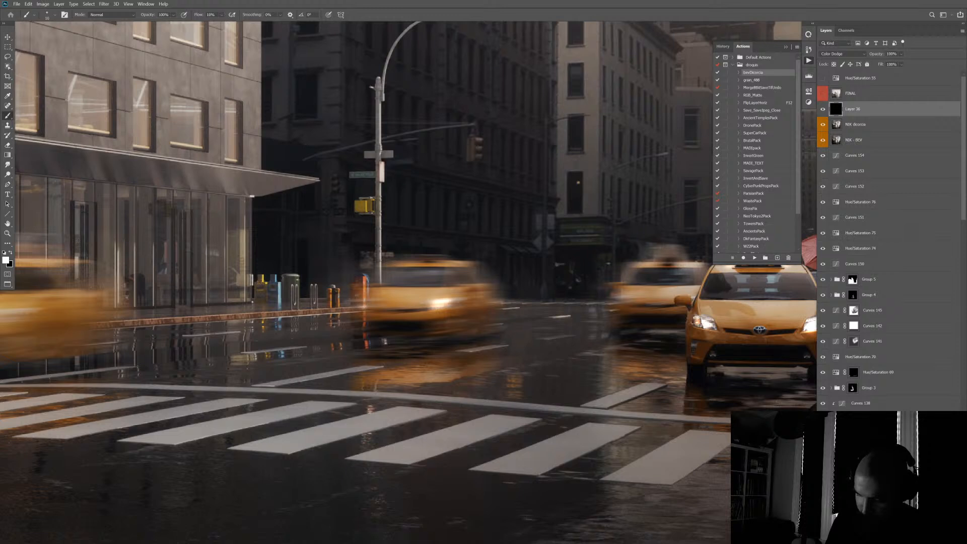
drag(364, 305, 380, 300)
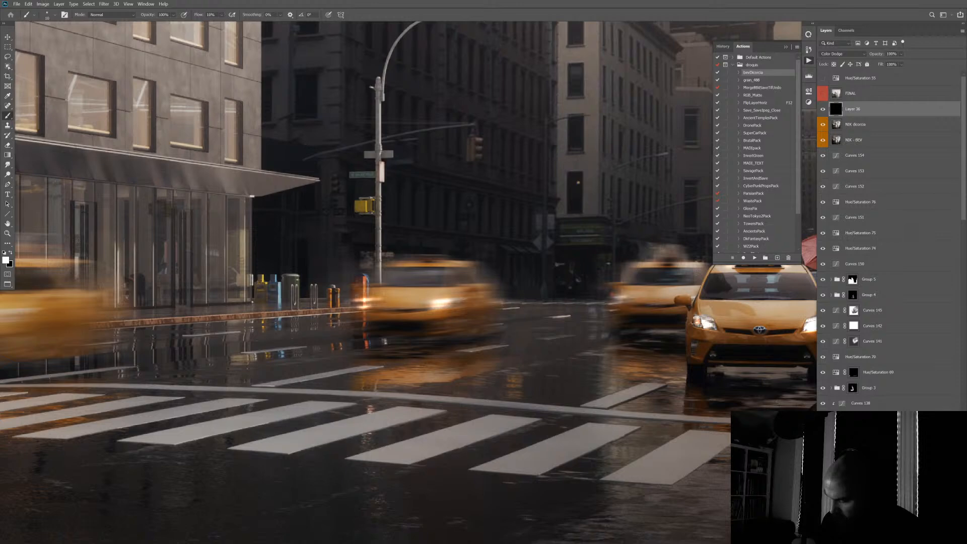
- Paint a bright headlight streak across the front of the blurred taxi near the subway entrance
scroll(761, 340, down, 2)
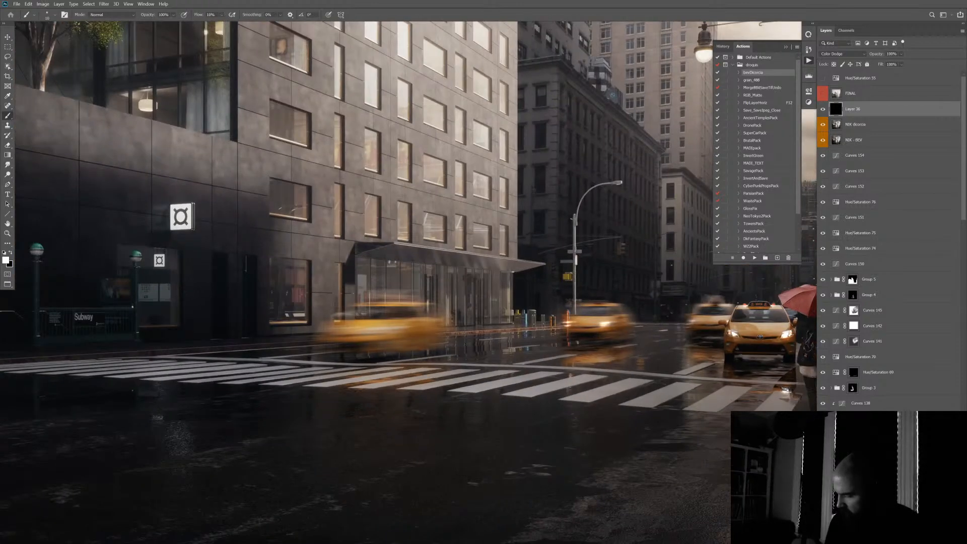
drag(554, 361, 589, 365)
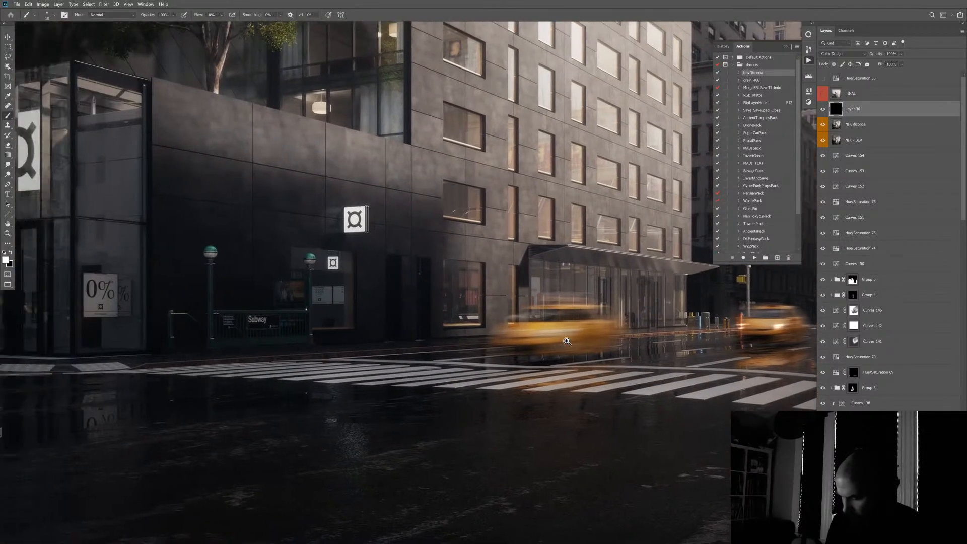
scroll(560, 340, up, 2)
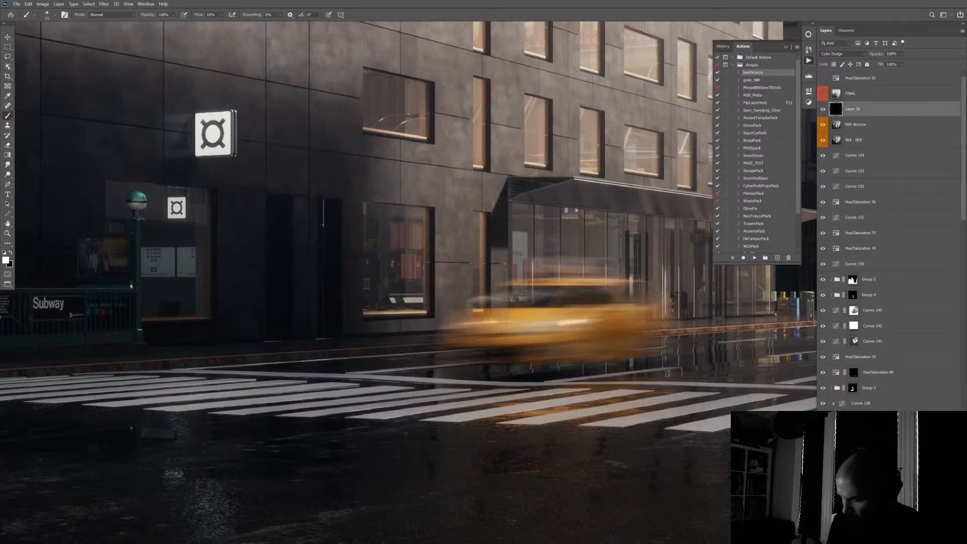
drag(548, 323, 581, 322)
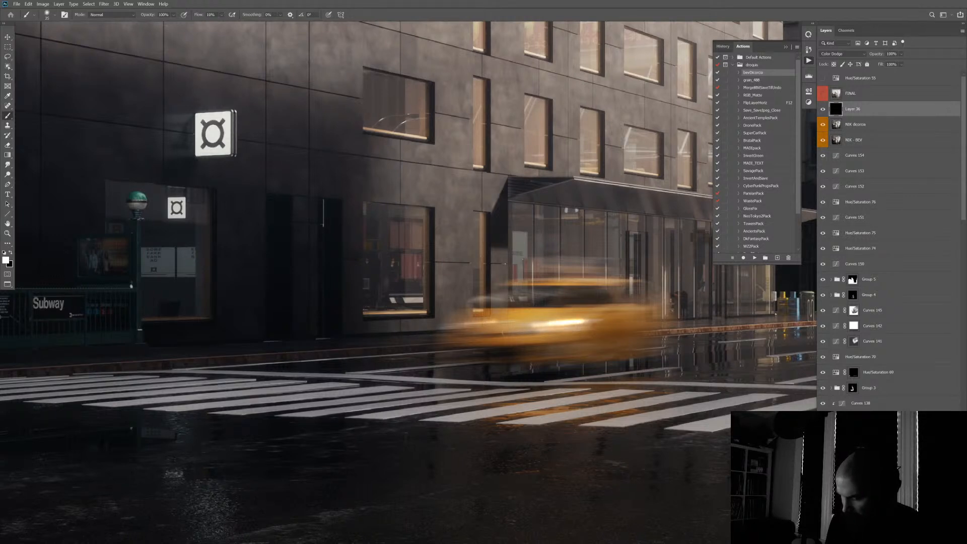
- Paint a bright headlight reflection on the wet crosswalk below the blurred taxi near the subway entrance
scroll(616, 385, down, 3)
mouse_move(574, 398)
mouse_down()
mouse_move(602, 397)
mouse_move(558, 403)
mouse_up()
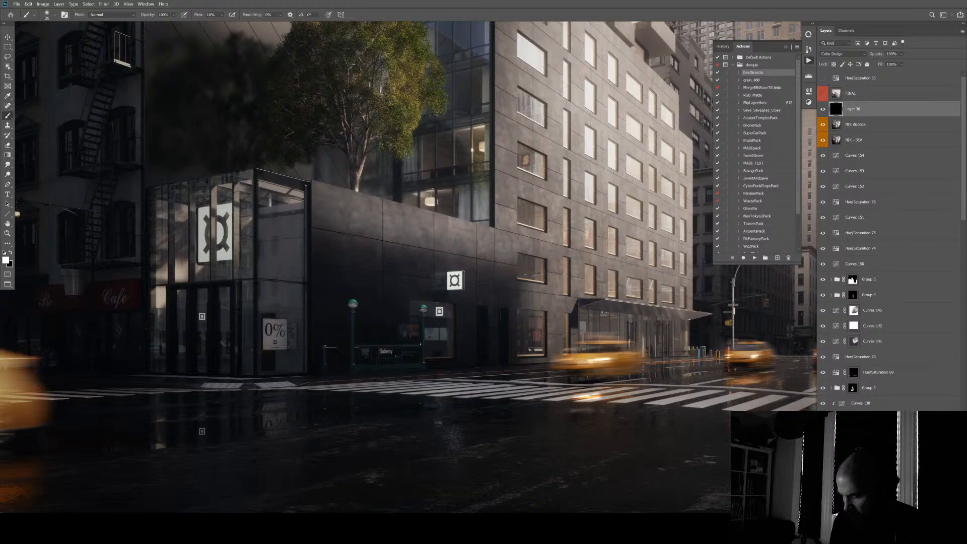
scroll(648, 428, down, 2)
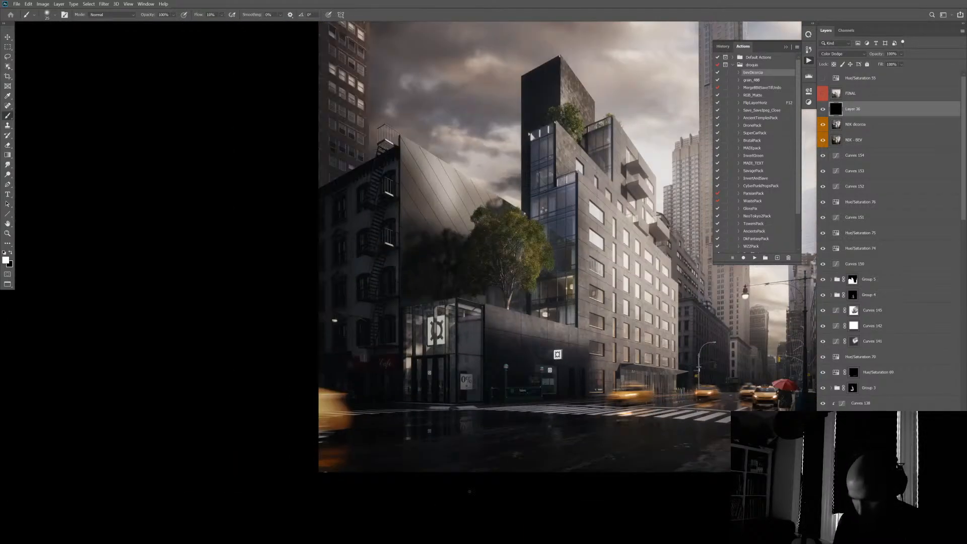
scroll(617, 372, up, 3)
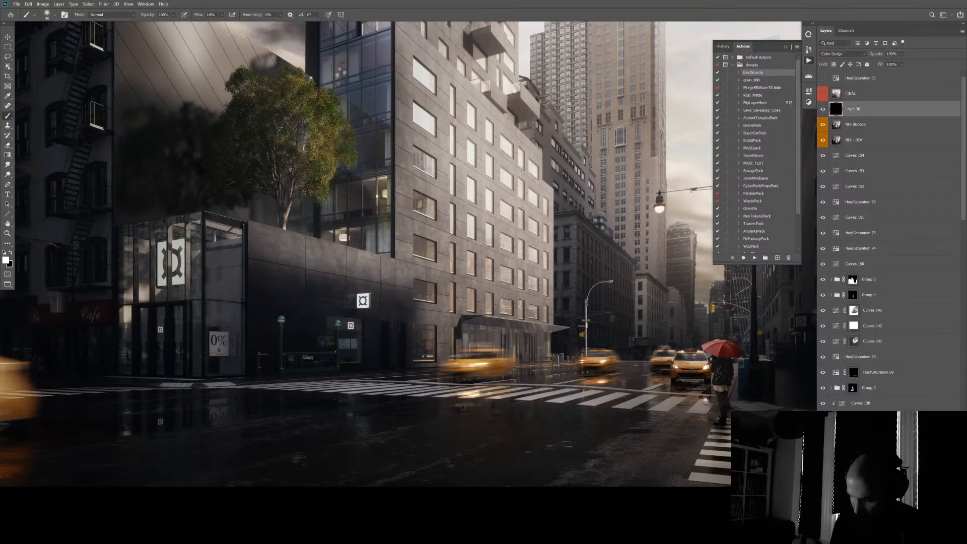
- Clip a Hue/Saturation adjustment to the glow layer and colorize it to a warm orange, reducing saturation and slightly lowering lightness
key(ctrl+u)
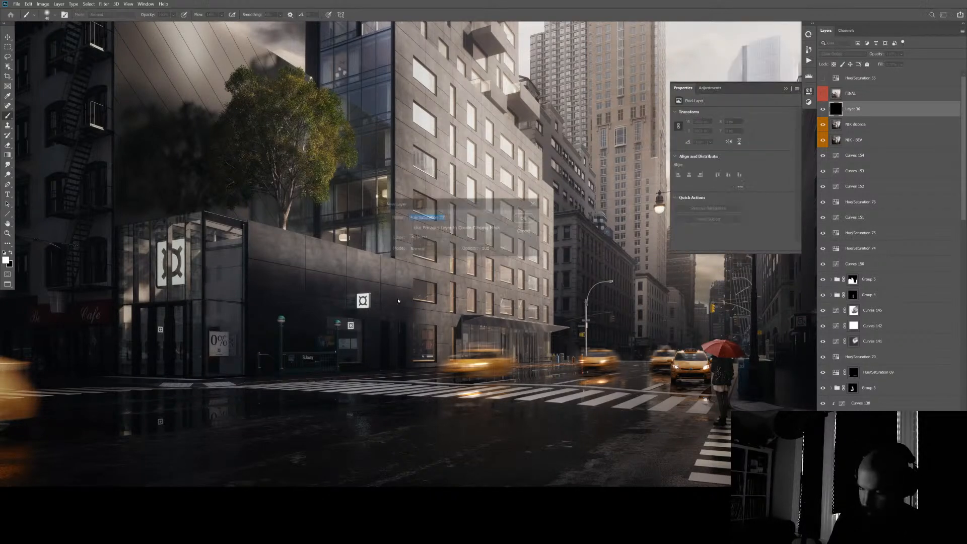
key(Return)
click(525, 218)
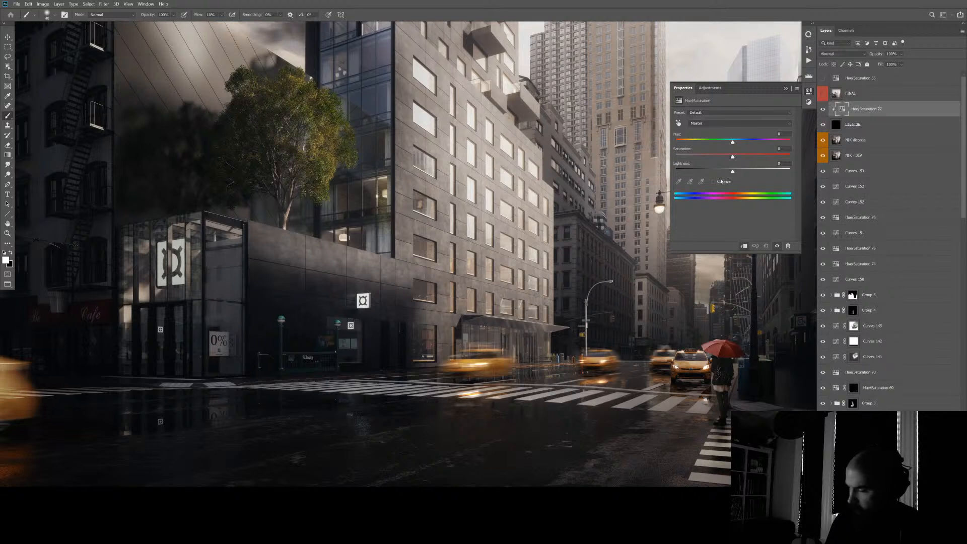
drag(678, 142, 687, 144)
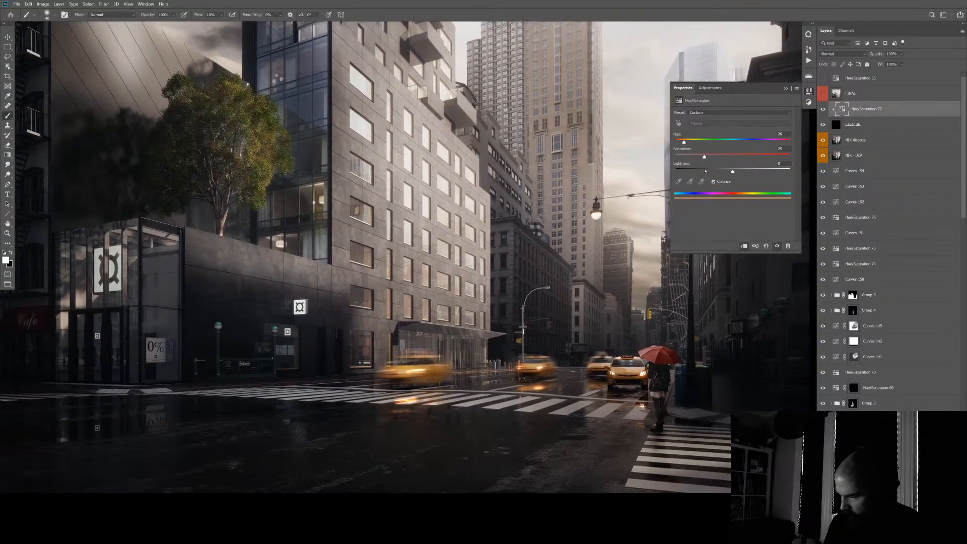
drag(686, 143, 732, 157)
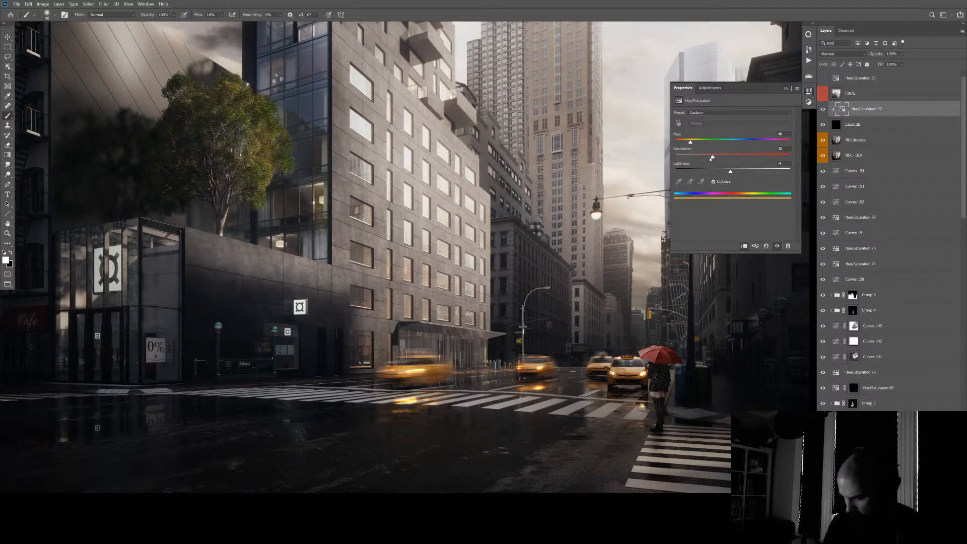
- Compare the whole image with the FINAL layer switched on and off
drag(680, 254, 667, 359)
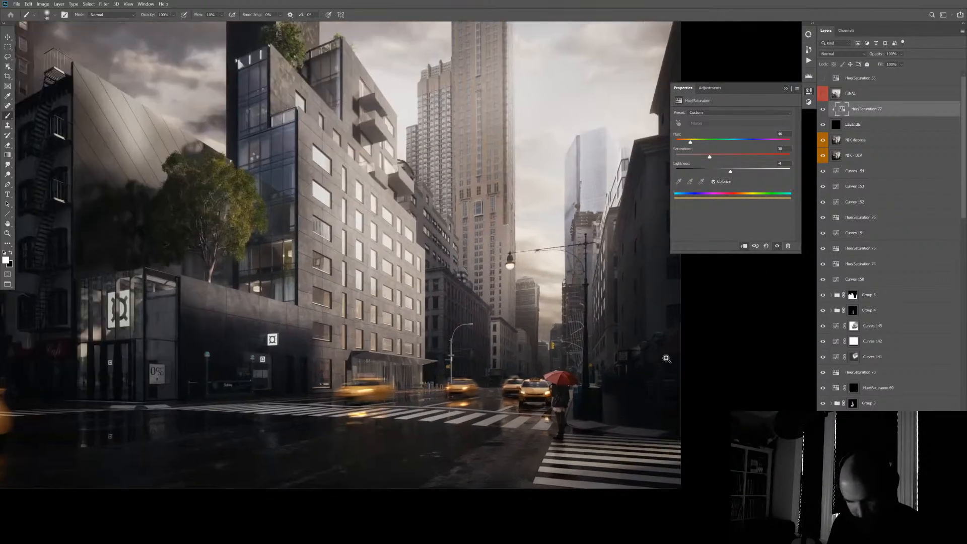
click(823, 94)
click(824, 94)
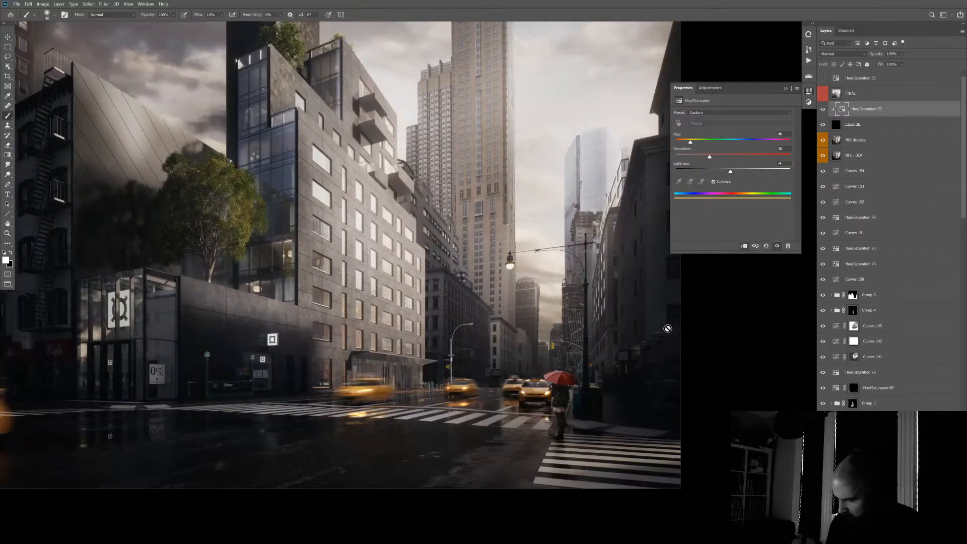
- Create a new layer clipped above the Hue/Saturation adjustment and dab dark colour on the subway lamp globes, sampling colours nearby
key(ctrl+shift+alt+n)
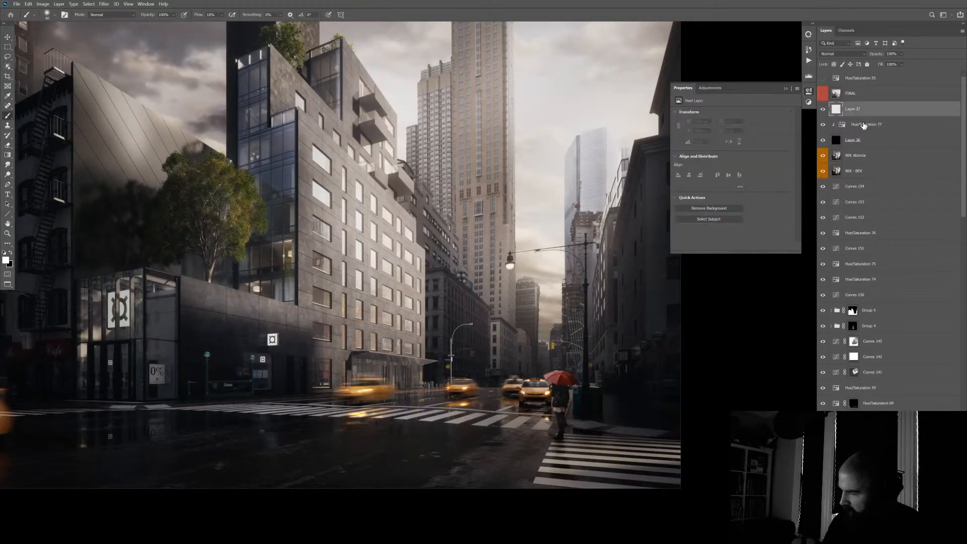
scroll(661, 381, up, 5)
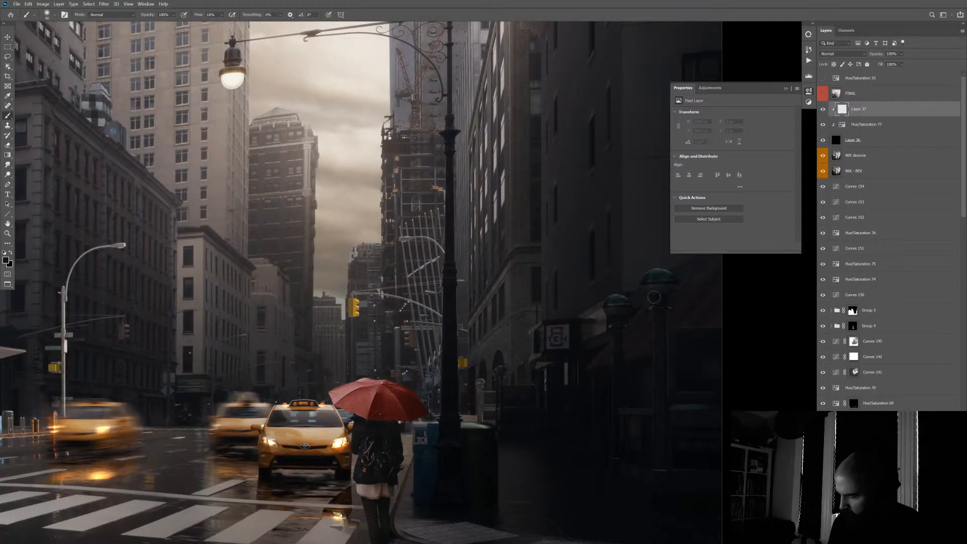
drag(680, 295, 688, 288)
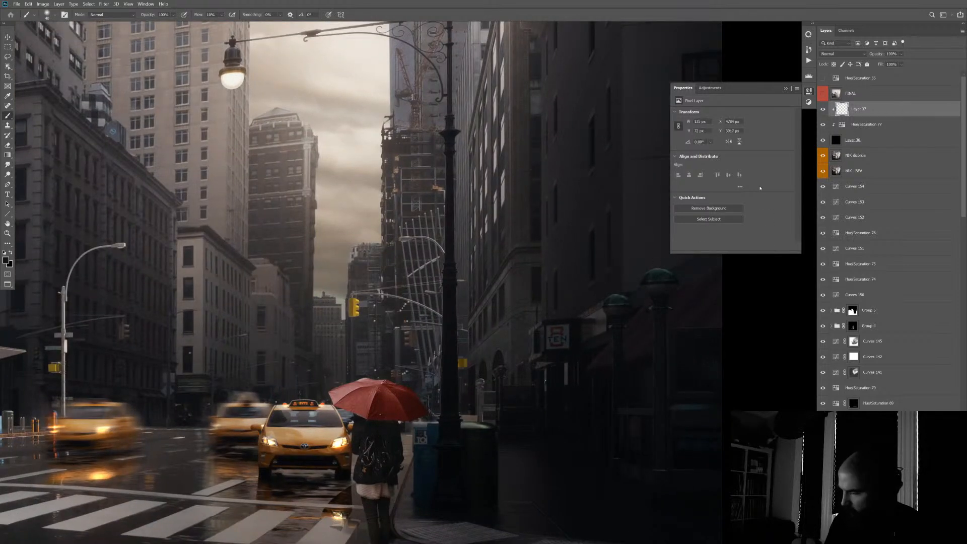
alt+click(565, 334)
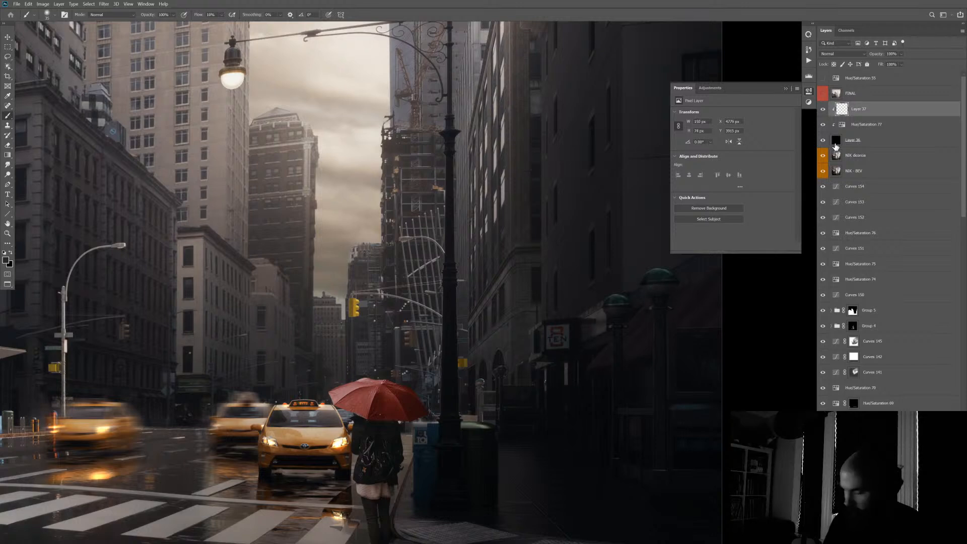
alt+click(670, 284)
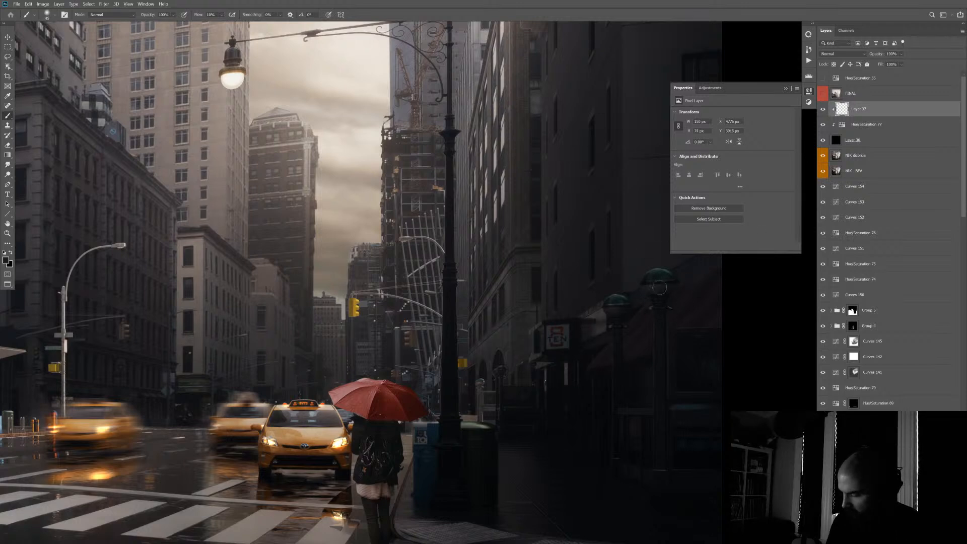
- Pick a pale yellow foreground colour and paint a soft glow on the larger subway lamp globe with a smaller brush
key(n)
click(637, 155)
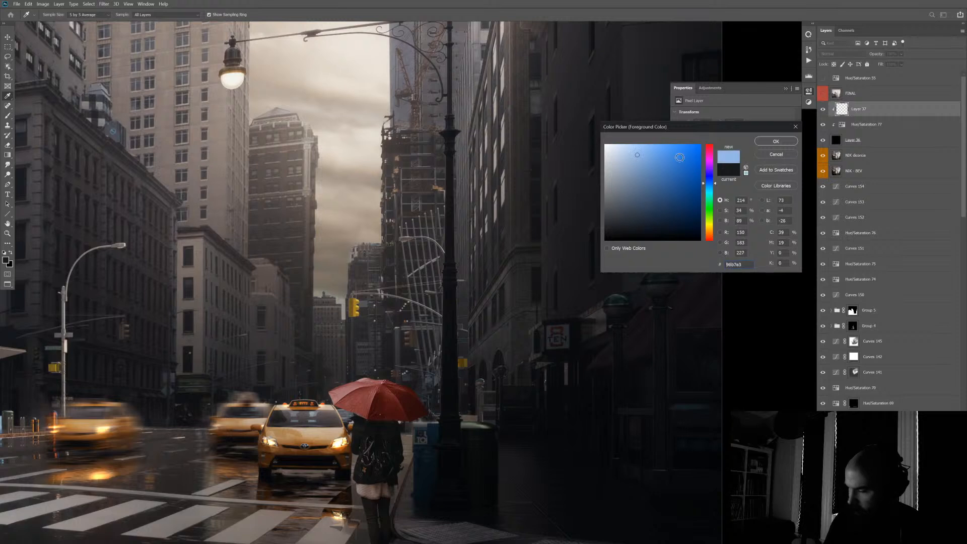
drag(710, 184, 713, 226)
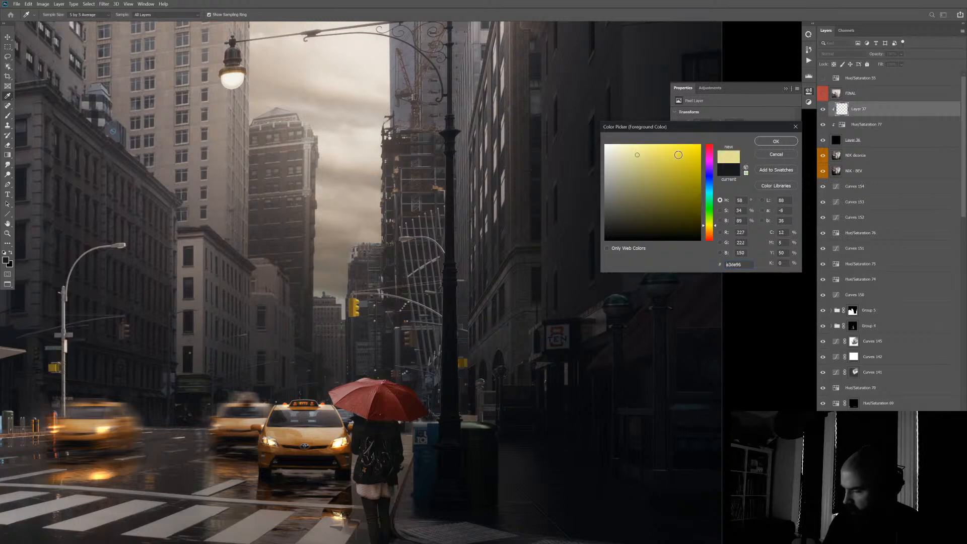
drag(679, 155, 620, 146)
click(776, 142)
key(b)
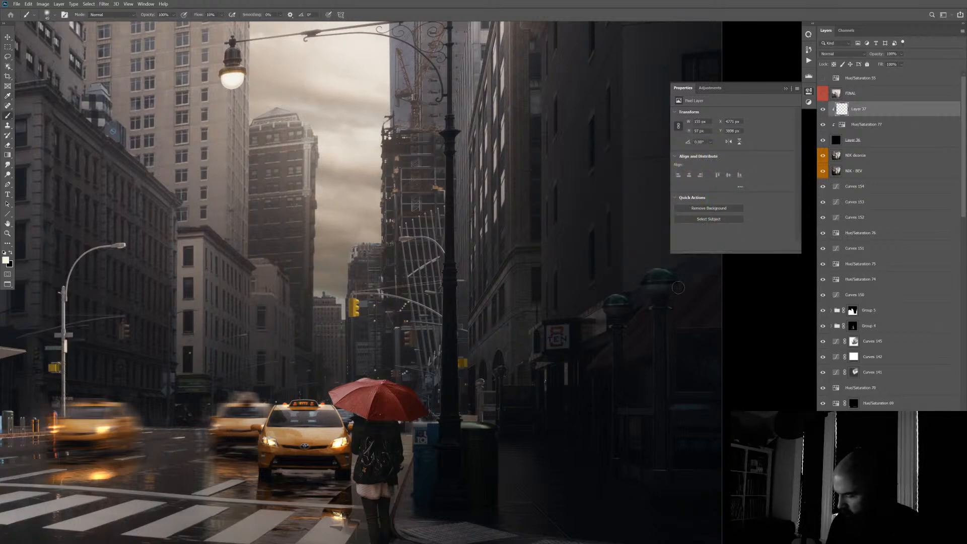
key(bracketleft)
mouse_move(643, 290)
mouse_down()
mouse_move(671, 286)
mouse_move(652, 286)
mouse_up()
key(i)
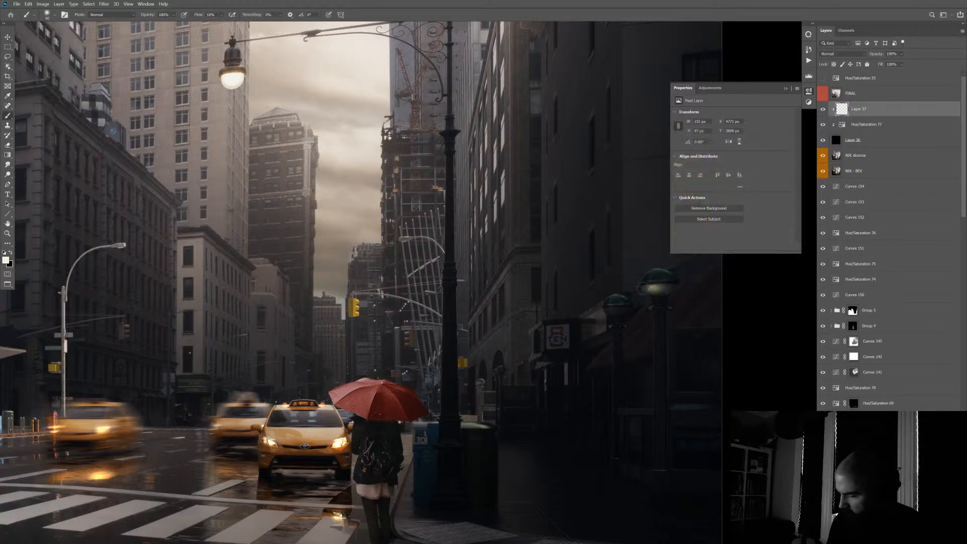
mouse_move(679, 282)
mouse_down()
mouse_move(650, 287)
mouse_move(673, 288)
mouse_up()
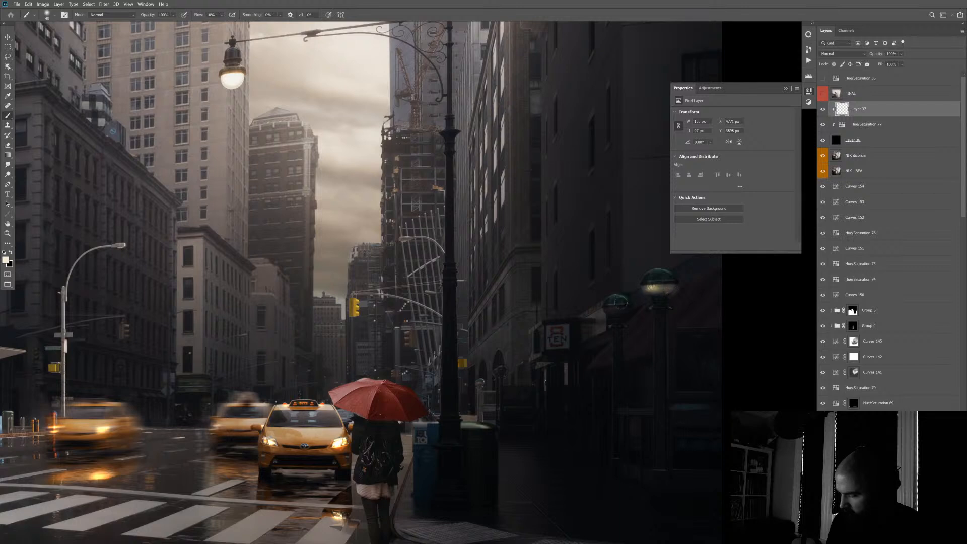
- Paint a warm glow on the smaller subway lamp globe, refining it at 43% brush opacity and sampling its peach colour
click(611, 311)
mouse_move(608, 313)
mouse_down()
mouse_move(594, 291)
mouse_move(600, 316)
mouse_move(631, 319)
mouse_move(619, 323)
mouse_move(629, 311)
mouse_move(612, 317)
mouse_move(629, 291)
mouse_move(623, 323)
mouse_up()
key(x)
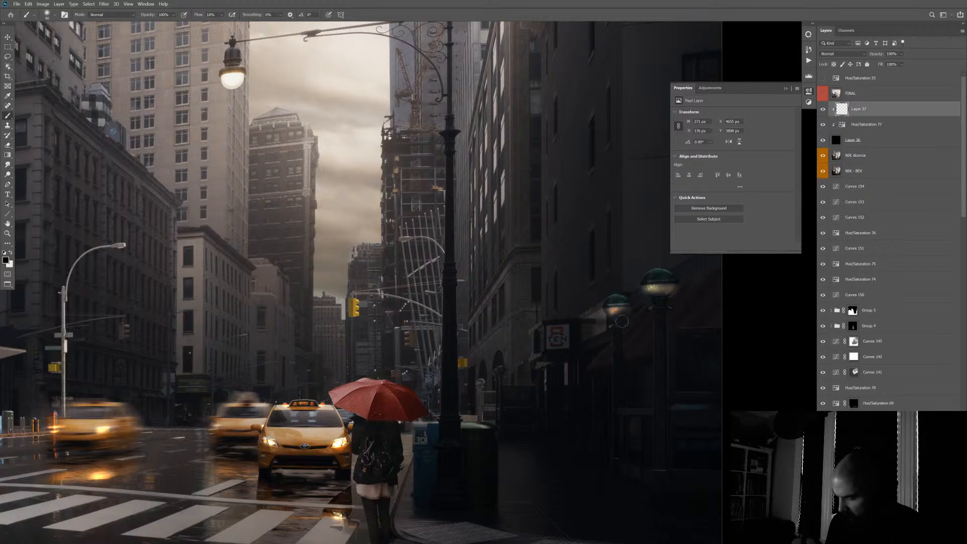
key(ctrl+z)
key(4)
key(3)
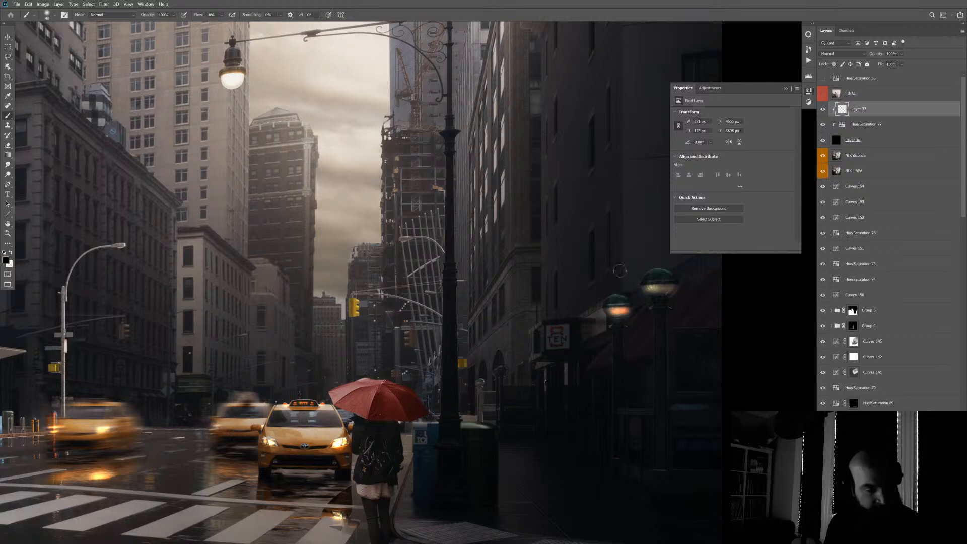
drag(635, 312, 614, 322)
alt+click(617, 311)
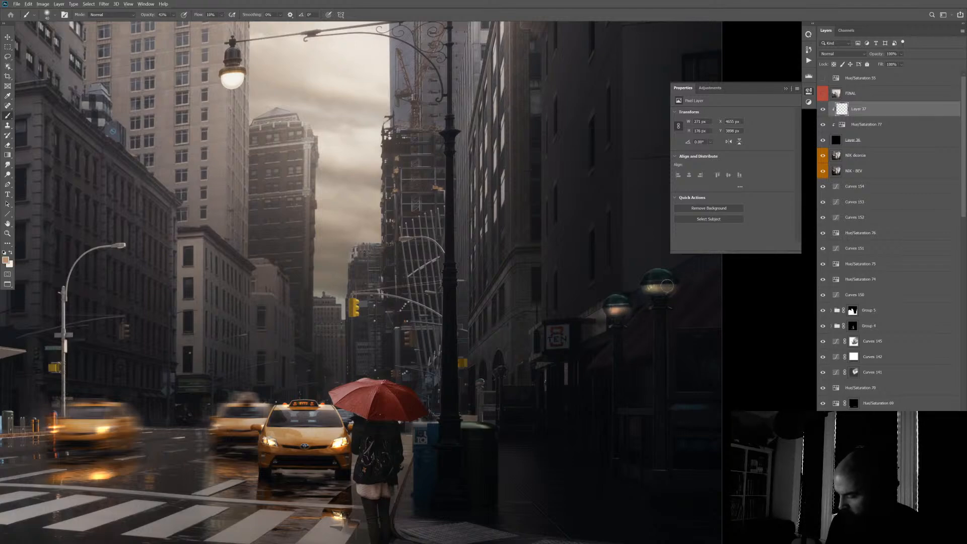
- Reset the brush colours to default and paint black softly around the subway lamps with a much larger brush
key(ctrl+0)
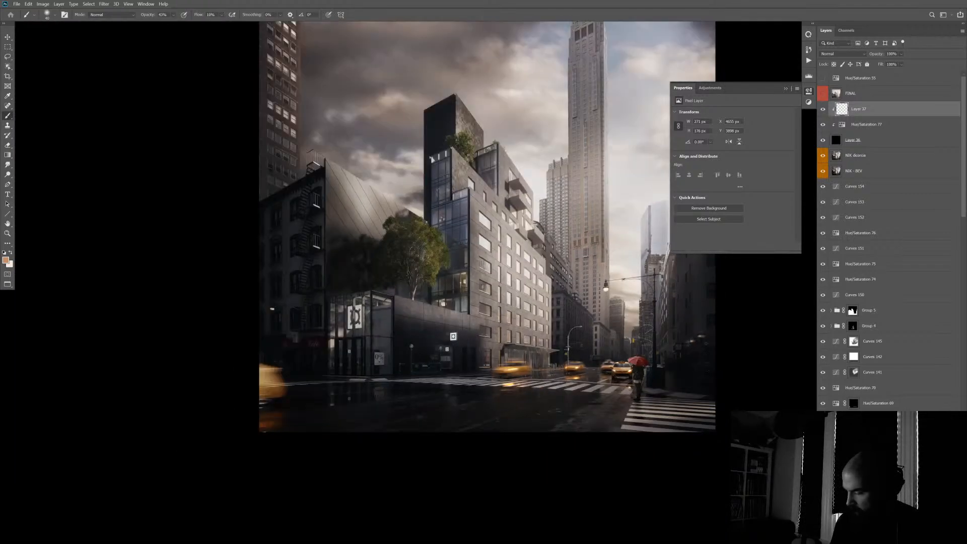
scroll(701, 341, up, 2)
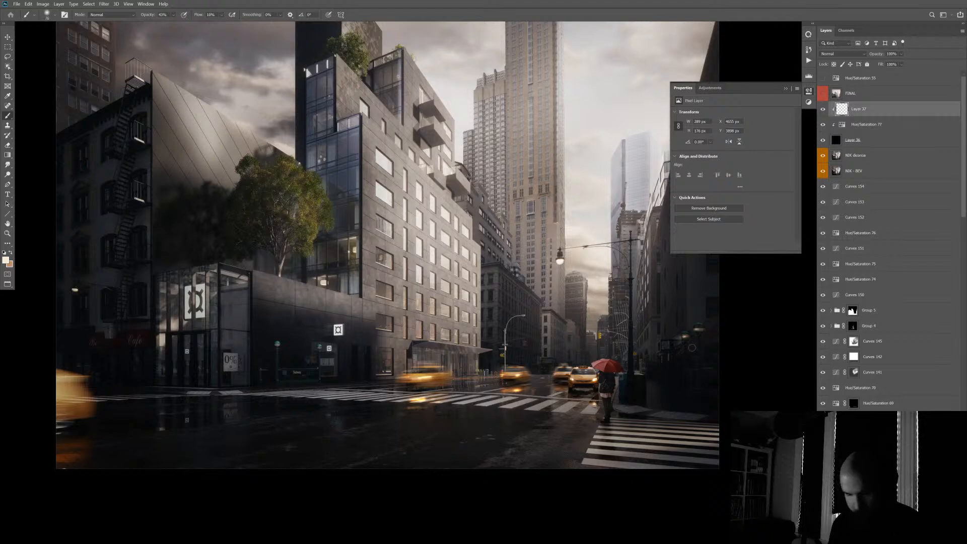
key(d)
key(bracketright)
key(bracketright)
key(bracketright)
key(bracketright)
key(bracketright)
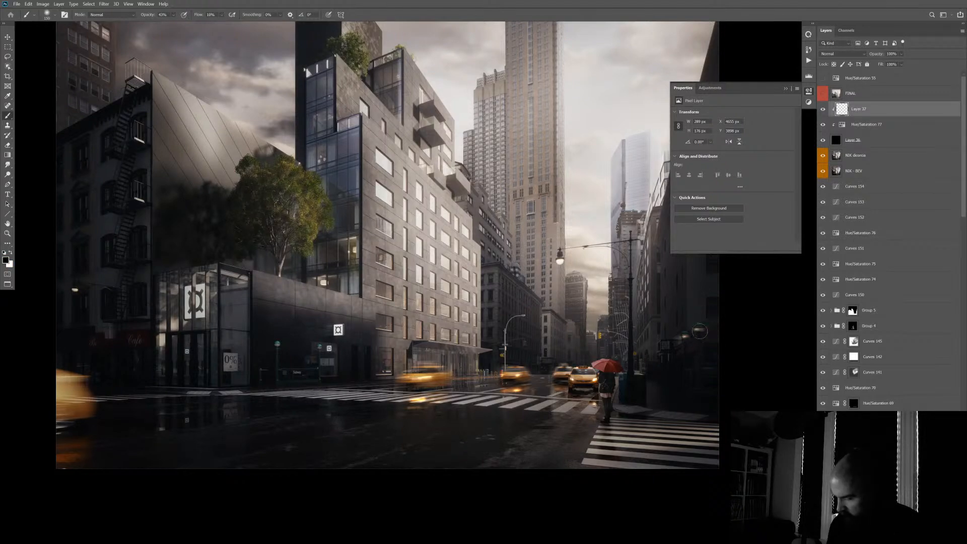
mouse_move(700, 331)
mouse_down()
mouse_move(668, 352)
mouse_move(700, 346)
mouse_up()
- Compare the taxis, crosswalk and overall mood with the FINAL layer by toggling its visibility at different zoom levels
scroll(642, 396, down, 2)
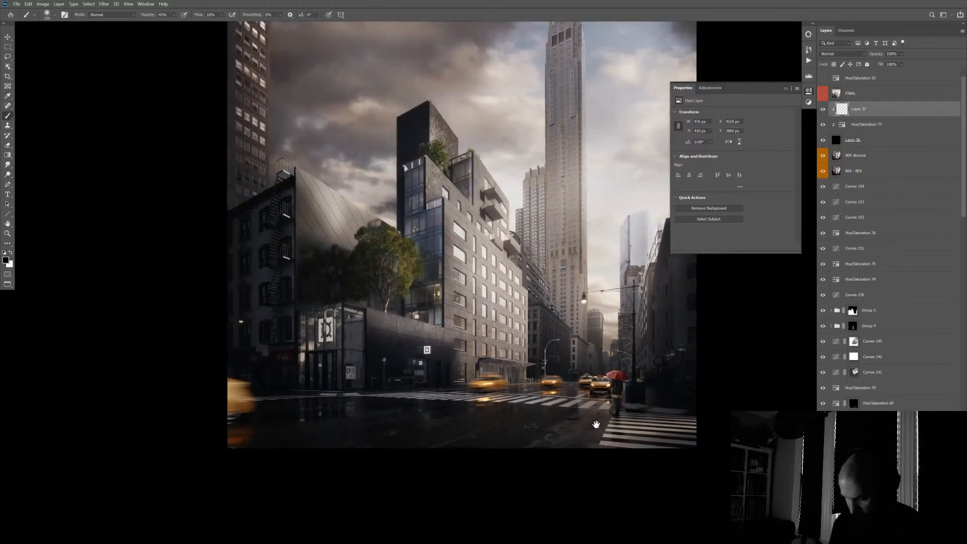
drag(596, 425, 611, 425)
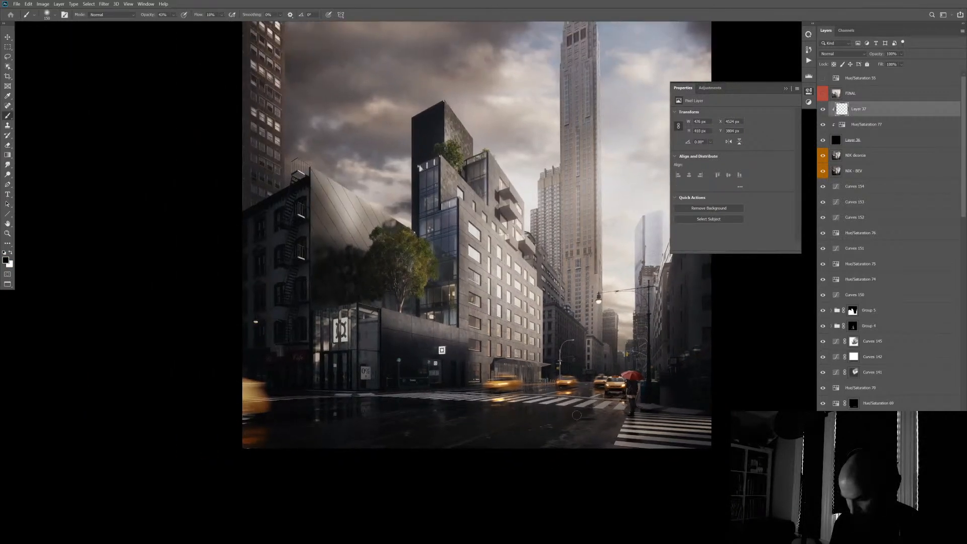
click(823, 95)
click(823, 96)
scroll(591, 410, up, 4)
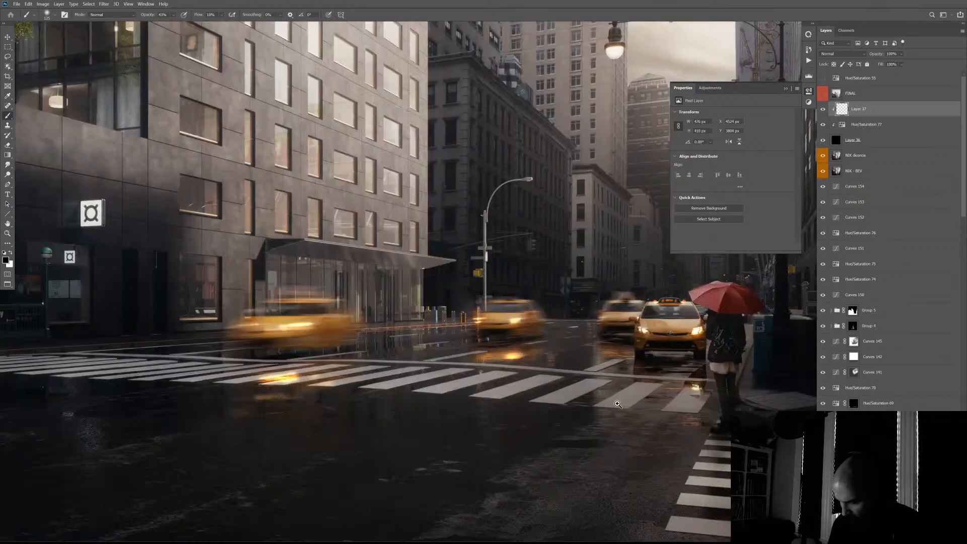
click(823, 96)
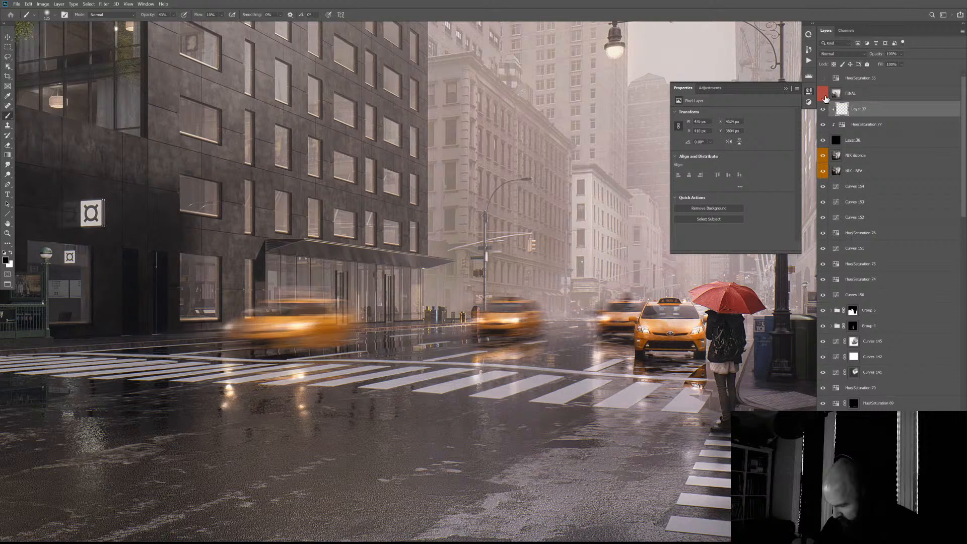
click(824, 96)
click(824, 95)
click(827, 98)
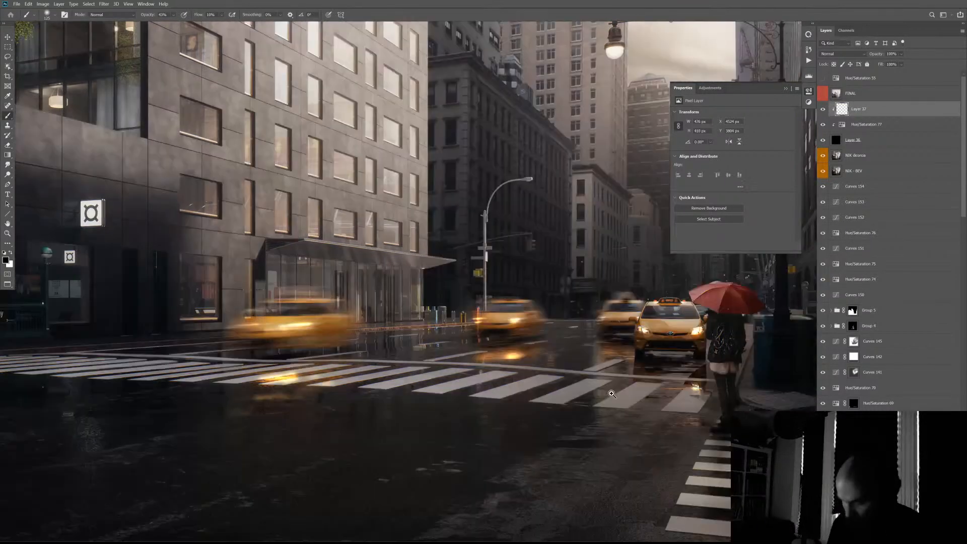
scroll(599, 374, down, 4)
- On Layer 37, sample an orange-brown from the front taxi's roof and paint a soft glow around the roofs of the two rear taxis
click(845, 125)
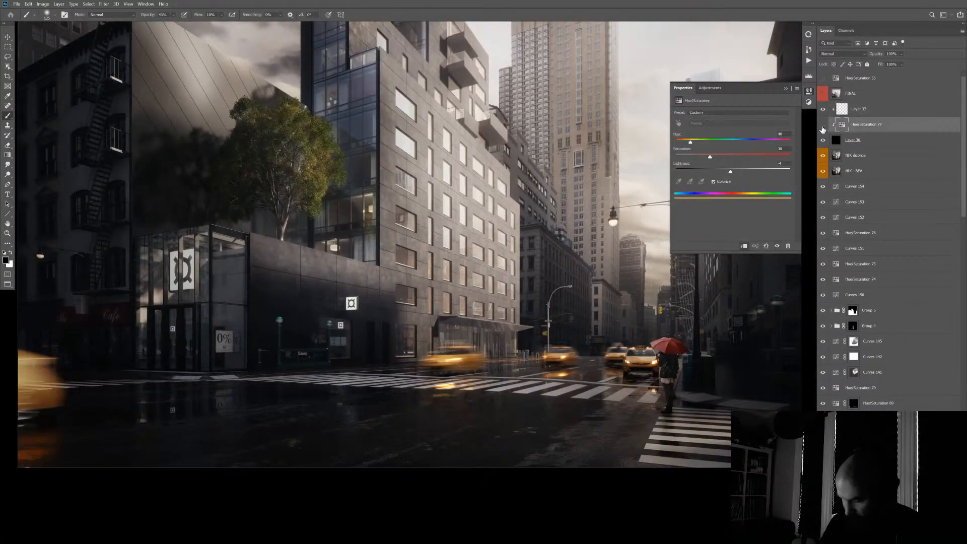
click(661, 312)
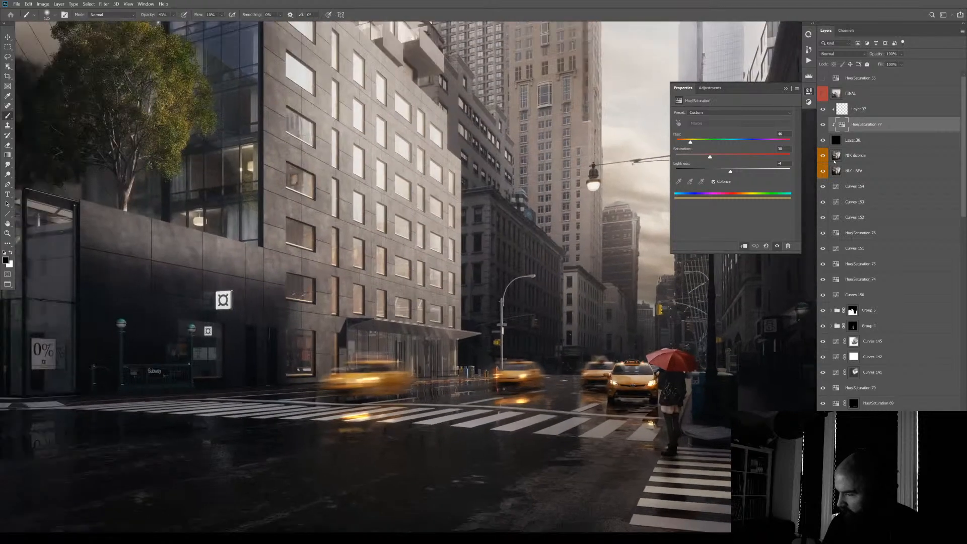
key(alt+bracketright)
click(619, 326)
alt+click(618, 328)
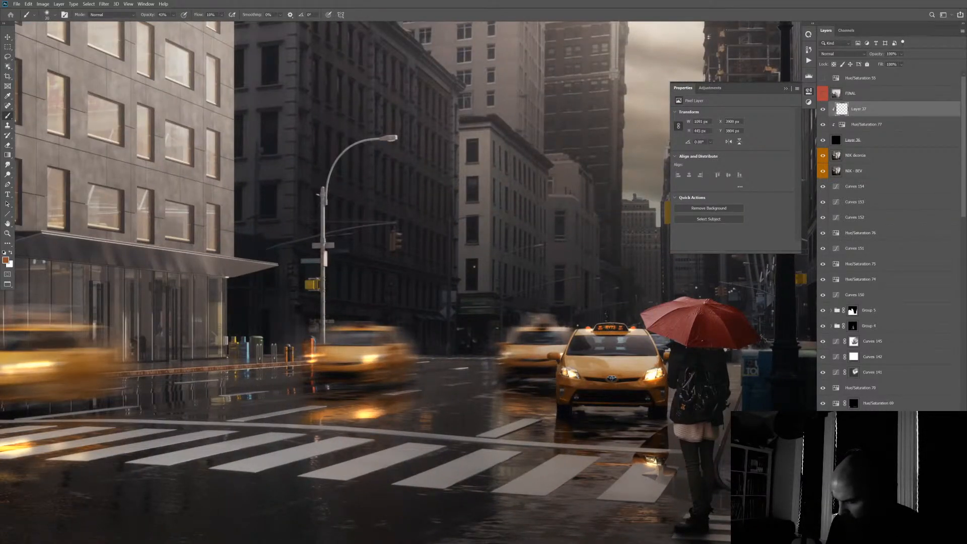
key(bracketright)
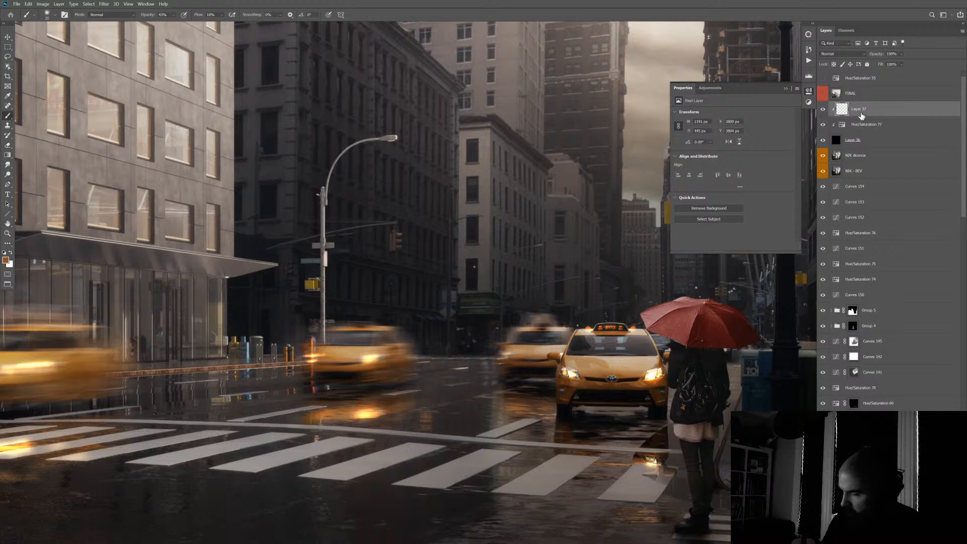
drag(568, 326, 582, 323)
- Extend the glow over the blurred middle taxi's body and rear light, sampling orange and cream tones from the taxis
alt+click(612, 326)
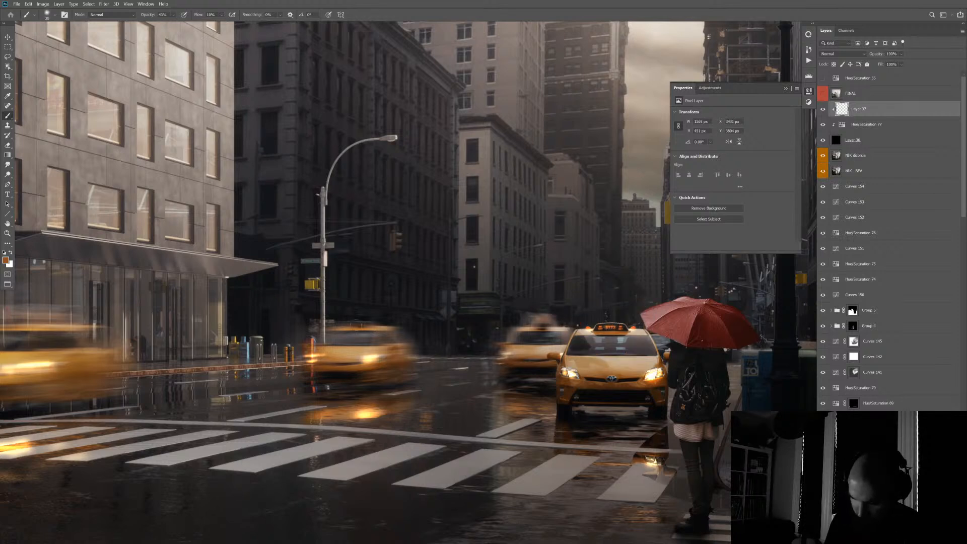
mouse_move(361, 325)
mouse_down()
mouse_move(370, 323)
mouse_move(351, 350)
mouse_up()
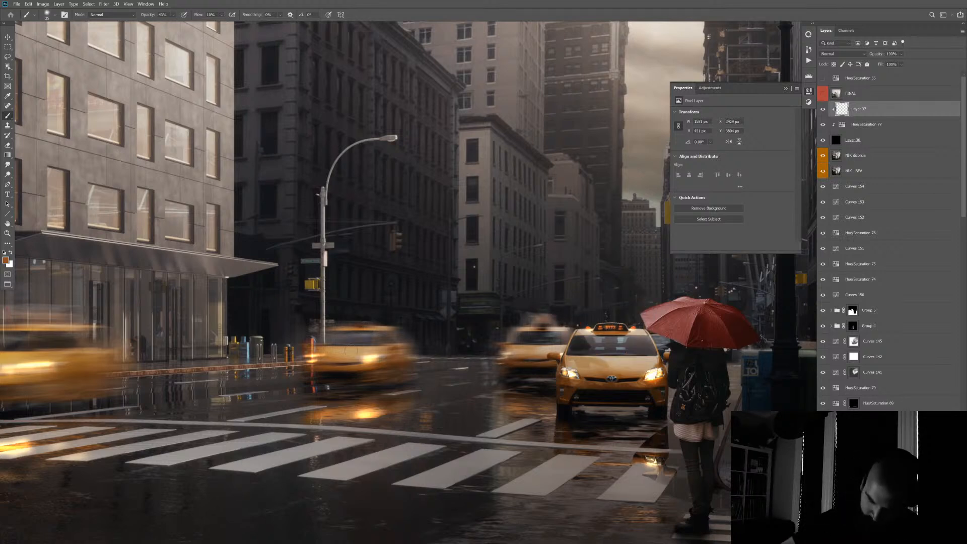
alt+click(368, 350)
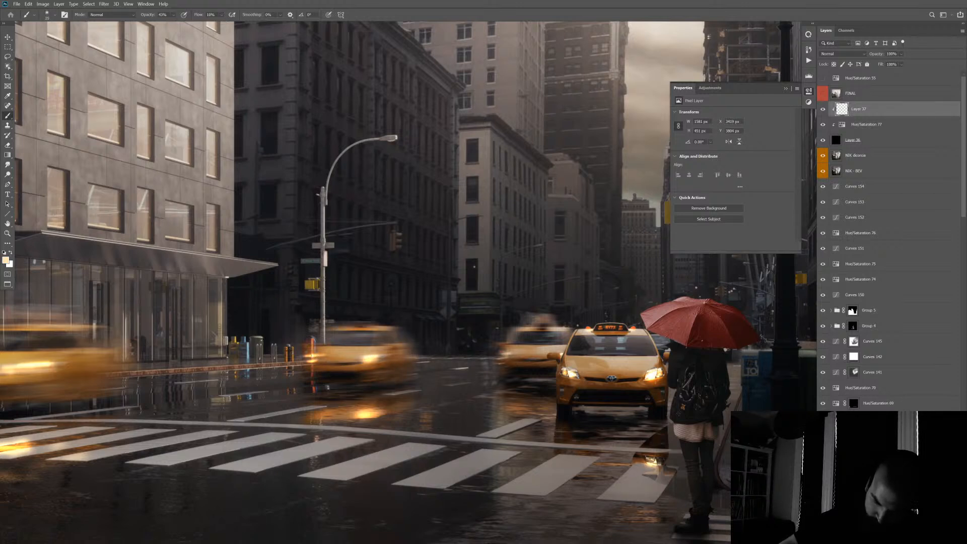
drag(332, 354, 316, 357)
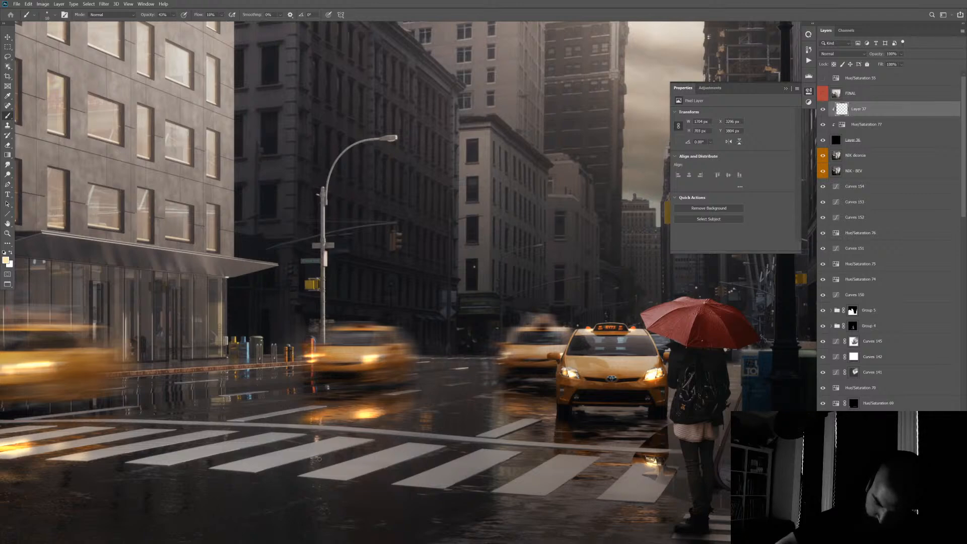
scroll(463, 444, down, 2)
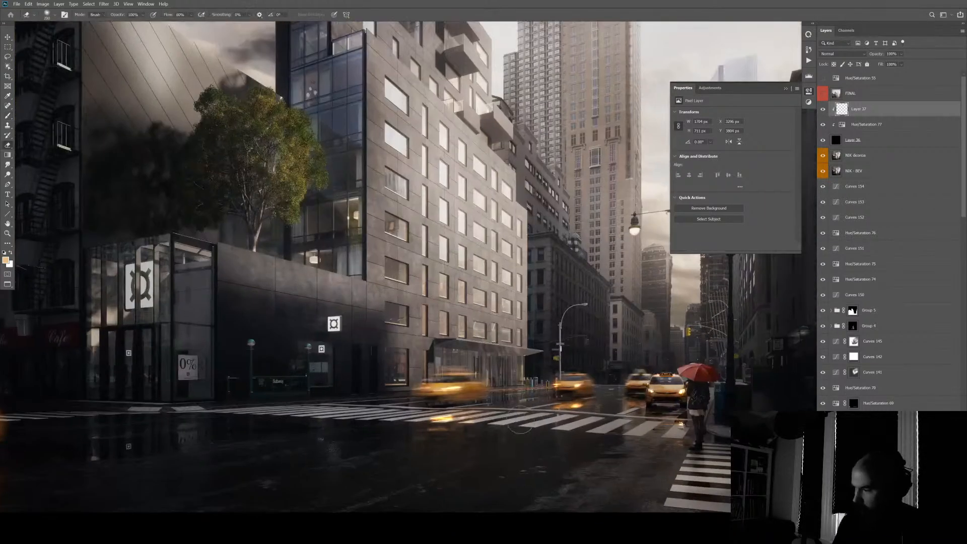
- Add a Hue/Saturation adjustment, desaturate the yellows sampled from the taxi reflections, and hide the effect with a black mask
key(ctrl+alt+u)
key(Return)
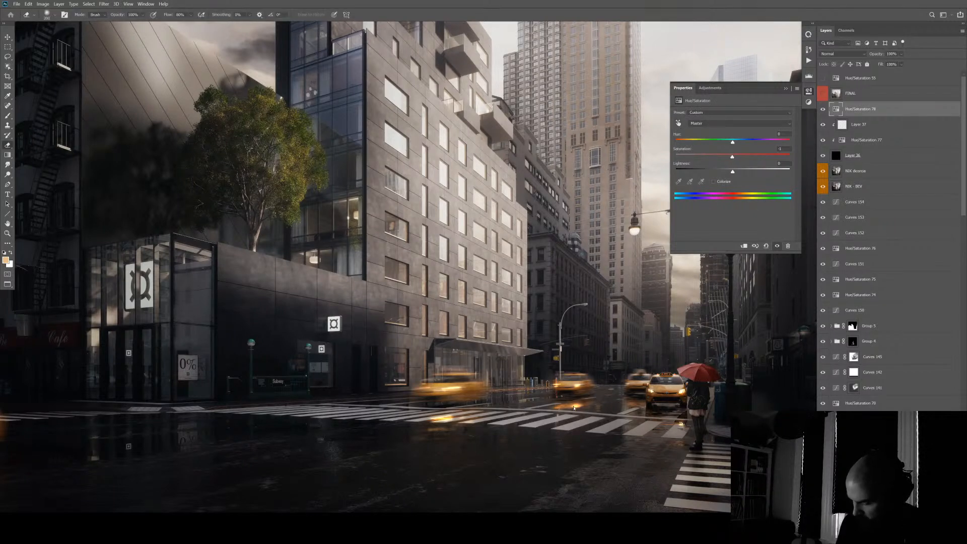
click(679, 123)
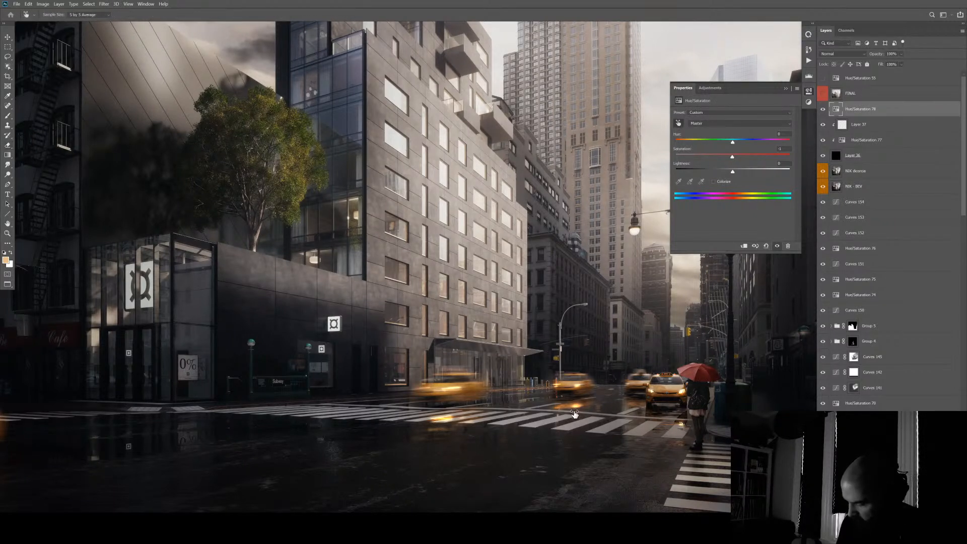
drag(580, 401, 444, 411)
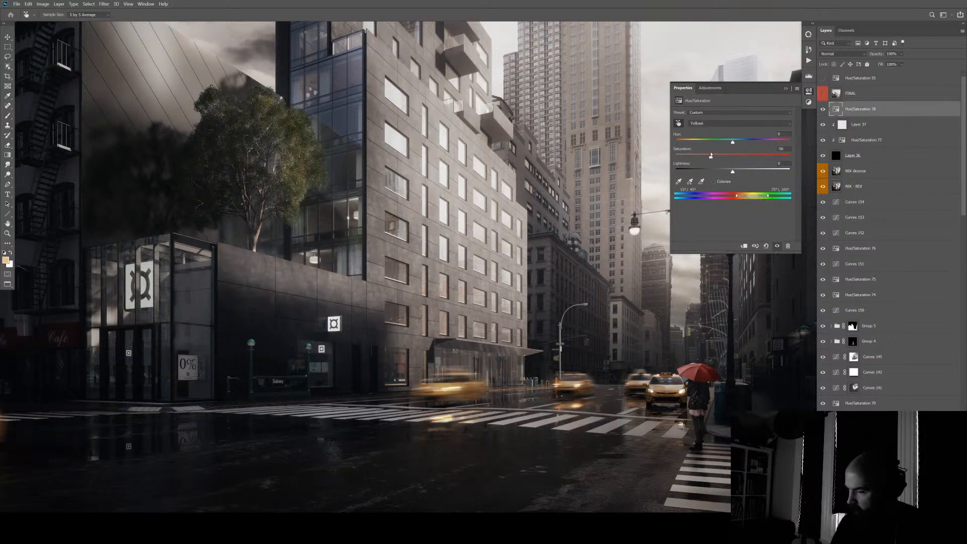
key(ctrl+i)
key(b)
key(d)
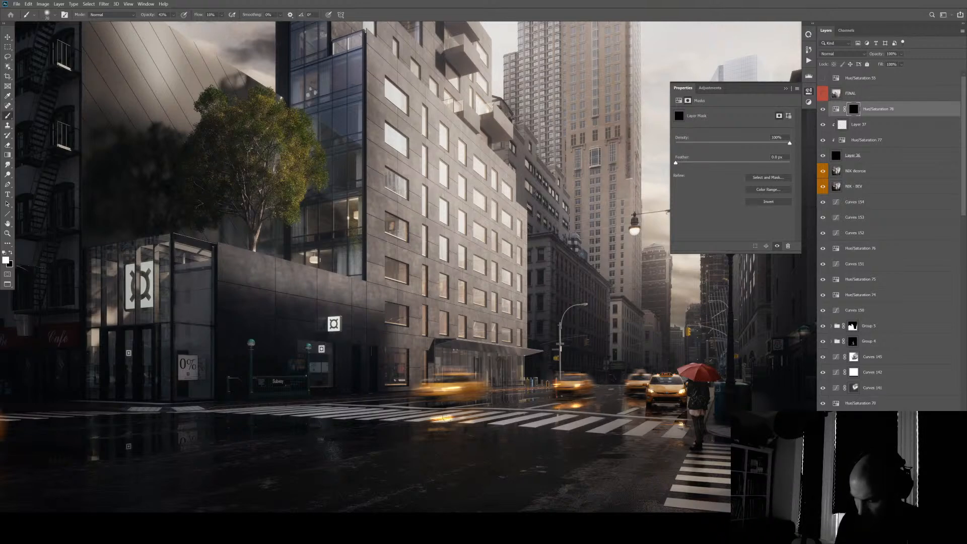
- Set the Master saturation of the black-masked Hue/Saturation adjustment to about -38
key(ctrl+0)
click(836, 109)
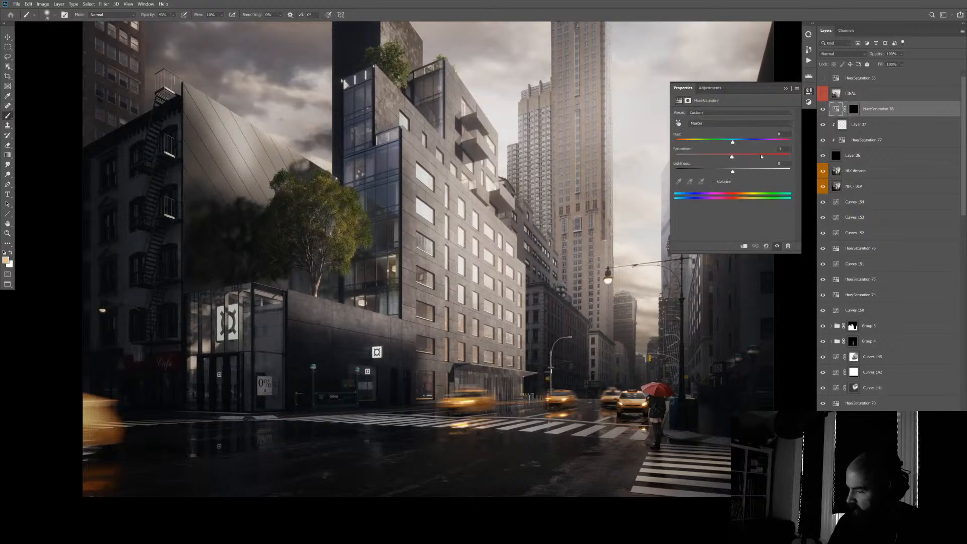
drag(705, 162, 709, 160)
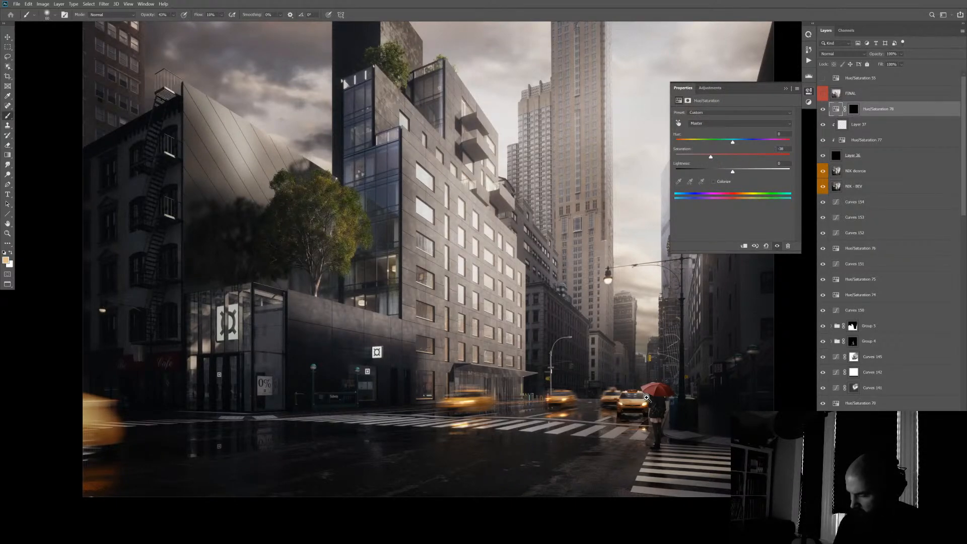
scroll(648, 393, down, 2)
drag(631, 411, 628, 429)
scroll(635, 403, up, 2)
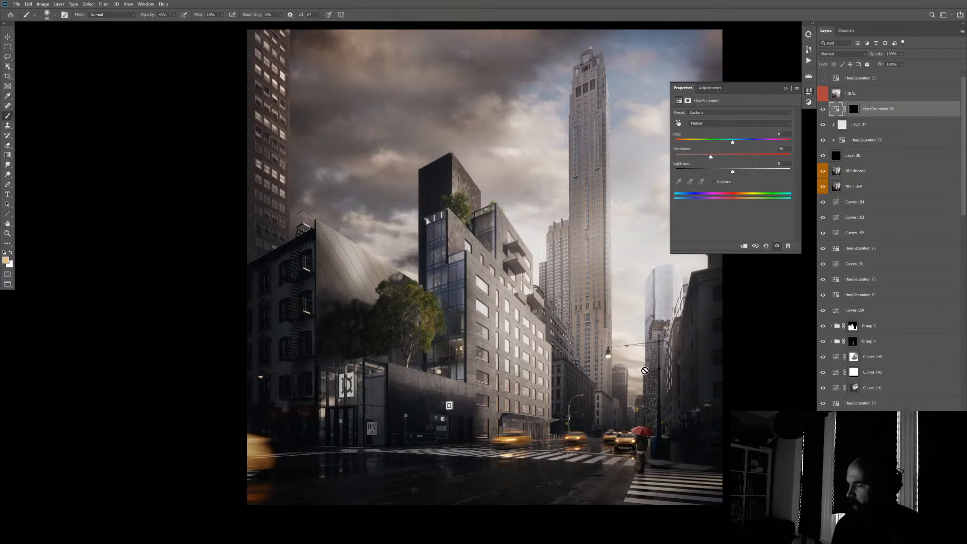
- Add a Curves adjustment above the Hue/Saturation layer and raise its black point slightly to fade the shadows
key(ctrl+m)
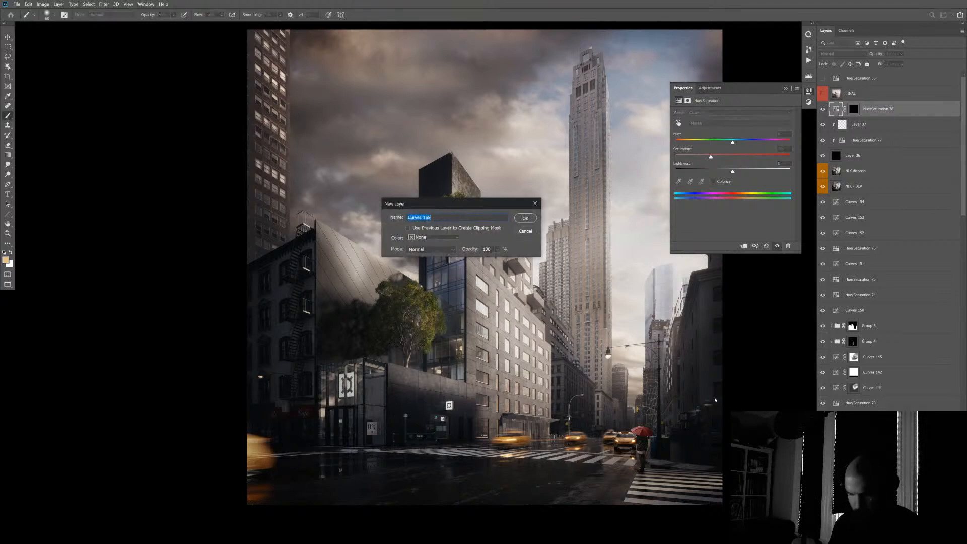
key(Return)
drag(691, 229, 693, 222)
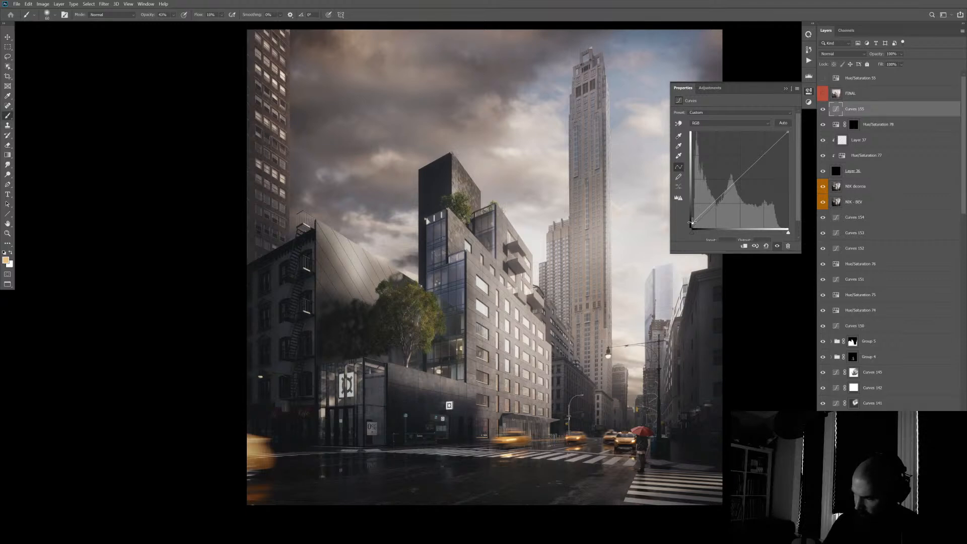
drag(692, 222, 692, 219)
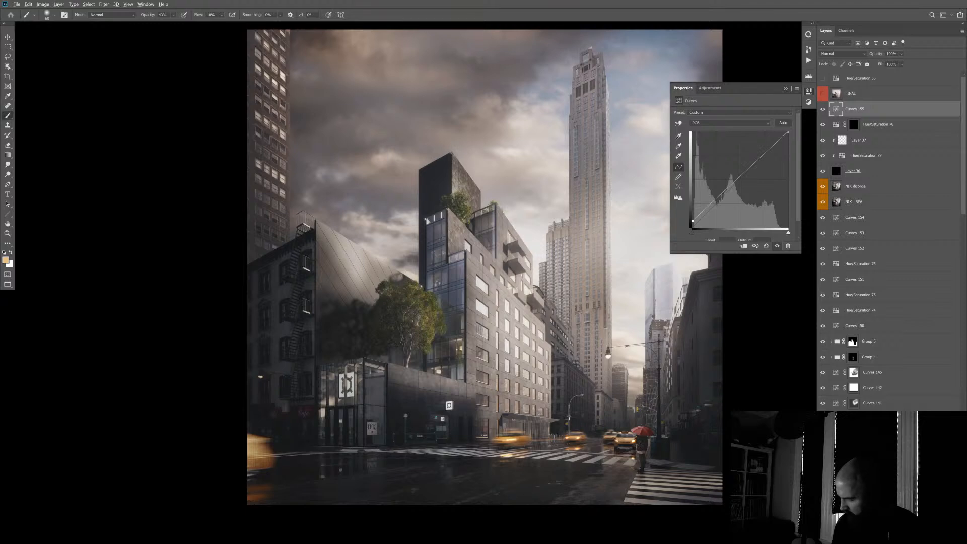
- Add a mask to the Curves adjustment, apply a black gradient from the street's lower edge, and lower the raised black point slightly
key(ctrl+shift+m)
scroll(600, 481, down, 1)
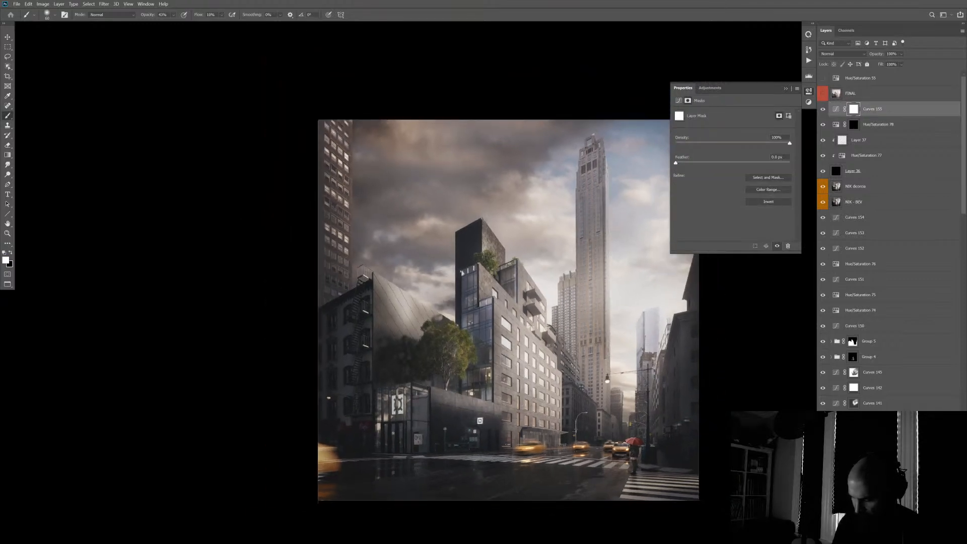
key(g)
key(x)
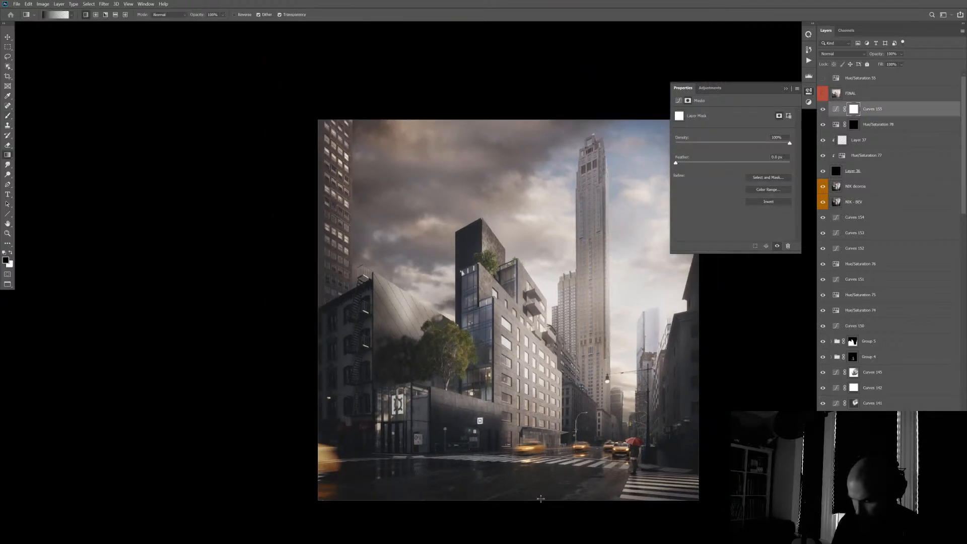
key(x)
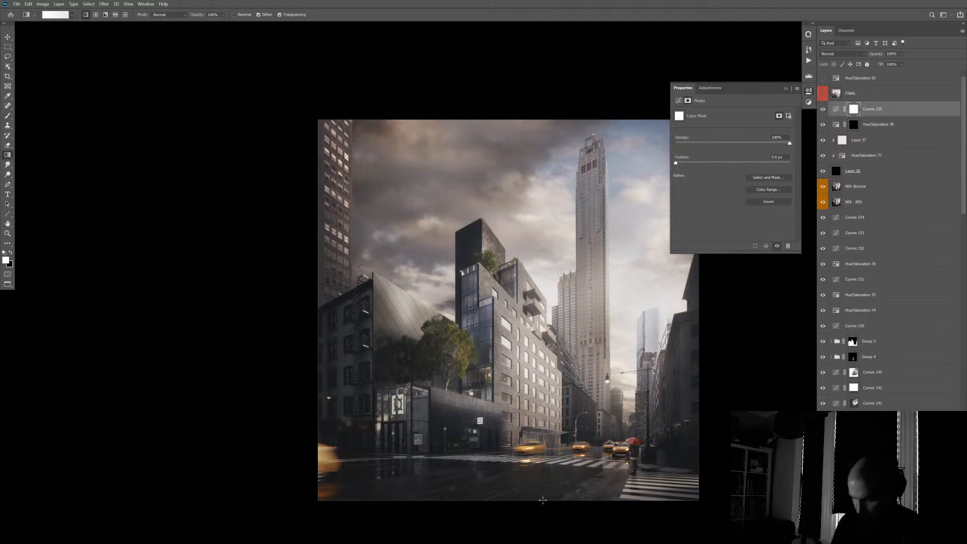
key(x)
drag(539, 504, 563, 521)
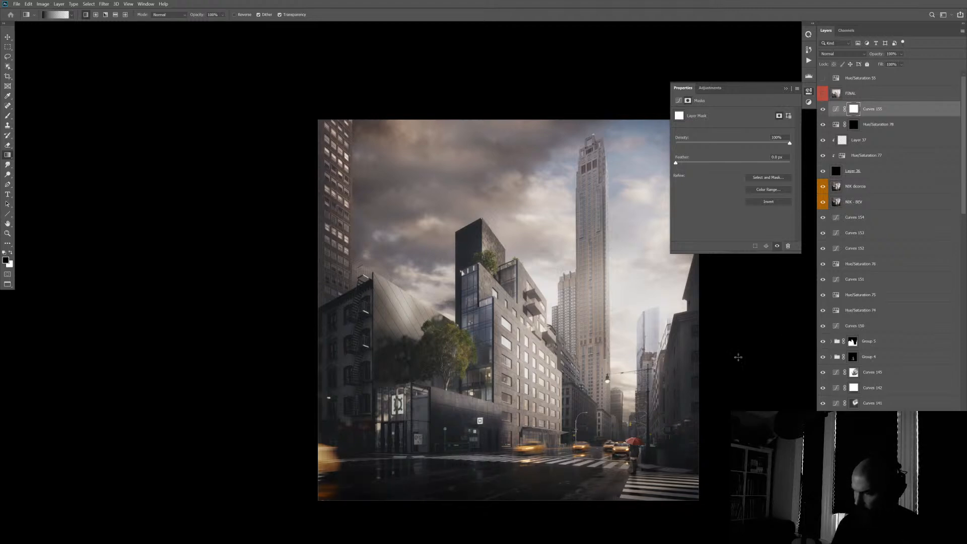
click(836, 109)
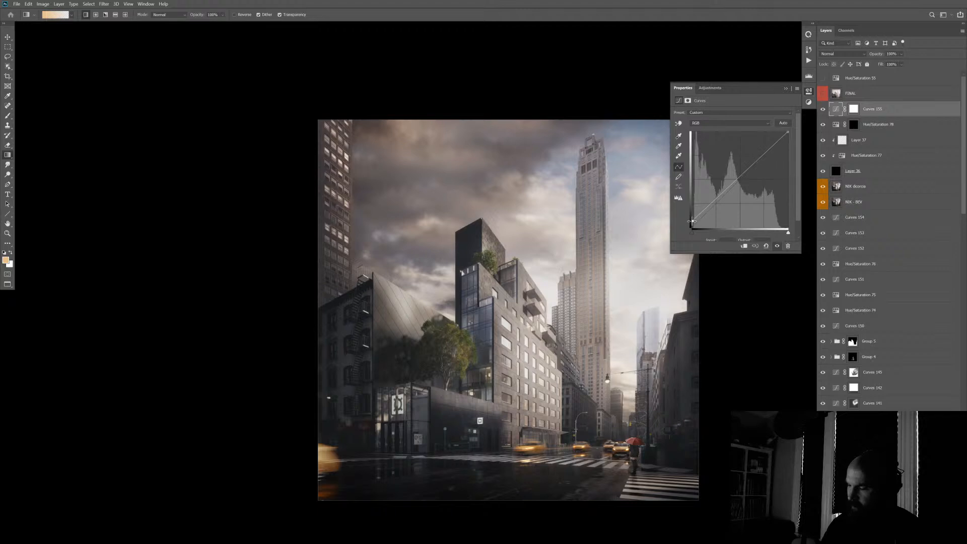
drag(693, 220, 693, 223)
key(l)
drag(579, 368, 524, 335)
key(ctrl+alt+u)
key(Return)
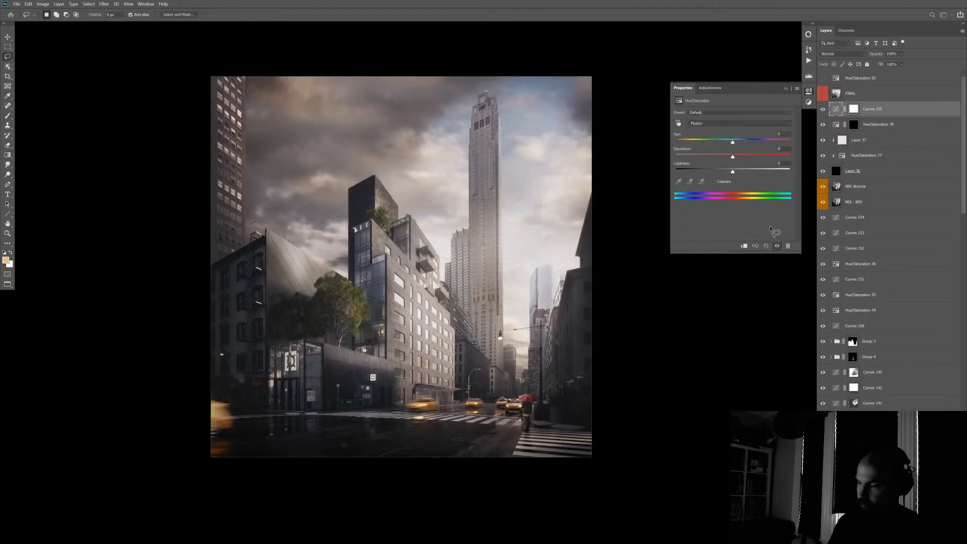
click(679, 123)
click(536, 85)
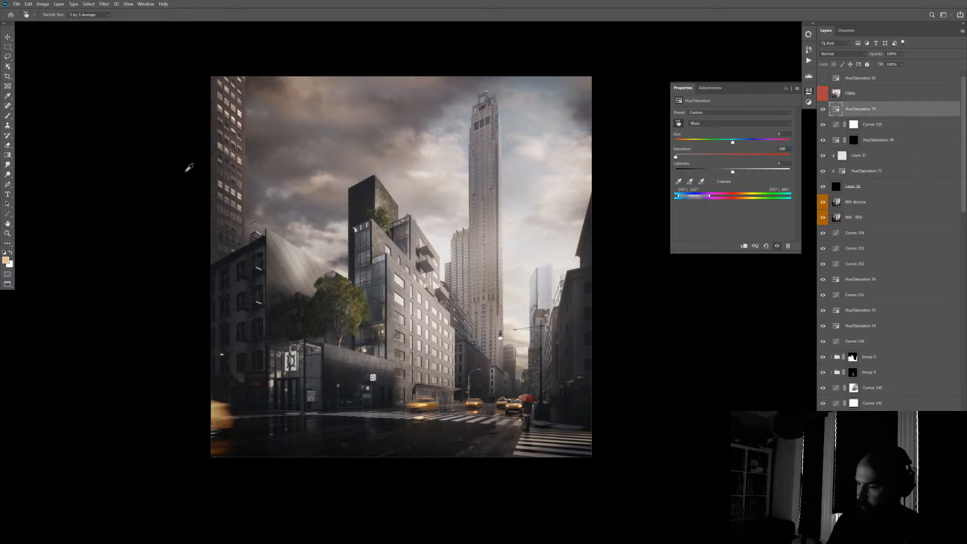
click(693, 156)
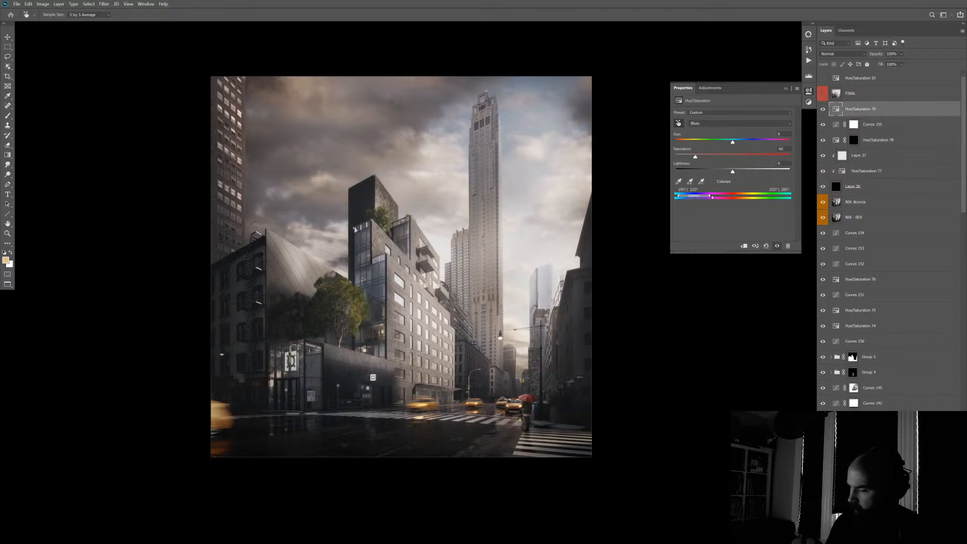
drag(707, 197, 684, 198)
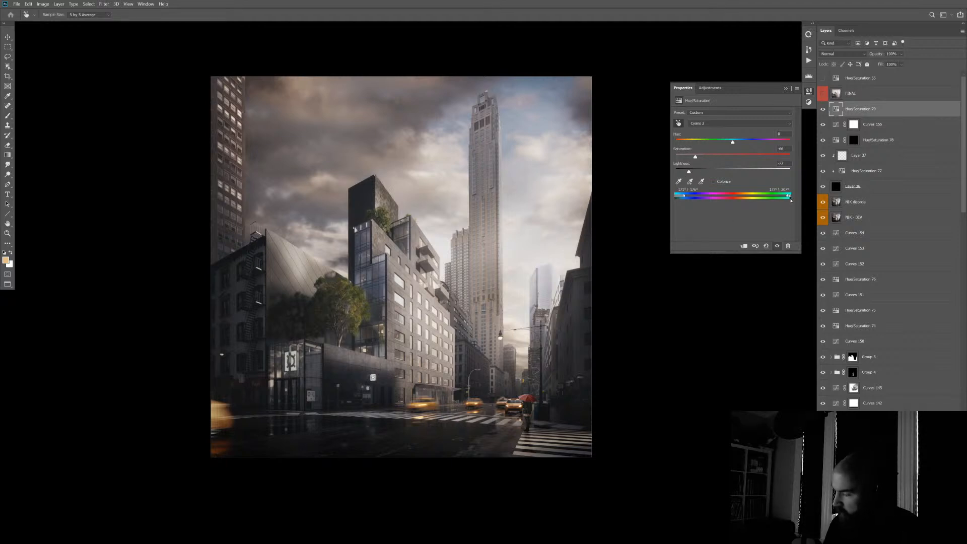
key(Delete)
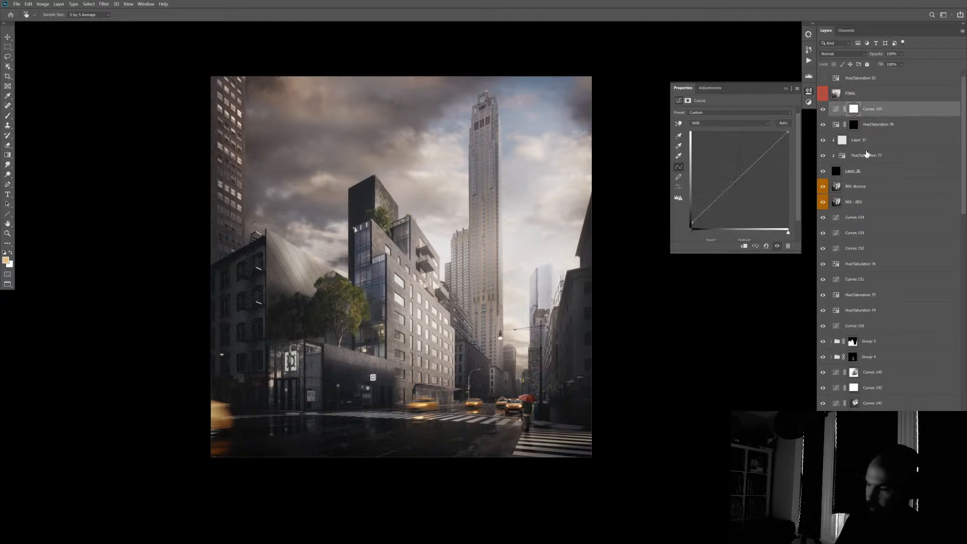
- Add a Hue/Saturation adjustment, target the blue in the upper sky, set its saturation to -100, and widen the colour range towards cyan
key(l)
key(d)
key(ctrl+u)
key(Return)
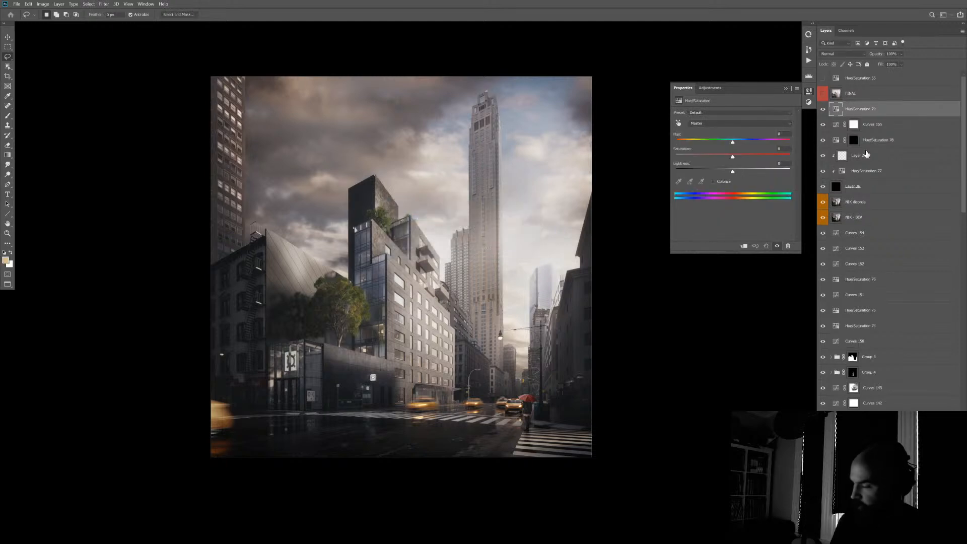
click(678, 123)
drag(544, 83, 336, 125)
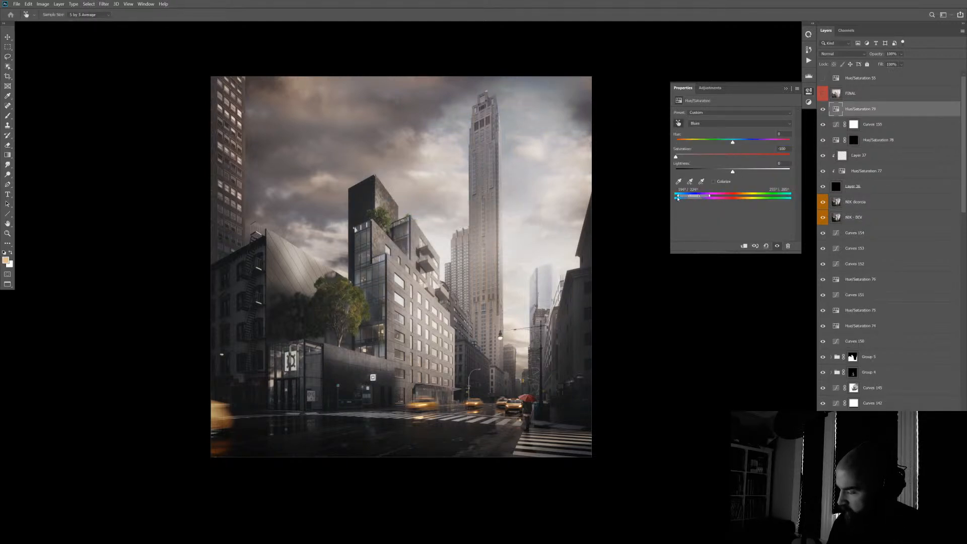
drag(684, 198, 679, 200)
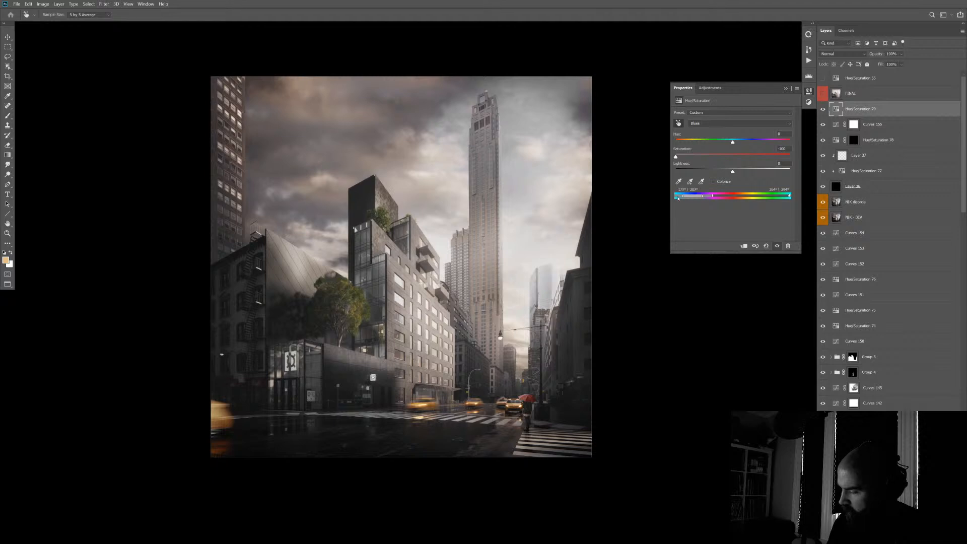
- Darken the sky's blues to a lightness of about -52 with saturation about +36, extending the affected colour range slightly
drag(733, 172, 690, 173)
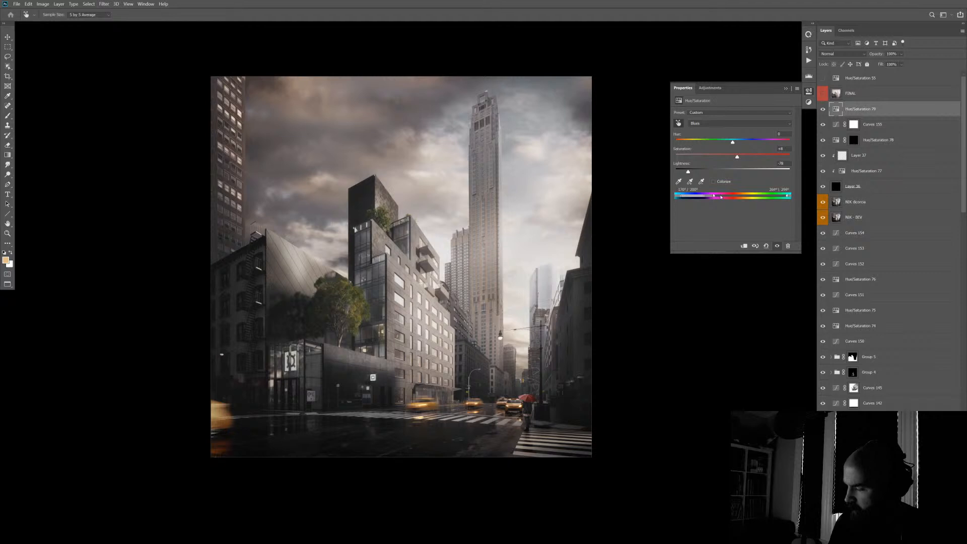
drag(787, 197, 785, 197)
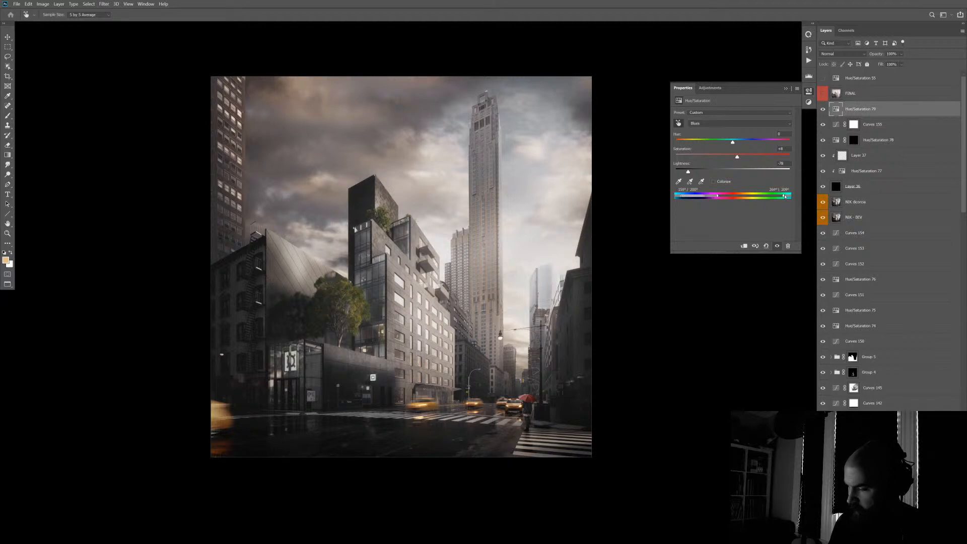
drag(688, 172, 701, 172)
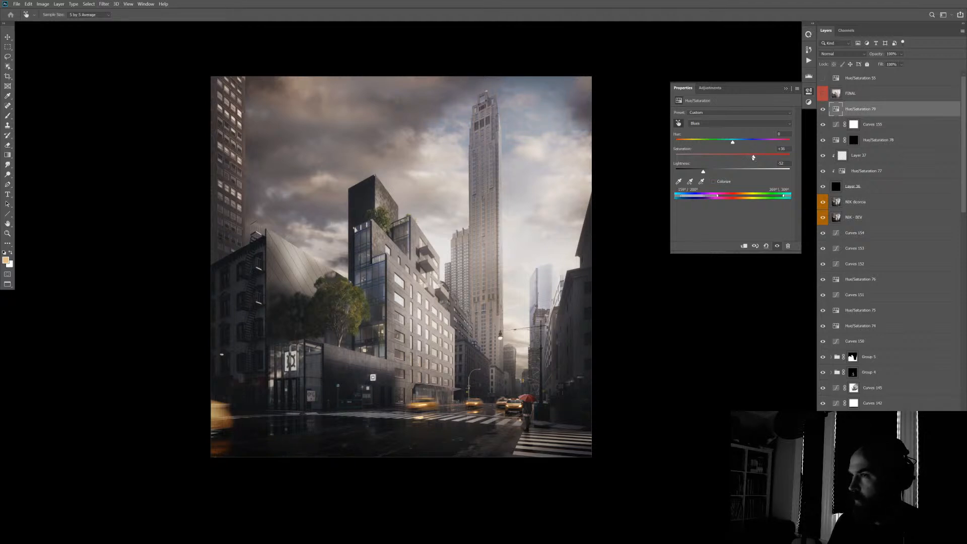
- Shift the hue of the sky's blues slightly towards the positive side and compare the image with and without the adjustment
drag(734, 142, 730, 143)
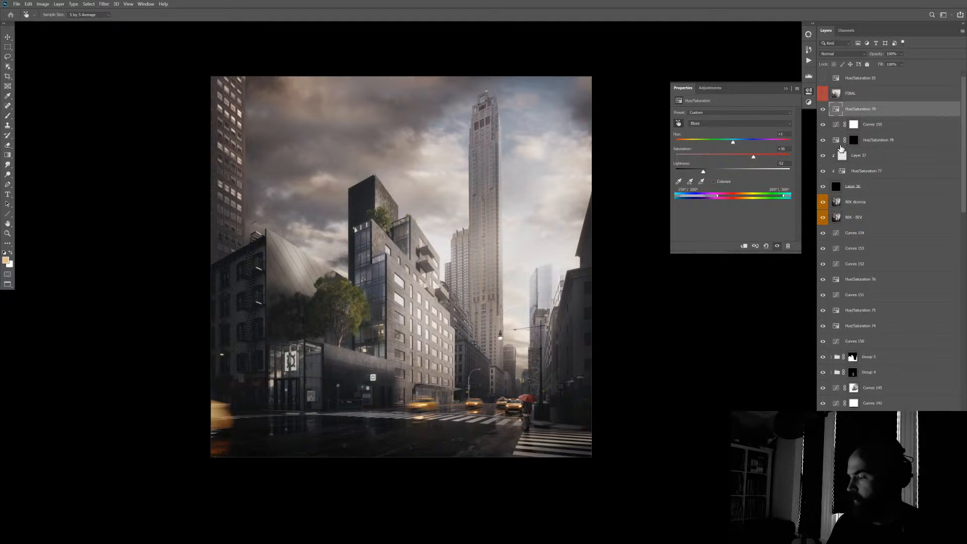
click(822, 110)
click(823, 112)
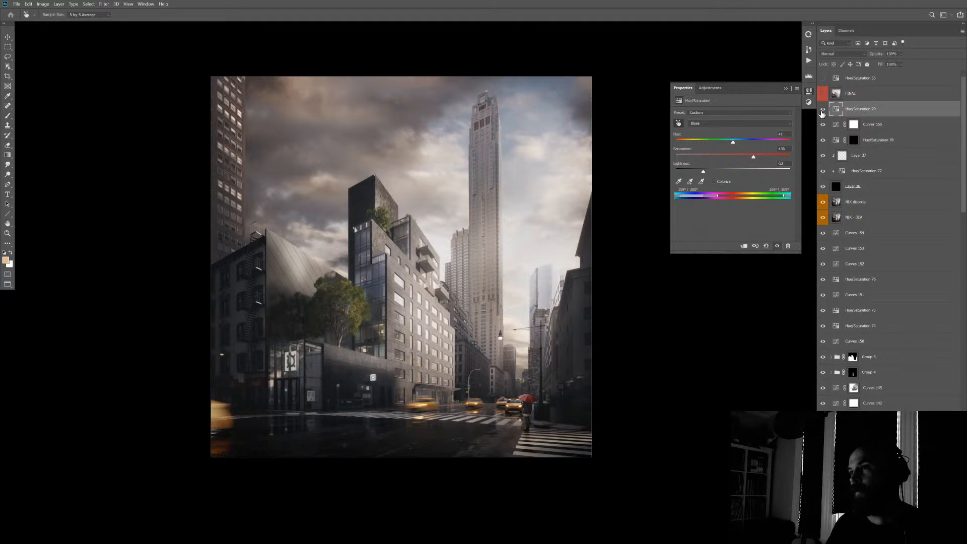
click(823, 112)
click(823, 113)
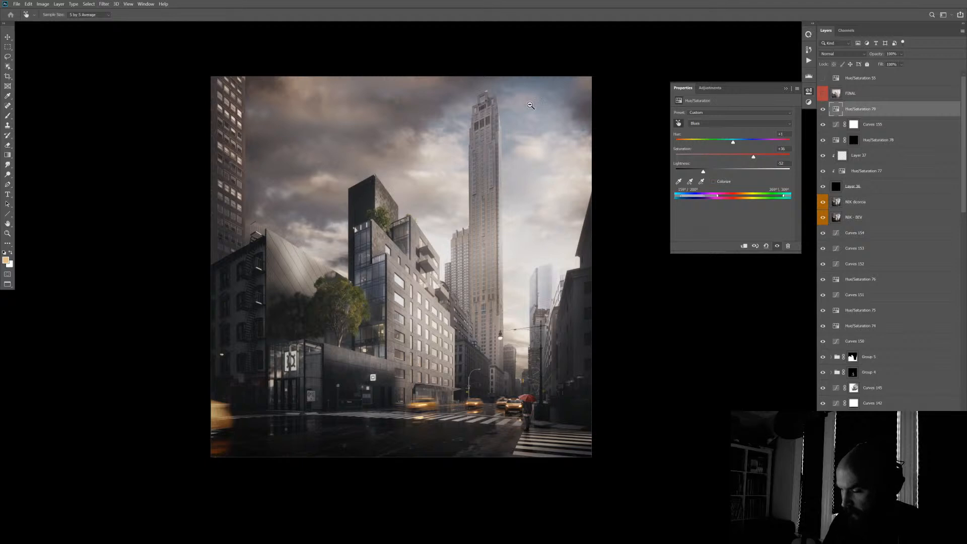
- Examine the sky around the tower's crown close up with the blues adjustment switched off and on
scroll(531, 121, up, 3)
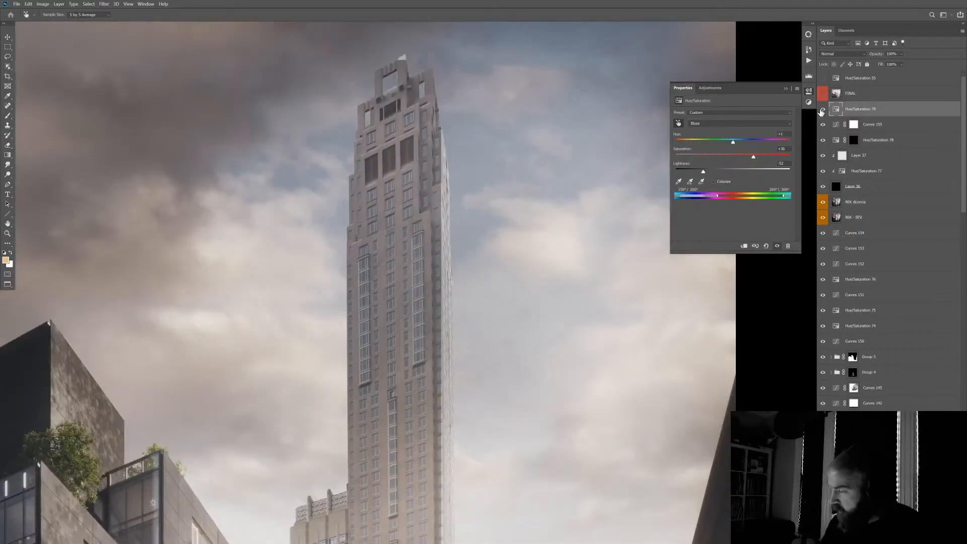
click(823, 109)
click(823, 109)
key(ctrl+shift+n)
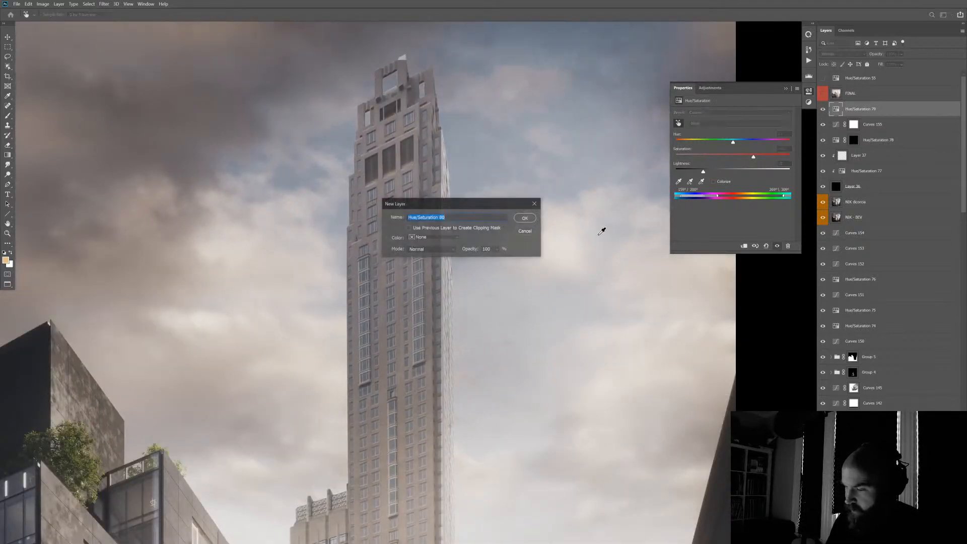
key(Escape)
click(823, 109)
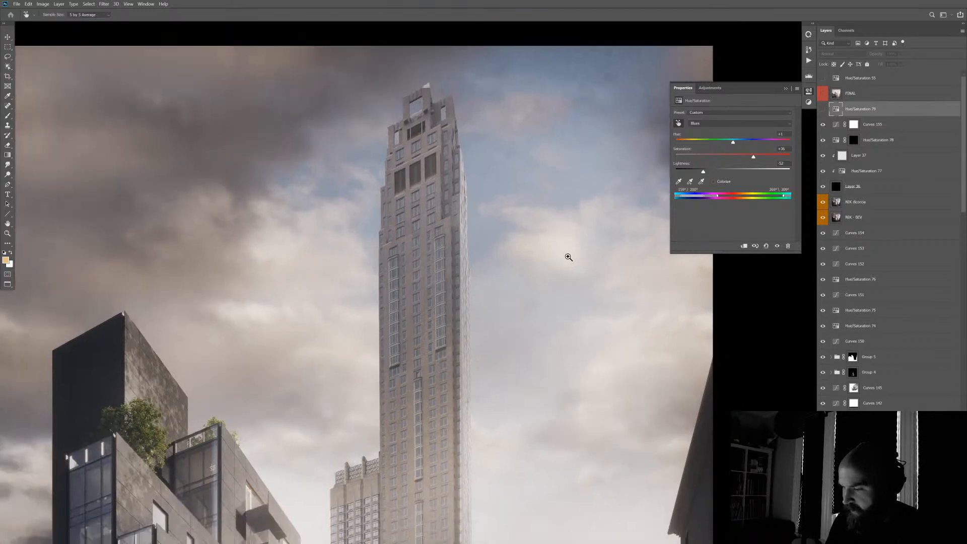
scroll(569, 73, up, 2)
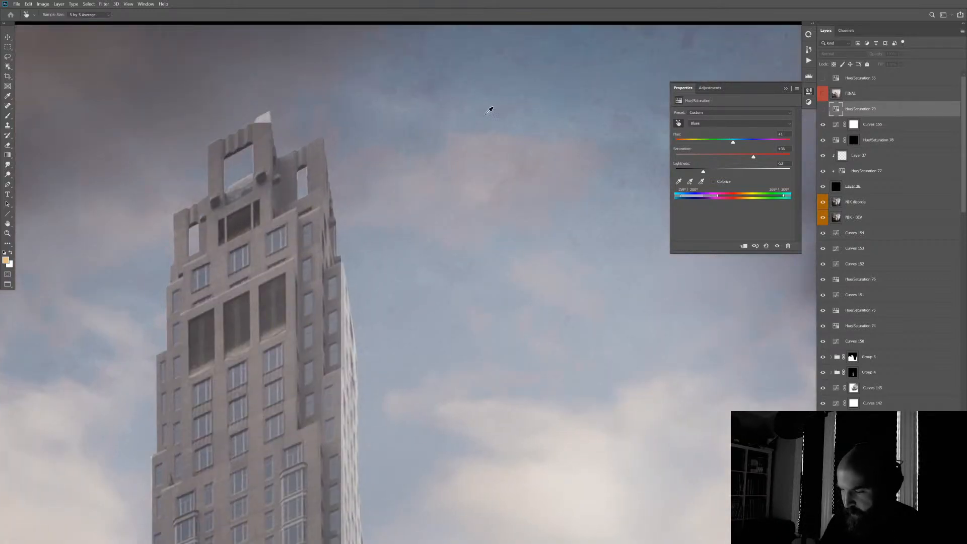
scroll(501, 233, down, 4)
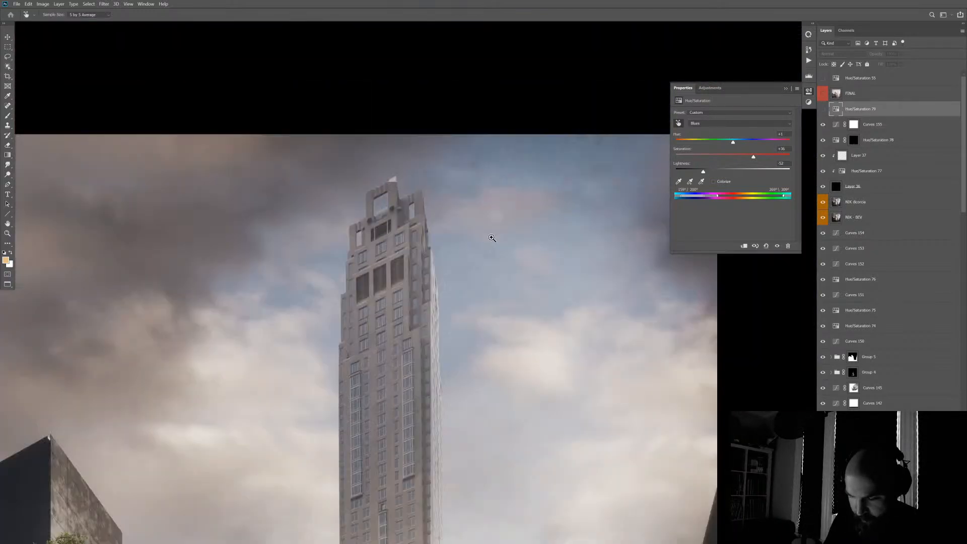
scroll(560, 272, down, 1)
click(823, 108)
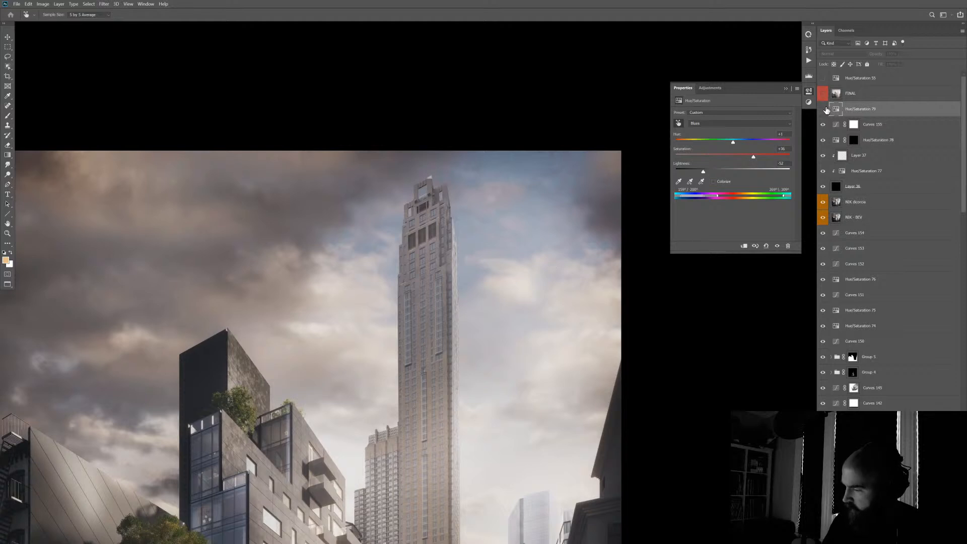
scroll(497, 244, up, 1)
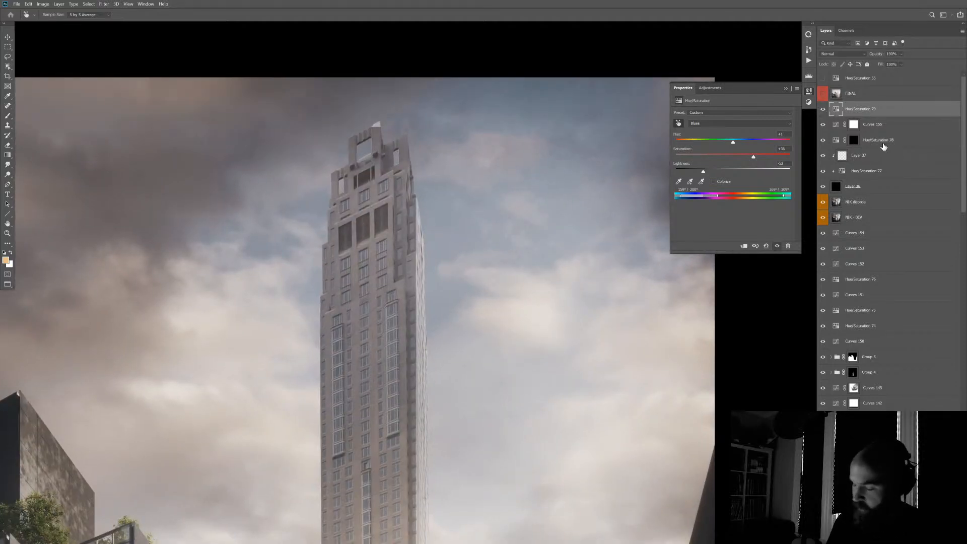
- Add another Hue/Saturation adjustment with a black mask and ready a white brush at 100% opacity and 100% flow
key(ctrl+u)
click(453, 229)
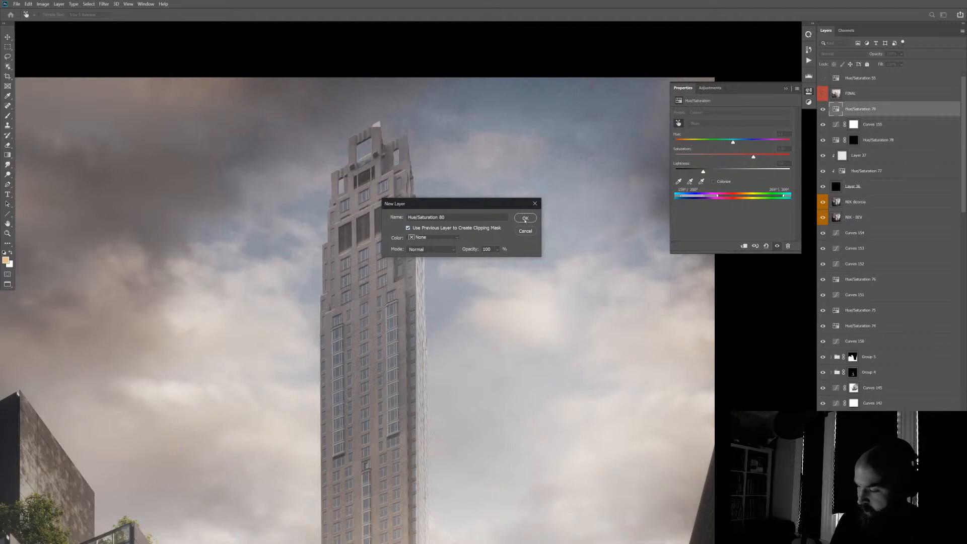
click(518, 221)
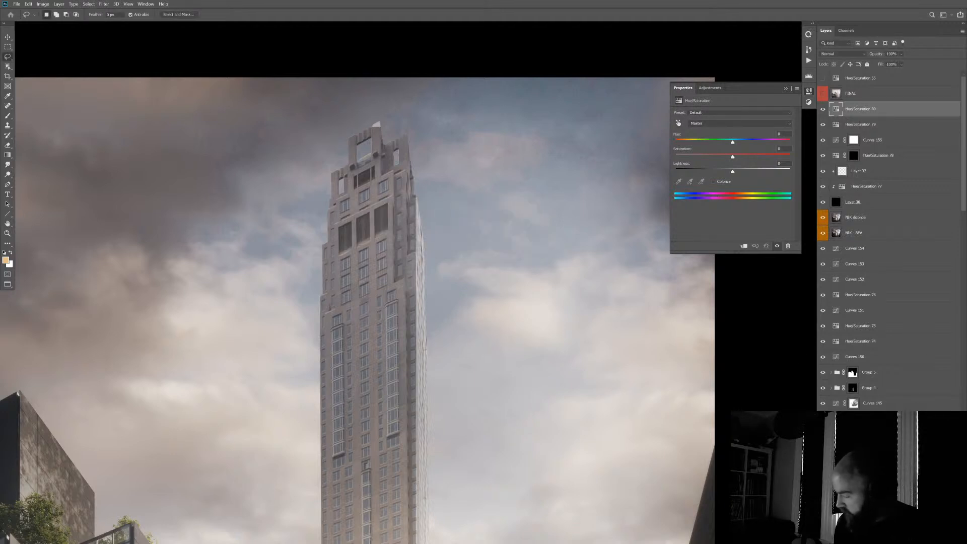
key(ctrl+i)
key(b)
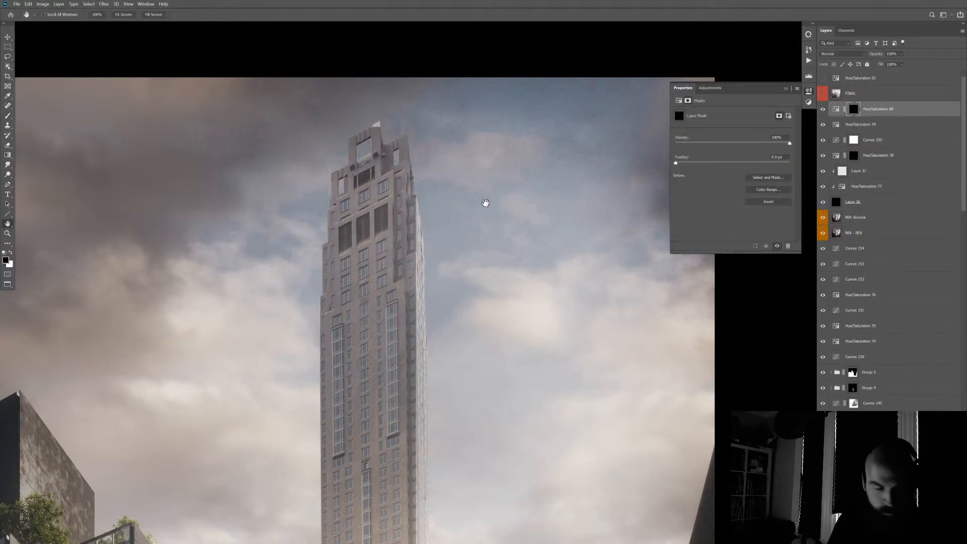
key(x)
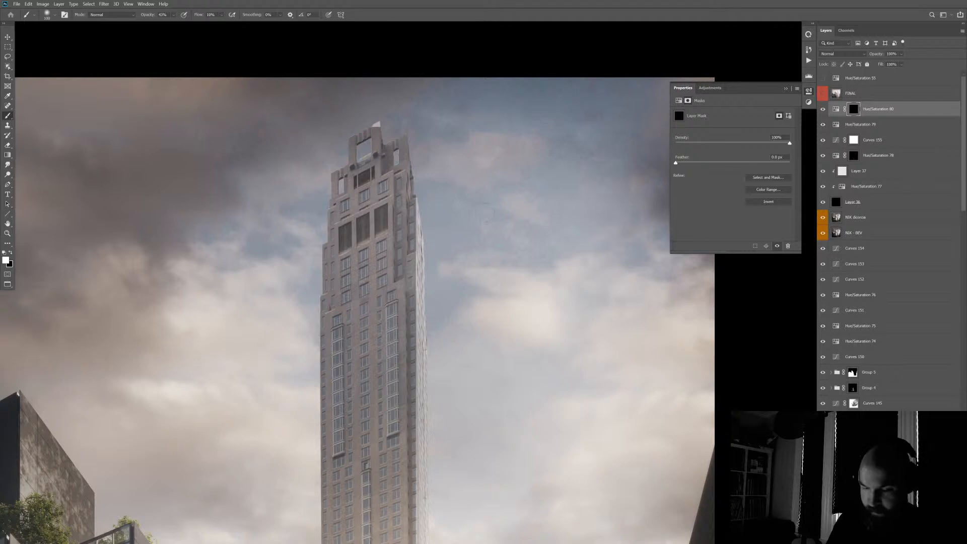
key(shift+0)
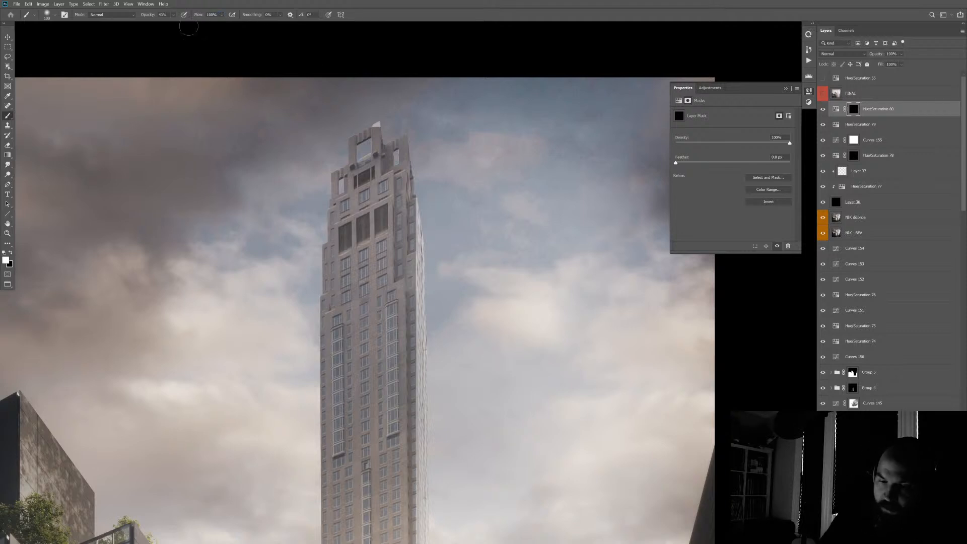
key(0)
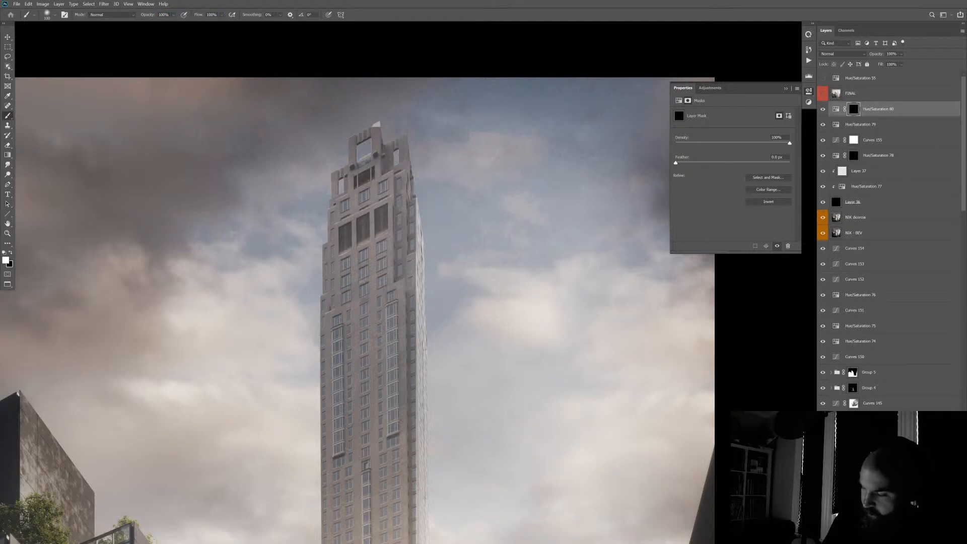
- Turn on Colorize for the new adjustment and match the sky's grey-blue with hue about 217 and saturation about 10
click(836, 109)
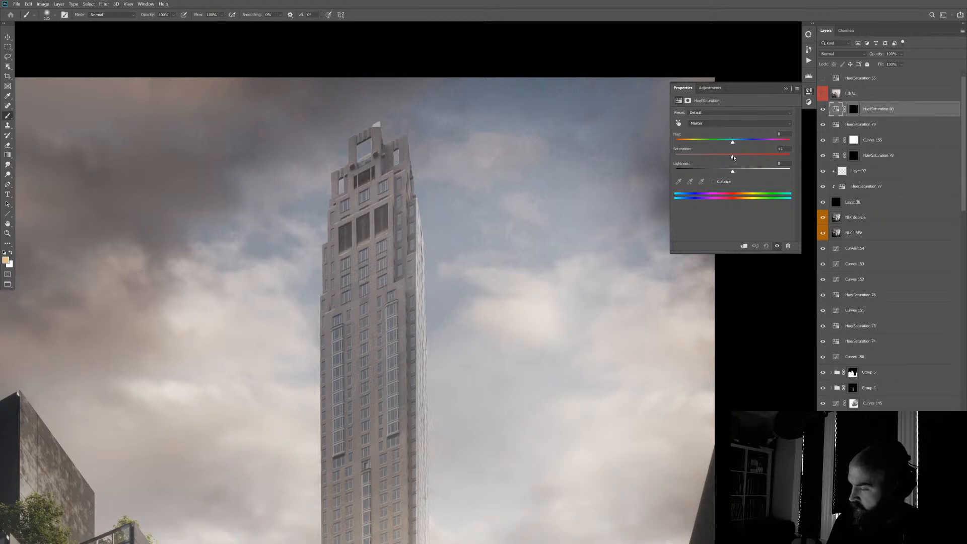
drag(734, 158, 804, 157)
drag(710, 158, 680, 173)
click(715, 182)
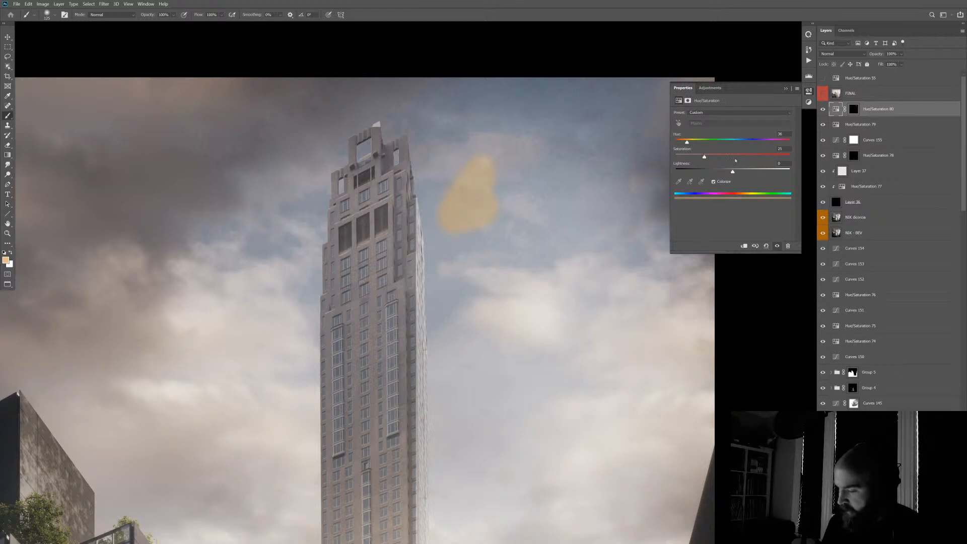
click(692, 143)
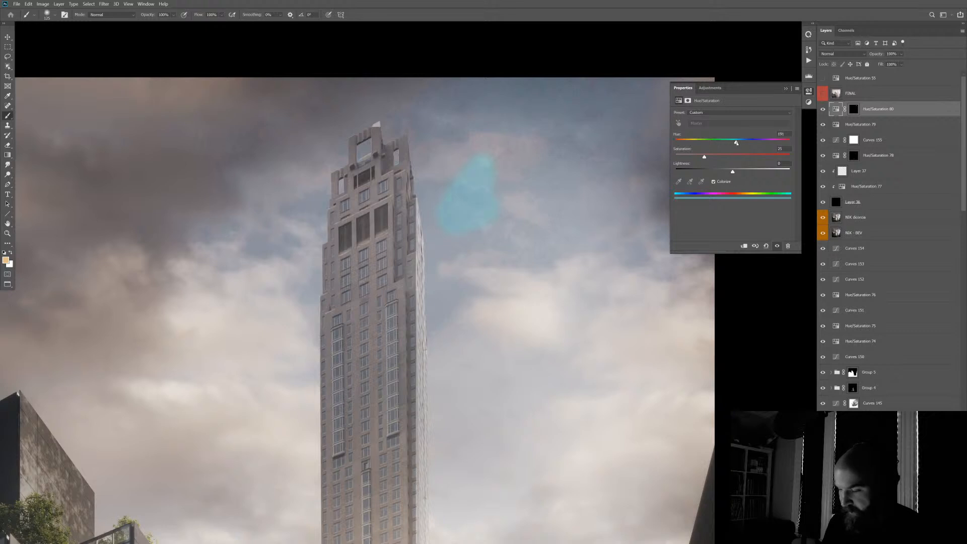
drag(704, 157, 740, 143)
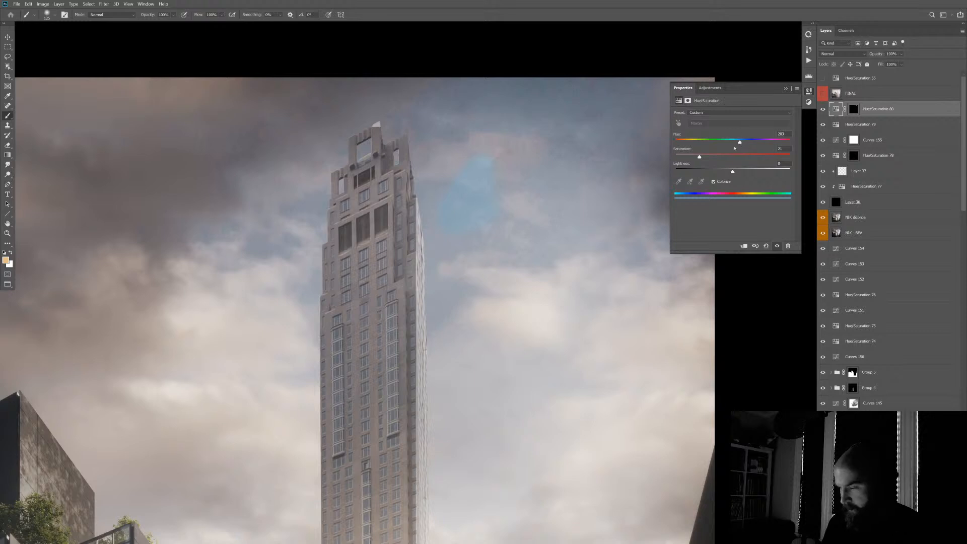
drag(699, 157, 689, 160)
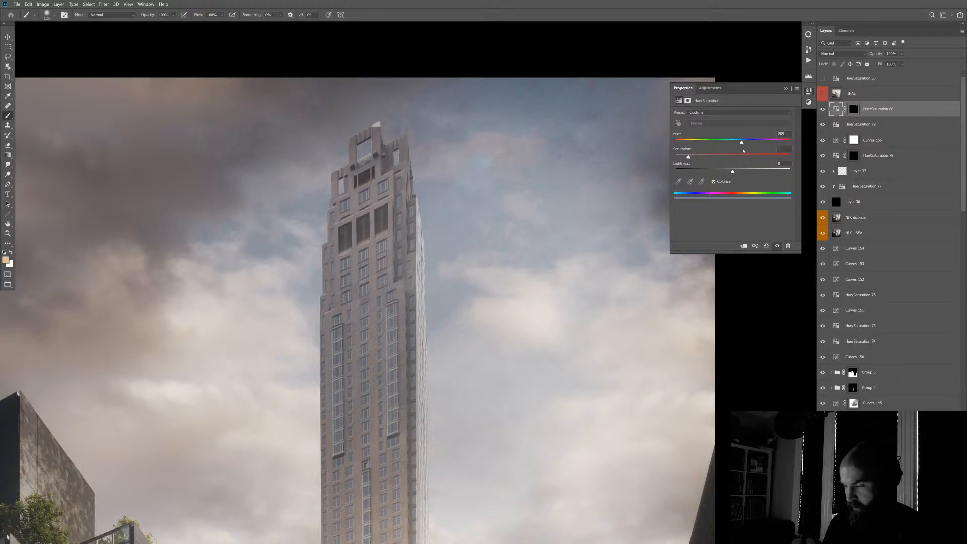
drag(689, 158, 686, 158)
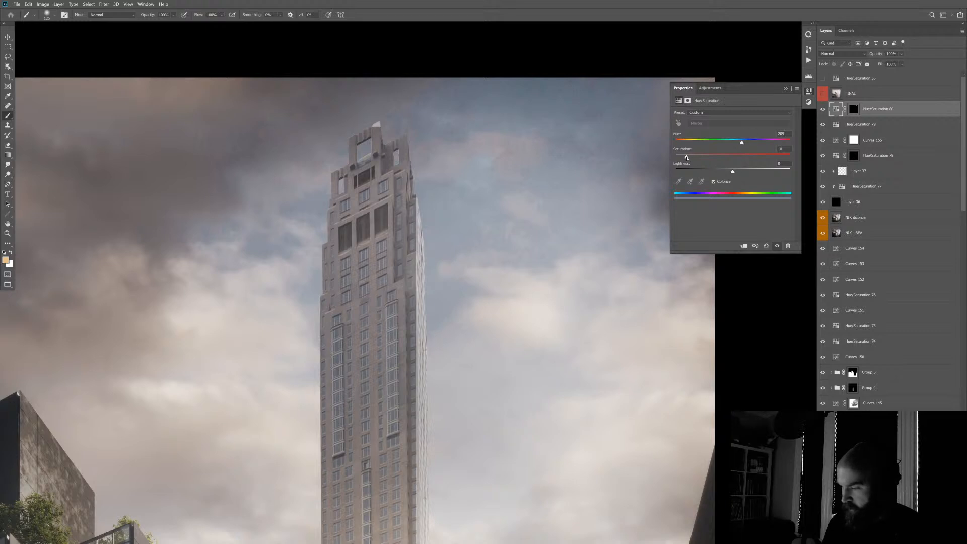
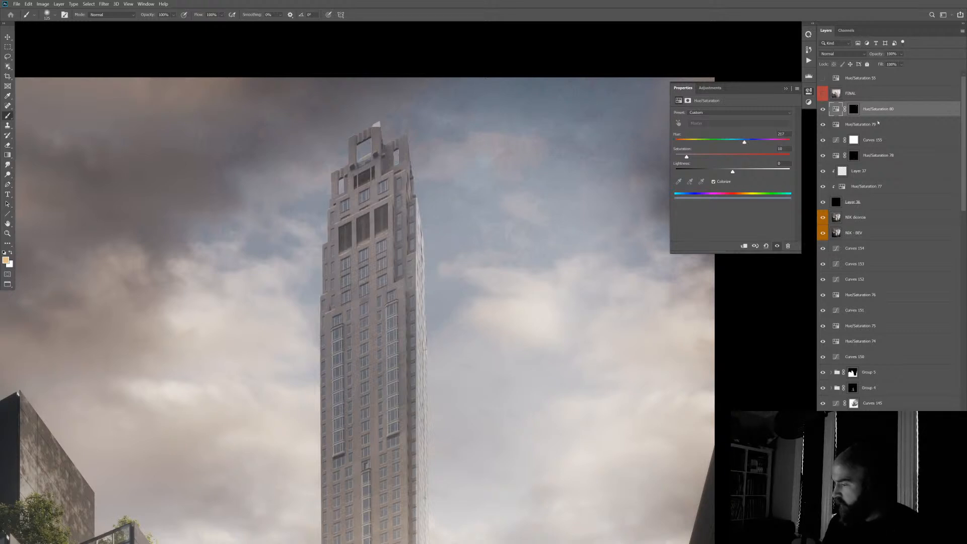
- Delete the adjustment's test-painted mask and replace it with a fresh black mask, keeping white as the painting colour
click(853, 109)
right_click(856, 108)
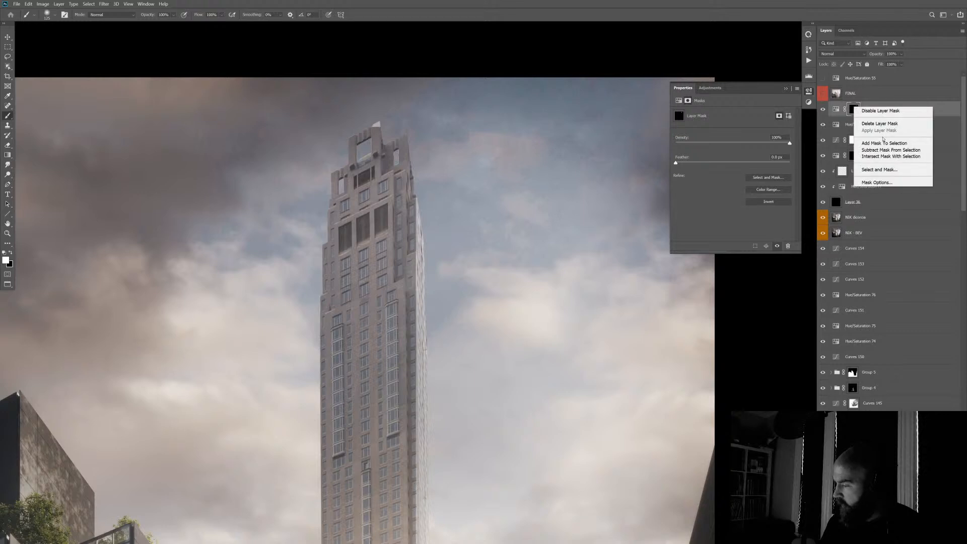
click(880, 124)
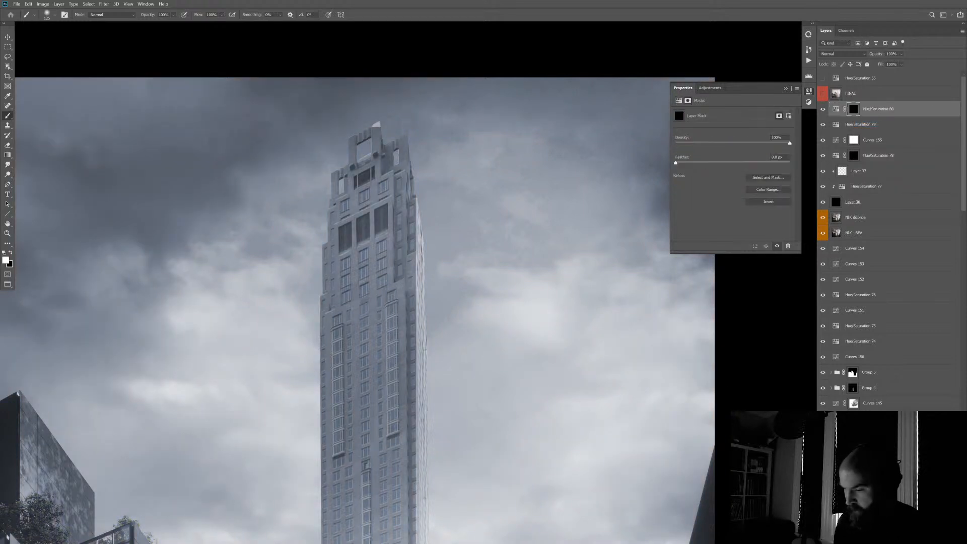
key(ctrl+i)
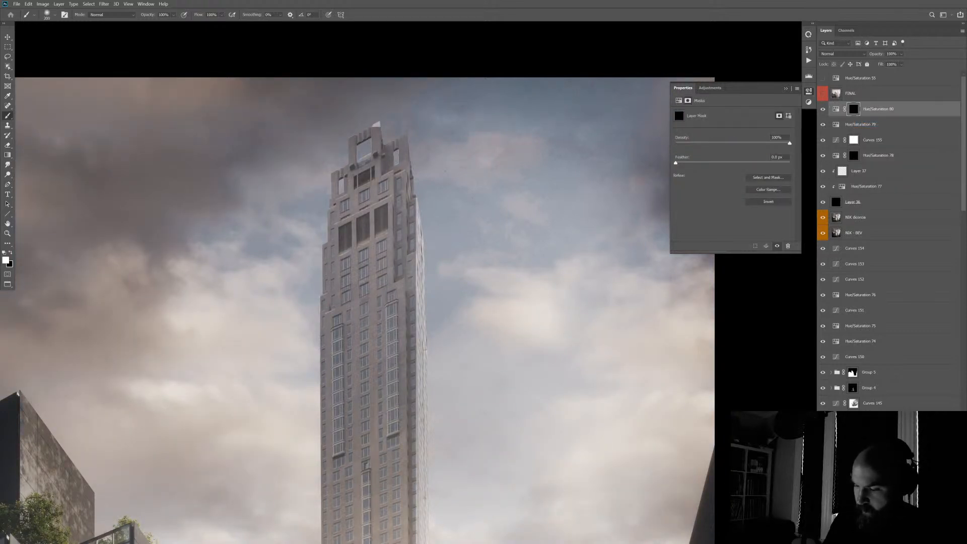
key(x)
key(x)
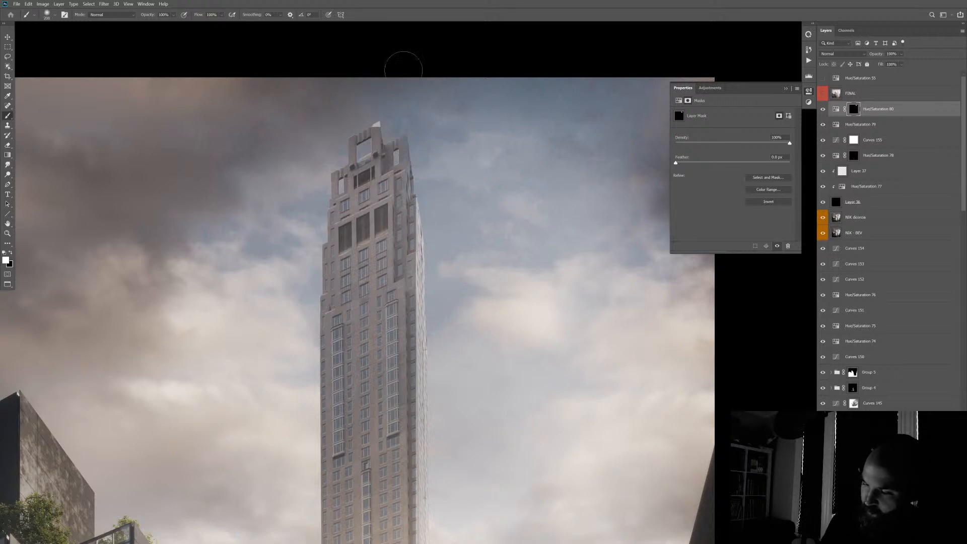
- Paint white at 10% flow on the mask to tint the sky around the tower's crown blue, varying the brush size
key(bracketright)
key(bracketright)
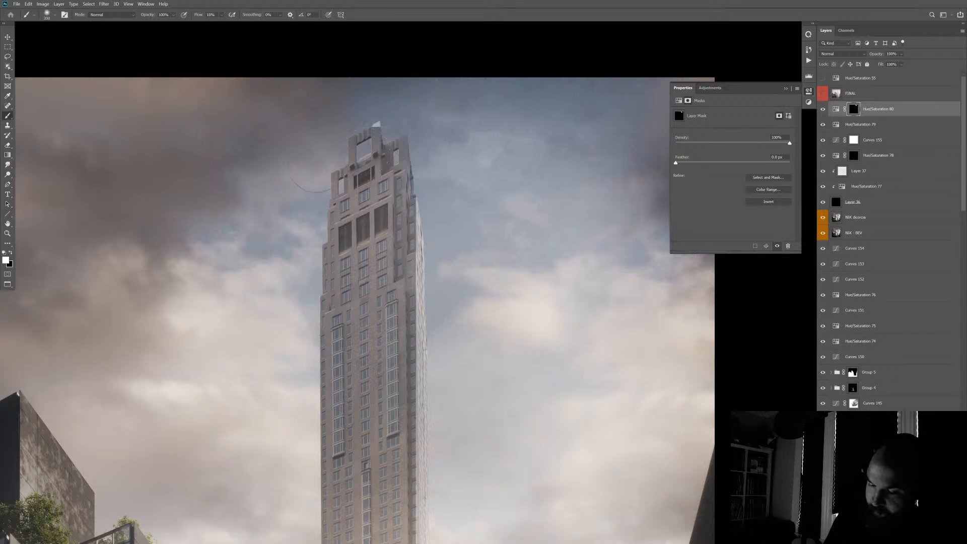
key(bracketleft)
key(bracketleft)
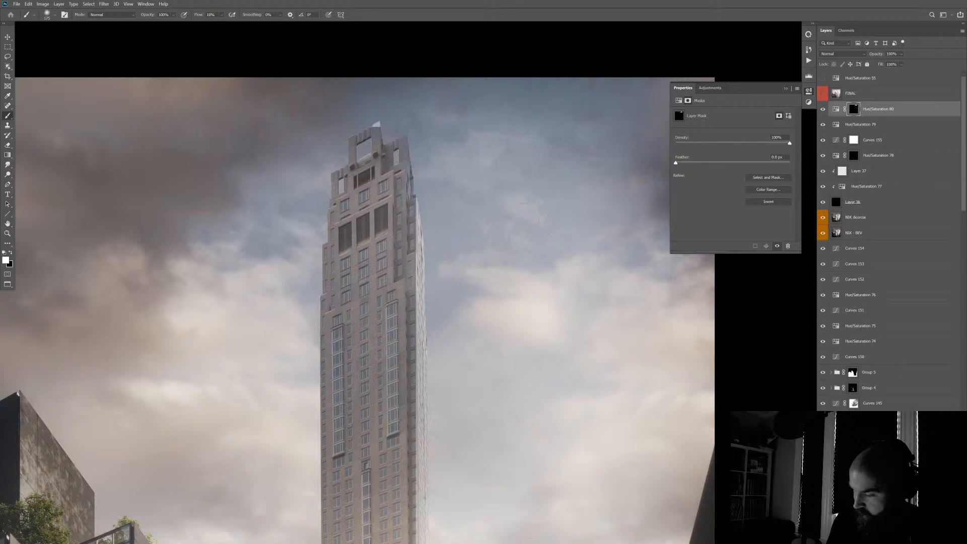
scroll(601, 272, down, 3)
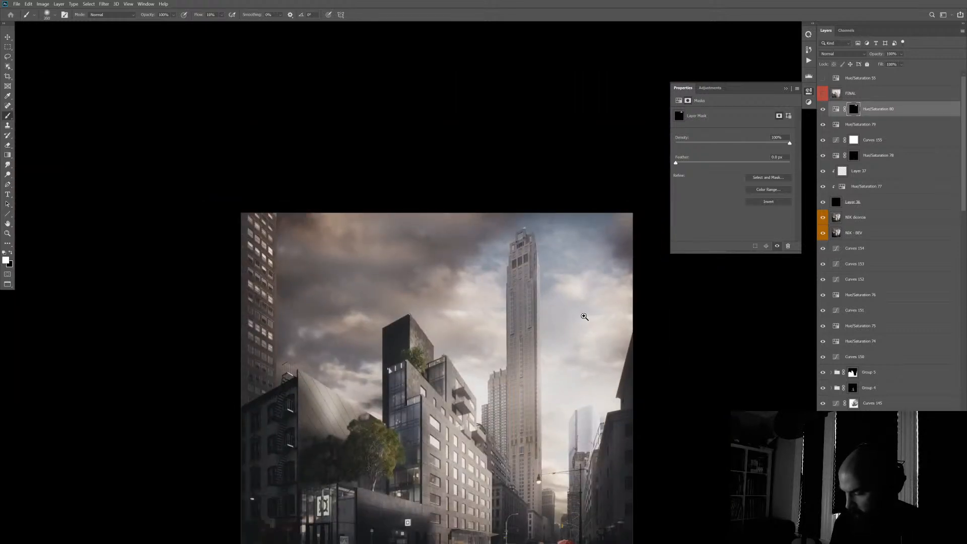
scroll(578, 302, up, 3)
- Compare the sky with the mask disabled and enabled, and refine the tint beside the tower with a smaller brush
key(bracketleft)
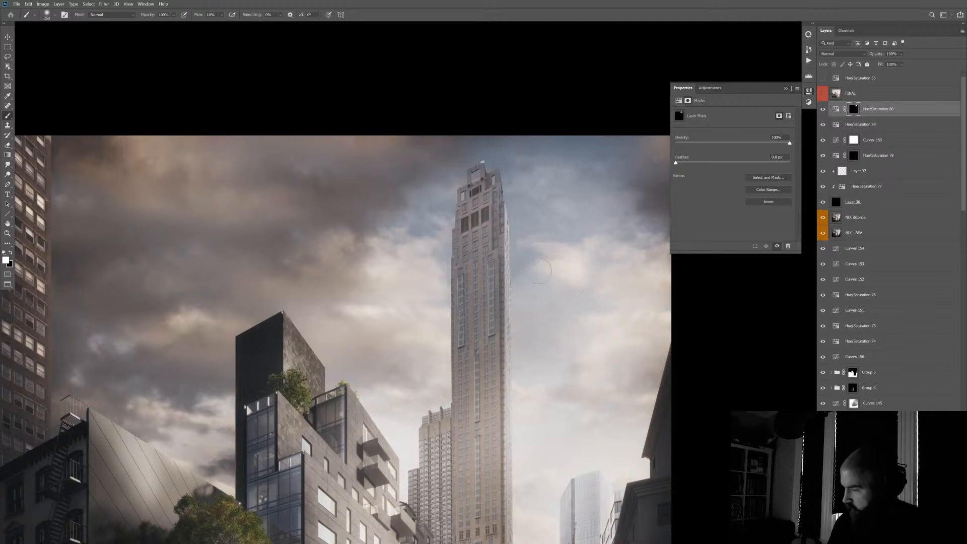
shift+click(854, 109)
shift+click(854, 109)
key(bracketleft)
key(x)
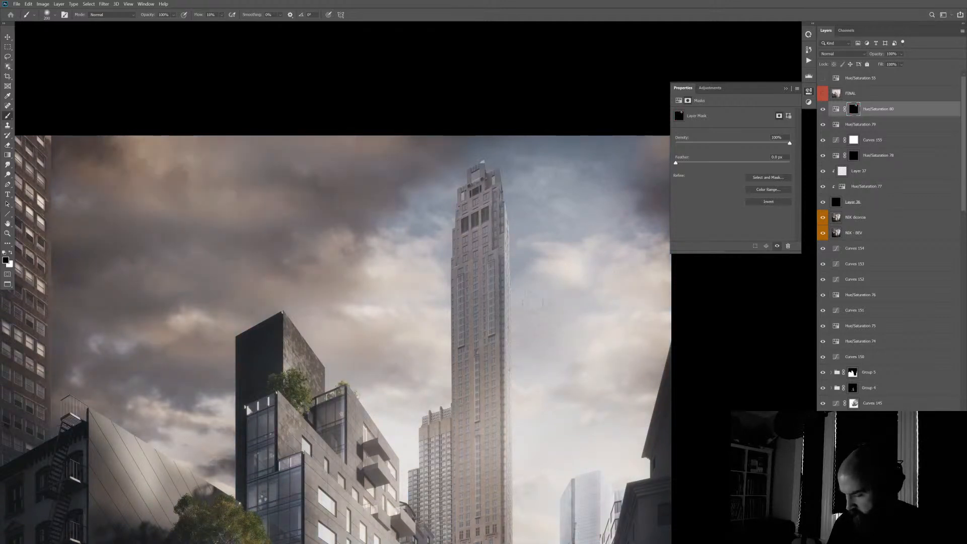
key(x)
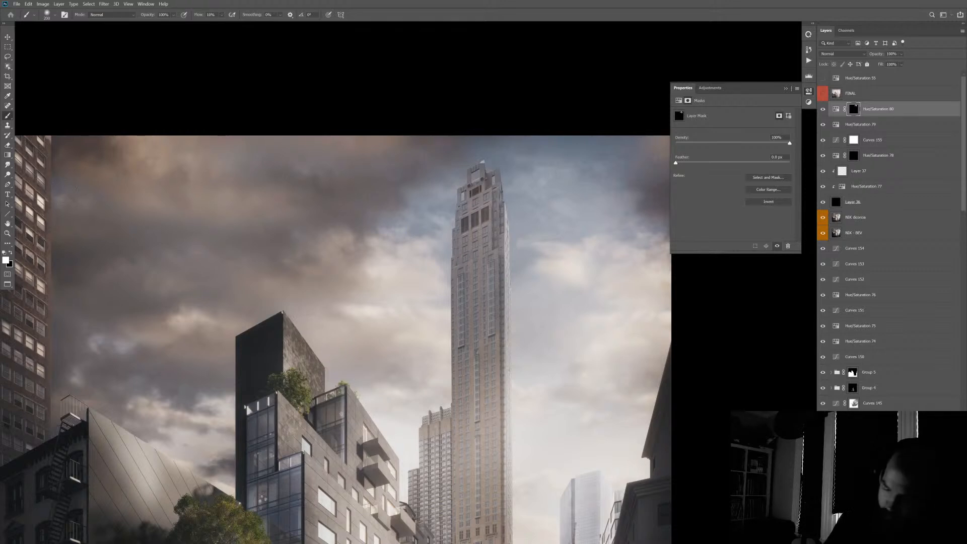
- Create a new empty layer above the masked Hue/Saturation adjustment for retouching the sky beside the tower
key(ctrl+shift+alt+n)
alt+click(615, 327)
scroll(550, 251, up, 5)
key(bracketleft)
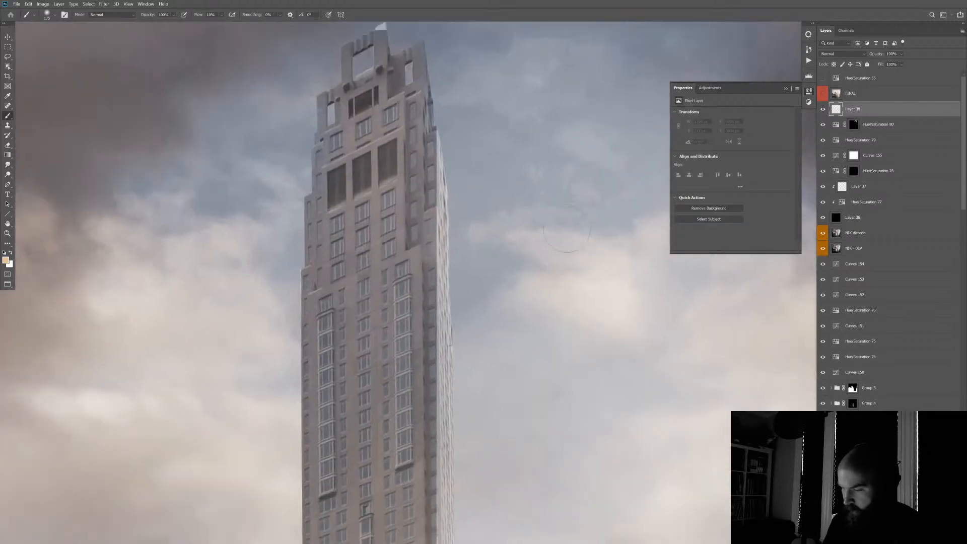
key(s)
right_click(524, 161)
key(Escape)
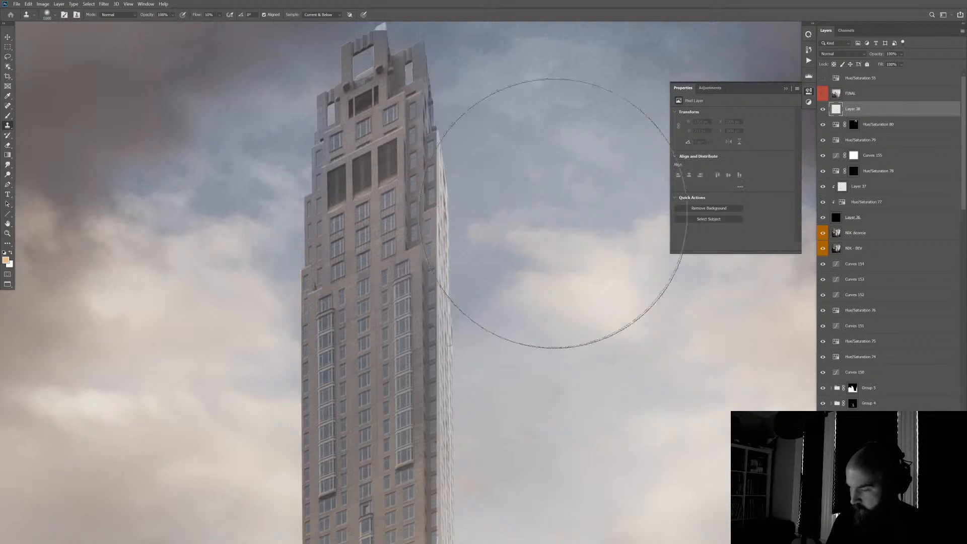
key(bracketleft)
key(bracketleft)
key(bracketleft)
key(bracketleft)
key(bracketleft)
key(bracketleft)
key(bracketleft)
key(bracketleft)
key(bracketleft)
key(bracketleft)
key(bracketleft)
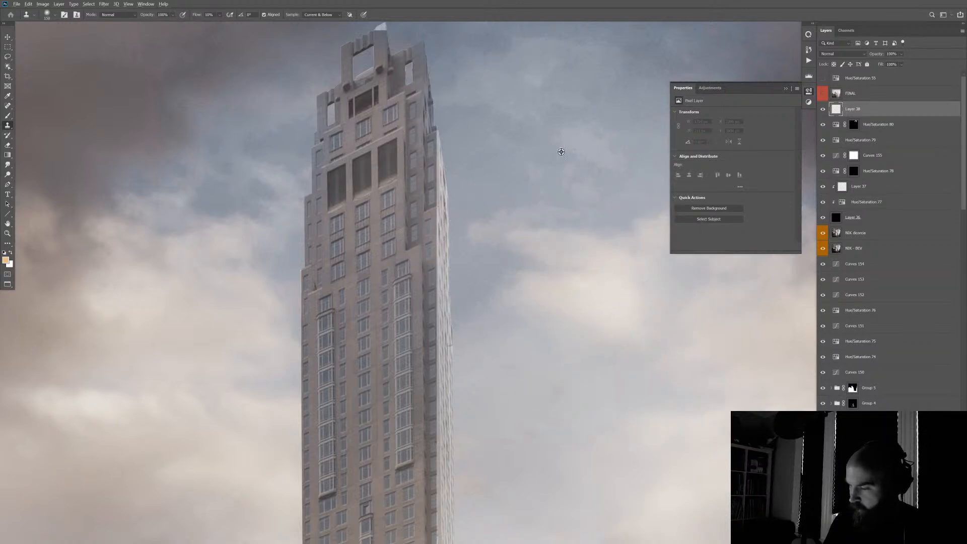
- Brush a sampled sky grey-blue at 10% flow over the uneven patch to the right of the tower's crown
key(b)
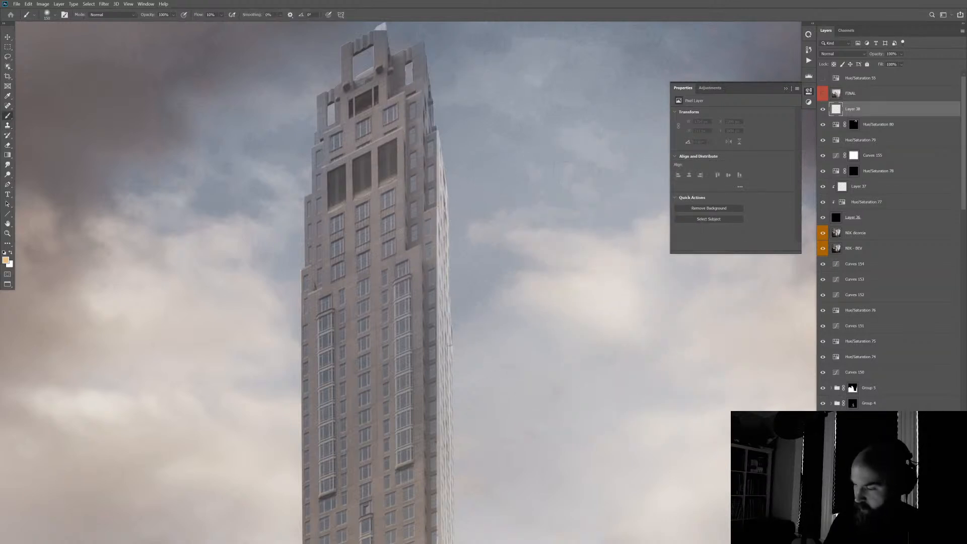
alt+click(565, 134)
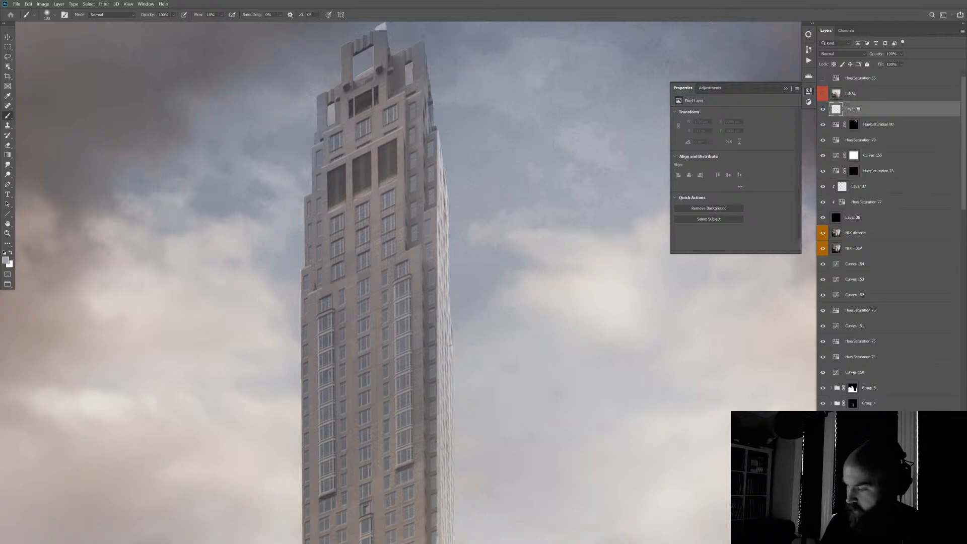
drag(614, 164, 630, 173)
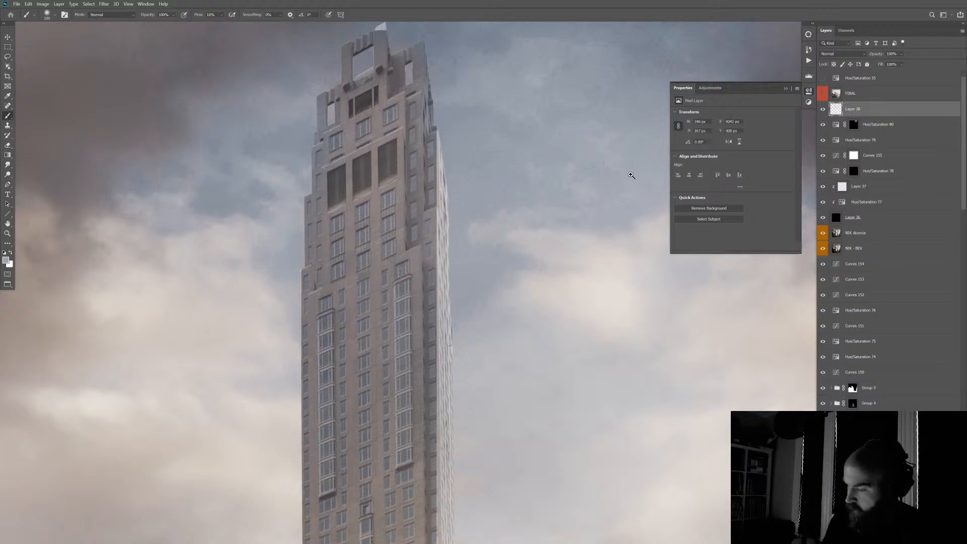
scroll(613, 205, down, 3)
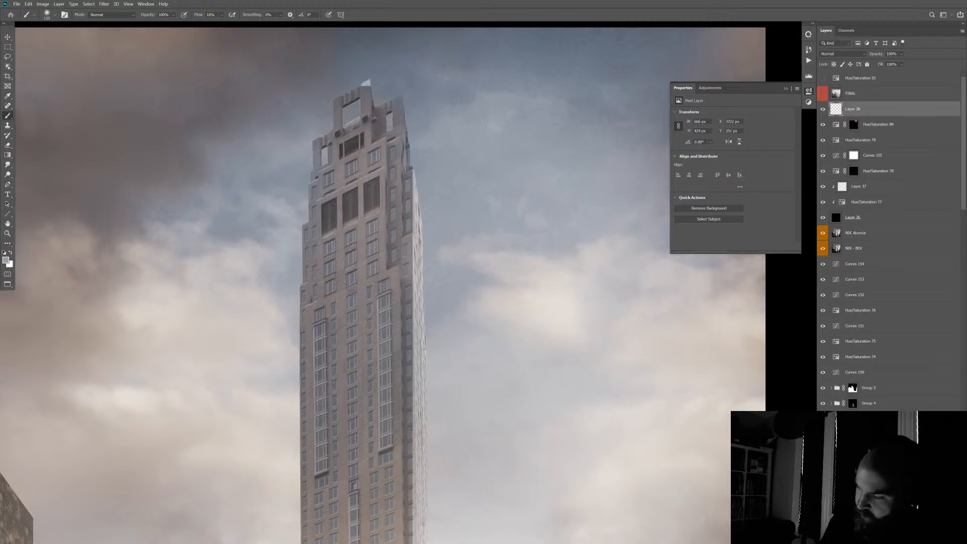
- Soften the blue sky close to the crown and over the patches left of the tower, varying the brush size
key(bracketright)
key(bracketright)
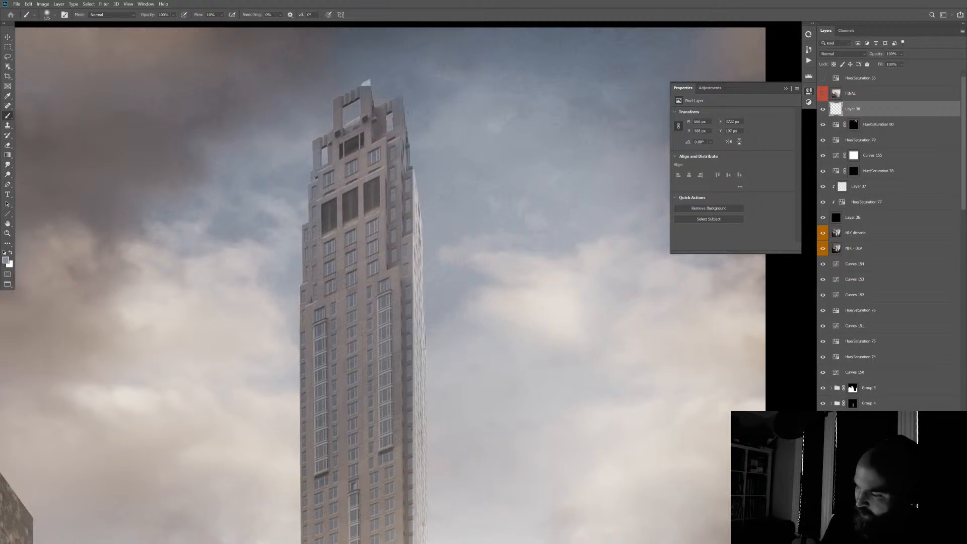
click(431, 91)
key(bracketleft)
click(289, 170)
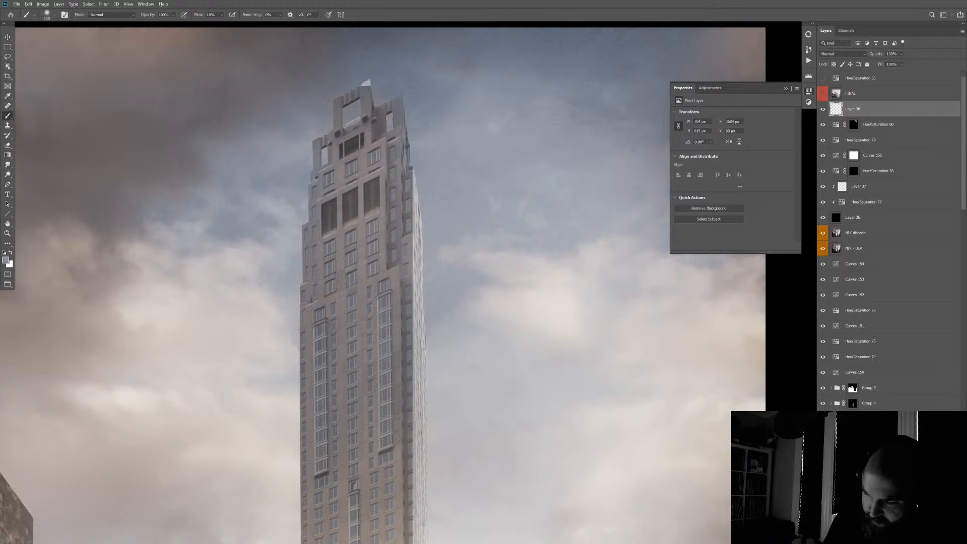
click(238, 183)
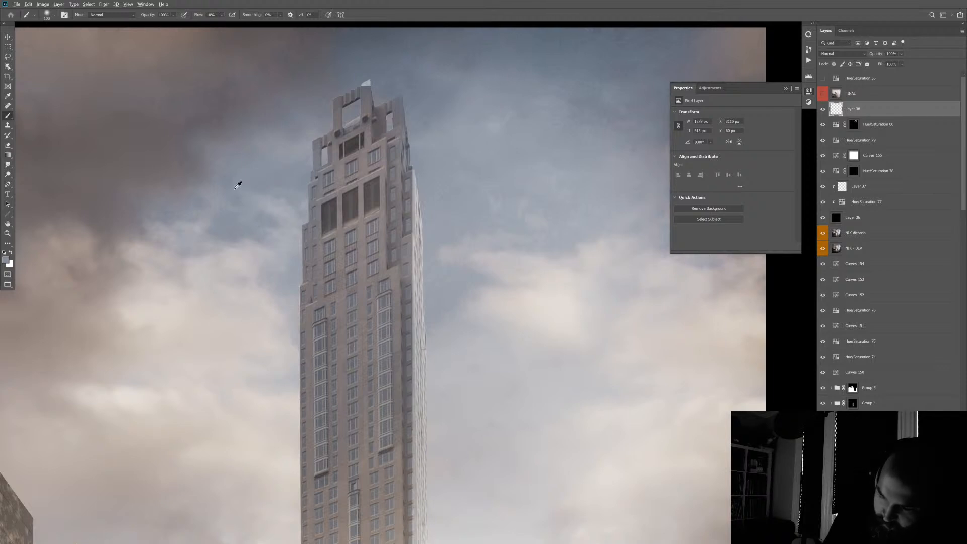
click(234, 224)
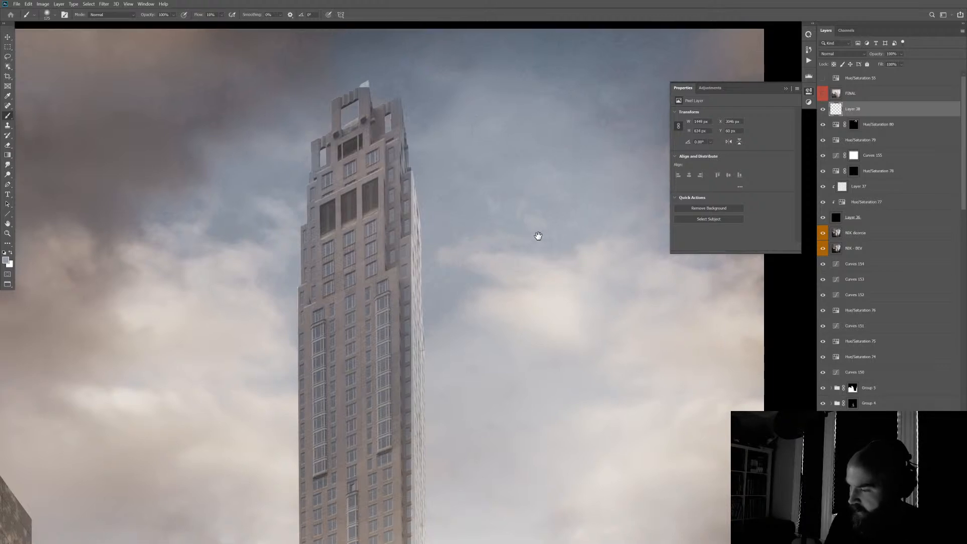
- Even out the blue along the sky's upper edge right of the tower, using colour sampled there and varying brush sizes
drag(536, 233, 448, 296)
key(bracketright)
key(bracketright)
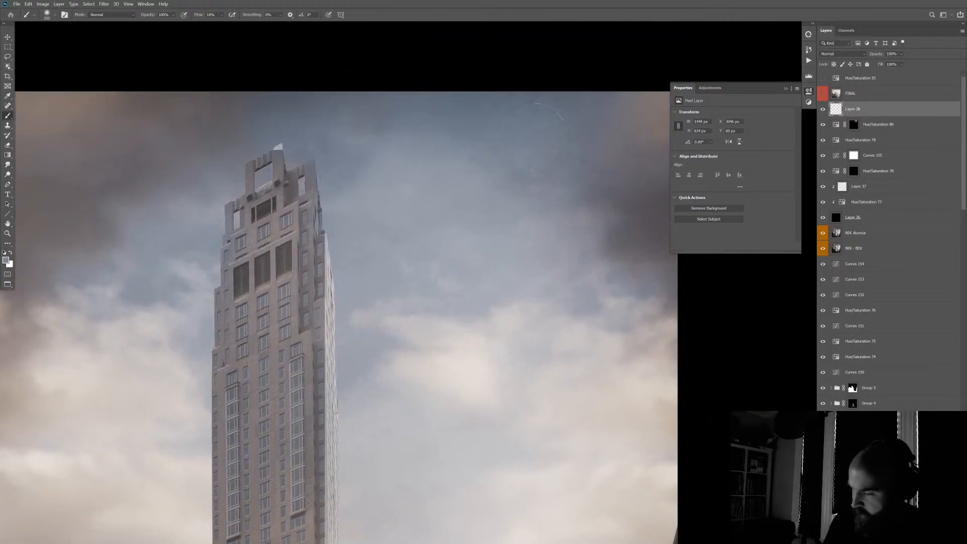
key(bracketleft)
click(518, 97)
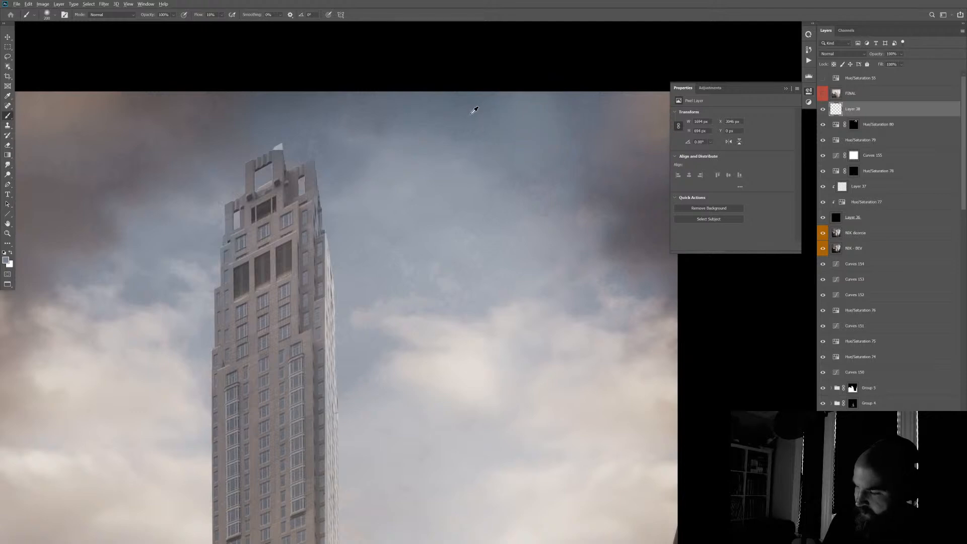
alt+click(475, 110)
key(bracketright)
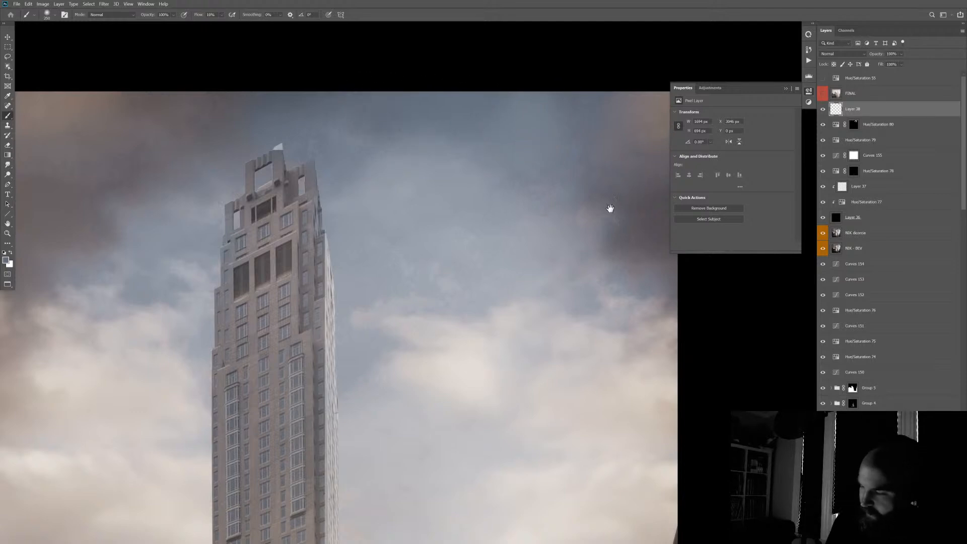
drag(545, 236, 565, 237)
key(bracketleft)
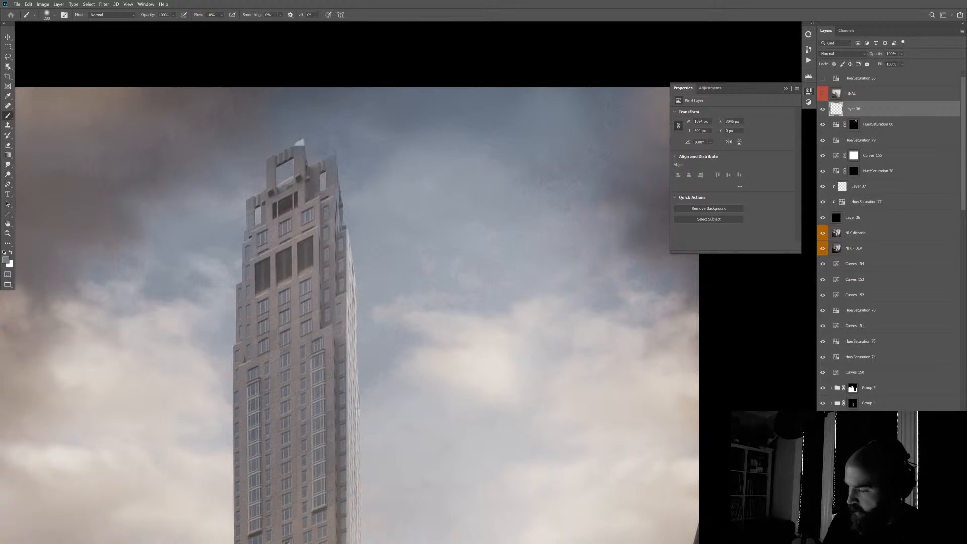
drag(536, 130, 510, 103)
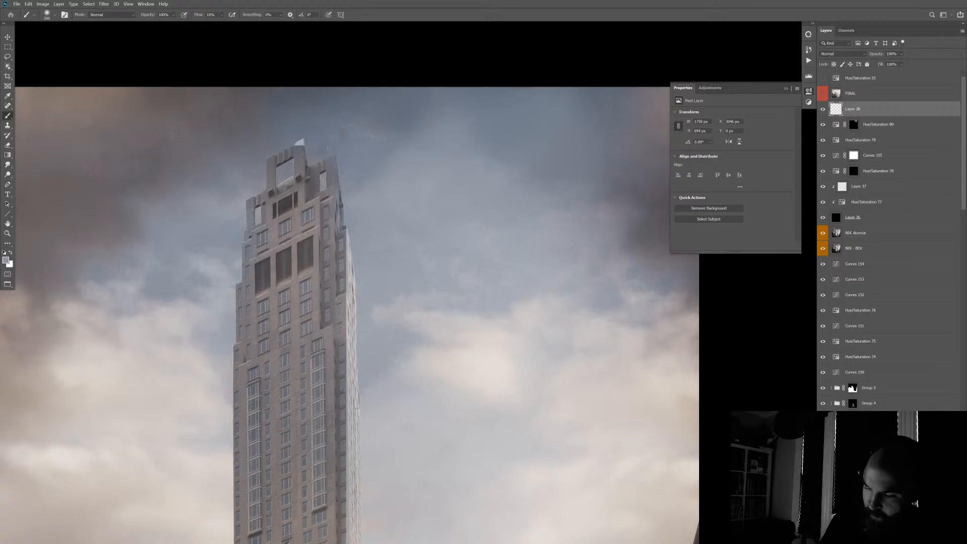
key(bracketleft)
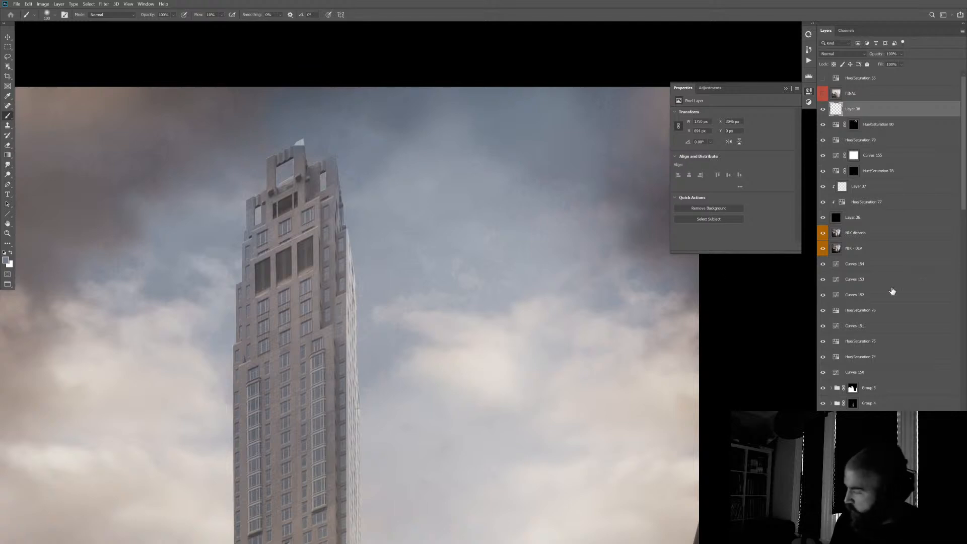
- Mask the paint layer with a selection loaded from the sky group's mask, and compare the sky with the layer hidden and shown
scroll(893, 292, down, 10)
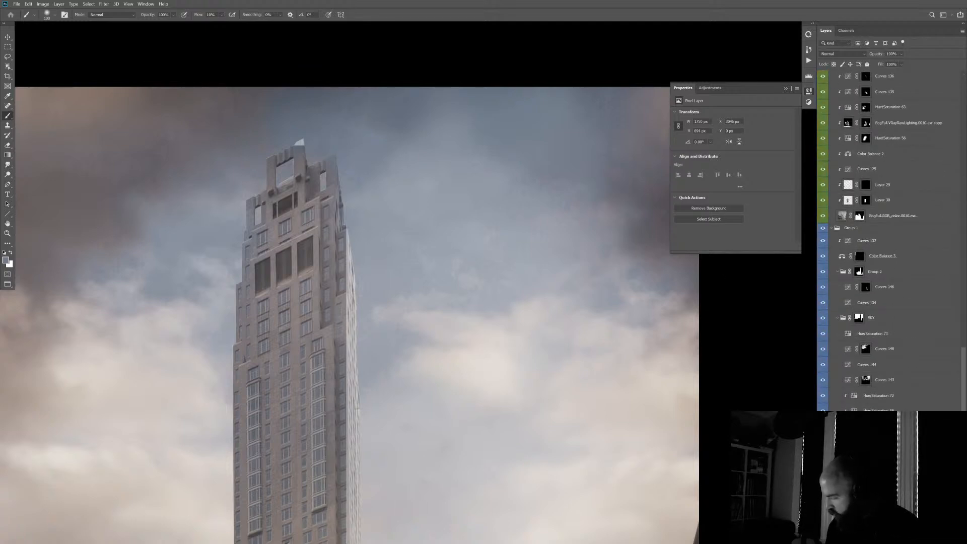
ctrl+click(860, 318)
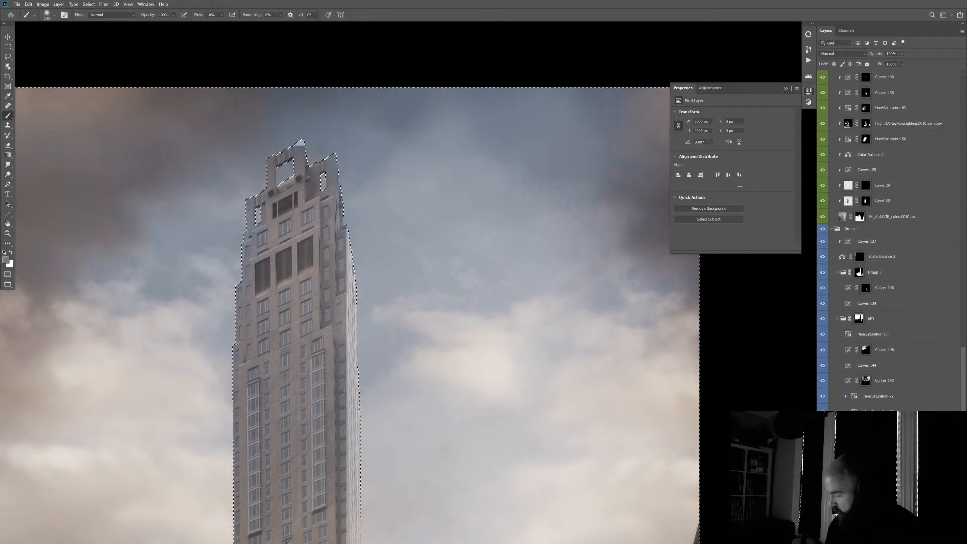
scroll(892, 242, up, 10)
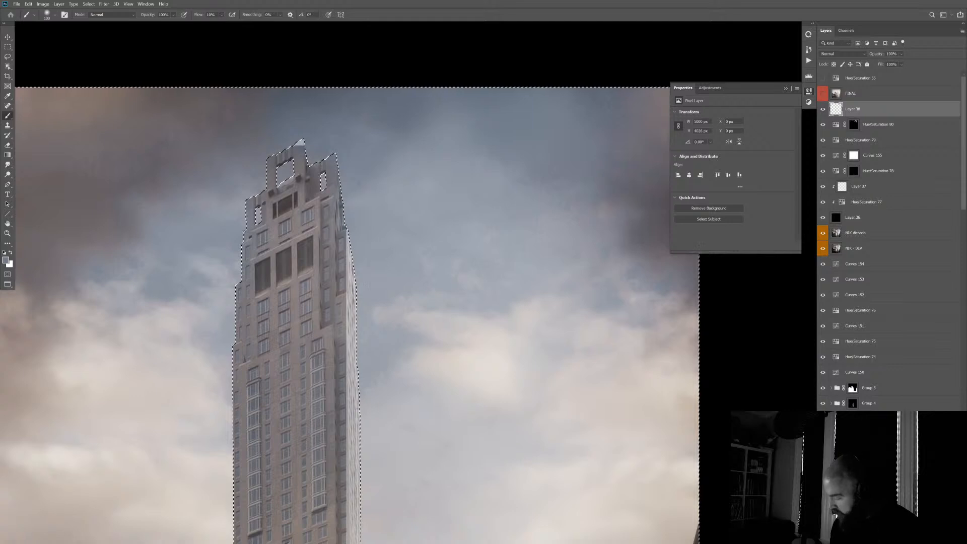
key(ctrl+alt+m)
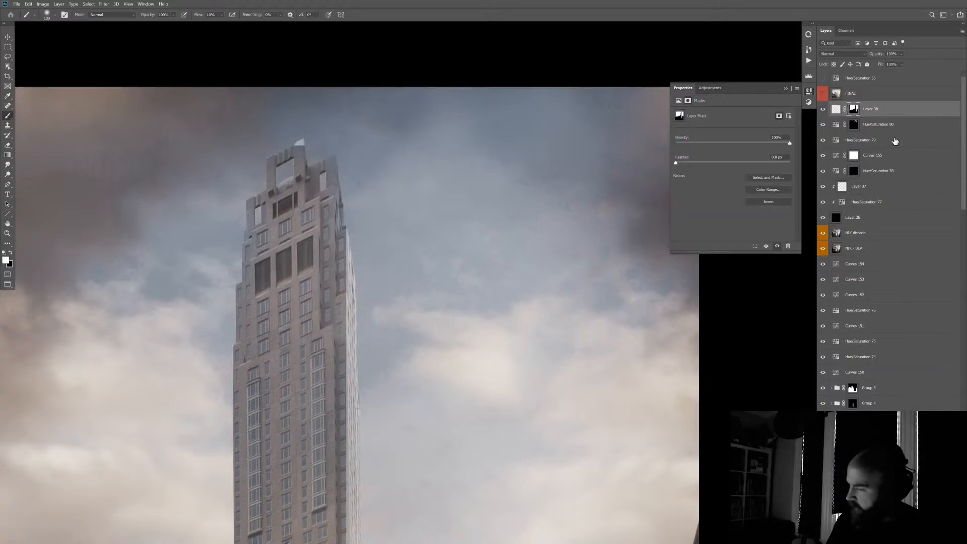
click(822, 109)
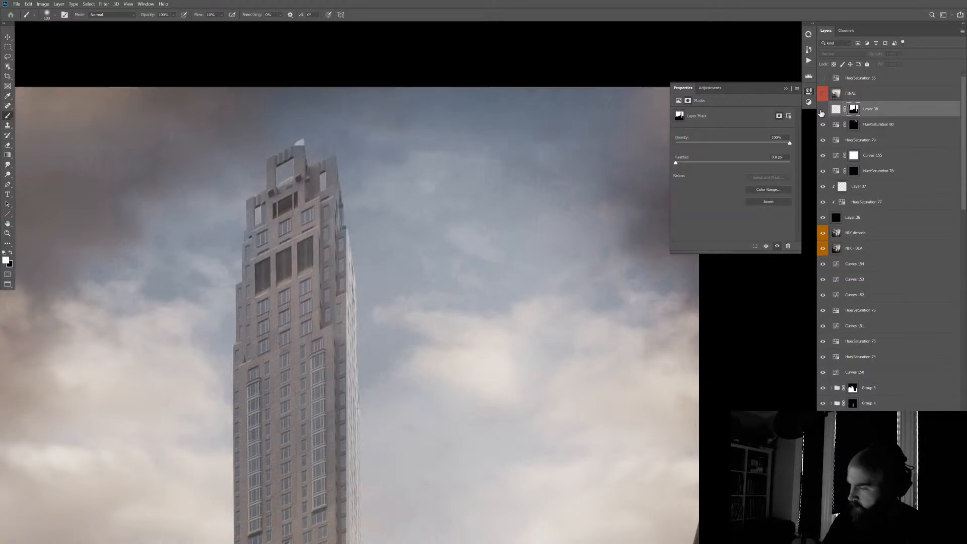
click(823, 111)
- Group the paint layer with the Hue/Saturation adjustment beneath it and move the paint layer's sky mask onto the group
shift+click(894, 128)
key(ctrl+g)
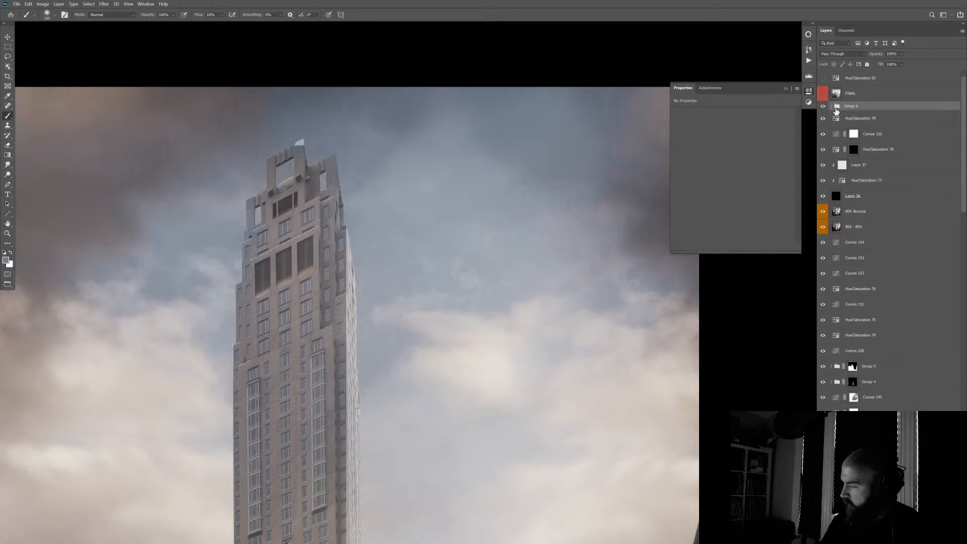
click(832, 108)
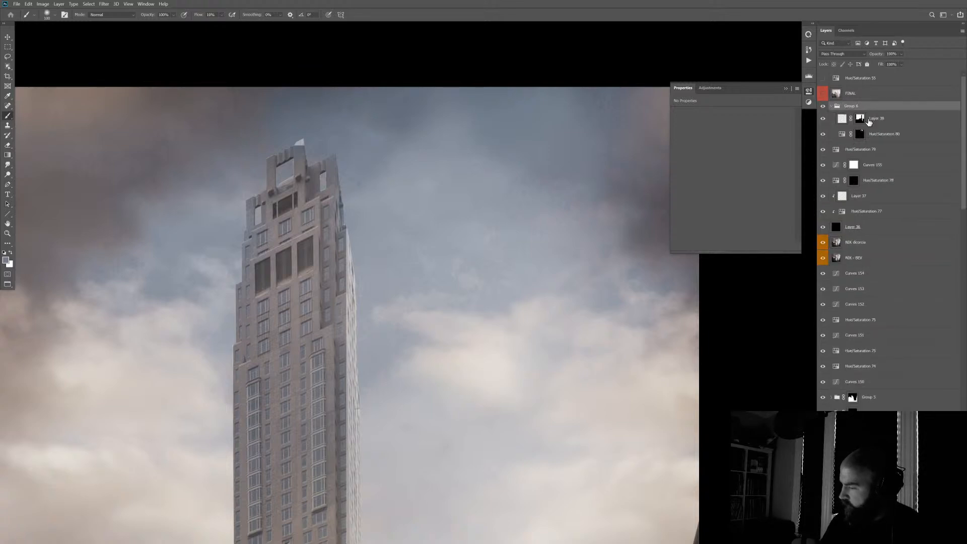
drag(860, 140, 853, 108)
- Select the paint layer inside the group and brush softly over the clouds right of the tower with a smaller brush
click(875, 125)
key(bracketleft)
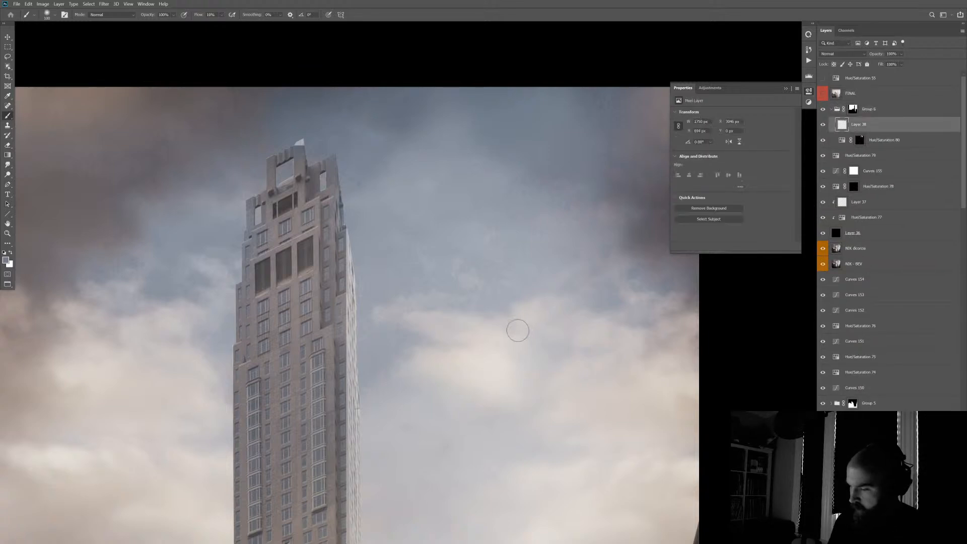
drag(519, 330, 556, 341)
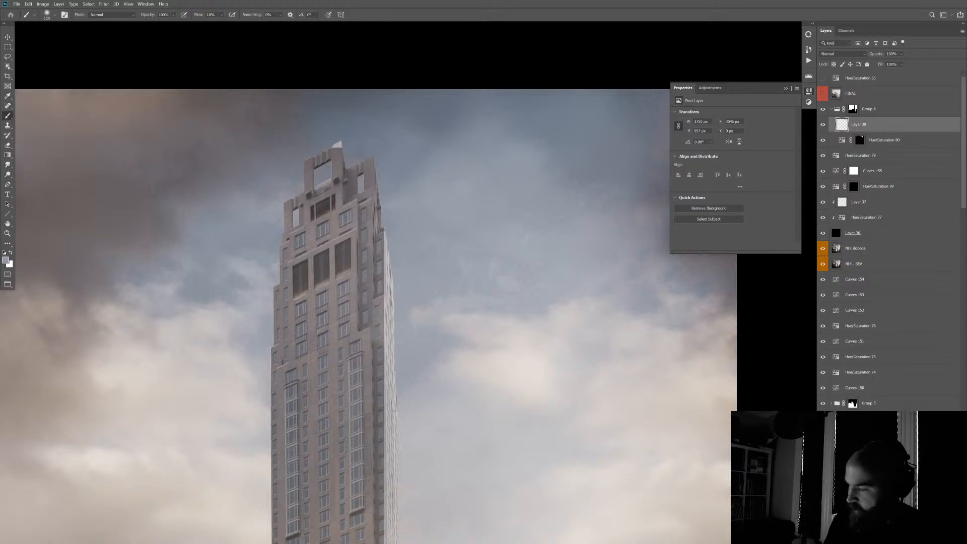
- Blend the dark cloud's edge near the image's upper-right corner and the adjoining blue patches with repeatedly sampled sky colours
drag(600, 259, 553, 268)
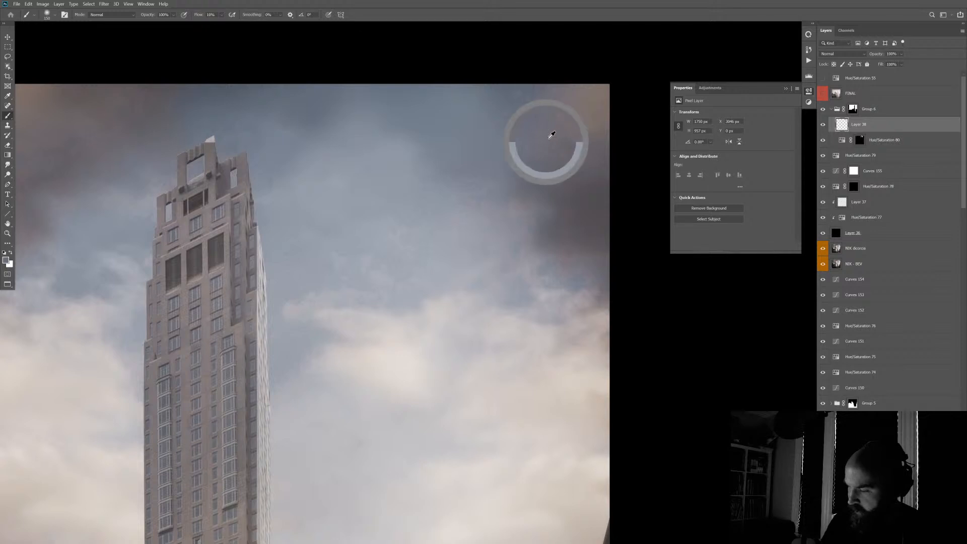
key(bracketright)
alt+click(526, 113)
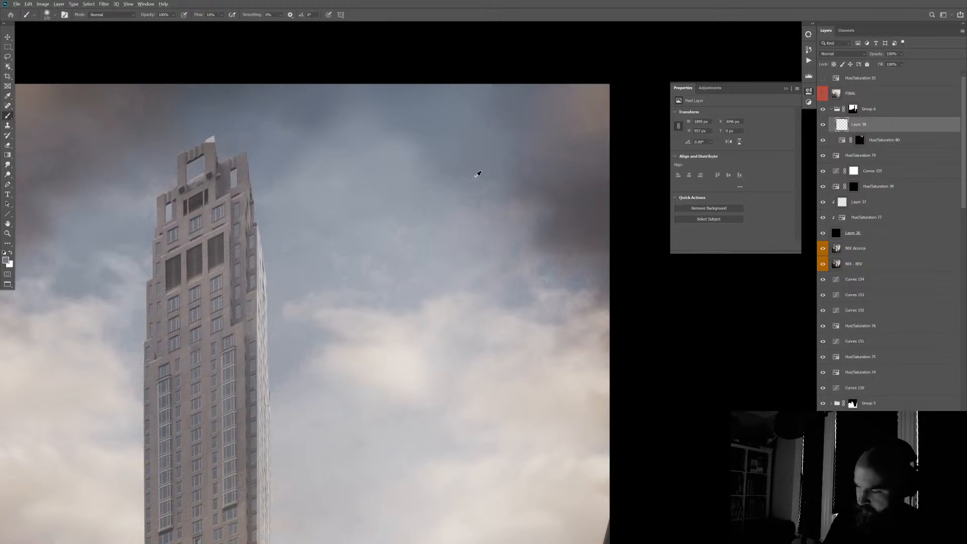
alt+click(474, 178)
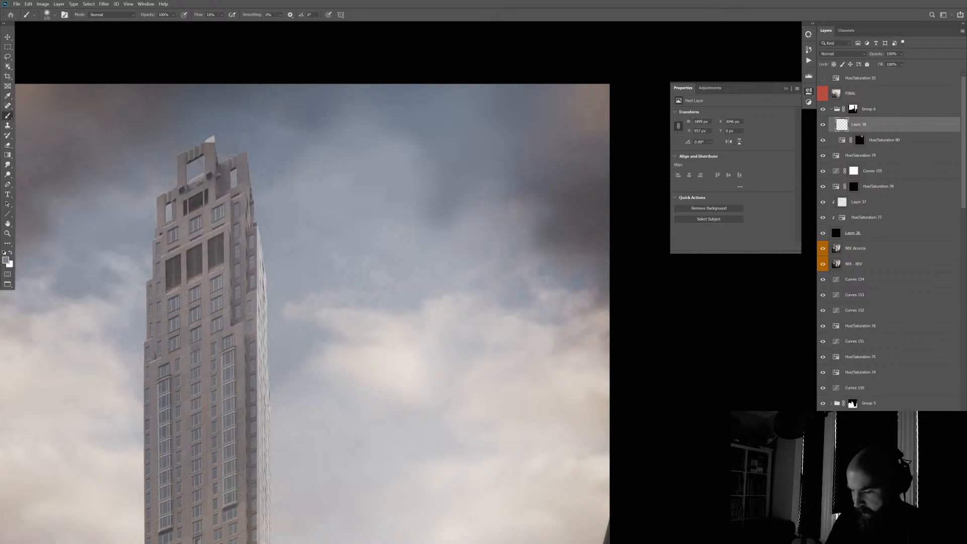
alt+click(434, 235)
- Touch up the blue sky just left of the tower's crown with a colour sampled beside it
scroll(521, 361, left, 5)
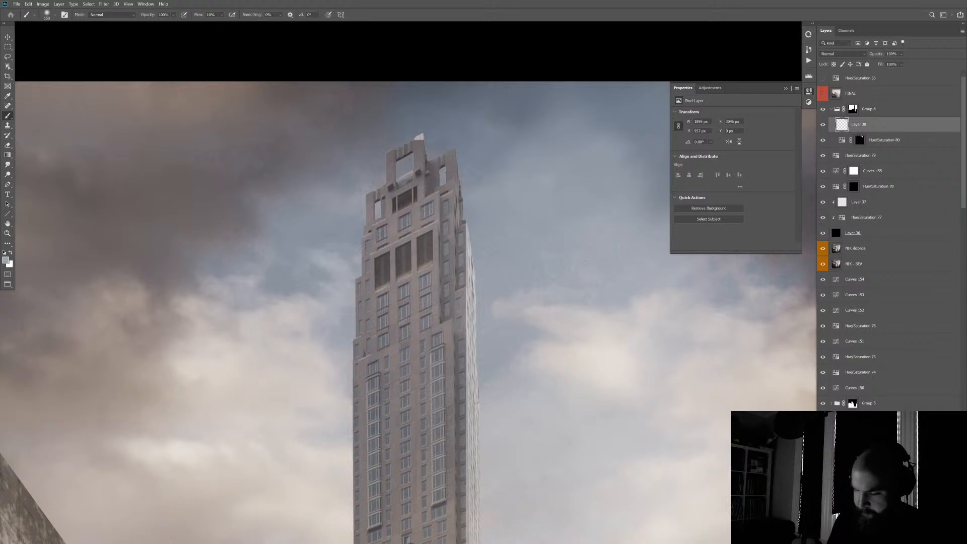
alt+click(355, 217)
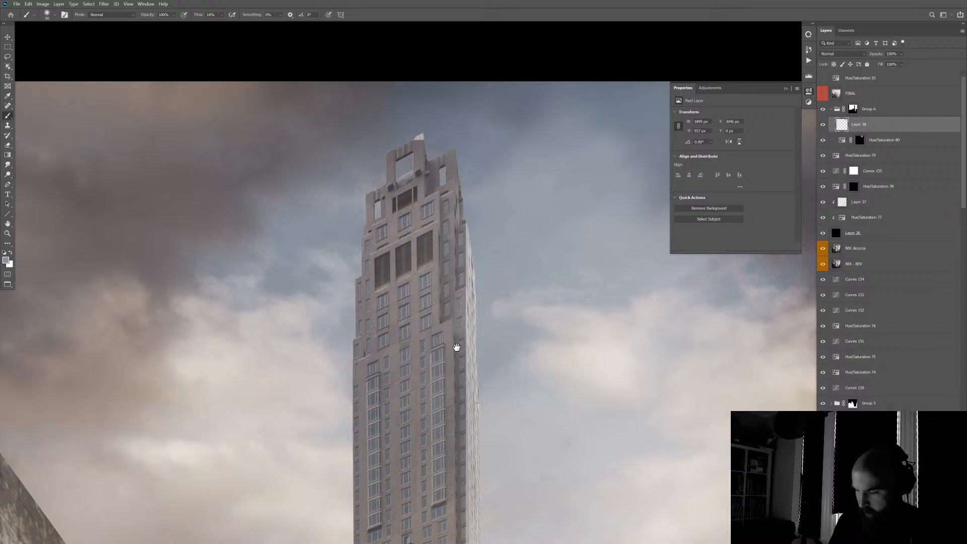
drag(550, 323, 544, 315)
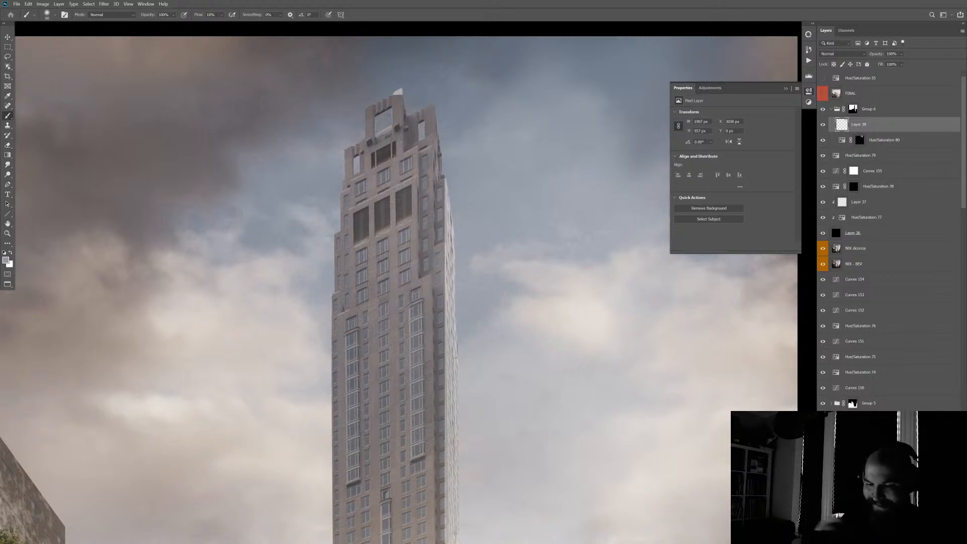
- Paint a sampled dark cloud tone over the storm clouds up and to the left of the tower to smooth them
drag(383, 322, 455, 371)
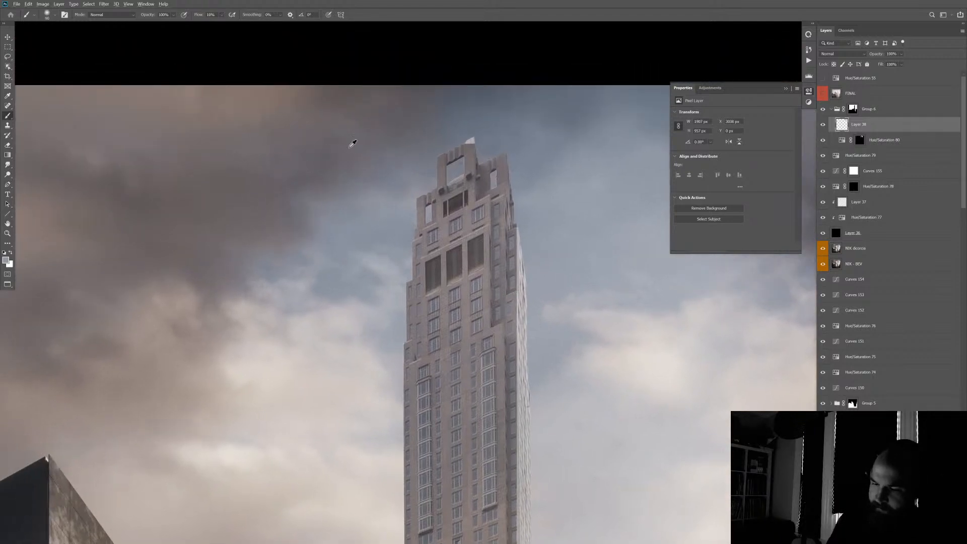
alt+click(336, 135)
drag(337, 135, 298, 156)
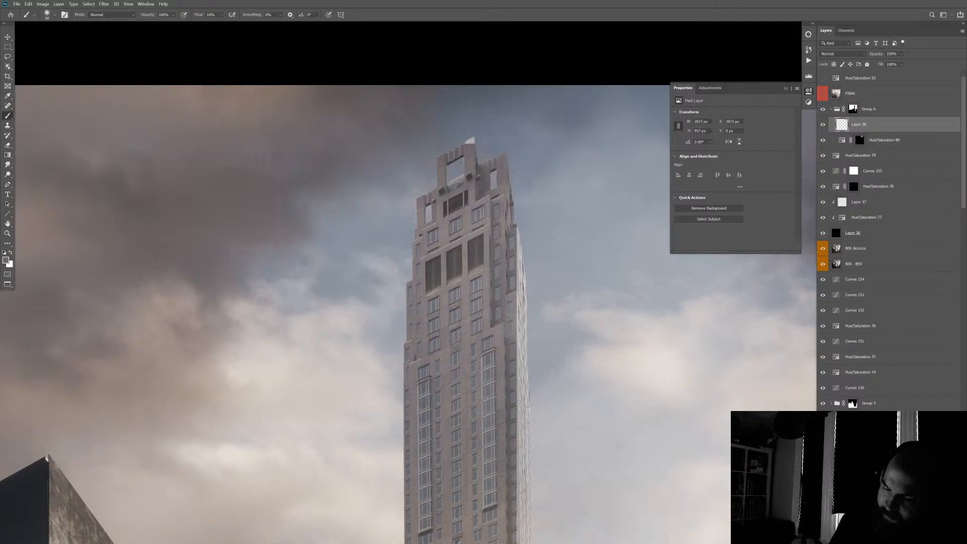
click(273, 149)
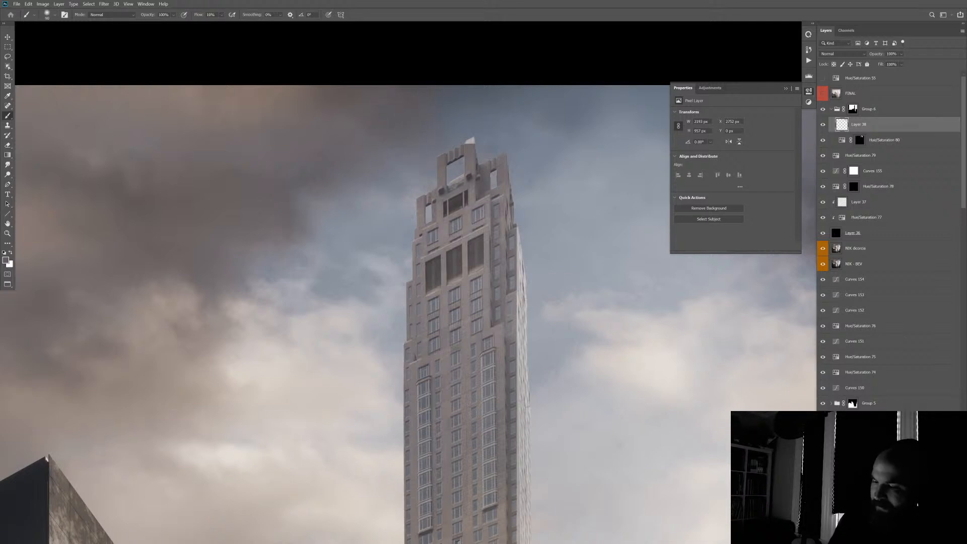
- Examine the retouched clouds and blue sky around the tower at several distances and positions
scroll(590, 330, left, 5)
scroll(589, 331, up, 1)
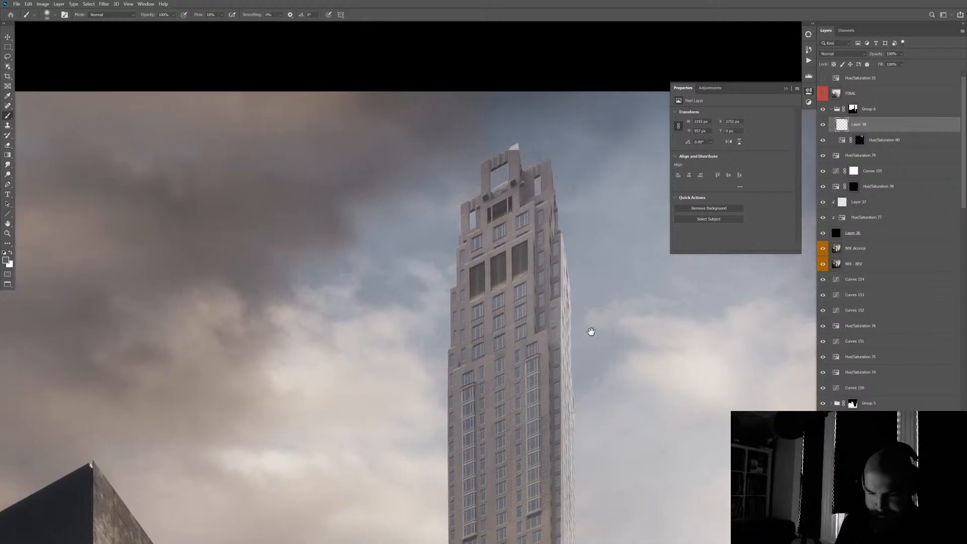
scroll(454, 274, down, 3)
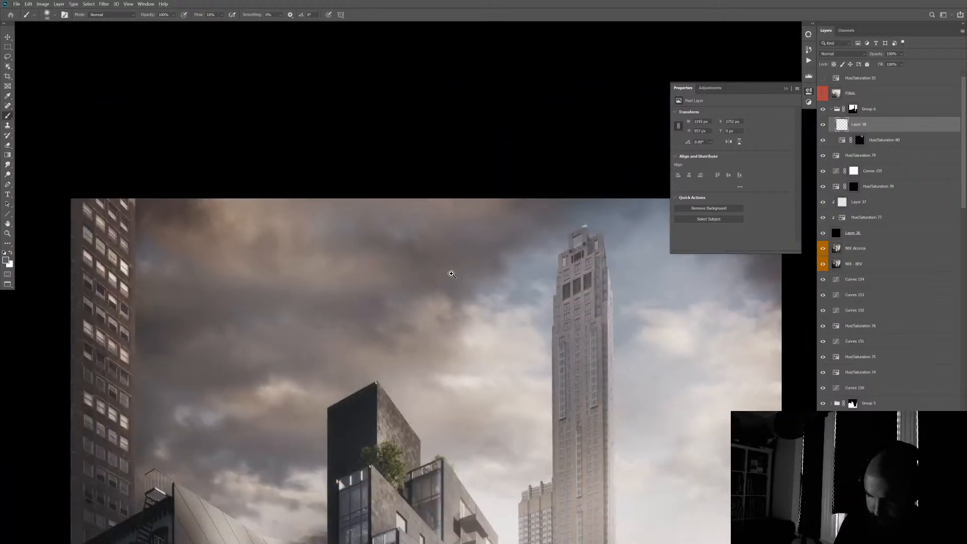
scroll(459, 270, up, 3)
scroll(469, 338, down, 2)
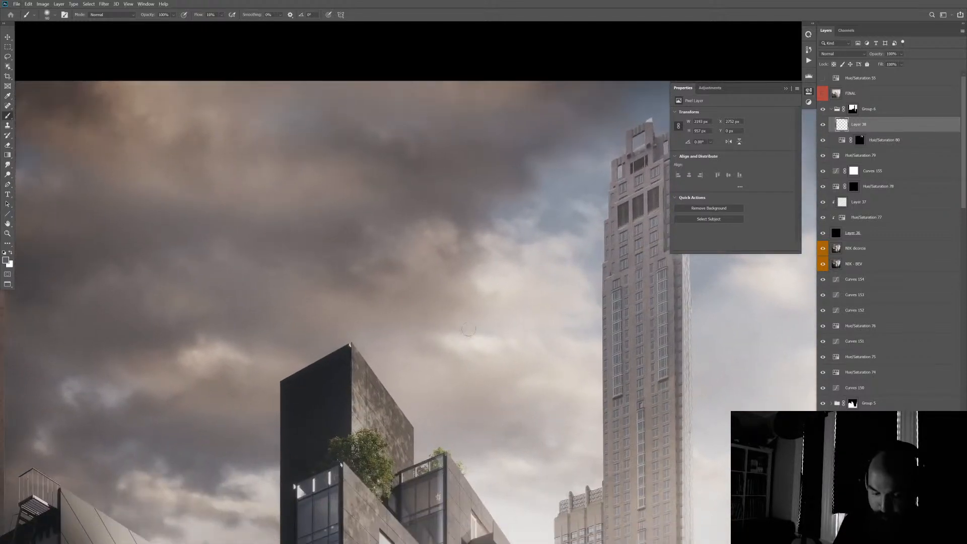
scroll(451, 304, up, 1)
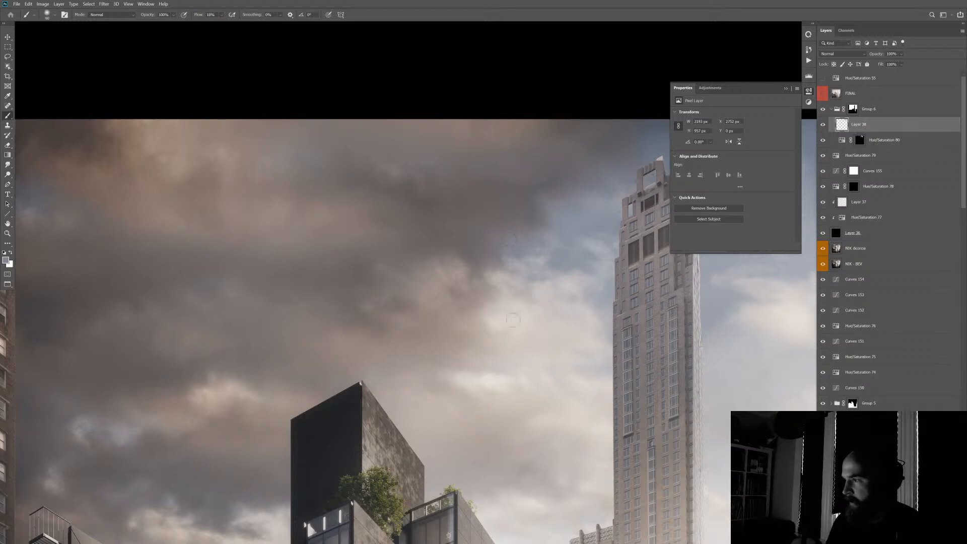
drag(486, 315, 473, 307)
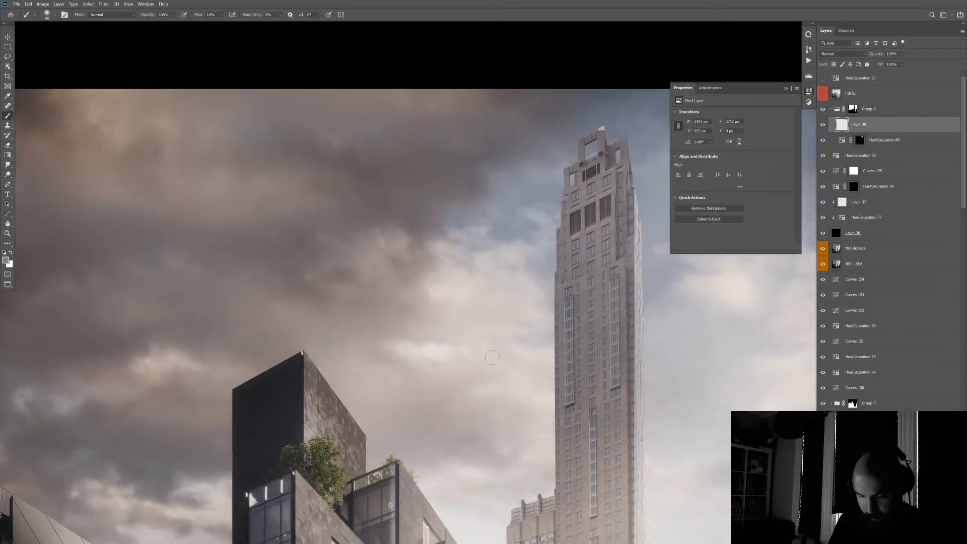
drag(481, 342, 492, 374)
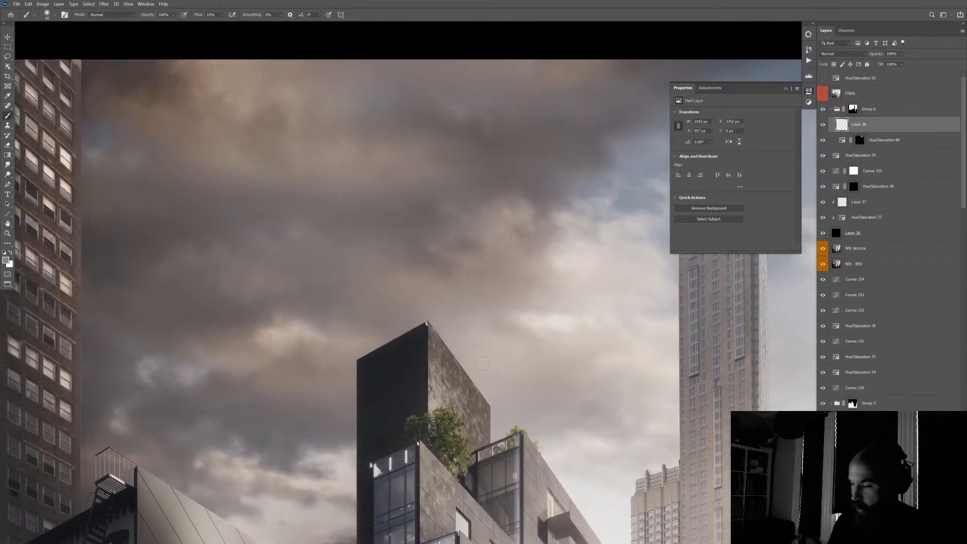
drag(568, 334, 414, 308)
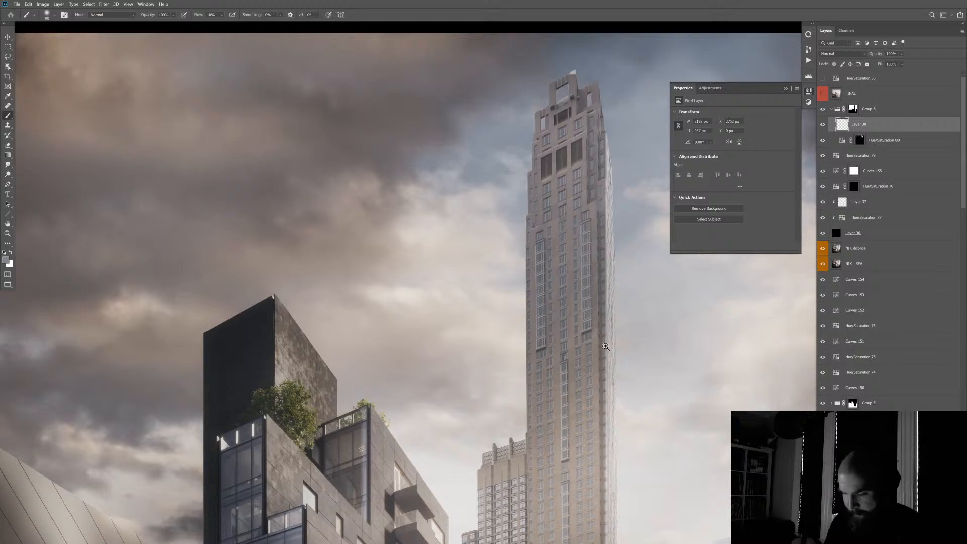
ctrl+alt+click(599, 347)
ctrl+click(599, 346)
drag(615, 324, 544, 361)
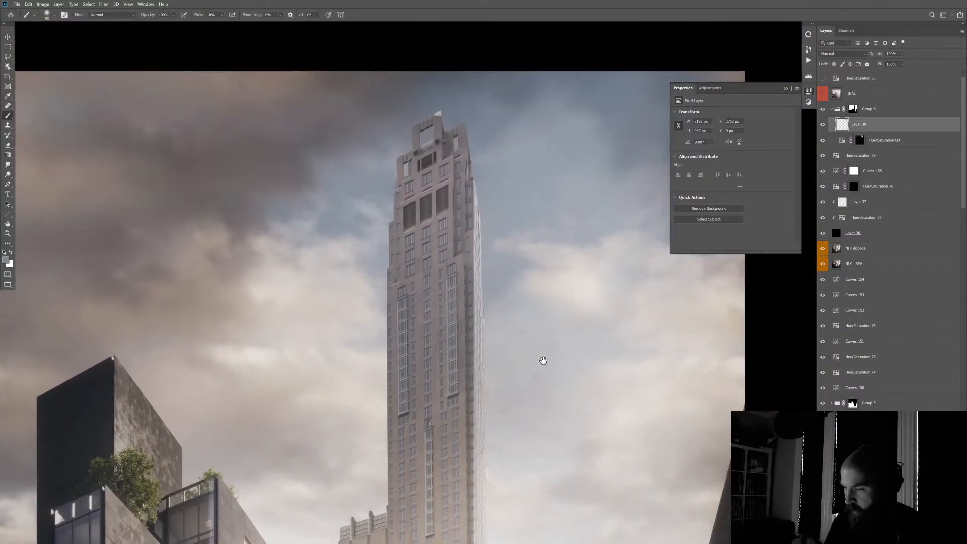
- Soften the blue sky above and right of the tower's crown with a larger brush and a sampled sky colour
key(bracketright)
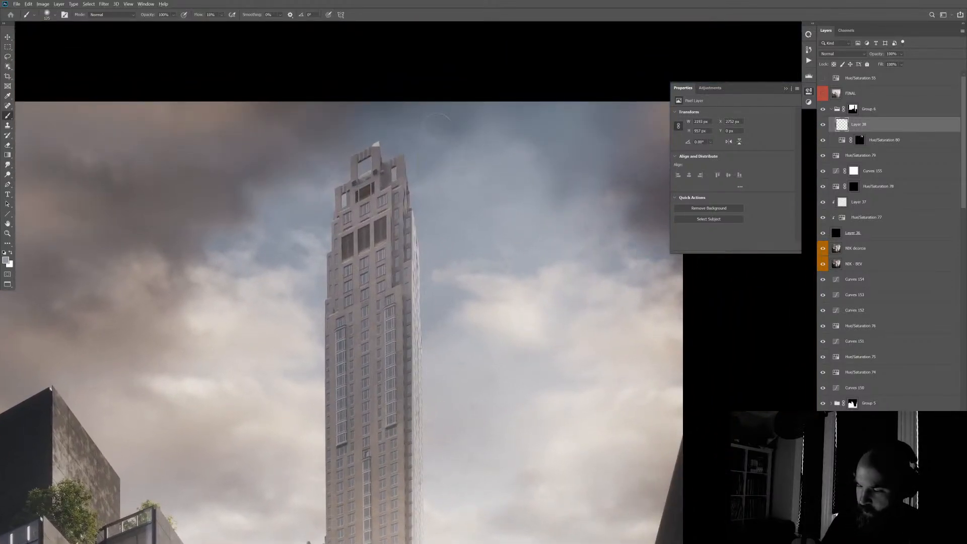
key(bracketright)
key(ctrl+minus)
key(ctrl+minus)
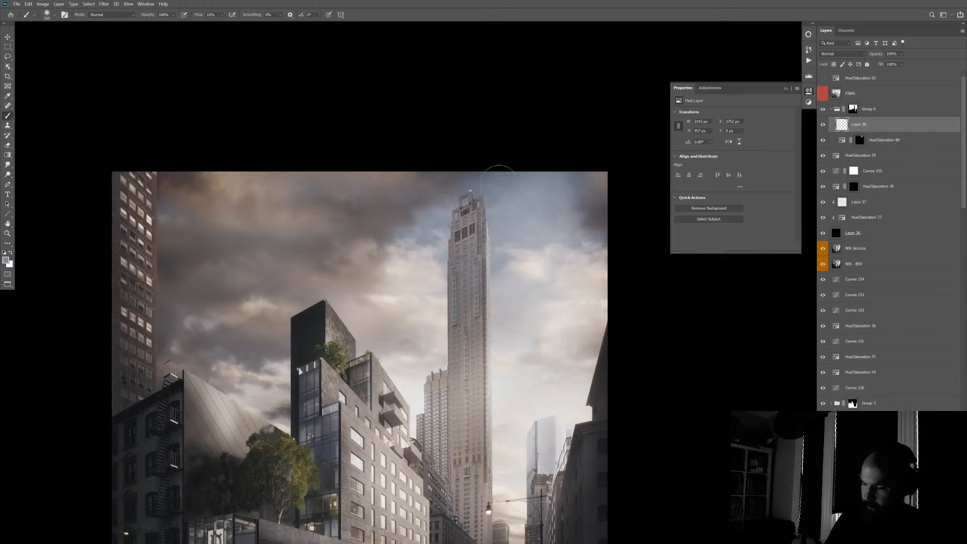
scroll(539, 194, up, 5)
alt+drag(555, 184, 555, 170)
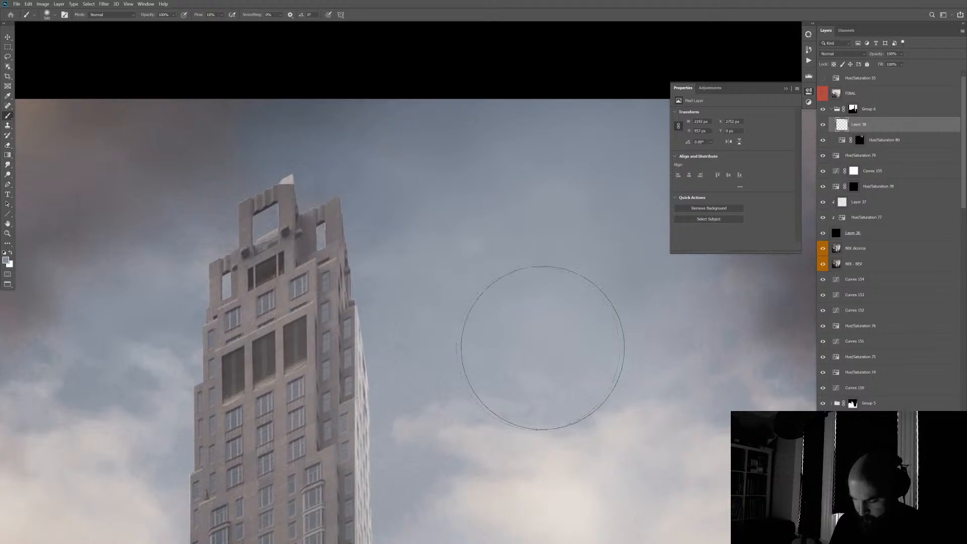
- Sample the blue just left of the tower's crown and touch up the sky there with a smaller brush
drag(482, 397, 495, 307)
key(bracketleft)
key(bracketleft)
key(bracketleft)
key(bracketleft)
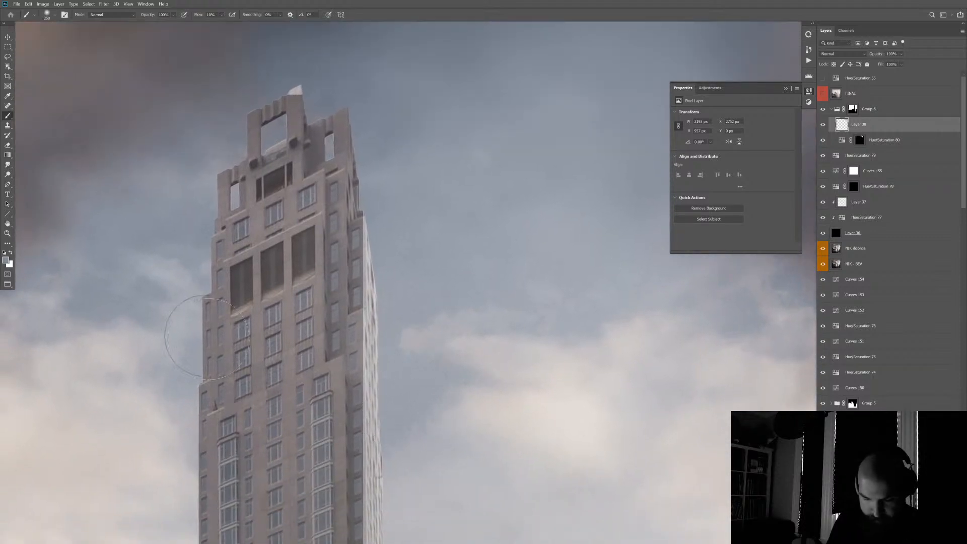
drag(502, 351, 636, 333)
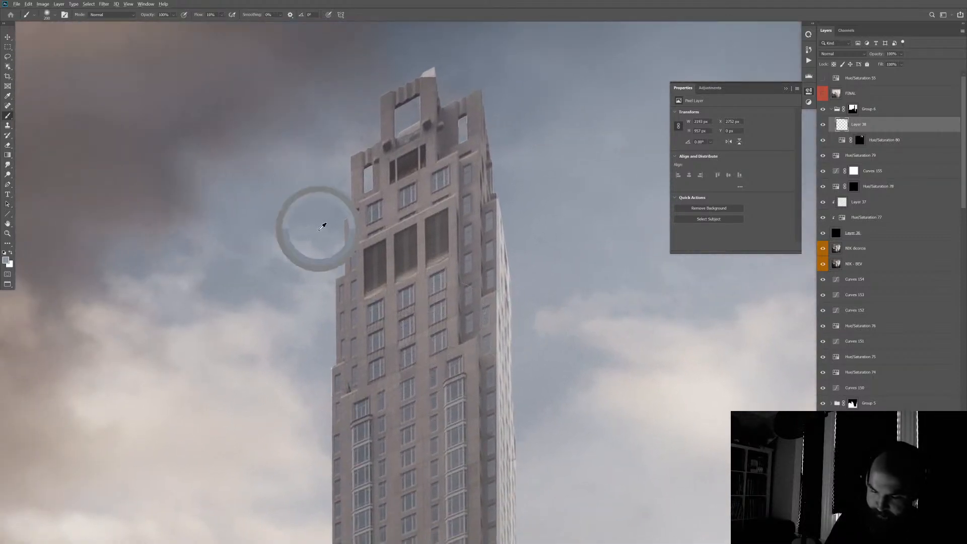
key(bracketleft)
key(bracketleft)
key(bracketleft)
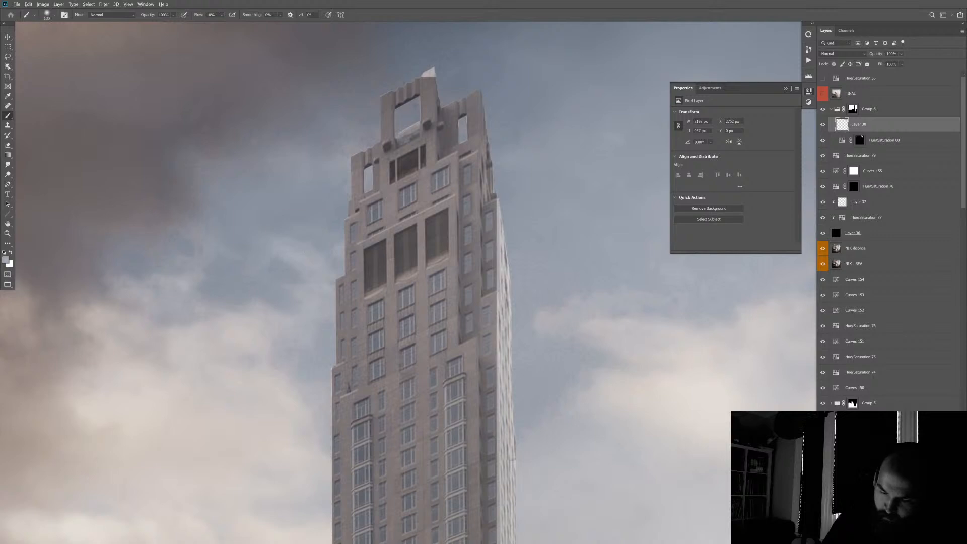
- Add a new layer clipped to the sky paint layer and fill it with 50% gray
key(ctrl+j)
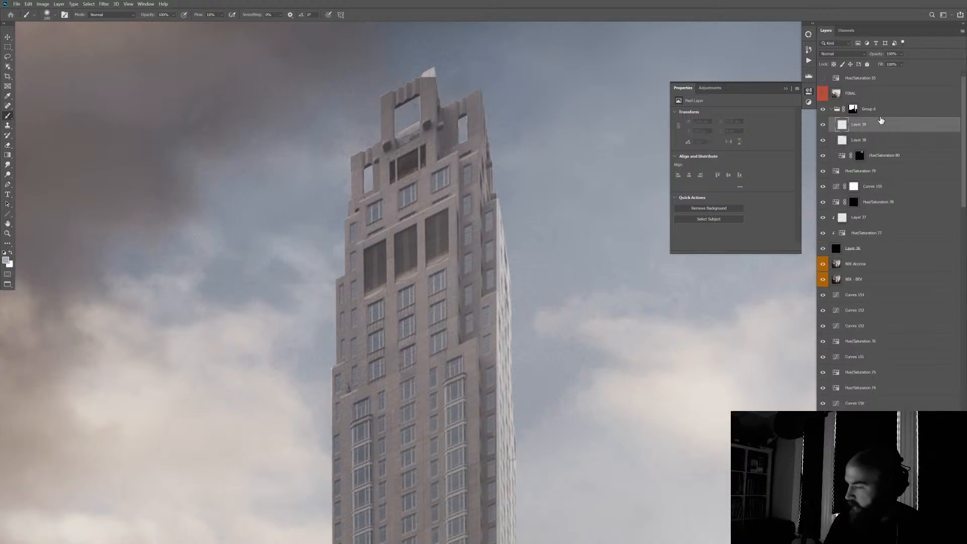
alt+click(871, 132)
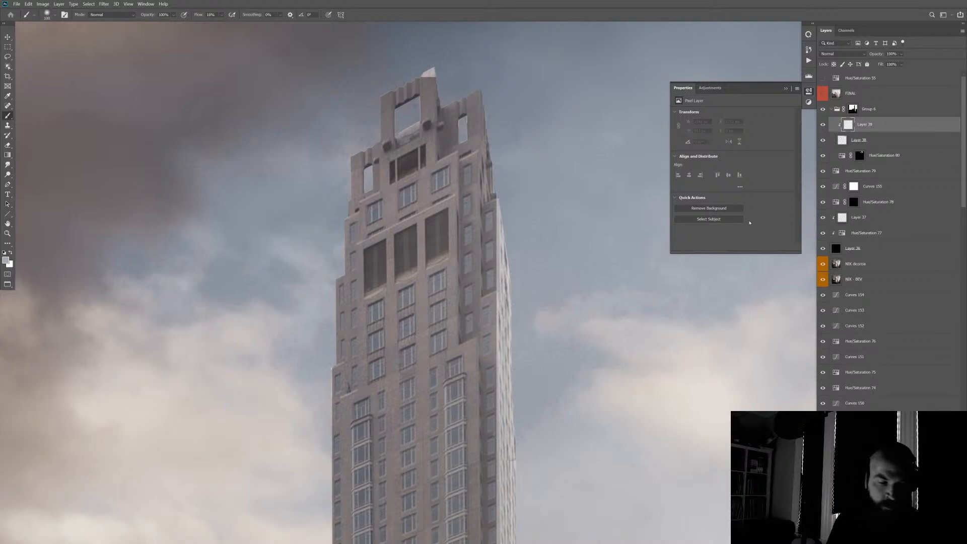
key(i)
key(shift+F5)
click(459, 283)
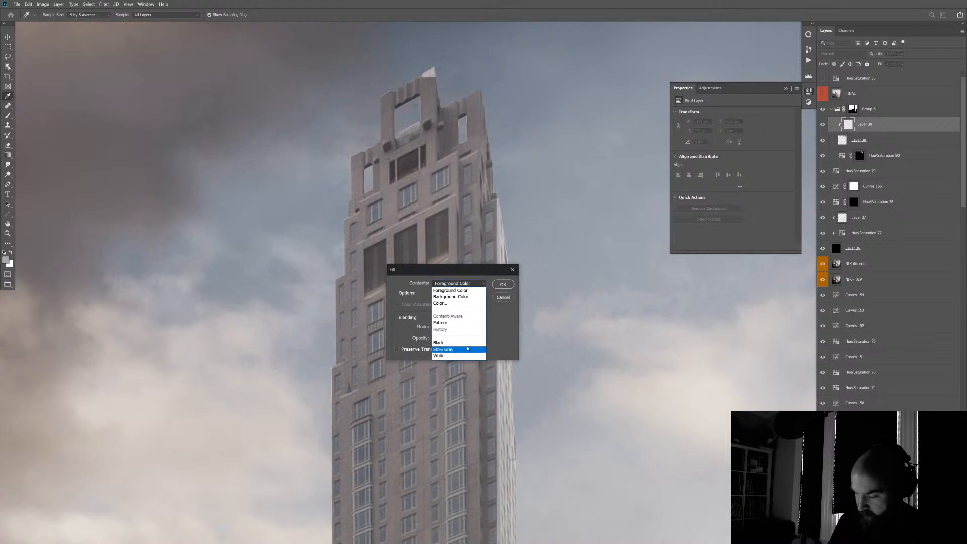
click(468, 348)
click(504, 285)
key(b)
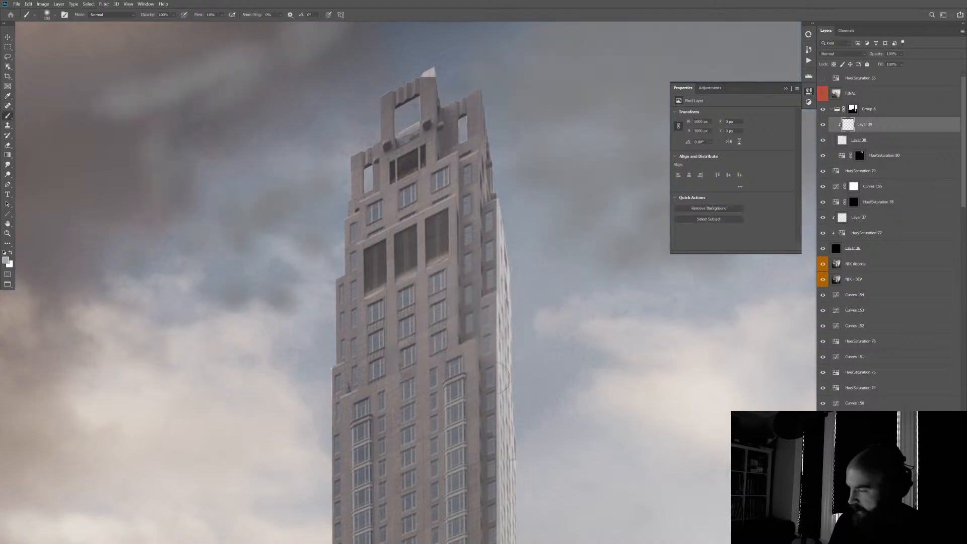
- Set the gray clipped layer's blend mode to Hard Light
alt+click(563, 271)
drag(566, 274, 518, 288)
ctrl+click(350, 199)
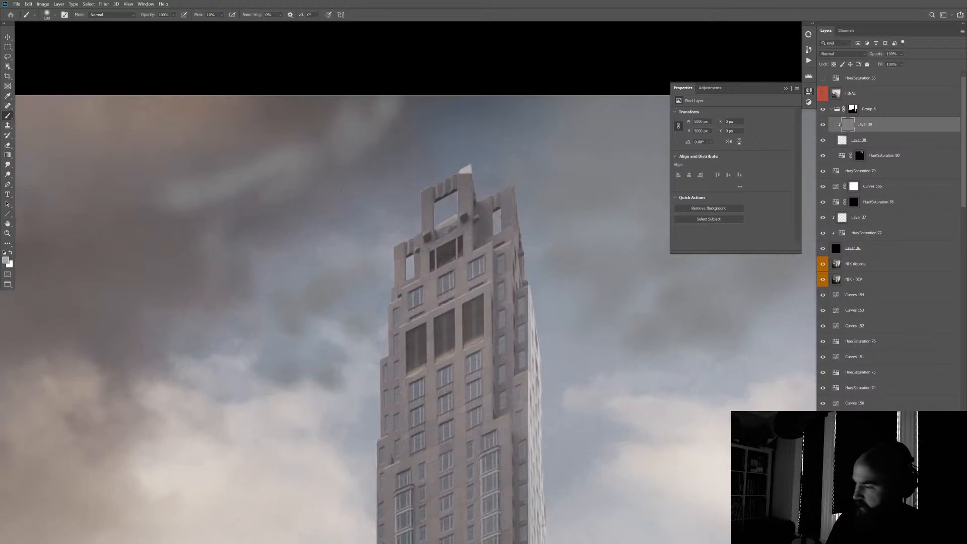
click(863, 55)
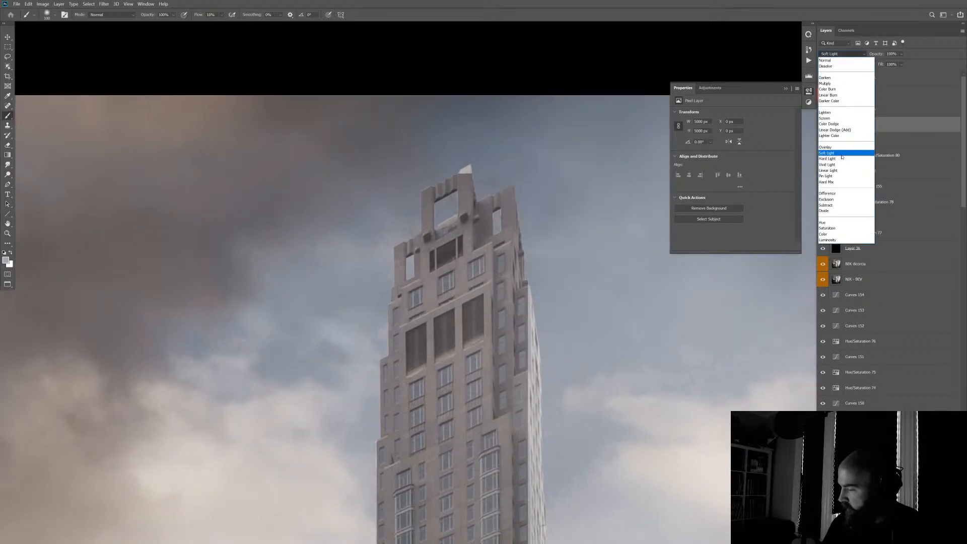
click(843, 158)
drag(472, 302, 474, 325)
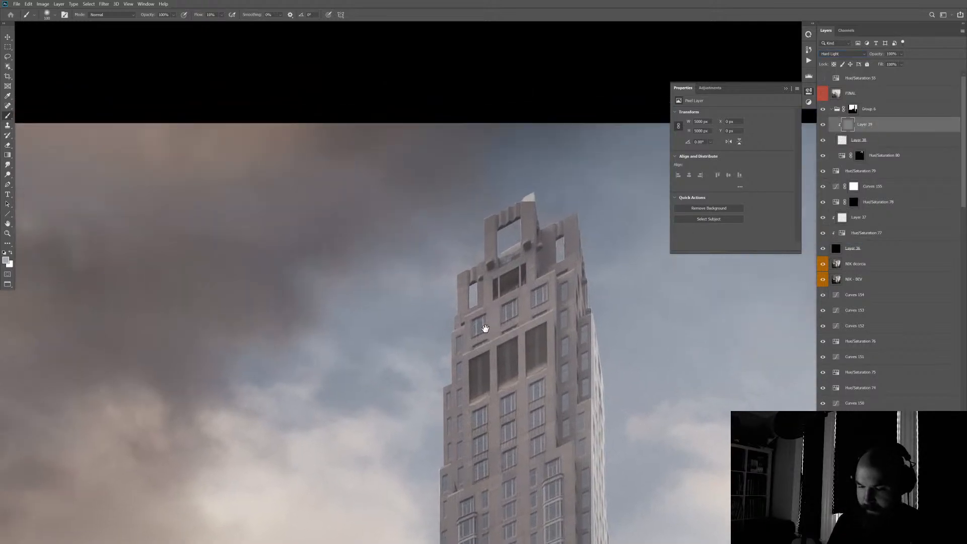
- Add 4.6% Gaussian monochromatic noise to the gray clipped layer for grain over the painted sky
ctrl+click(382, 202)
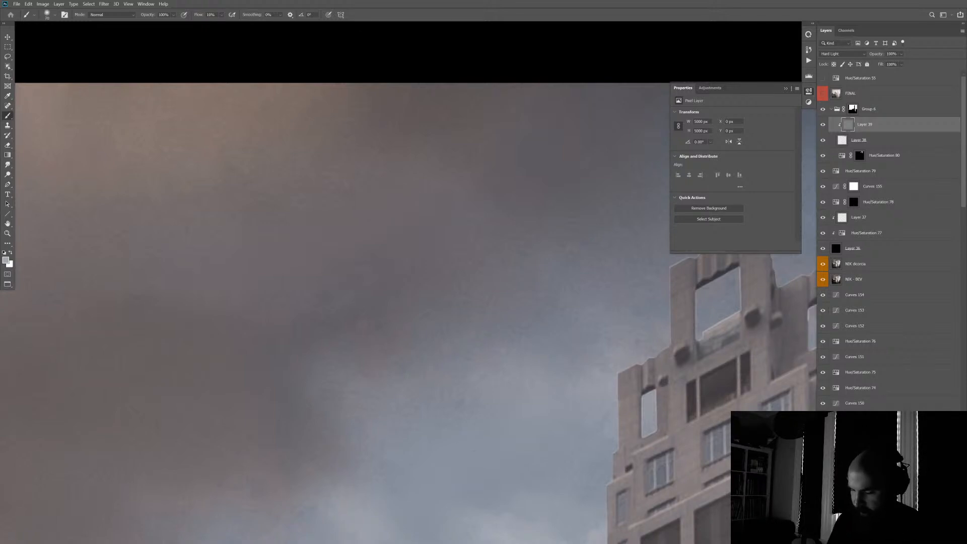
key(ctrl+alt+f)
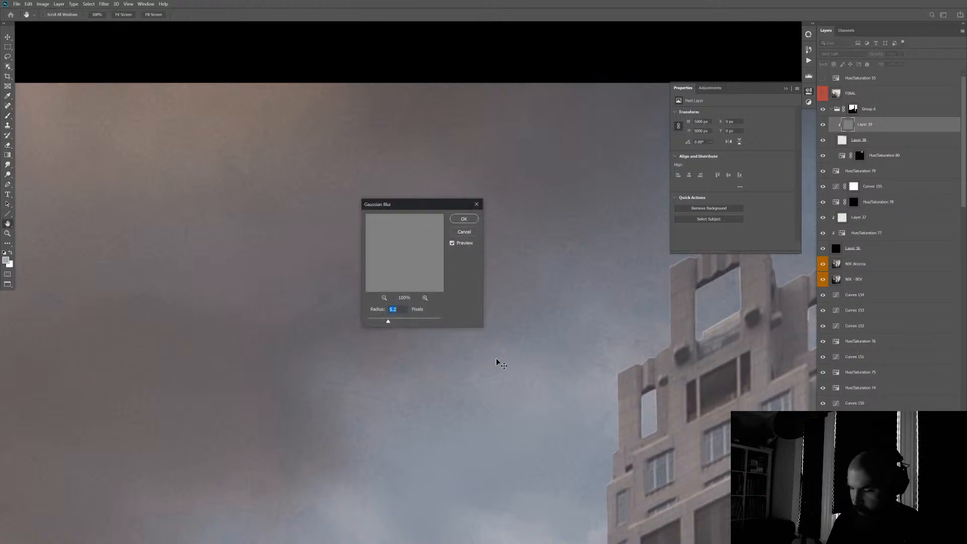
key(Return)
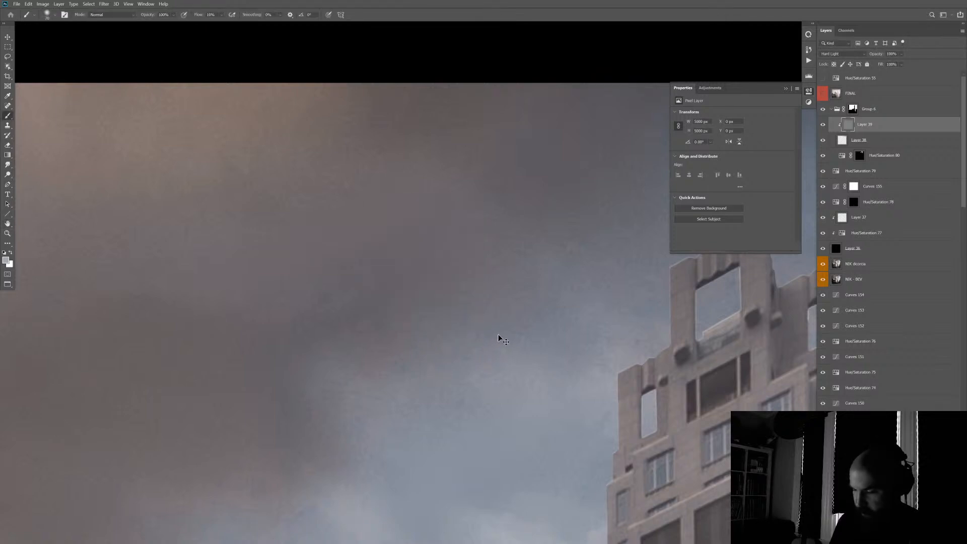
key(ctrl+alt+f)
drag(499, 115, 580, 107)
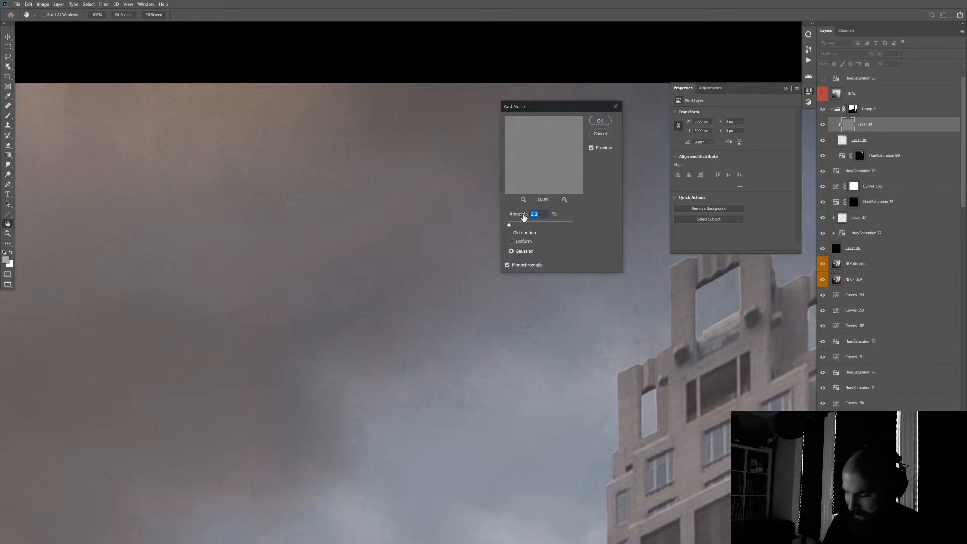
drag(524, 217, 526, 217)
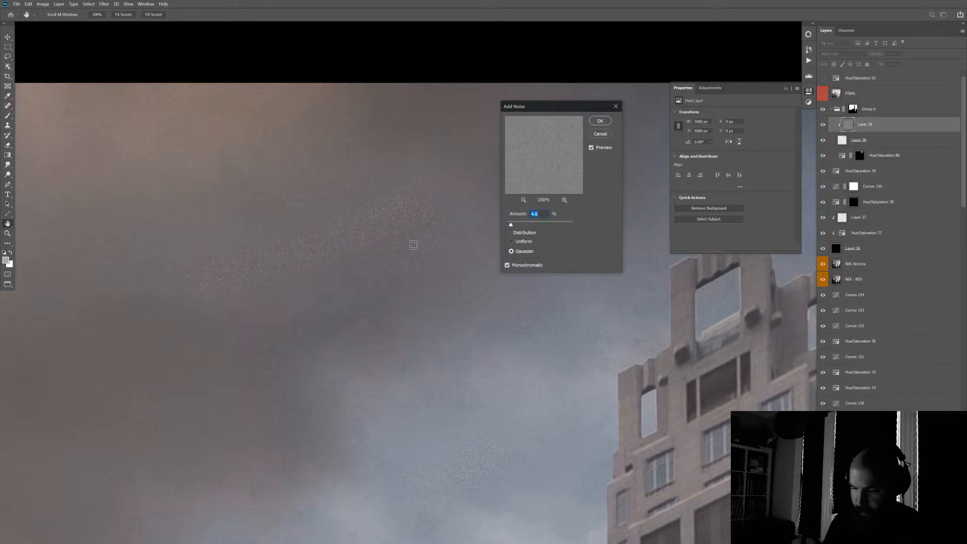
key(Return)
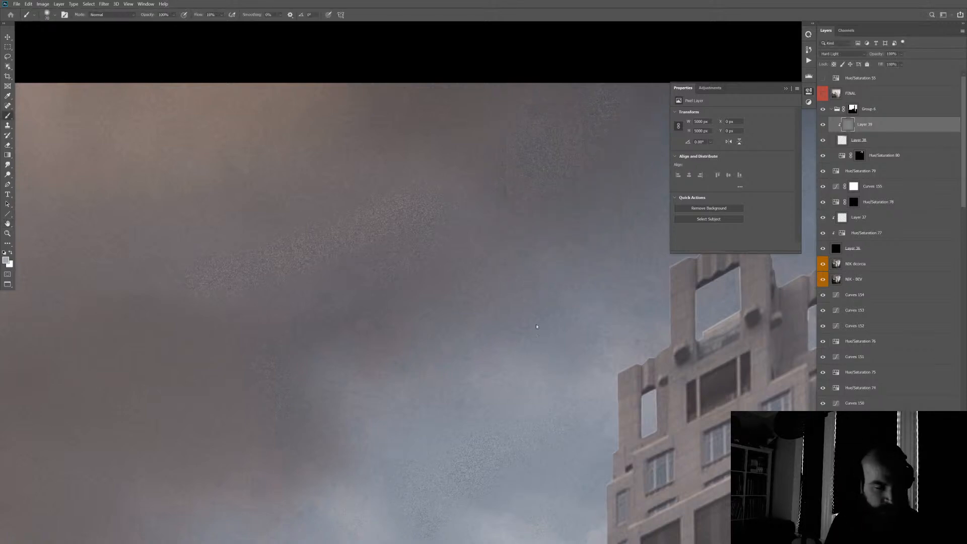
- Soften the noise on the clipped layer with a Gaussian Blur of 1.2 pixels radius
key(ctrl+alt+g)
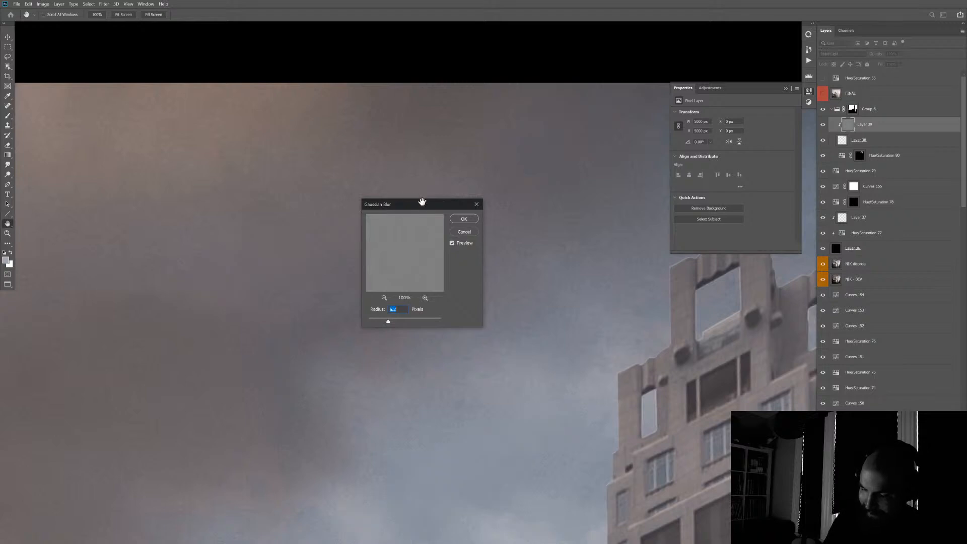
drag(477, 182, 481, 178)
drag(429, 293, 415, 294)
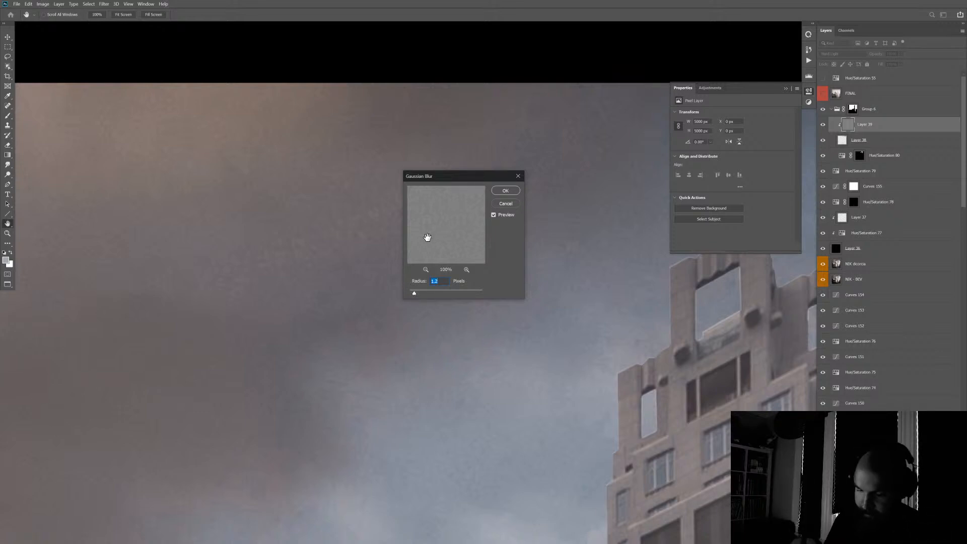
drag(459, 176, 578, 158)
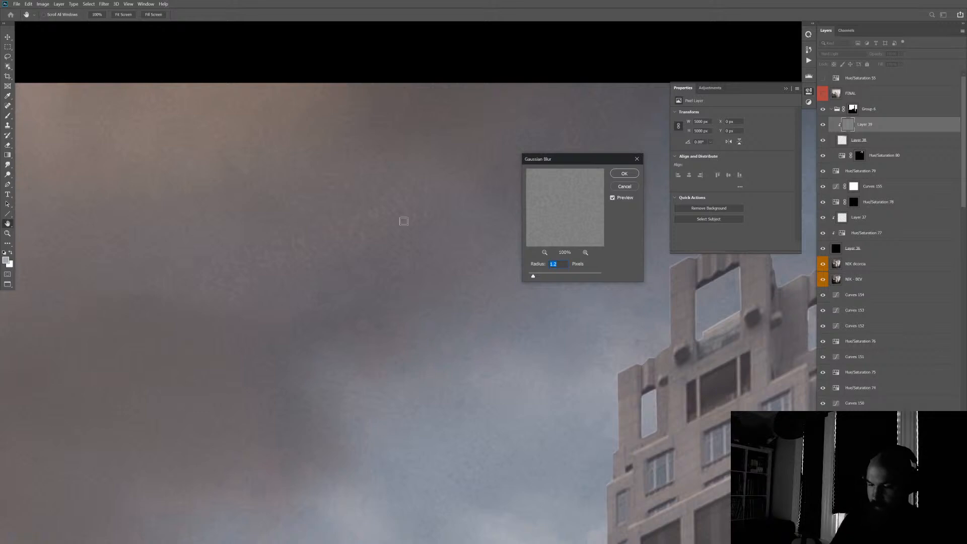
click(624, 173)
drag(510, 301, 497, 298)
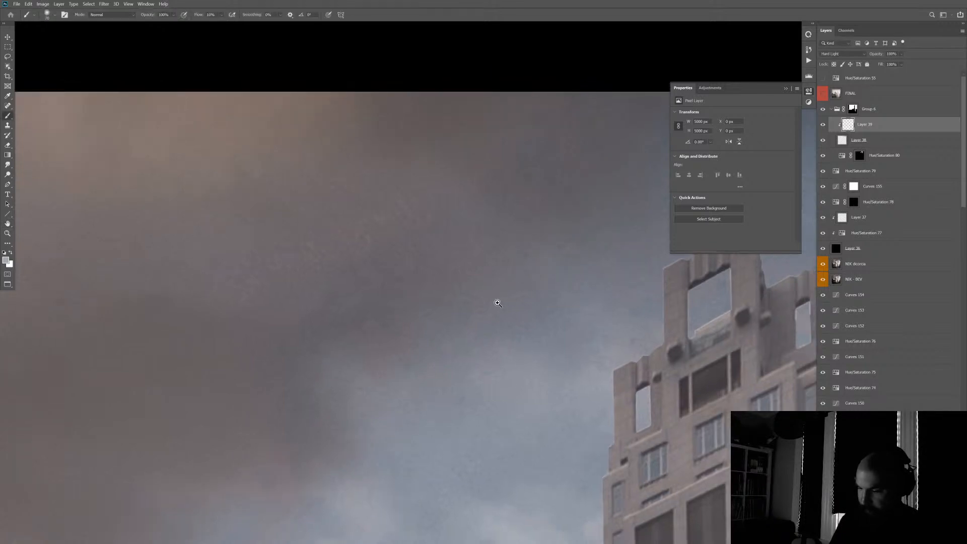
- Change the noise layer's blend mode to Overlay and inspect the grain on the clouds up close
click(880, 57)
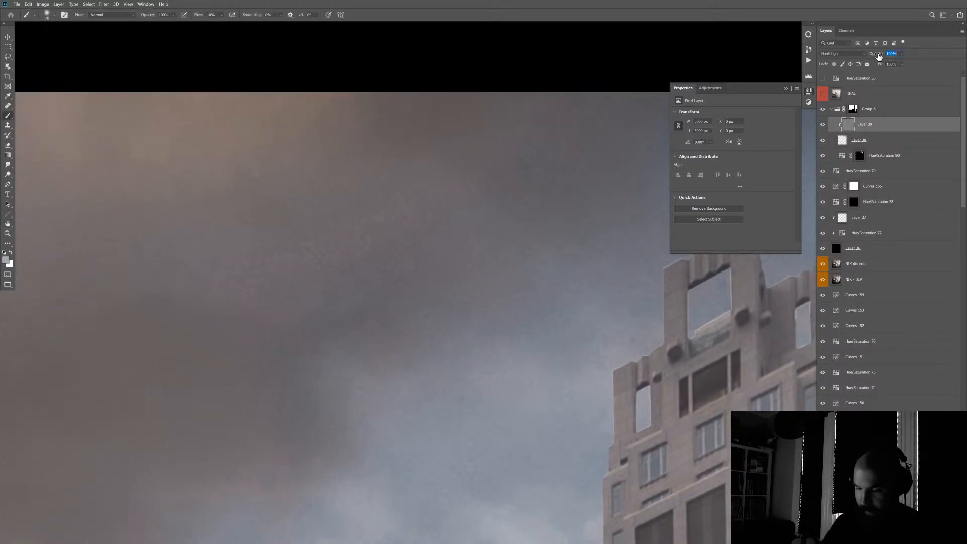
click(846, 54)
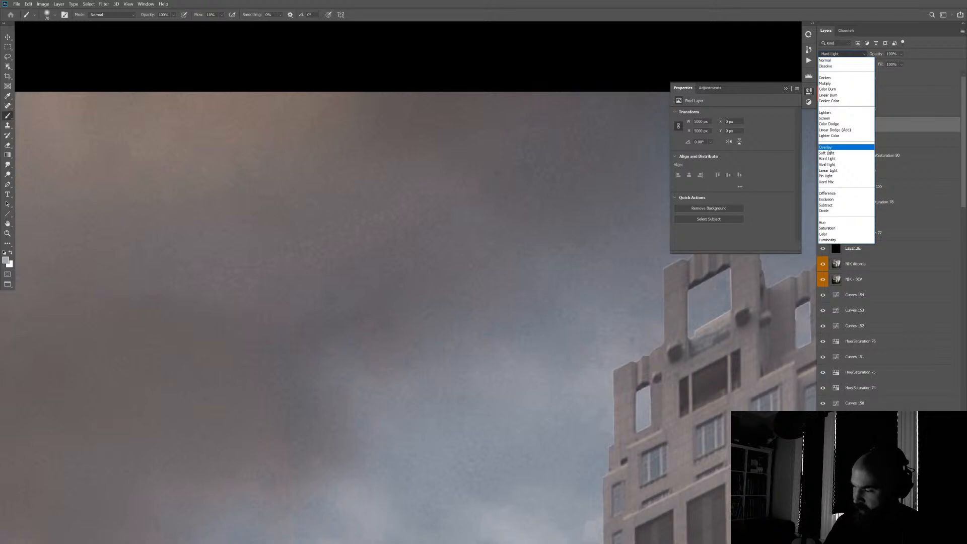
click(838, 147)
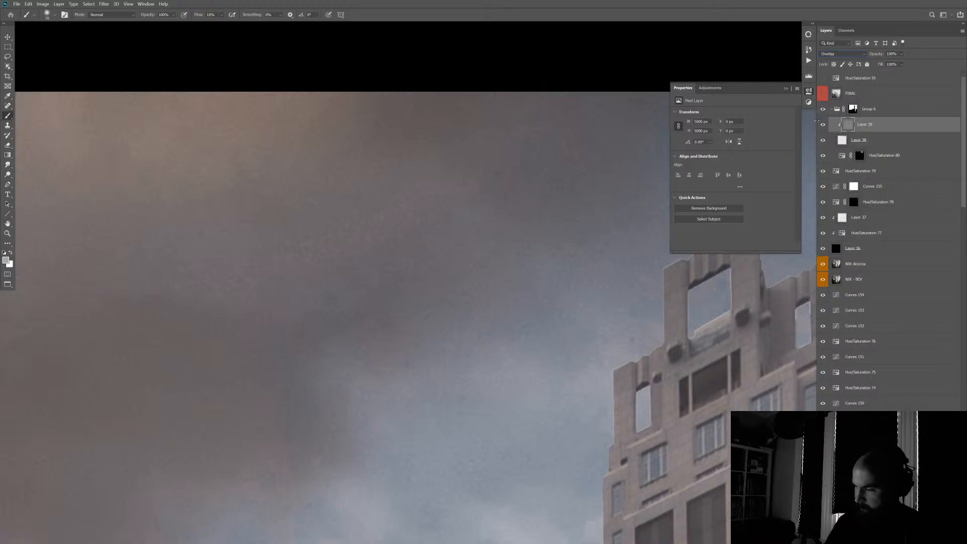
click(437, 253)
drag(383, 251, 531, 330)
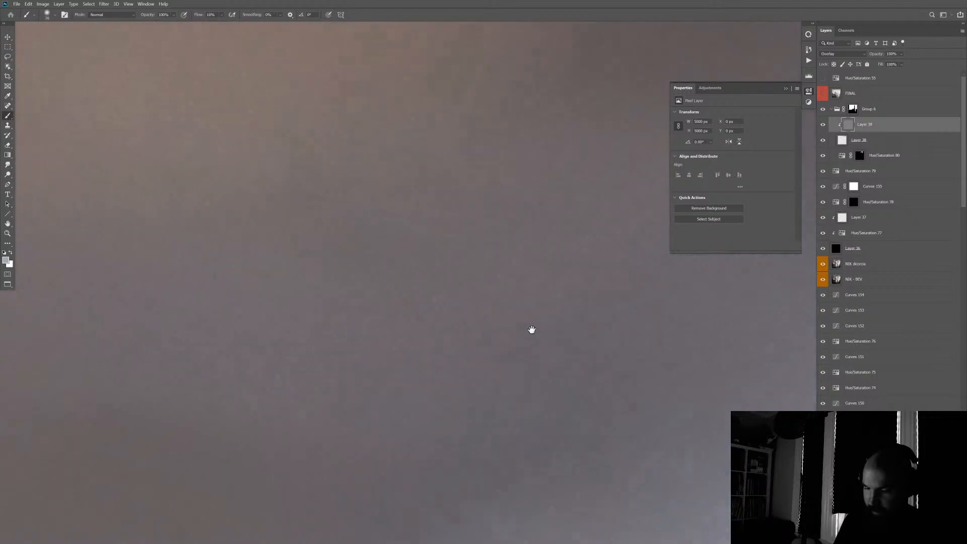
- Check the painted sky and grain up close by hiding and showing the paint layer and the clipped noise layer
scroll(525, 324, up, 3)
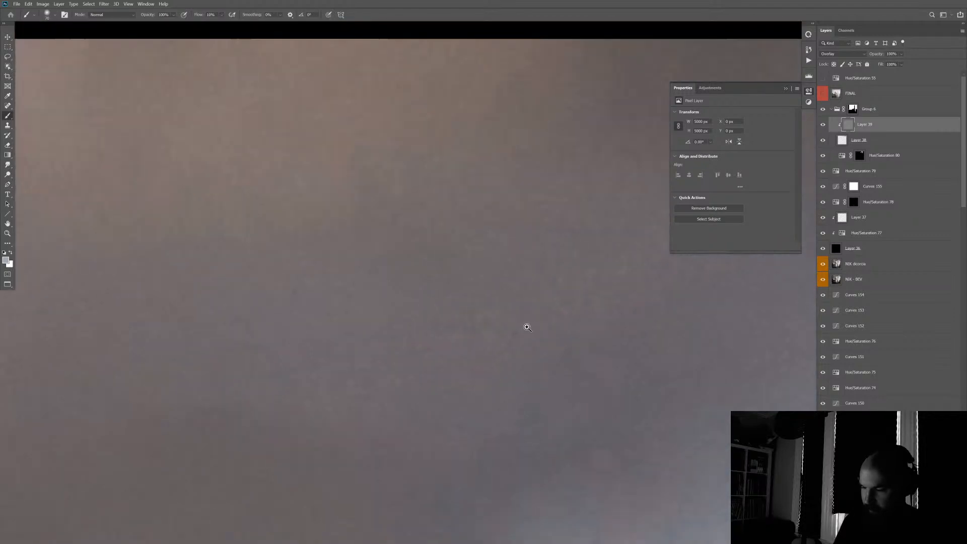
click(785, 88)
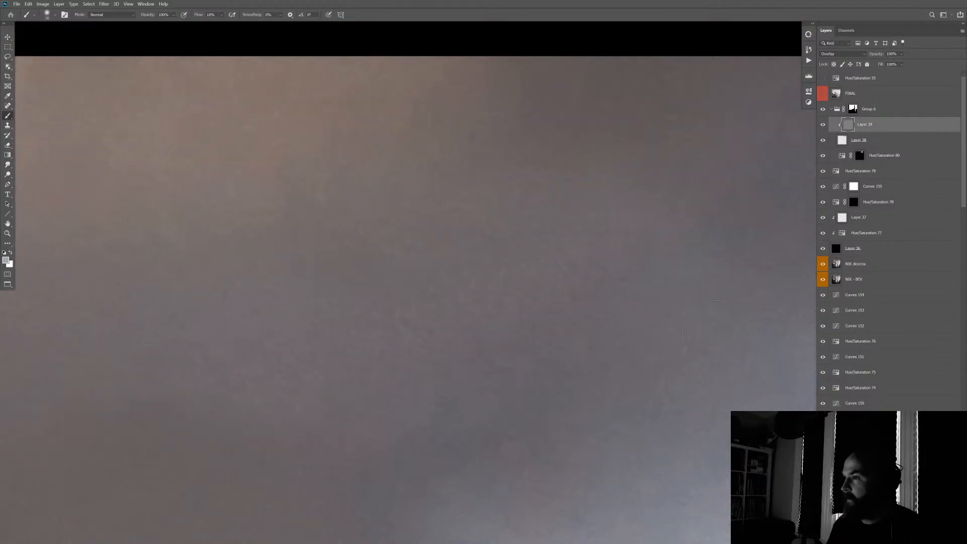
click(823, 140)
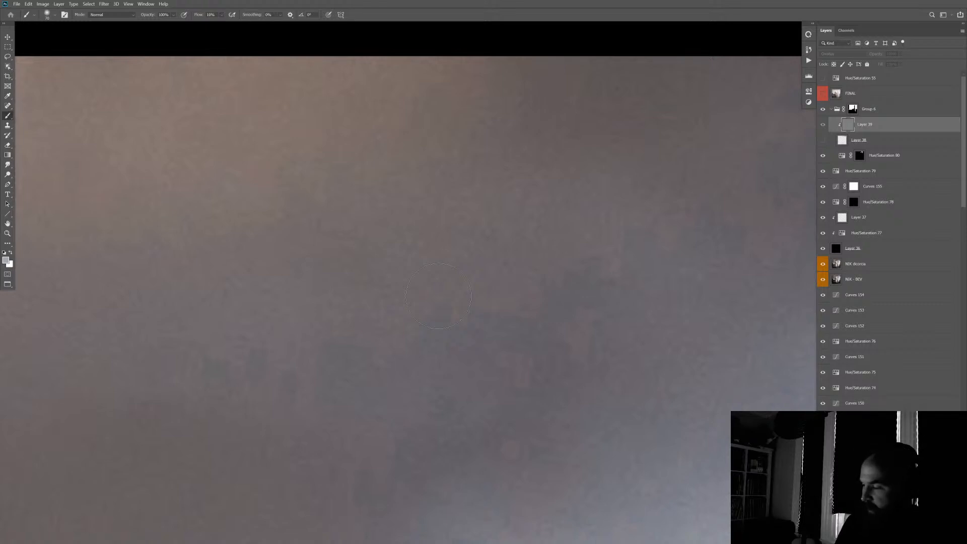
click(823, 125)
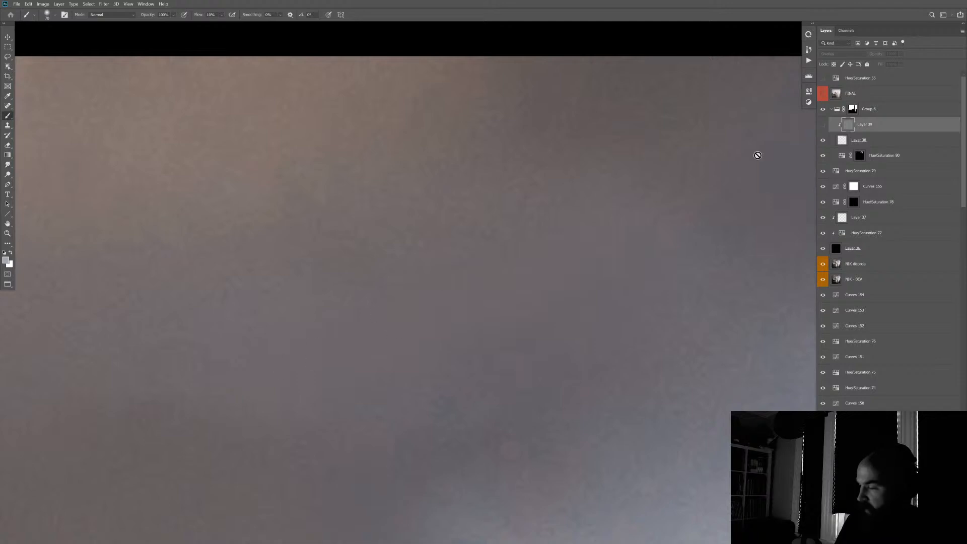
click(822, 125)
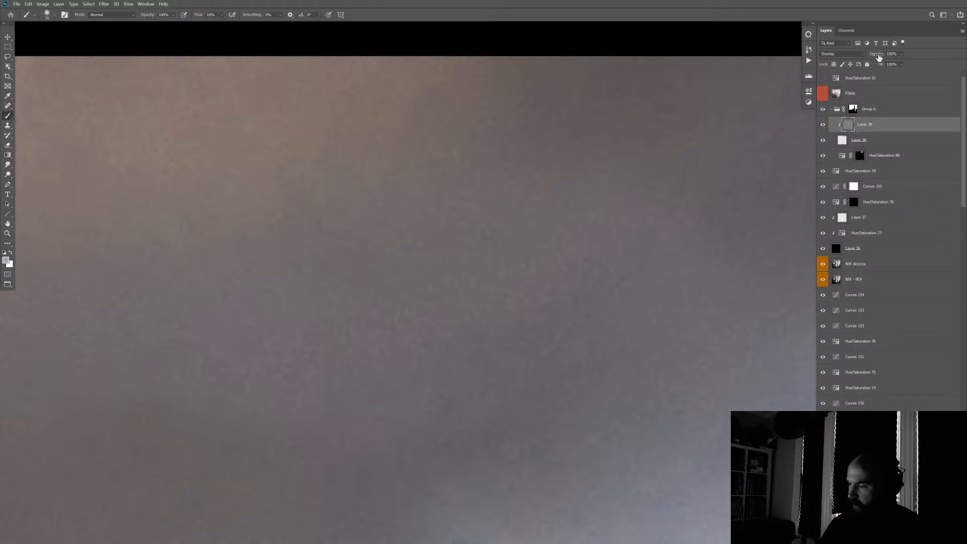
- Lower the clipped noise layer's opacity to about 78% and compare the clouds with and without it
mouse_move(880, 54)
mouse_down()
mouse_move(865, 58)
mouse_move(876, 56)
mouse_up()
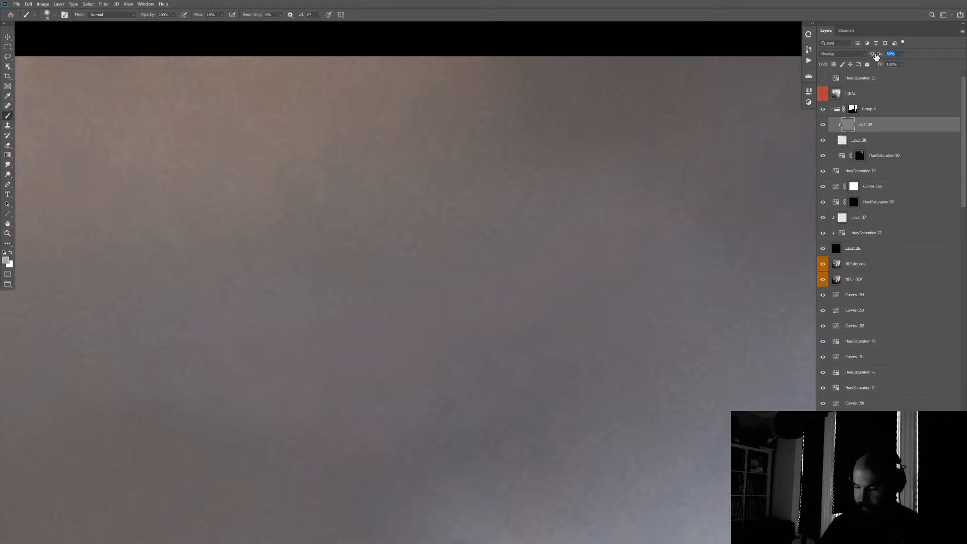
click(824, 125)
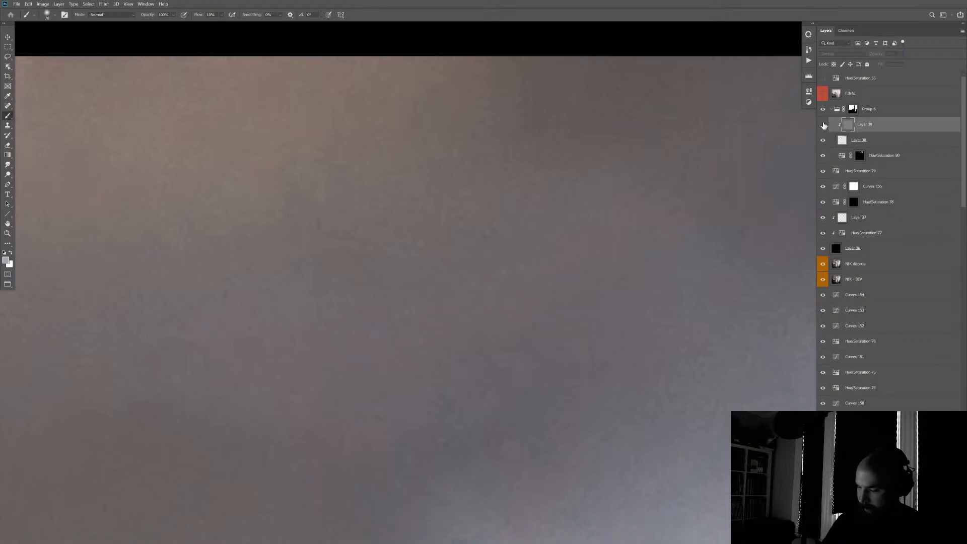
click(823, 124)
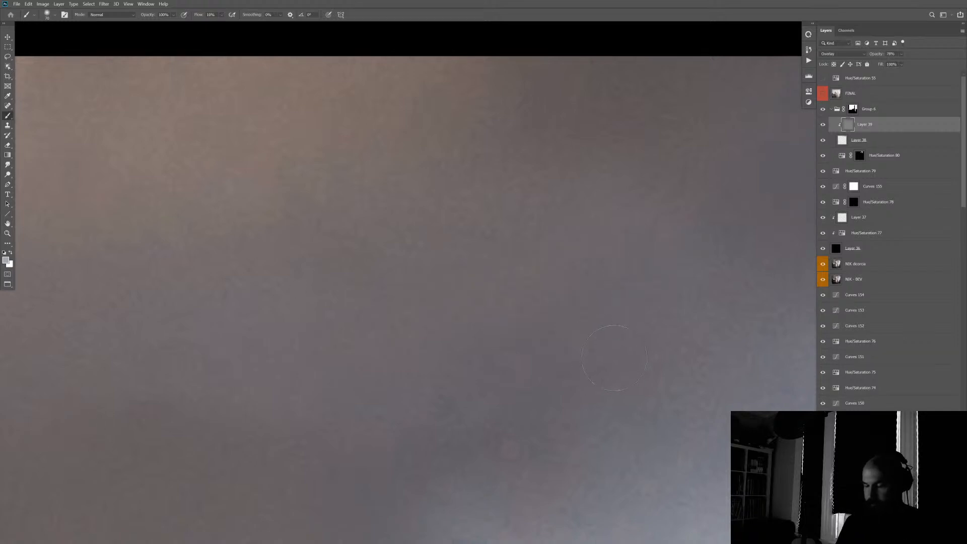
- Compare the sky around the tower and at the image's right edge with the paint layer hidden and shown
drag(658, 332, 455, 343)
drag(469, 494, 573, 391)
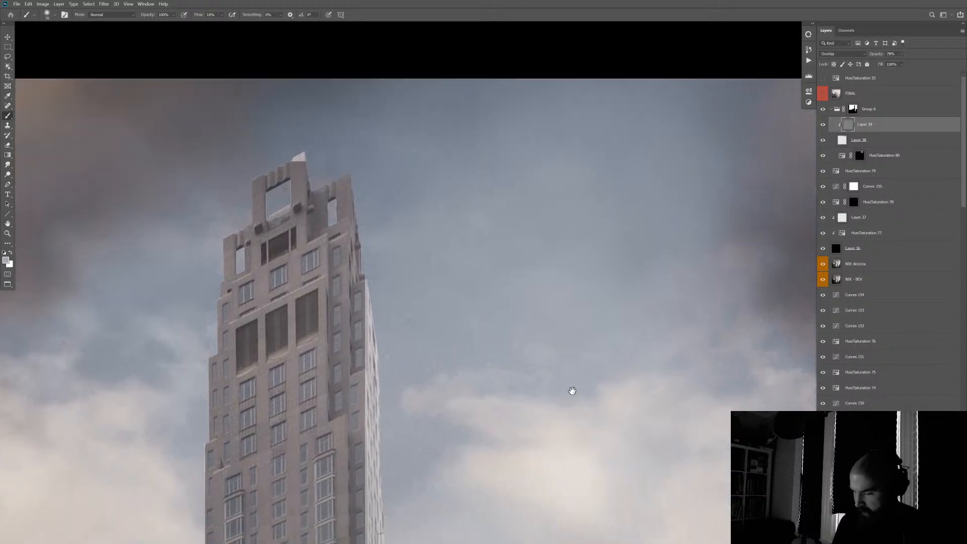
click(823, 140)
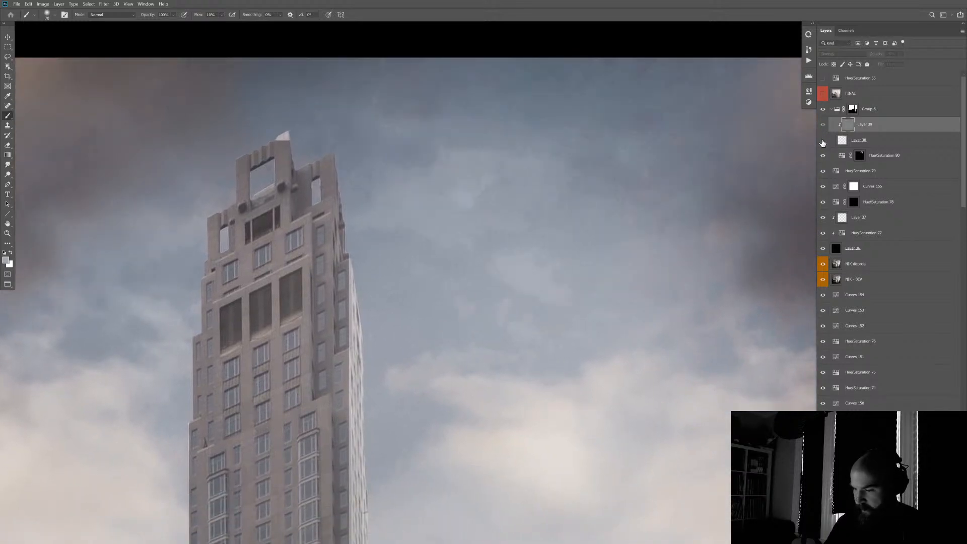
click(824, 140)
drag(549, 182, 514, 199)
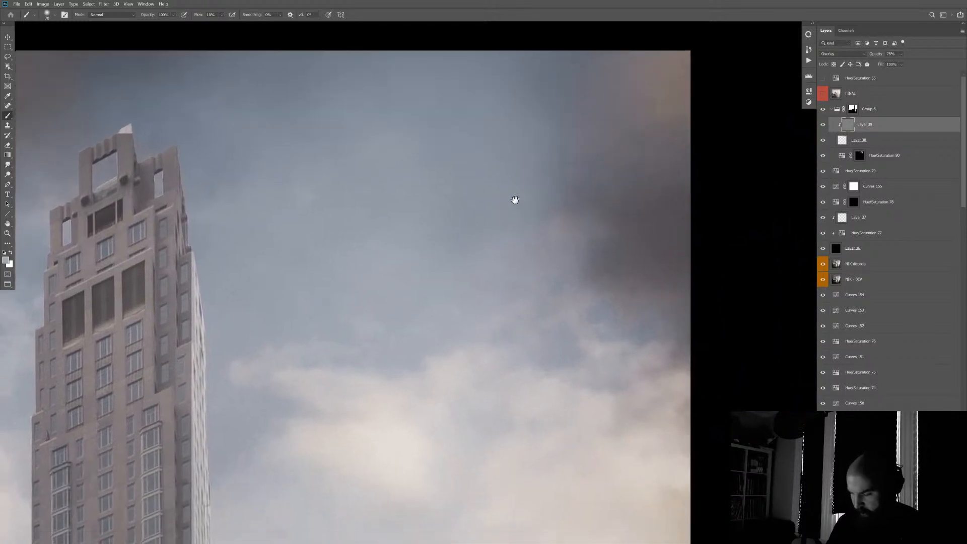
drag(607, 361, 596, 405)
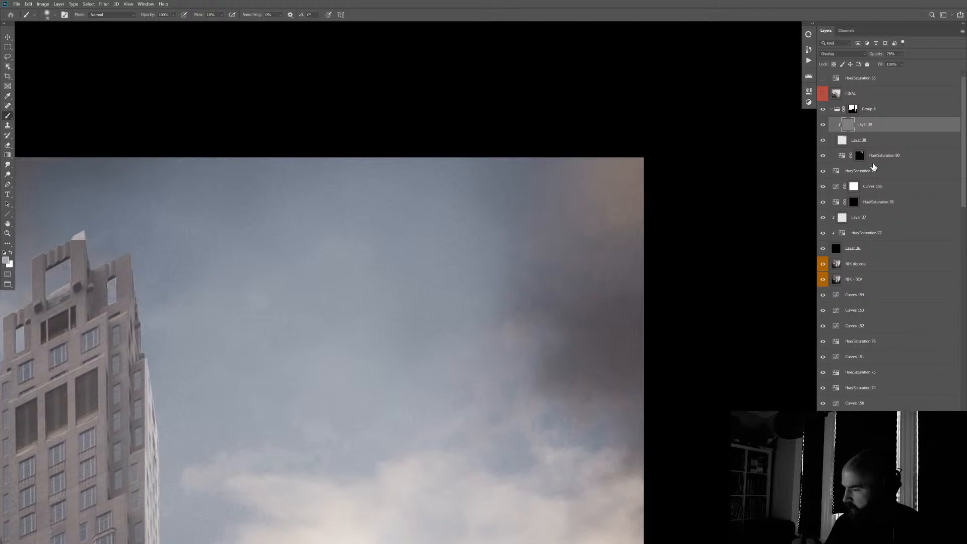
- Paint over the dark cloud at the sky's right edge on Layer 38 with colours sampled from the surrounding clouds
key(alt+bracketleft)
key(bracketright)
key(bracketleft)
key(bracketleft)
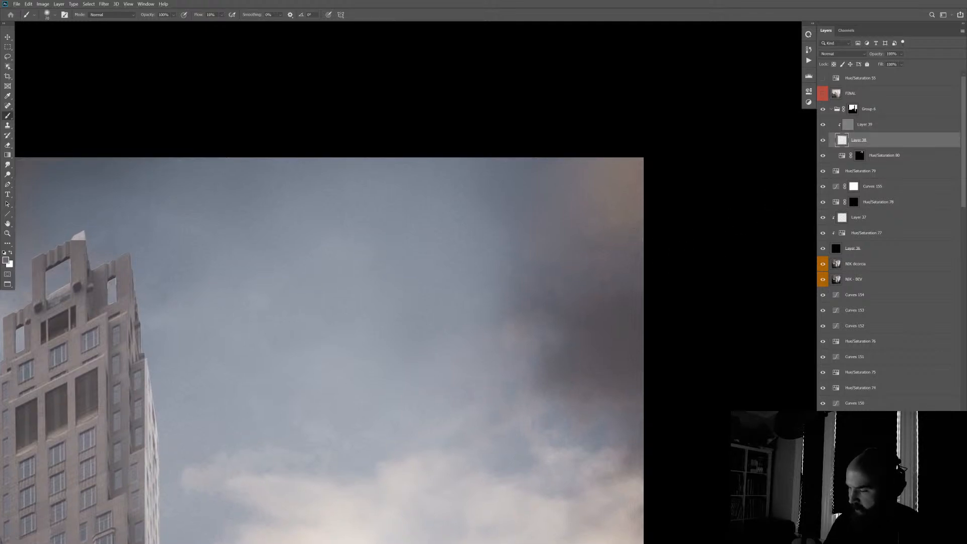
mouse_move(616, 219)
mouse_down()
mouse_move(652, 171)
mouse_move(651, 215)
mouse_move(627, 213)
mouse_up()
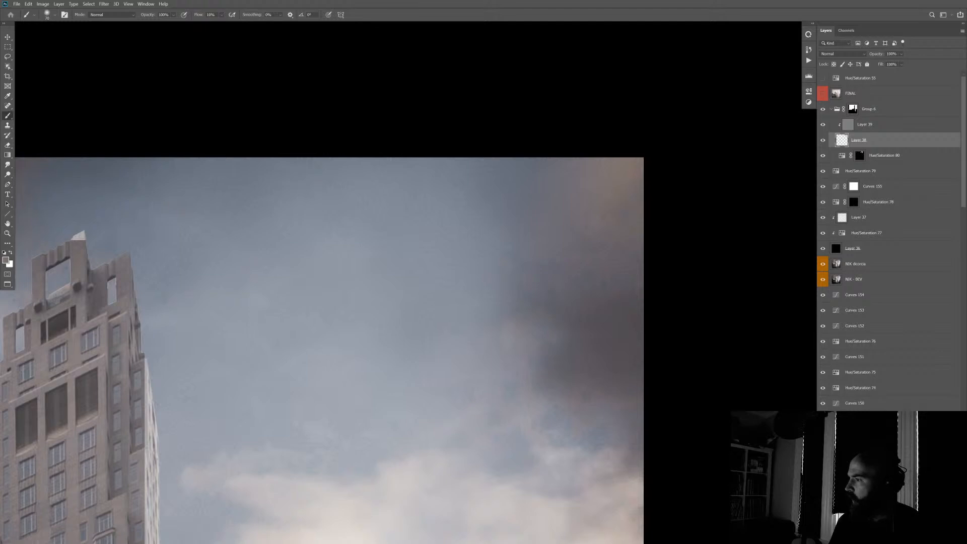
drag(575, 420, 615, 296)
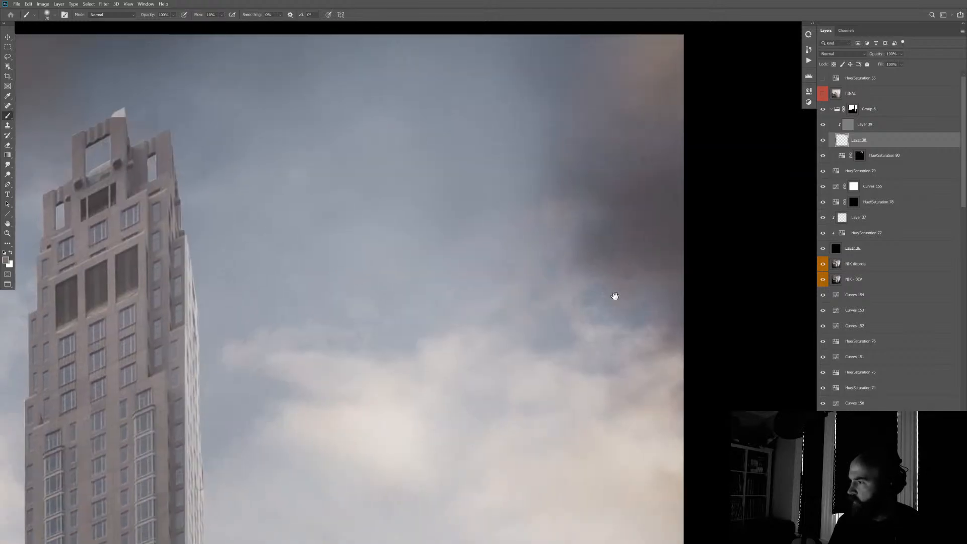
alt+click(621, 186)
alt+click(599, 175)
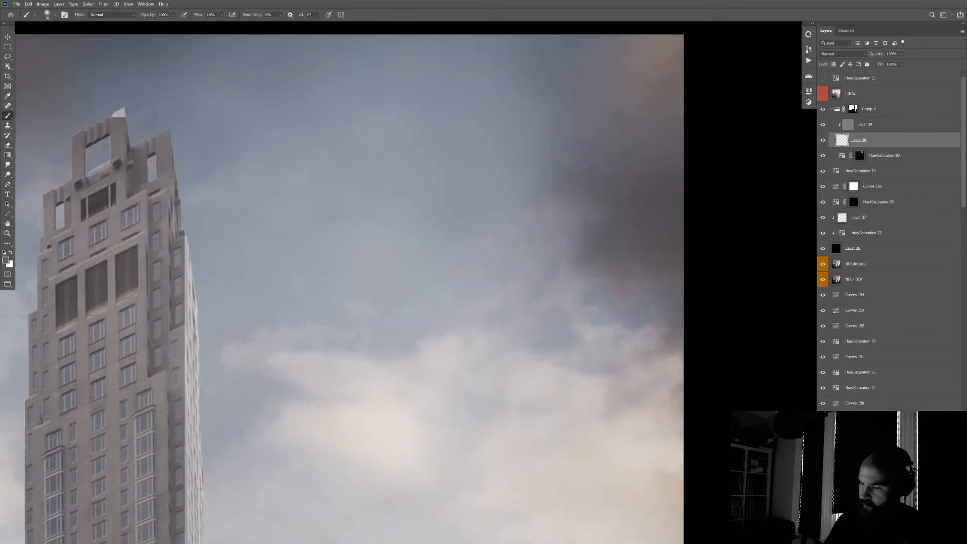
- Continue blending the clouds right of the tower on Layer 38 with a much larger soft brush
scroll(666, 236, down, 3)
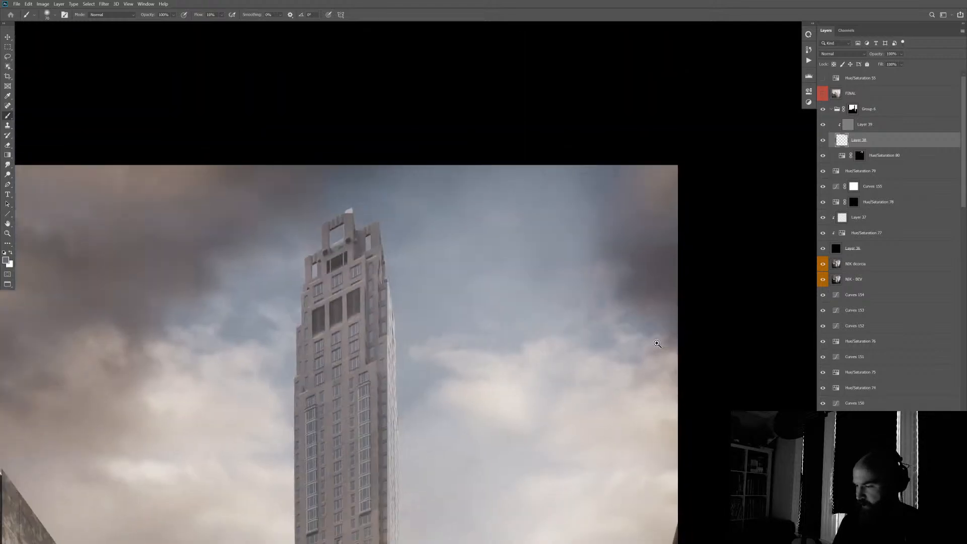
scroll(660, 333, up, 2)
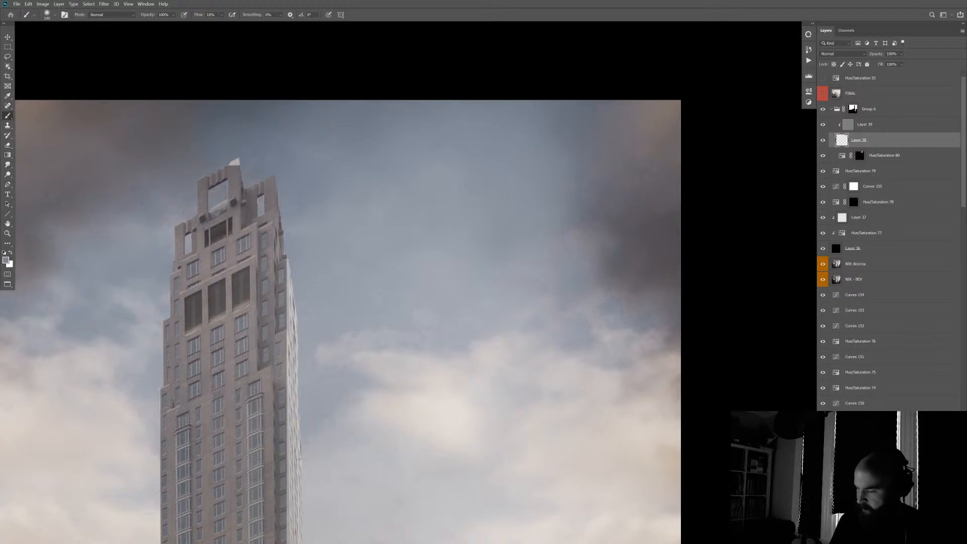
scroll(648, 367, down, 3)
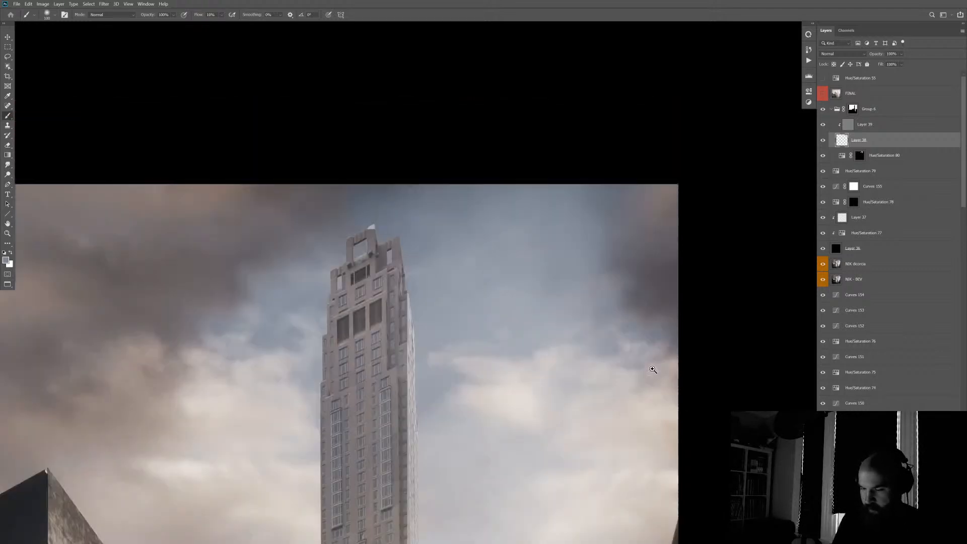
scroll(600, 397, down, 2)
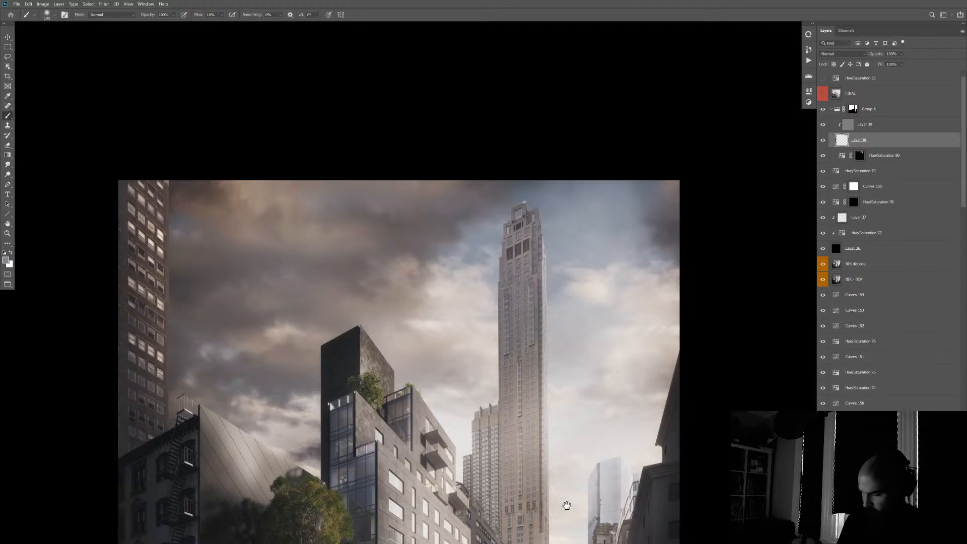
scroll(609, 371, down, 2)
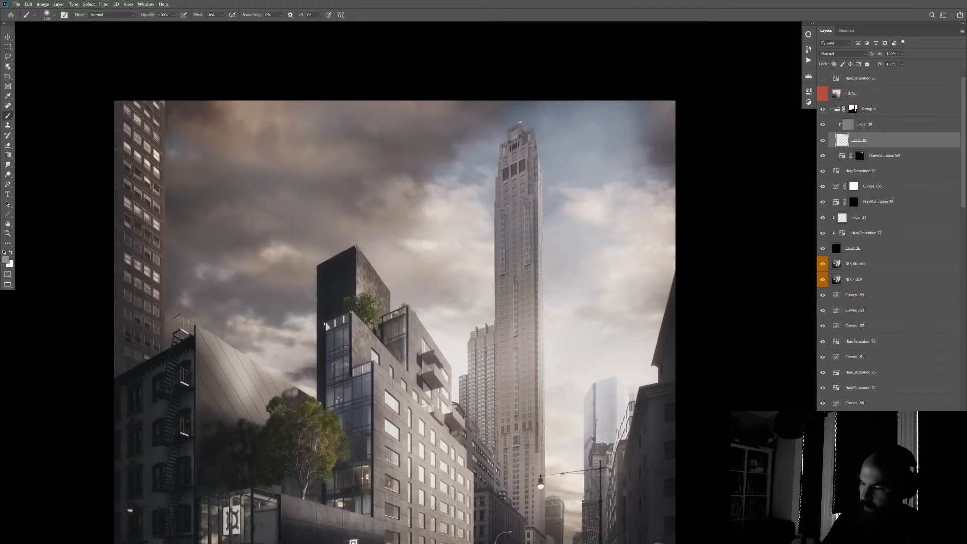
key(bracketright)
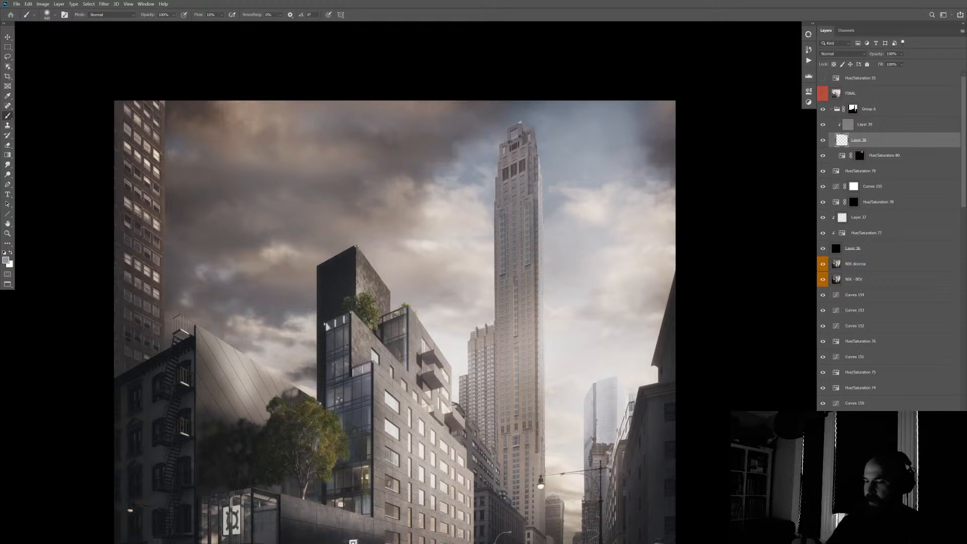
key(bracketright)
key(bracketright)
key(bracketright)
key(bracketright)
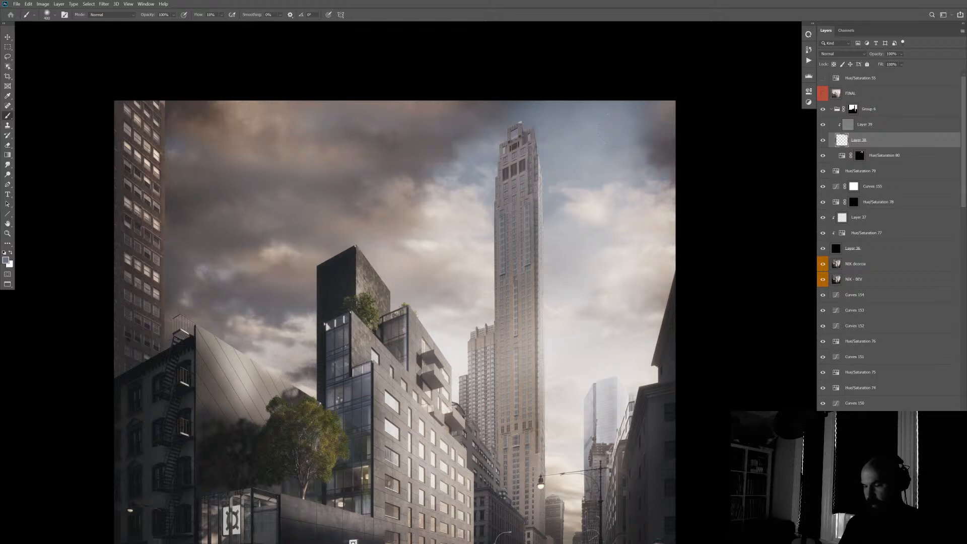
- Compare the whole regraded street image with the original version on the FINAL layer
key(ctrl+minus)
drag(611, 460, 590, 337)
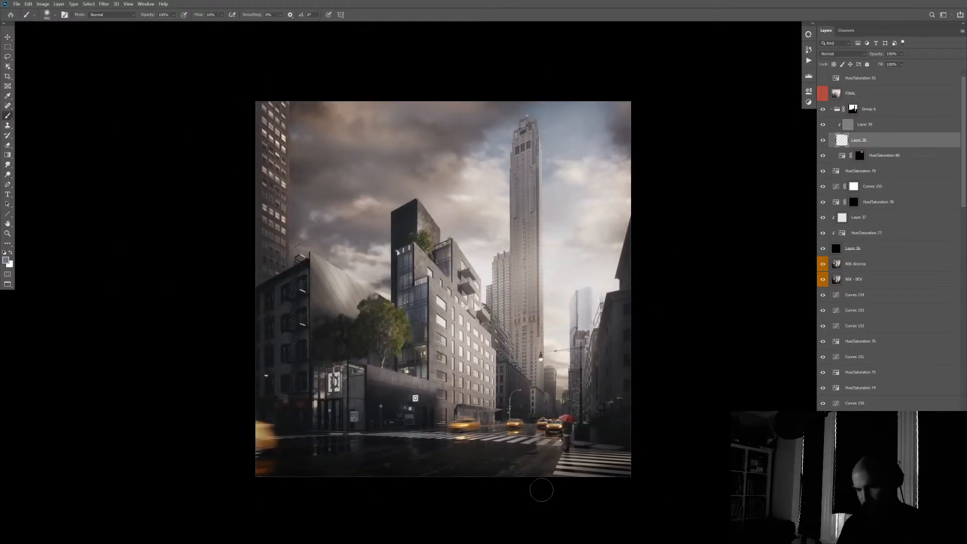
click(824, 94)
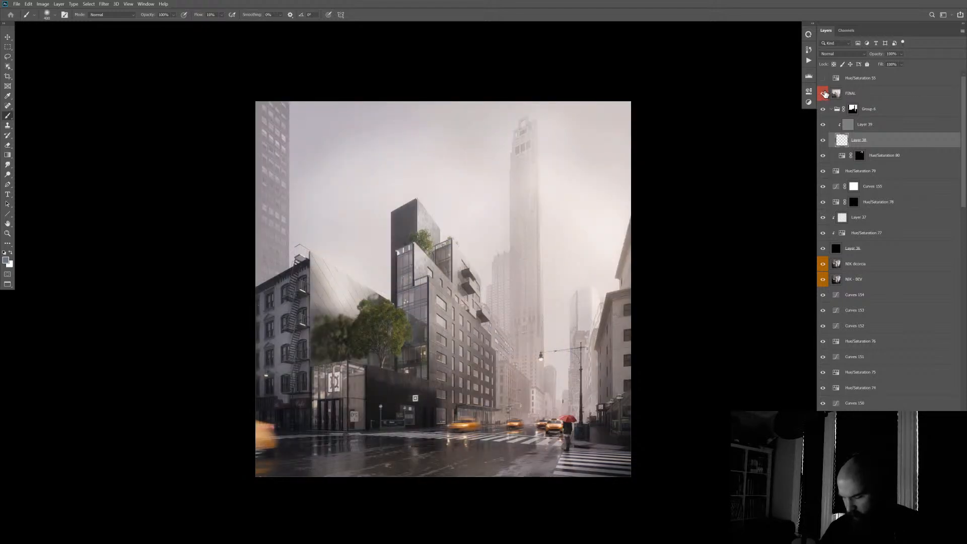
click(824, 94)
click(825, 93)
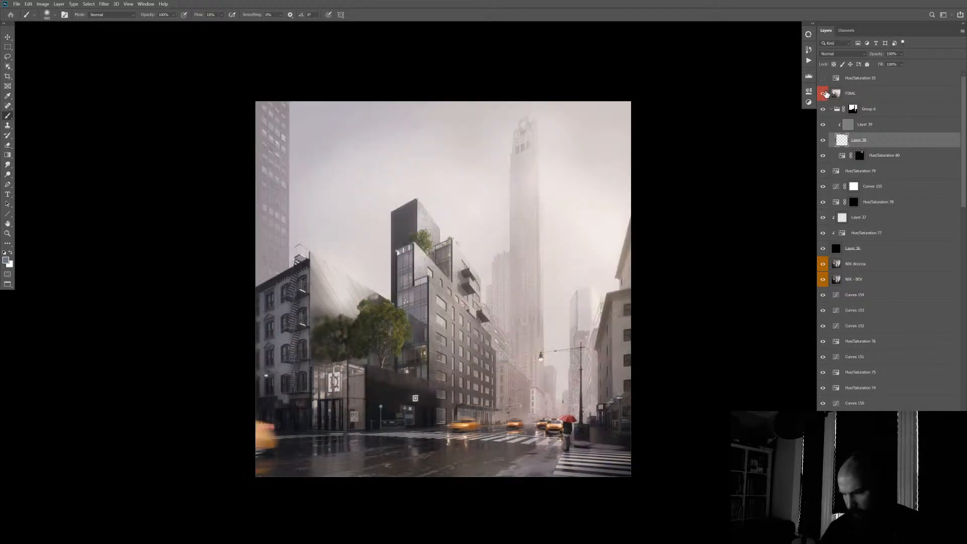
click(825, 94)
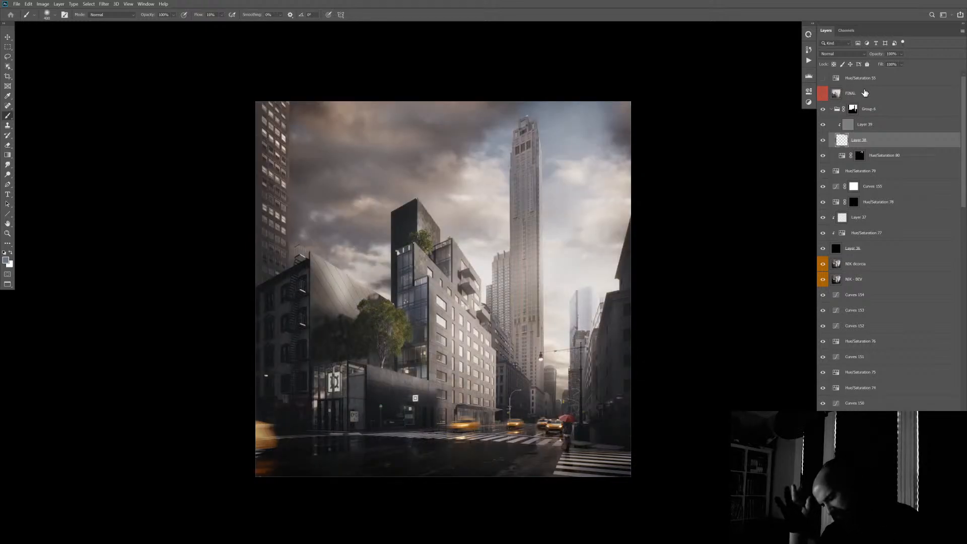
- Collapse Group 6 and stamp all visible layers into a new merged layer above it
click(851, 111)
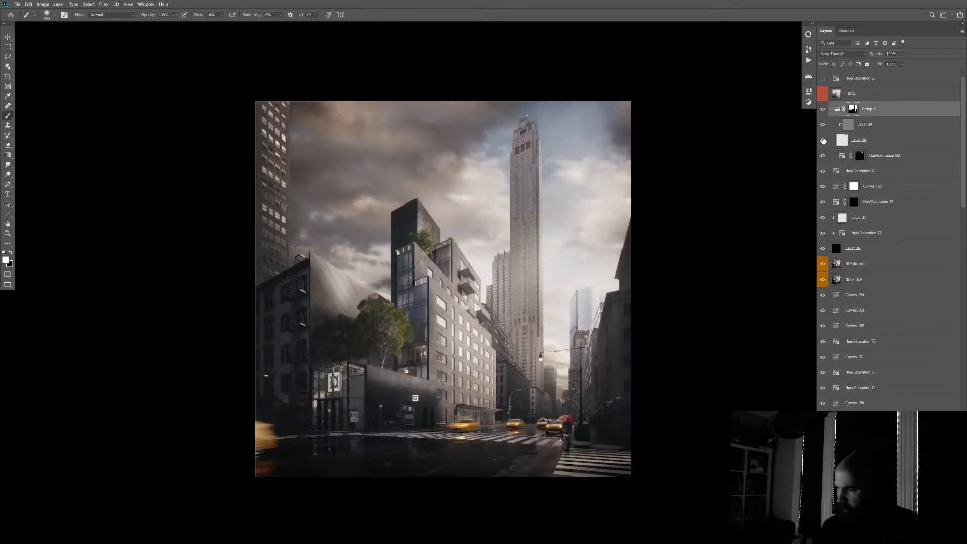
click(831, 109)
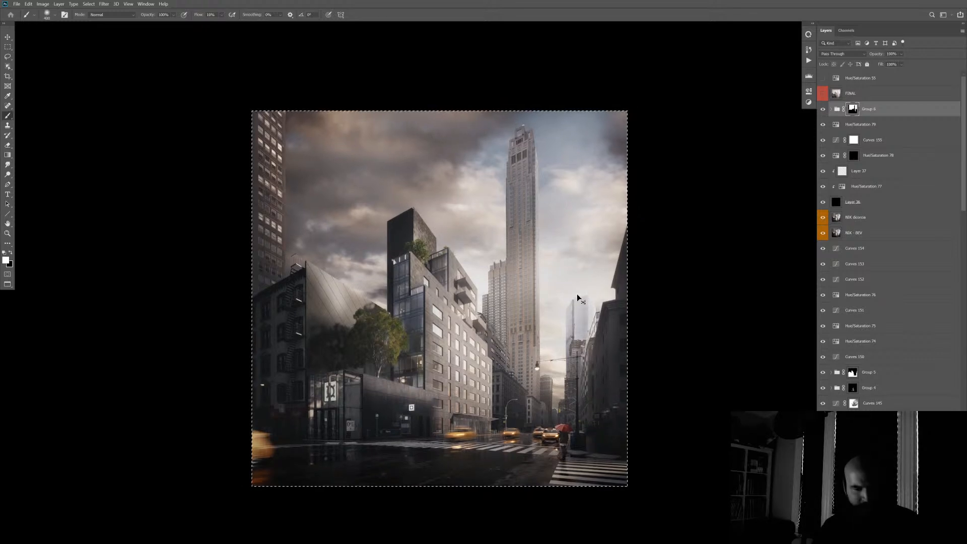
key(ctrl+shift+alt+e)
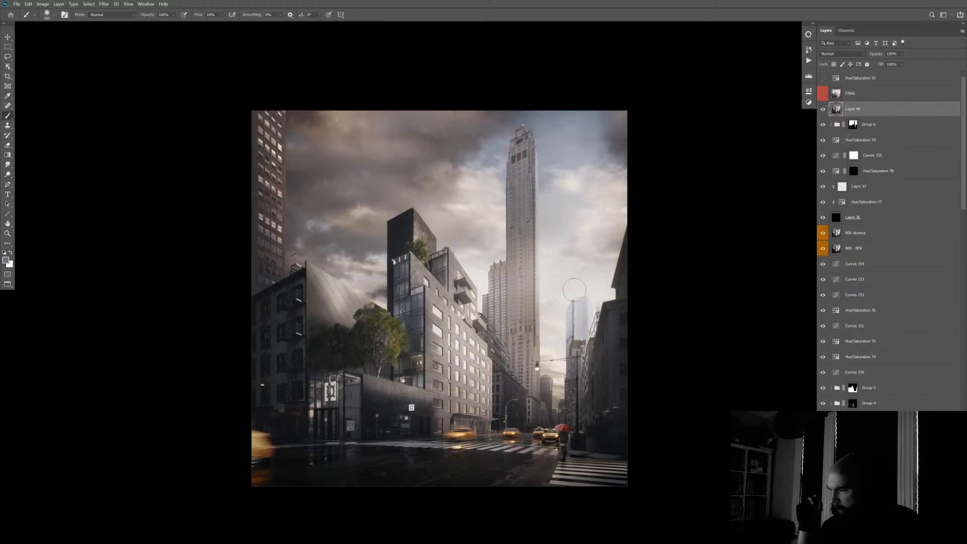
- Open the merged layer in the Exposure X5 filter with the whole image in view
click(105, 4)
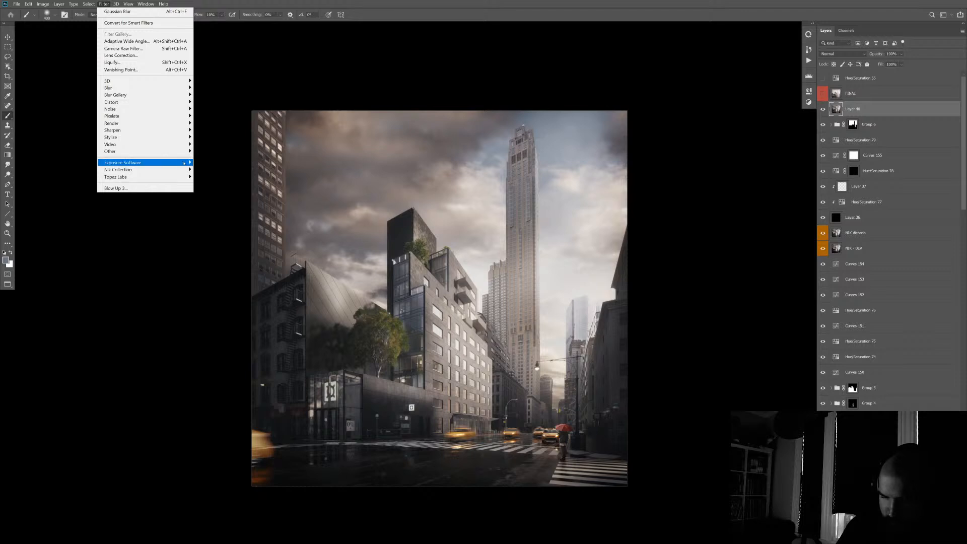
click(213, 158)
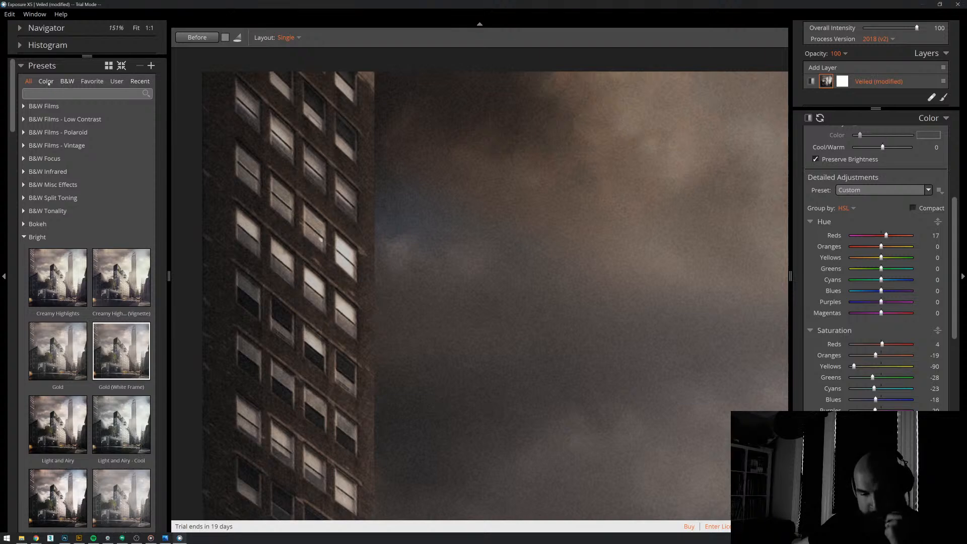
scroll(474, 267, down, 3)
scroll(473, 272, down, 3)
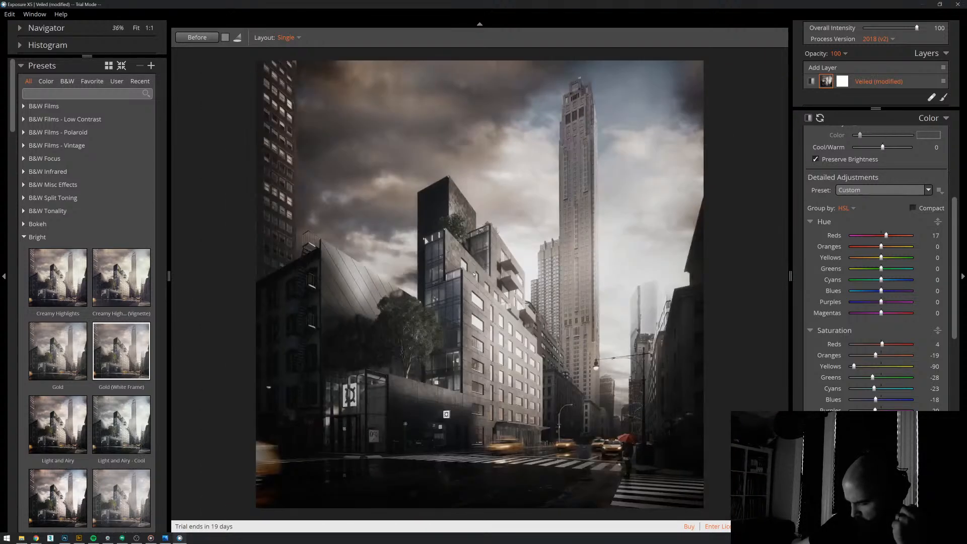
- Apply the Creamy Highlights (Vignette) preset from the Bright category to the image
click(122, 285)
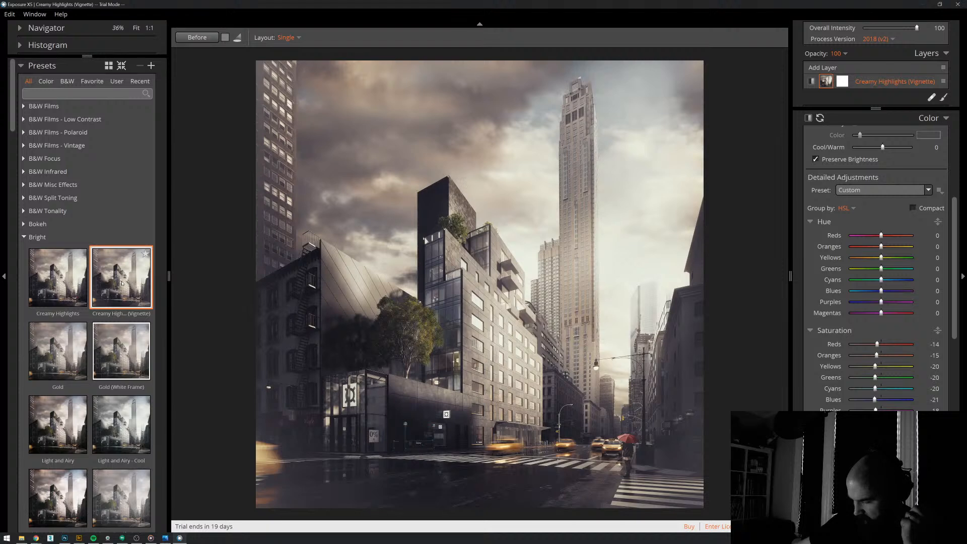
click(139, 350)
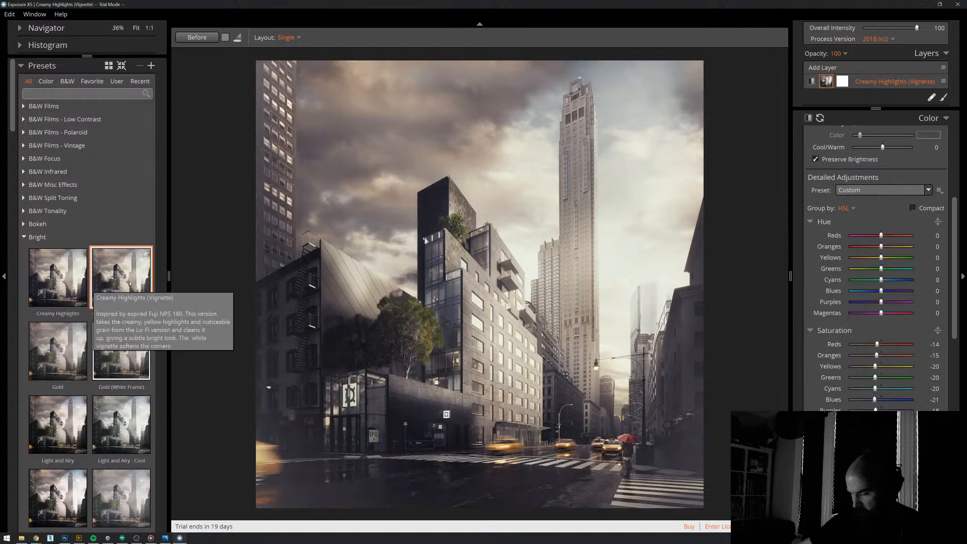
- Try the Creamy Highlights preset from the Bright category on the image
click(56, 280)
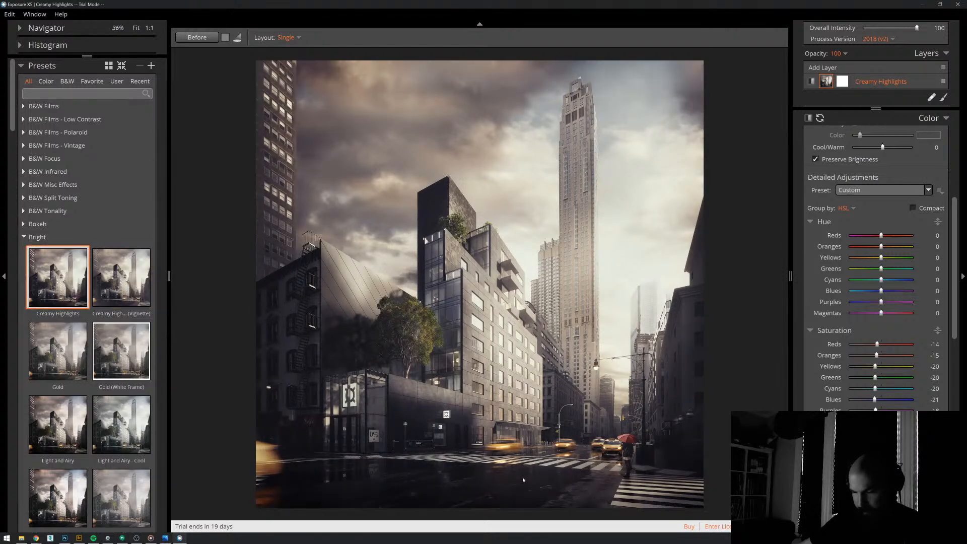
key(ctrl+z)
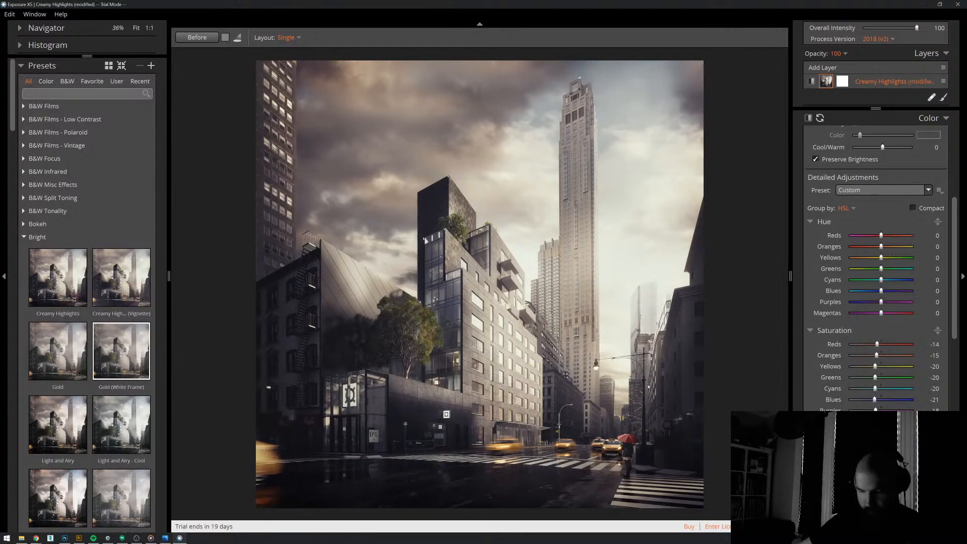
key(ctrl+y)
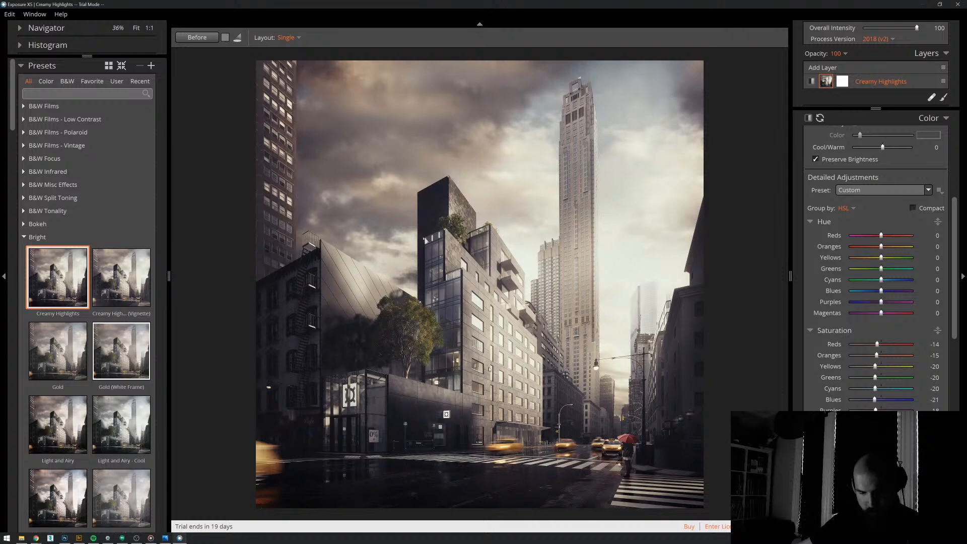
- Compare the Creamy Highlights grade repeatedly with the unprocessed image
key(backslash)
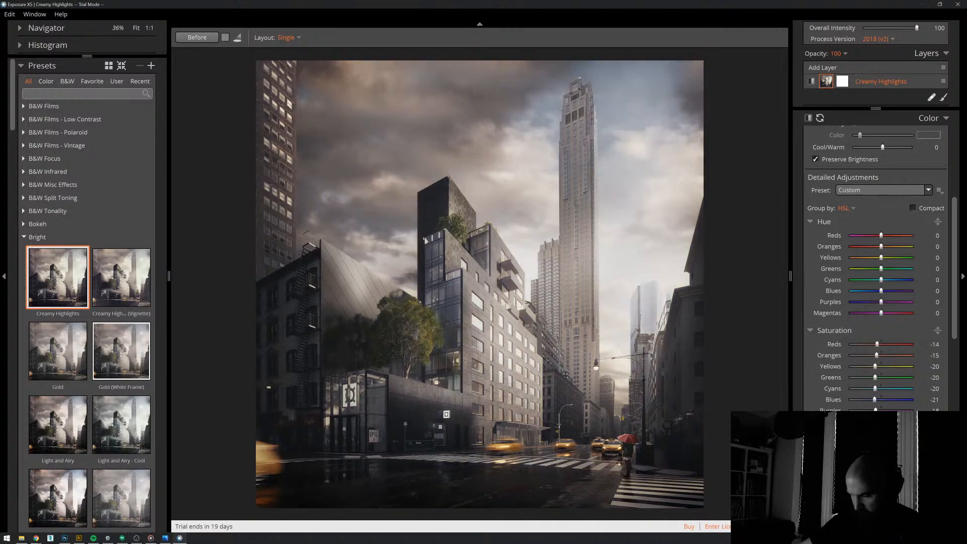
key(backslash)
key(backslash)
key(backslash)
key(backslash)
key(backslash)
key(backslash)
key(backslash)
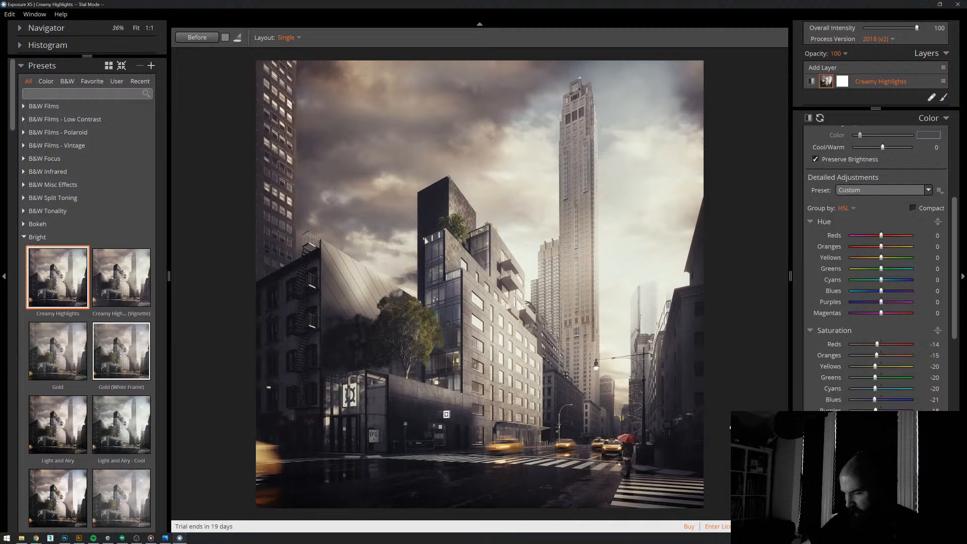
- Try the Gold (White Frame) preset with its Overlays effect disabled, collapsing the Color and Grain settings
click(145, 348)
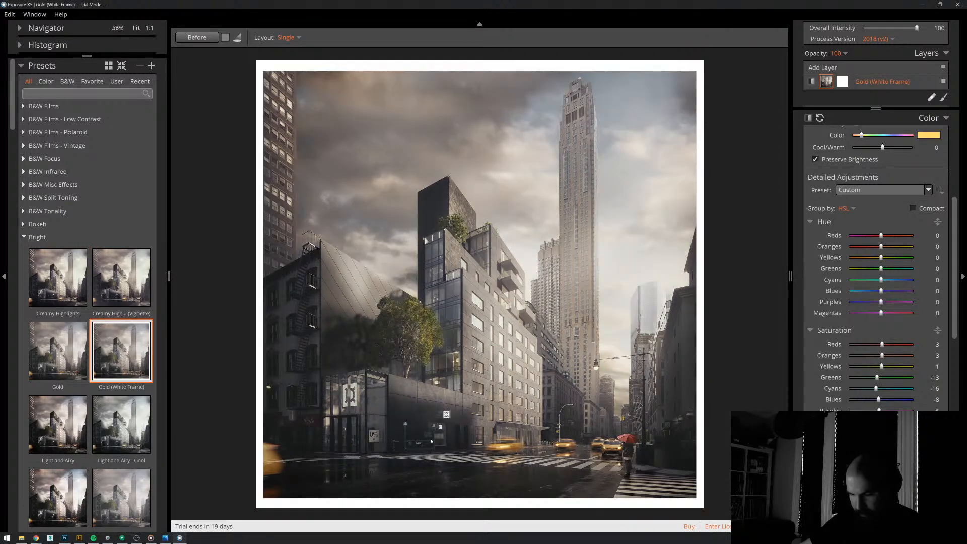
scroll(855, 275, down, 2)
scroll(855, 275, up, 4)
scroll(855, 275, up, 1)
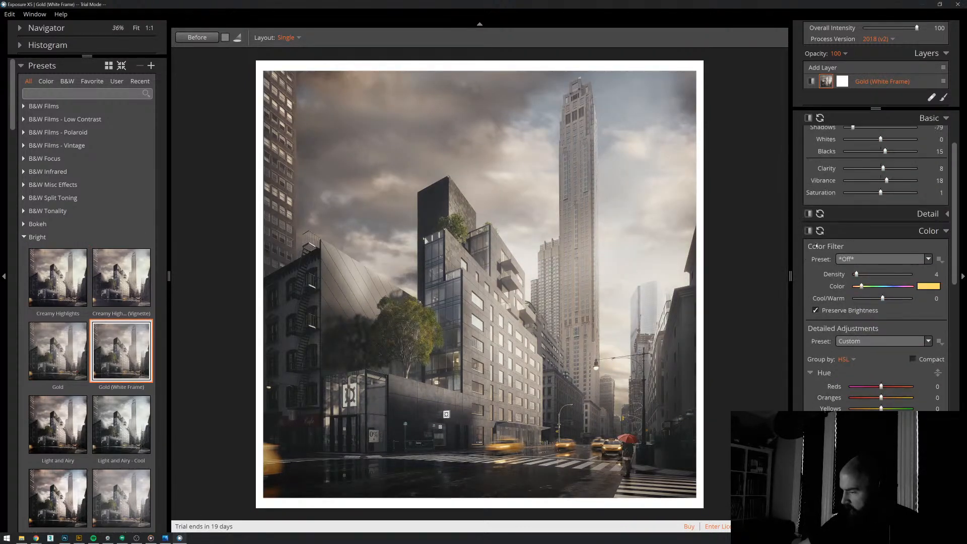
click(867, 233)
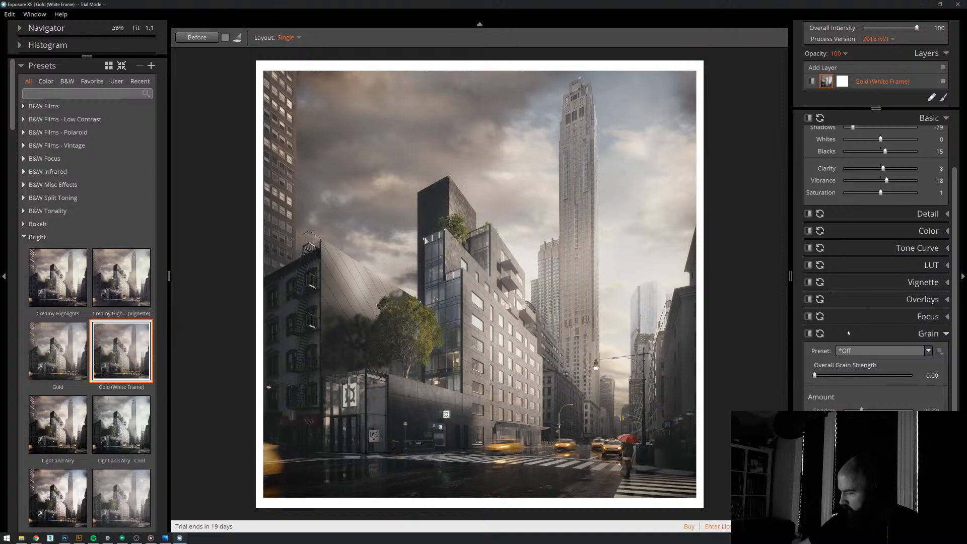
click(849, 333)
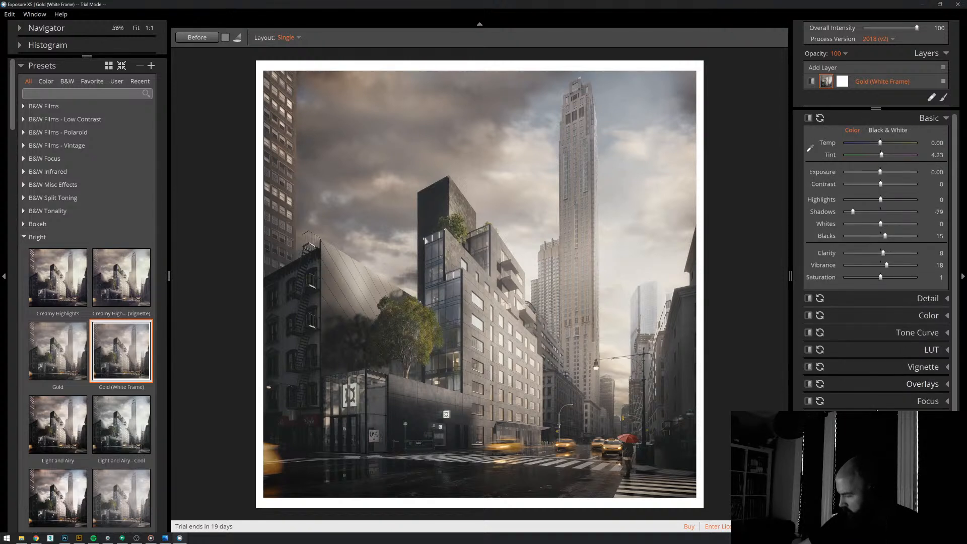
click(811, 384)
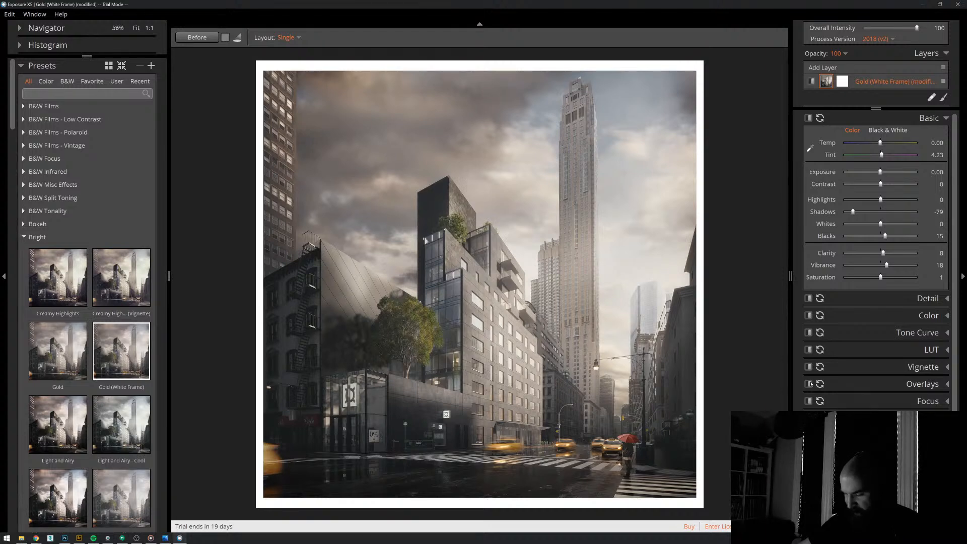
click(810, 383)
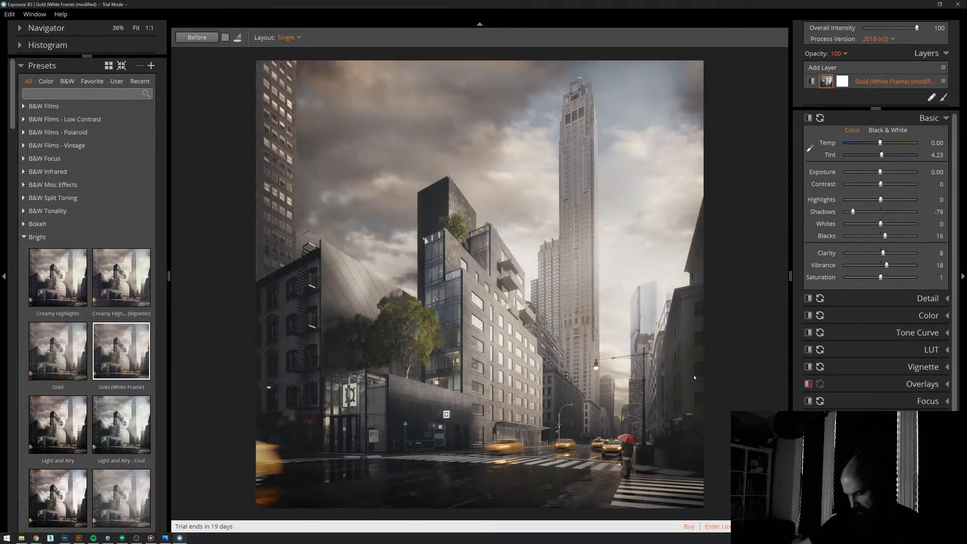
- Compare the frameless gold grade repeatedly with the unprocessed image
key(backslash)
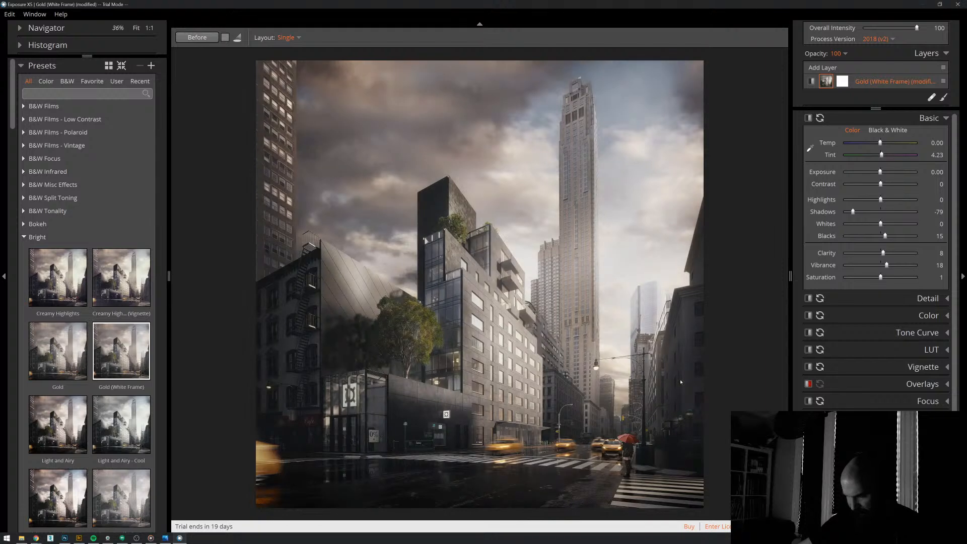
key(backslash)
key(backslash)
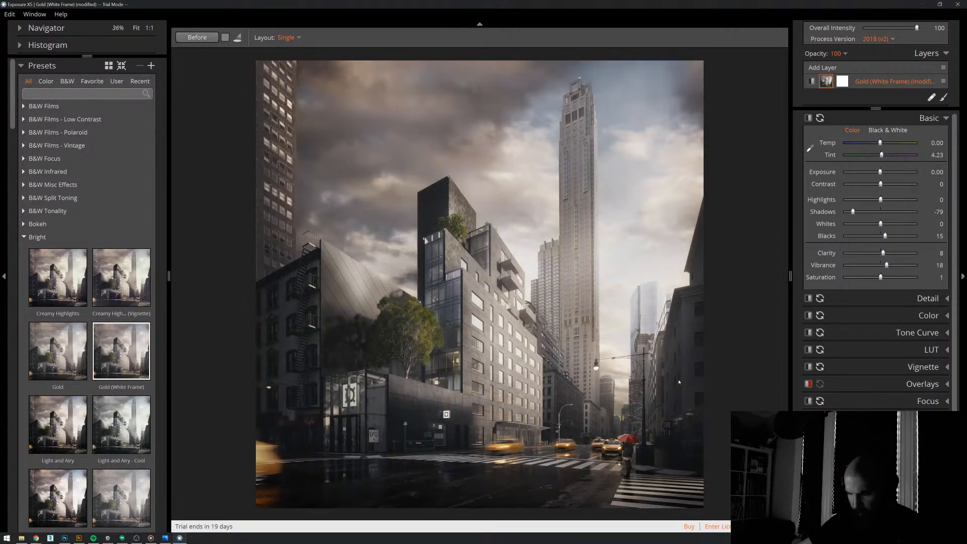
key(backslash)
key(backslash)
key(backslash)
key(backslash)
key(backslash)
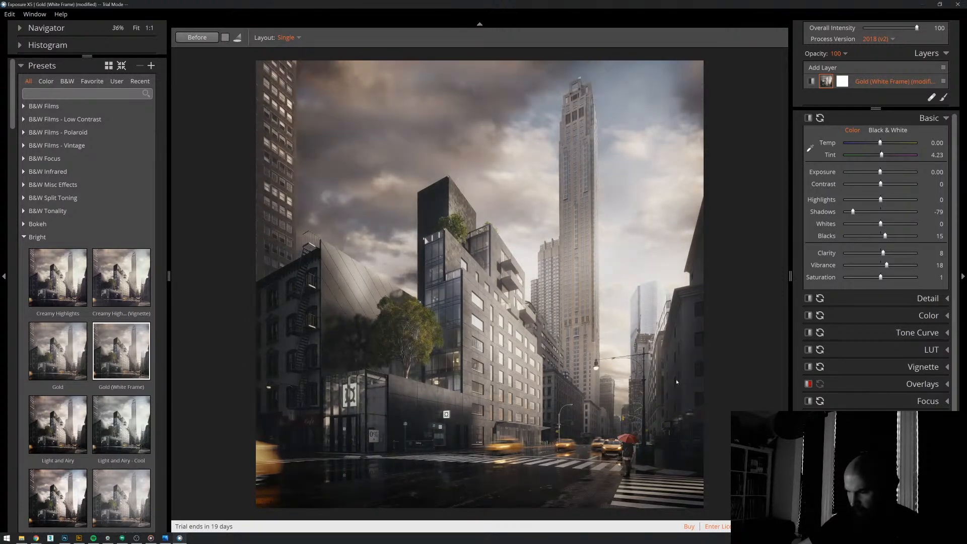
- Apply the Gold preset and preview the remaining Bright presets, from Light and Airy to Vintage Color, on the image
click(78, 355)
scroll(78, 355, down, 2)
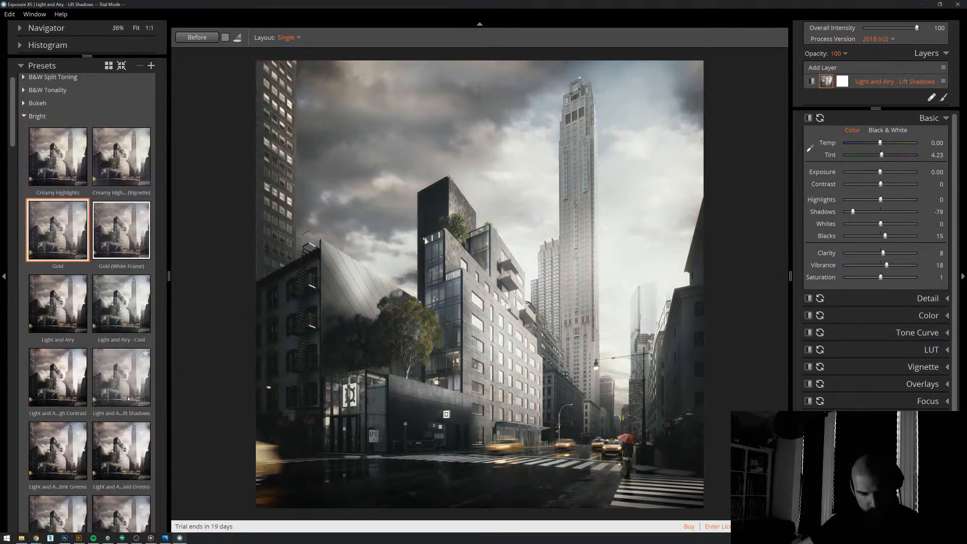
scroll(128, 398, down, 2)
scroll(120, 383, up, 4)
click(120, 383)
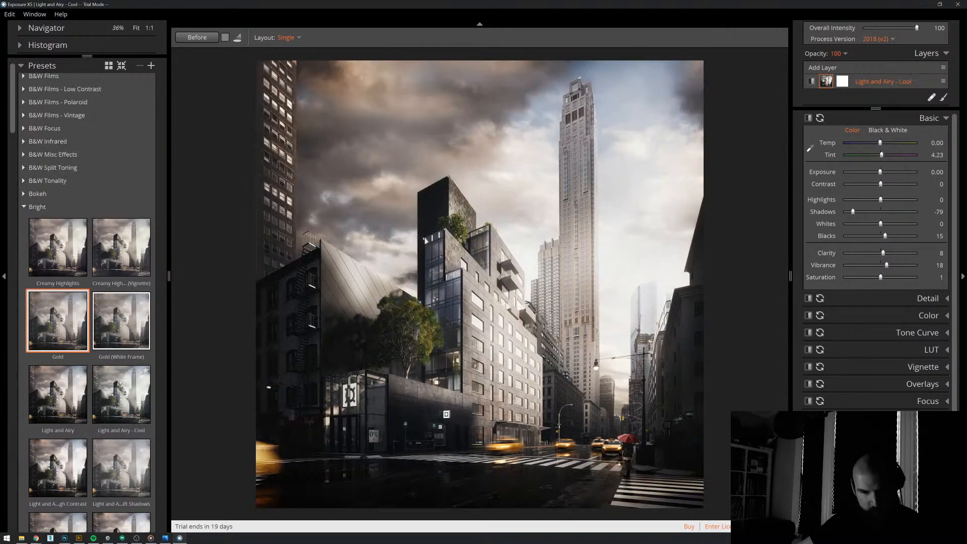
scroll(126, 403, down, 5)
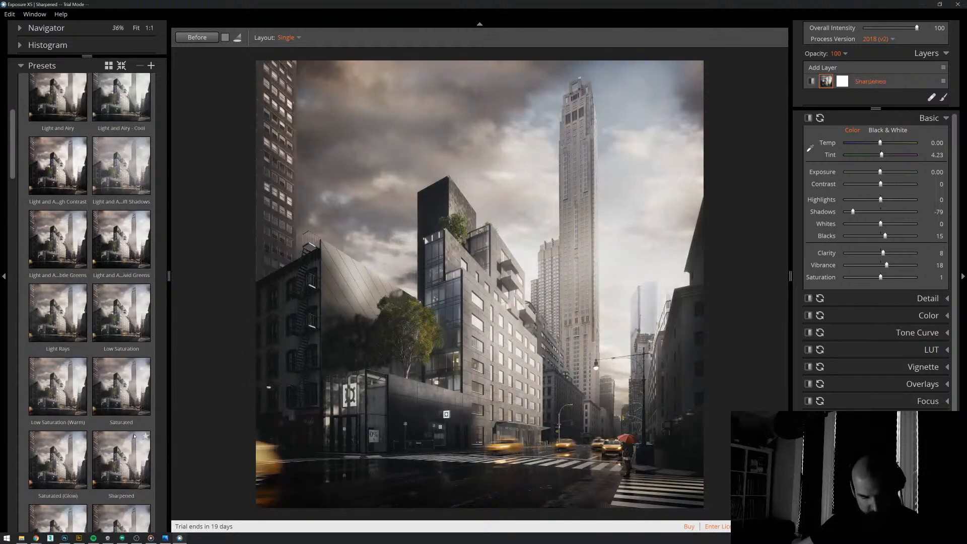
scroll(142, 463, down, 2)
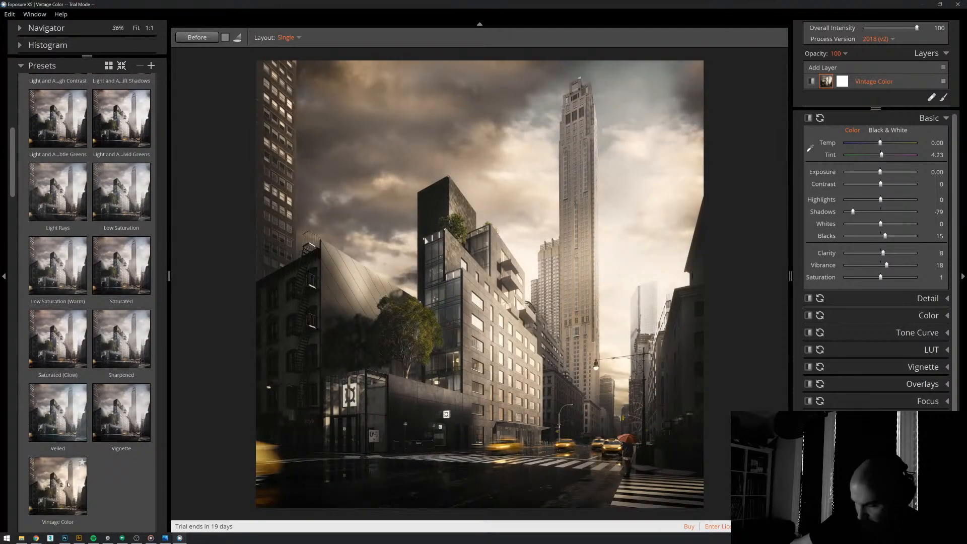
- Preview the Fuji and Kodak presets of the Color Films - Print category on the image
scroll(68, 485, down, 4)
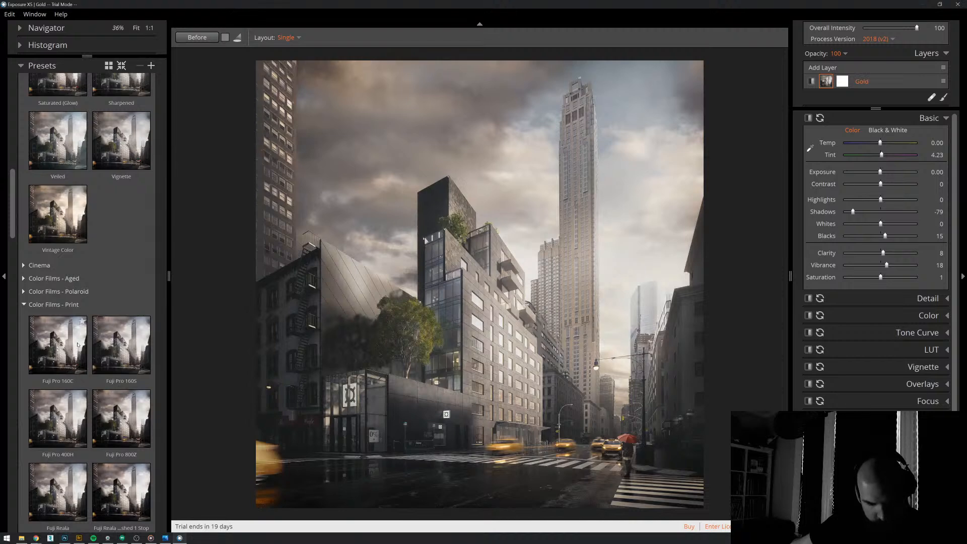
scroll(78, 346, down, 1)
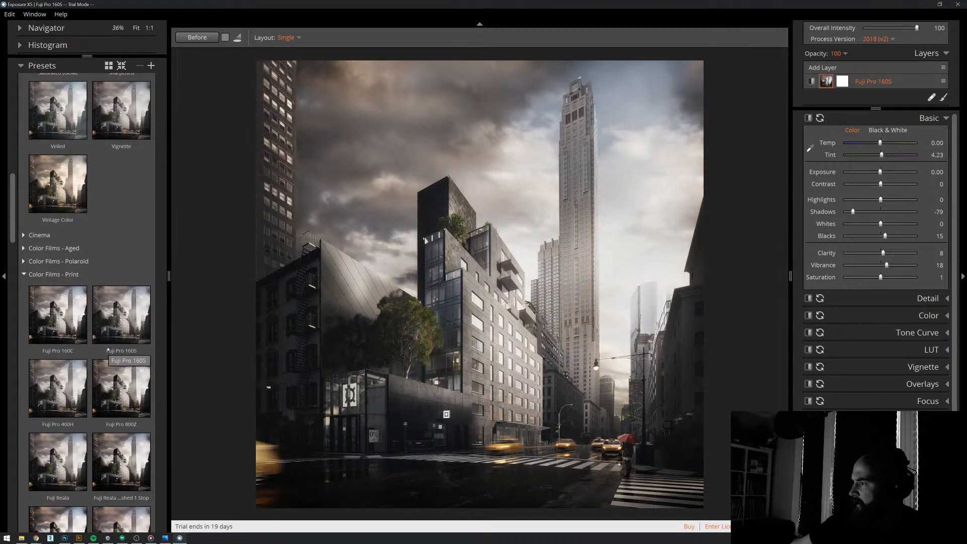
scroll(93, 342, down, 2)
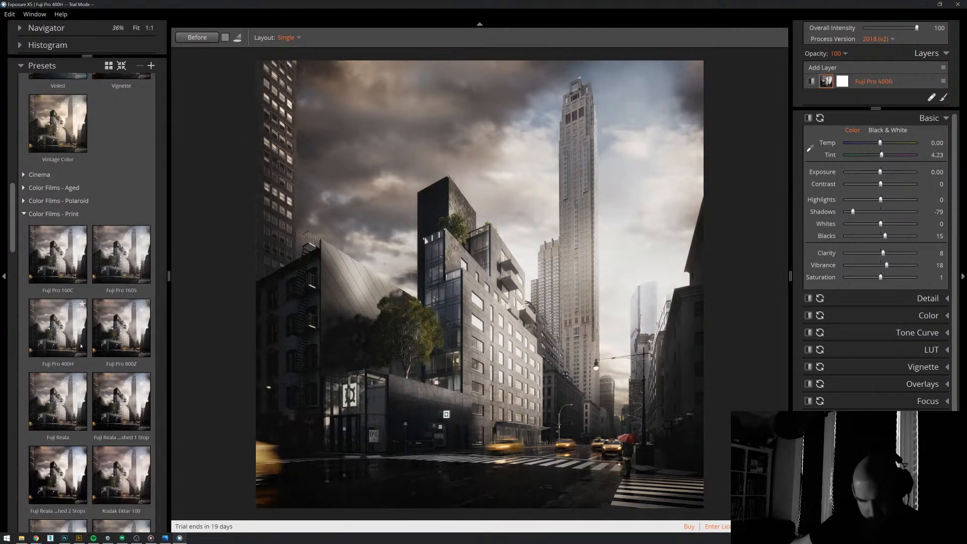
scroll(87, 346, down, 1)
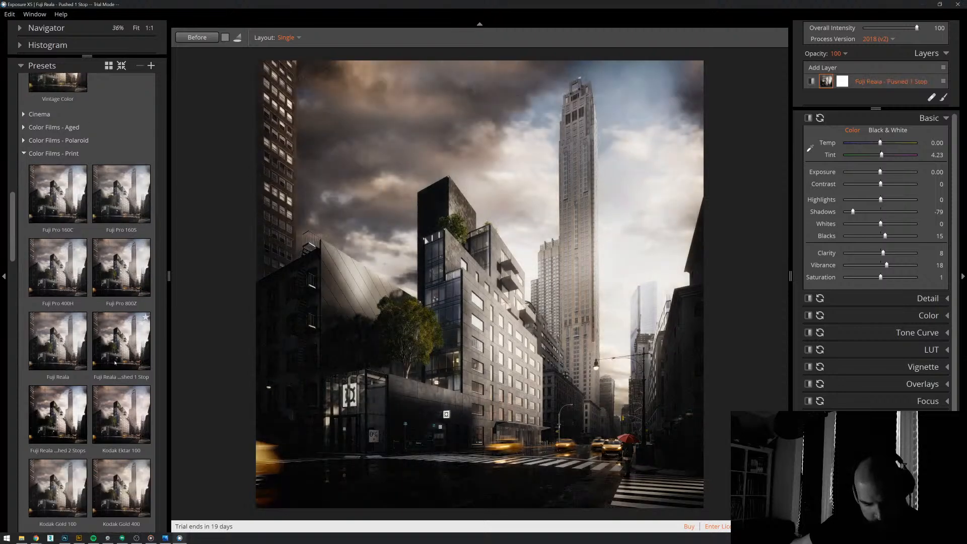
scroll(72, 334, down, 3)
scroll(76, 338, down, 2)
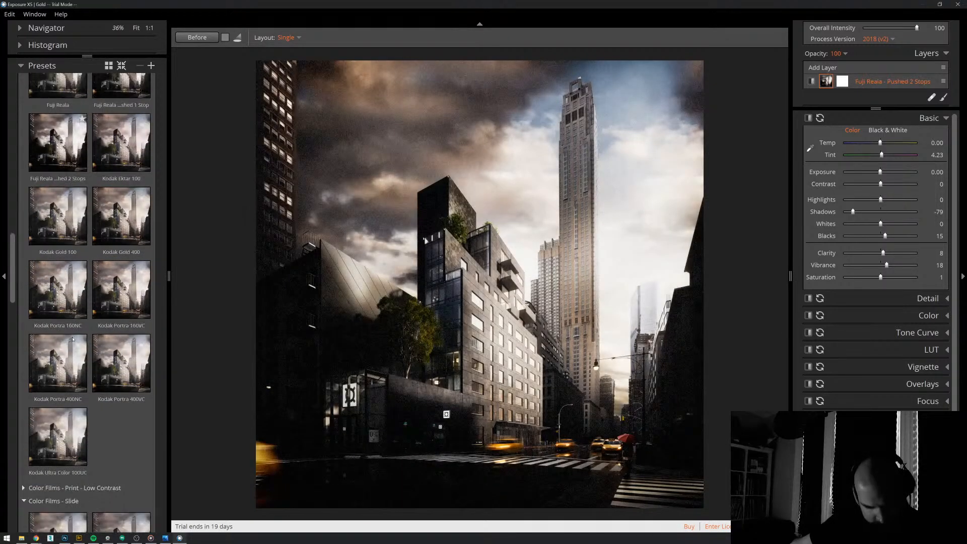
scroll(101, 353, down, 2)
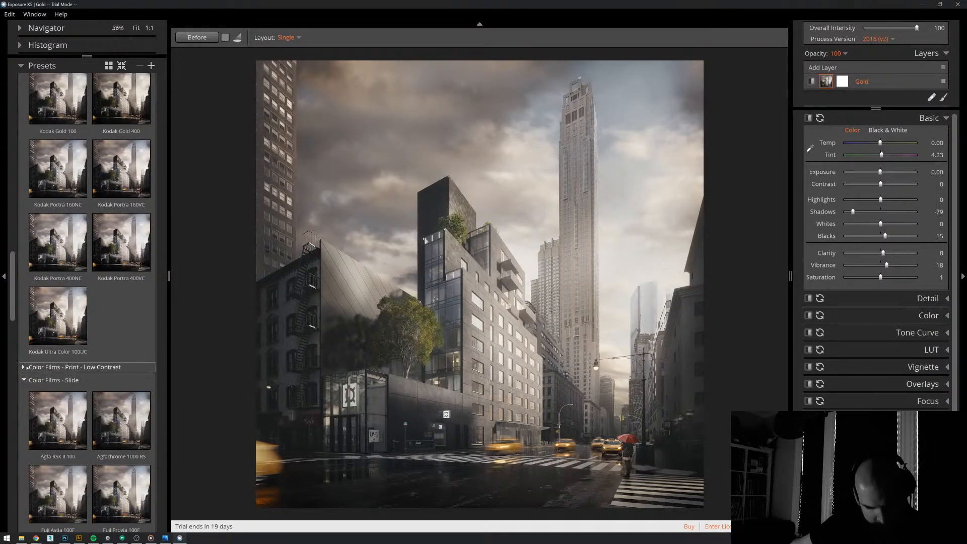
- Expand the Color Films - Print - Low Contrast category and preview its Fuji presets on the image
click(115, 365)
scroll(69, 316, down, 2)
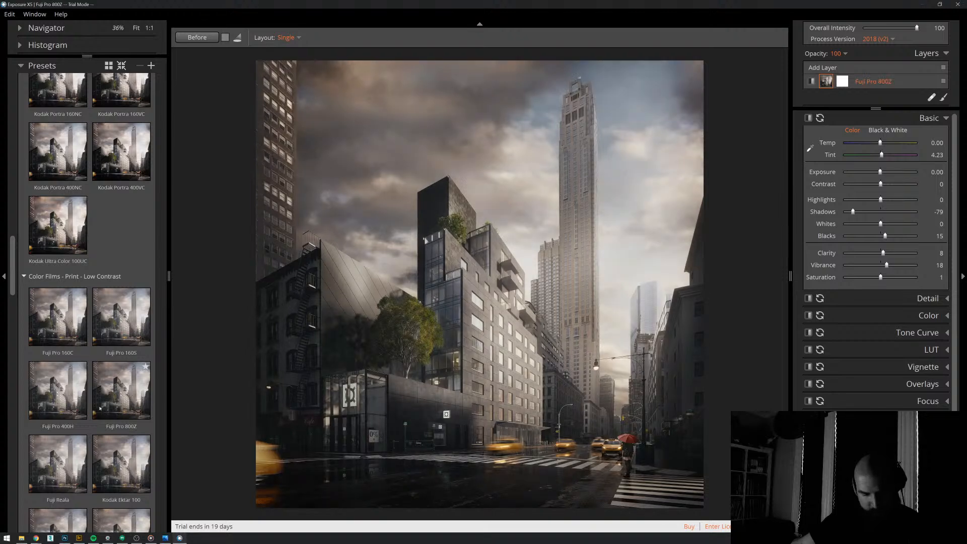
click(107, 318)
click(69, 318)
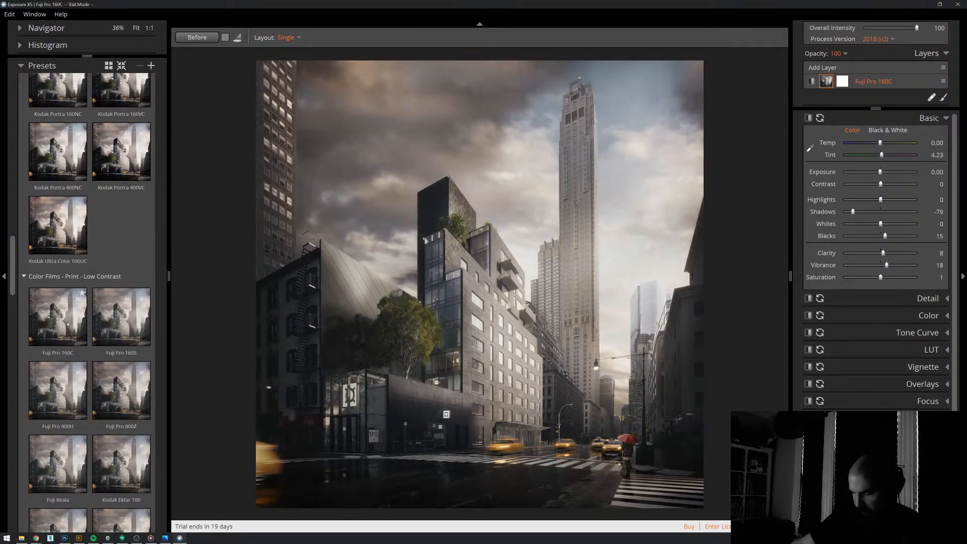
click(75, 373)
click(119, 387)
click(75, 448)
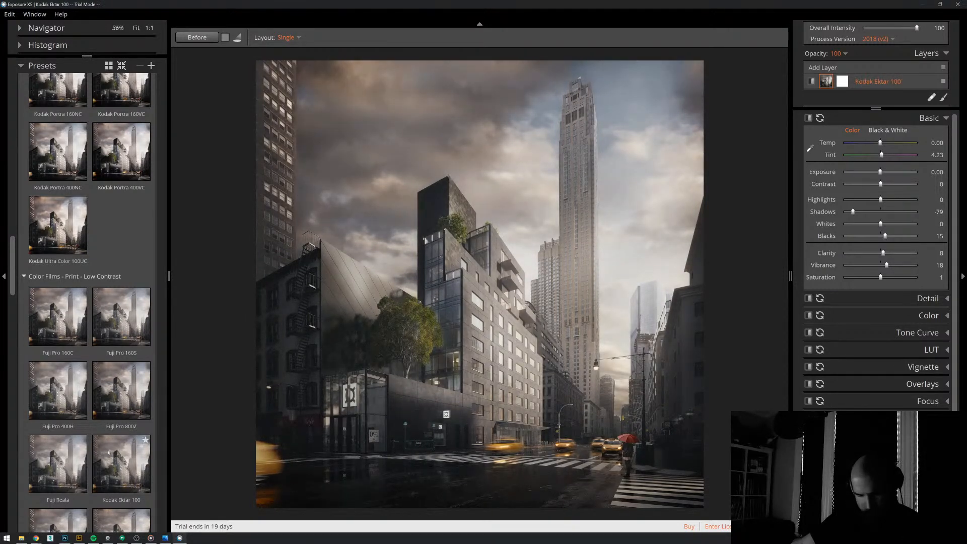
- Preview the low-contrast Kodak Ektar, Gold and Portra film presets on the image
scroll(75, 450, down, 1)
click(114, 444)
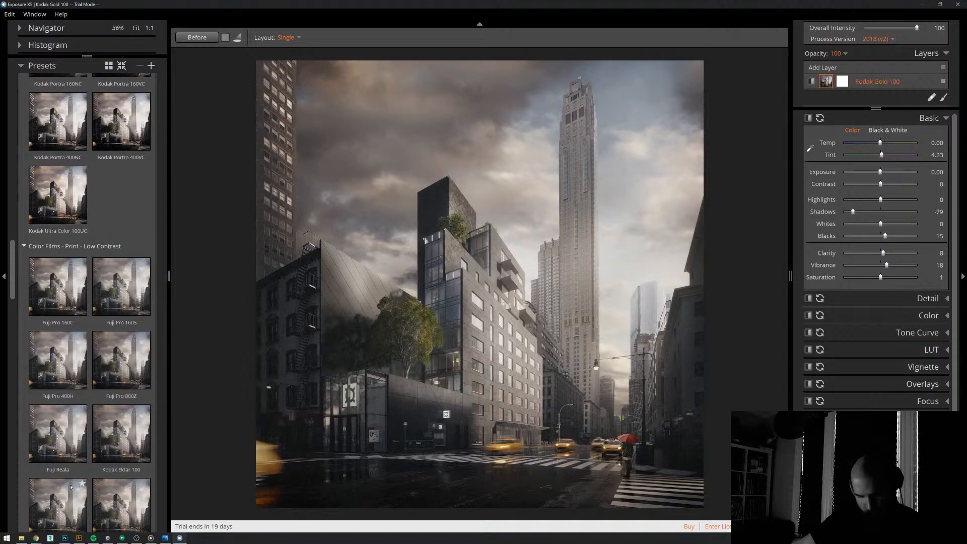
scroll(111, 447, down, 2)
click(140, 454)
scroll(121, 484, down, 1)
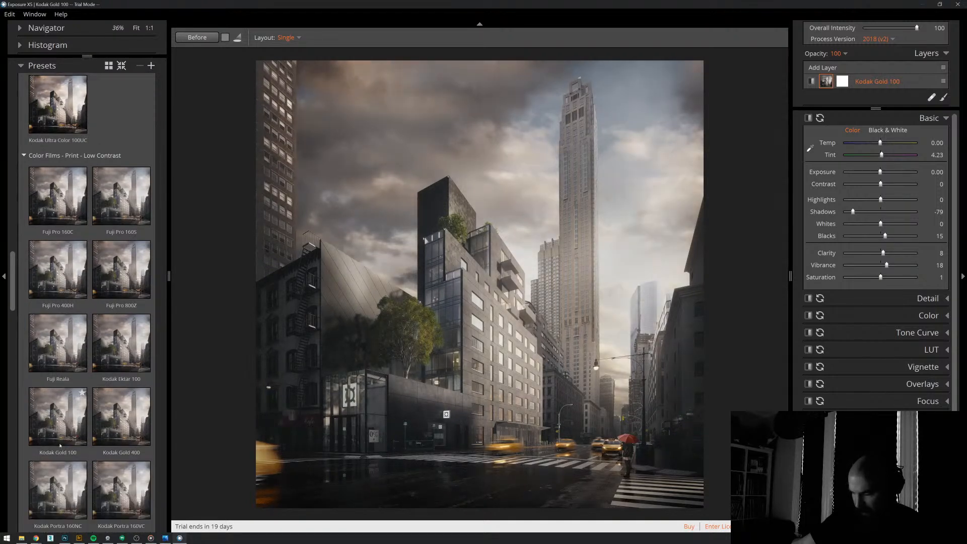
click(119, 491)
scroll(118, 492, down, 3)
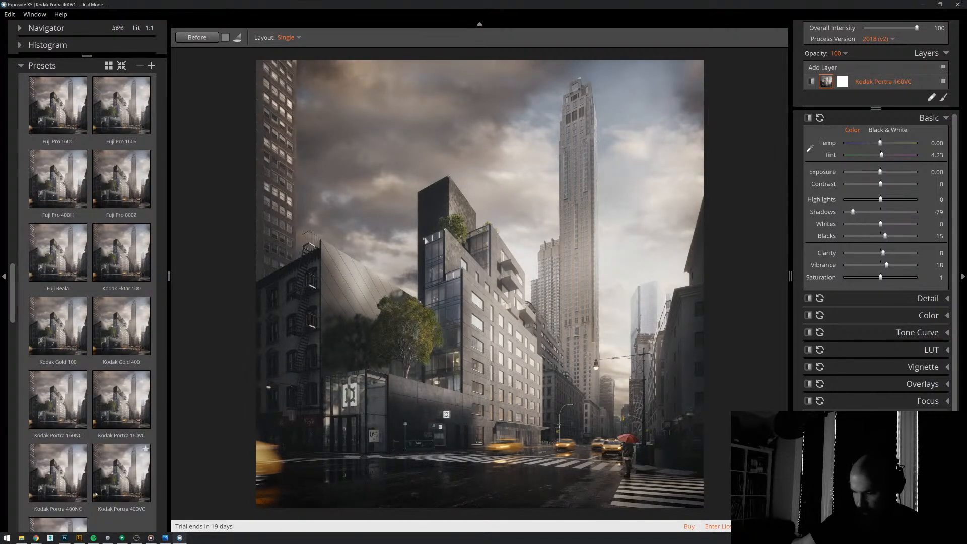
scroll(95, 495, down, 2)
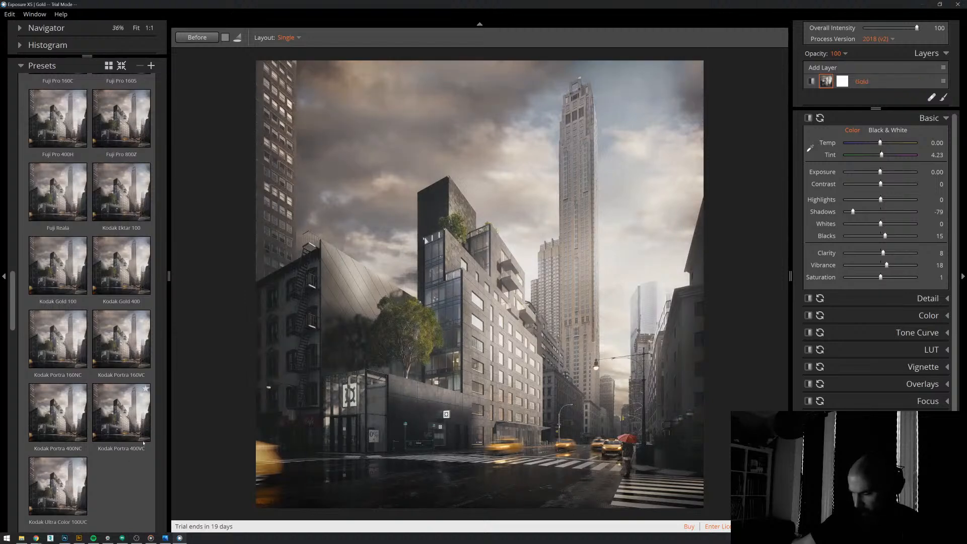
click(71, 403)
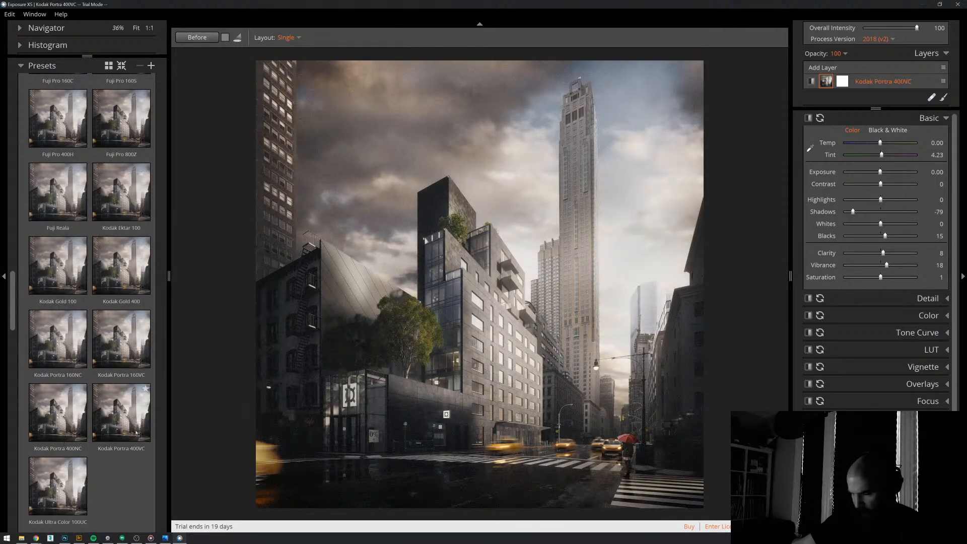
scroll(55, 480, down, 3)
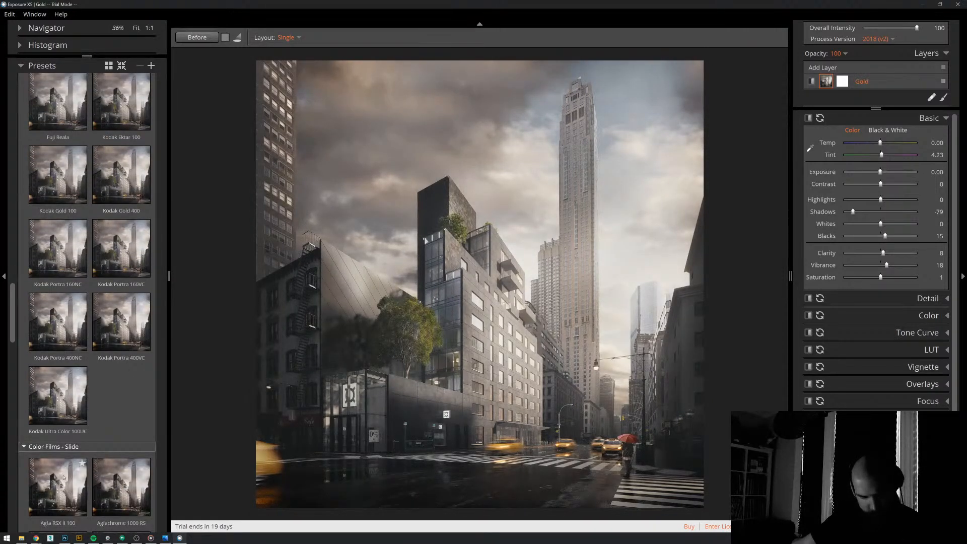
- Return to the Color Films - Print category and preview its Kodak Portra 400NC preset again
scroll(64, 477, up, 10)
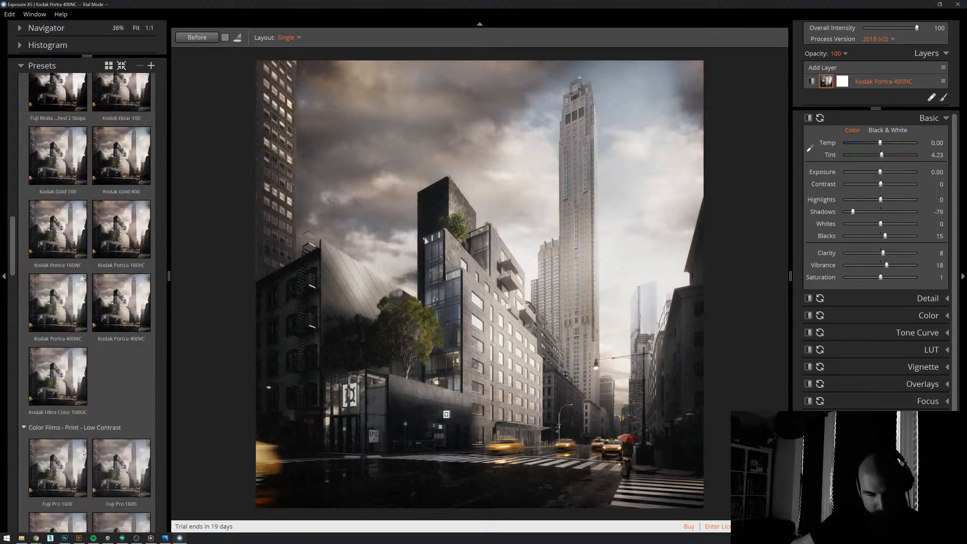
scroll(83, 452, down, 1)
scroll(83, 453, down, 2)
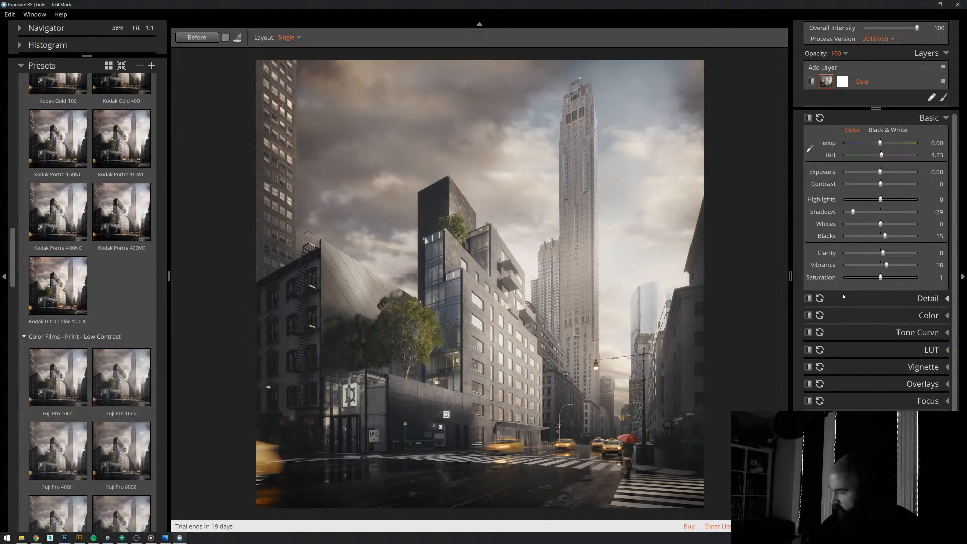
- Expand the Tone Curve settings of the Gold preset and review its curve and split toning values
scroll(843, 272, up, 1)
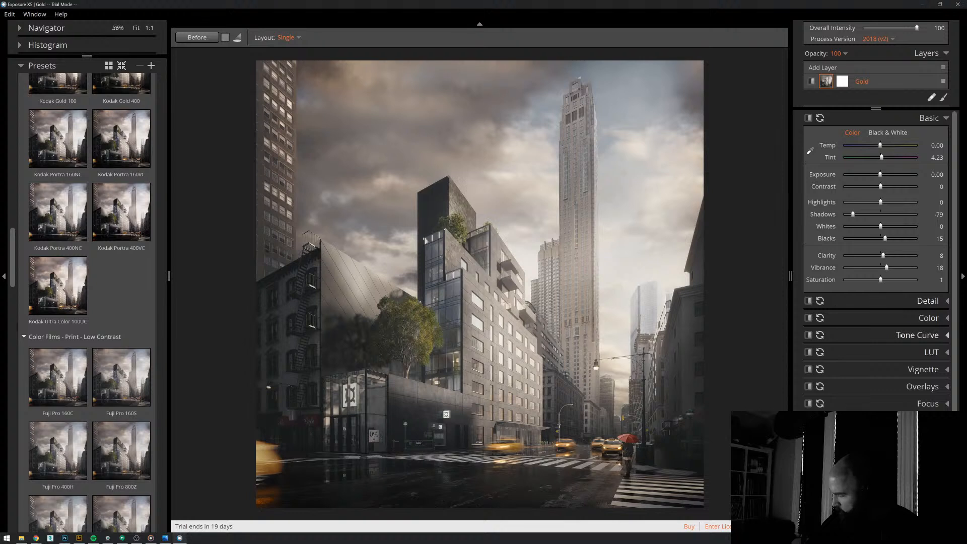
click(930, 336)
scroll(895, 373, down, 7)
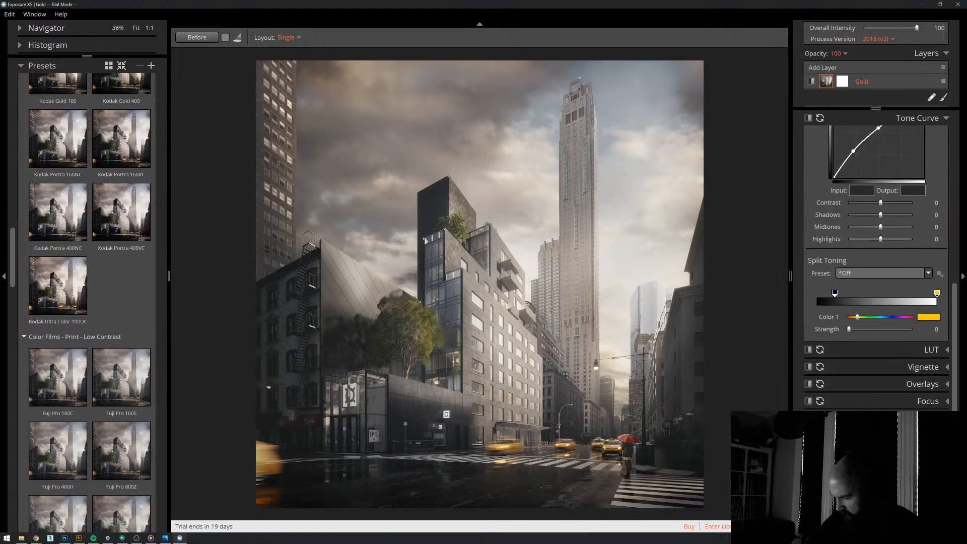
scroll(844, 398, up, 7)
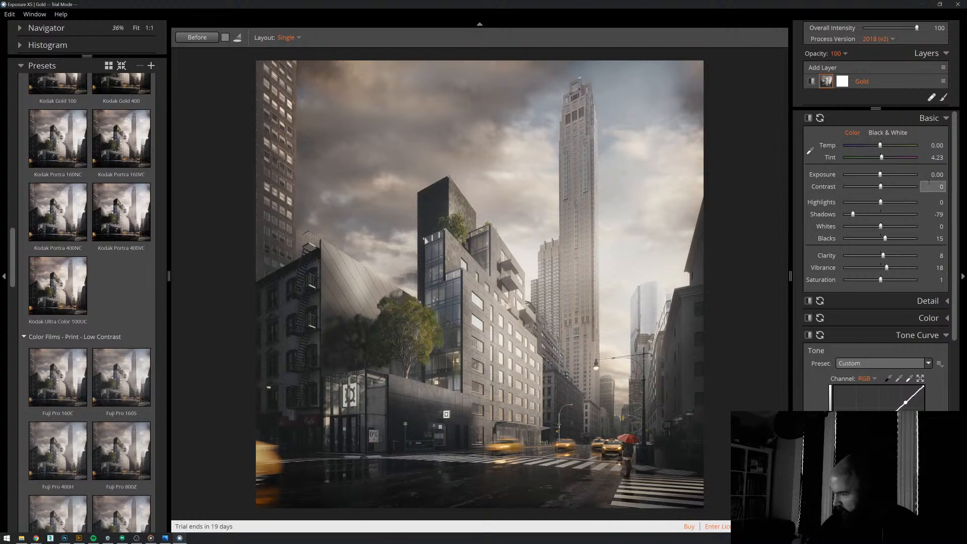
- Expand the Color settings and set the Saturation of Shadows to -10 and of Highlights to -3
click(932, 318)
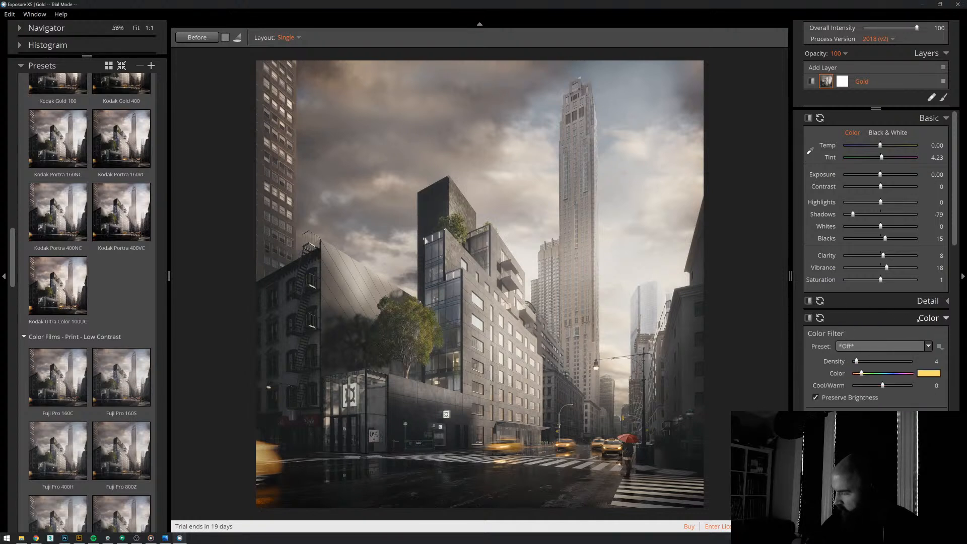
scroll(856, 343, down, 4)
scroll(831, 357, down, 3)
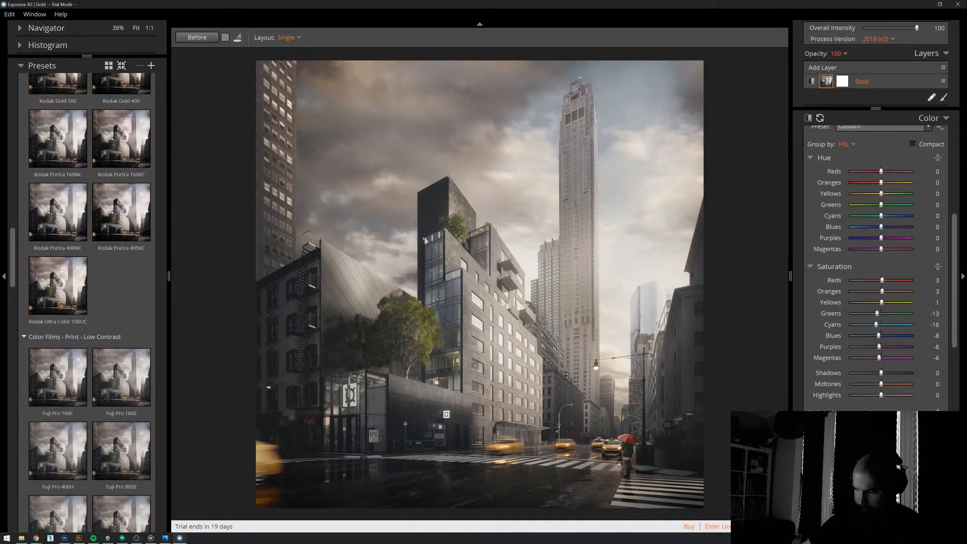
drag(881, 395, 879, 373)
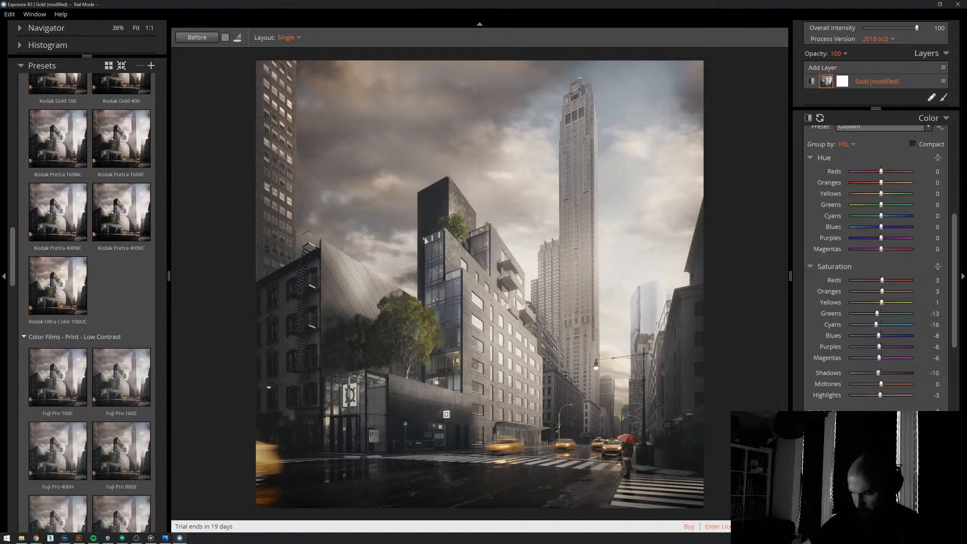
scroll(845, 383, down, 1)
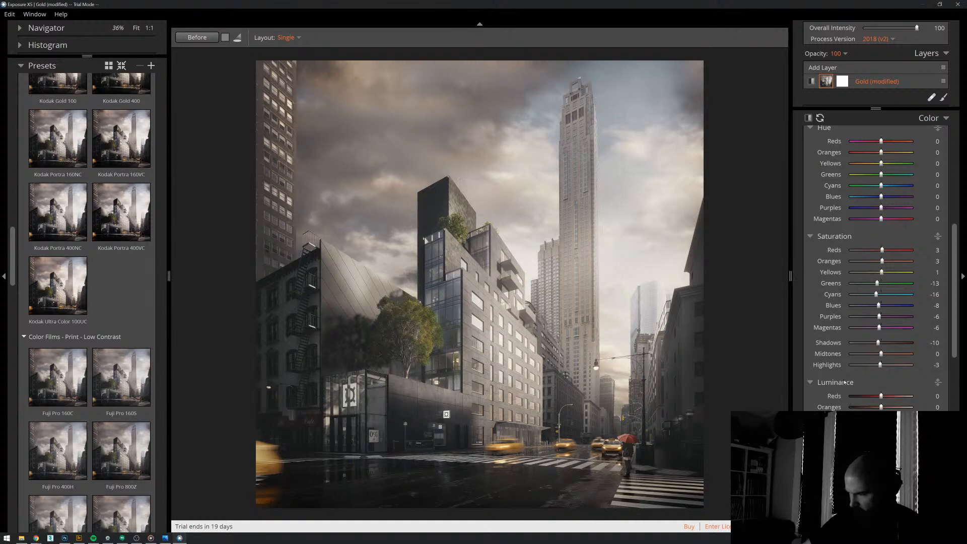
- Shift the Hue of Cyans to -3 and of Blues to 3 in the detailed color adjustments
scroll(845, 384, up, 1)
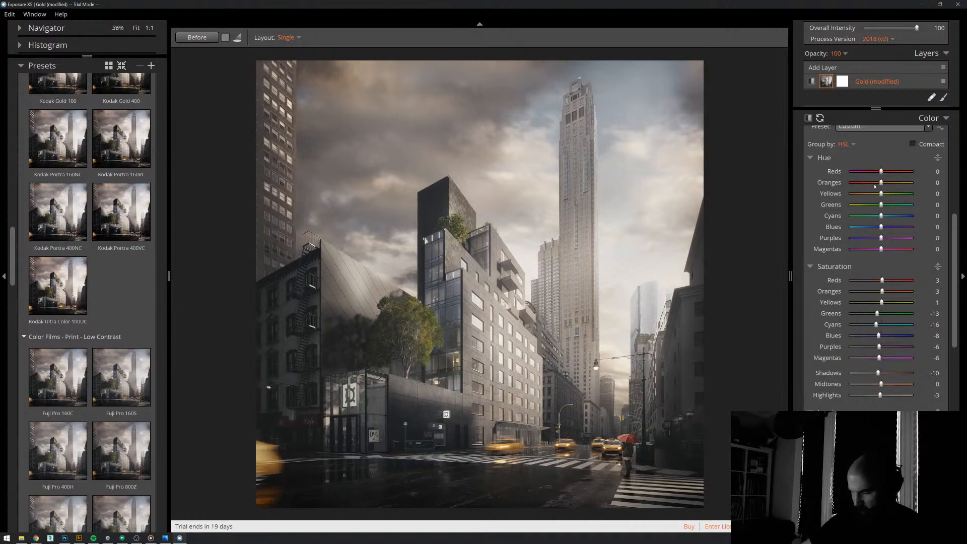
scroll(820, 363, up, 2)
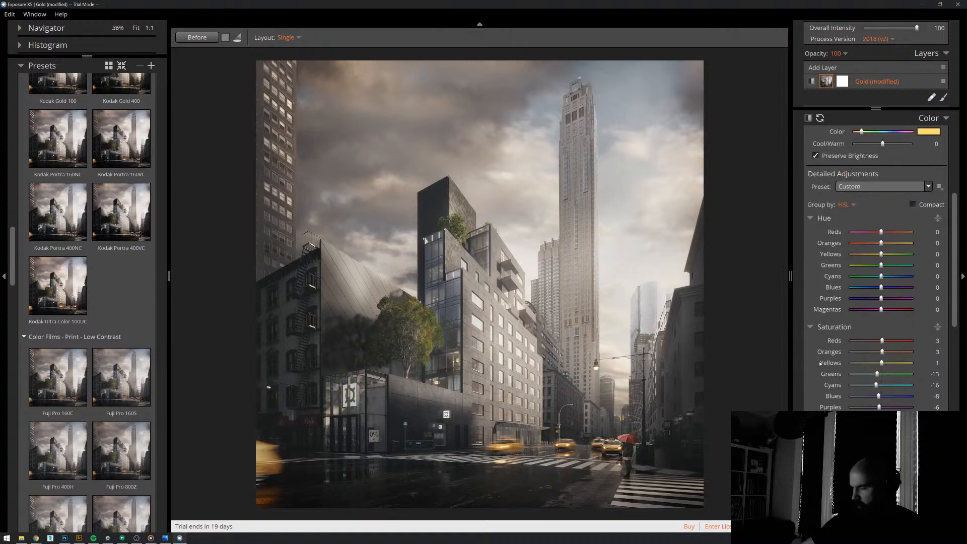
mouse_move(882, 276)
mouse_down()
mouse_move(856, 287)
mouse_move(883, 297)
mouse_move(884, 287)
mouse_up()
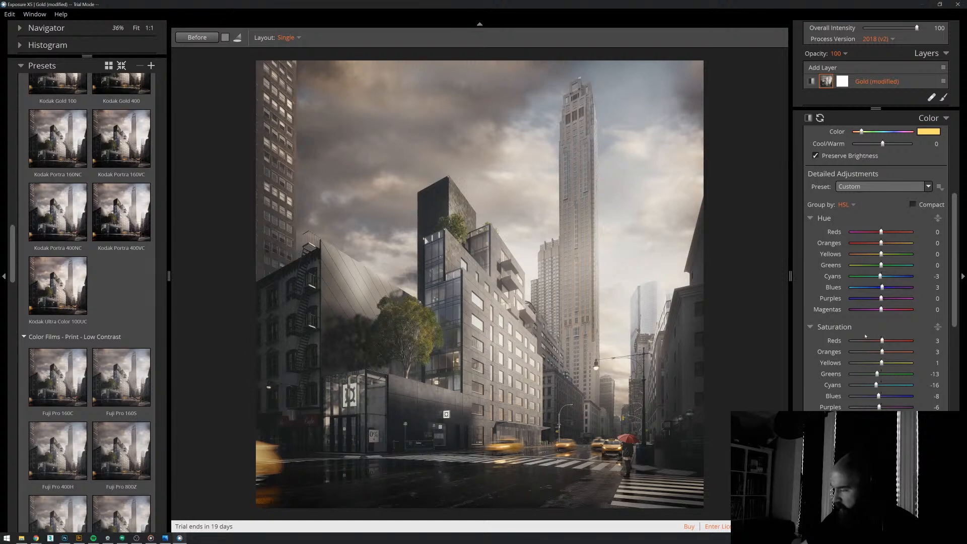
- Try lower and higher Saturation values for Blues and settle on 13
scroll(869, 378, down, 2)
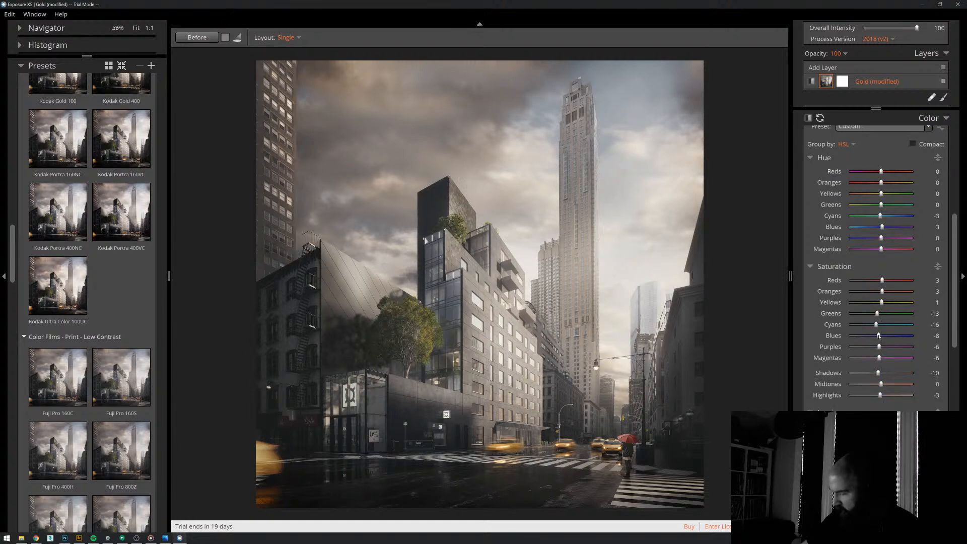
mouse_move(879, 336)
mouse_down()
mouse_move(923, 338)
mouse_move(869, 336)
mouse_up()
scroll(869, 373, down, 1)
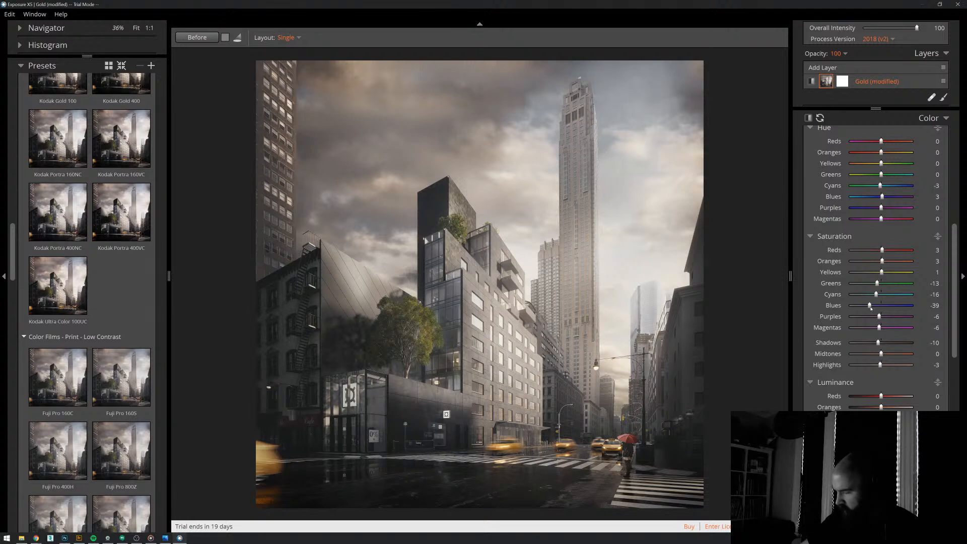
drag(870, 306, 883, 306)
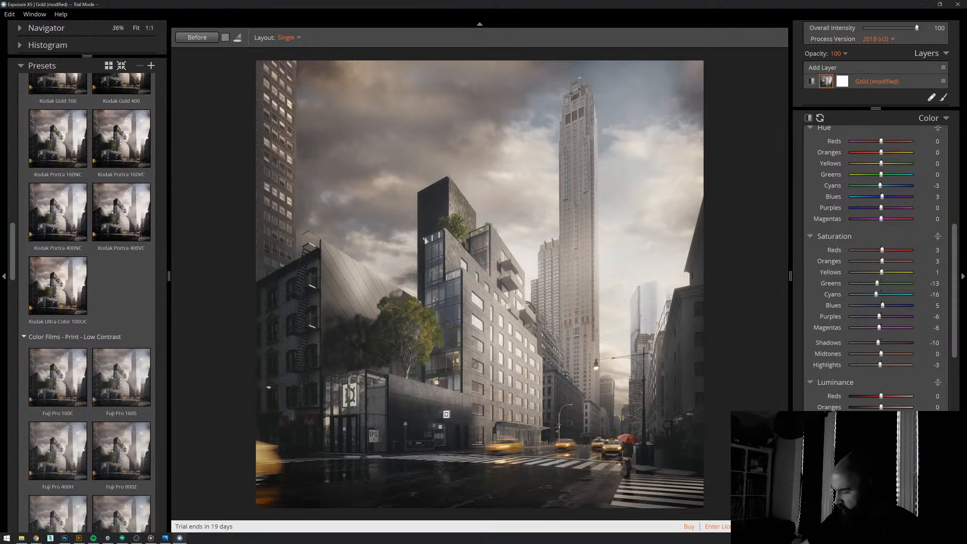
drag(885, 310, 878, 309)
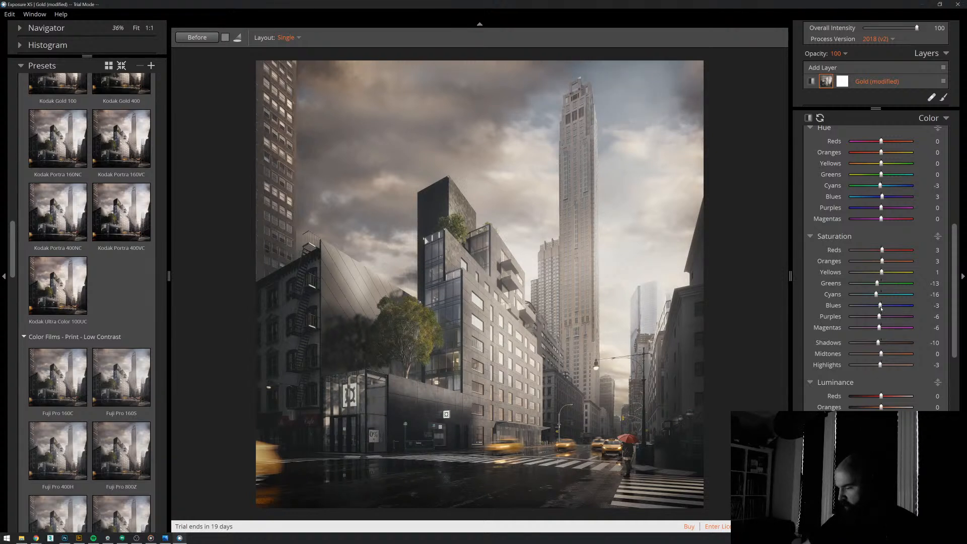
mouse_move(882, 306)
mouse_down()
mouse_move(901, 306)
mouse_move(887, 306)
mouse_up()
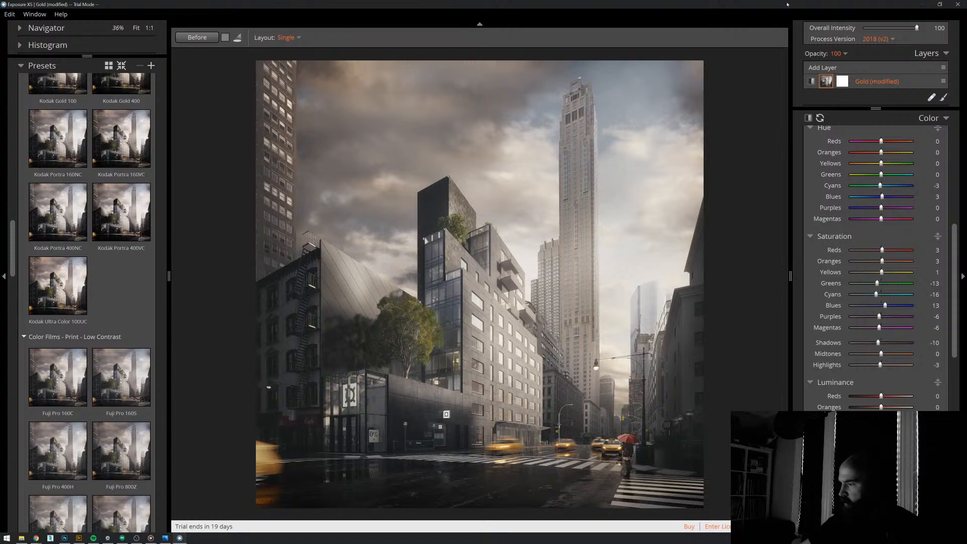
- Check the grade against the ungraded image in Photoshop, return to Exposure, and apply the modified Gold look as a new Photoshop layer
key(alt+Tab)
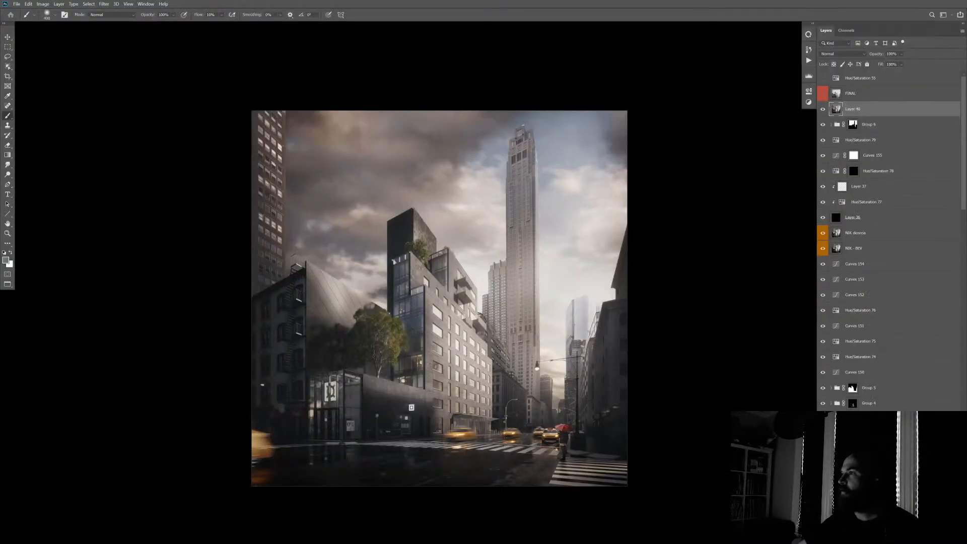
key(alt+Tab)
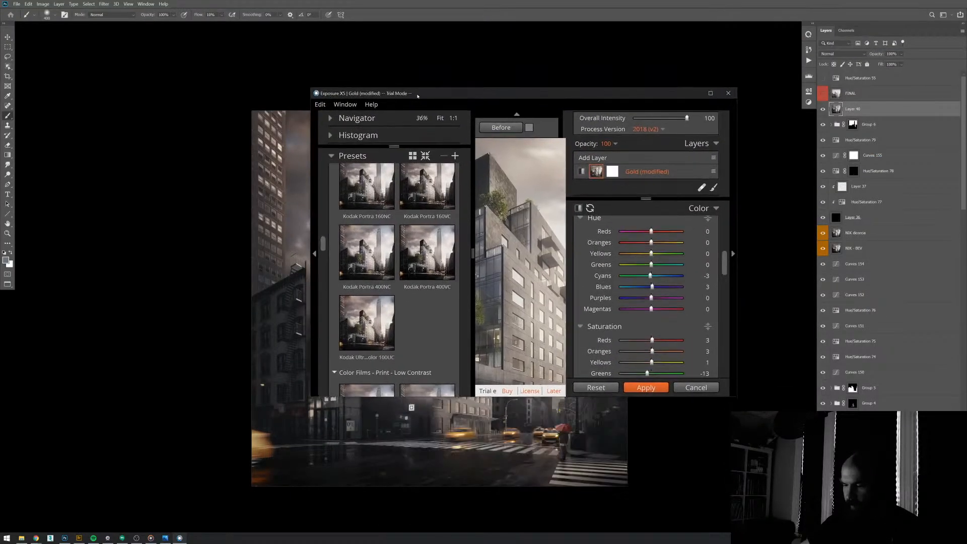
click(711, 93)
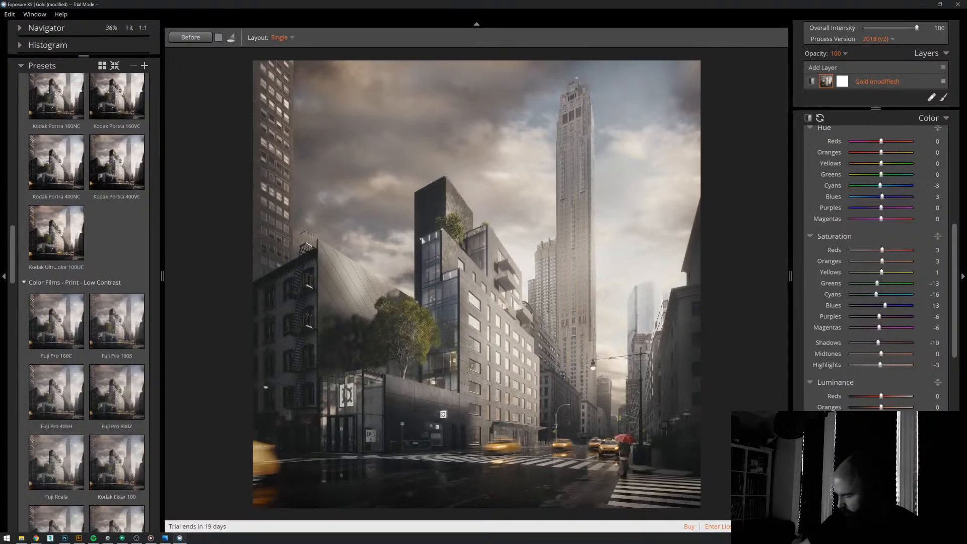
key(alt+Tab)
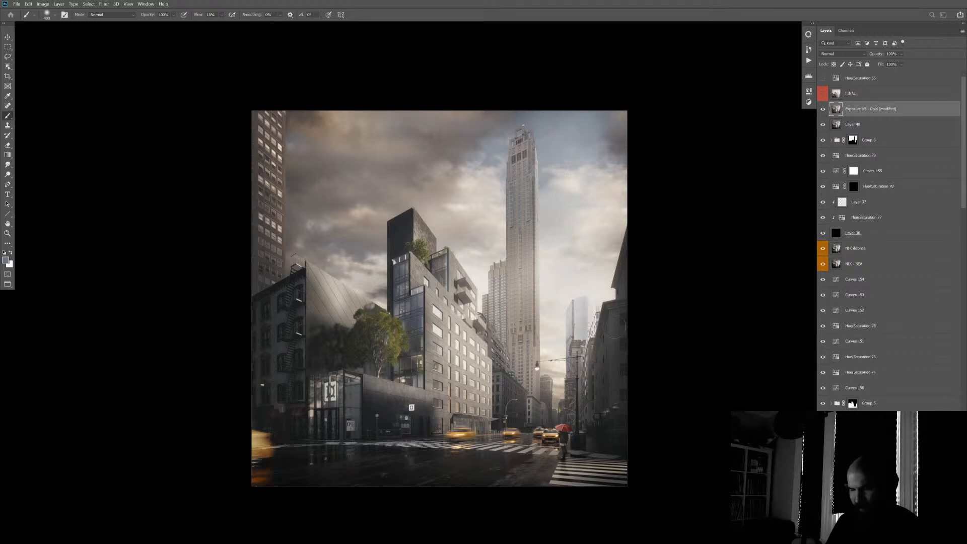
- Locate the base render layer FogFull.RGB_color.0010.exr in the BASE group, disable its mask and show that layer alone
scroll(564, 301, up, 2)
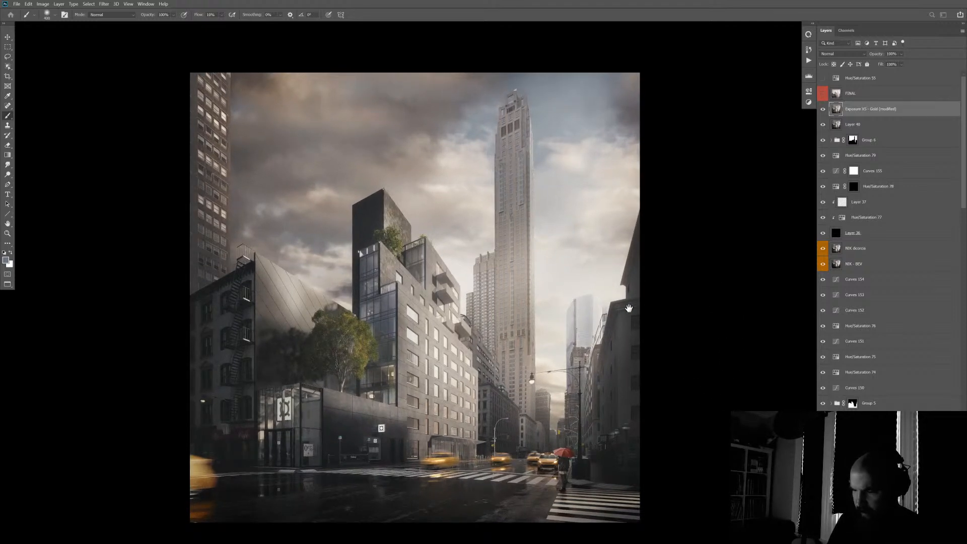
drag(629, 309, 630, 270)
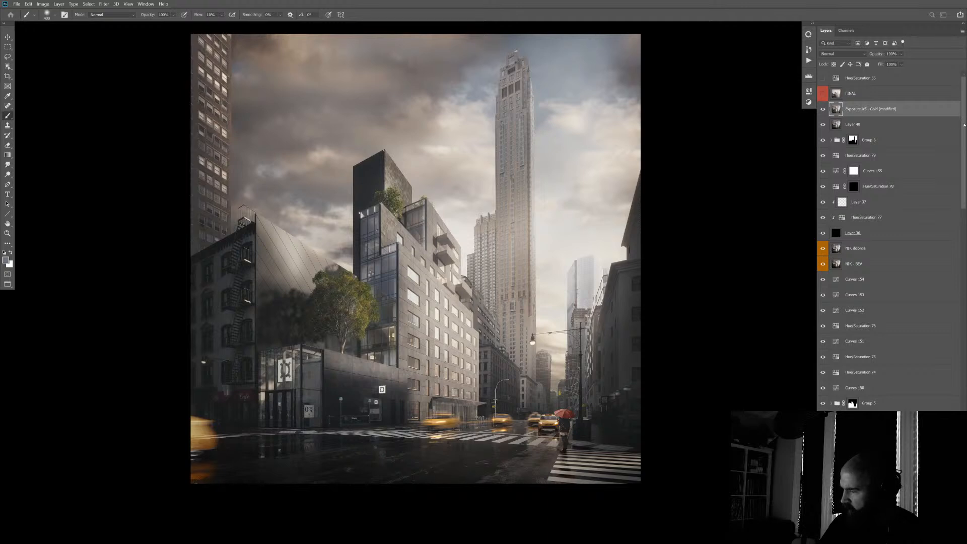
drag(965, 125, 965, 401)
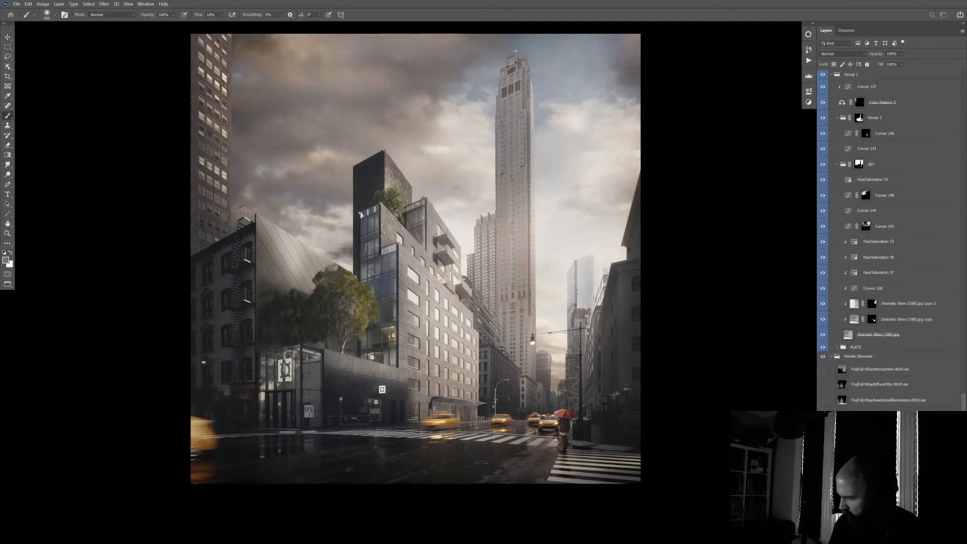
scroll(886, 302, up, 3)
click(838, 394)
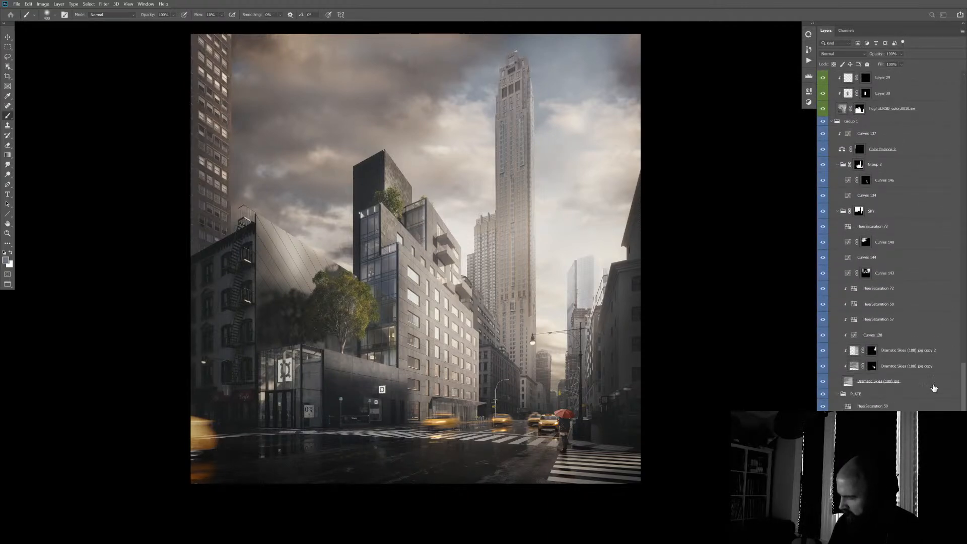
drag(965, 399, 964, 360)
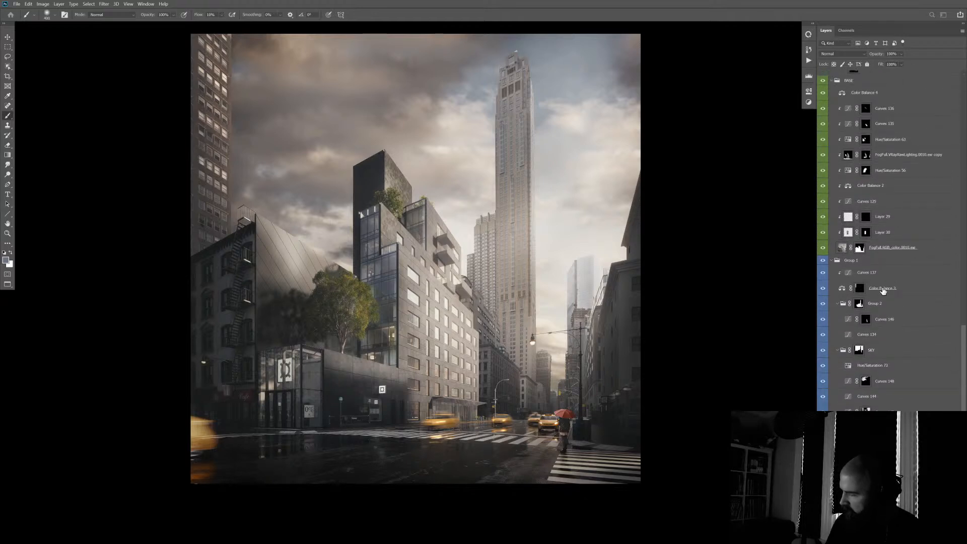
shift+click(860, 248)
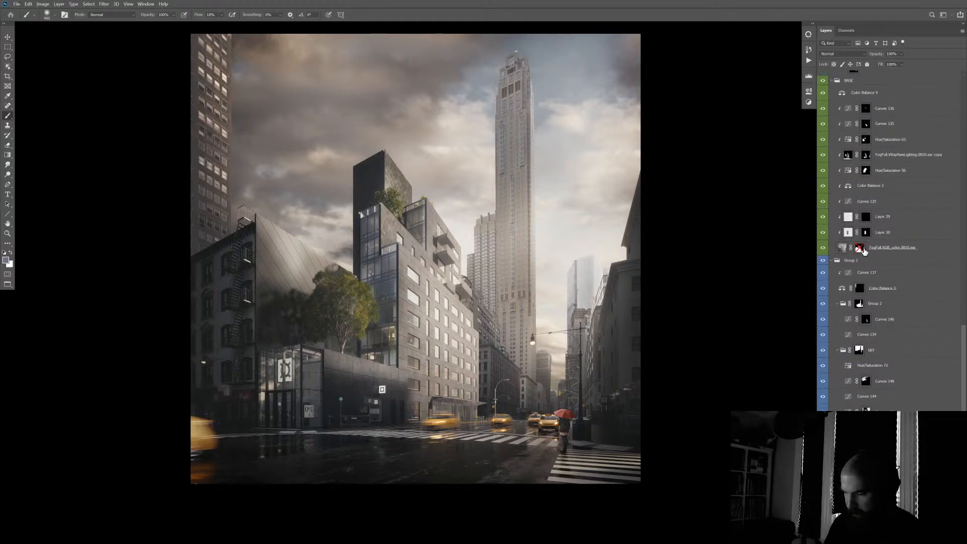
alt+click(823, 248)
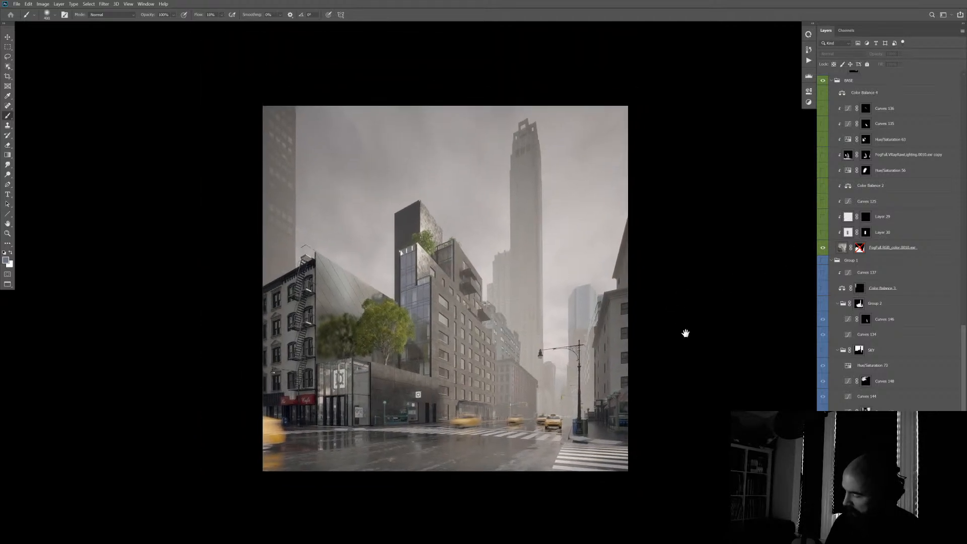
- Compare the isolated base render with the full composite, restore all layers and re-enable the base render's mask
alt+click(823, 250)
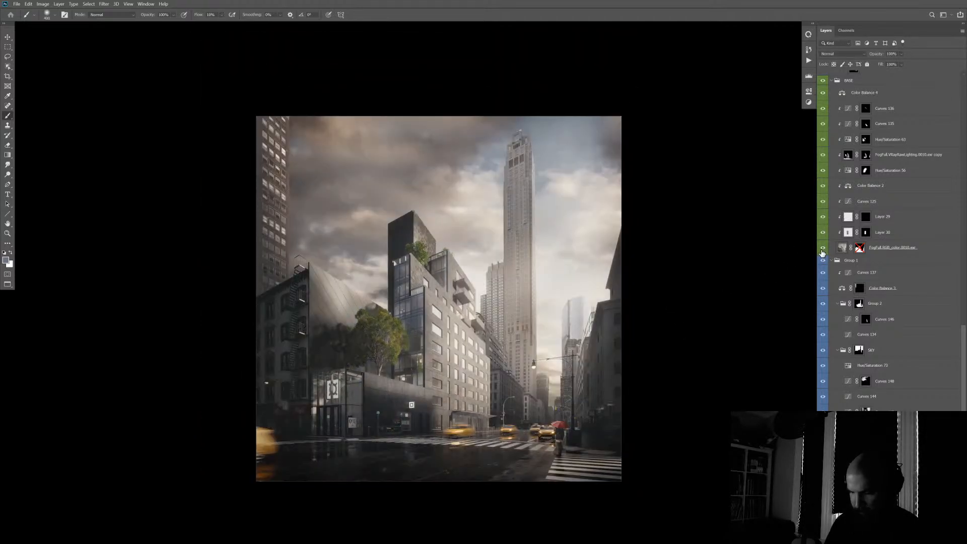
alt+click(823, 250)
alt+click(823, 250)
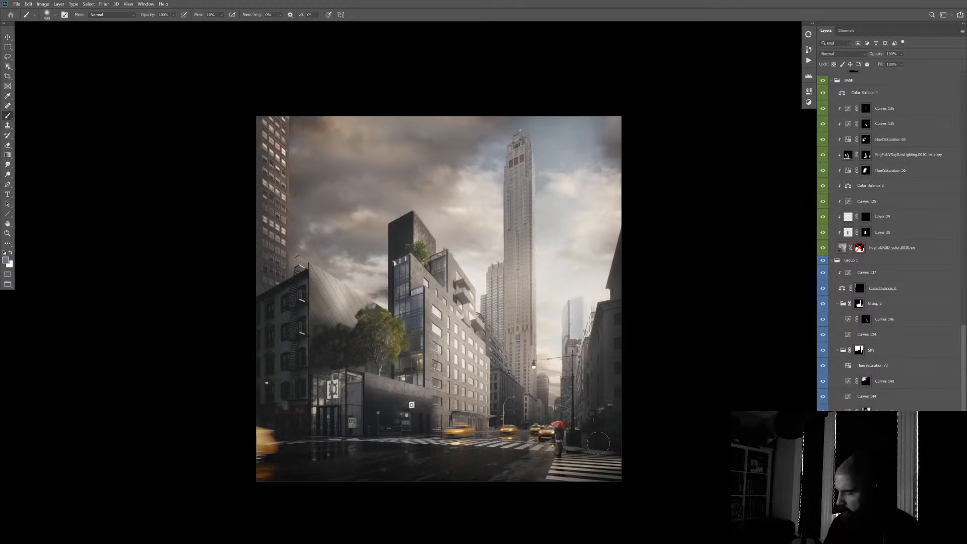
shift+click(860, 248)
click(860, 248)
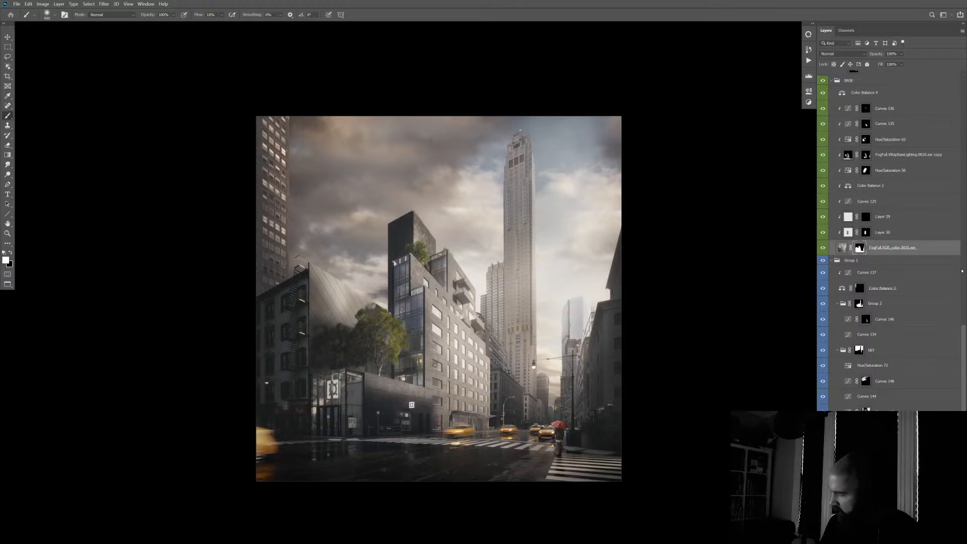
- Select the FINAL layer and toggle its visibility to compare the foggy version with the new grade, leaving it hidden
drag(962, 271, 959, 67)
click(854, 93)
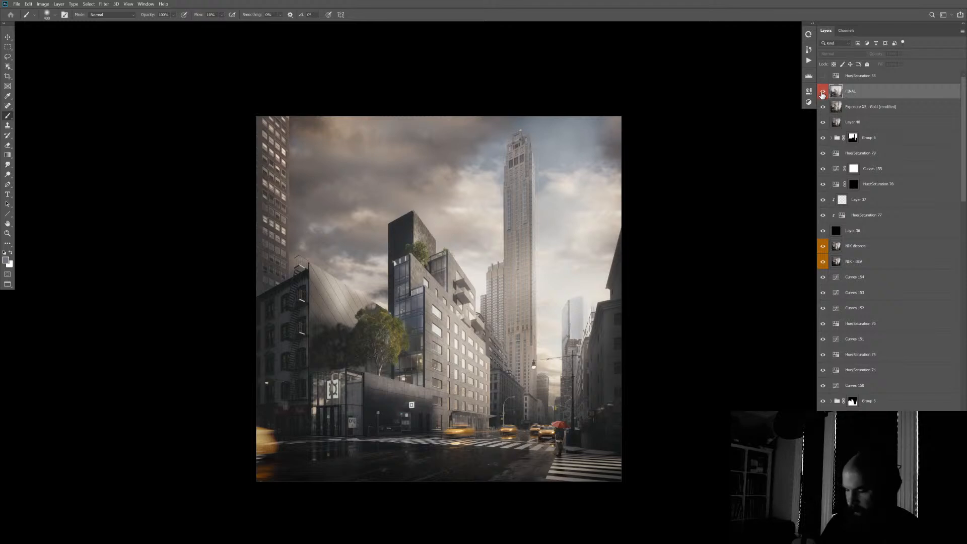
click(824, 91)
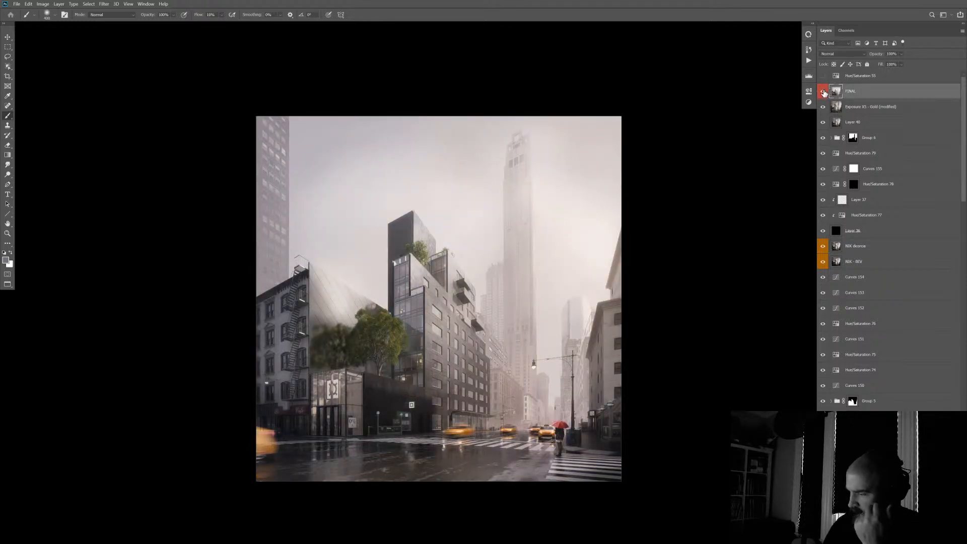
click(823, 92)
click(824, 91)
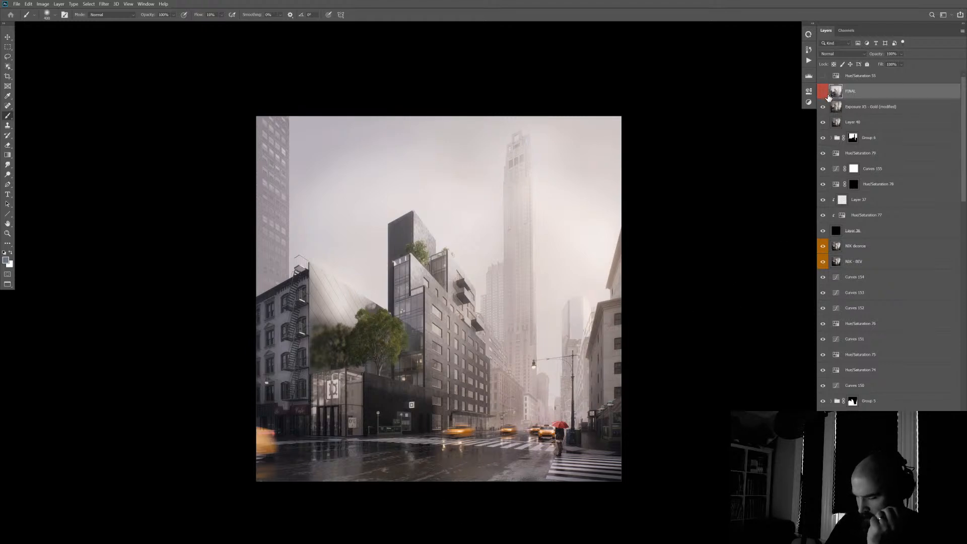
click(824, 92)
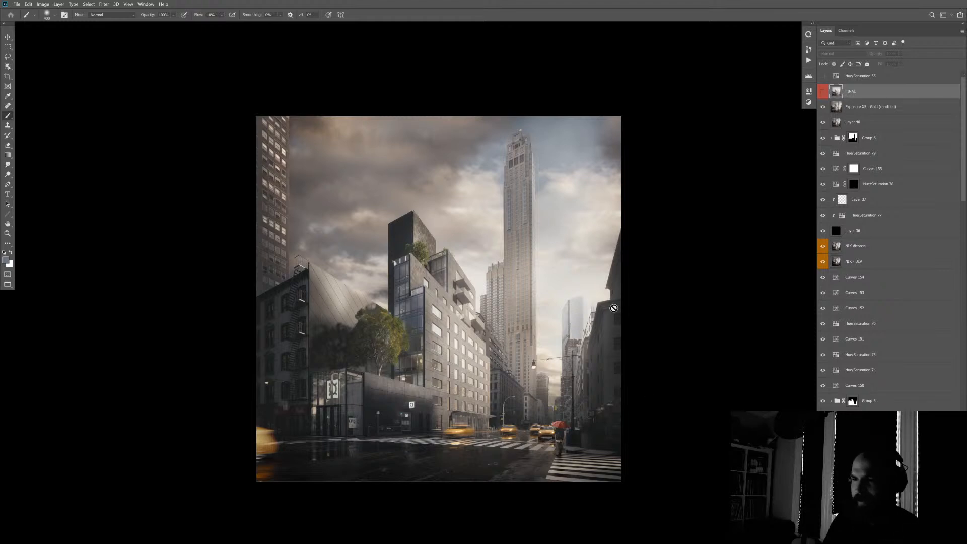
drag(643, 291, 640, 271)
scroll(536, 300, up, 2)
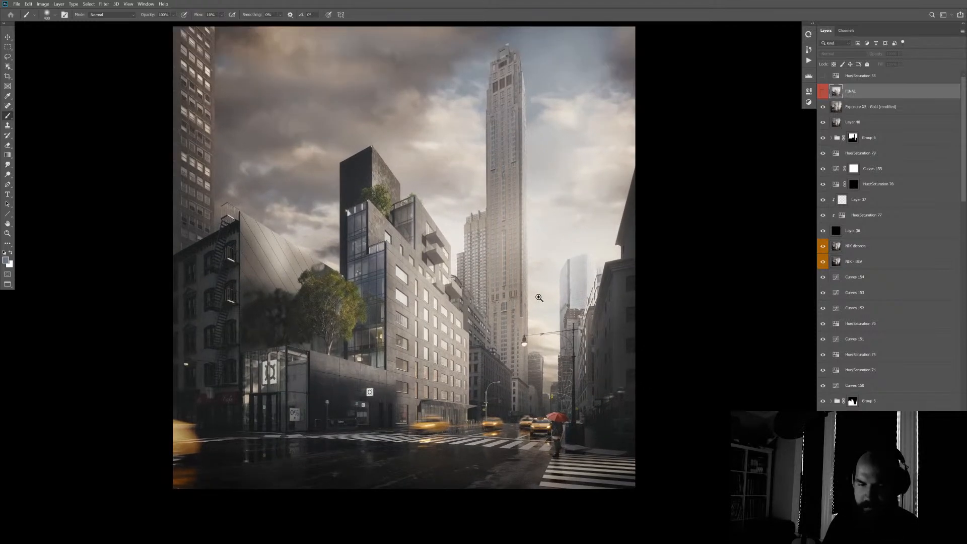
drag(542, 306, 541, 311)
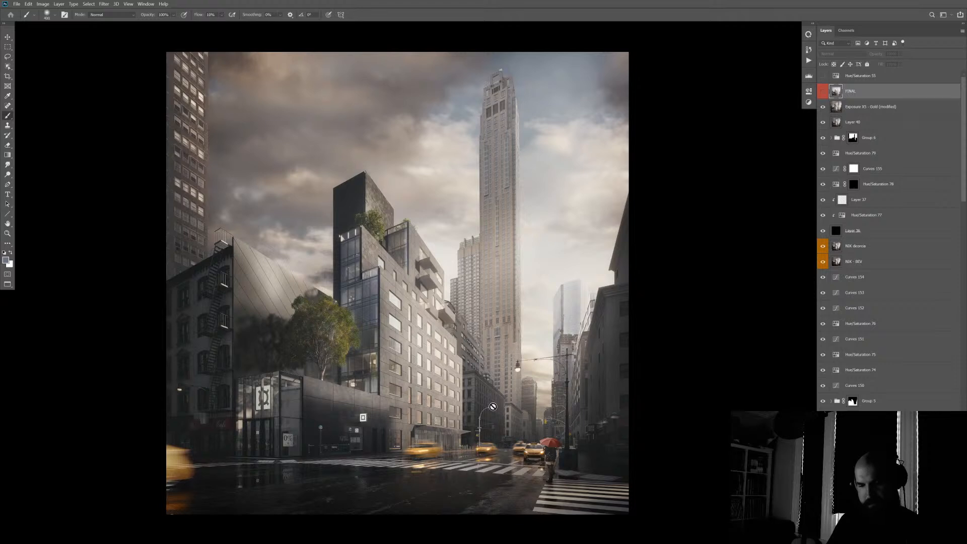